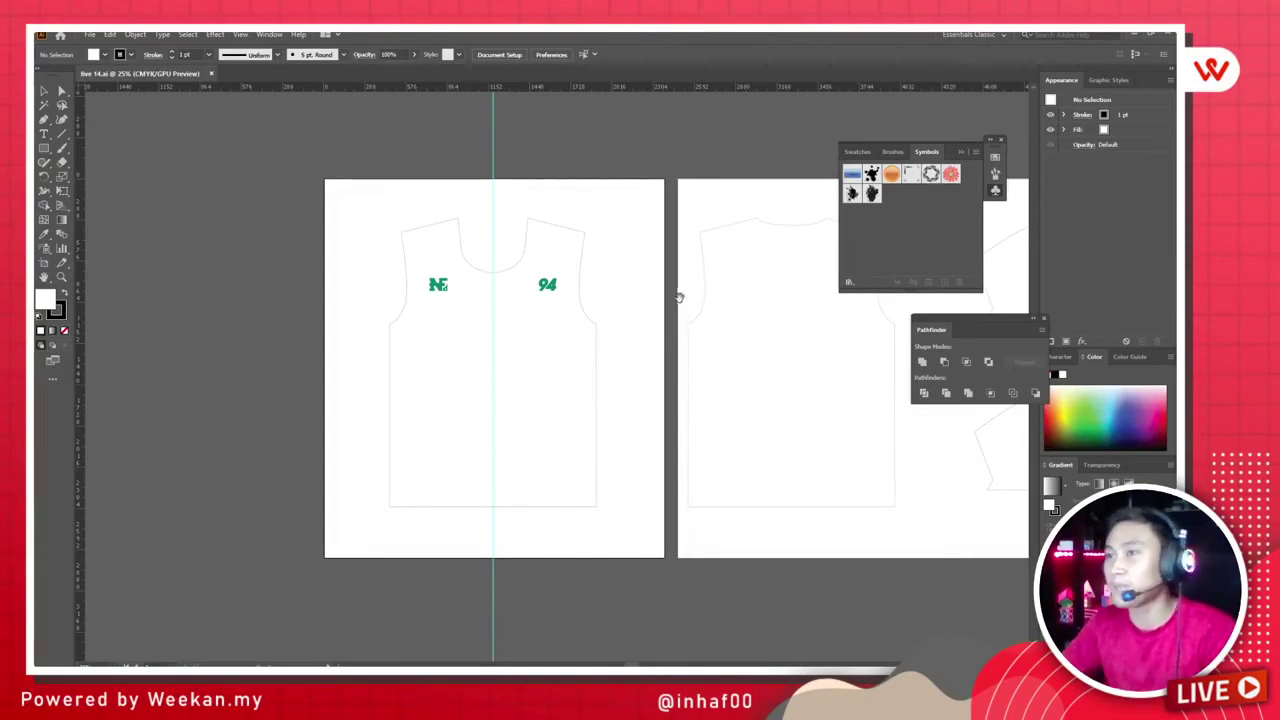
Step: Look over the front, back and sleeve templates across both jersey artboards
scroll(677, 294, right, 4)
scroll(677, 294, down, 1)
scroll(483, 259, down, 1)
scroll(472, 302, up, 1)
scroll(472, 302, left, 1)
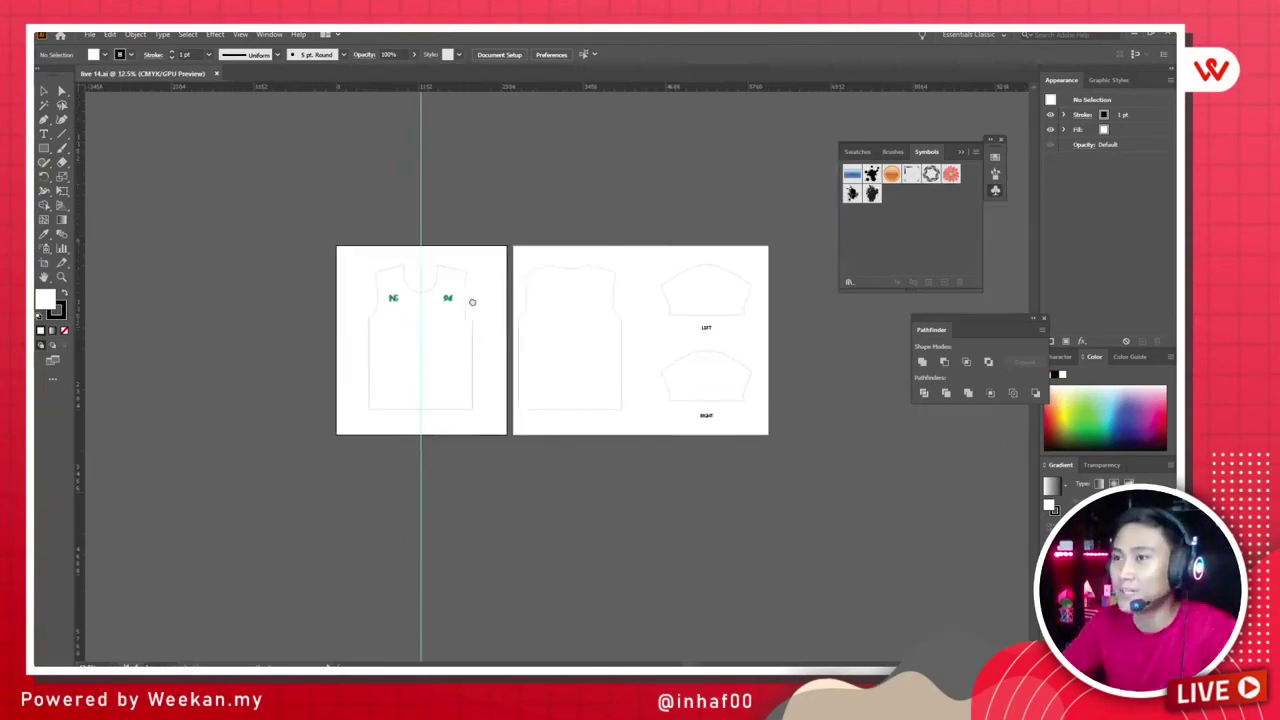
scroll(546, 331, up, 1)
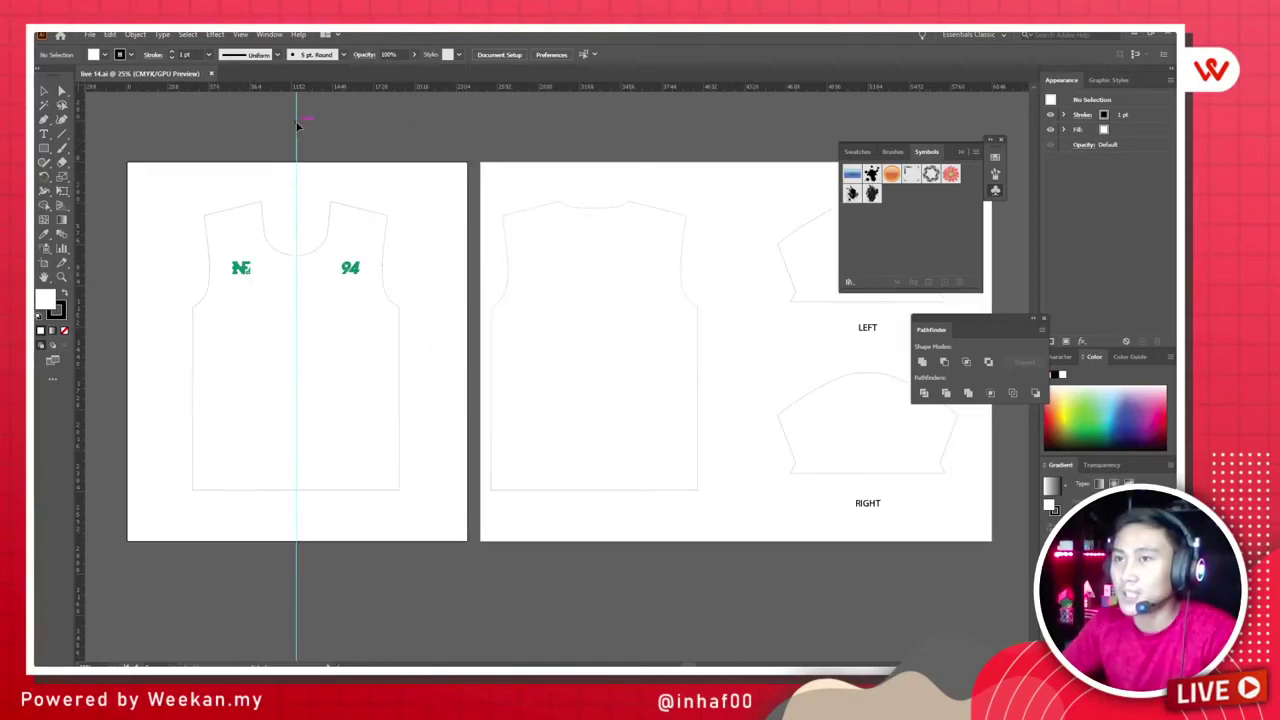
scroll(74, 128, left, 1)
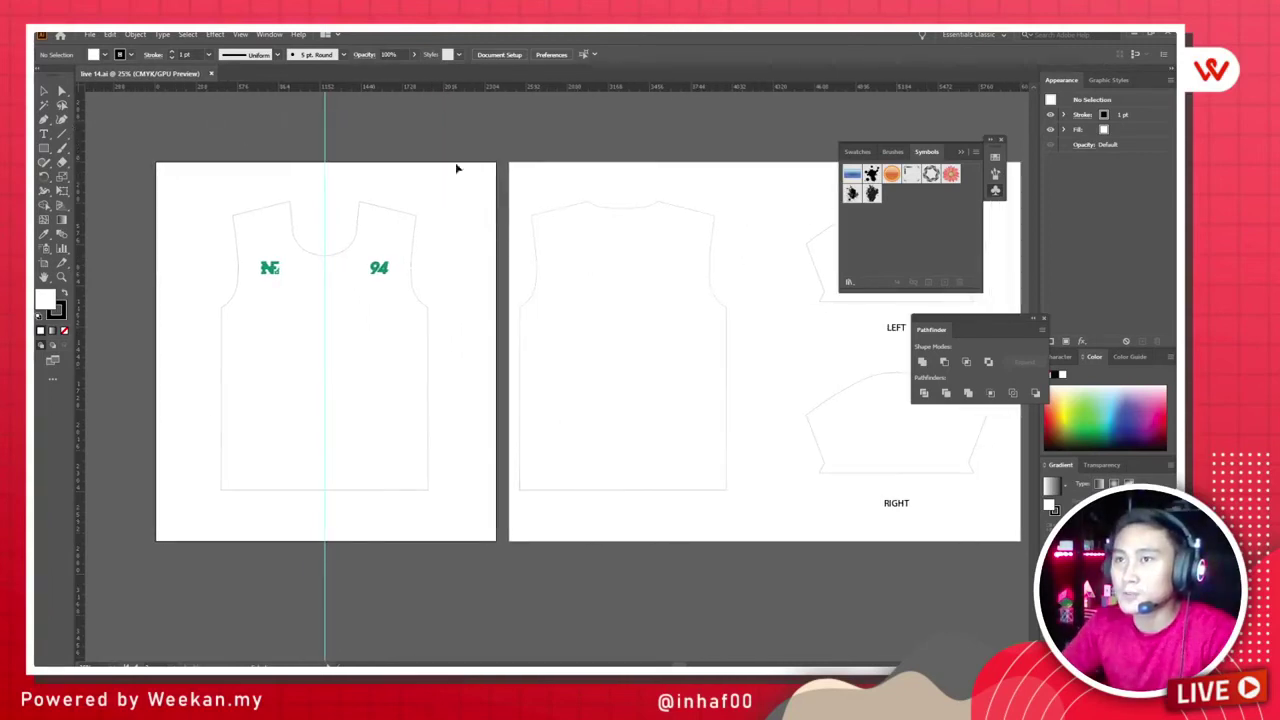
scroll(700, 257, right, 2)
scroll(666, 286, up, 2)
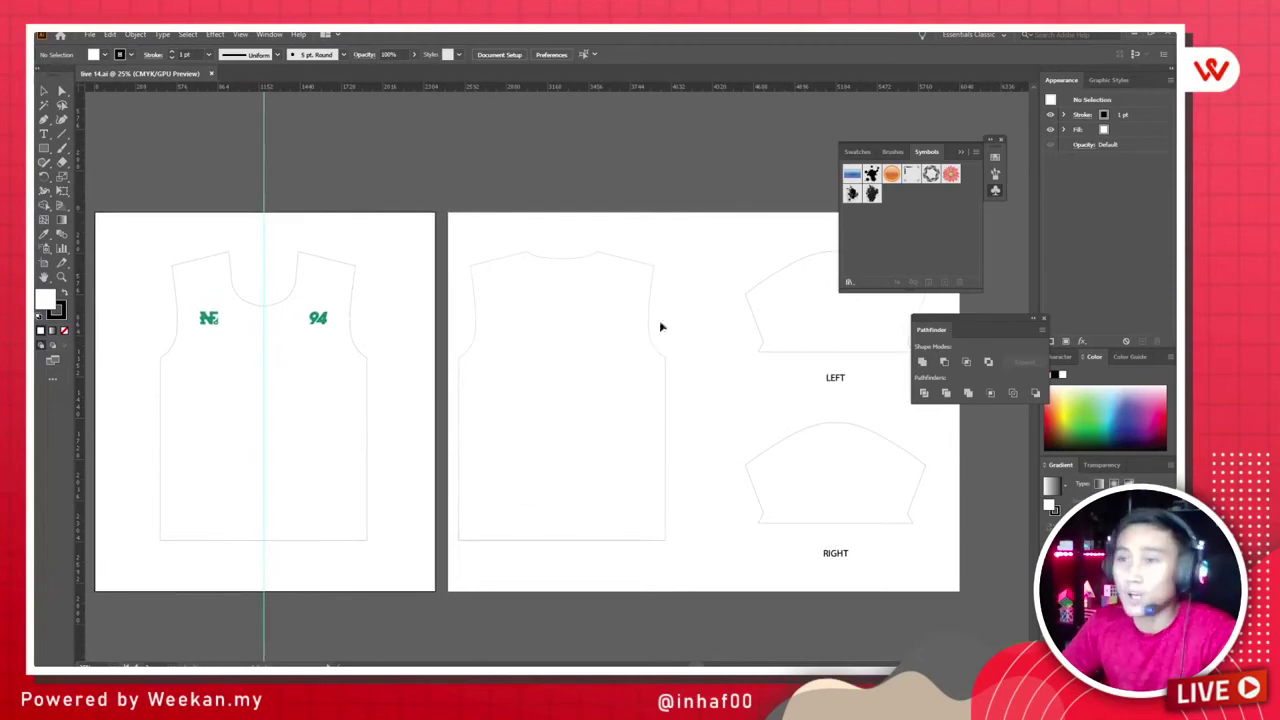
scroll(650, 322, down, 2)
scroll(539, 331, up, 1)
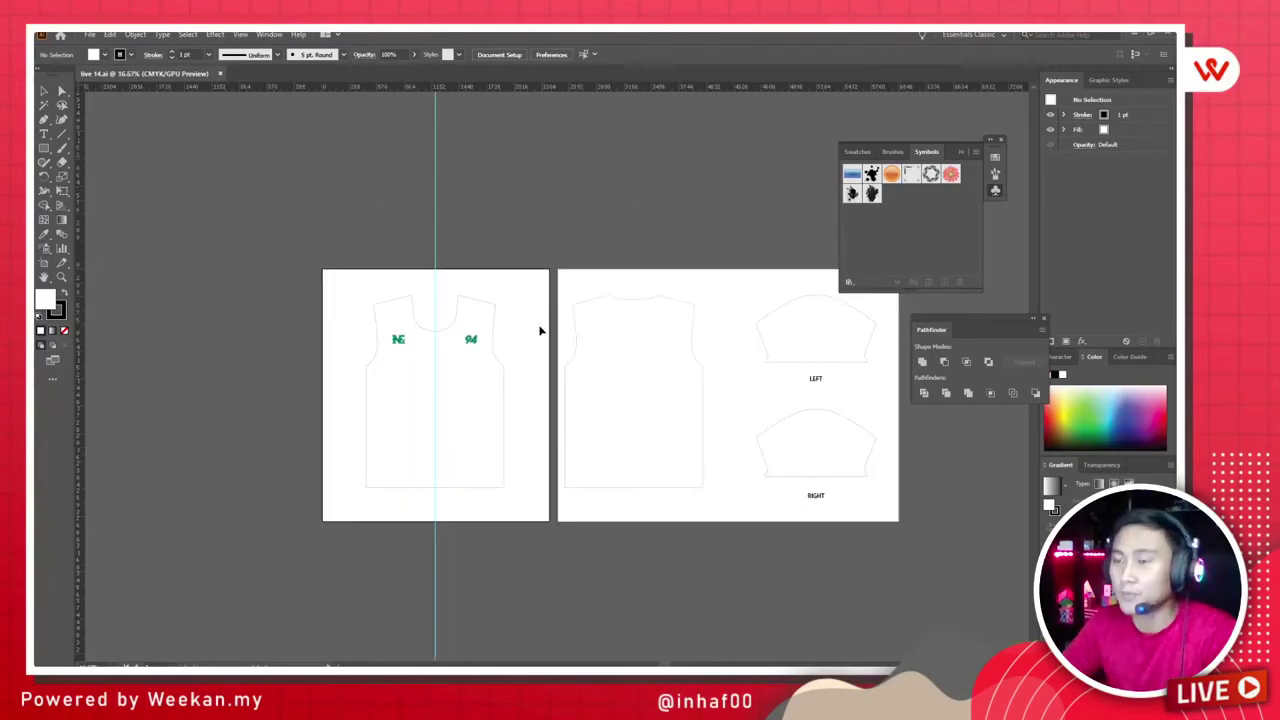
Step: Close the floating Symbols and Pathfinder panels to clear the view of the artboards
click(1001, 140)
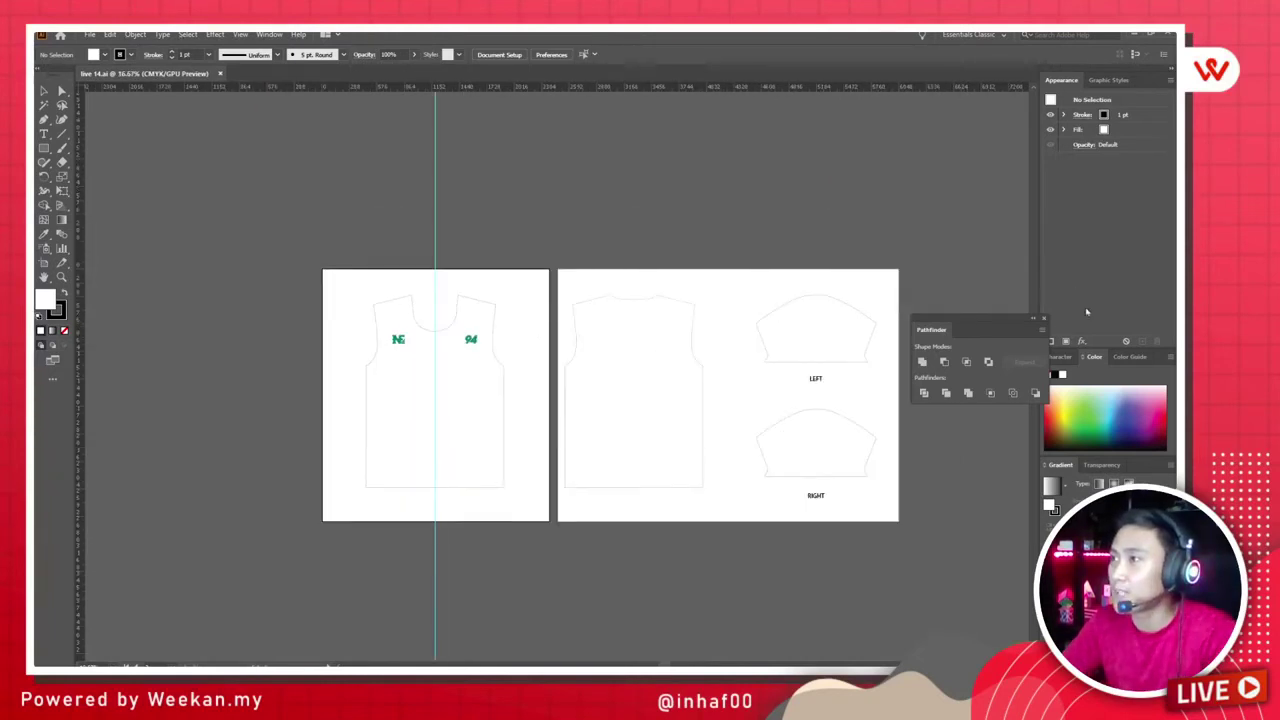
click(1045, 320)
scroll(628, 358, up, 1)
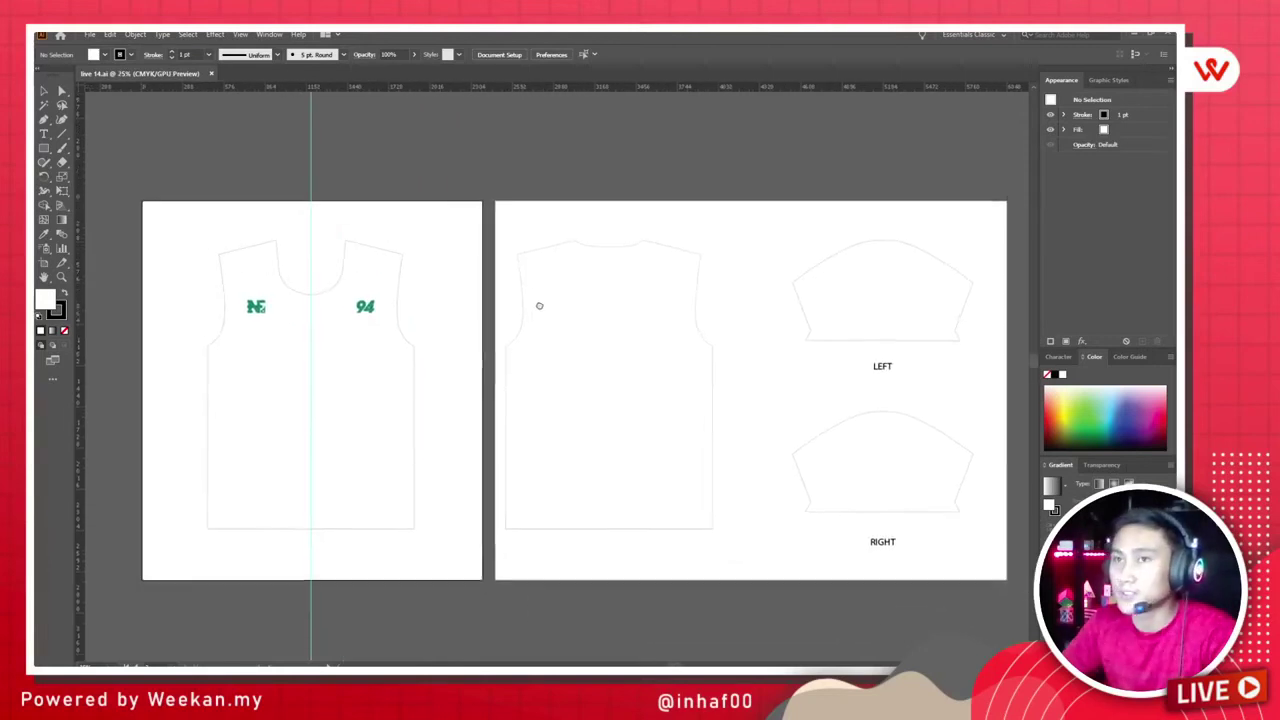
Step: Place the REGIME jersey reference image from outside the program into the document and enlarge it to about 3368 × 2667 pt
drag(590, 32, 565, 67)
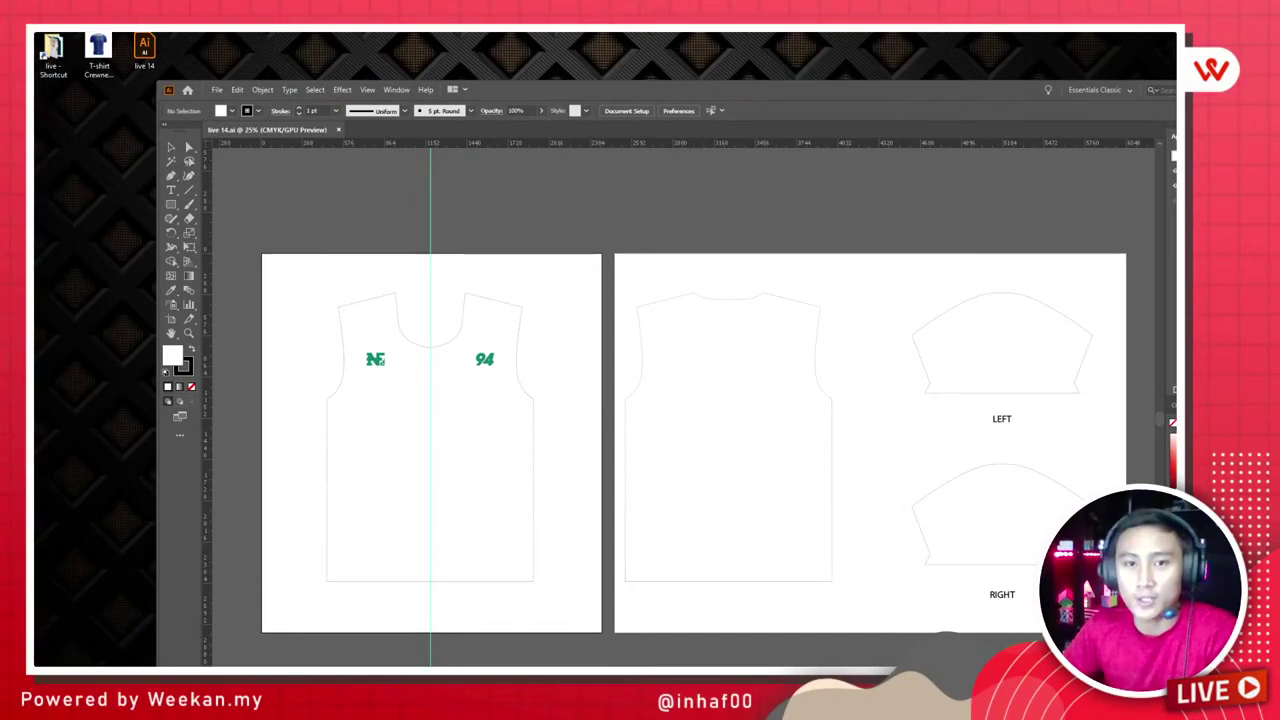
drag(712, 467, 802, 458)
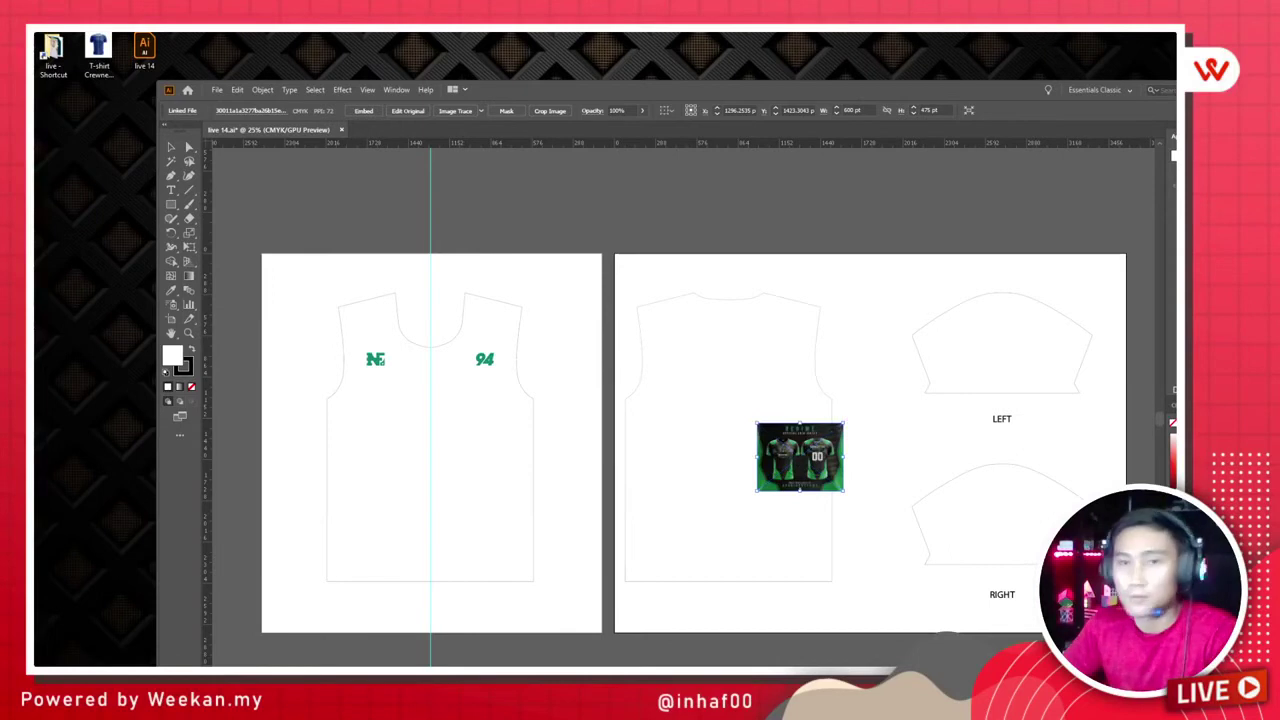
drag(828, 462, 840, 594)
drag(525, 90, 450, 36)
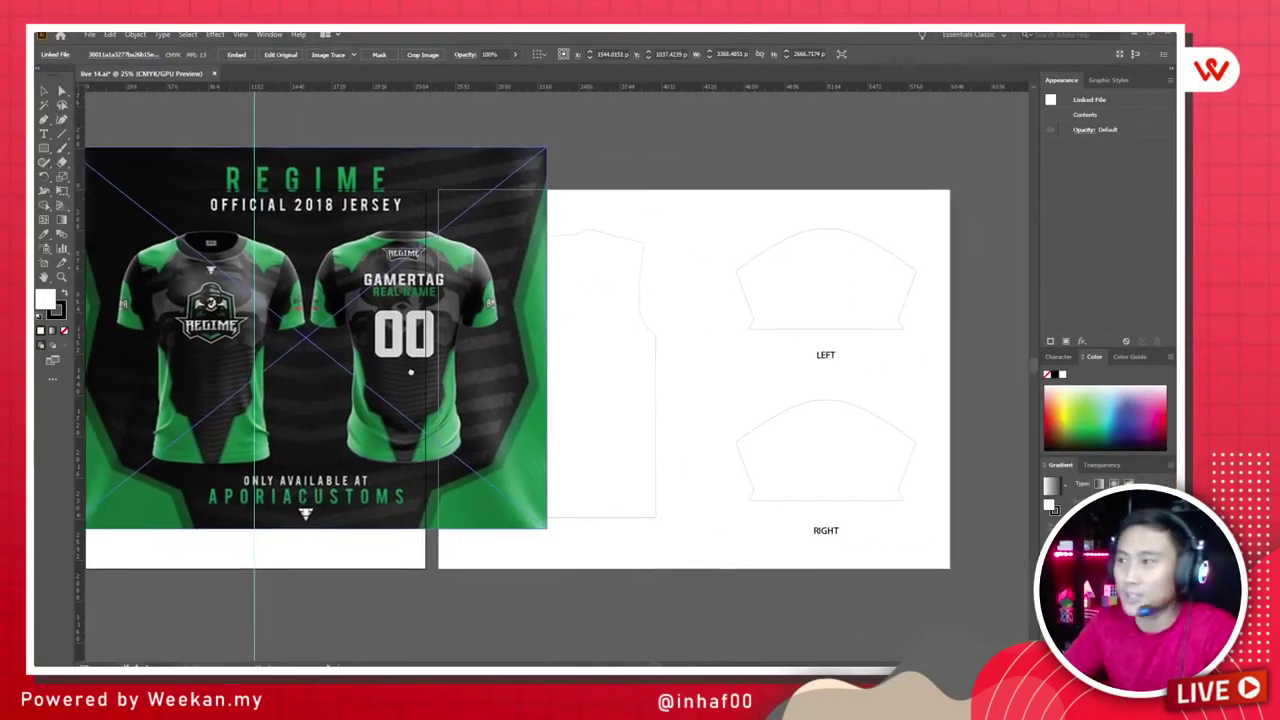
Step: Move the REGIME reference image off the artboards onto the empty canvas left of the front template
drag(410, 372, 630, 415)
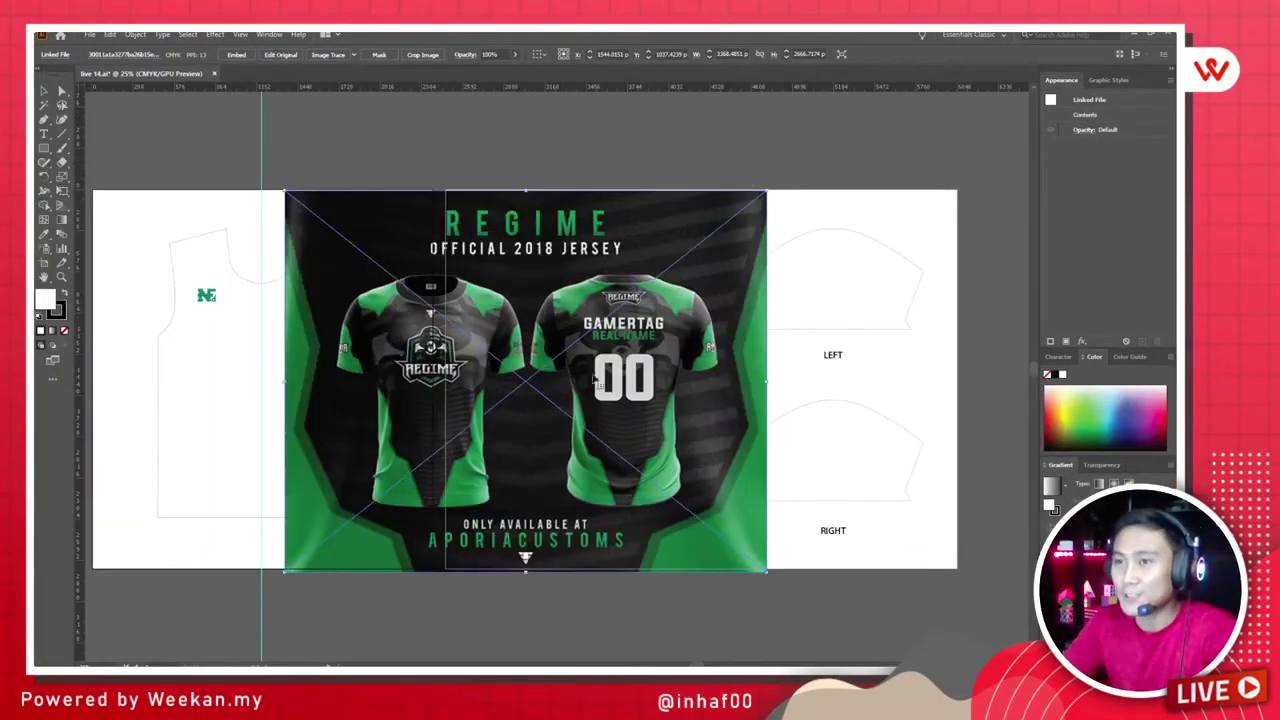
click(747, 175)
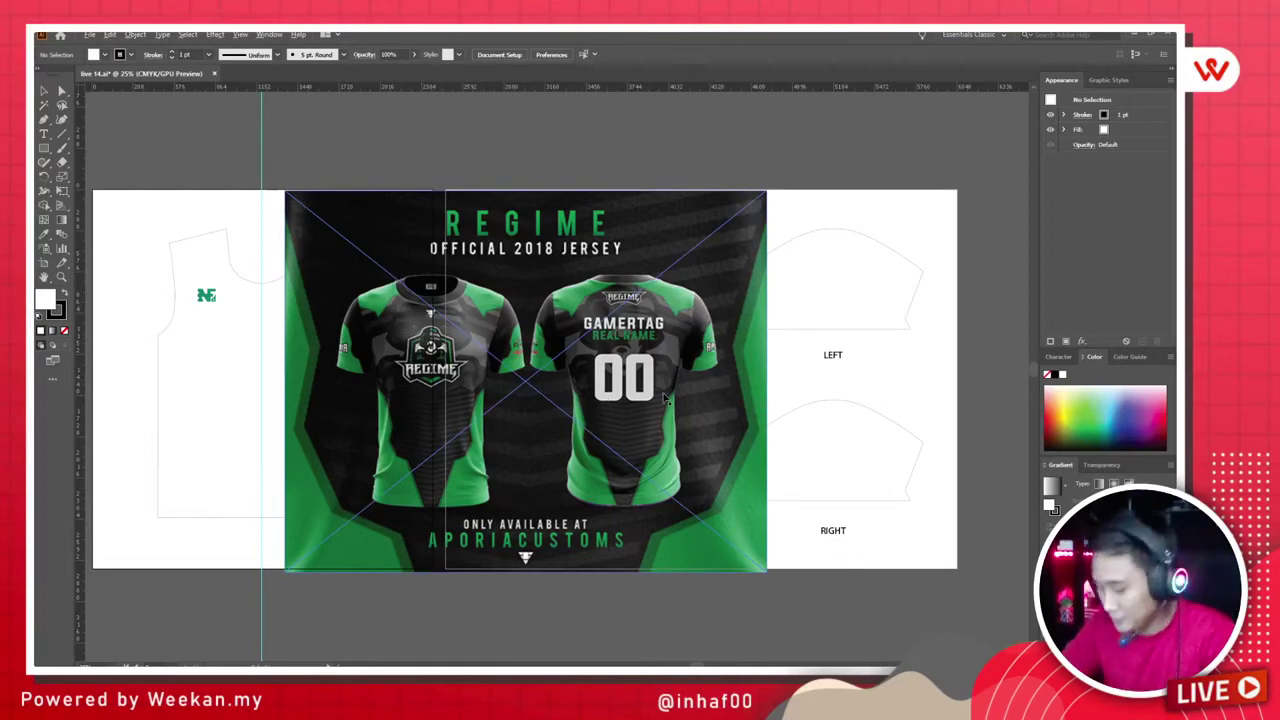
drag(665, 398, 314, 340)
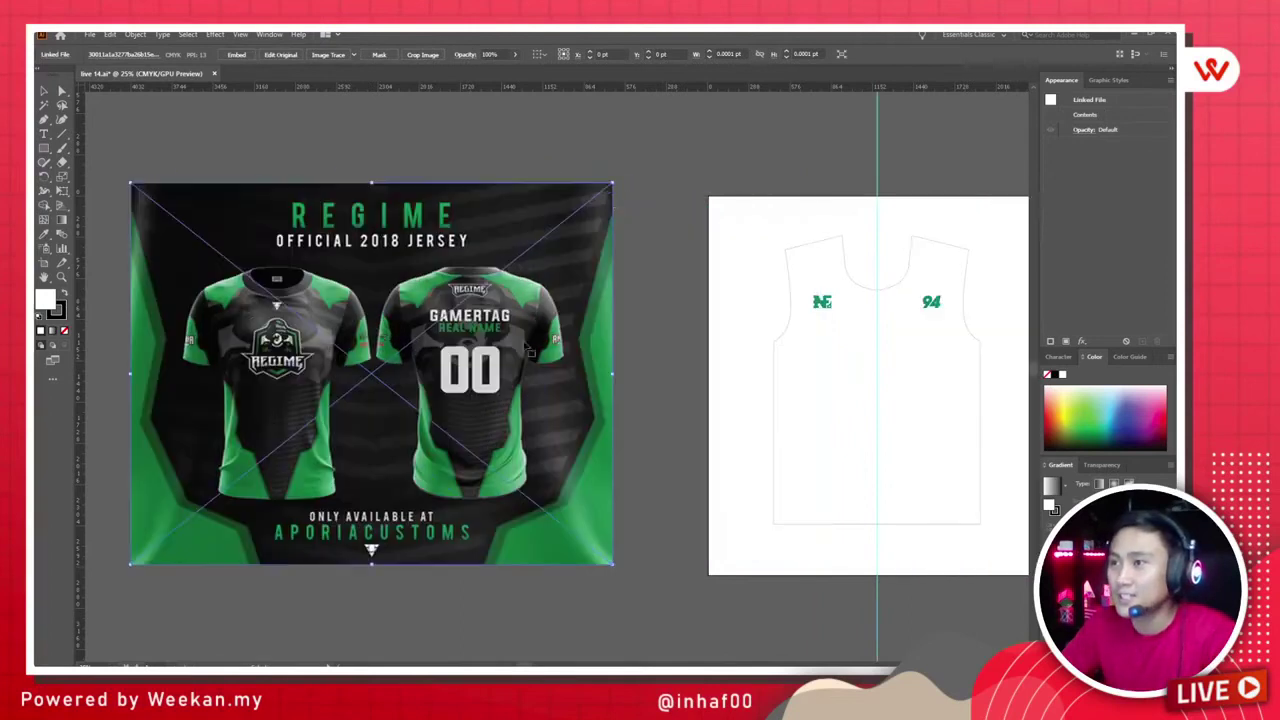
click(647, 155)
scroll(347, 404, down, 1)
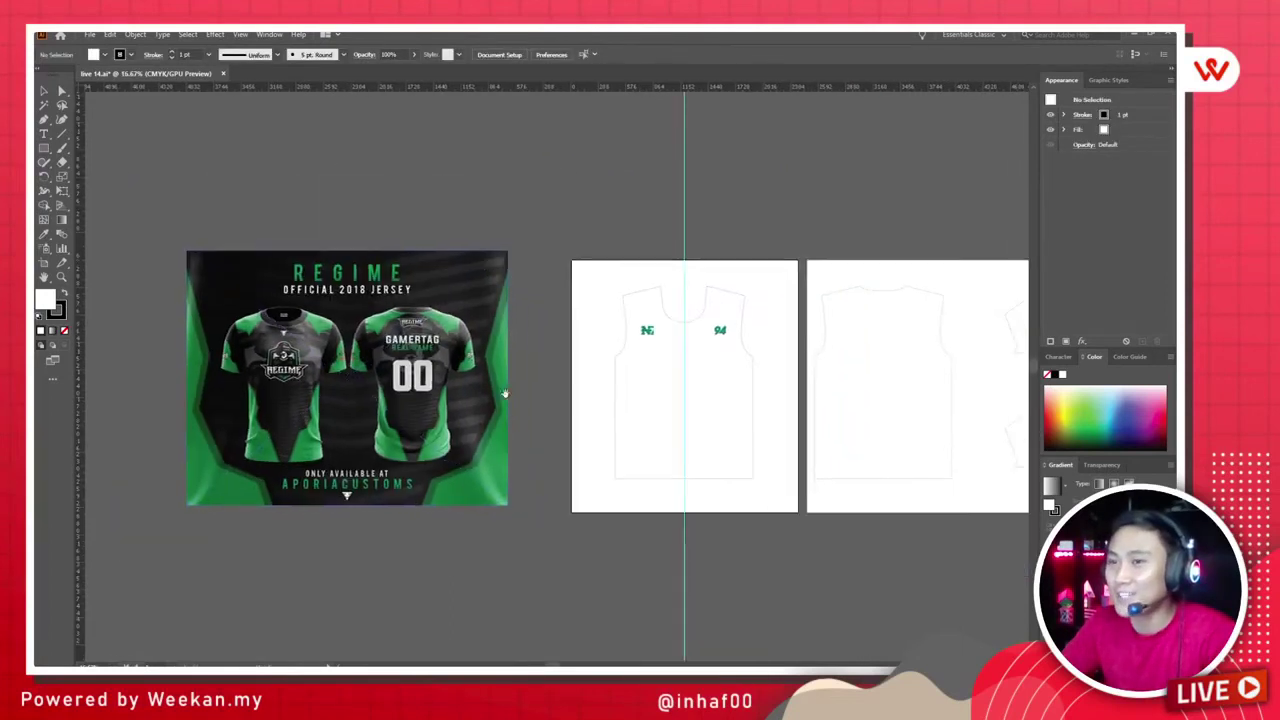
Step: Enlarge the reference image to about 4060 × 3214 pt and position it just left of the front artboard
drag(505, 394, 478, 382)
drag(325, 328, 389, 341)
drag(533, 249, 600, 198)
drag(480, 258, 423, 283)
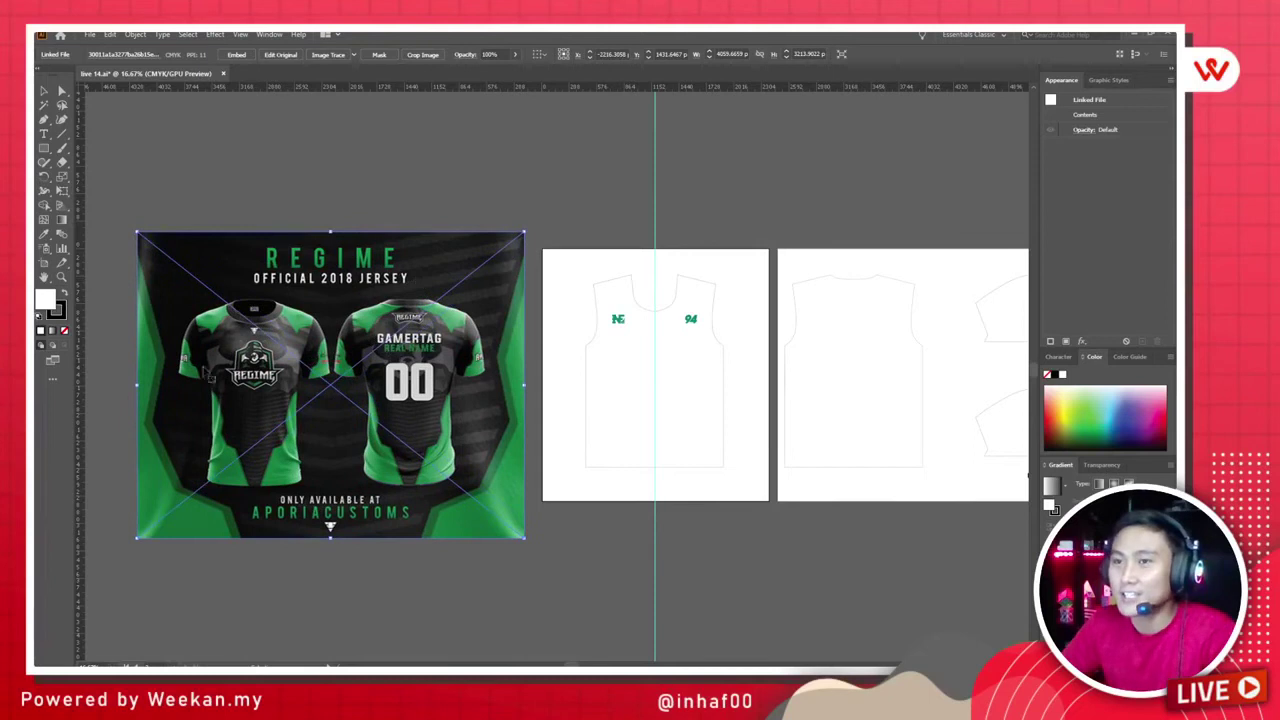
click(563, 194)
scroll(580, 203, left, 1)
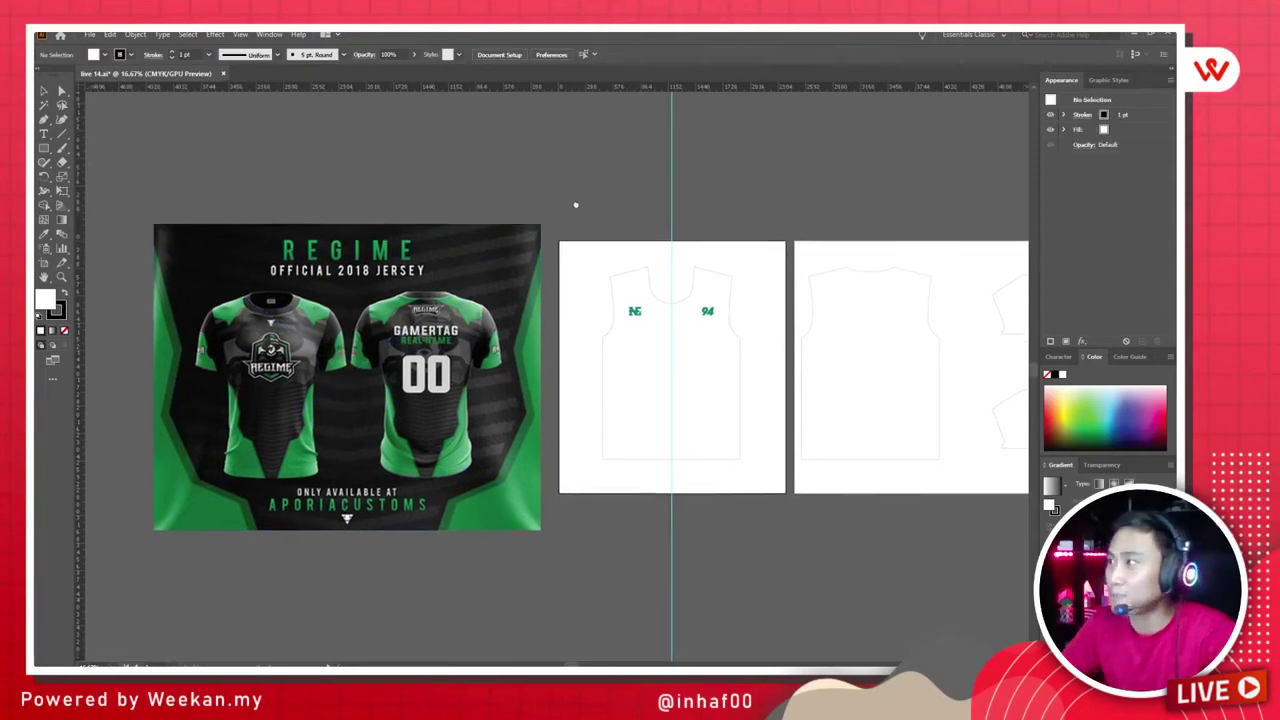
scroll(575, 205, left, 1)
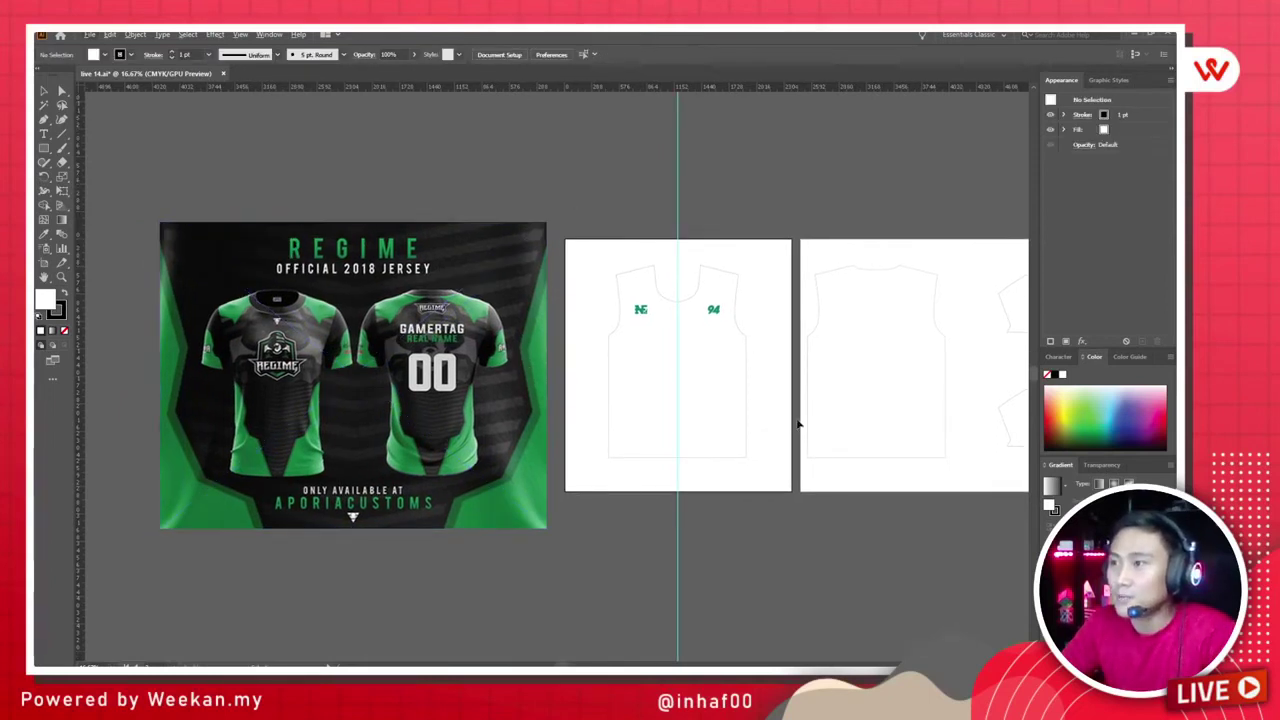
Step: Select the front jersey outline and compare the blank templates with the reference image
scroll(450, 381, right, 10)
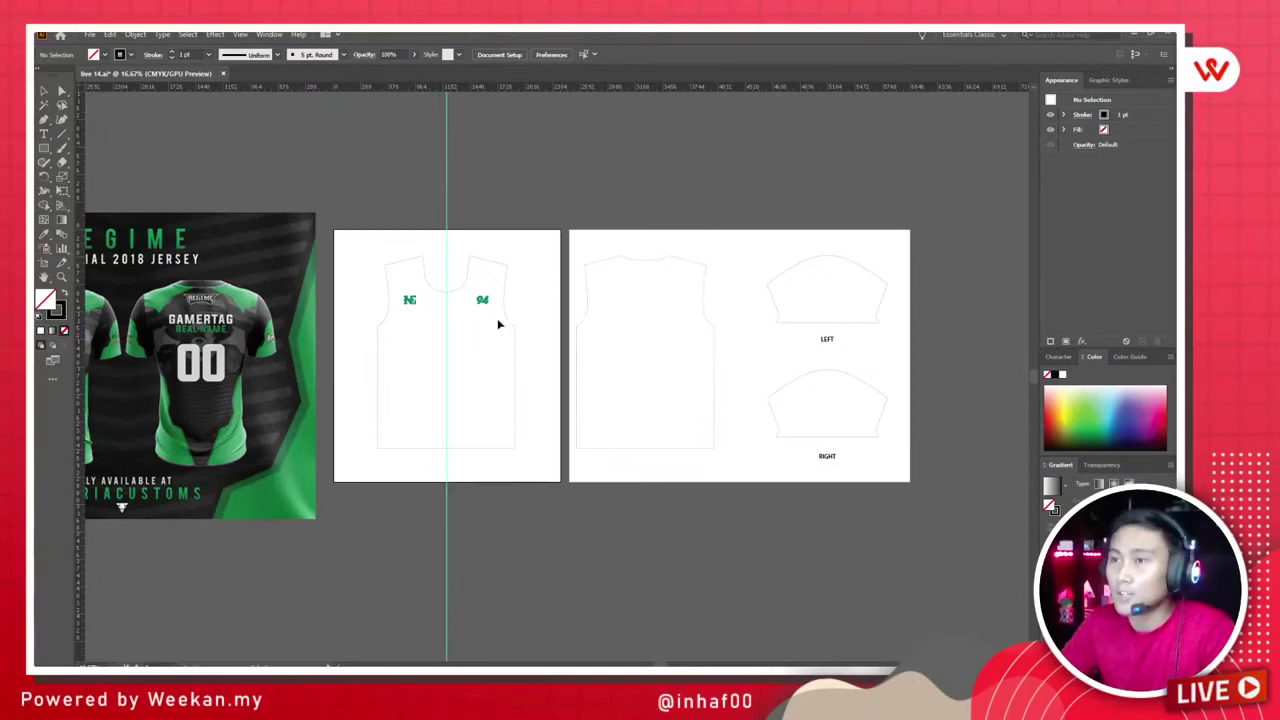
scroll(500, 323, up, 2)
click(526, 321)
scroll(562, 394, down, 3)
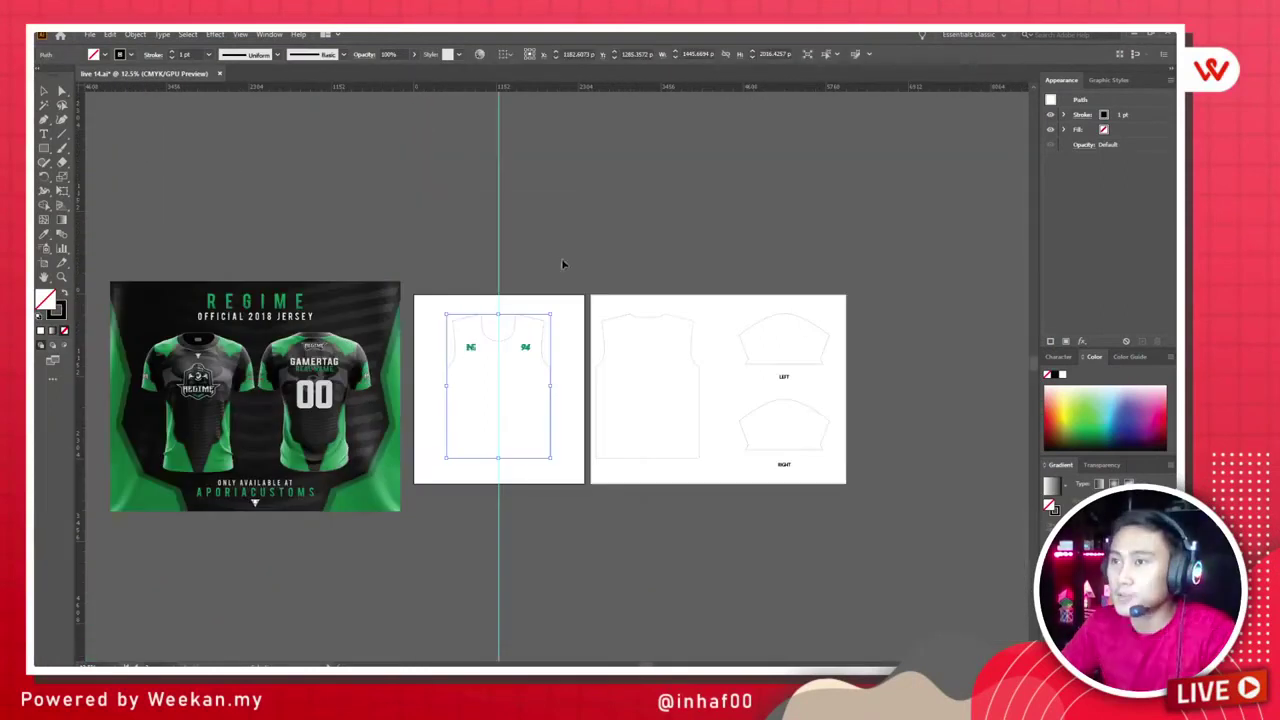
scroll(555, 428, up, 2)
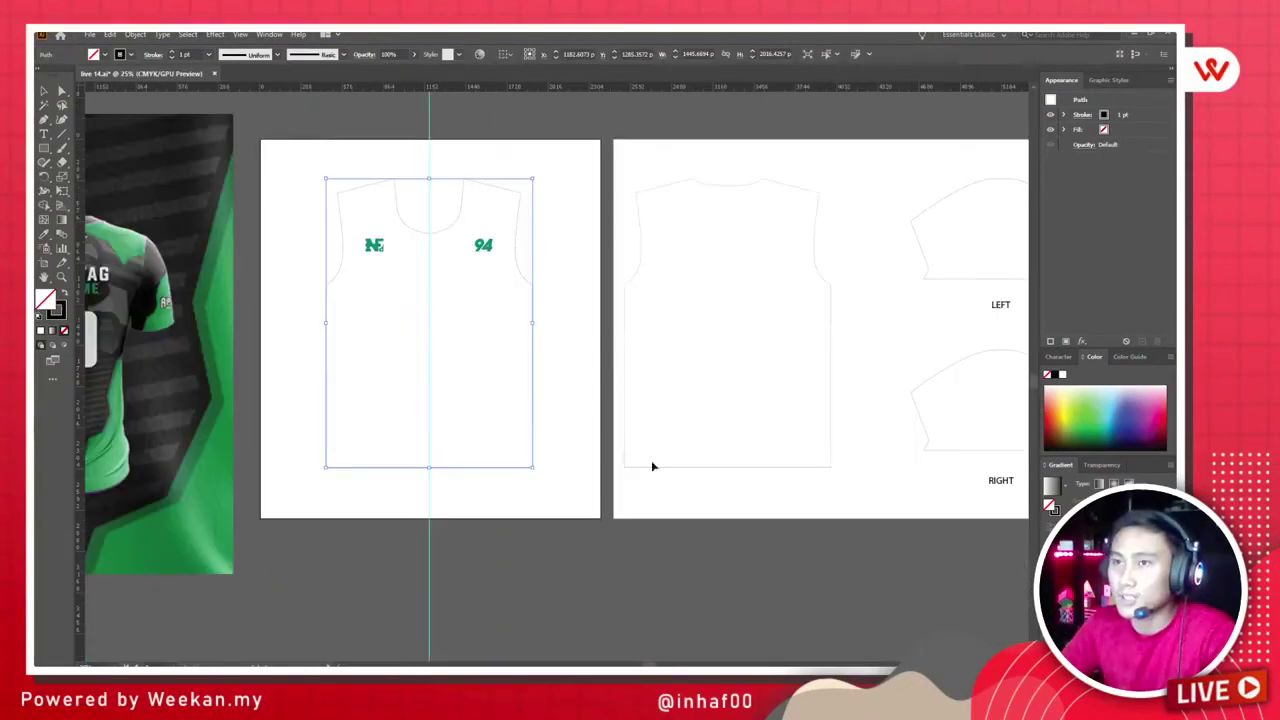
scroll(252, 354, left, 8)
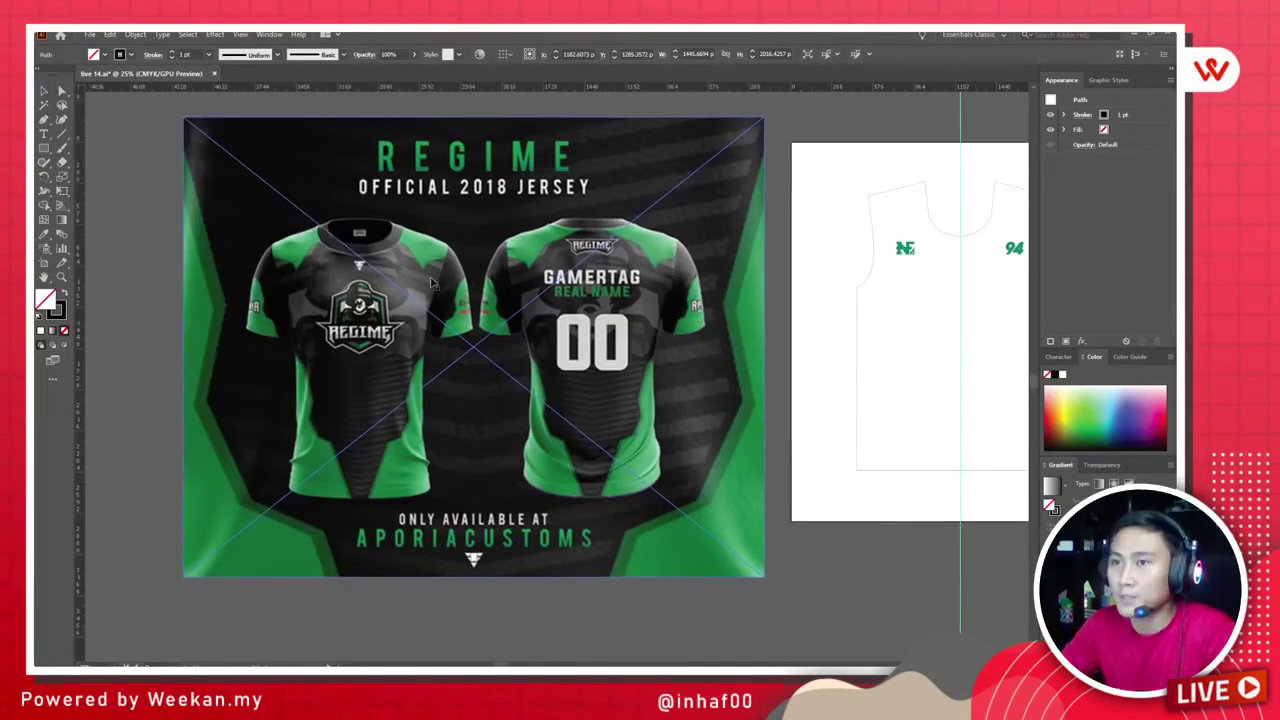
Step: Draw a rectangle of about 1703 × 2104 pt around the front-view jersey and clip the reference image to it
click(432, 283)
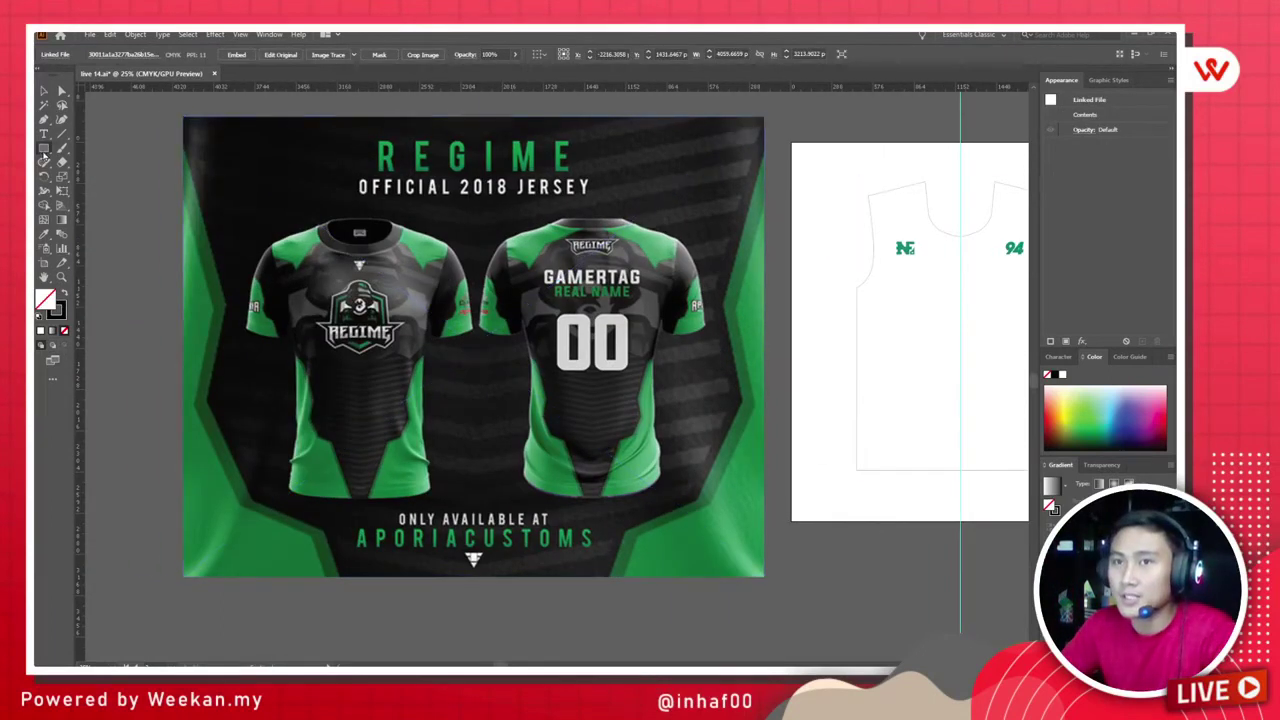
drag(235, 212, 478, 511)
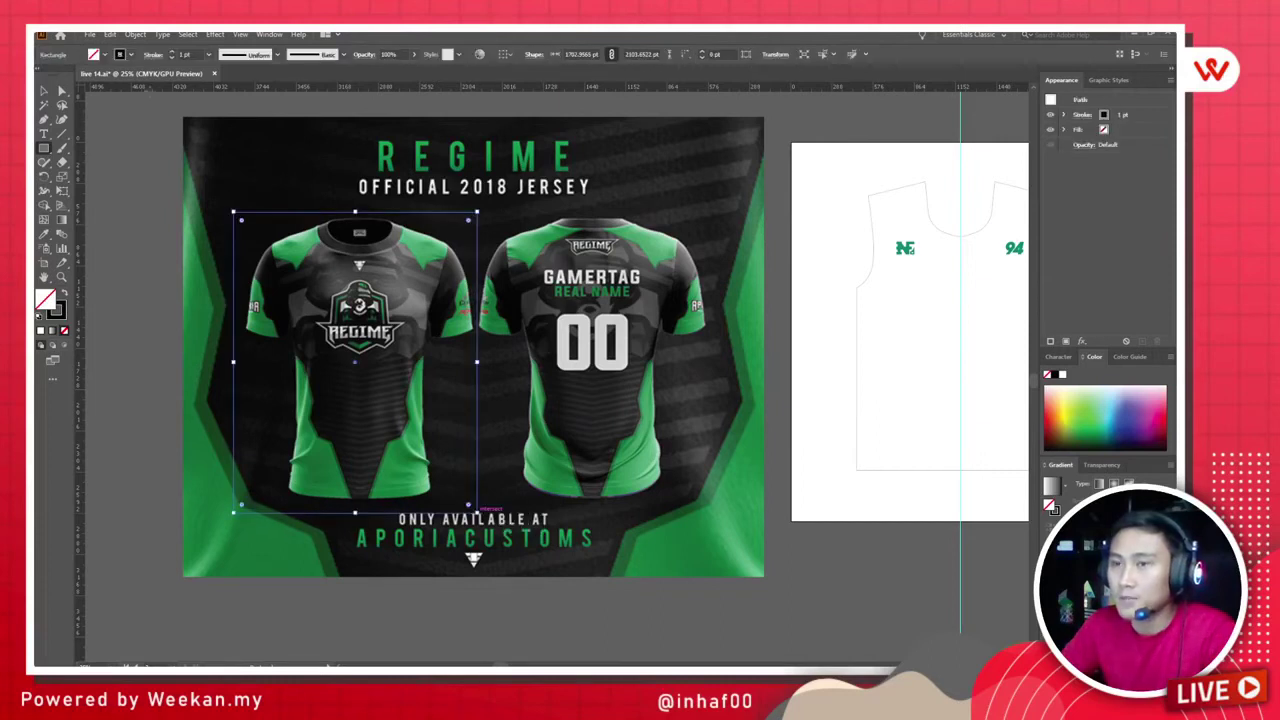
click(44, 91)
shift+click(356, 410)
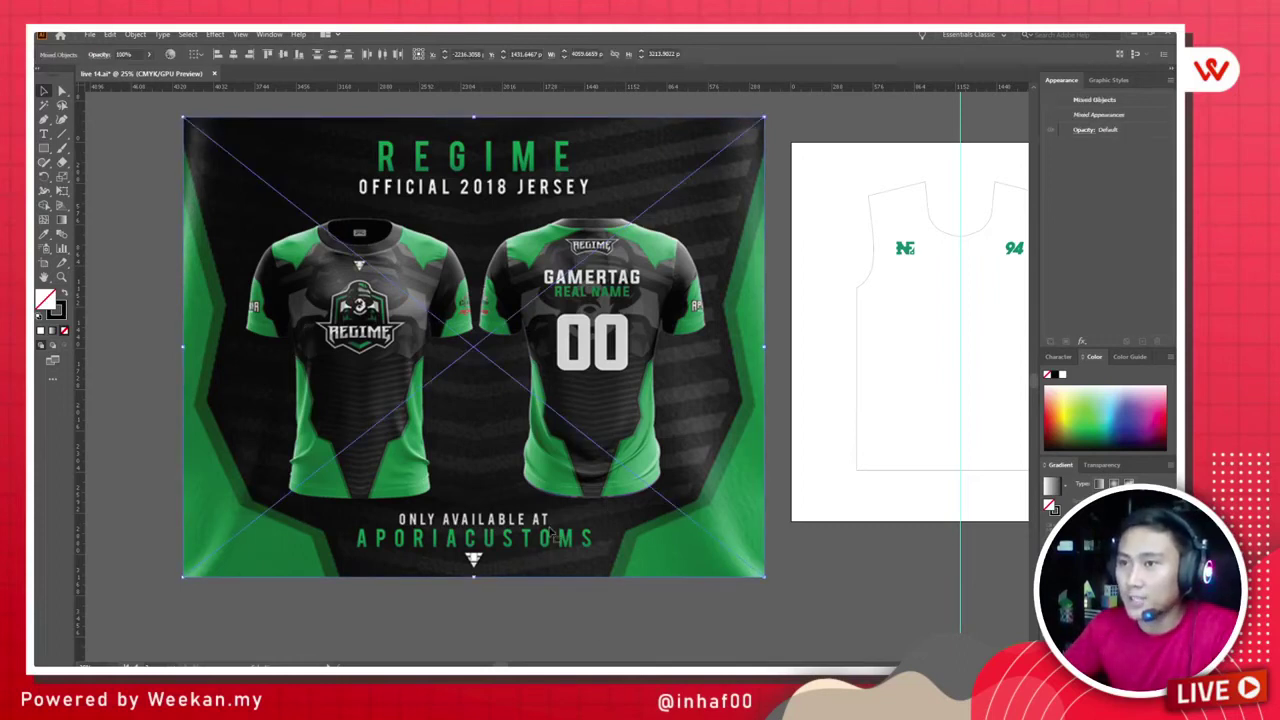
key(ctrl+z)
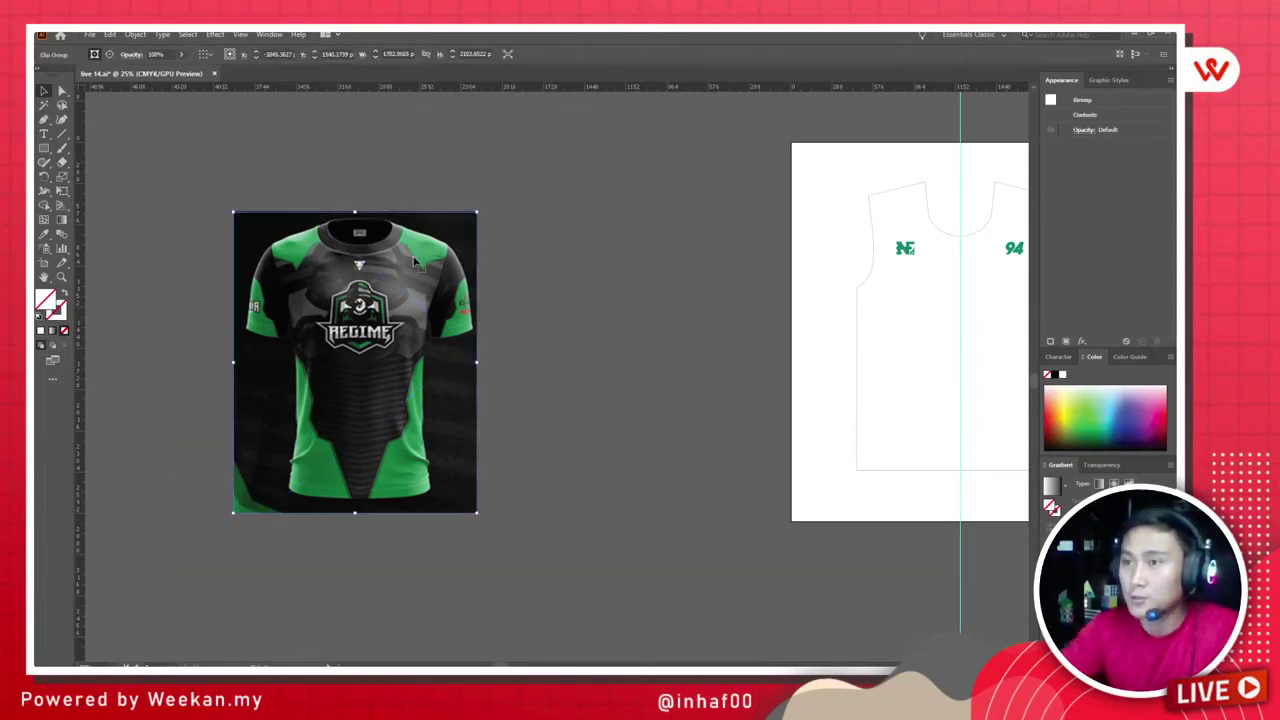
click(580, 312)
Step: Move the clipped front jersey image closer to the front artboard
scroll(580, 312, right, 3)
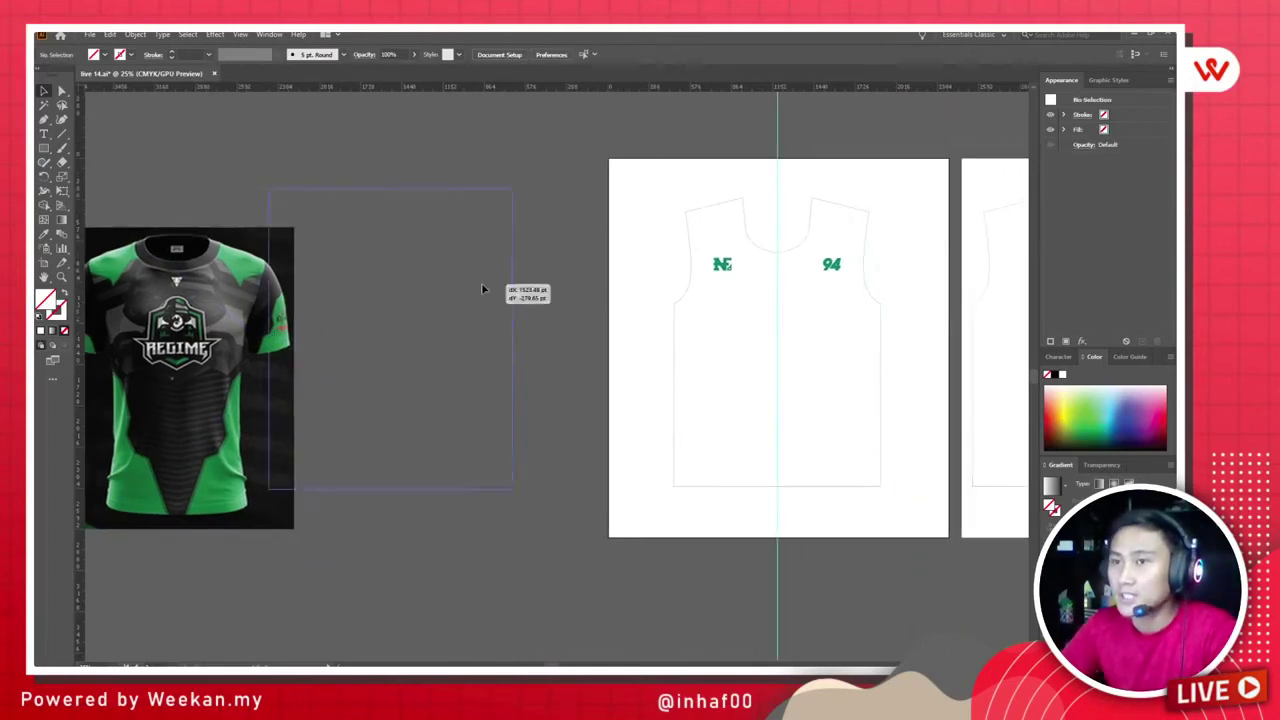
drag(266, 326, 485, 287)
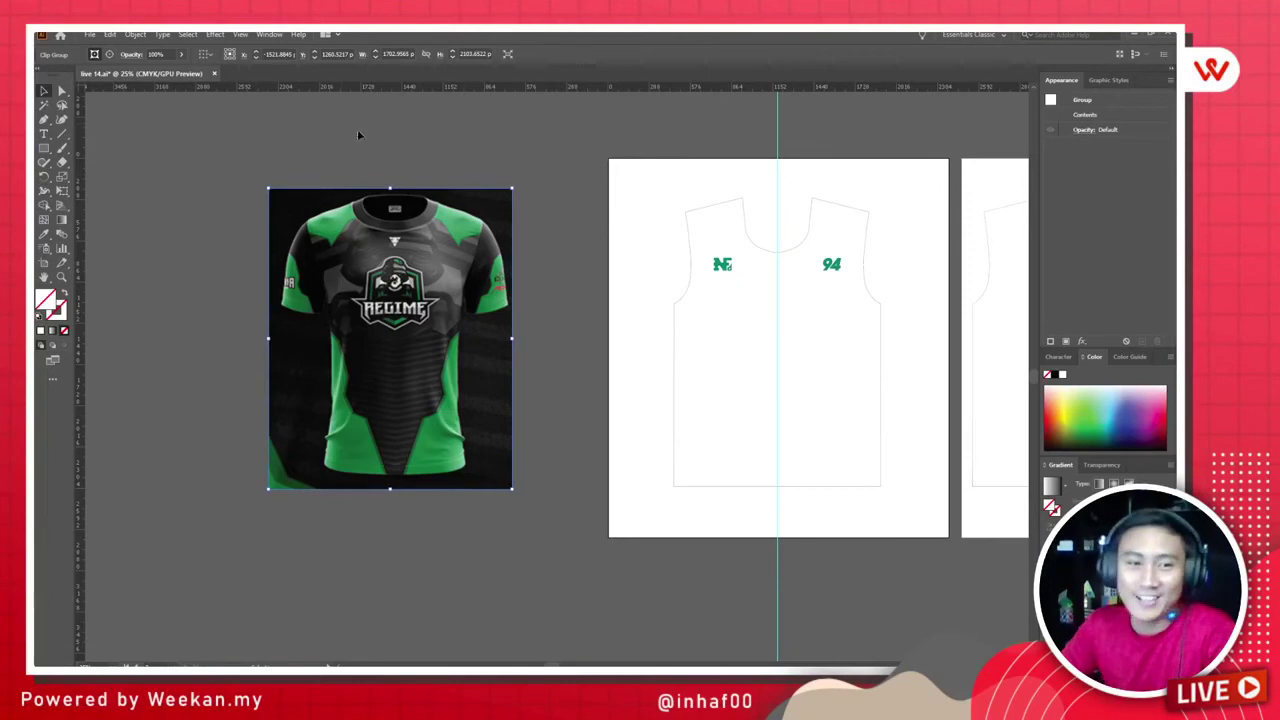
drag(398, 204, 443, 210)
drag(362, 135, 458, 241)
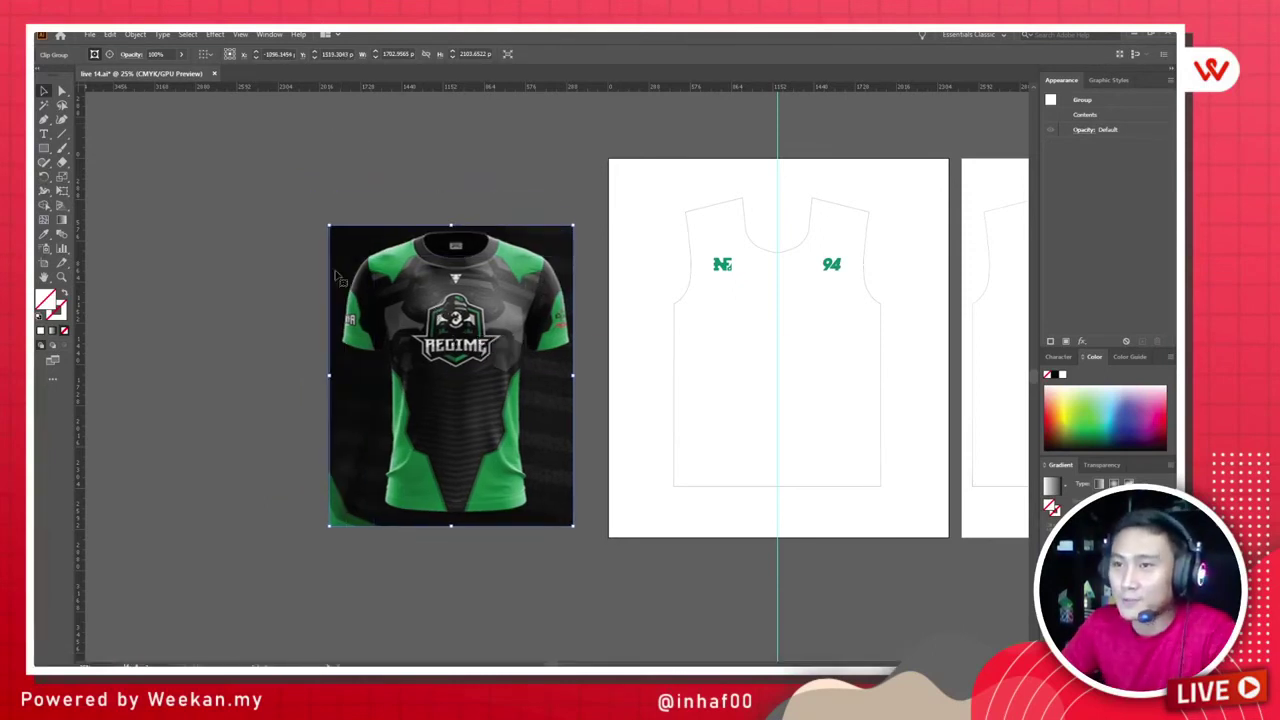
drag(345, 265, 388, 275)
click(263, 121)
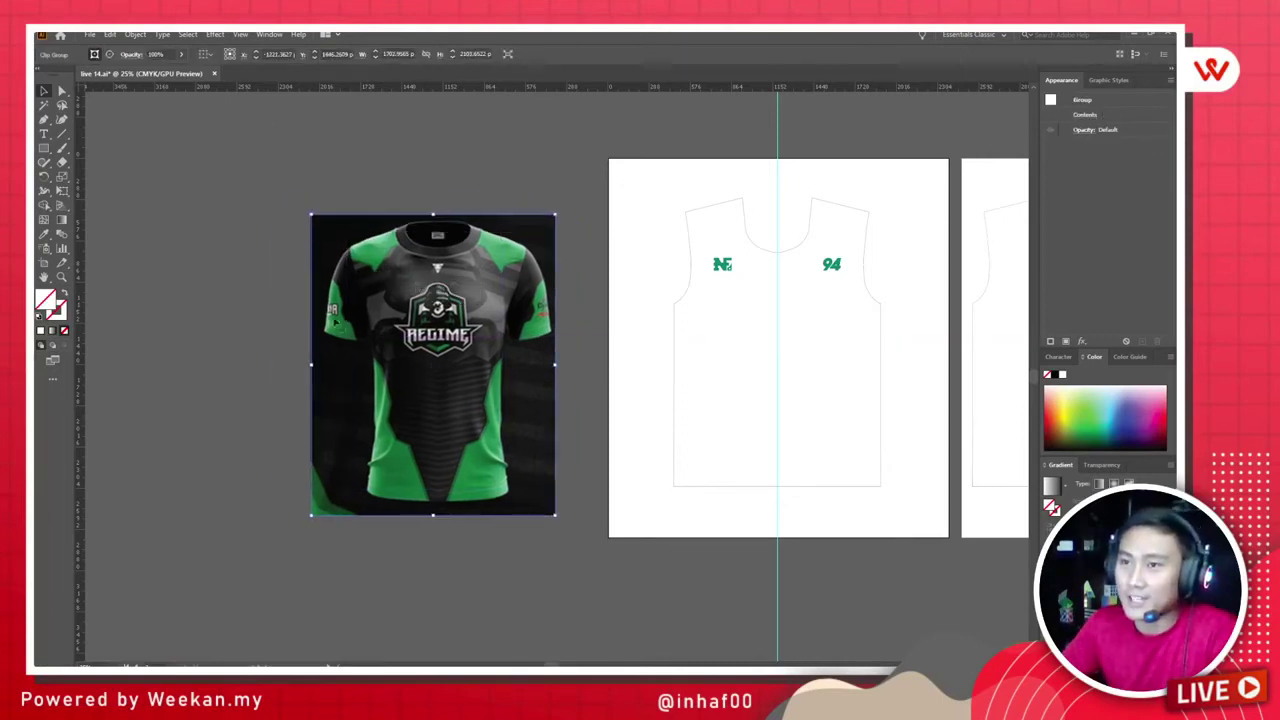
Step: Edit the clip group in isolation and trim both sides of its mask to a width of about 1686 pt
double_click(316, 296)
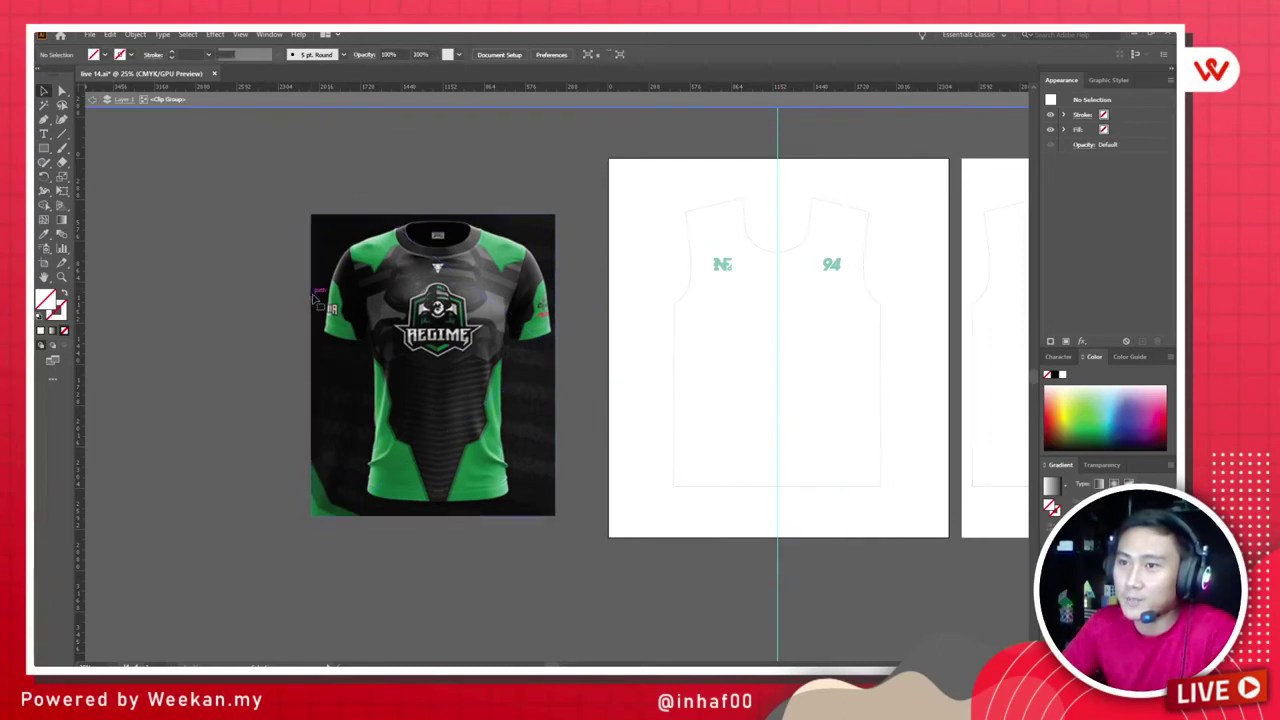
click(316, 296)
drag(316, 366, 318, 366)
drag(555, 364, 558, 364)
click(423, 137)
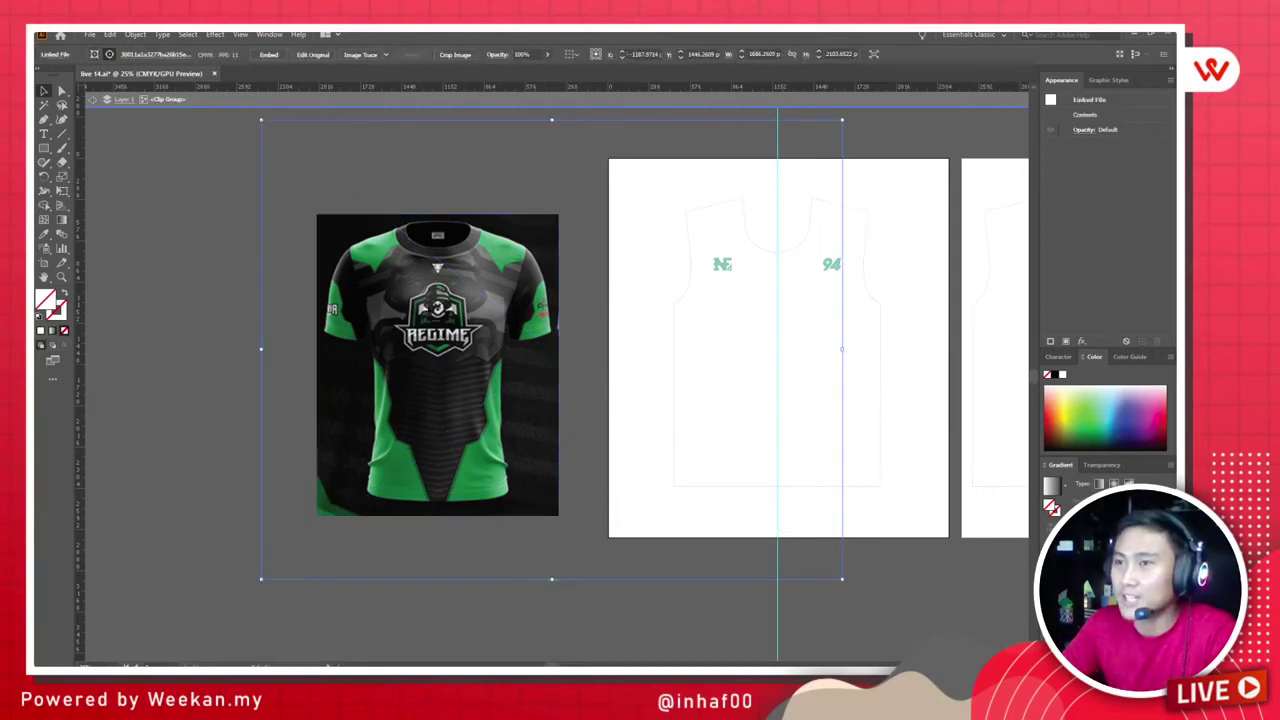
Step: Reposition the clipped jersey image directly beside the front artboard, vertically centred on the front jersey outline
scroll(530, 372, right, 5)
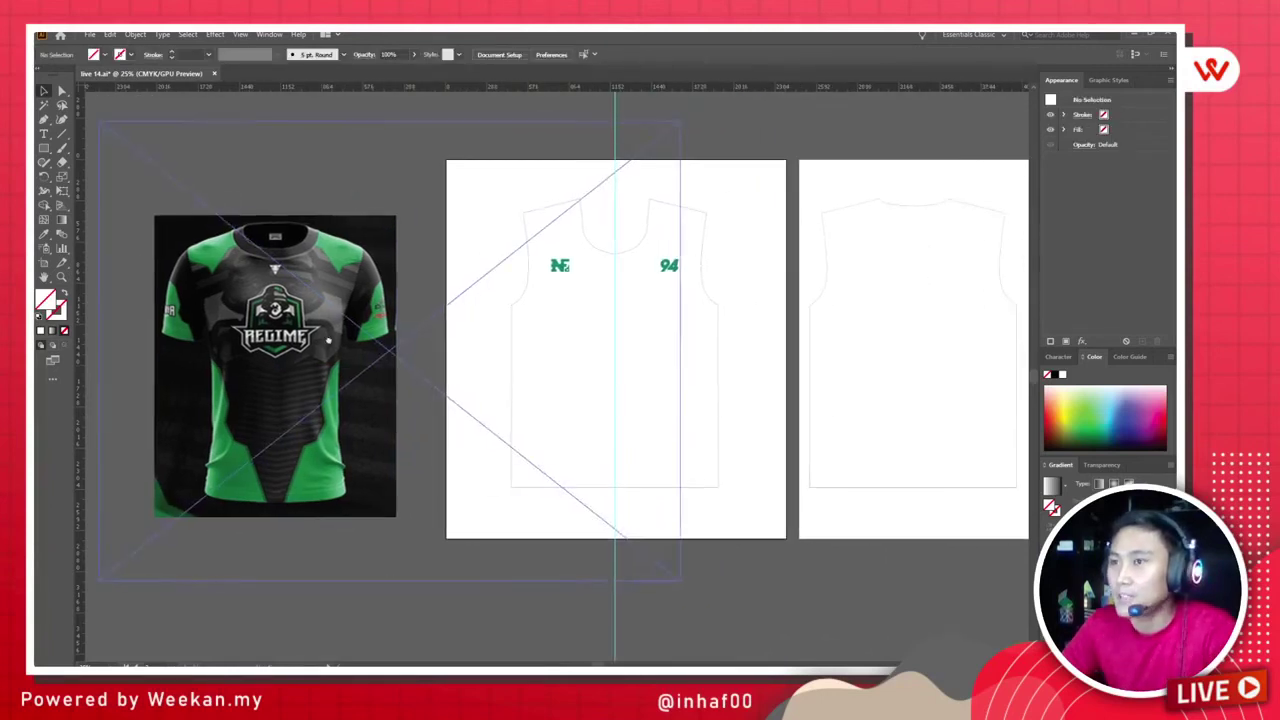
drag(290, 311, 436, 259)
drag(366, 310, 261, 341)
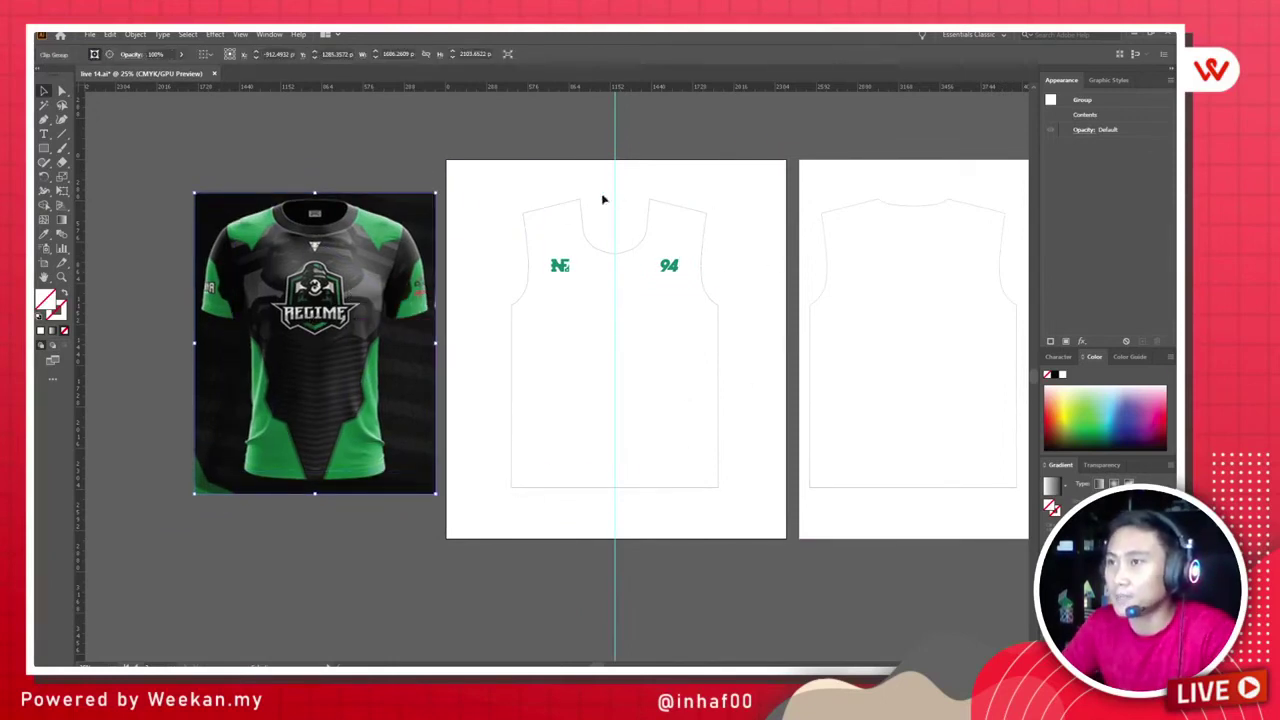
scroll(647, 345, down, 1)
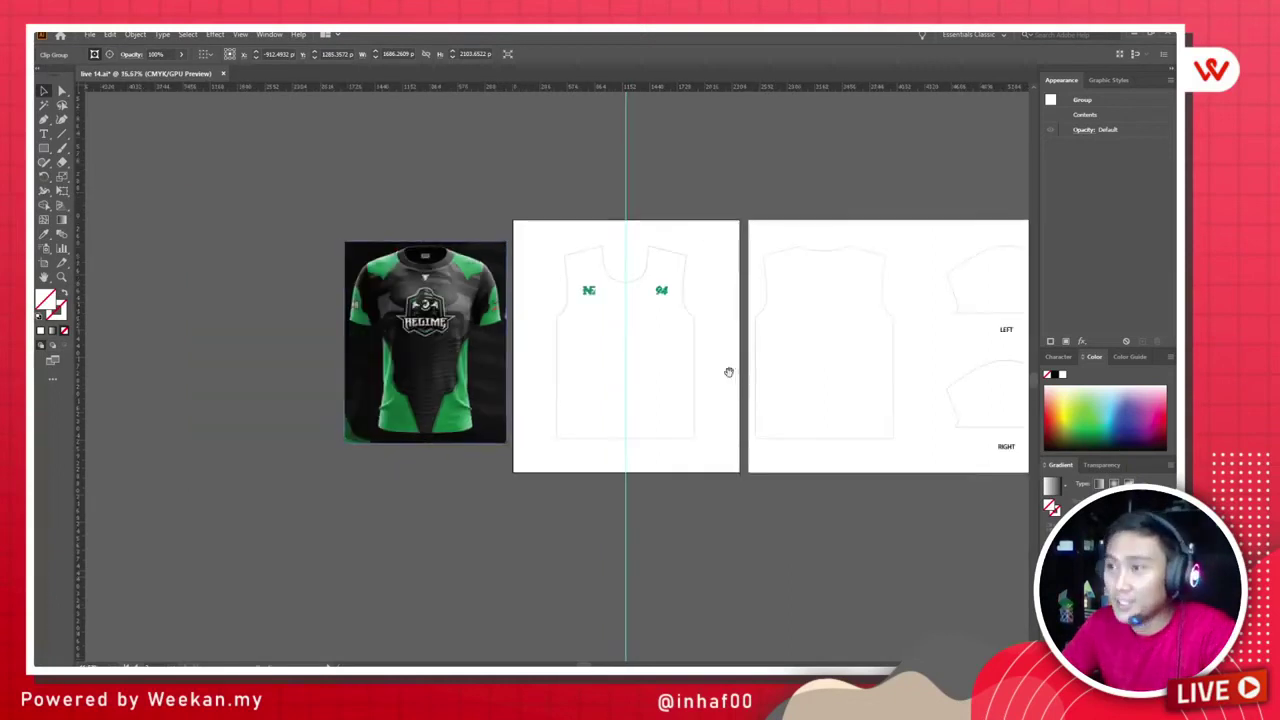
drag(729, 371, 531, 371)
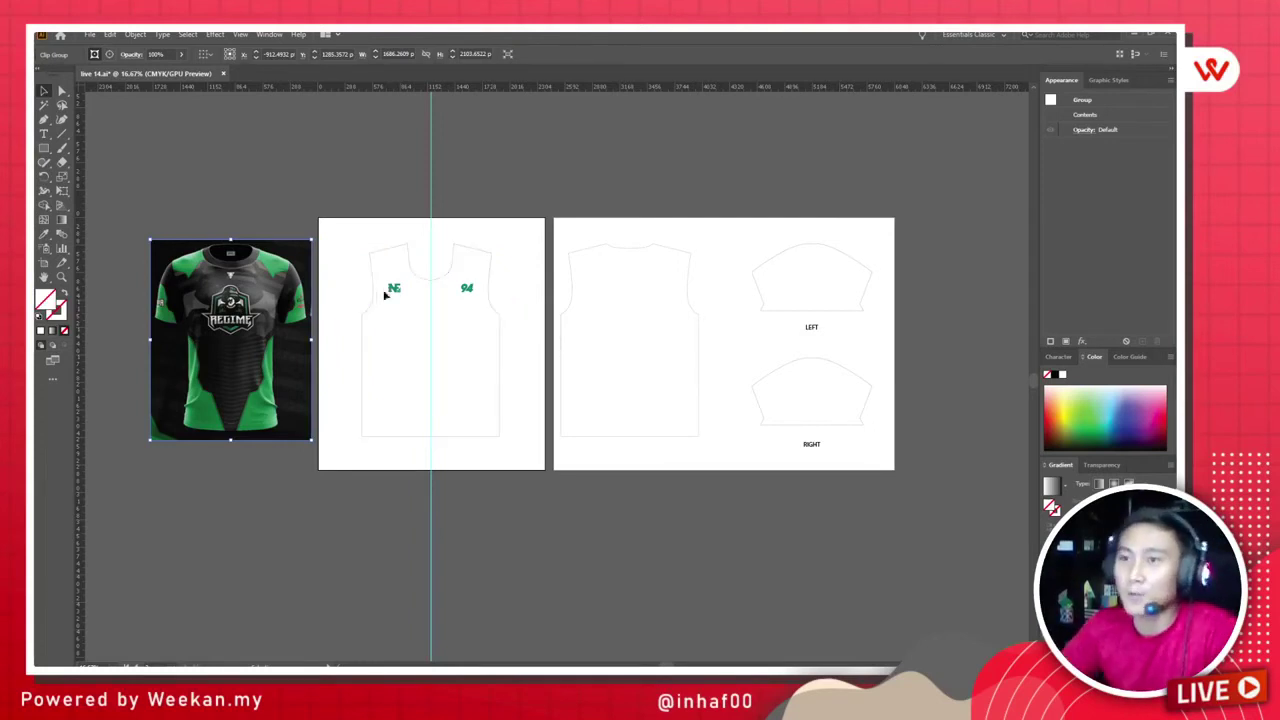
Step: Try moving the reference jersey image over the front jersey outline, and undo the move
alt+scroll(392, 290, up, 1)
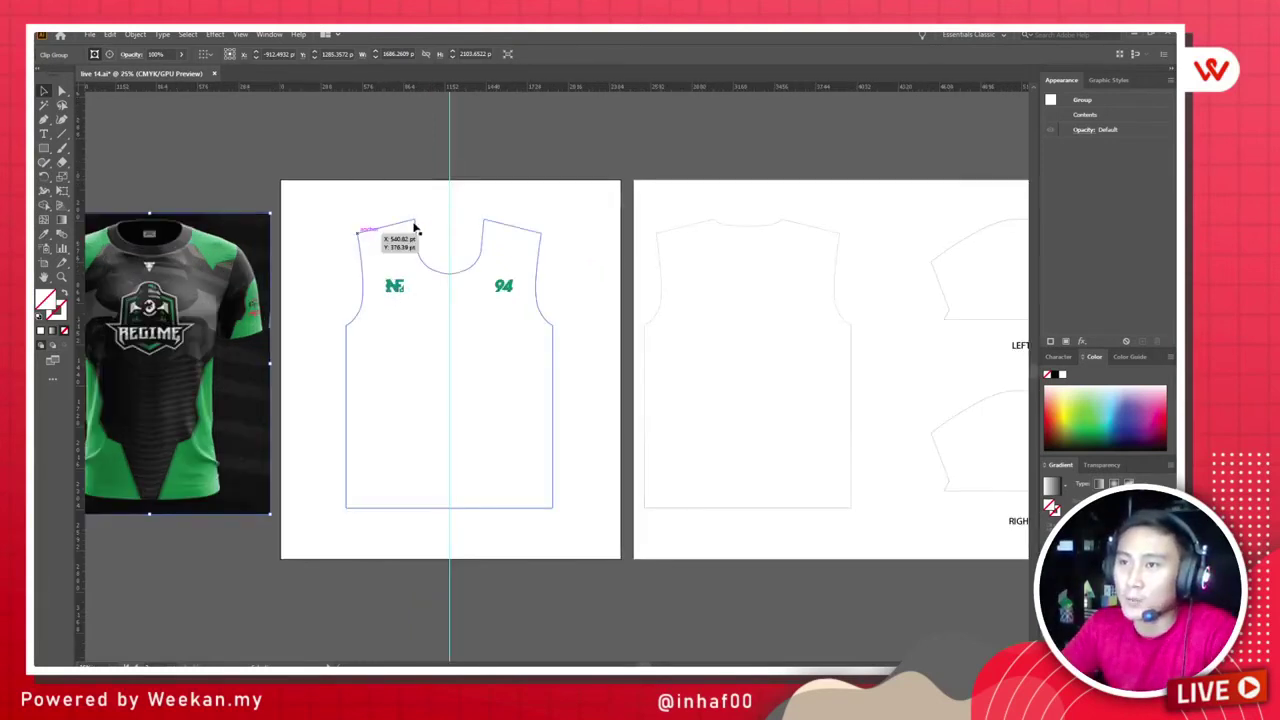
click(342, 239)
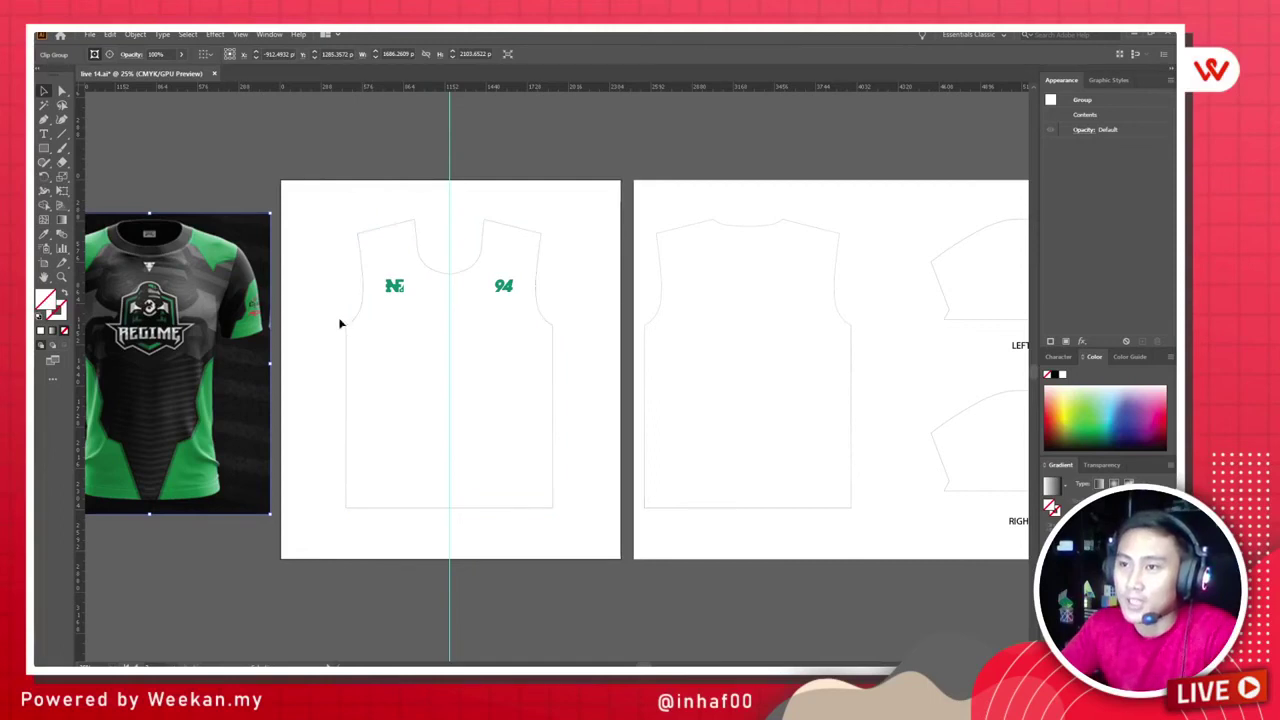
scroll(568, 428, left, 3)
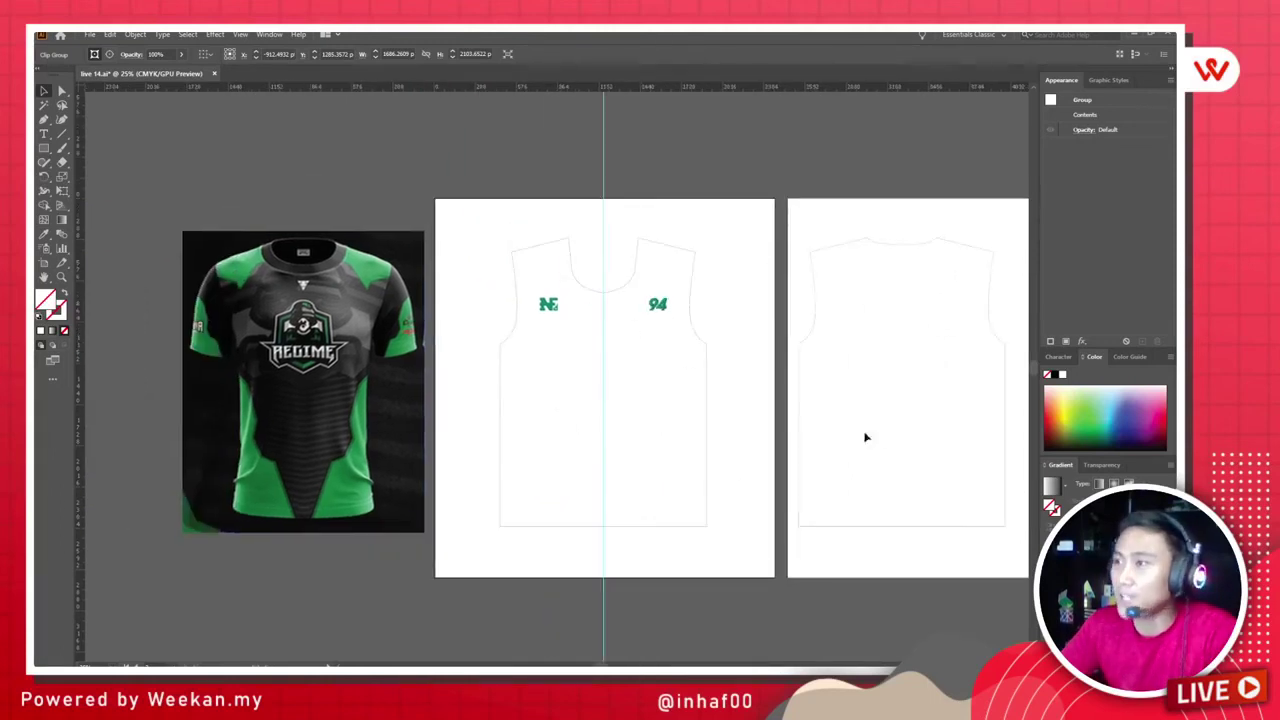
click(300, 330)
drag(297, 318, 576, 338)
key(ctrl+z)
key(ctrl+z)
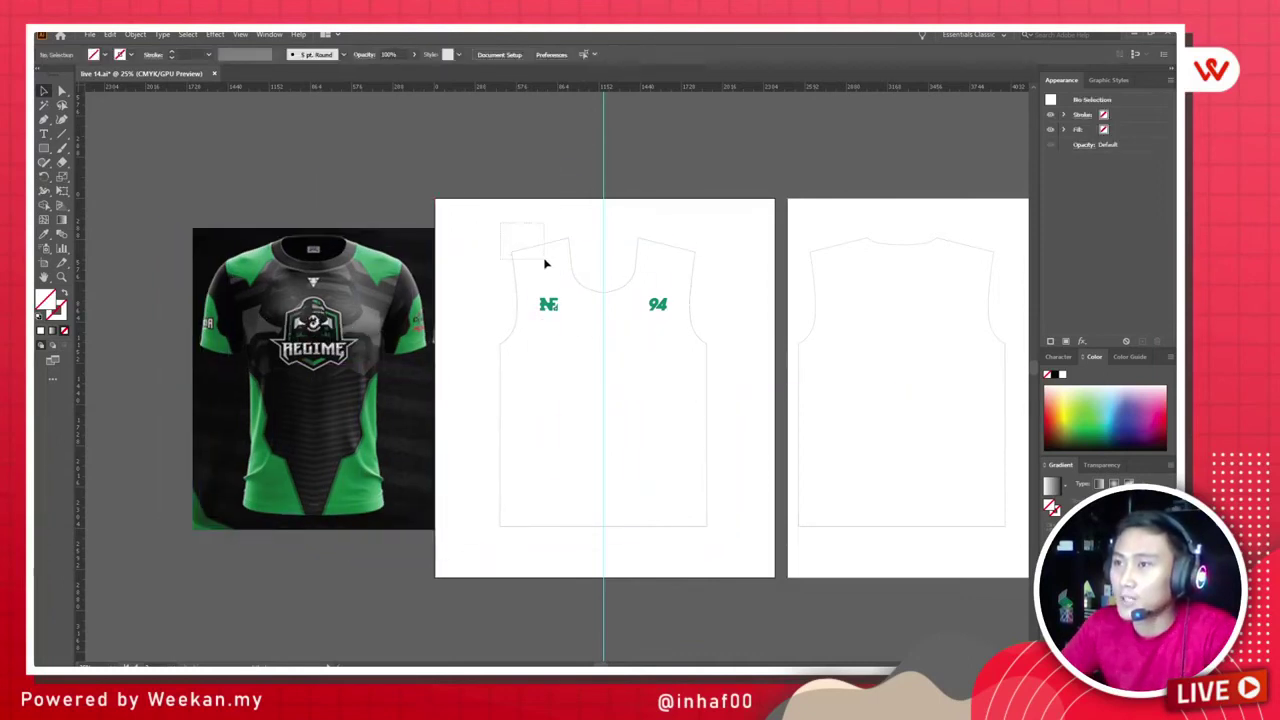
click(545, 262)
key(ctrl+equal)
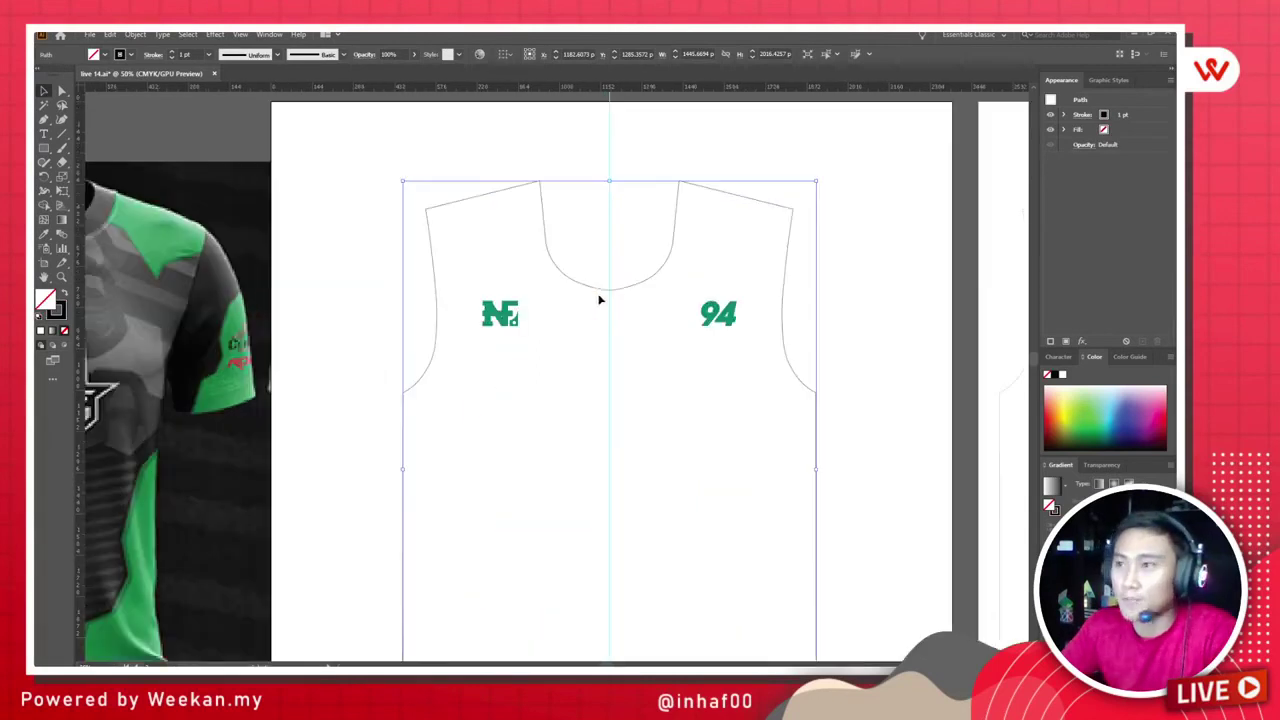
key(ctrl+minus)
key(ctrl+minus)
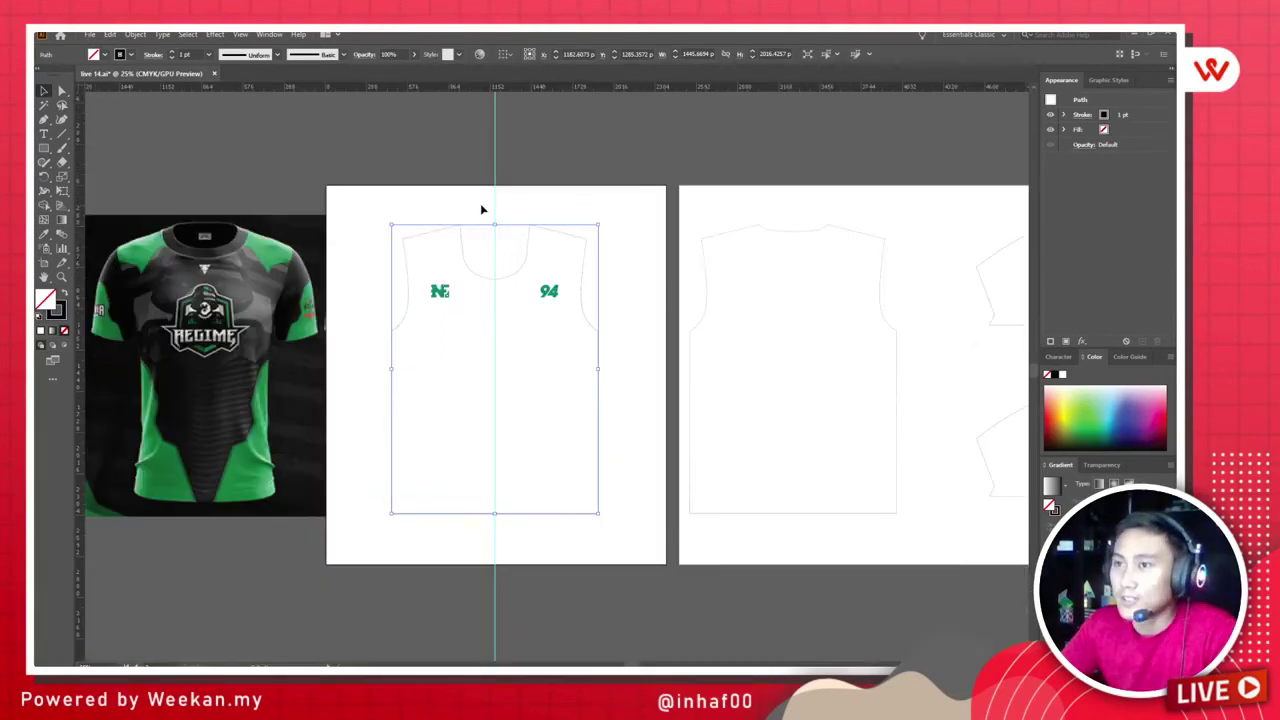
click(481, 209)
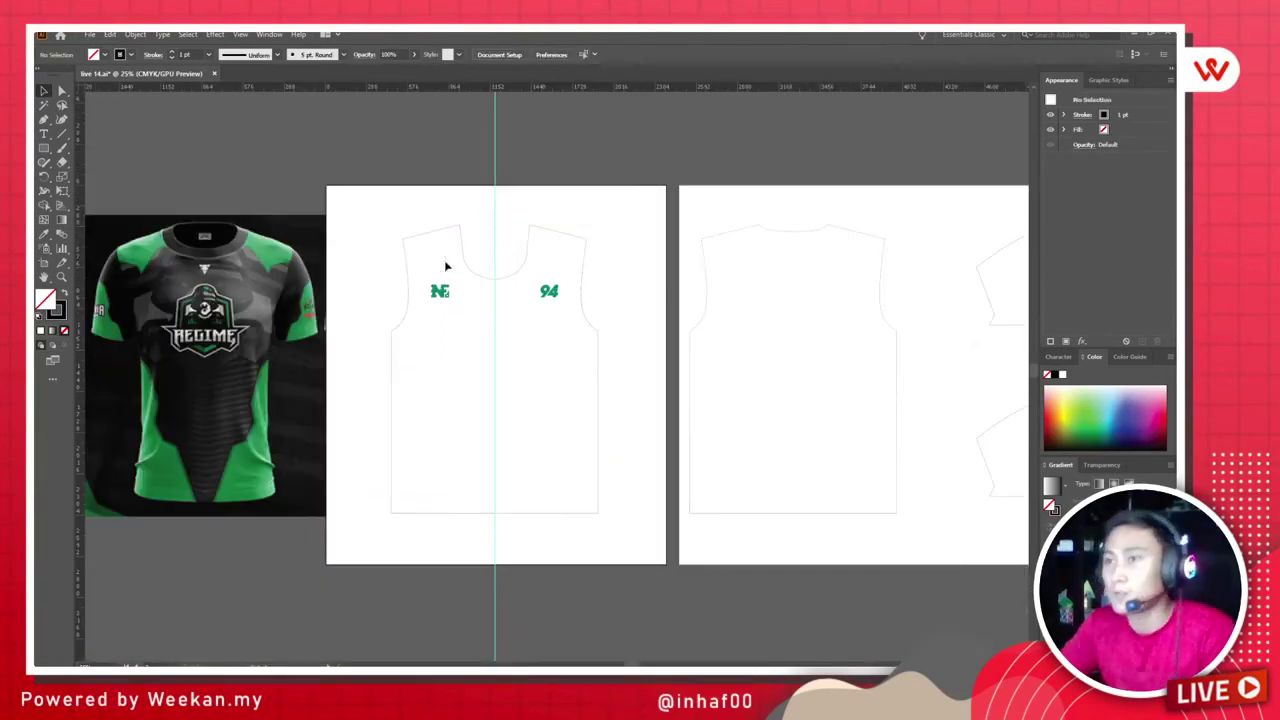
Step: Launch the Carnac keystroke display utility and return to the jersey document
click(41, 662)
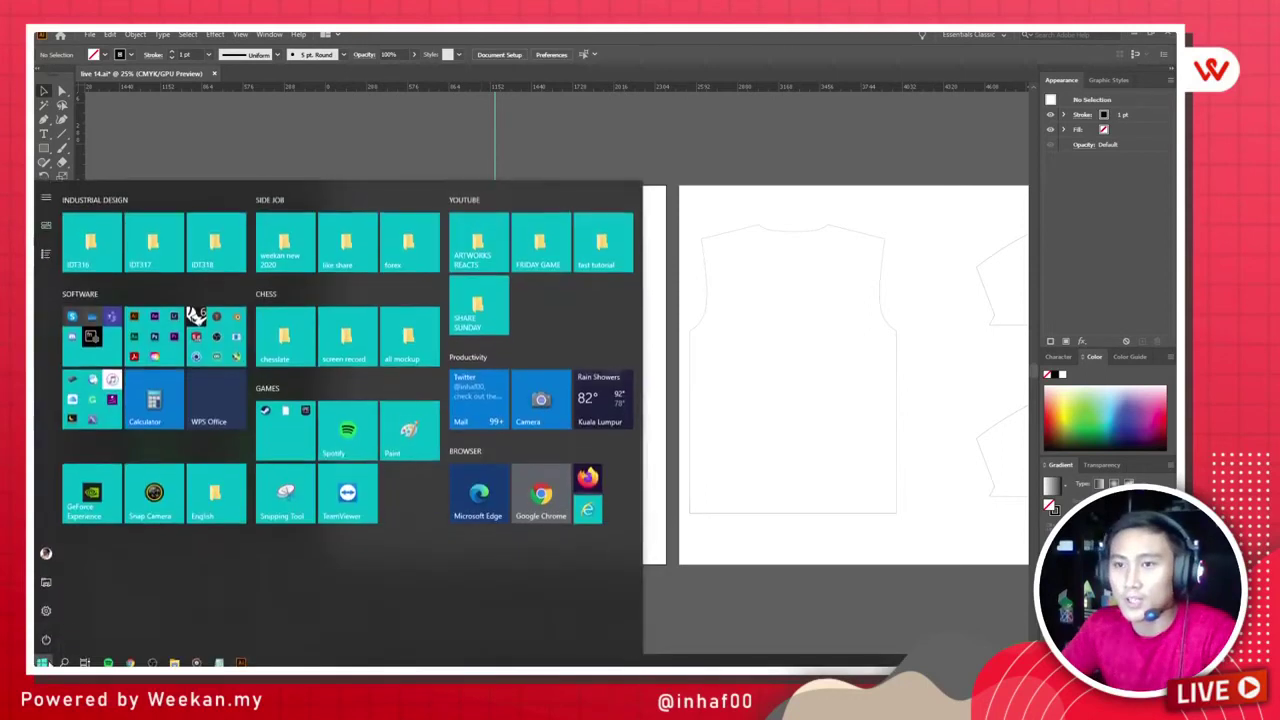
click(99, 413)
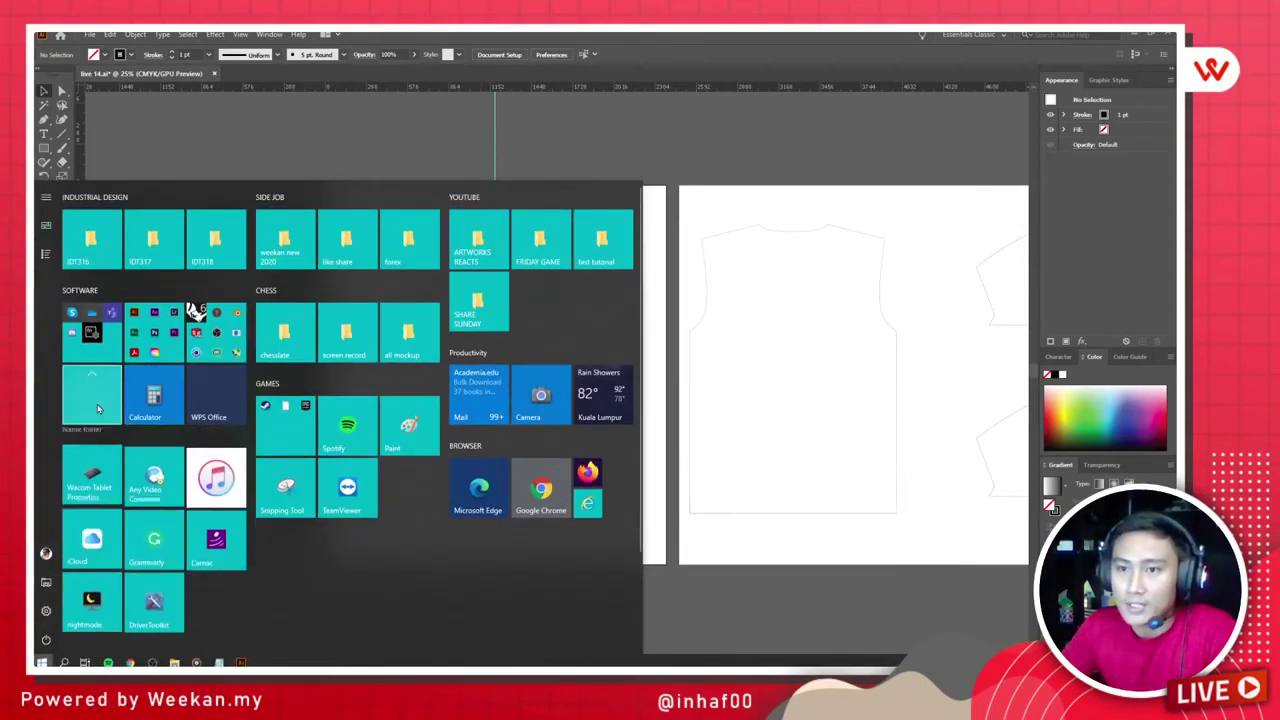
click(216, 541)
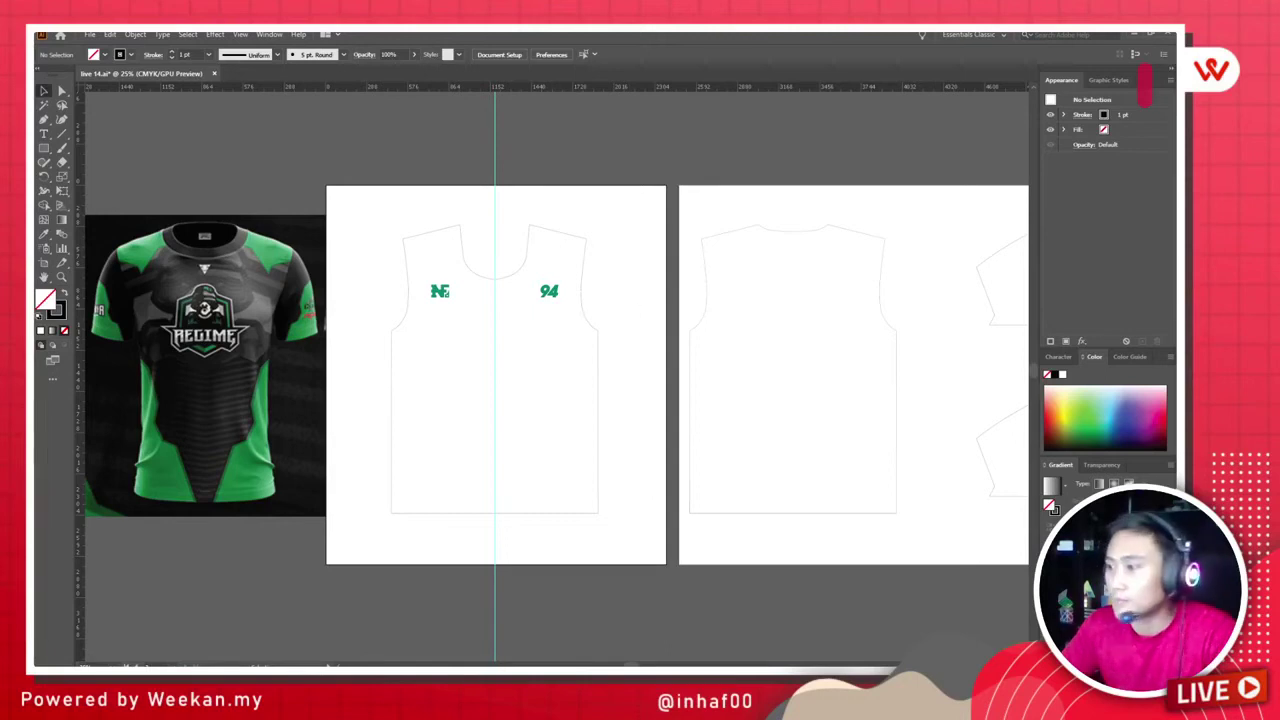
key(super)
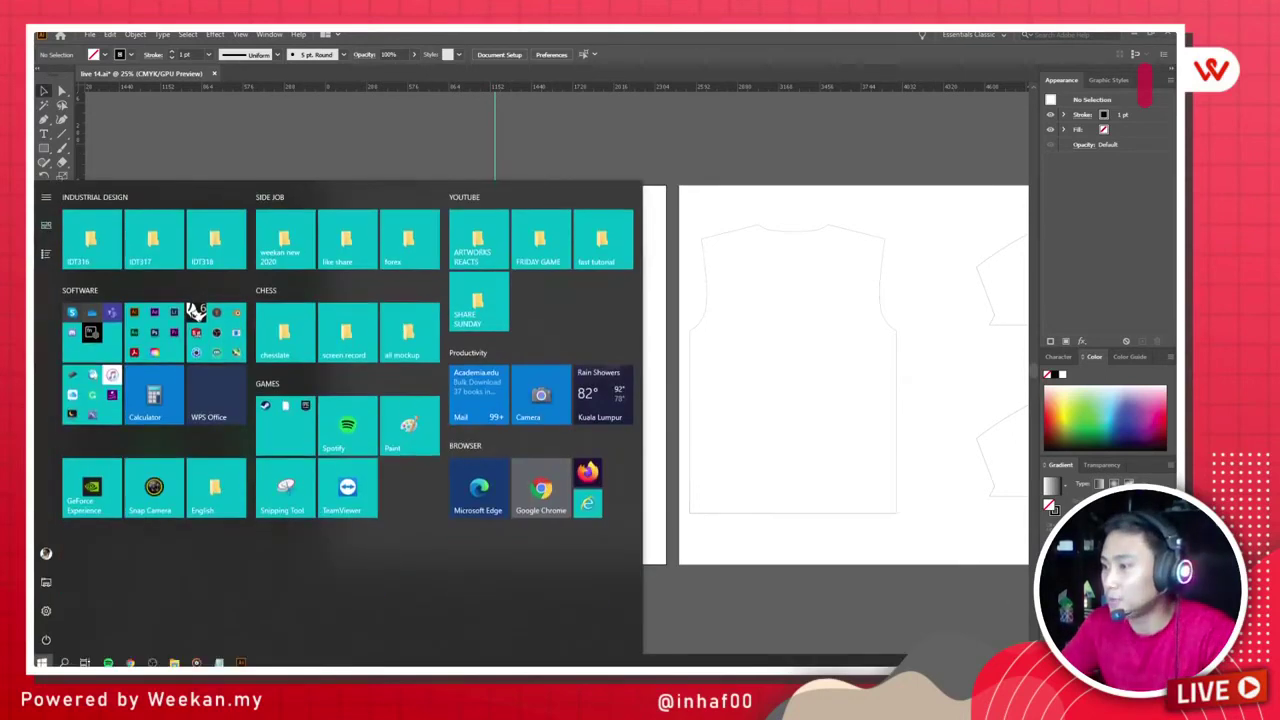
key(super)
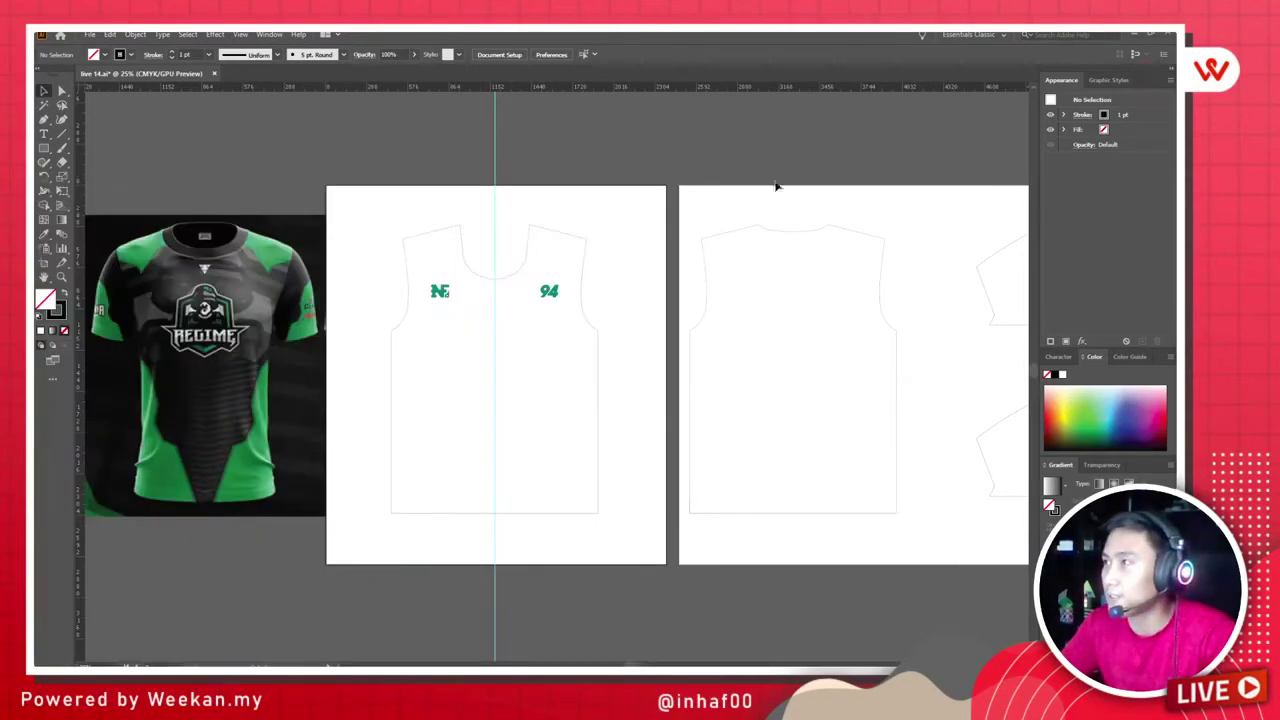
key(s)
key(c)
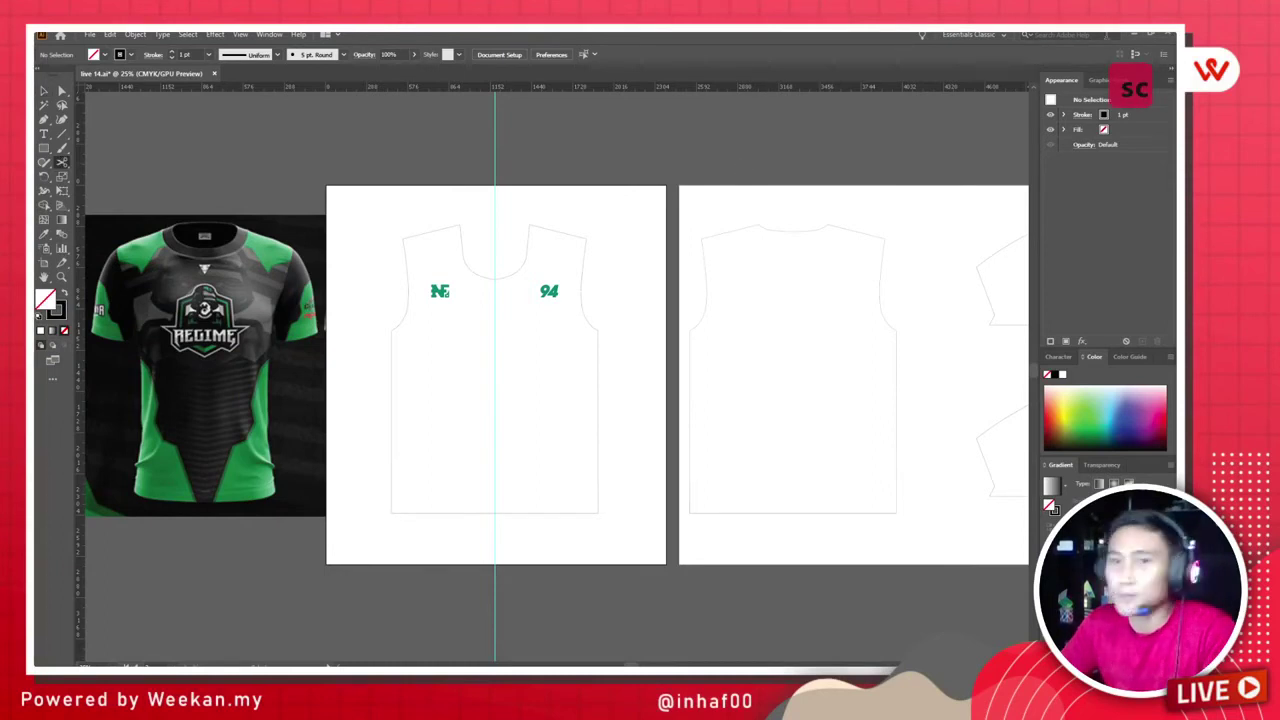
key(a)
key(s)
key(c)
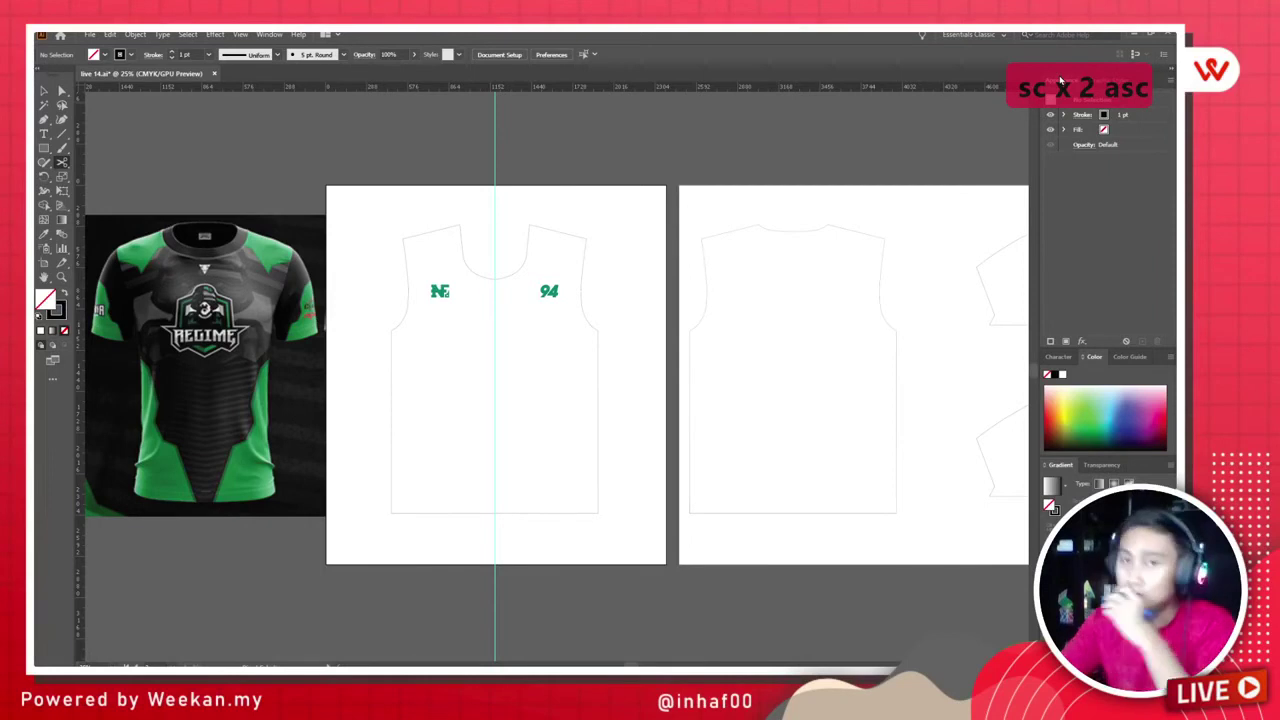
scroll(563, 214, up, 1)
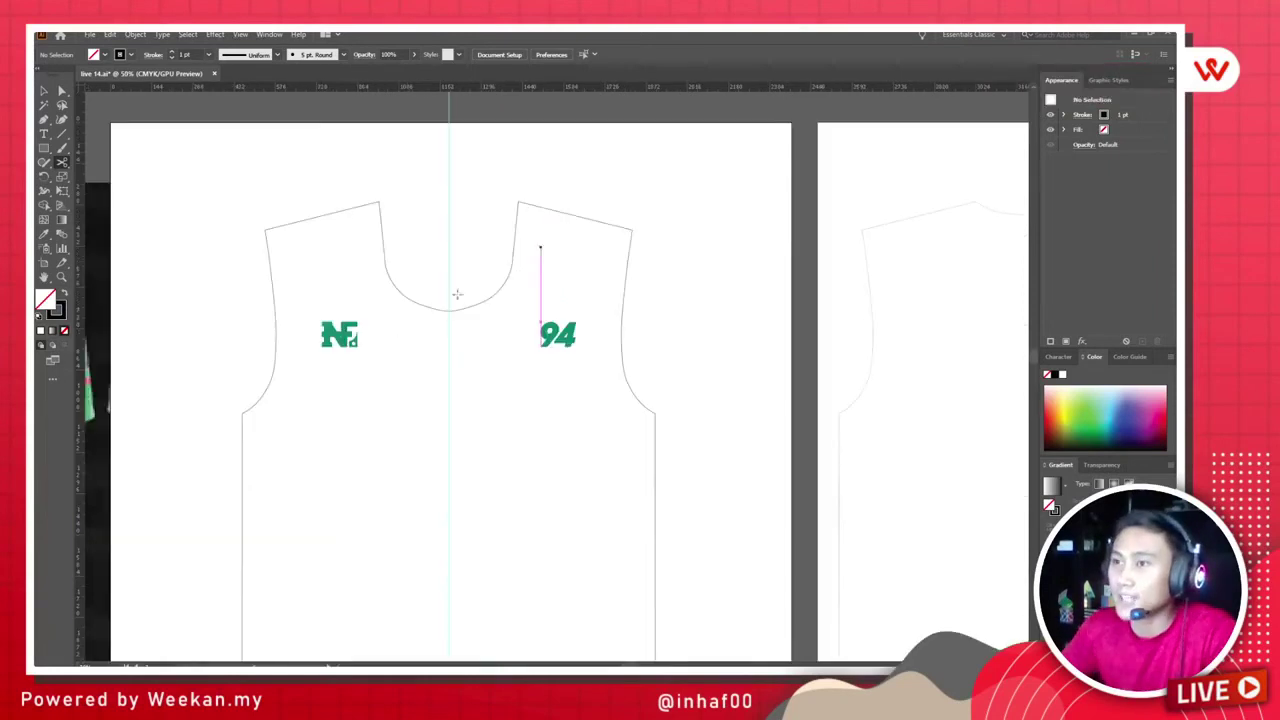
drag(272, 304, 534, 303)
click(219, 181)
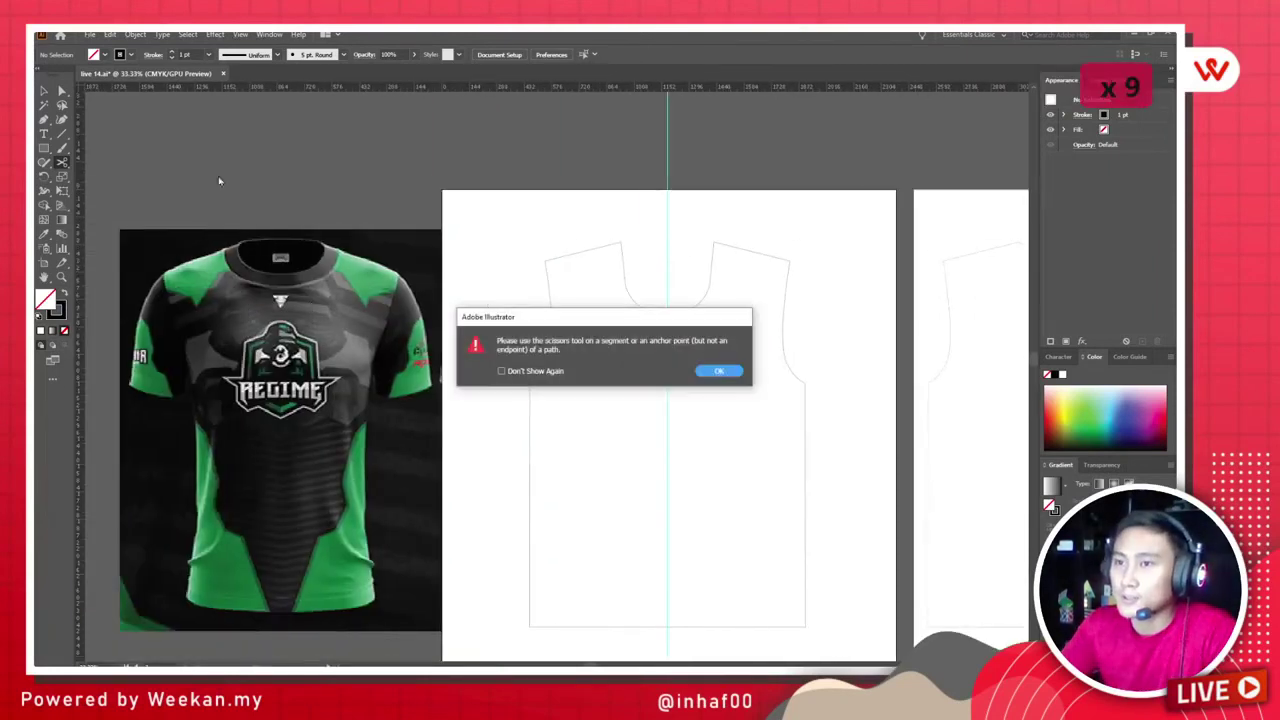
click(719, 370)
click(43, 90)
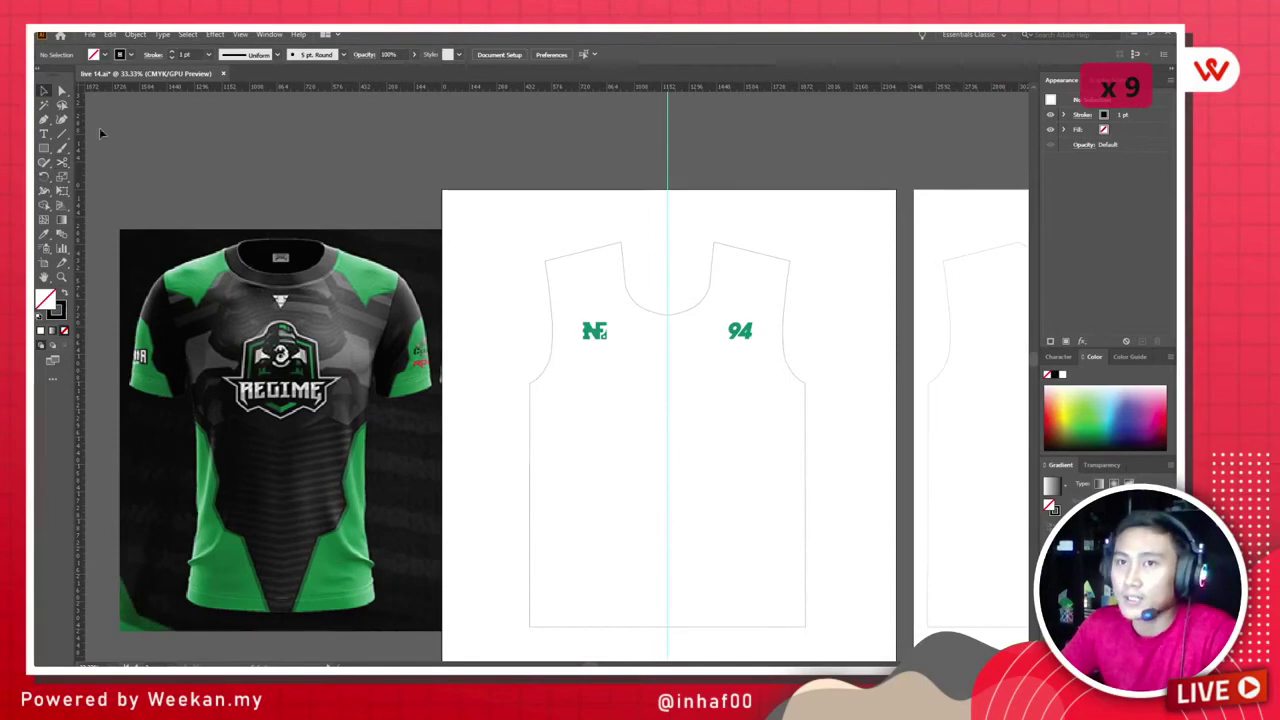
Step: Lock the front jersey outline and move the clipped reference jersey image onto the front artboard over it
click(380, 270)
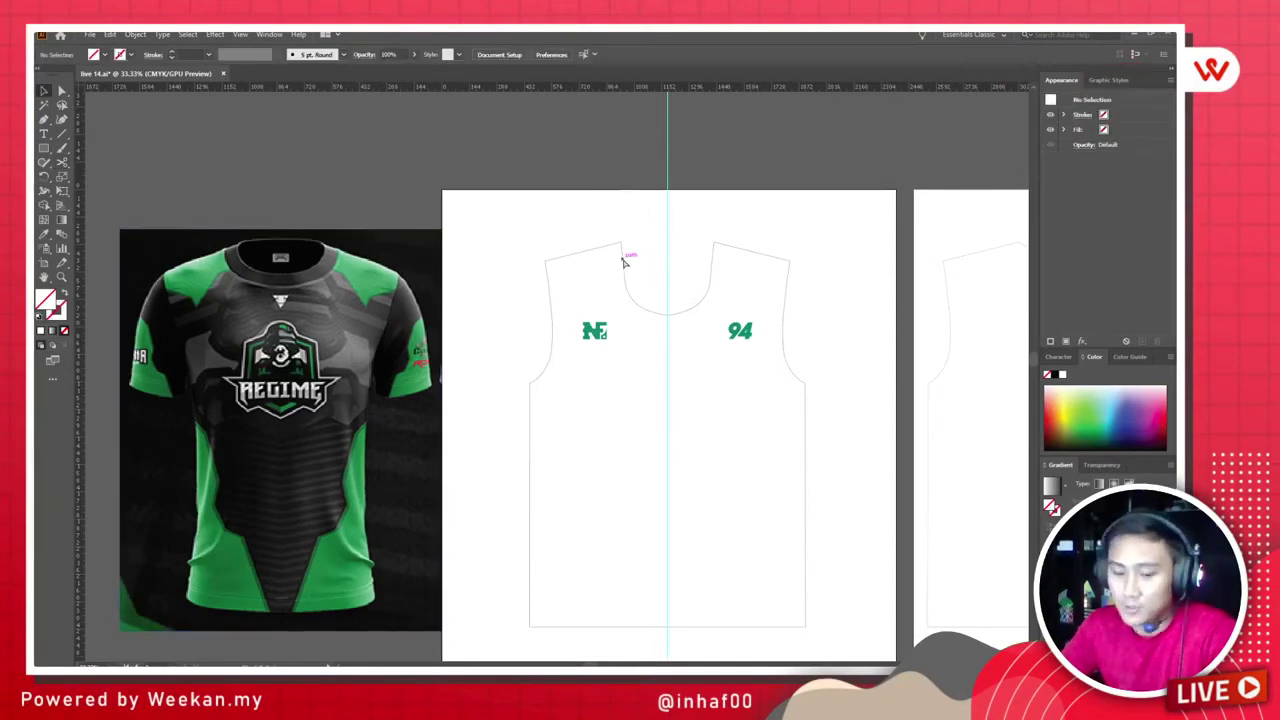
key(ctrl+2)
drag(631, 280, 581, 199)
key(ctrl+2)
drag(247, 253, 650, 253)
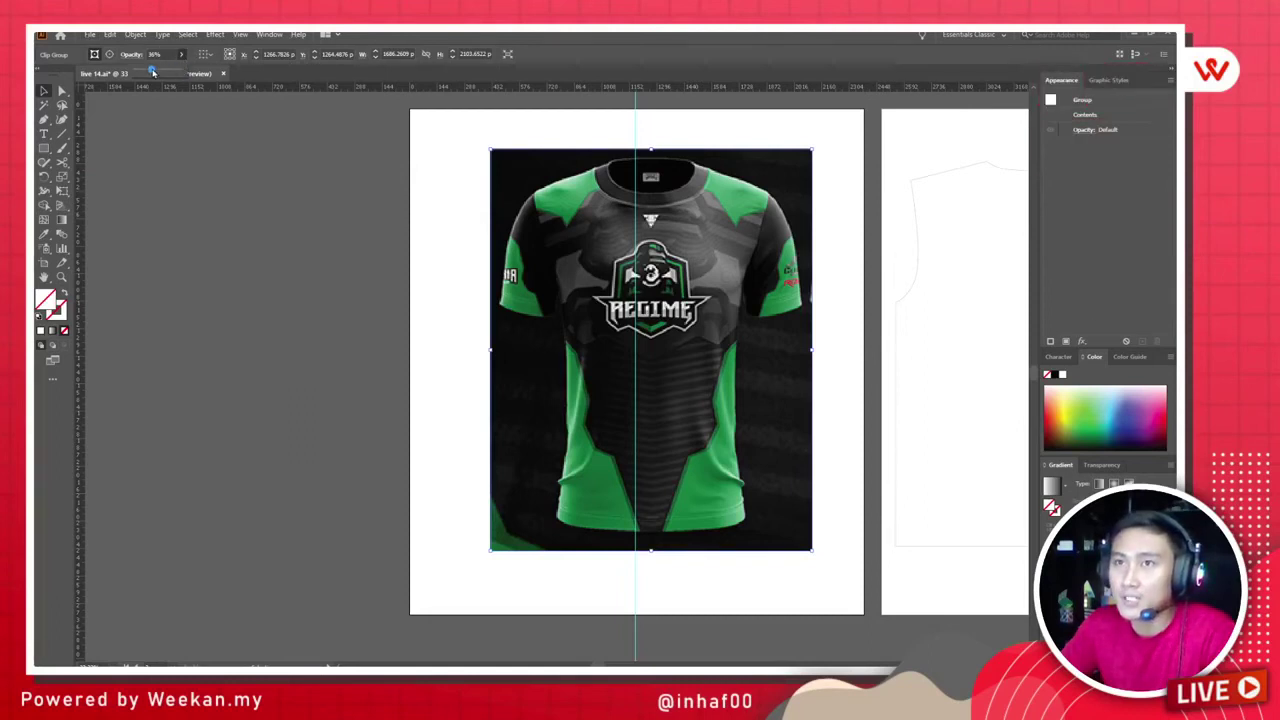
Step: Set the reference image's opacity to 50% and centre it on the vertical guide over the front jersey outline
drag(152, 73, 158, 73)
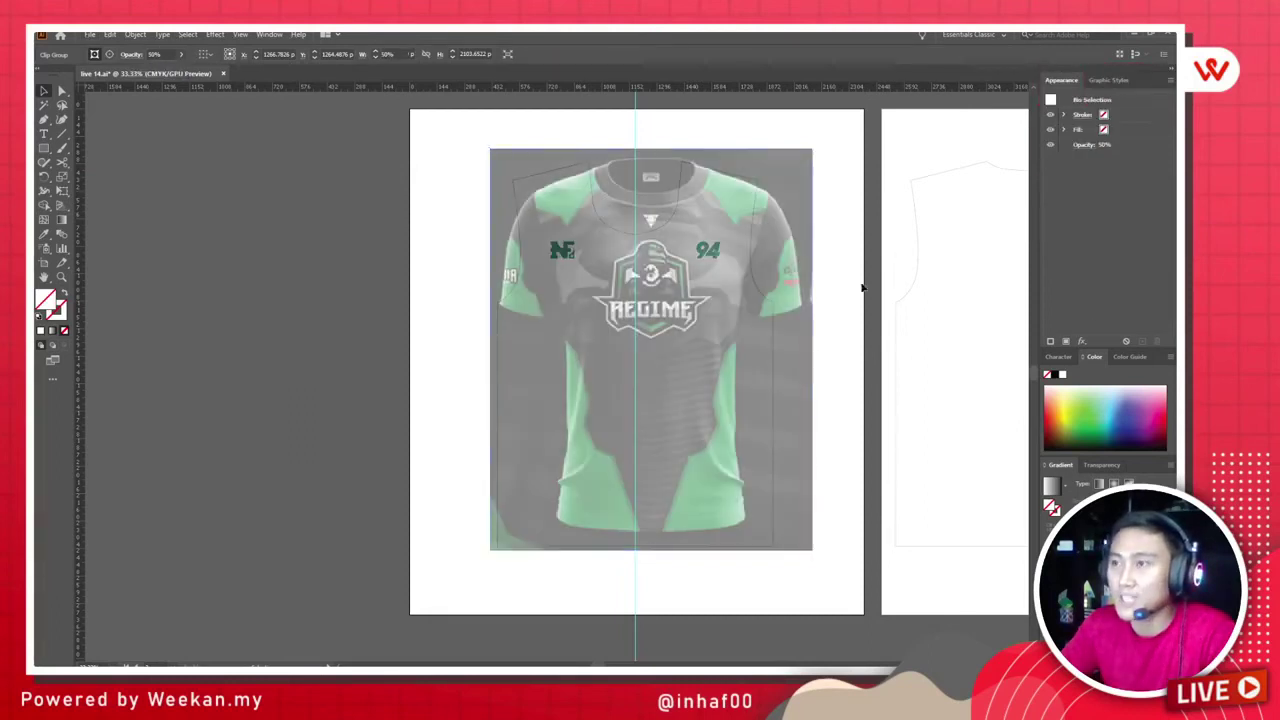
drag(687, 332, 562, 369)
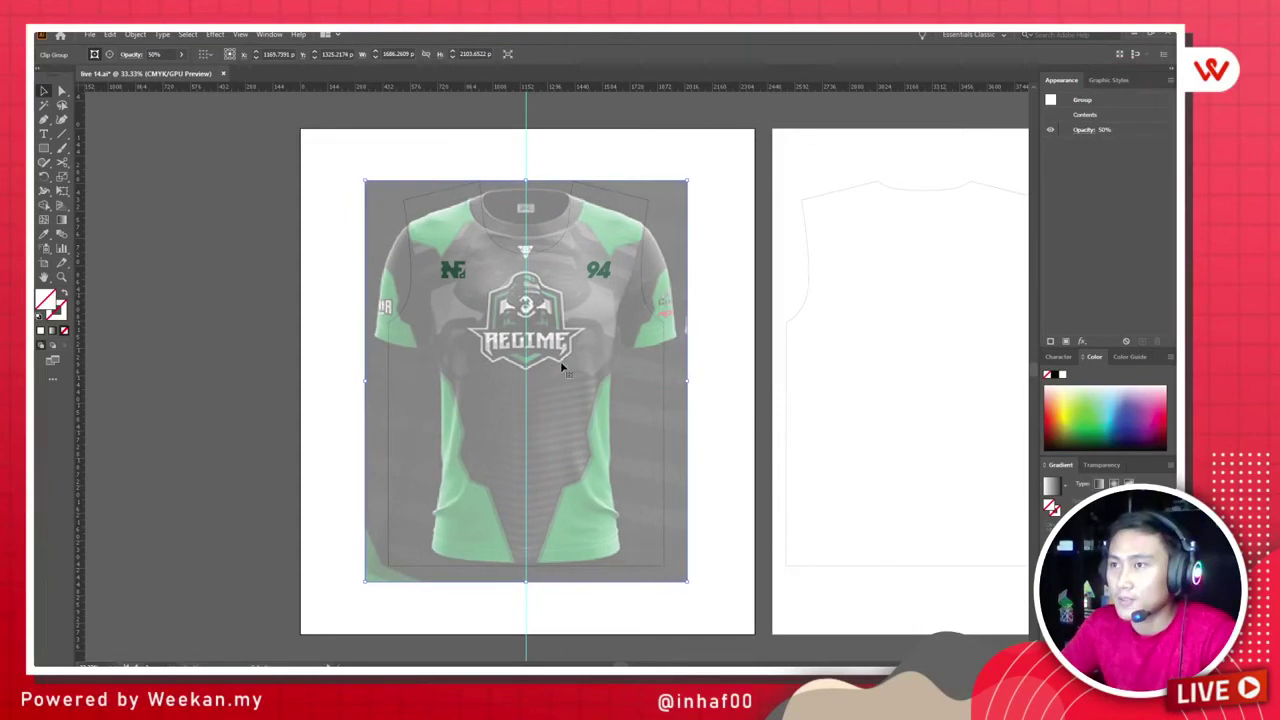
click(529, 104)
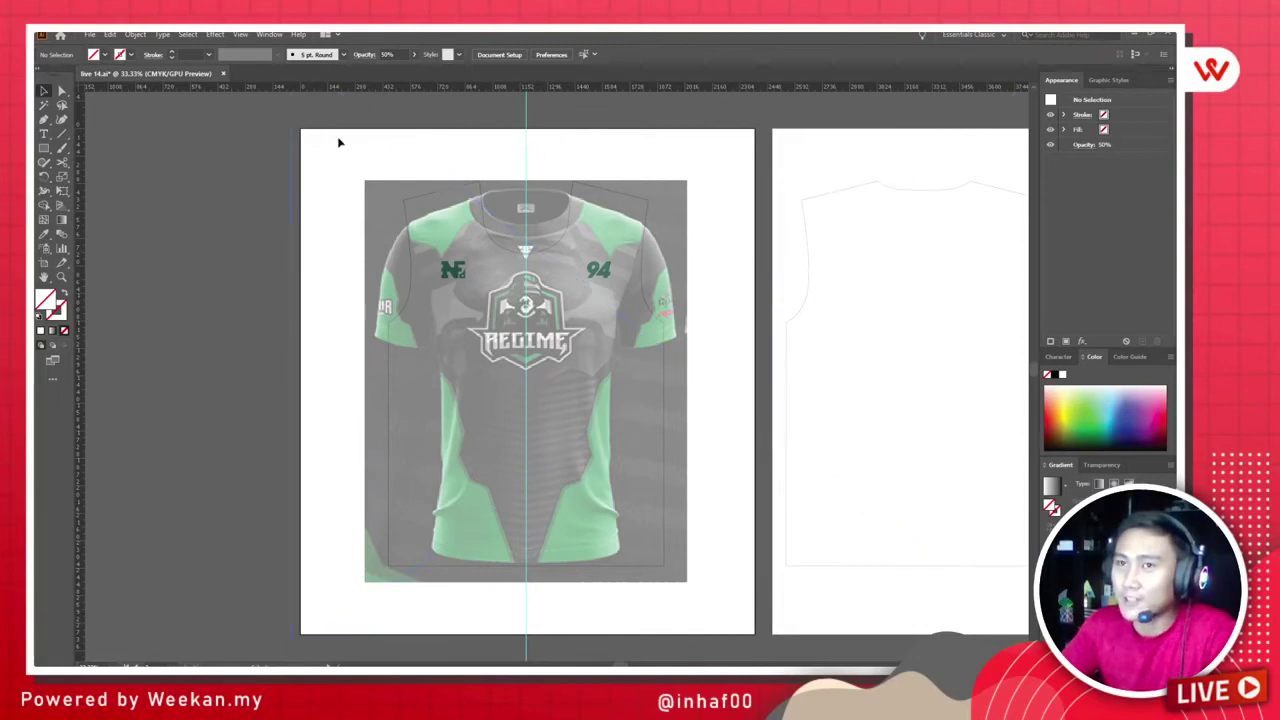
Step: Toggle the rulers off and on, and place an extra vertical guide outside the front artboard
key(ctrl+r)
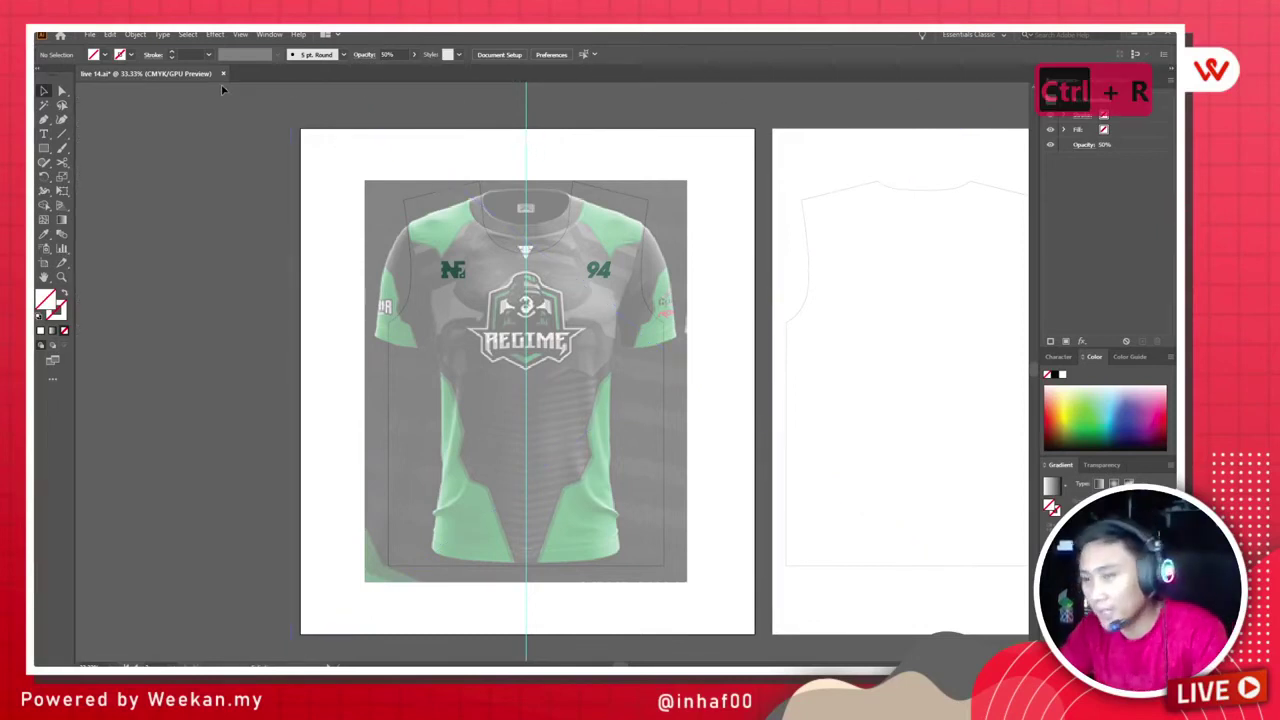
key(ctrl+r)
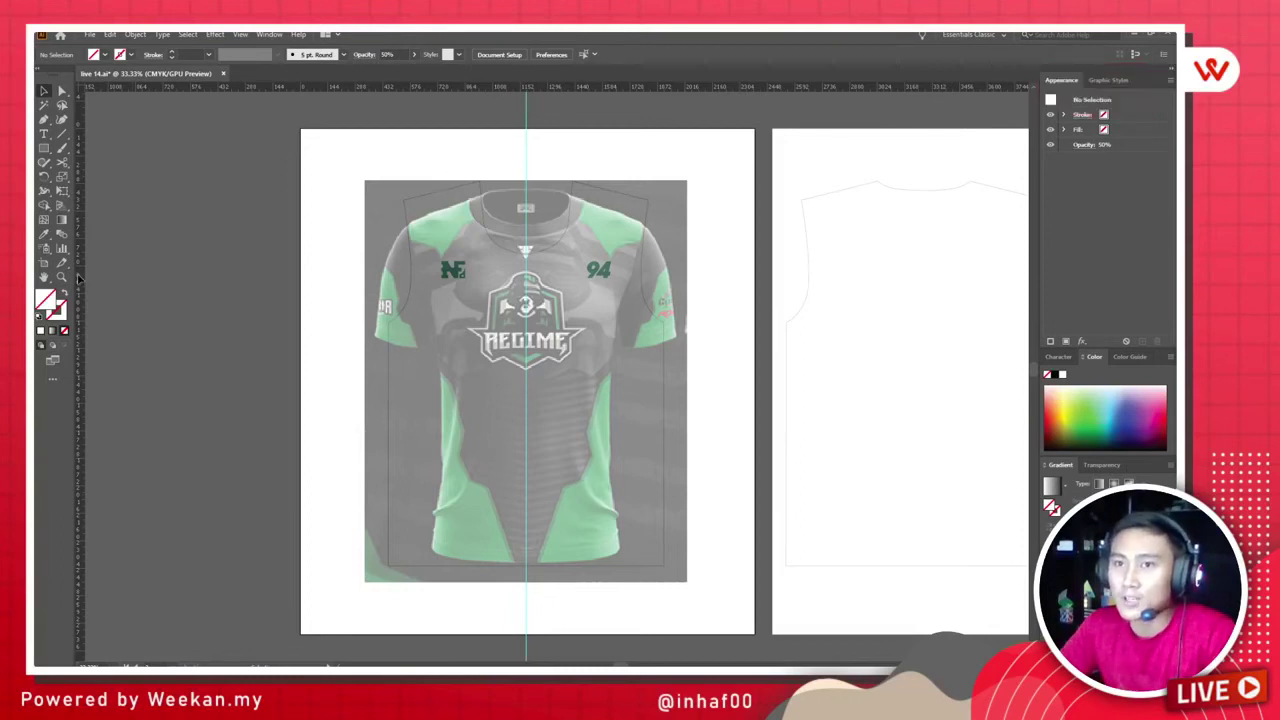
drag(79, 275, 227, 273)
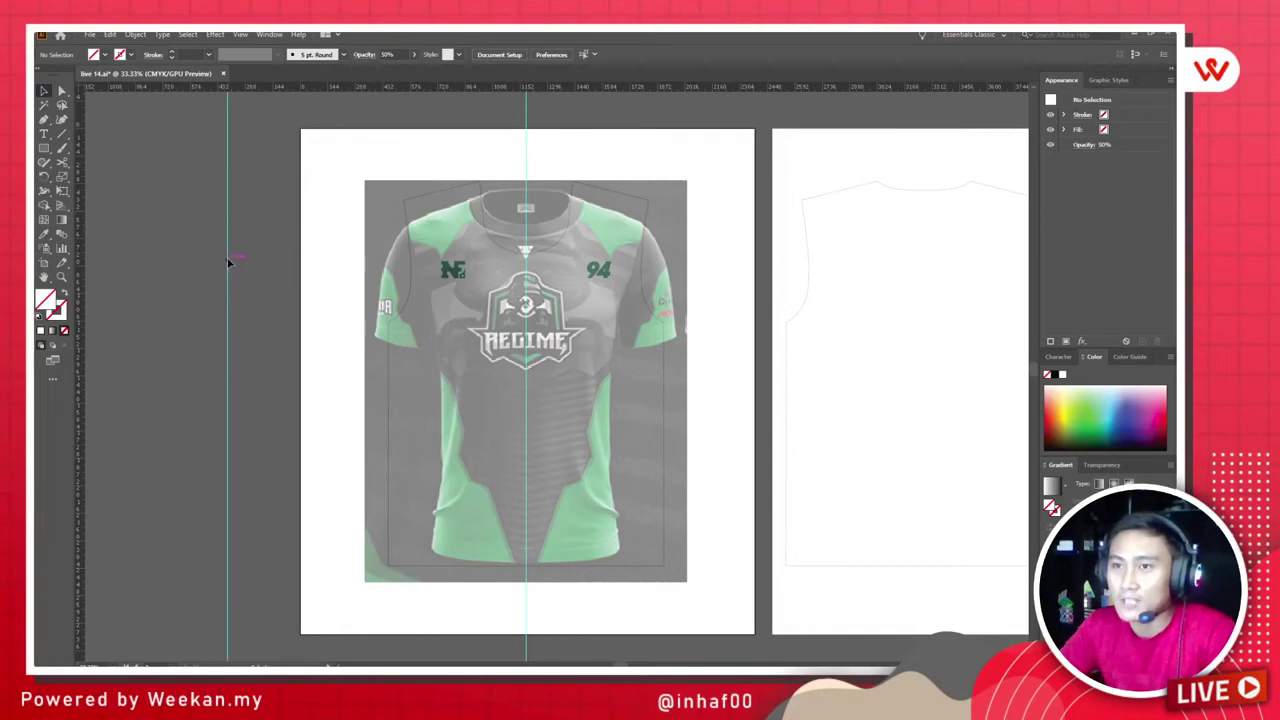
Step: Unlock the guides to remove the extra vertical guide, and lock the guides again
right_click(227, 257)
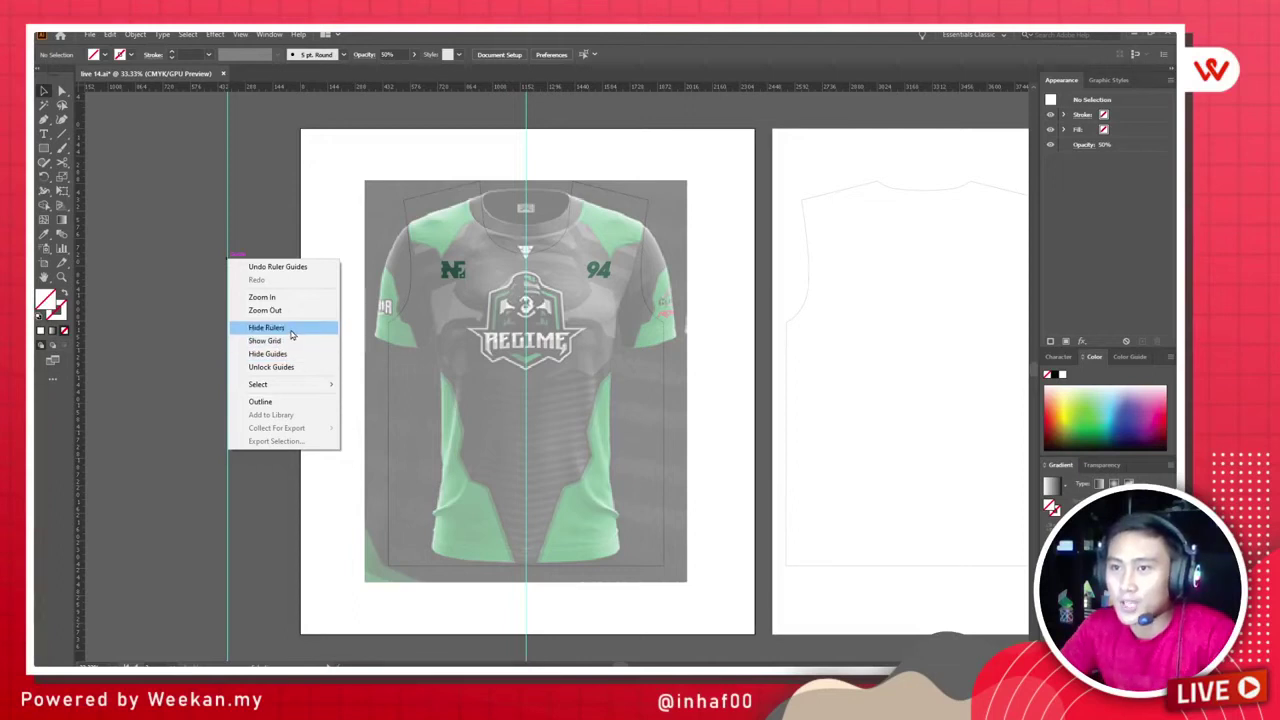
click(271, 367)
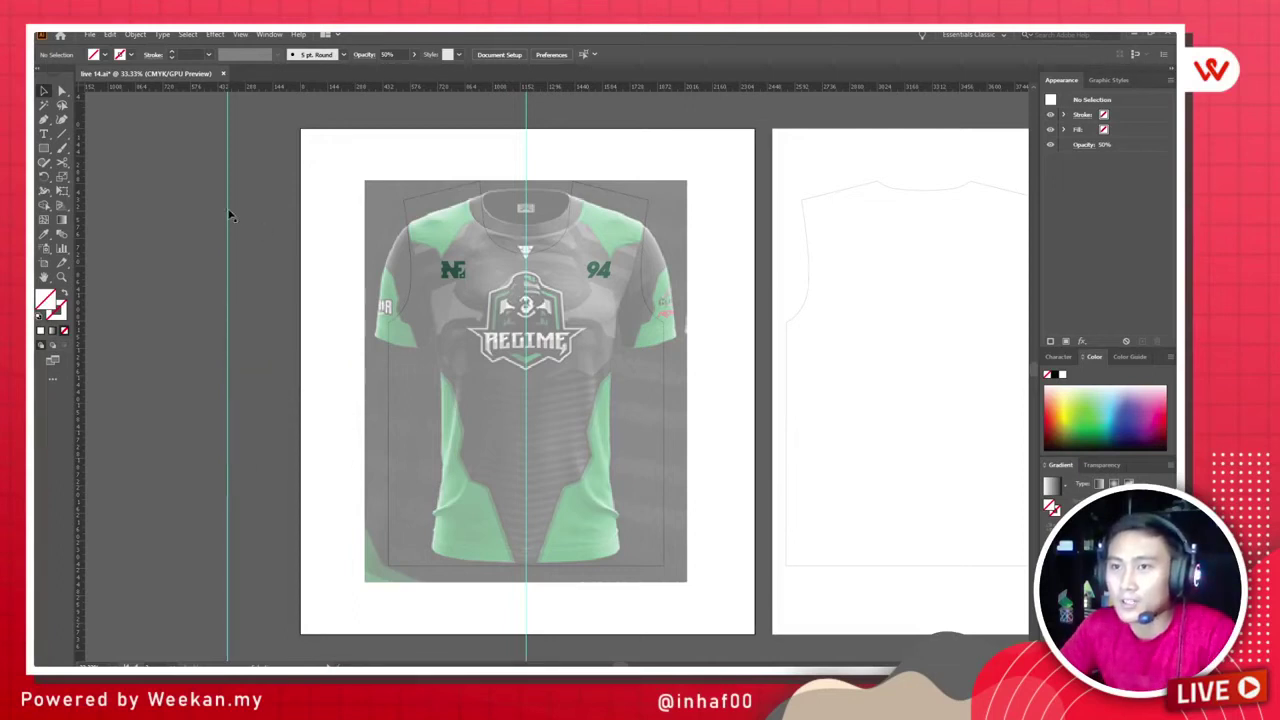
drag(229, 216, 82, 213)
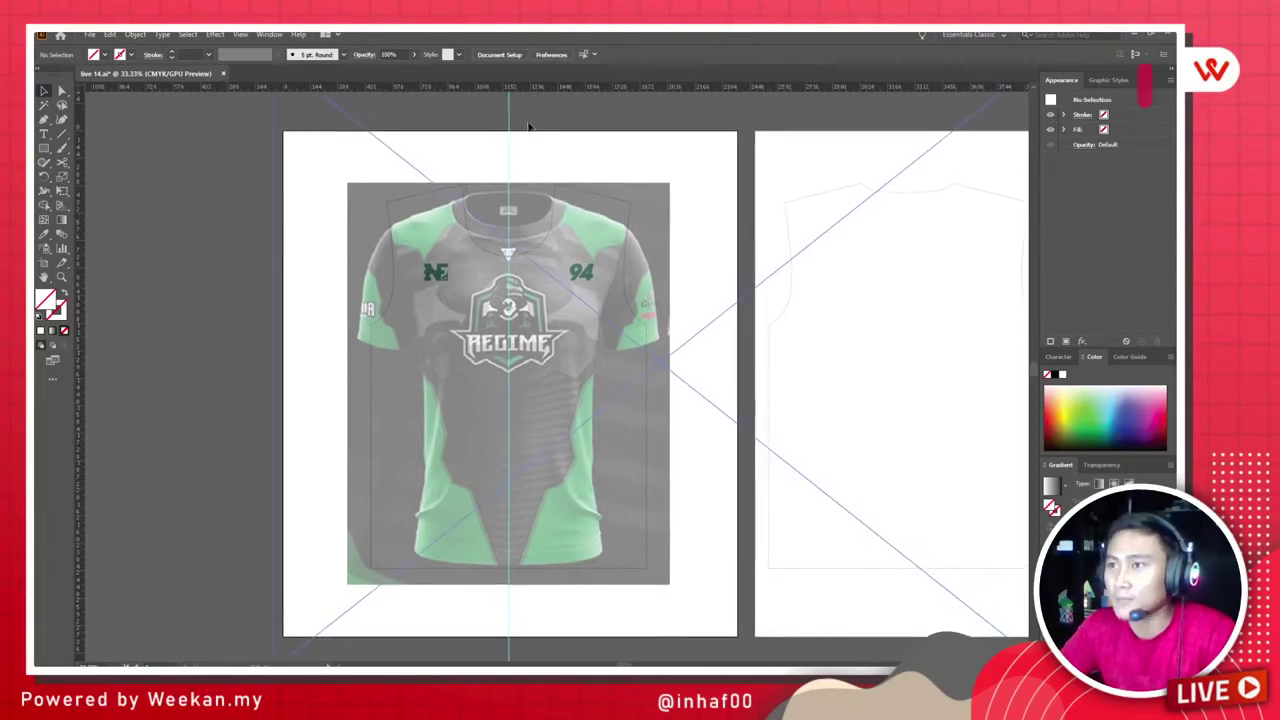
right_click(513, 112)
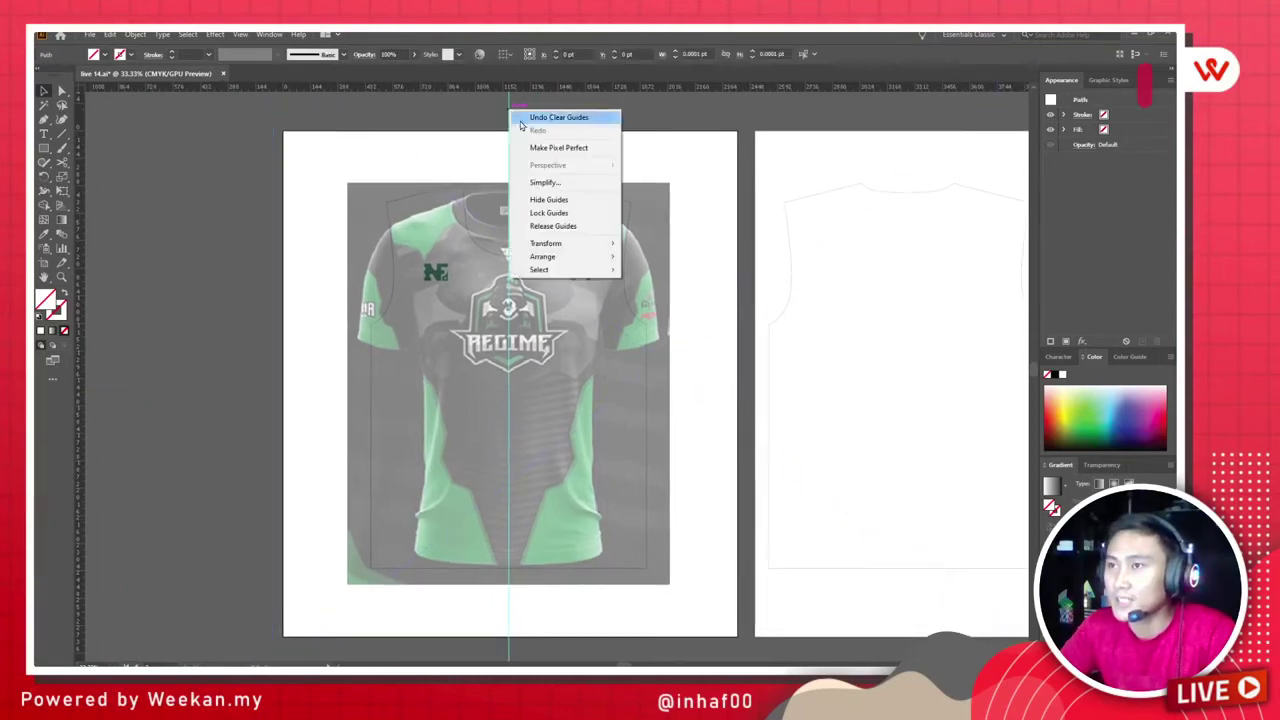
click(549, 212)
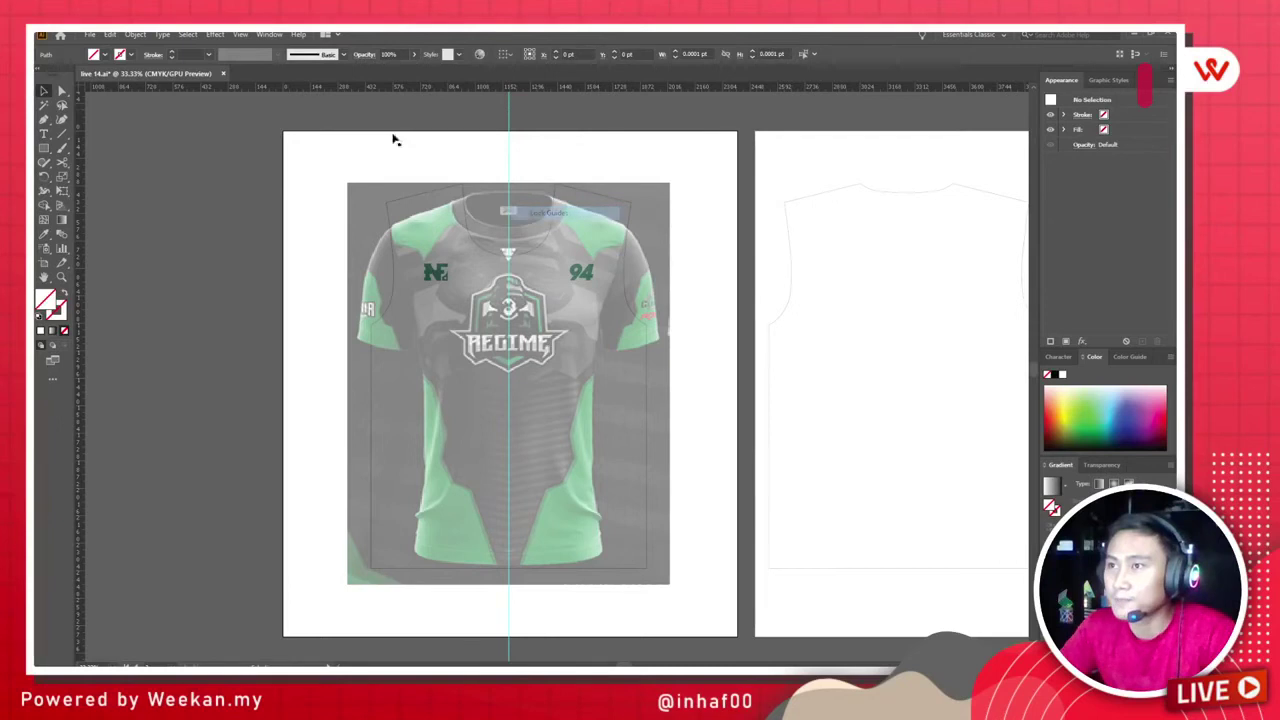
Step: Move the semi-transparent reference image off the front jersey outline and back over it
click(572, 422)
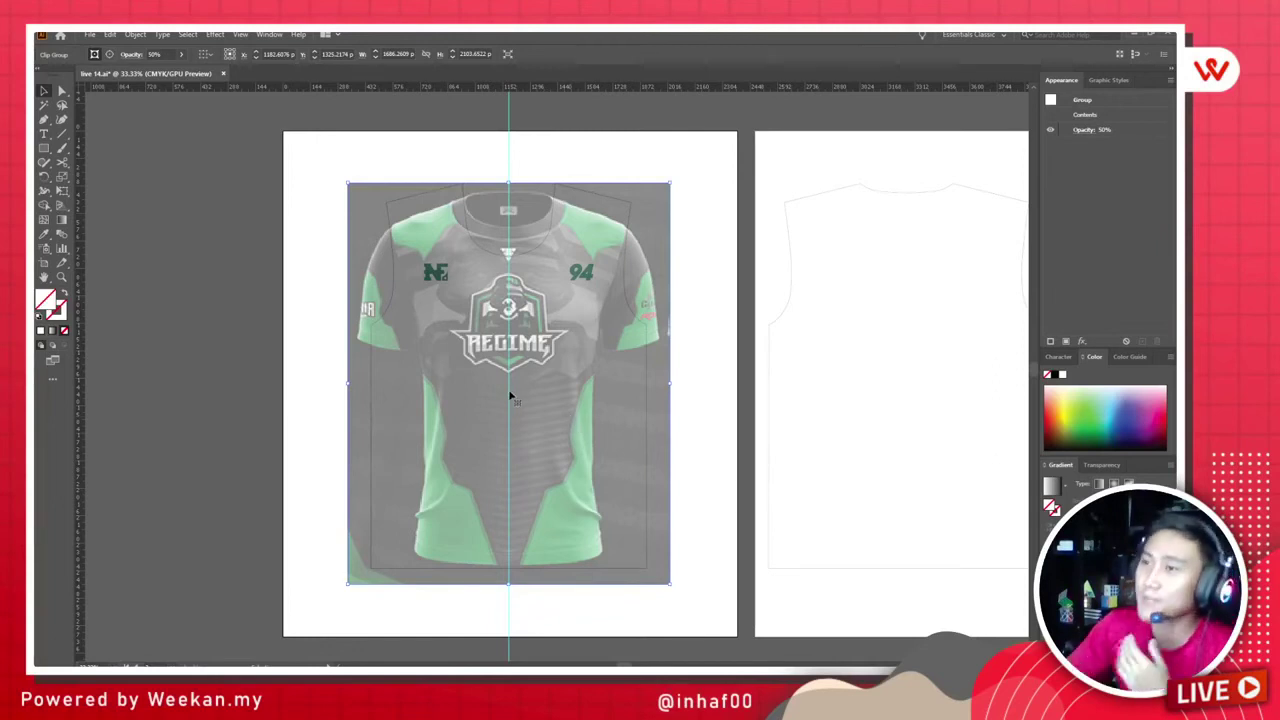
drag(450, 262, 727, 287)
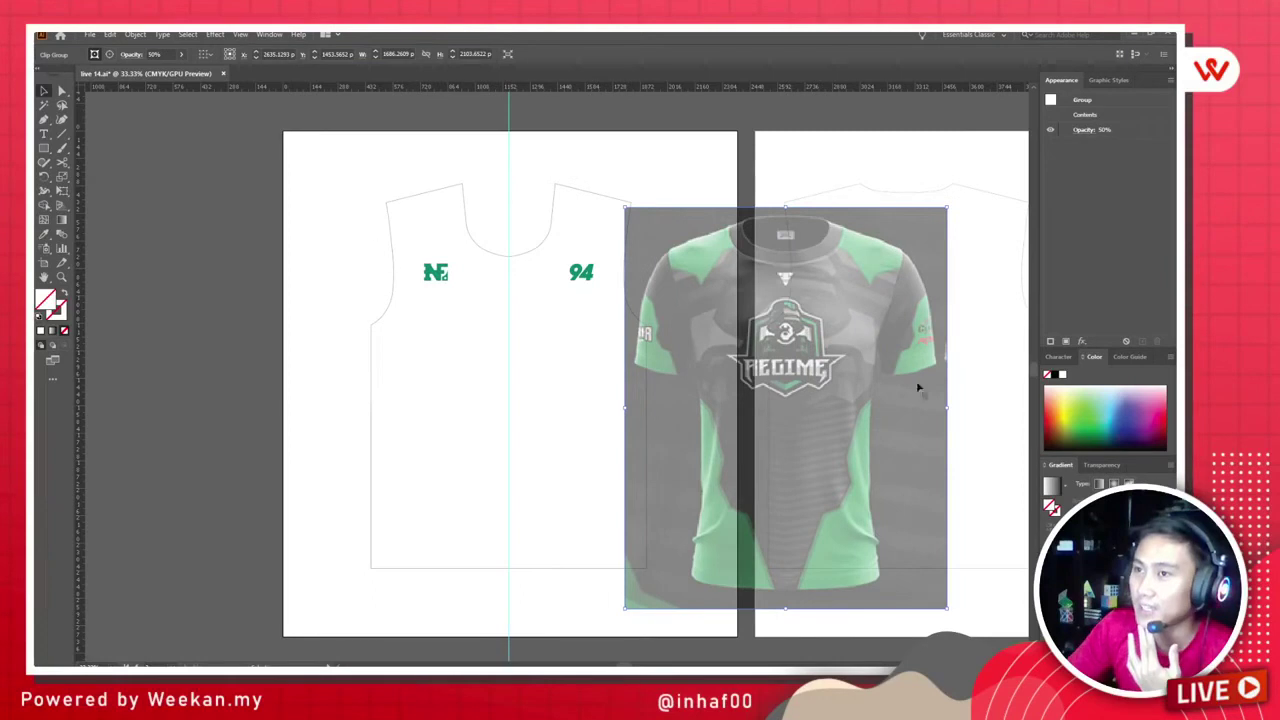
drag(680, 334, 414, 303)
Step: Adjust the reference image over the front jersey outline to a position of about X 1190 pt, Y 1342 pt
drag(553, 312, 543, 307)
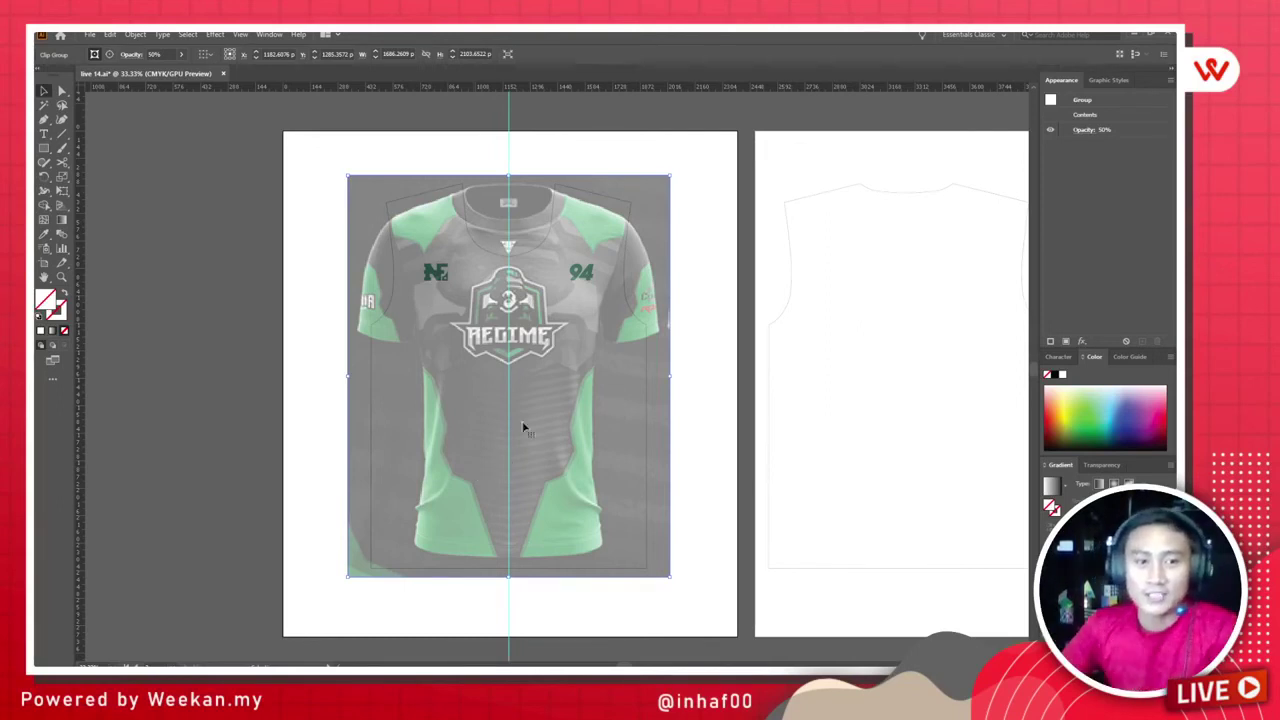
drag(542, 362, 542, 372)
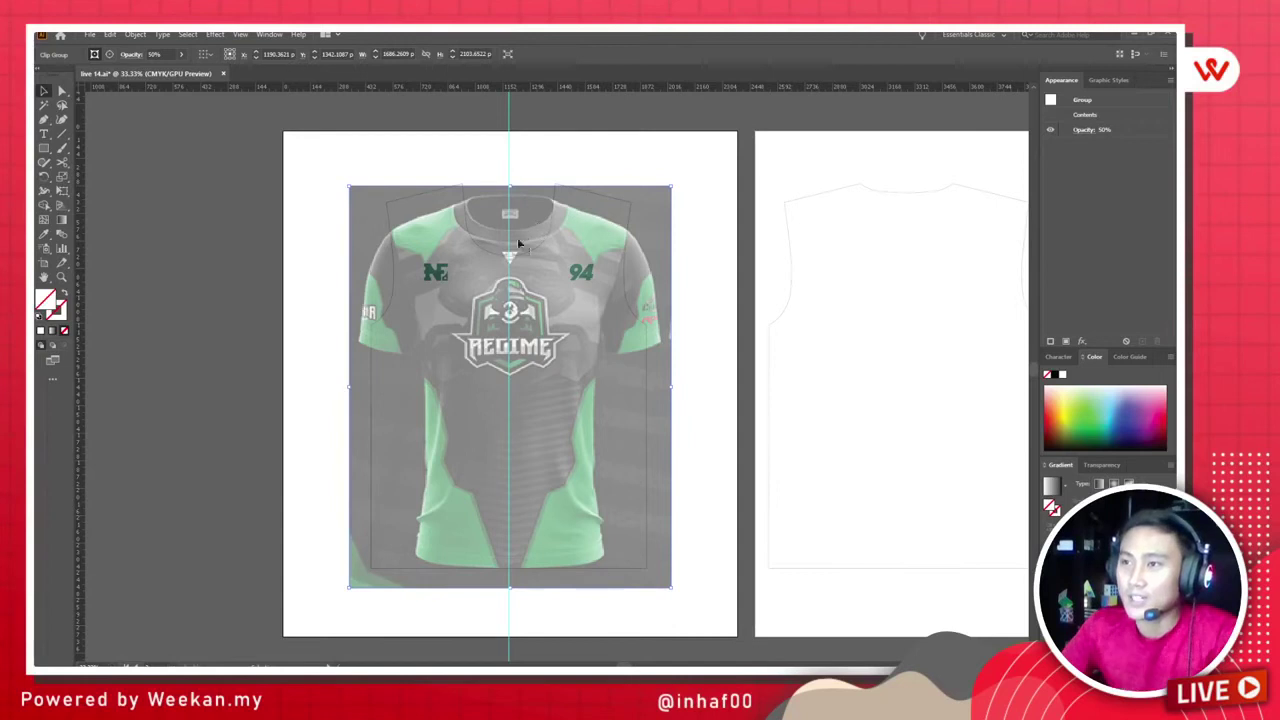
scroll(518, 244, up, 3)
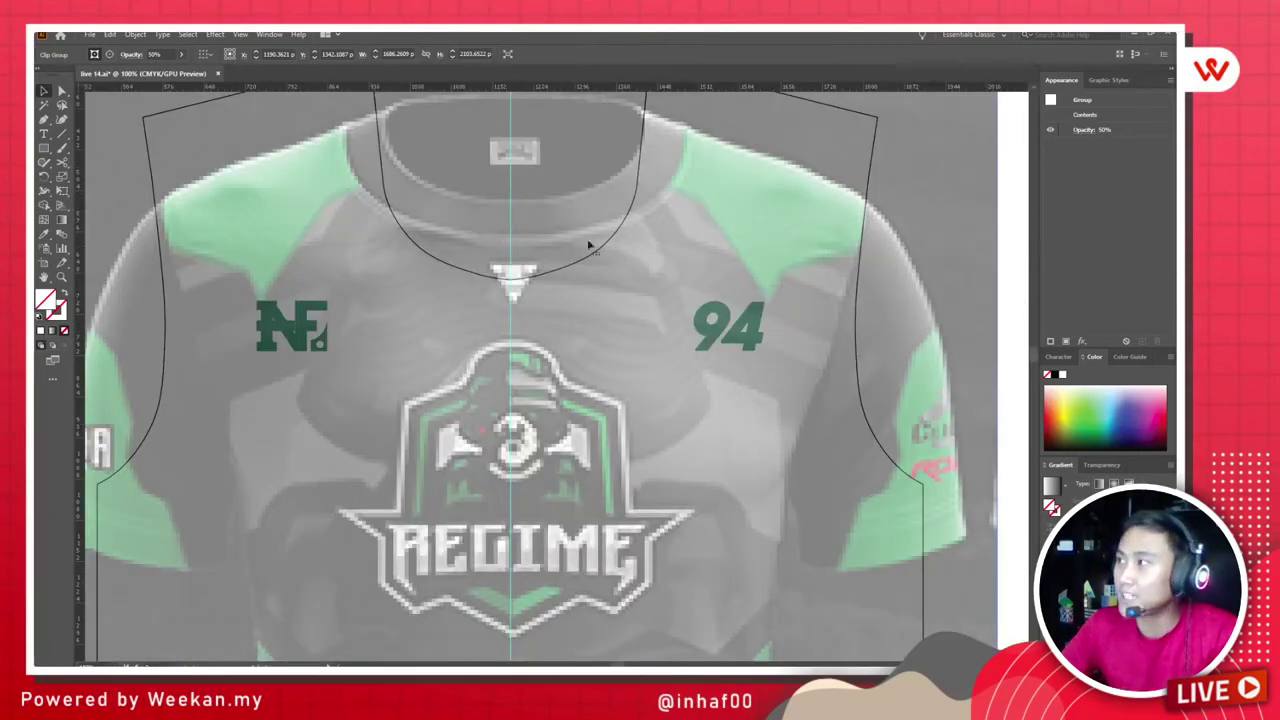
Step: Scale the reference image down over the front jersey outline to about 1612 pt wide and 2011 pt high
scroll(591, 405, down, 20)
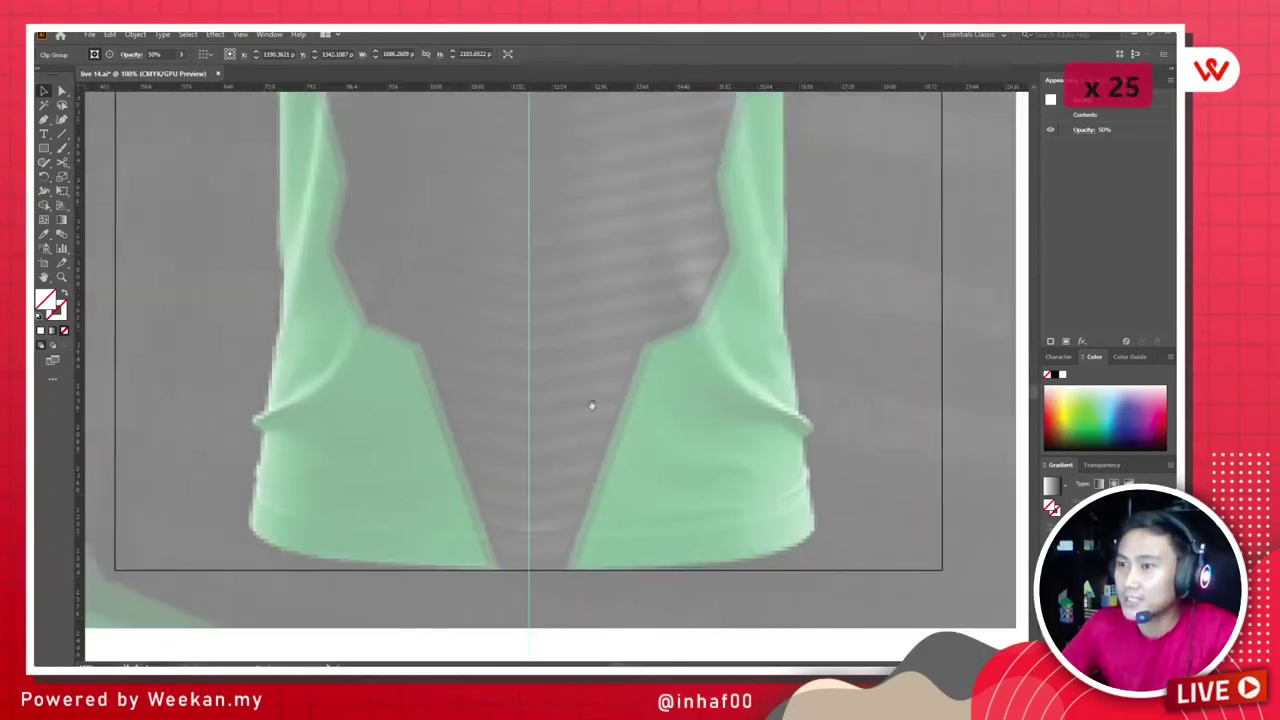
scroll(591, 405, down, 17)
scroll(615, 385, down, 3)
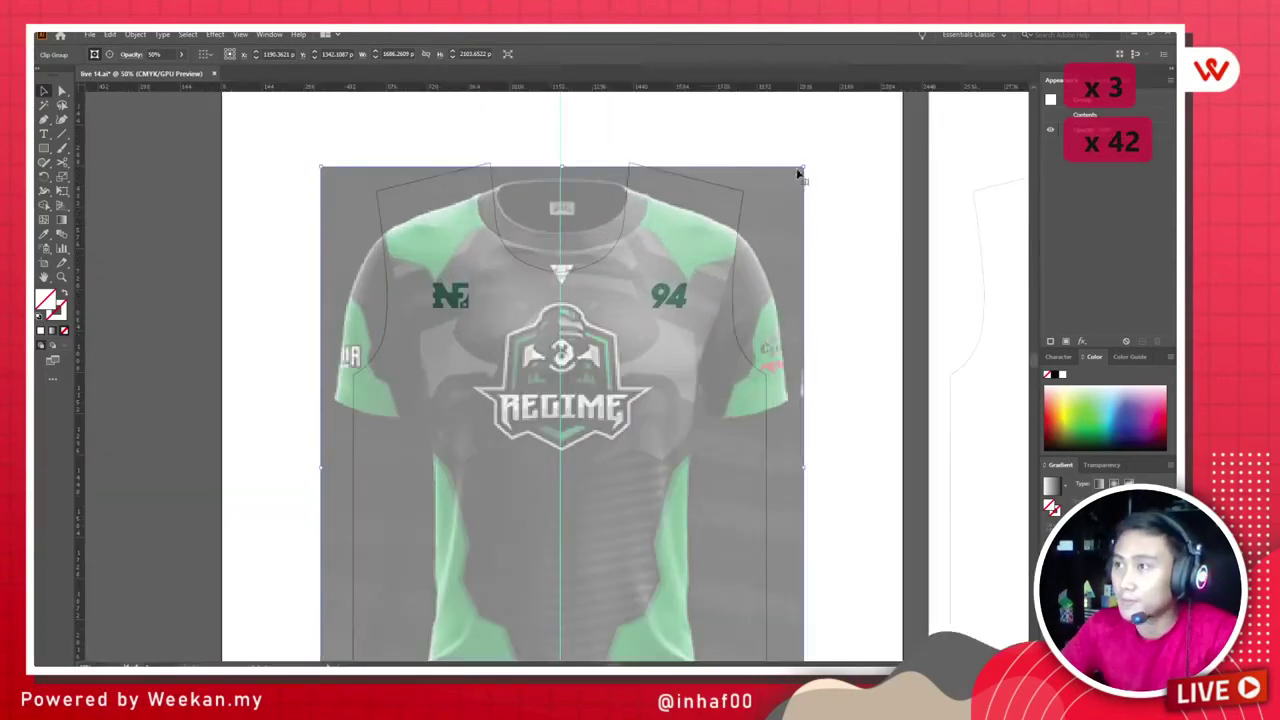
drag(802, 166, 782, 193)
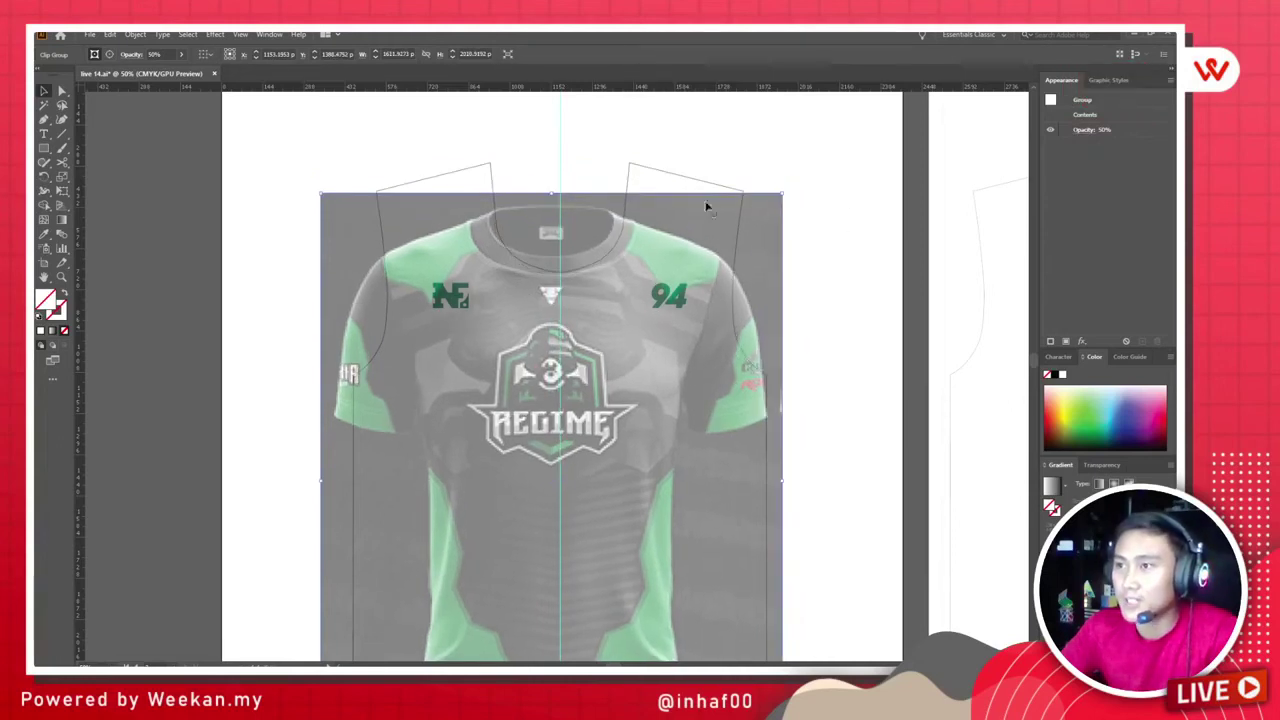
Step: Nudge the scaled reference image right toward the centre guide, to about X 1161 pt
key(Right)
key(Right)
key(Right)
key(Right)
key(Right)
key(Right)
key(Right)
key(Right)
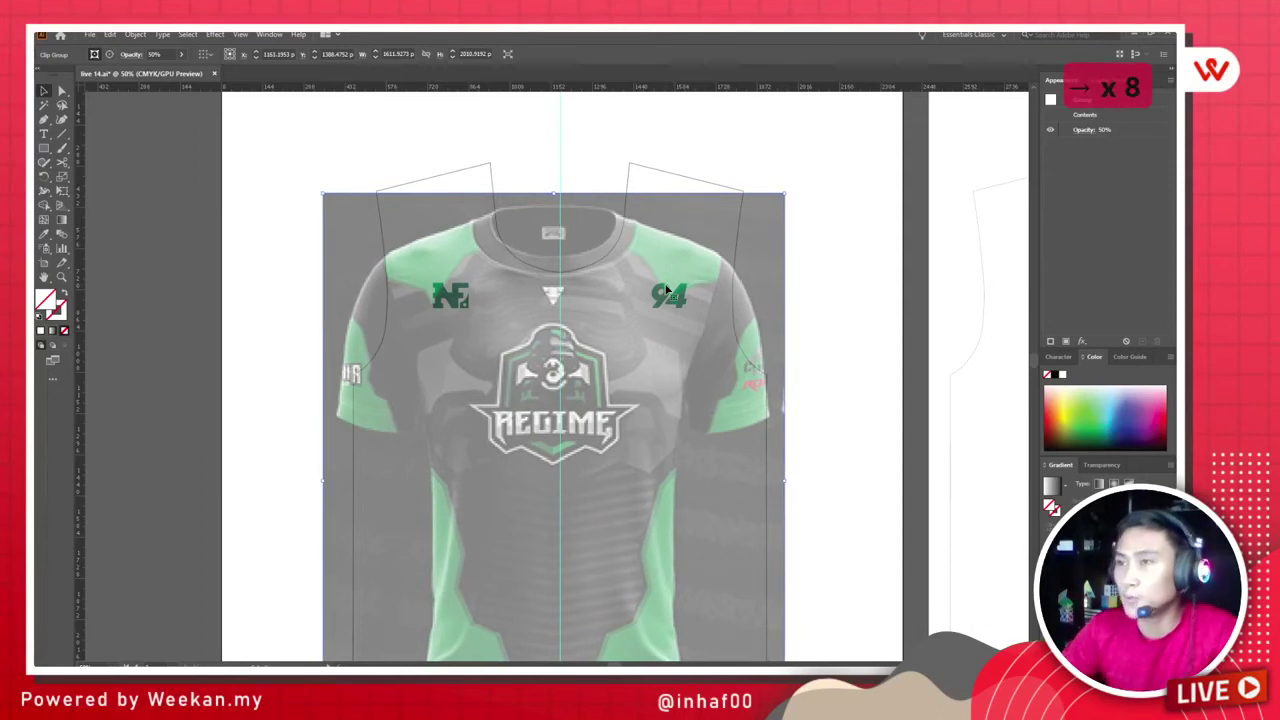
Step: Nudge the reference image further right toward the centre guide, to about X 1169 pt
scroll(480, 360, down, 2)
scroll(545, 335, up, 3)
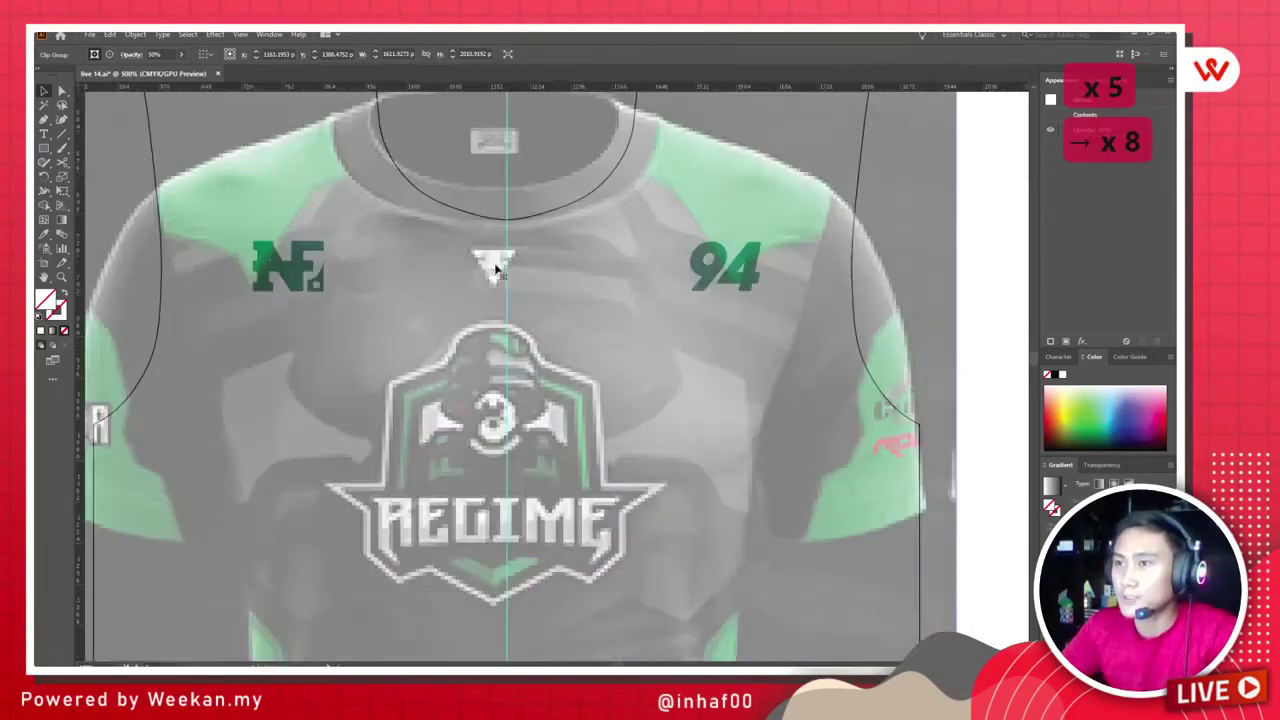
scroll(545, 335, down, 3)
scroll(545, 335, down, 2)
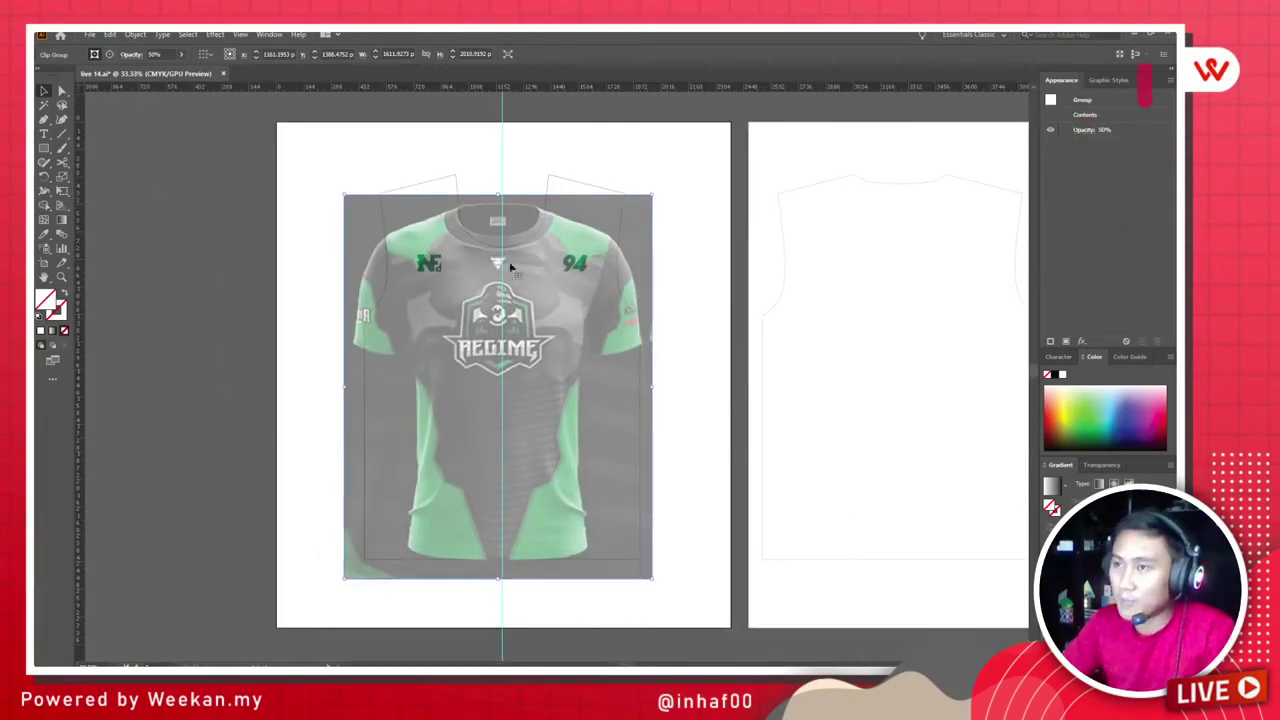
scroll(510, 266, up, 2)
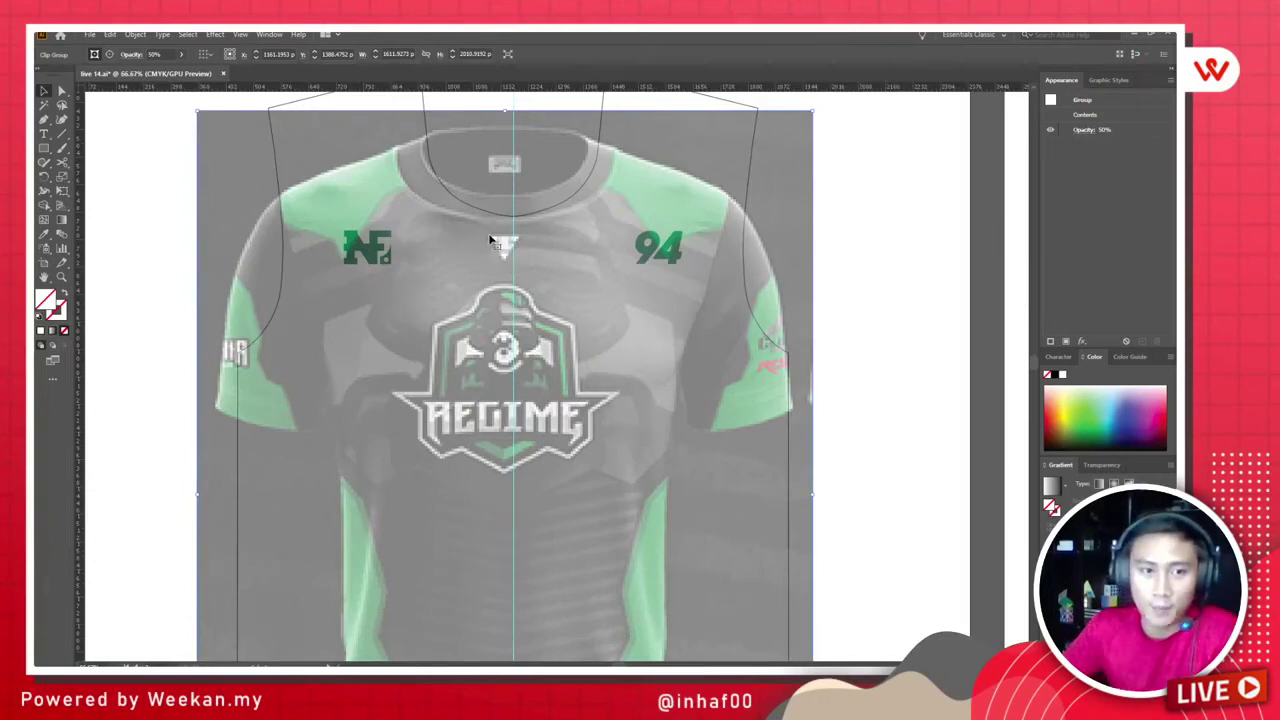
drag(503, 240, 491, 267)
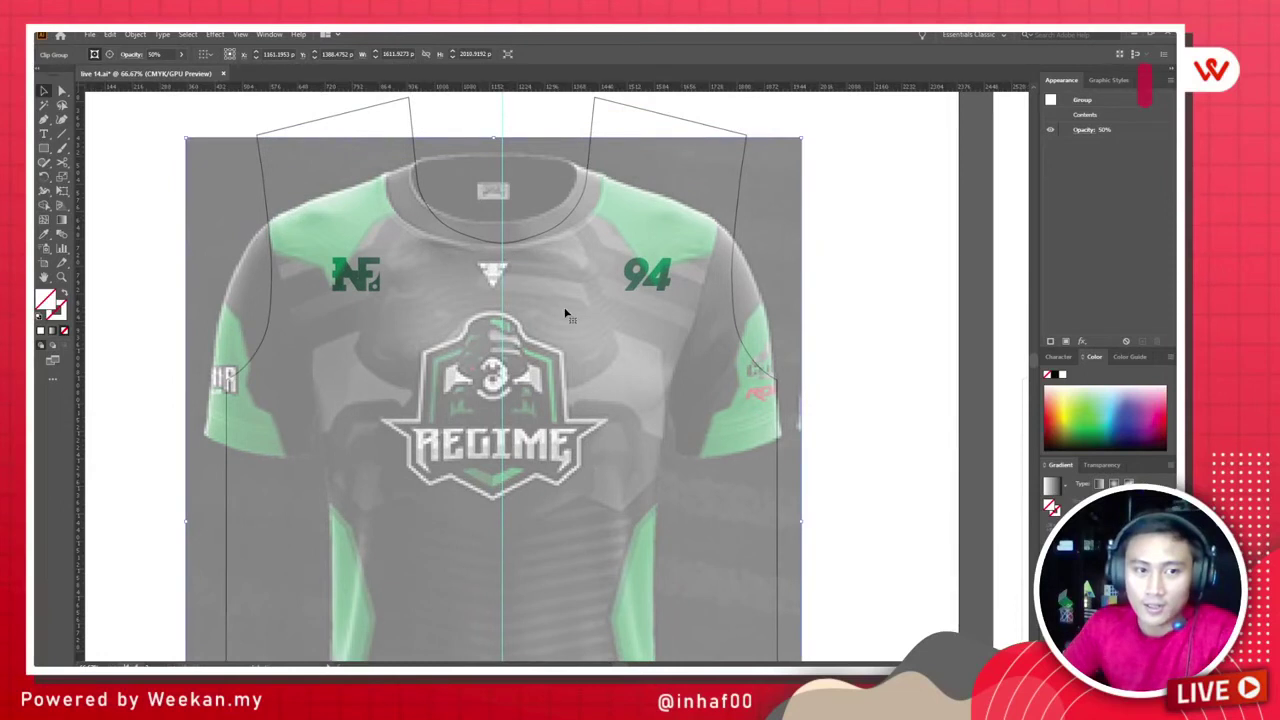
key(Right)
key(Right)
key(Right)
key(Right)
key(Right)
key(Right)
key(Right)
key(Right)
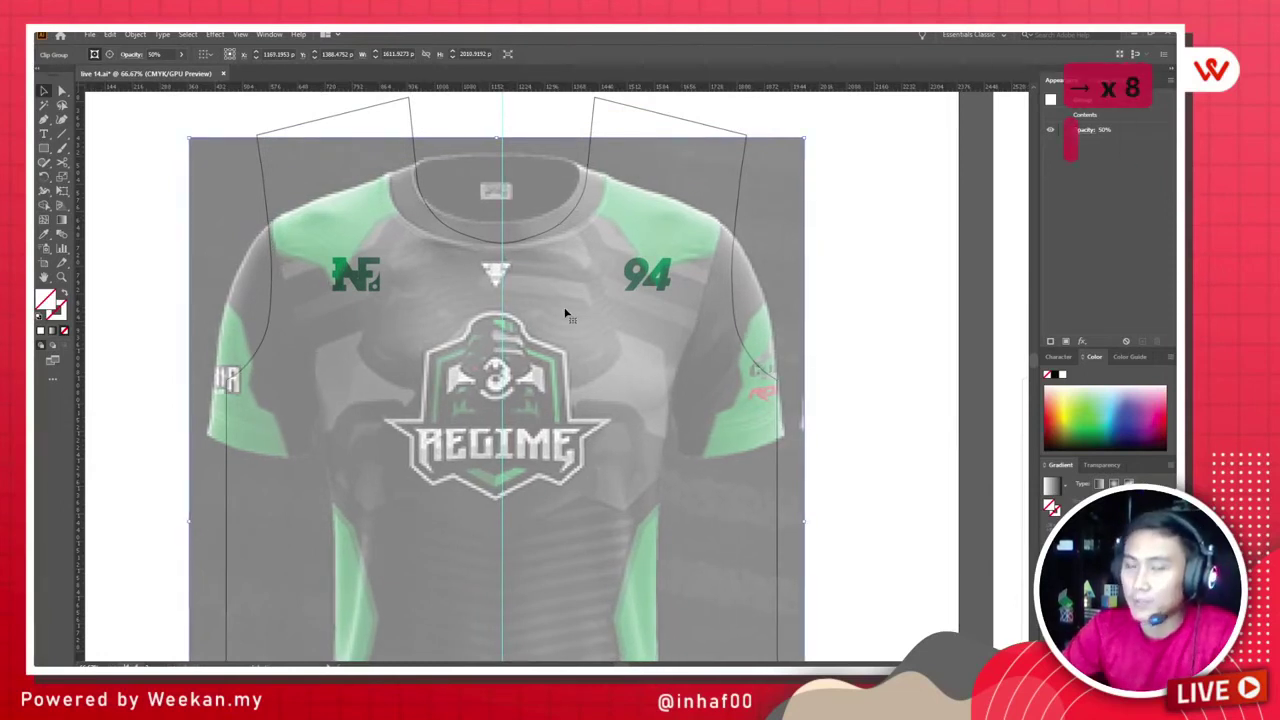
Step: Centre the reference jersey's collar mark and logo on the vertical guide, at about X 1185 pt
key(shift+Right)
key(shift+Right)
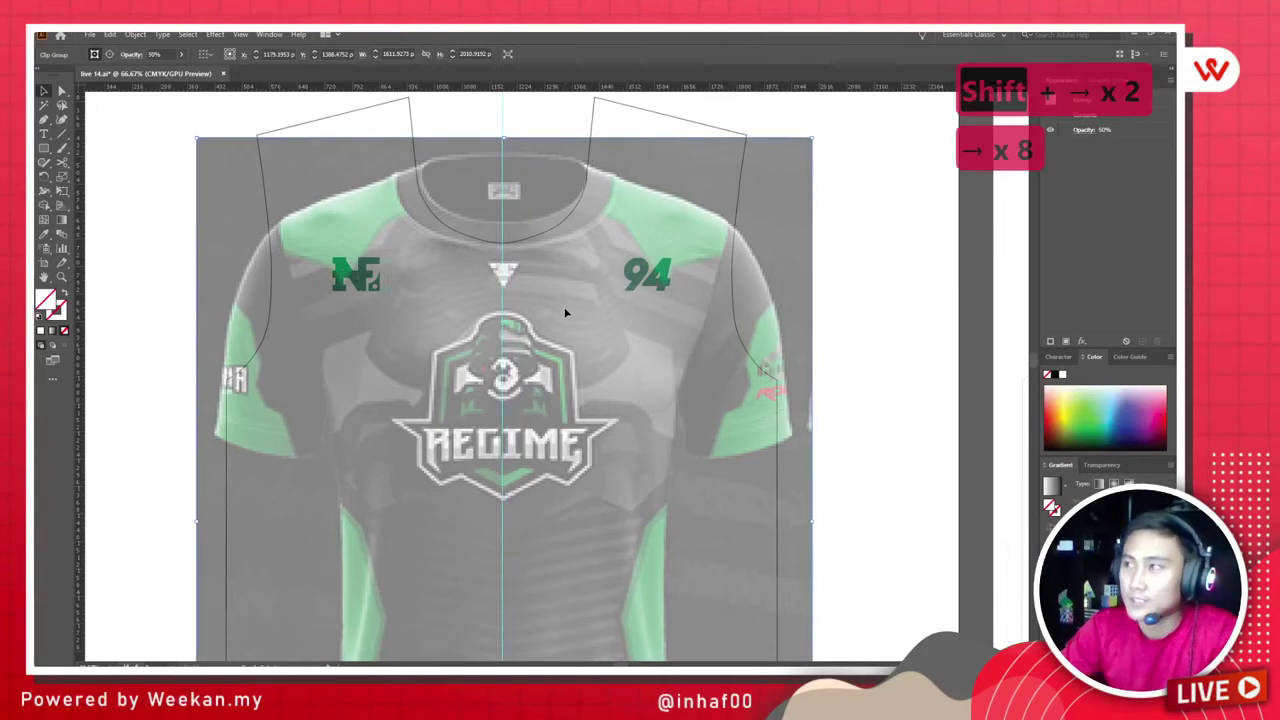
key(shift+Left)
key(shift+Right)
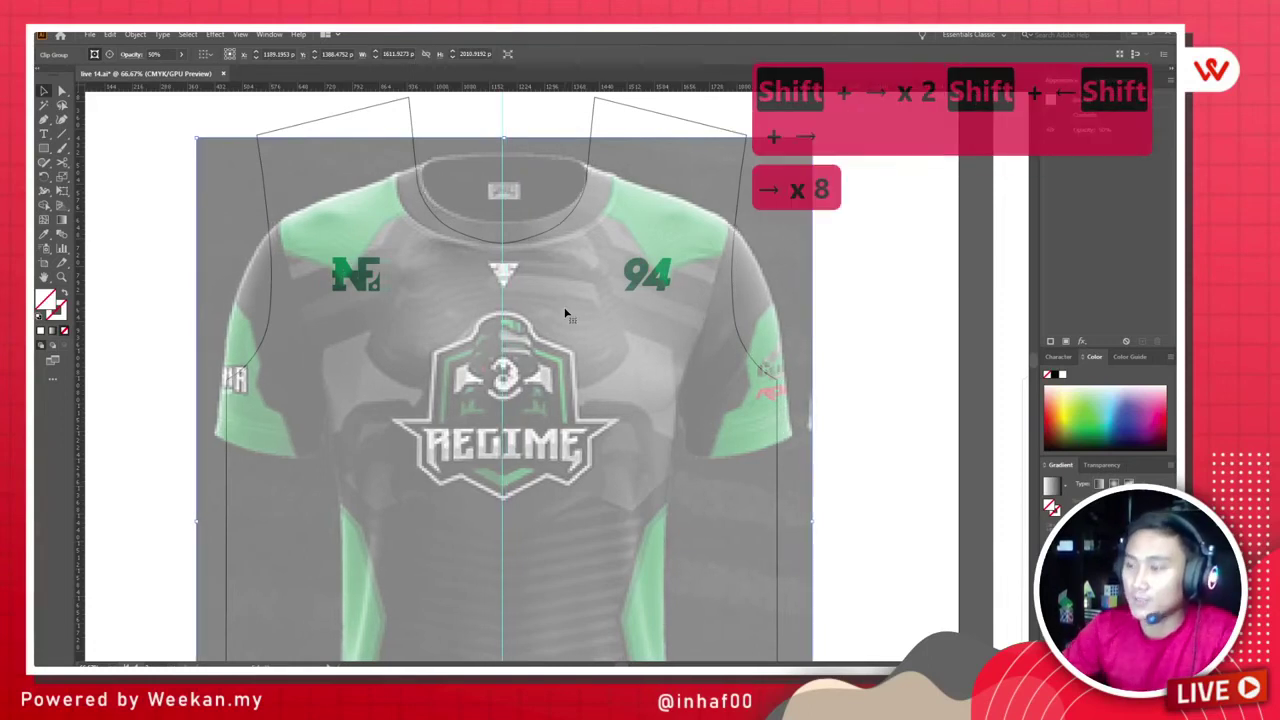
key(Left)
key(Left)
key(Left)
key(Left)
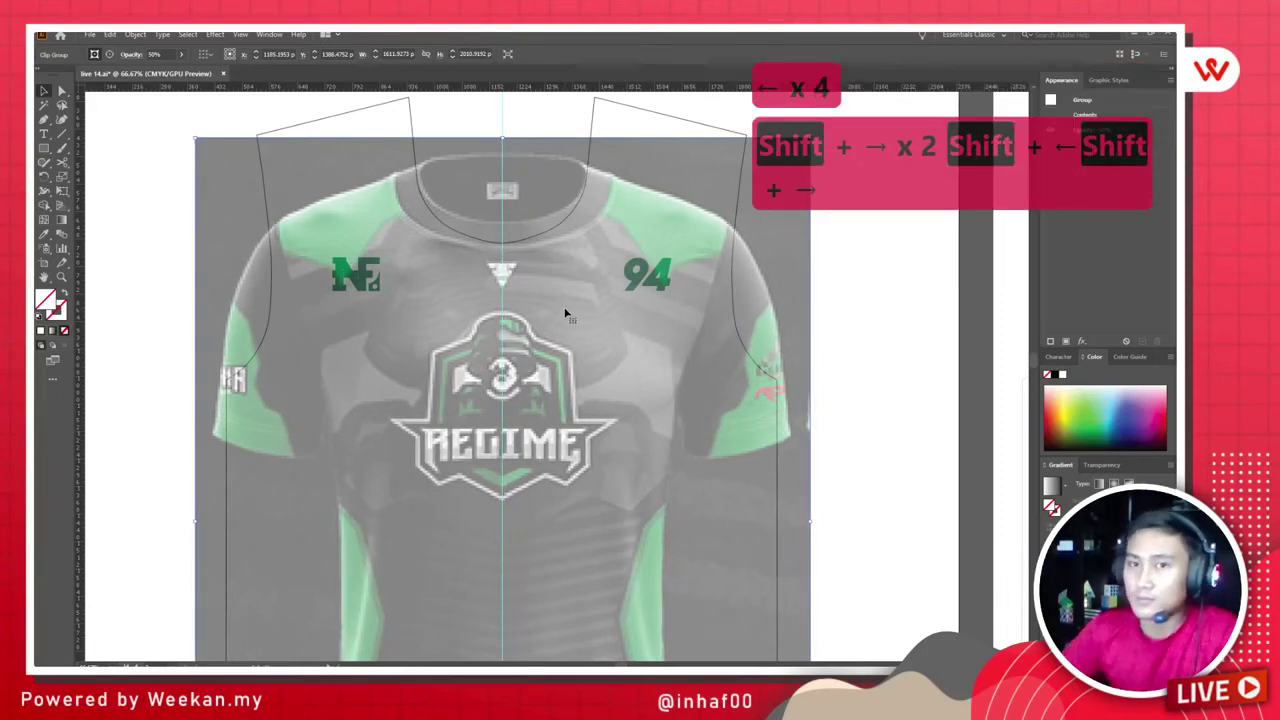
Step: Deselect the reference image and examine how the whole jersey sits against the front outline and centre guide
click(831, 326)
scroll(574, 286, down, 1)
key(space)
drag(563, 383, 496, 224)
scroll(517, 420, down, 2)
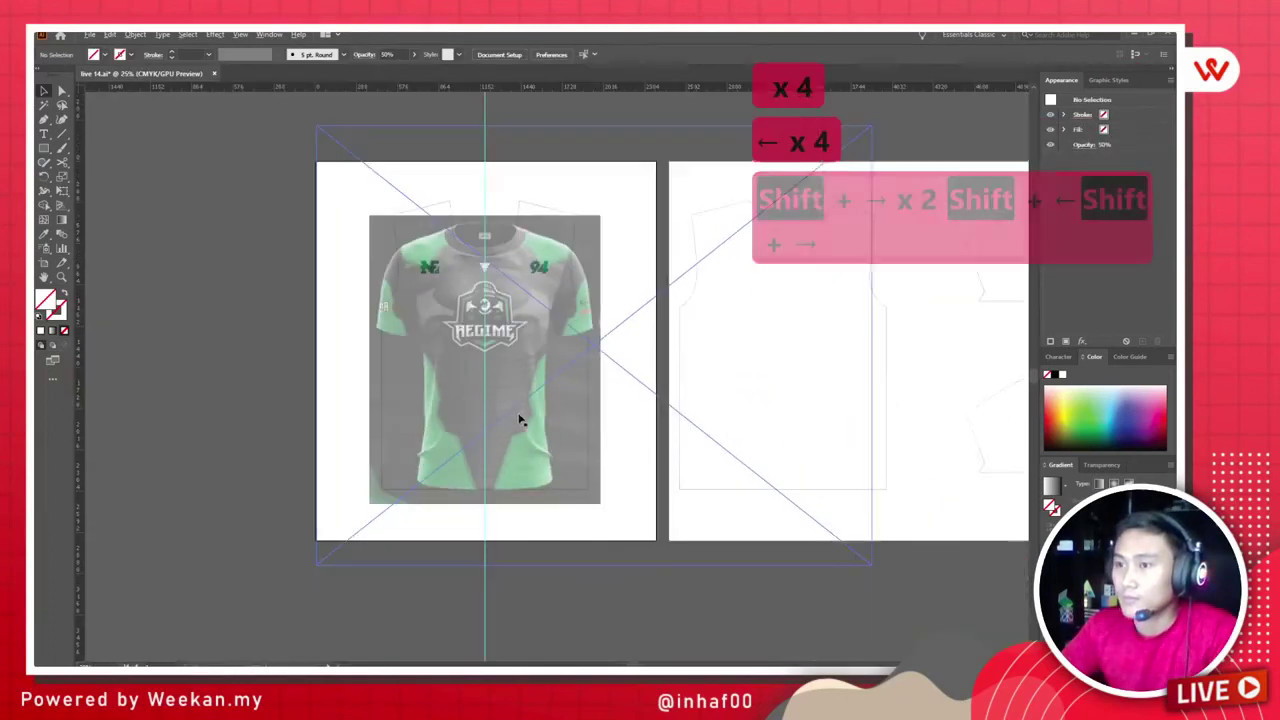
scroll(530, 432, up, 1)
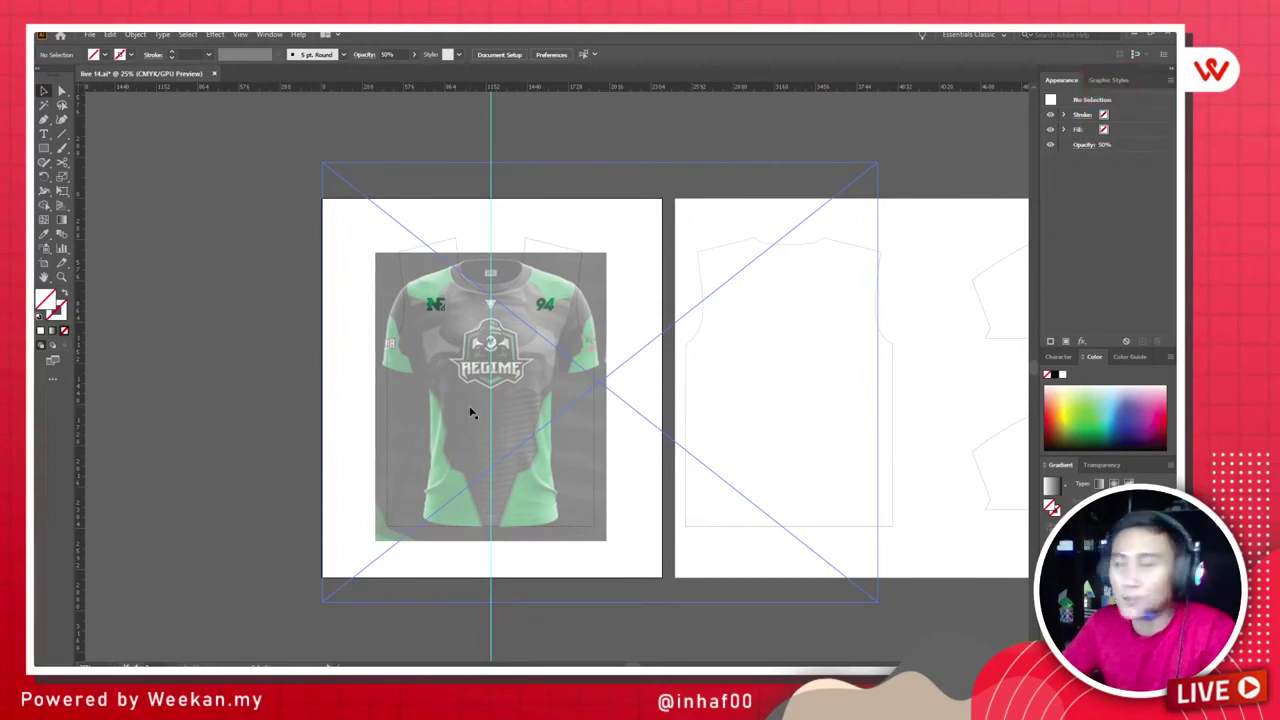
scroll(460, 427, up, 1)
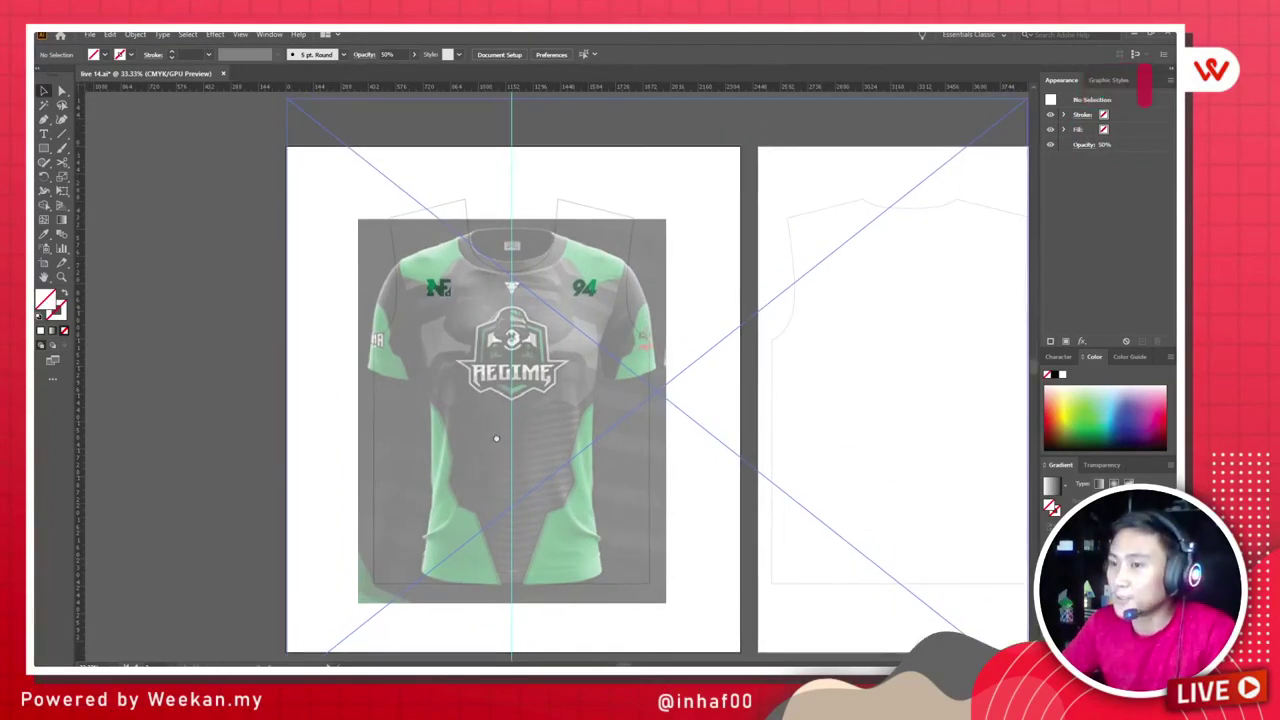
scroll(552, 428, up, 1)
Step: Lock the aligned reference image on the front artboard
click(565, 383)
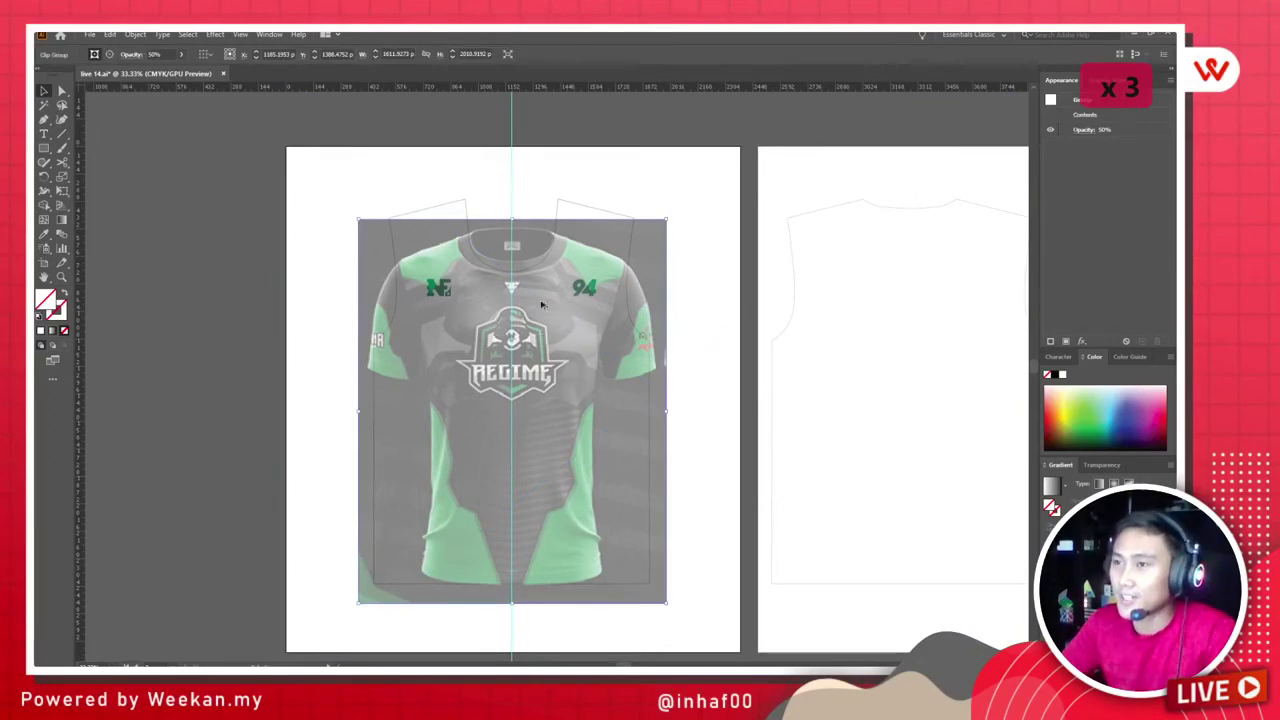
scroll(555, 312, up, 2)
scroll(651, 437, down, 1)
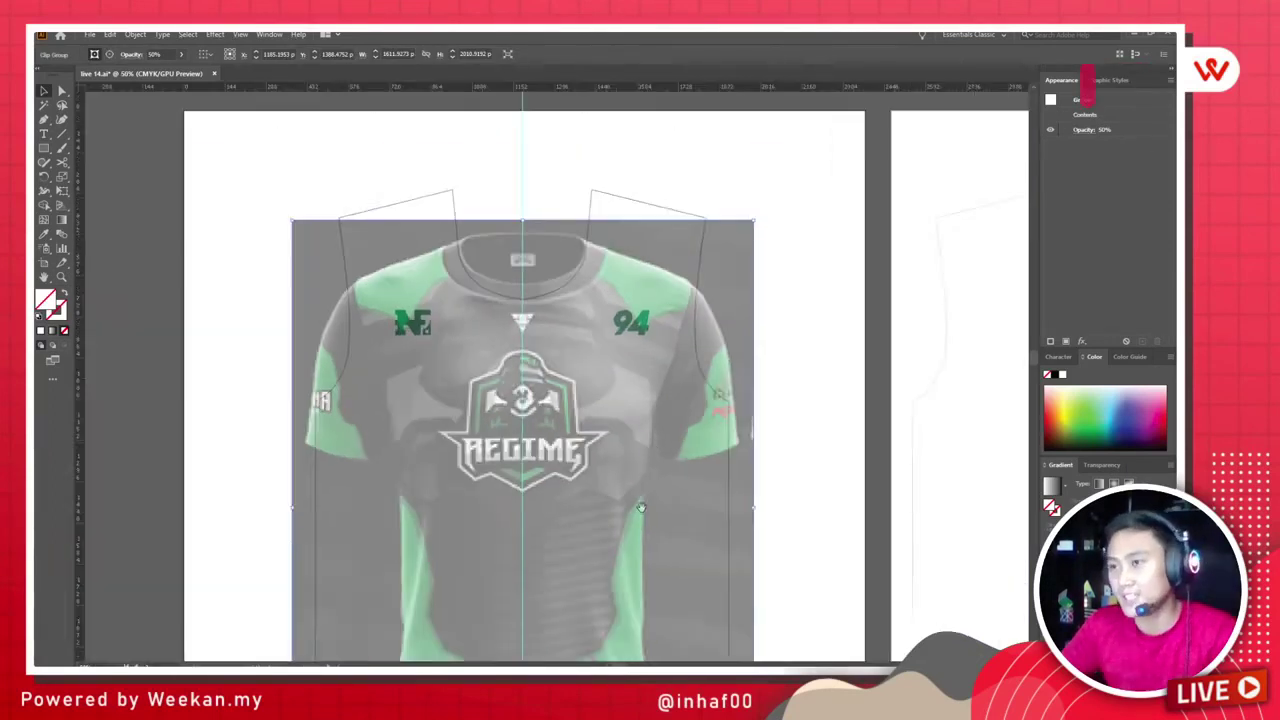
drag(640, 500, 627, 375)
key(space)
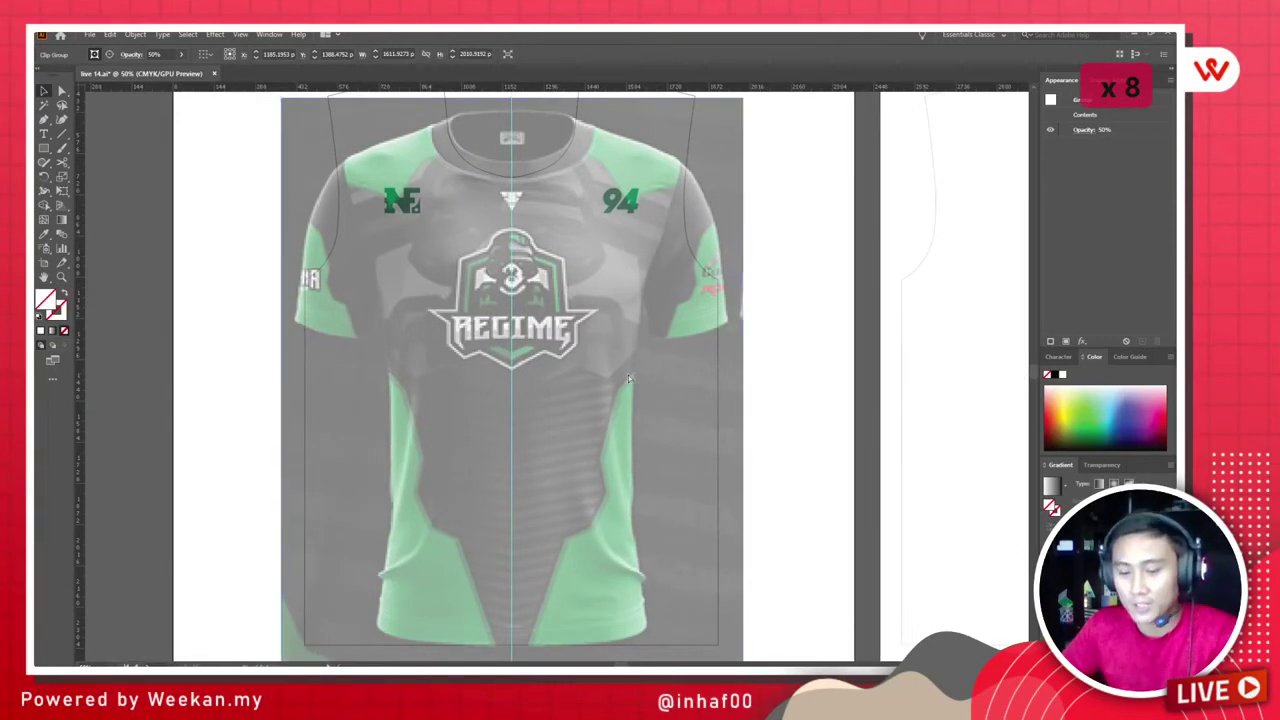
key(ctrl+2)
Step: Unlock all locked objects, including the reference image and the front jersey outline
scroll(647, 408, down, 2)
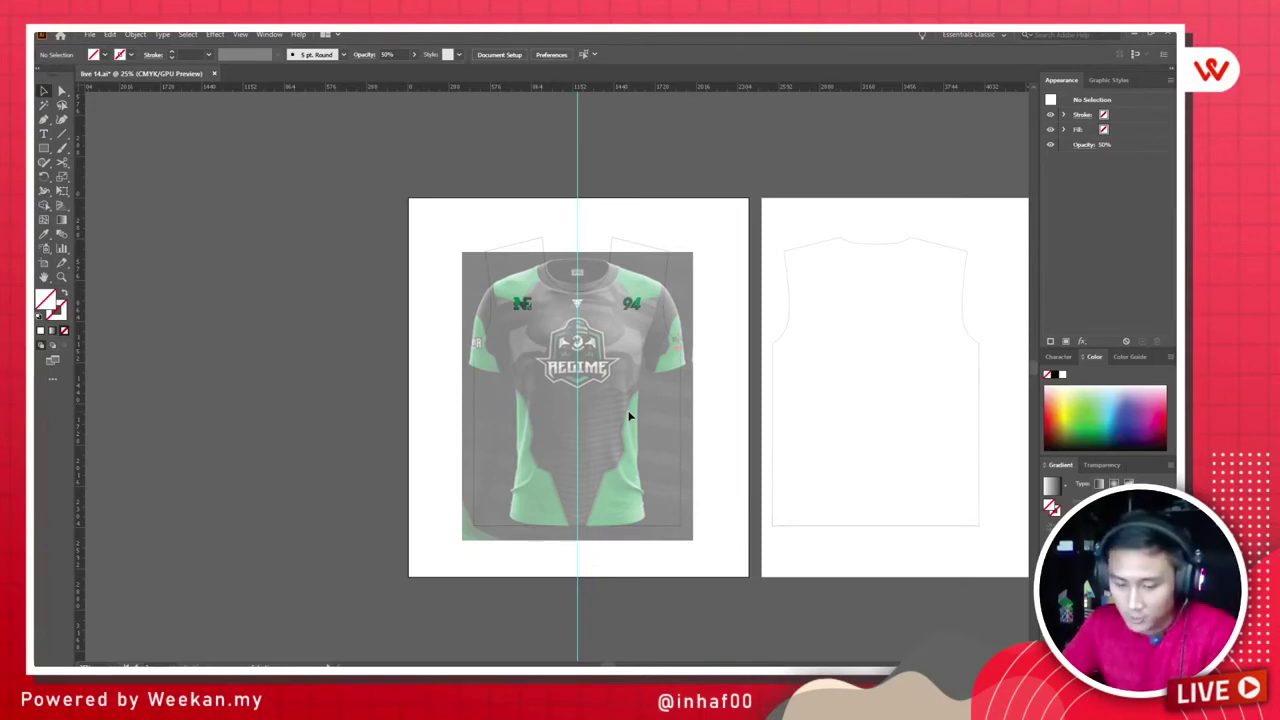
scroll(643, 363, up, 3)
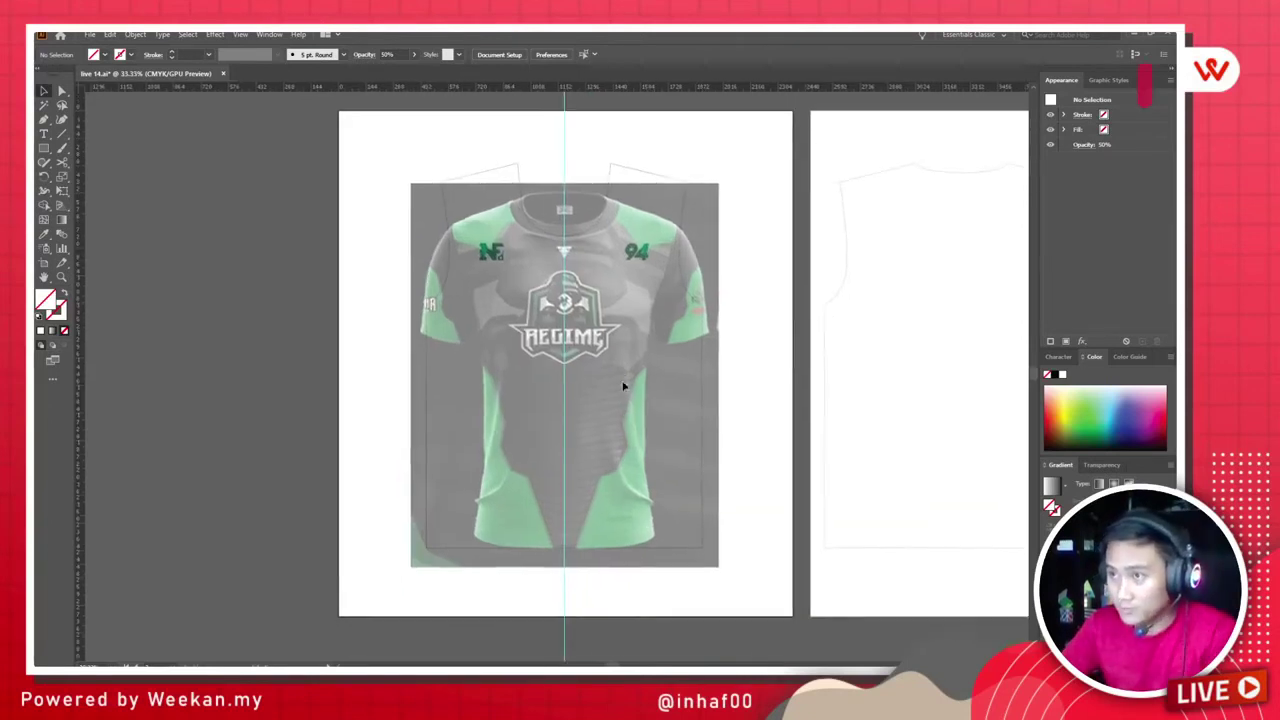
scroll(621, 398, down, 1)
scroll(621, 398, up, 1)
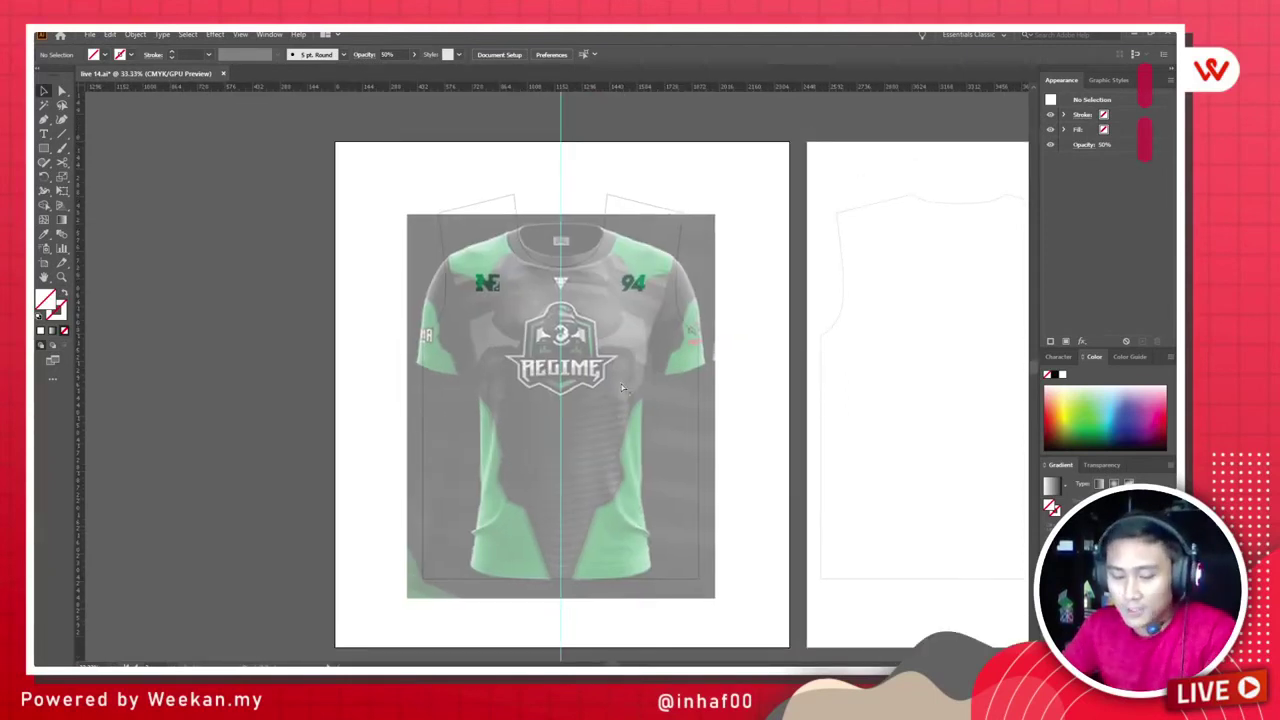
key(ctrl+alt+2)
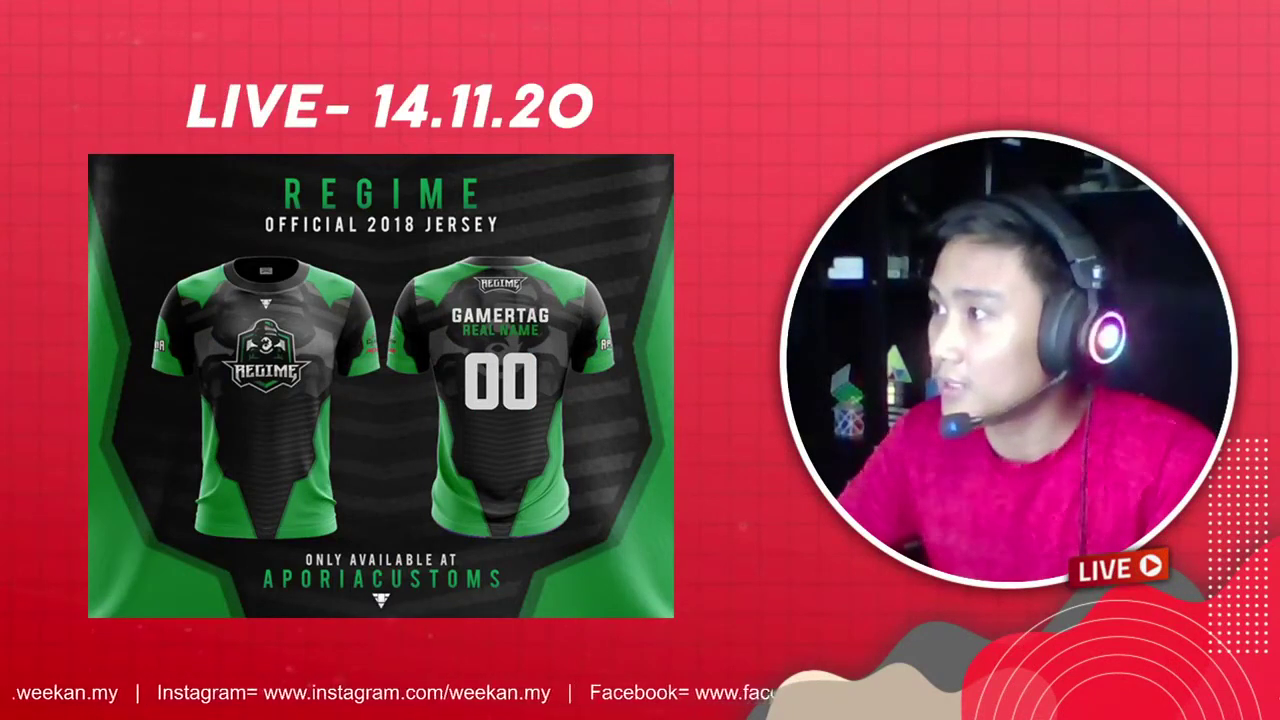
key(alt+2)
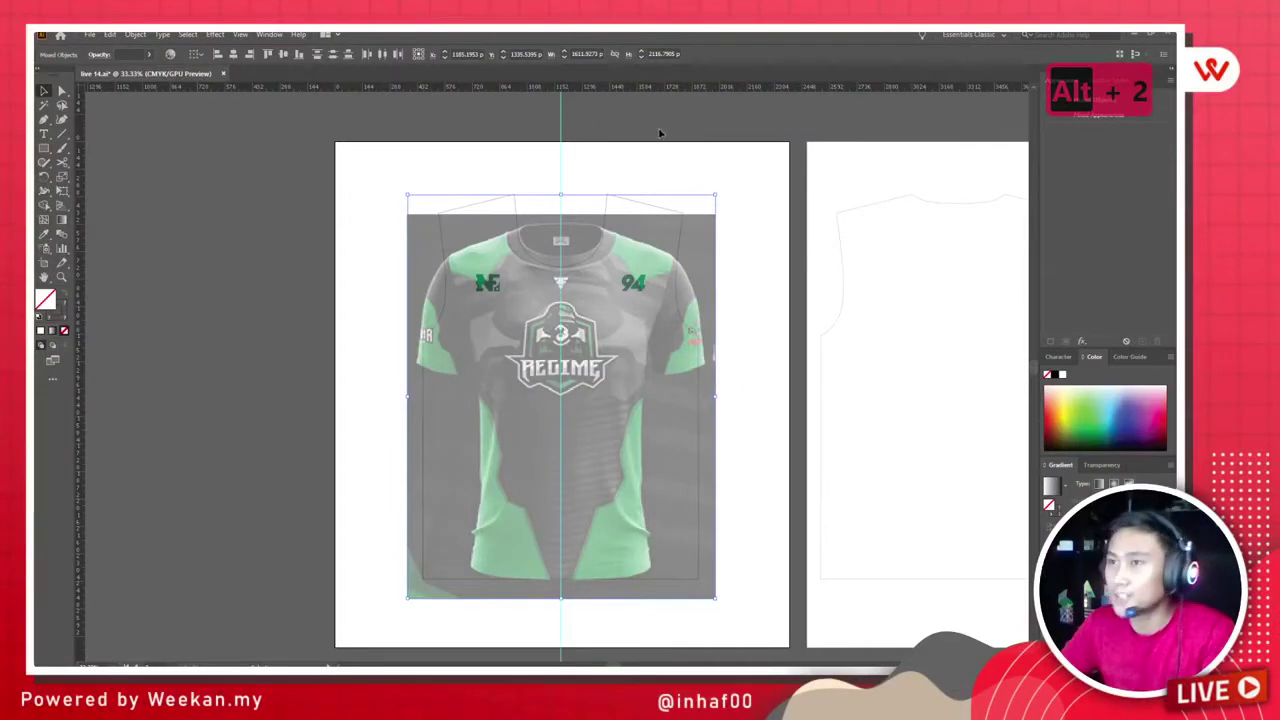
Step: Lock only the front jersey outline path
click(663, 166)
click(645, 206)
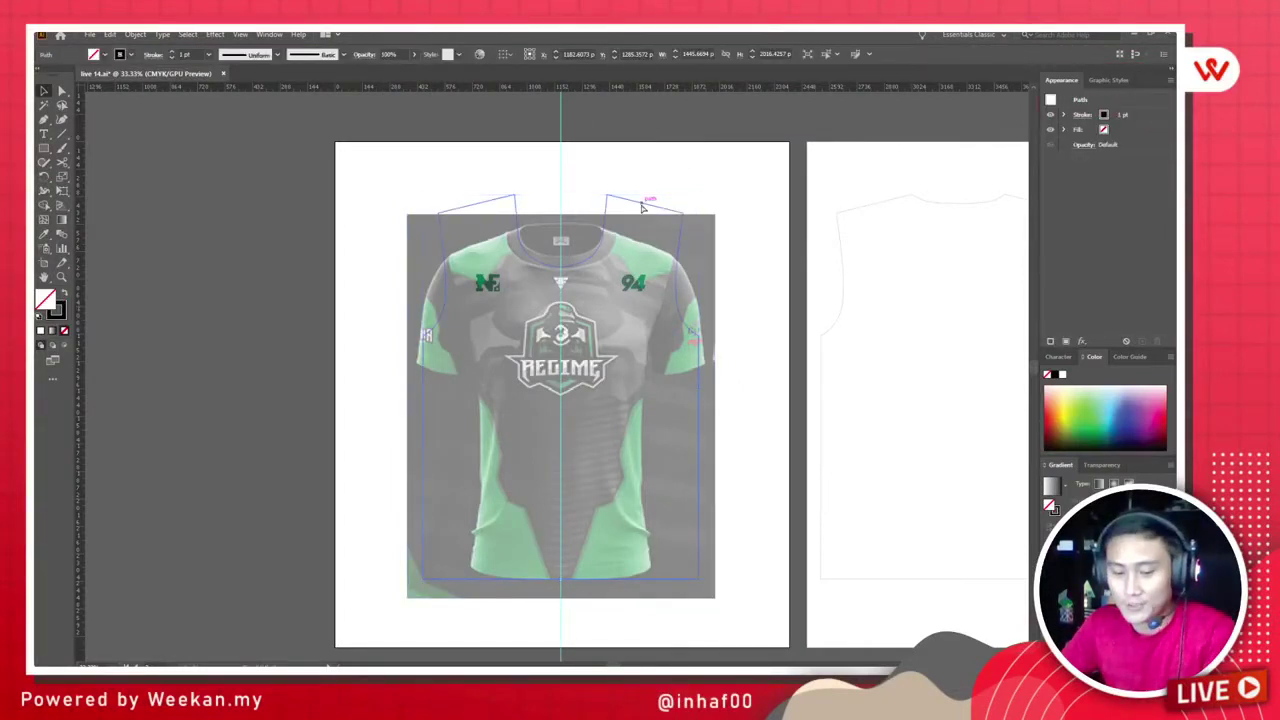
key(ctrl+2)
scroll(658, 253, up, 1)
scroll(631, 118, down, 1)
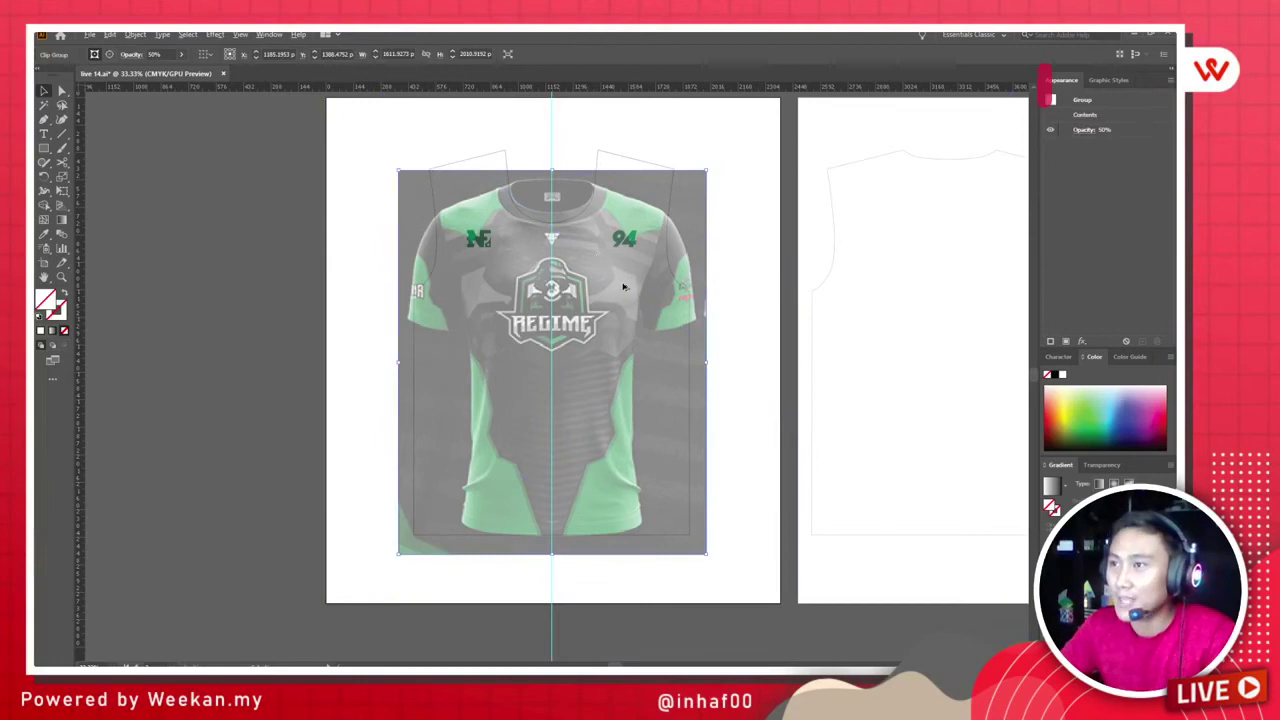
Step: Hide the selection edges and start a Pen path at the hem, on the inner corner of the right green panel
scroll(623, 287, up, 2)
scroll(615, 283, down, 2)
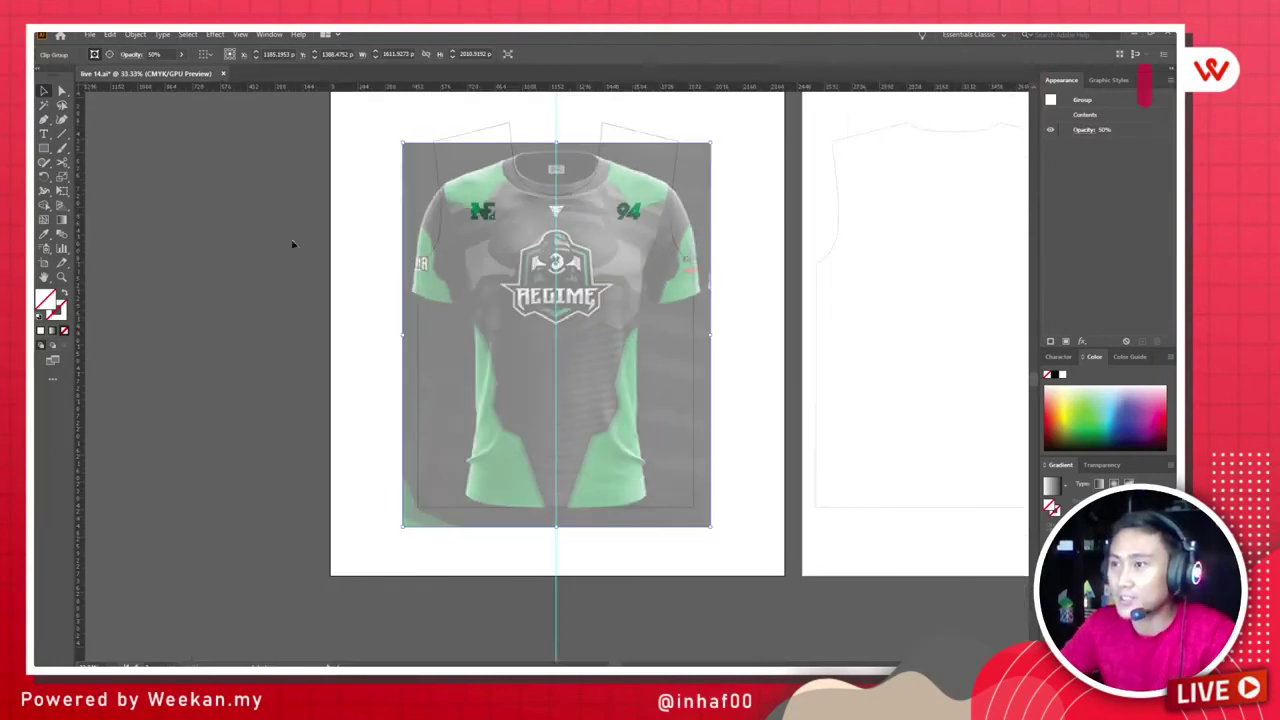
key(ctrl+h)
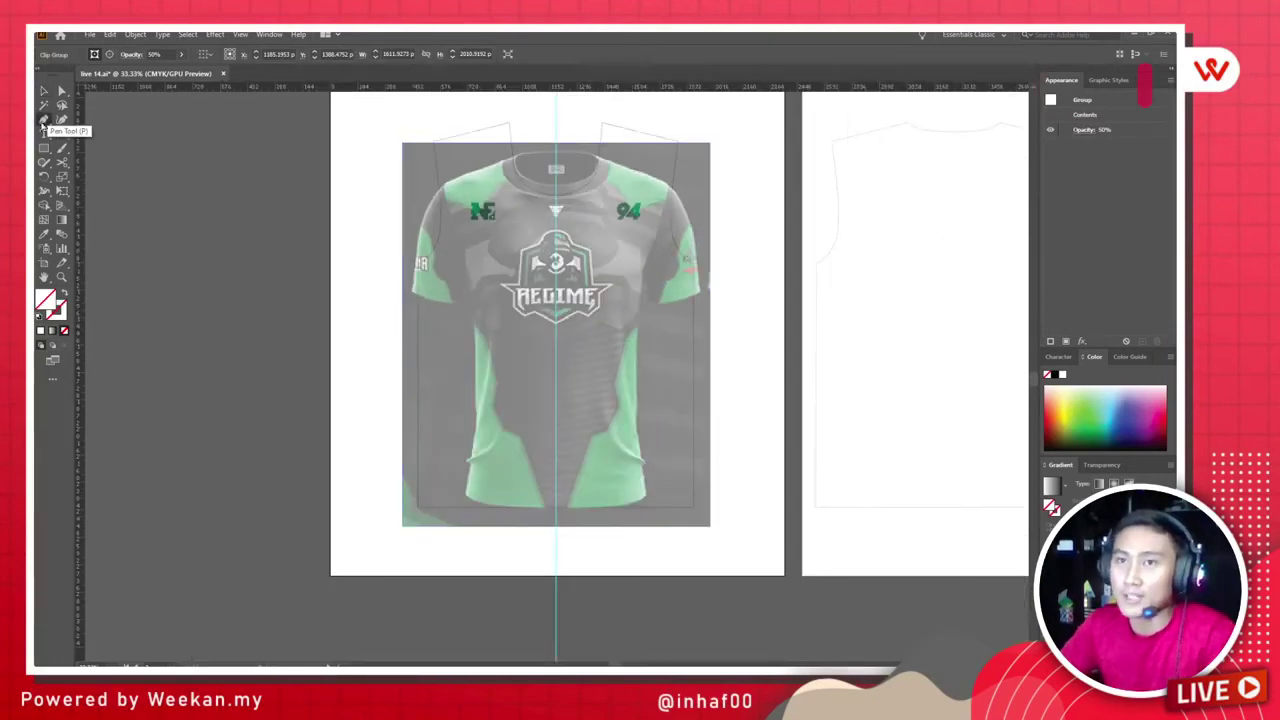
click(44, 119)
scroll(688, 445, up, 1)
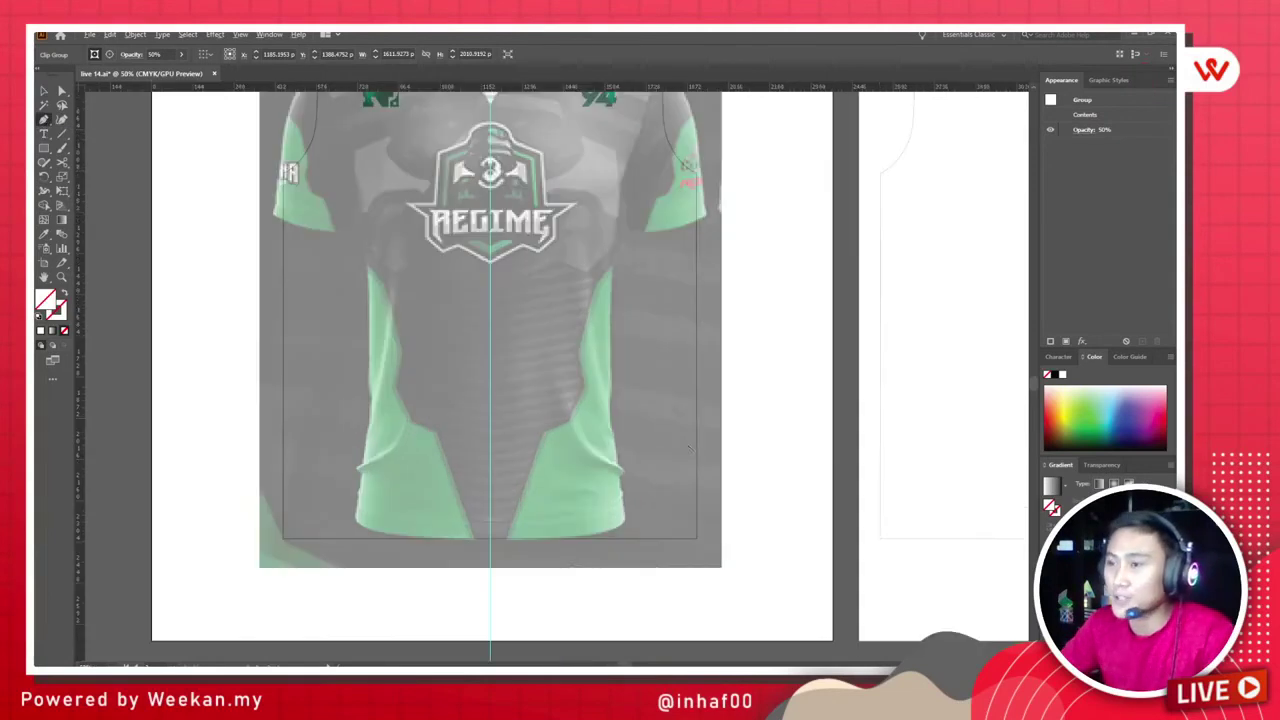
click(490, 538)
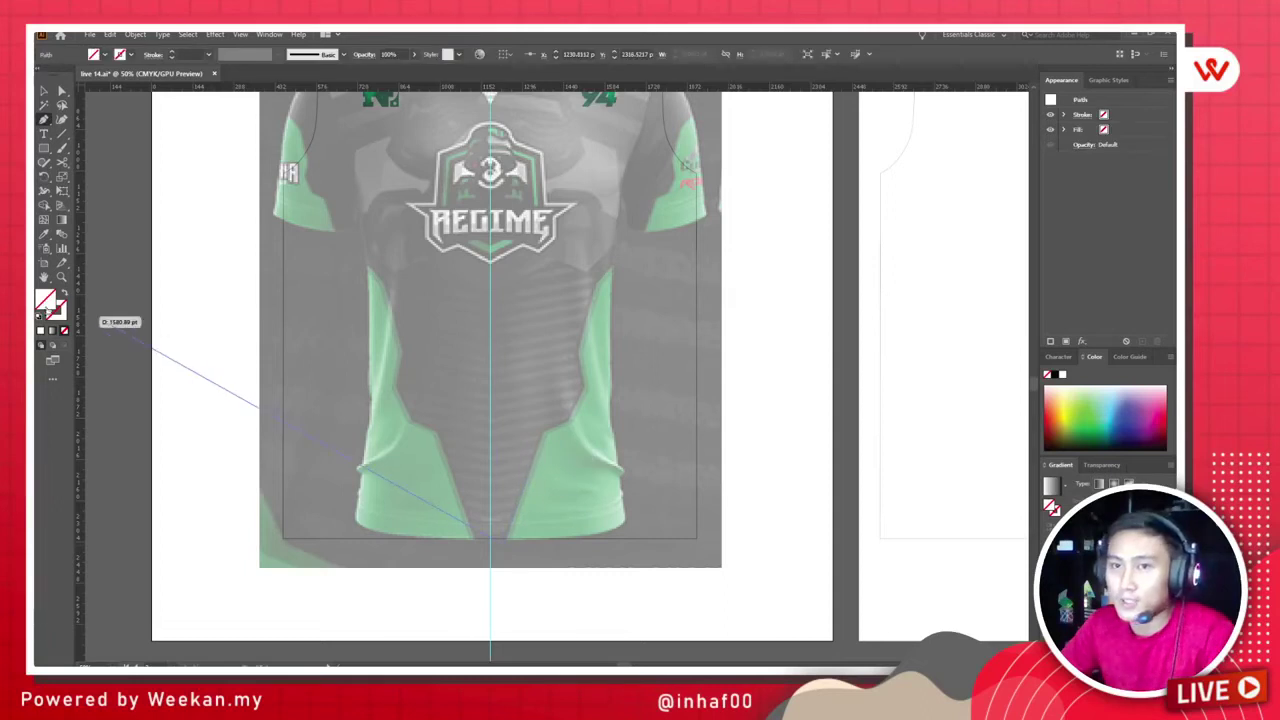
Step: Give the new path a black 1 pt stroke
click(42, 330)
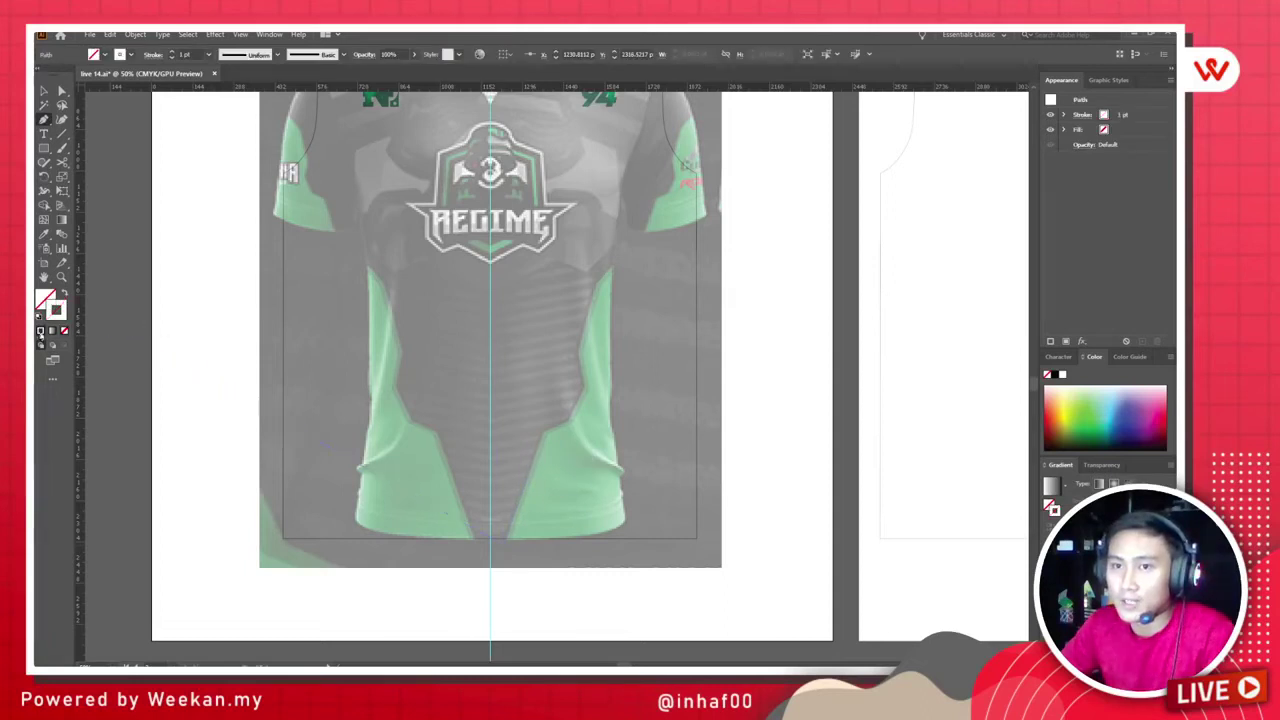
double_click(58, 311)
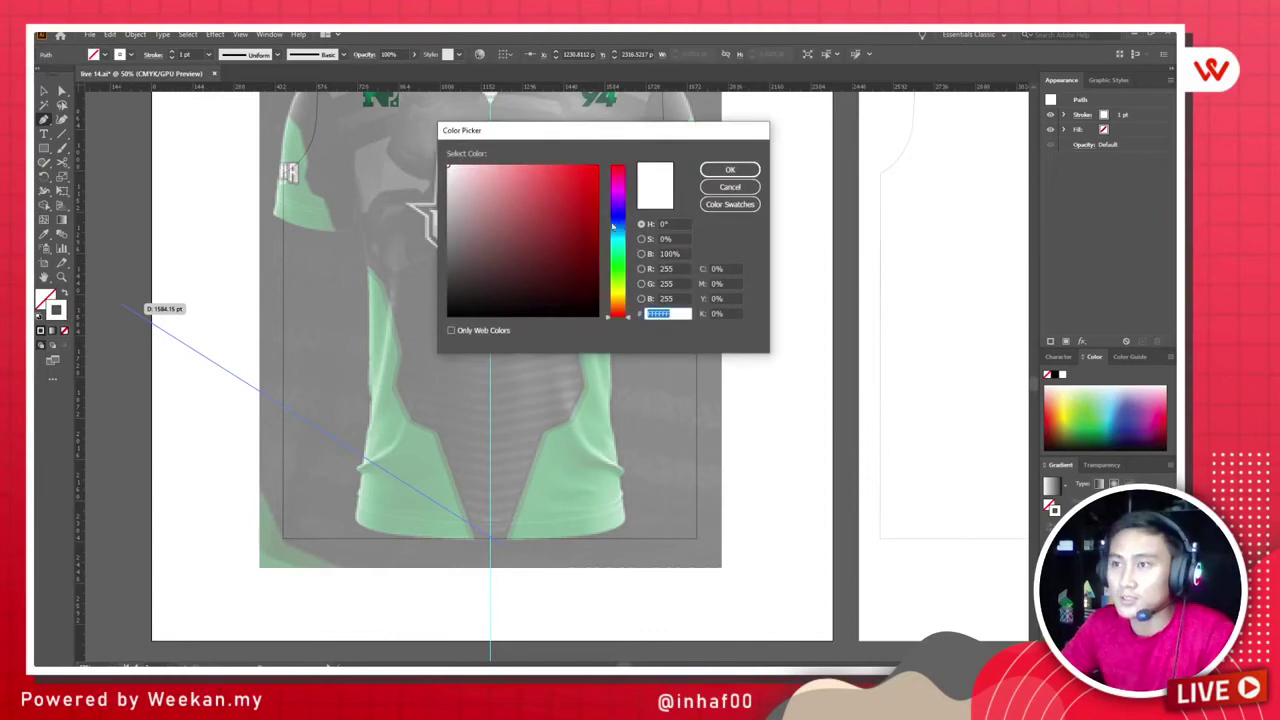
click(730, 170)
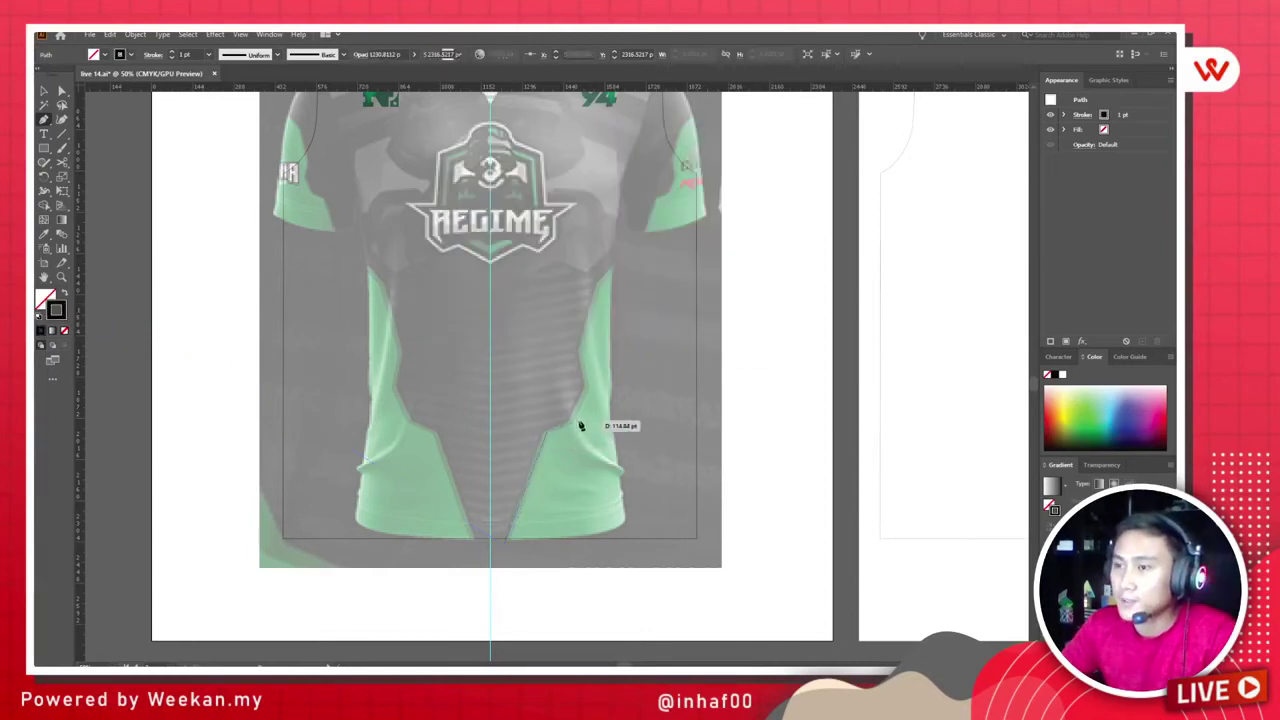
Step: Trace the right green panel's inner edge upward with the Pen tool, extend beyond the jersey outline, and close the path at the hem
click(581, 423)
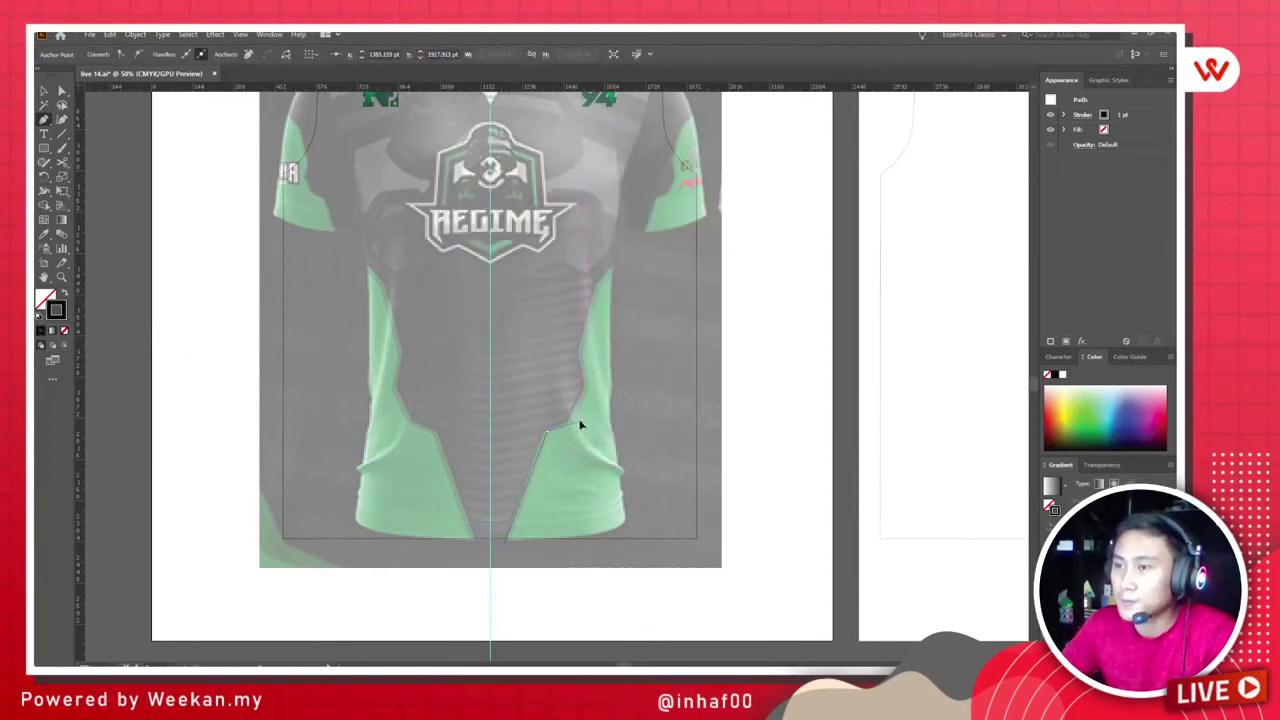
click(602, 371)
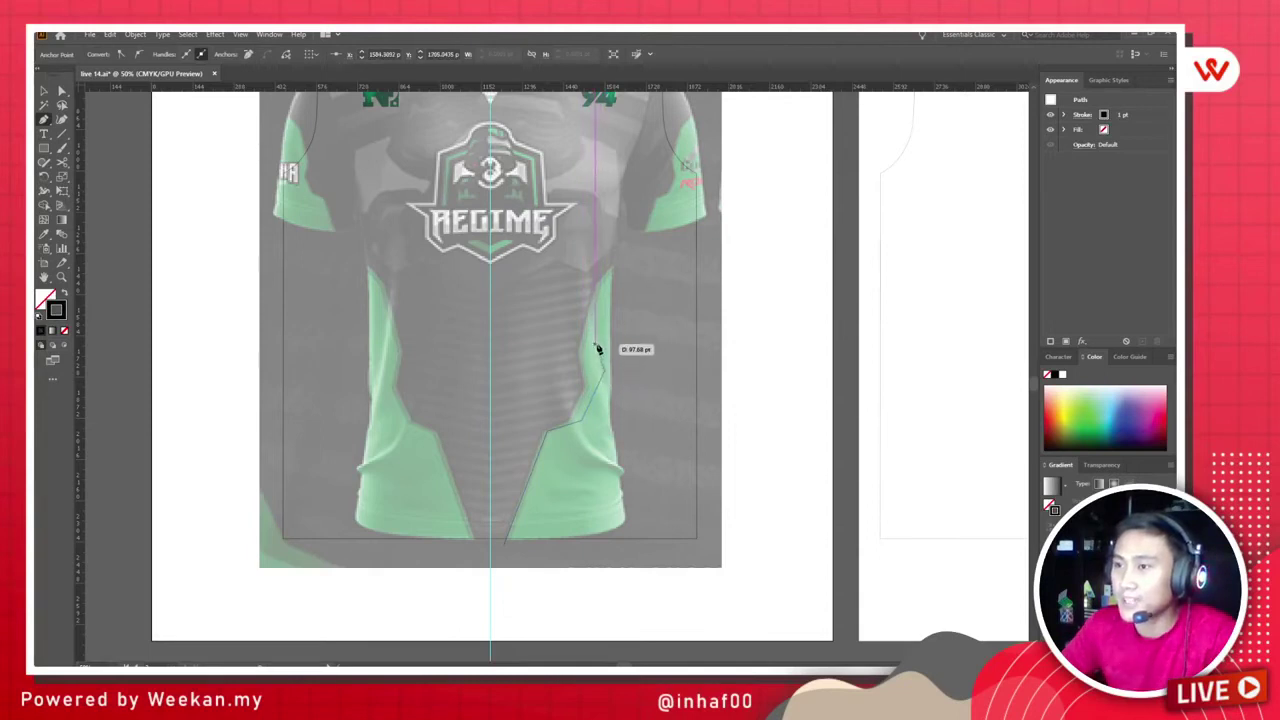
click(598, 348)
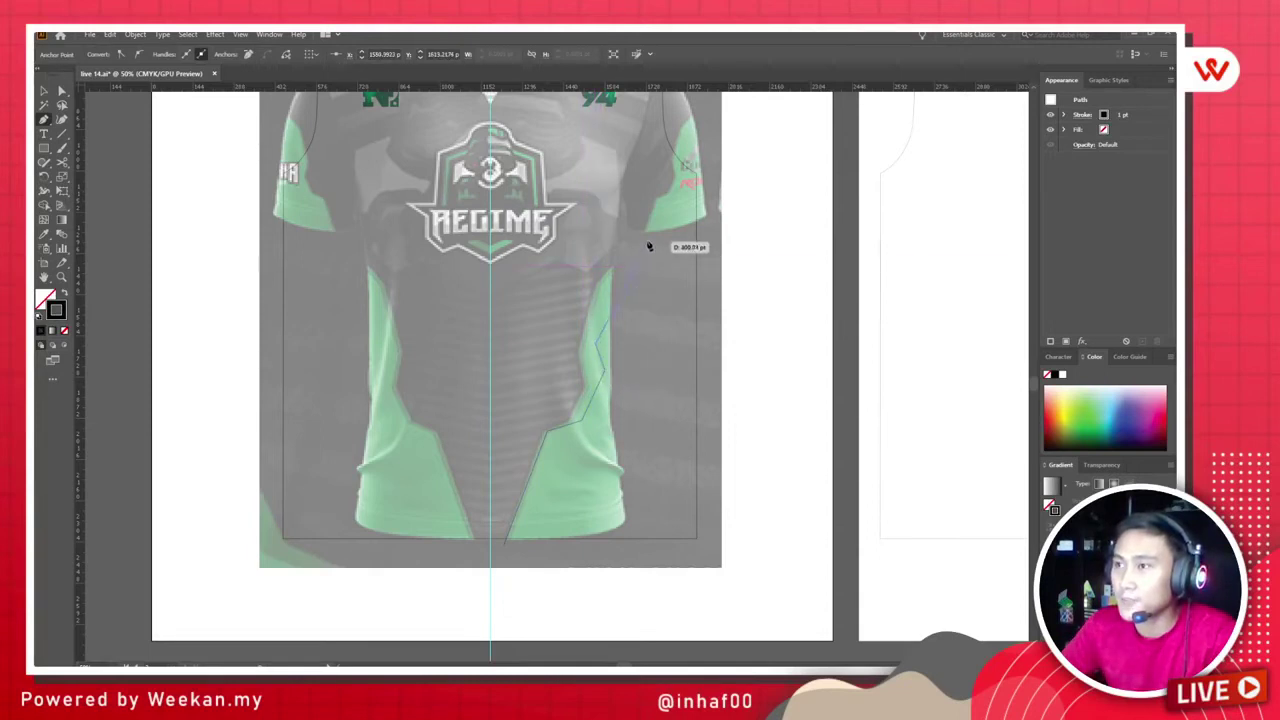
click(703, 187)
click(722, 556)
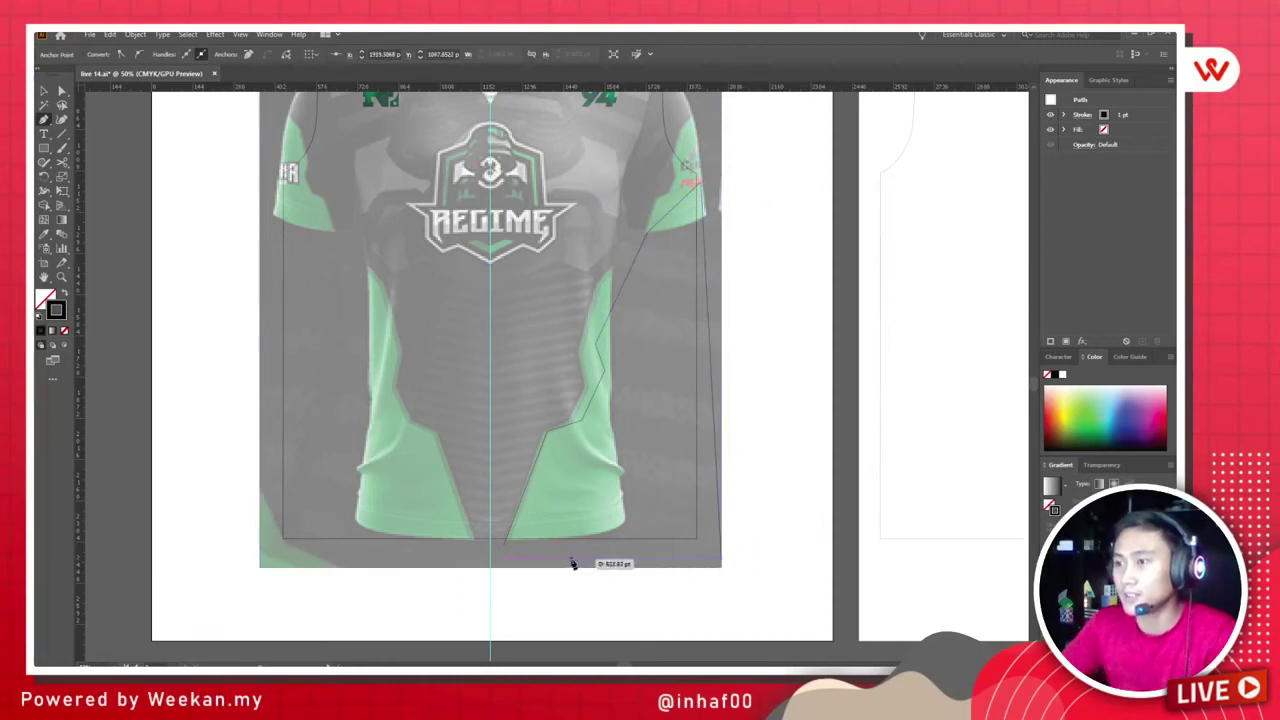
scroll(740, 458, down, 1)
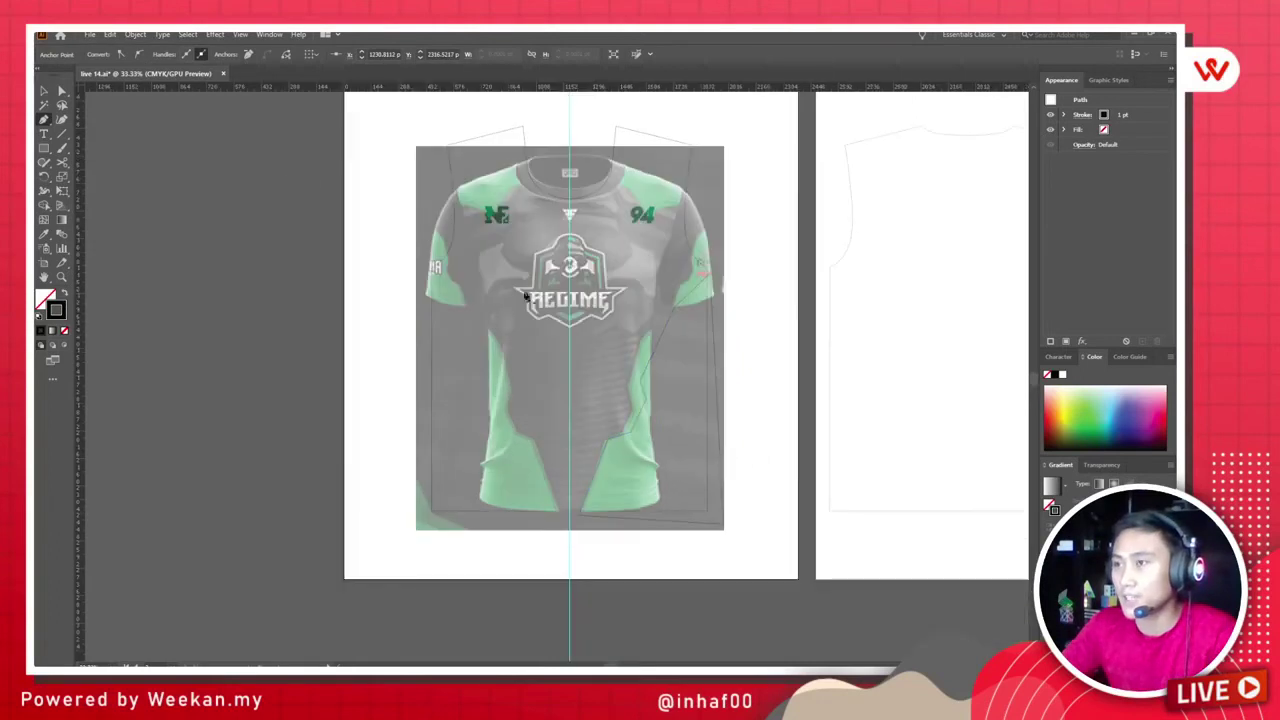
Step: Swap fill and stroke on the traced right panel so it has a solid black fill and no stroke
click(43, 91)
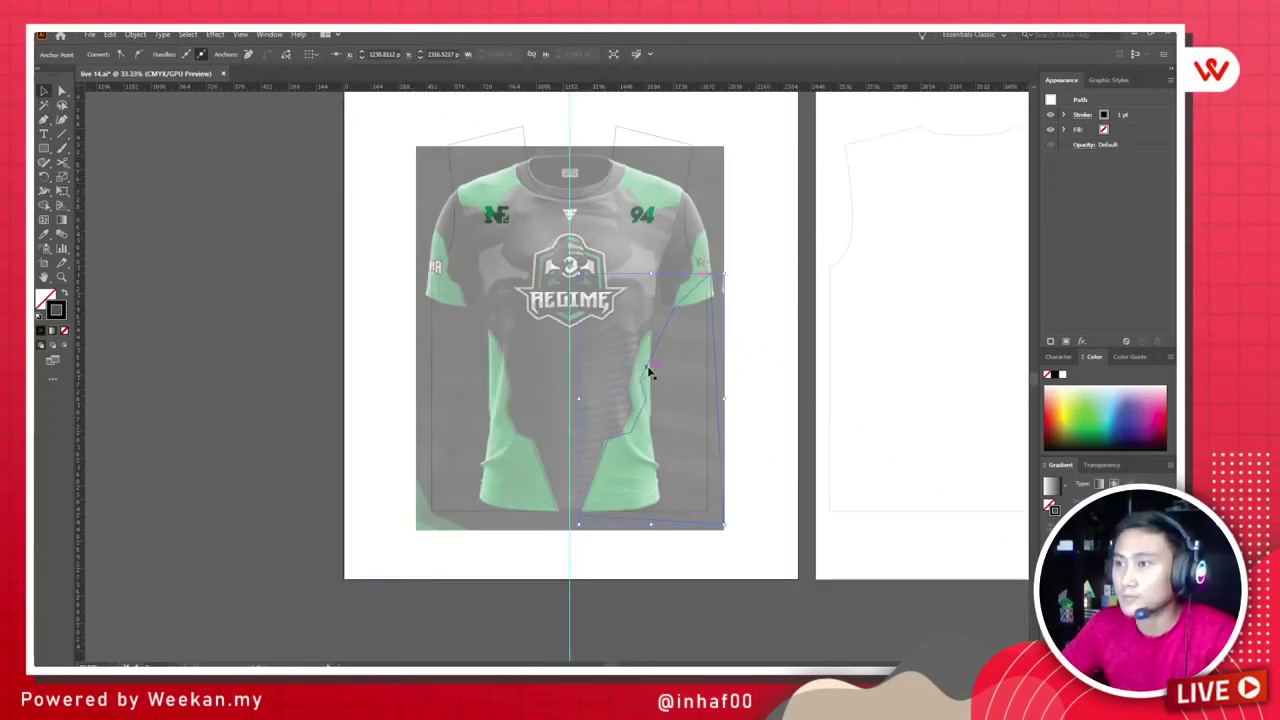
key(shift+x)
click(200, 294)
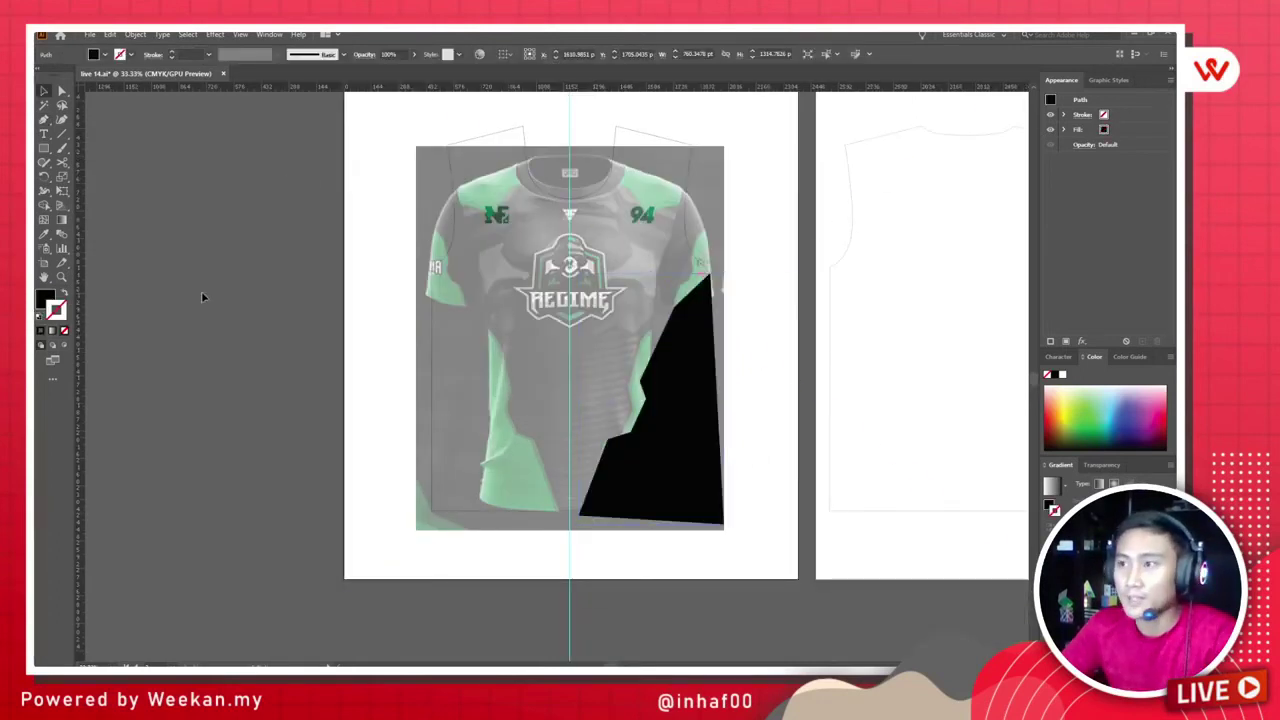
scroll(590, 385, up, 1)
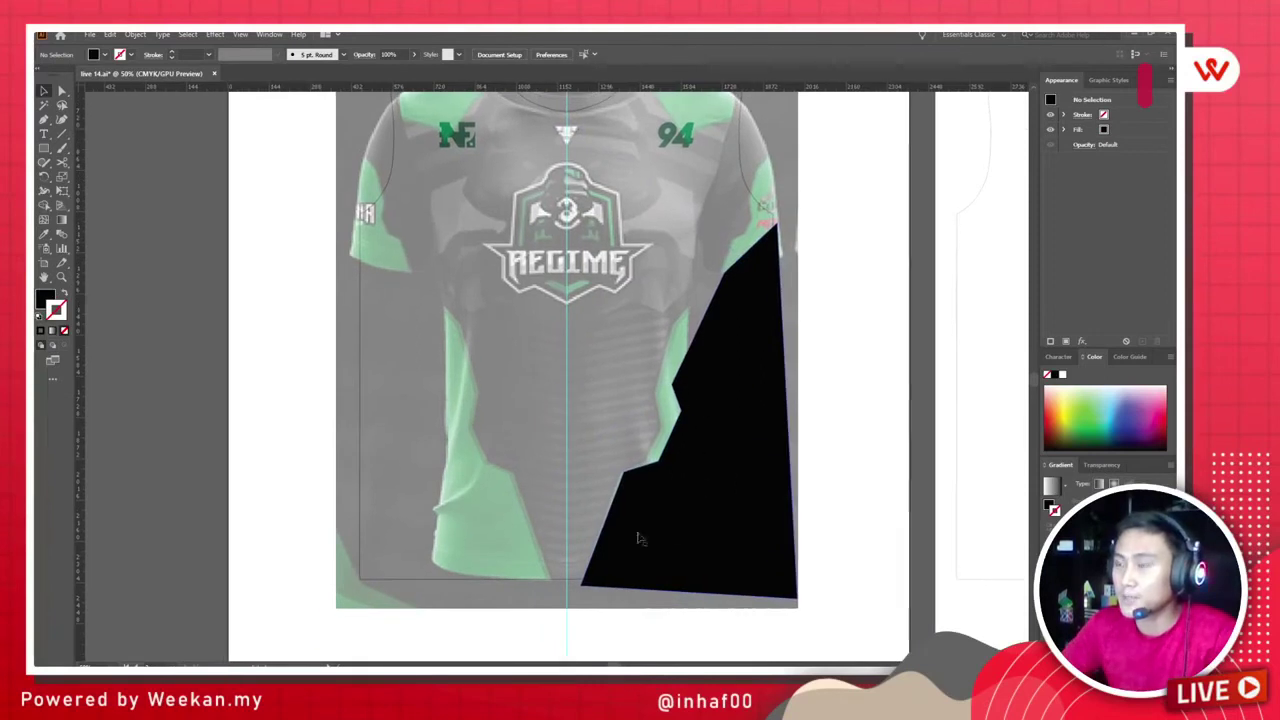
click(755, 366)
scroll(731, 363, down, 1)
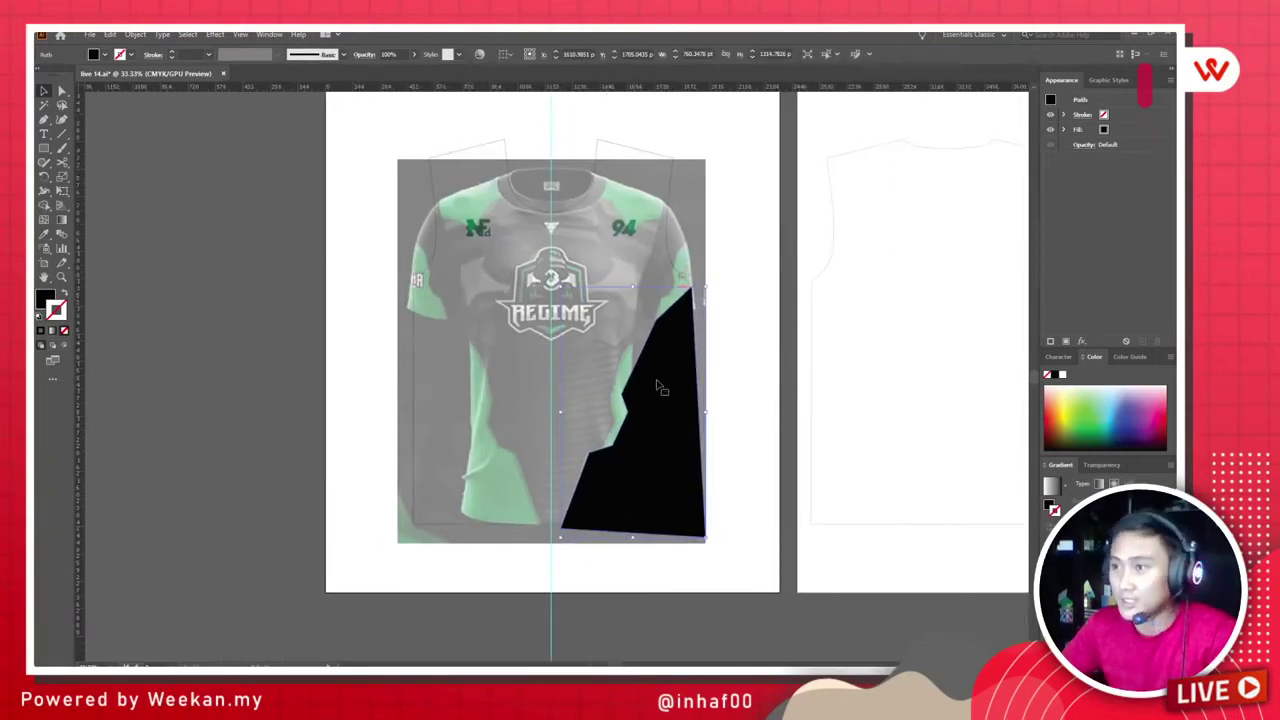
Step: Draw a black rectangle about 1486 by 2151 pt over the front jersey, starting from the outline's lower-left hem corner
key(m)
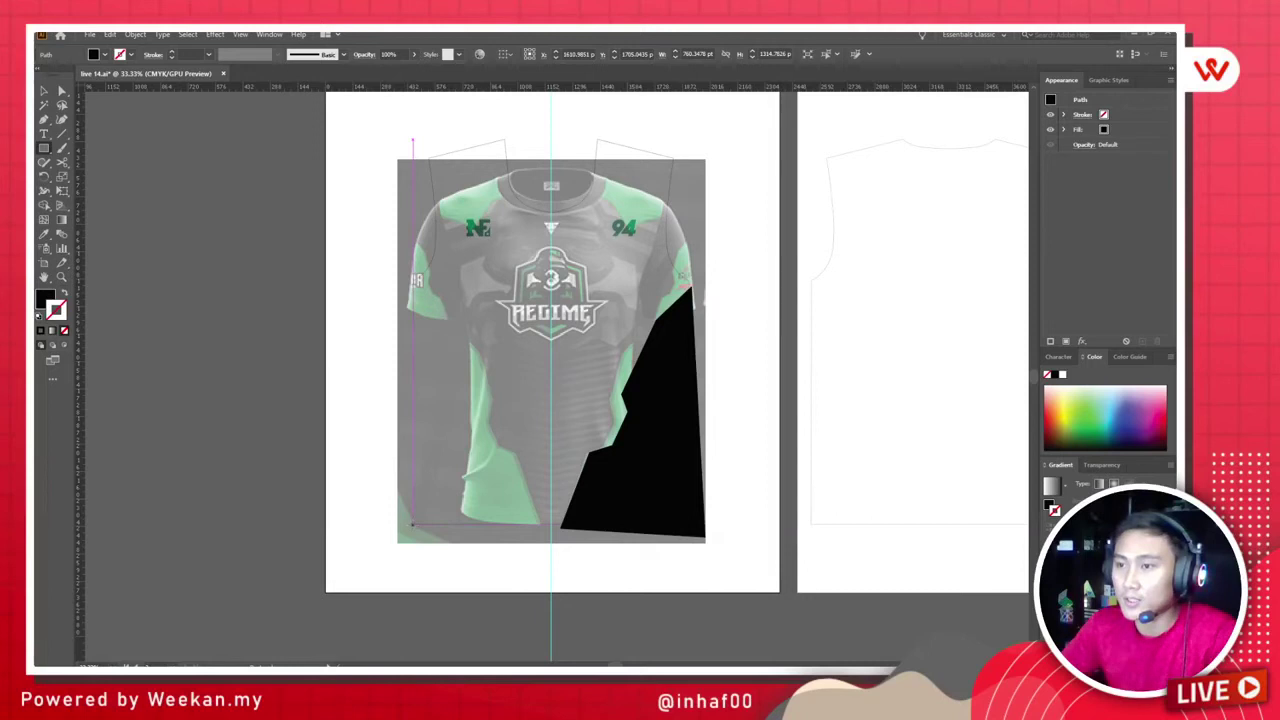
drag(412, 523, 697, 116)
click(45, 91)
click(257, 260)
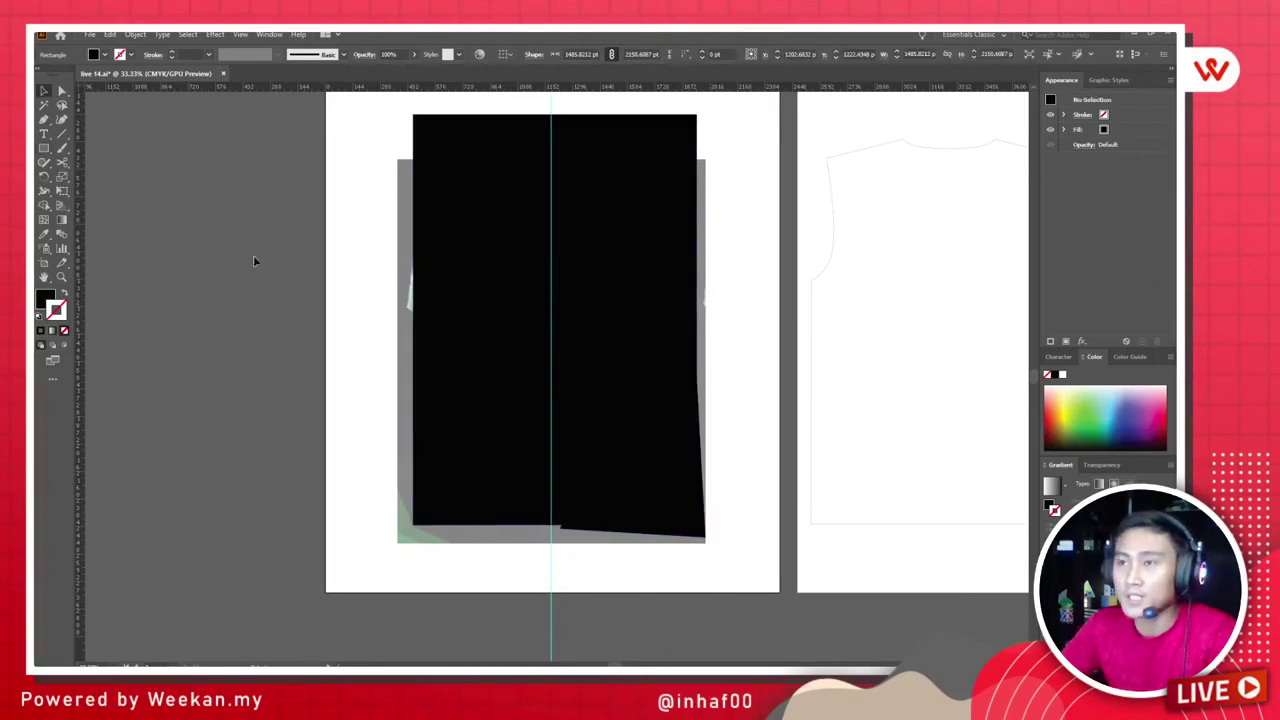
Step: Move the semi-transparent jersey reference image off the artboard to the empty area on its left
drag(400, 334, 120, 351)
key(ctrl+minus)
scroll(440, 395, left, 2)
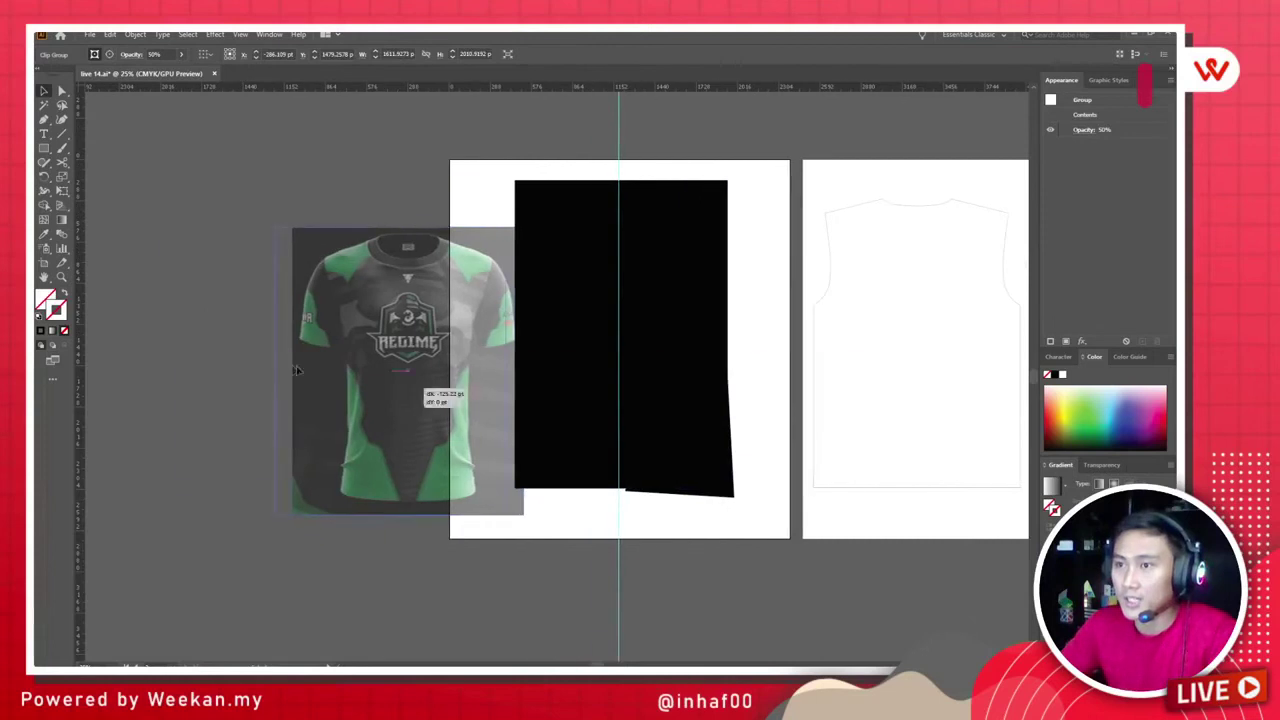
drag(345, 376, 222, 376)
click(233, 334)
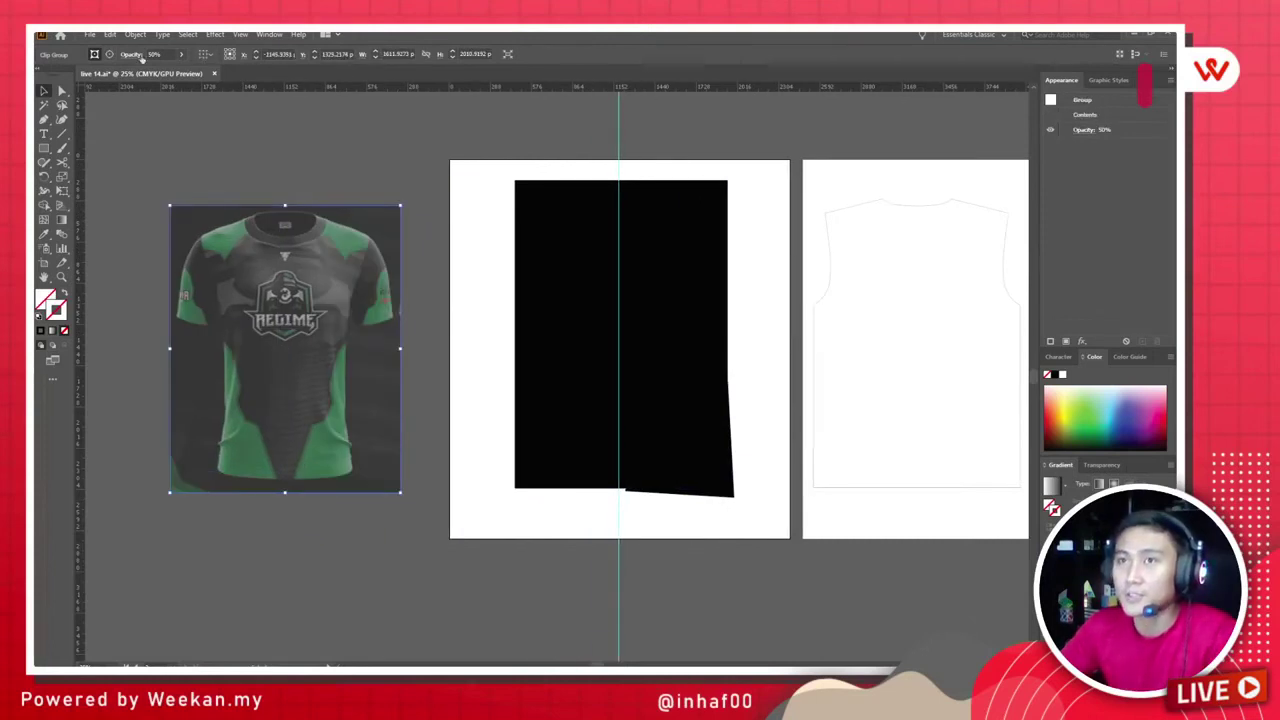
Step: Restore the jersey reference image to full opacity, place it closer to the artboard's left edge, and deselect it
click(183, 54)
drag(170, 72, 186, 72)
drag(250, 360, 305, 368)
key(ctrl+shift+a)
key(ctrl+equal)
drag(440, 340, 486, 380)
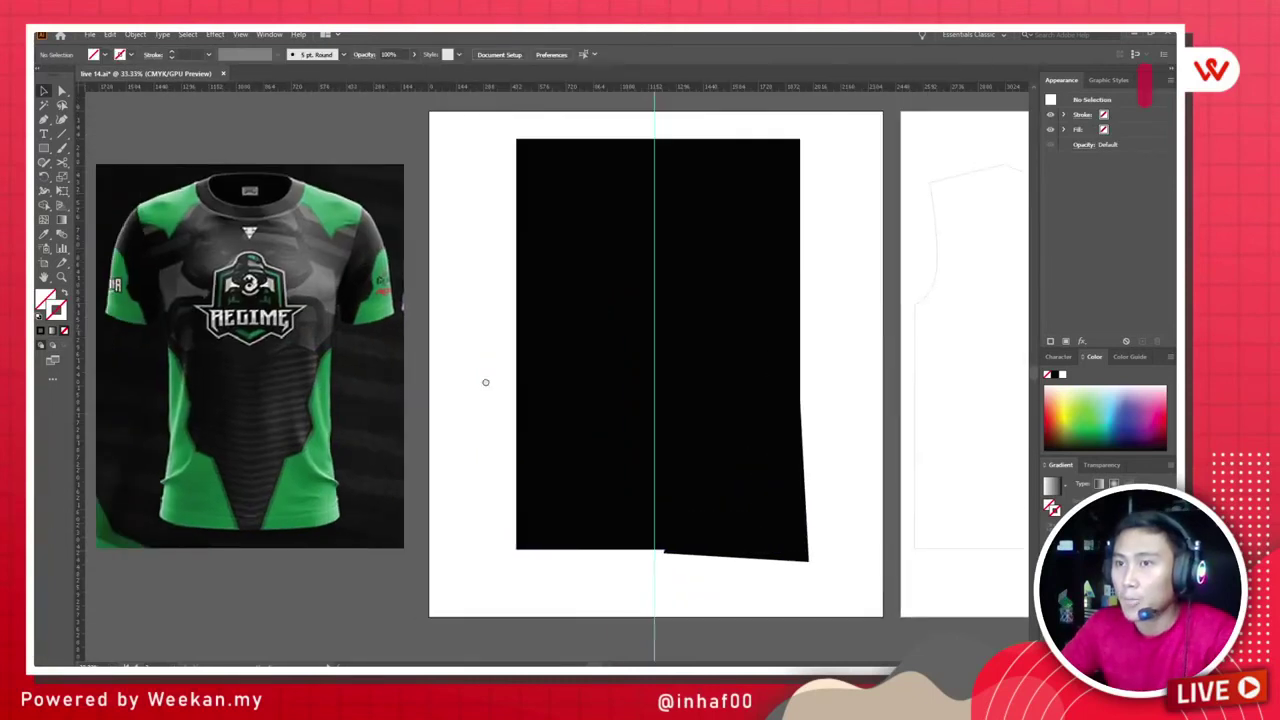
click(626, 334)
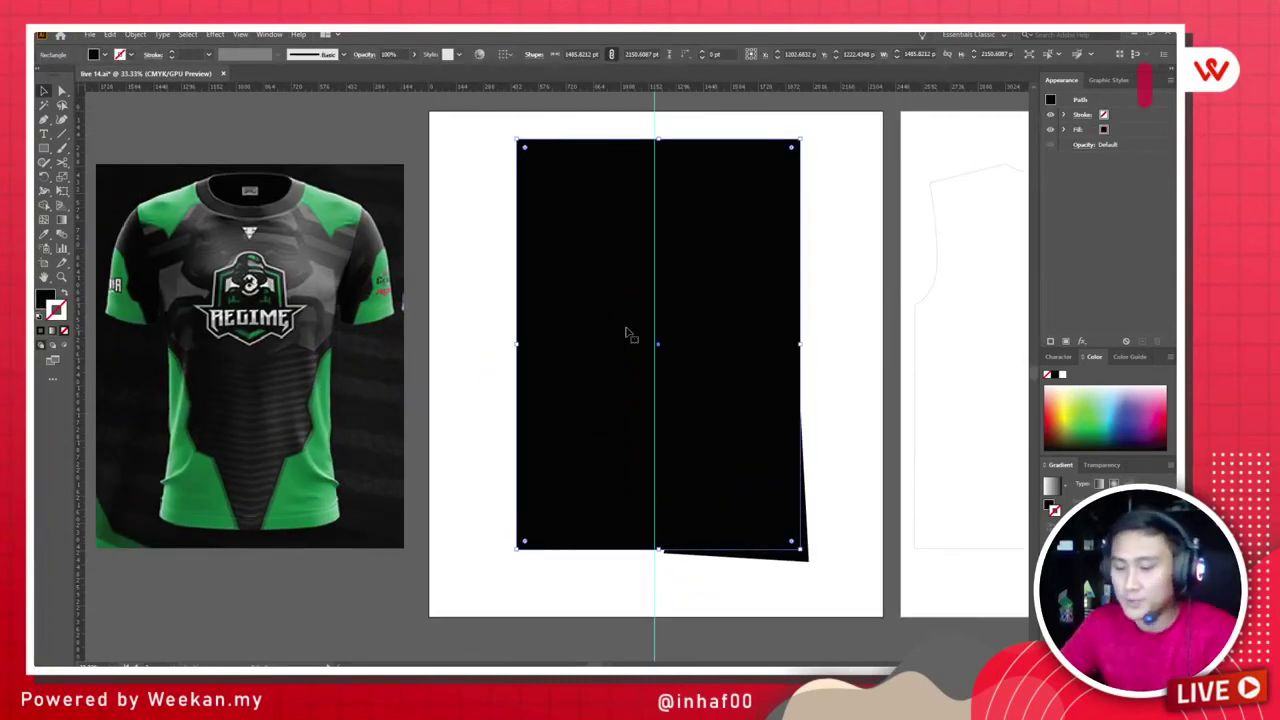
click(143, 125)
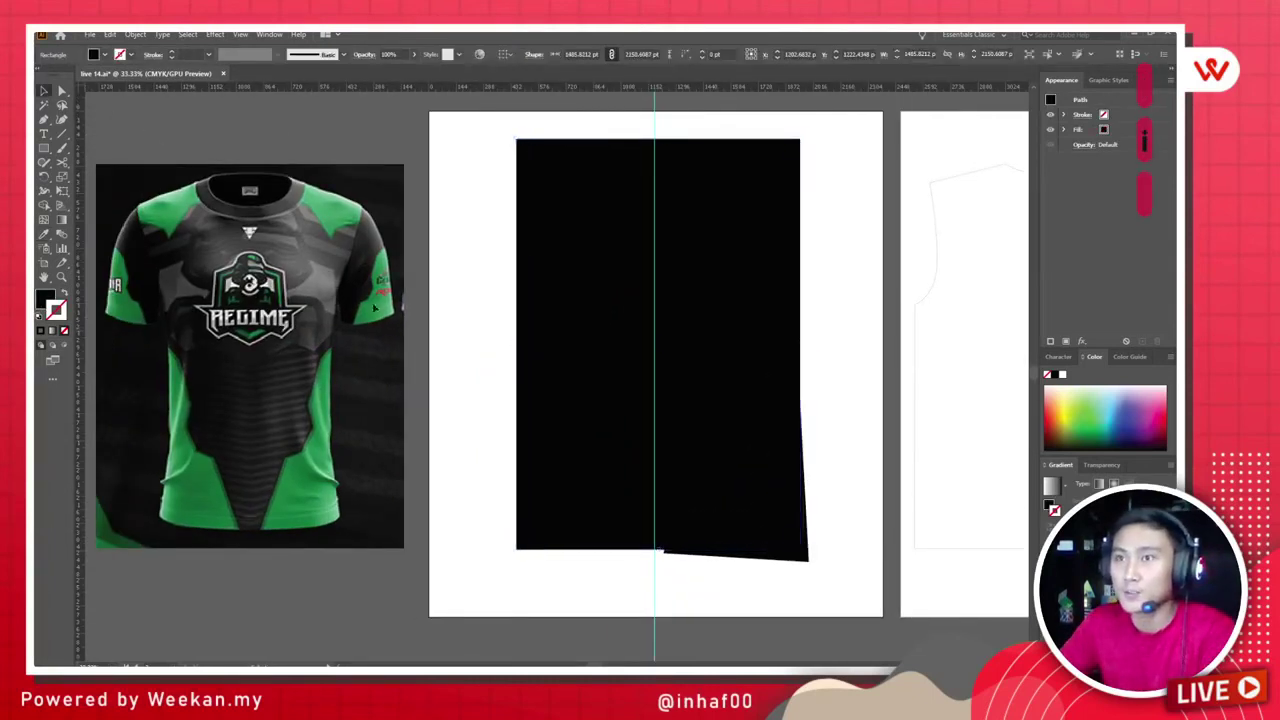
drag(344, 338, 502, 316)
key(ctrl+z)
Step: Draw a square of about 122 pt between the reference image and the artboard and fill it with green sampled from the jersey's shoulder
click(509, 294)
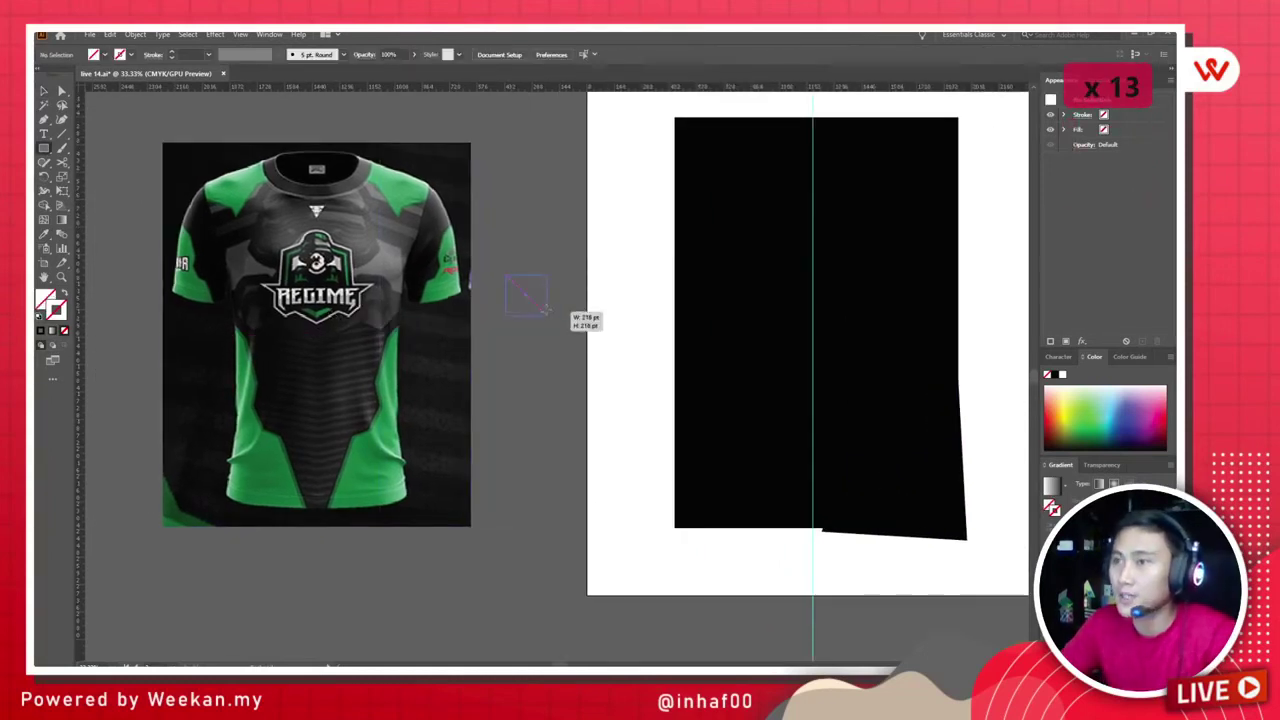
drag(505, 273, 531, 299)
key(v)
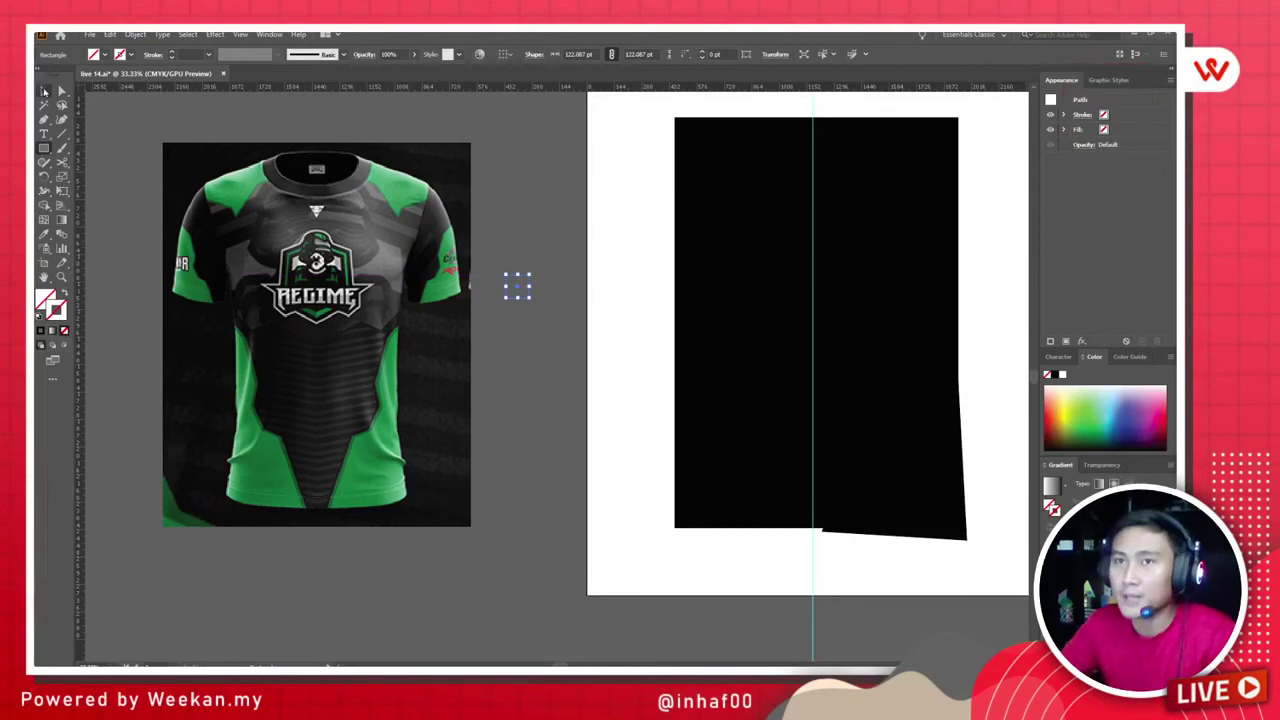
click(448, 300)
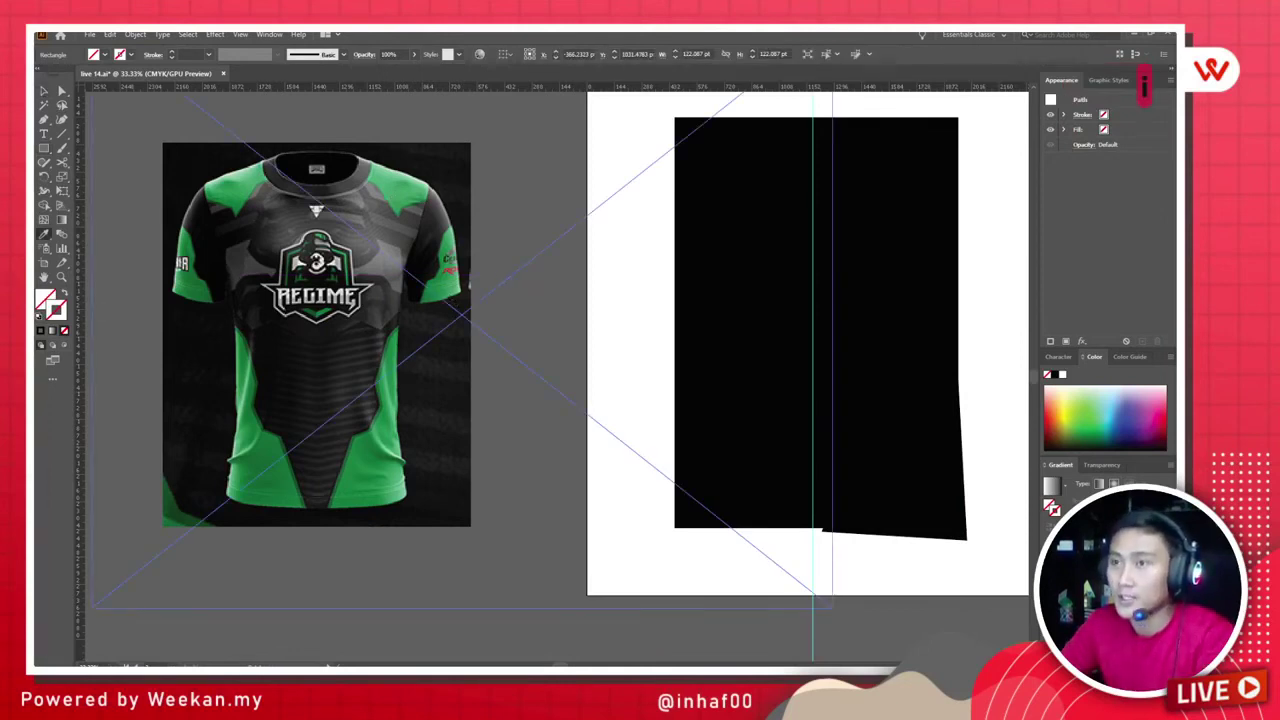
click(390, 220)
key(v)
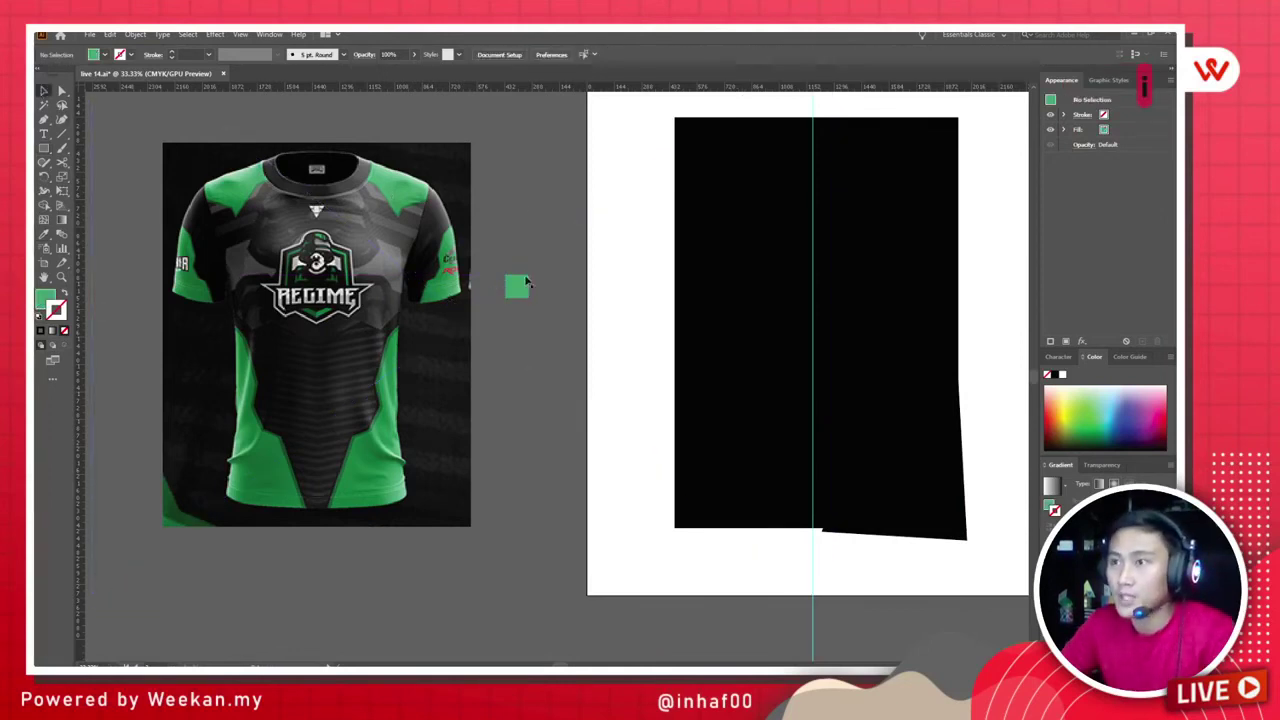
Step: Duplicate the green square into a vertical column of six touching swatches beside the reference image
drag(517, 286, 531, 377)
key(ctrl+d)
key(ctrl+d)
key(ctrl+d)
key(ctrl+d)
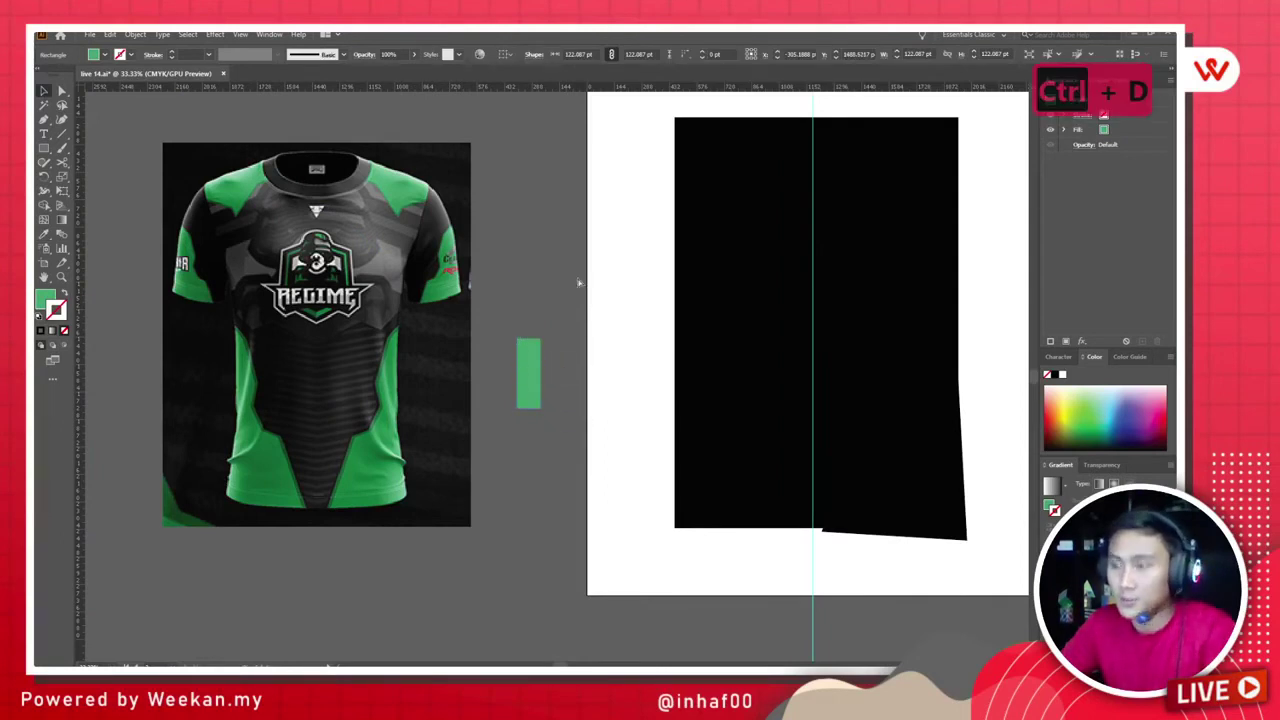
click(563, 273)
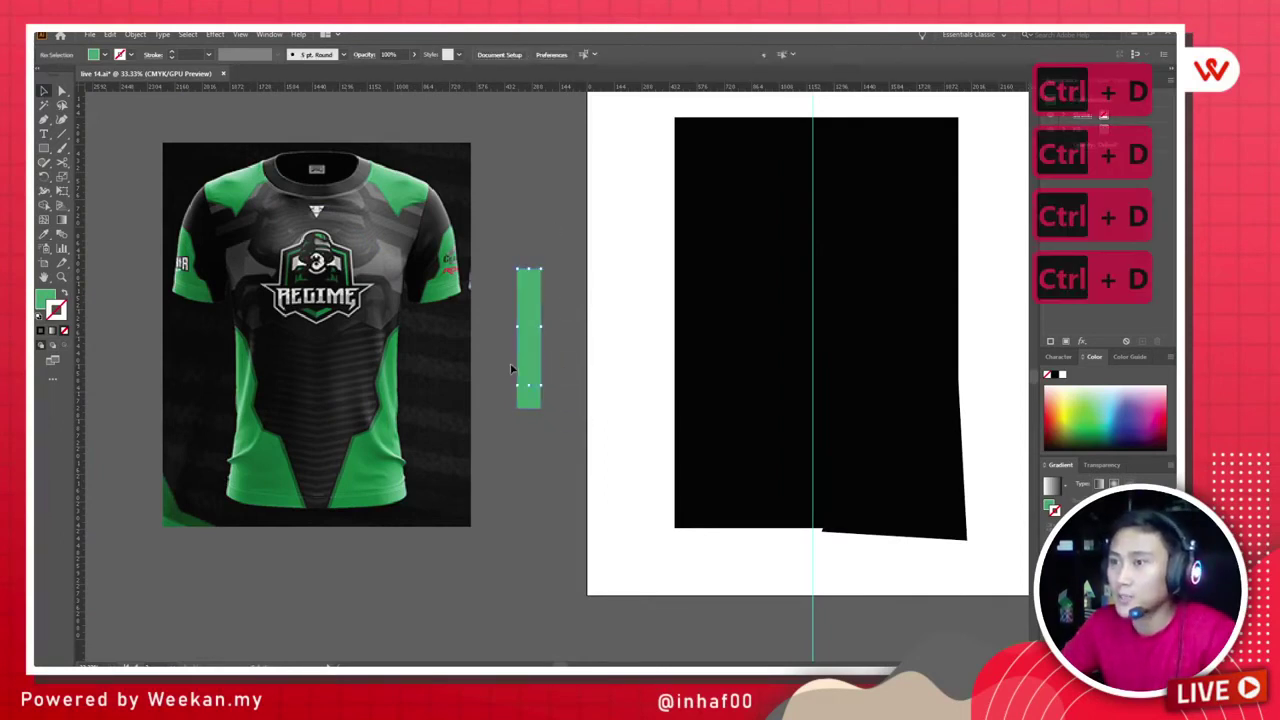
Step: Fill the second swatch from the bottom with grey sampled from the jersey's chest, and the one above with near-black from inside the collar
click(532, 381)
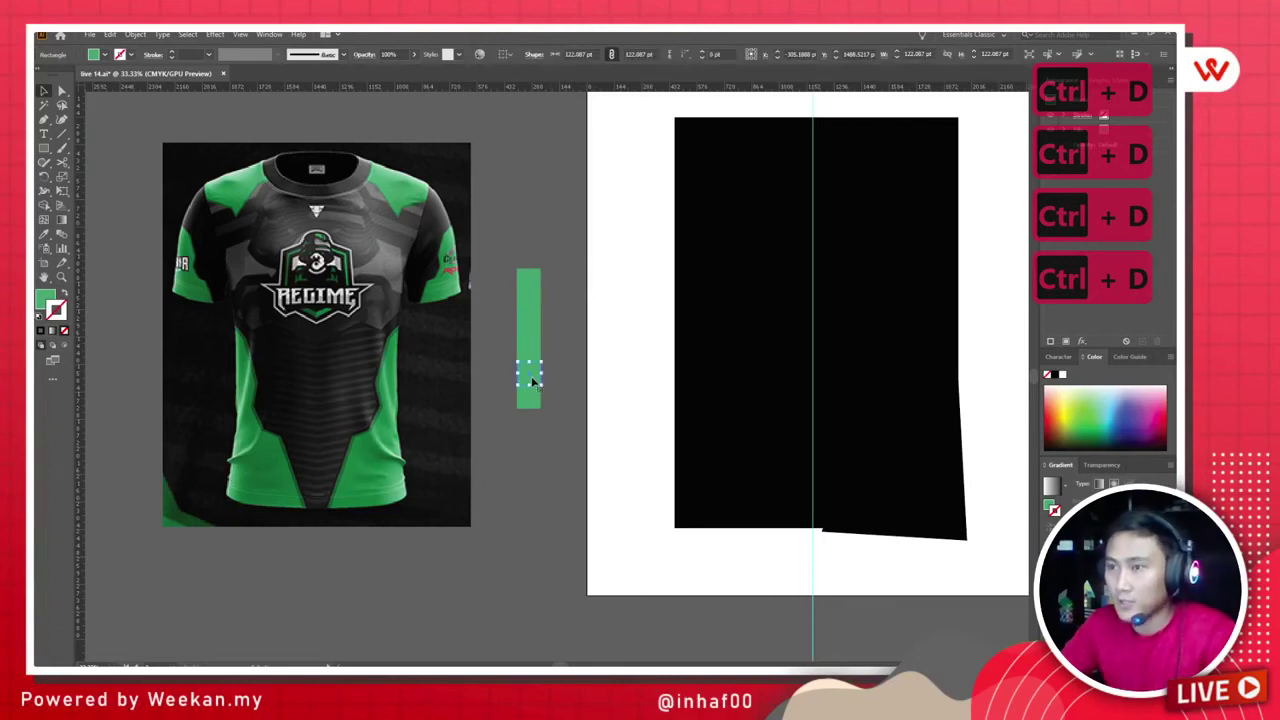
key(i)
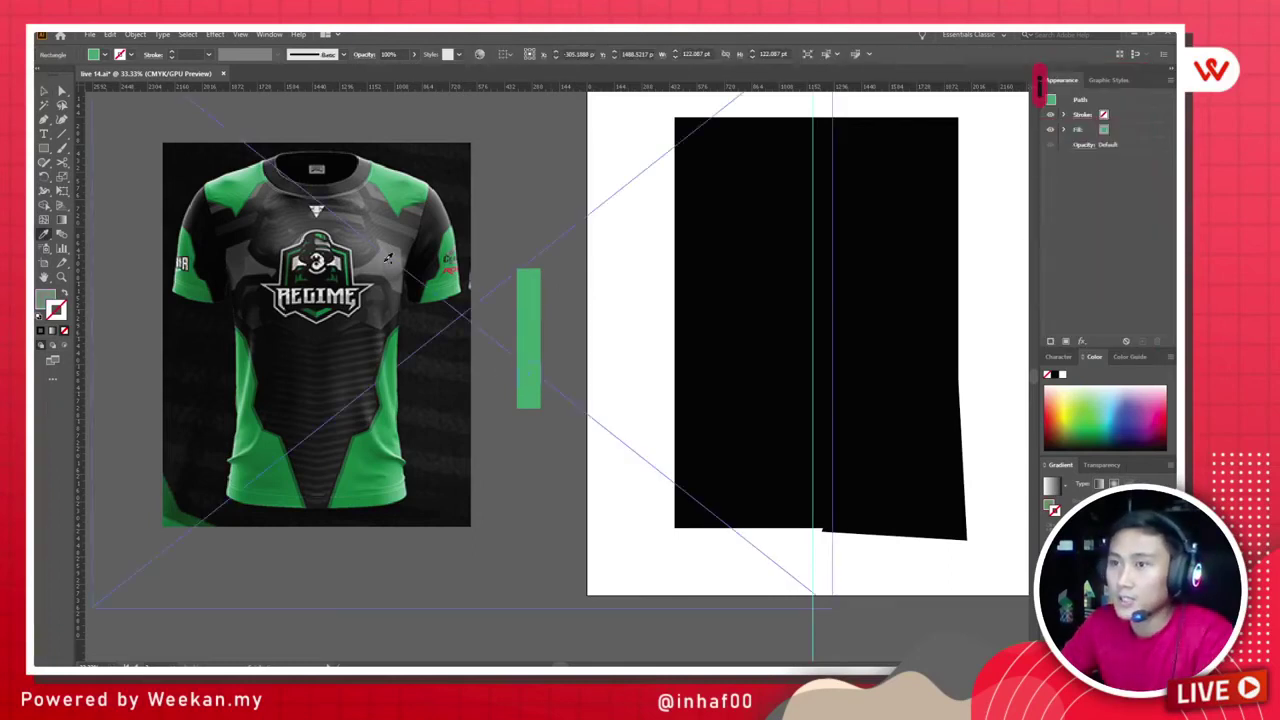
click(389, 258)
key(v)
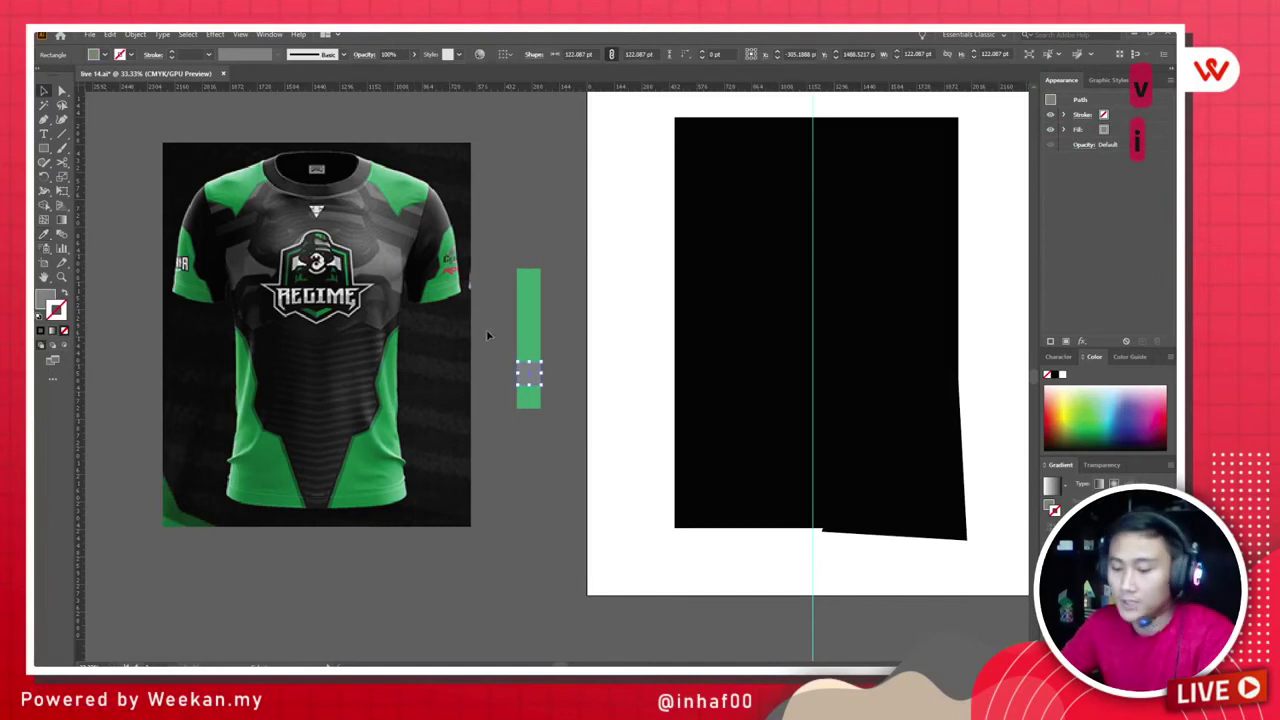
key(i)
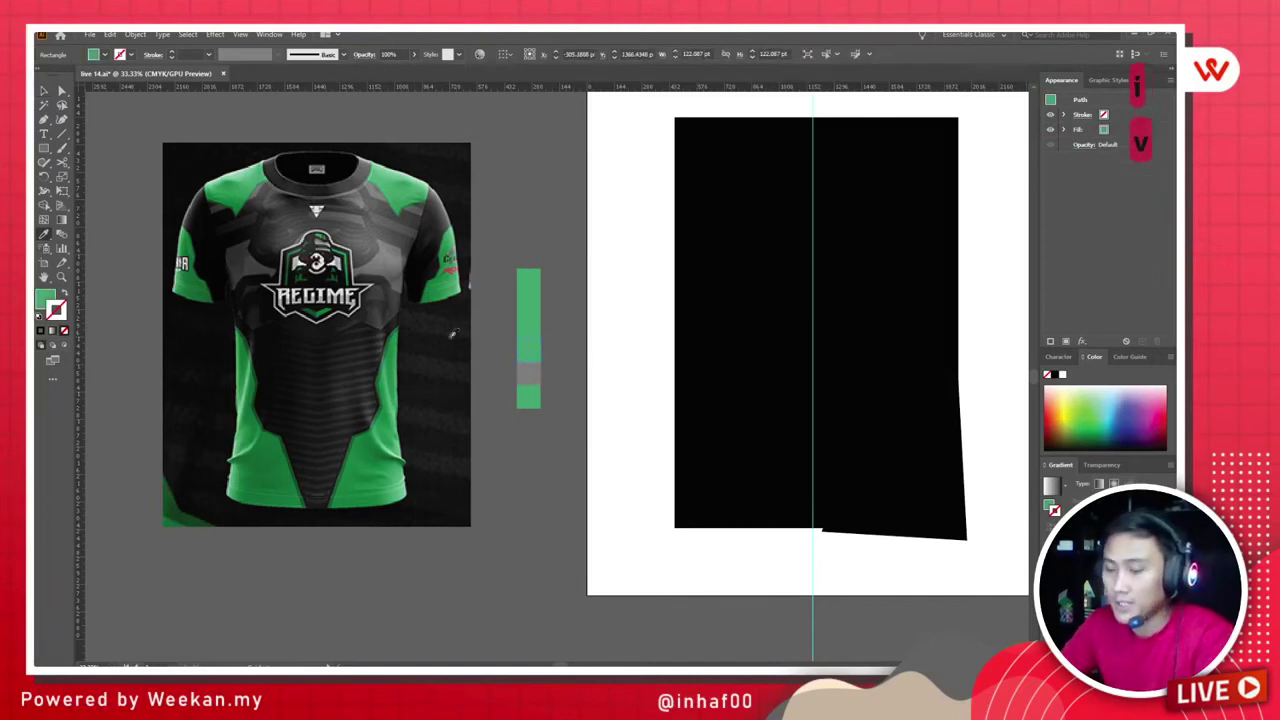
click(303, 160)
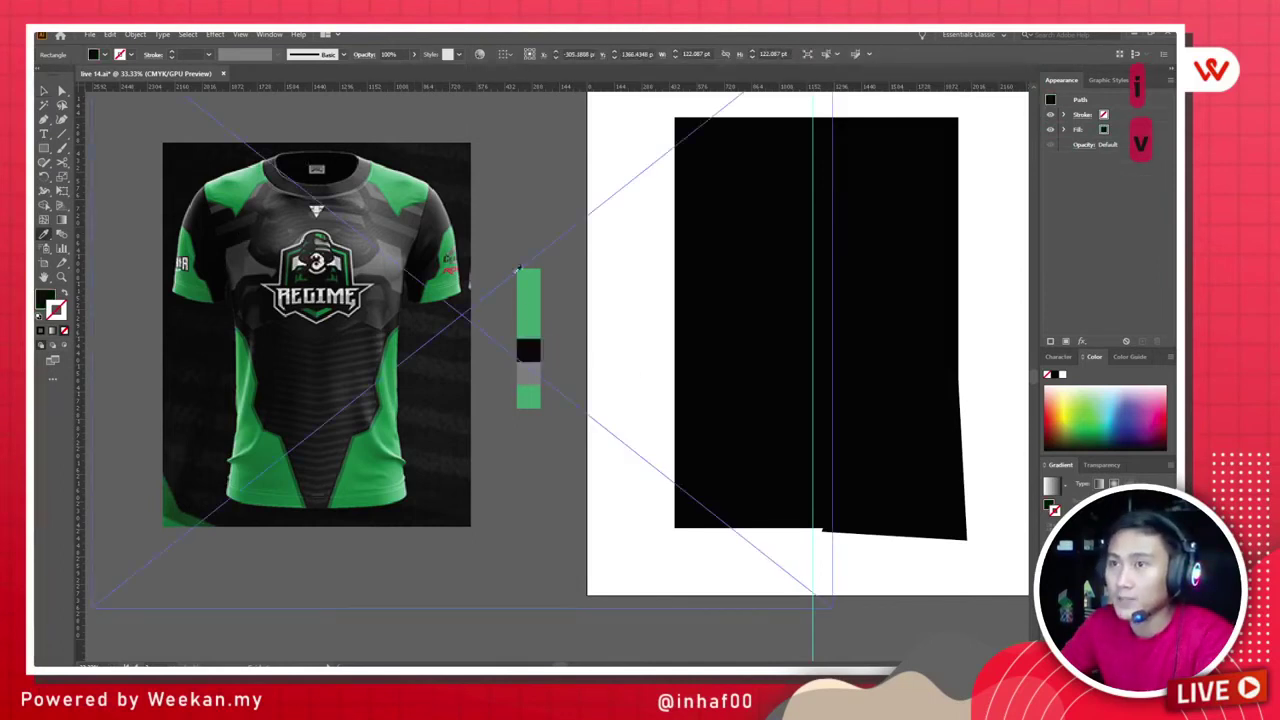
Step: Fill the swatch above the black one with red sampled from the sleeve logo, and the next one up with dark green from the side panel
click(529, 328)
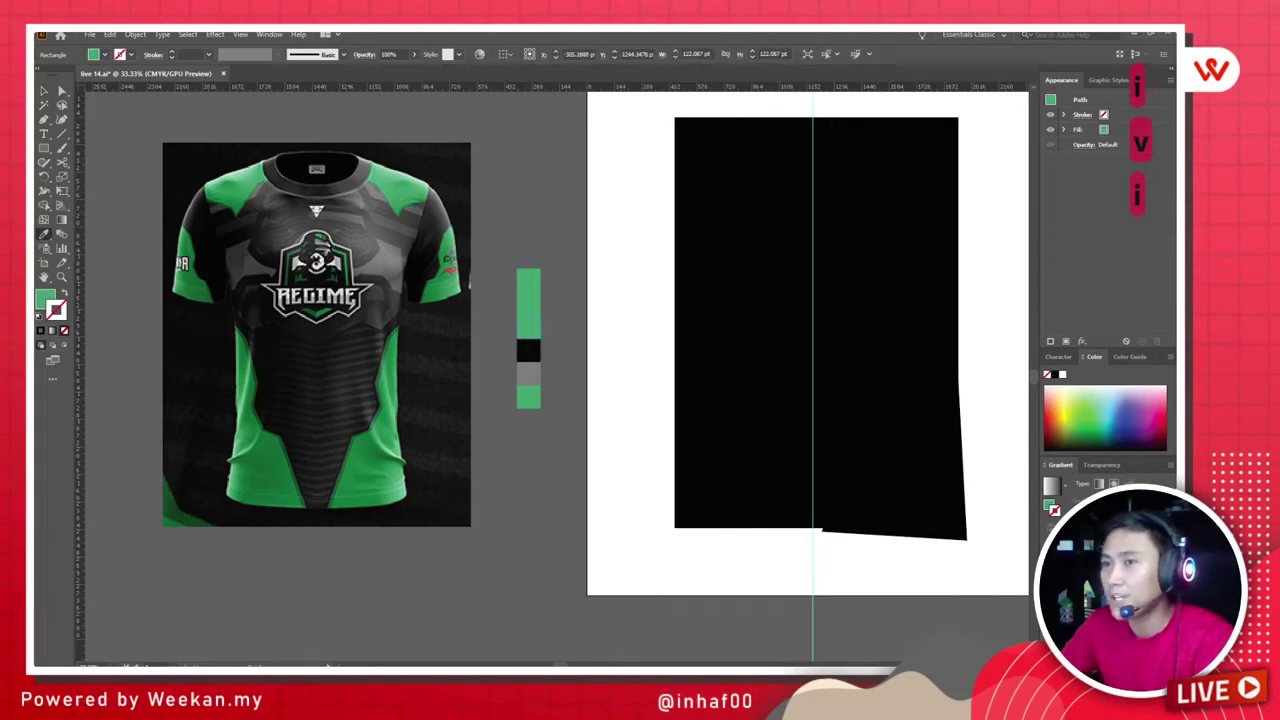
click(450, 268)
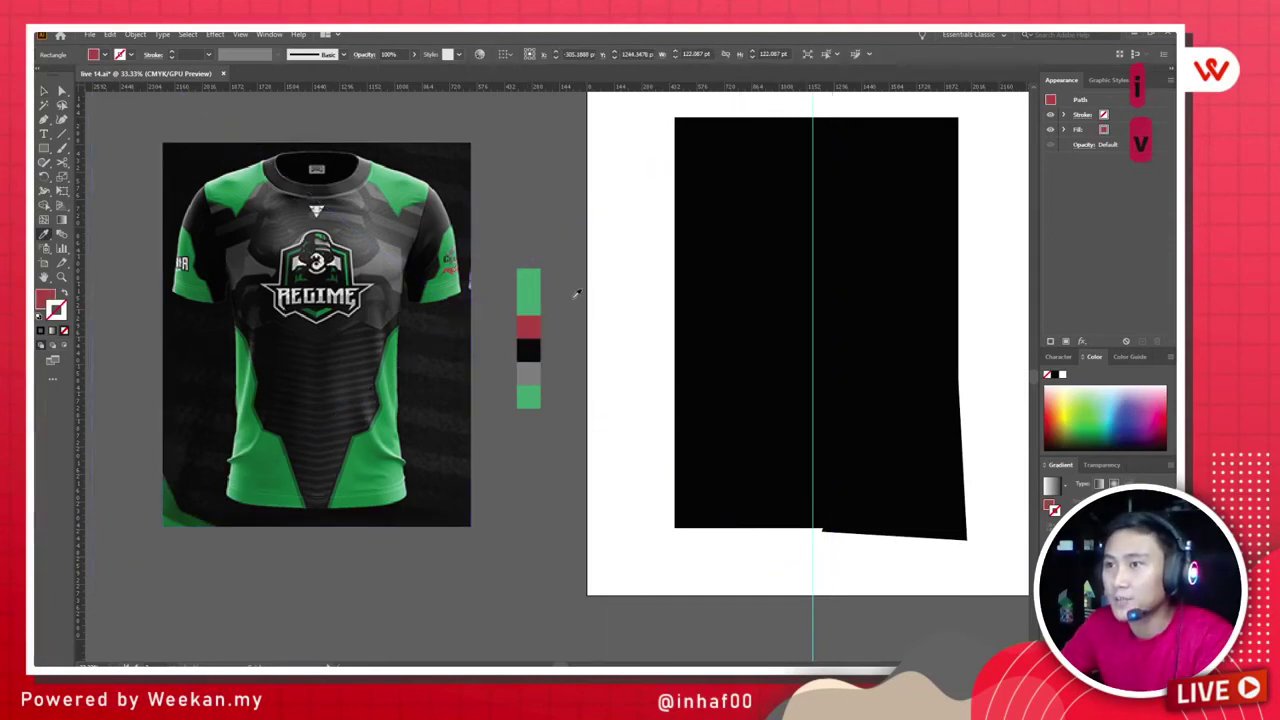
click(452, 270)
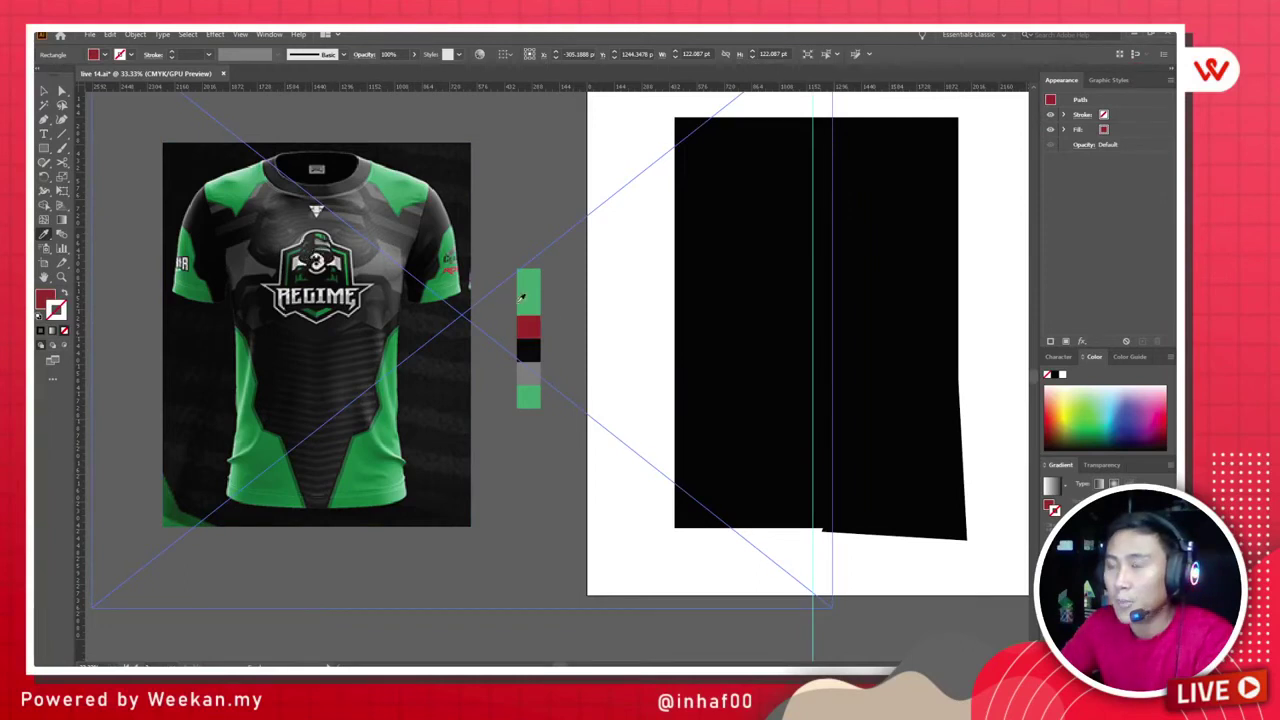
click(530, 304)
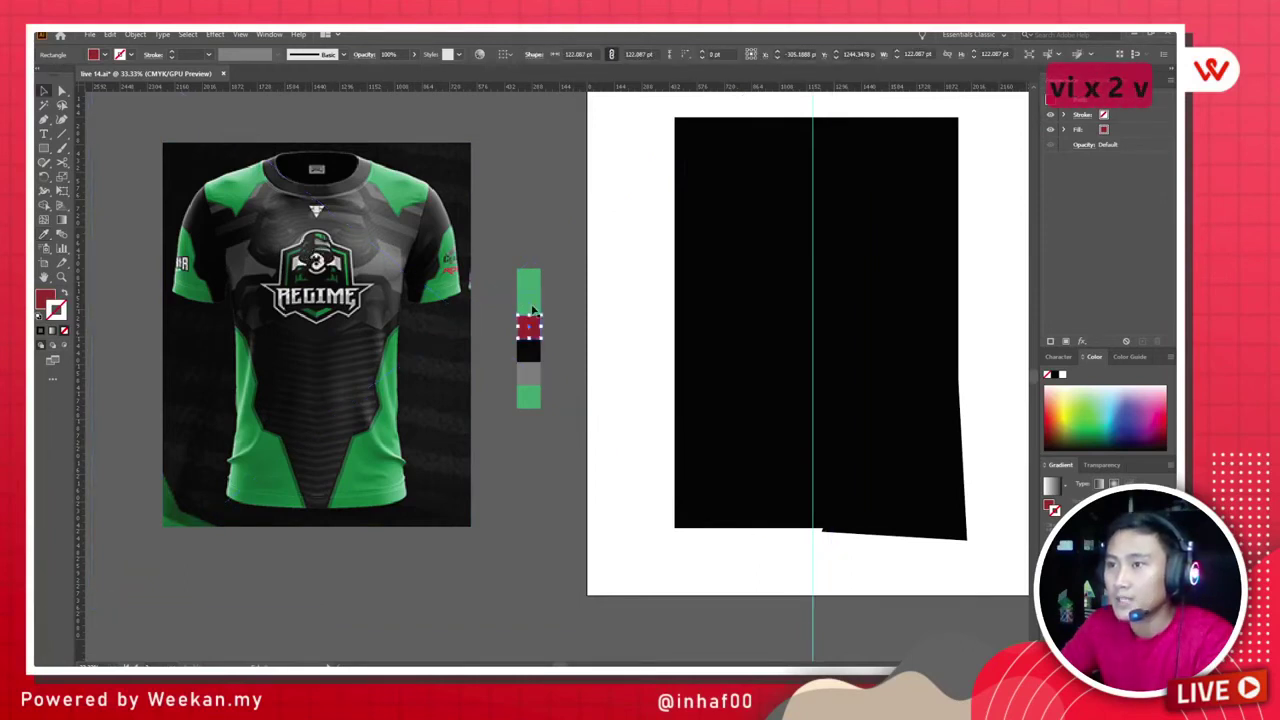
click(257, 383)
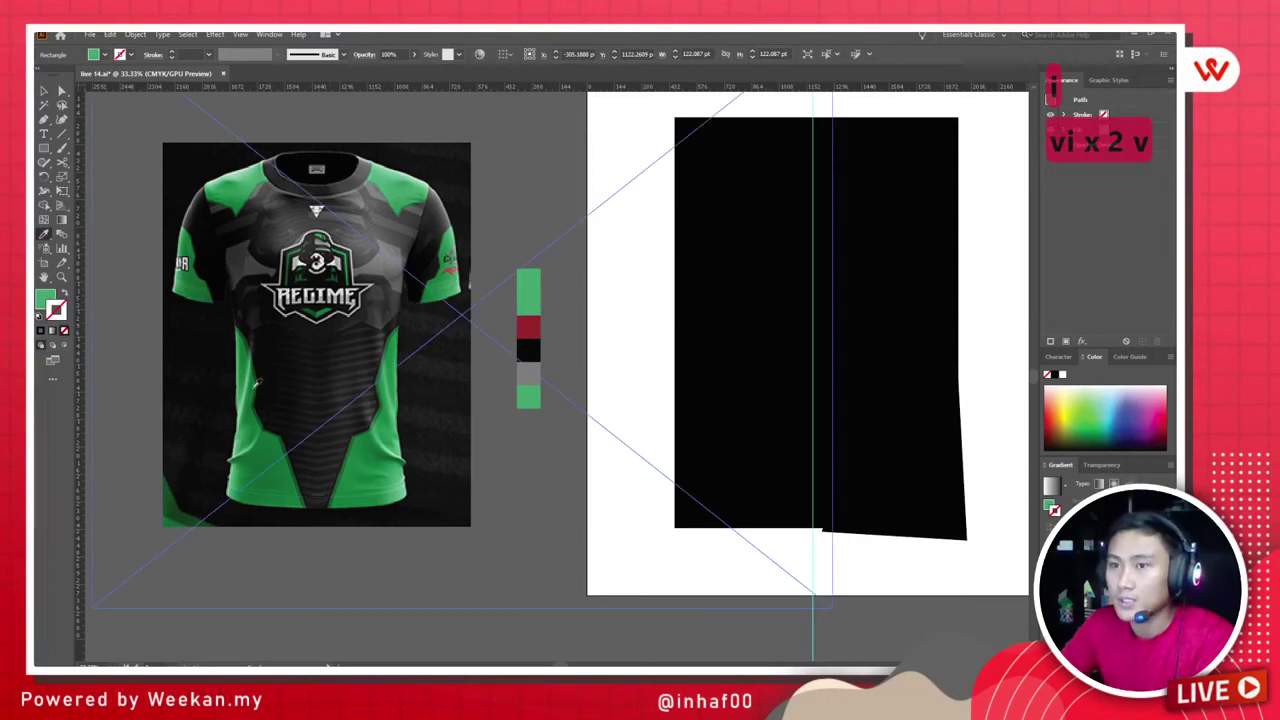
click(257, 382)
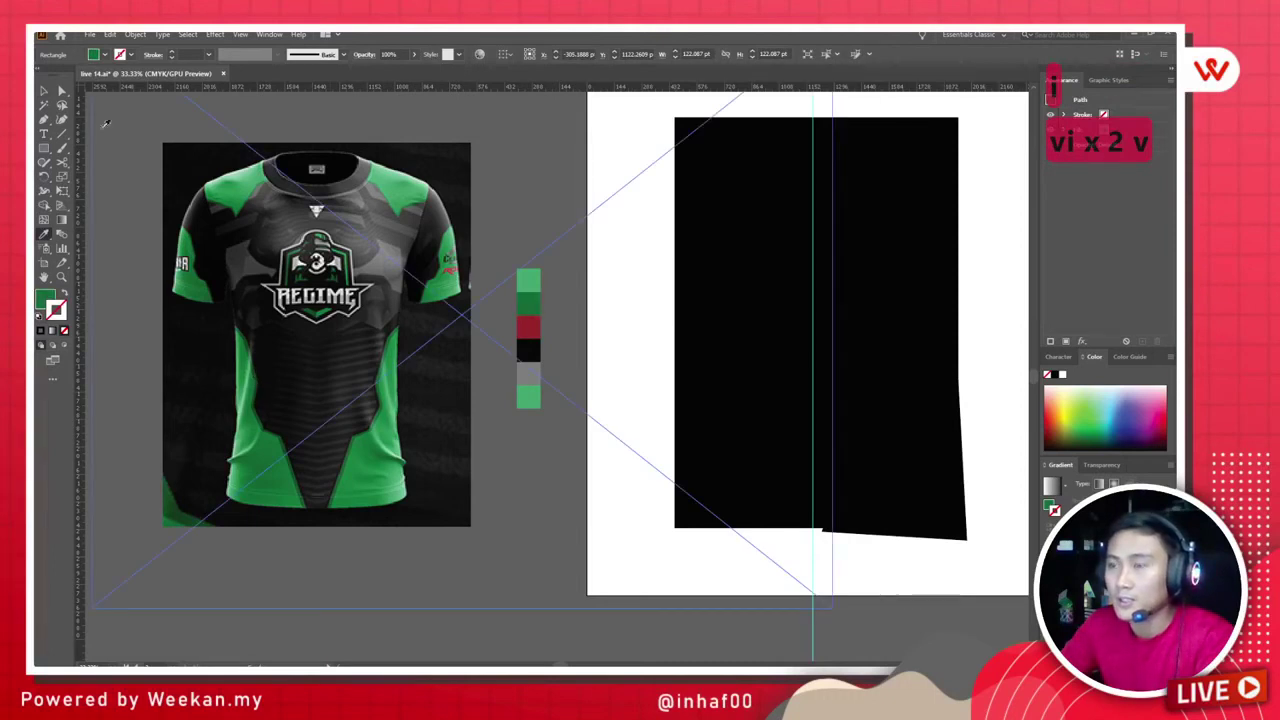
click(105, 123)
Step: Delete the extra light green swatch above the colour column and move the dark green swatch to the bottom of the stack
scroll(537, 275, down, 1)
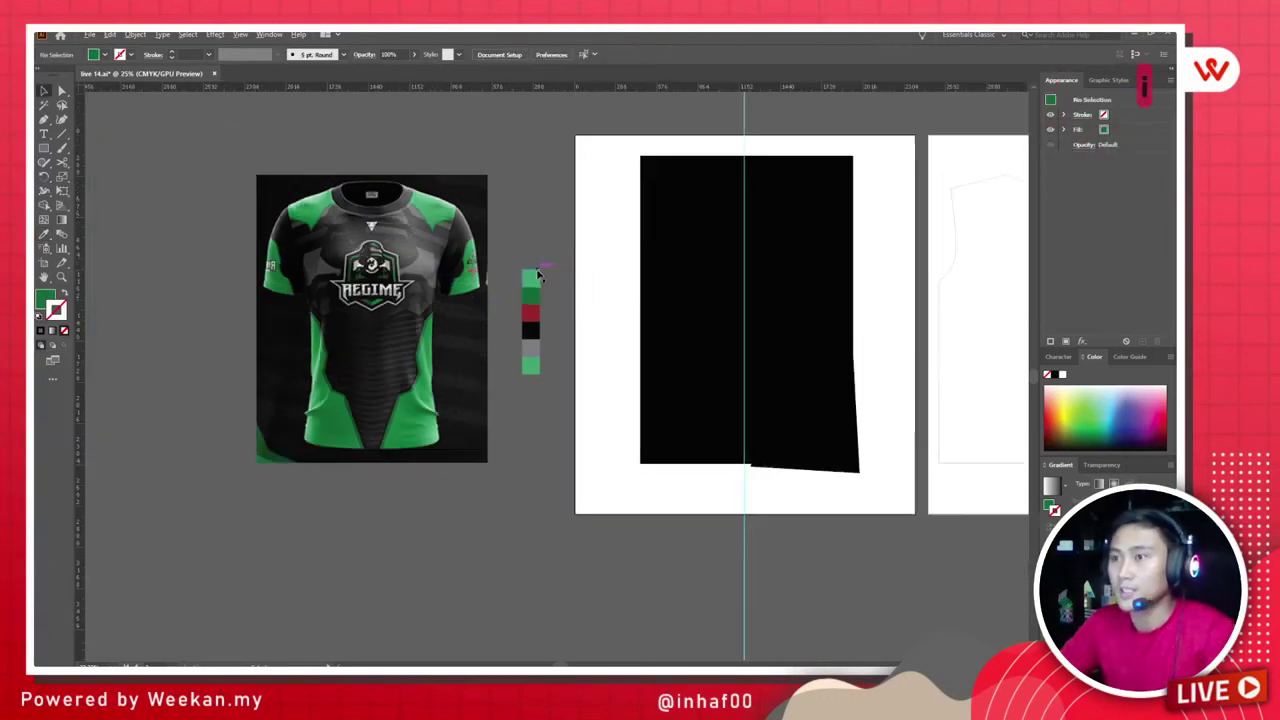
scroll(537, 275, up, 1)
click(543, 315)
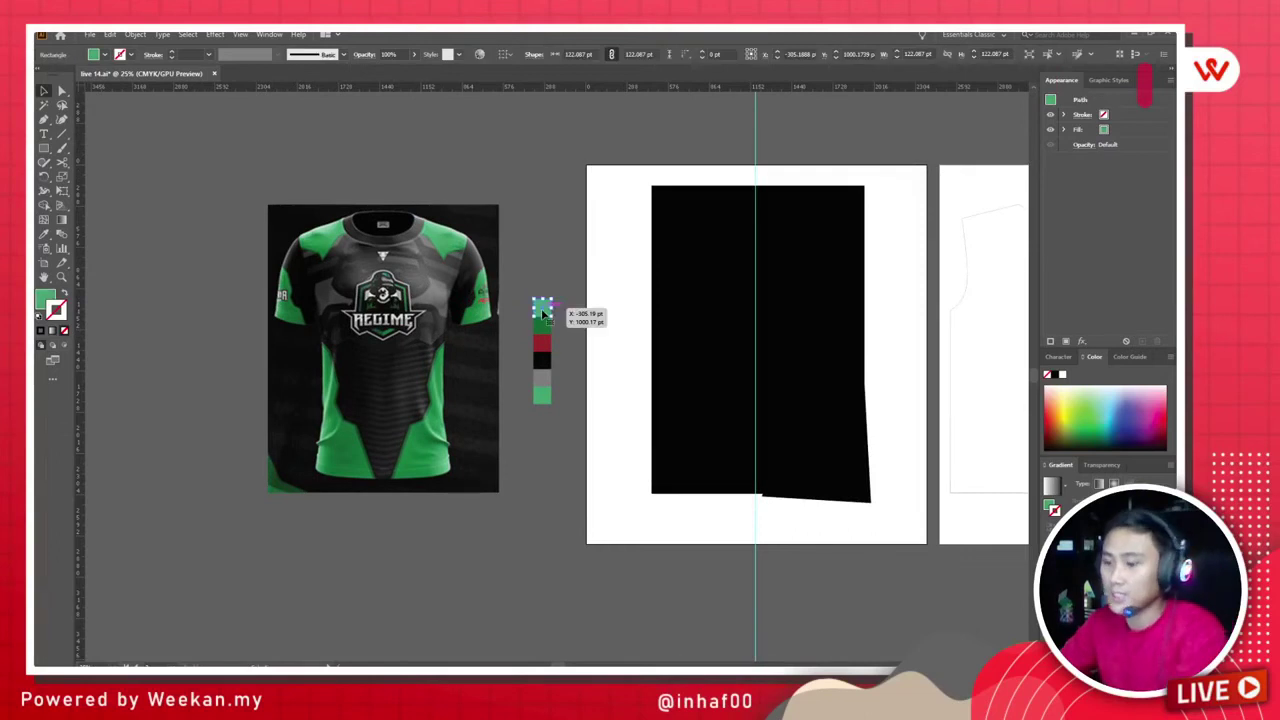
key(Delete)
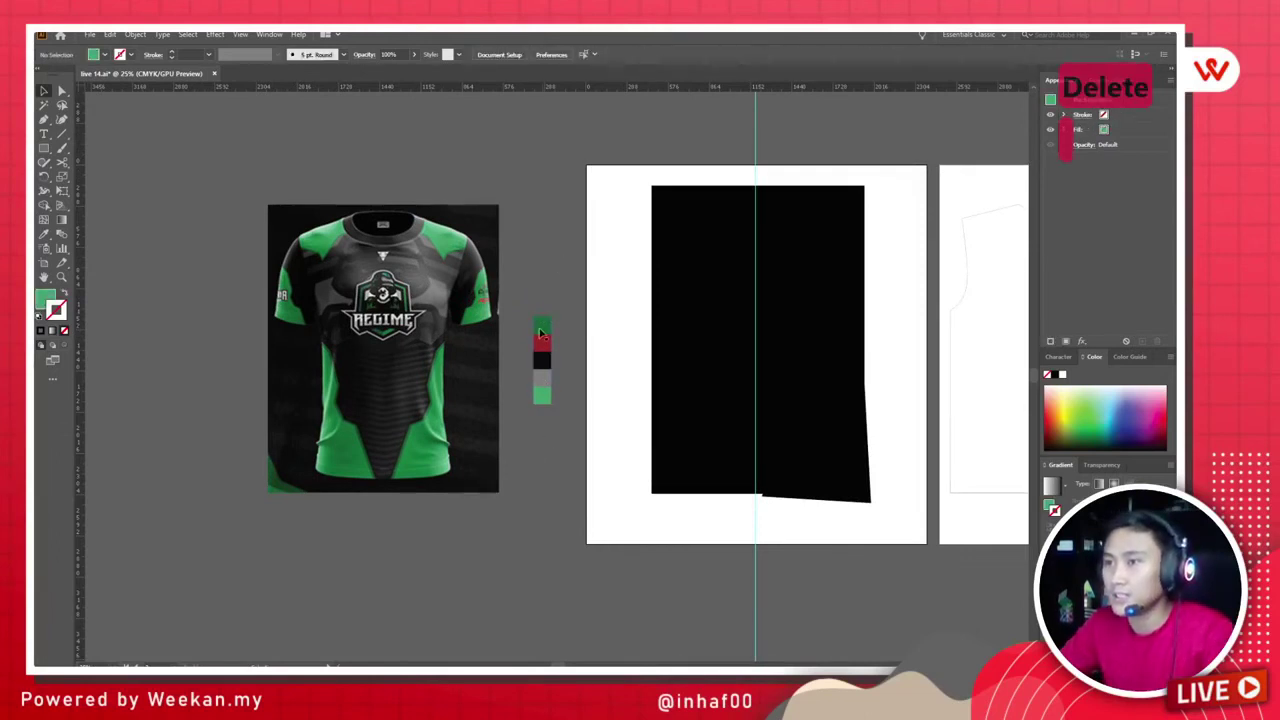
drag(541, 333, 542, 418)
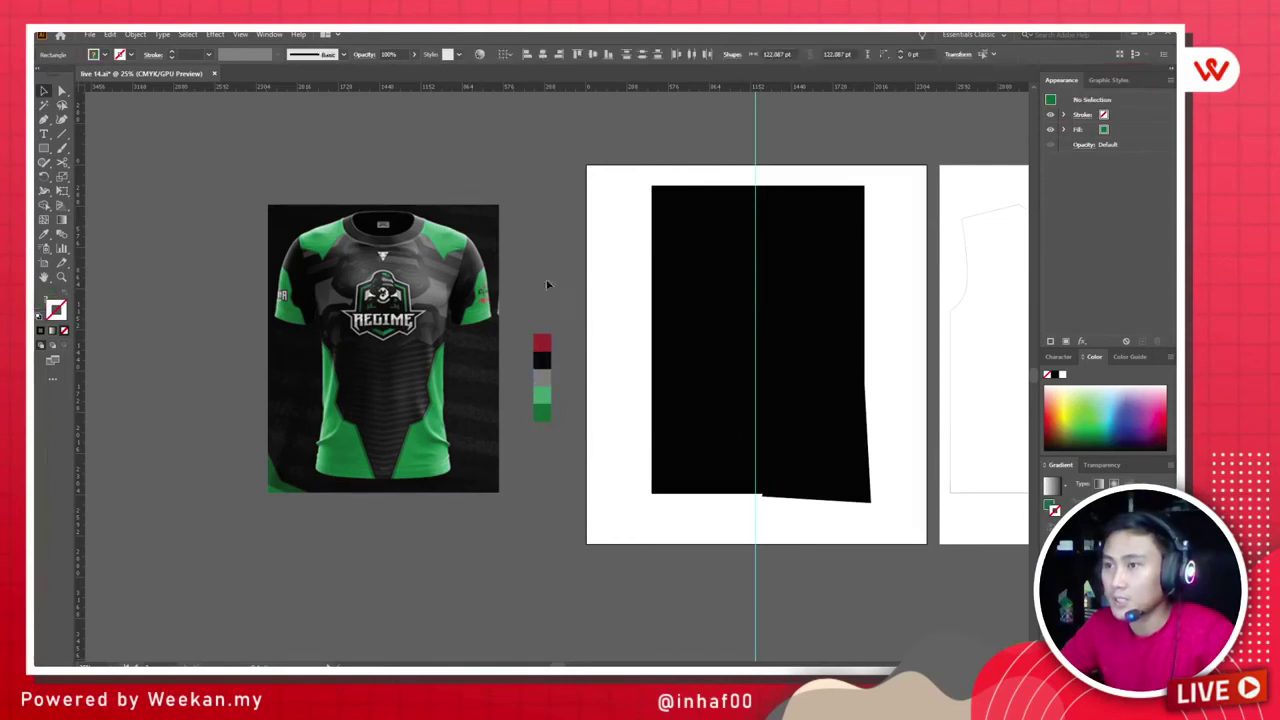
key(ctrl+equal)
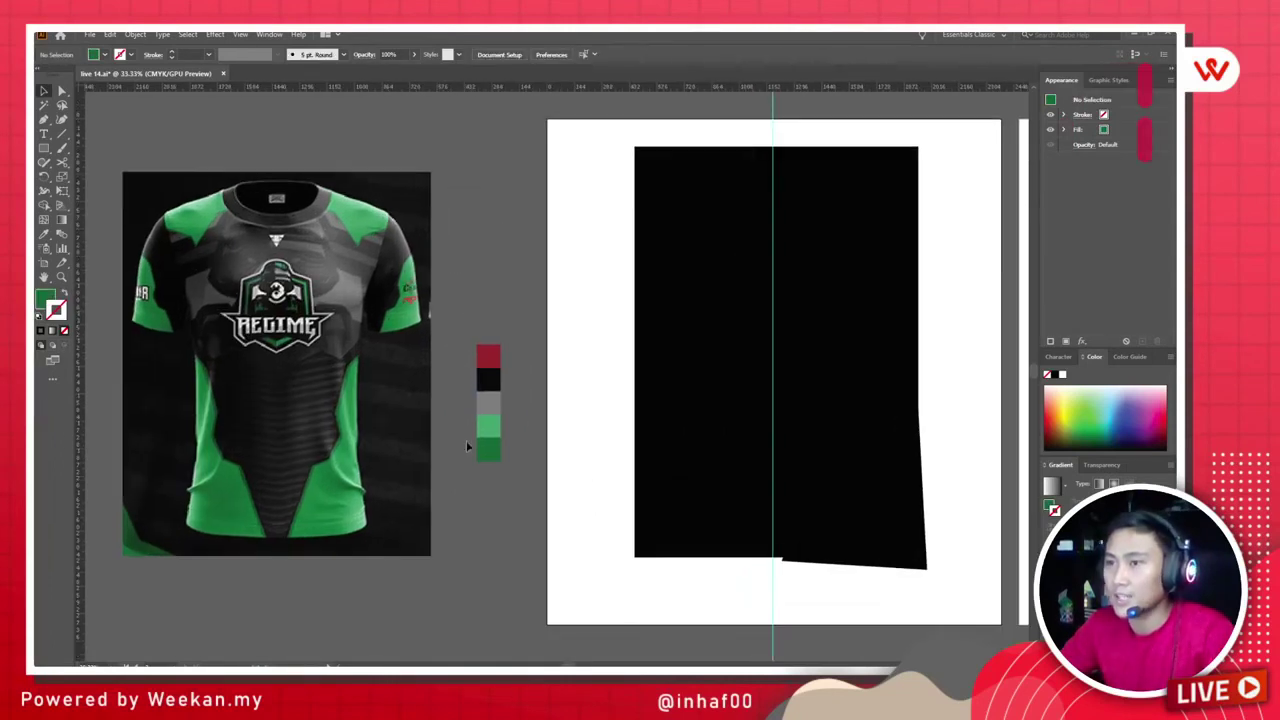
Step: Fill the base rectangle with a dark tone sampled from the jersey's upper body, and adjust that fill to neutral dark grey #161616
scroll(535, 294, right, 1)
click(646, 317)
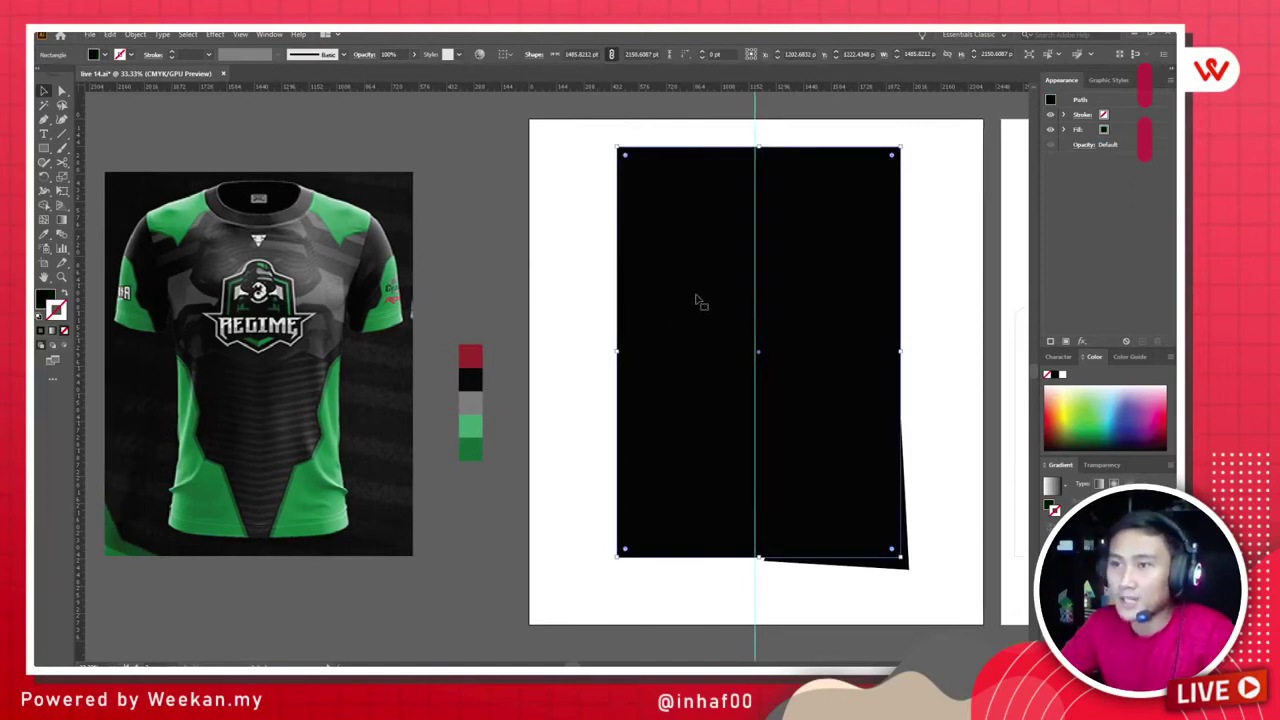
key(i)
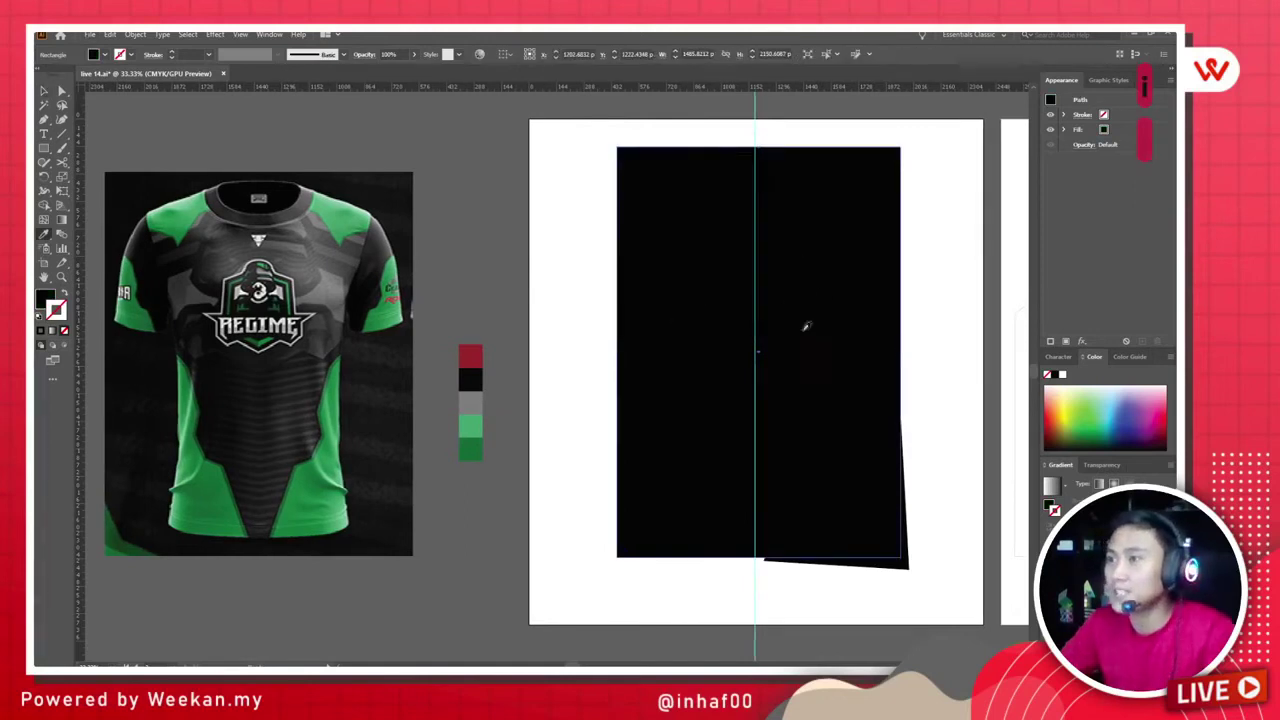
key(shift+p)
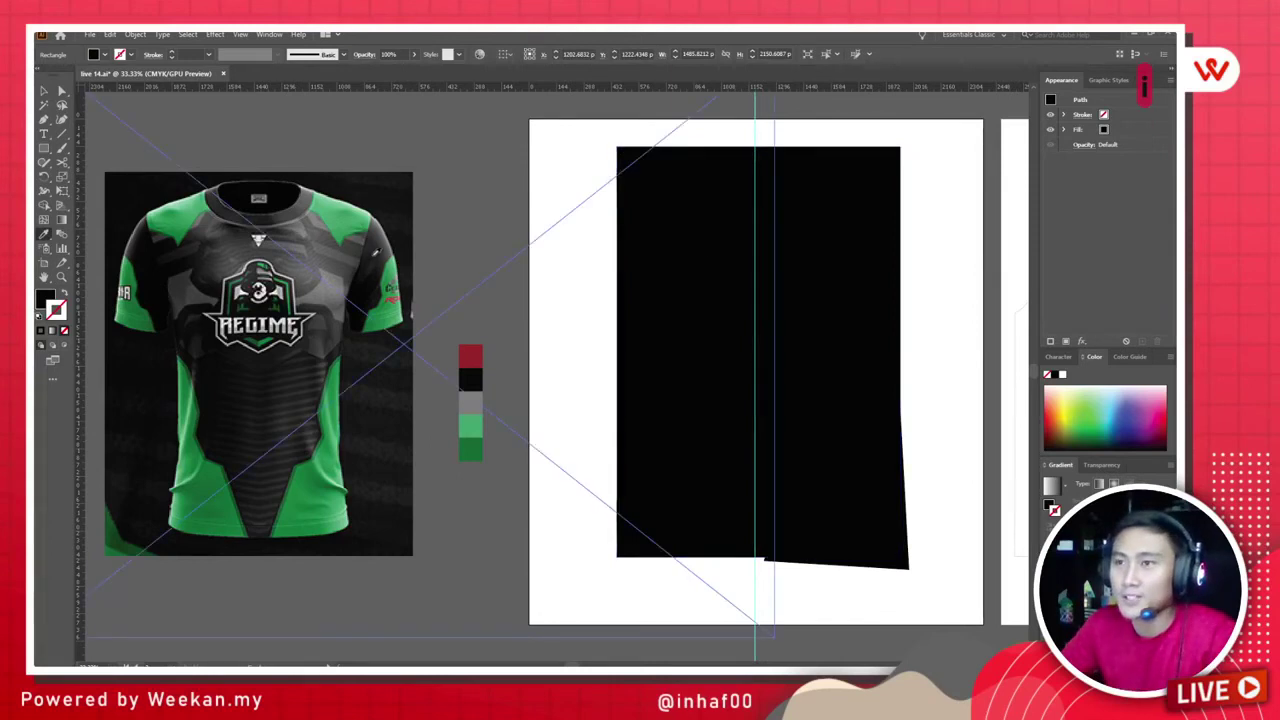
click(353, 246)
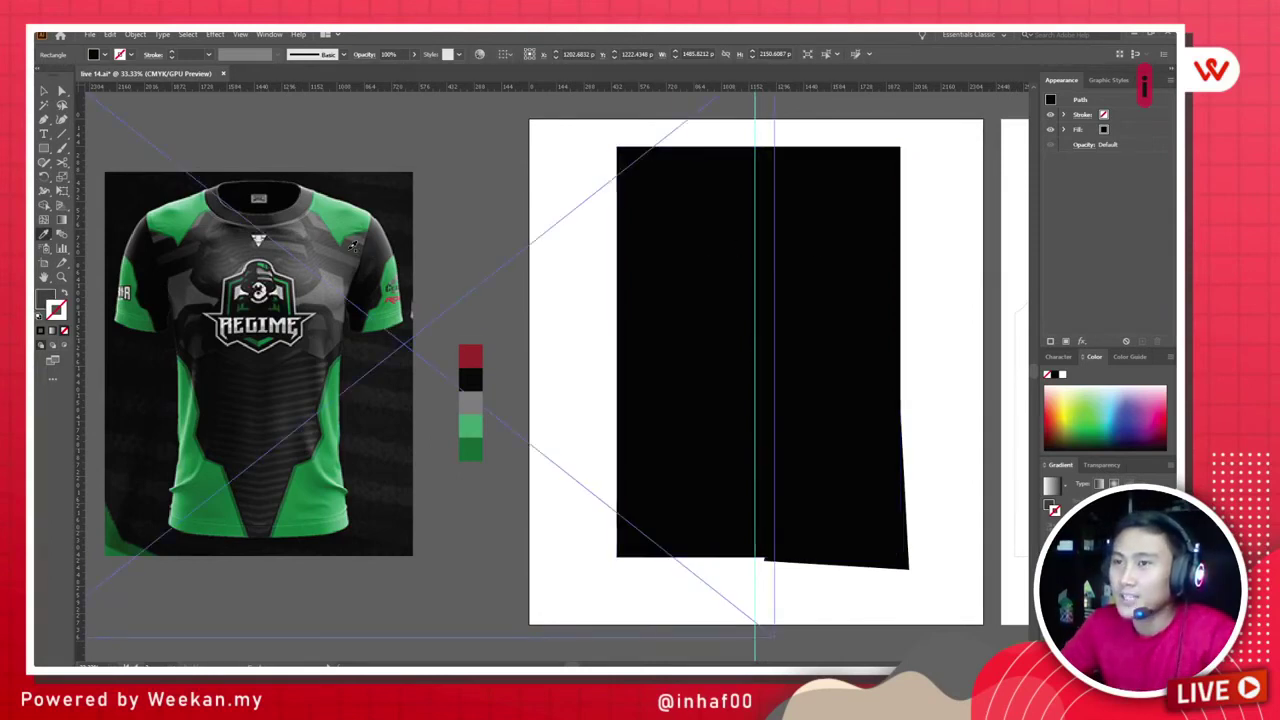
click(307, 243)
click(170, 242)
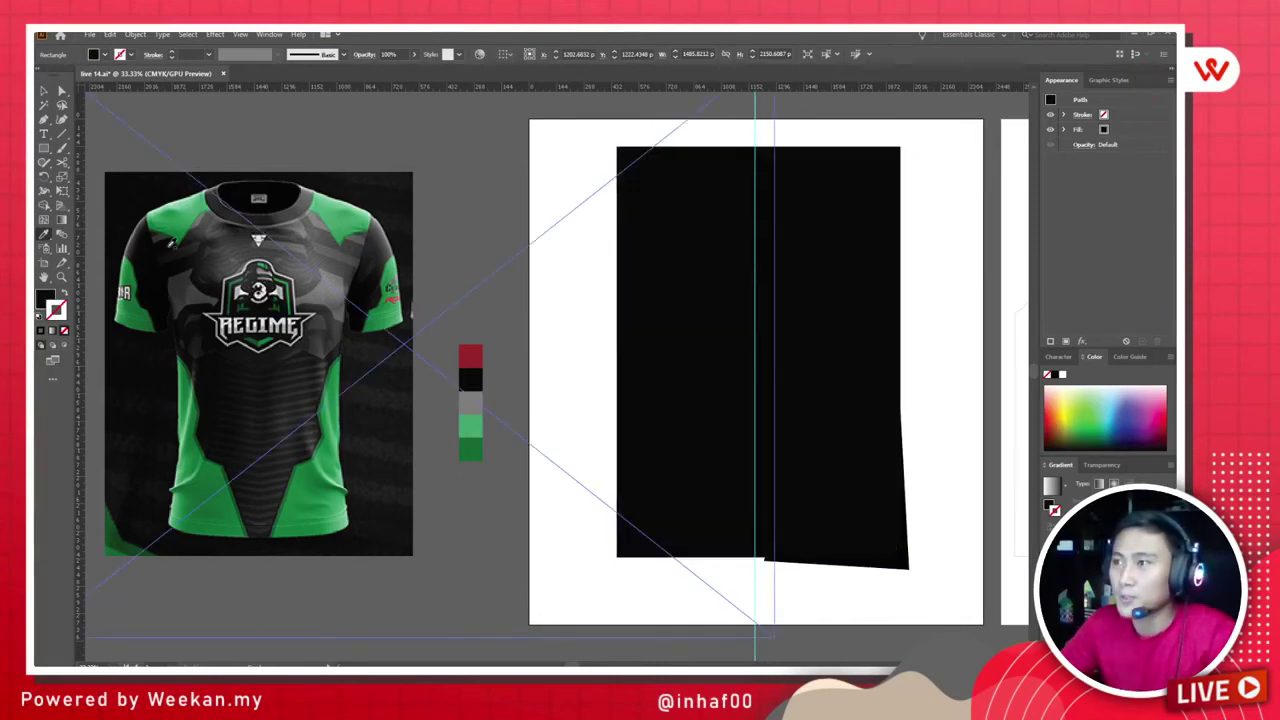
double_click(45, 300)
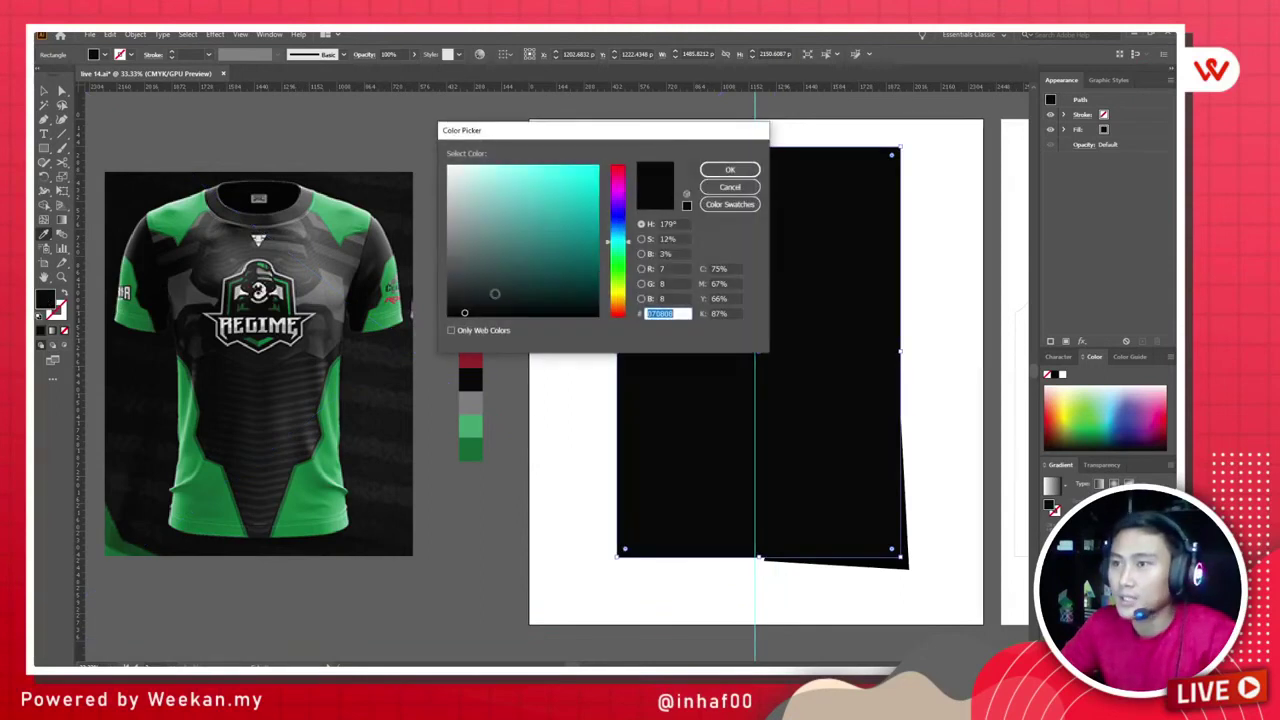
click(447, 303)
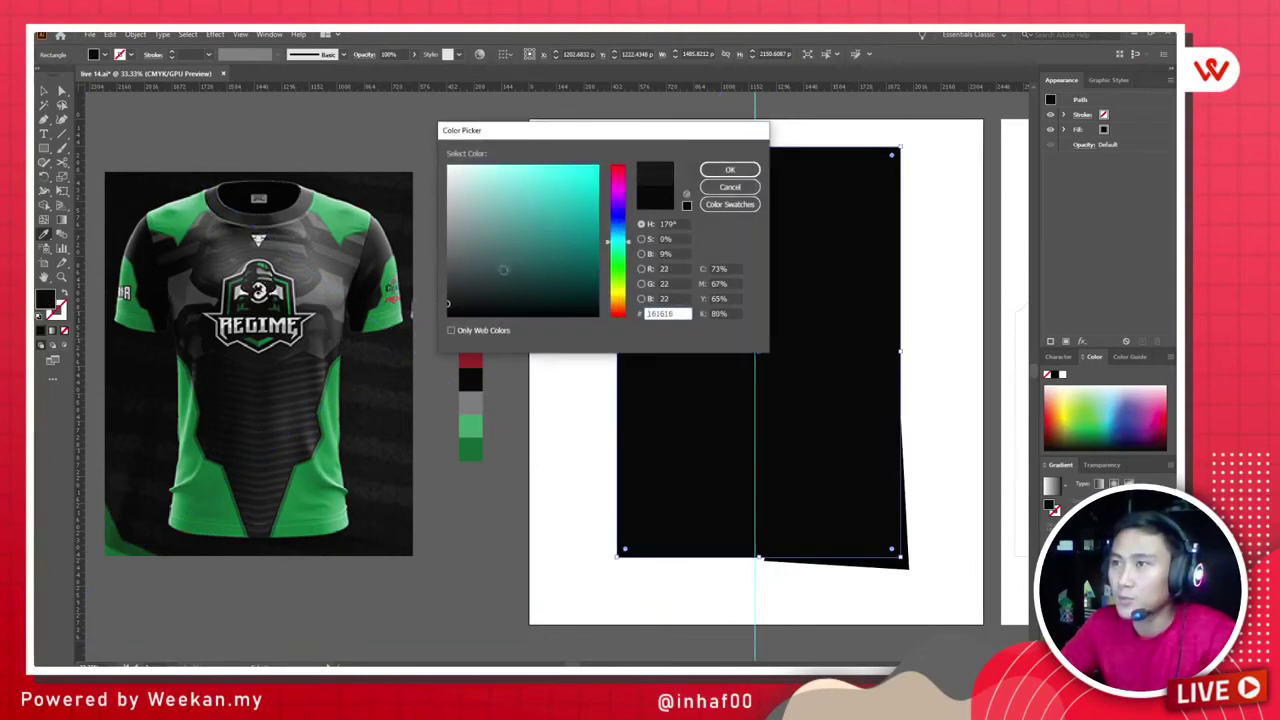
click(744, 175)
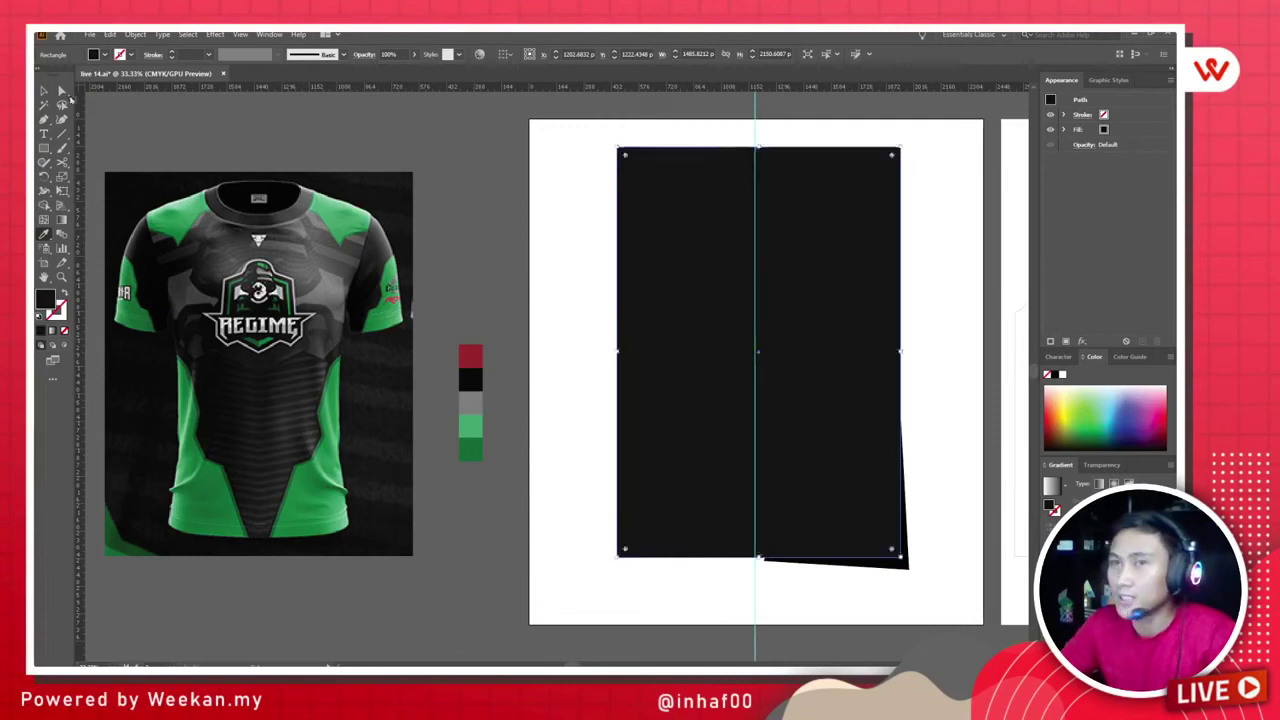
key(ctrl+shift+a)
Step: Send the dark grey base rectangle to the back of the artboard's stacking order
drag(766, 349, 683, 326)
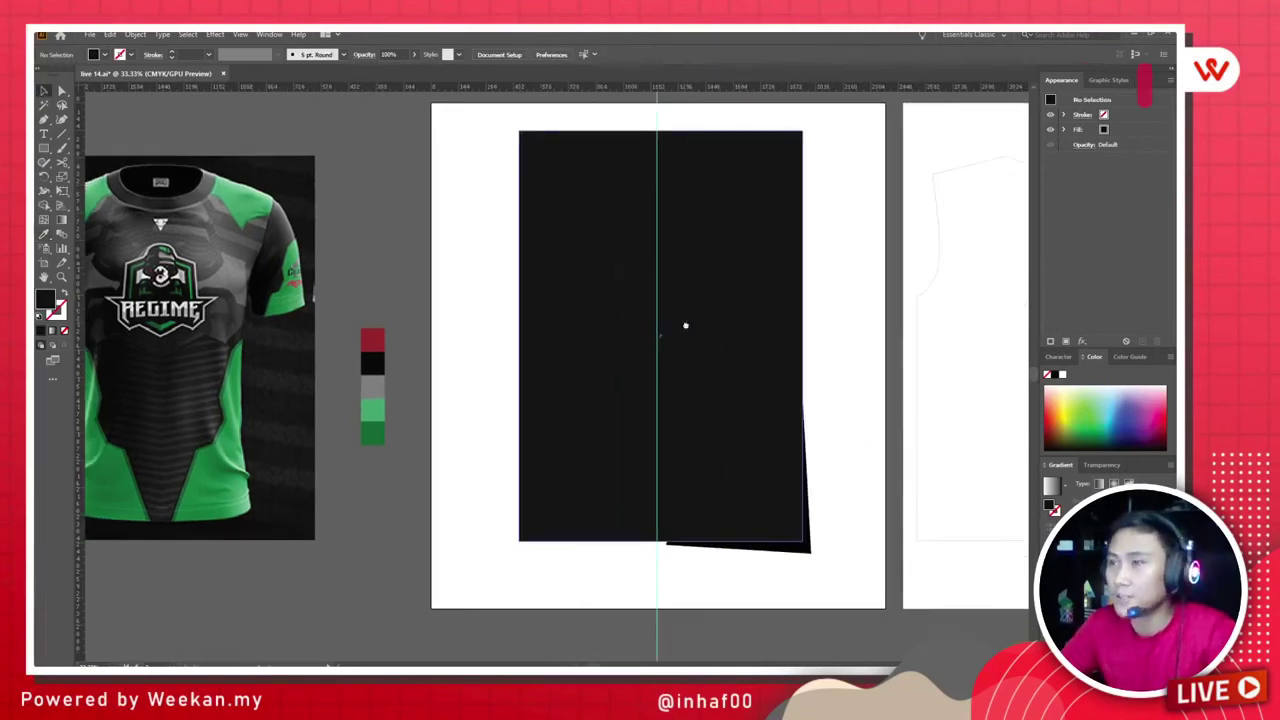
right_click(608, 286)
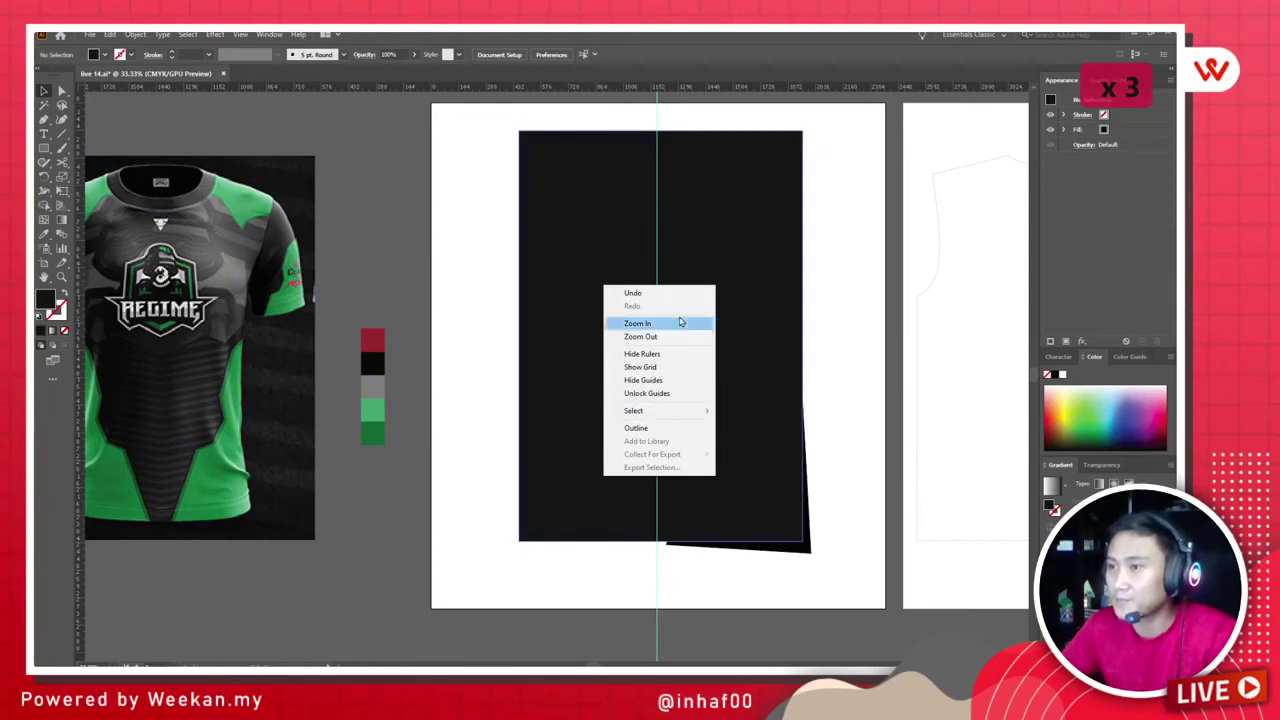
right_click(730, 268)
click(743, 171)
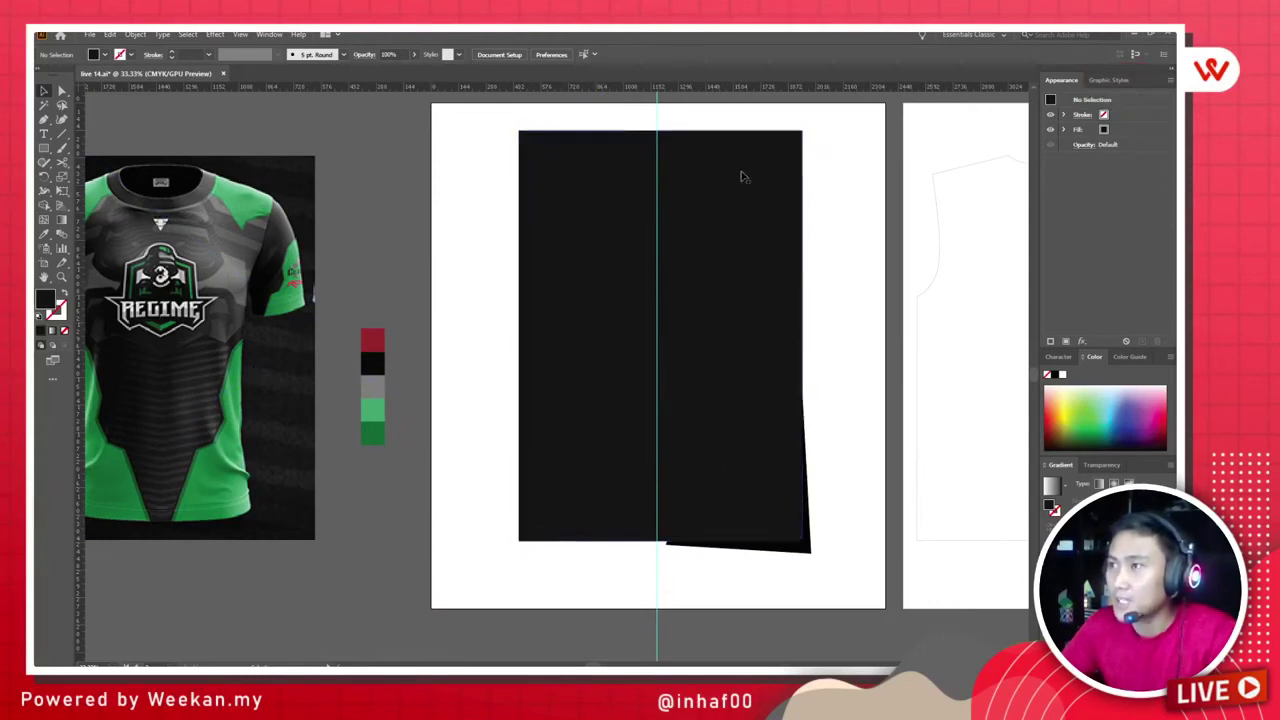
click(743, 175)
right_click(742, 173)
mouse_move(808, 371)
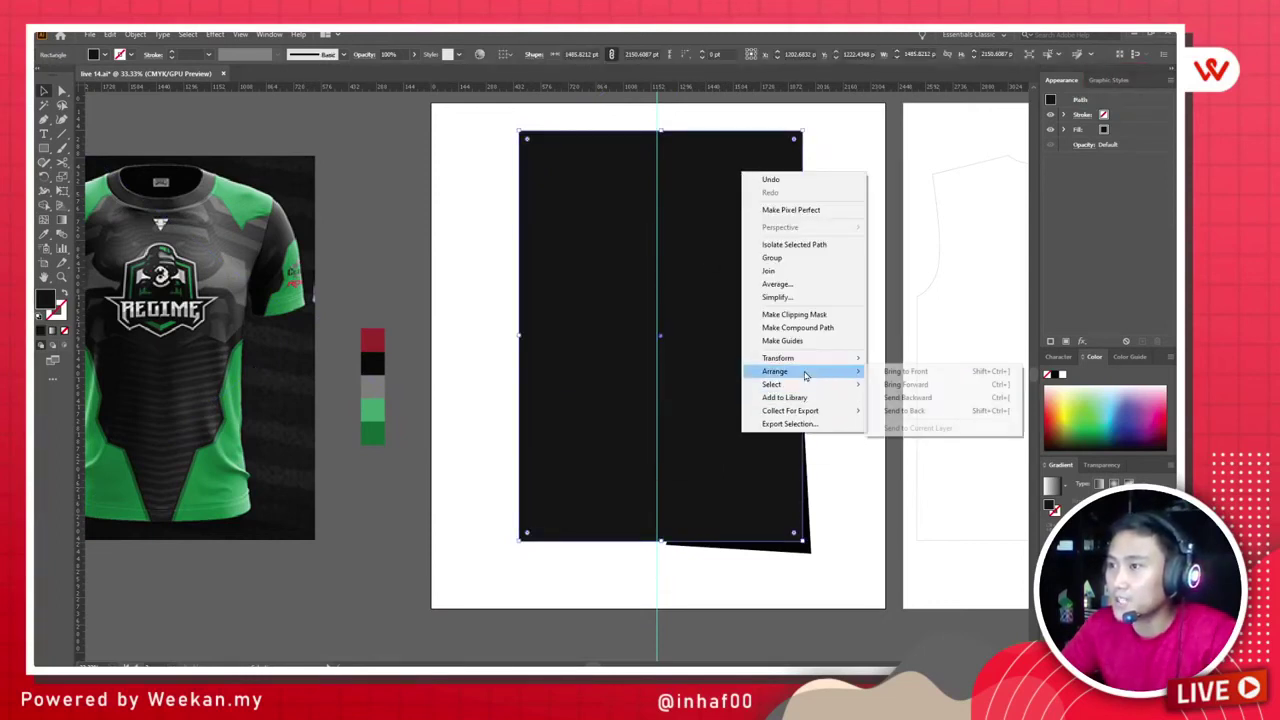
click(910, 411)
click(845, 190)
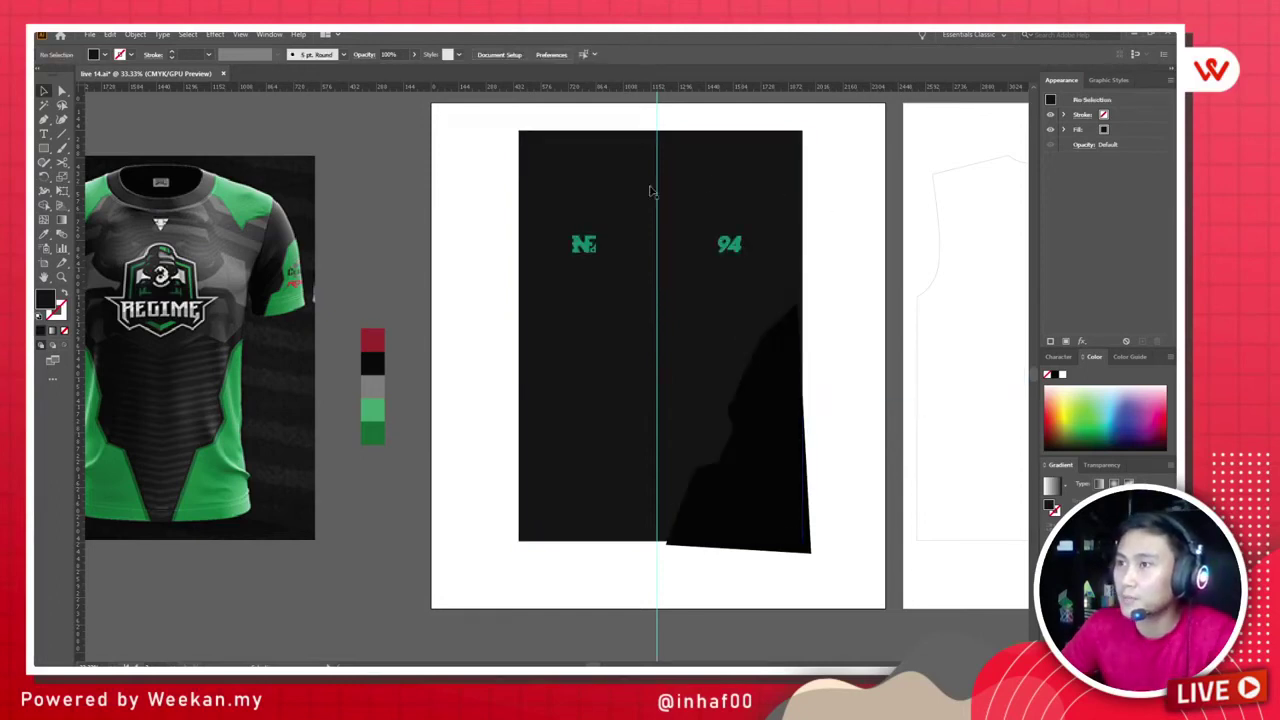
Step: Show all hidden objects, unlock all artwork, and set the front jersey pattern outline's stroke weight to 2 pt
scroll(762, 171, up, 4)
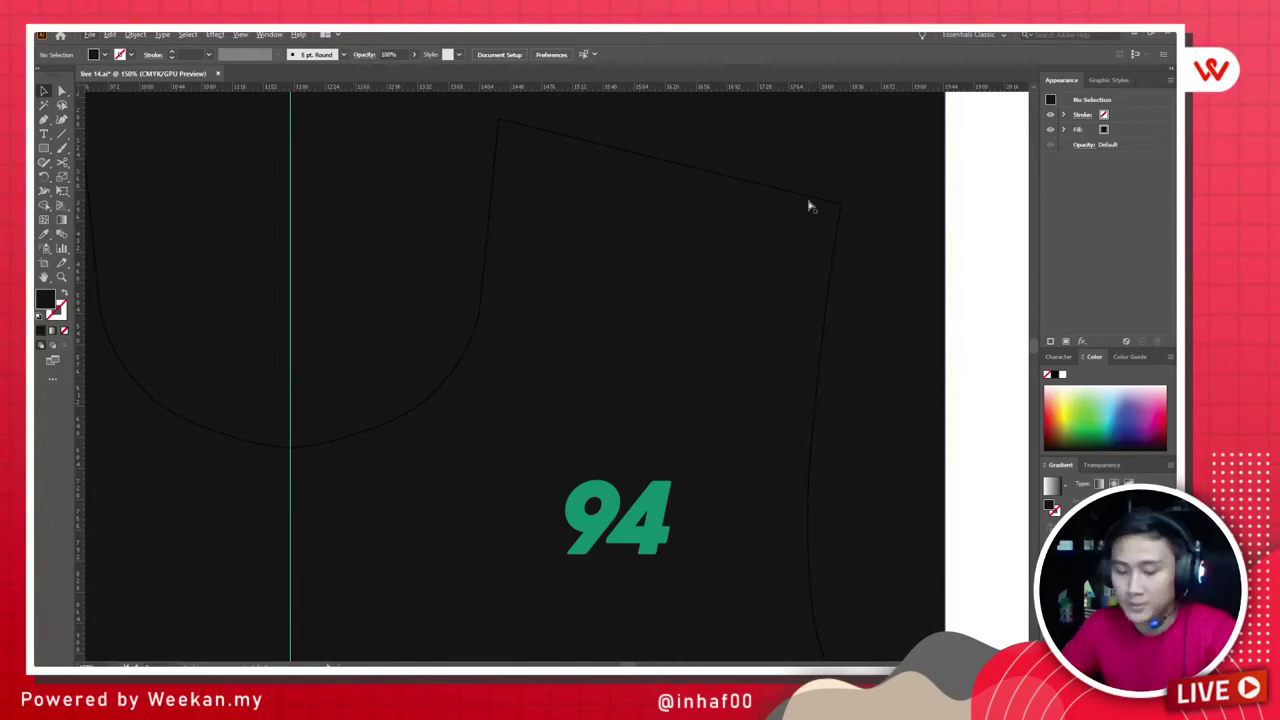
key(ctrl+alt+3)
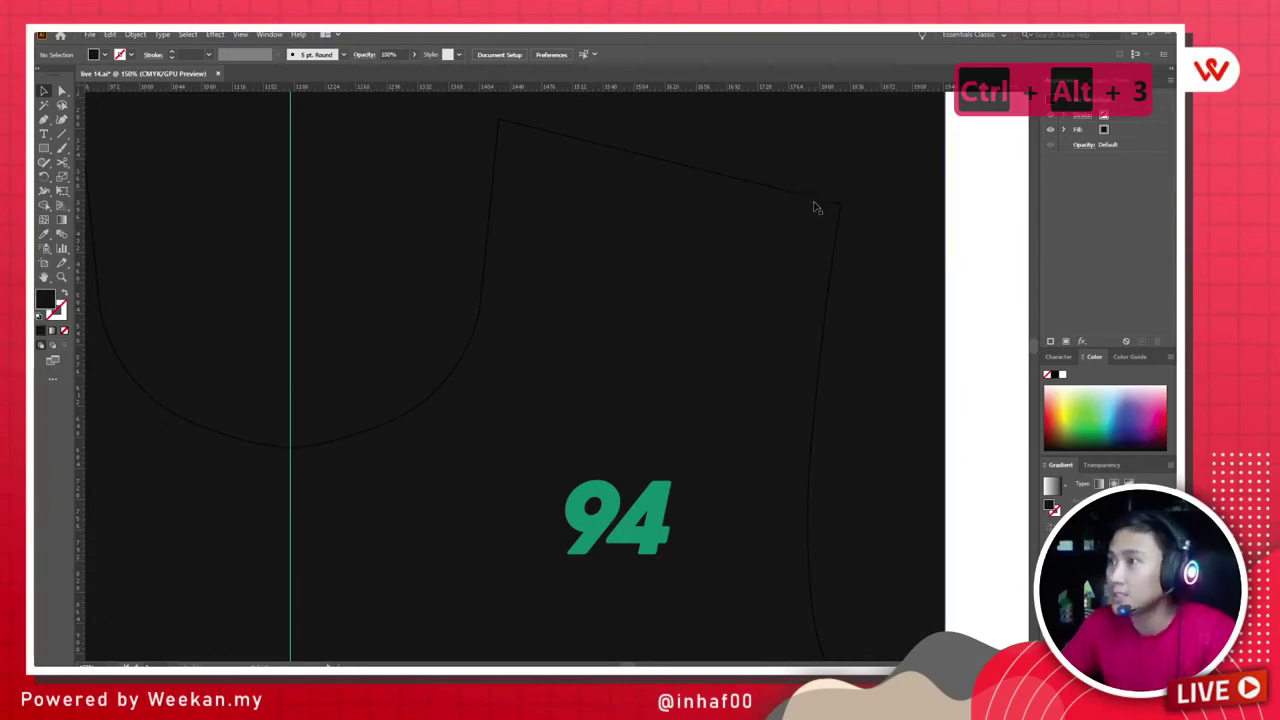
click(818, 204)
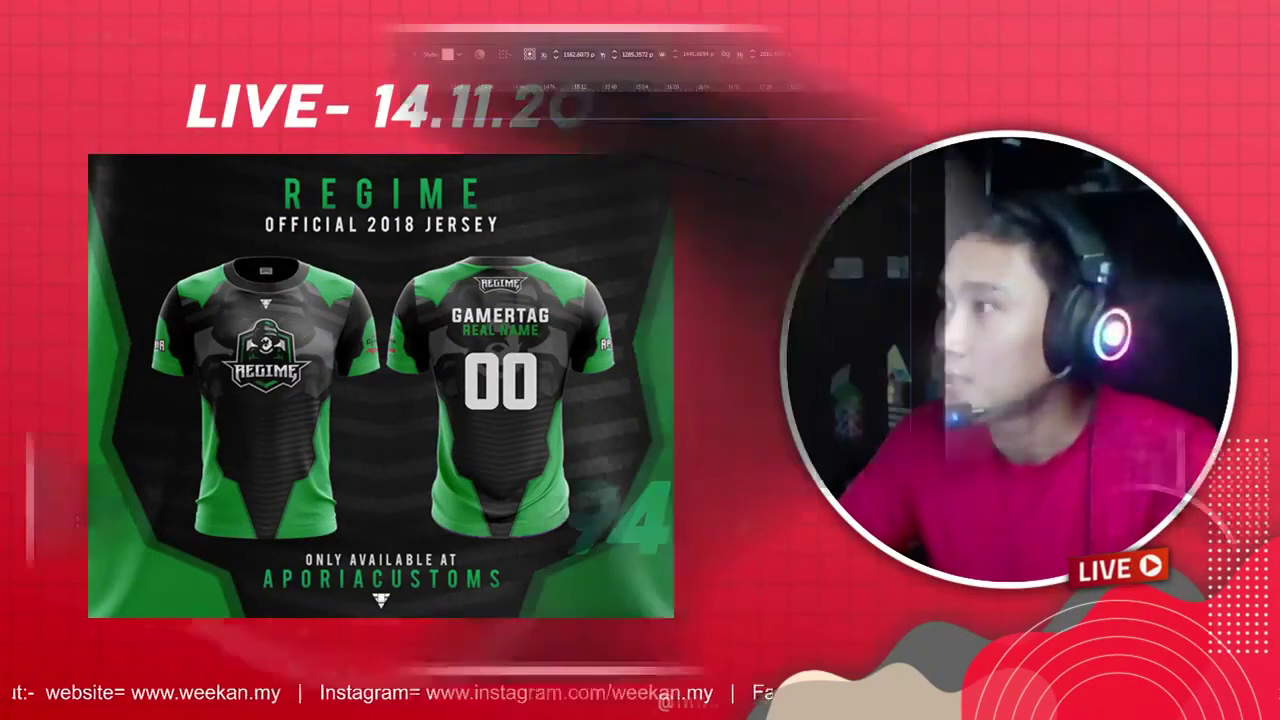
key(ctrl+alt+2)
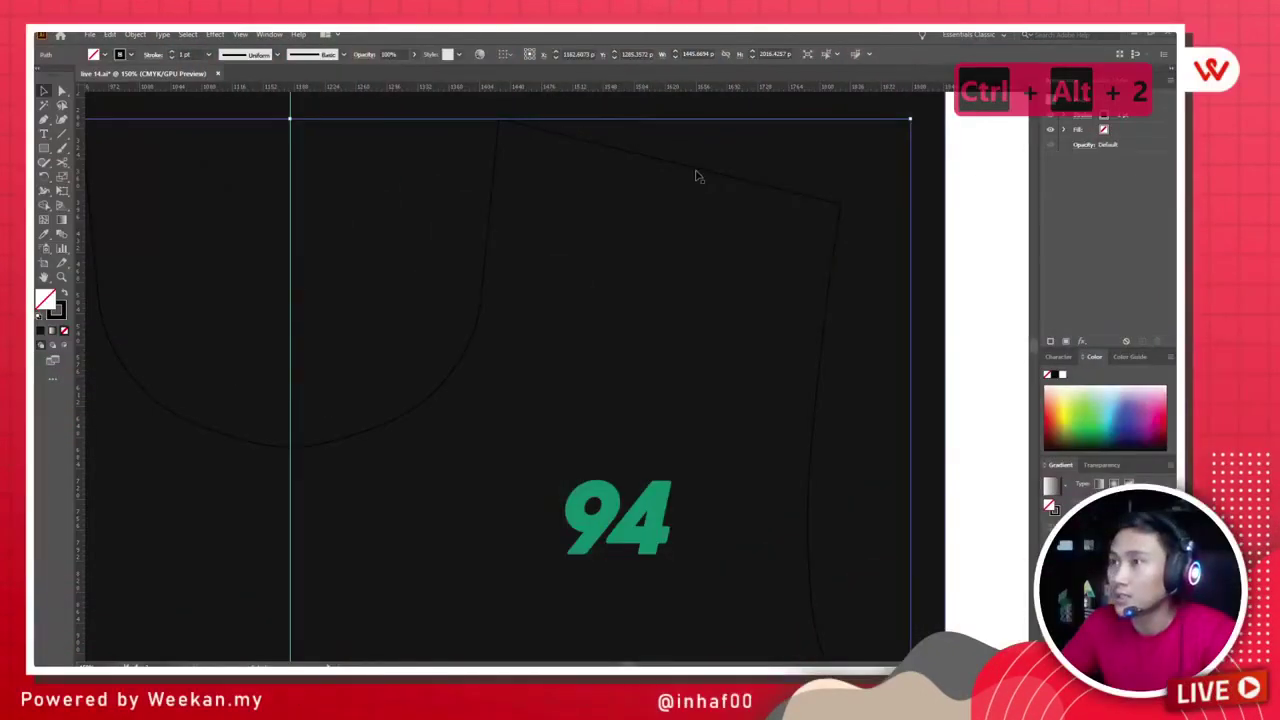
scroll(698, 177, down, 5)
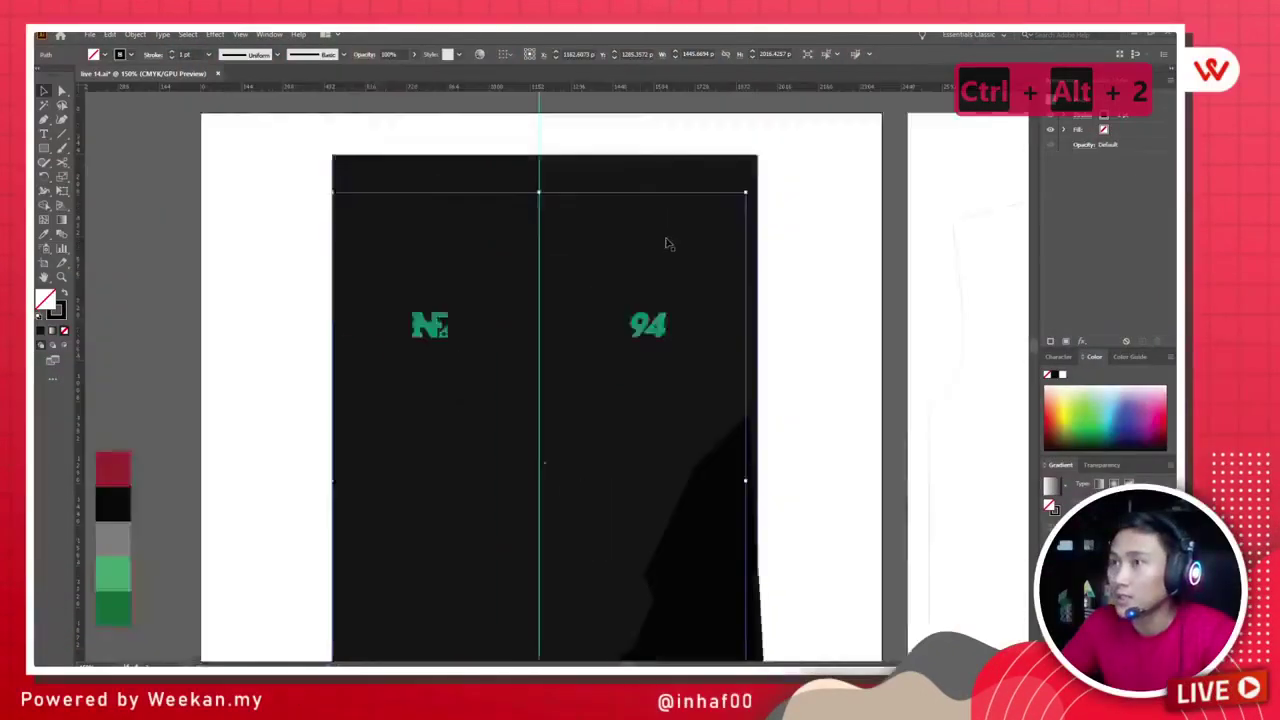
scroll(655, 321, up, 3)
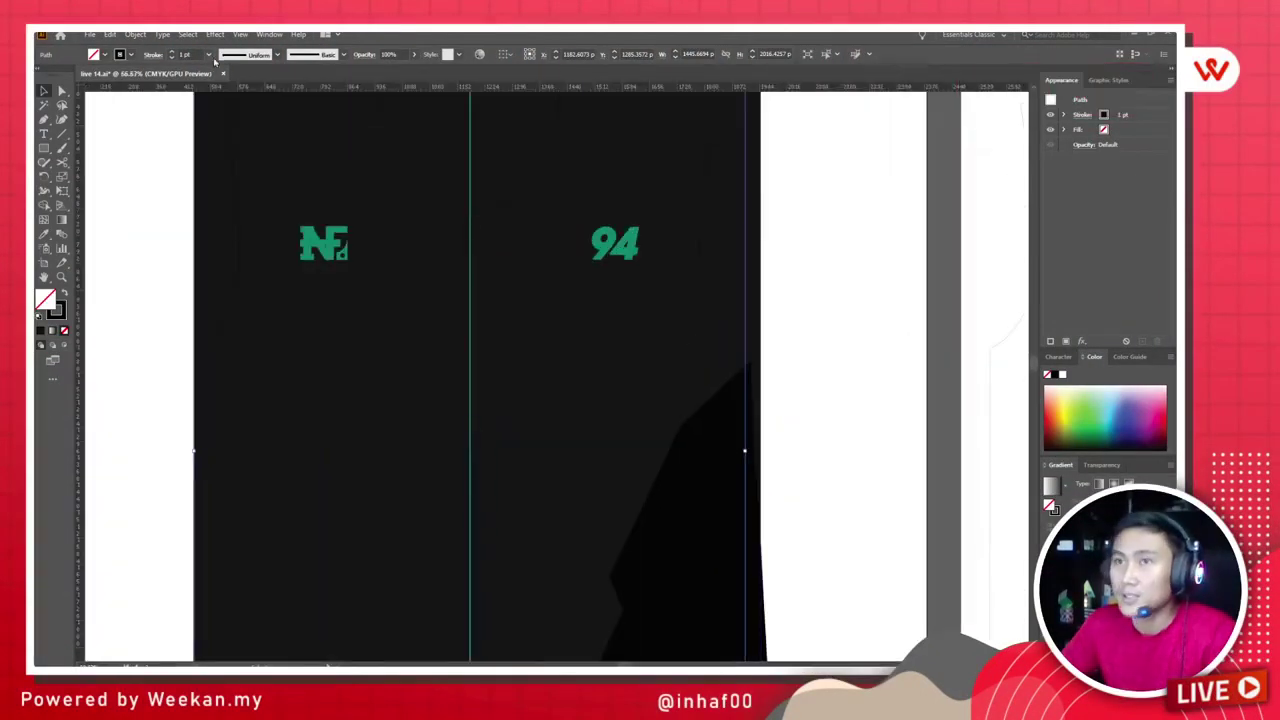
scroll(310, 299, down, 2)
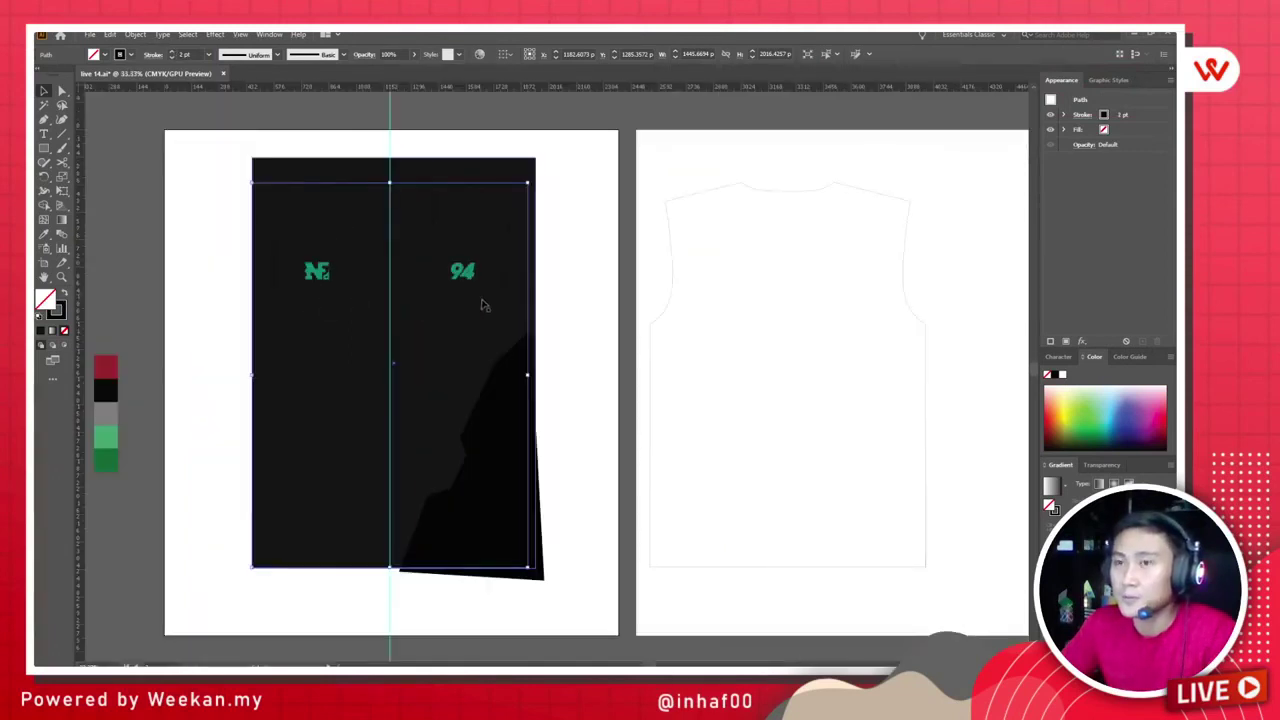
Step: Bring the front jersey pattern outline to the front of the stacking order and deselect it
right_click(513, 250)
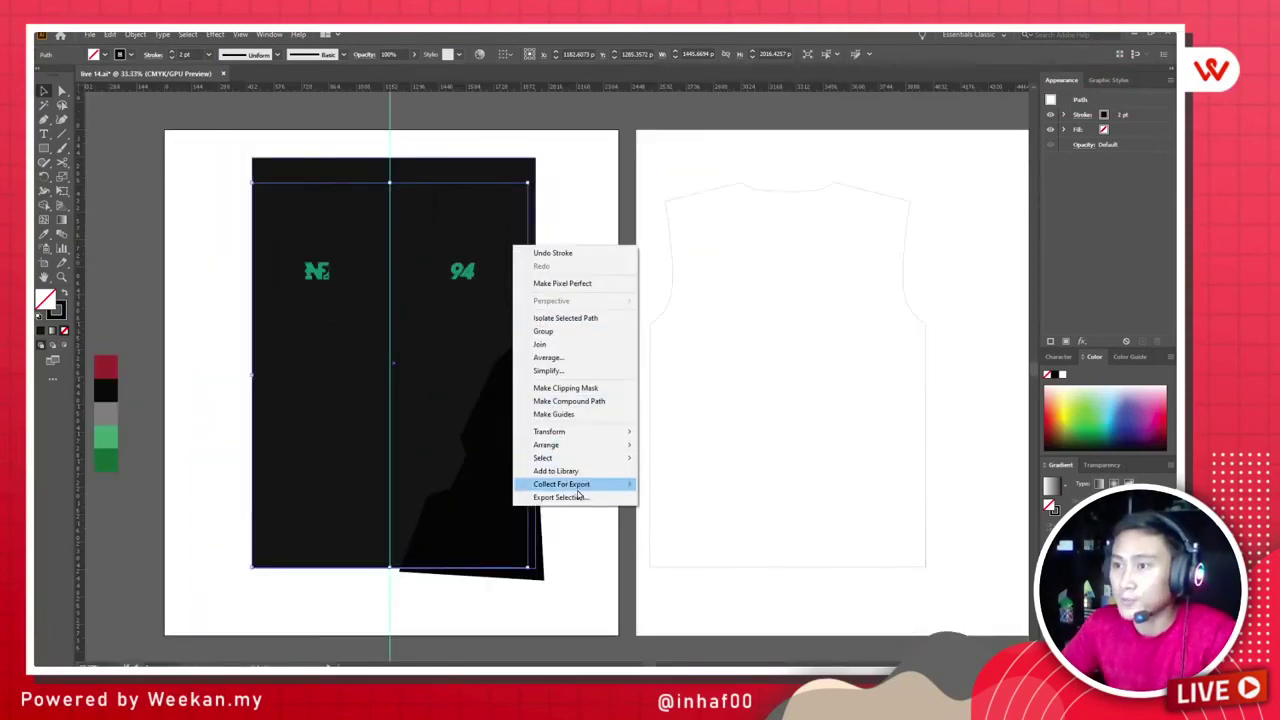
mouse_move(576, 455)
click(665, 443)
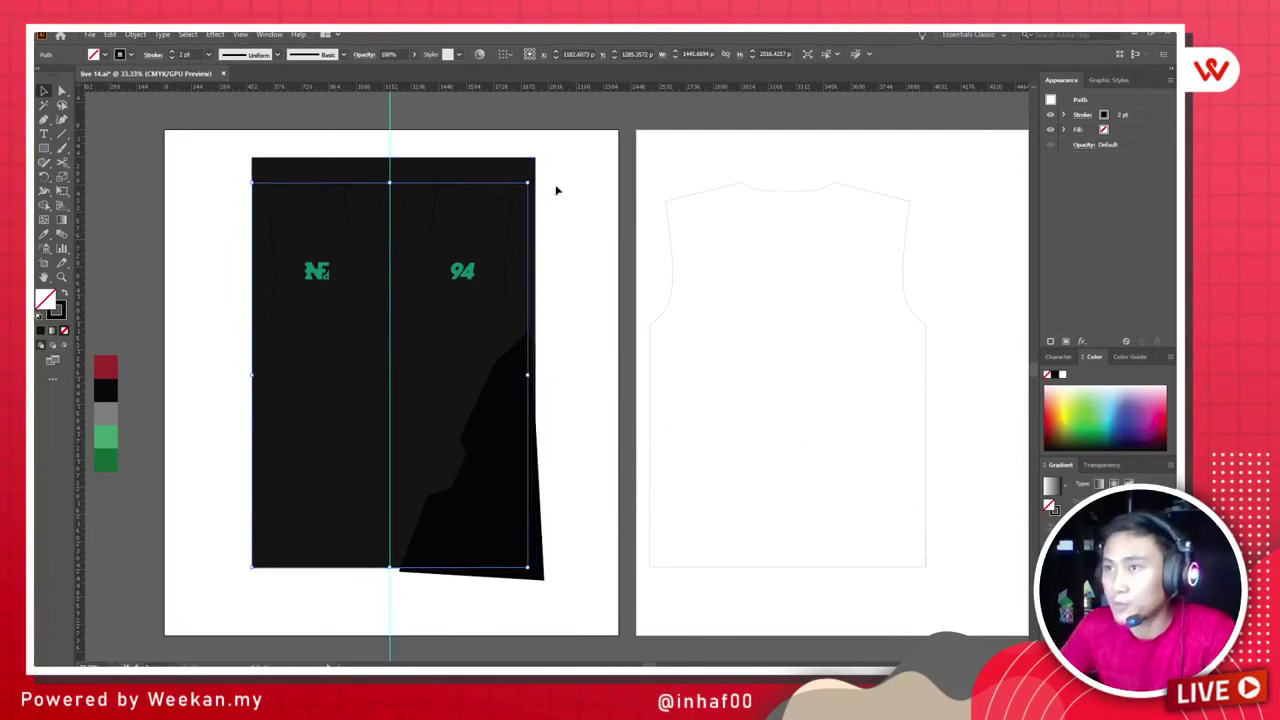
click(540, 224)
Step: Stretch the base rectangle's left edge outward to a width of about 1520 pt, centring it on the vertical guide
scroll(563, 258, up, 3)
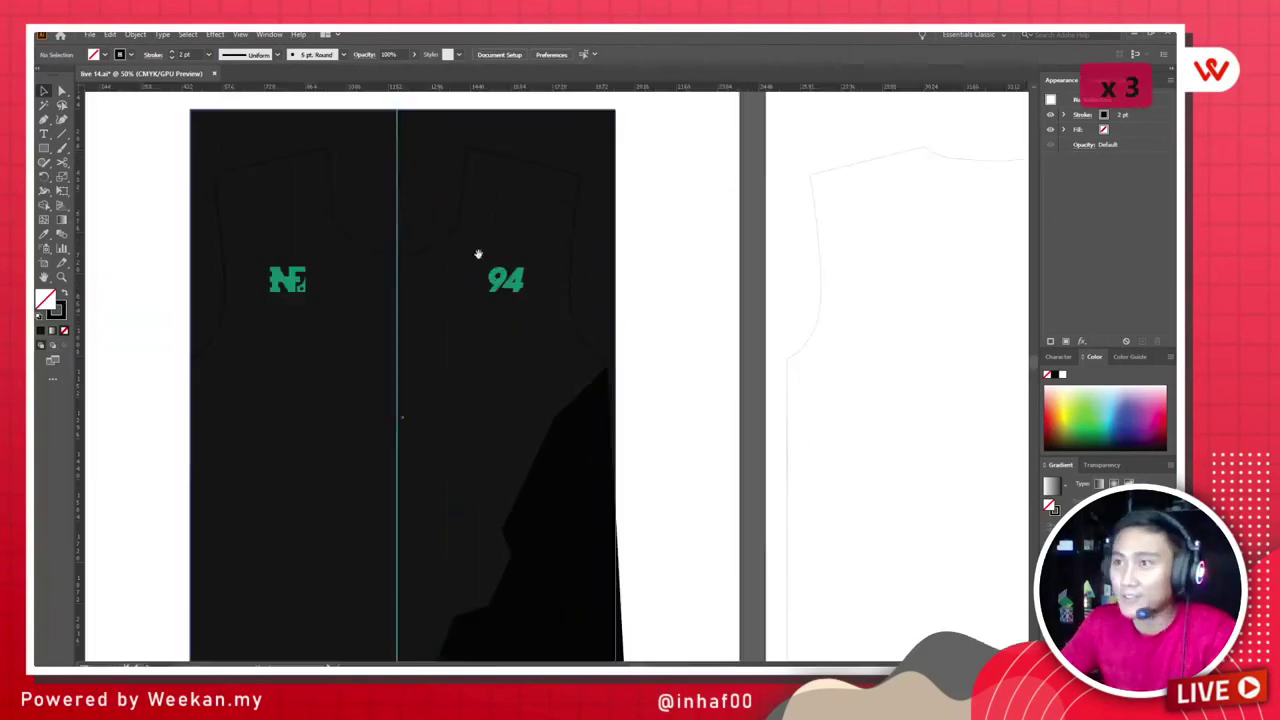
click(320, 130)
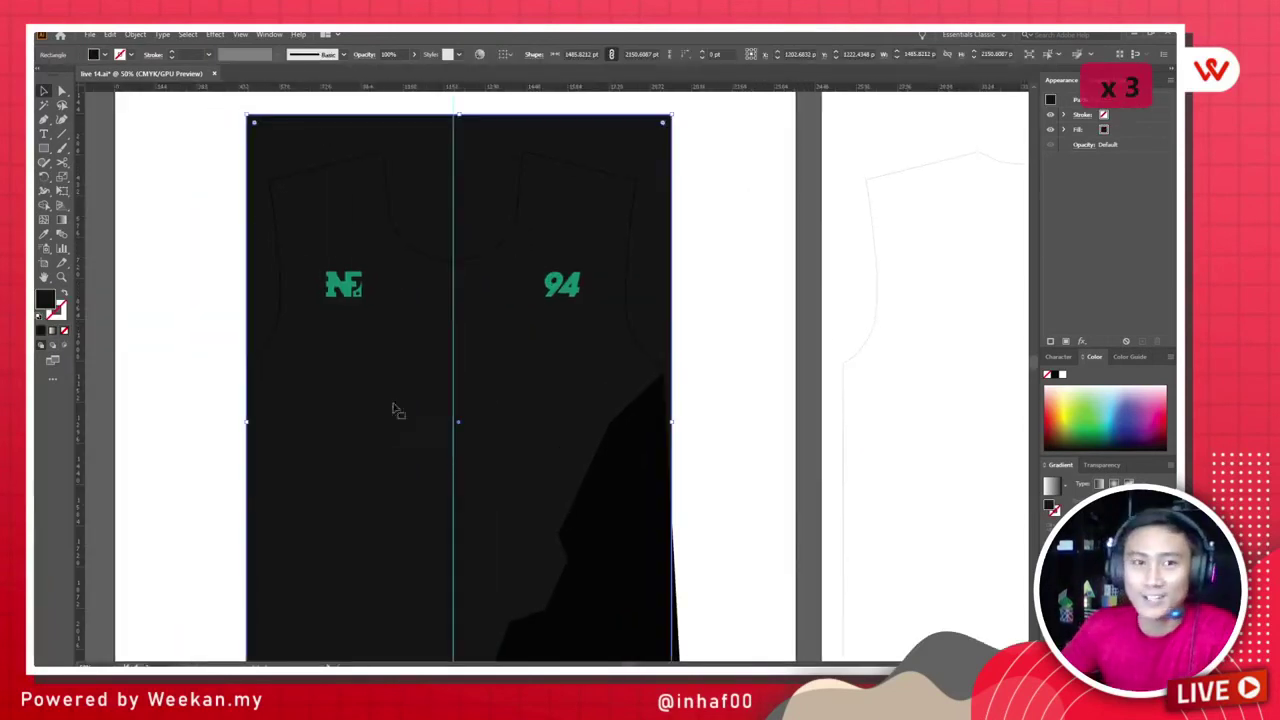
scroll(395, 410, down, 2)
scroll(395, 410, left, 2)
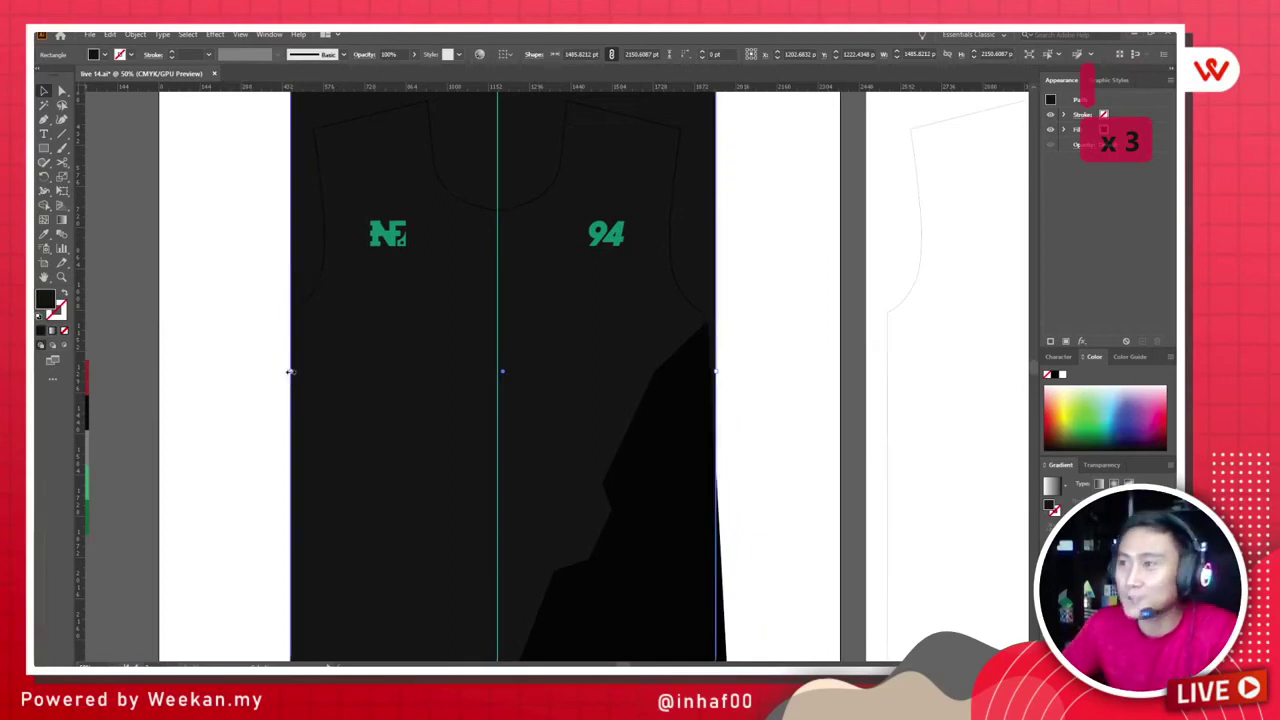
drag(289, 372, 281, 371)
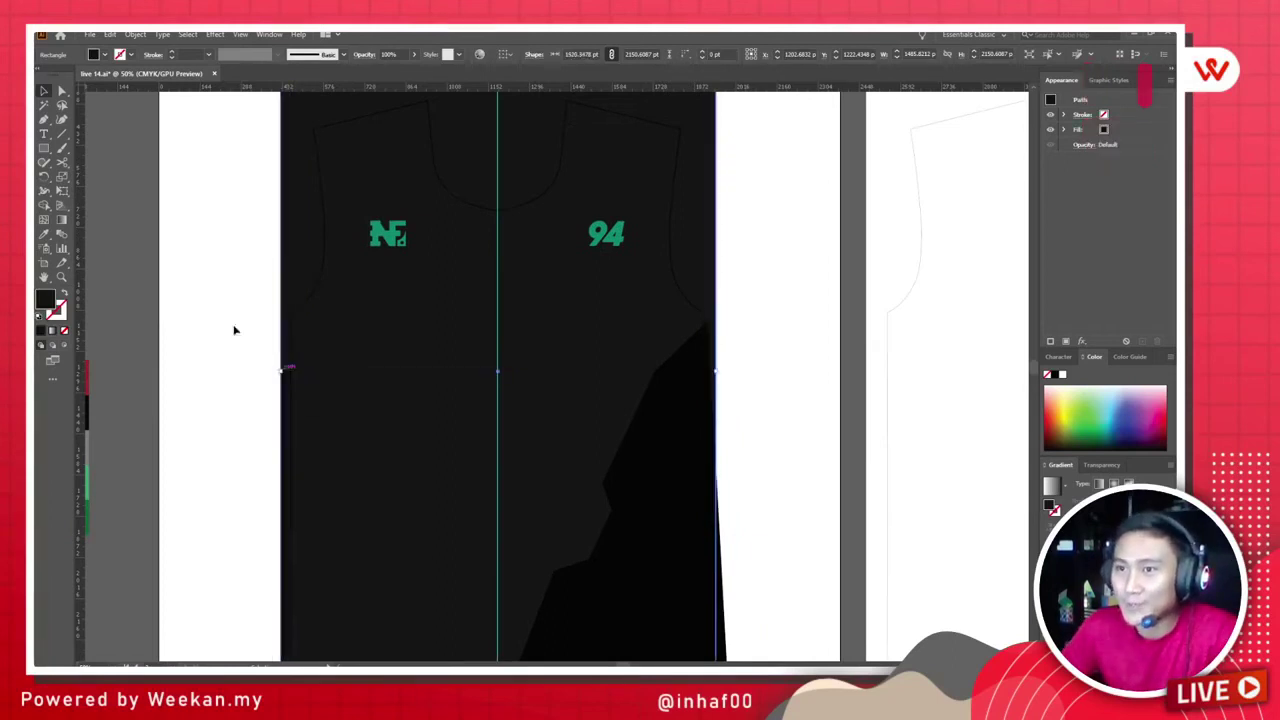
click(235, 330)
key(ctrl+minus)
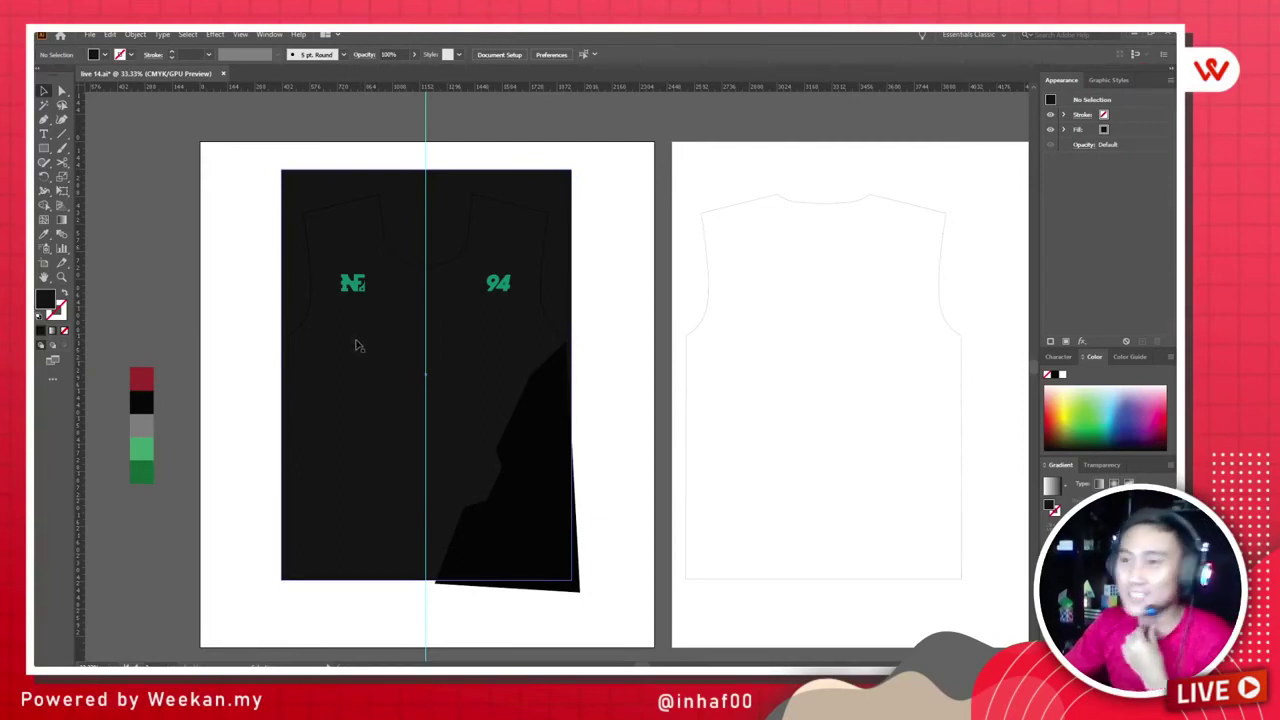
drag(370, 386, 433, 406)
scroll(420, 380, up, 1)
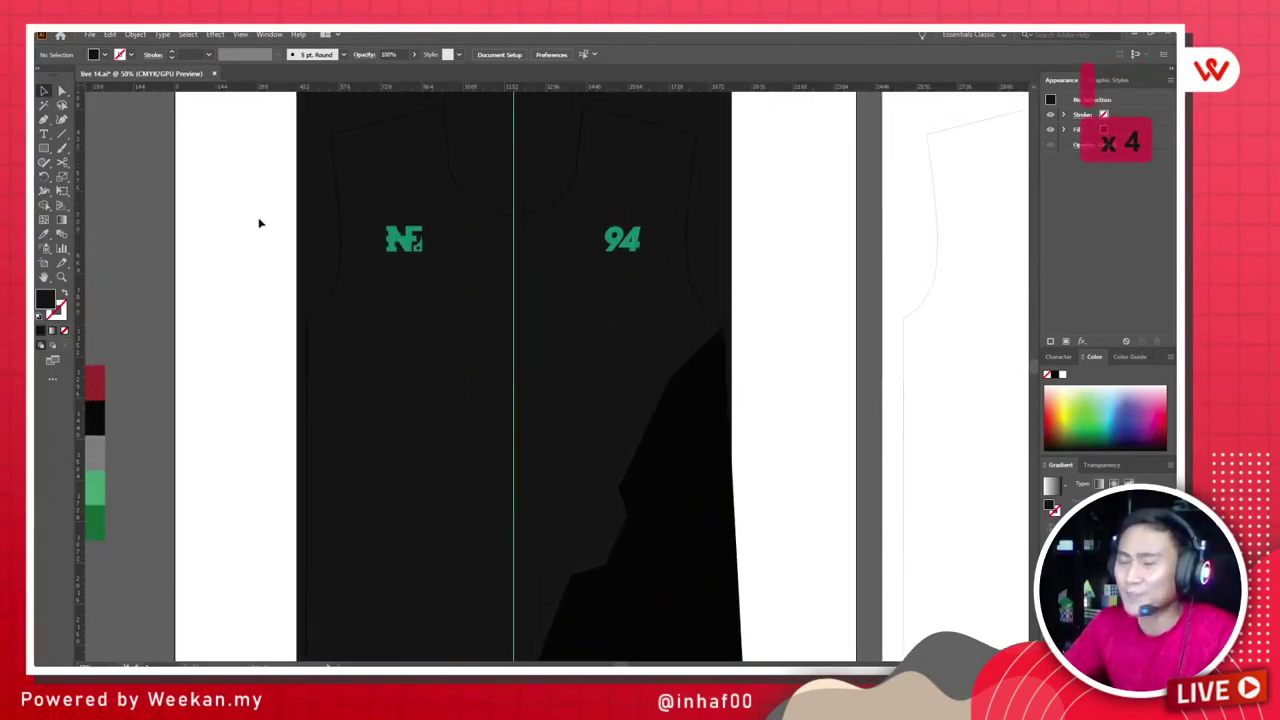
scroll(262, 226, down, 1)
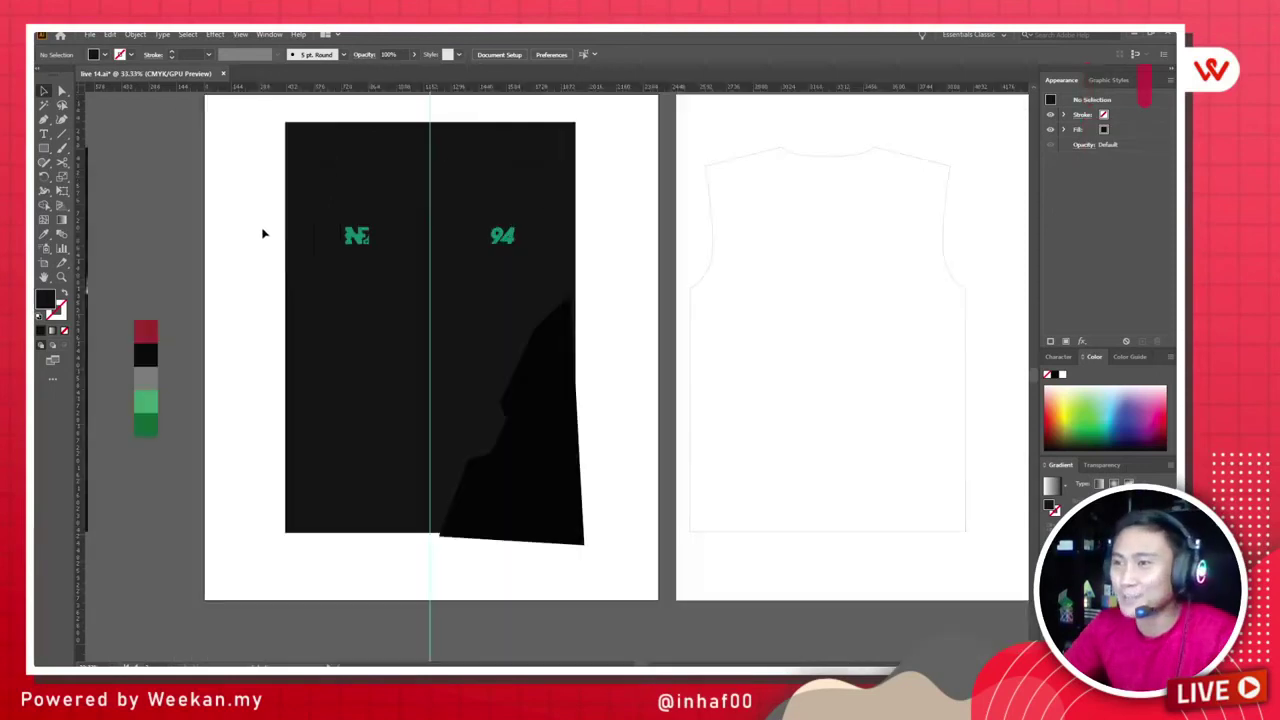
scroll(520, 289, left, 5)
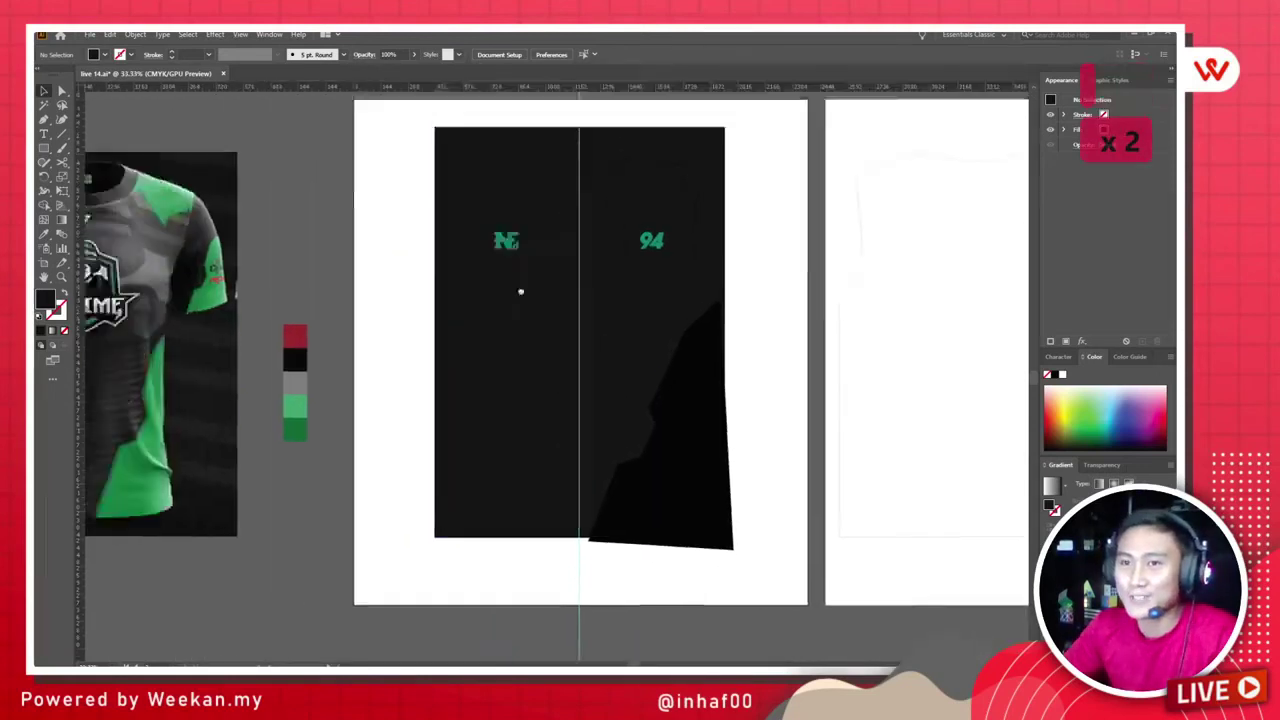
Step: Recolour the black side panel at the jersey's lower right with the palette's light green, trying the dark green first
click(930, 455)
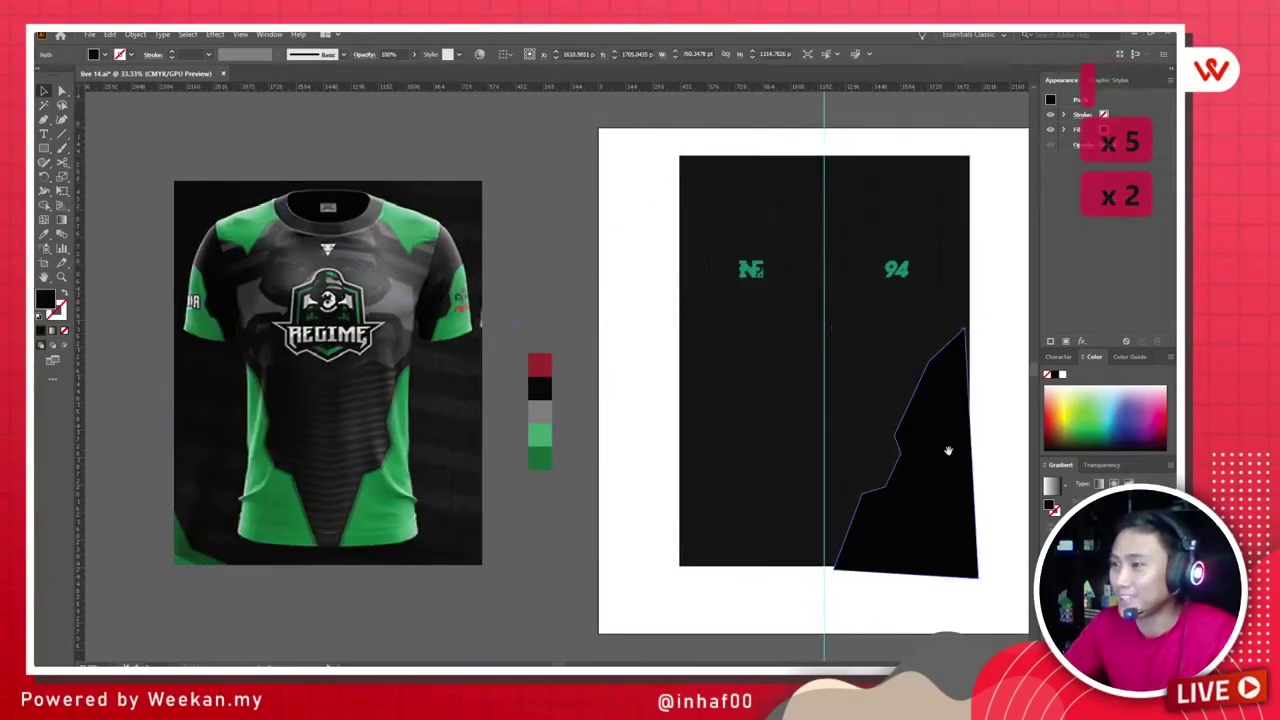
scroll(945, 450, right, 3)
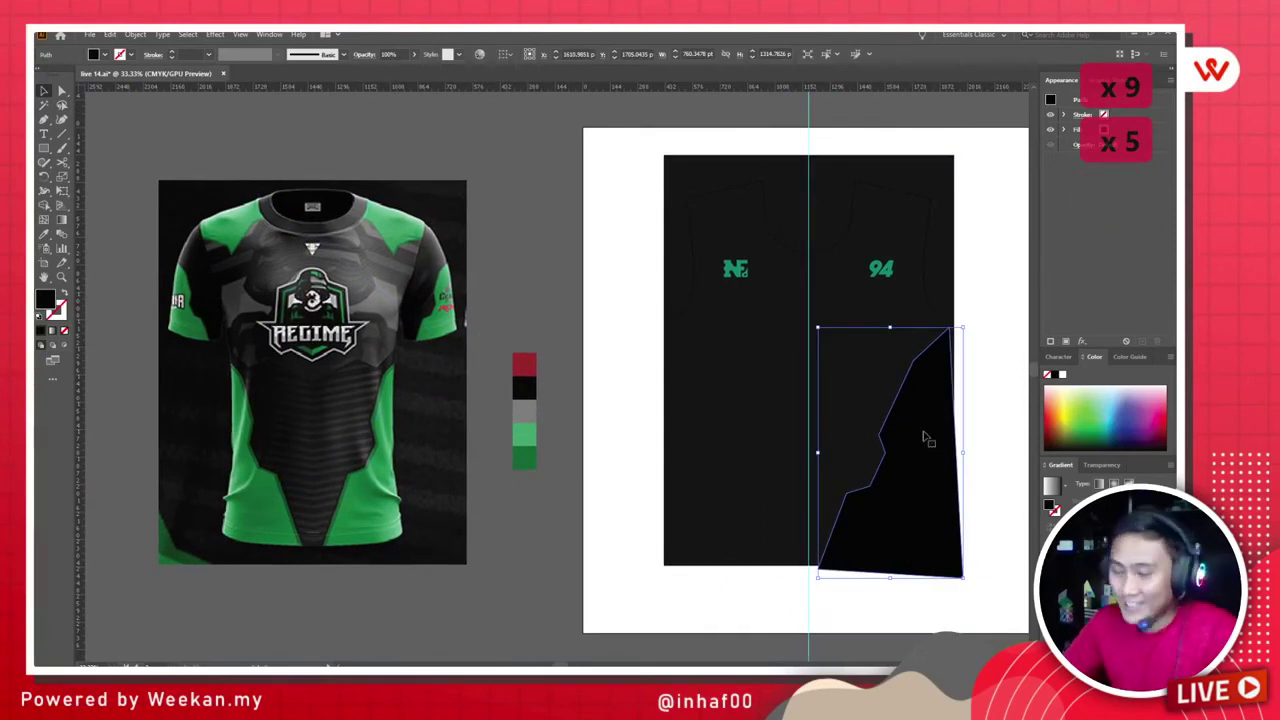
key(i)
click(525, 458)
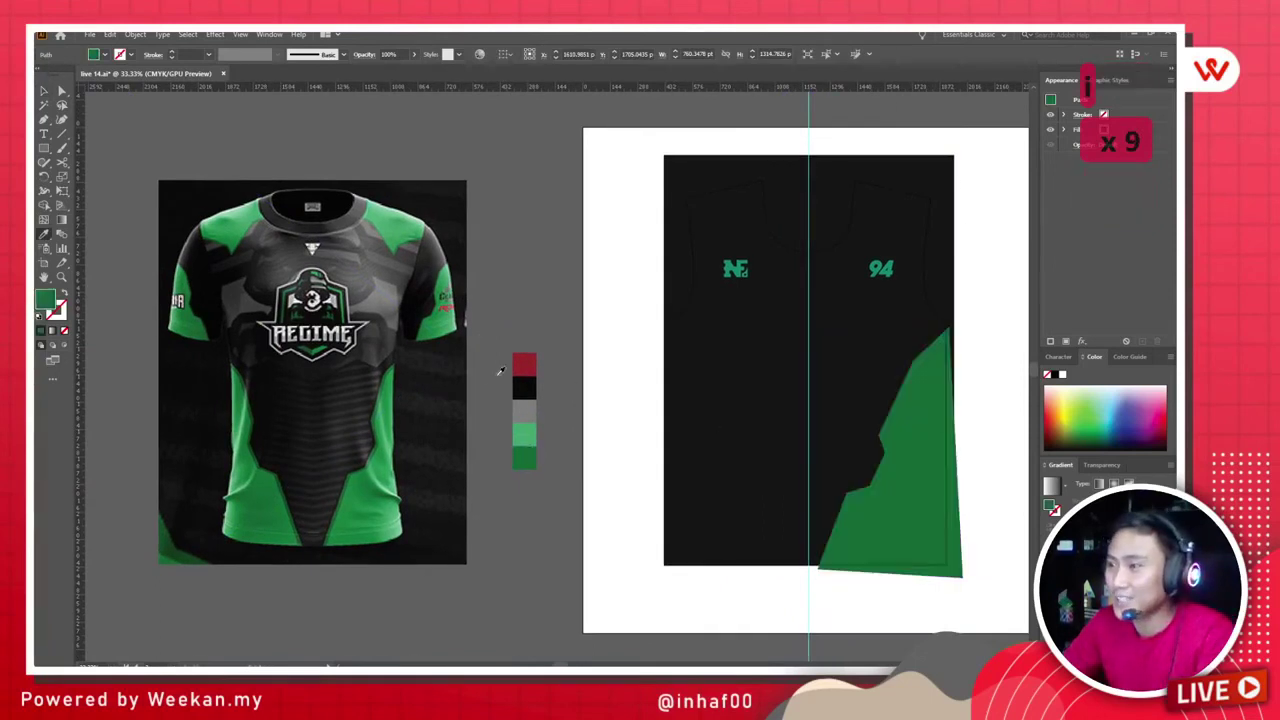
click(533, 433)
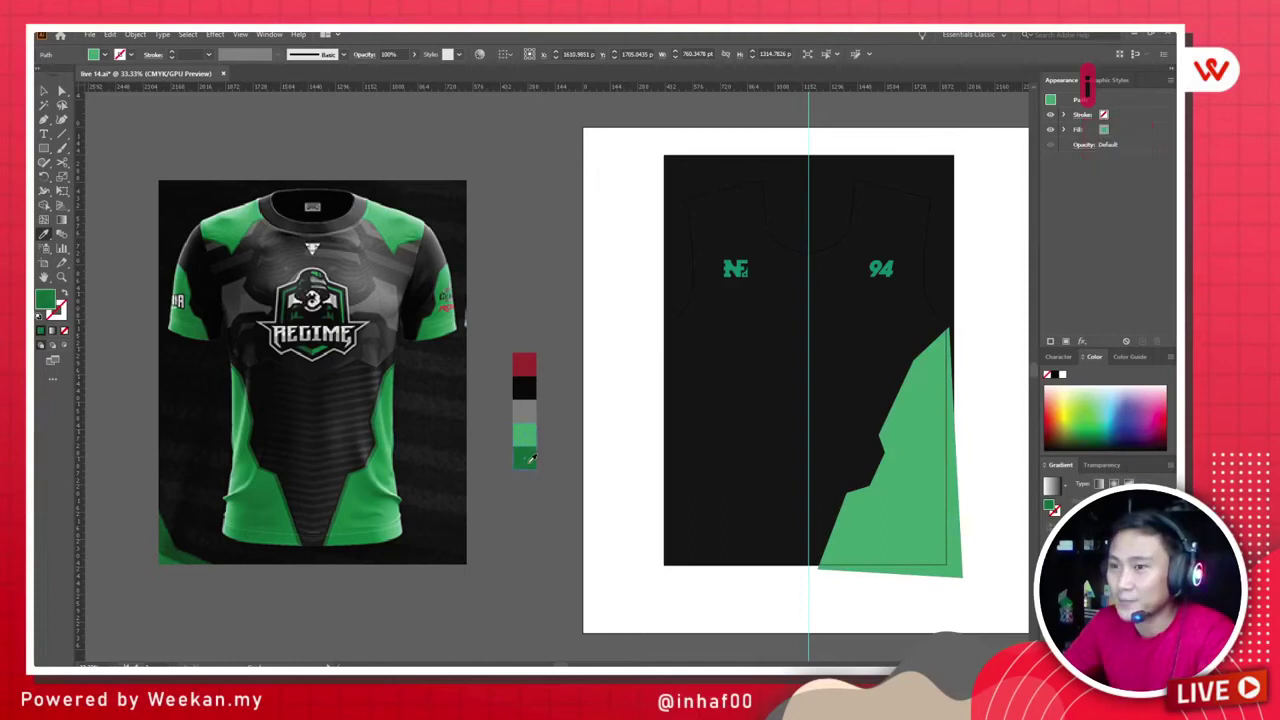
Step: Set the side panel's fill to a brighter green, hex 2AB562
key(ctrl+a)
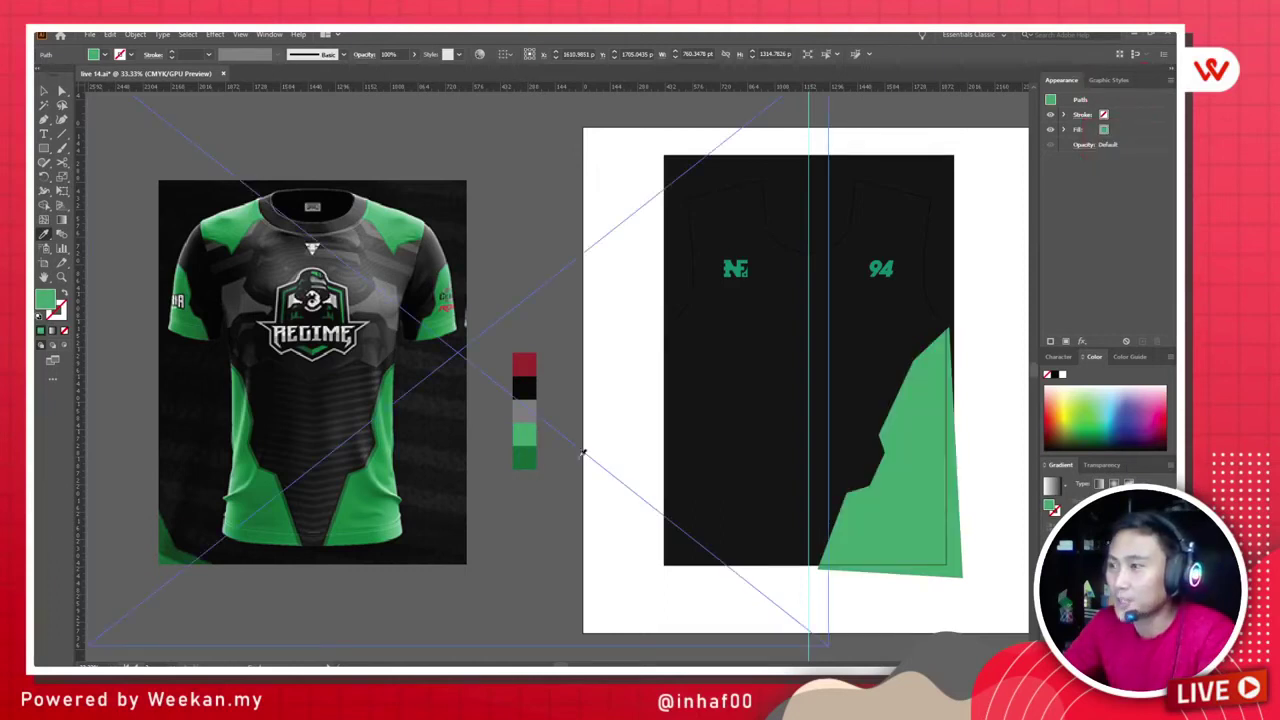
double_click(50, 303)
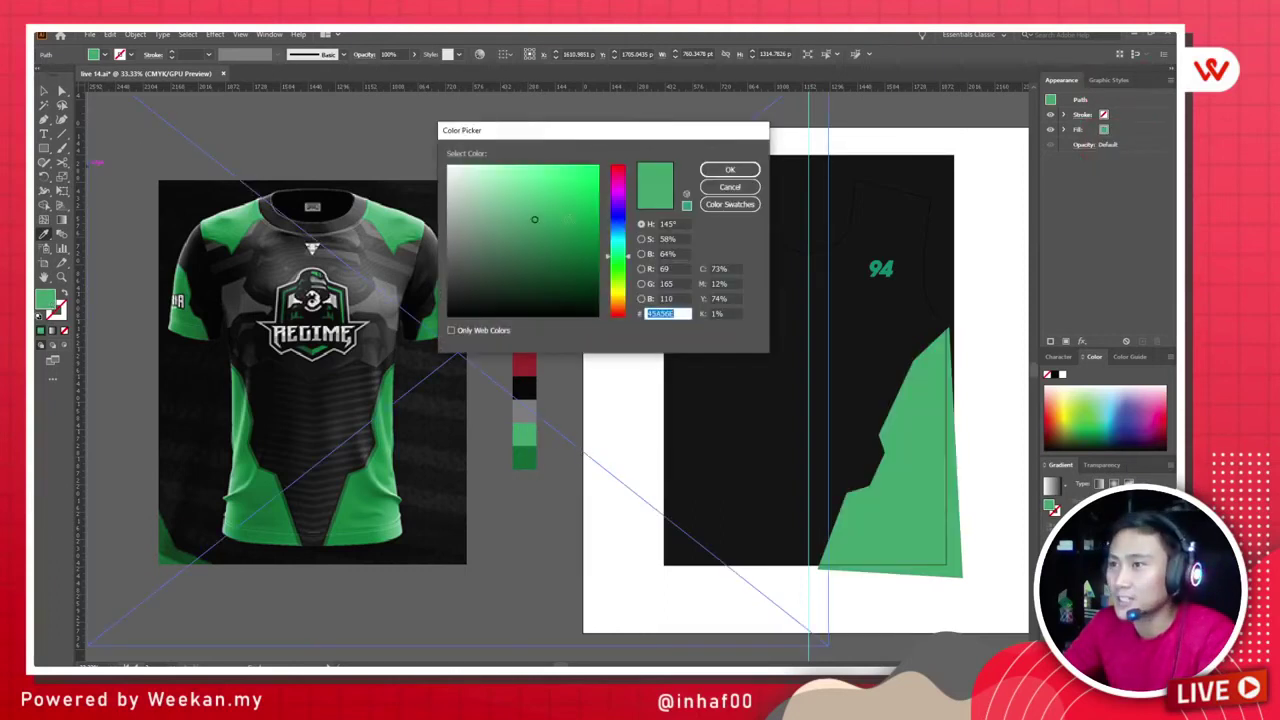
text(28A558)
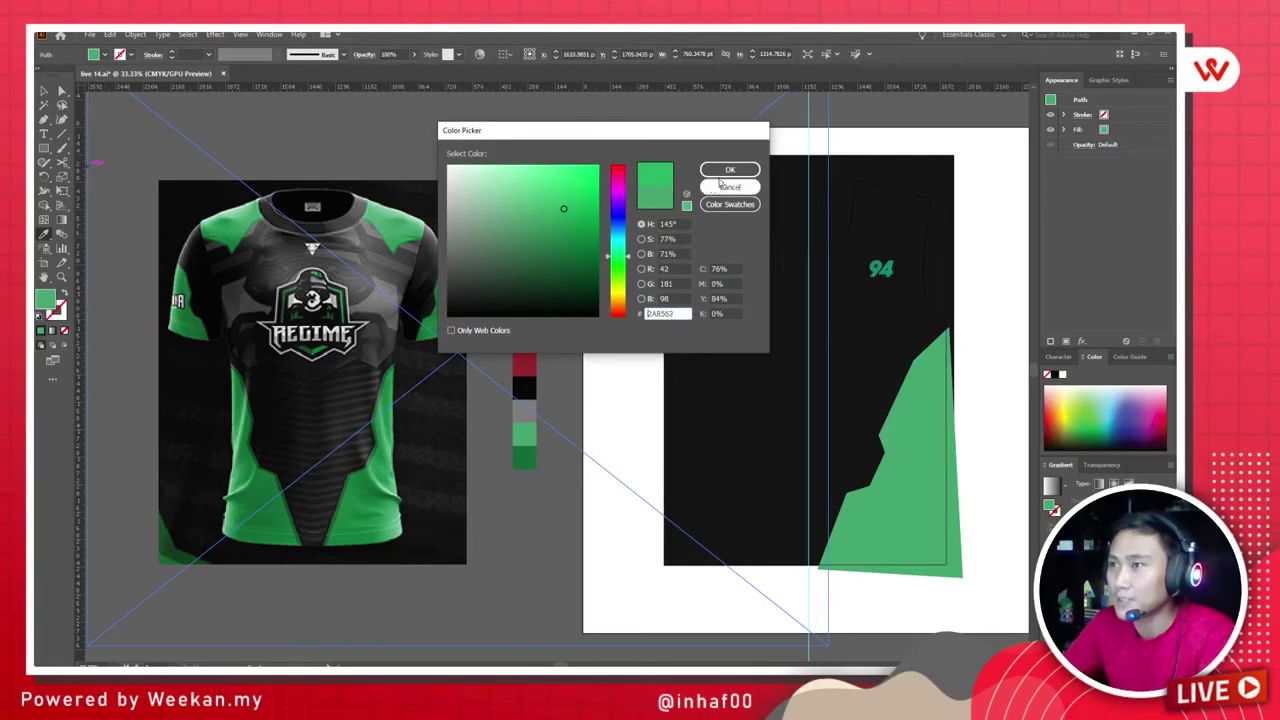
click(730, 169)
key(v)
click(890, 480)
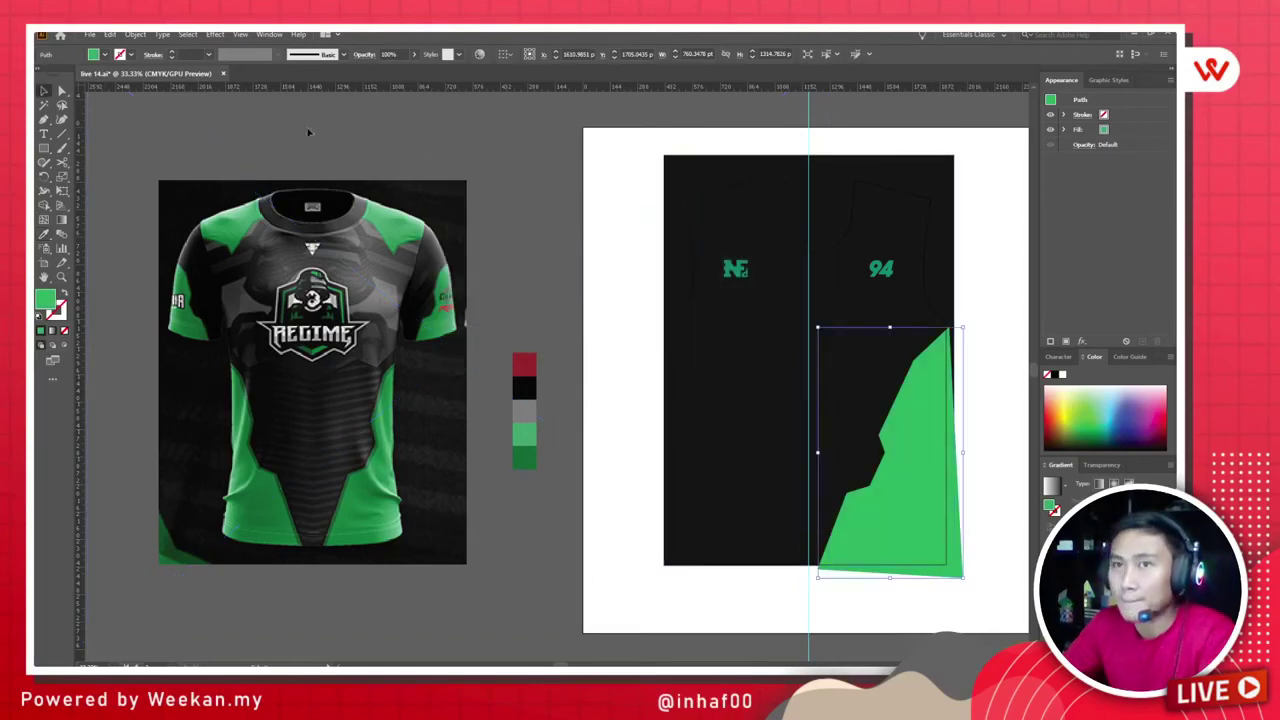
click(777, 380)
drag(777, 380, 679, 402)
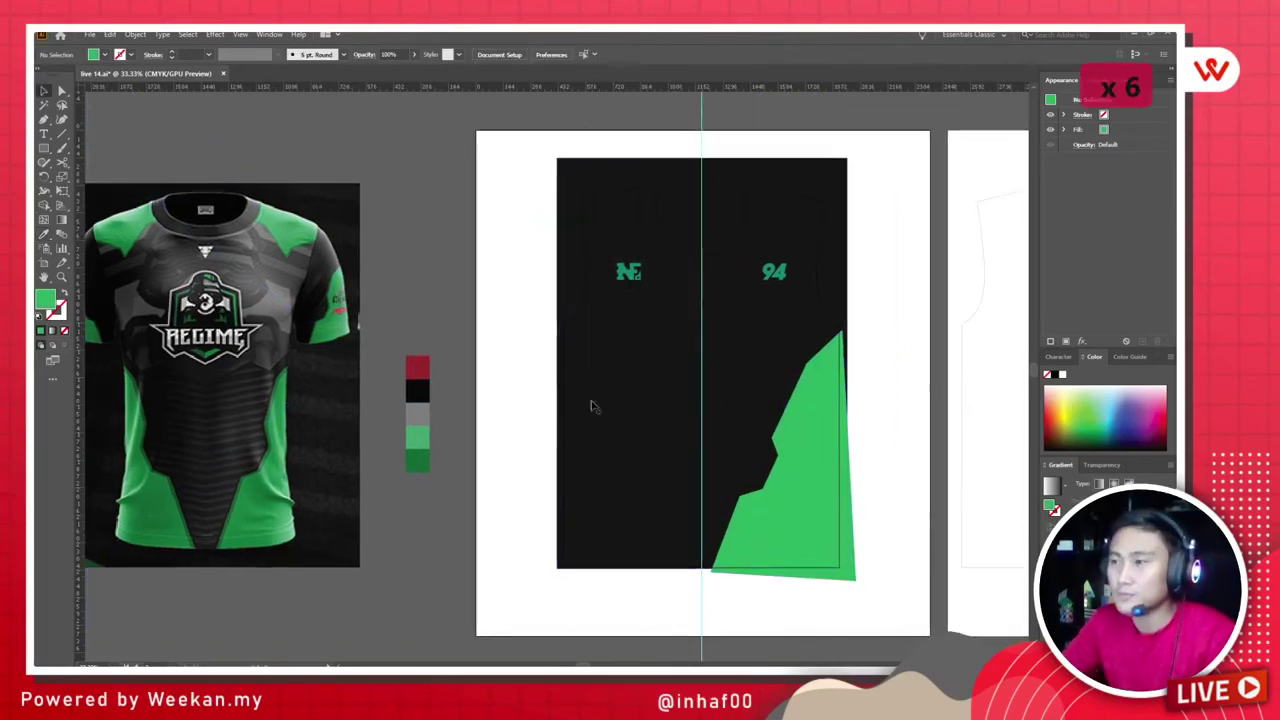
click(812, 417)
drag(791, 409, 780, 371)
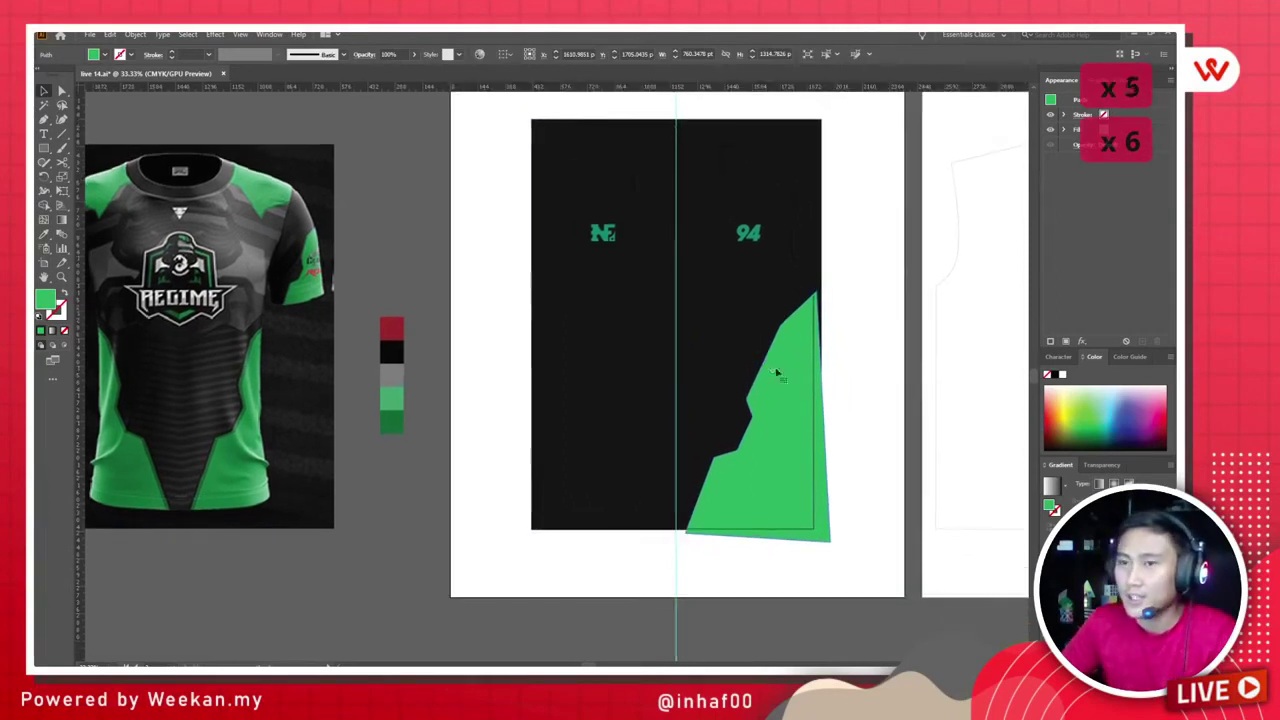
click(884, 292)
scroll(840, 440, up, 1)
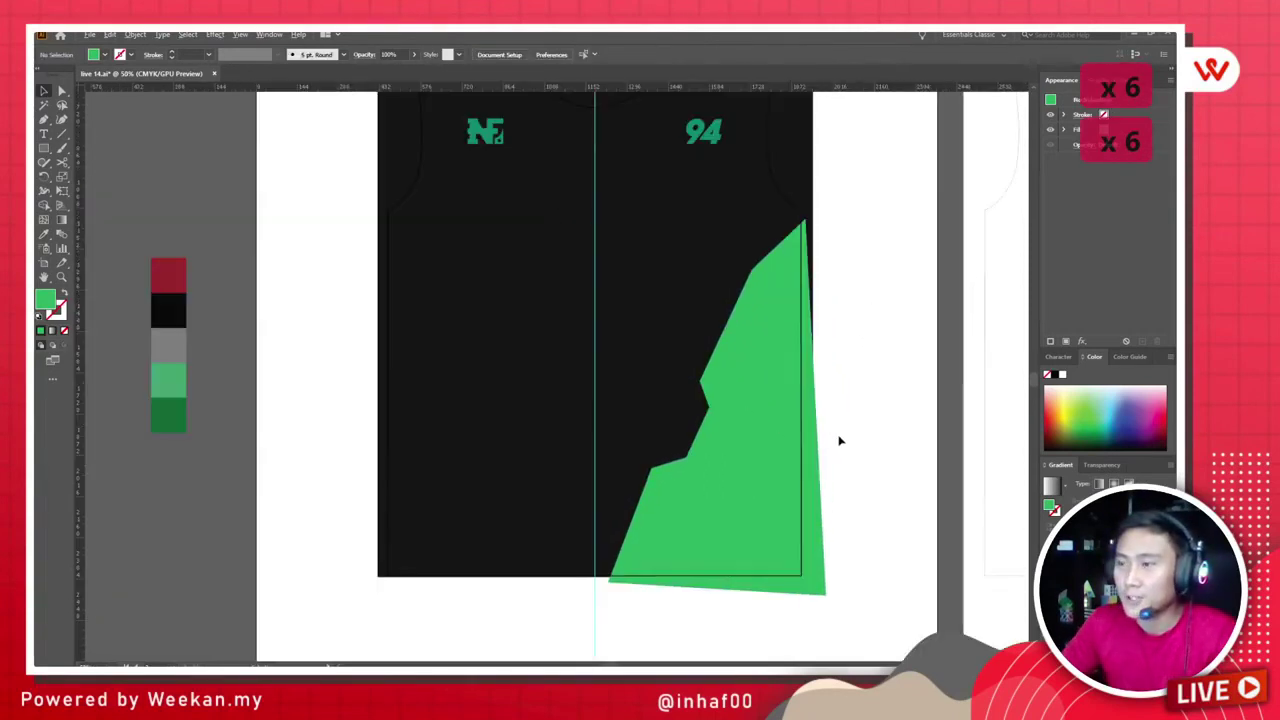
drag(717, 414, 737, 390)
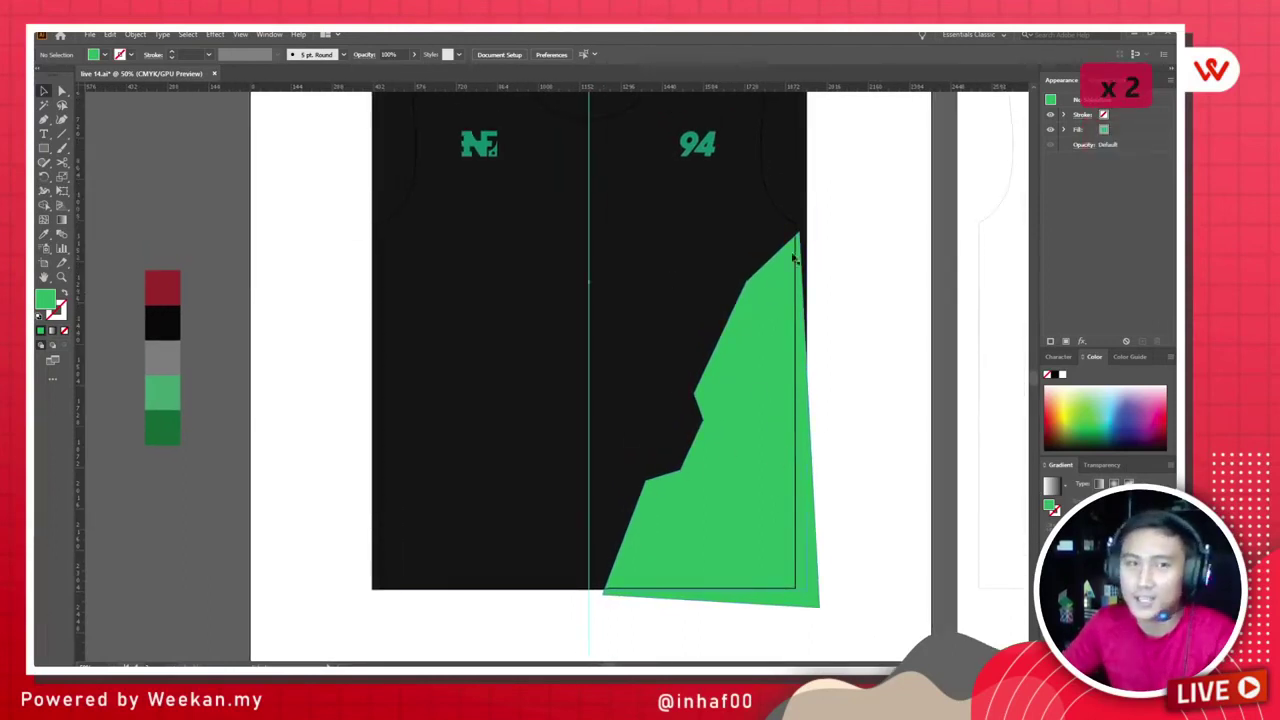
Step: Paste a copy of the green side panel in front, try shifting the copy outward, and undo the shift
click(765, 348)
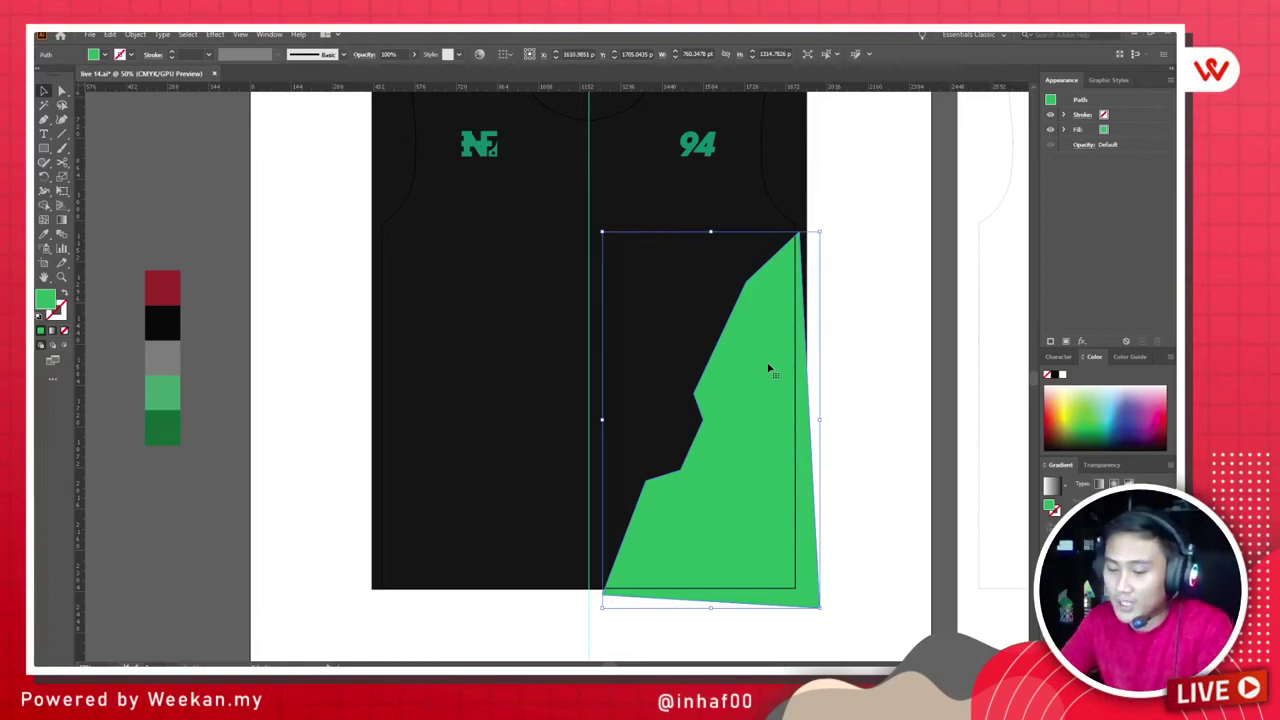
key(ctrl+c)
key(ctrl+f)
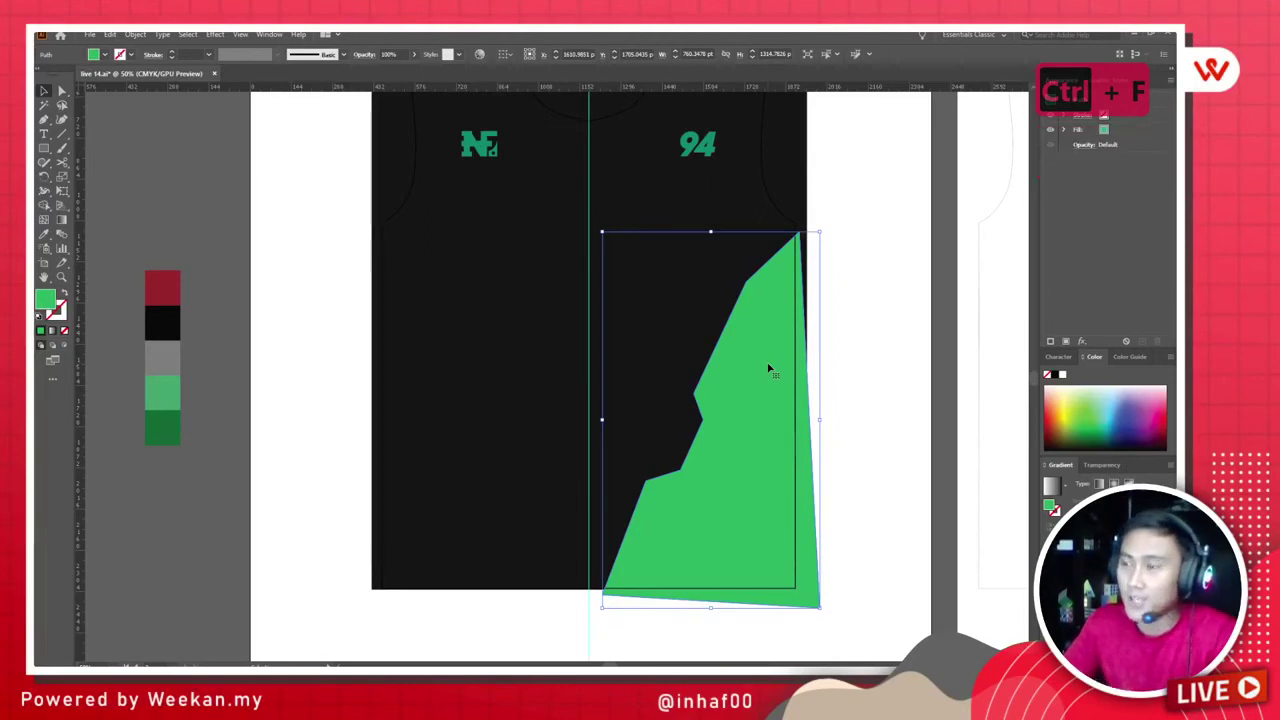
drag(753, 373, 795, 380)
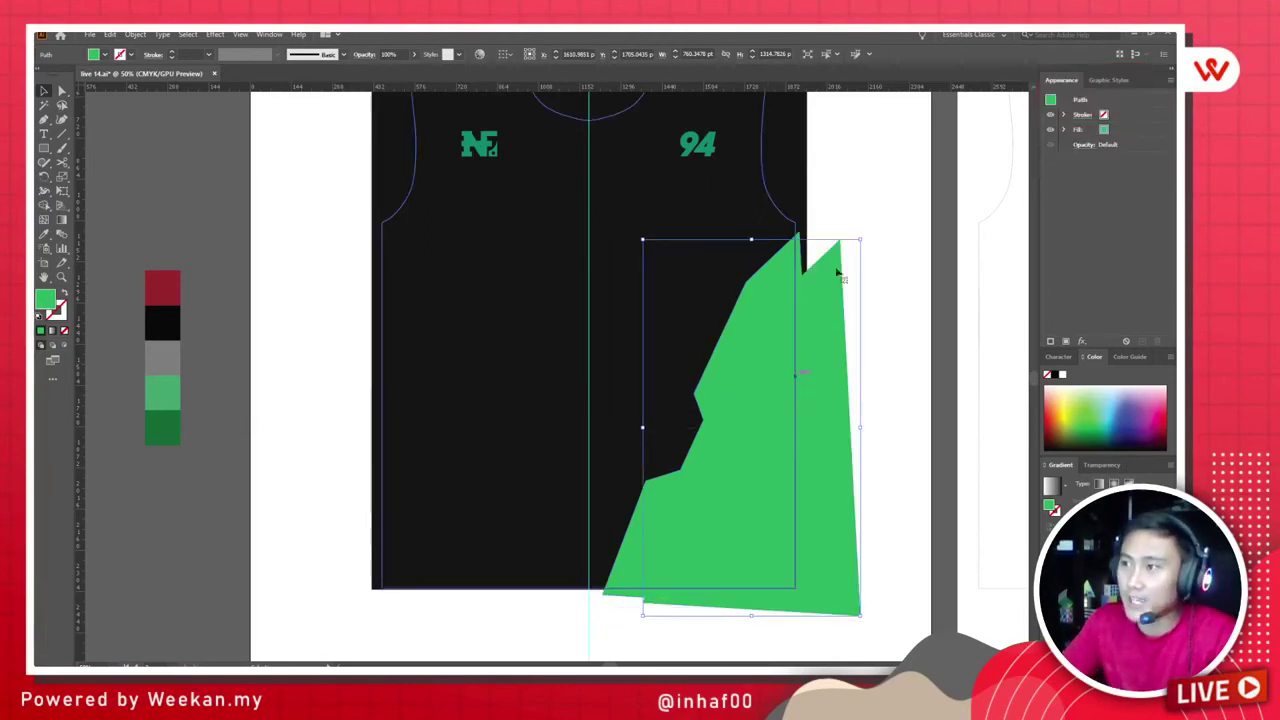
key(ctrl+z)
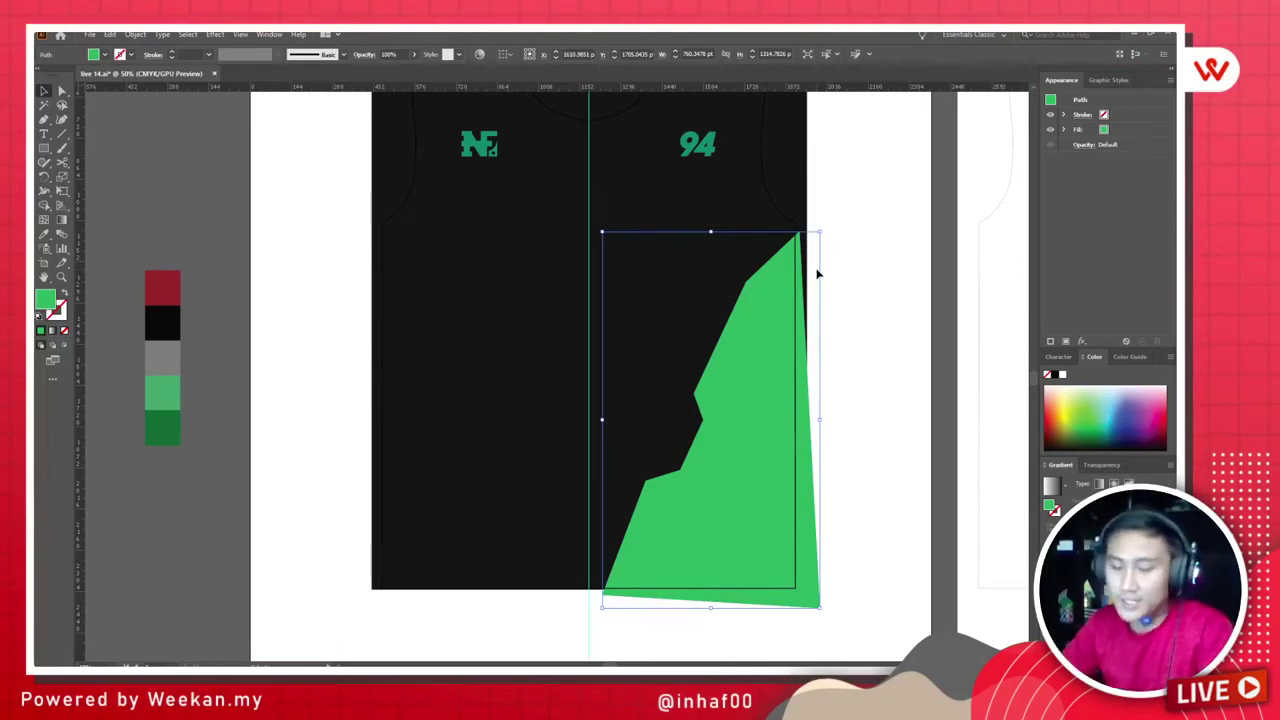
Step: Reflect the green side panel across the vertical centre guide to place a mirrored panel on the jersey's left side
key(w)
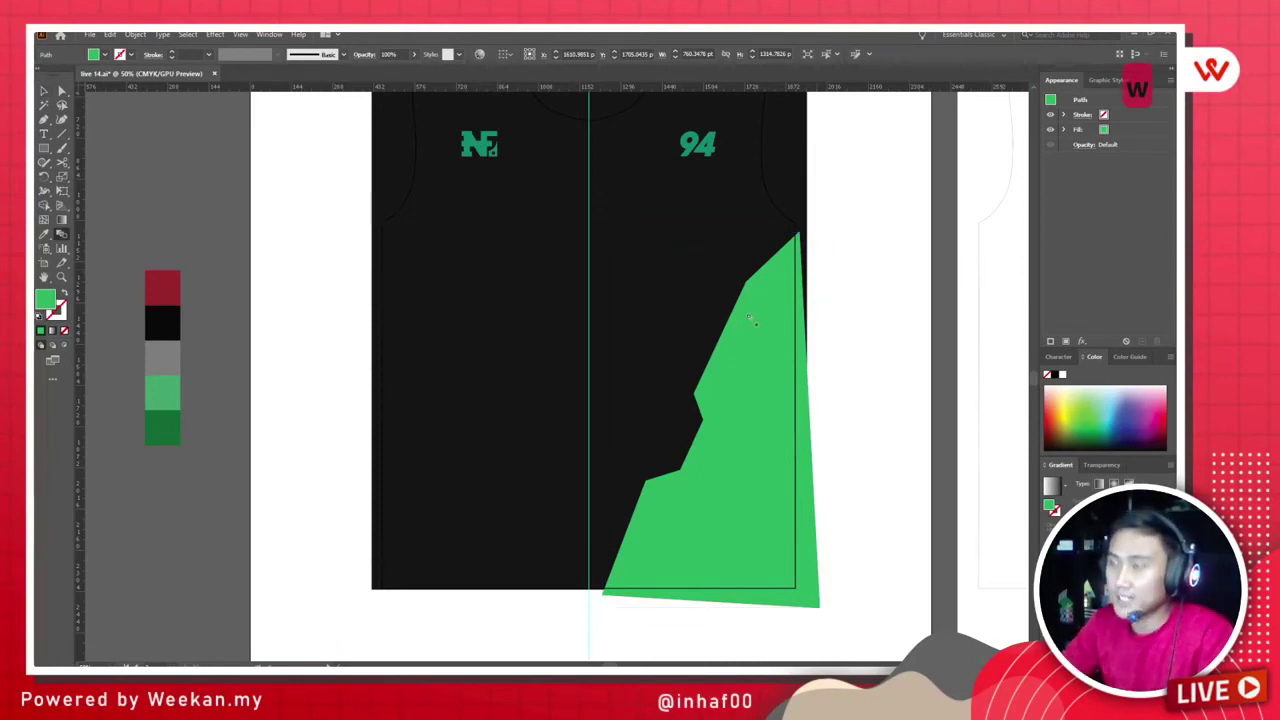
key(o)
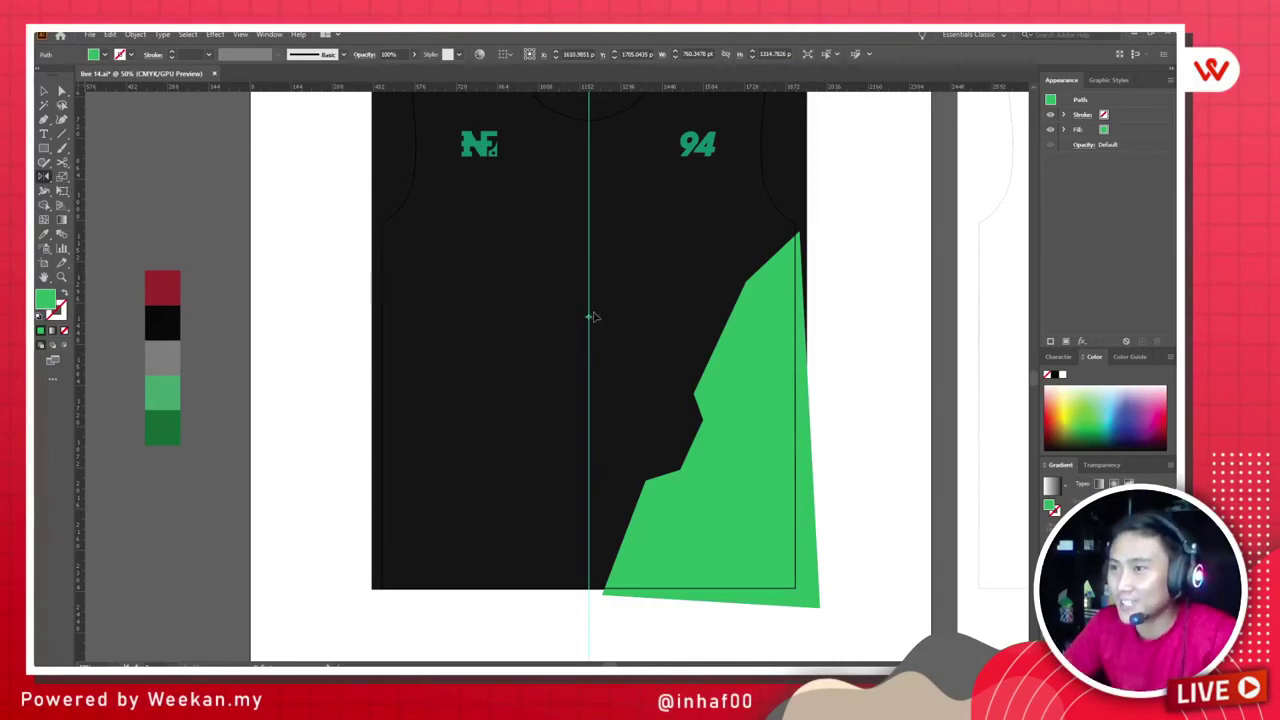
scroll(592, 317, up, 4)
scroll(600, 335, down, 3)
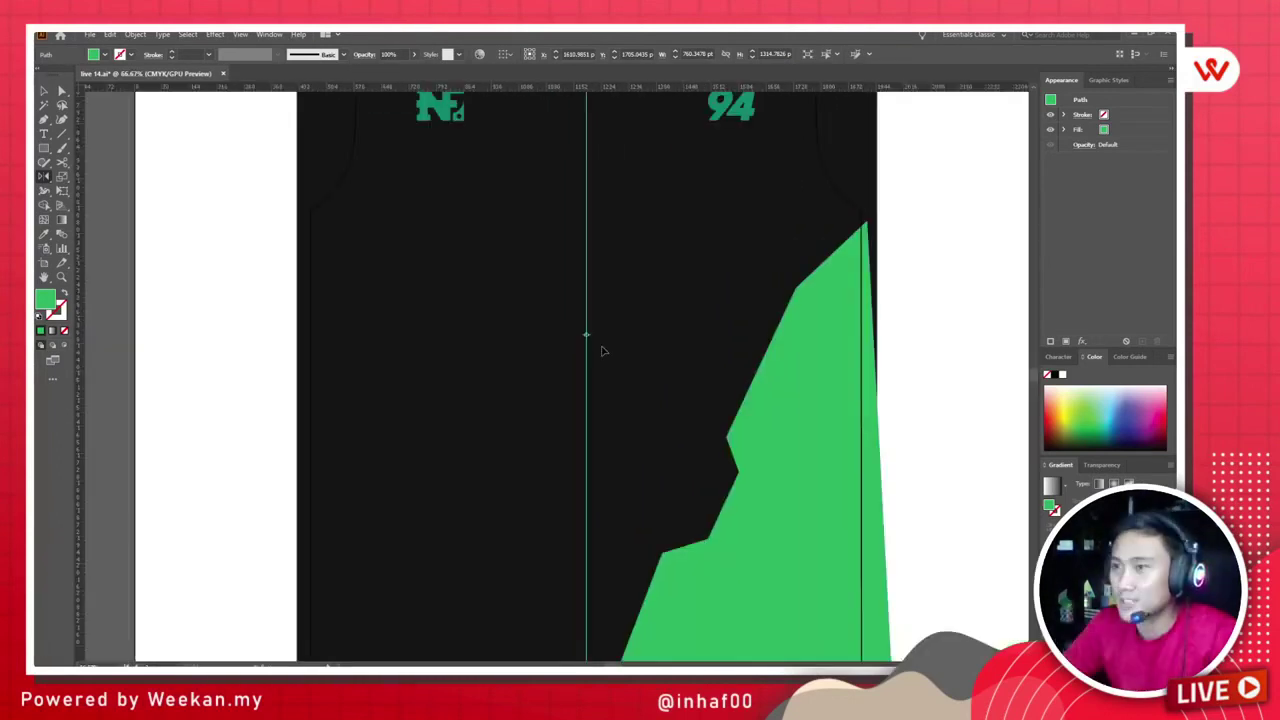
scroll(602, 351, down, 1)
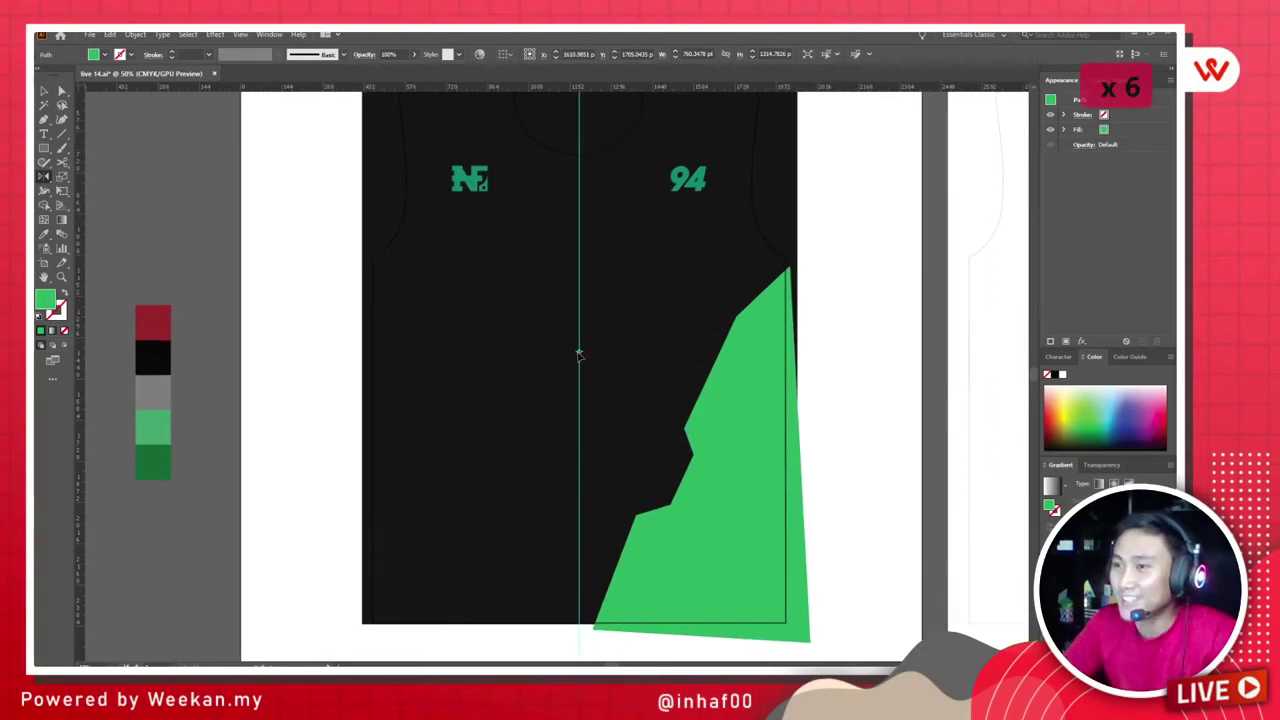
click(578, 352)
drag(600, 354, 520, 312)
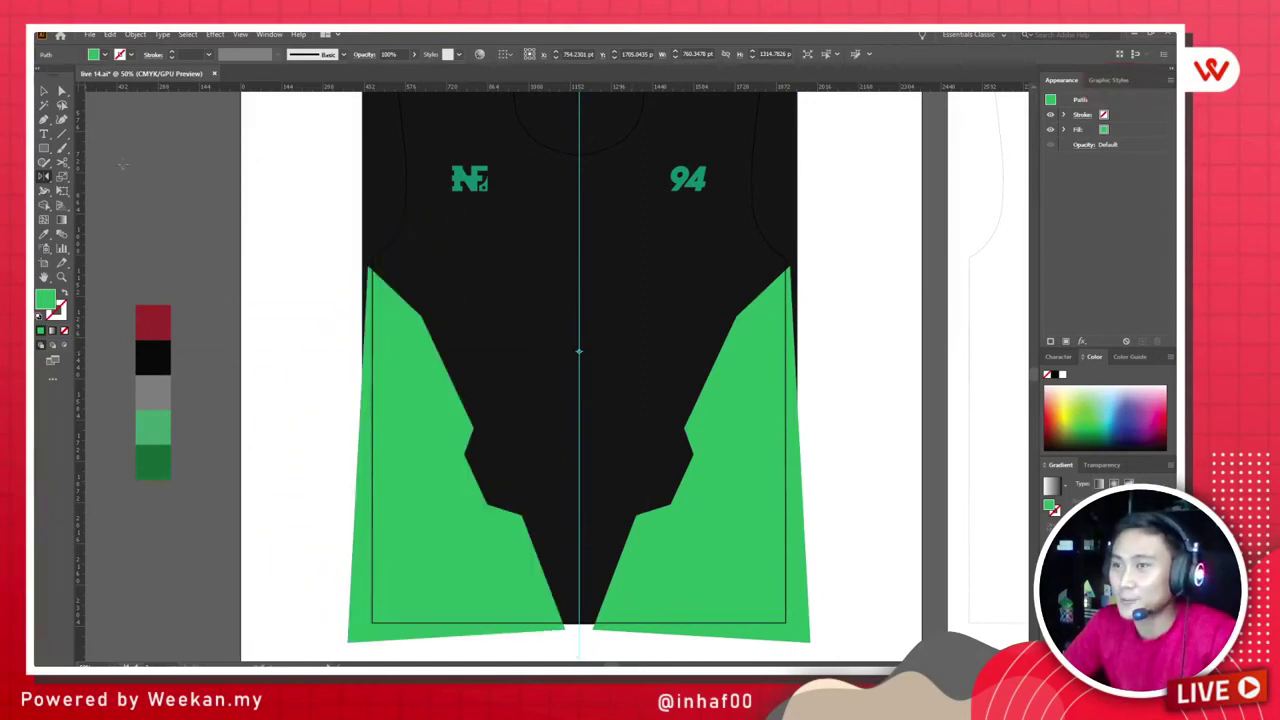
Step: Compare the mirrored green side panels with the reference jersey at overview and closer zoom
key(v)
click(251, 214)
key(ctrl+alt+0)
key(ctrl+plus)
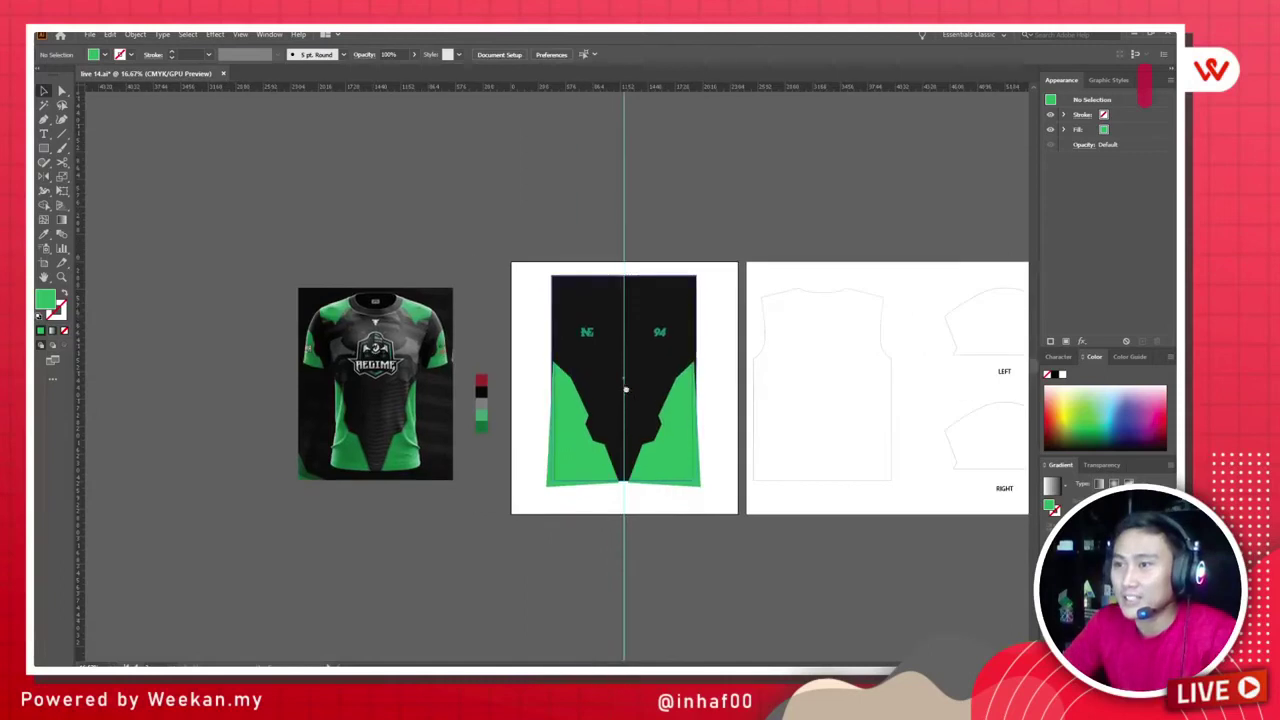
key(ctrl+plus)
key(ctrl+plus)
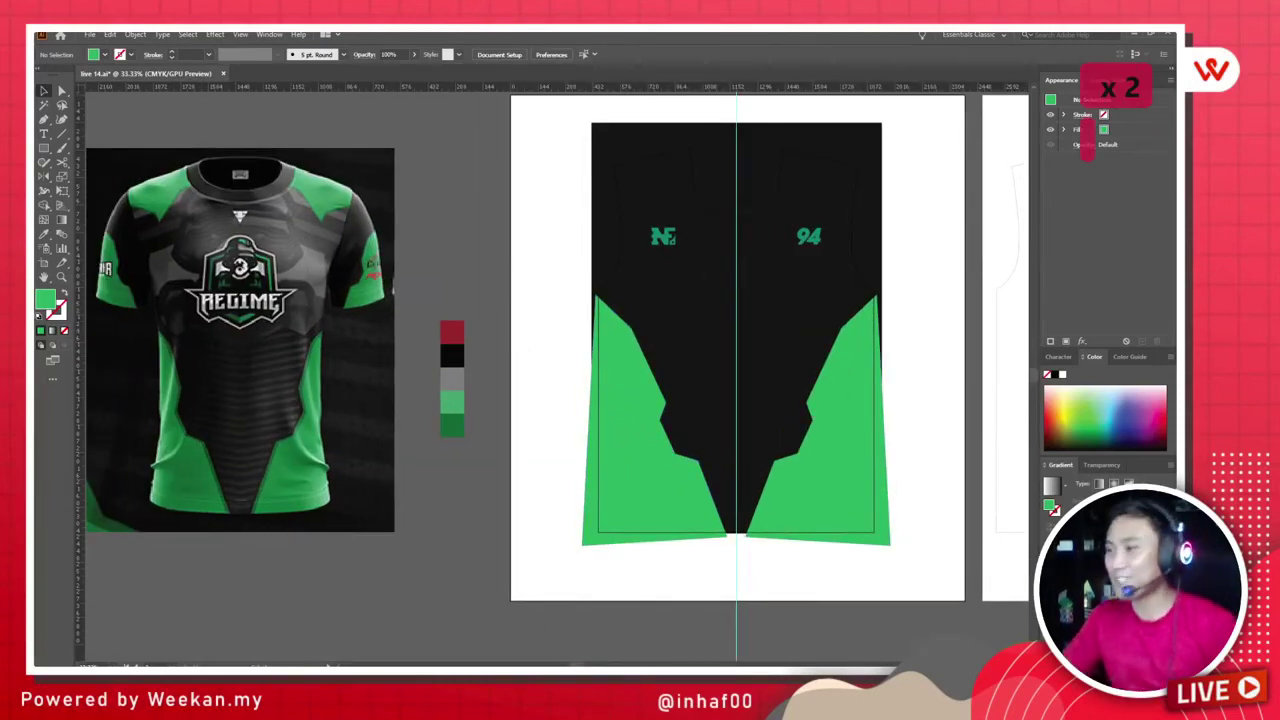
key(super)
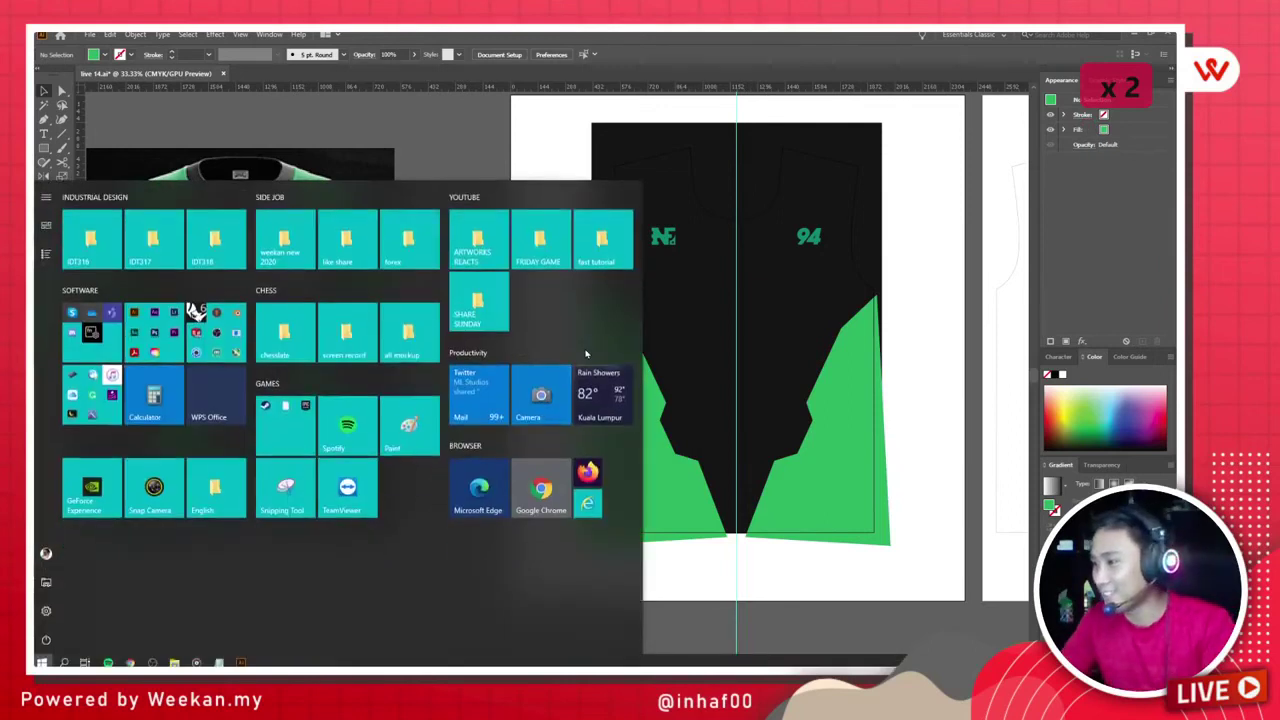
key(super)
scroll(645, 300, up, 1)
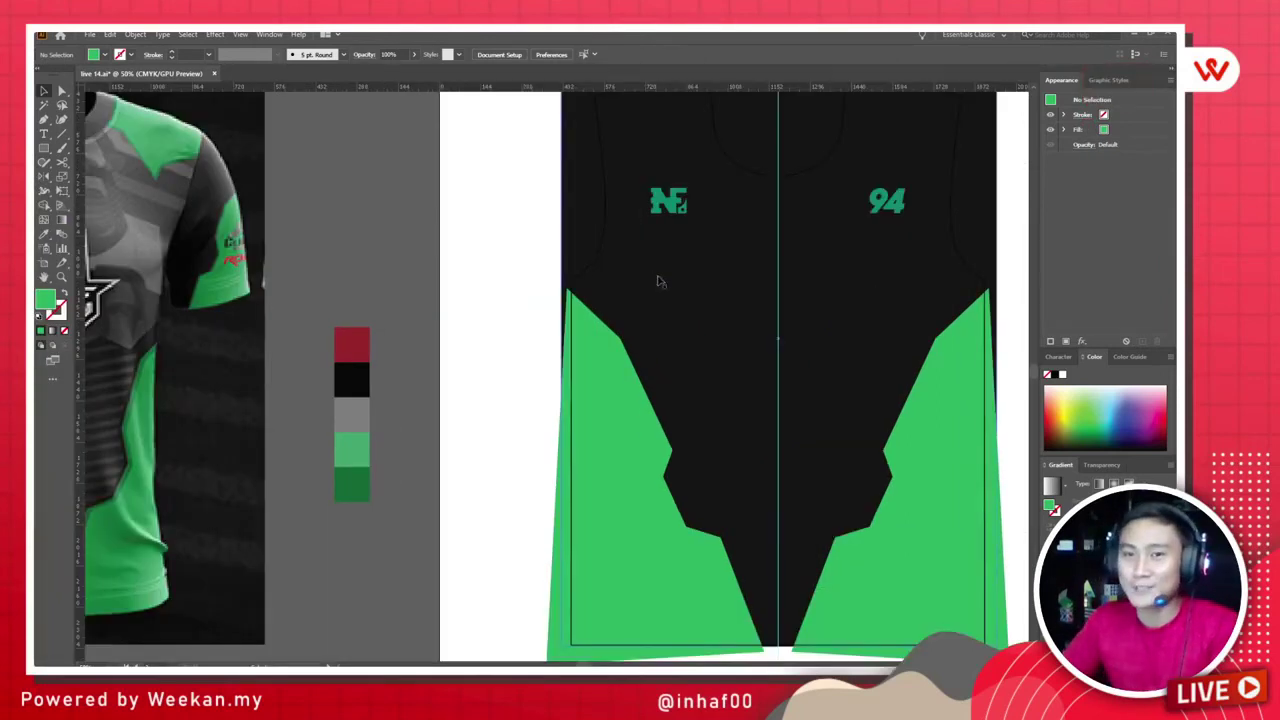
scroll(762, 289, left, 2)
scroll(762, 289, right, 3)
scroll(549, 286, down, 1)
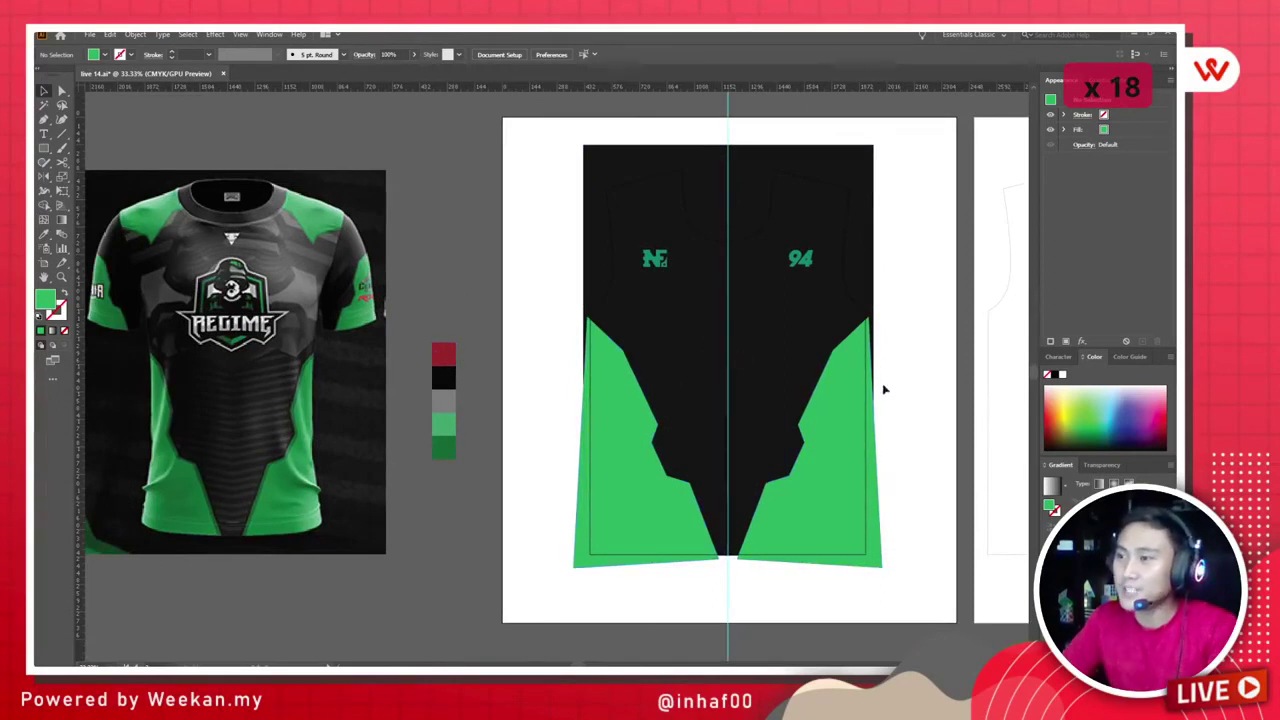
Step: Delete the mirrored green panel on the jersey's left side
click(605, 420)
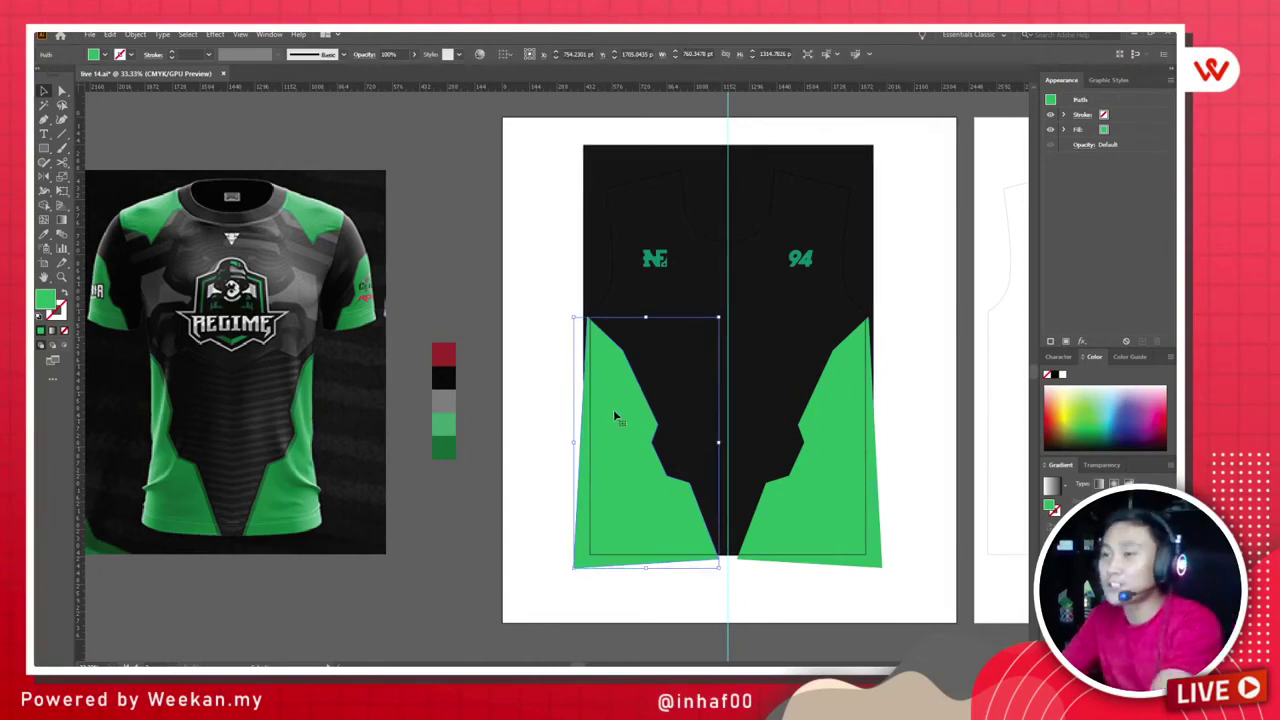
key(Delete)
scroll(790, 497, up, 1)
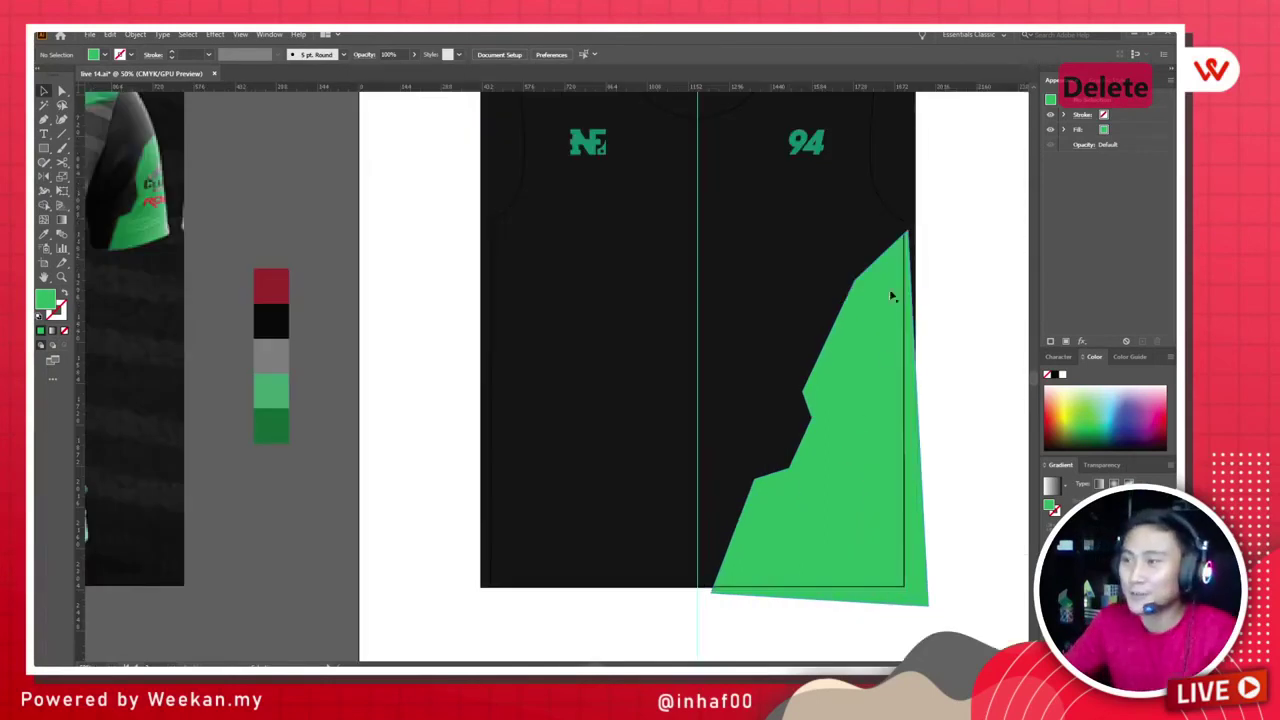
scroll(880, 458, down, 1)
scroll(902, 485, up, 1)
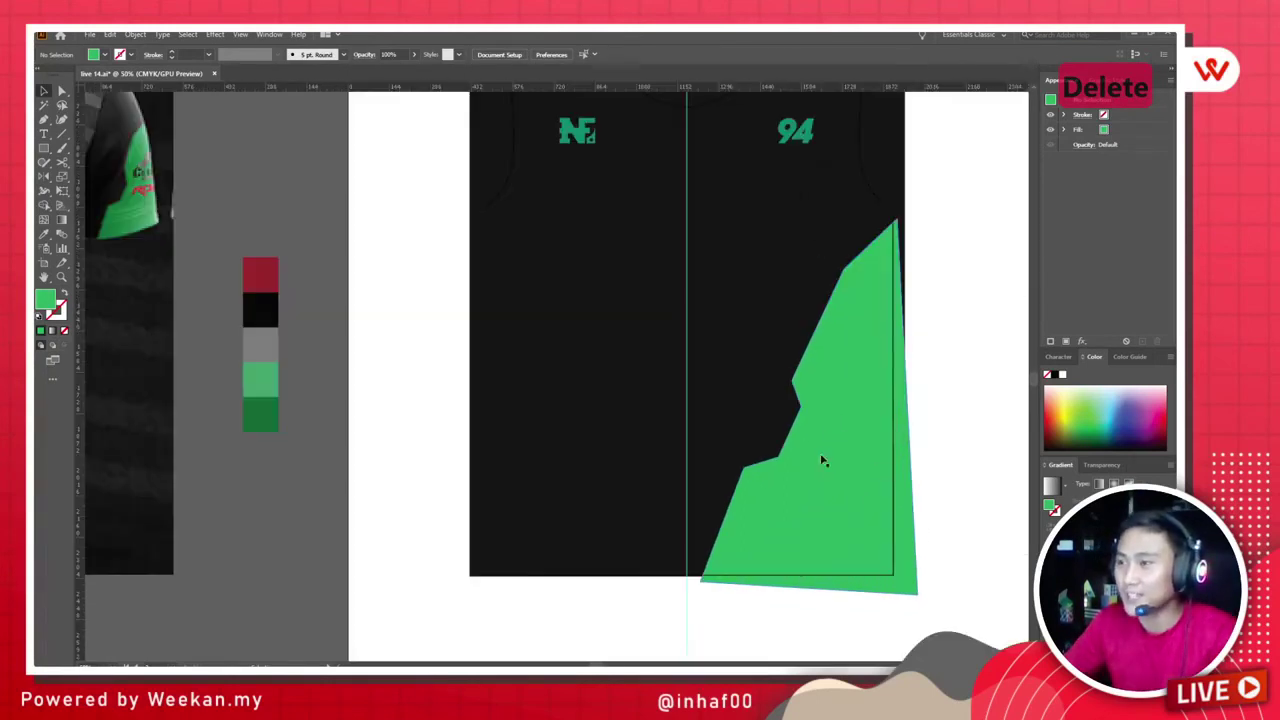
Step: Duplicate the green side panel in front, slightly enlarging and offsetting the copy outward to leave a narrow strip along the inner edge
click(822, 460)
key(ctrl+c)
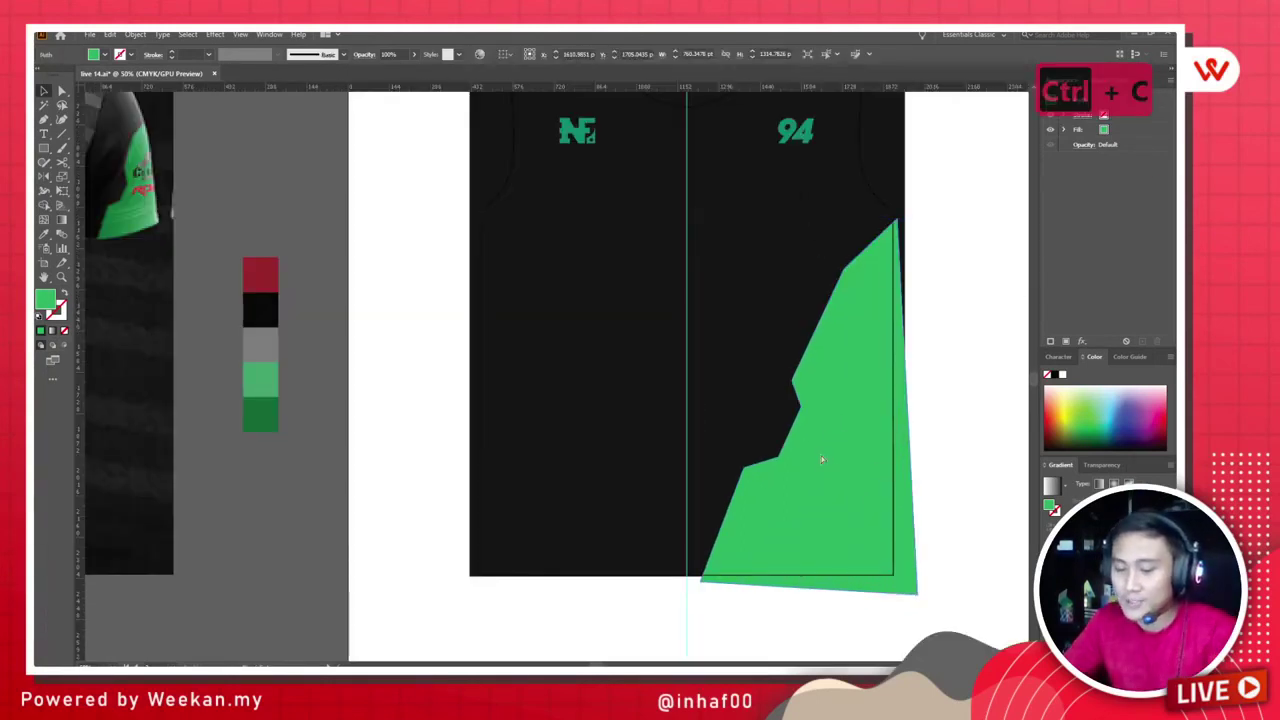
key(ctrl+f)
drag(919, 218, 910, 300)
Step: Fill the rear side panel with the palette's dark green and deselect it
click(796, 388)
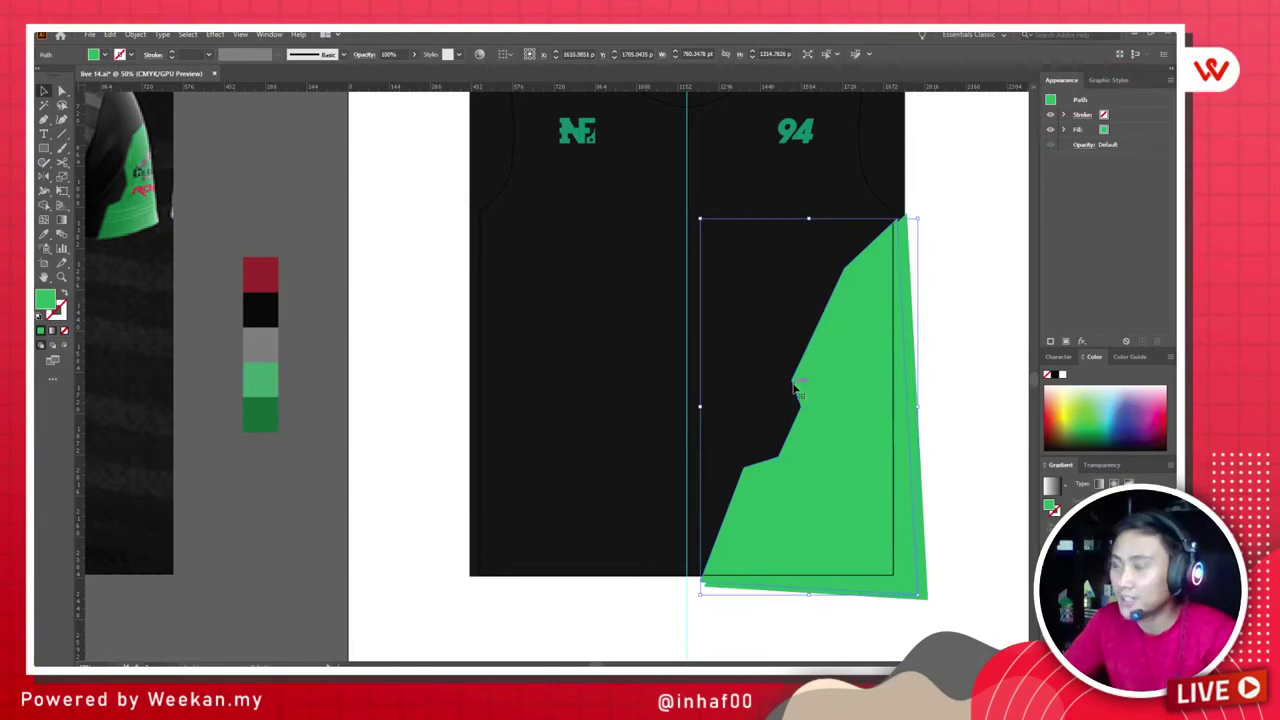
key(i)
click(268, 408)
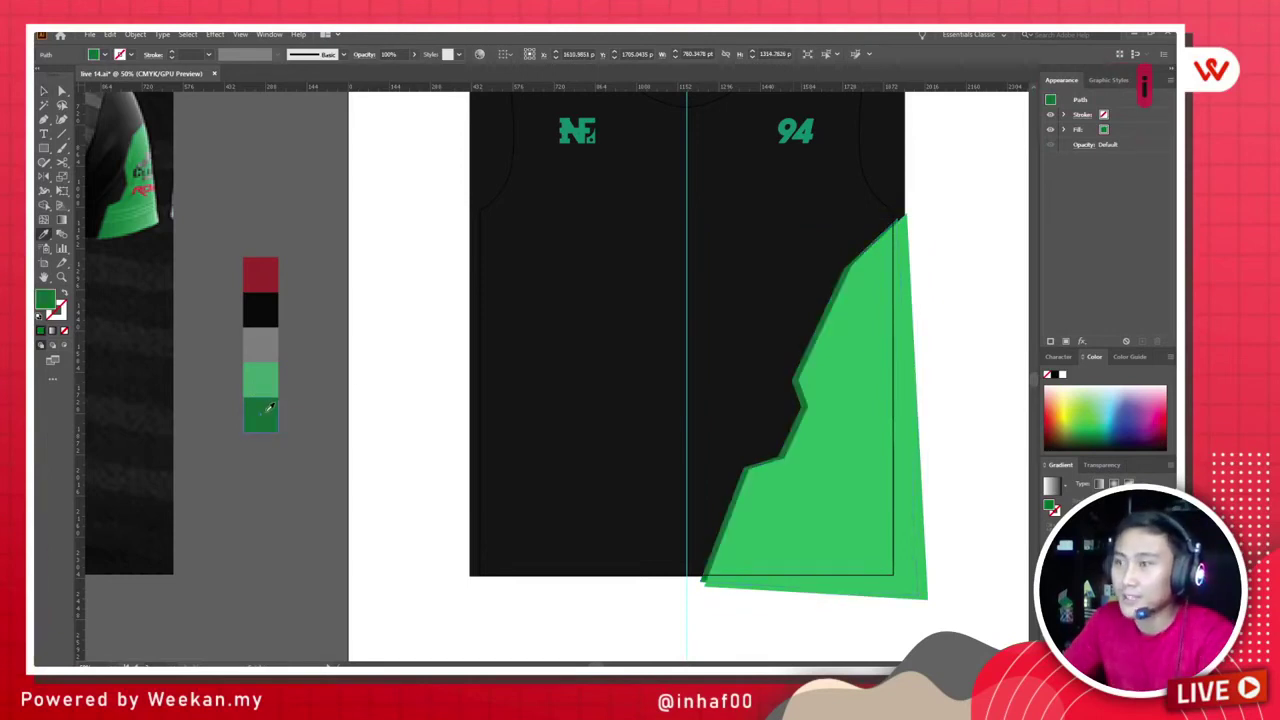
key(v)
click(329, 189)
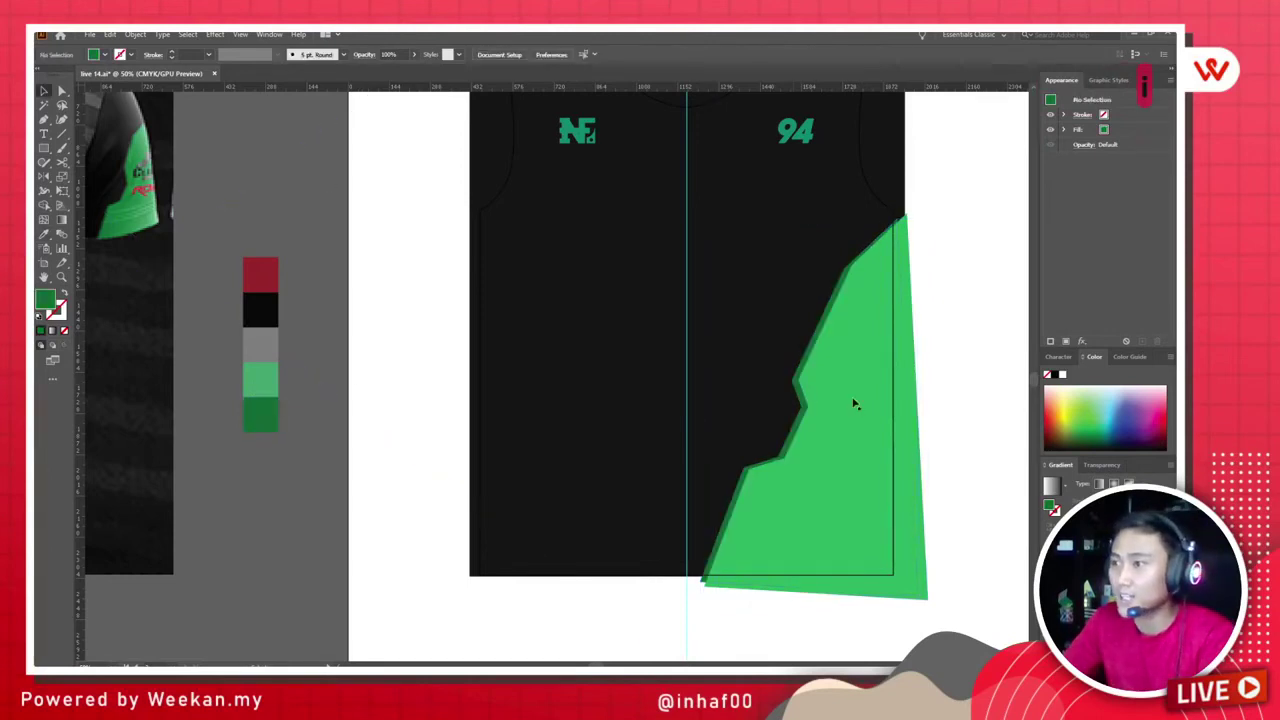
Step: Nudge the front green side panel slightly downward so the dark green strip behind it stays even, and deselect it
scroll(587, 477, down, 1)
scroll(631, 457, left, 2)
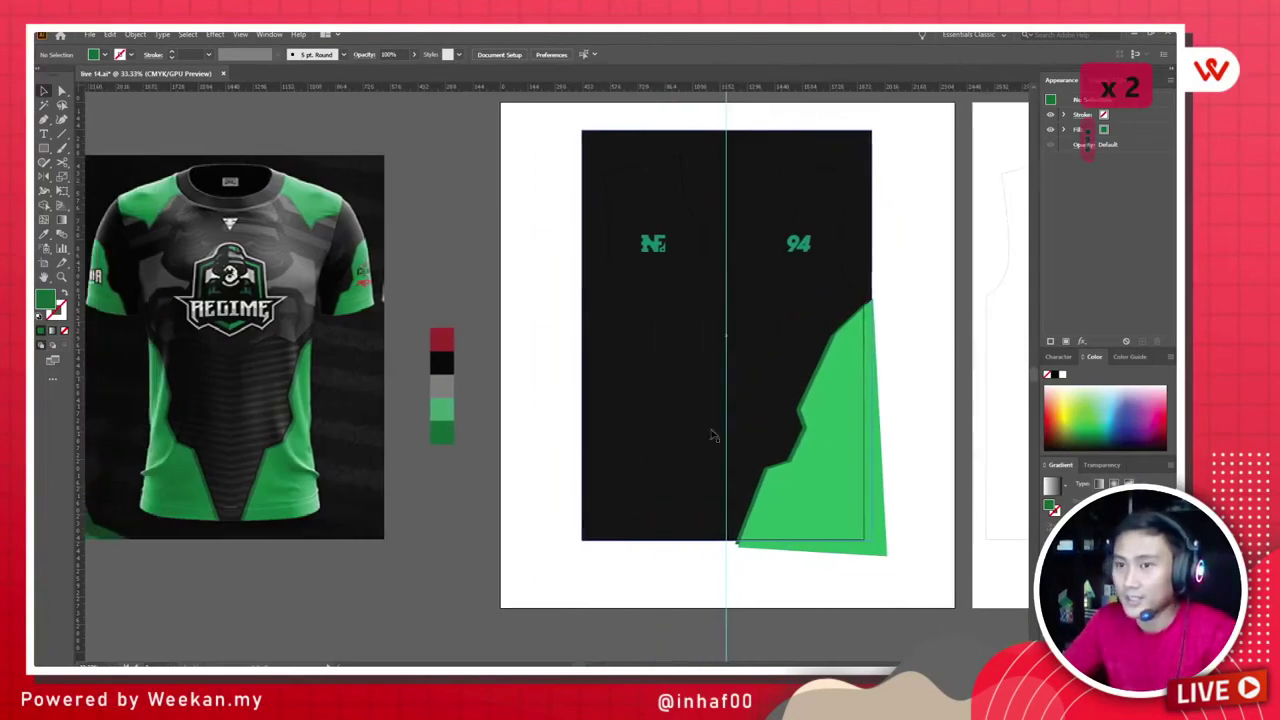
click(840, 440)
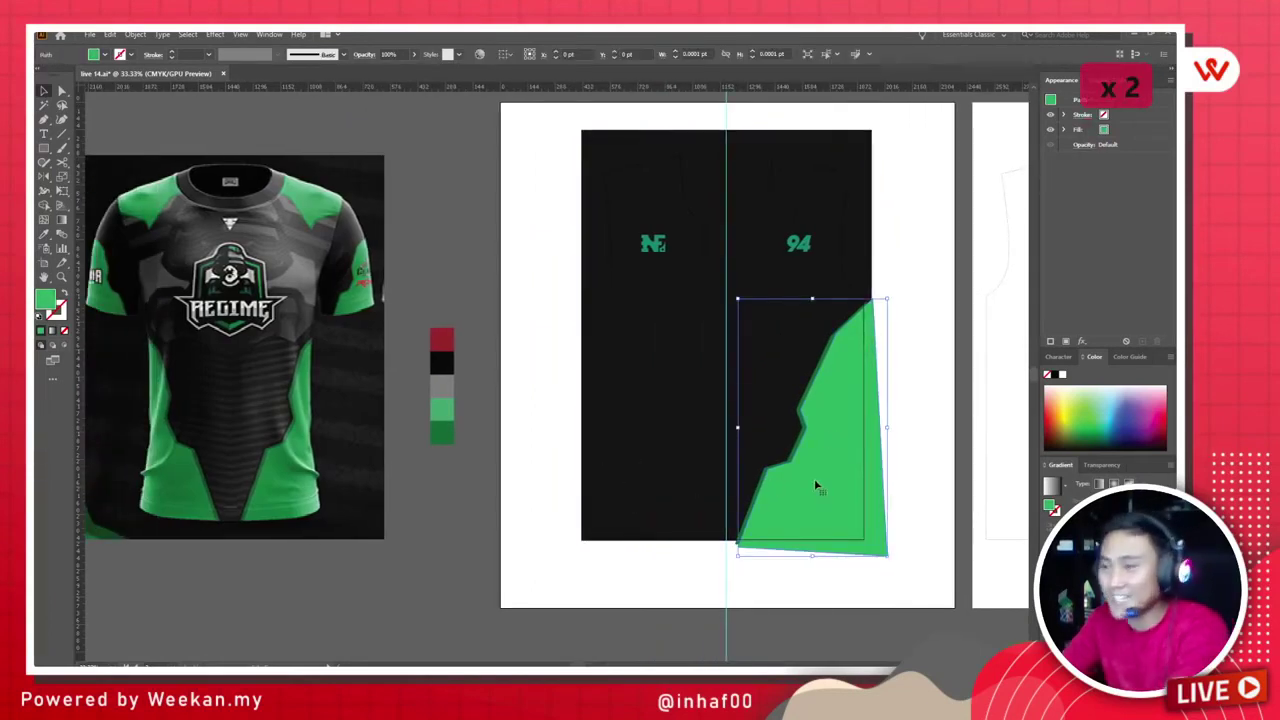
key(Down)
key(Down)
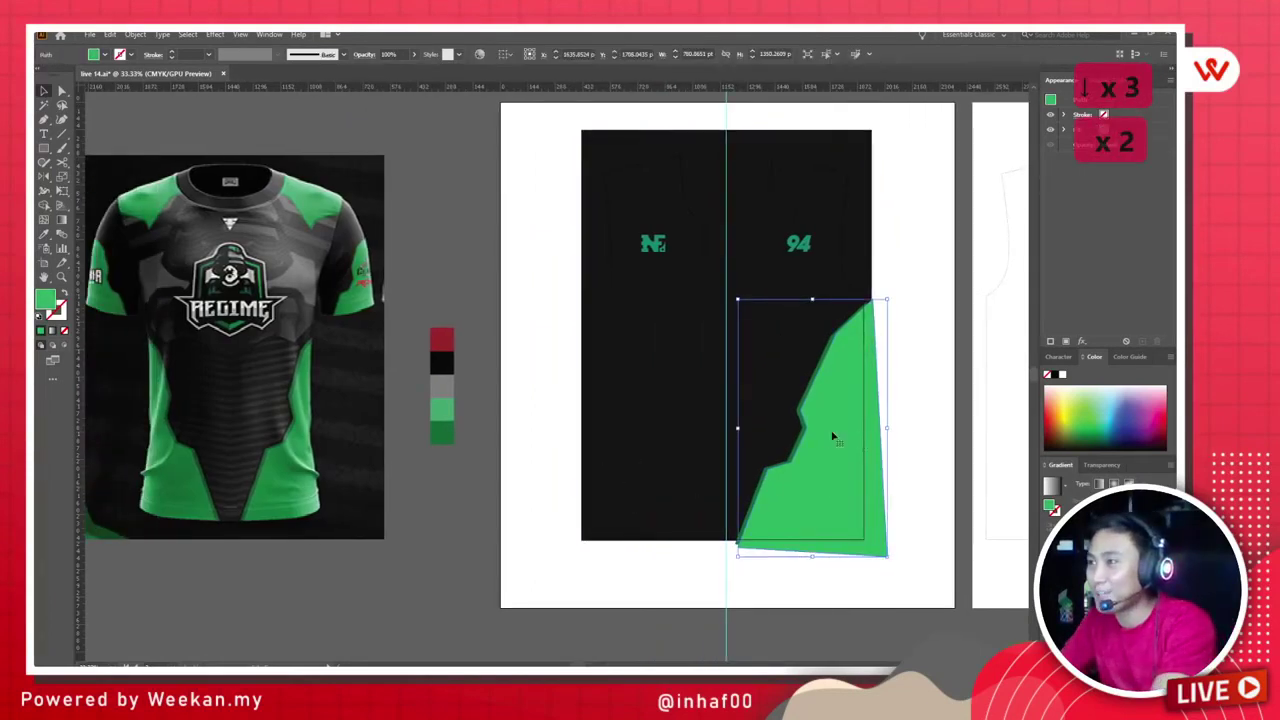
key(Down)
key(Down)
key(Down)
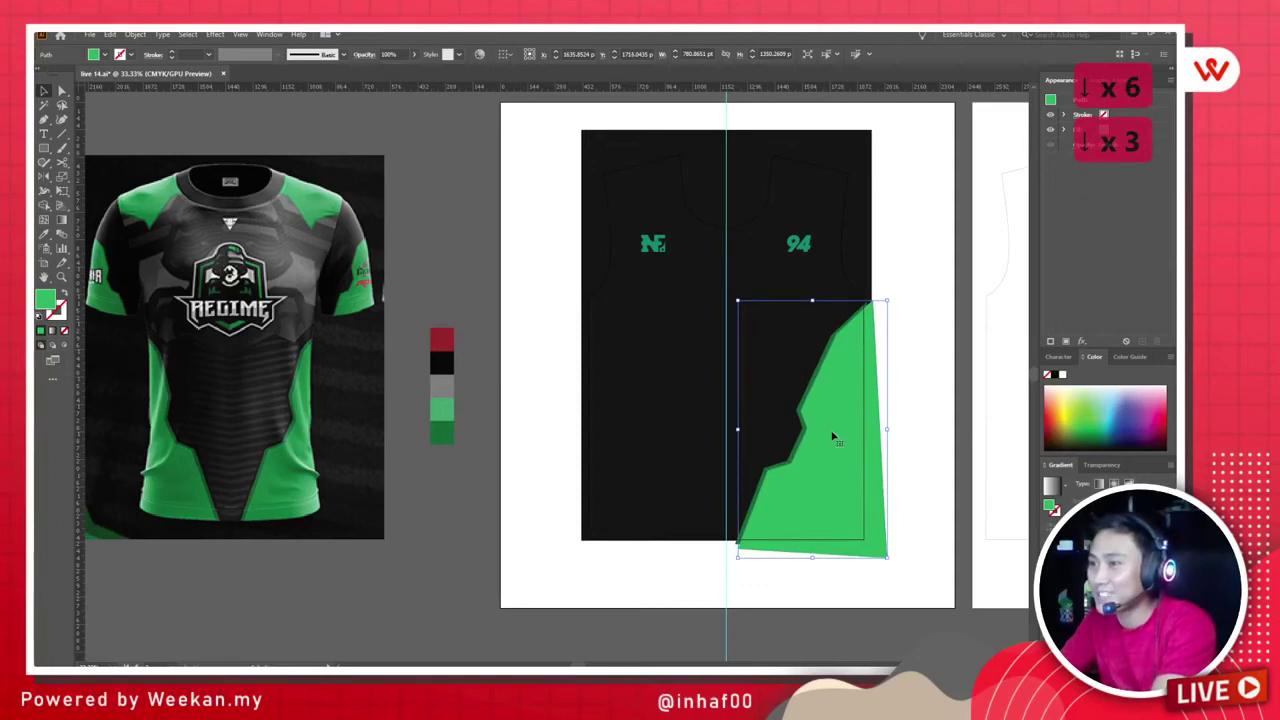
click(945, 364)
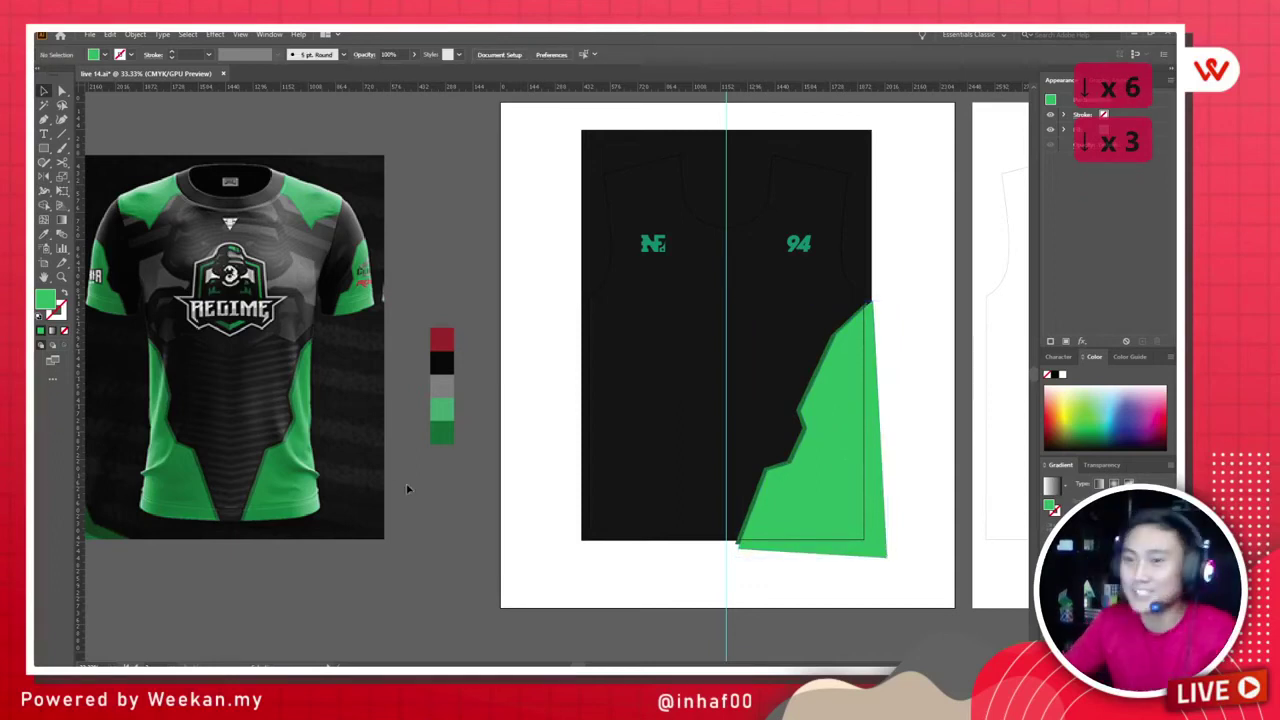
Step: Give the front side panel a linear gradient fill and sample the palette's light green for its starting colour stop
click(360, 489)
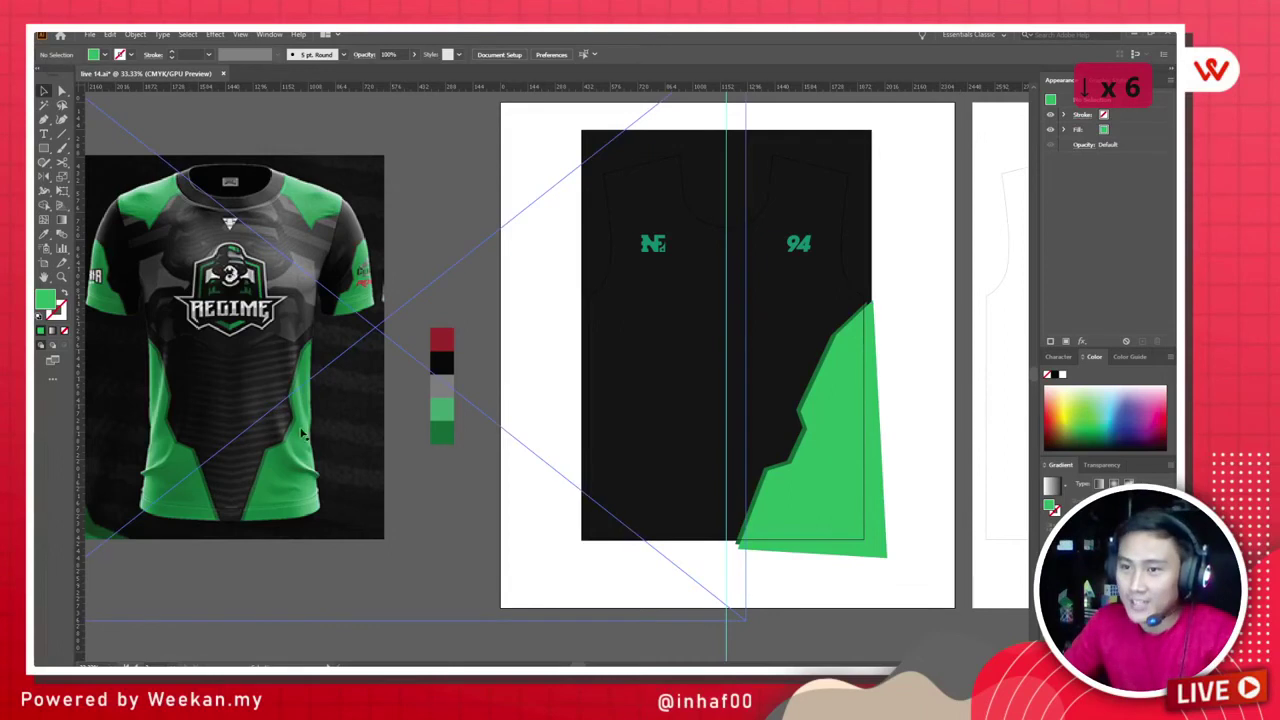
scroll(260, 478, up, 2)
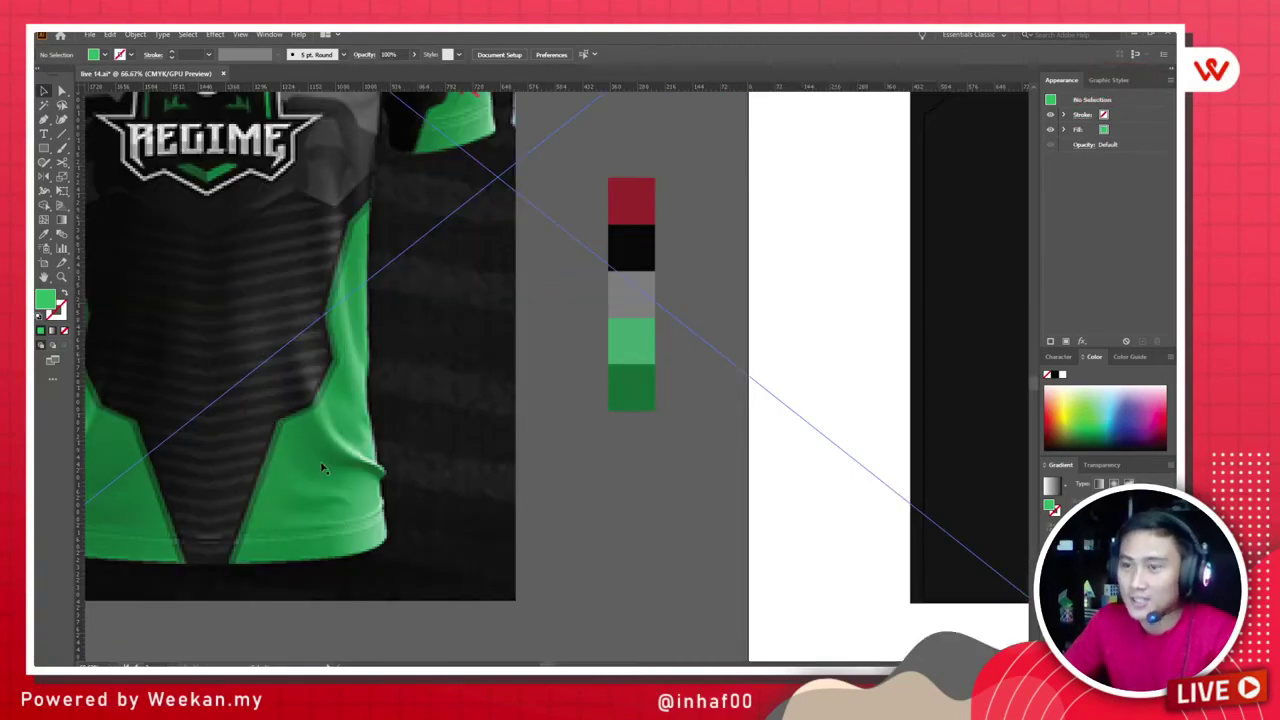
scroll(322, 468, down, 3)
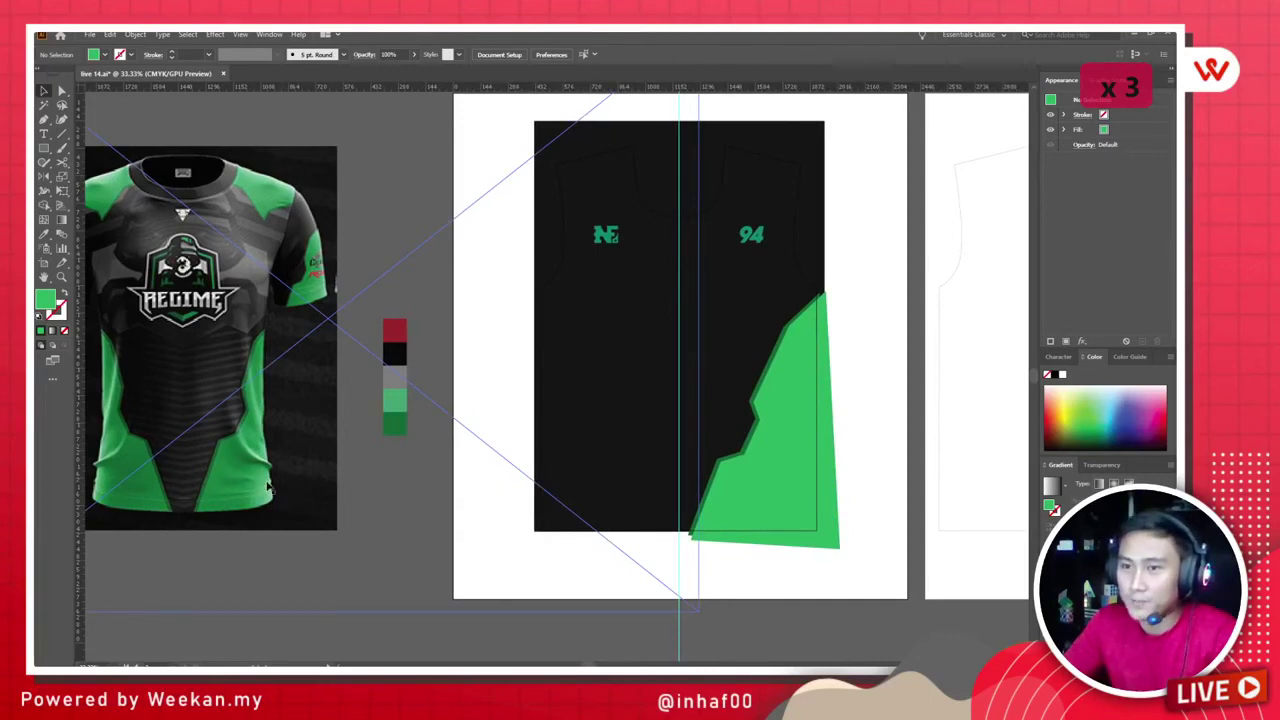
click(782, 461)
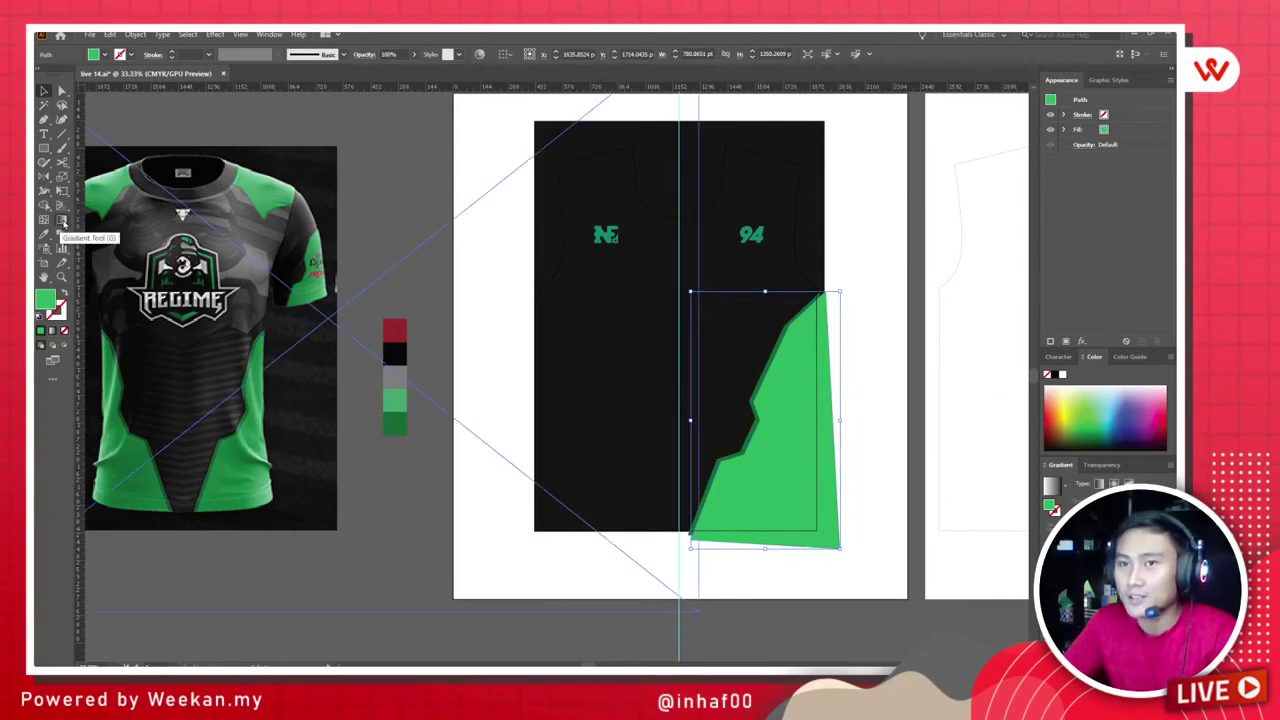
click(53, 332)
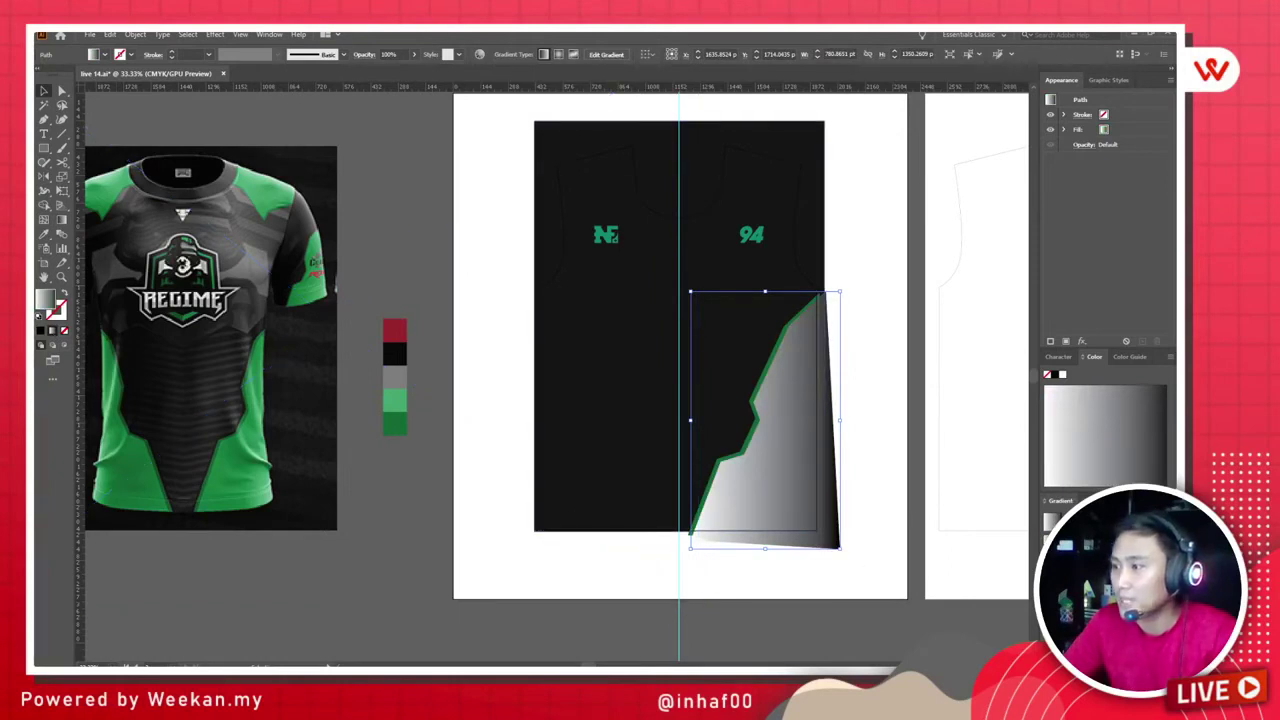
double_click(1050, 570)
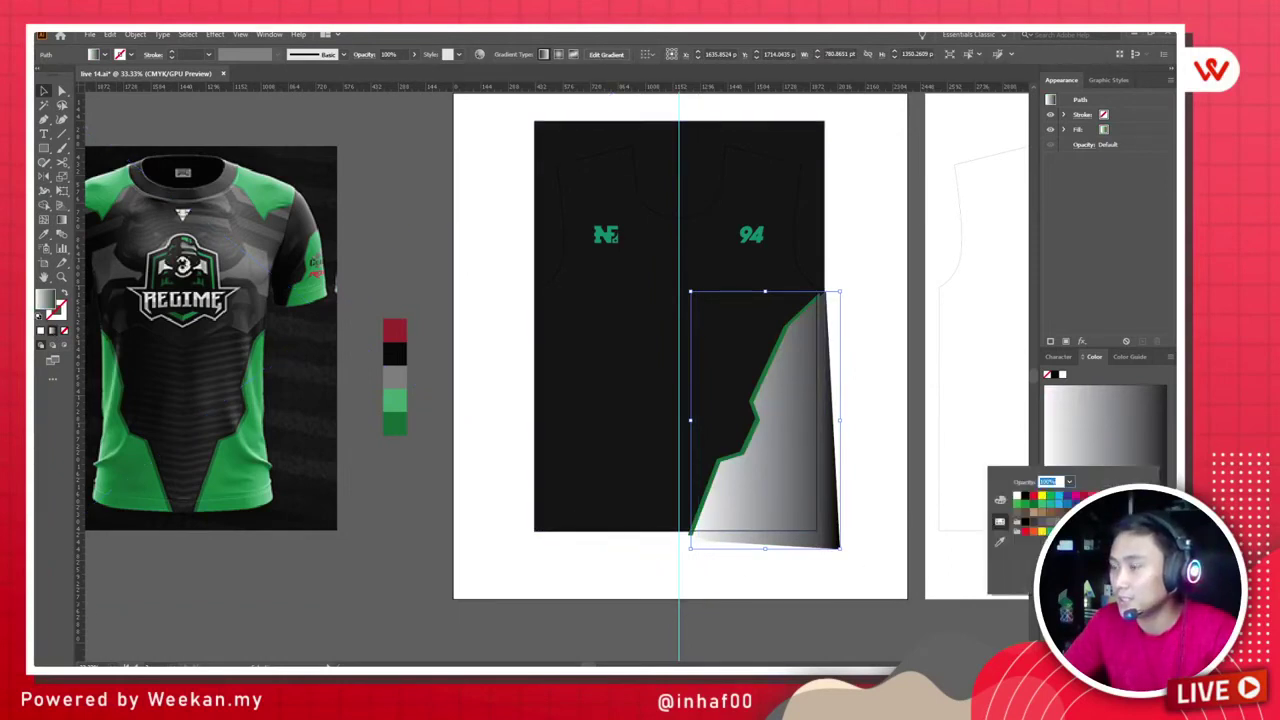
click(1000, 541)
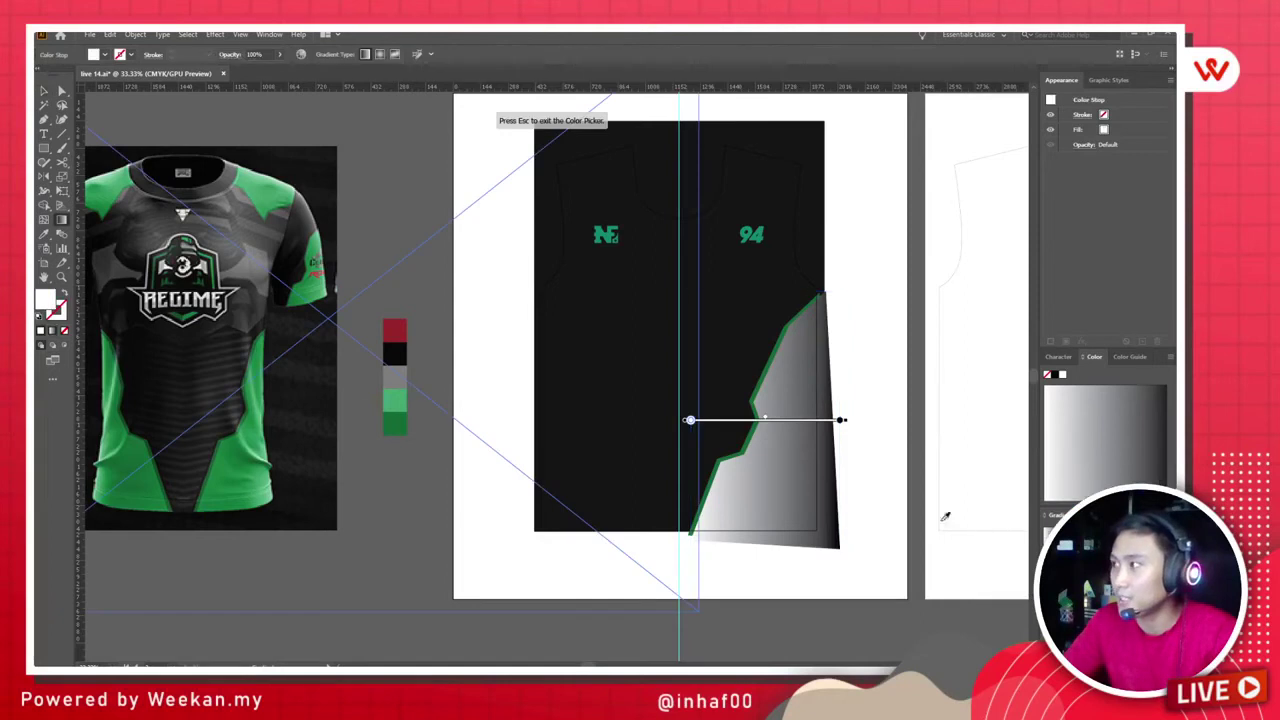
click(398, 421)
click(398, 399)
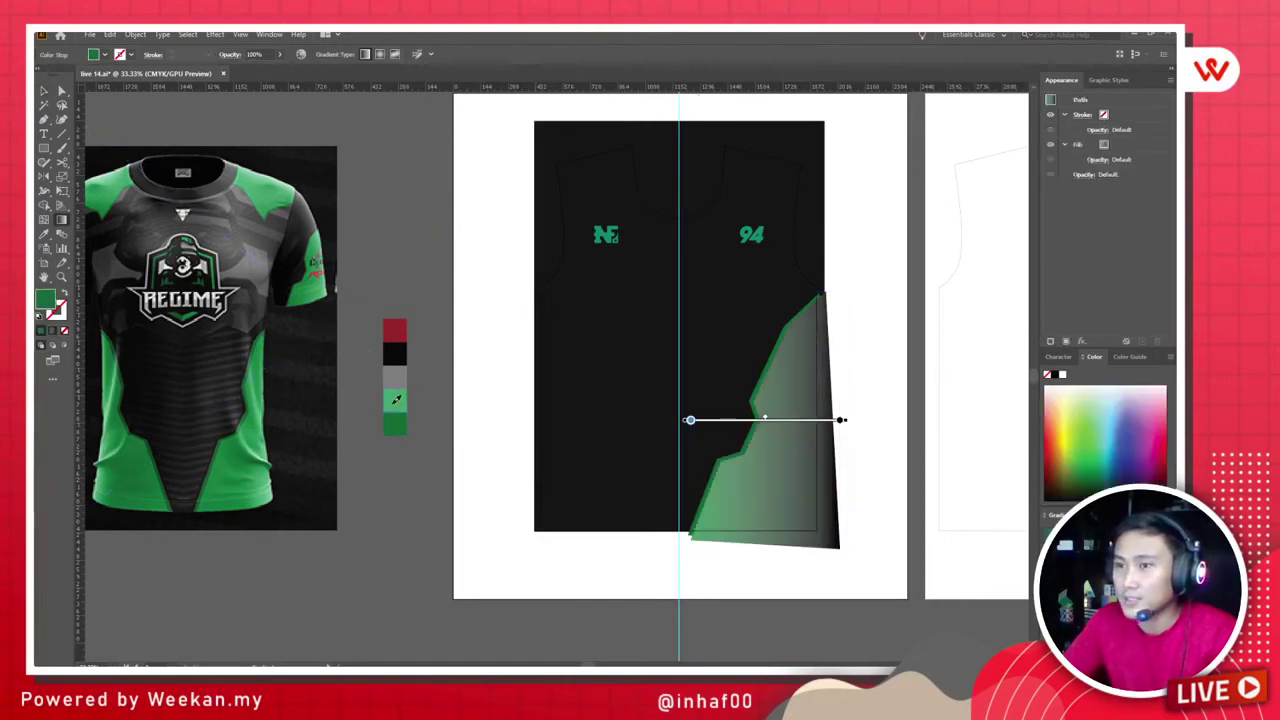
Step: Sample the palette's light green for the end colour stop of the side panel's gradient
double_click(1160, 570)
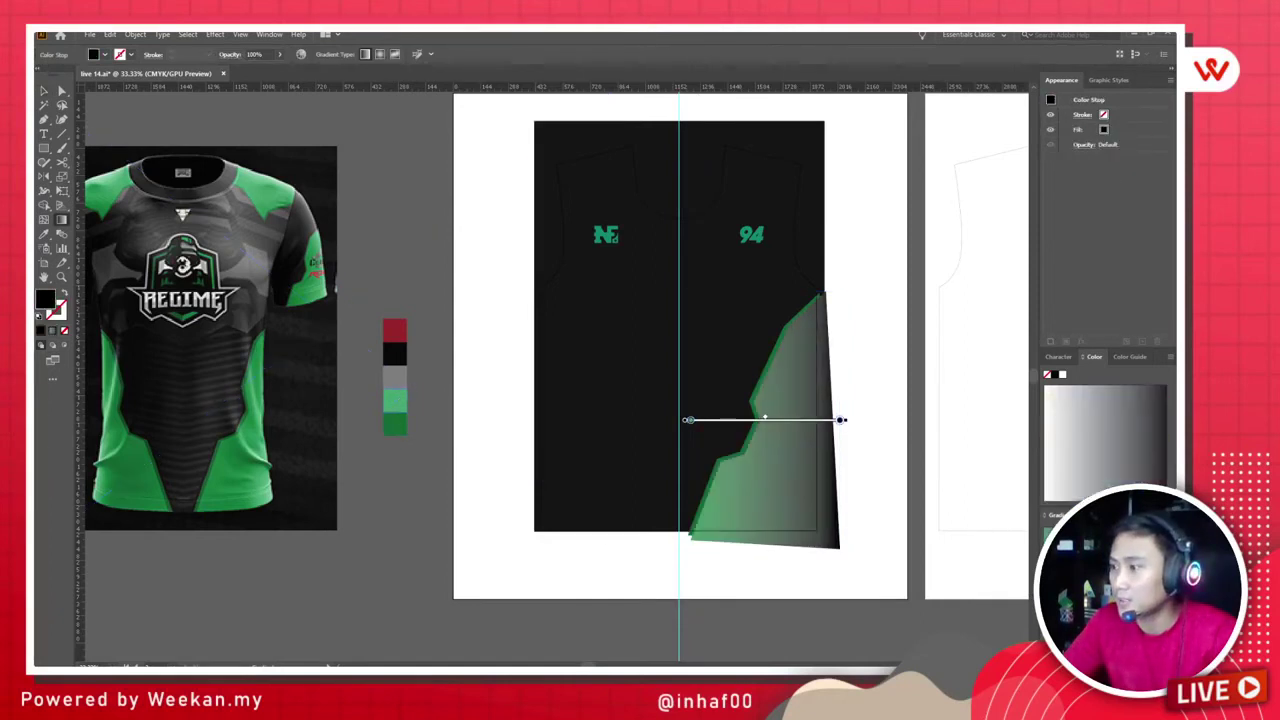
click(996, 549)
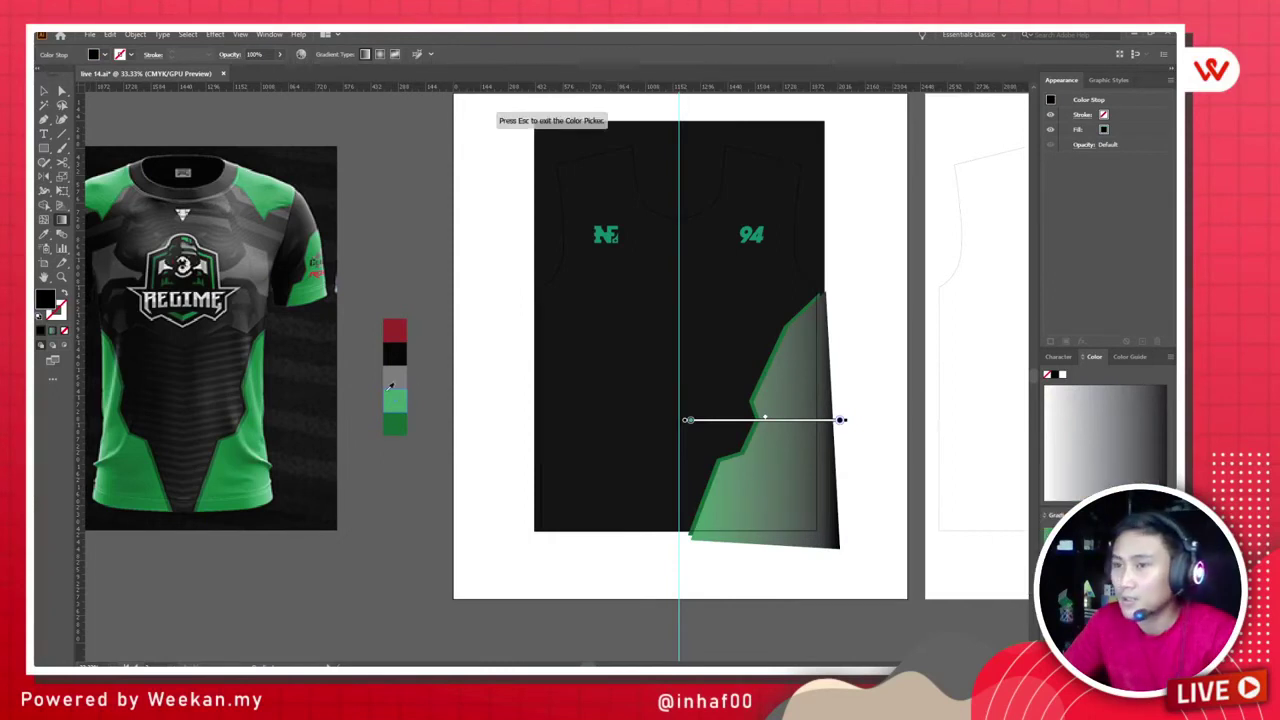
click(392, 398)
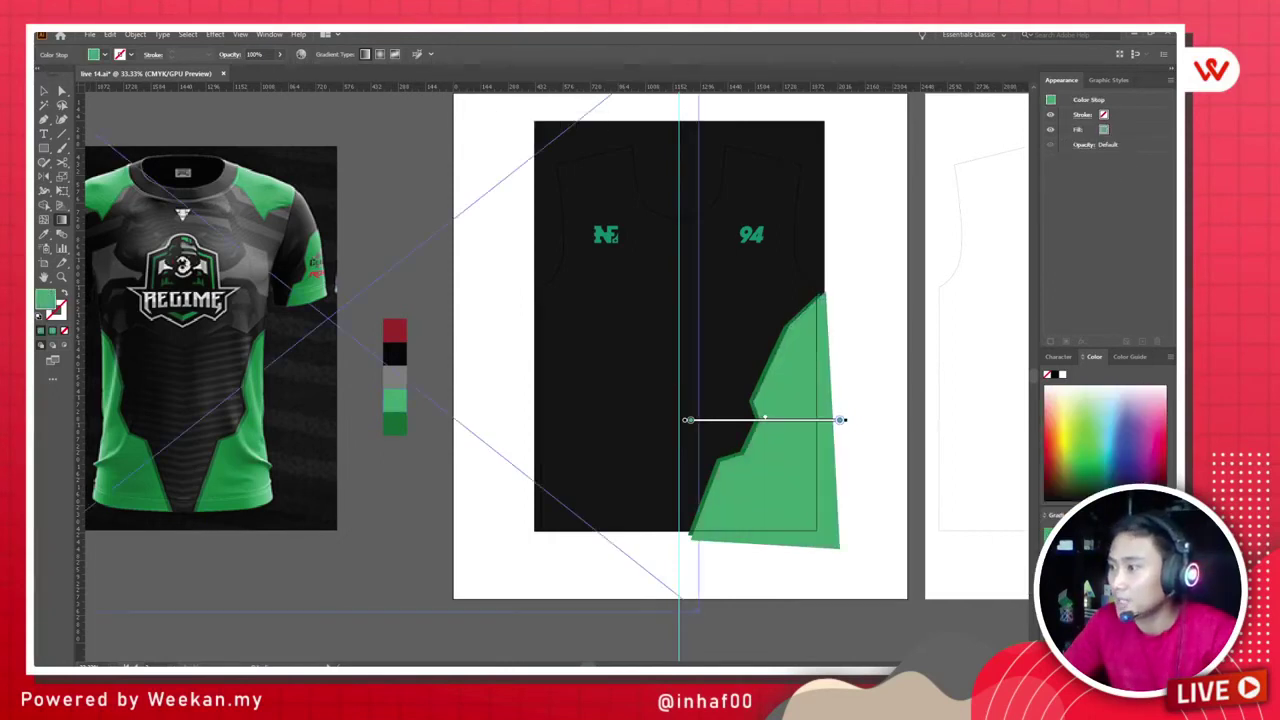
Step: Set the gradient's end colour stop to a deeper green swatch and deselect the side panel
double_click(1160, 570)
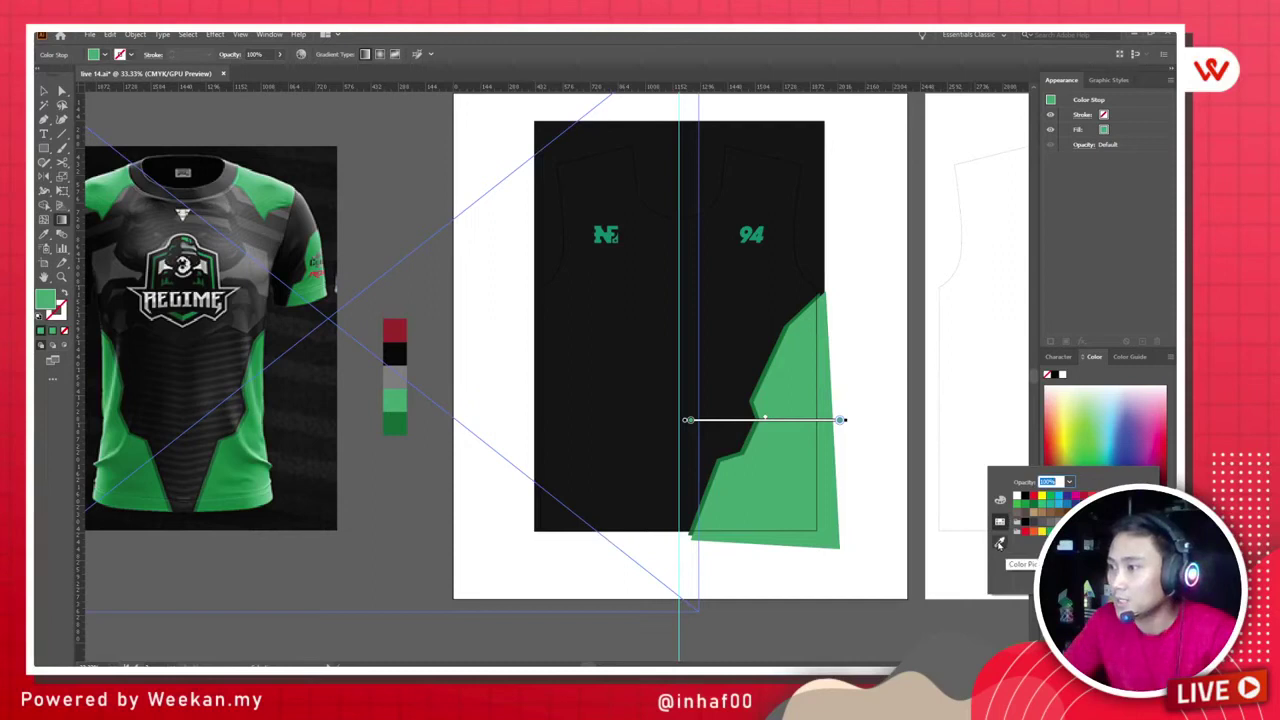
click(999, 543)
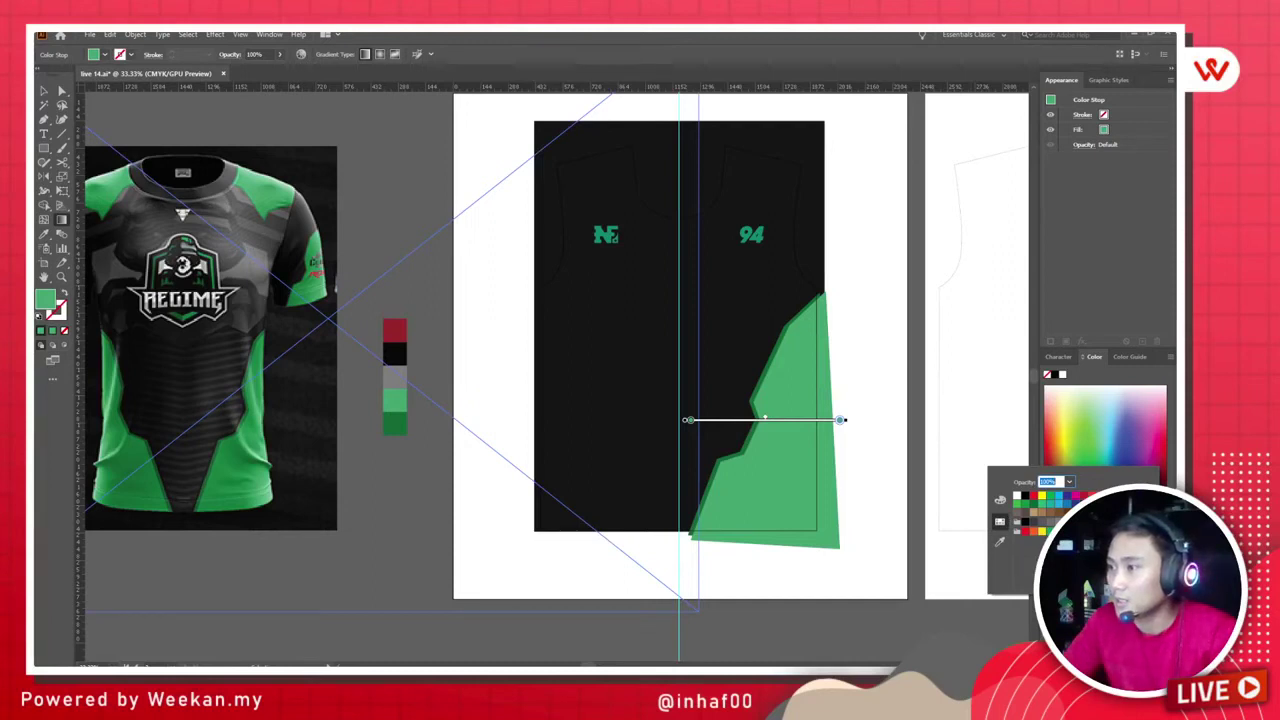
click(1026, 508)
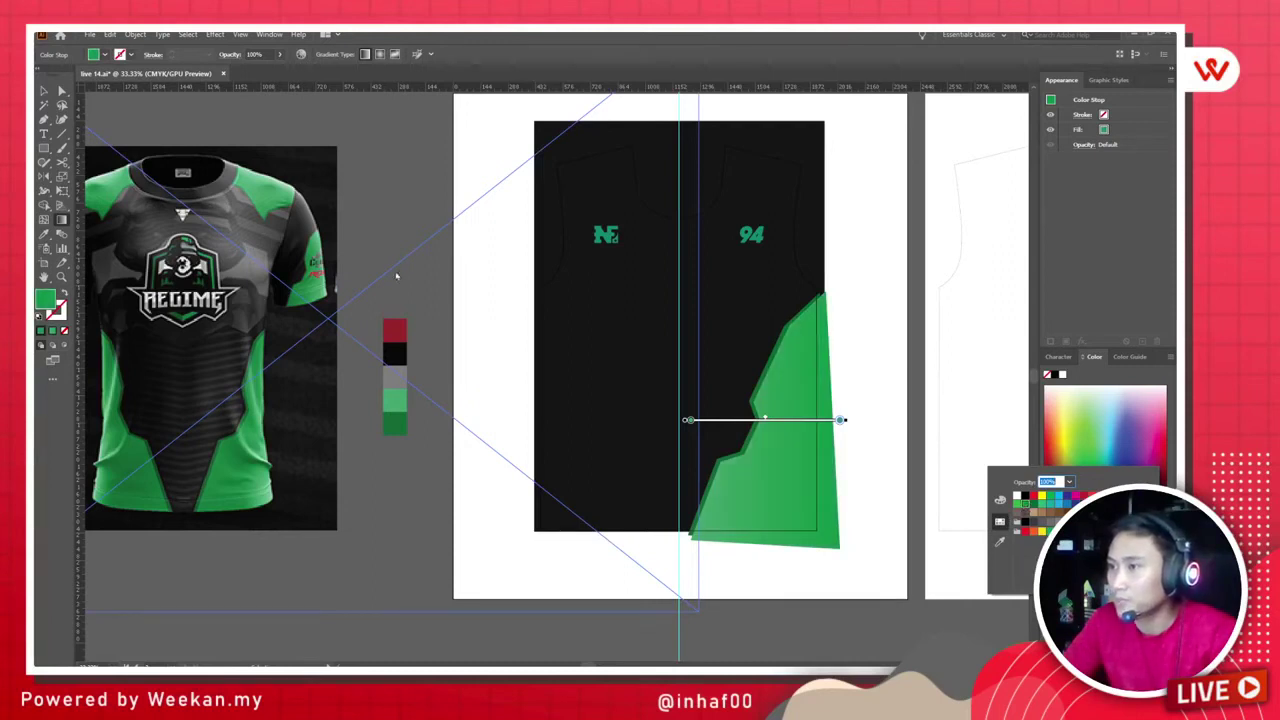
click(260, 128)
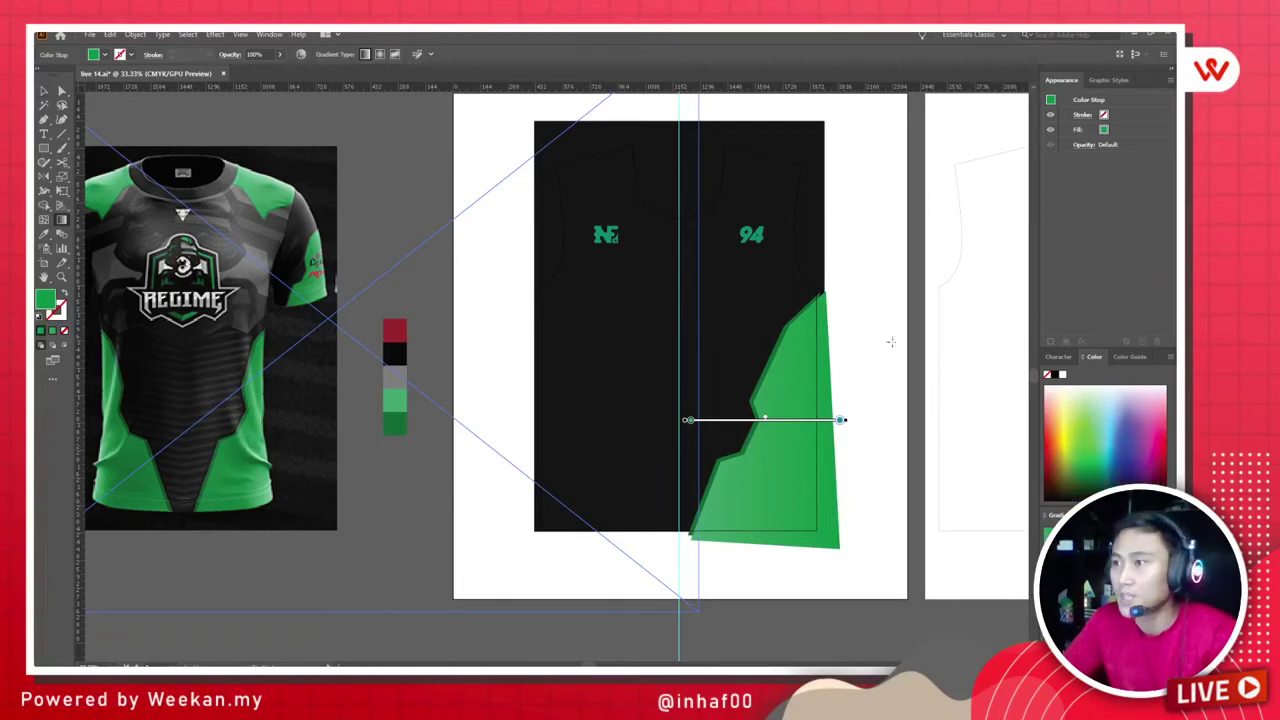
key(v)
click(186, 120)
Step: Check the gradient panel beside the reference jersey, expose the full gradient settings and select the front green side panel
scroll(753, 443, up, 2)
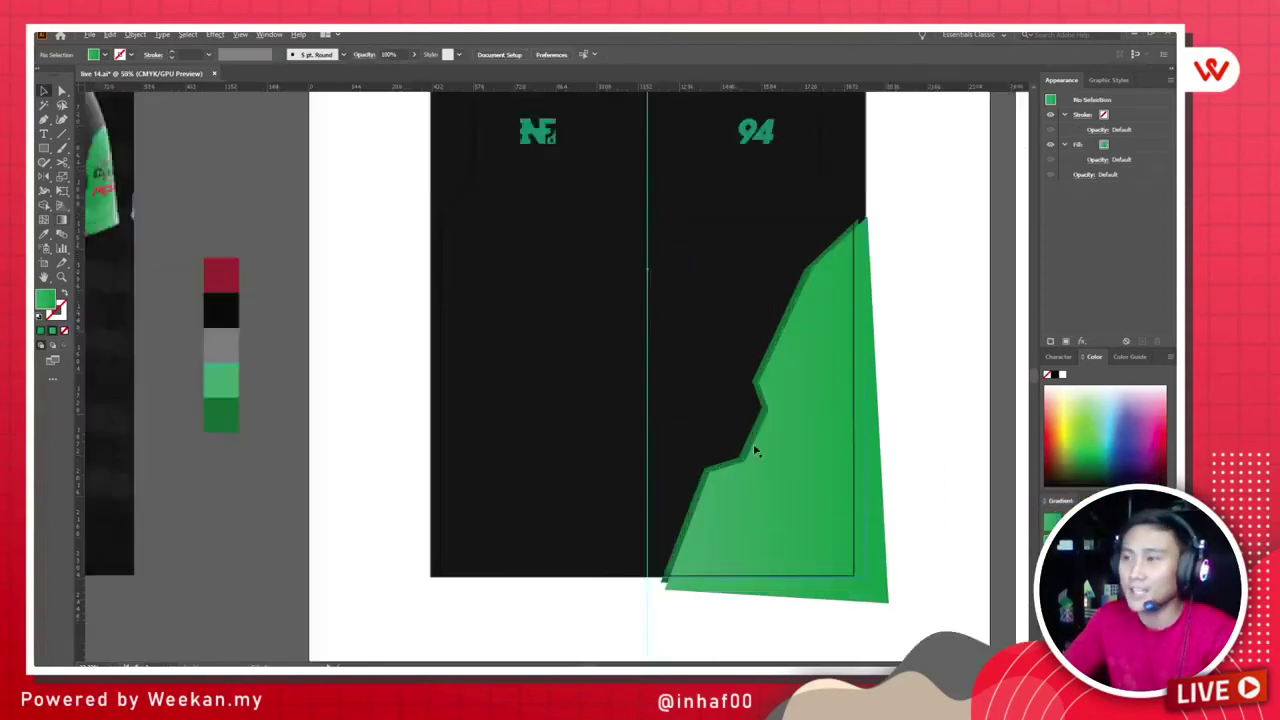
drag(843, 458, 671, 371)
scroll(749, 443, down, 2)
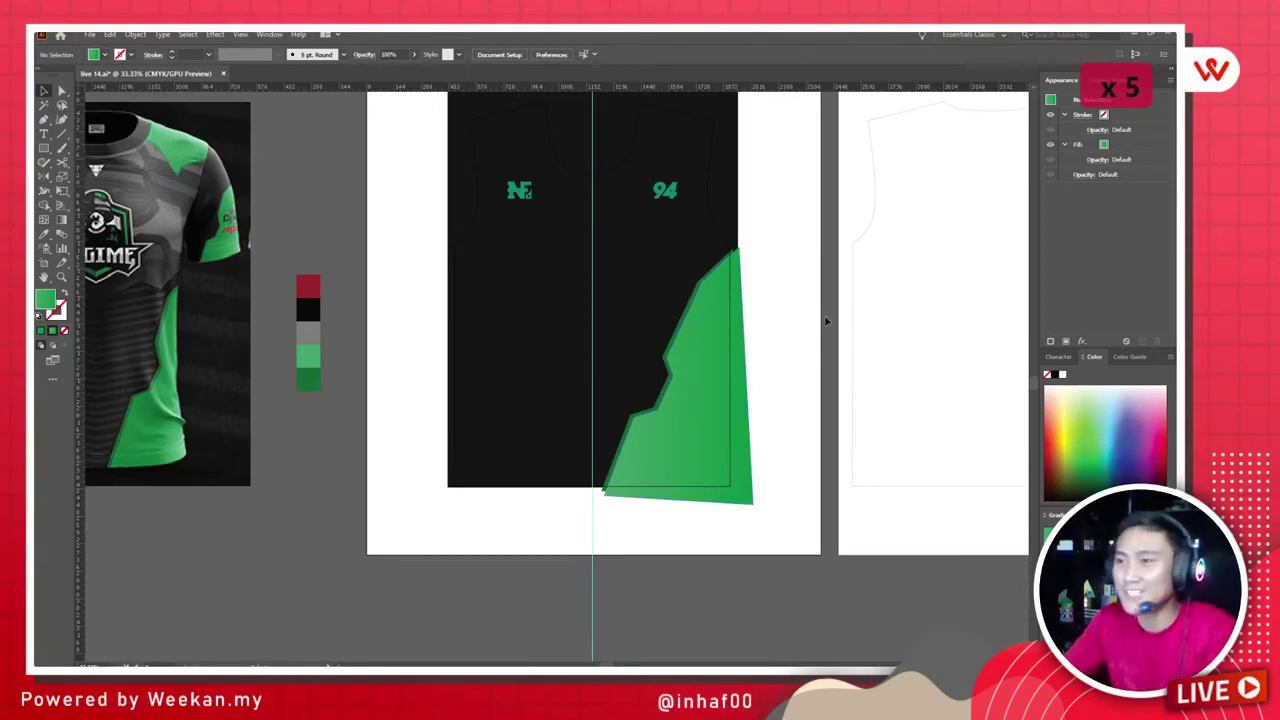
scroll(785, 370, down, 1)
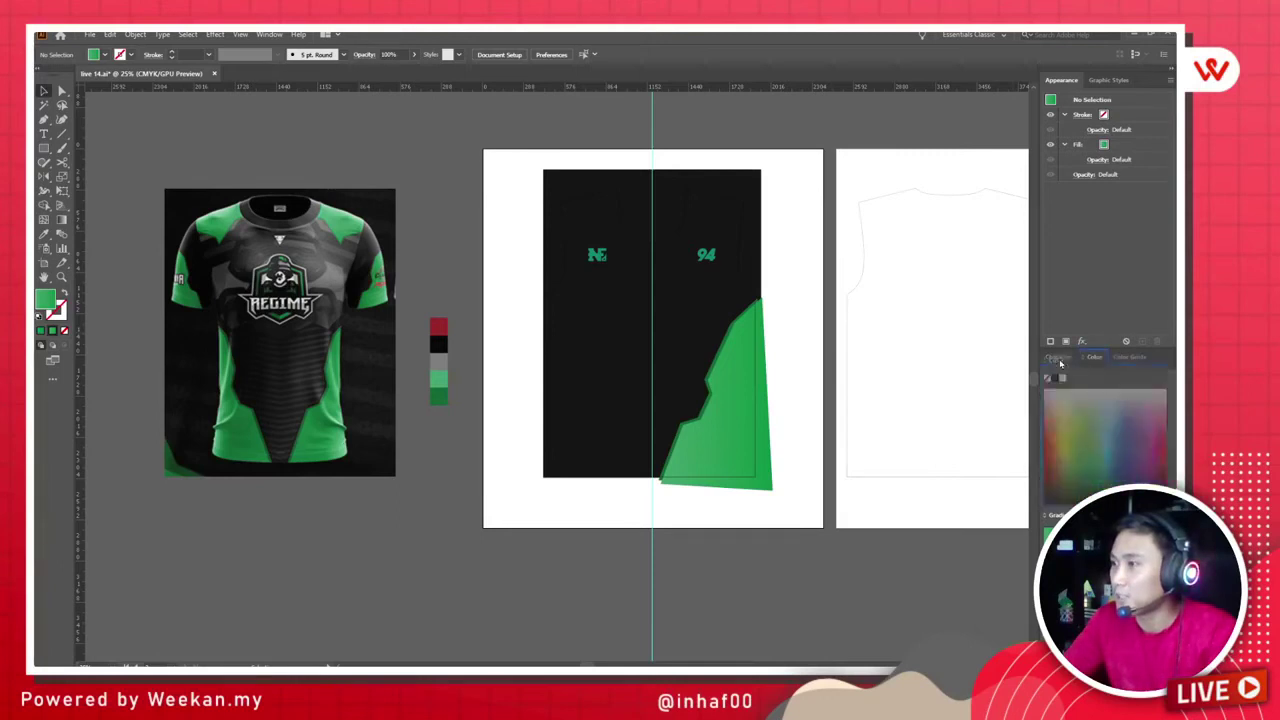
click(1055, 515)
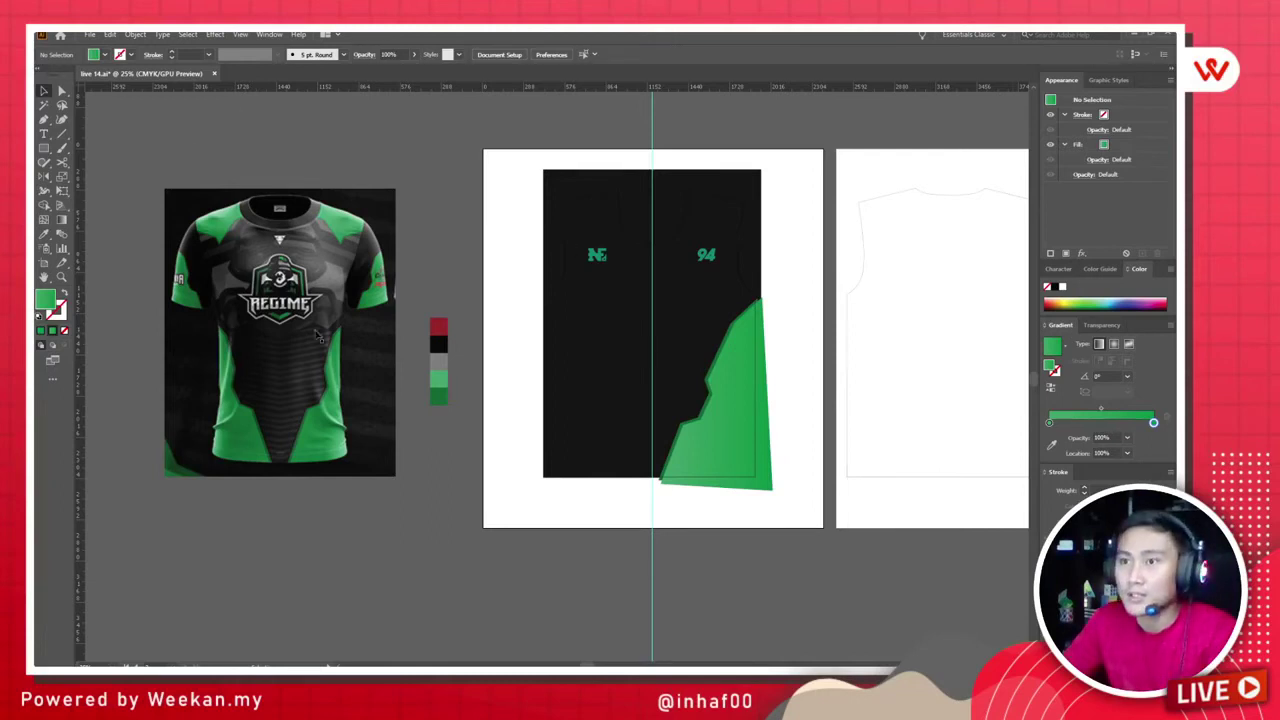
scroll(319, 338, up, 2)
scroll(333, 437, down, 2)
scroll(600, 450, right, 2)
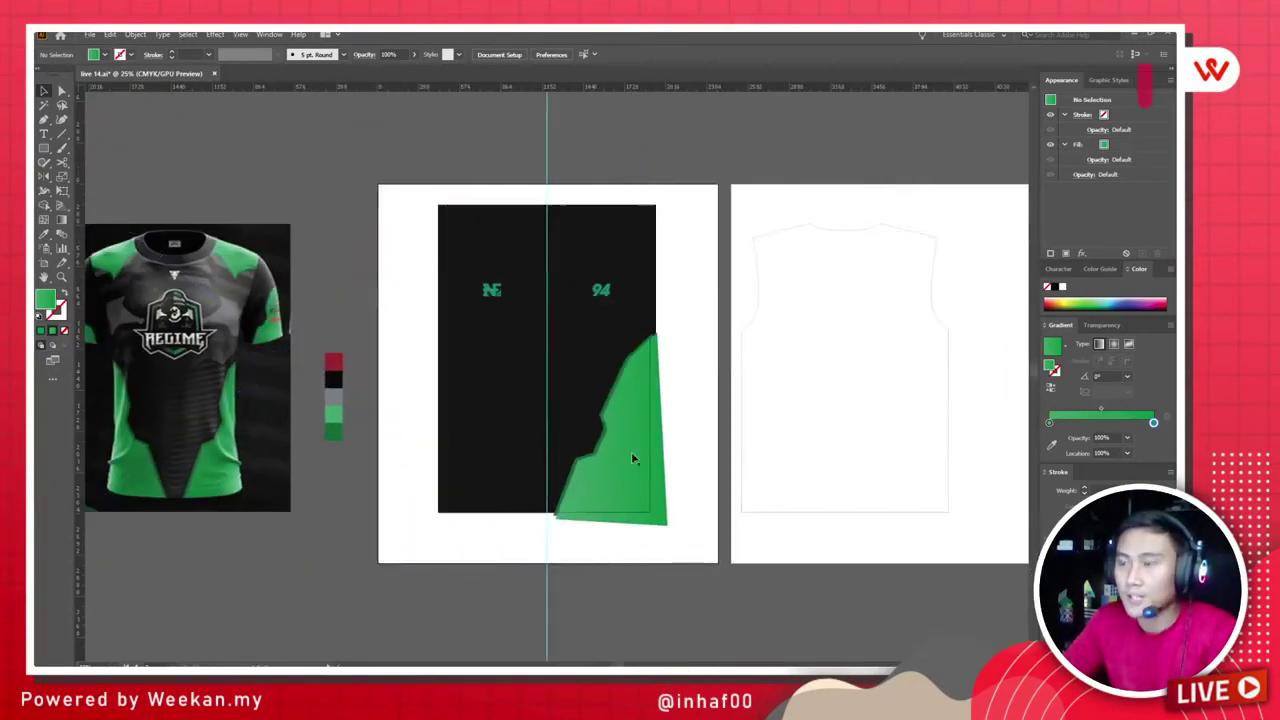
scroll(632, 459, up, 3)
click(628, 385)
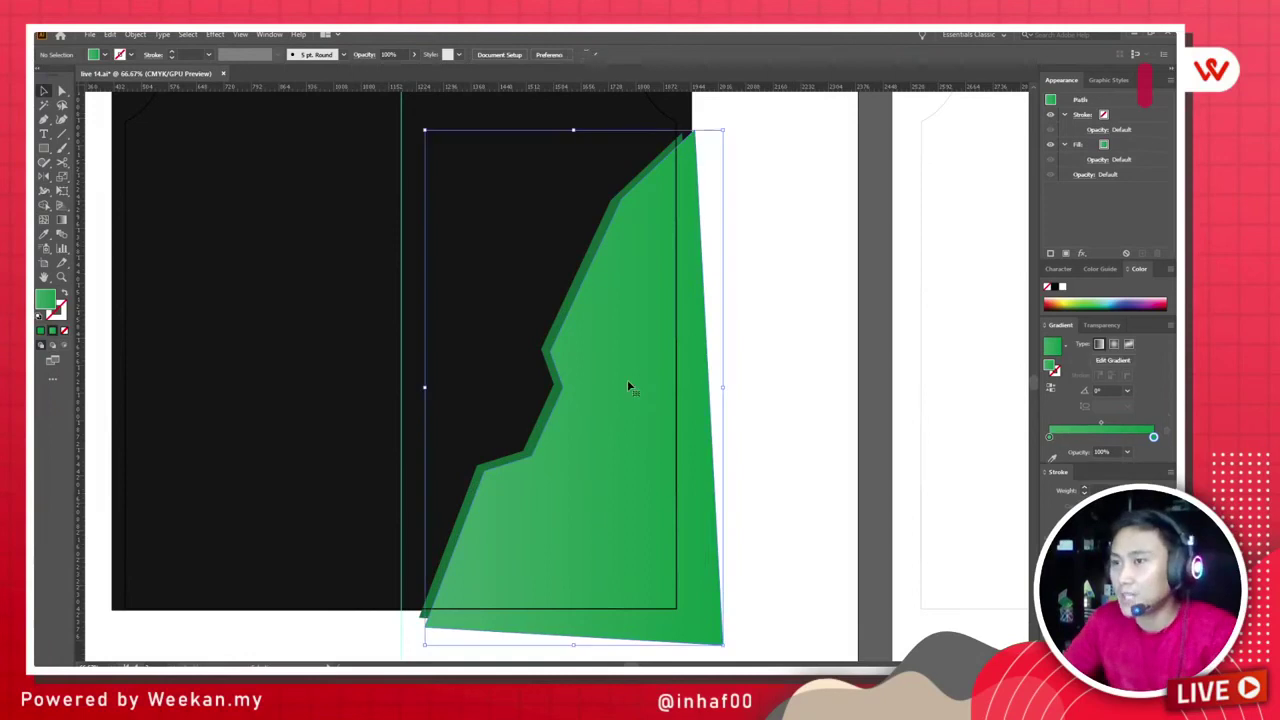
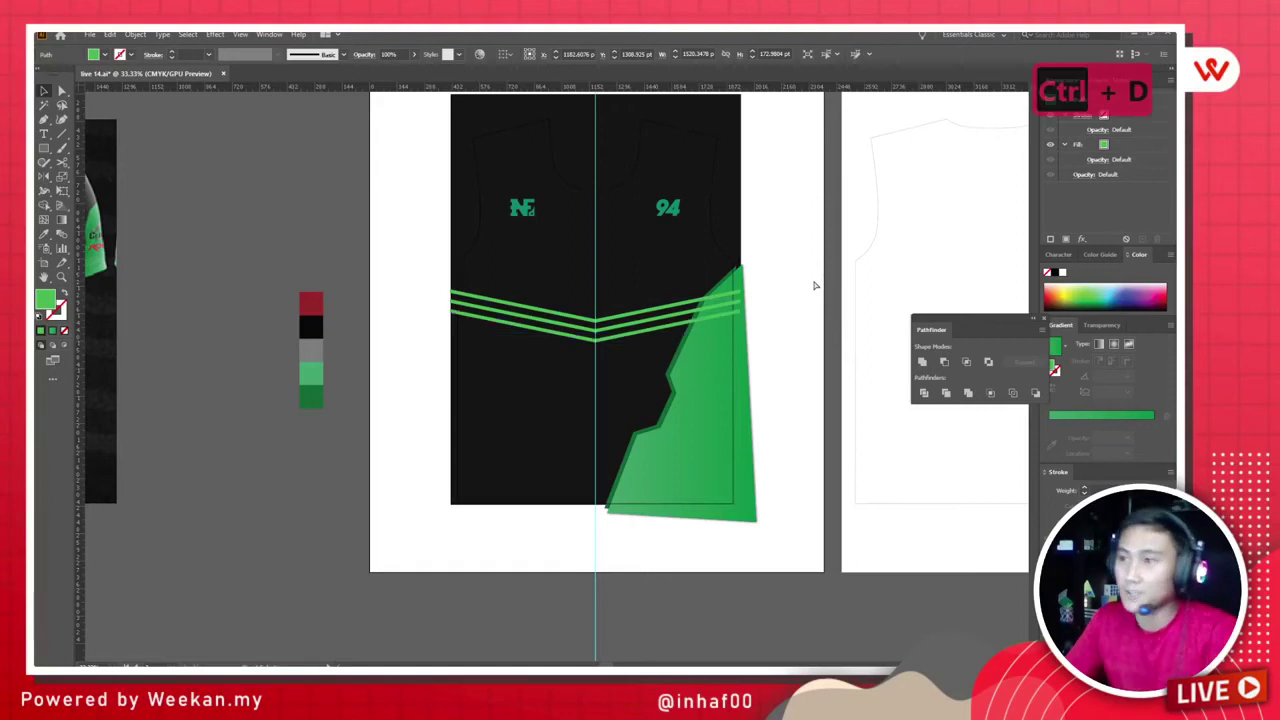
Step: Repeat the chevron stripe's downward duplication to fill the lower jersey front with evenly spaced stripes
key(ctrl+d)
key(ctrl+d)
key(ctrl+d)
key(ctrl+d)
key(ctrl+d)
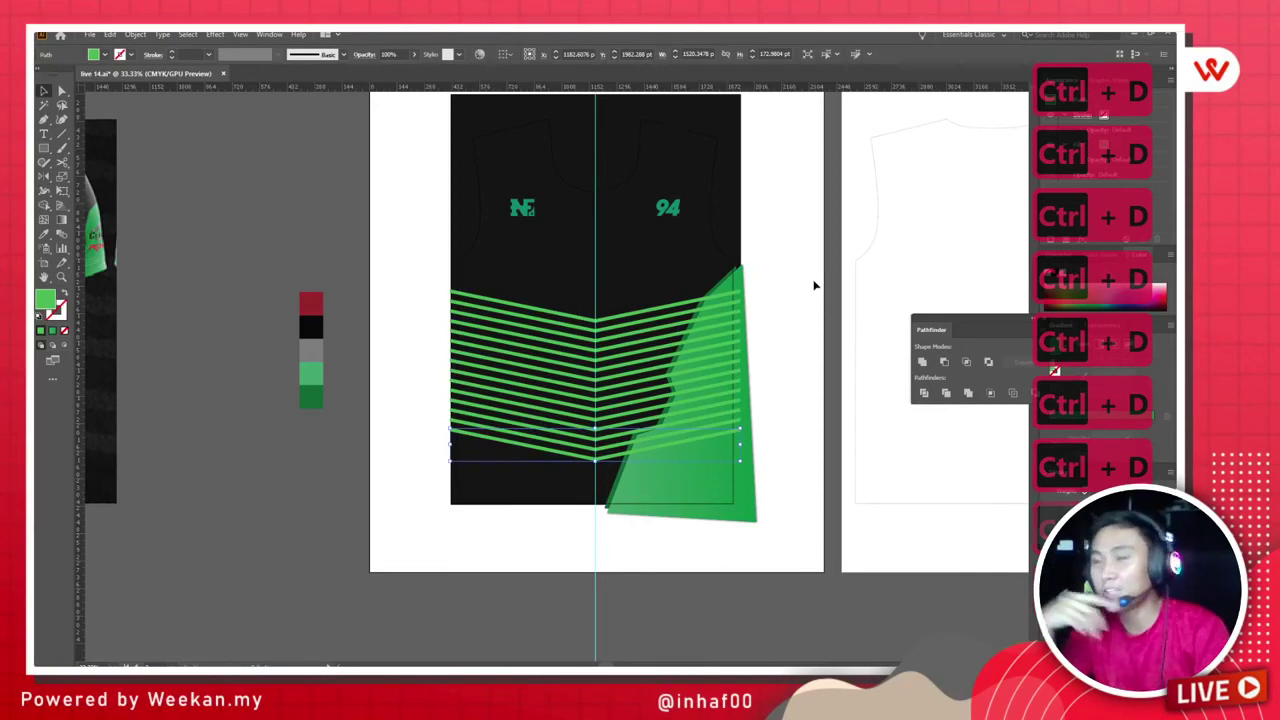
Step: Undo the repeated chevron stripe copies until only the original upper stripe remains
key(ctrl+z)
key(ctrl+z)
key(ctrl+z)
key(ctrl+z)
key(ctrl+z)
key(ctrl+z)
key(ctrl+z)
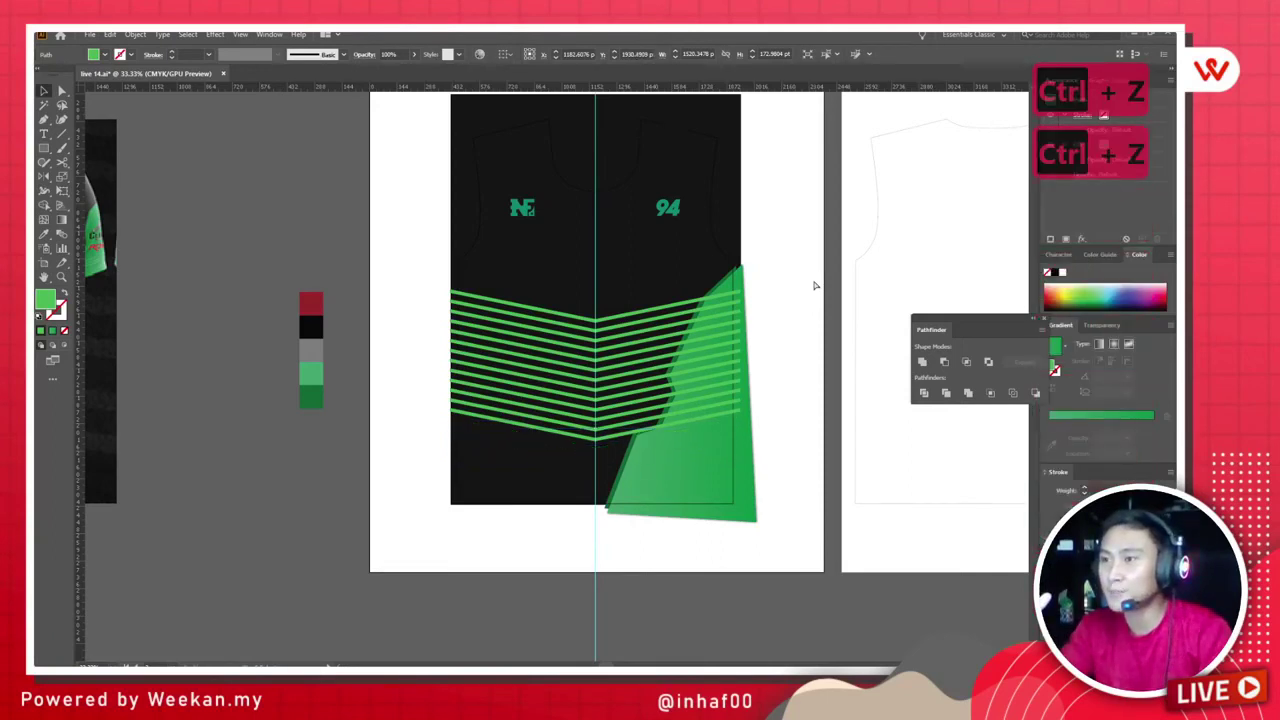
key(ctrl+z)
key(ctrl+z)
key(ctrl+z)
key(ctrl+z)
key(ctrl+z)
key(ctrl+z)
key(ctrl+z)
key(ctrl+z)
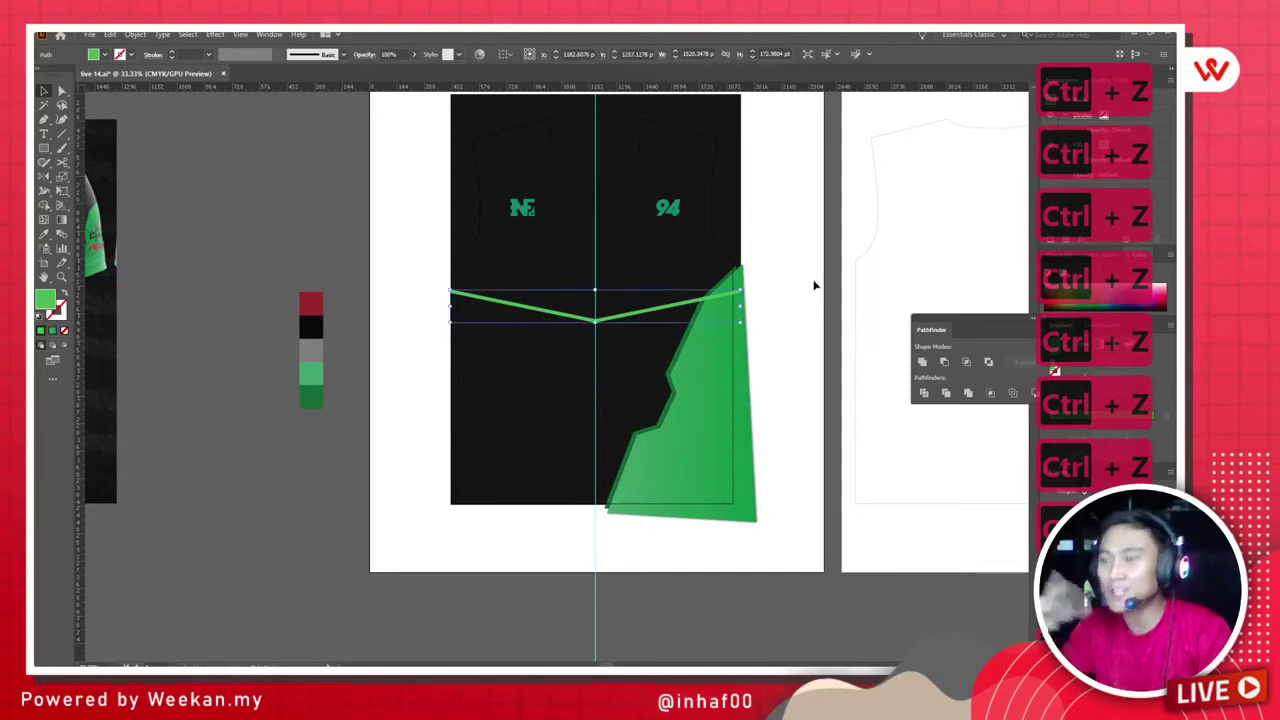
Step: Copy the green chevron stripe straight down to just above the jersey's bottom edge and deselect it
key(ctrl+minus)
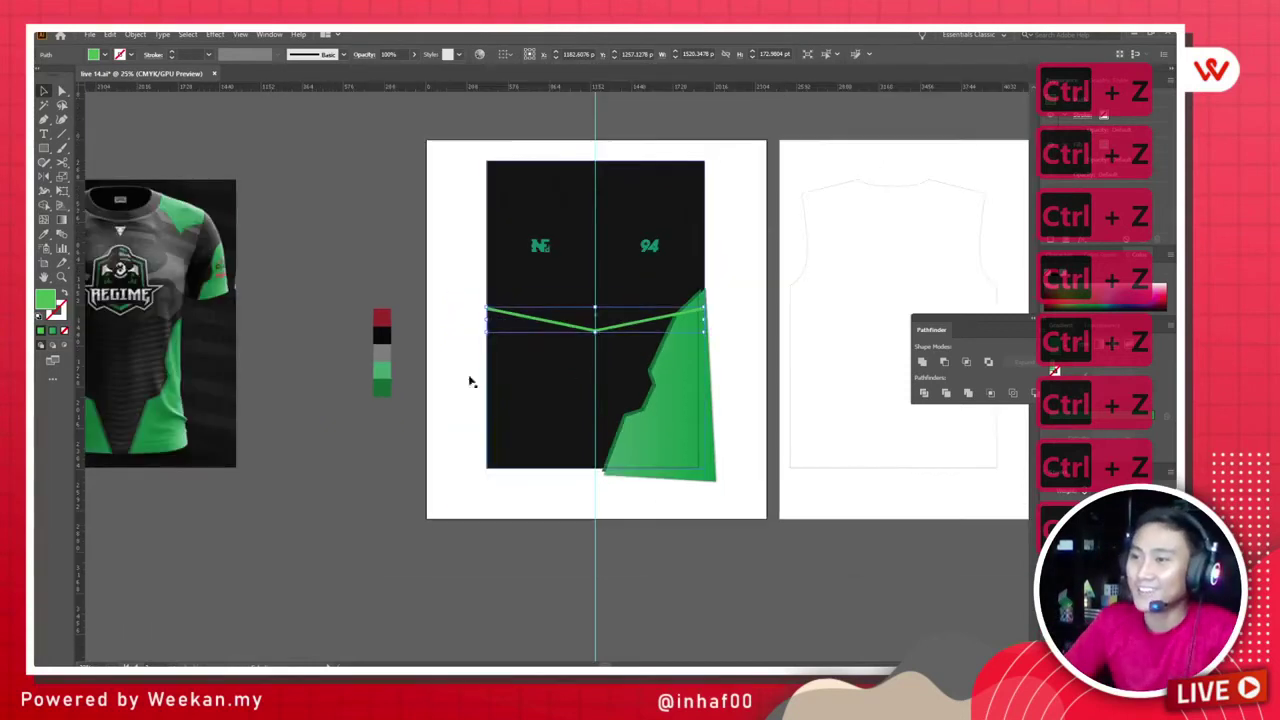
scroll(420, 374, left, 2)
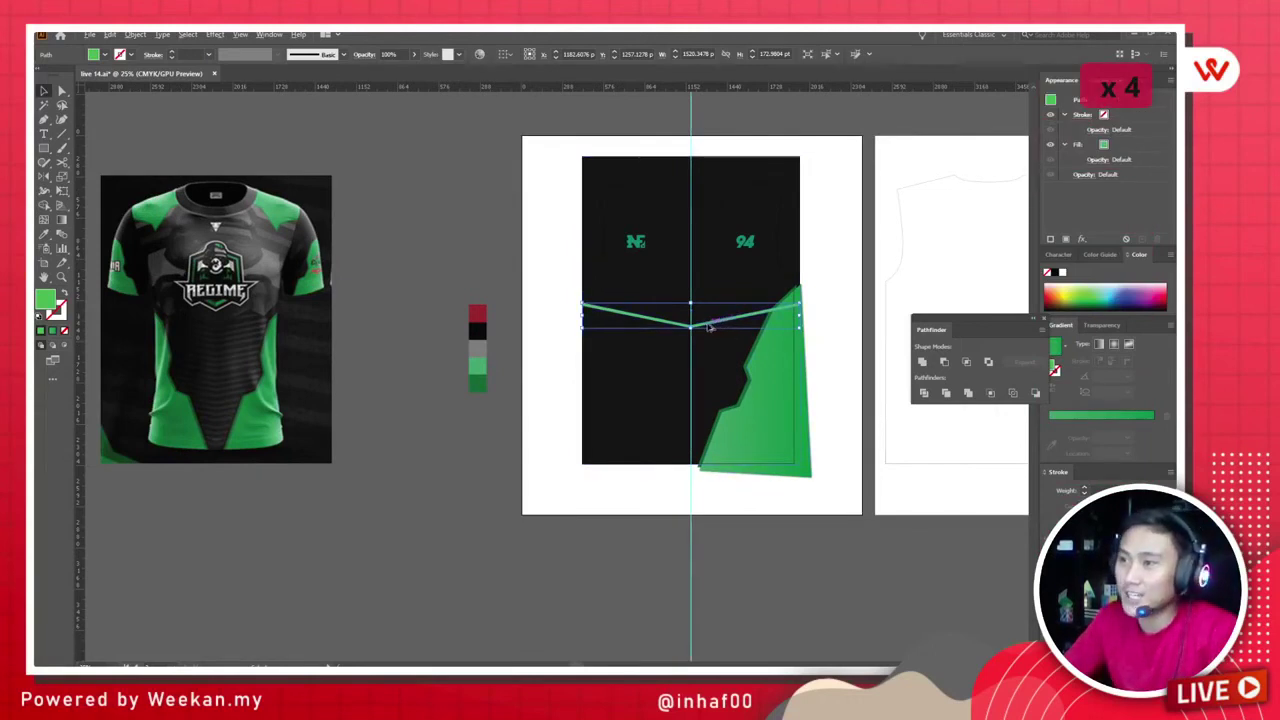
drag(708, 325, 707, 460)
click(525, 357)
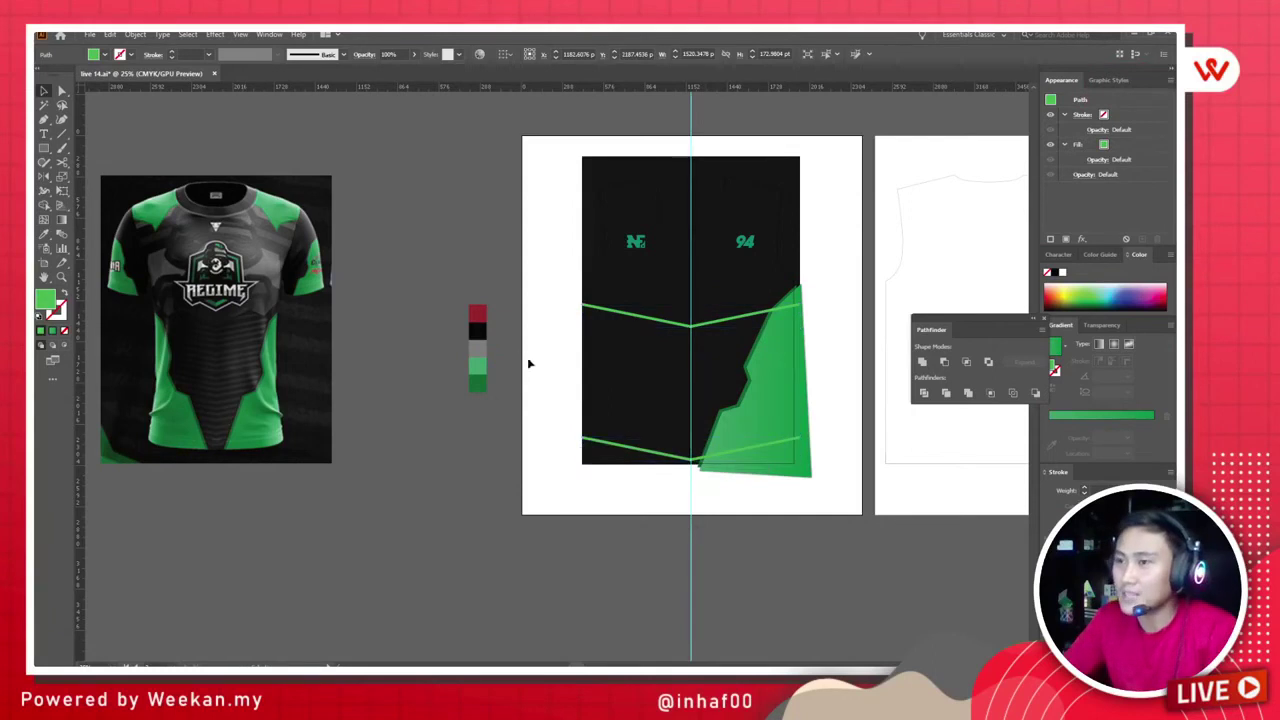
scroll(706, 371, up, 1)
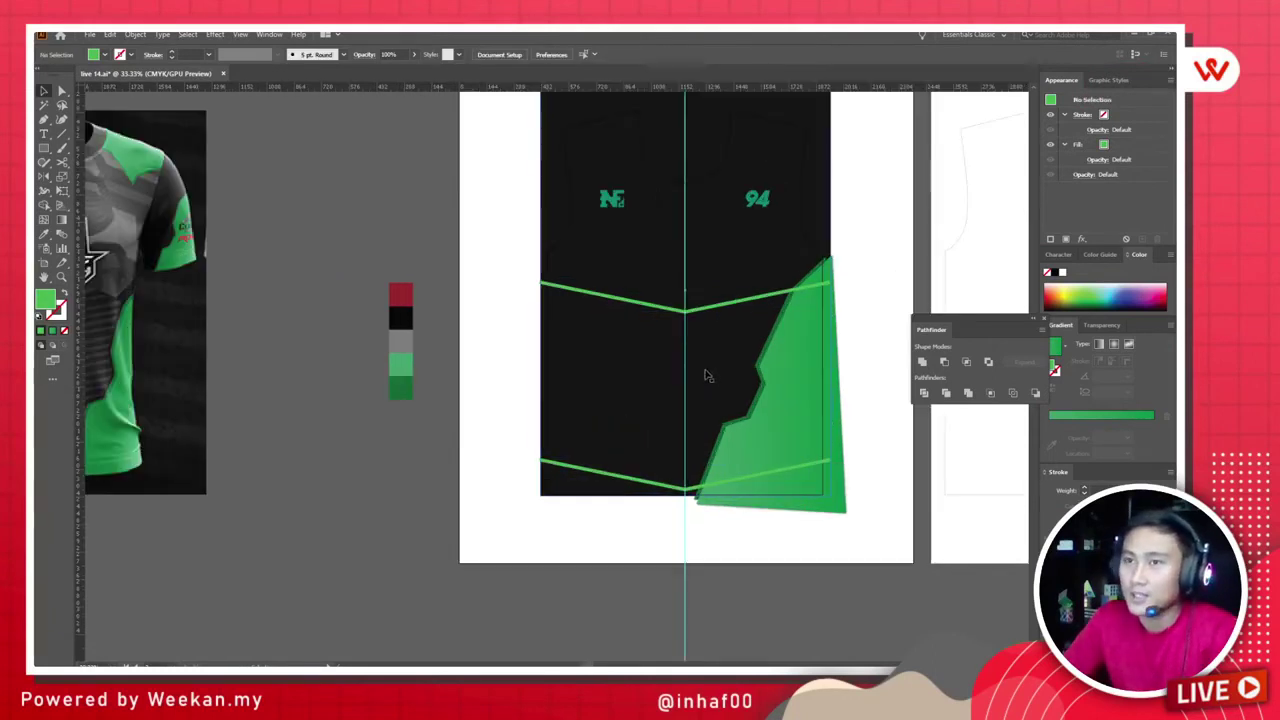
drag(586, 331, 465, 329)
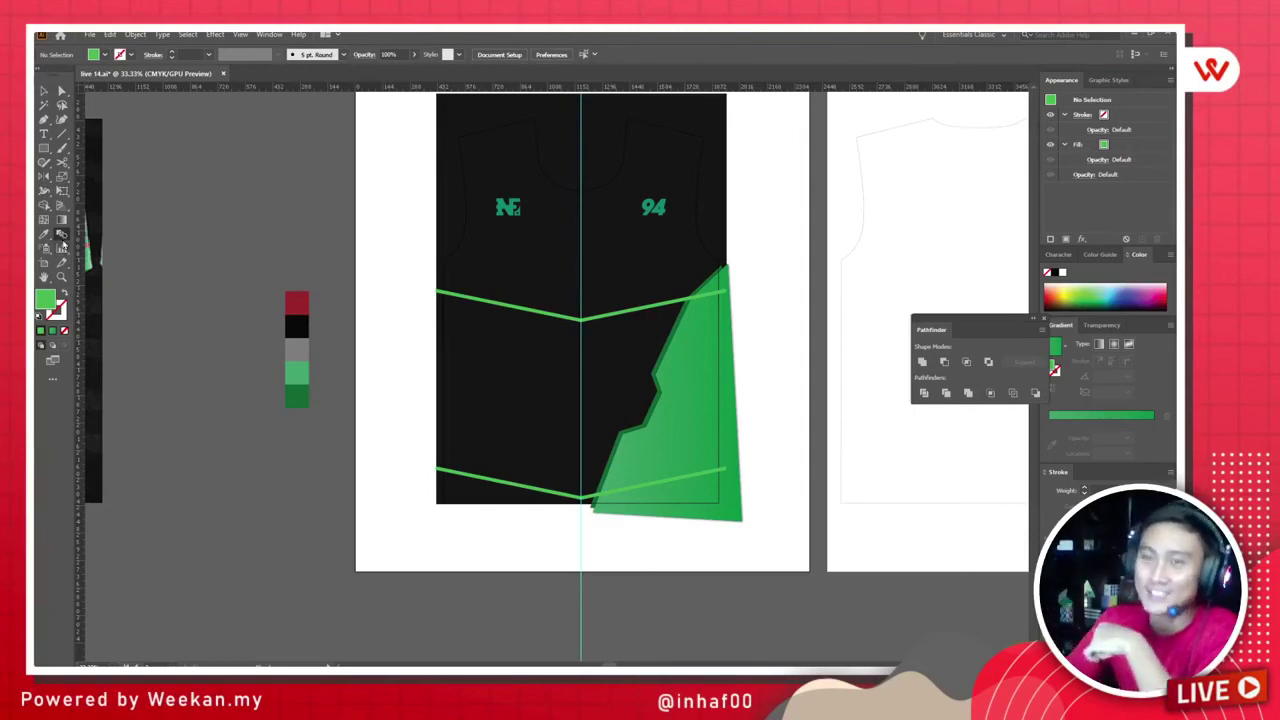
Step: Blend the upper and lower green chevron stripes into a series of intermediate stripes down the jersey front and deselect it
click(61, 235)
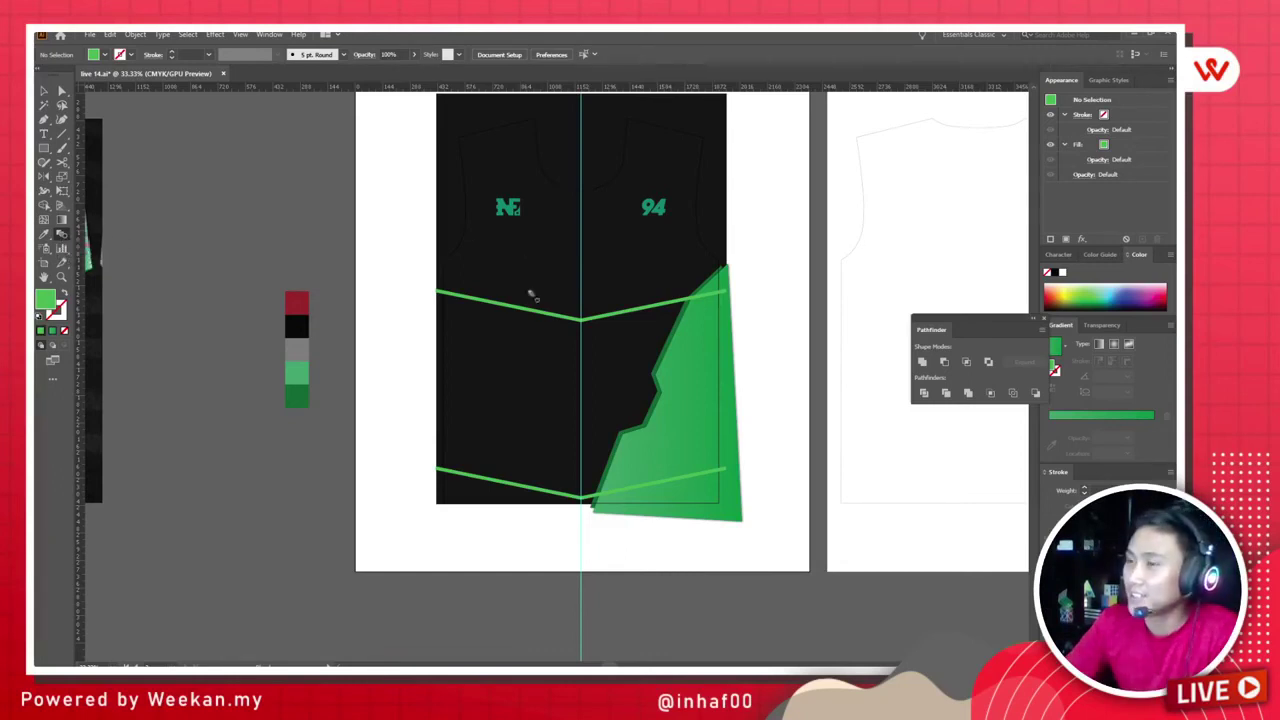
click(44, 91)
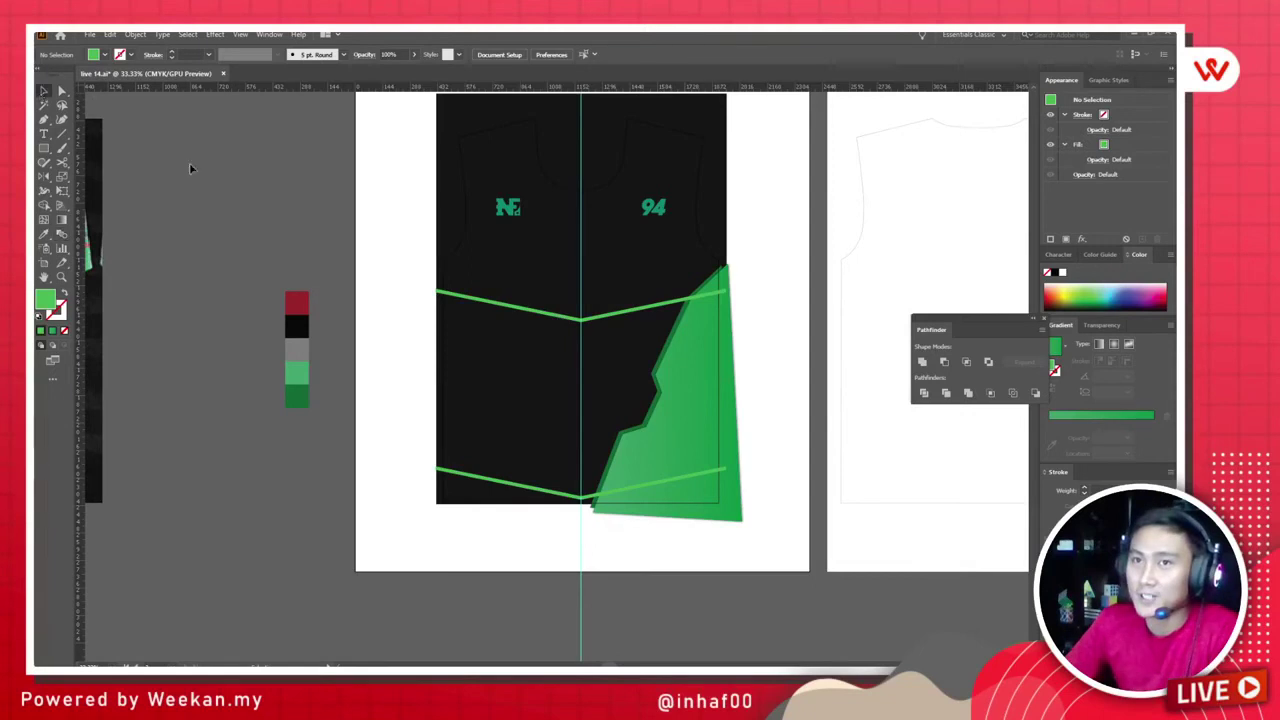
click(534, 312)
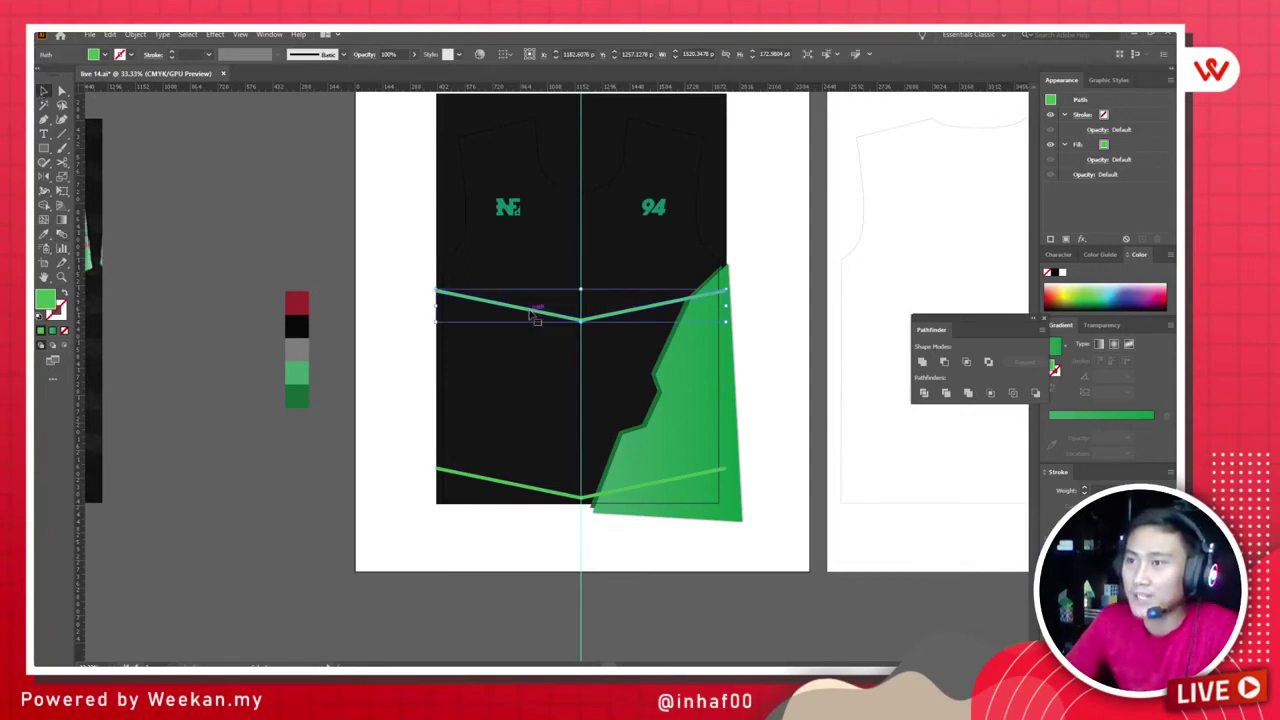
shift+click(522, 486)
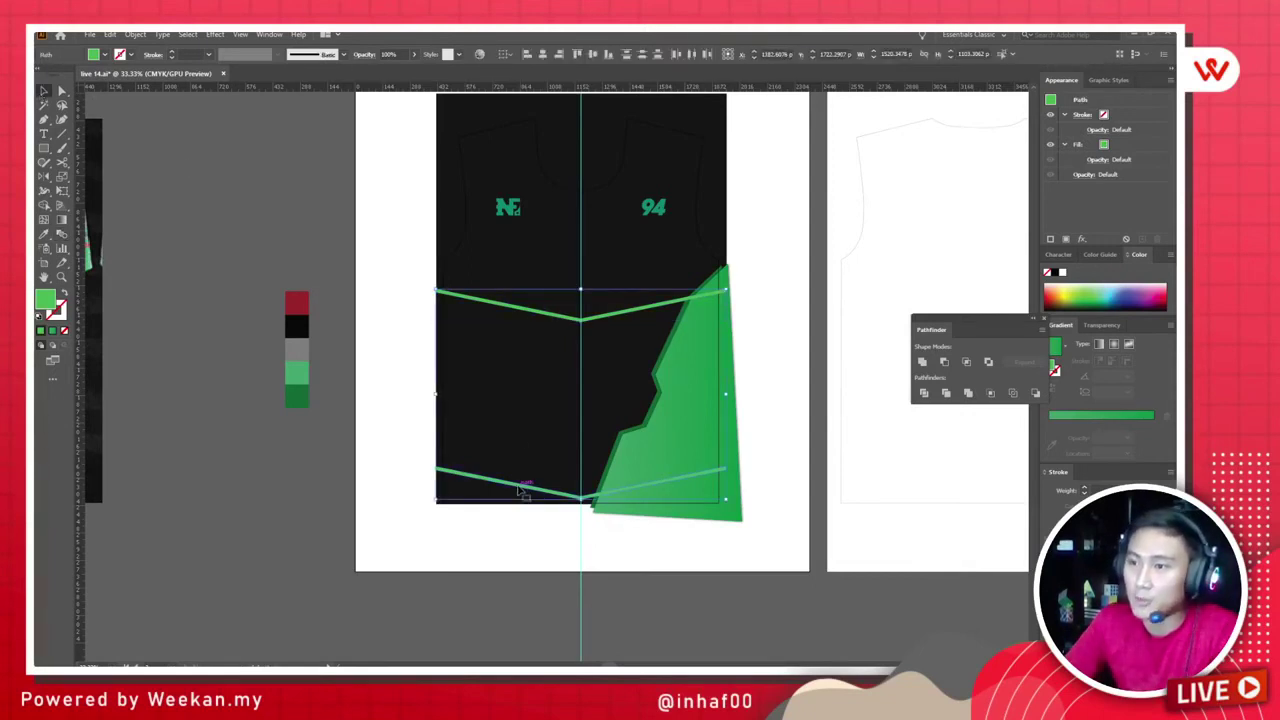
click(61, 233)
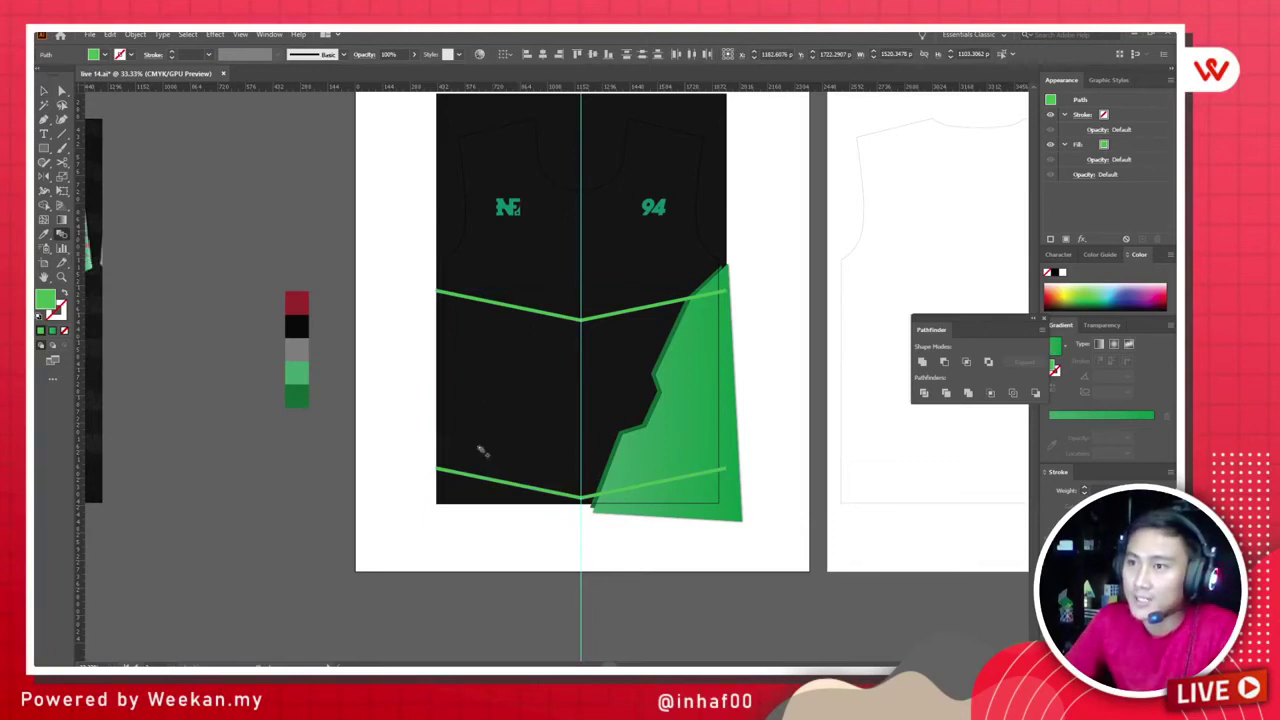
click(483, 482)
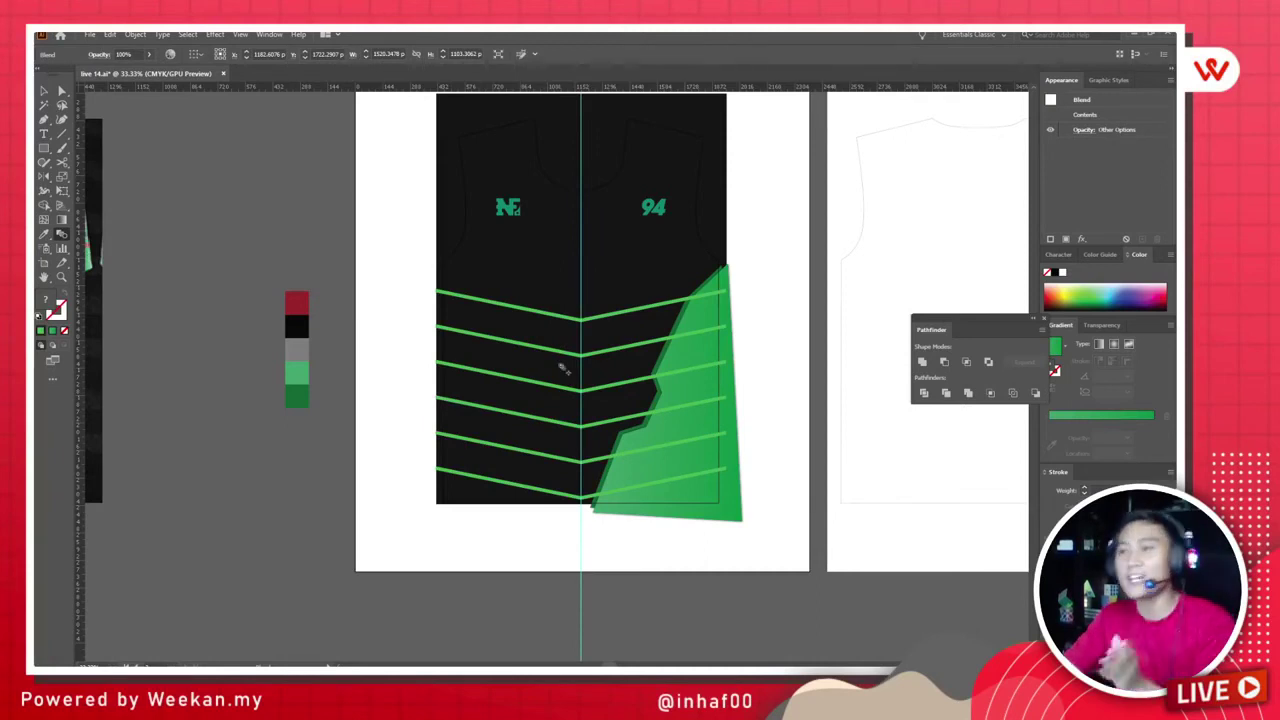
click(41, 89)
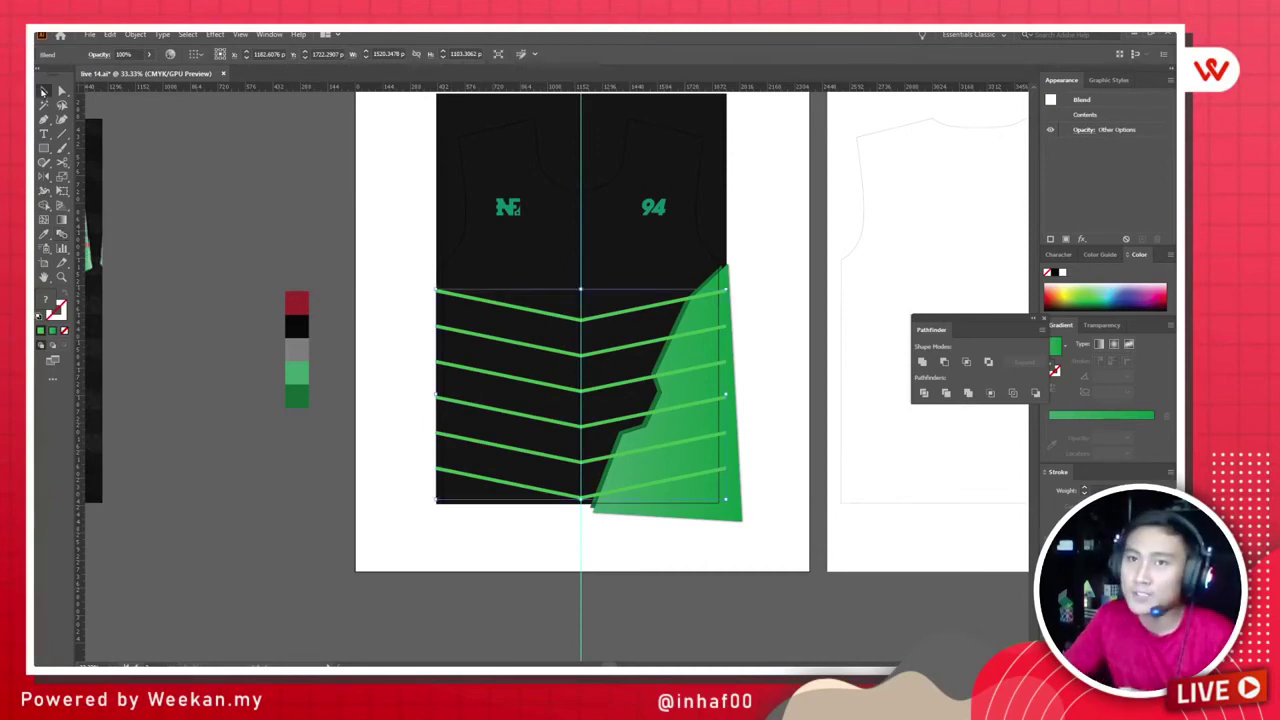
click(235, 159)
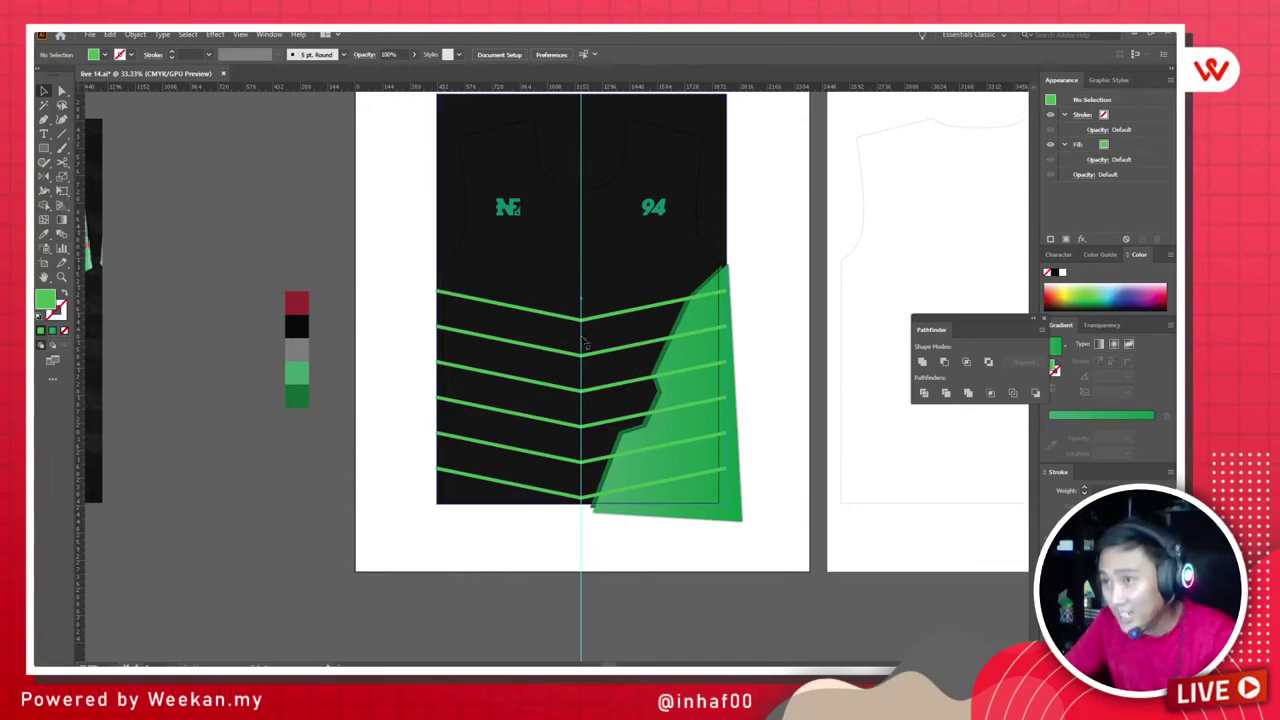
Step: Try to set the blend spacing to 20 specified steps without selecting the chevron blend
key(ctrl+minus)
key(ctrl+minus)
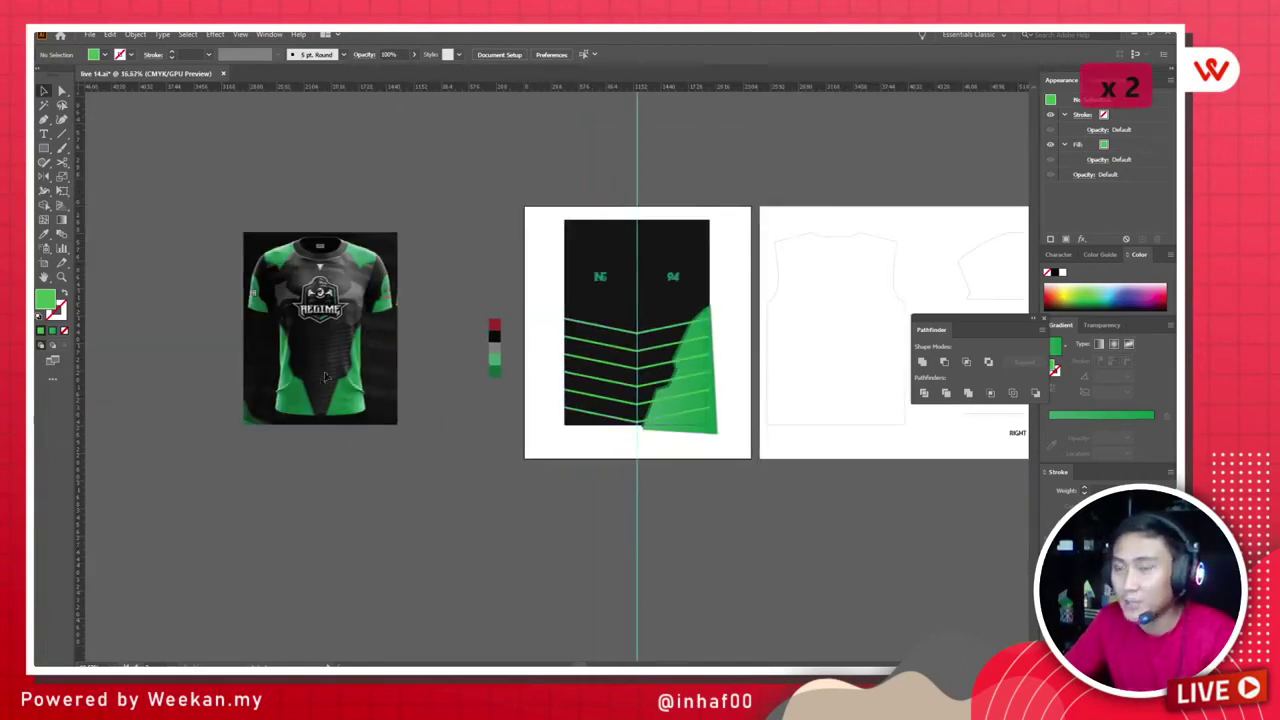
scroll(325, 376, up, 1)
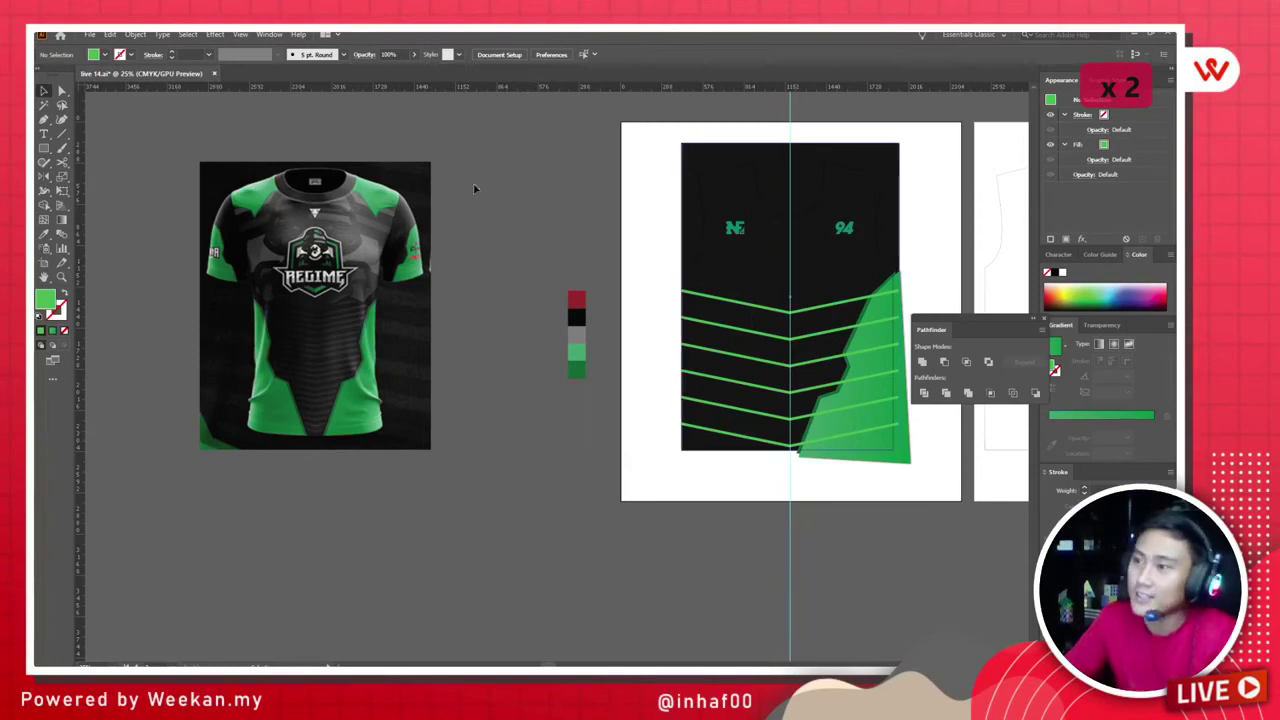
click(134, 35)
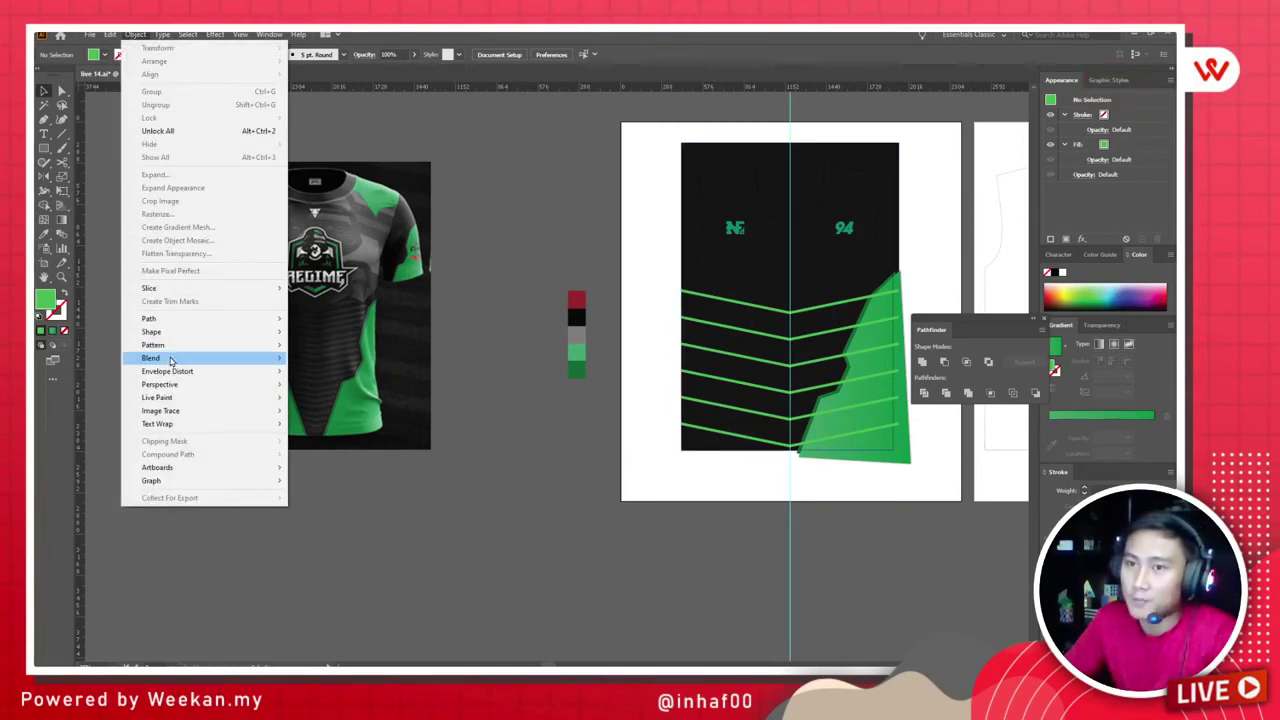
mouse_move(171, 360)
click(330, 389)
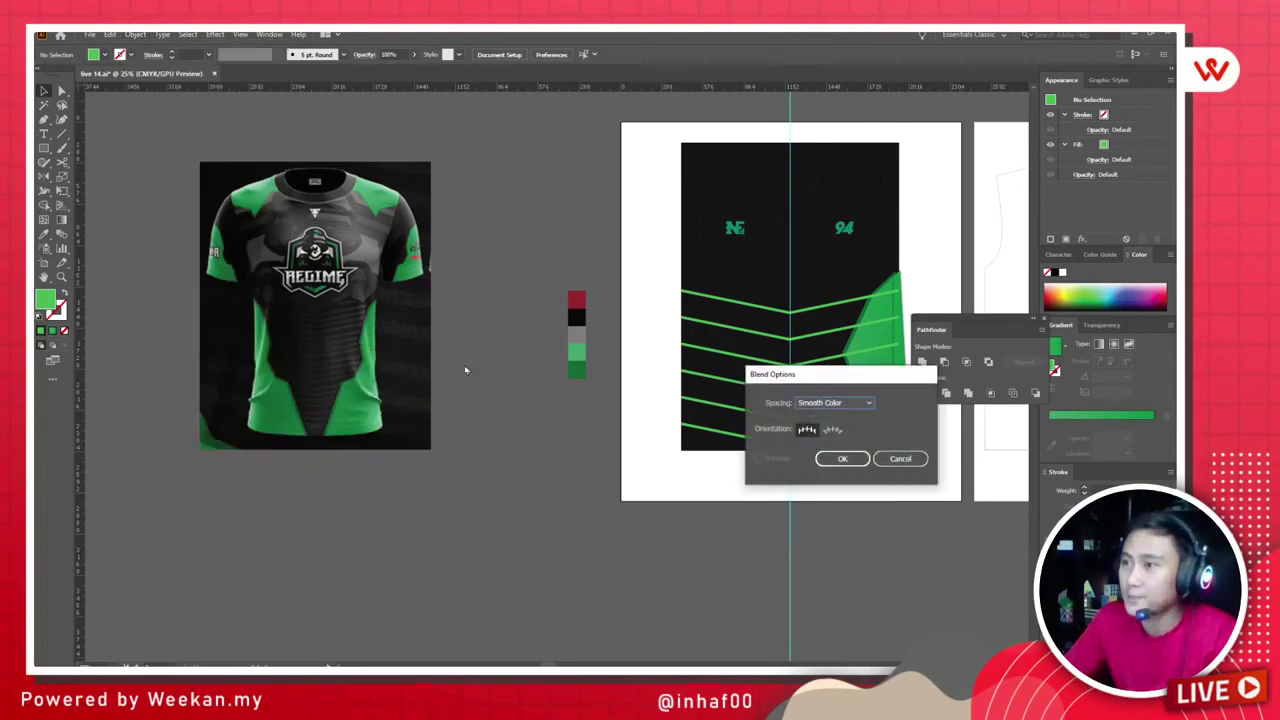
click(692, 263)
drag(838, 379, 518, 262)
click(512, 287)
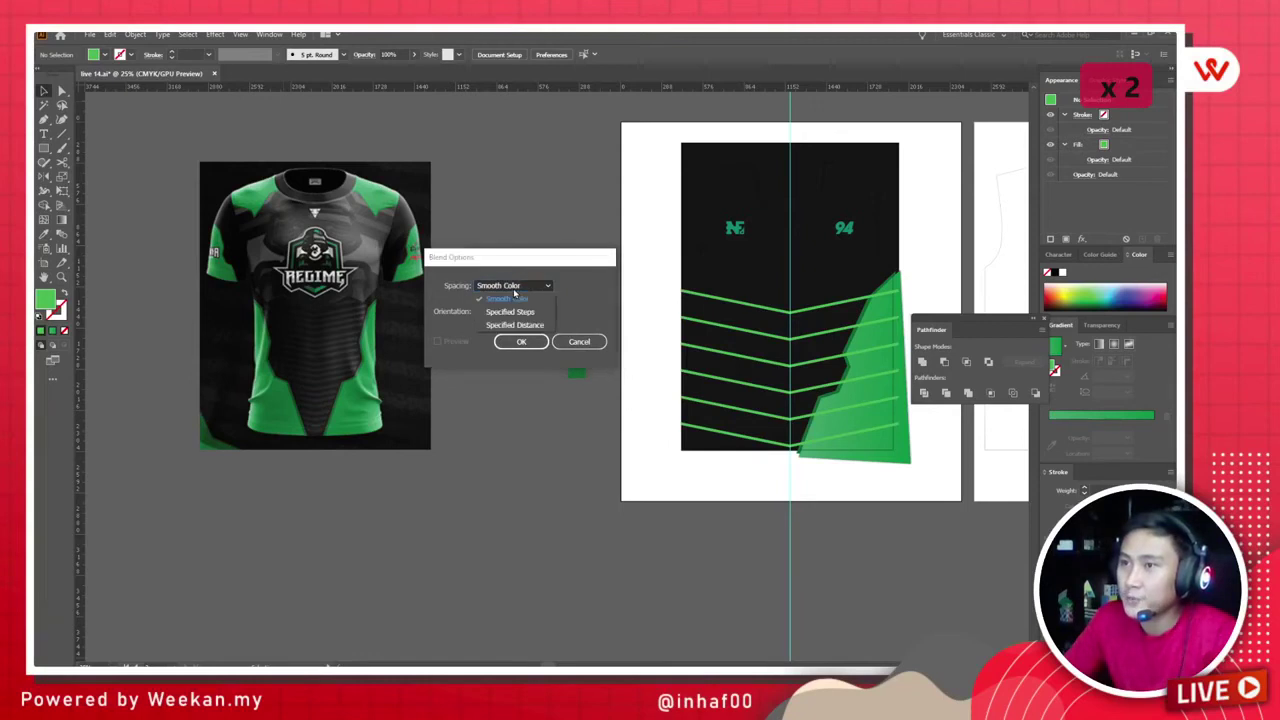
click(526, 318)
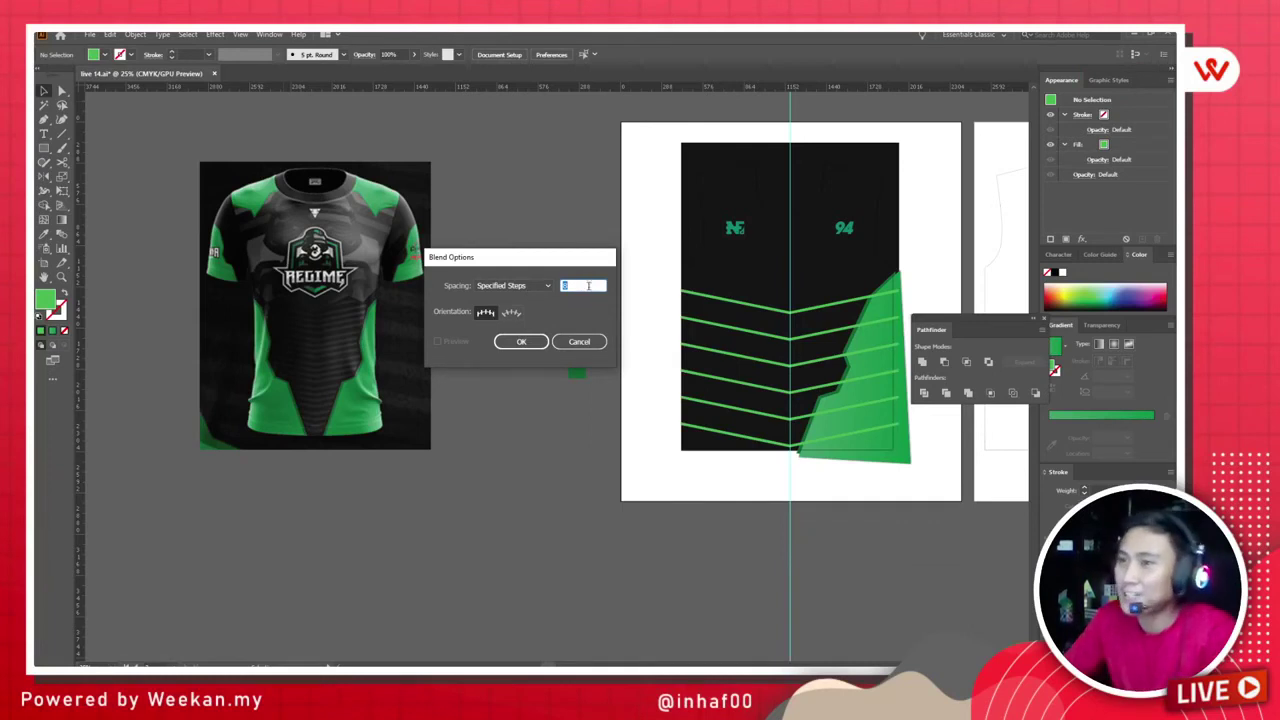
click(566, 287)
double_click(563, 288)
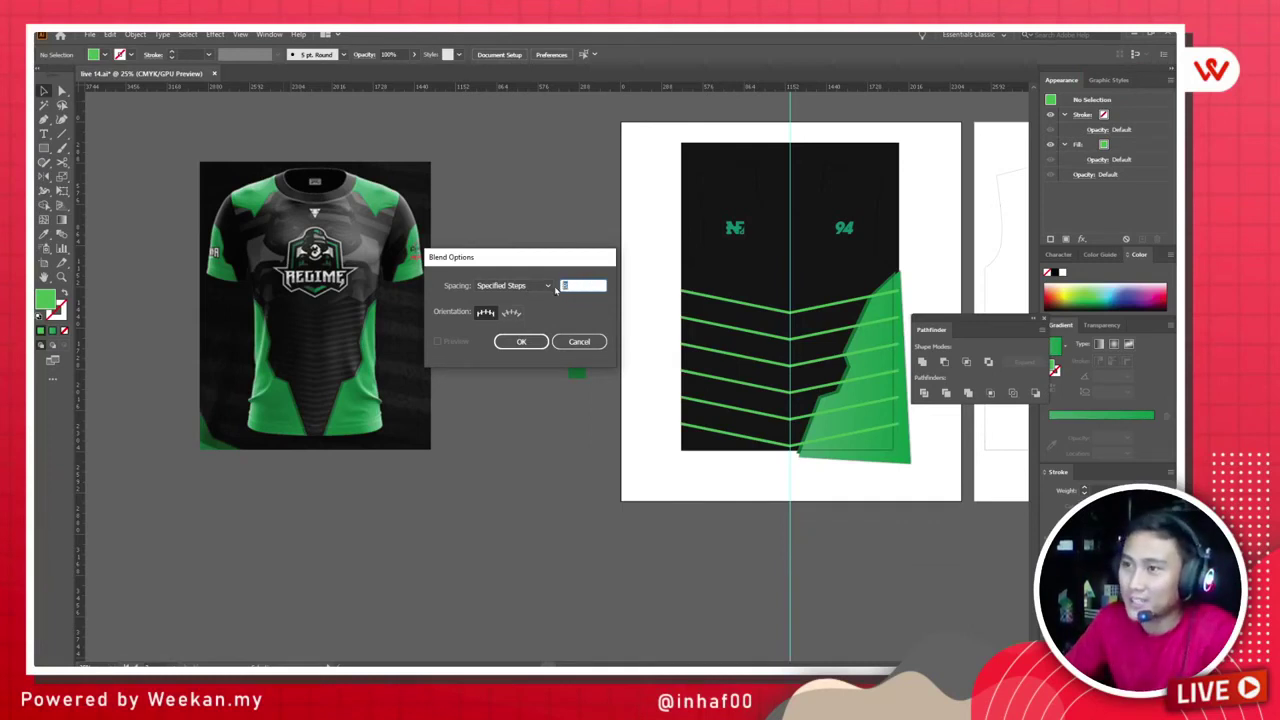
text(20)
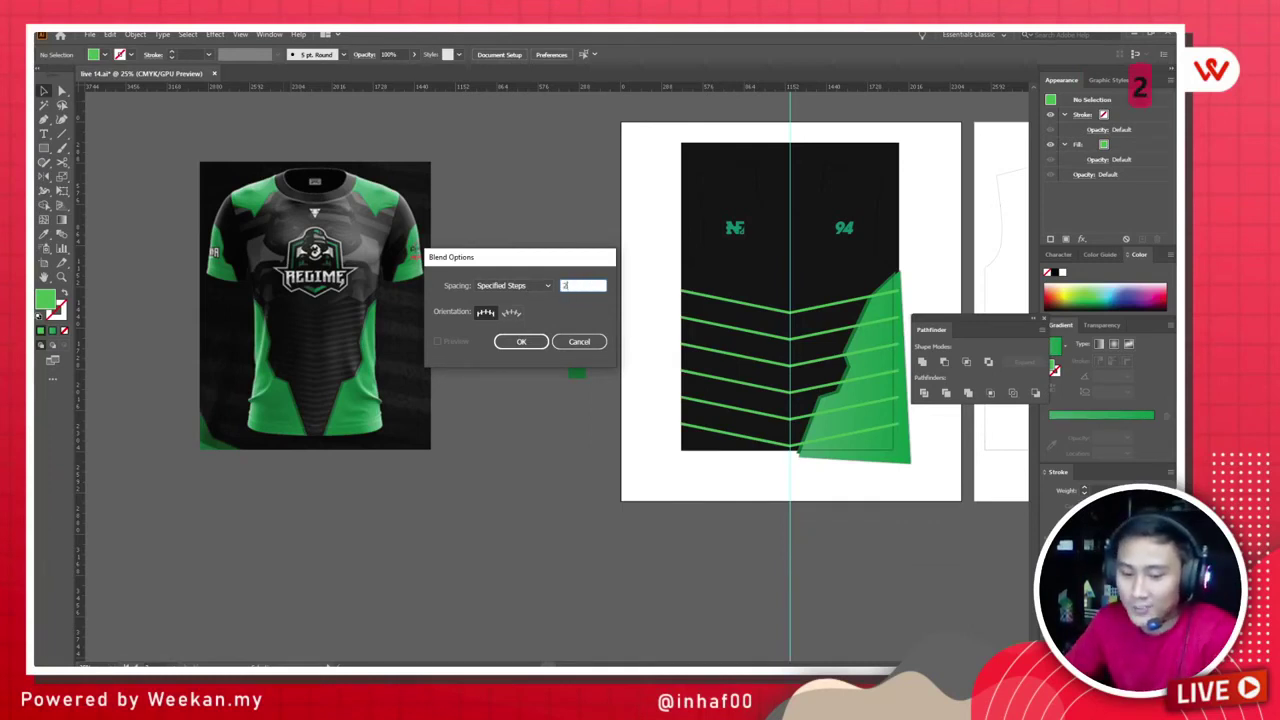
click(530, 342)
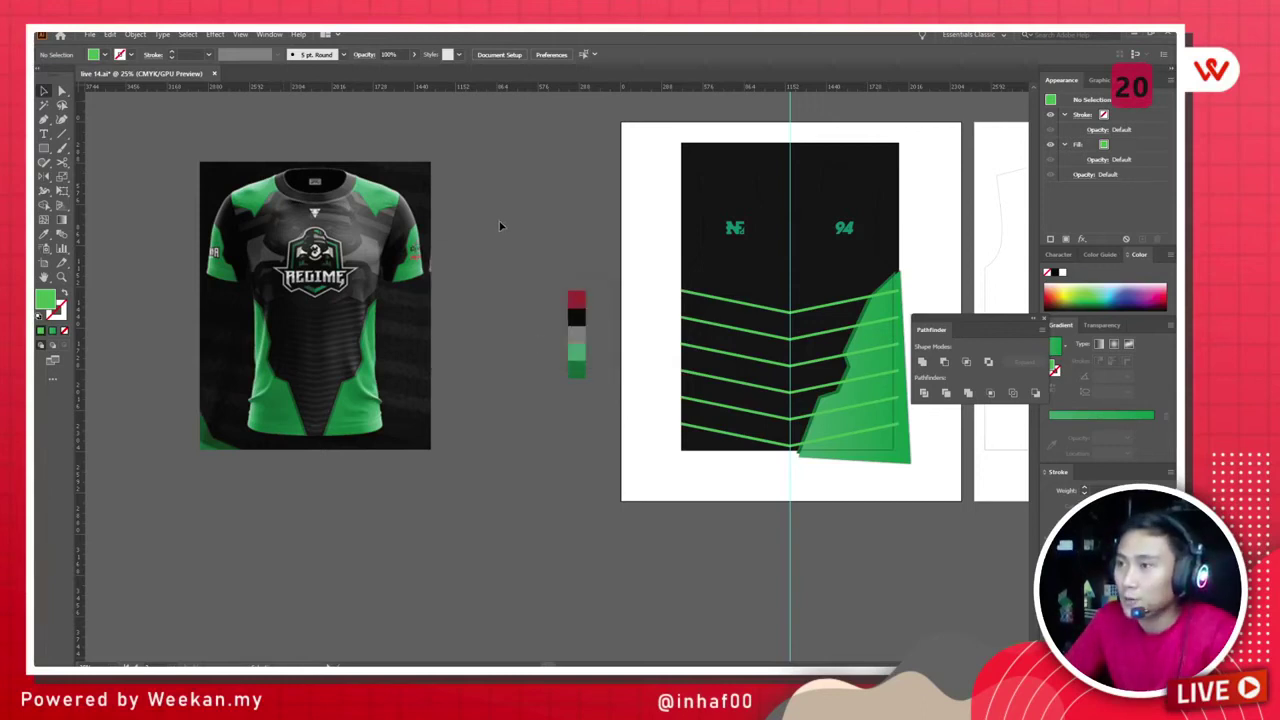
Step: Set the chevron stripe blend's spacing to 15 specified steps with the preview enabled
click(756, 307)
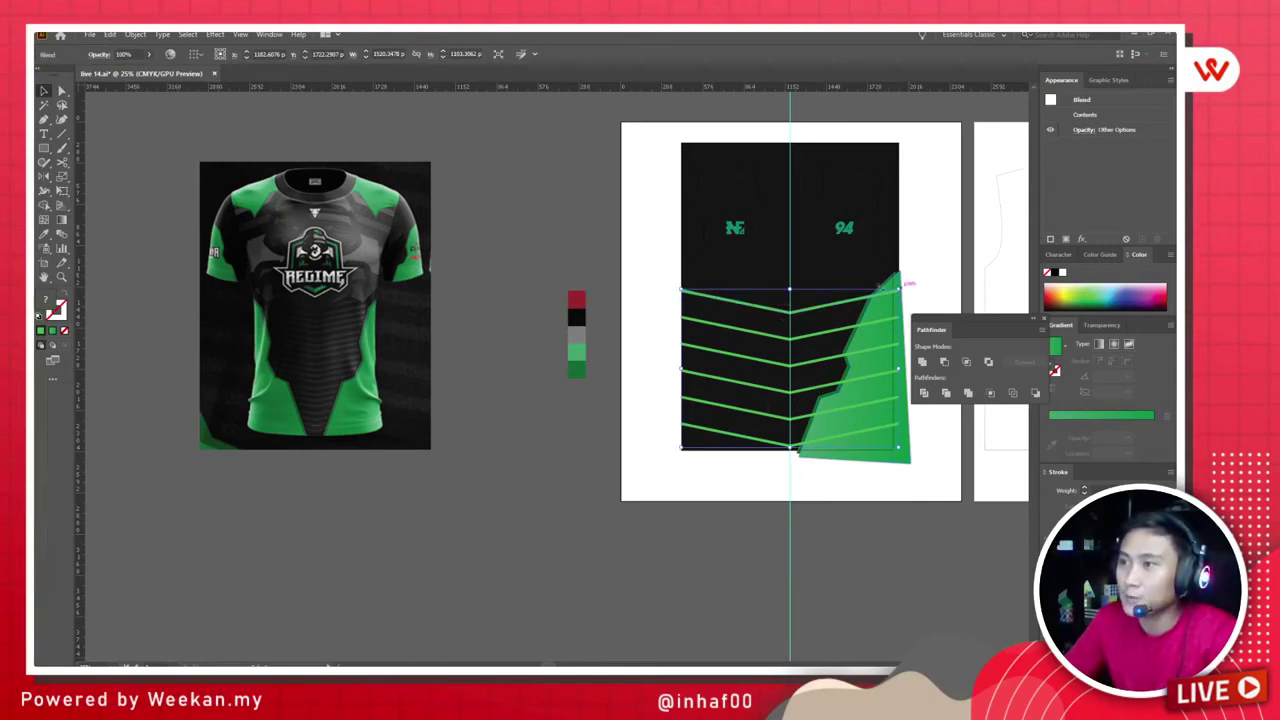
click(133, 35)
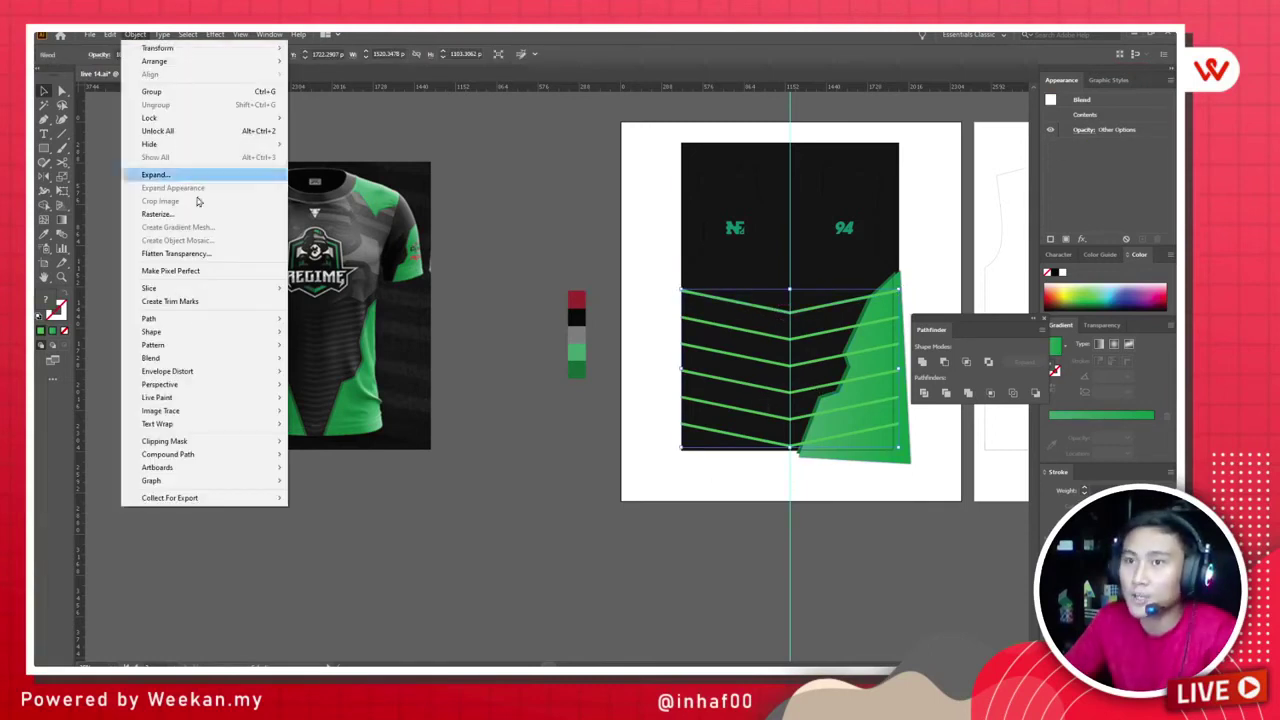
mouse_move(180, 362)
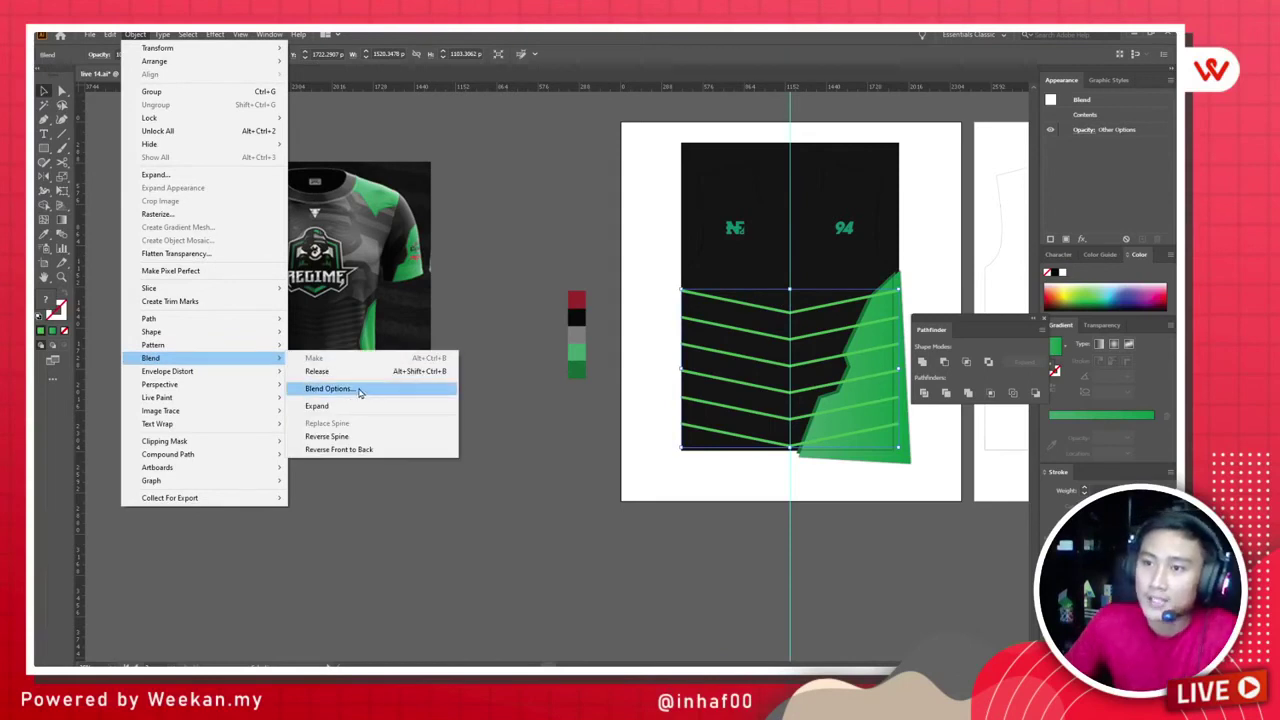
click(436, 390)
click(512, 286)
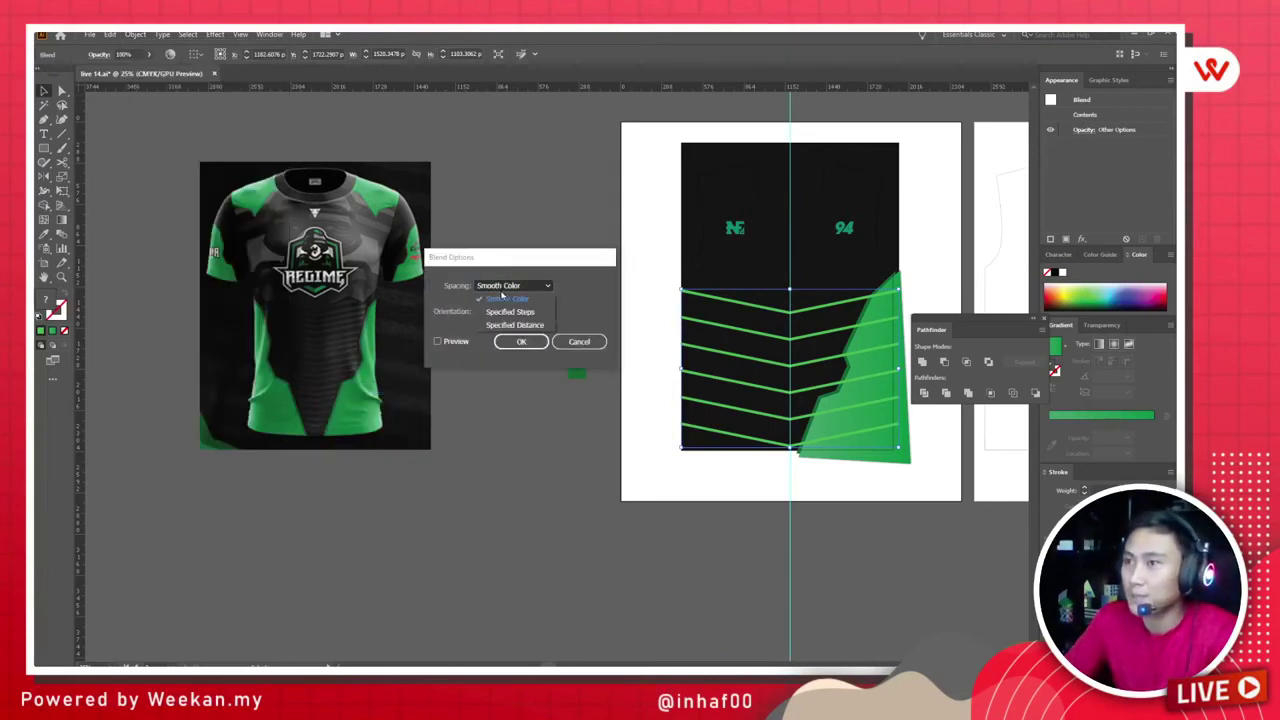
click(512, 313)
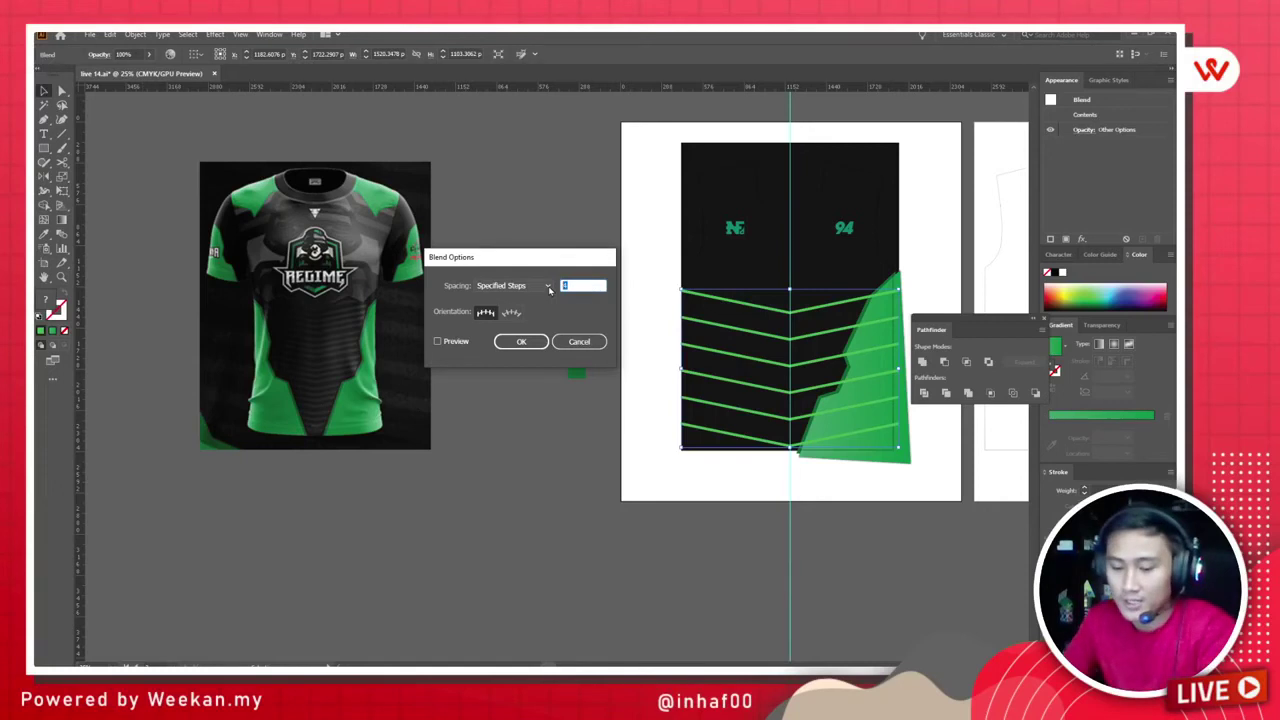
text(15)
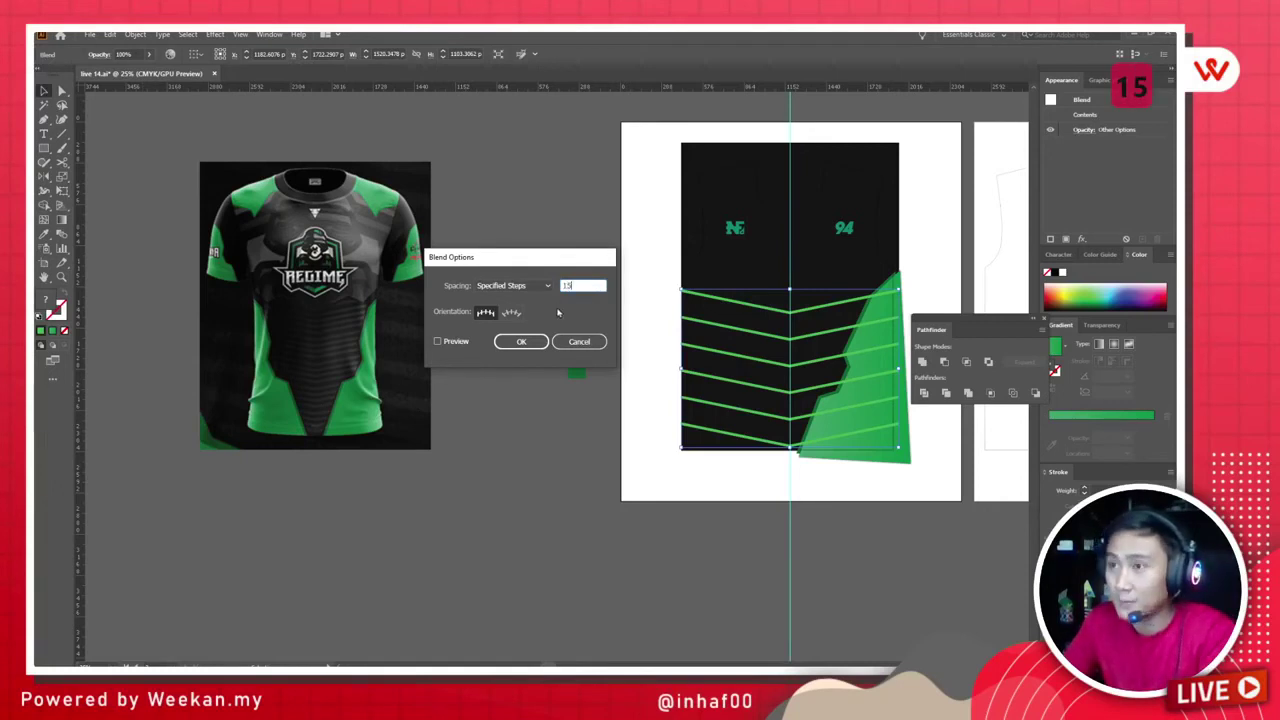
click(437, 342)
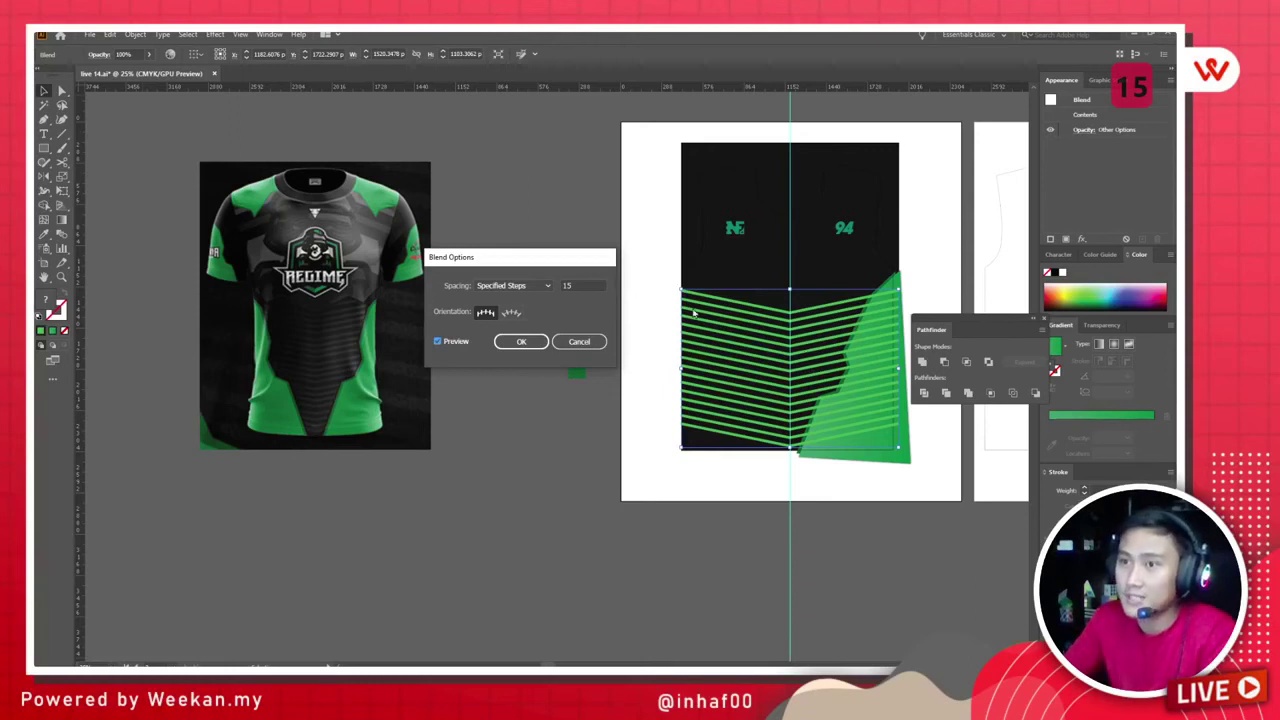
click(533, 348)
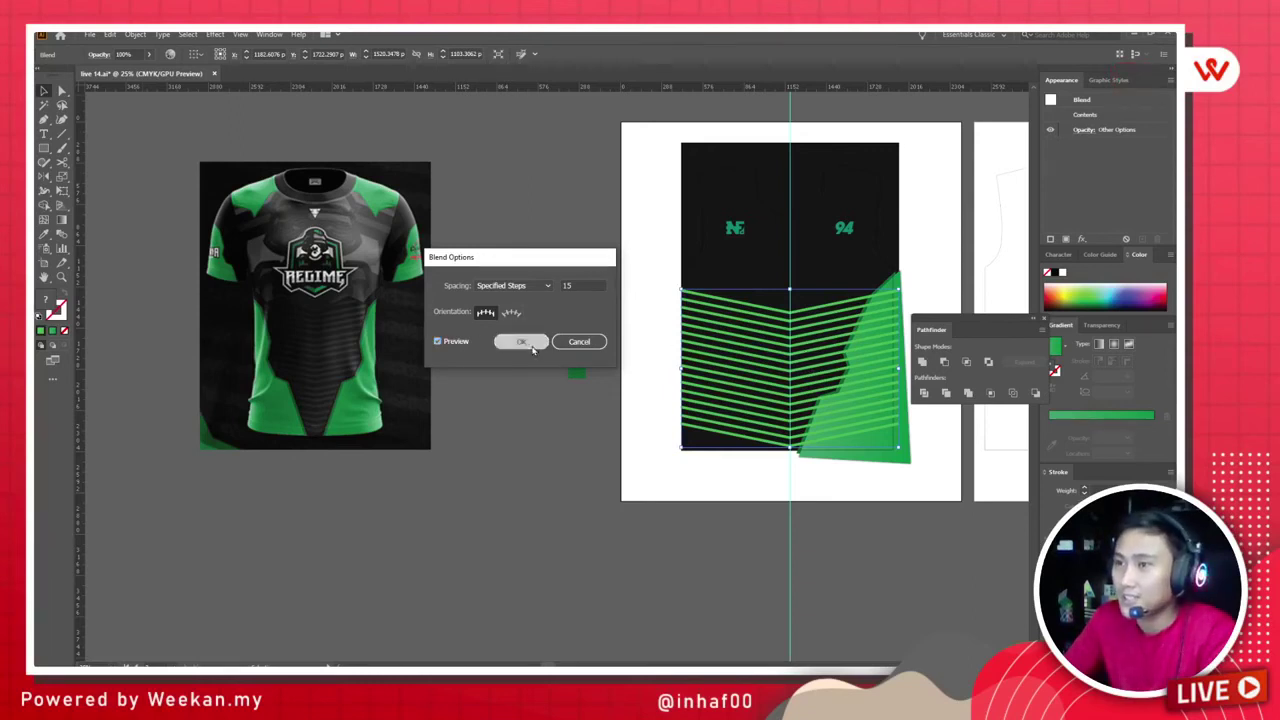
Step: Isolate the chevron blend, move its topmost stripe straight up to the side panel's upper tip, and leave isolation
scroll(835, 395, up, 3)
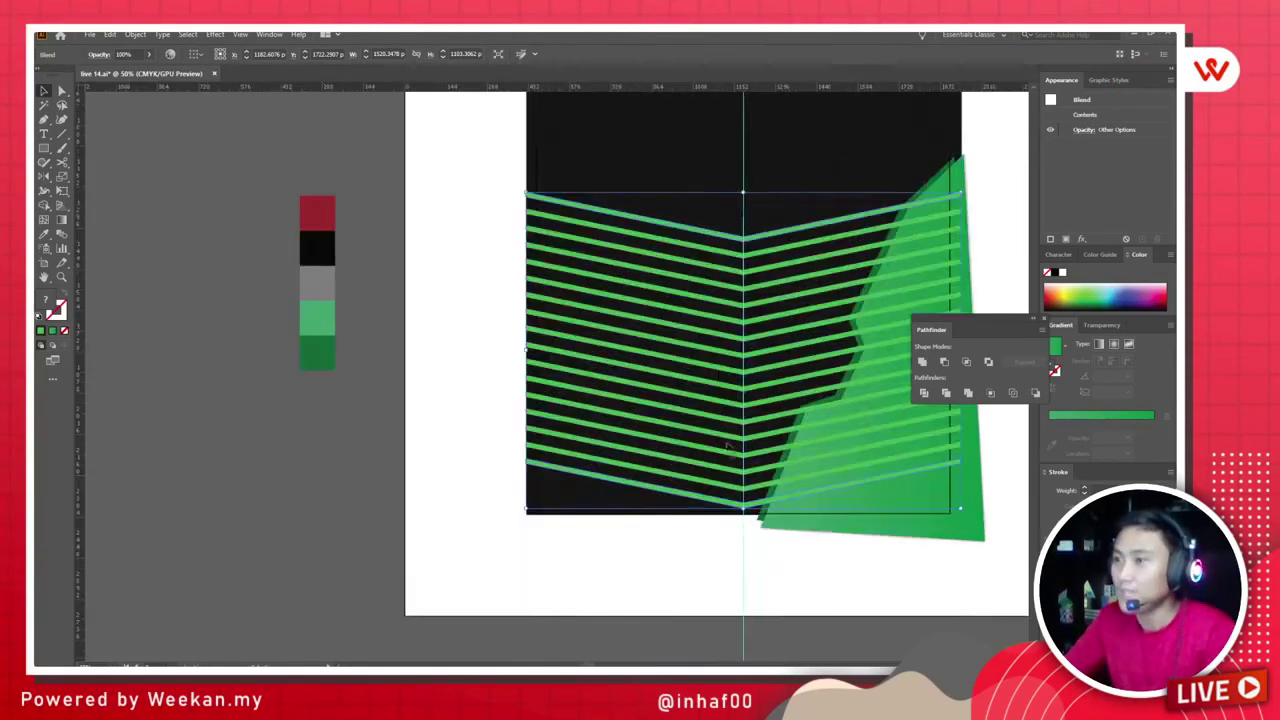
scroll(710, 440, down, 2)
scroll(374, 371, up, 20)
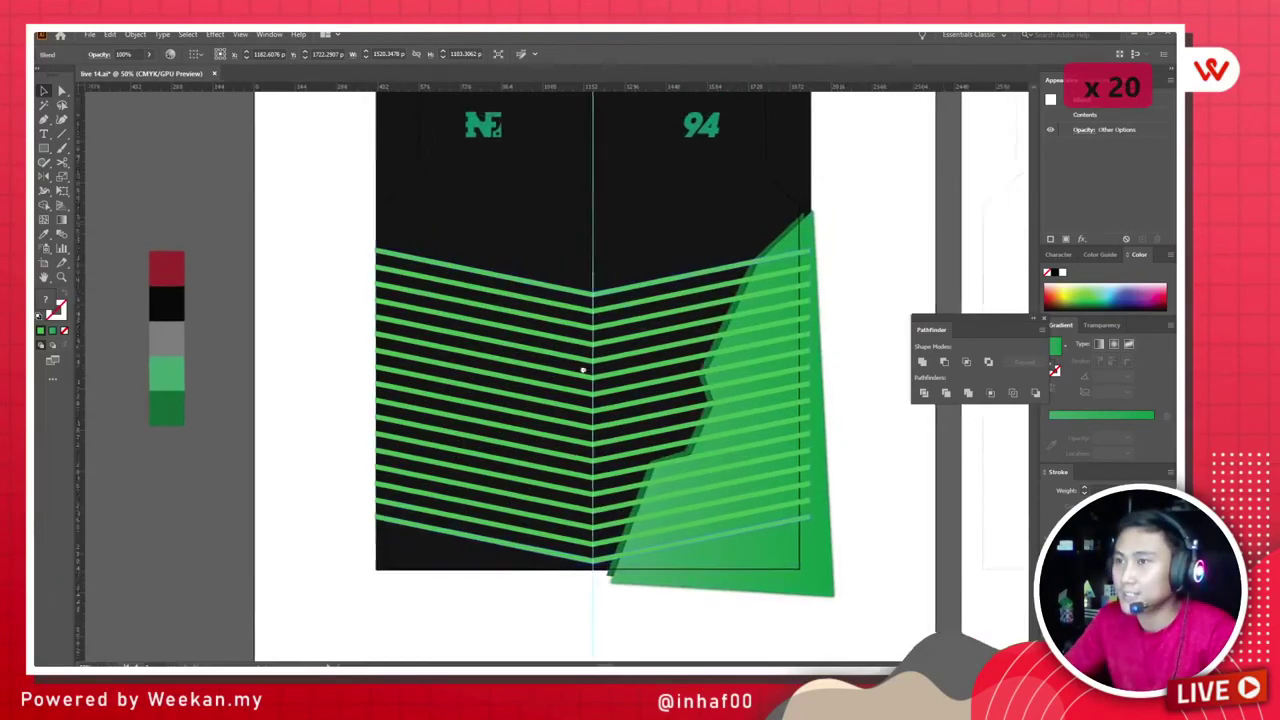
scroll(583, 371, up, 2)
click(606, 302)
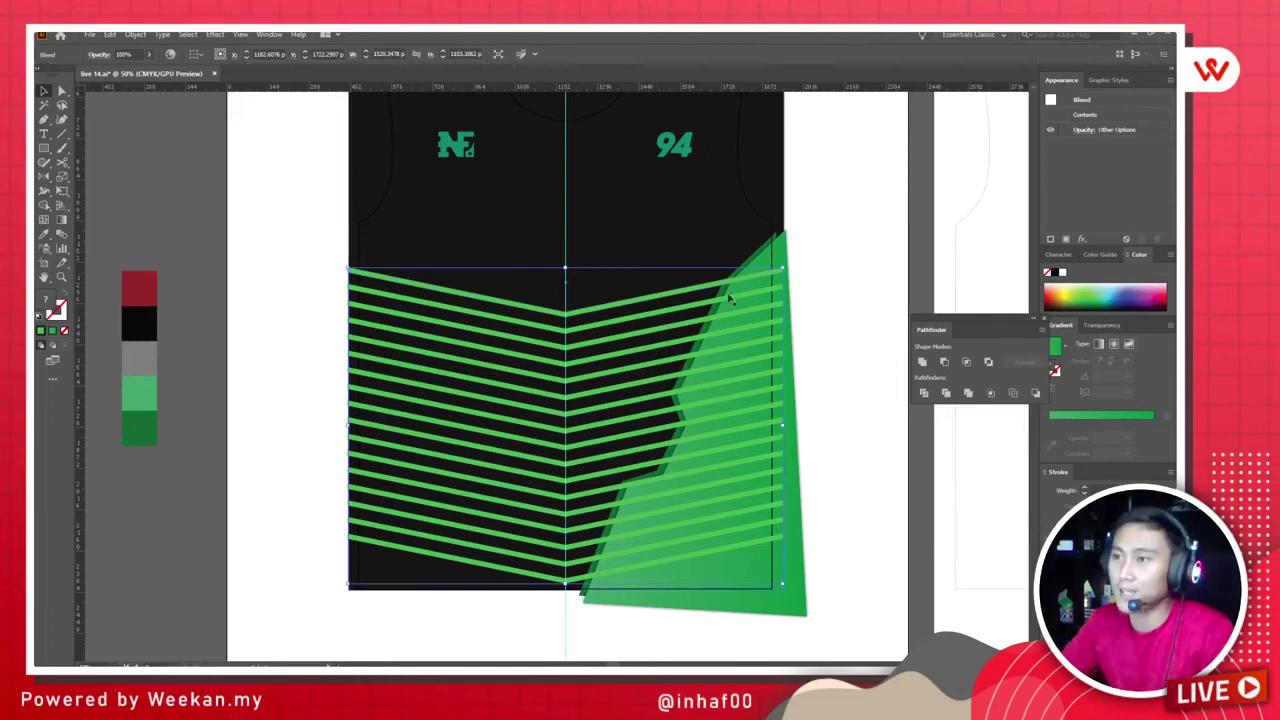
double_click(593, 313)
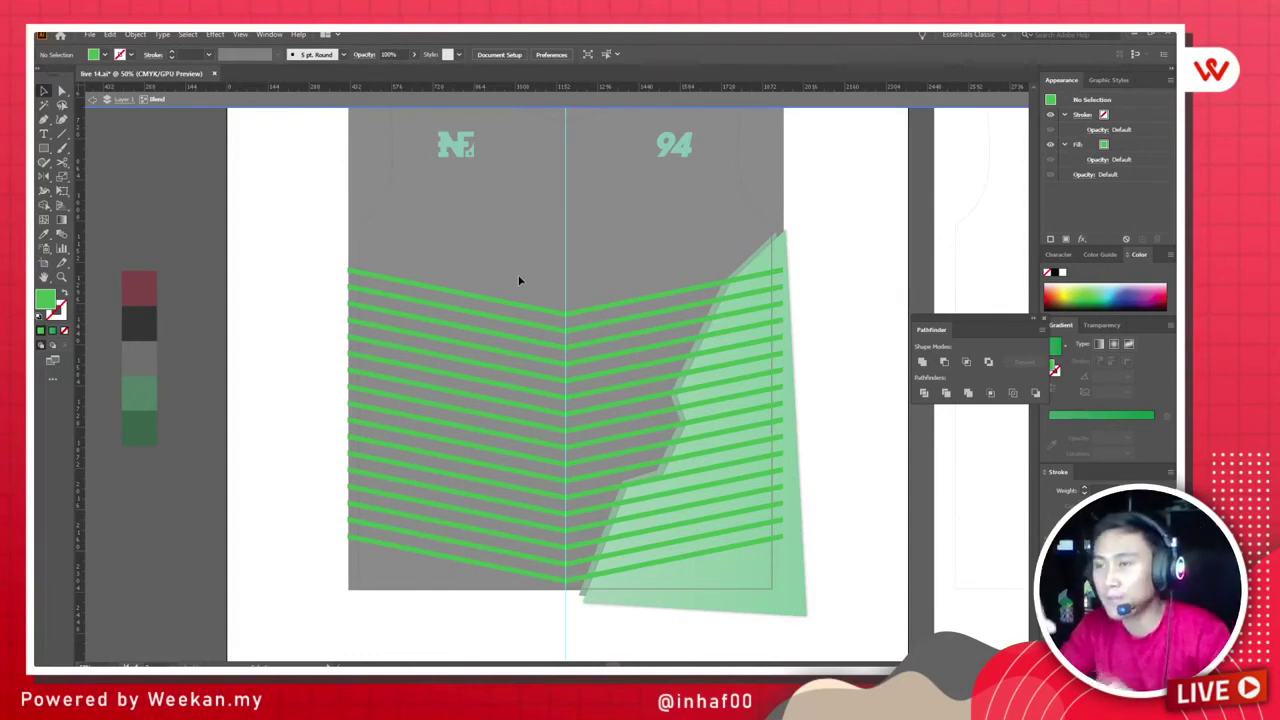
click(589, 316)
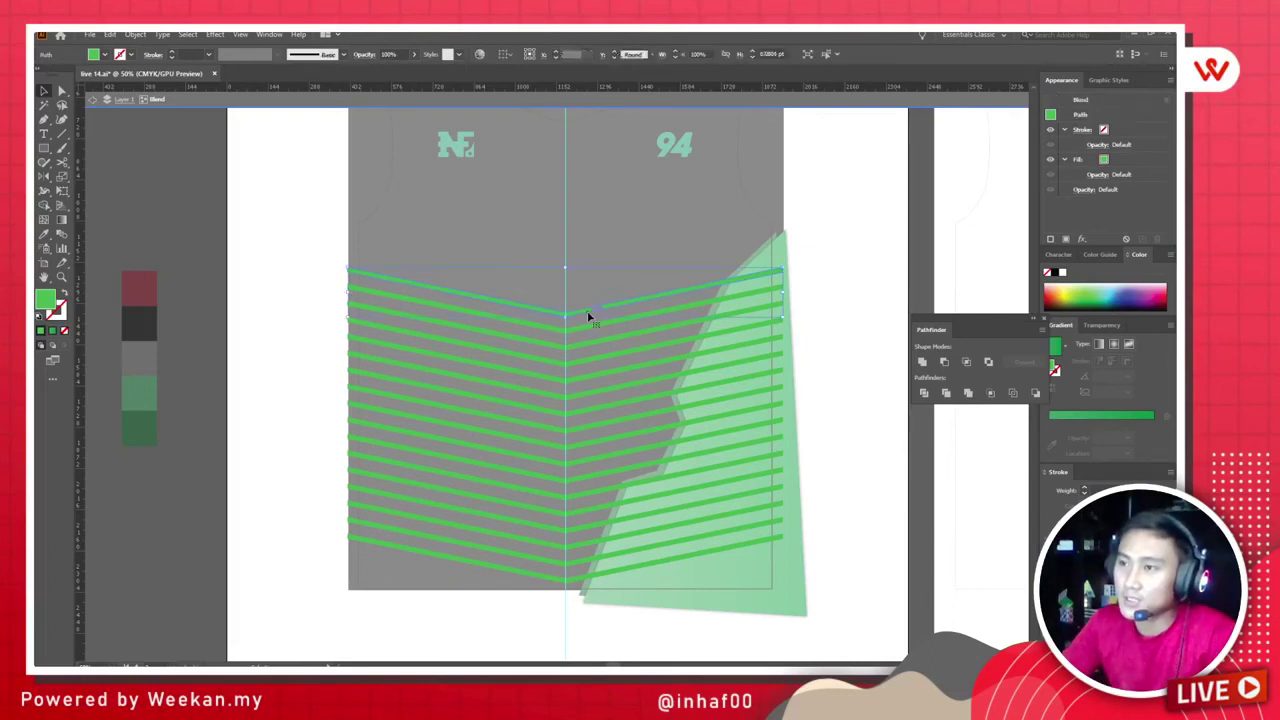
drag(588, 312, 587, 285)
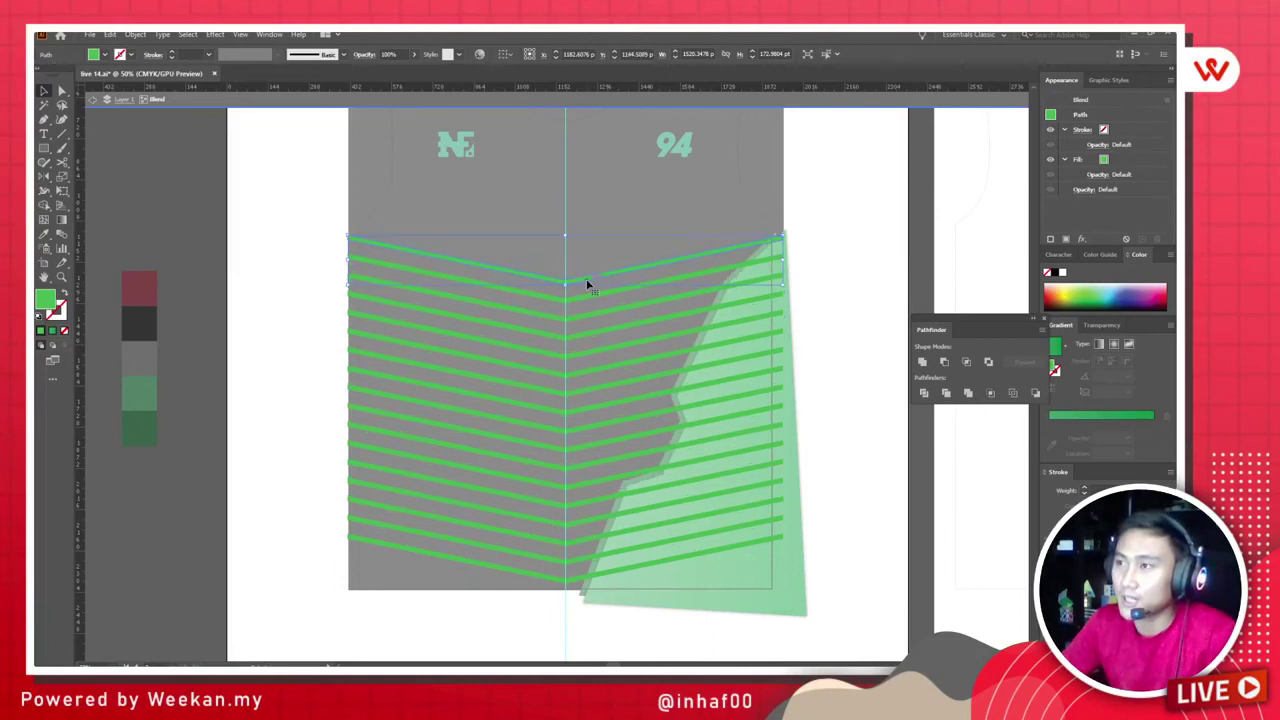
click(281, 281)
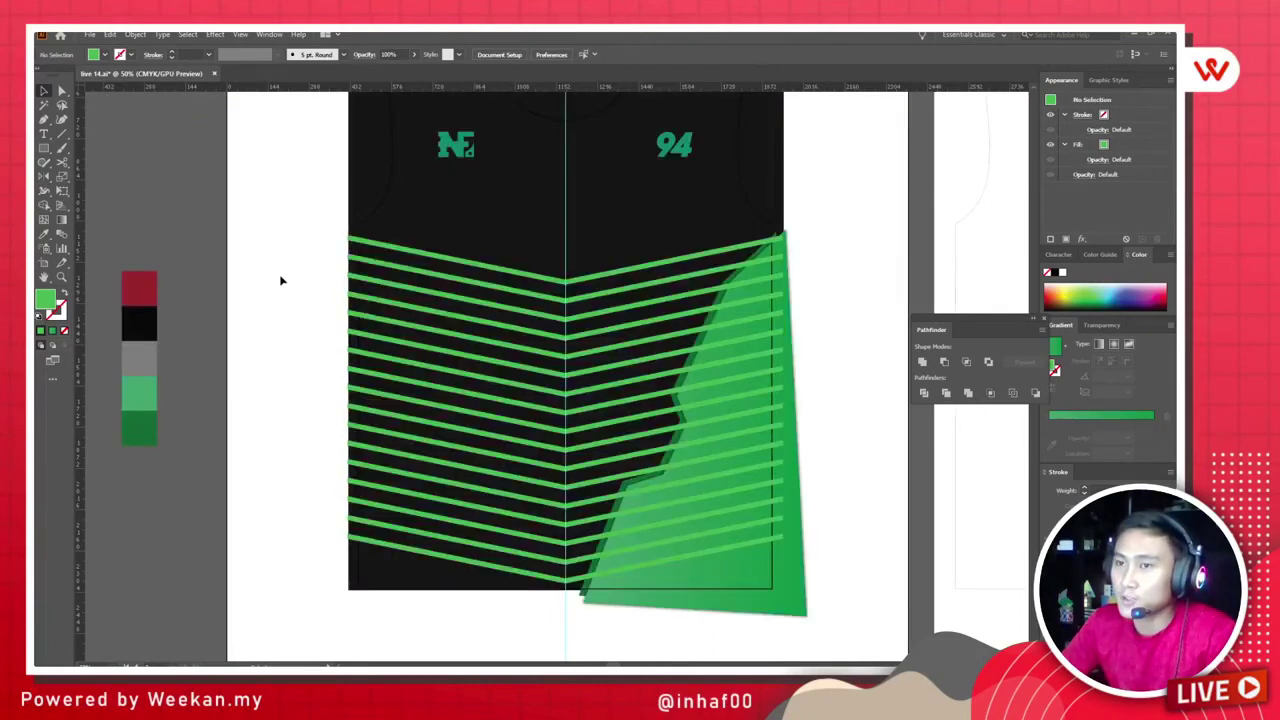
Step: Set the chevron stripe blend's spacing to 20 specified steps with the preview enabled, and deselect it
scroll(260, 340, down, 2)
scroll(285, 303, left, 3)
drag(285, 303, 544, 303)
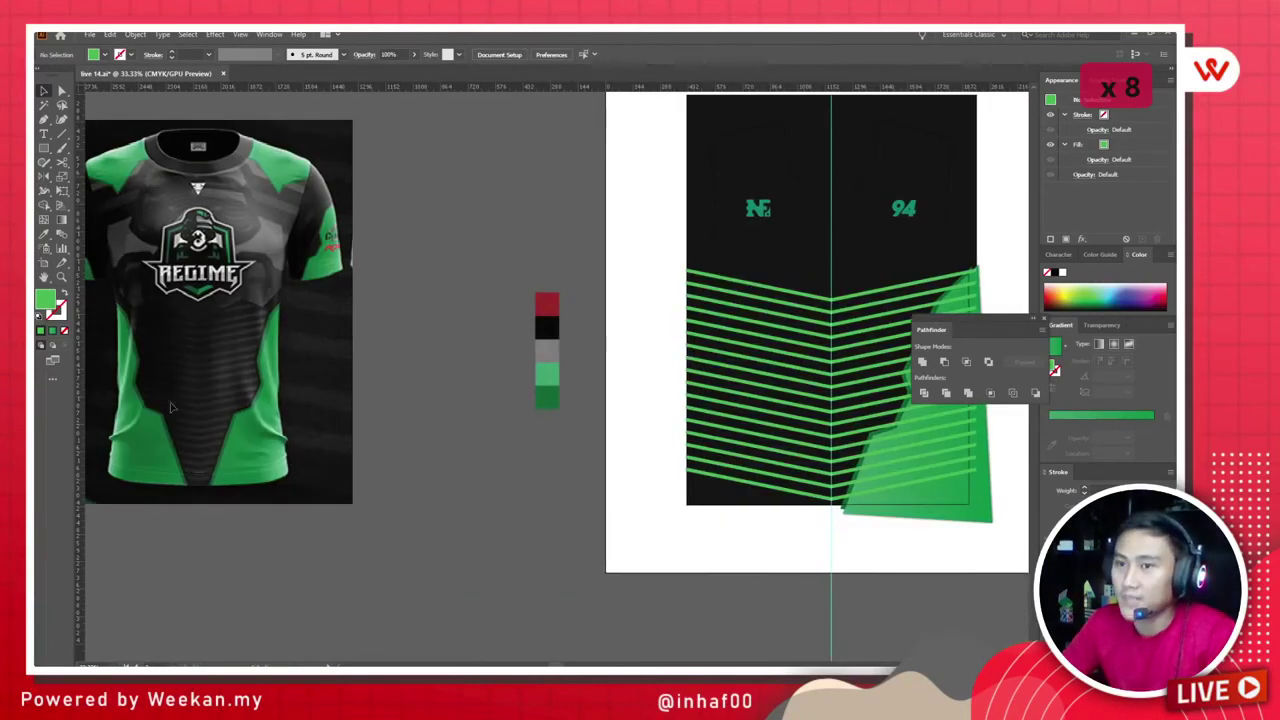
click(805, 300)
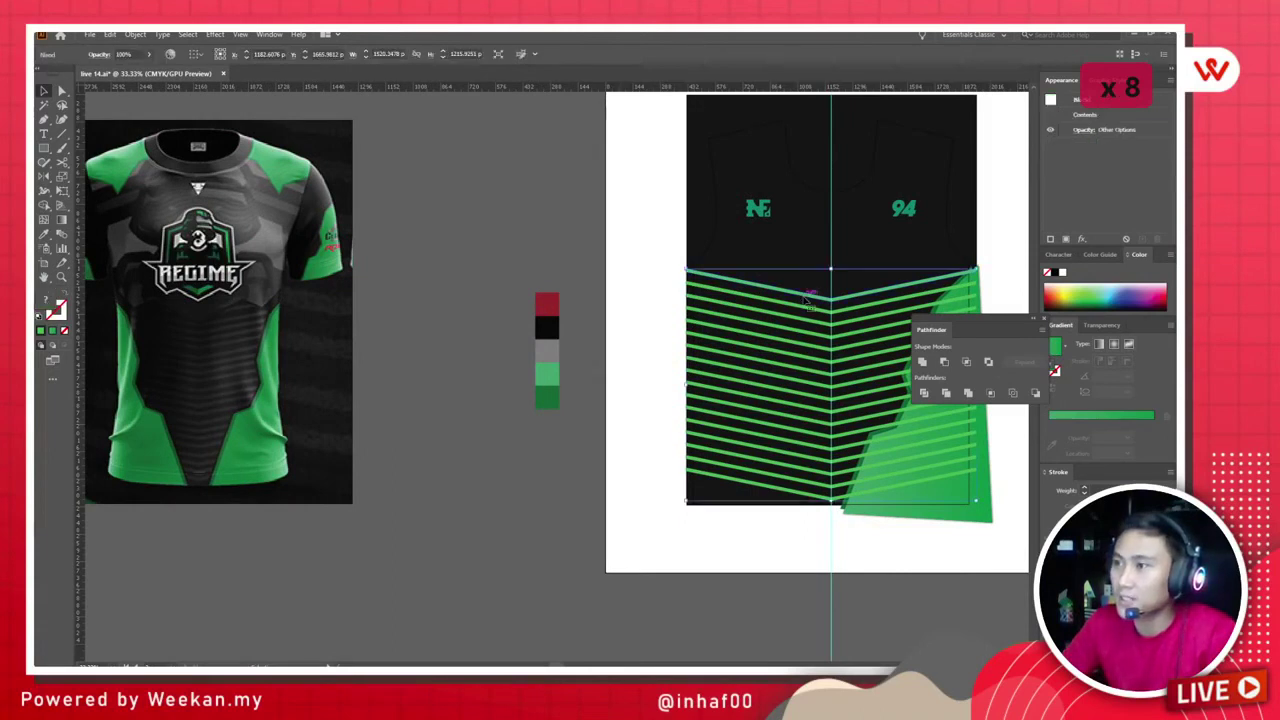
click(135, 34)
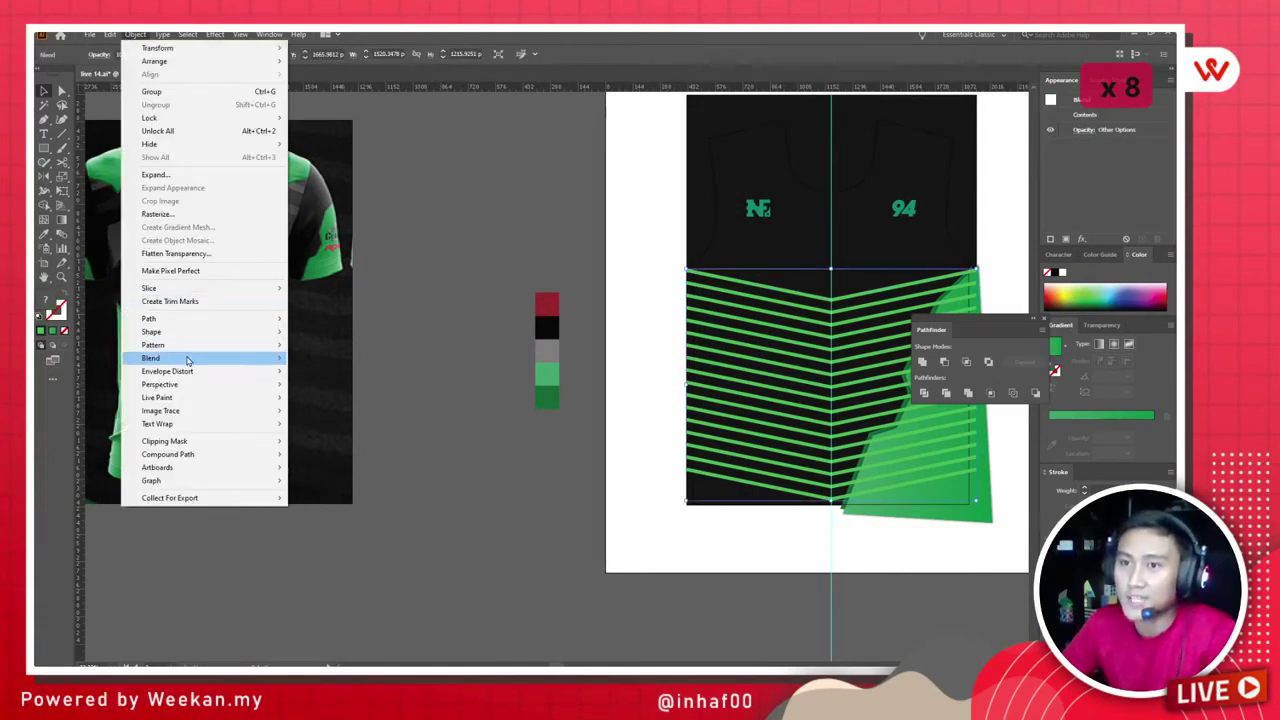
mouse_move(250, 357)
click(363, 393)
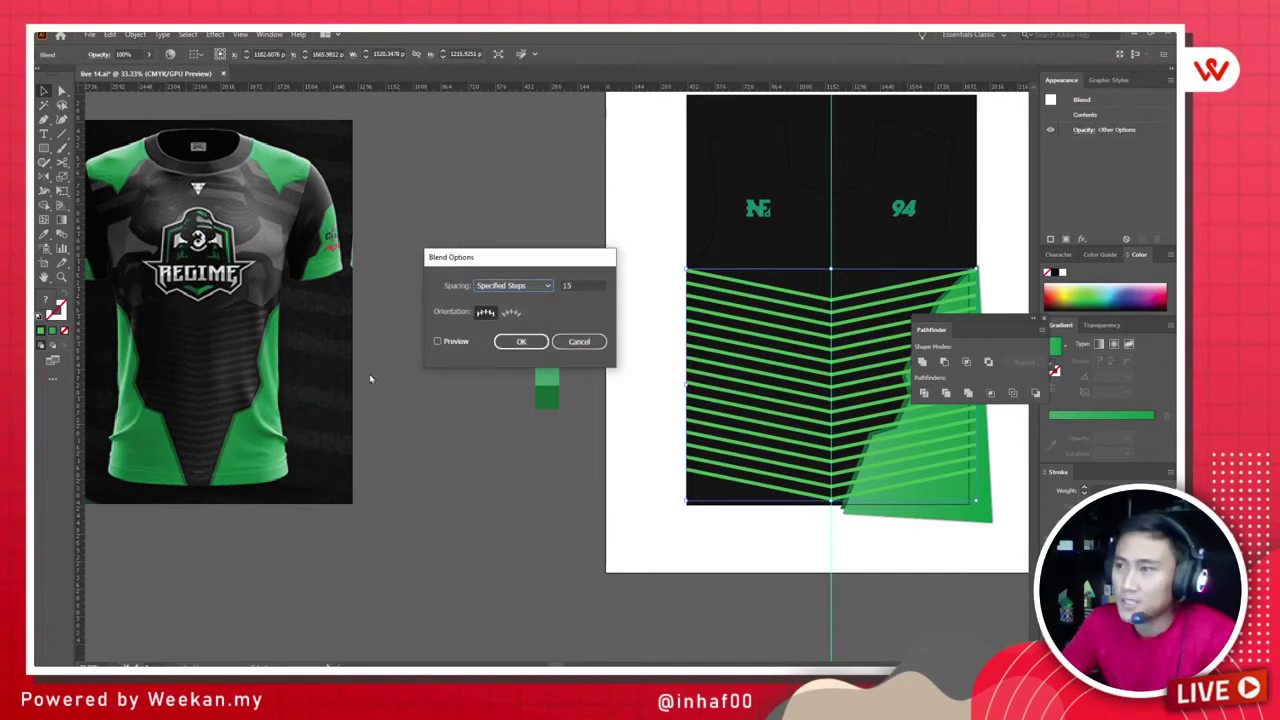
click(578, 285)
double_click(578, 285)
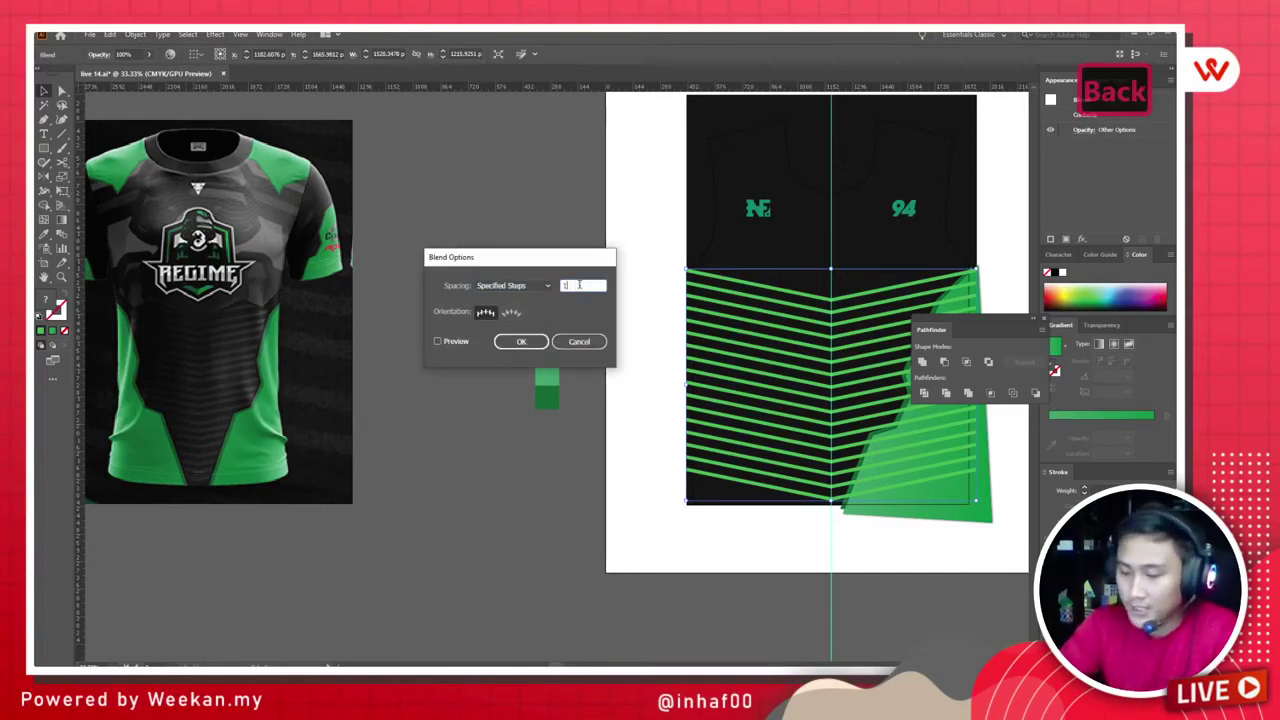
click(437, 341)
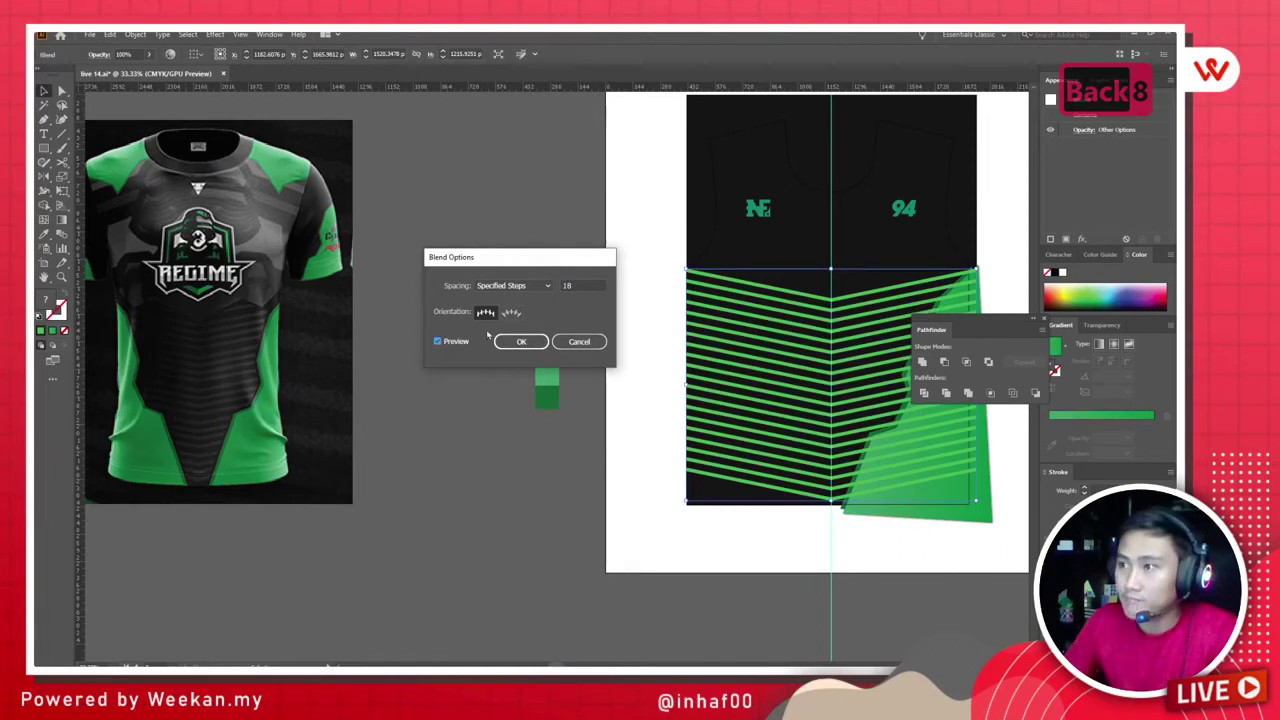
double_click(577, 285)
text(20)
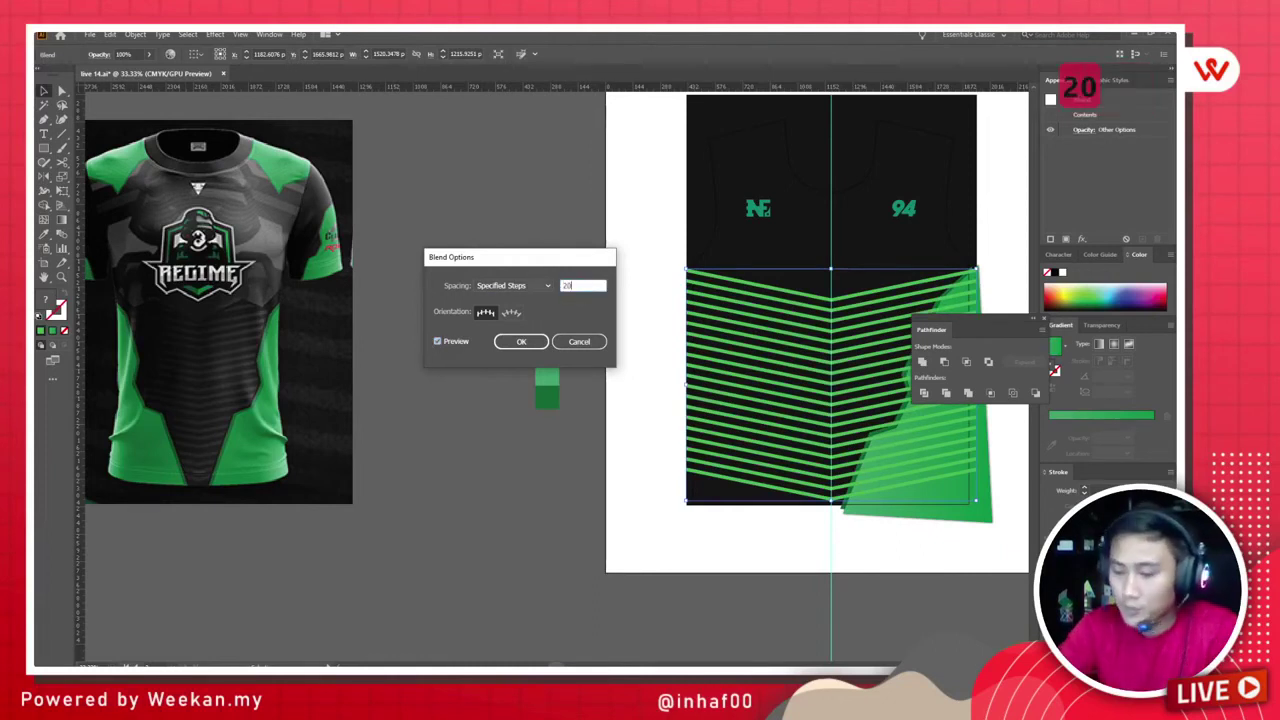
click(521, 342)
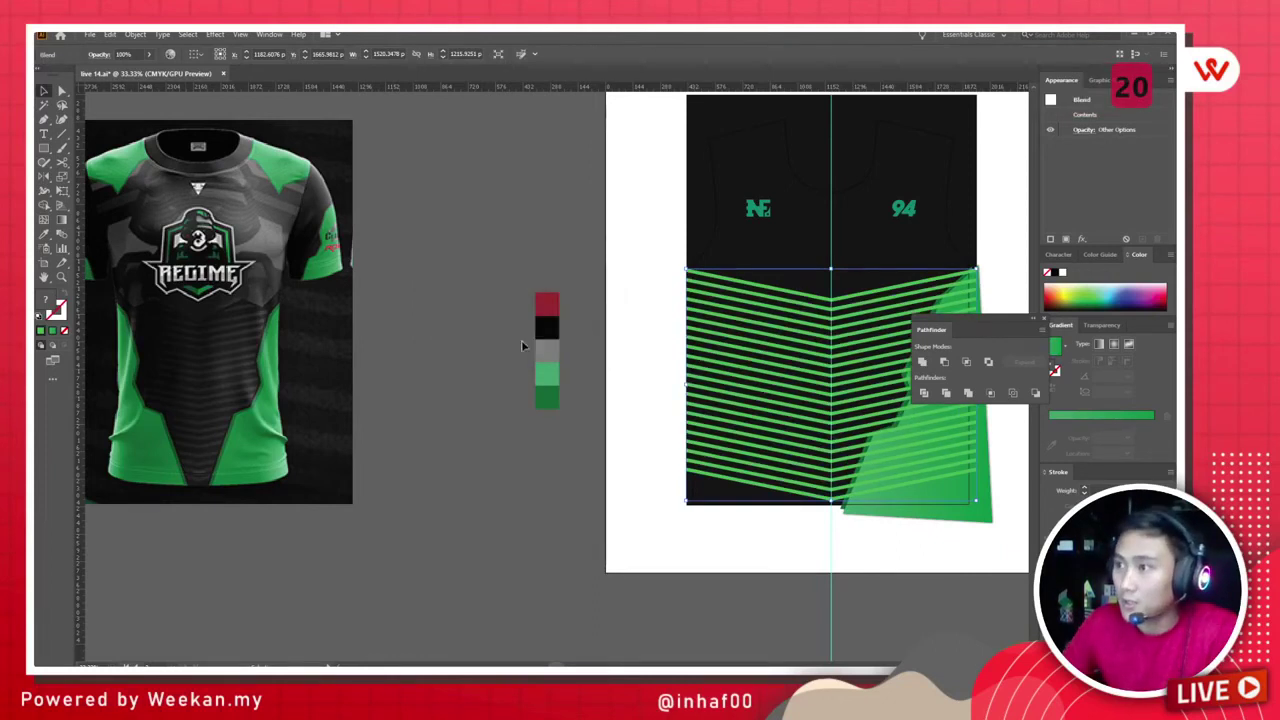
click(625, 366)
Step: Isolate the chevron blend, recolour its topmost stripe dark gray (RGB 61, 61, 61), and leave isolation
scroll(541, 345, down, 1)
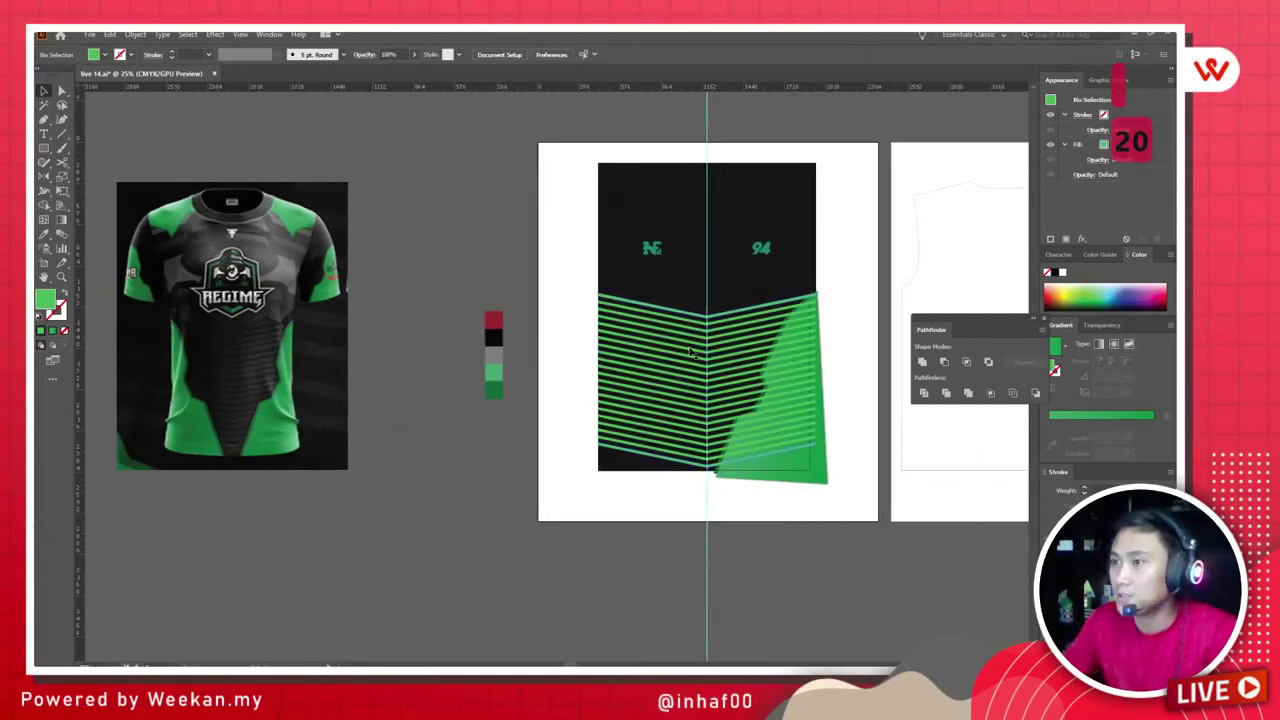
click(693, 352)
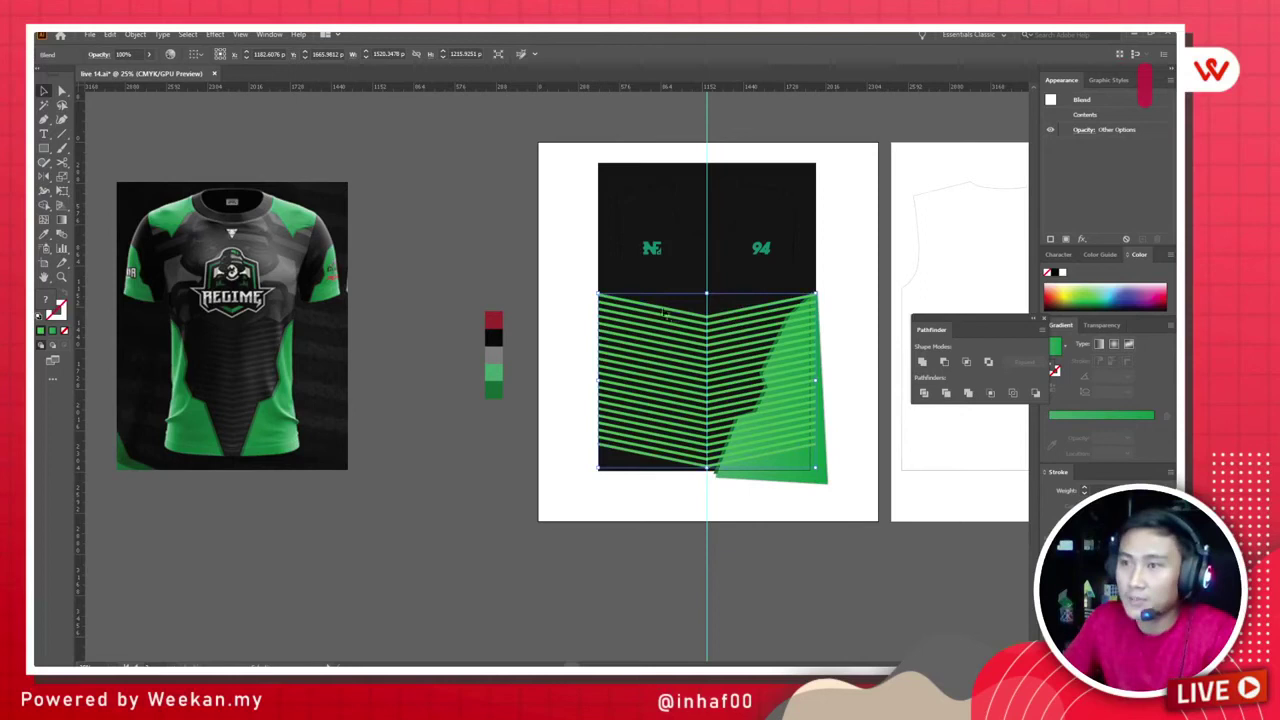
double_click(752, 313)
click(753, 313)
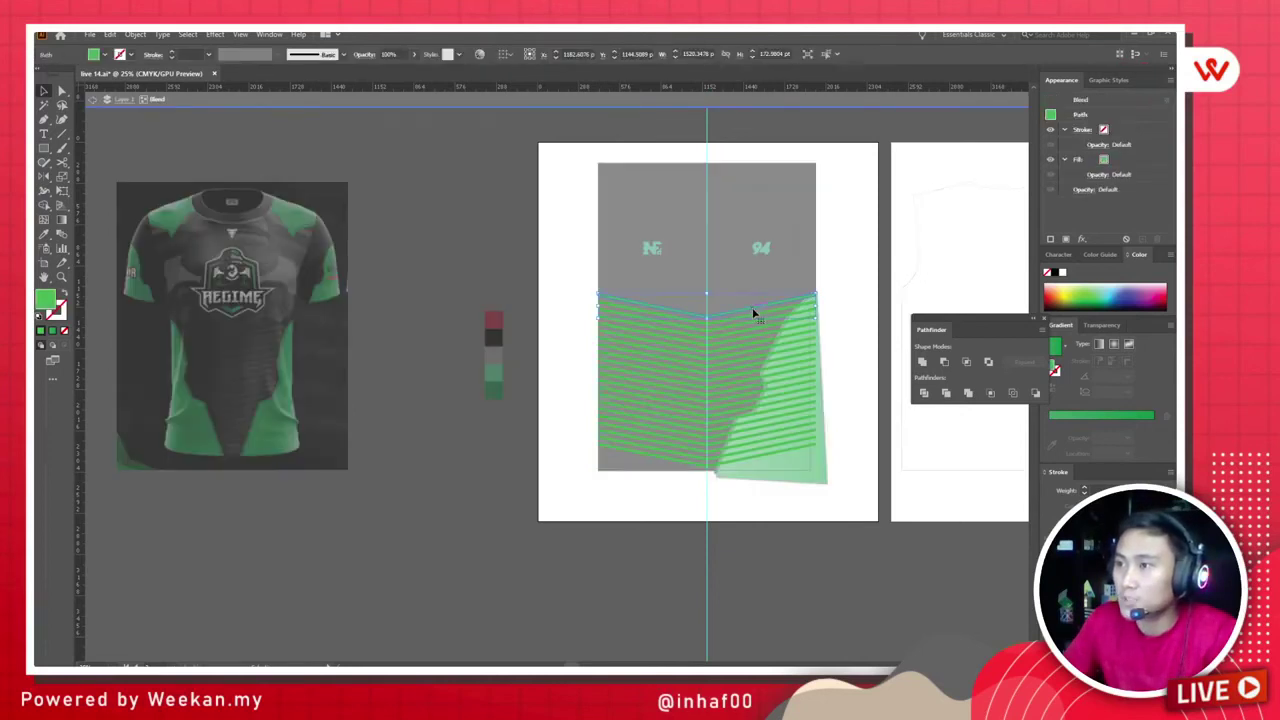
scroll(753, 313, up, 2)
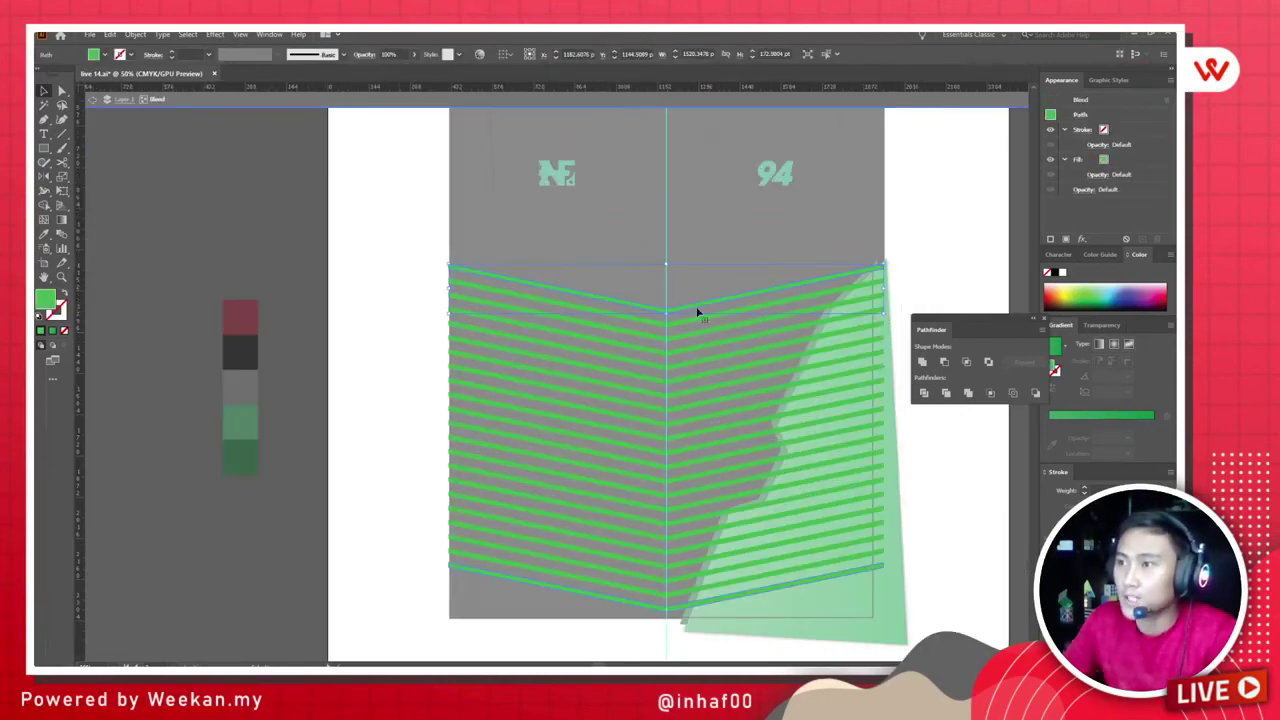
double_click(45, 298)
mouse_move(470, 255)
mouse_down()
mouse_move(420, 237)
mouse_move(418, 270)
mouse_move(440, 280)
mouse_up()
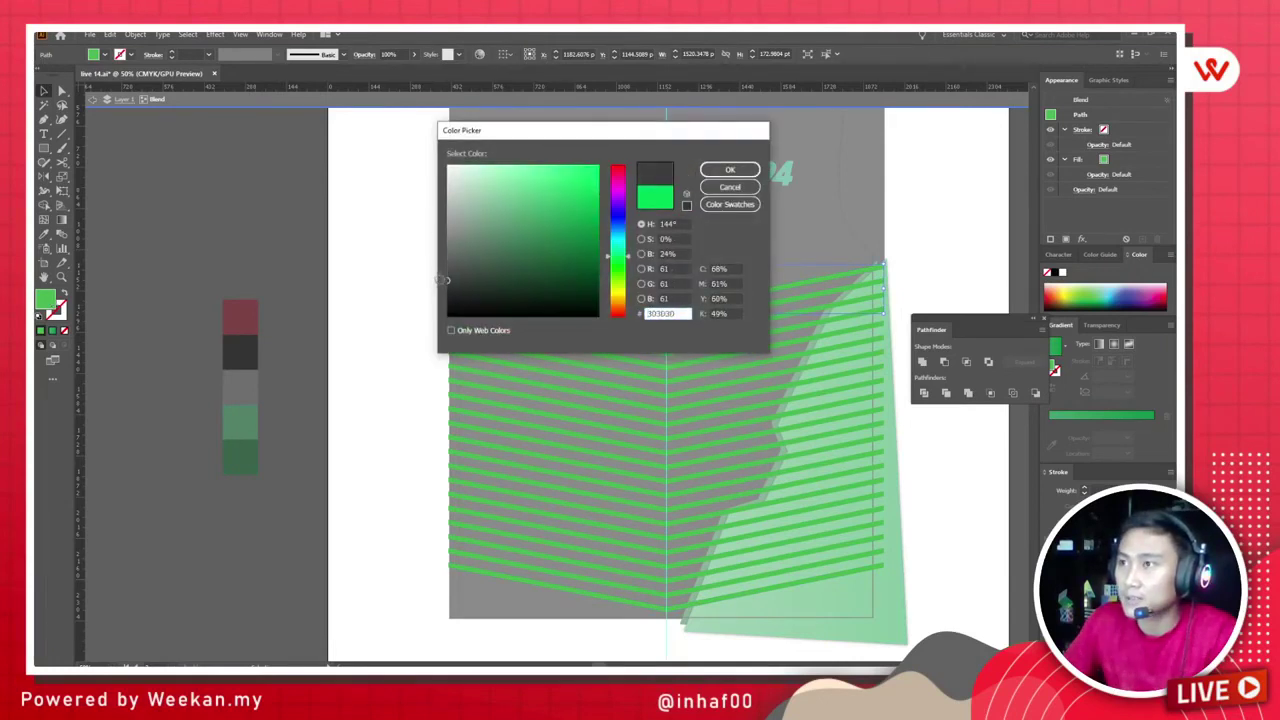
click(730, 170)
click(252, 208)
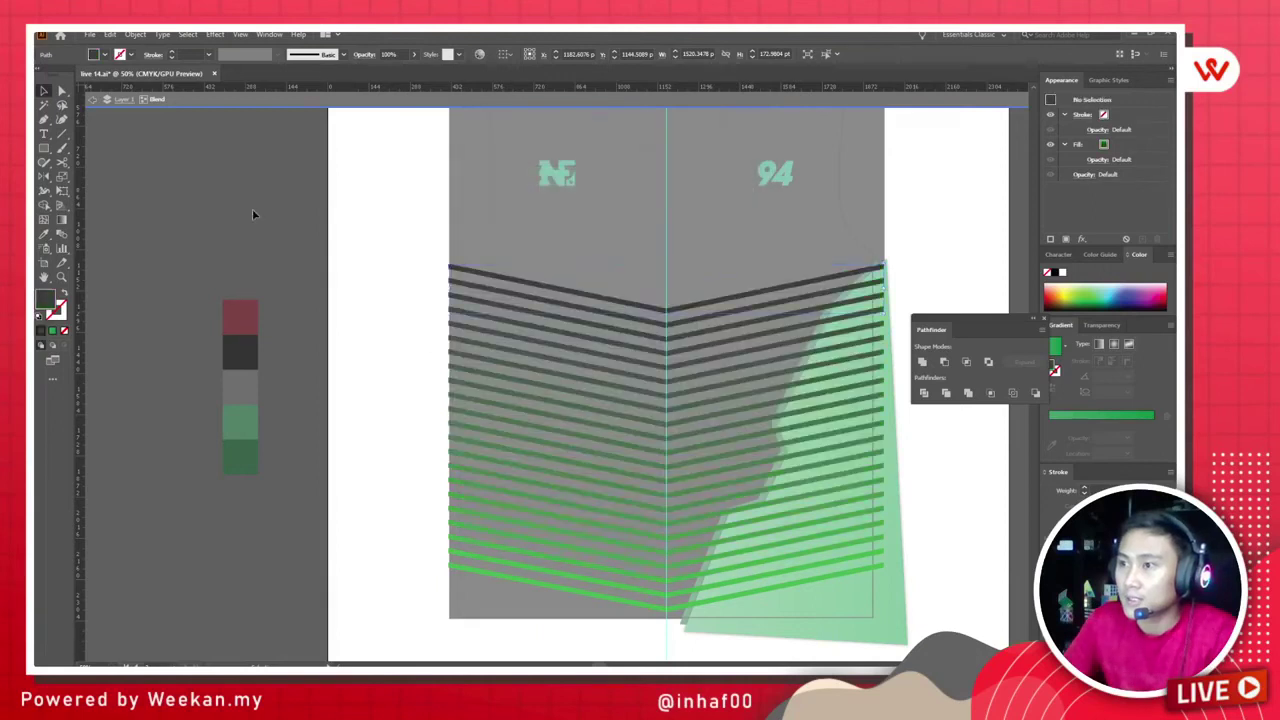
scroll(378, 308, down, 6)
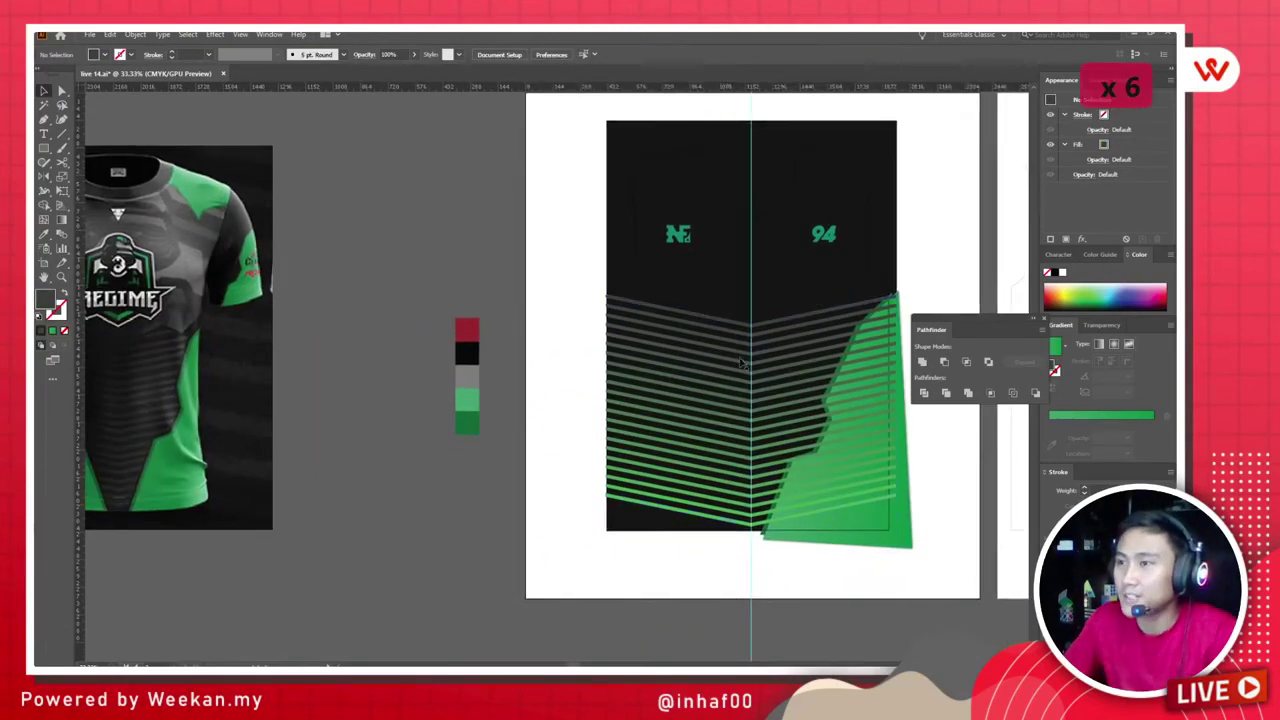
Step: Isolate the chevron blend, recolour its bottommost stripe a darker gray (RGB 38, 38, 38), and leave isolation
scroll(792, 366, up, 1)
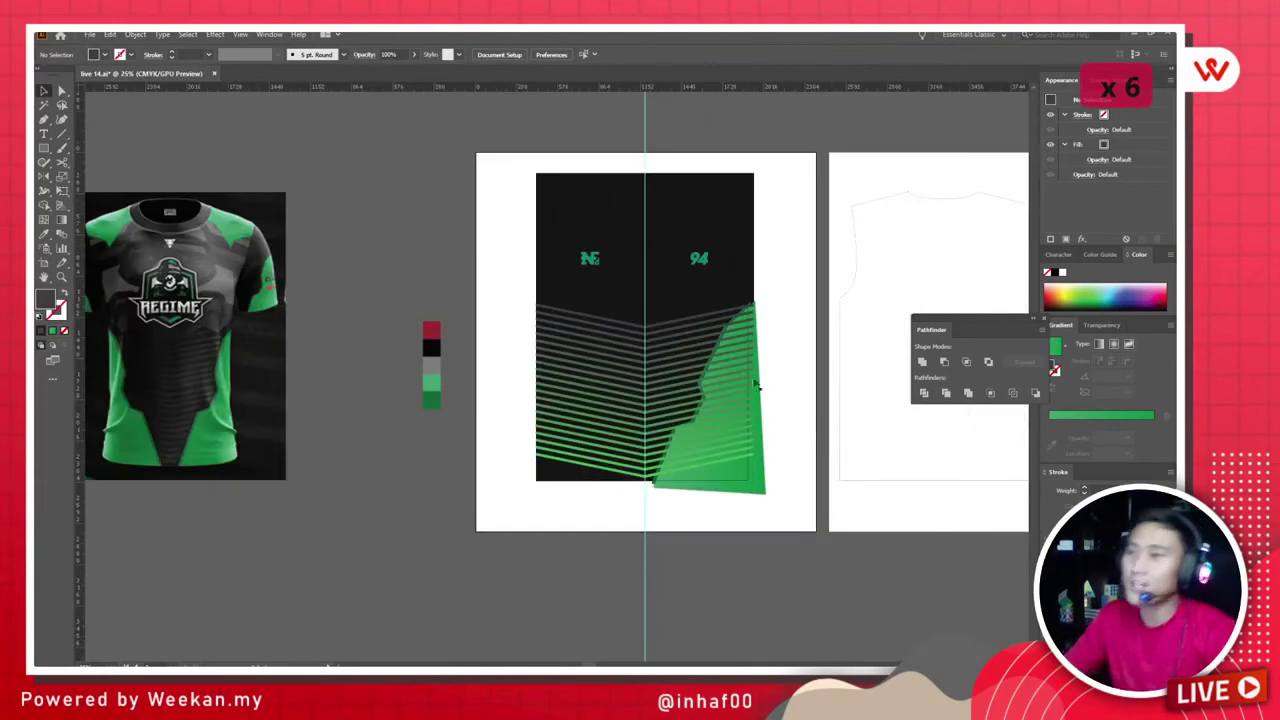
scroll(437, 428, left, 2)
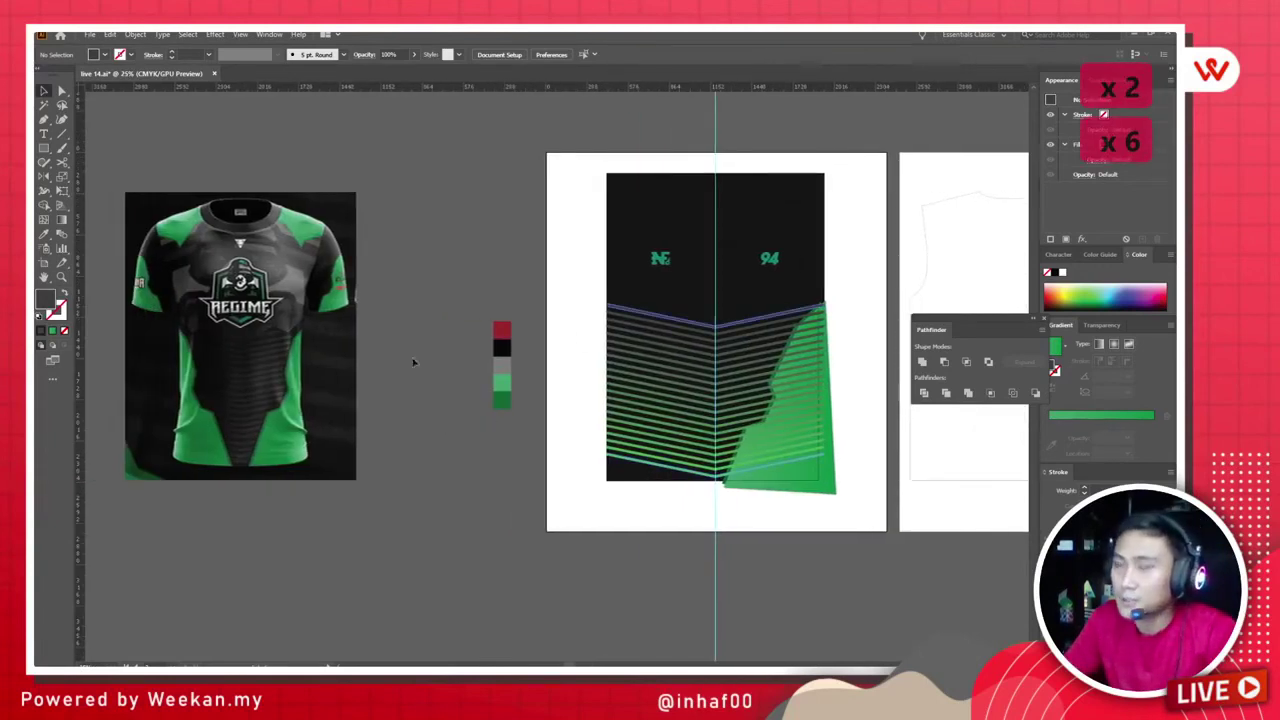
click(753, 477)
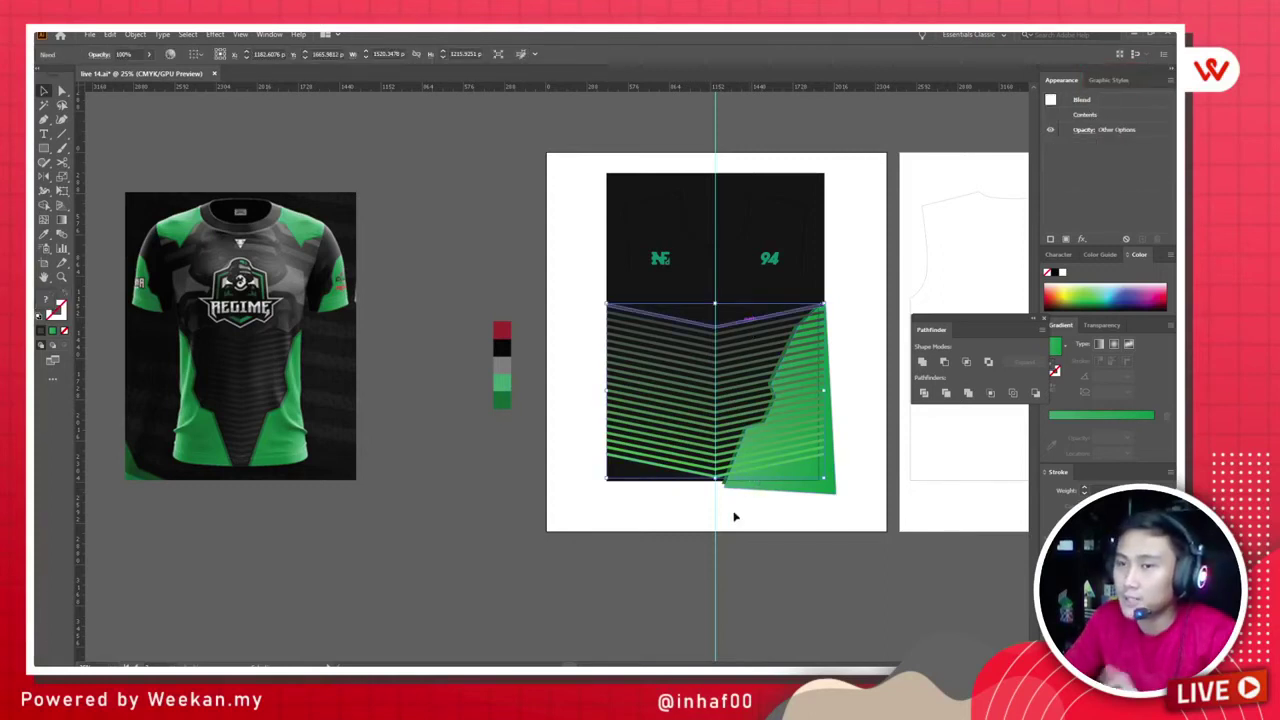
double_click(745, 466)
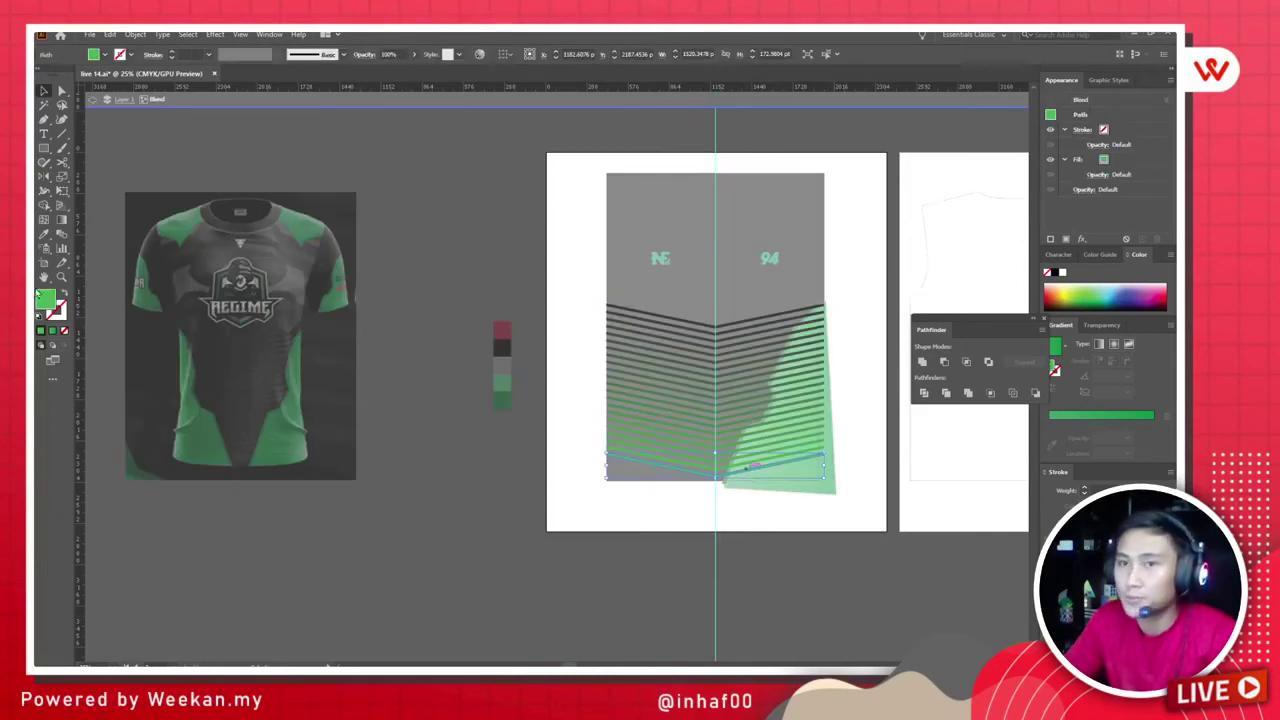
double_click(45, 298)
mouse_move(534, 207)
mouse_down()
mouse_move(426, 252)
mouse_move(425, 294)
mouse_up()
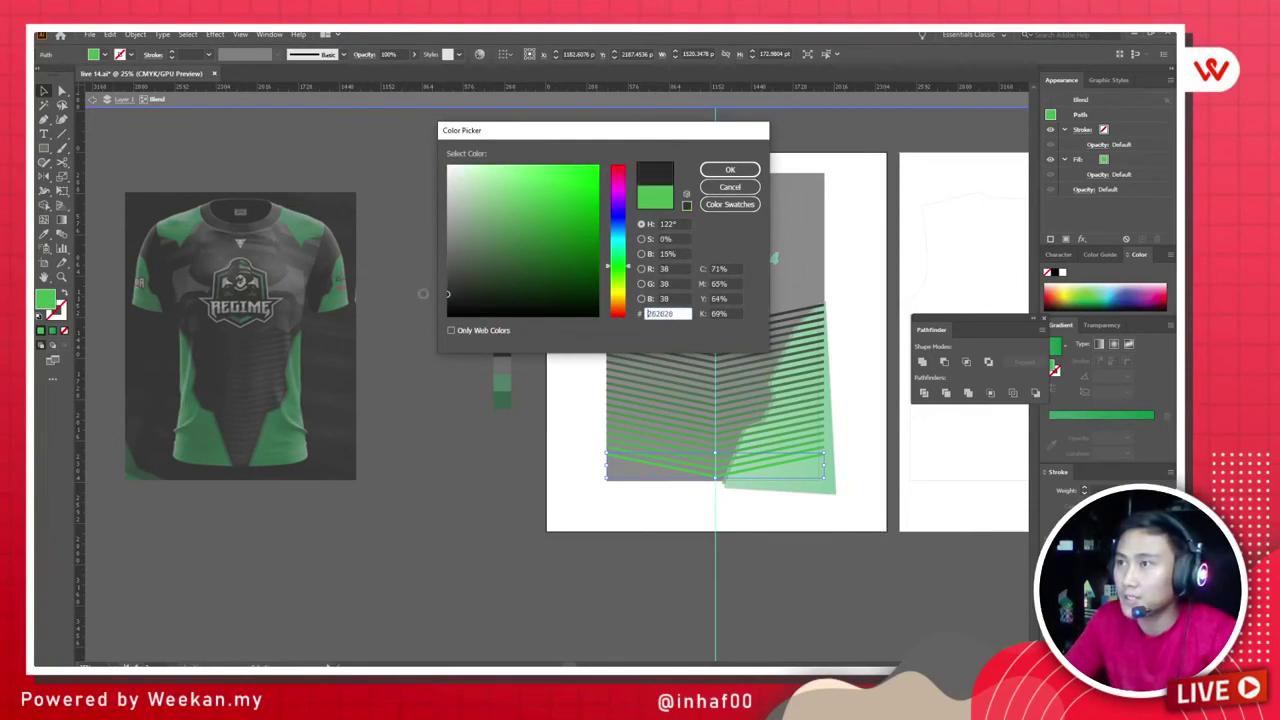
click(730, 169)
click(406, 213)
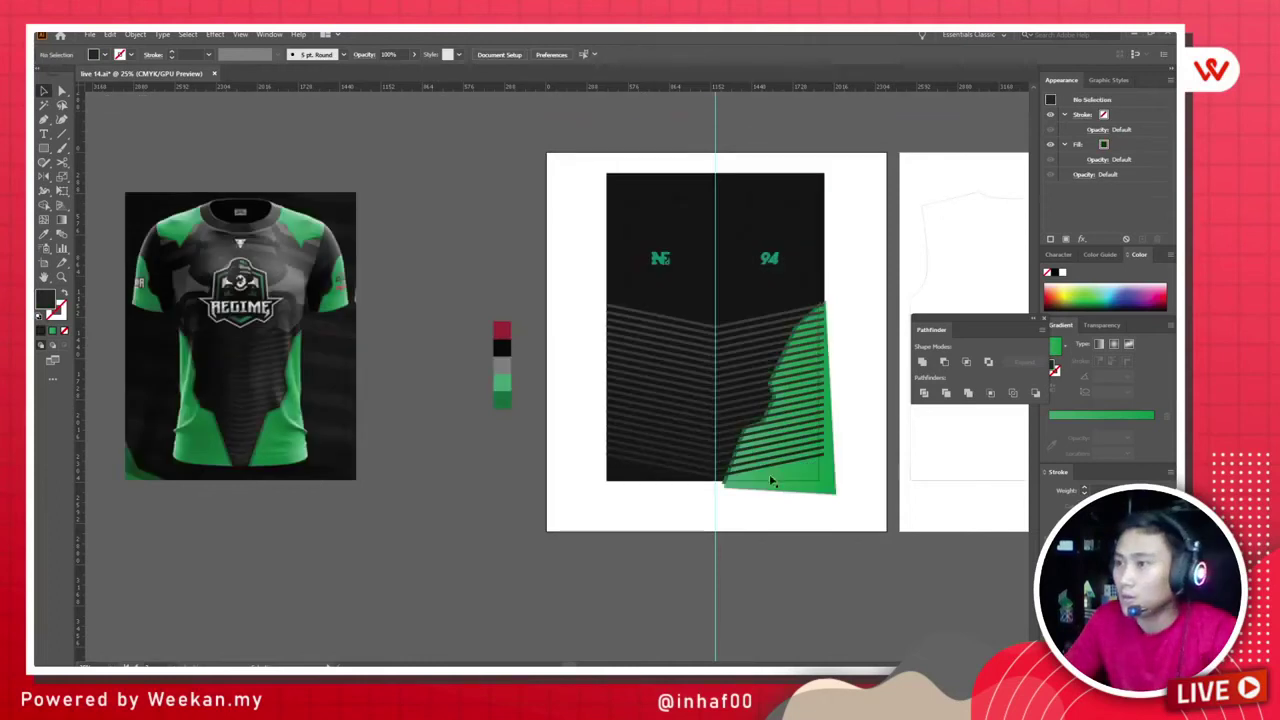
Step: Send the chevron stripe blend backward in the stacking order until it lies behind the green side panel
scroll(775, 480, up, 3)
scroll(640, 420, down, 3)
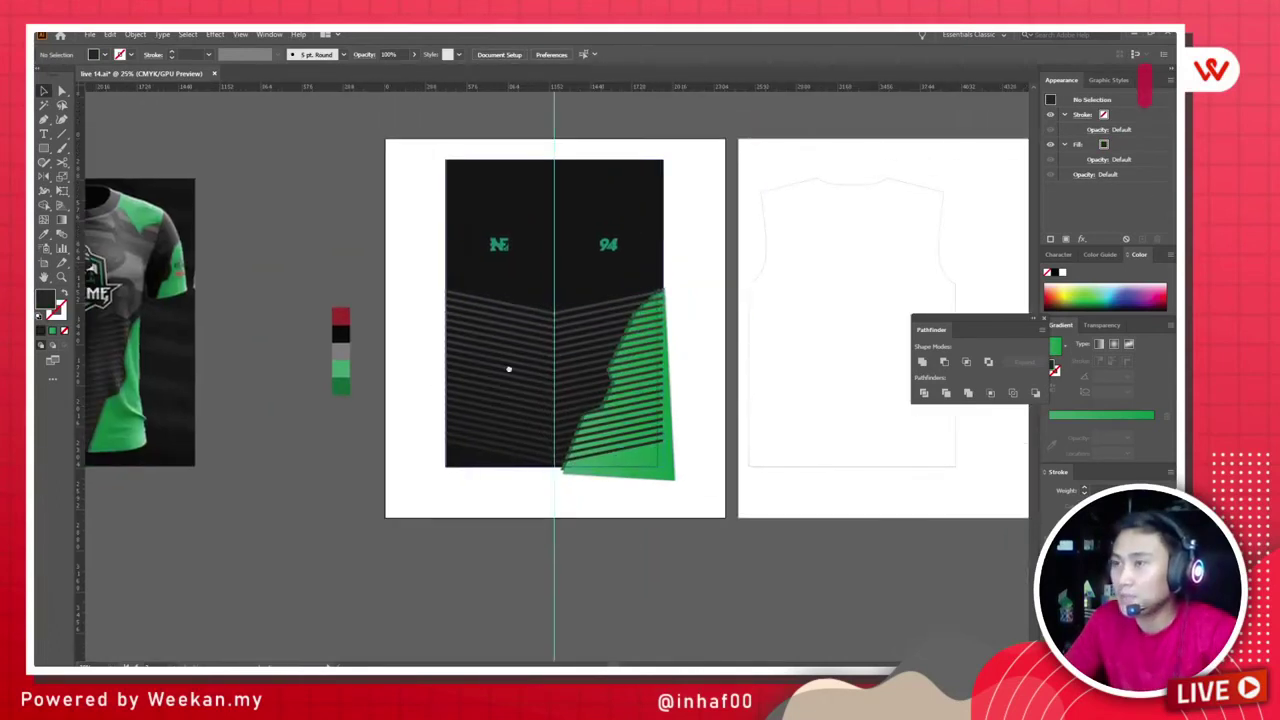
click(580, 328)
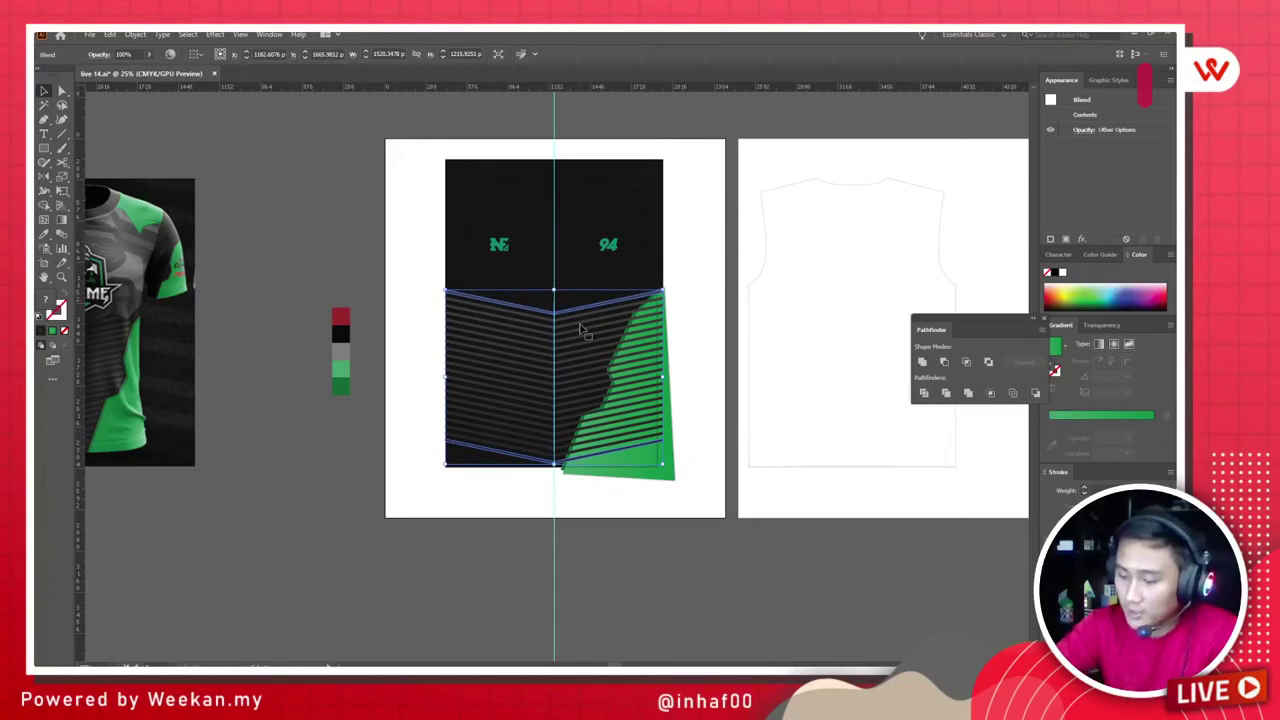
key(ctrl+shift+b)
key(ctrl+bracketleft)
key(ctrl+bracketleft)
key(ctrl+bracketleft)
key(ctrl+bracketleft)
key(ctrl+bracketleft)
key(ctrl+bracketleft)
key(ctrl+bracketleft)
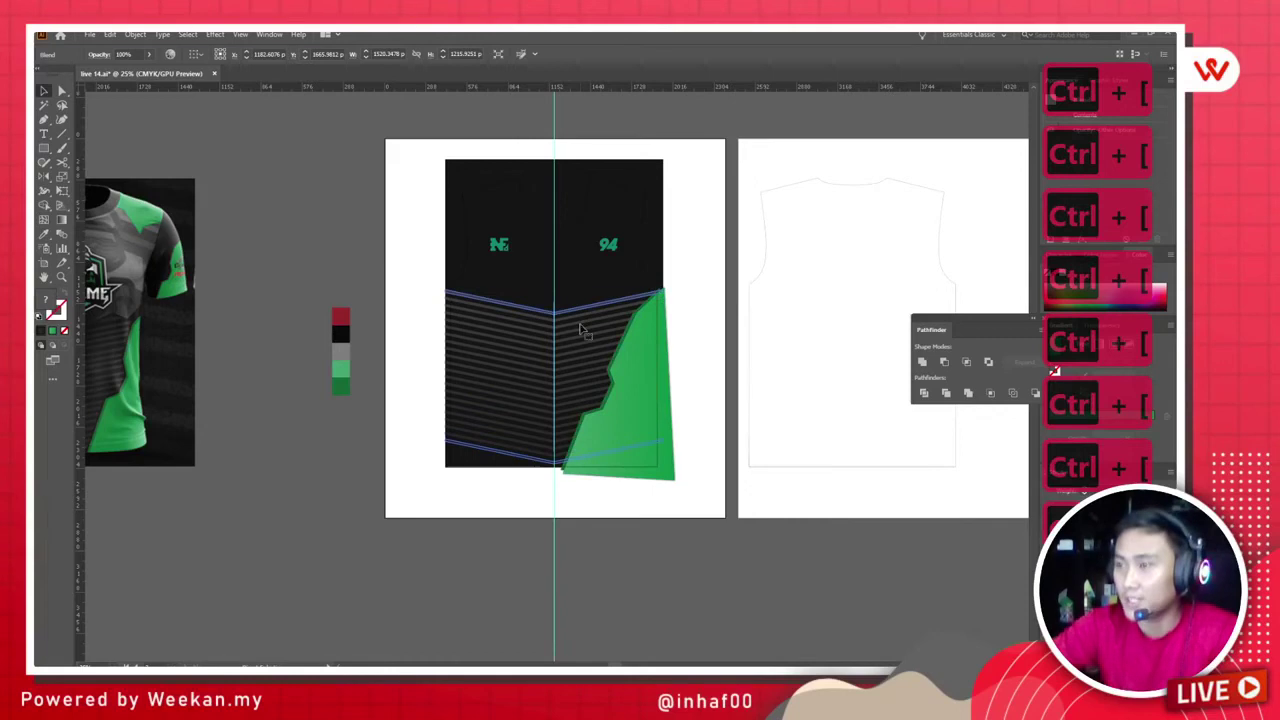
click(584, 330)
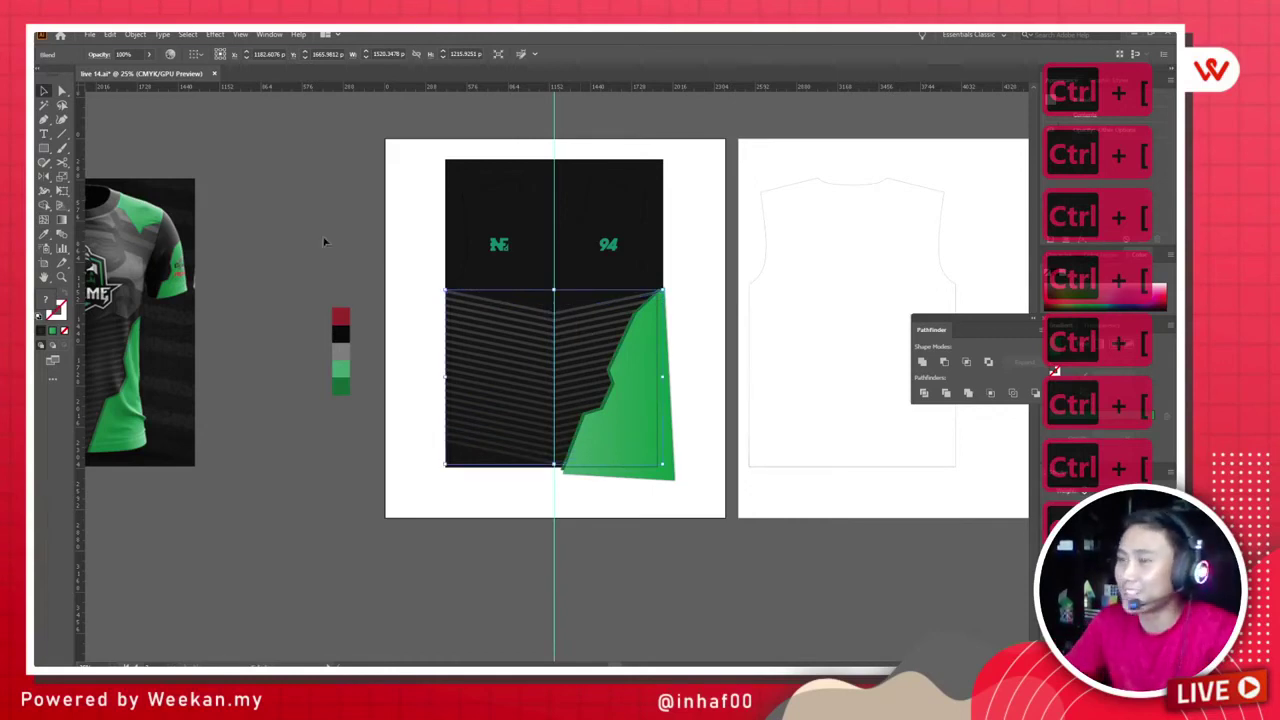
scroll(399, 358, down, 1)
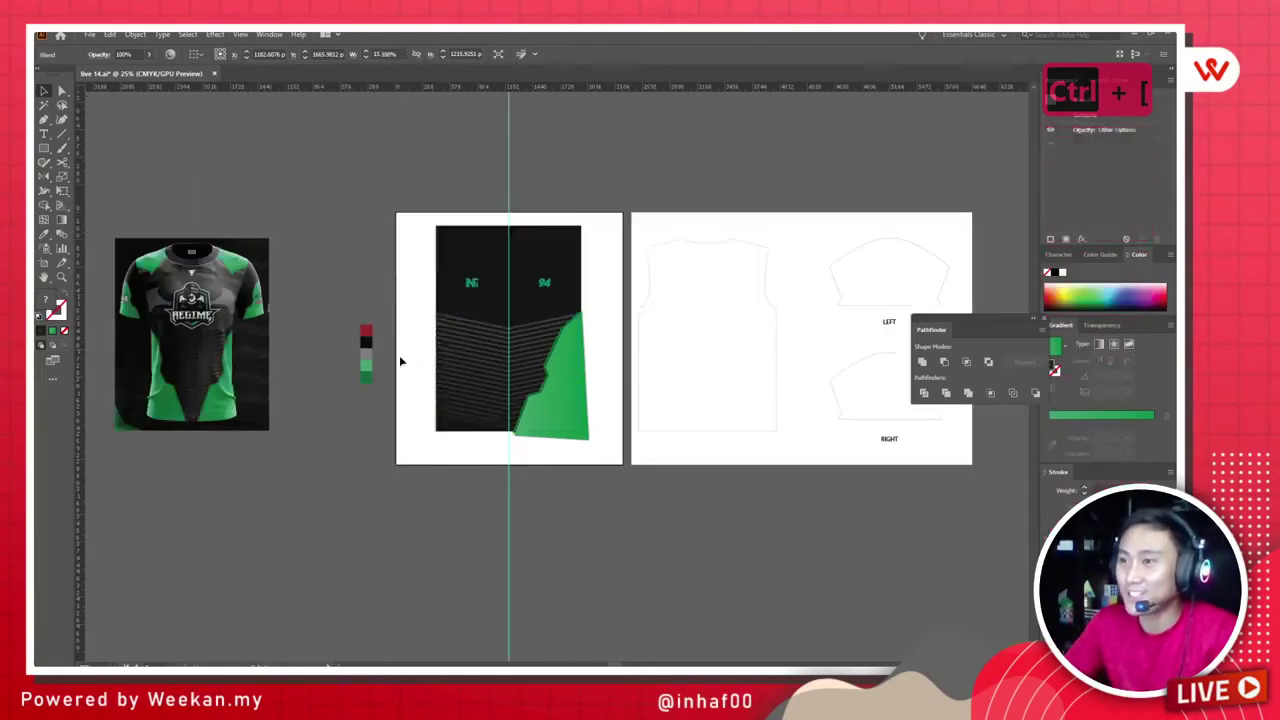
Step: Examine the reference jersey's lower front, comparing its stripes and green side panel edges with the artwork
key(ctrl+equal)
key(ctrl+equal)
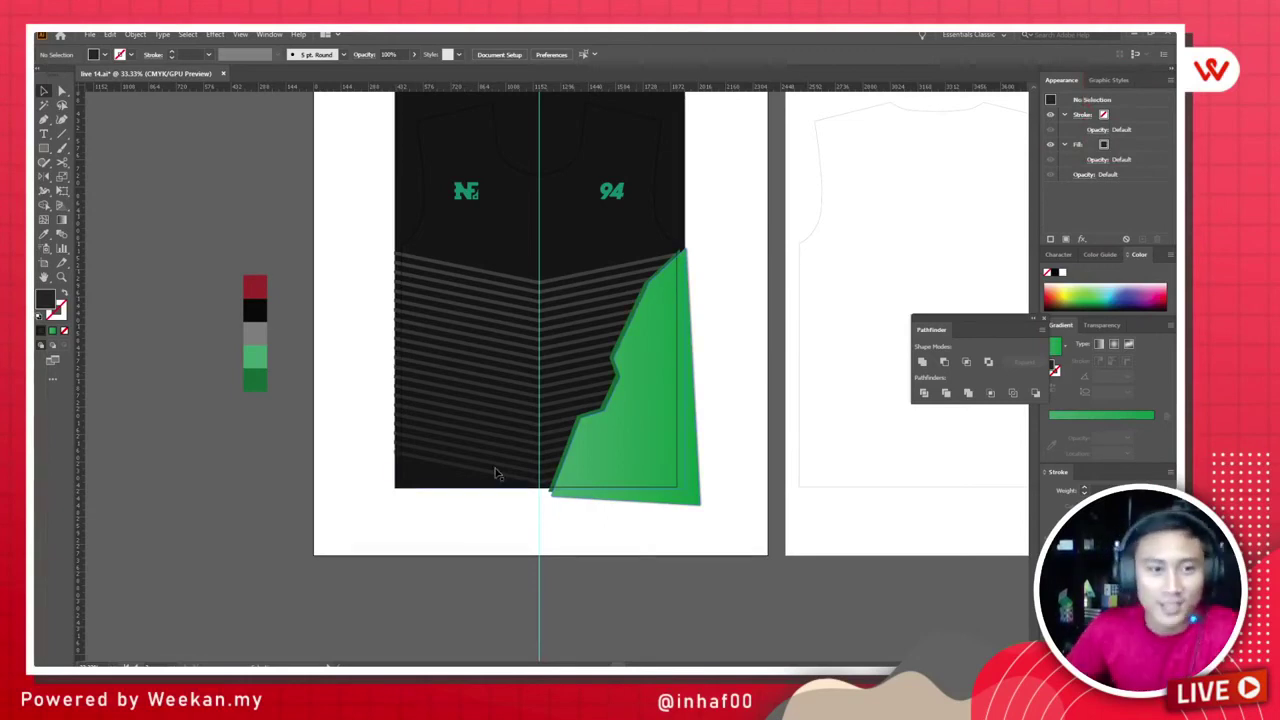
scroll(497, 471, down, 1)
scroll(500, 434, left, 3)
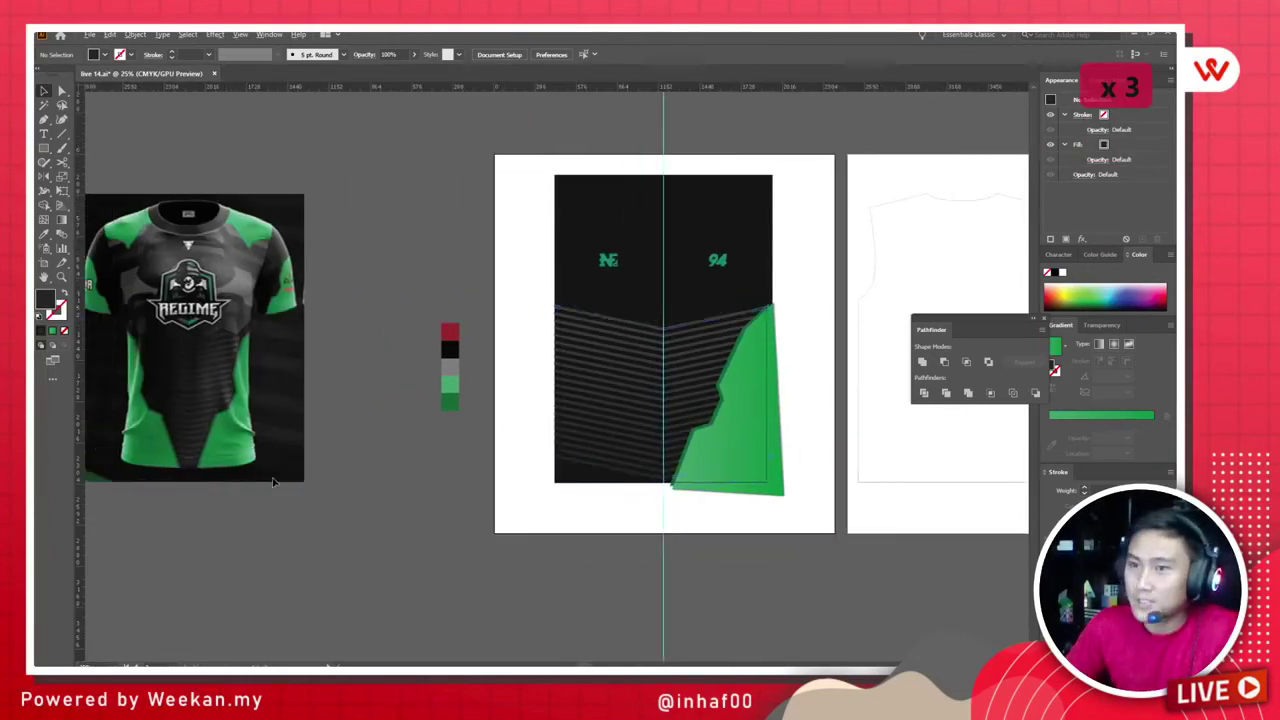
scroll(290, 475, up, 1)
scroll(320, 470, left, 1)
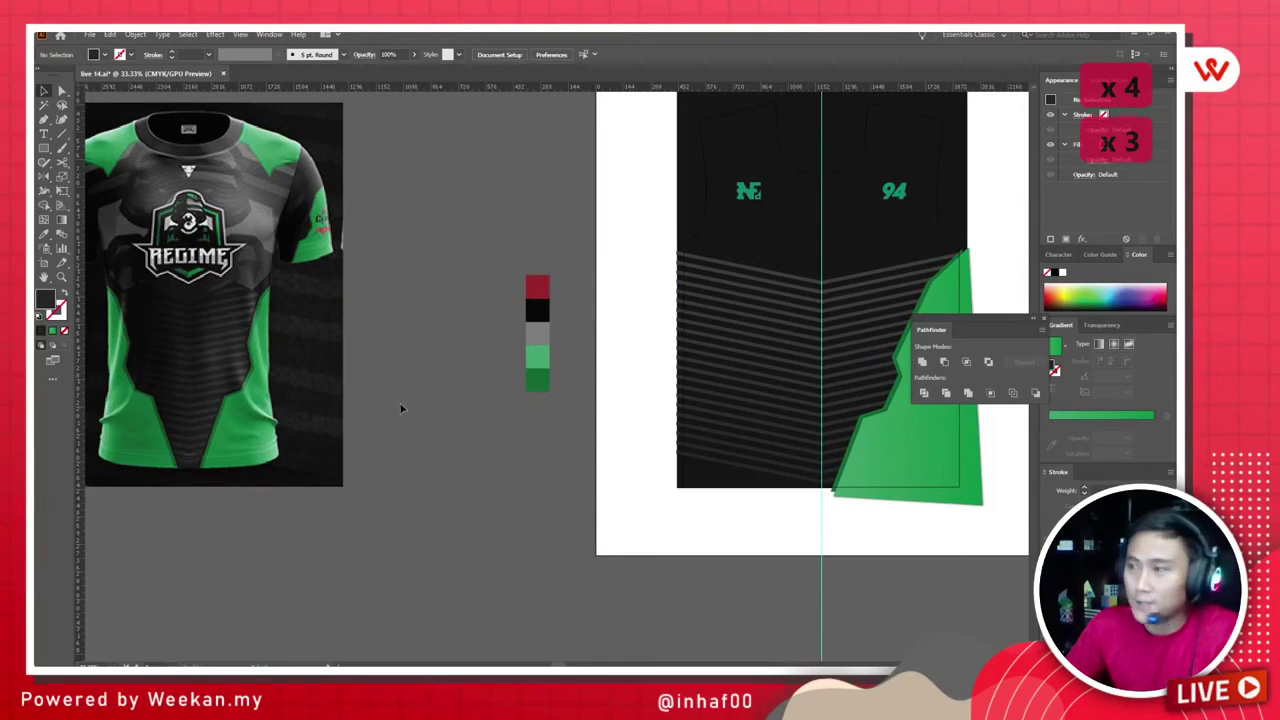
scroll(305, 462, up, 6)
scroll(300, 420, down, 6)
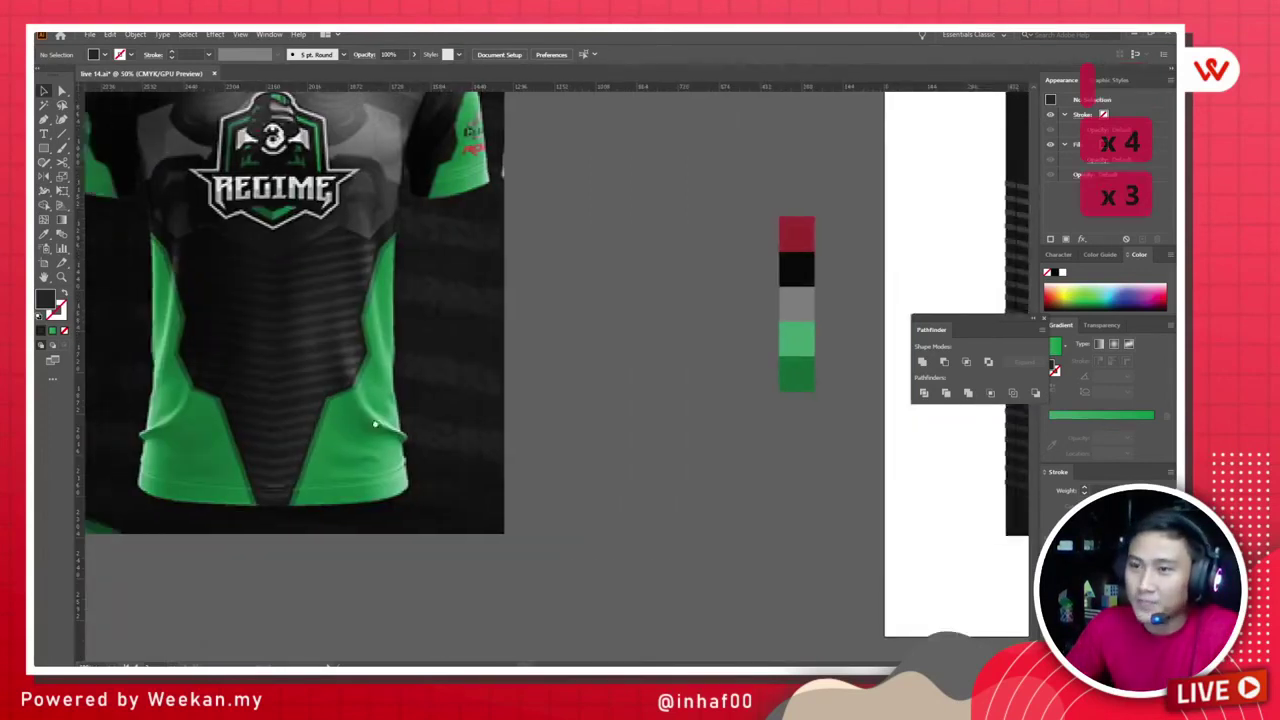
scroll(385, 430, up, 1)
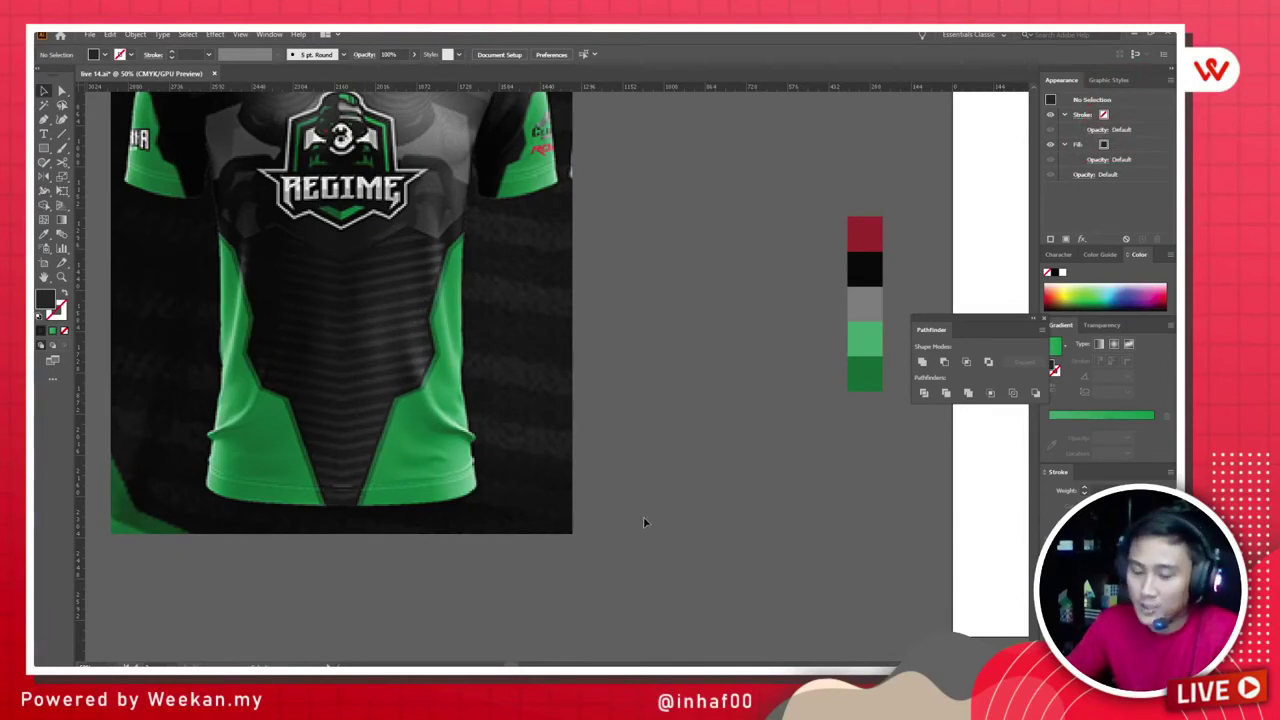
Step: Give the dark green shape behind the gradient green side panel a near-black stroke (RGB 13, 13, 13)
scroll(643, 516, down, 1)
scroll(643, 516, right, 12)
scroll(714, 486, up, 2)
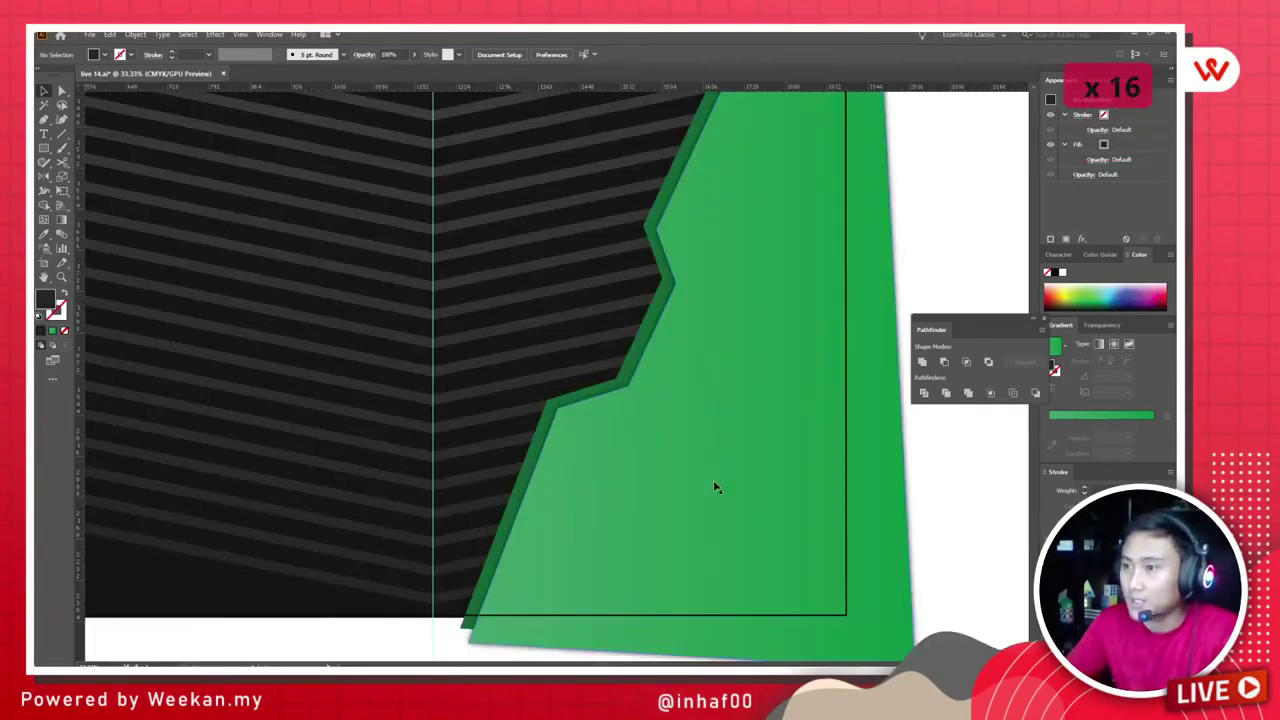
scroll(480, 491, up, 2)
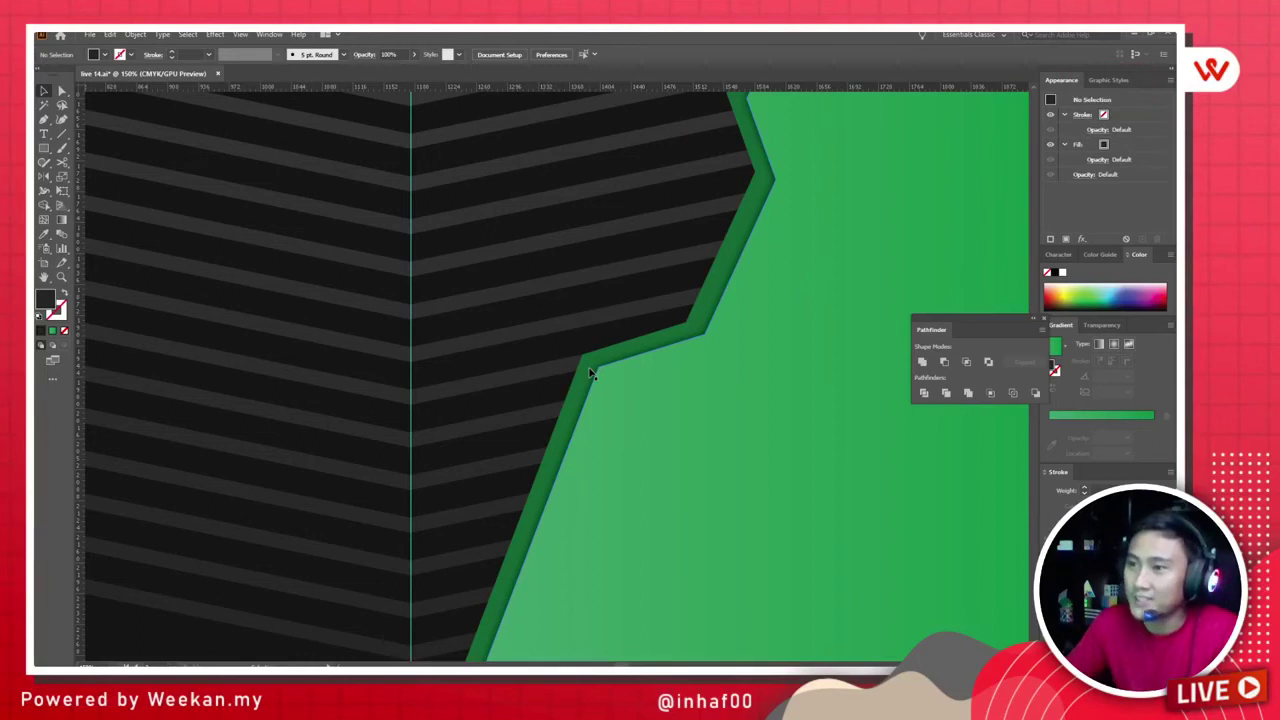
scroll(592, 372, down, 3)
scroll(660, 331, up, 2)
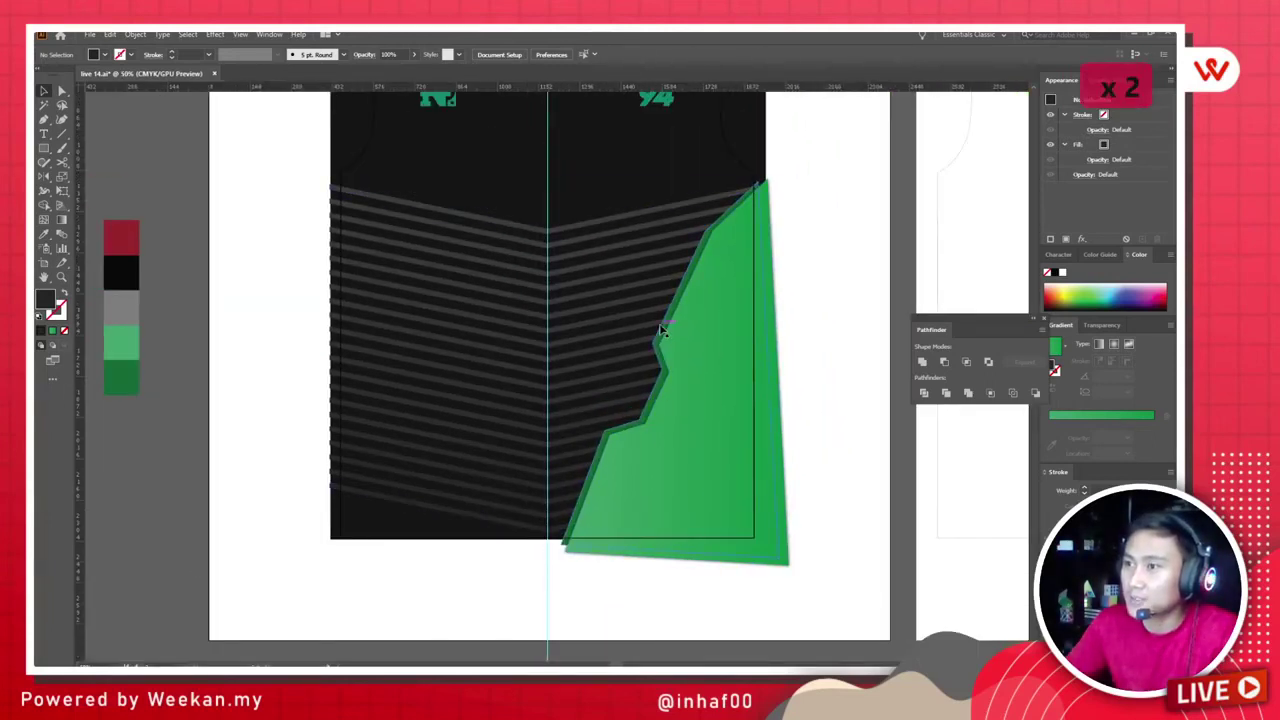
click(660, 331)
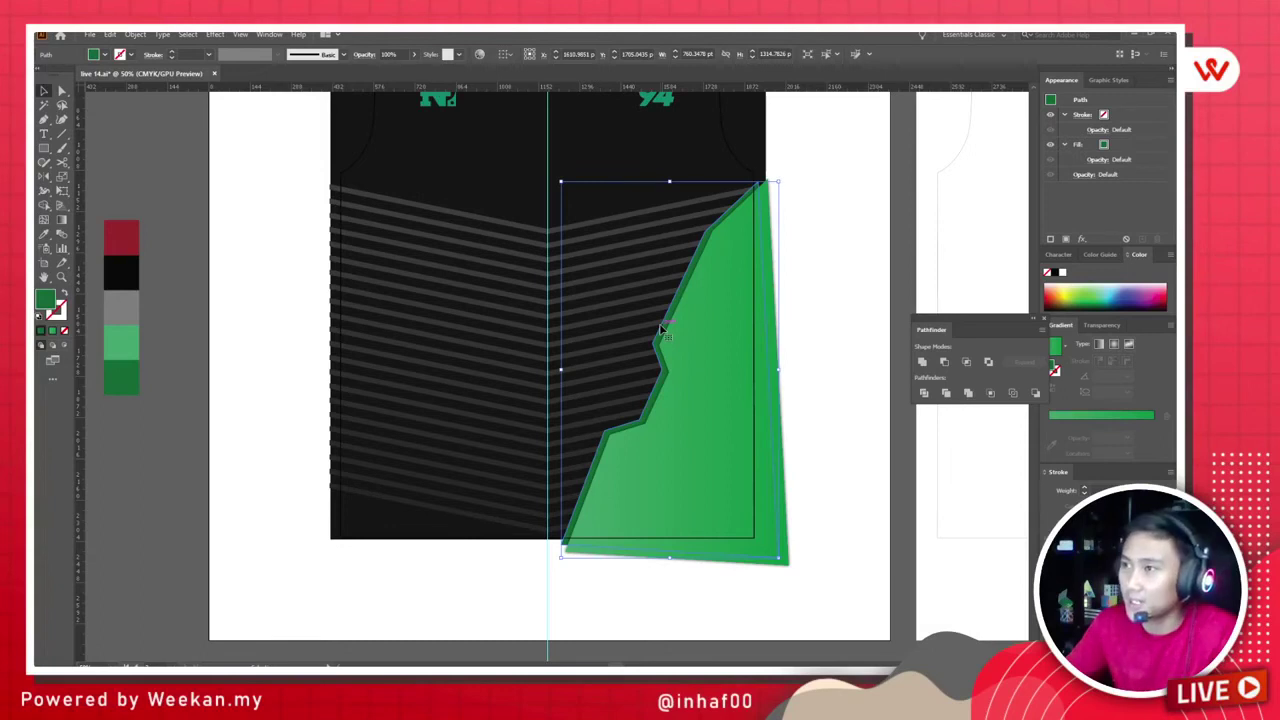
click(60, 316)
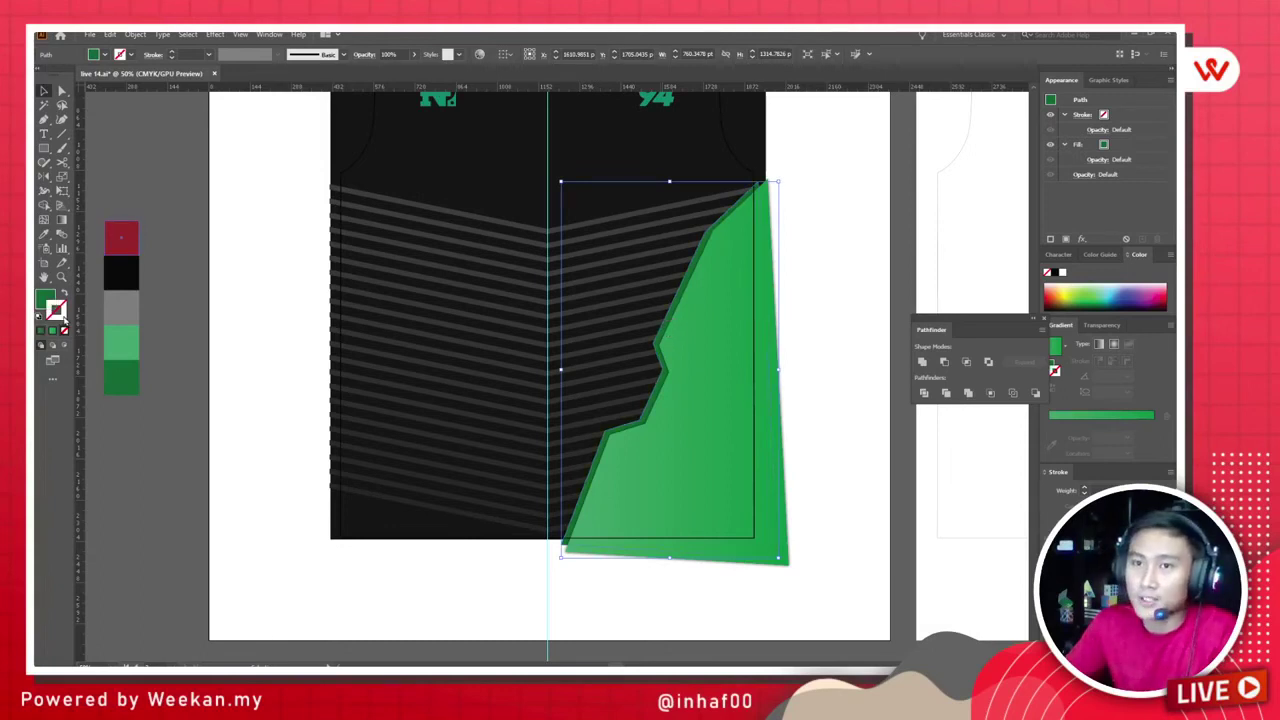
double_click(57, 311)
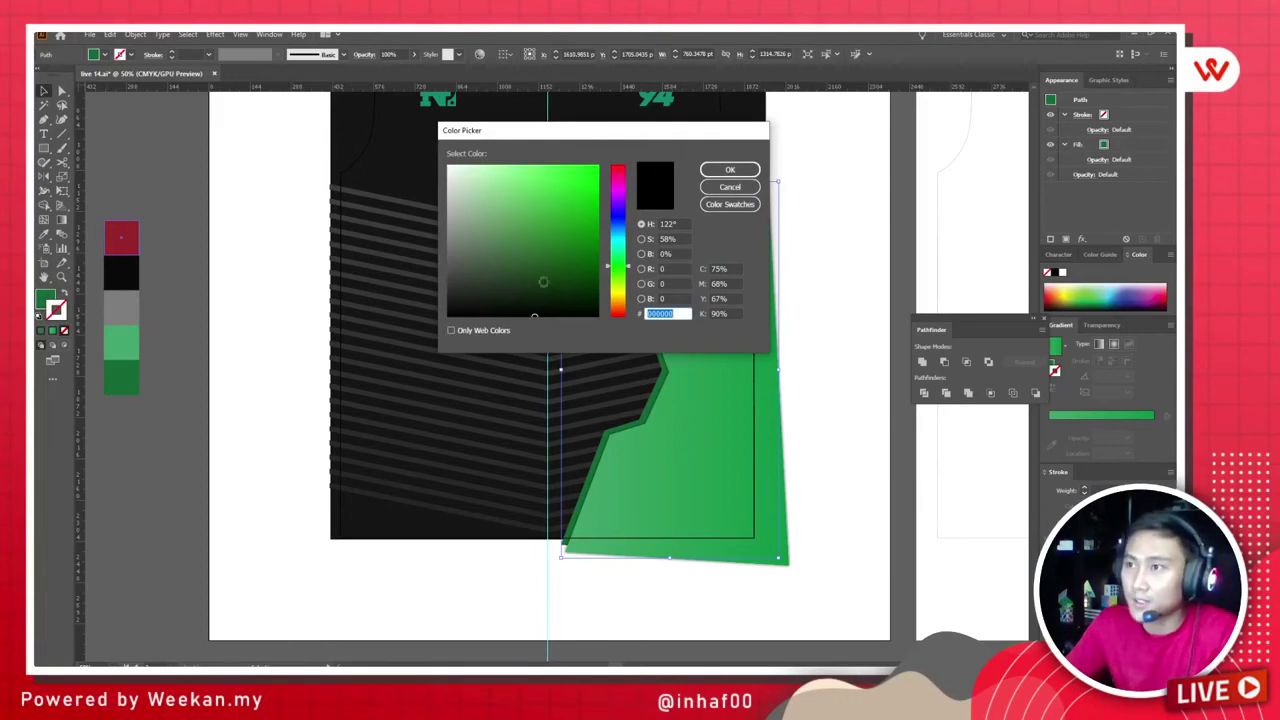
mouse_move(544, 282)
mouse_down()
mouse_move(434, 325)
mouse_move(428, 308)
mouse_up()
click(712, 171)
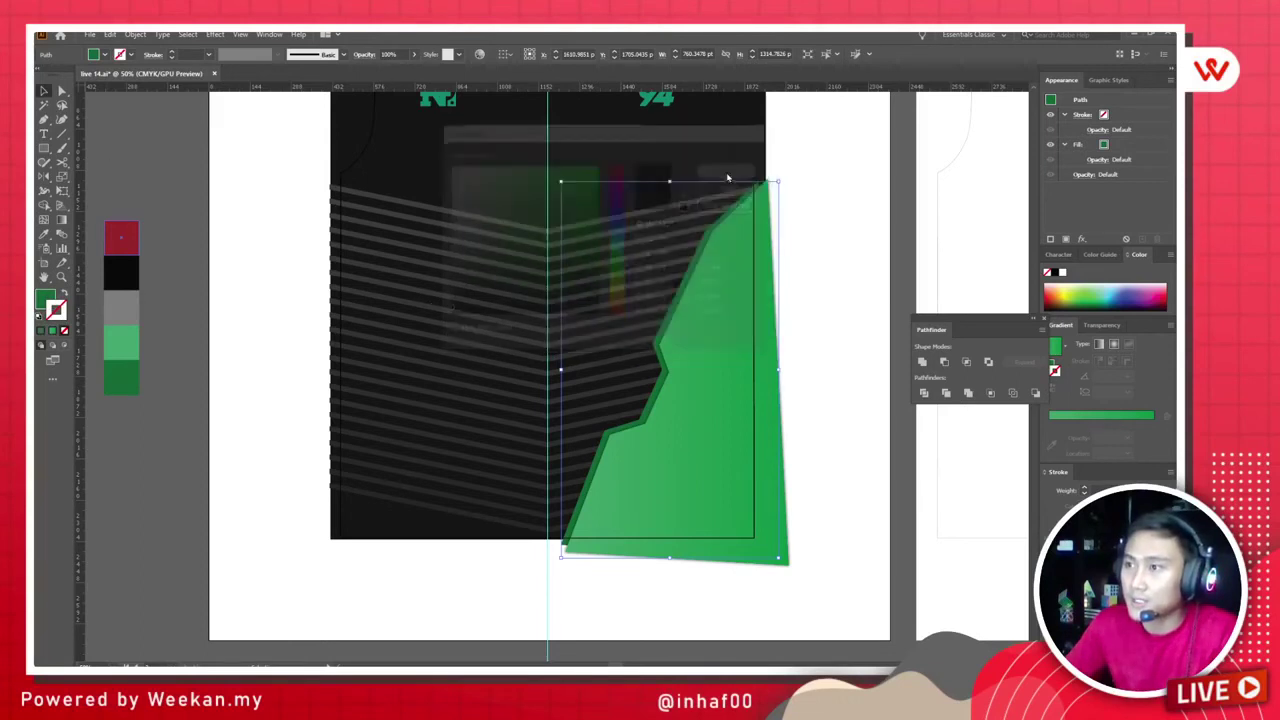
Step: Set the dark green shape's stroke weight to 17 pt and align the stroke to the outside of the path
click(173, 54)
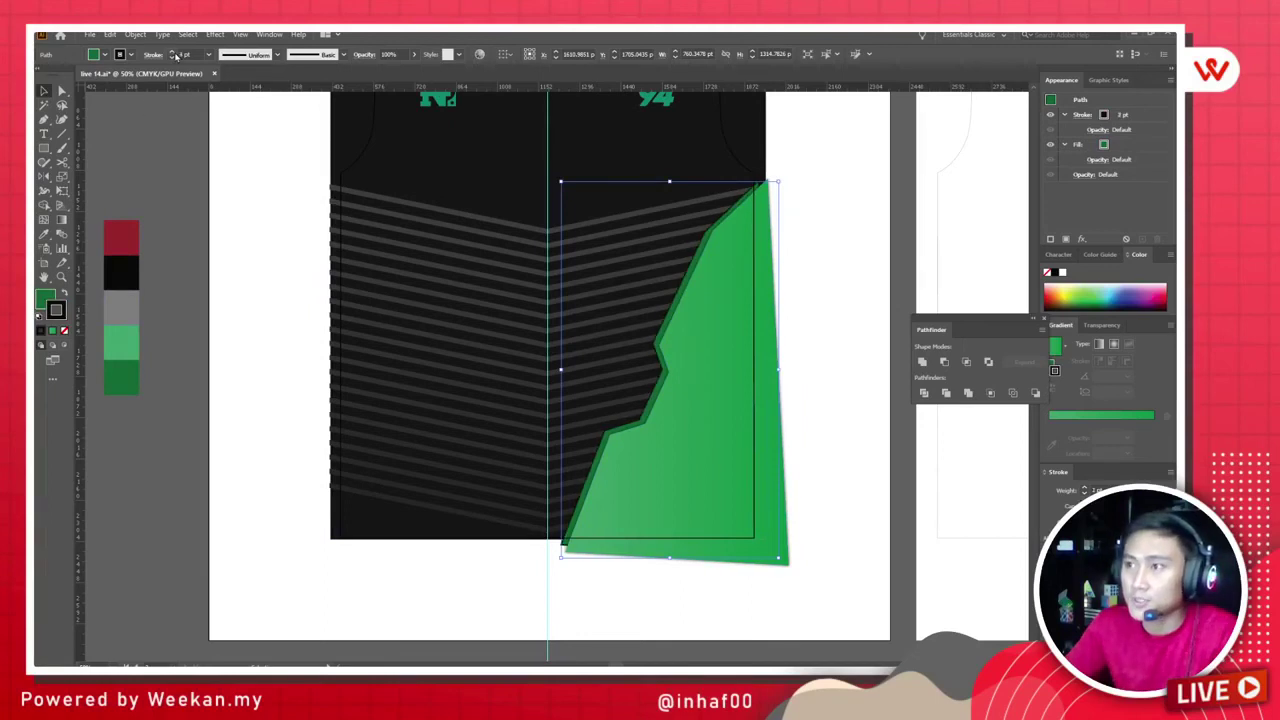
click(173, 54)
click(173, 54)
click(173, 54)
scroll(651, 417, up, 7)
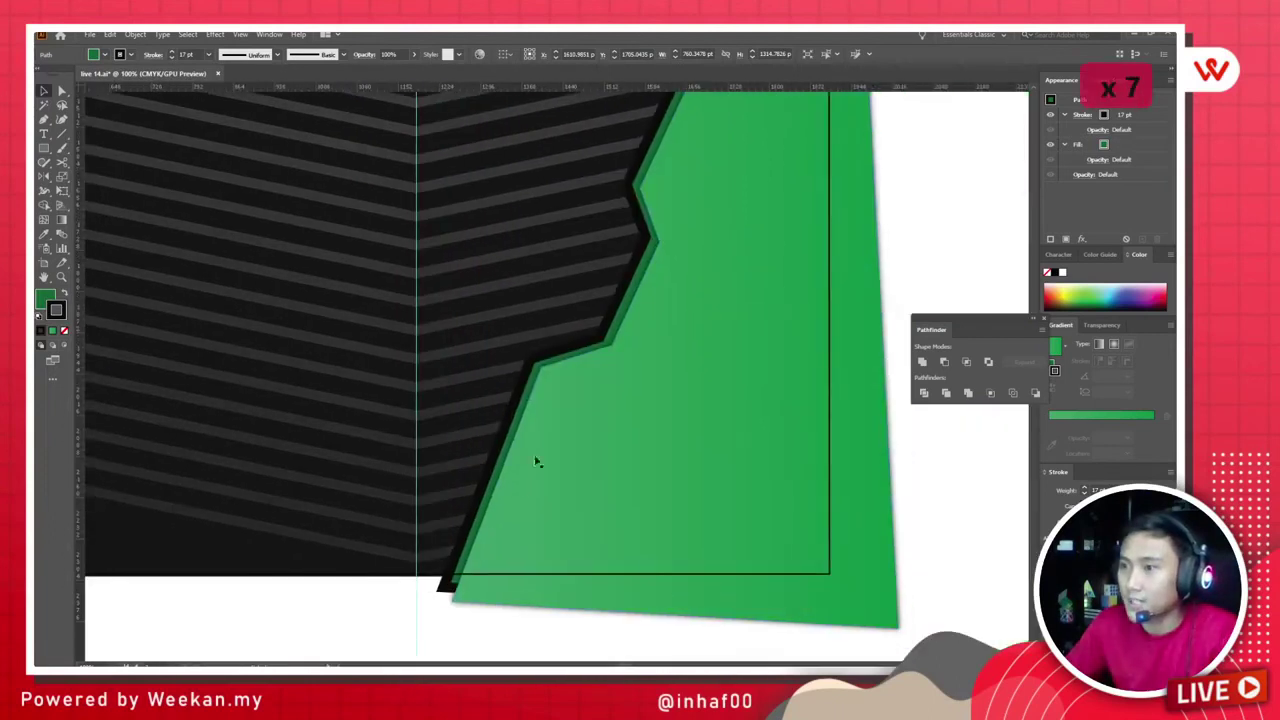
click(440, 576)
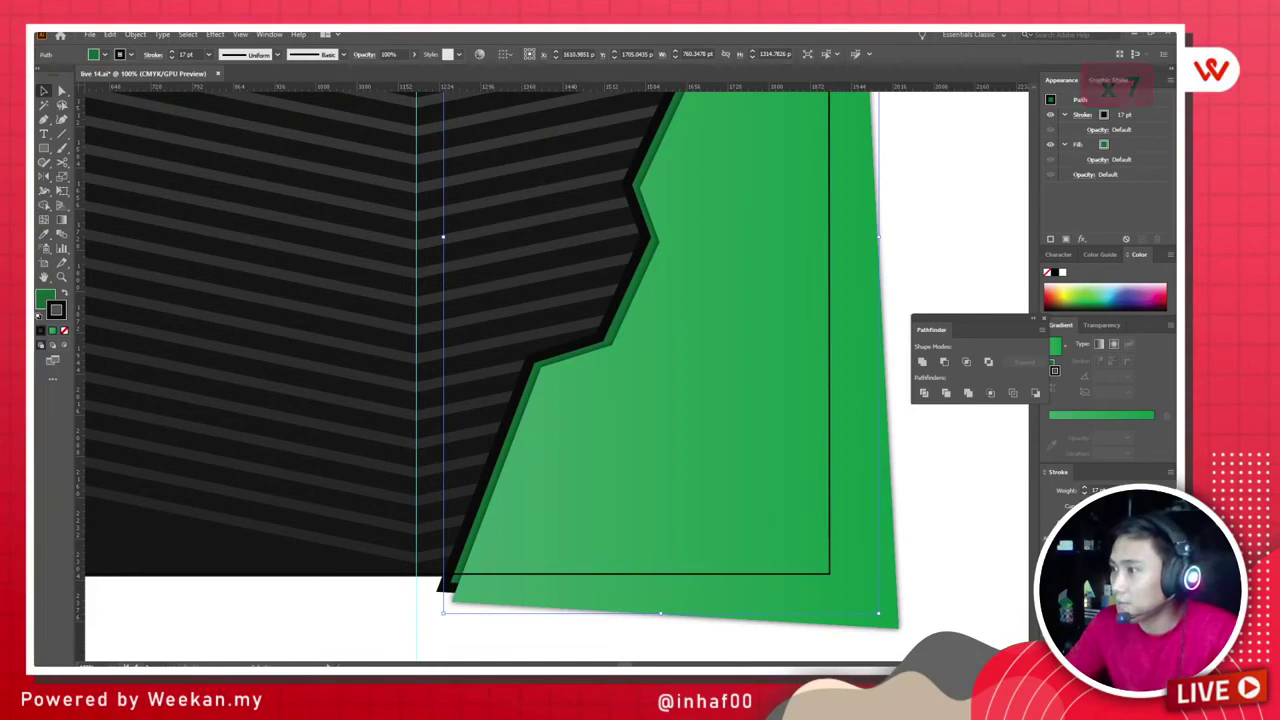
click(1110, 530)
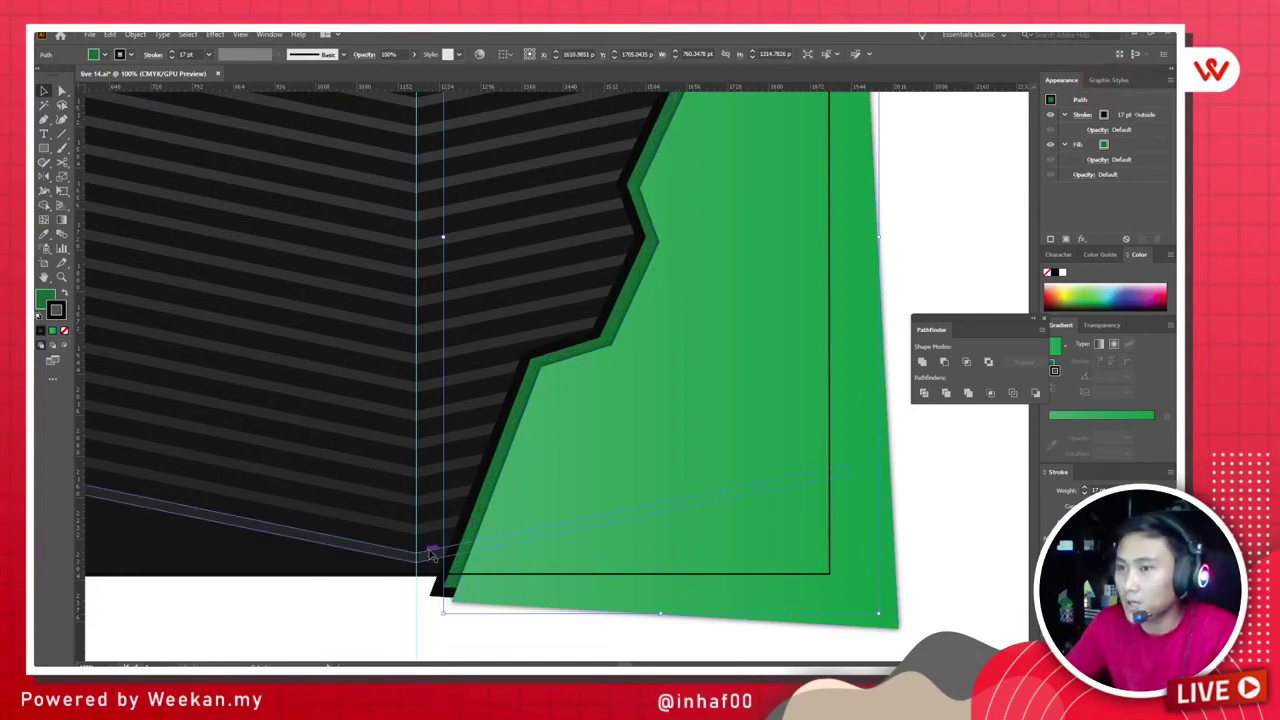
click(209, 582)
Step: Copy the hex code of the black base rectangle's fill colour without changing the fill
key(ctrl+minus)
key(ctrl+minus)
key(ctrl+minus)
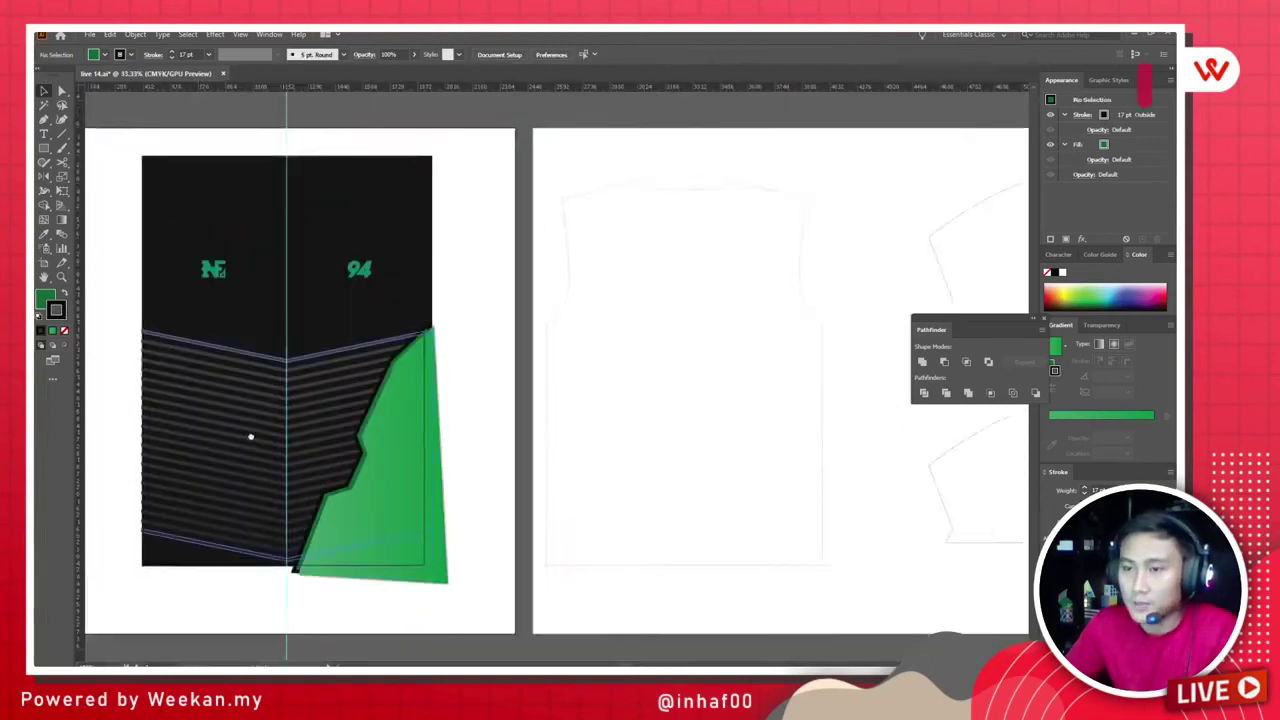
click(418, 222)
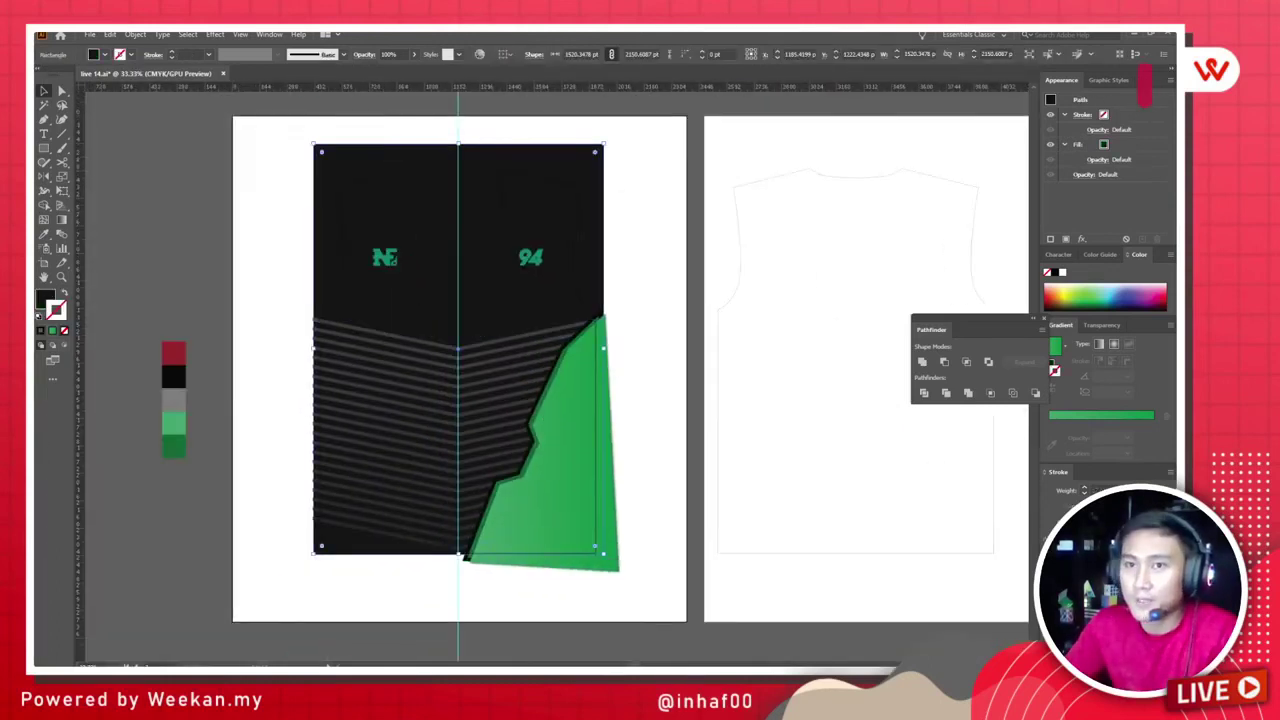
double_click(47, 298)
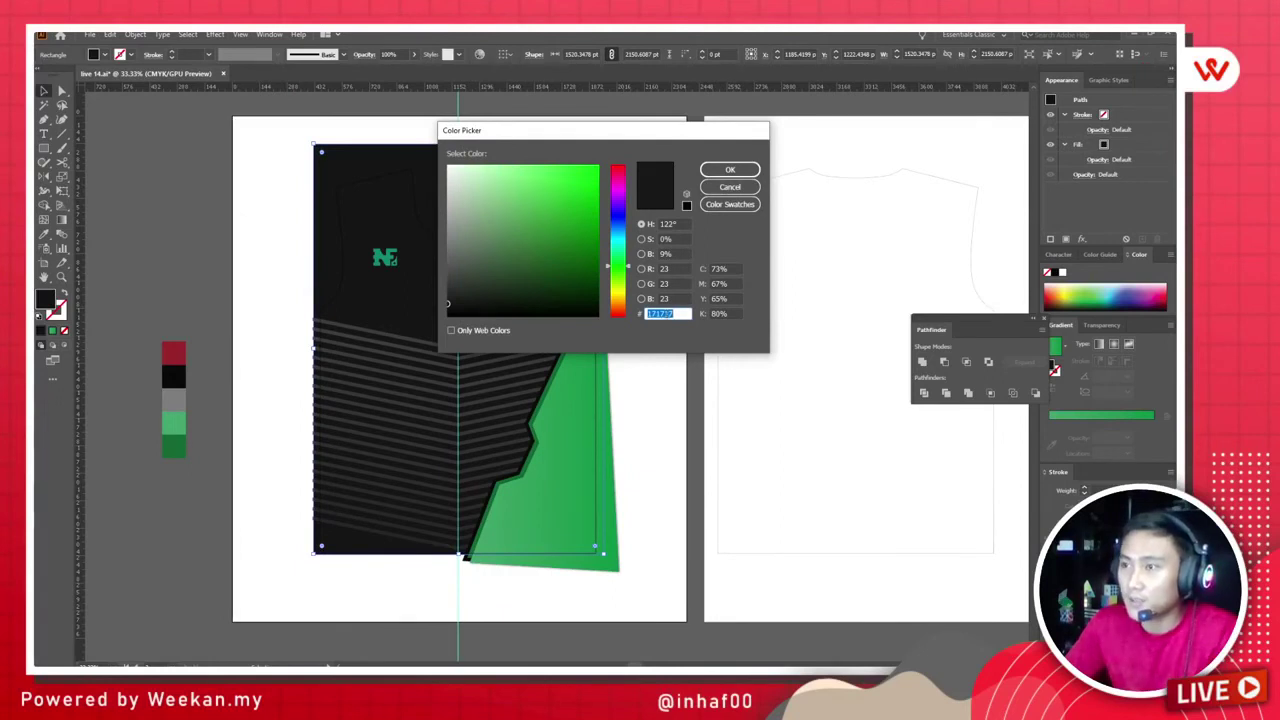
key(ctrl+c)
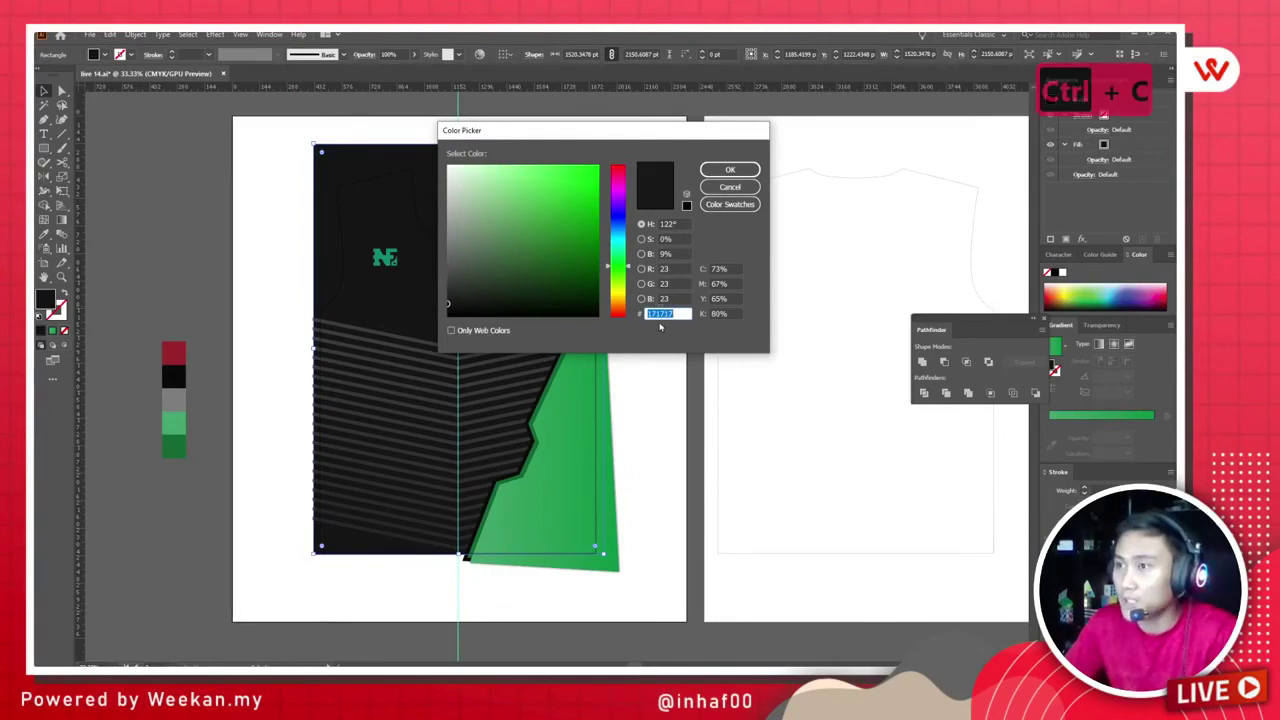
click(720, 171)
click(636, 245)
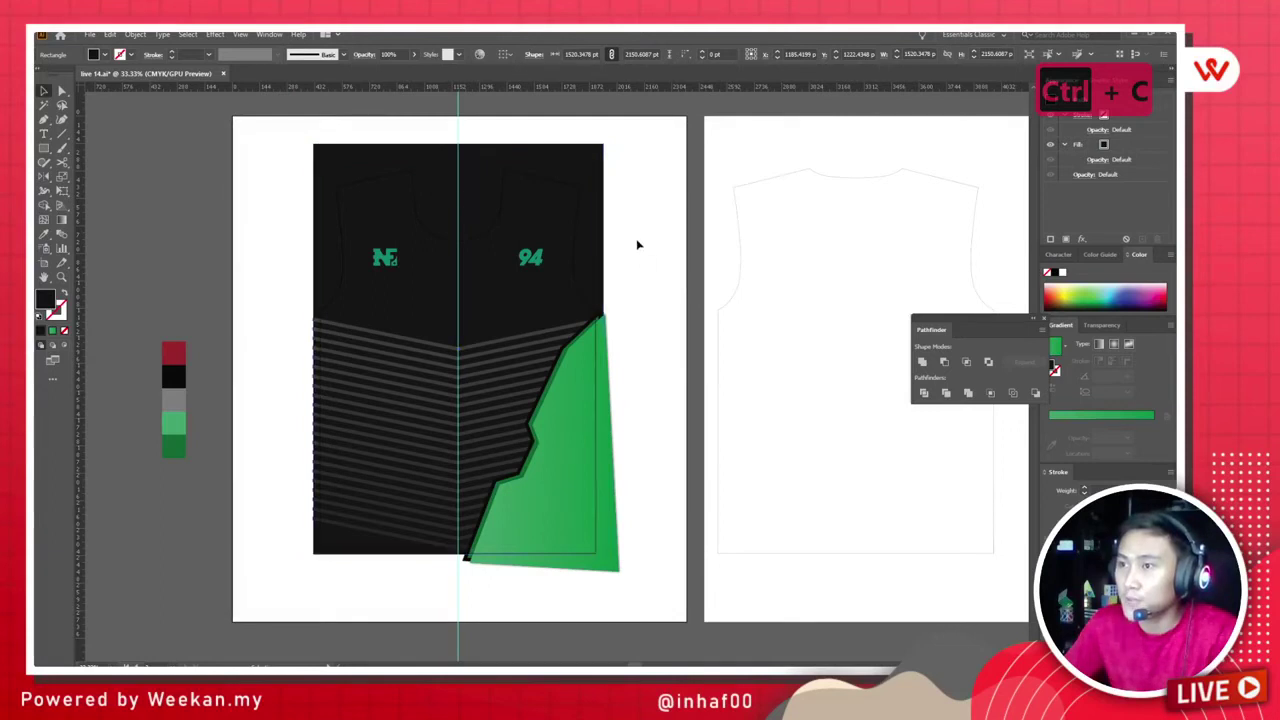
Step: Recolour the dark green shape's stroke with the copied base colour, hex 171717
click(467, 558)
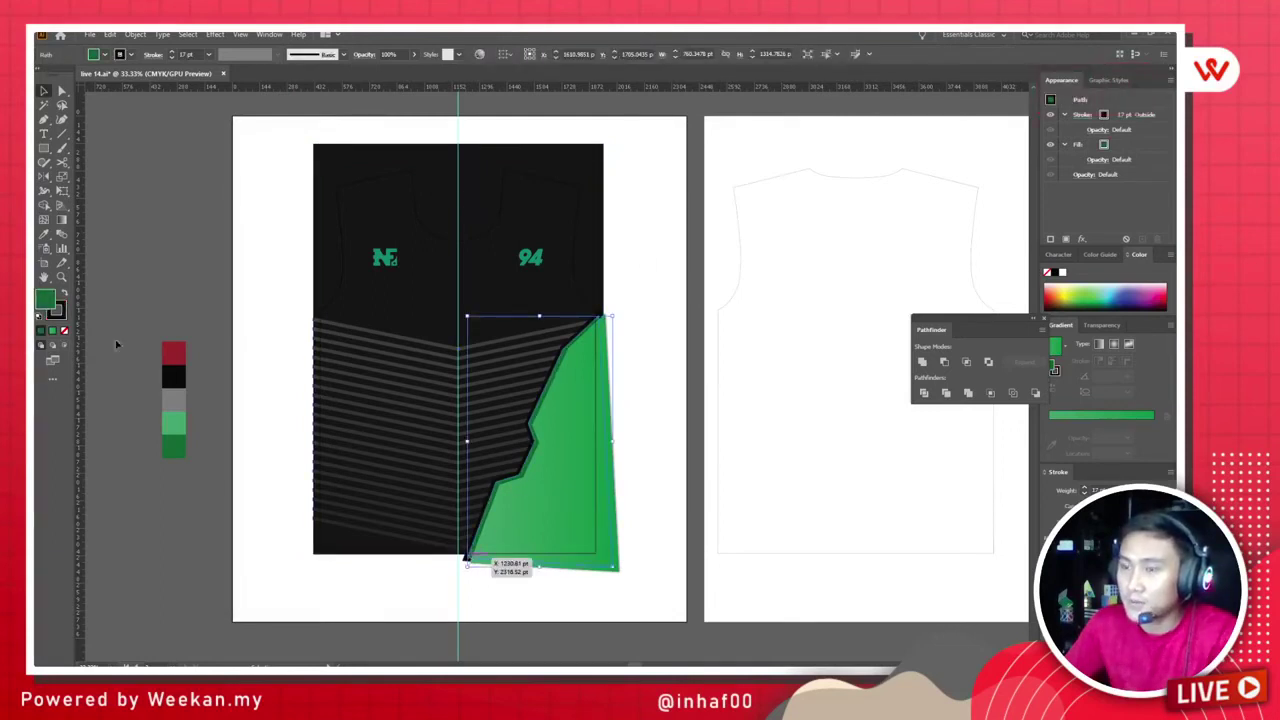
double_click(56, 310)
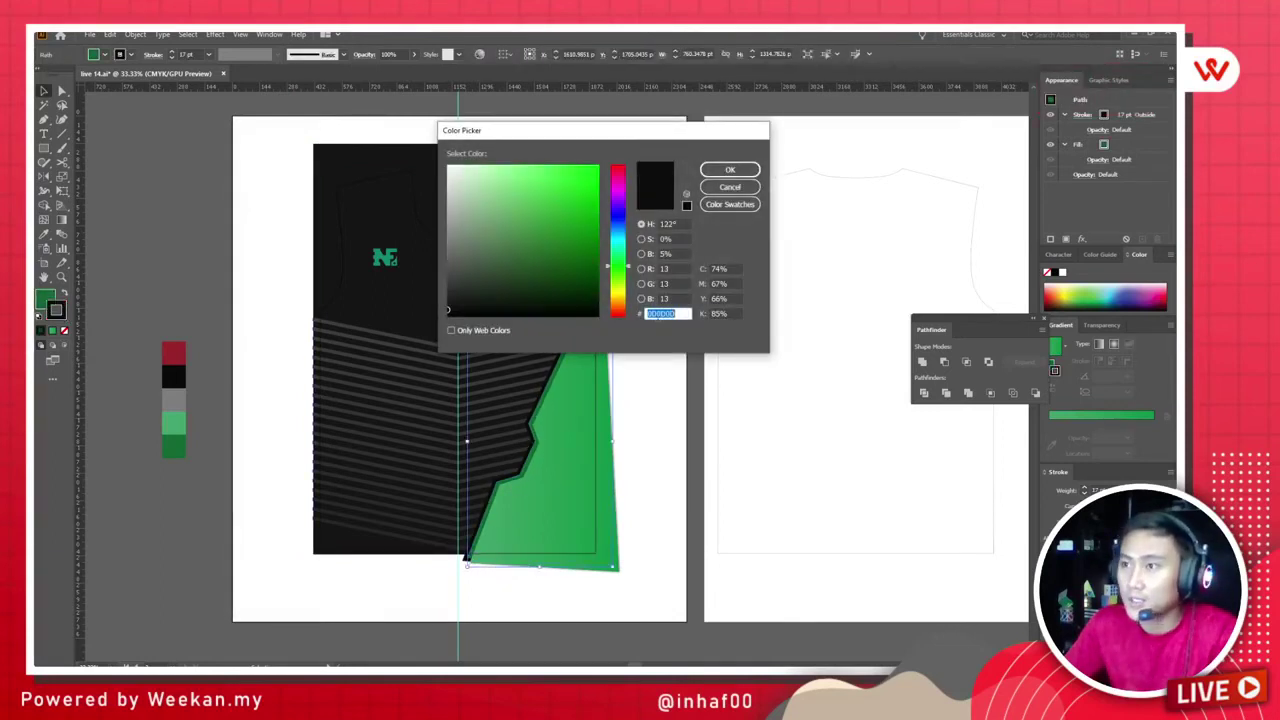
key(ctrl+v)
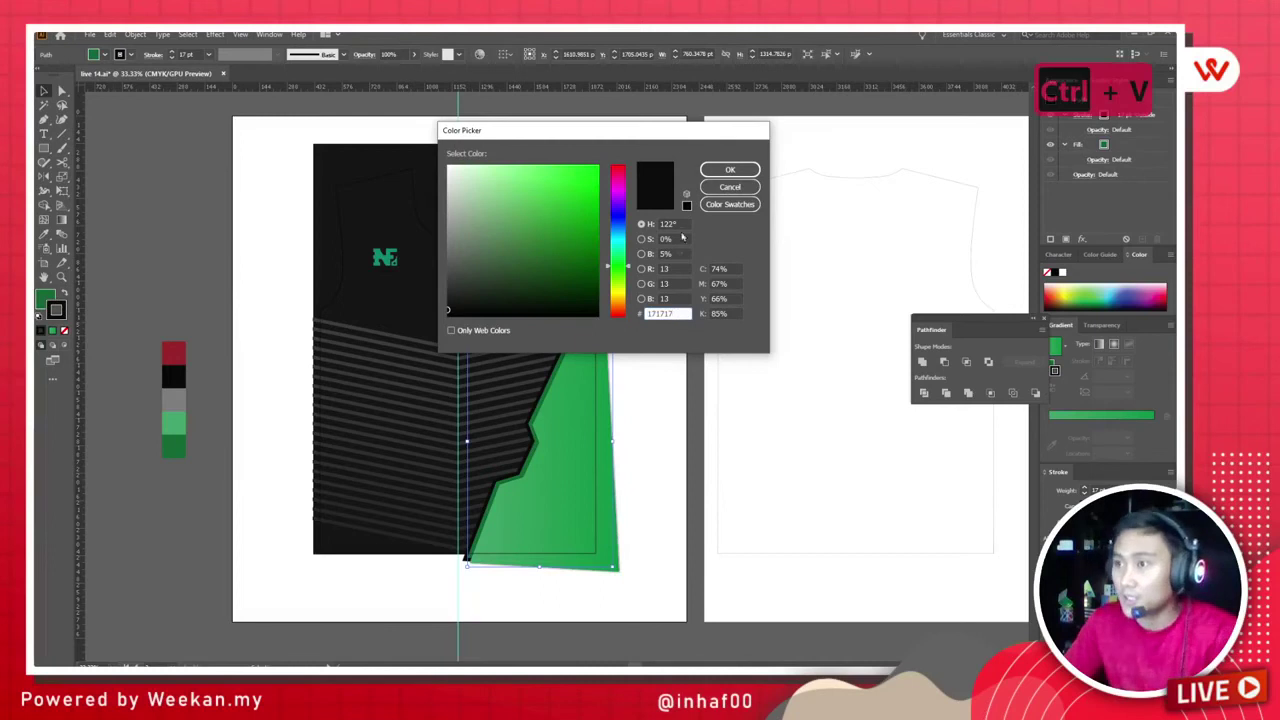
click(729, 170)
click(637, 250)
Step: Try a stroke weight of 30 pt on the dark green shape to widen the gap from the chevron stripes
scroll(593, 323, up, 3)
key(ctrl+v)
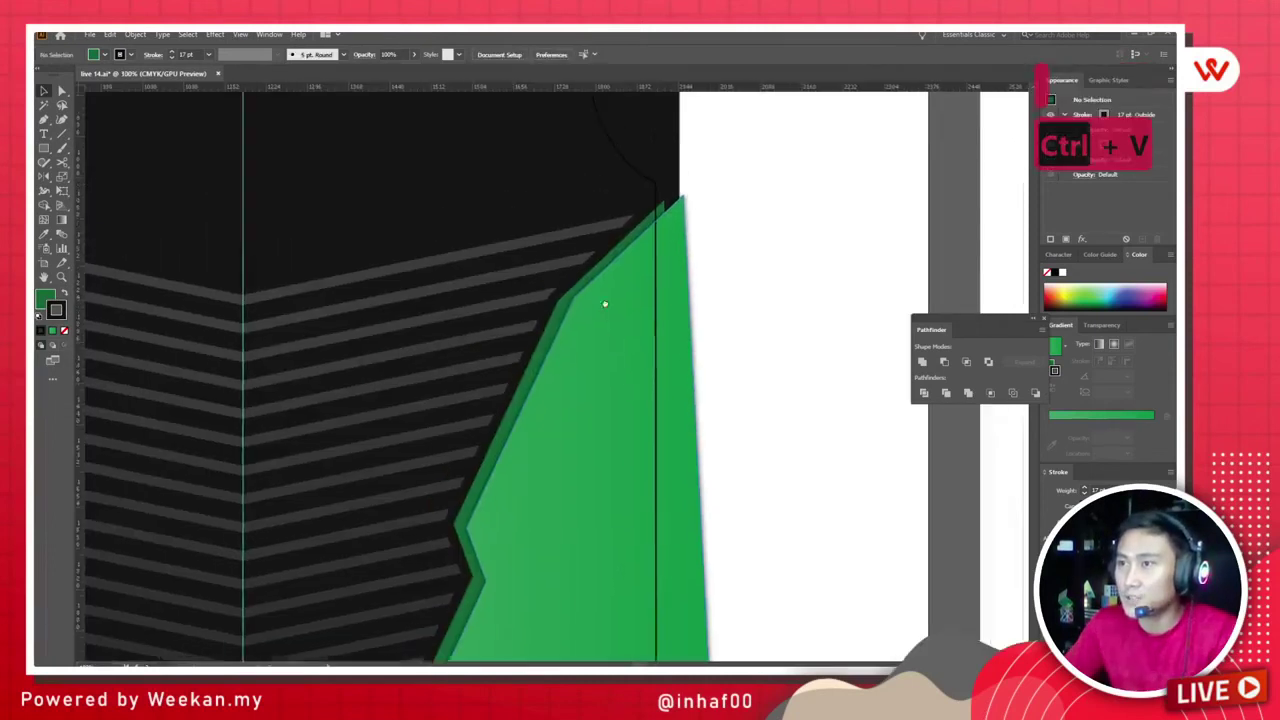
drag(511, 566, 603, 240)
click(463, 508)
scroll(463, 508, up, 2)
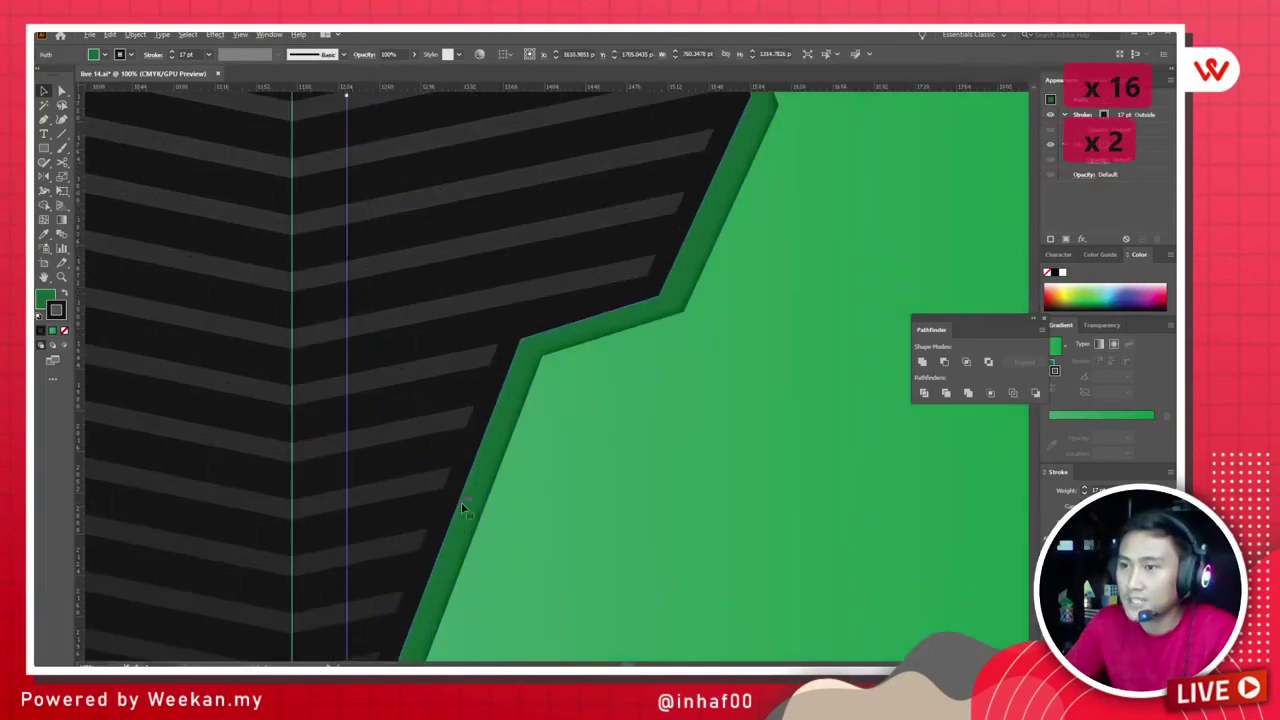
click(172, 54)
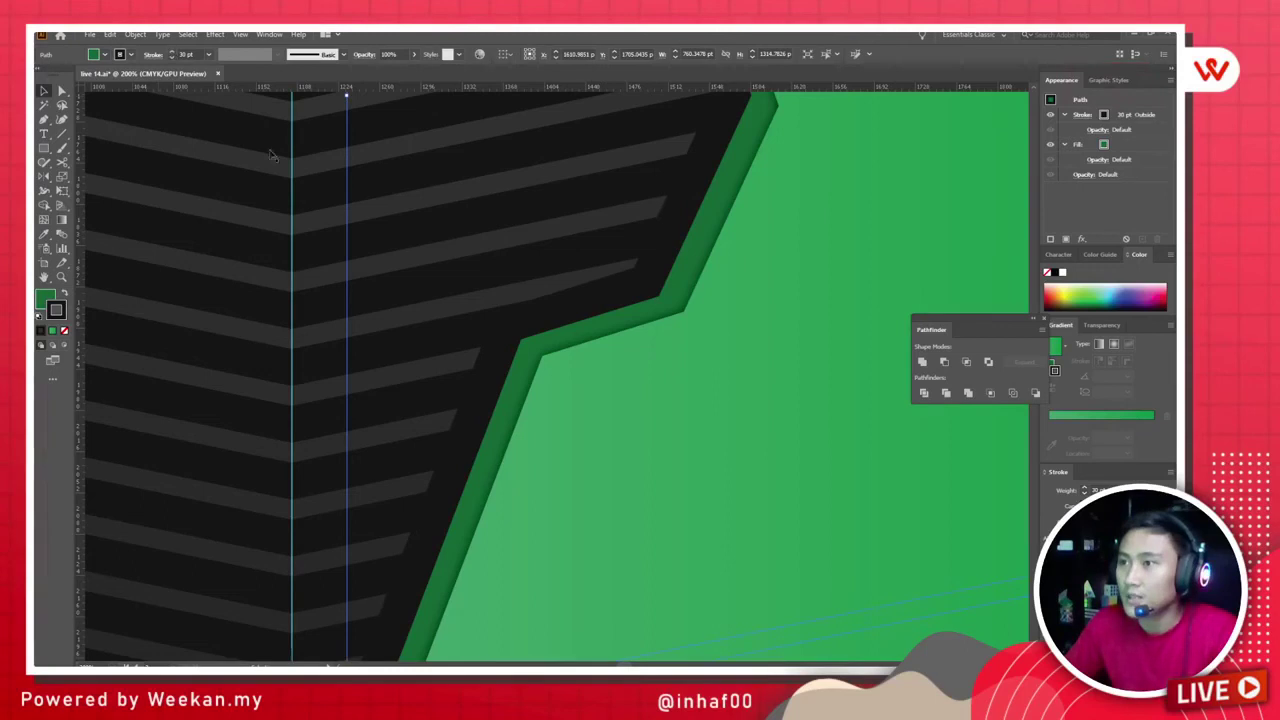
scroll(480, 240, down, 5)
click(303, 462)
drag(303, 462, 625, 467)
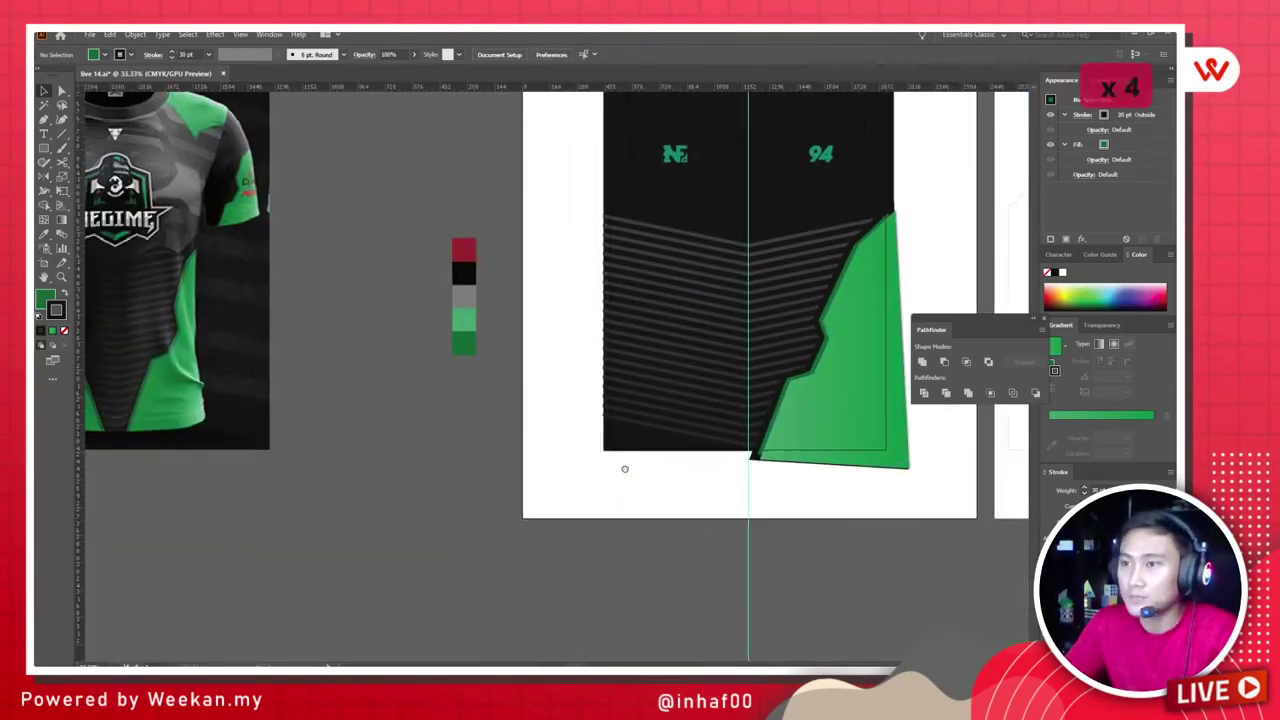
Step: Set the dark green shape's outside stroke to 15 pt and deselect it
click(815, 355)
click(172, 58)
click(172, 58)
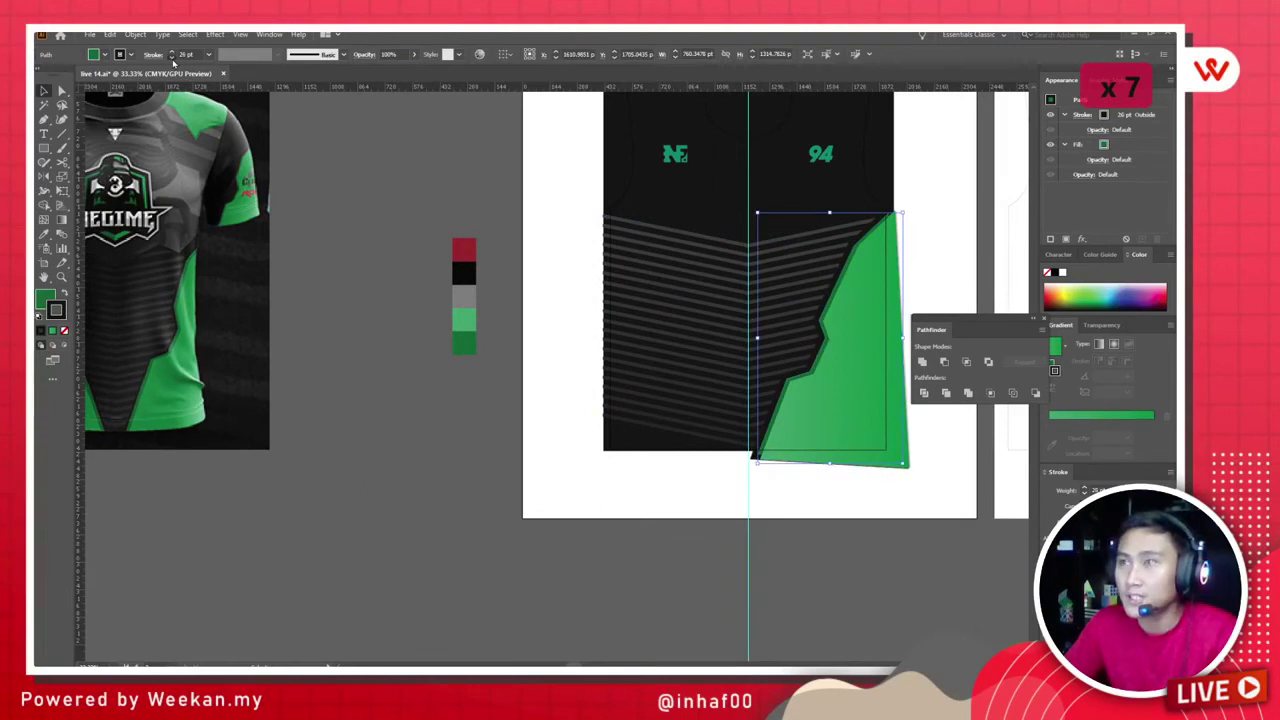
click(172, 58)
click(172, 58)
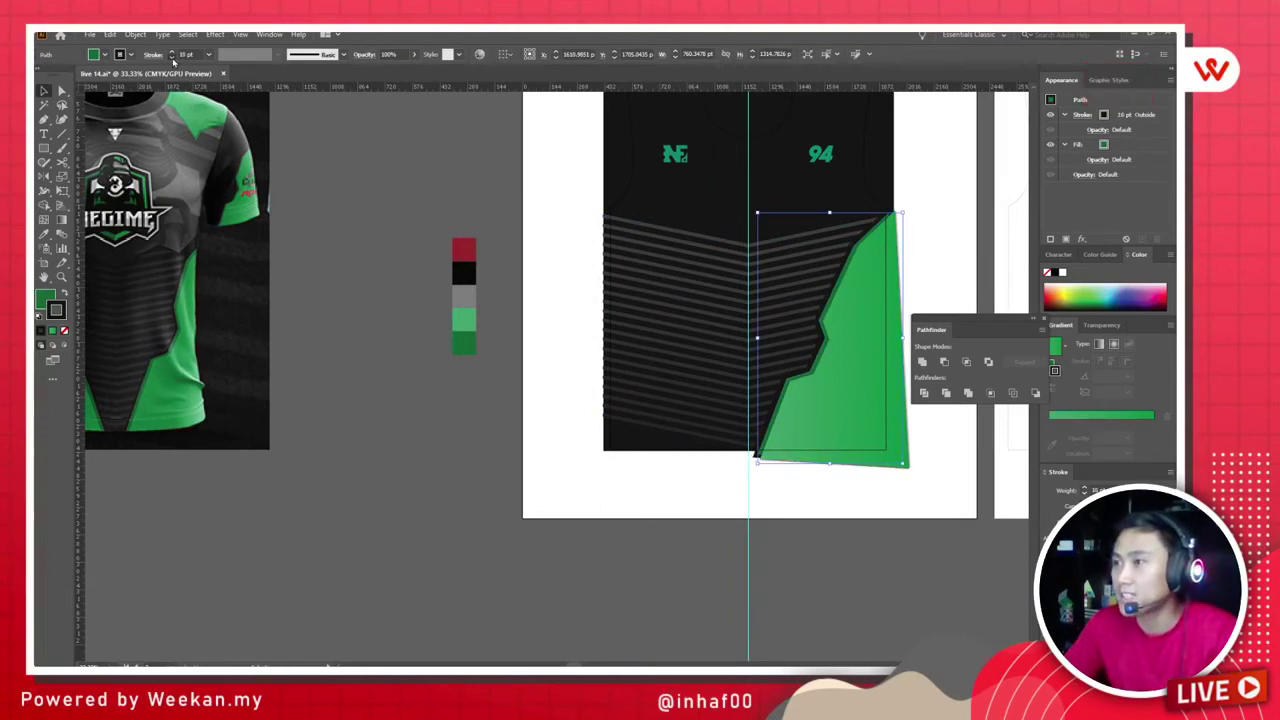
click(172, 58)
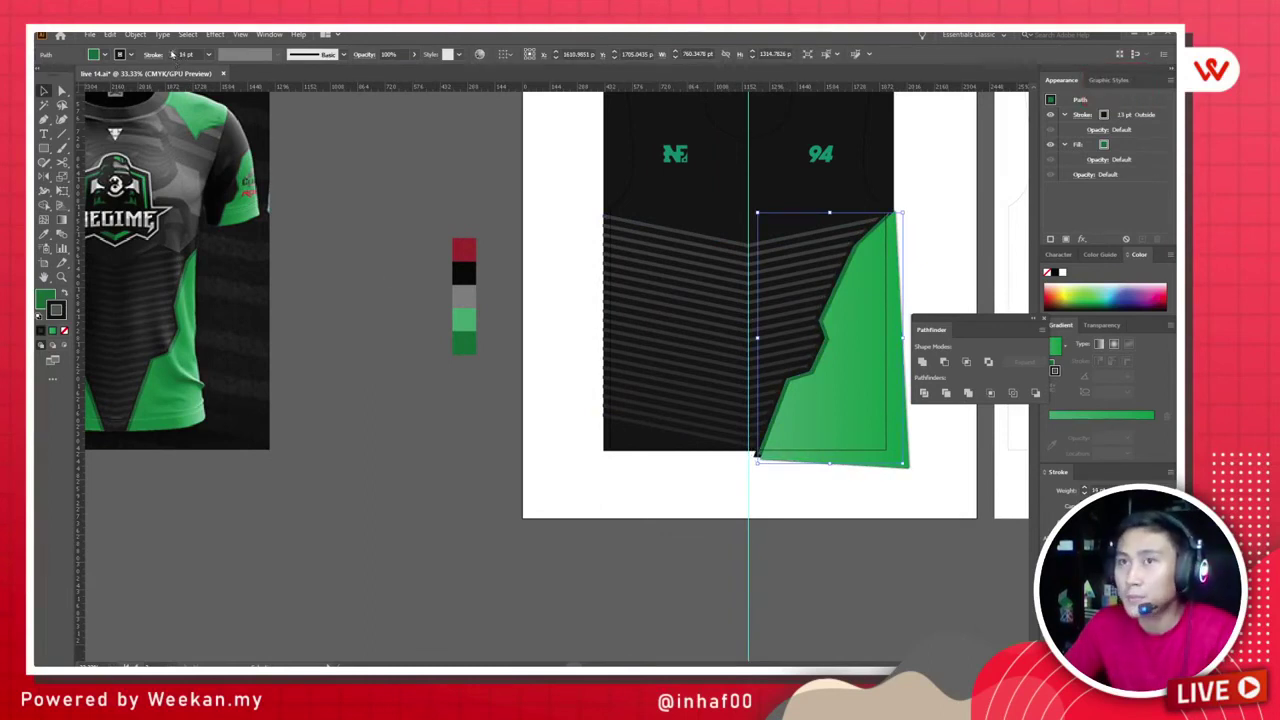
click(391, 191)
scroll(829, 429, up, 3)
scroll(646, 480, down, 3)
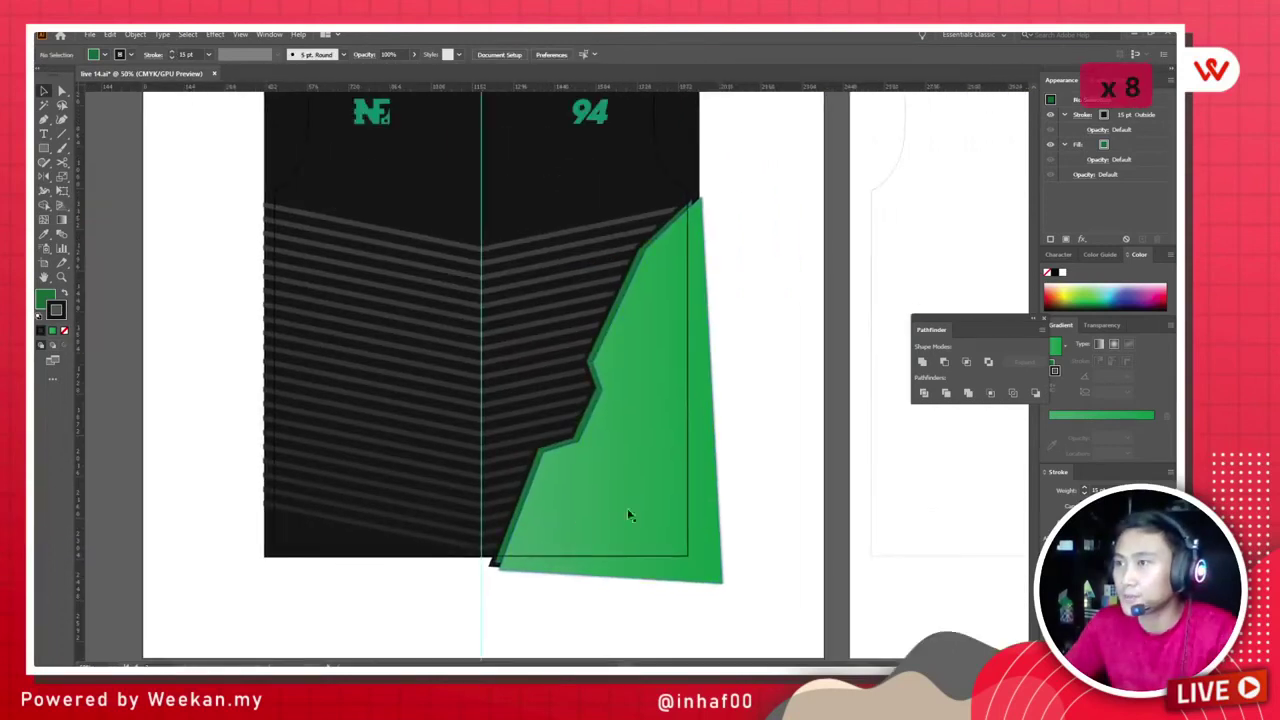
Step: Compare the outlined green side panel with the reference jersey and save the document
scroll(629, 514, up, 2)
scroll(393, 545, left, 10)
scroll(674, 514, down, 1)
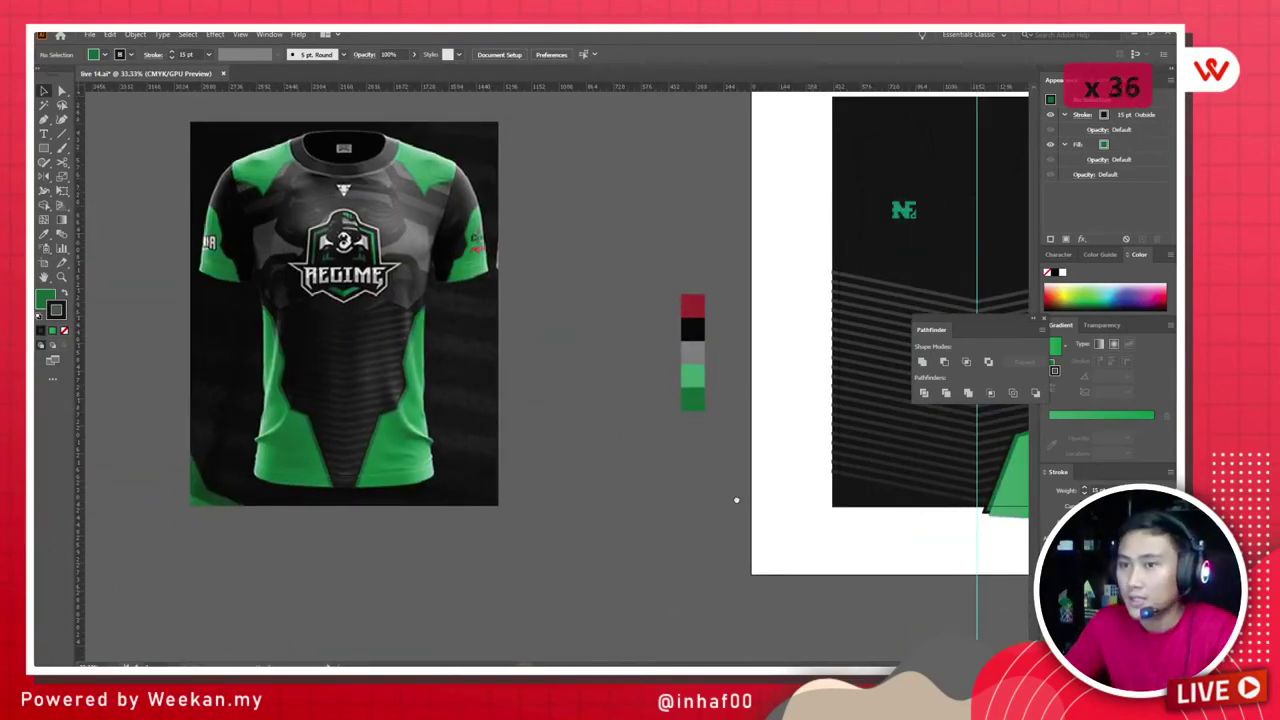
scroll(641, 499, right, 10)
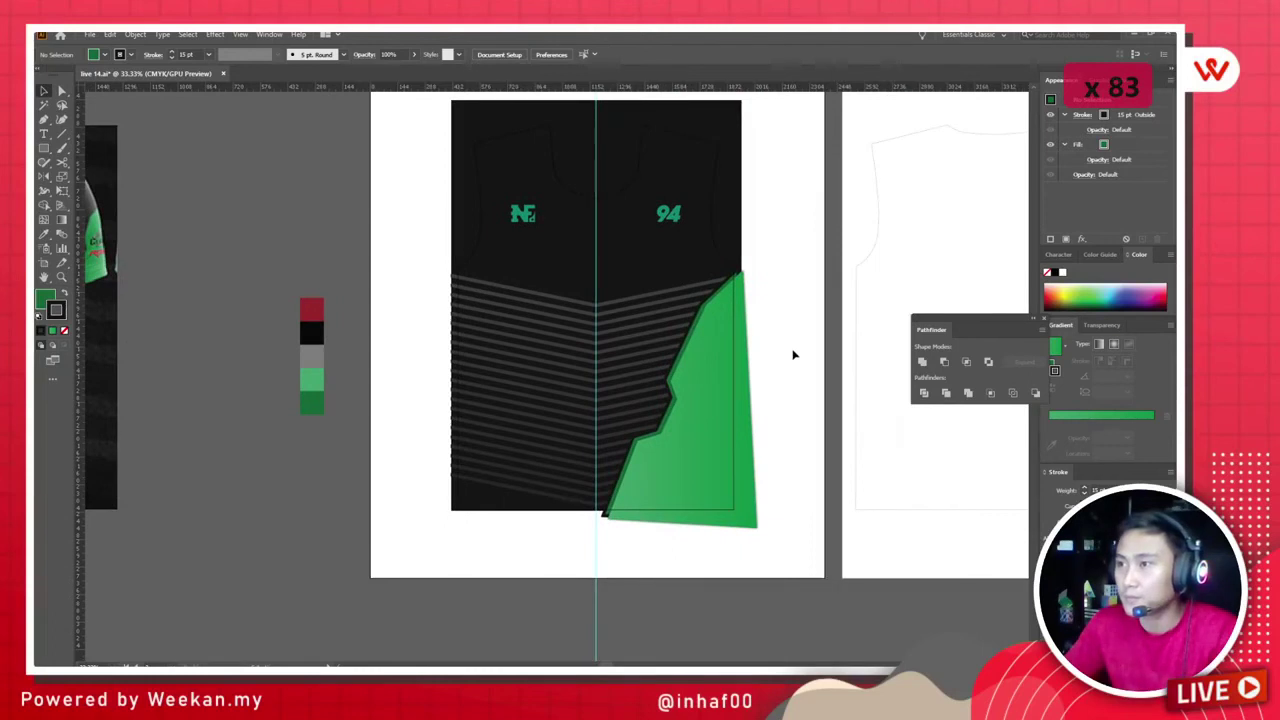
key(ctrl+s)
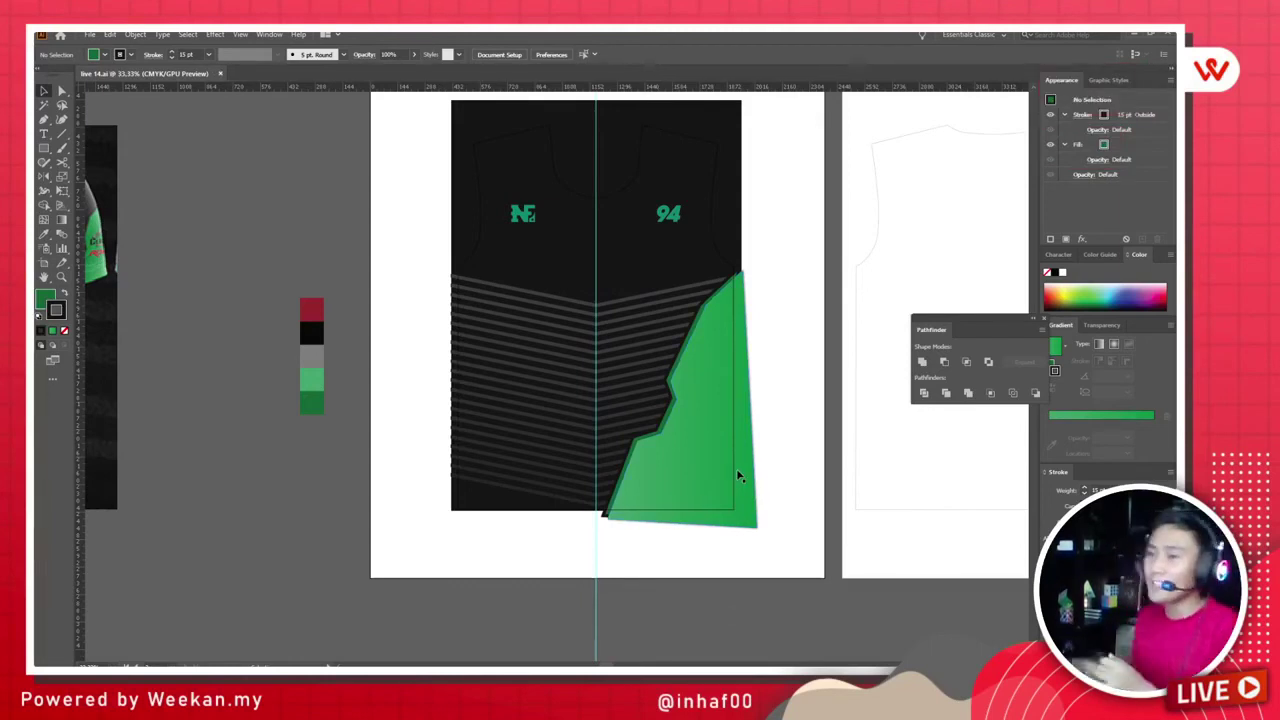
key(super)
key(super)
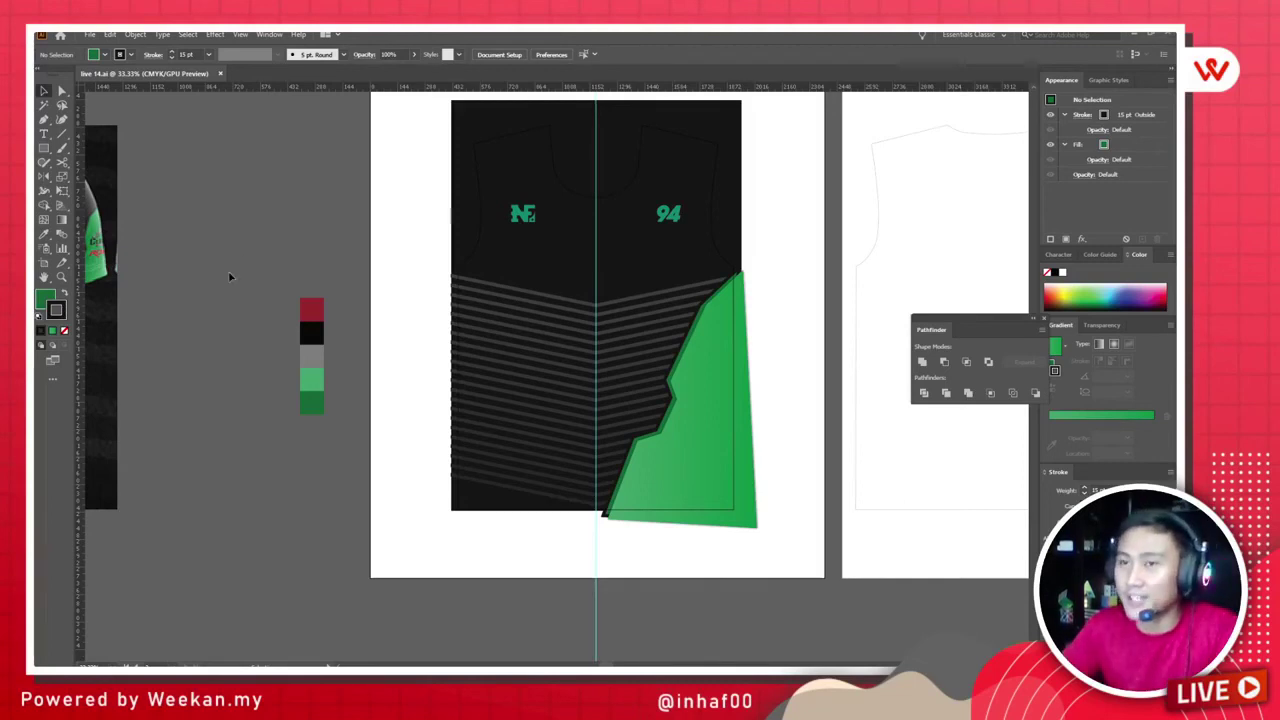
scroll(230, 277, down, 1)
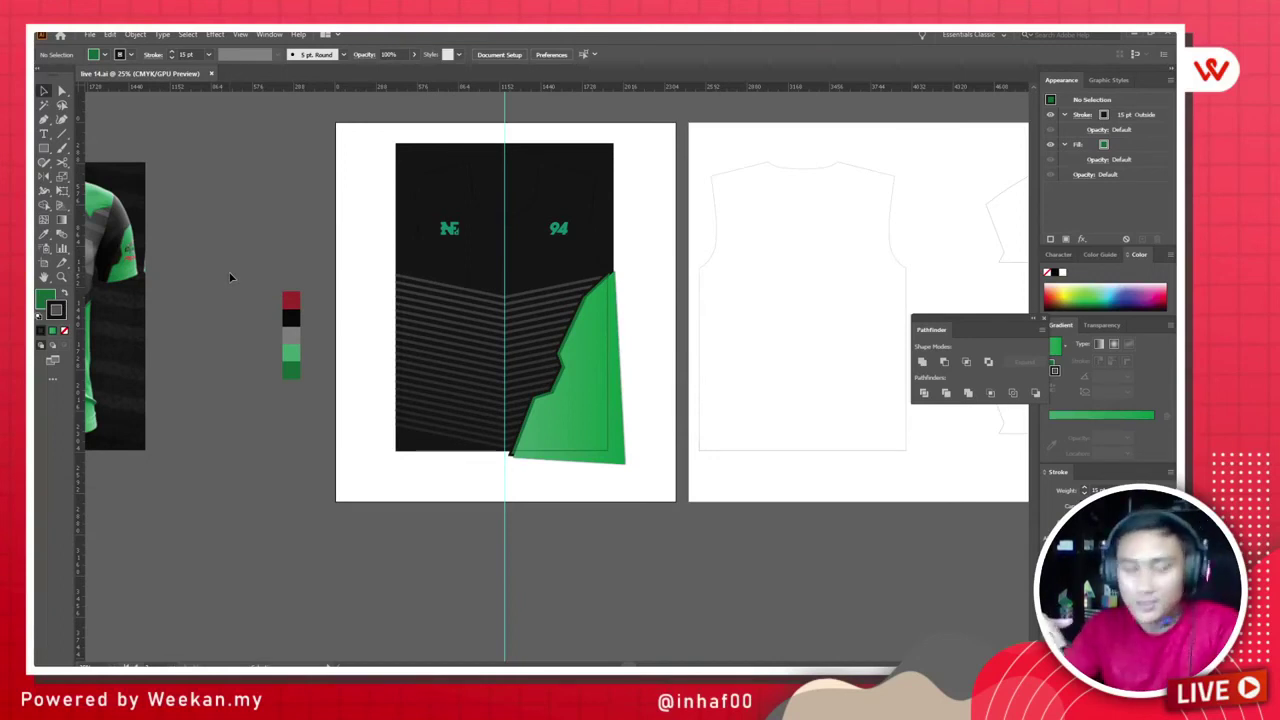
drag(233, 281, 375, 277)
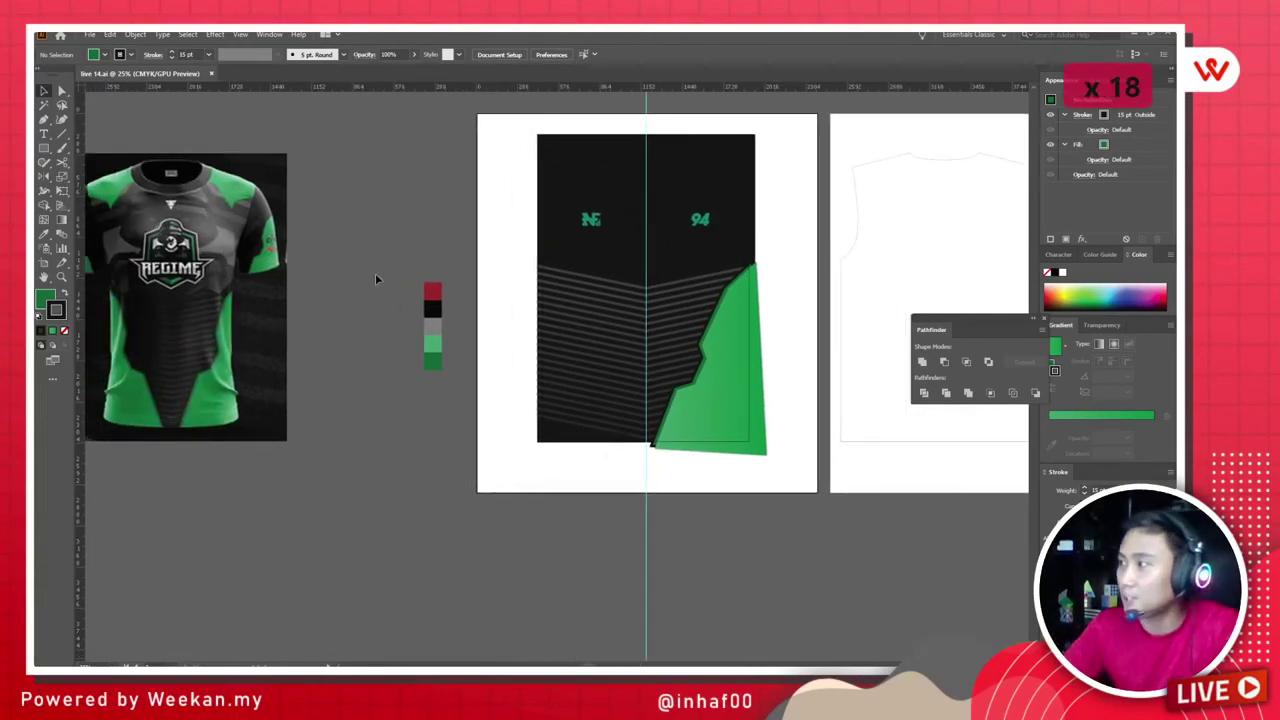
drag(359, 270, 396, 311)
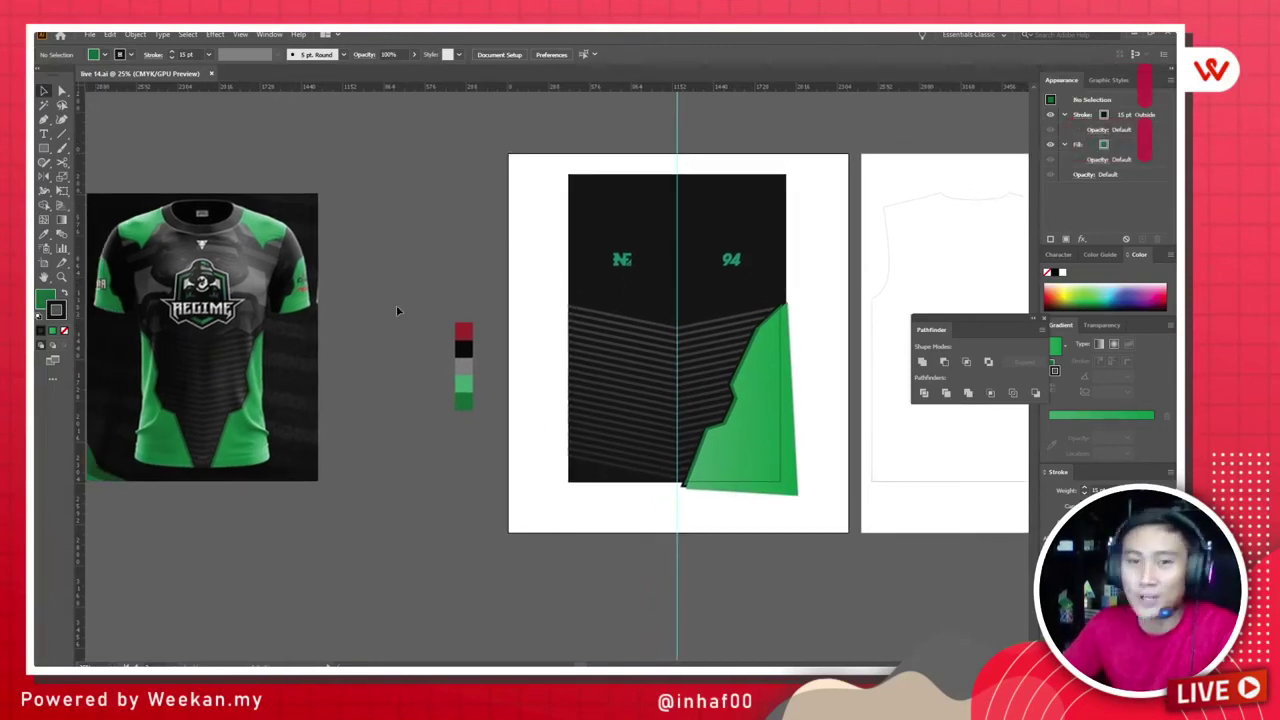
scroll(787, 522, up, 2)
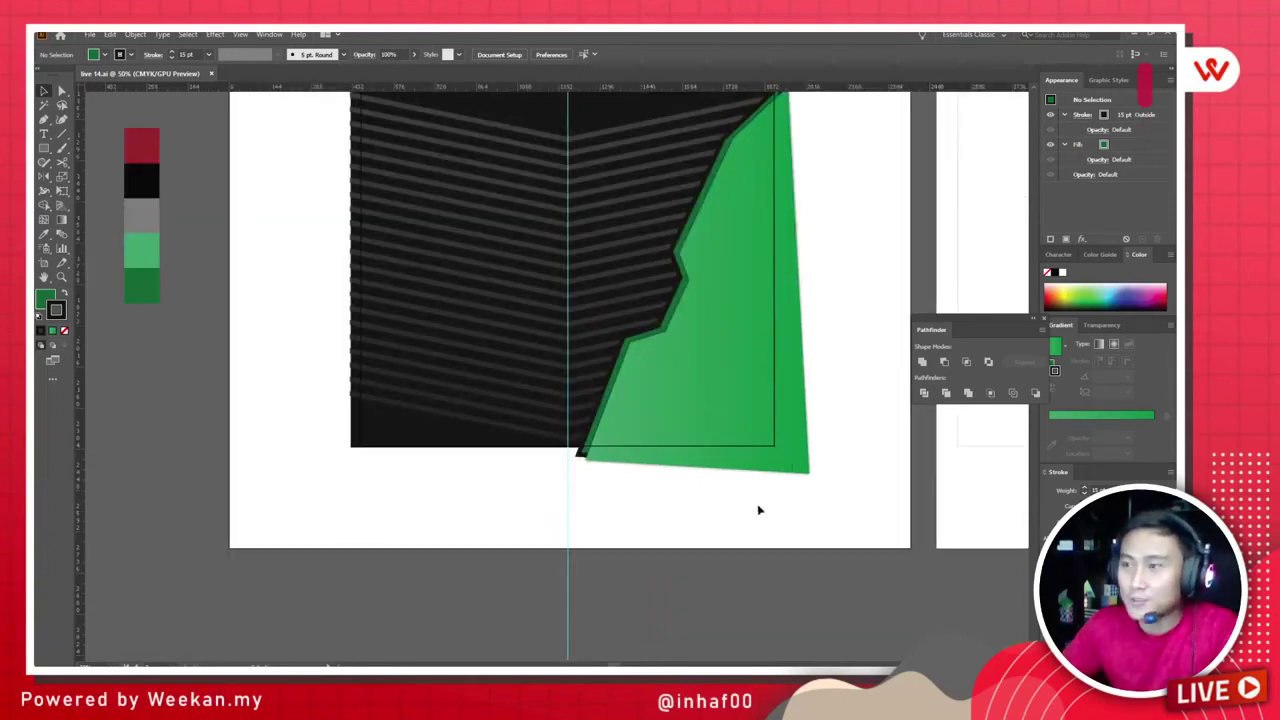
click(560, 452)
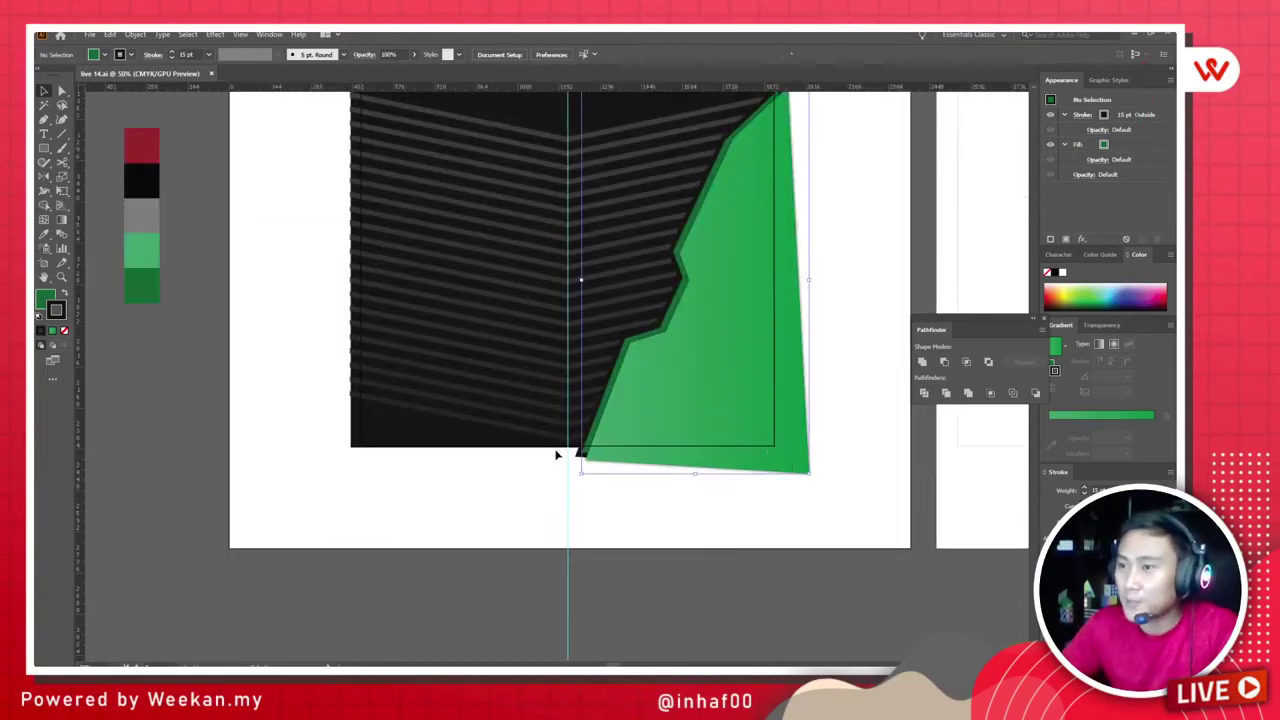
click(880, 433)
drag(579, 456, 580, 455)
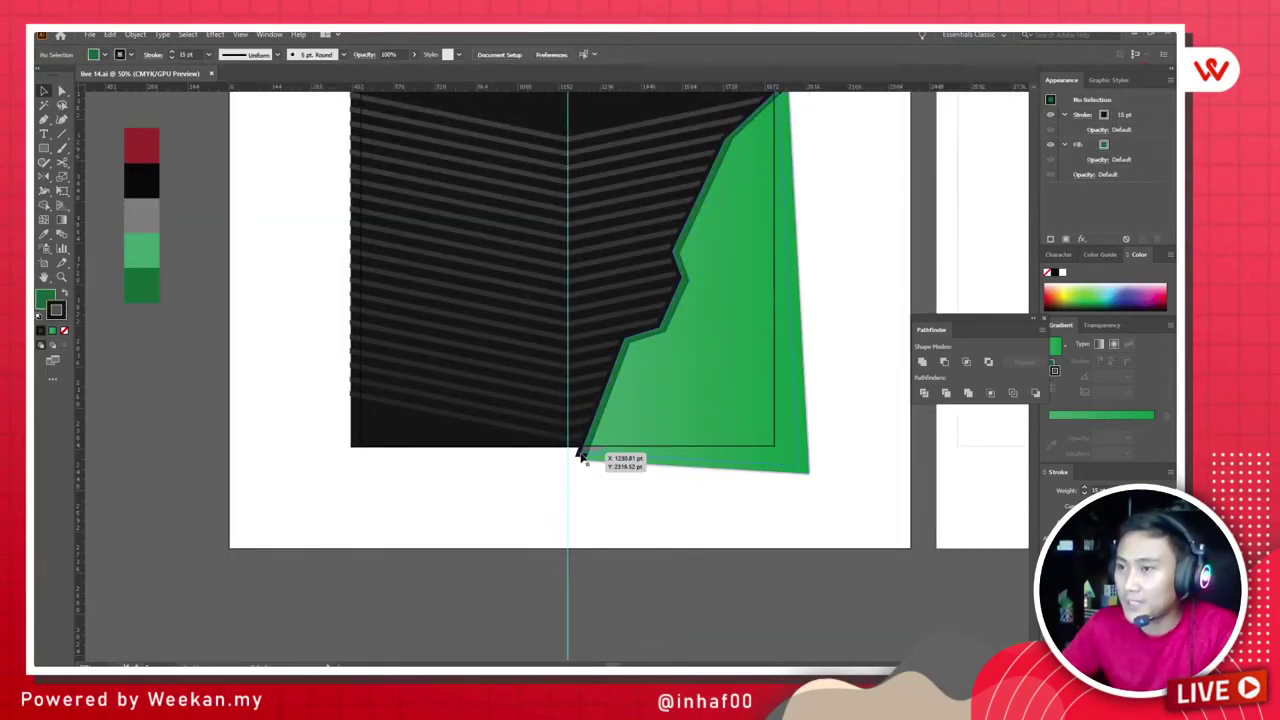
click(576, 453)
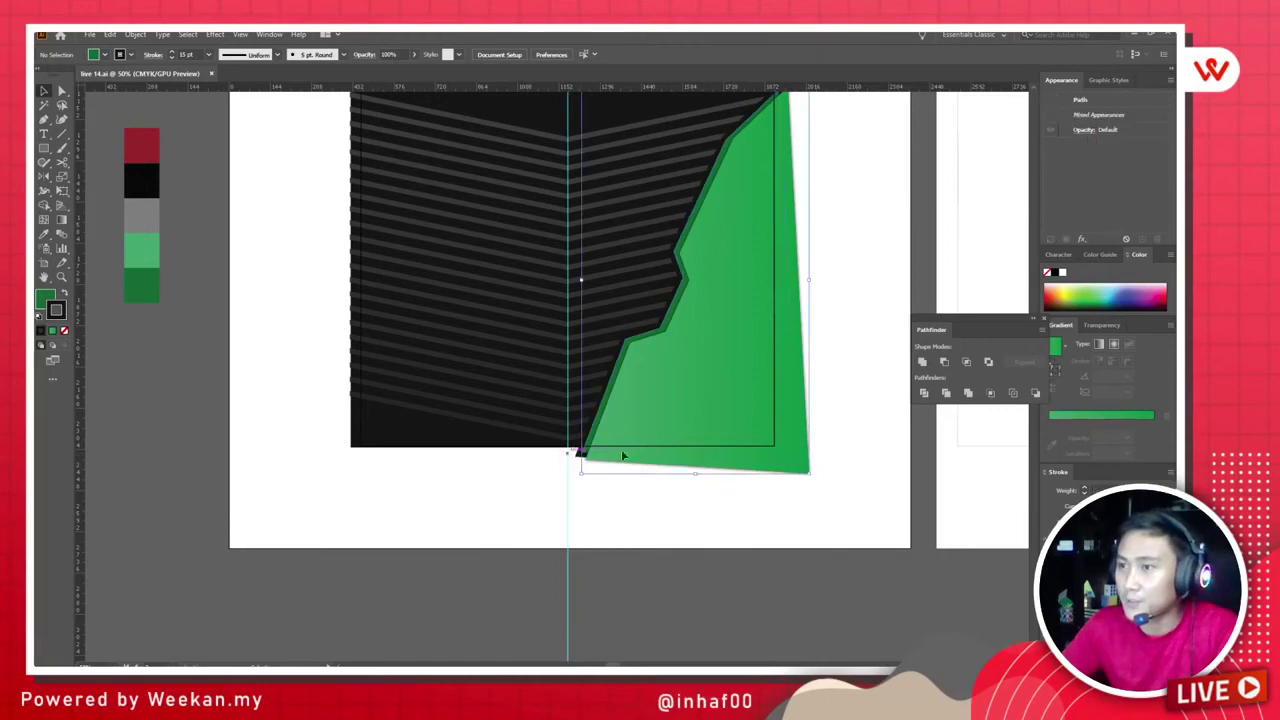
drag(834, 444, 794, 534)
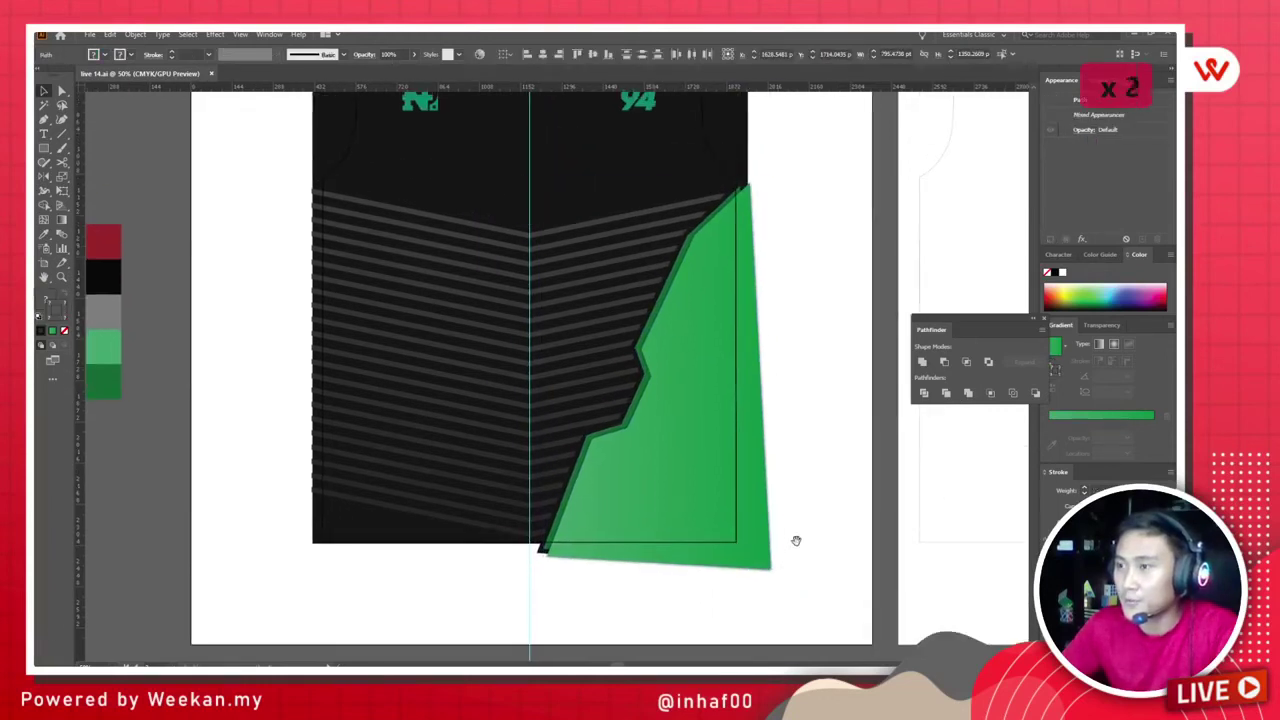
click(703, 600)
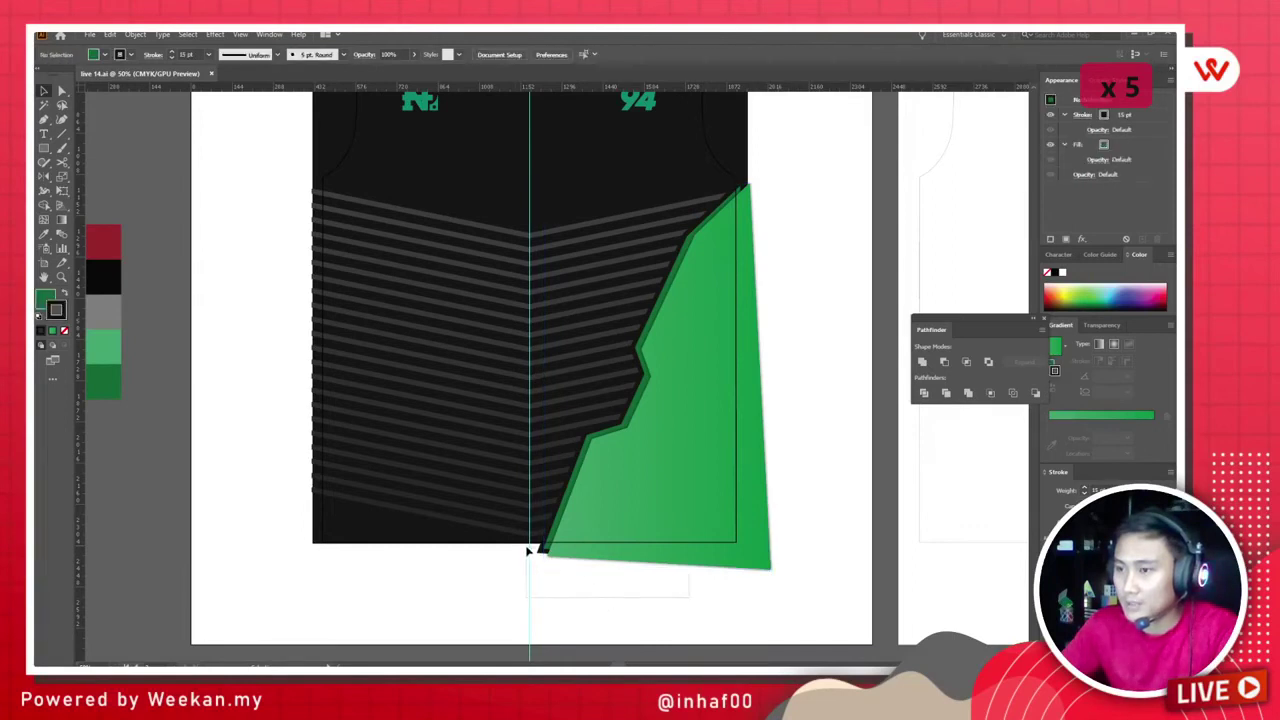
Step: Duplicate the green side panel in place and reflect the copy across the vertical centre guide onto the shirt's other side
click(598, 551)
key(ctrl+c)
key(ctrl+f)
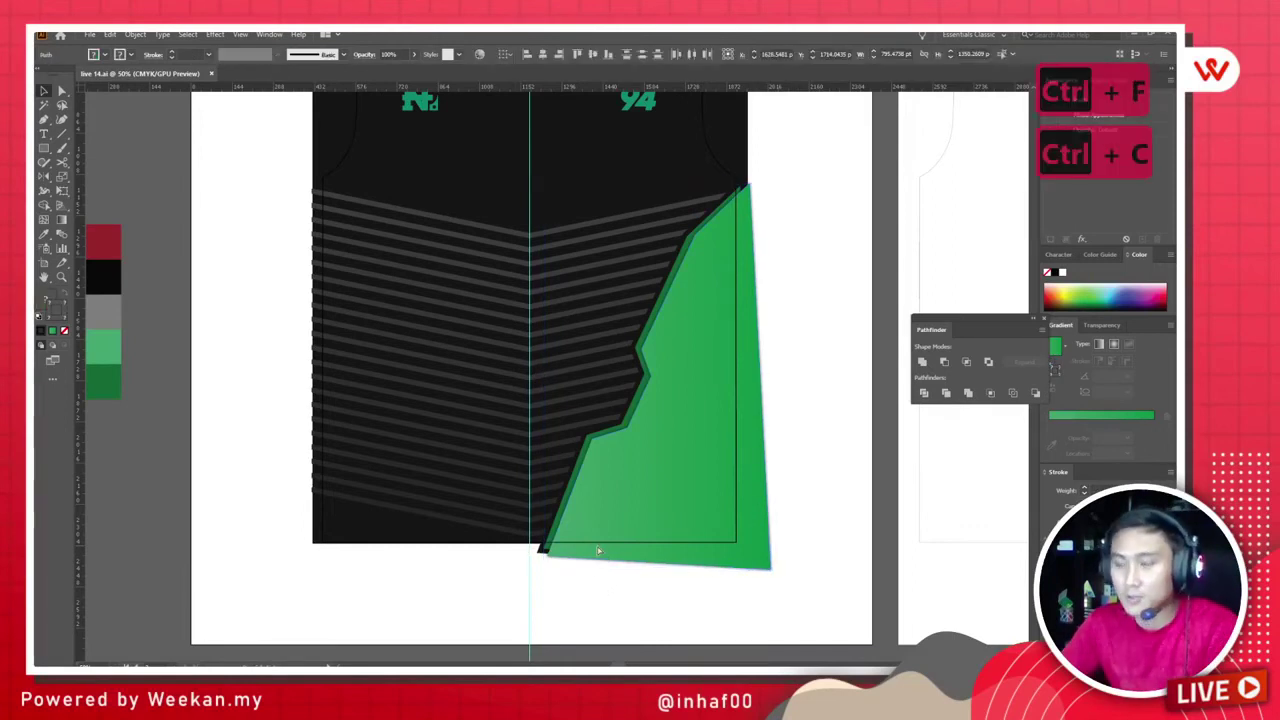
key(o)
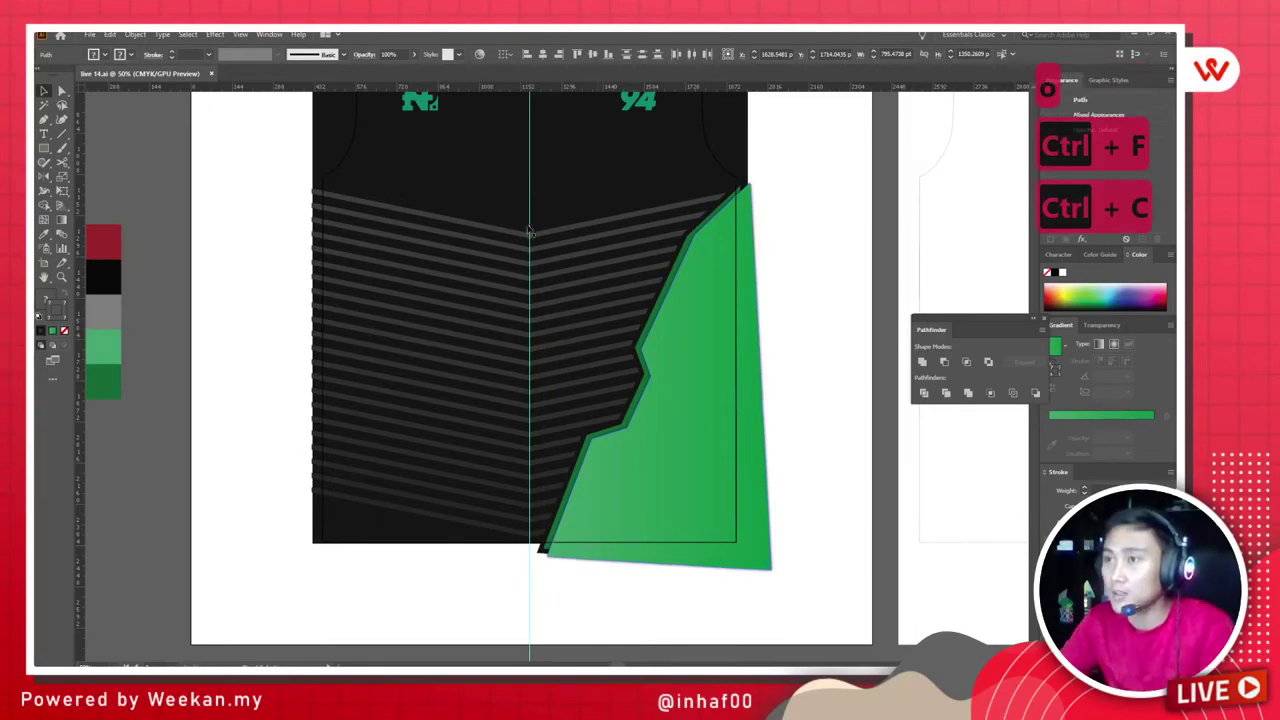
drag(597, 260, 416, 364)
click(43, 91)
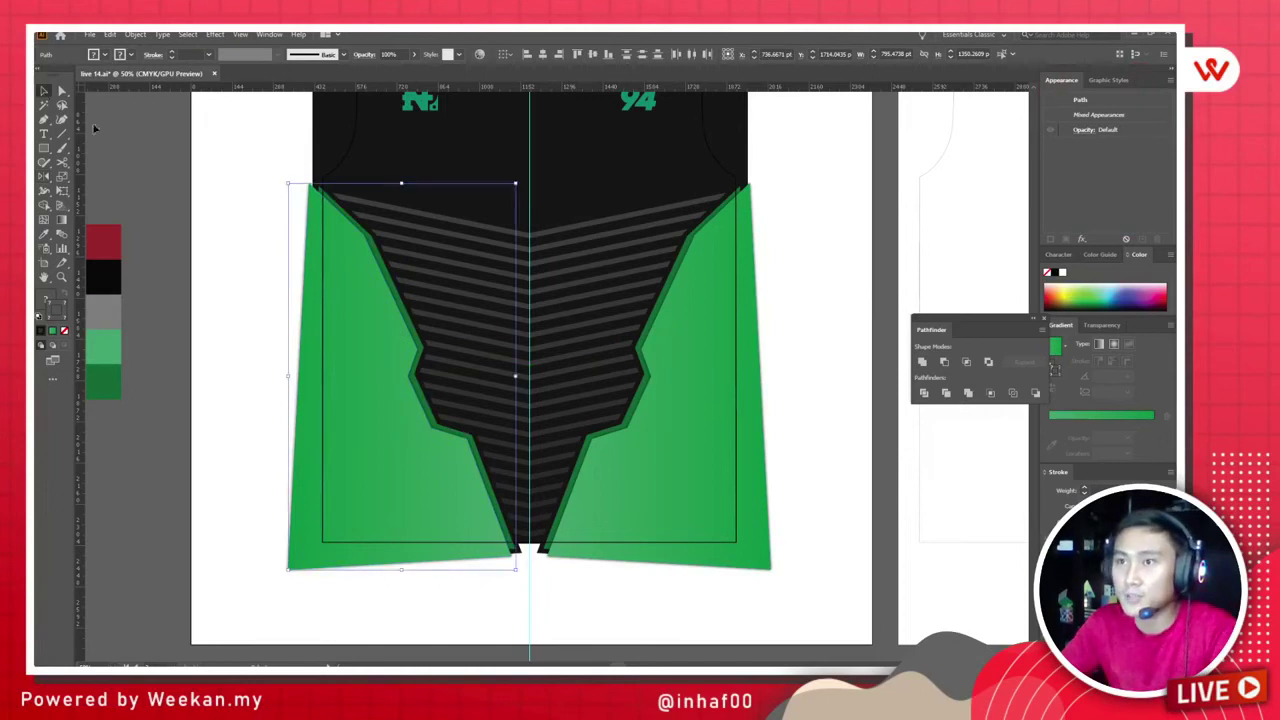
click(201, 178)
Step: Unlock the reference jersey image, then move it and the colour swatches closer to the front pattern's artboard
scroll(797, 247, down, 9)
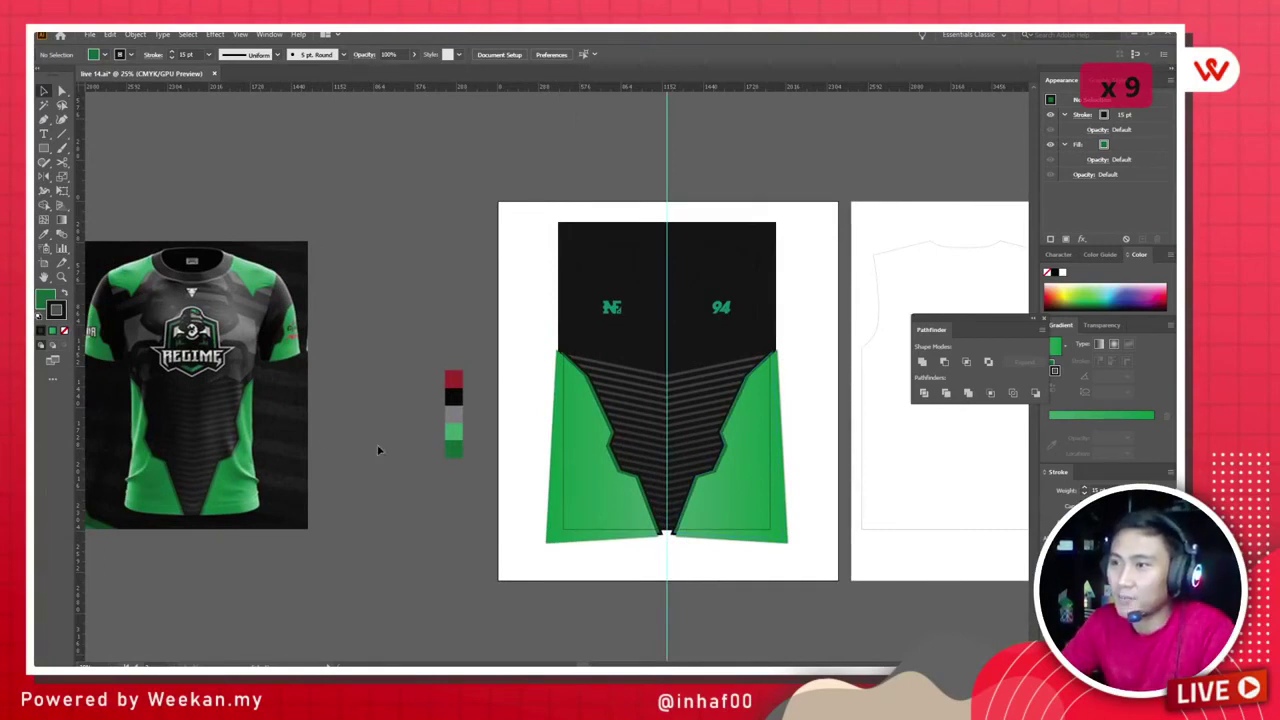
scroll(290, 375, up, 5)
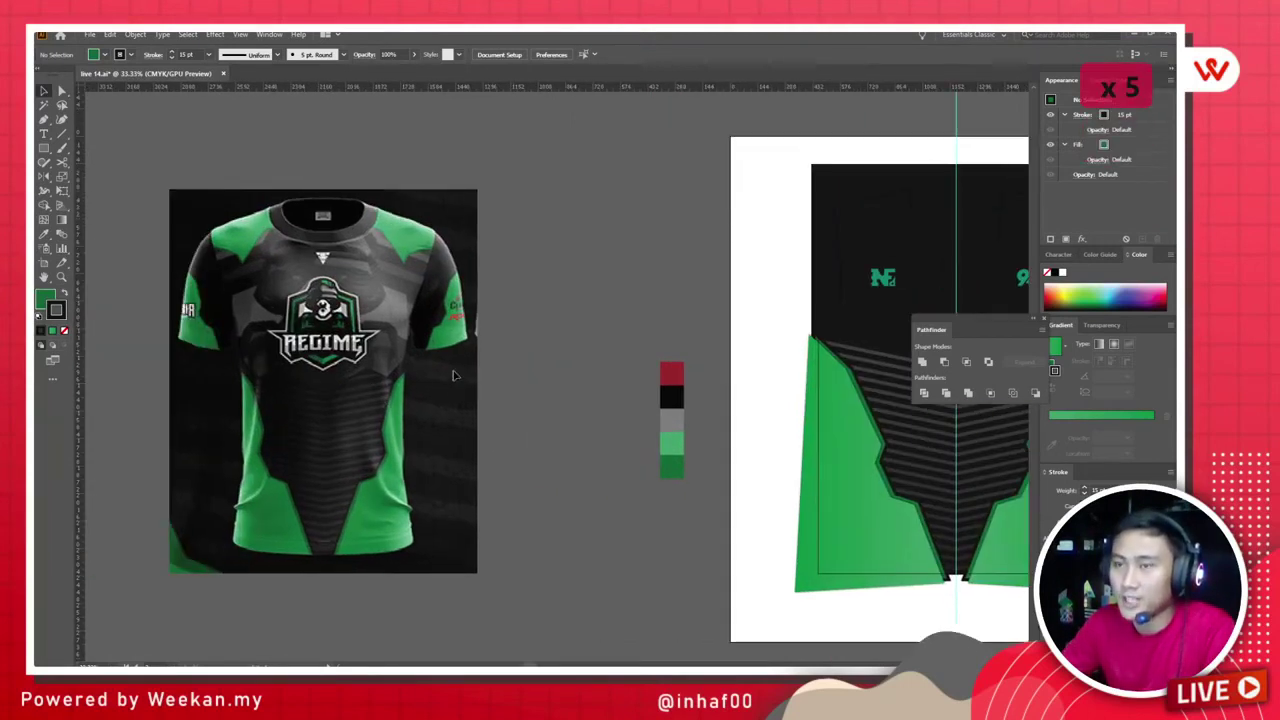
scroll(455, 365, right, 10)
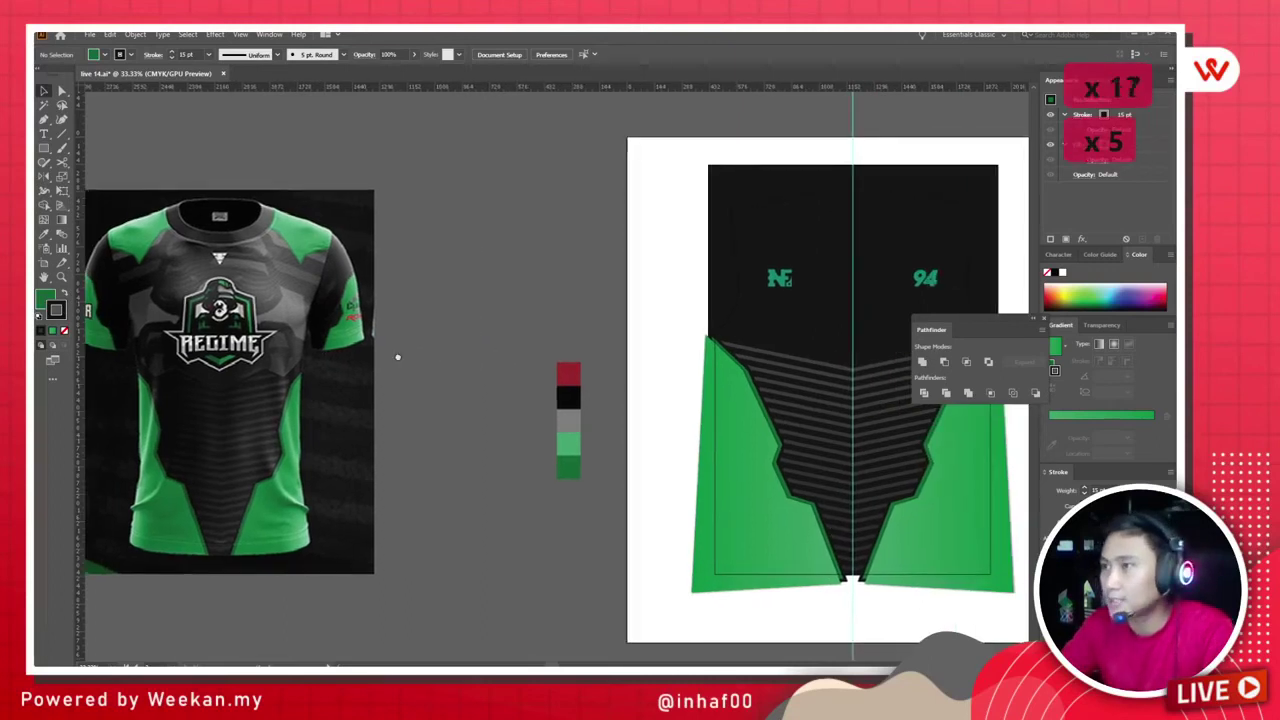
scroll(458, 357, left, 20)
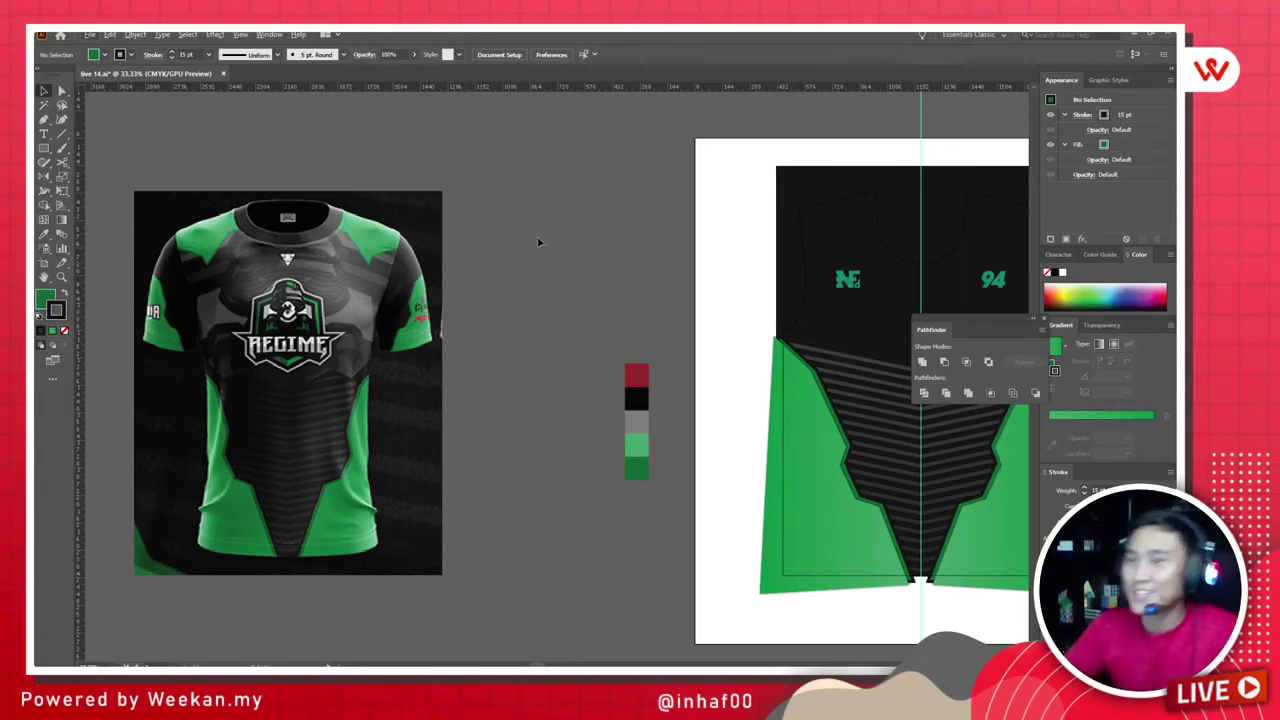
scroll(591, 247, down, 5)
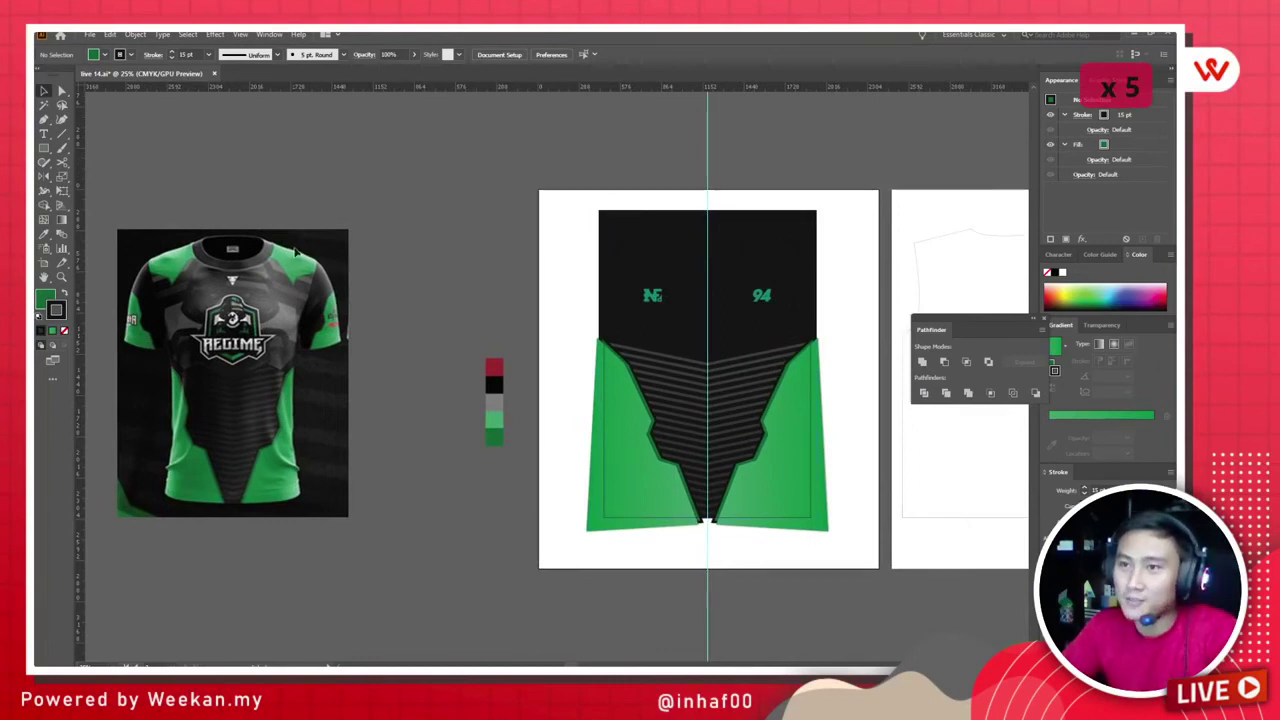
scroll(443, 249, up, 4)
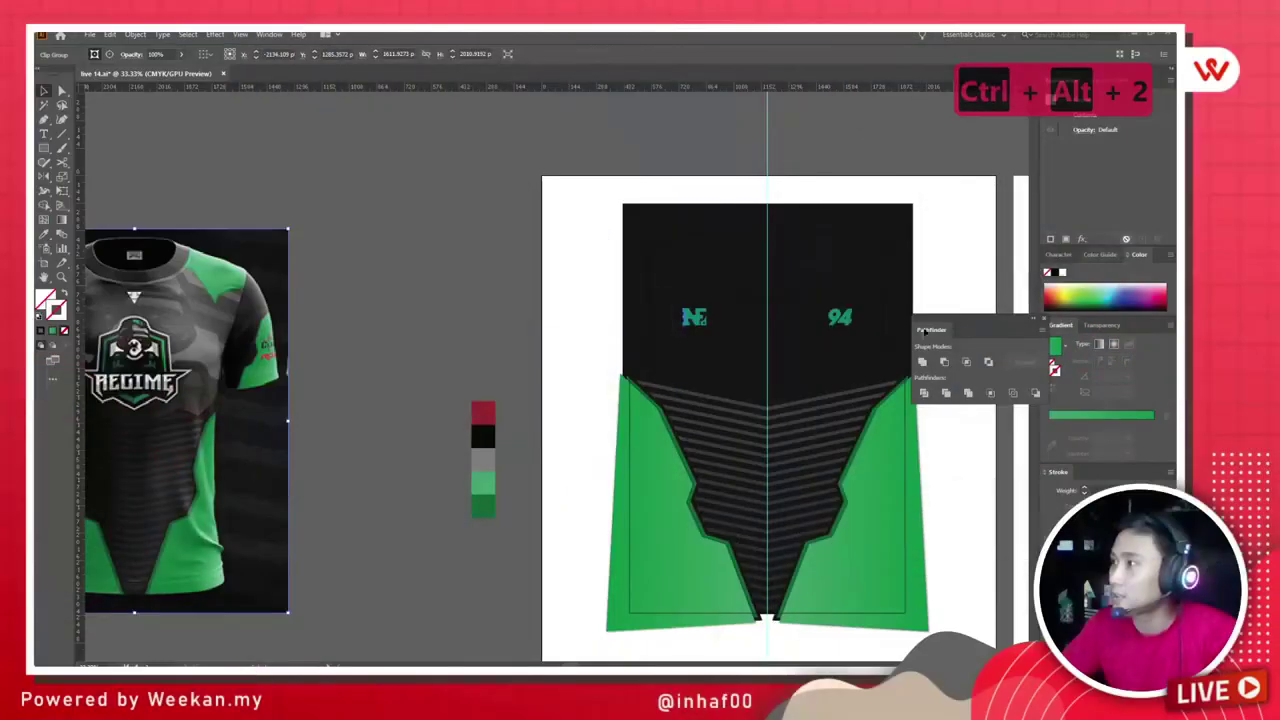
drag(172, 312, 350, 278)
drag(483, 425, 529, 420)
drag(349, 328, 390, 336)
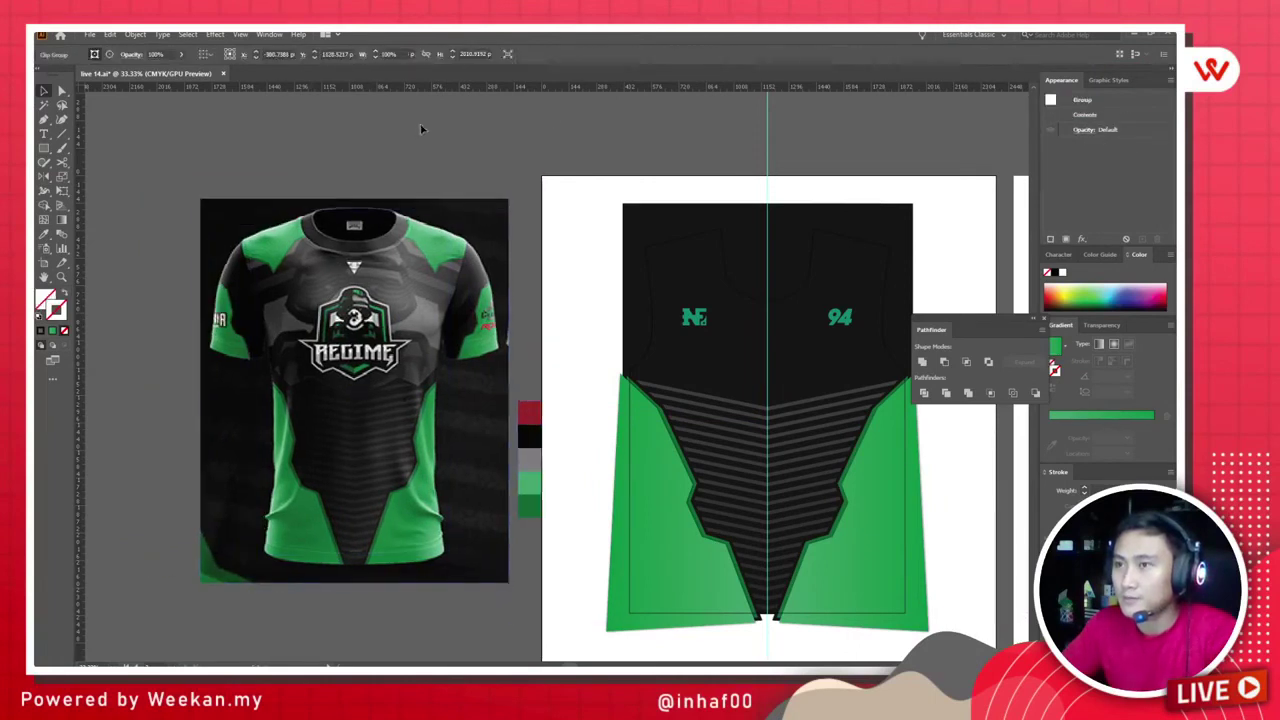
click(430, 124)
Step: Draw an angular shoulder panel outline with the Pen tool above the NF logo, following the reference jersey and extending past the pattern's shoulder edge
scroll(451, 120, right, 9)
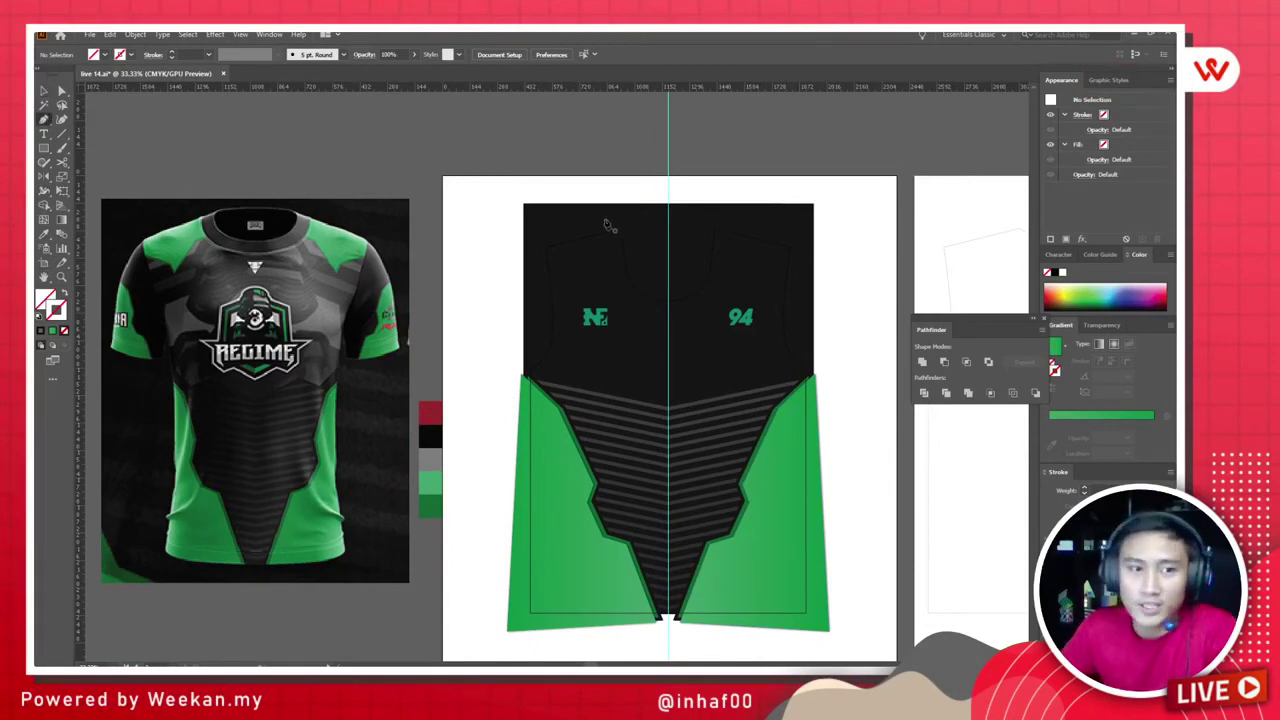
scroll(622, 251, up, 20)
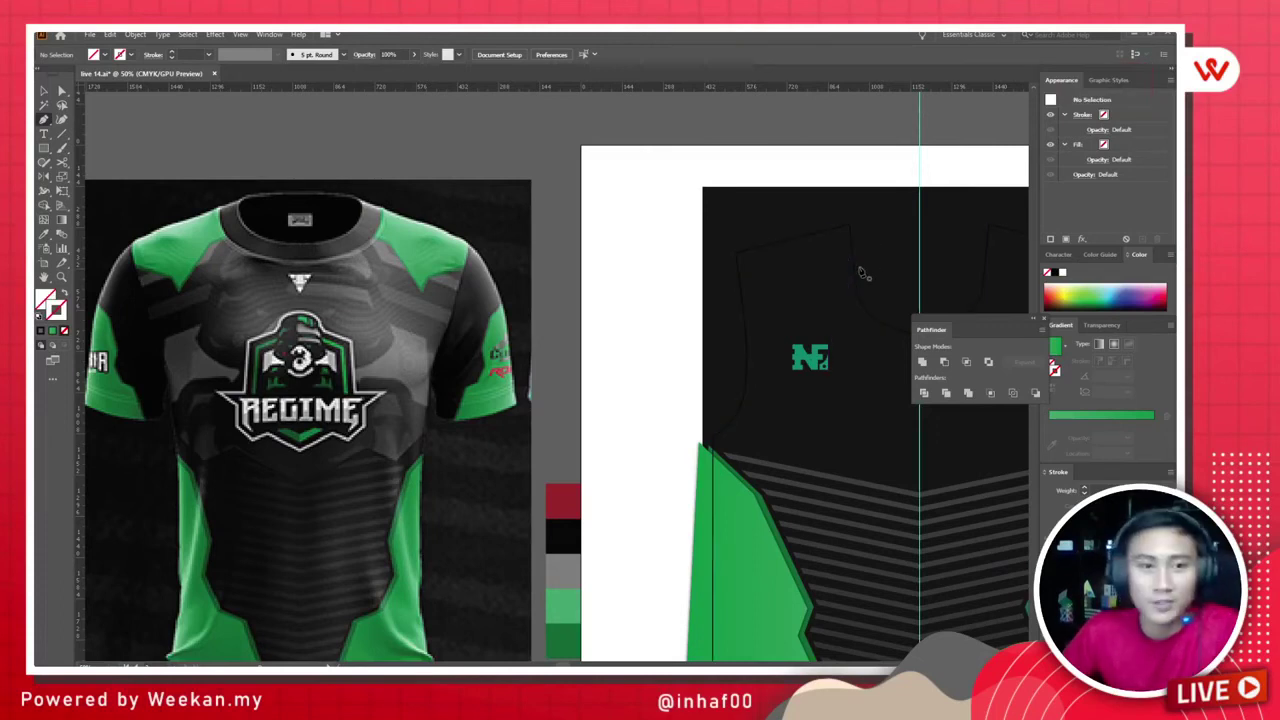
scroll(840, 268, right, 6)
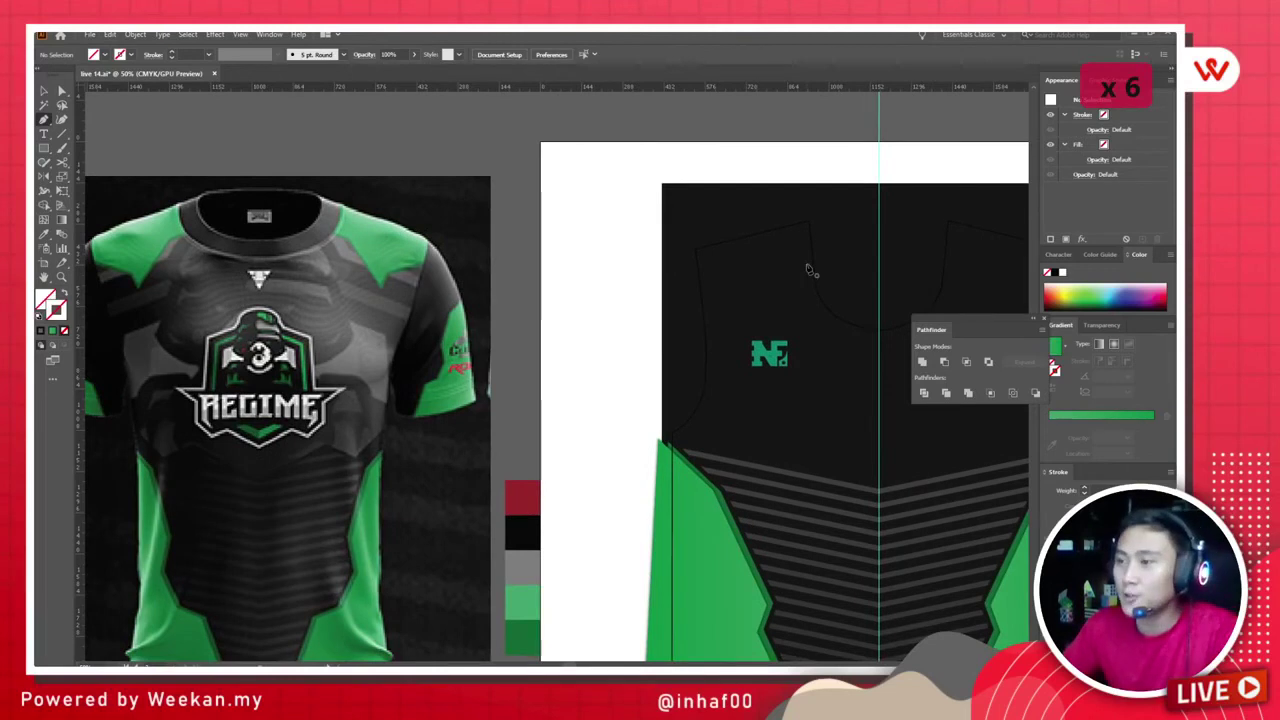
scroll(806, 275, down, 2)
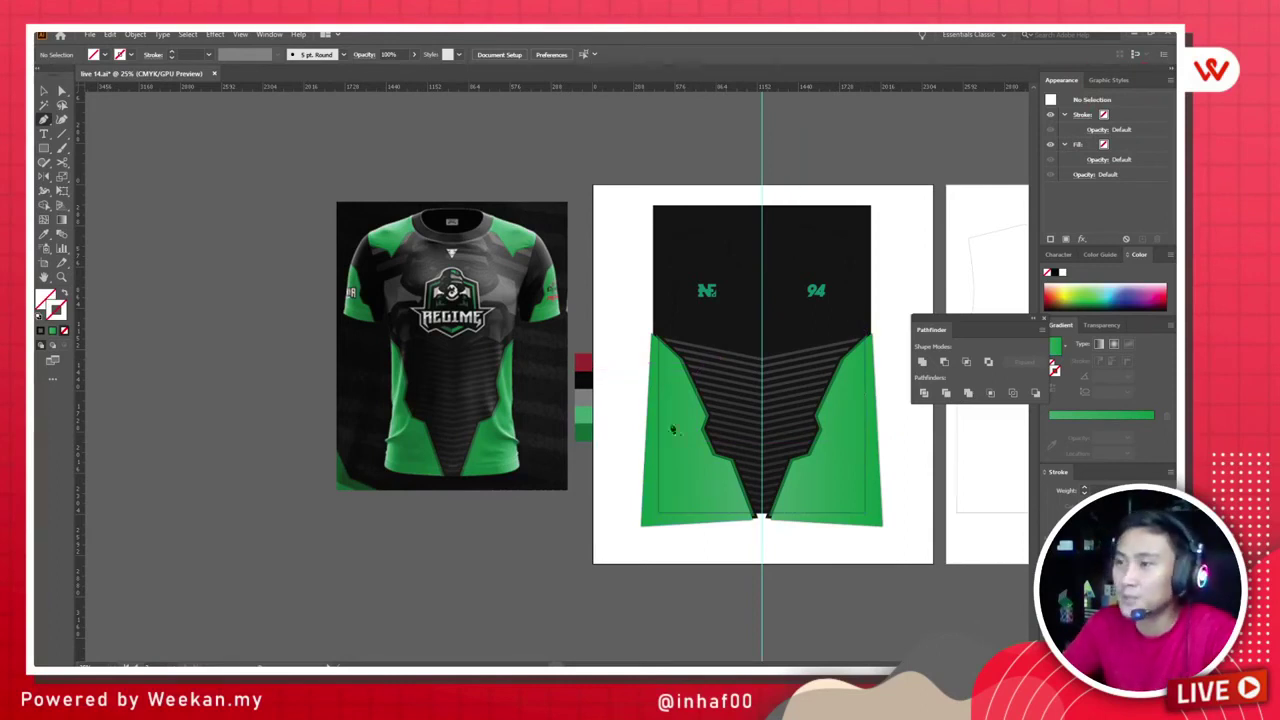
scroll(722, 262, up, 1)
scroll(722, 262, up, 6)
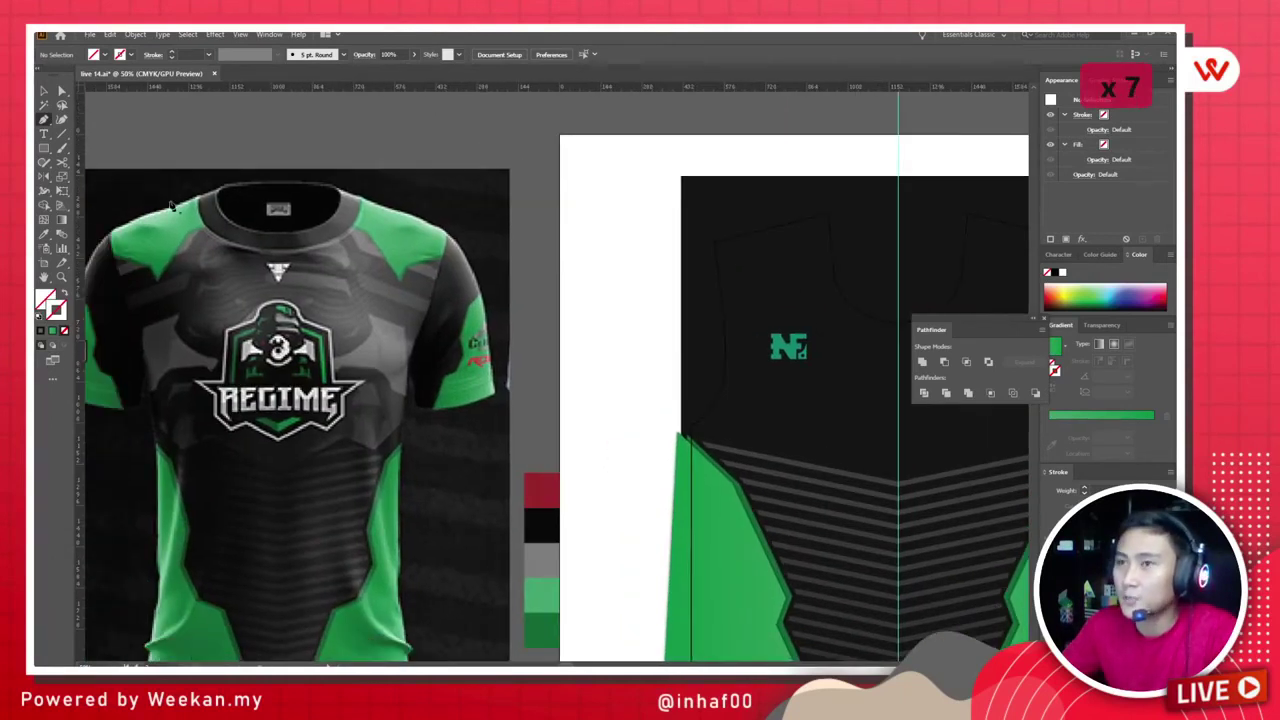
scroll(490, 290, down, 5)
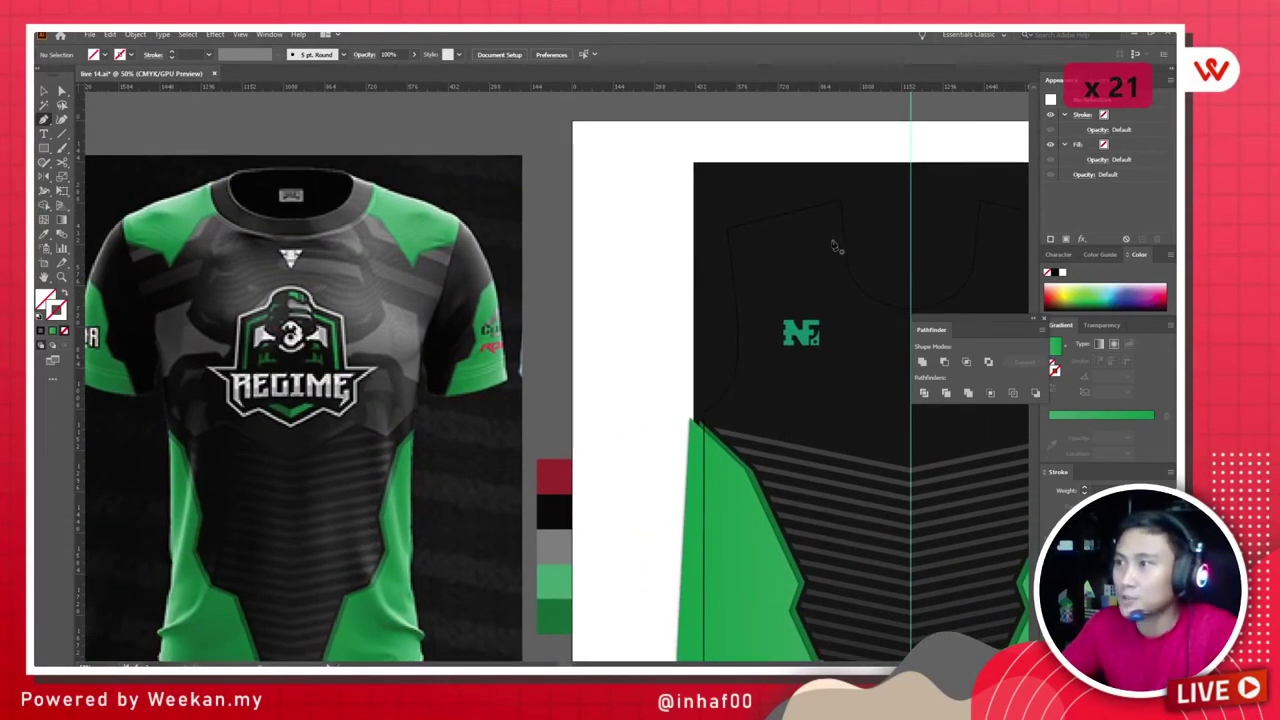
click(845, 243)
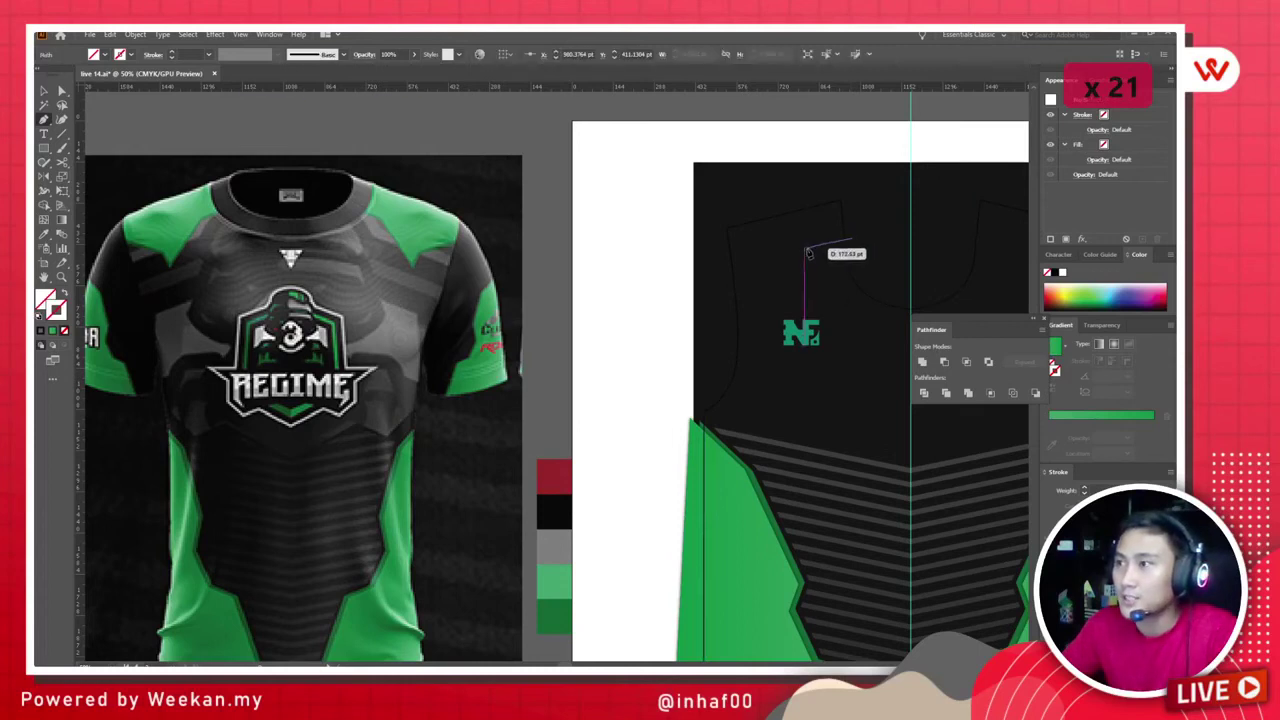
click(821, 248)
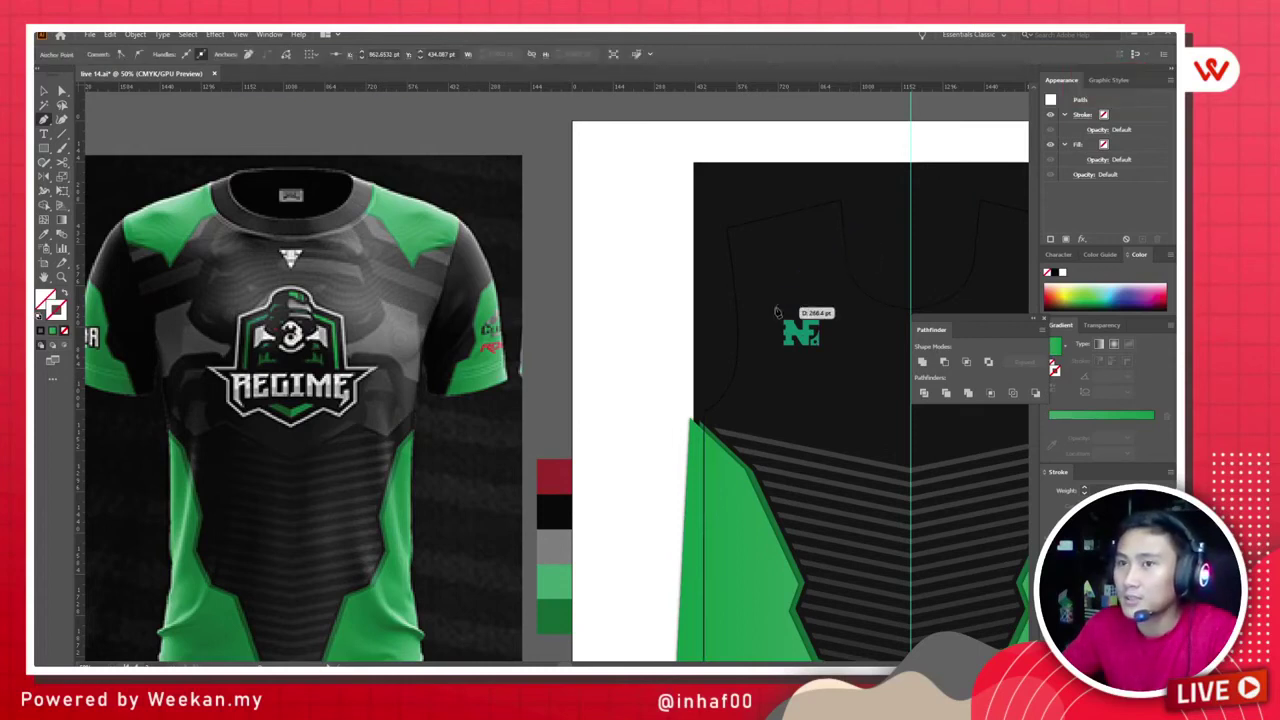
click(767, 285)
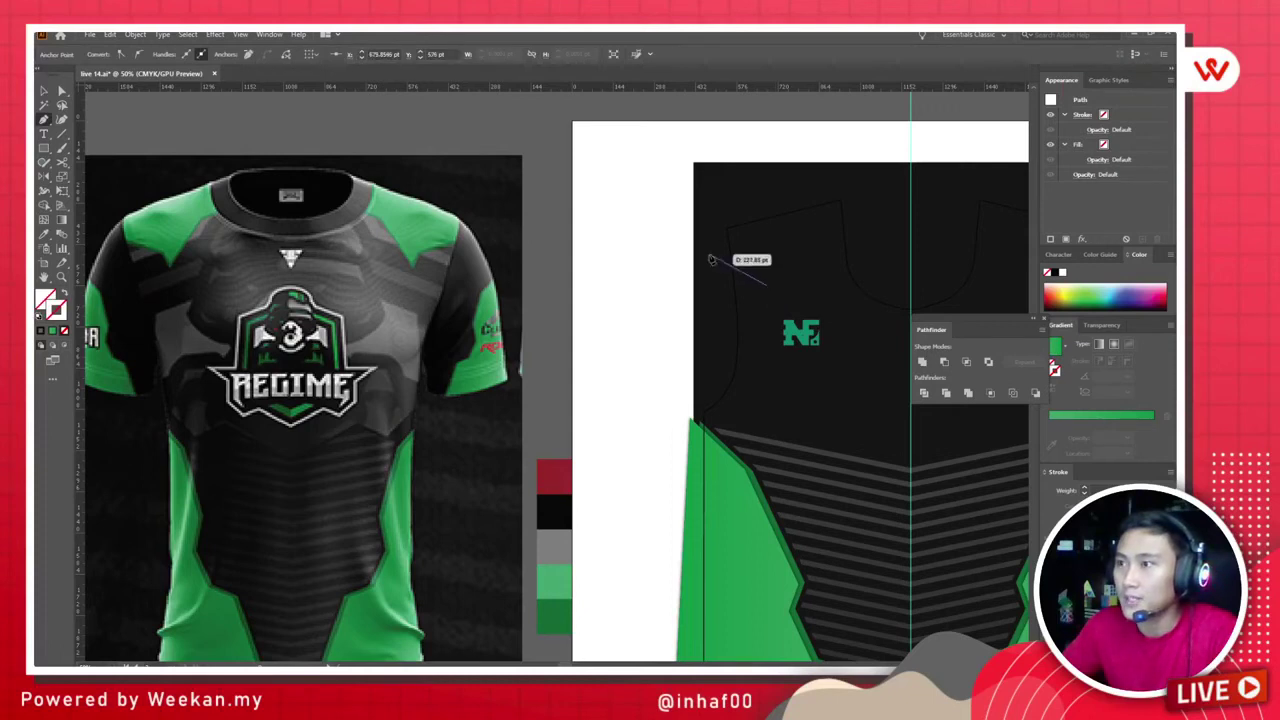
click(711, 259)
click(709, 206)
click(855, 179)
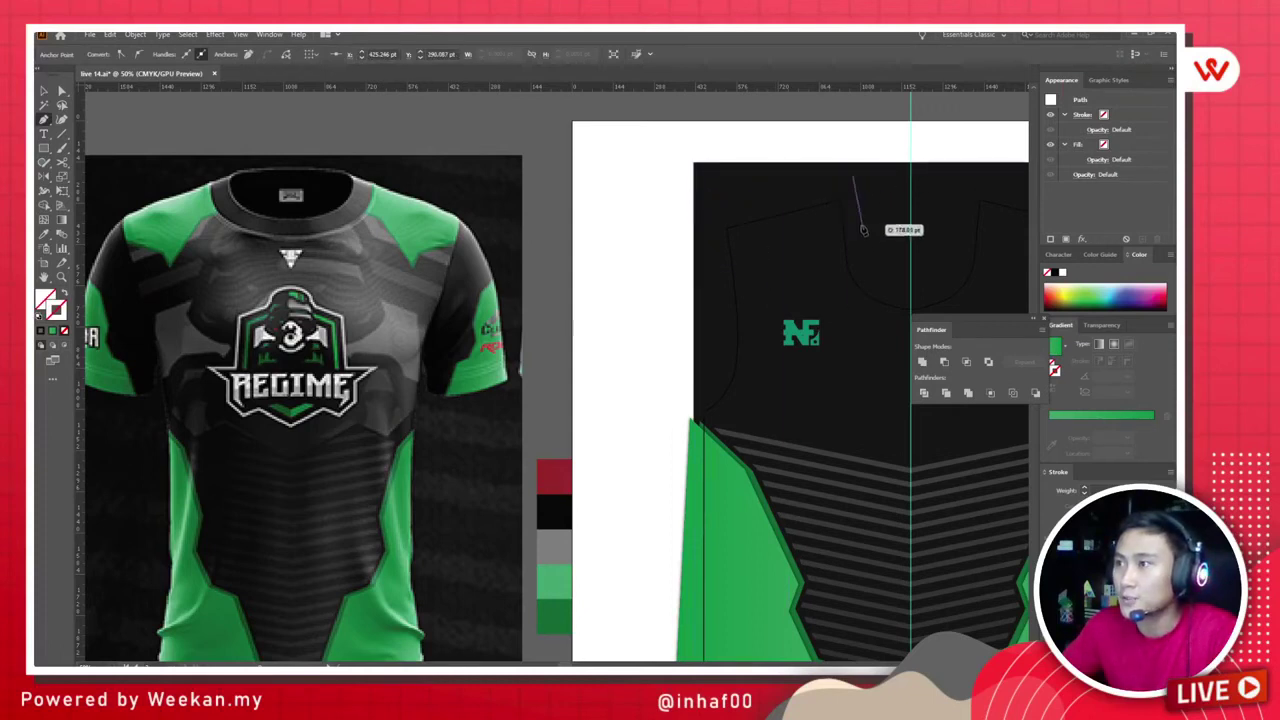
Step: Apply a solid 1 pt stroke with no fill to the shoulder panel path
scroll(922, 218, up, 1)
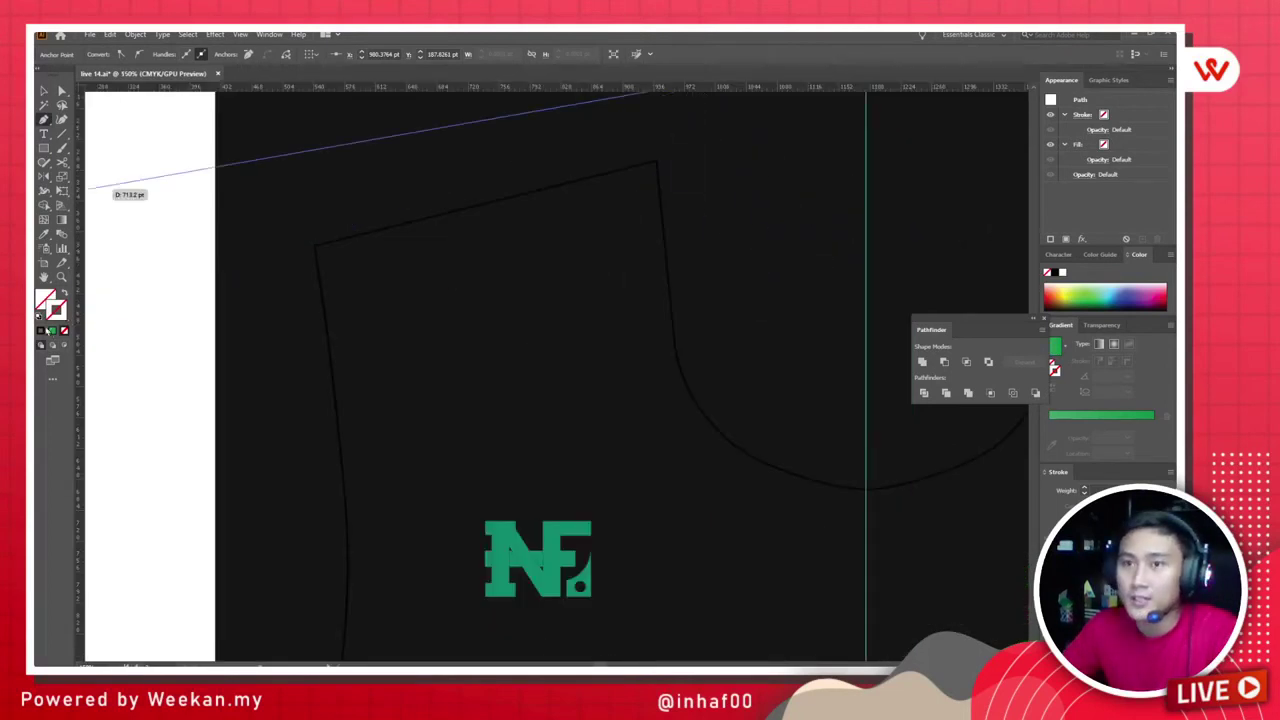
click(44, 333)
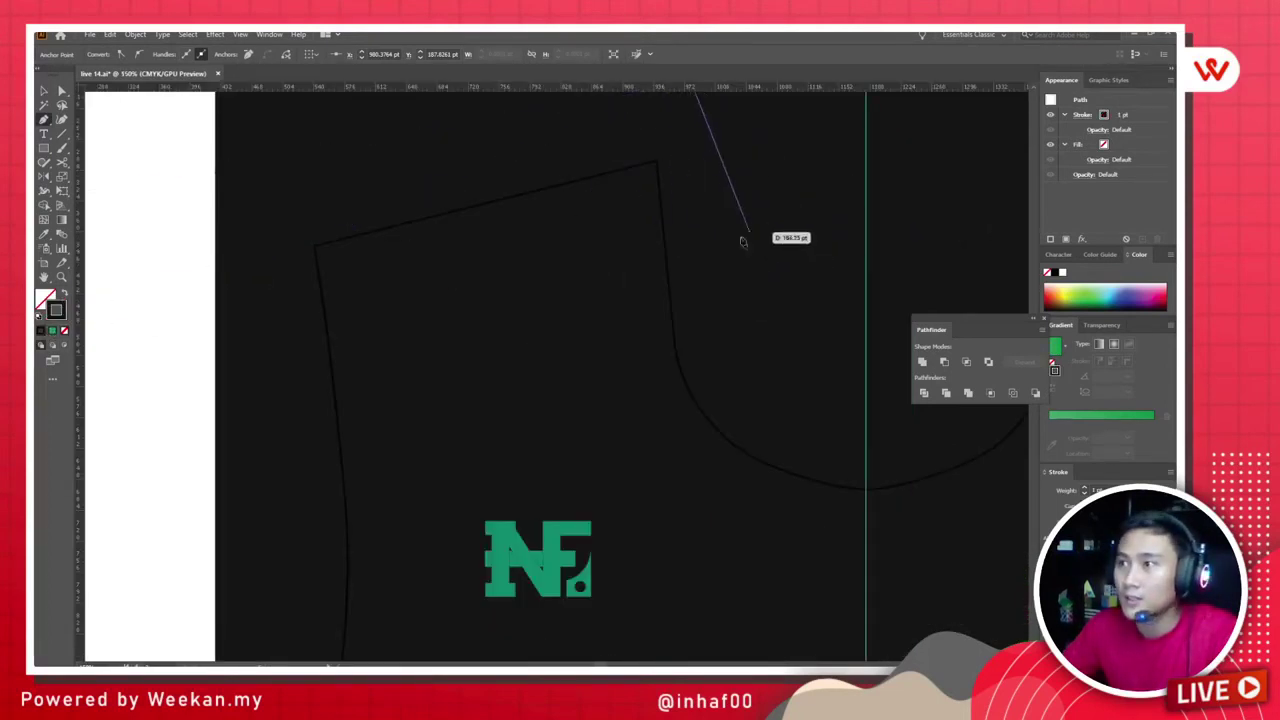
scroll(683, 287, down, 1)
key(ctrl+z)
key(ctrl+z)
key(ctrl+z)
key(ctrl+z)
key(ctrl+z)
key(ctrl+z)
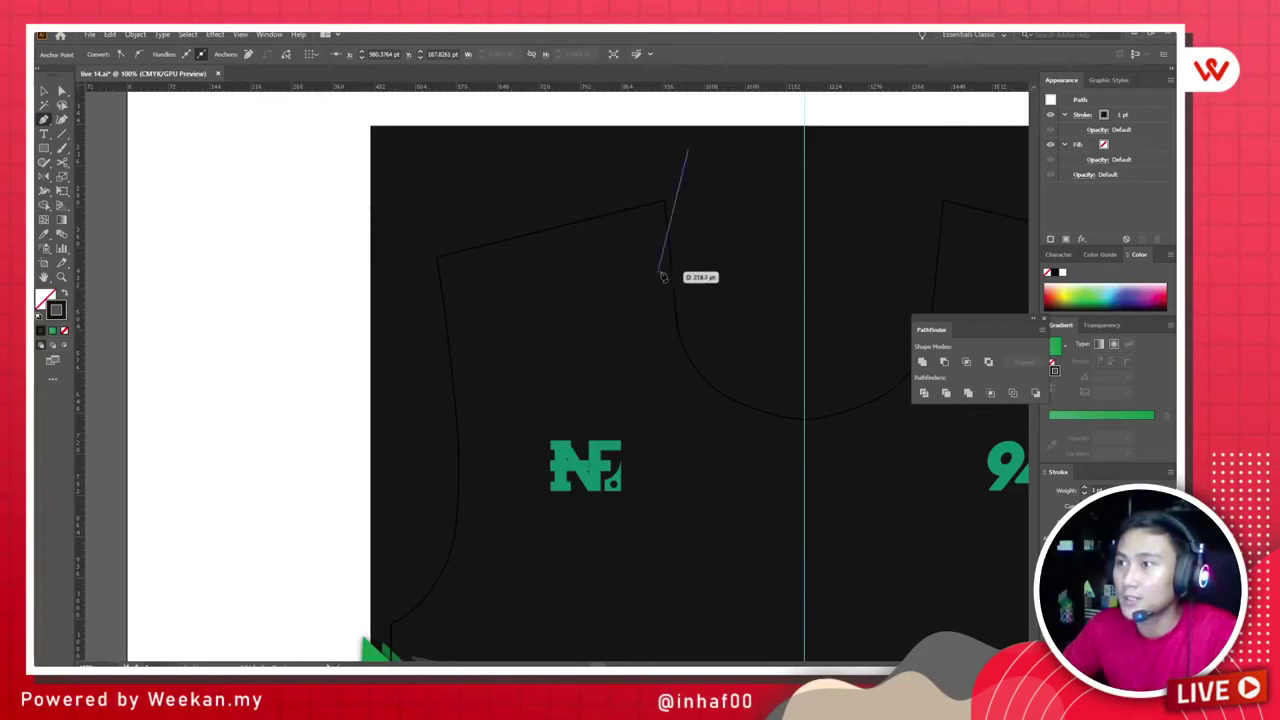
key(ctrl+shift+z)
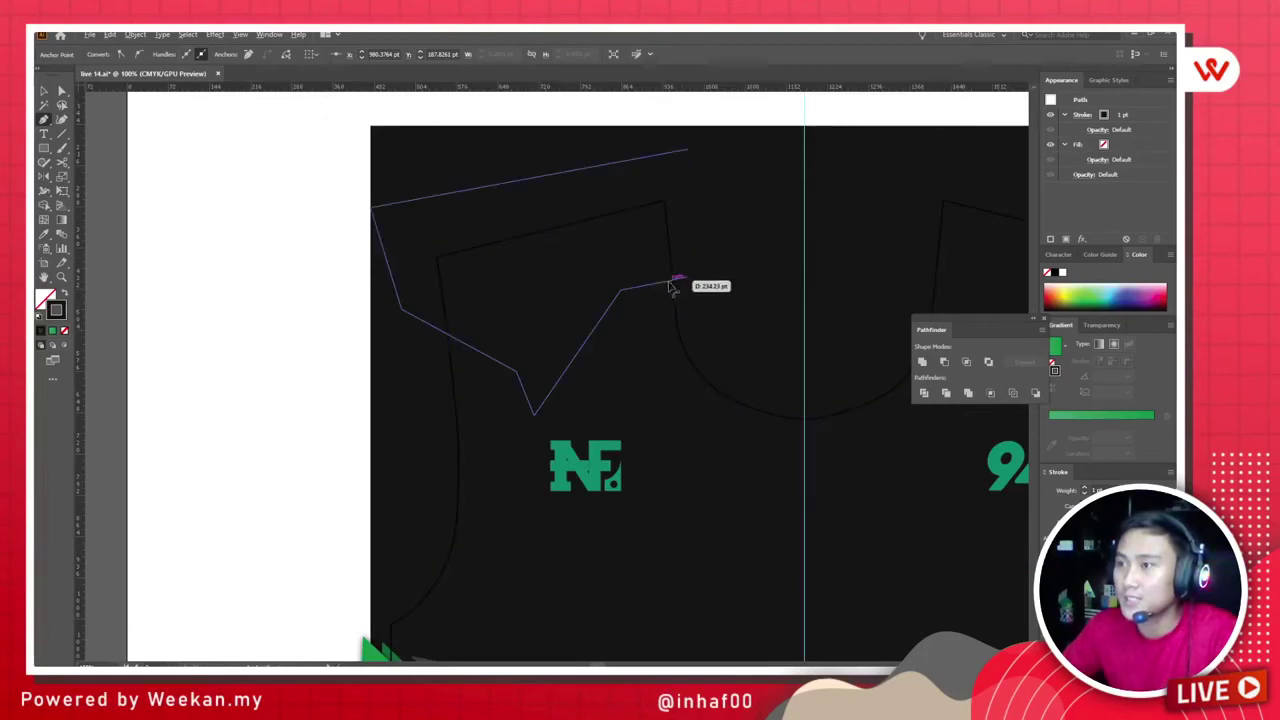
key(ctrl+z)
key(ctrl+shift+z)
key(ctrl+z)
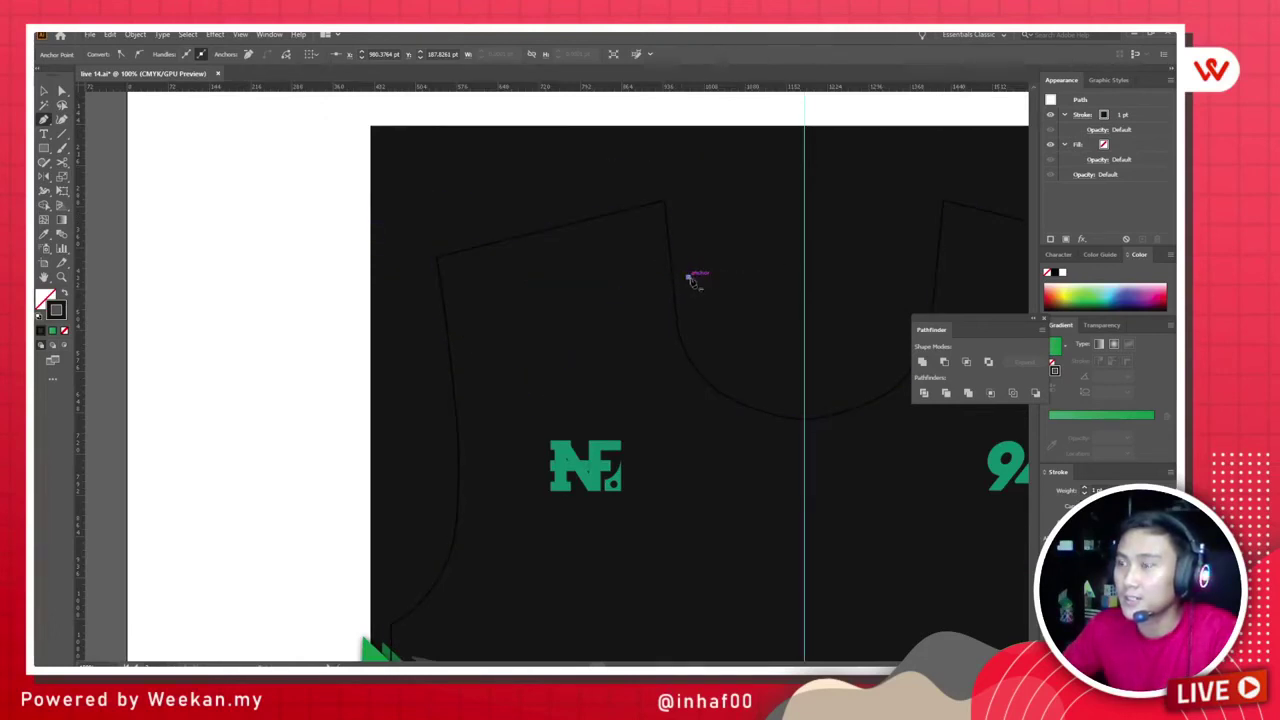
Step: Fill the shoulder panel shape with the green linear gradient and deselect it
click(43, 90)
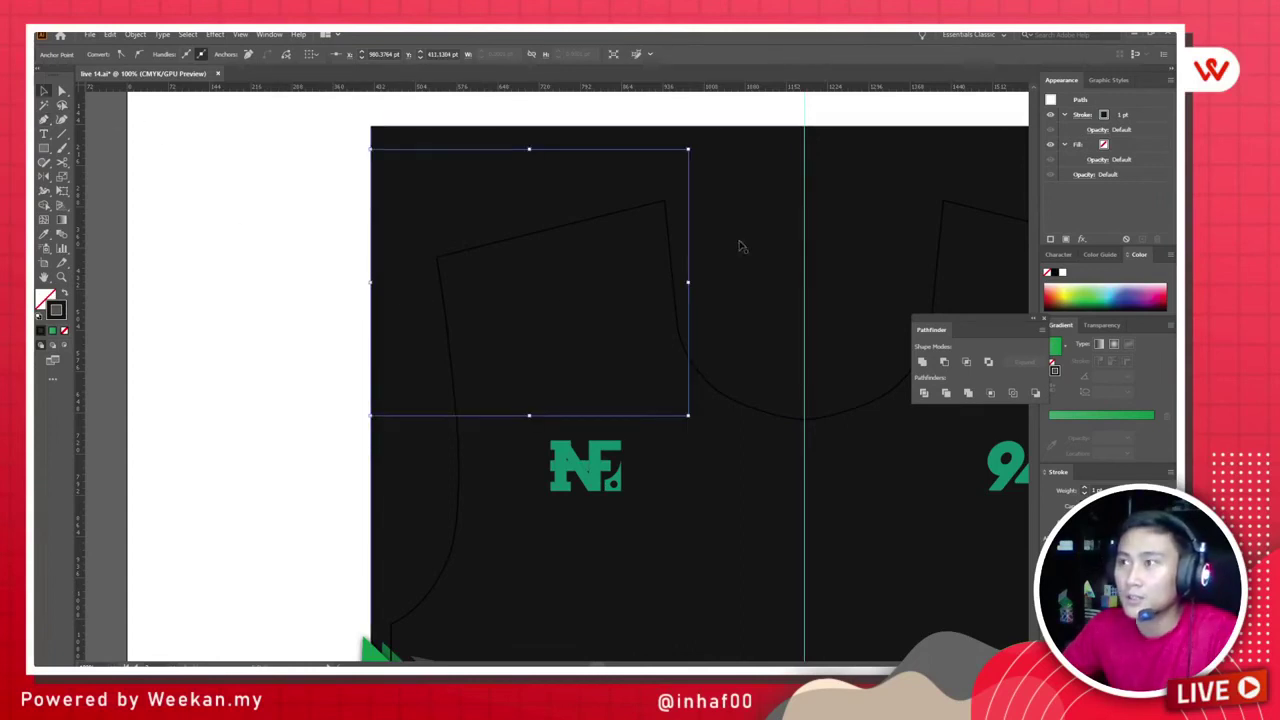
click(52, 333)
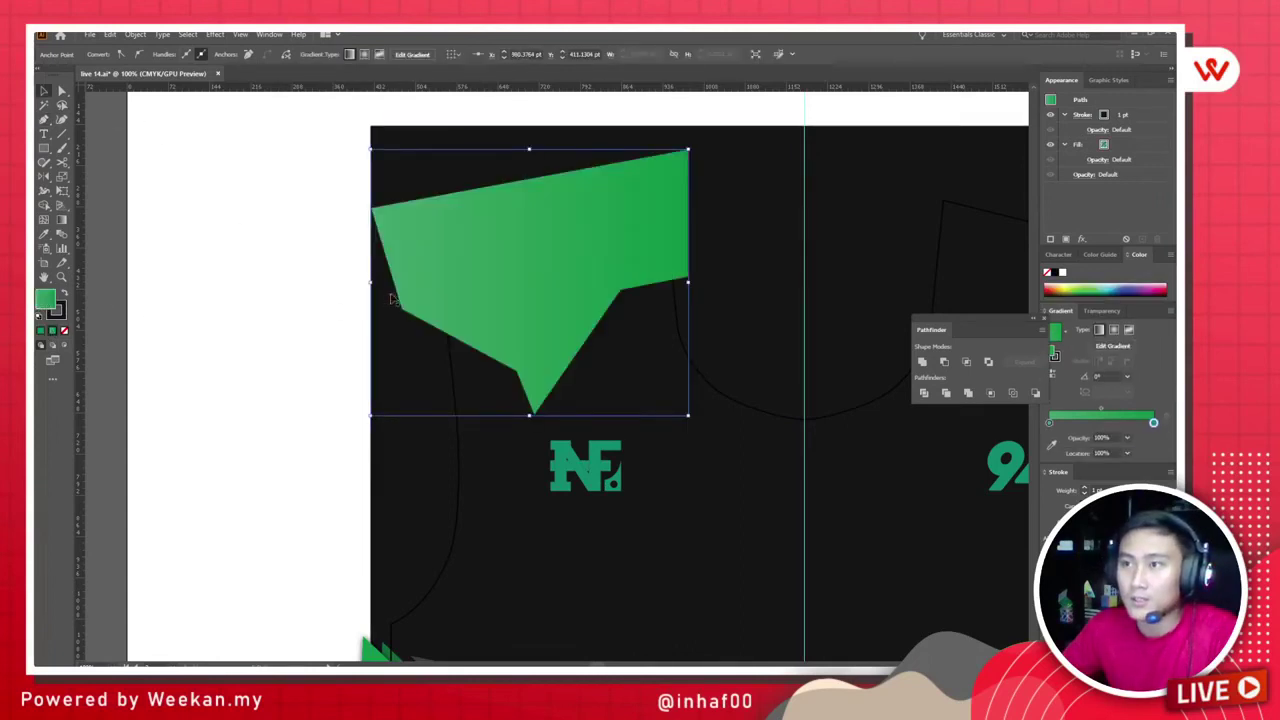
key(ctrl+0)
click(629, 223)
Step: Select the green shoulder panel and compare it with the matching panel on the reference jersey
key(ctrl+equal)
scroll(463, 318, down, 5)
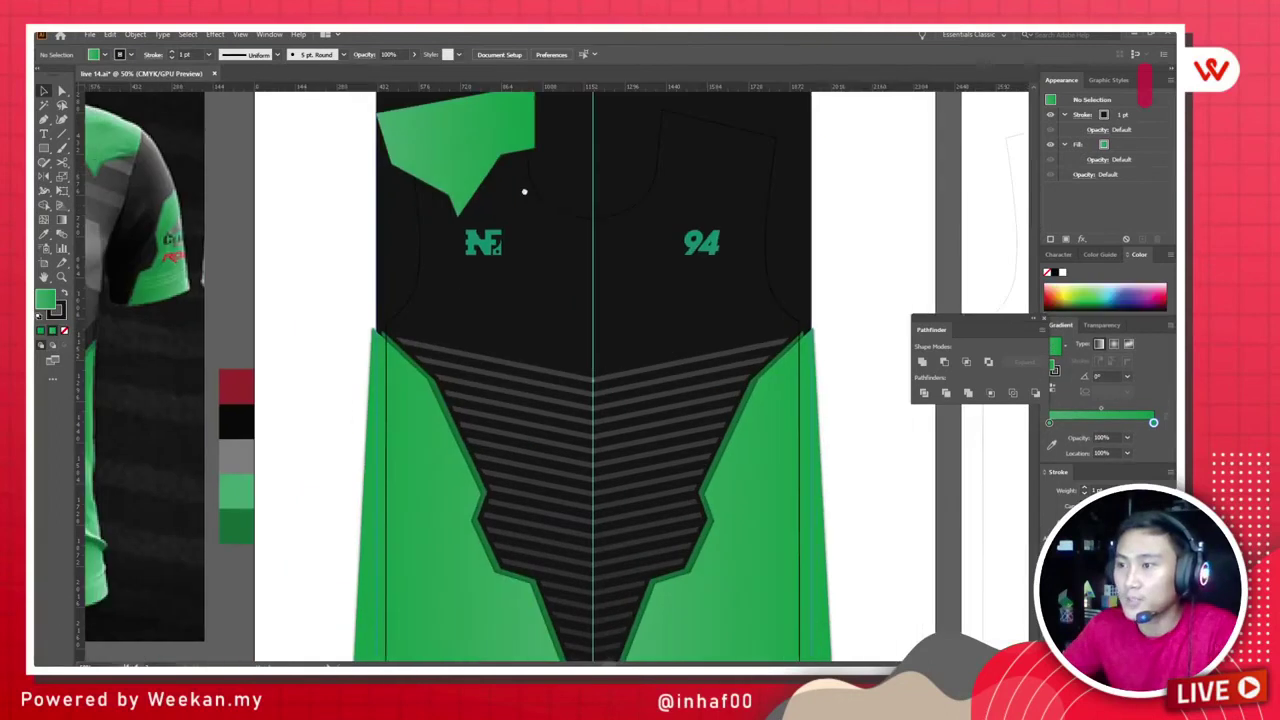
click(467, 143)
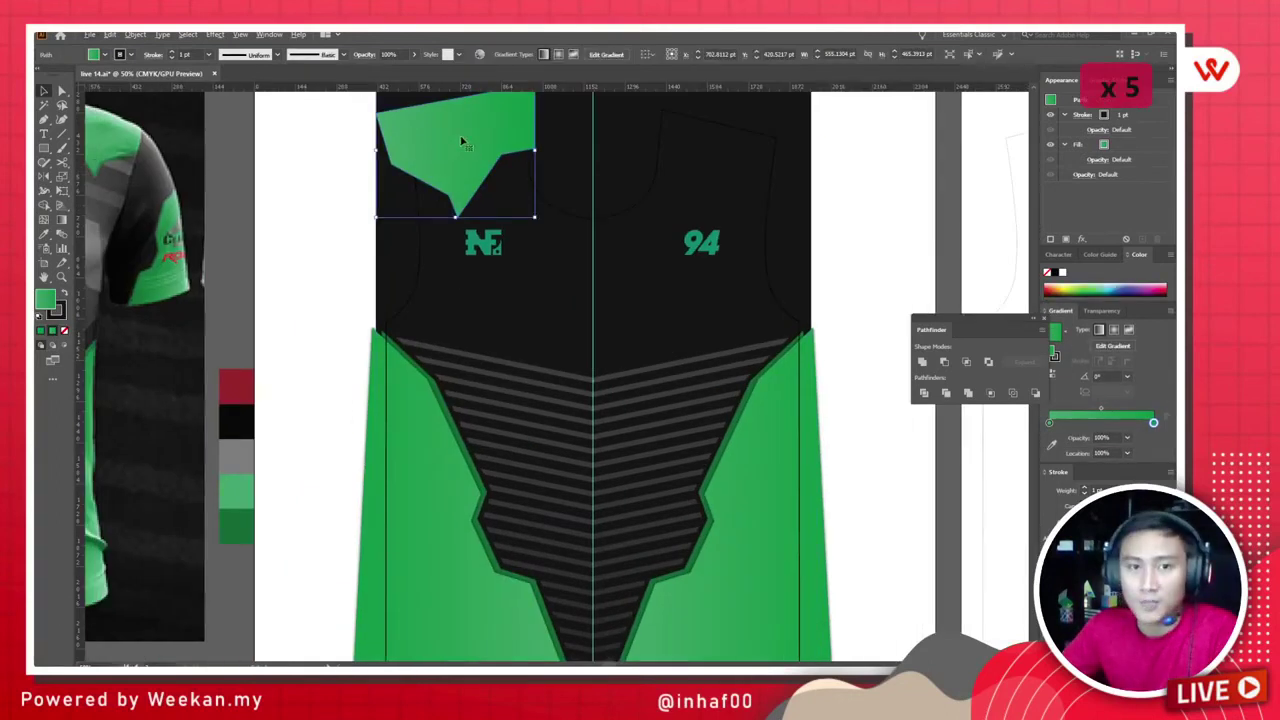
scroll(463, 143, left, 15)
scroll(600, 210, up, 5)
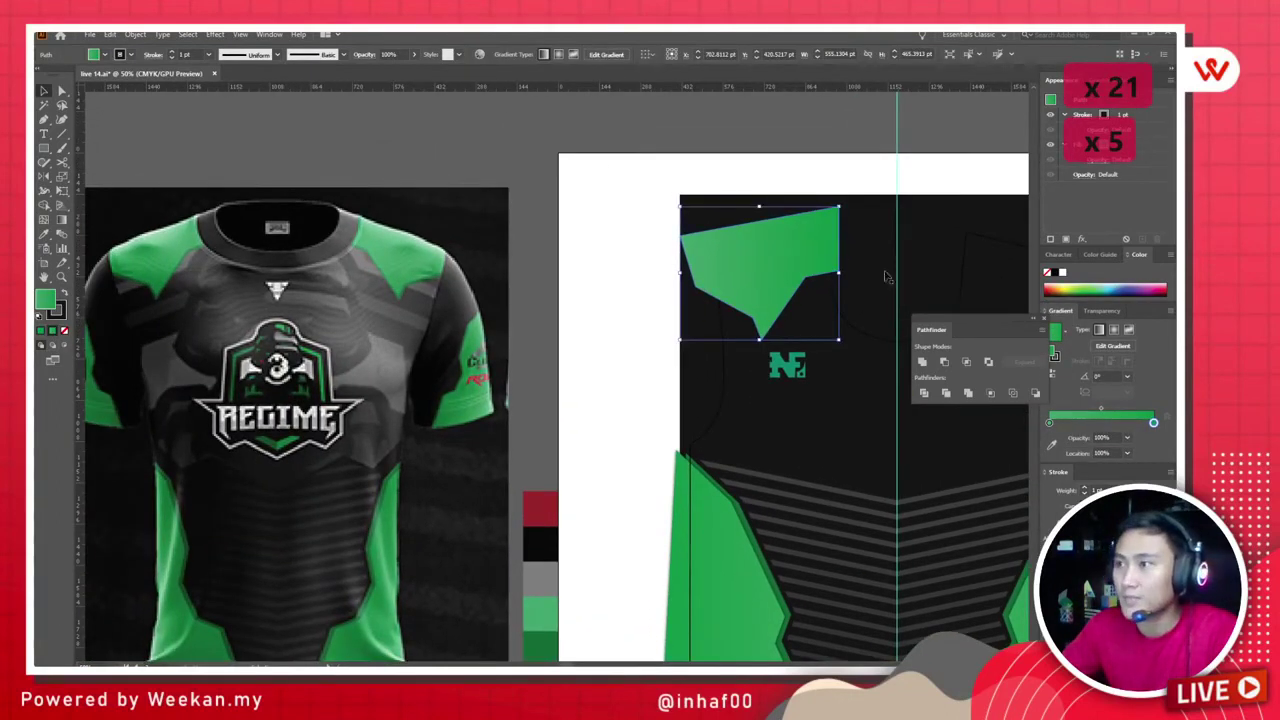
Step: Shorten the green shoulder panel to a height of about 348.5 pt and shift it slightly down
drag(759, 341, 762, 300)
drag(725, 234, 730, 251)
key(ctrl+shift+a)
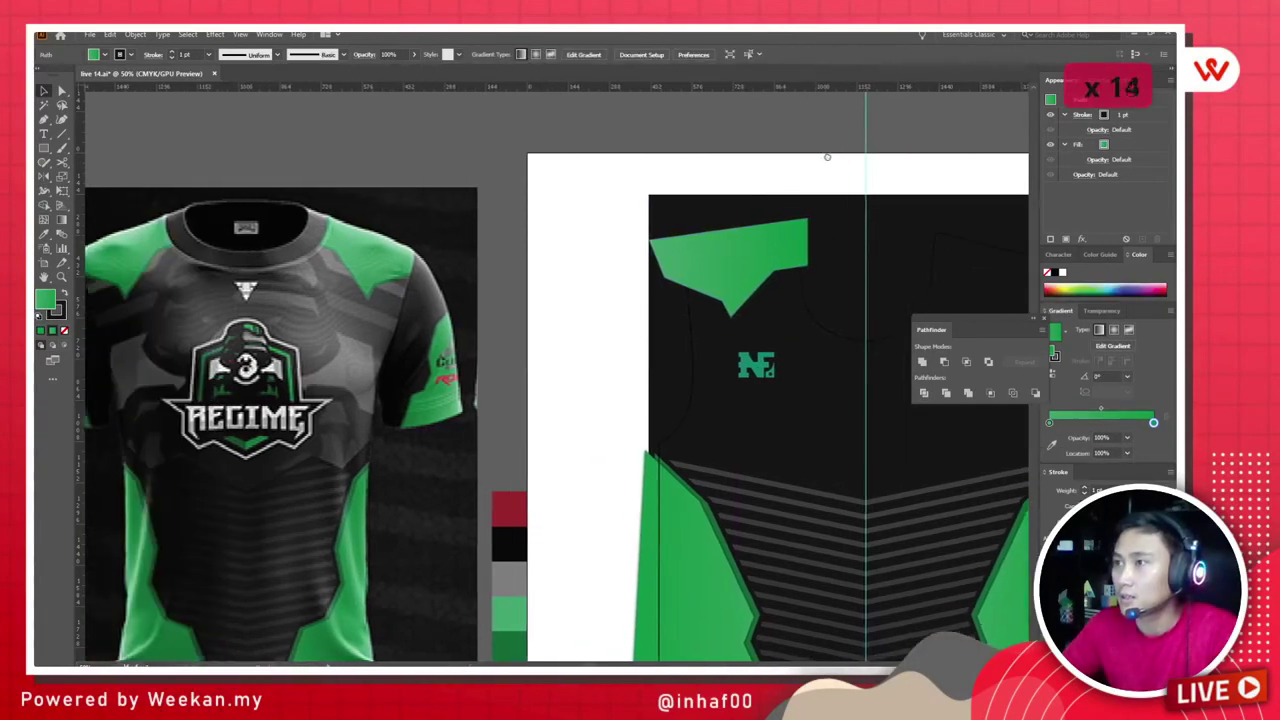
click(762, 248)
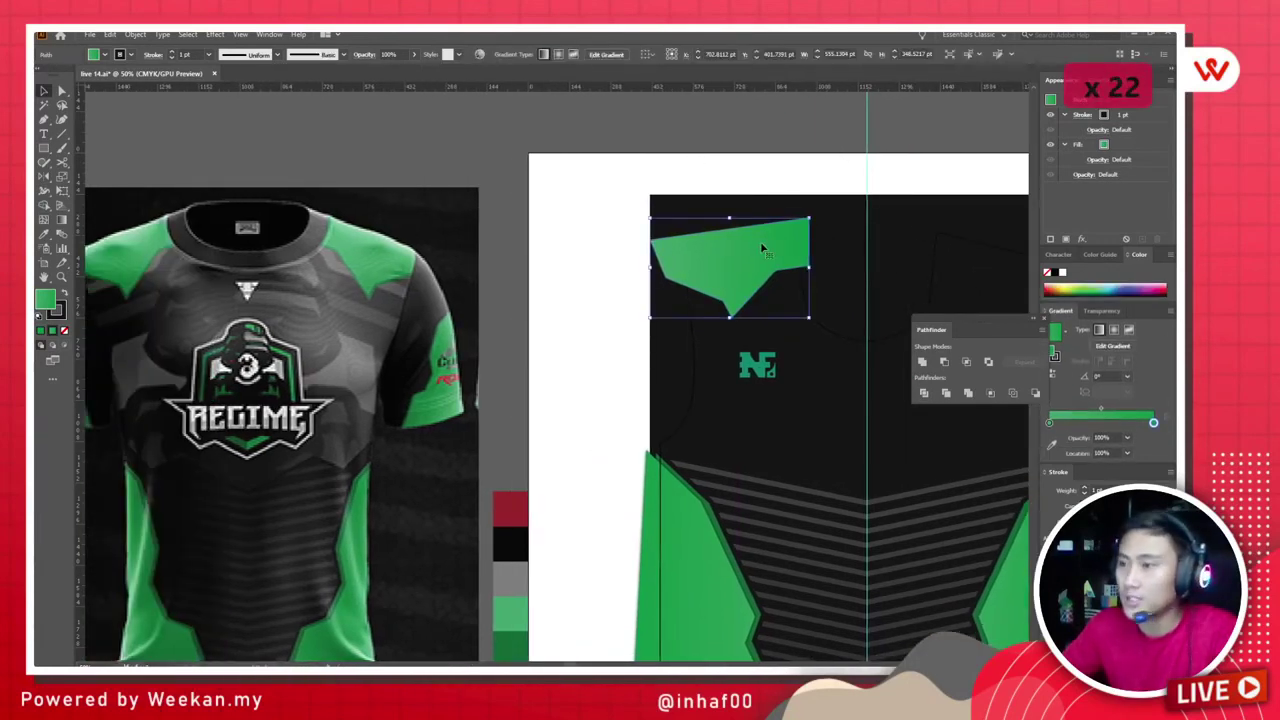
Step: Duplicate the shoulder panel about 29 pt straight up and remove the copy's stroke
drag(748, 270, 746, 258)
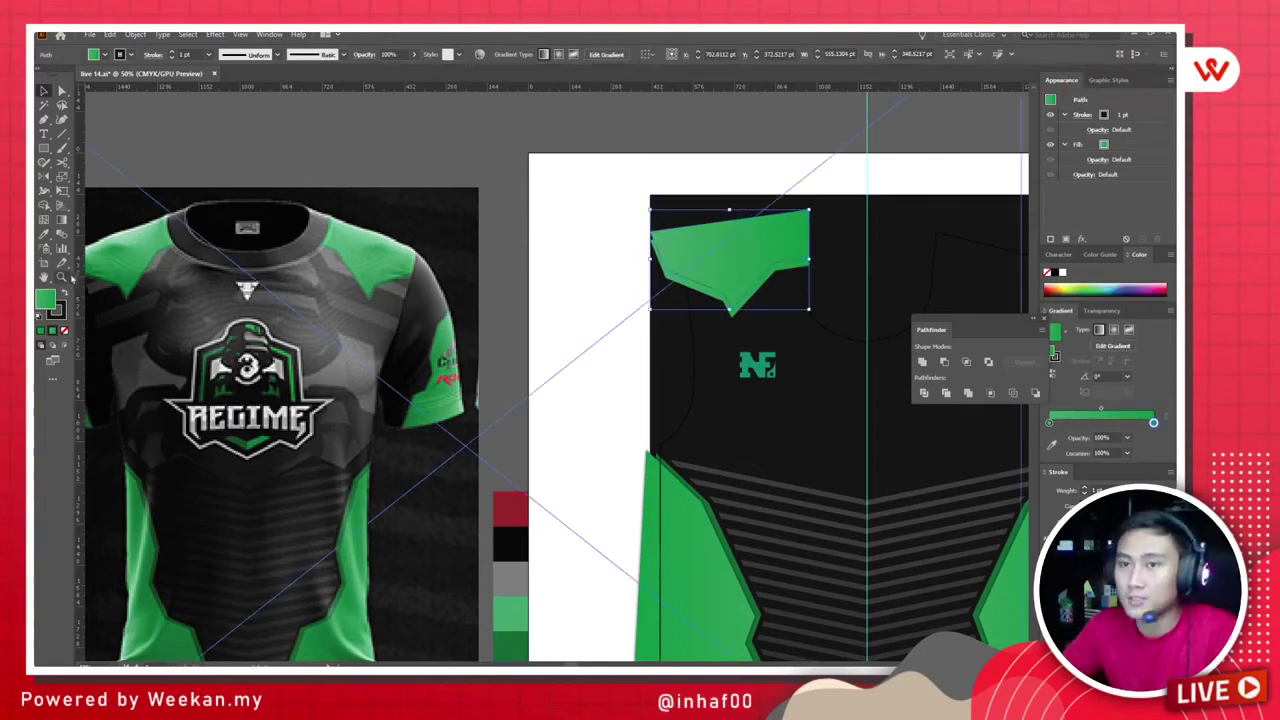
click(57, 311)
click(64, 330)
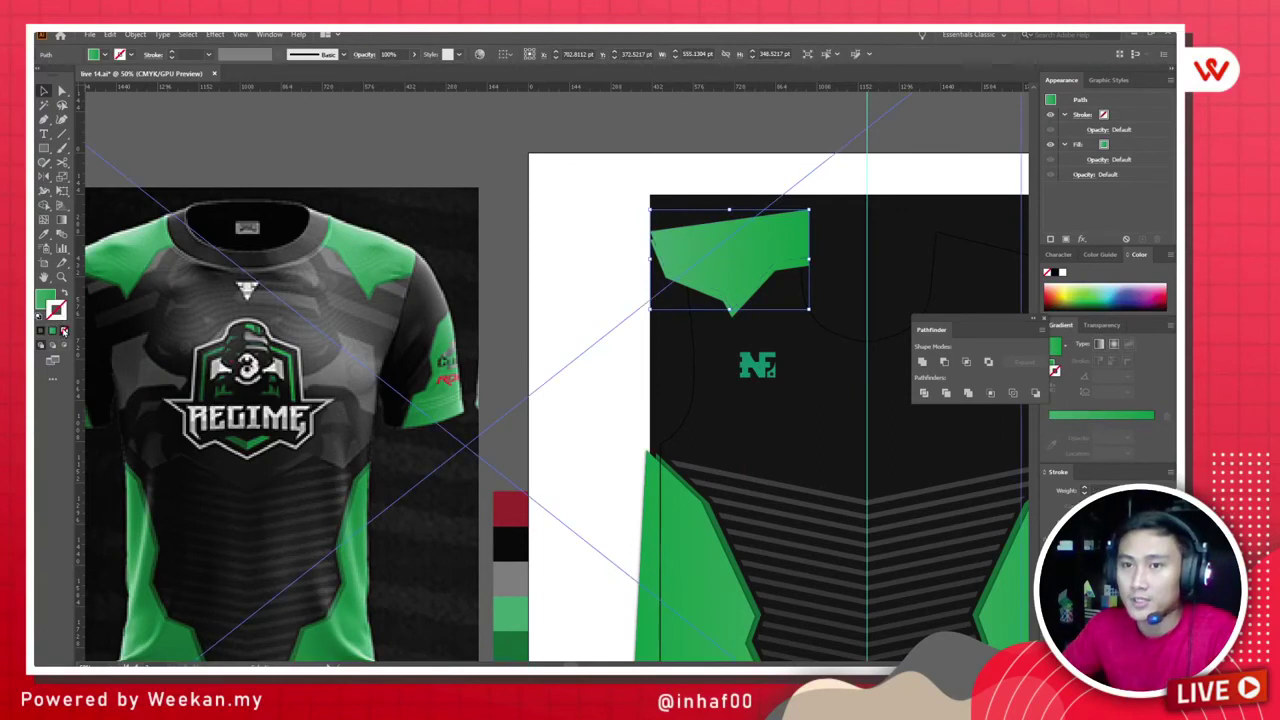
click(680, 135)
click(706, 252)
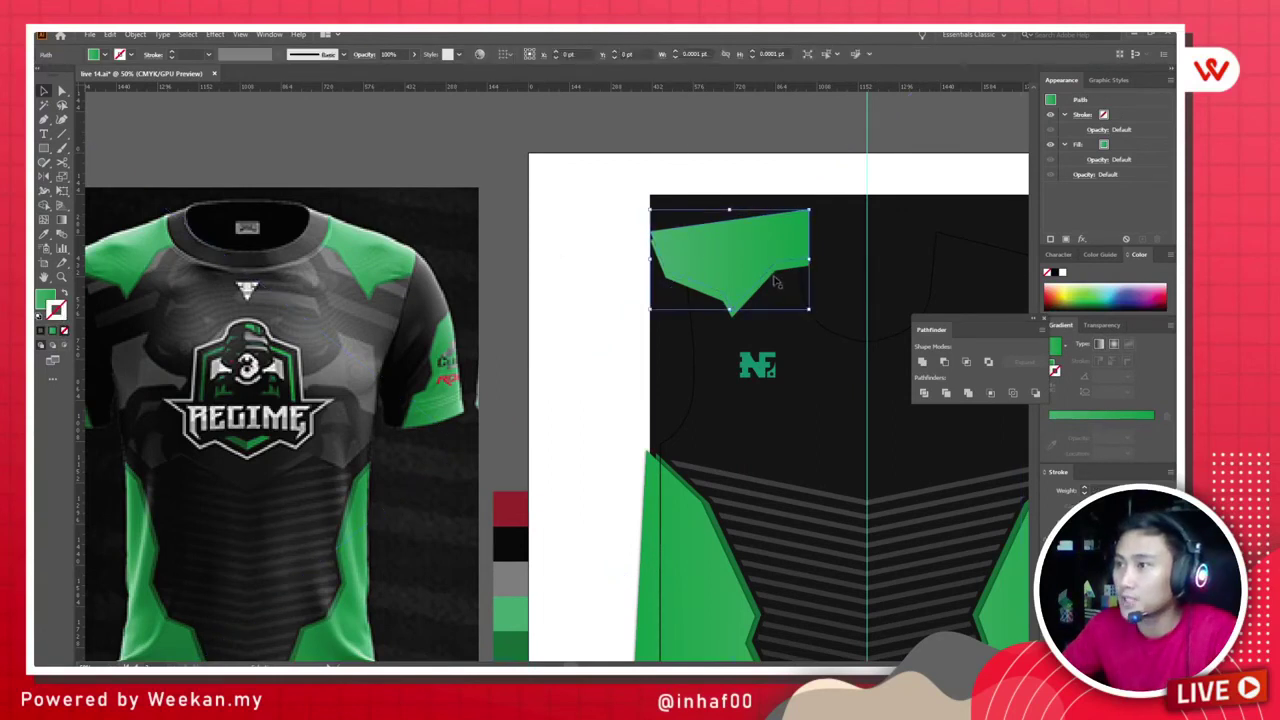
Step: Remove the stroke from the shoulder panel lying behind and fill it with the dark green palette swatch
click(780, 282)
click(773, 277)
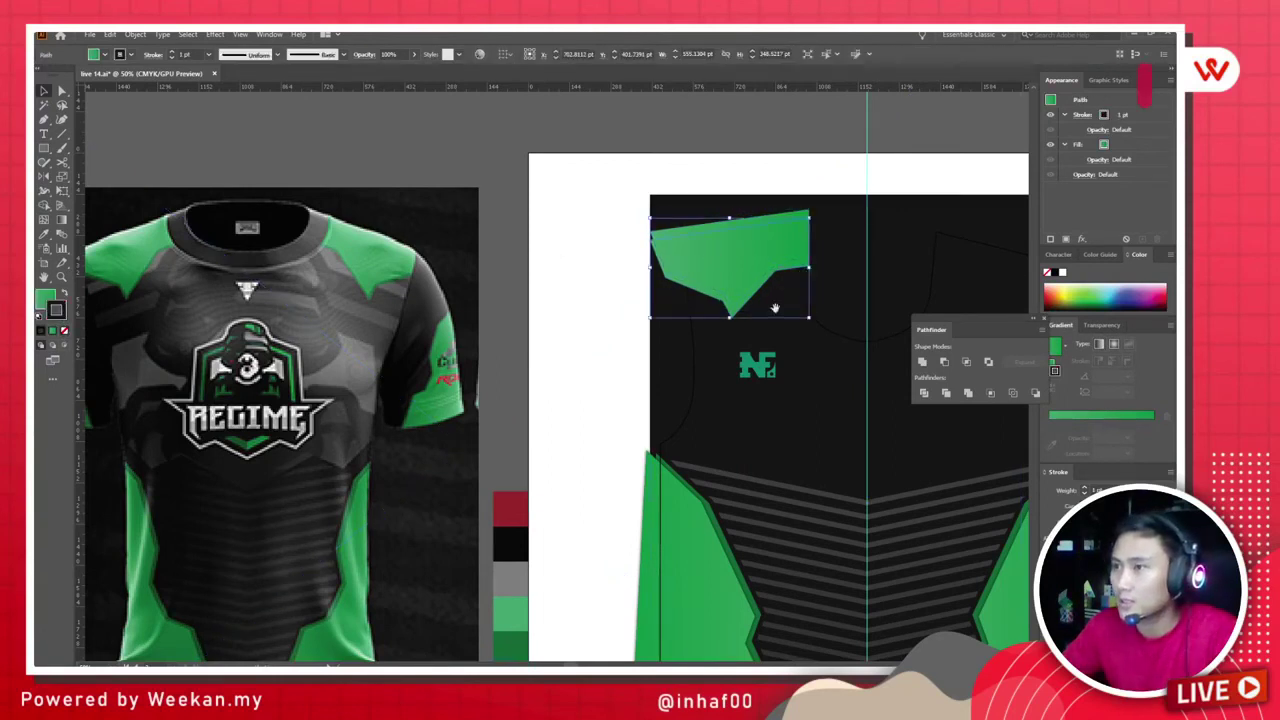
drag(777, 300, 537, 200)
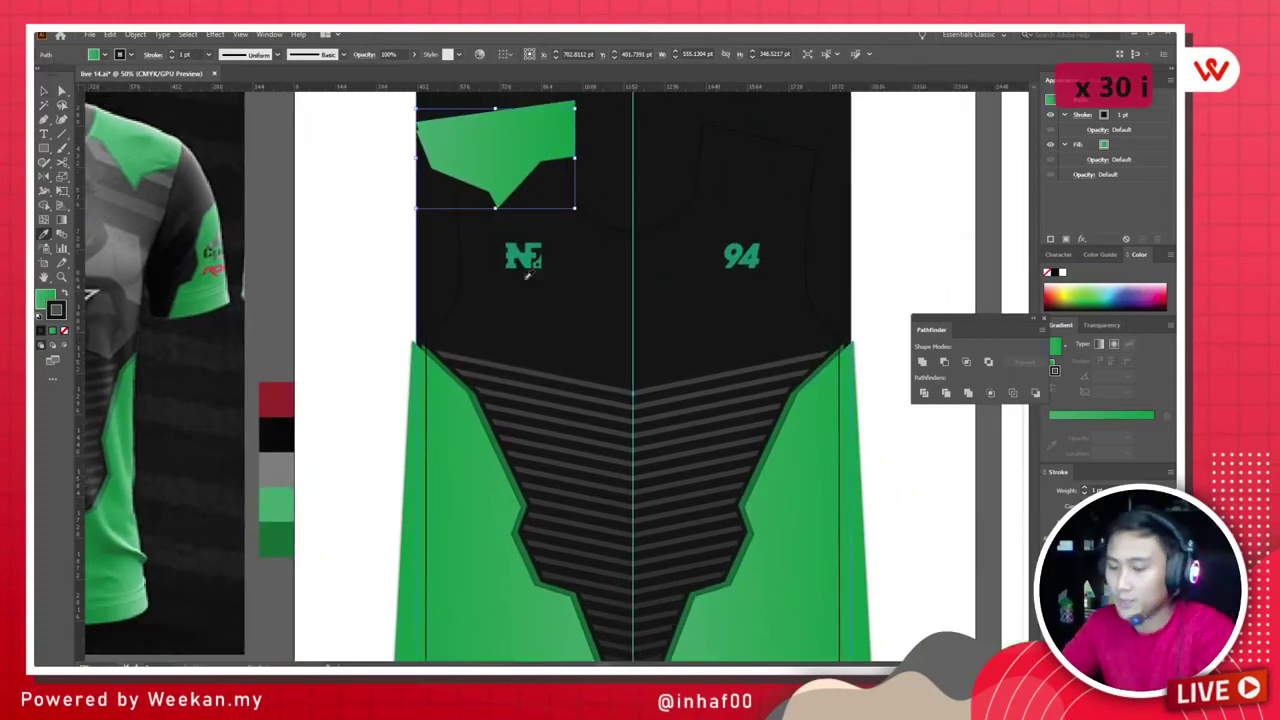
key(ctrl+h)
key(slash)
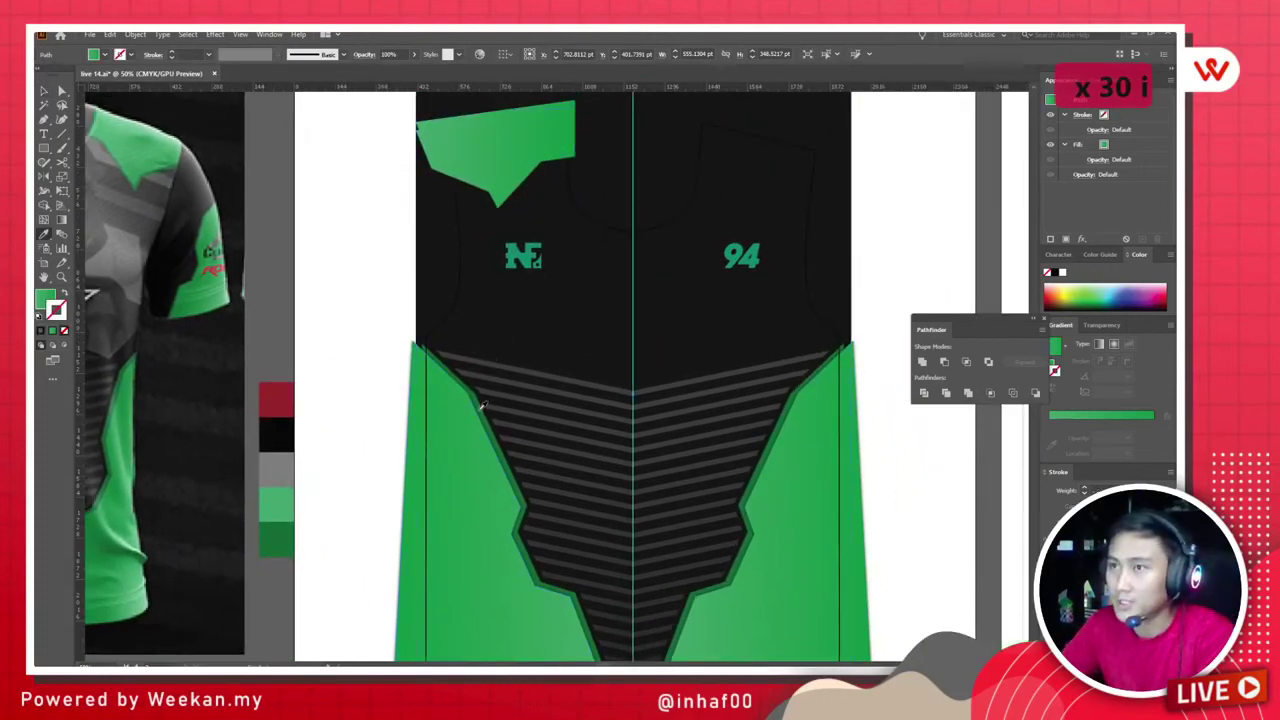
click(276, 537)
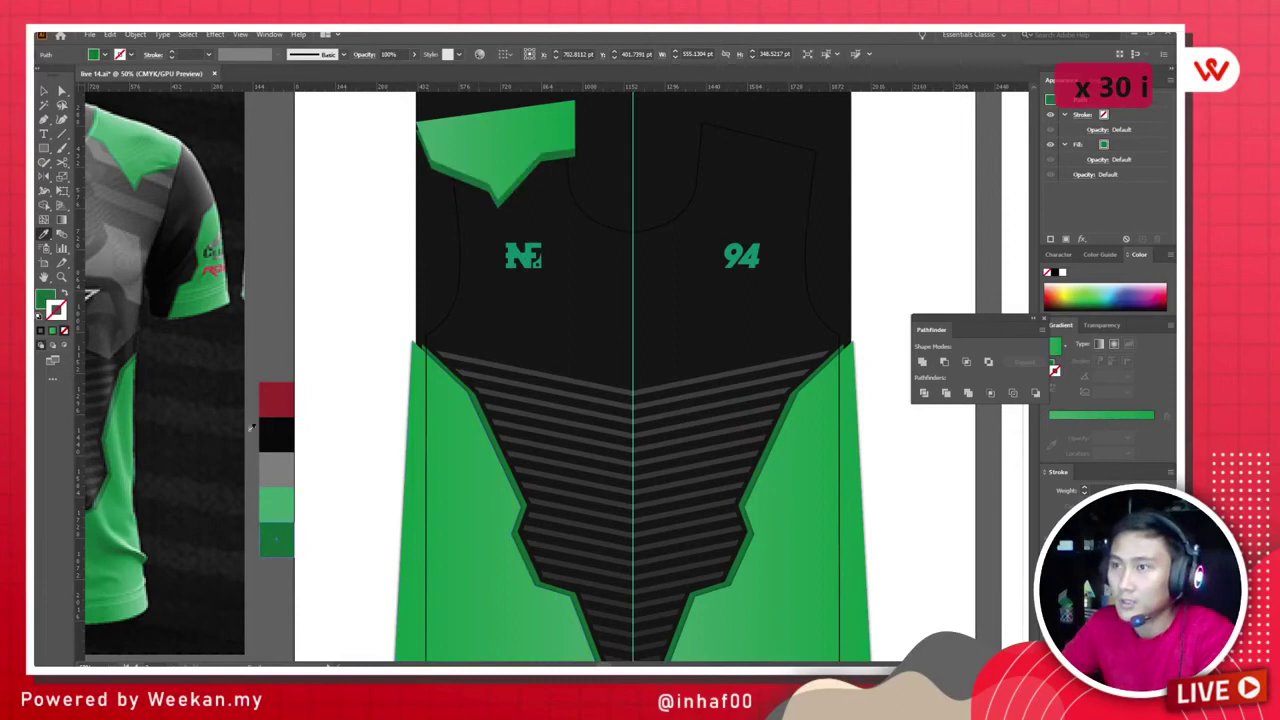
key(v)
click(297, 165)
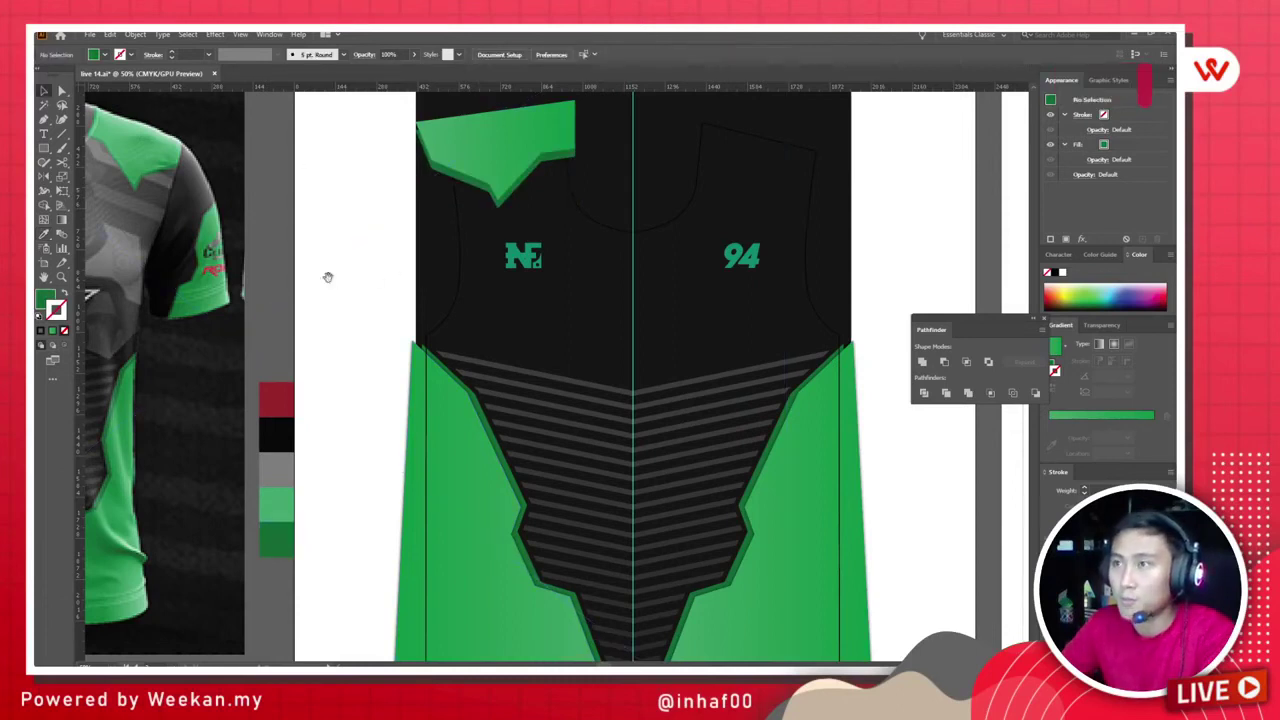
Step: Select the green side panel and examine its appearance attributes, including the Drop Shadow effect
drag(329, 277, 500, 311)
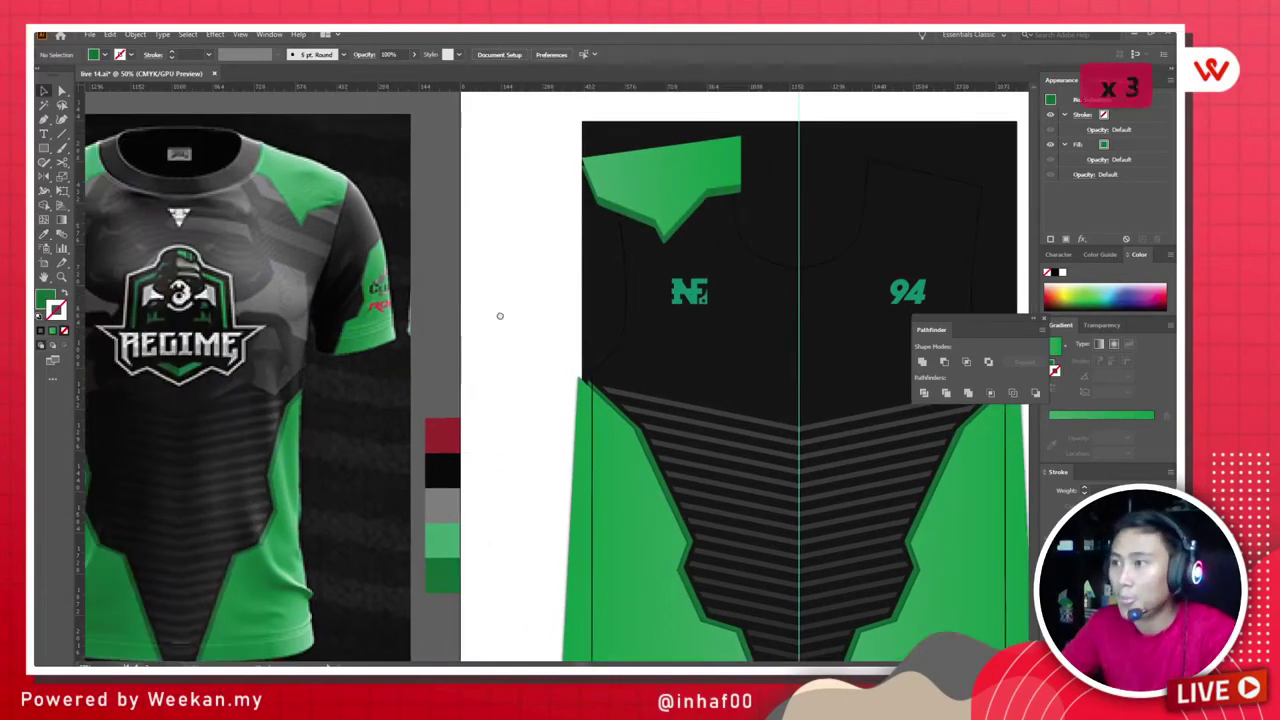
click(656, 472)
click(490, 247)
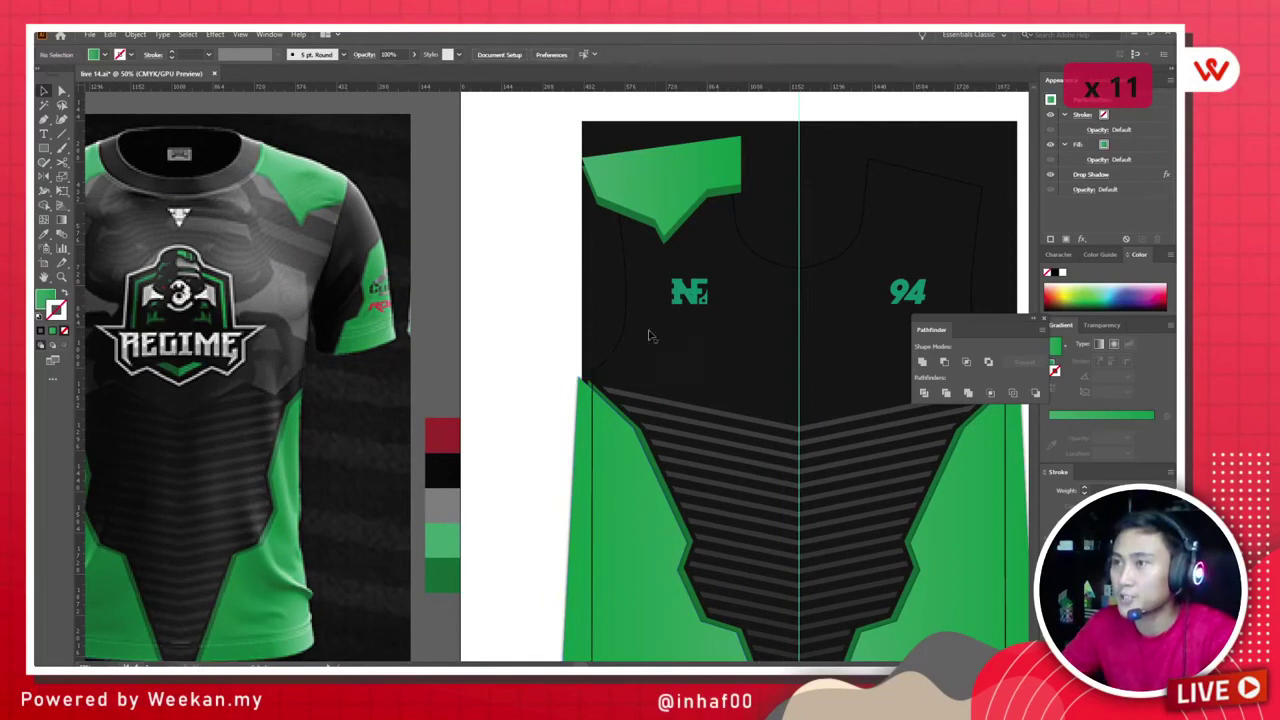
click(620, 490)
click(268, 35)
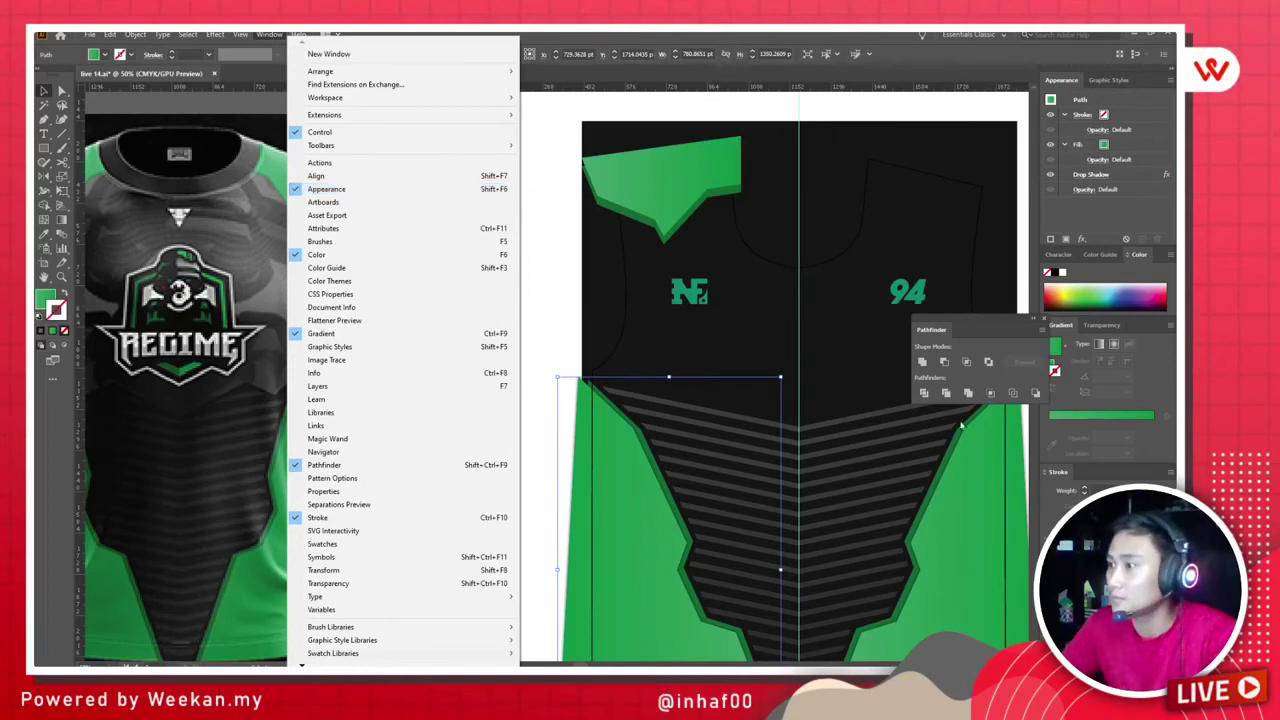
click(1071, 80)
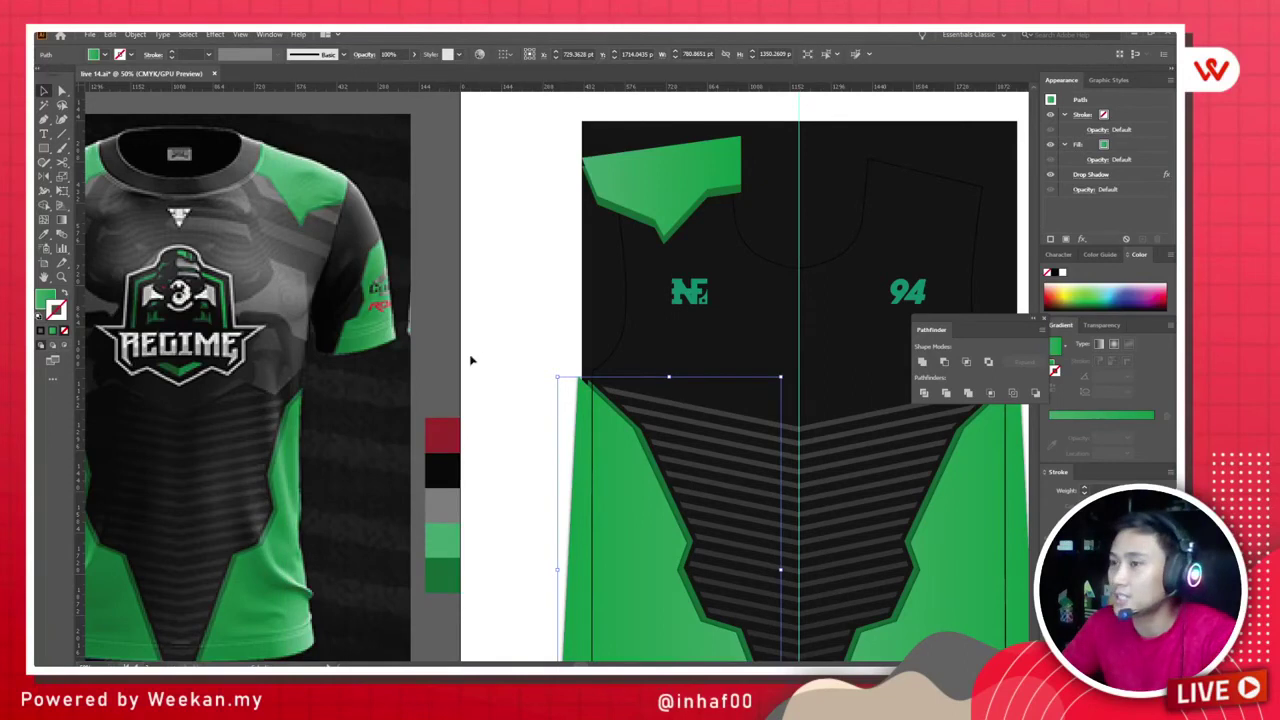
scroll(470, 360, right, 7)
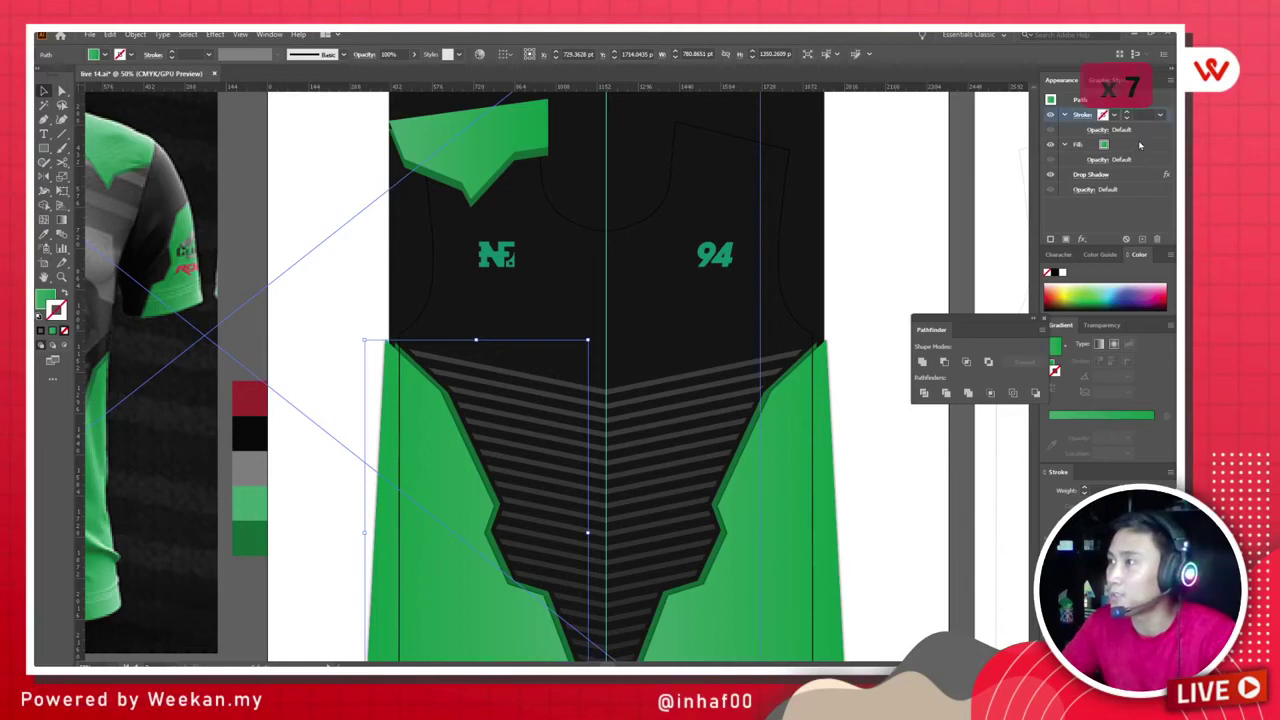
click(1140, 147)
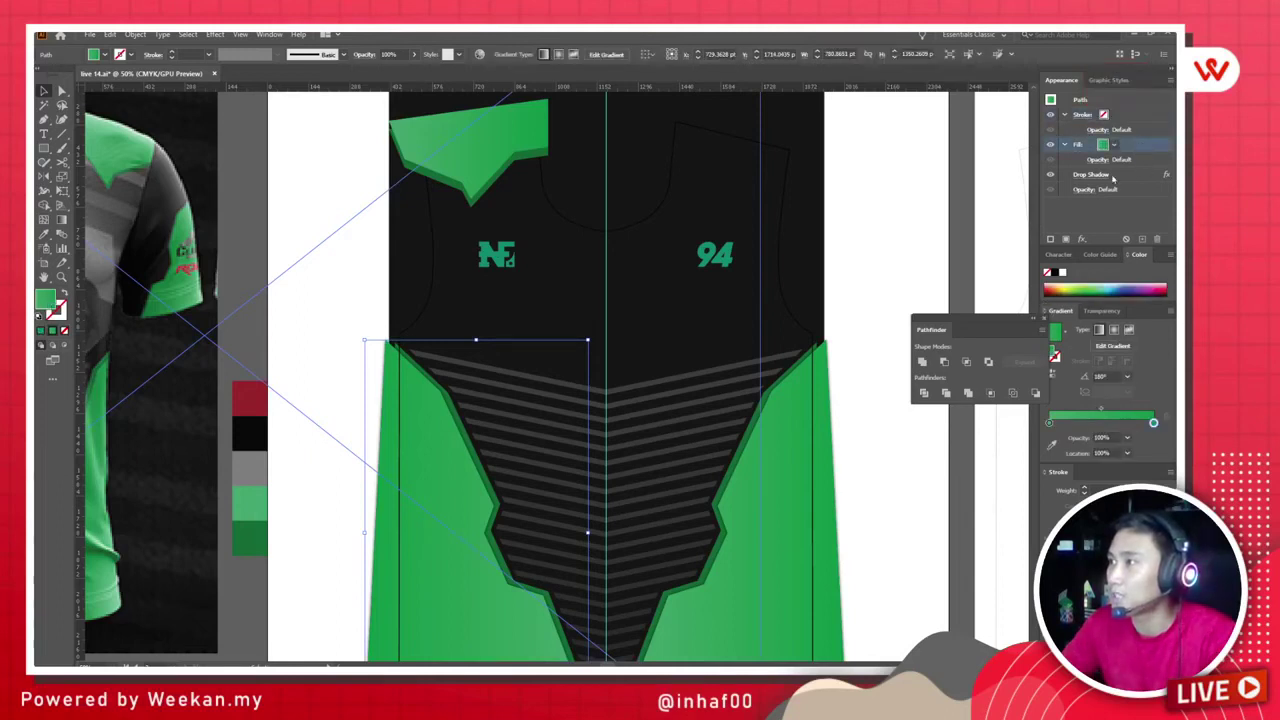
click(1112, 177)
Step: Try to copy the side panel's Drop Shadow effect onto the shoulder panel, and delete the pasted side panel shape
key(ctrl+c)
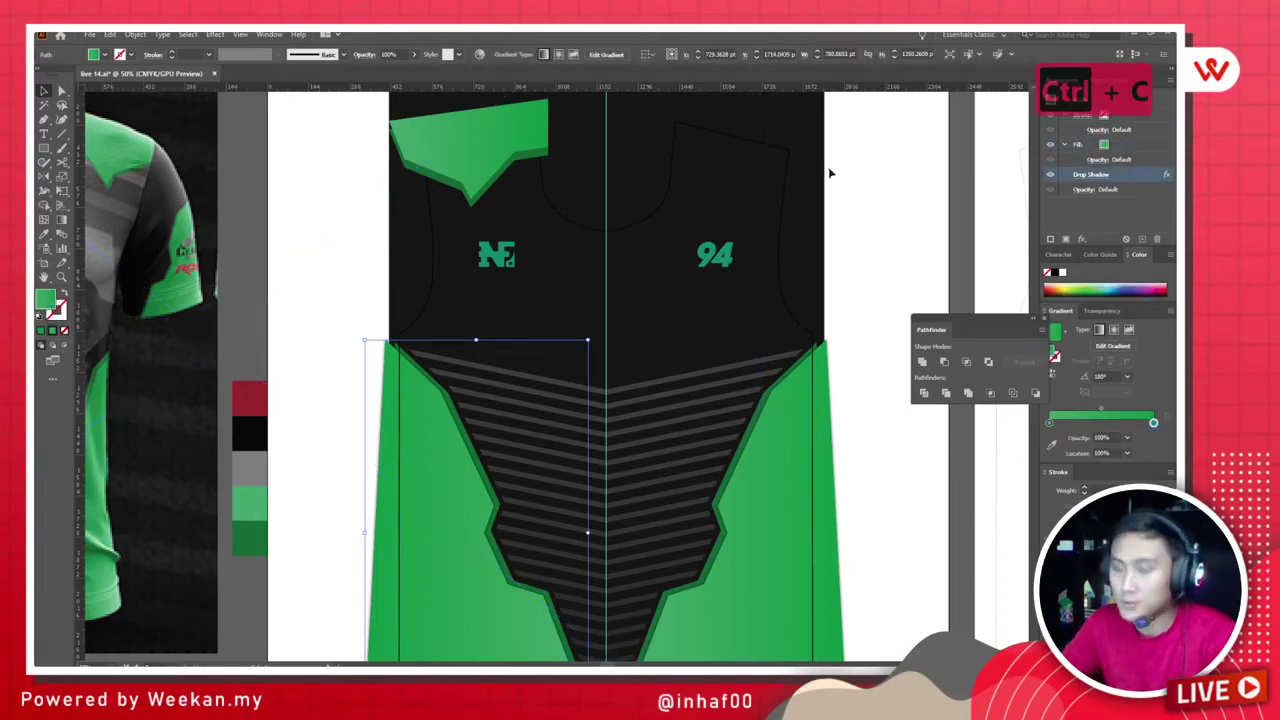
click(490, 160)
key(ctrl+v)
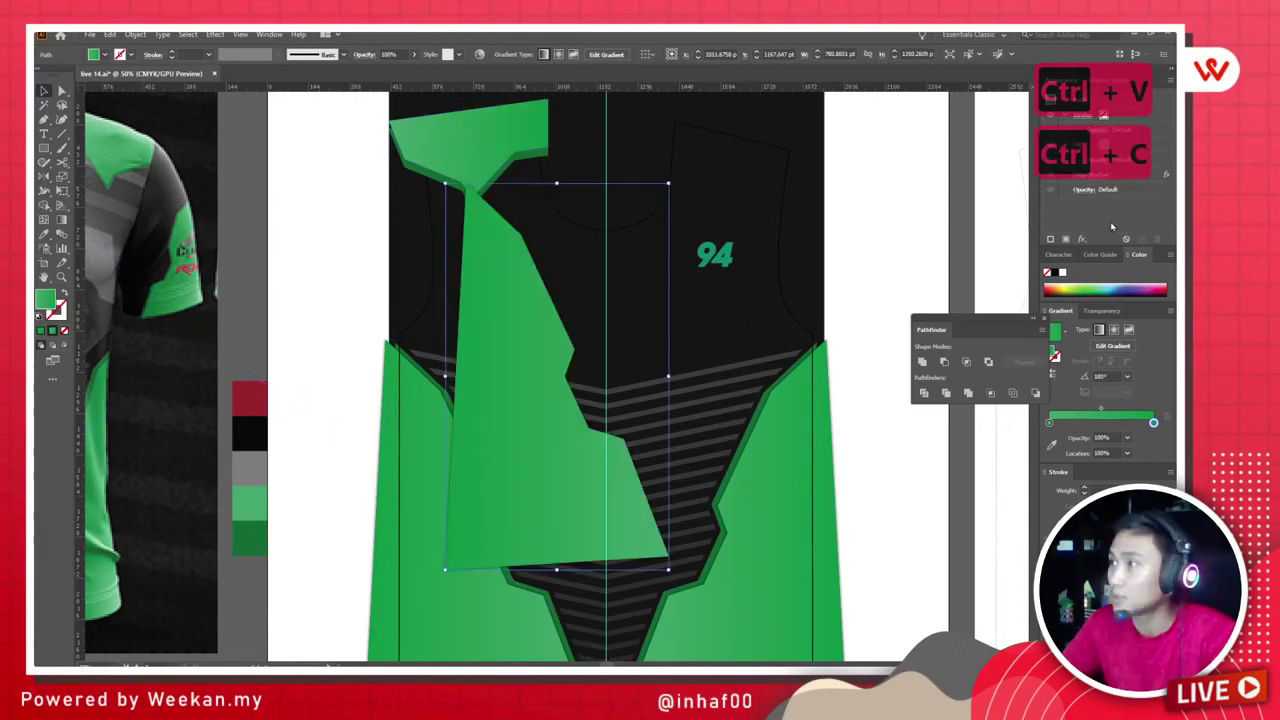
drag(523, 349, 662, 305)
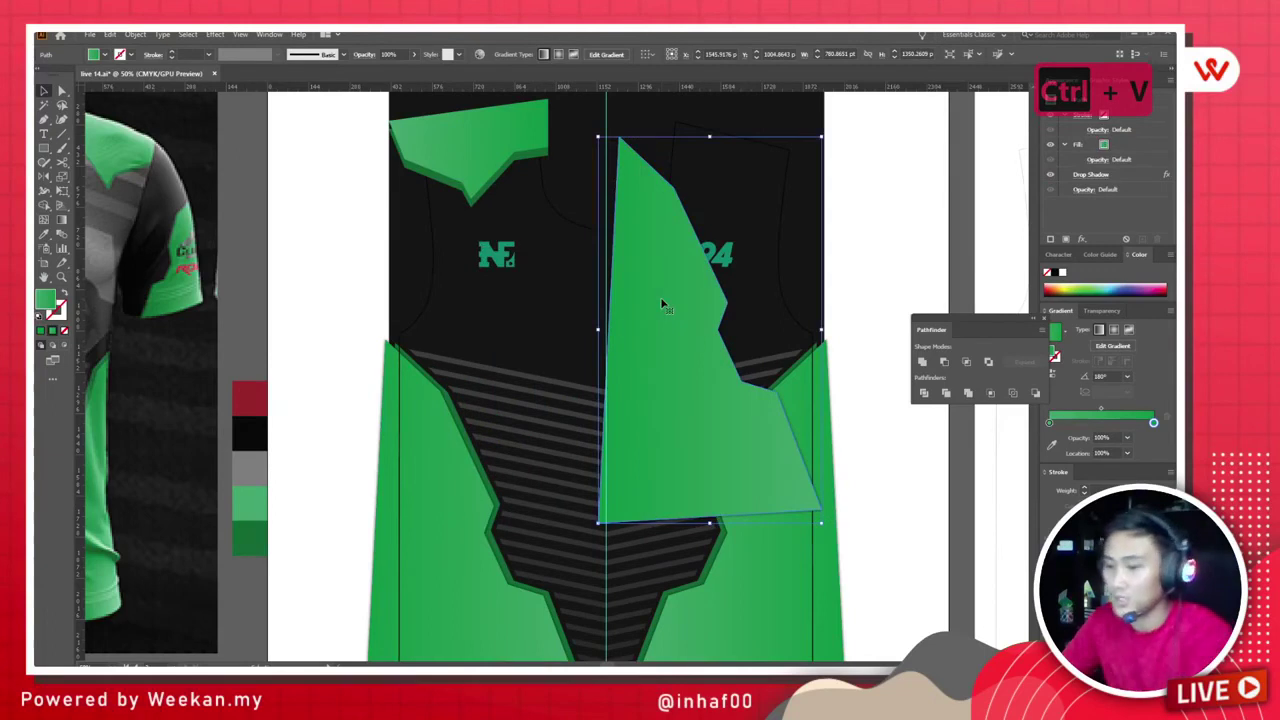
key(Delete)
click(404, 423)
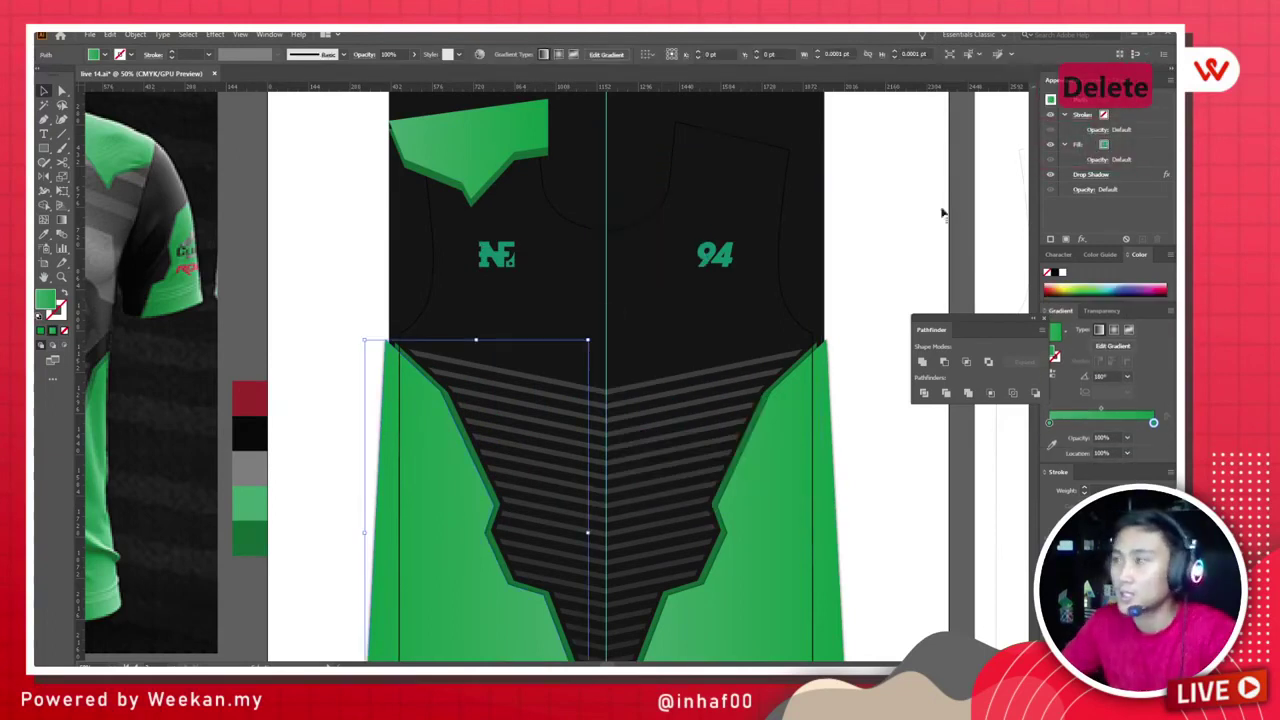
click(1080, 240)
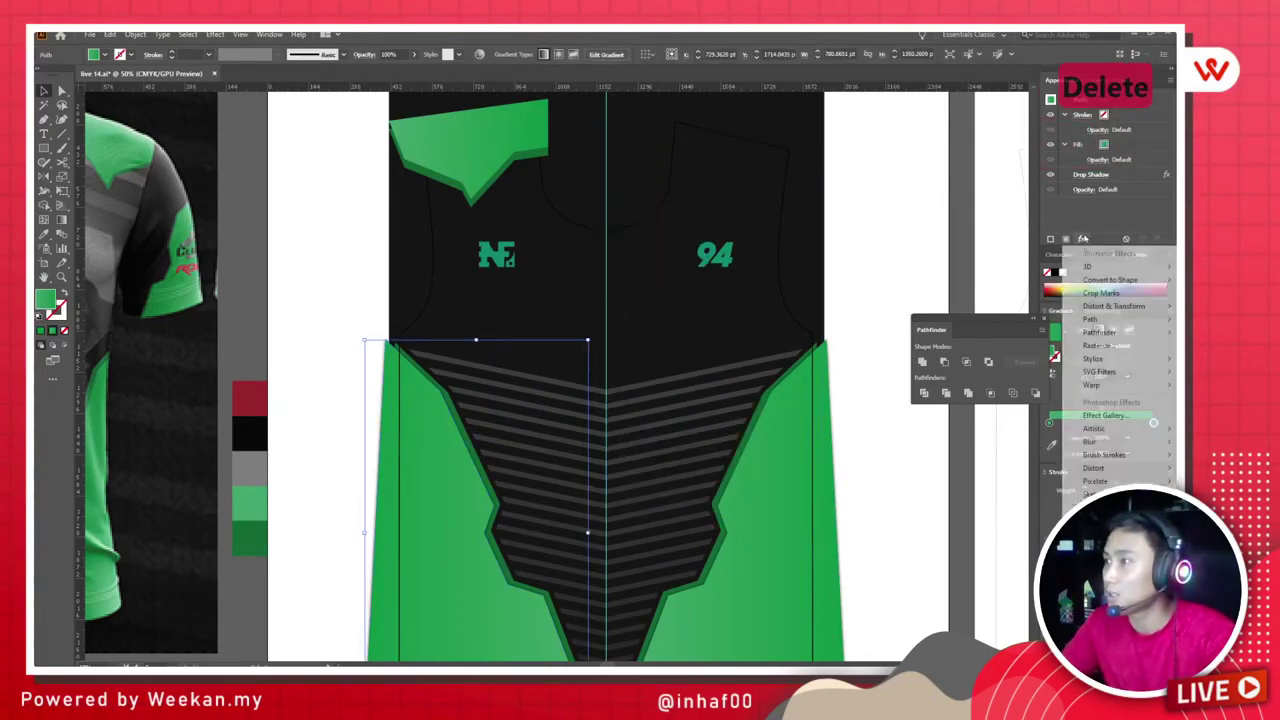
click(1090, 221)
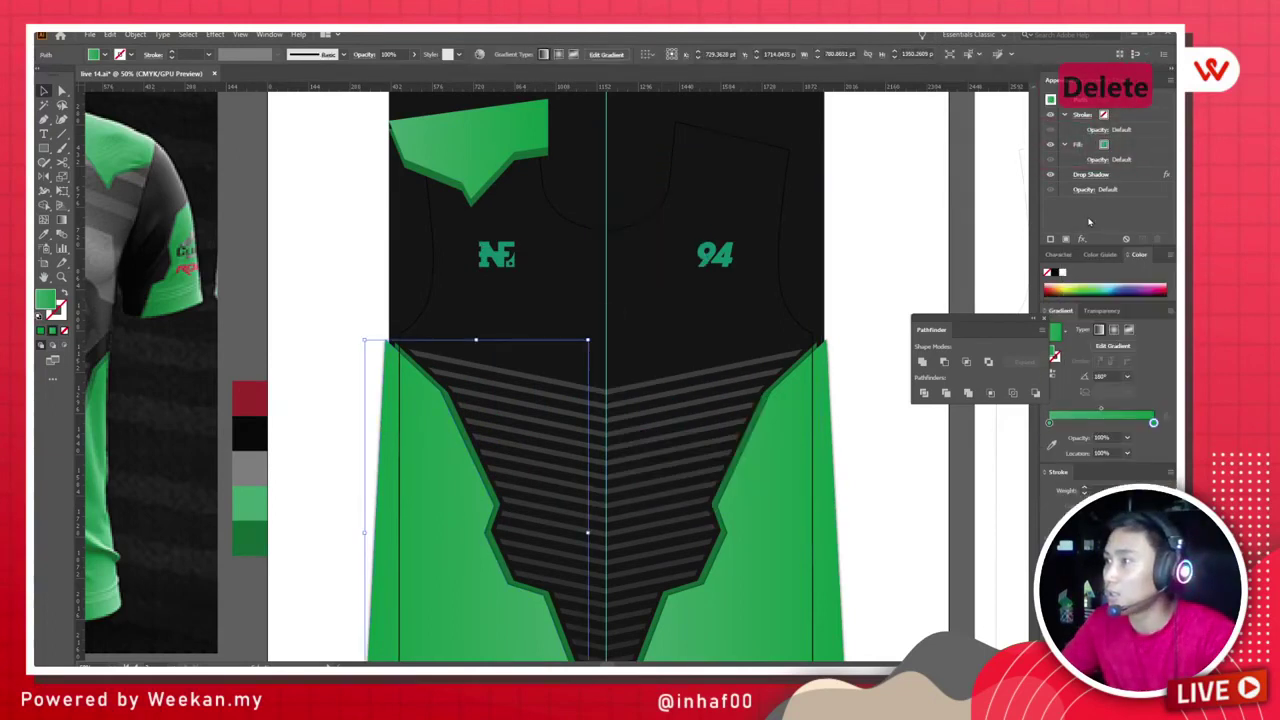
Step: Apply a Drop Shadow effect to the upper gradient-filled shoulder panel and deselect it
click(460, 153)
scroll(334, 163, up, 4)
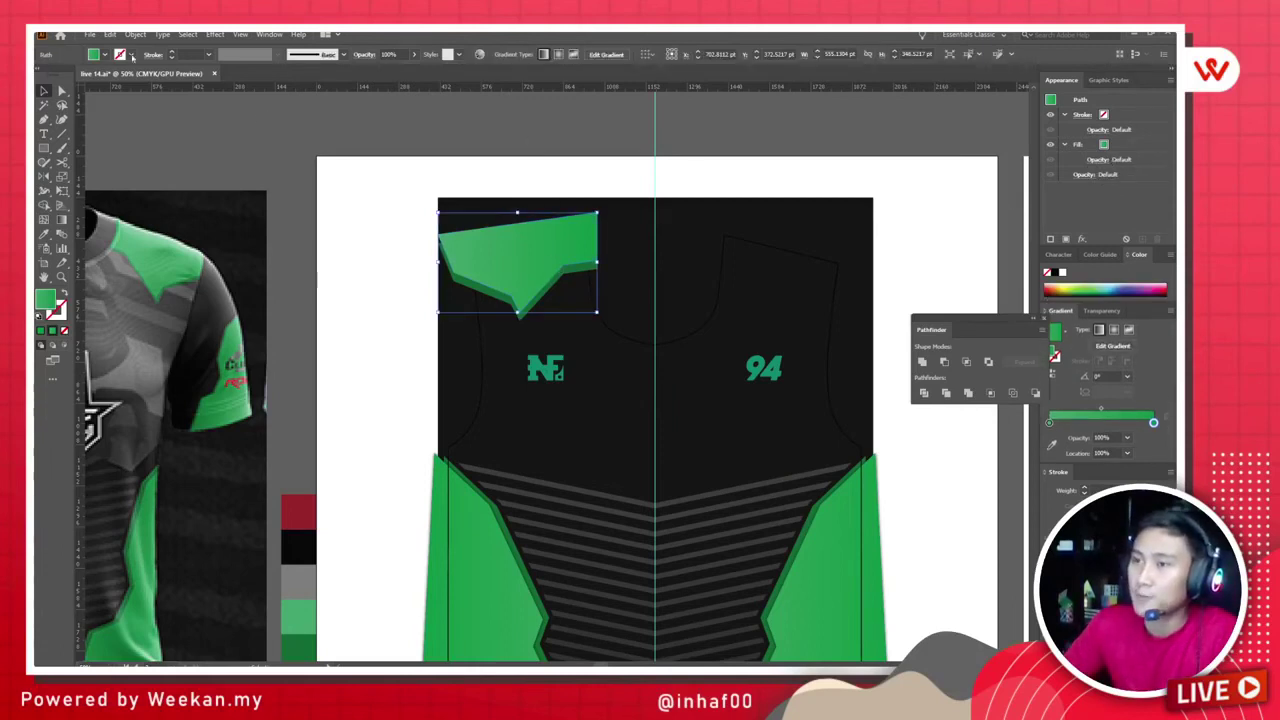
click(266, 34)
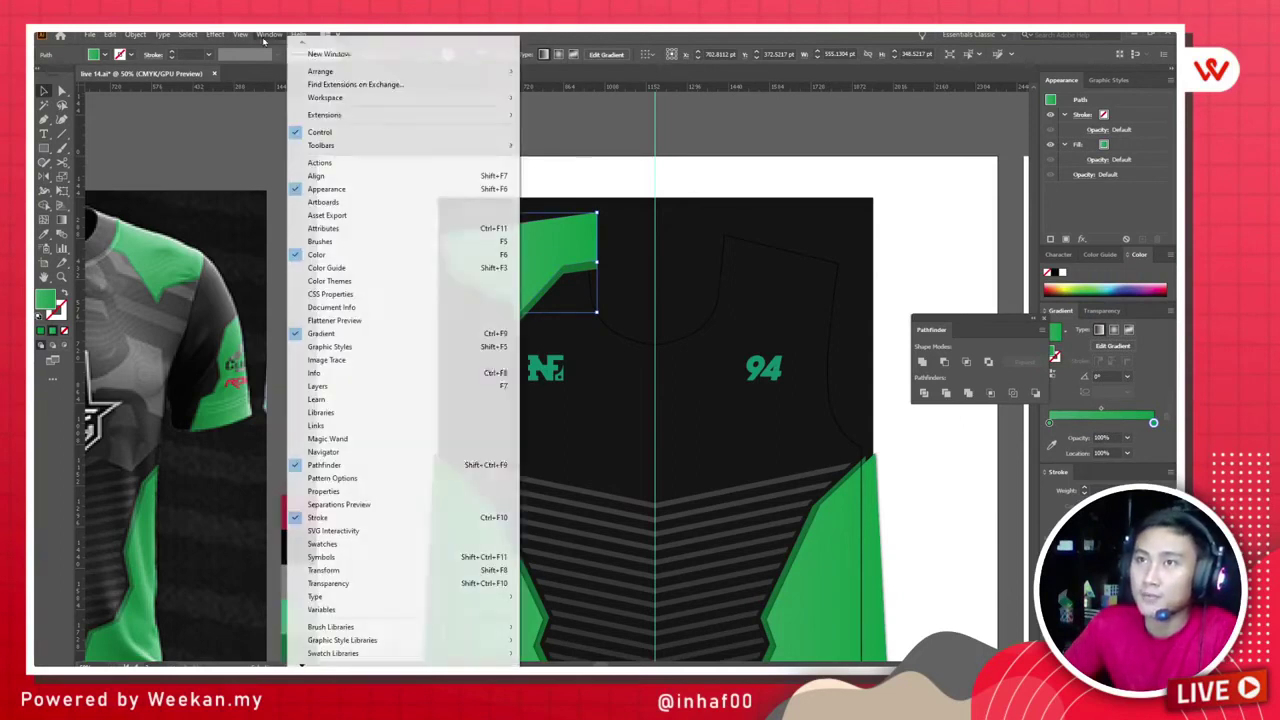
click(266, 34)
click(216, 34)
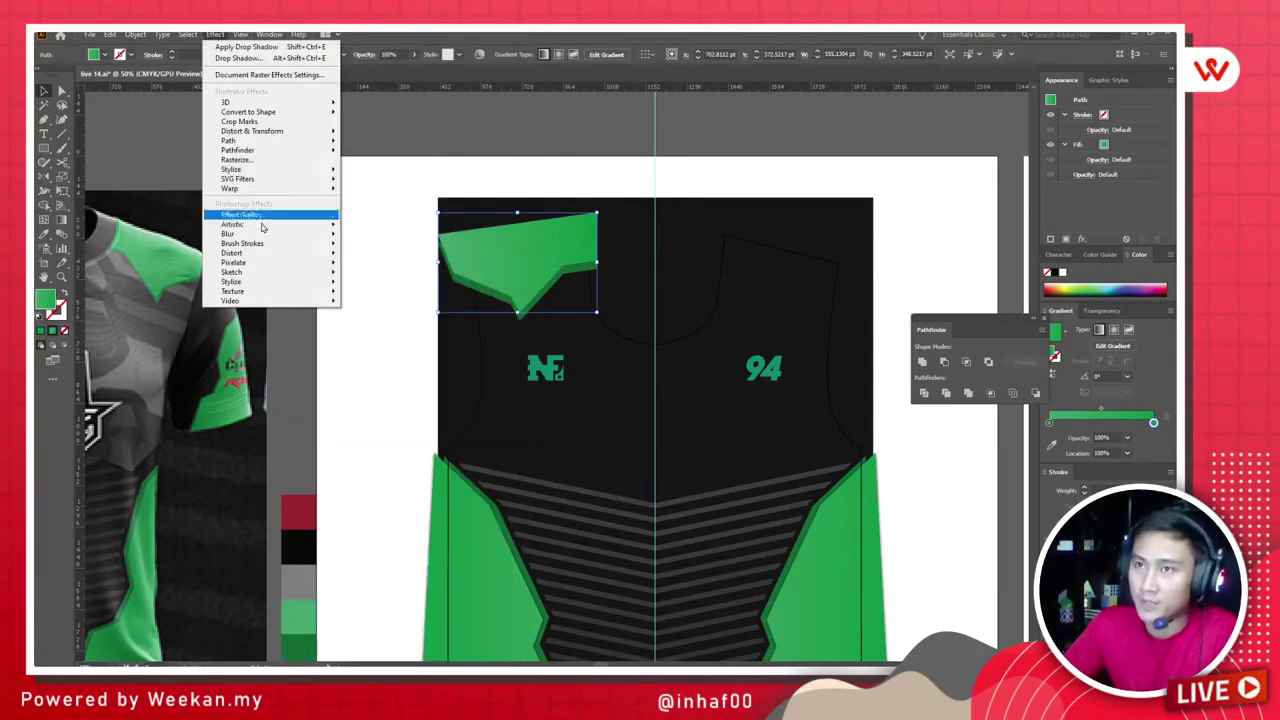
mouse_move(250, 170)
click(387, 173)
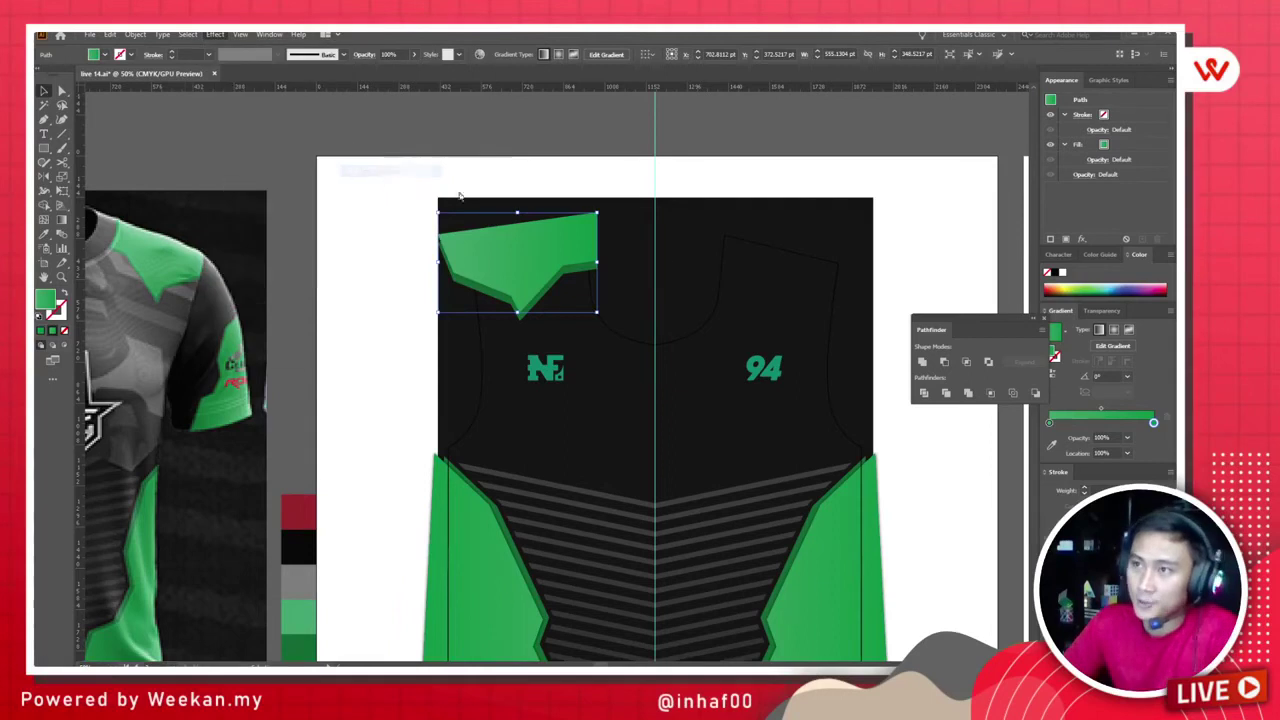
click(354, 334)
click(369, 262)
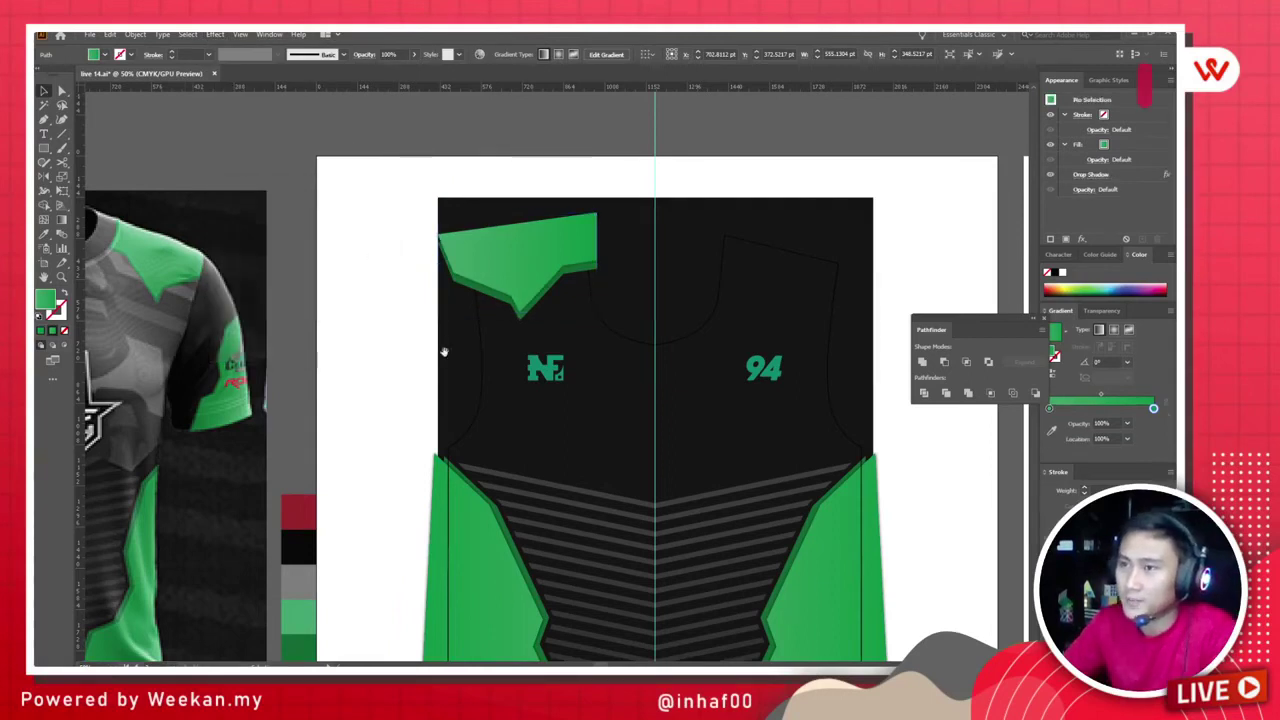
Step: Nudge the gradient shoulder panel 14 pt down and 3 pt to the right over its dark green copy
scroll(425, 257, down, 3)
scroll(714, 273, left, 3)
scroll(714, 273, right, 1)
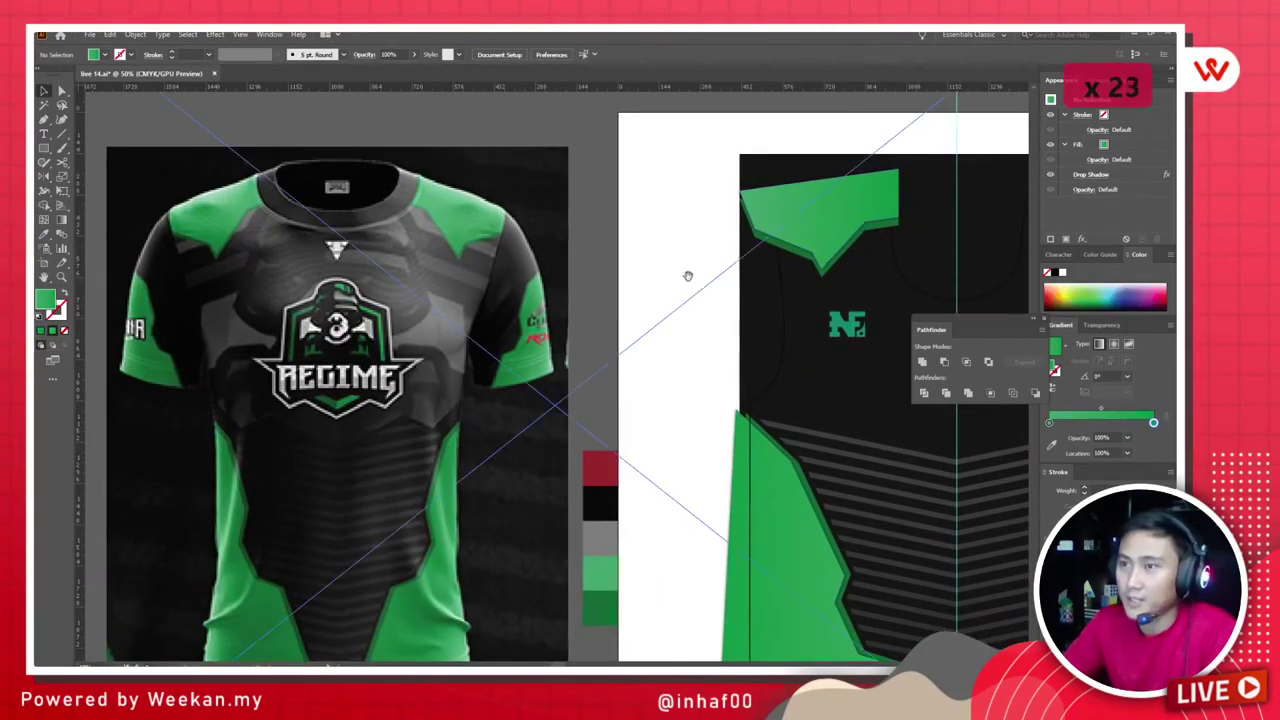
scroll(709, 263, up, 1)
click(725, 243)
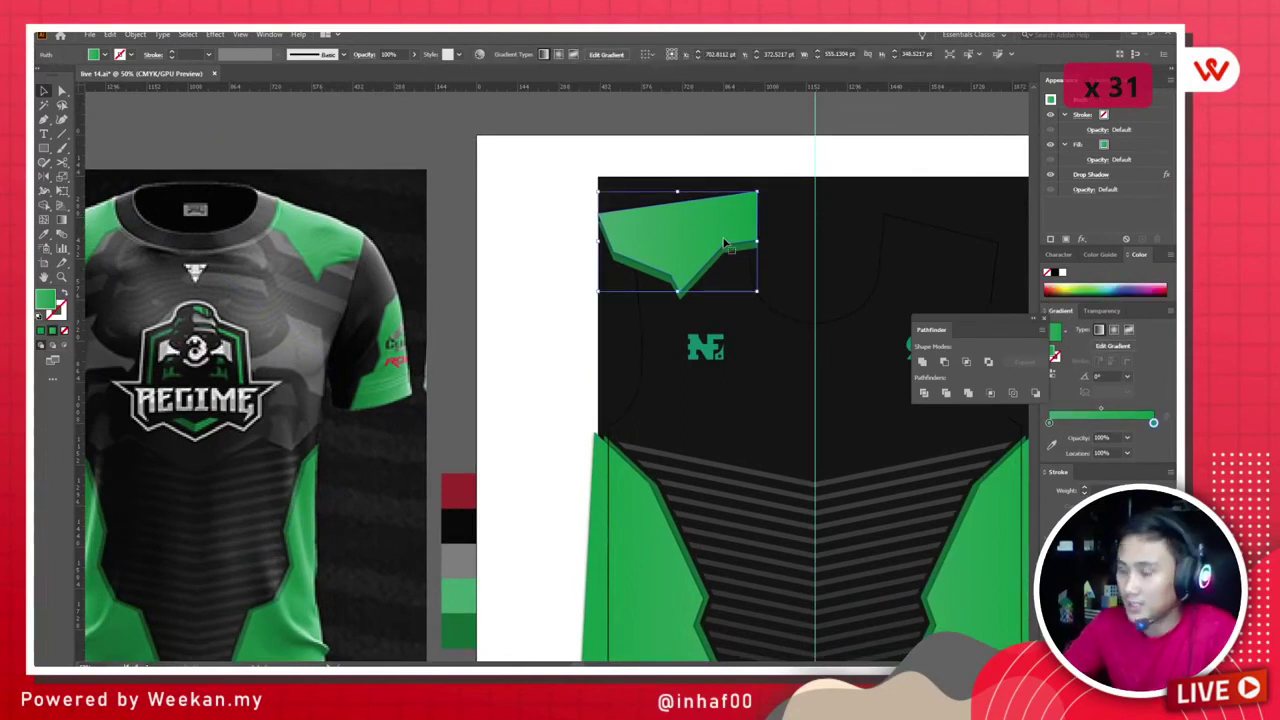
key(Down)
key(Down)
key(Down)
key(Down)
key(Down)
key(Right)
key(Right)
key(Right)
key(Right)
key(Right)
key(Down)
key(Down)
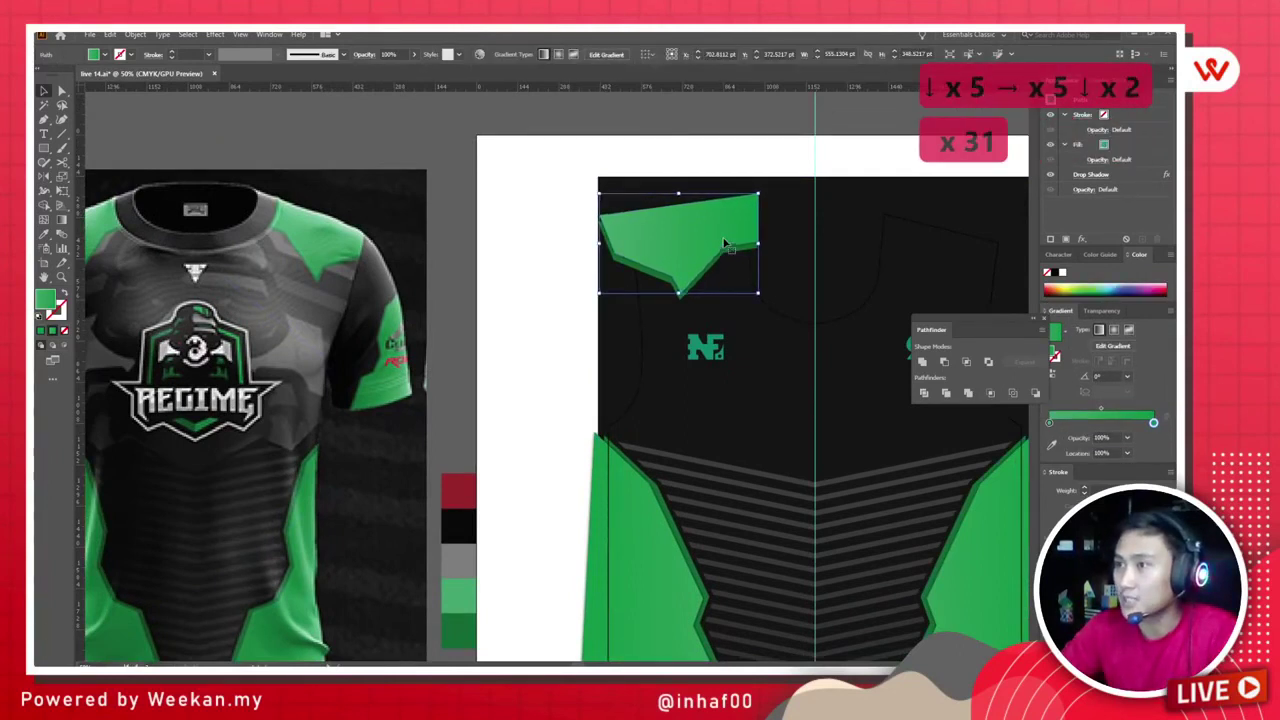
key(Down)
key(Right)
key(Down)
key(Right)
key(Right)
key(Left)
key(Down)
key(Left)
key(Left)
key(Left)
key(Down)
key(Down)
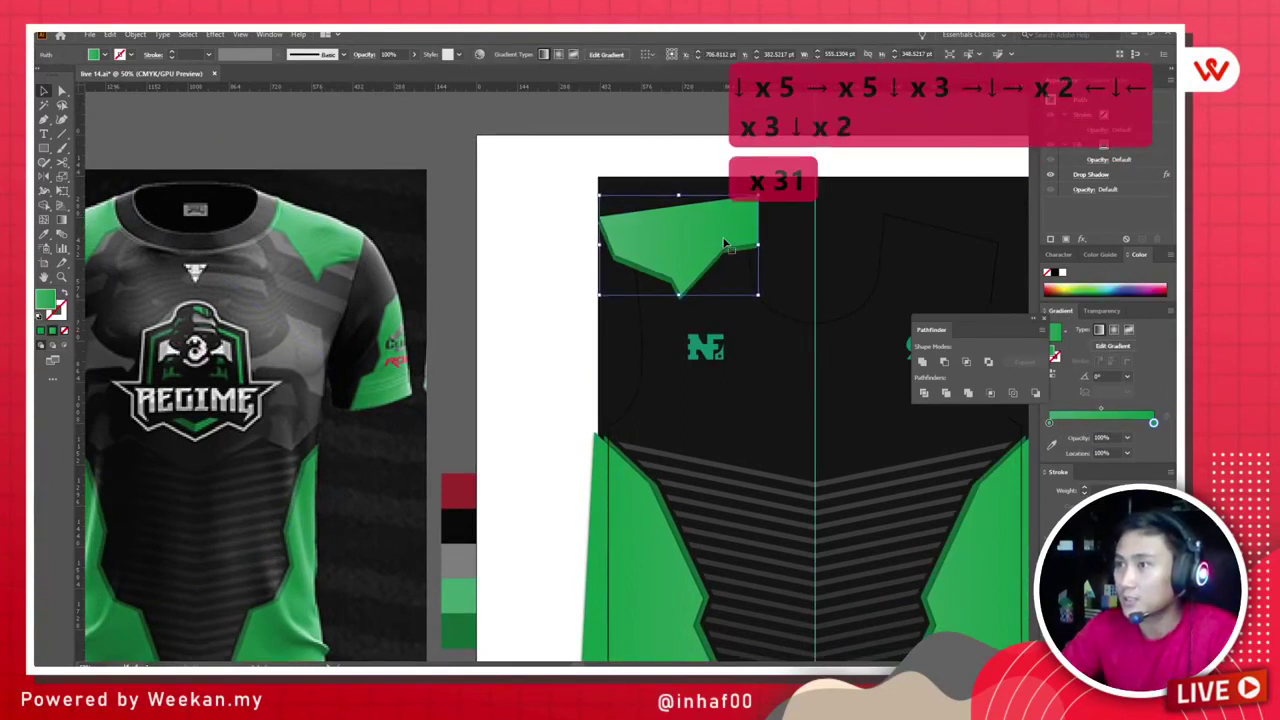
key(Down)
key(Left)
key(Left)
key(Left)
key(Down)
key(Right)
key(Right)
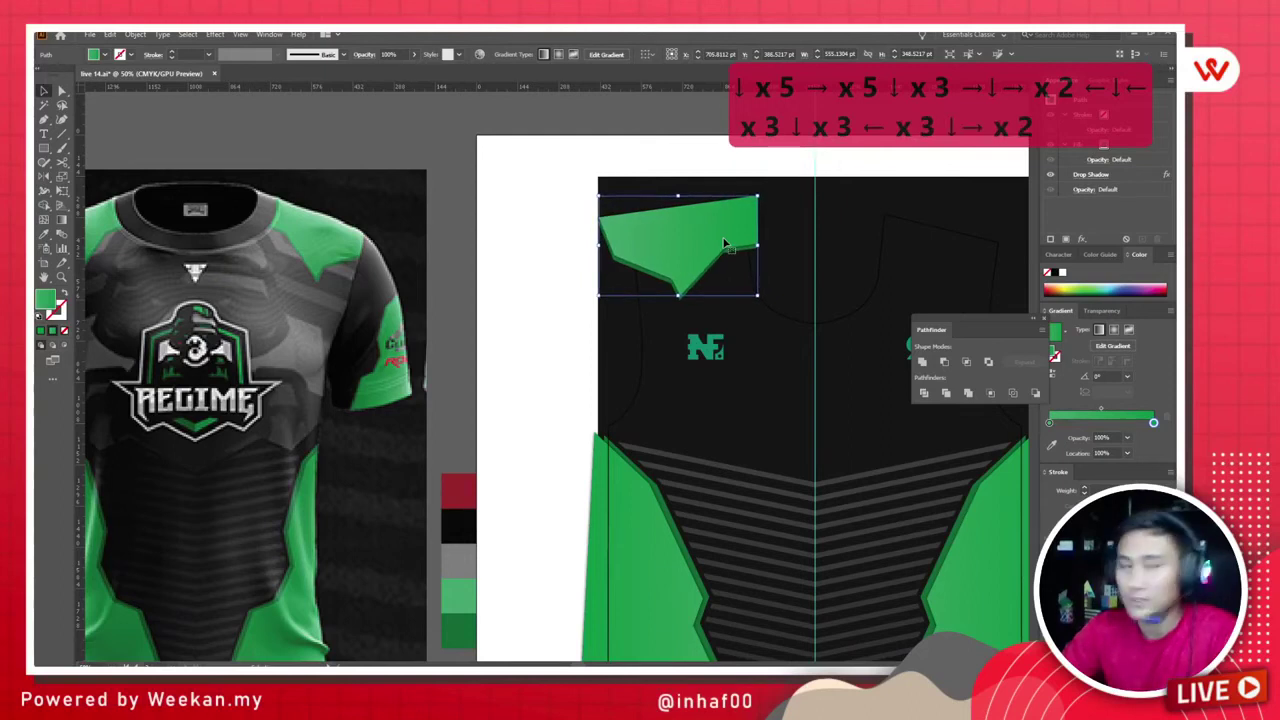
click(524, 233)
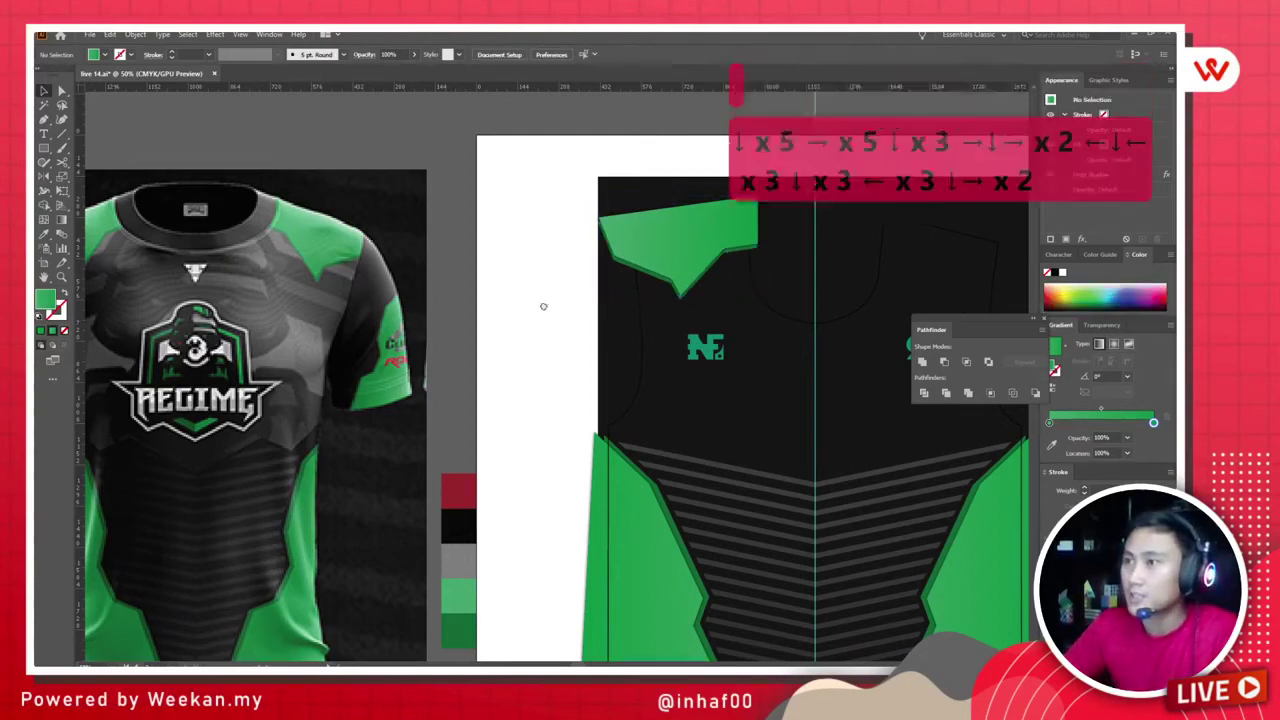
scroll(543, 300, up, 10)
scroll(532, 329, down, 10)
scroll(532, 329, down, 6)
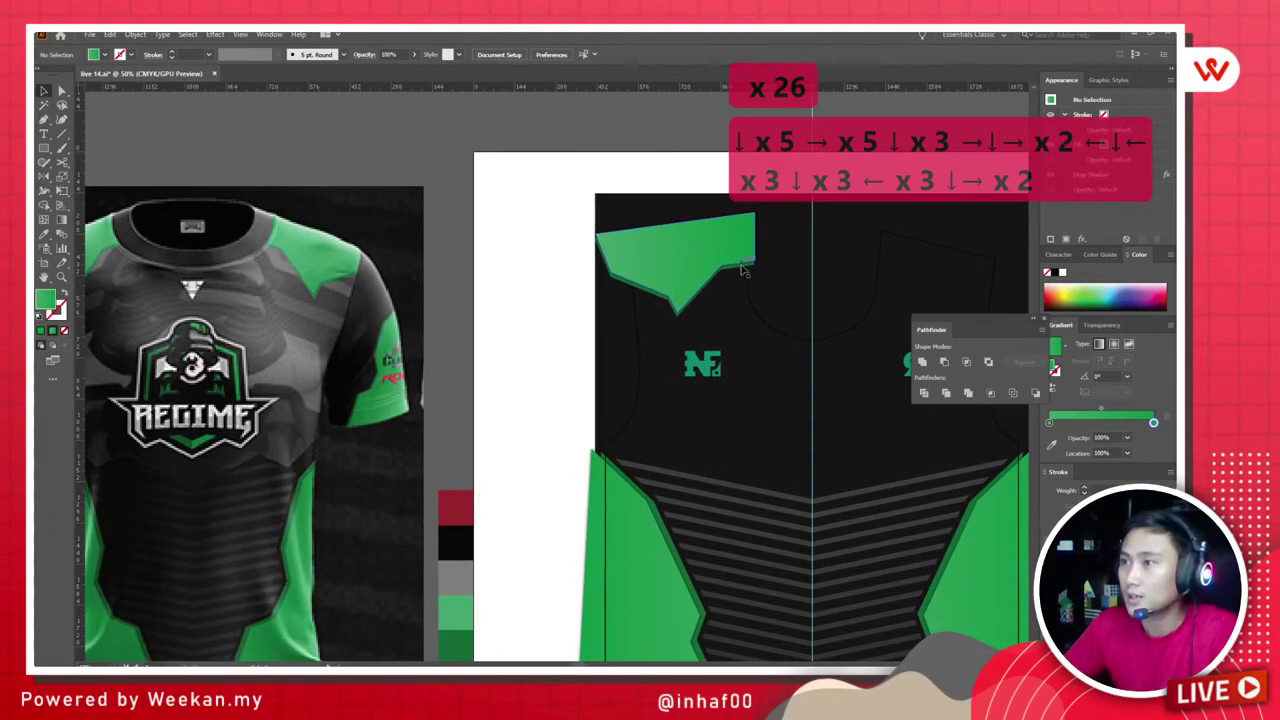
scroll(749, 268, down, 4)
scroll(586, 189, up, 6)
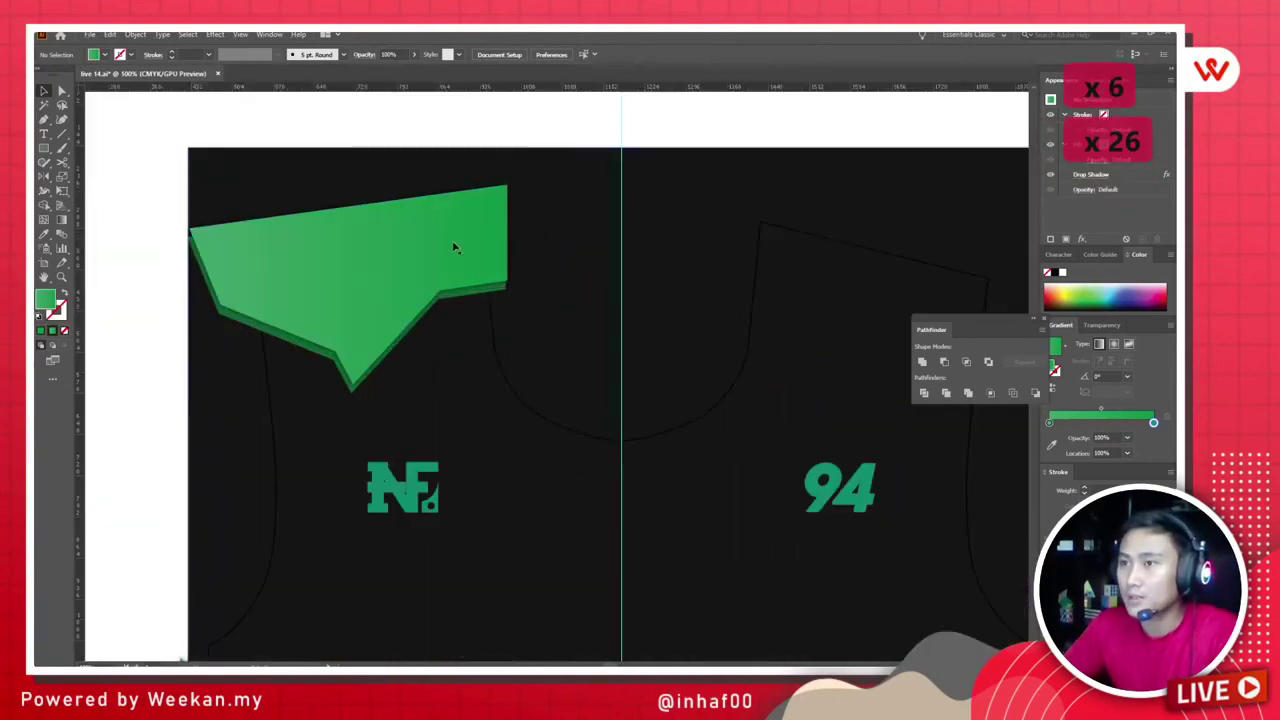
Step: Copy both layers of the left shoulder panel in place and reflect the copy across the vertical centre guide
click(452, 250)
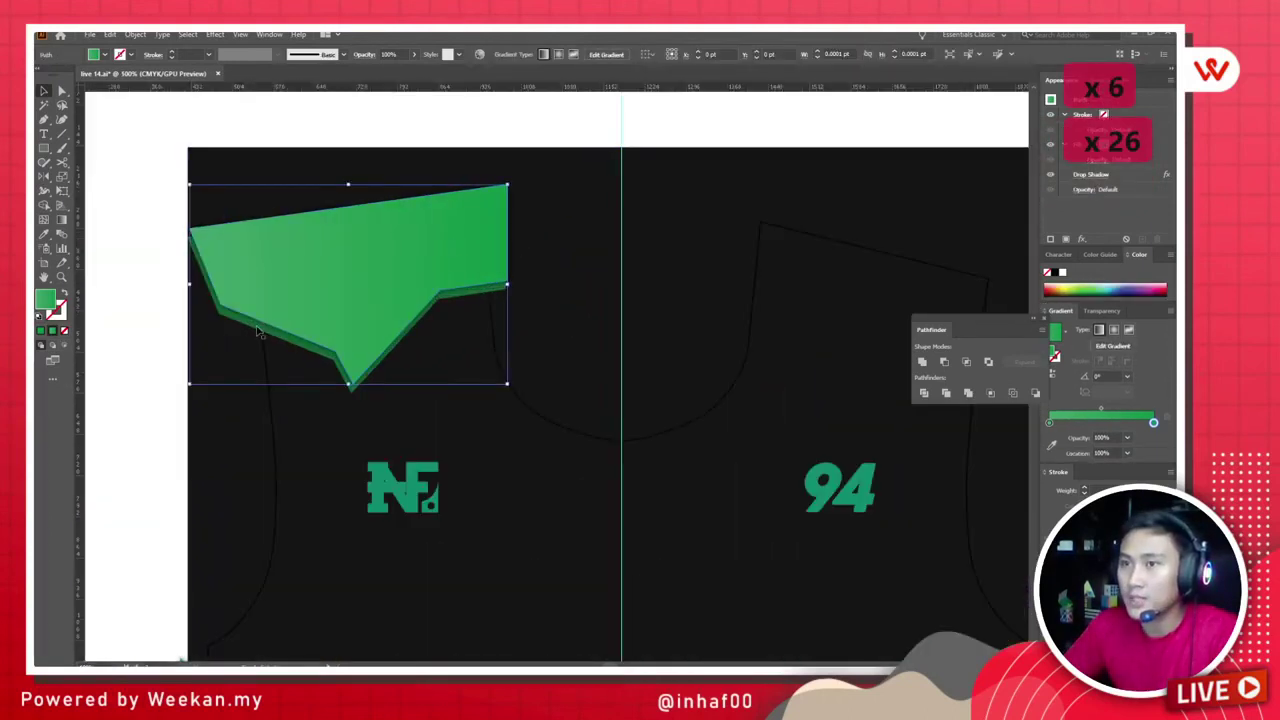
scroll(502, 344, down, 2)
scroll(502, 344, down, 2)
scroll(502, 344, left, 20)
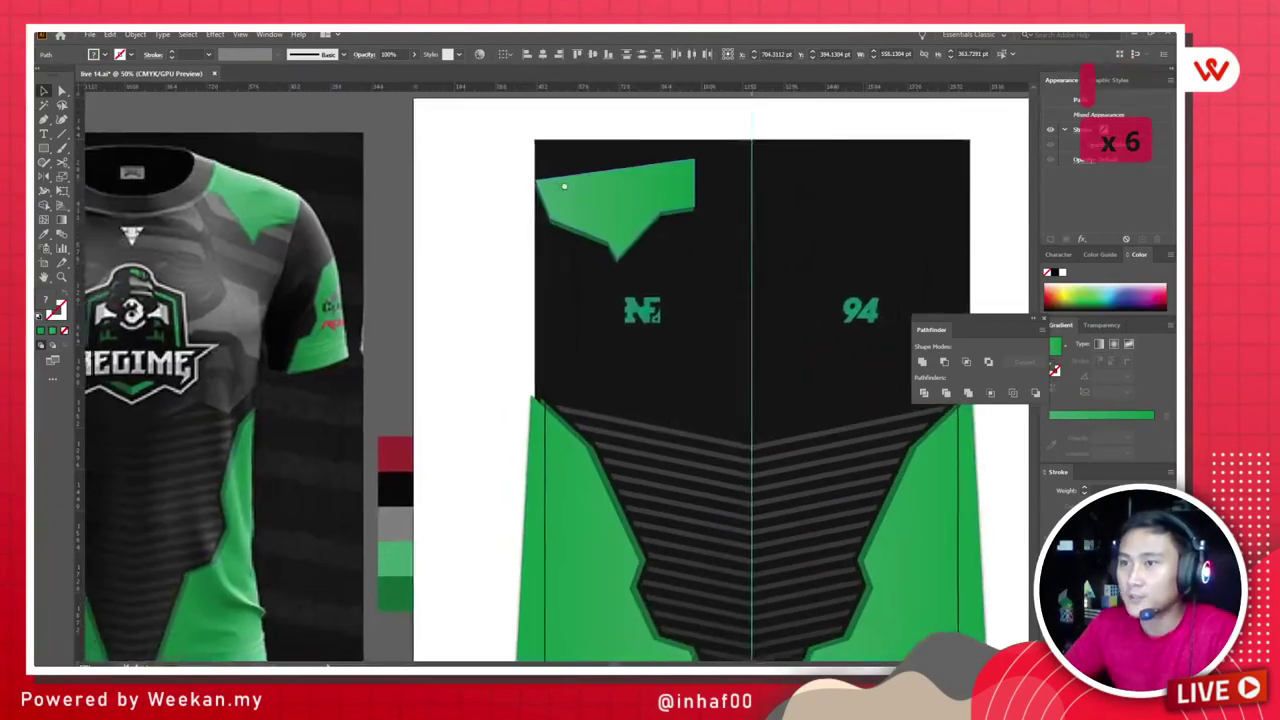
scroll(562, 197, right, 17)
scroll(450, 195, left, 13)
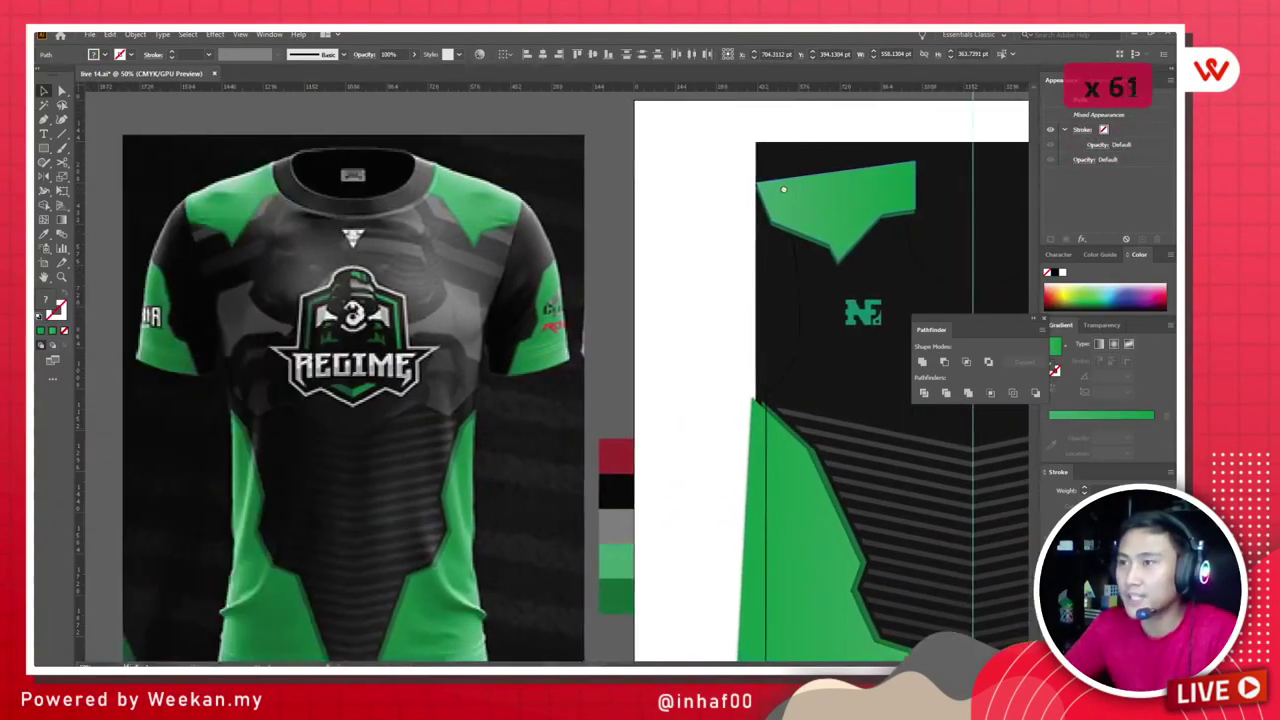
scroll(383, 191, right, 20)
scroll(502, 195, up, 1)
scroll(476, 192, left, 2)
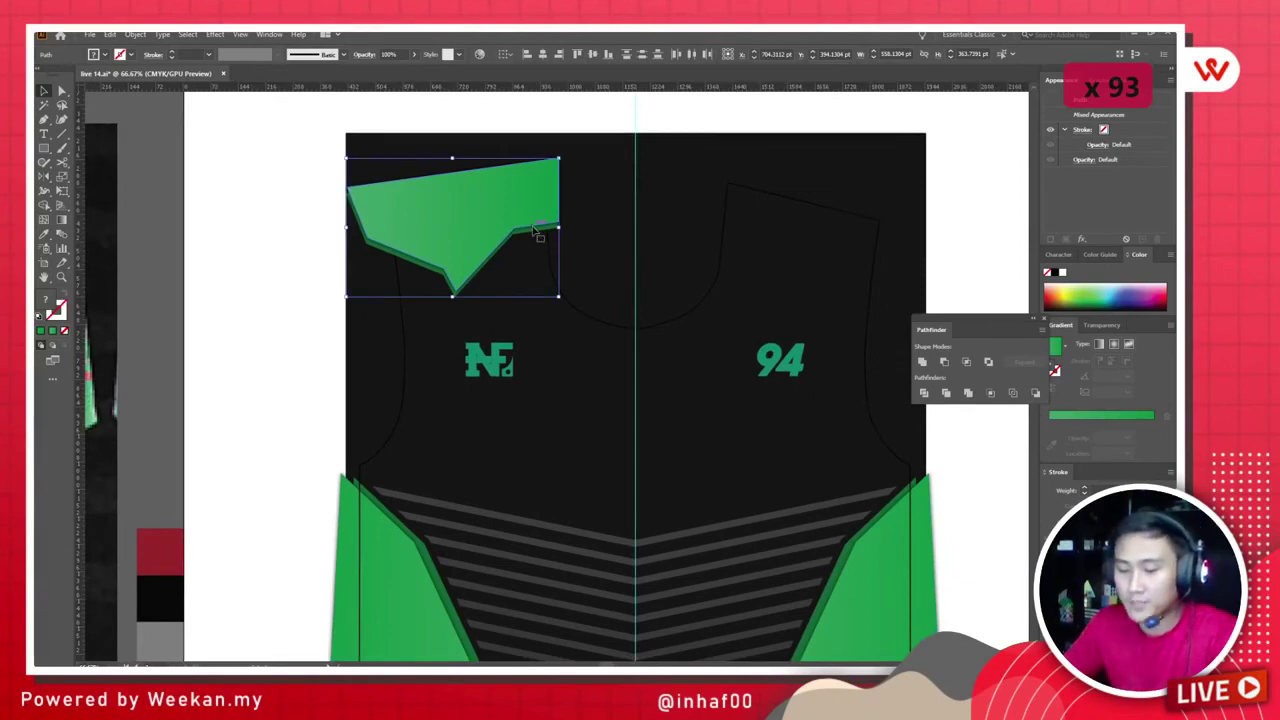
key(ctrl+c)
key(ctrl+f)
click(482, 210)
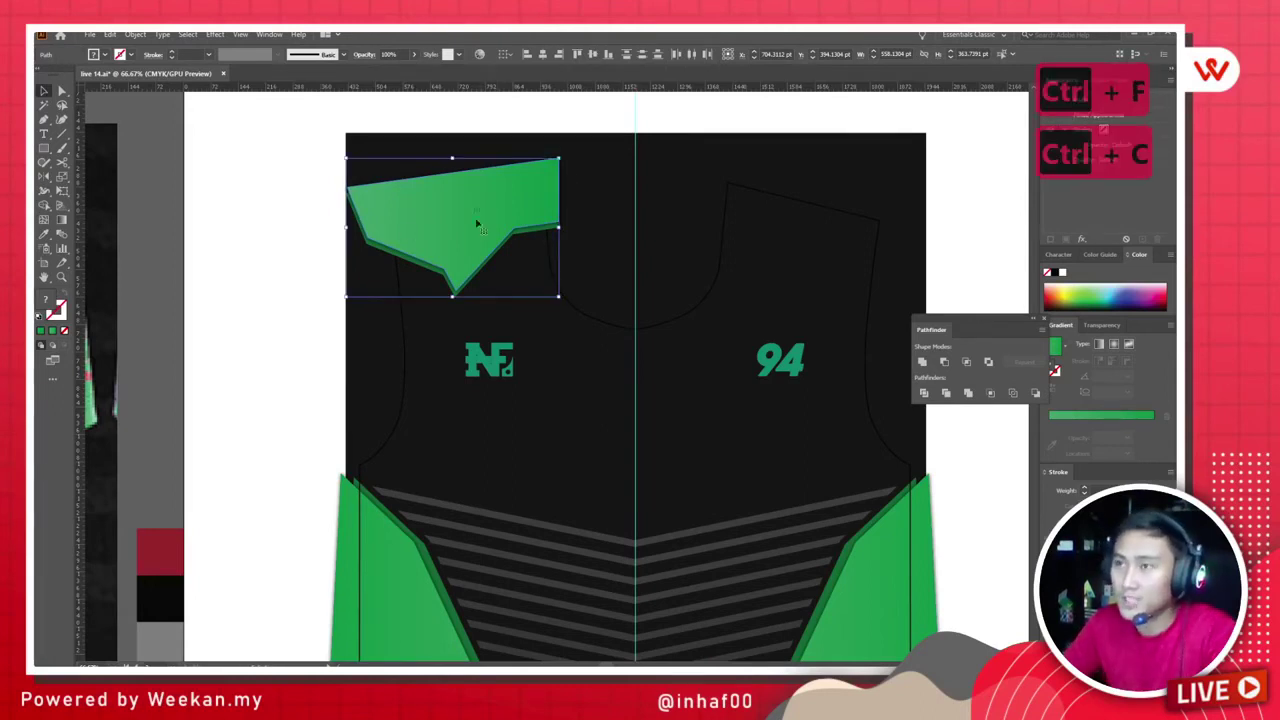
key(o)
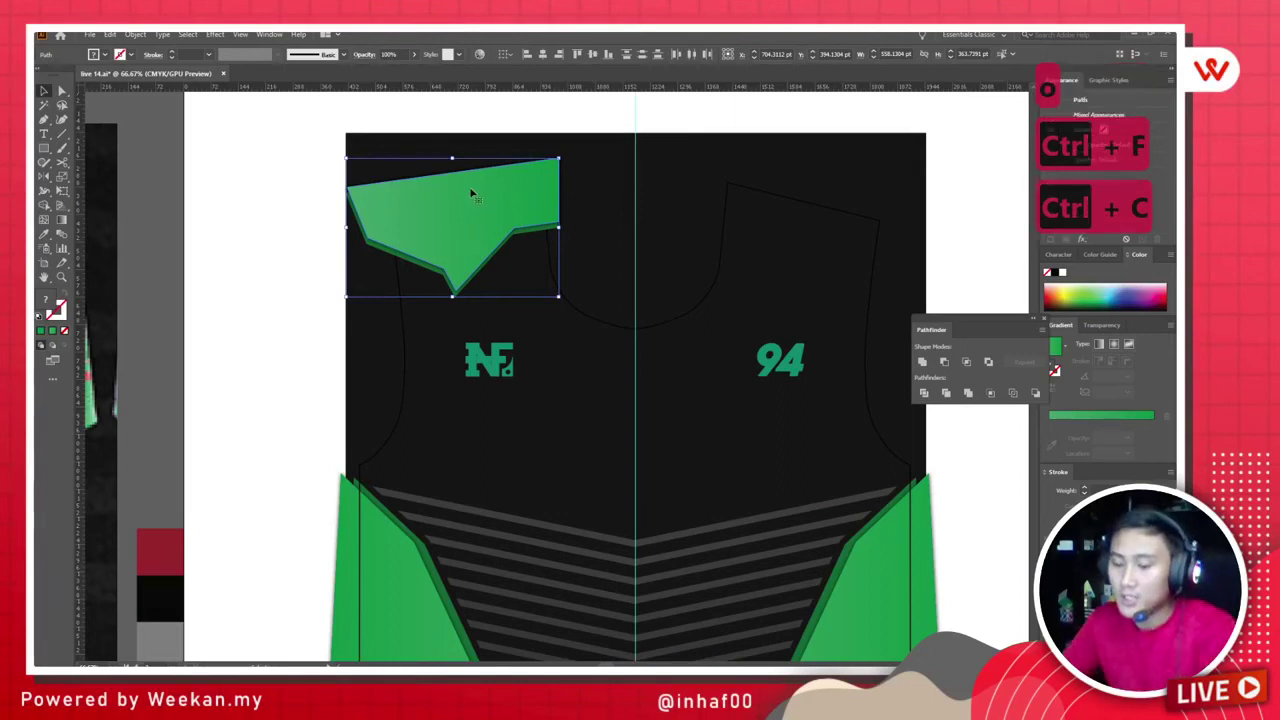
click(634, 210)
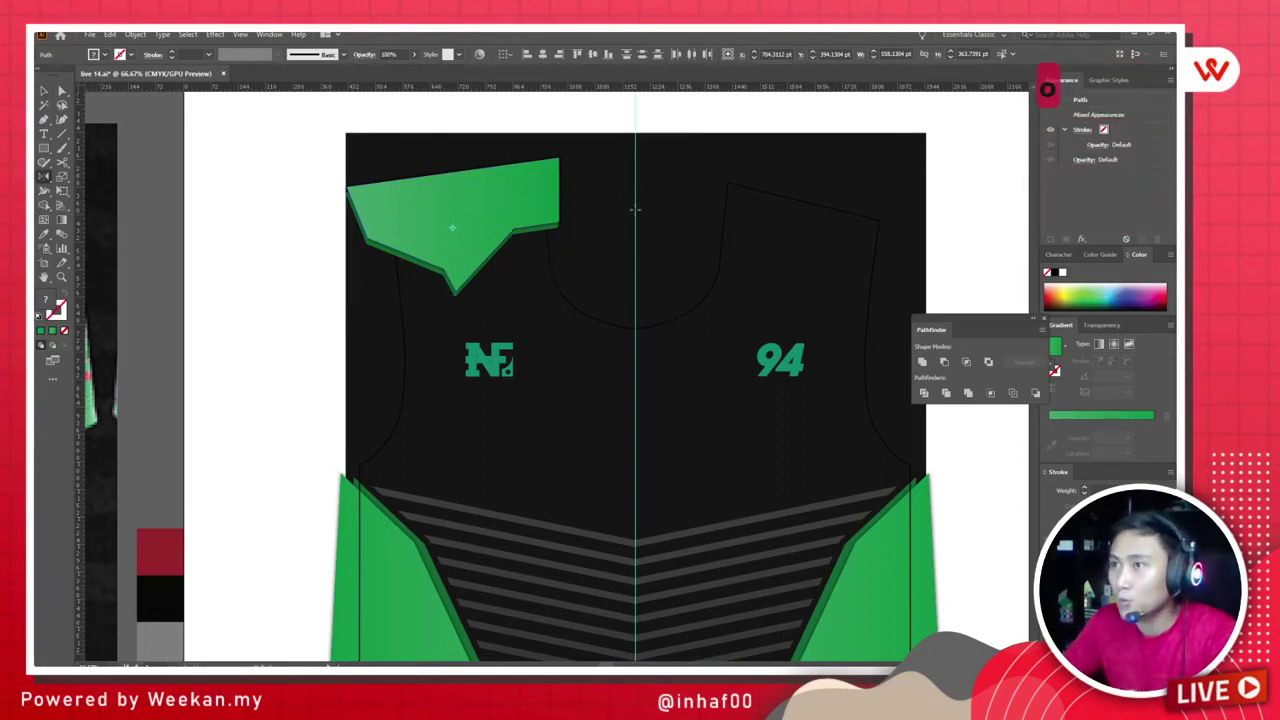
drag(700, 249, 533, 238)
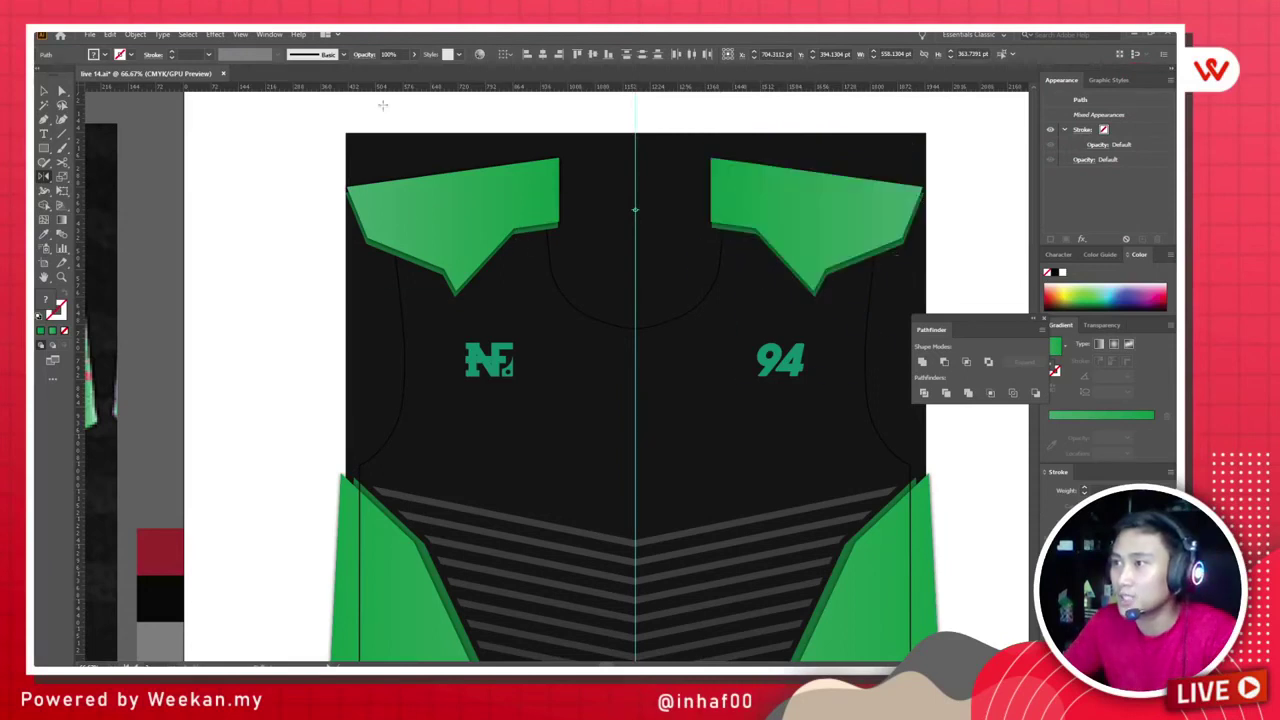
click(44, 91)
click(466, 294)
Step: Deselect the shoulder panels and save the document
key(ctrl+minus)
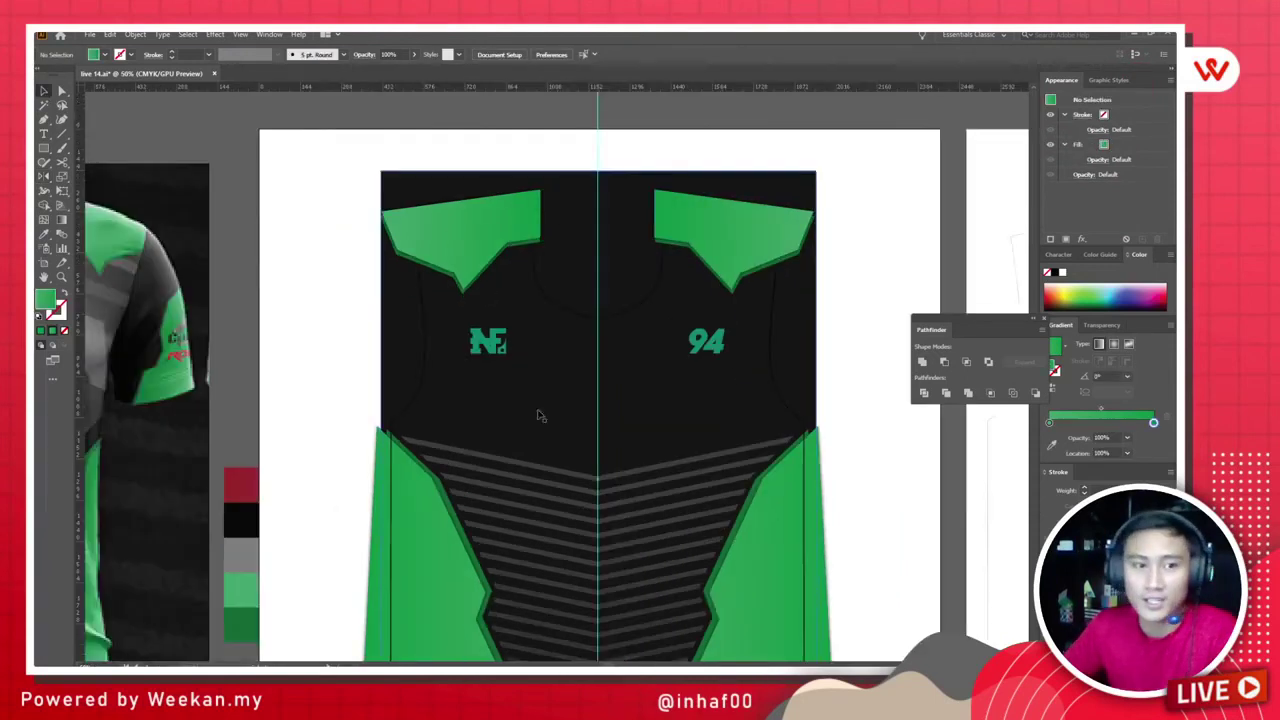
scroll(553, 395, down, 1)
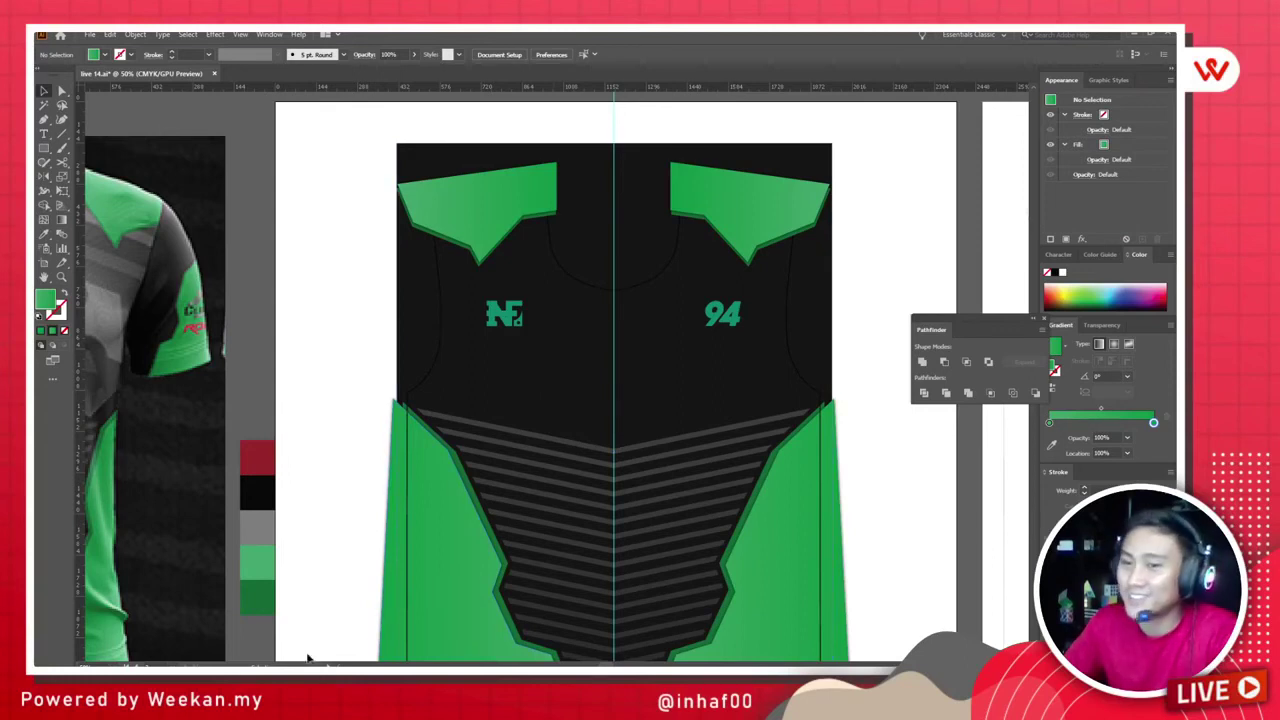
key(ctrl+minus)
key(ctrl+minus)
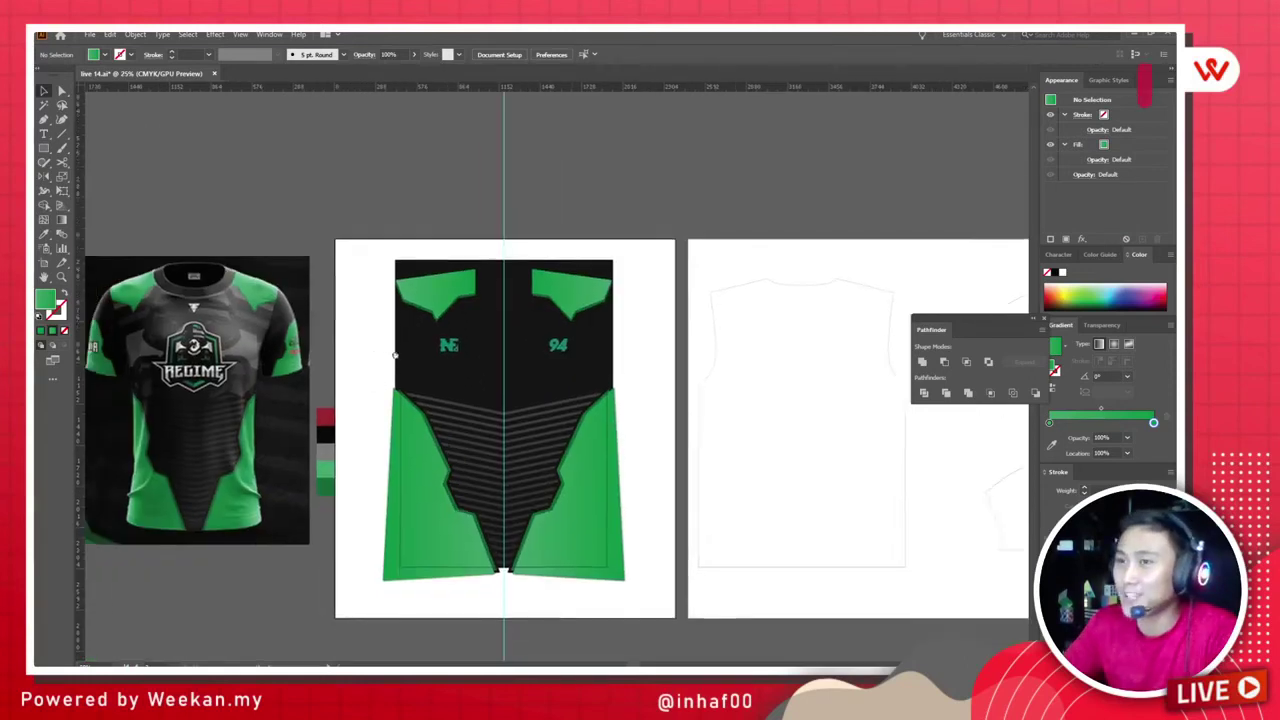
key(ctrl+s)
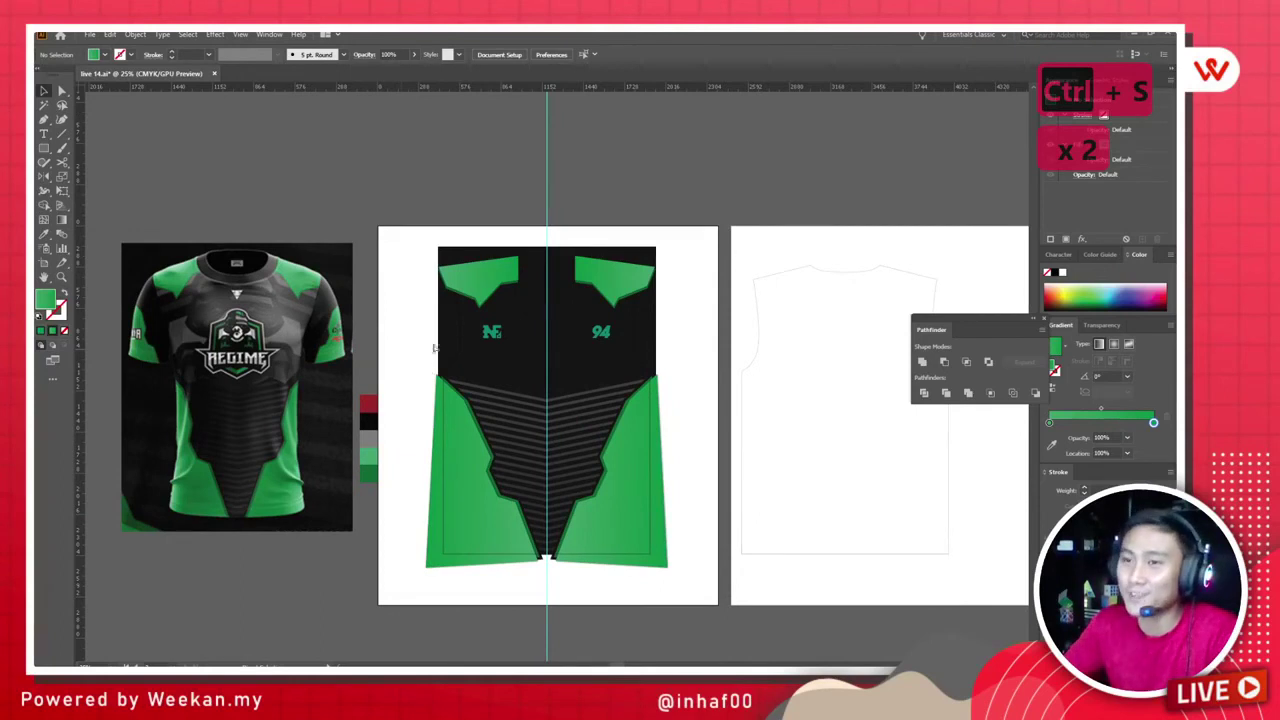
key(ctrl+plus)
key(ctrl+s)
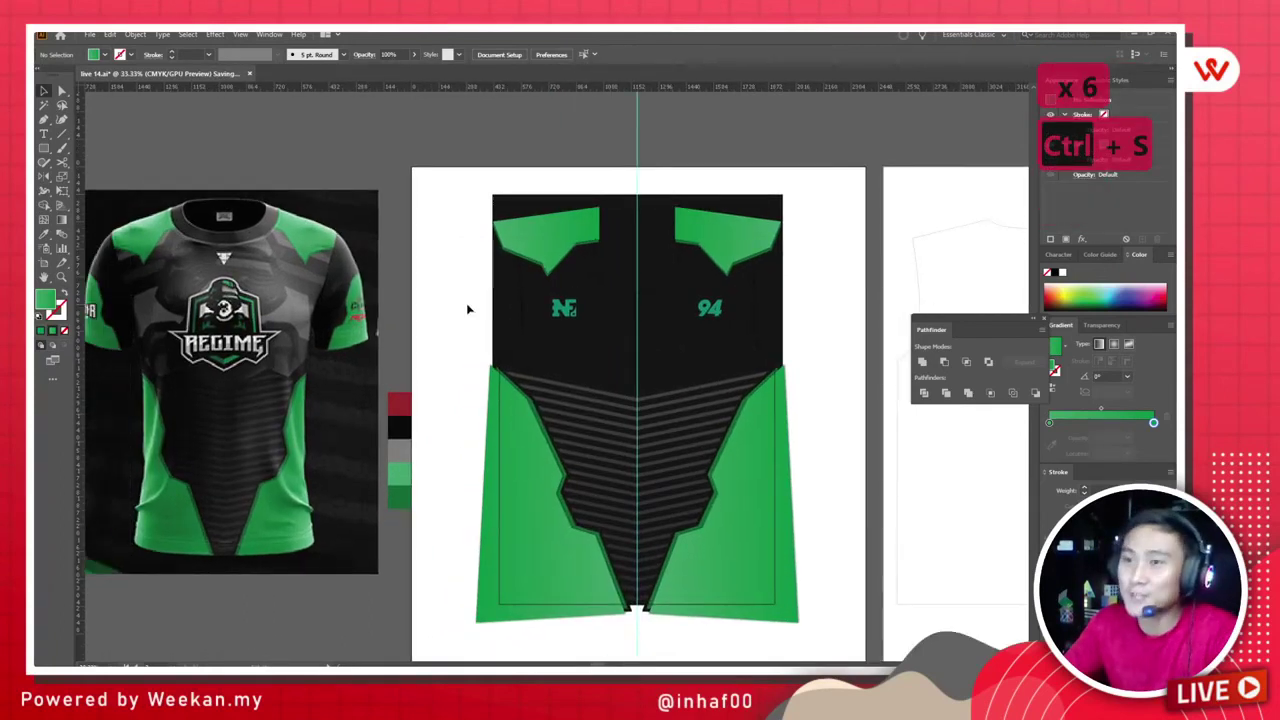
Step: Trace the left half of the reference jersey's chest panel with the Pen tool, from beneath the sleeve to the jersey's centre line
key(ctrl+plus)
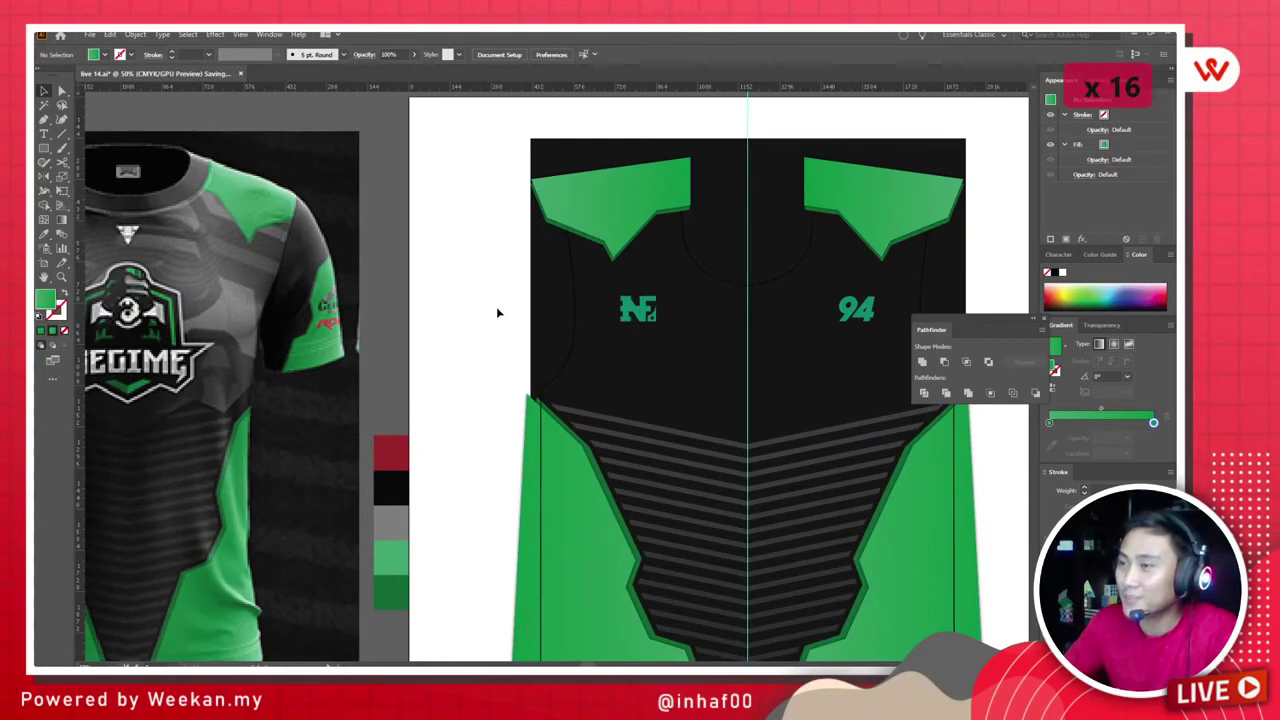
drag(497, 313, 620, 309)
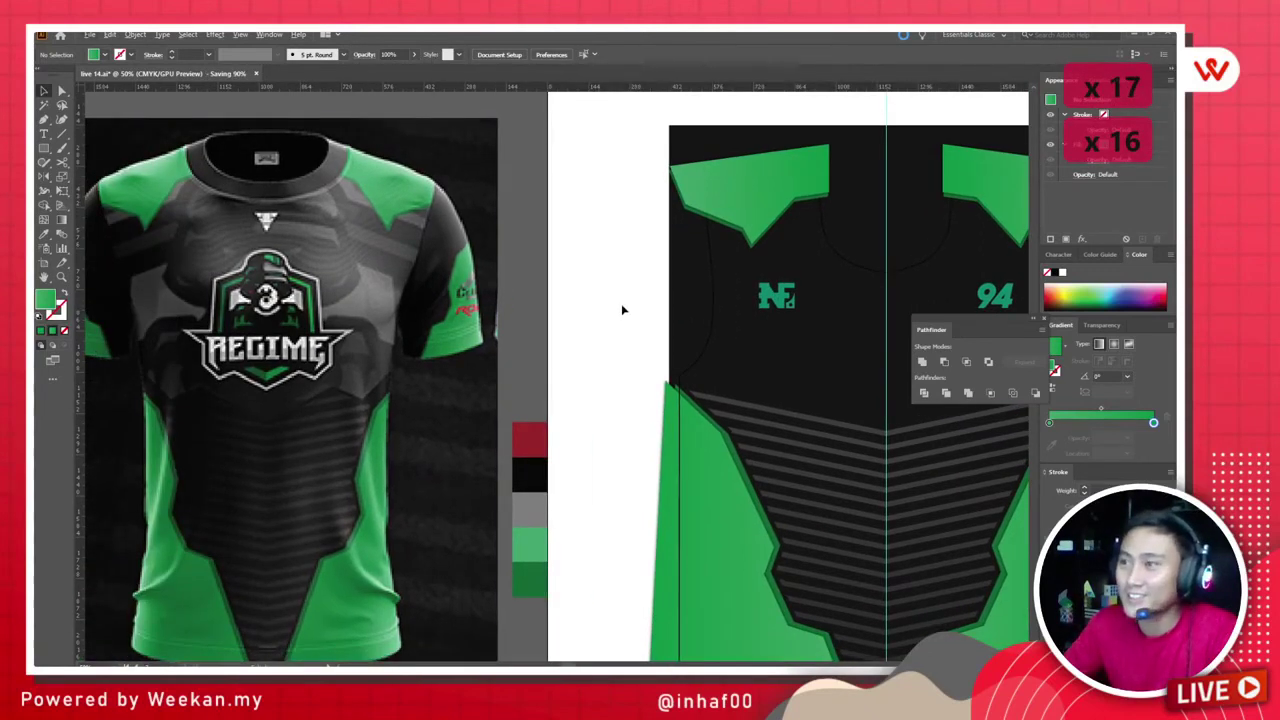
scroll(622, 310, down, 1)
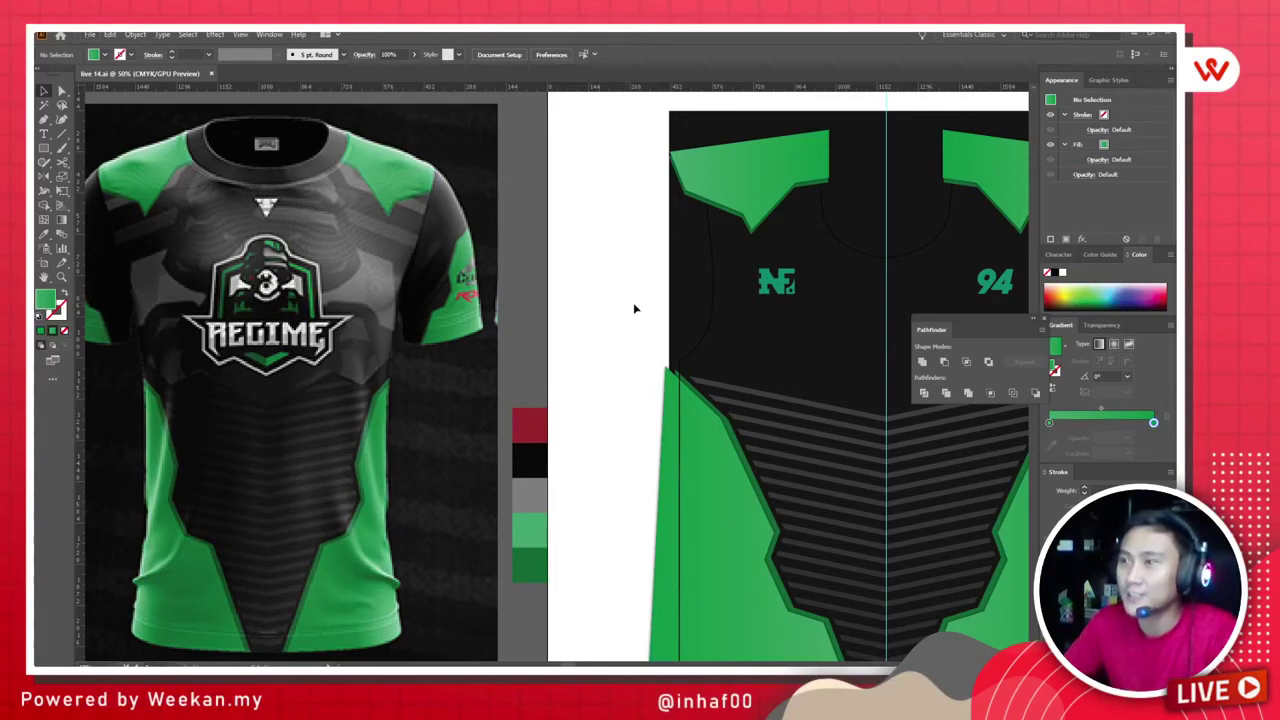
scroll(632, 300, down, 1)
drag(632, 299, 567, 292)
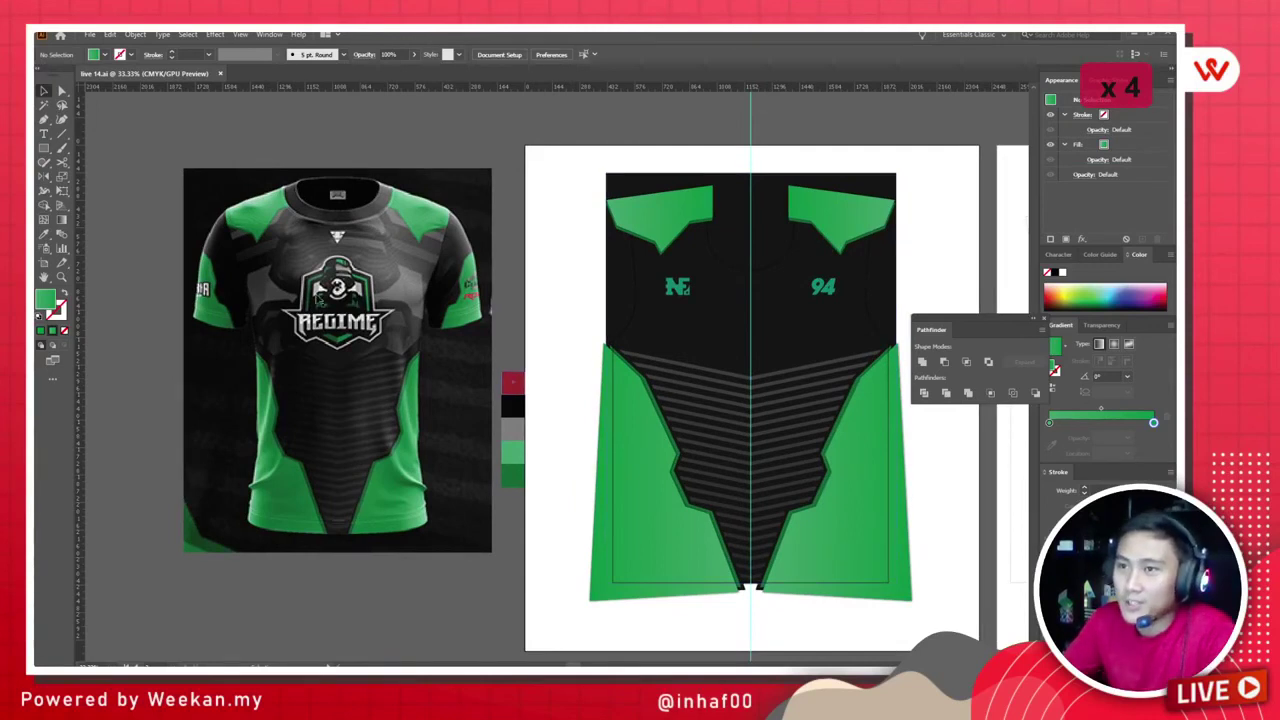
scroll(298, 283, up, 1)
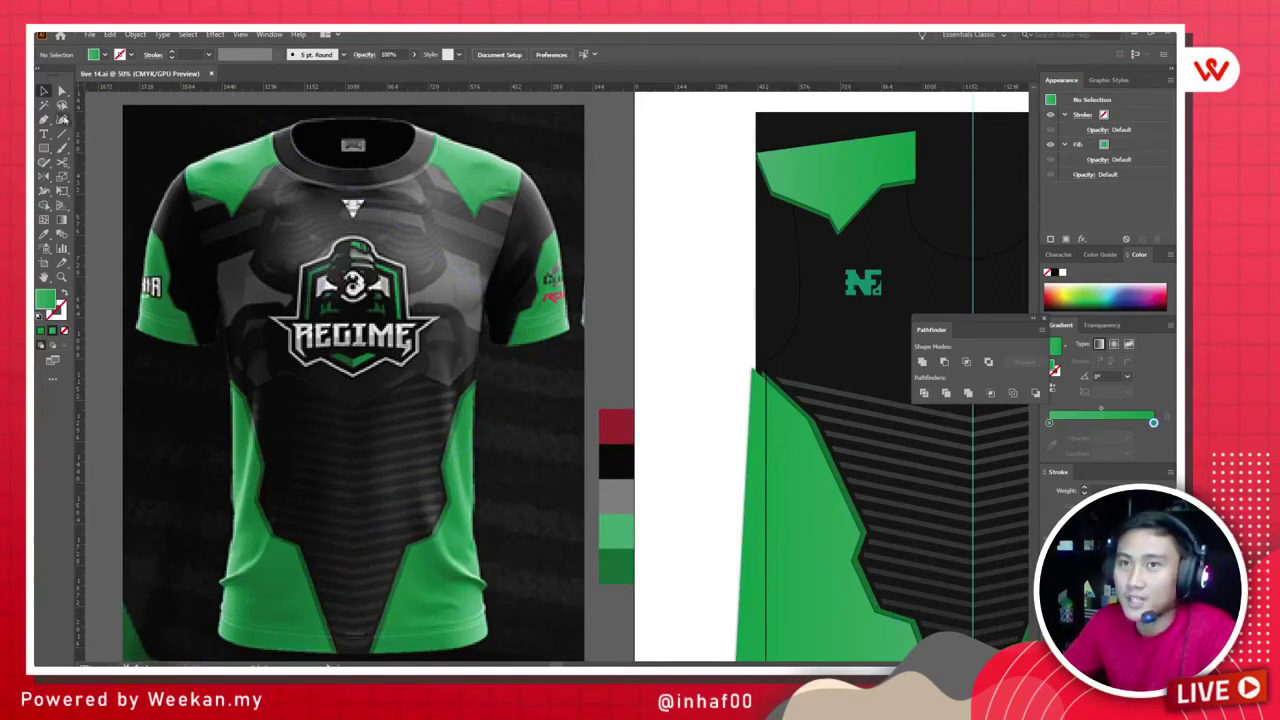
click(44, 119)
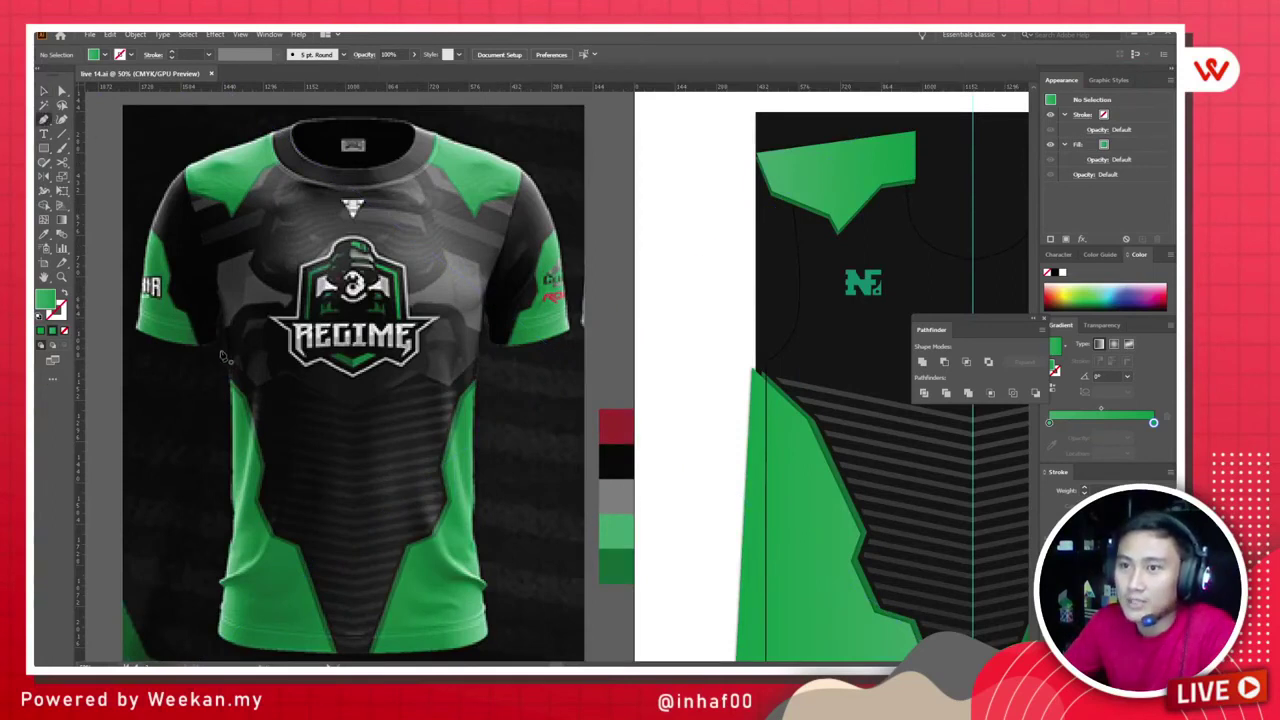
click(257, 382)
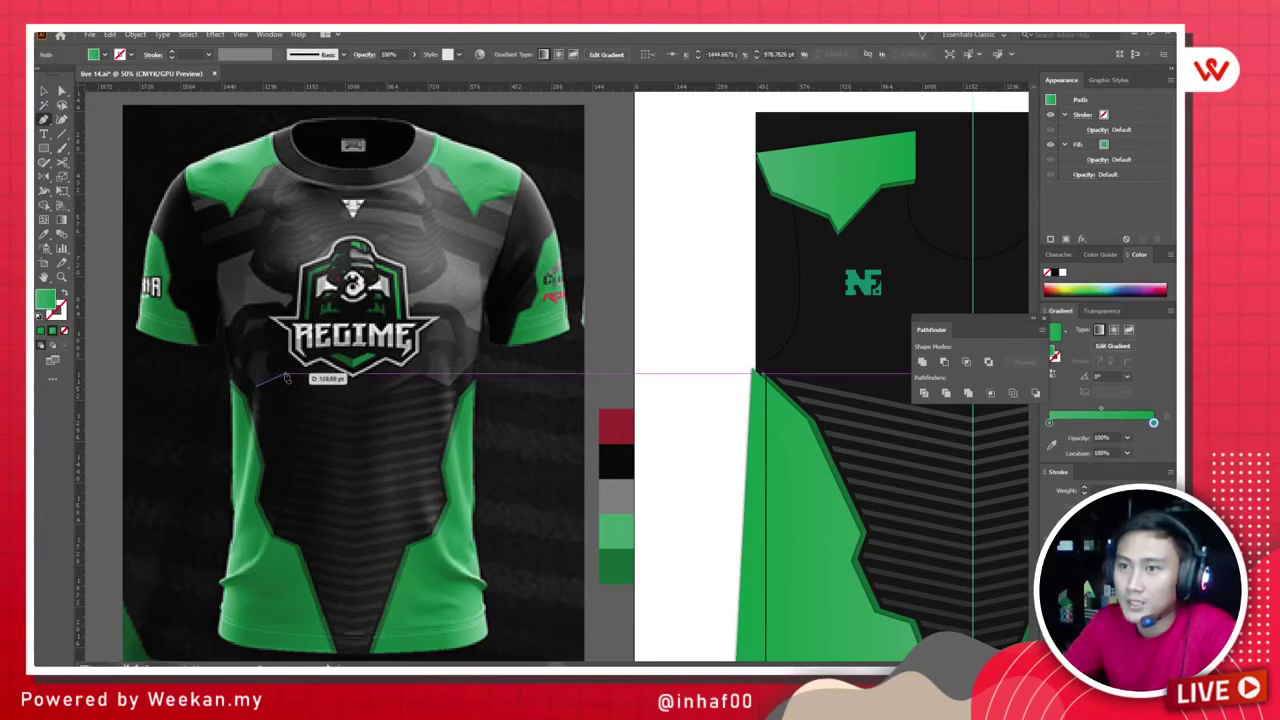
click(222, 354)
click(285, 379)
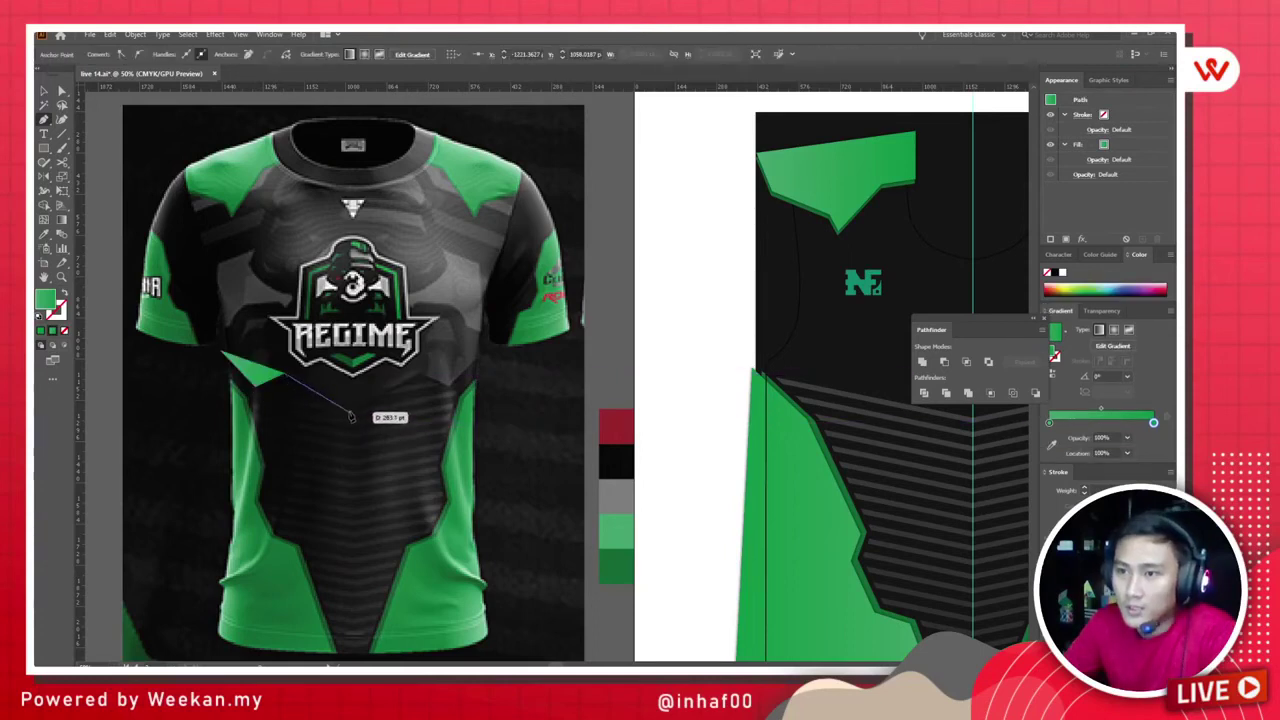
click(347, 407)
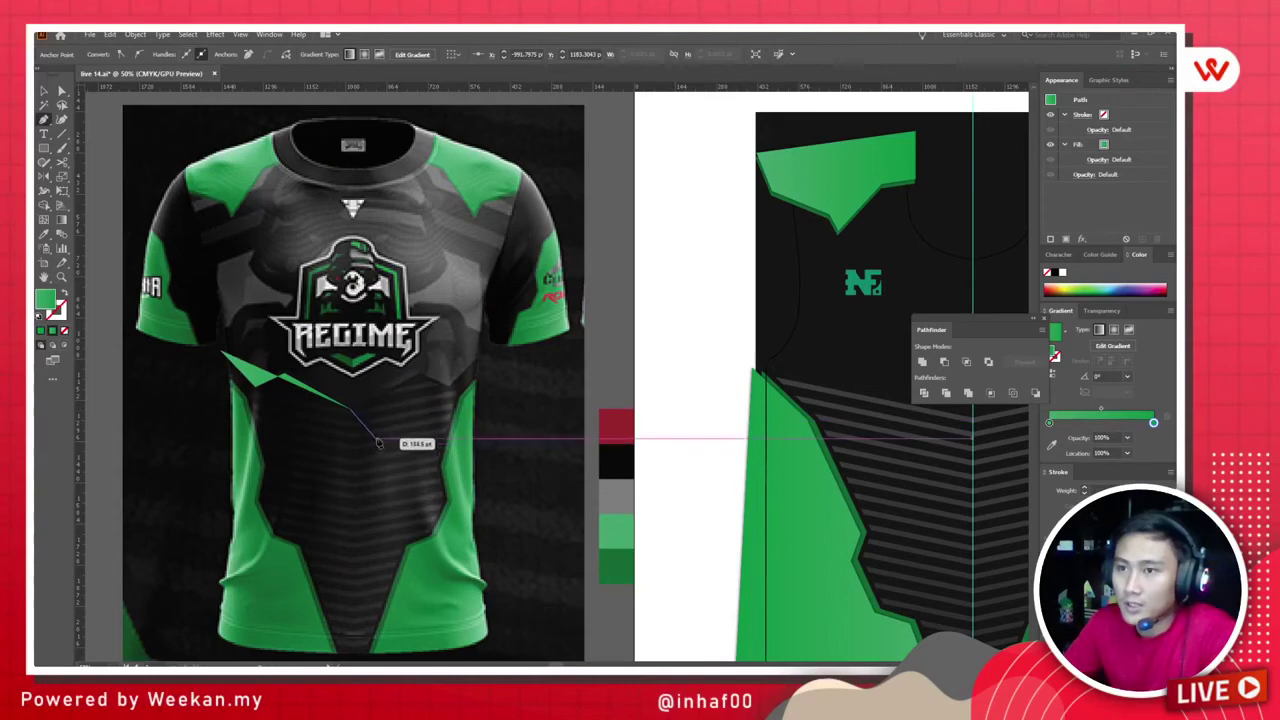
click(350, 233)
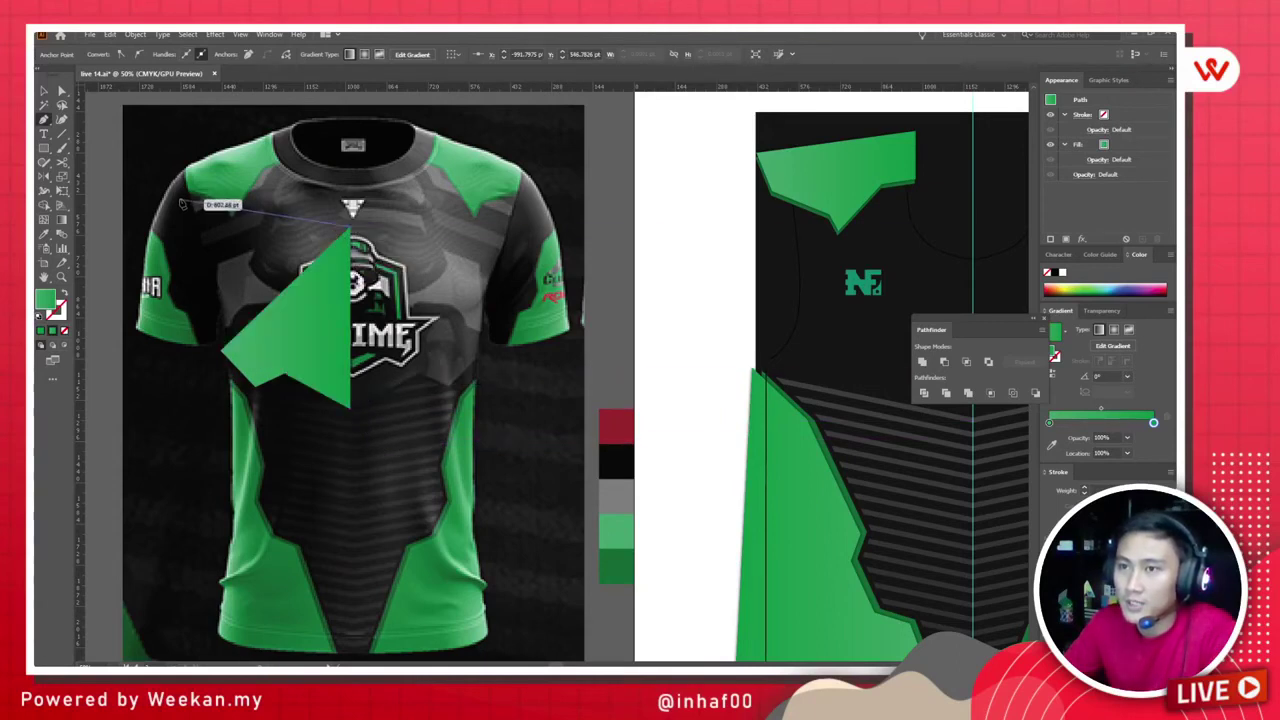
click(197, 271)
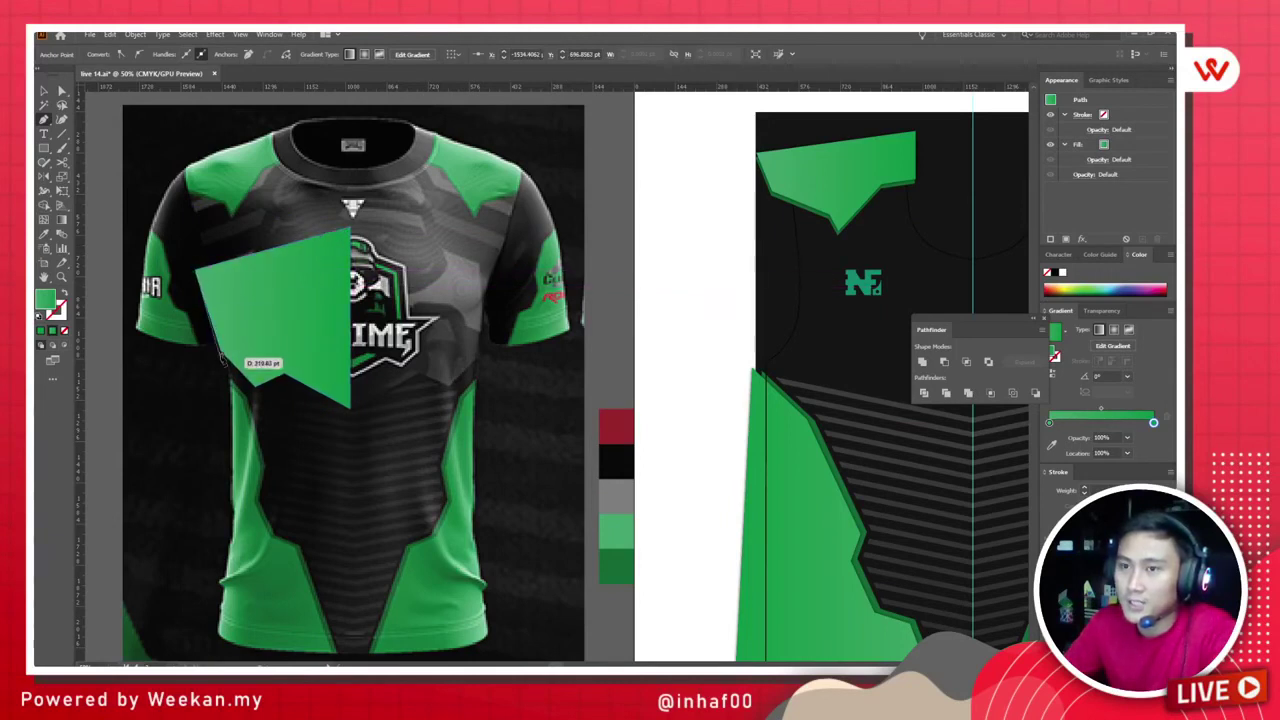
Step: Move the traced chest shape off the reference image onto the left half of the front shirt pattern, below the shoulder panel
click(43, 91)
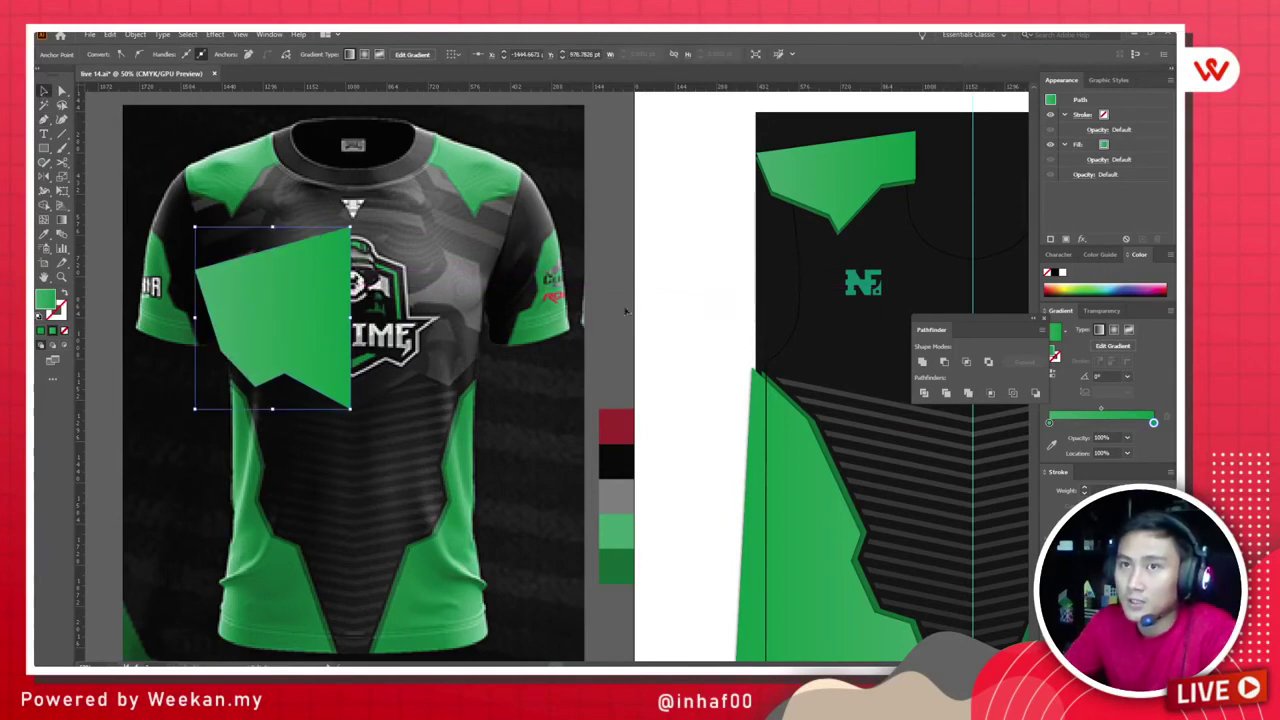
scroll(634, 337, right, 2)
drag(508, 313, 791, 306)
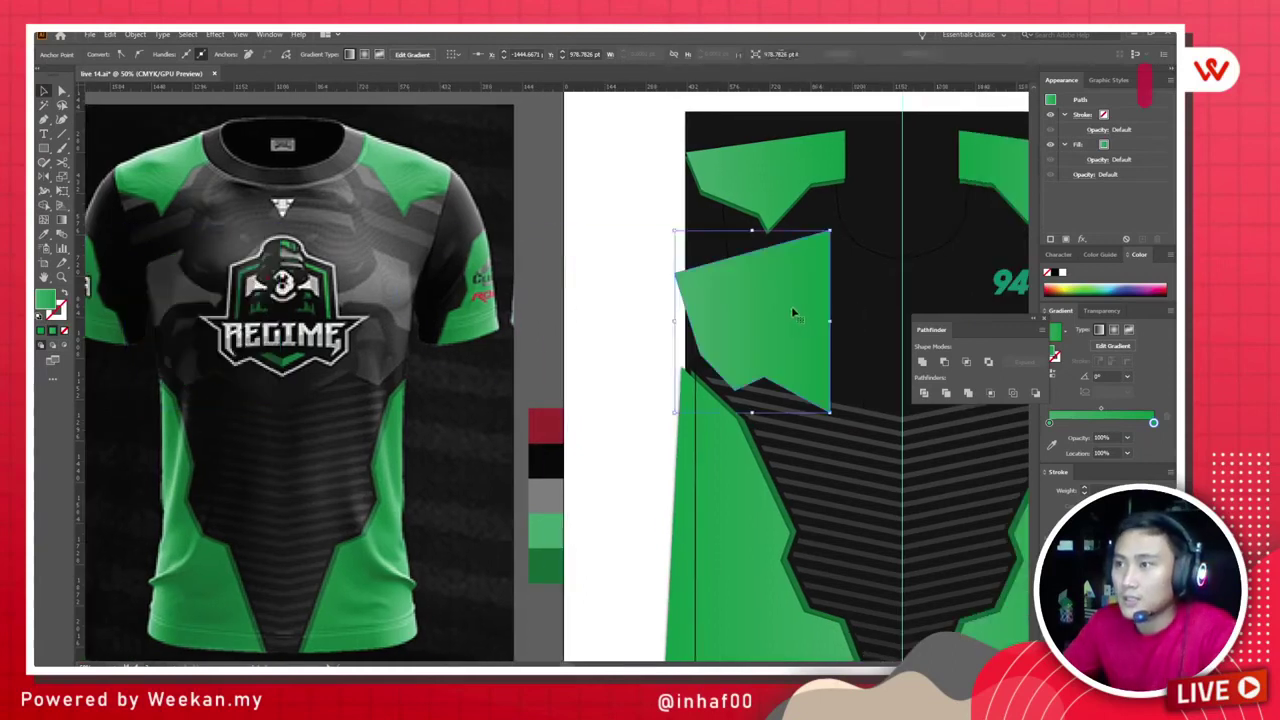
scroll(600, 310, right, 5)
click(451, 316)
Step: Widen the chest shape symmetrically to about 1047 pt so its inner edge meets the vertical centre guide
scroll(598, 358, down, 2)
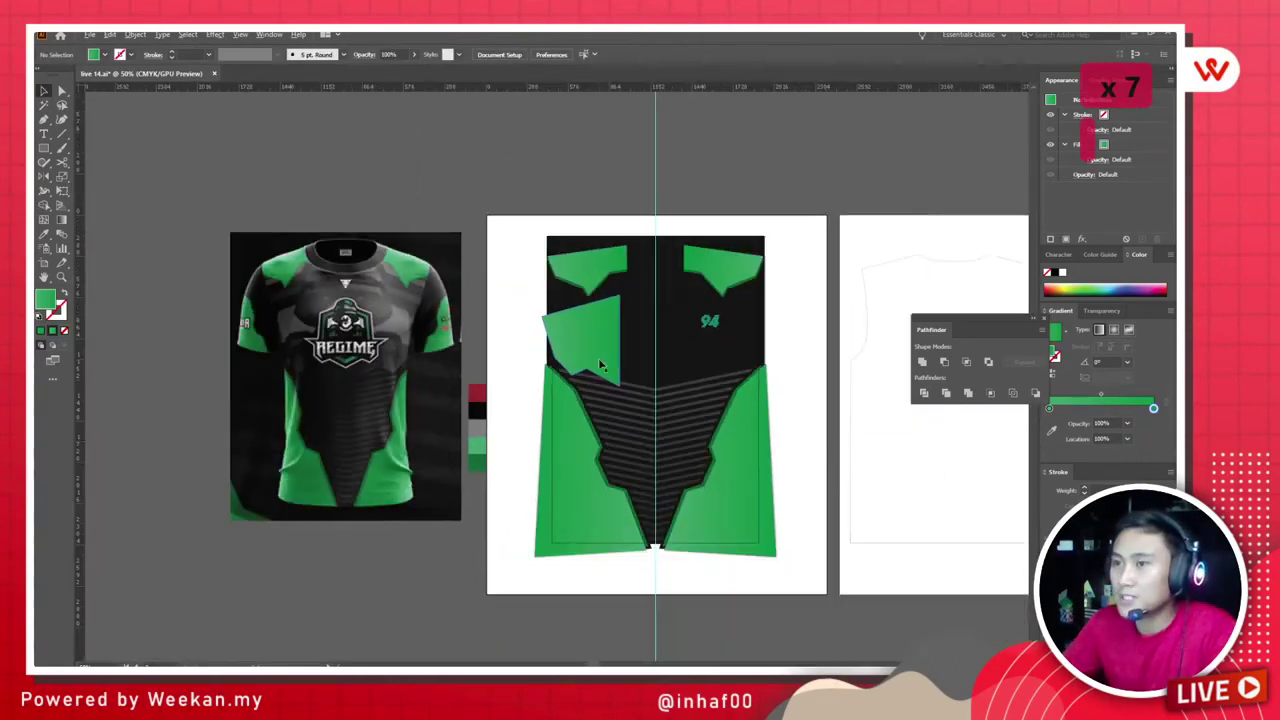
scroll(679, 379, up, 1)
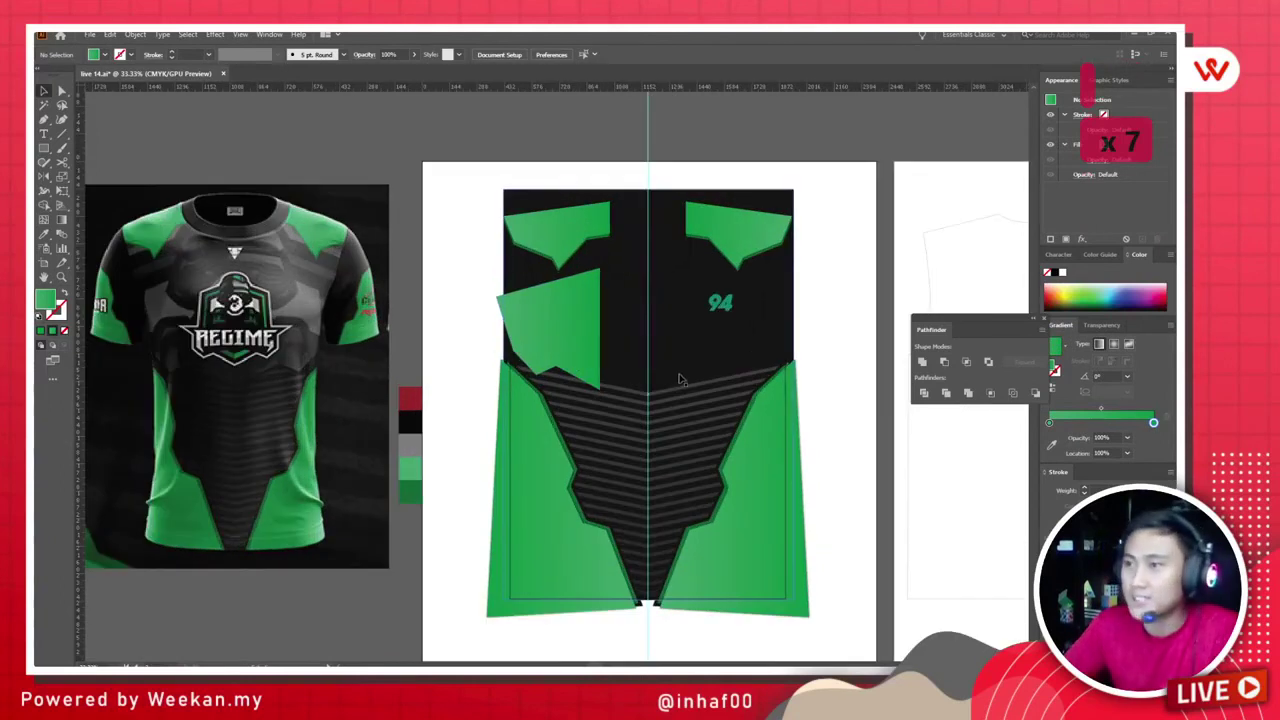
click(553, 344)
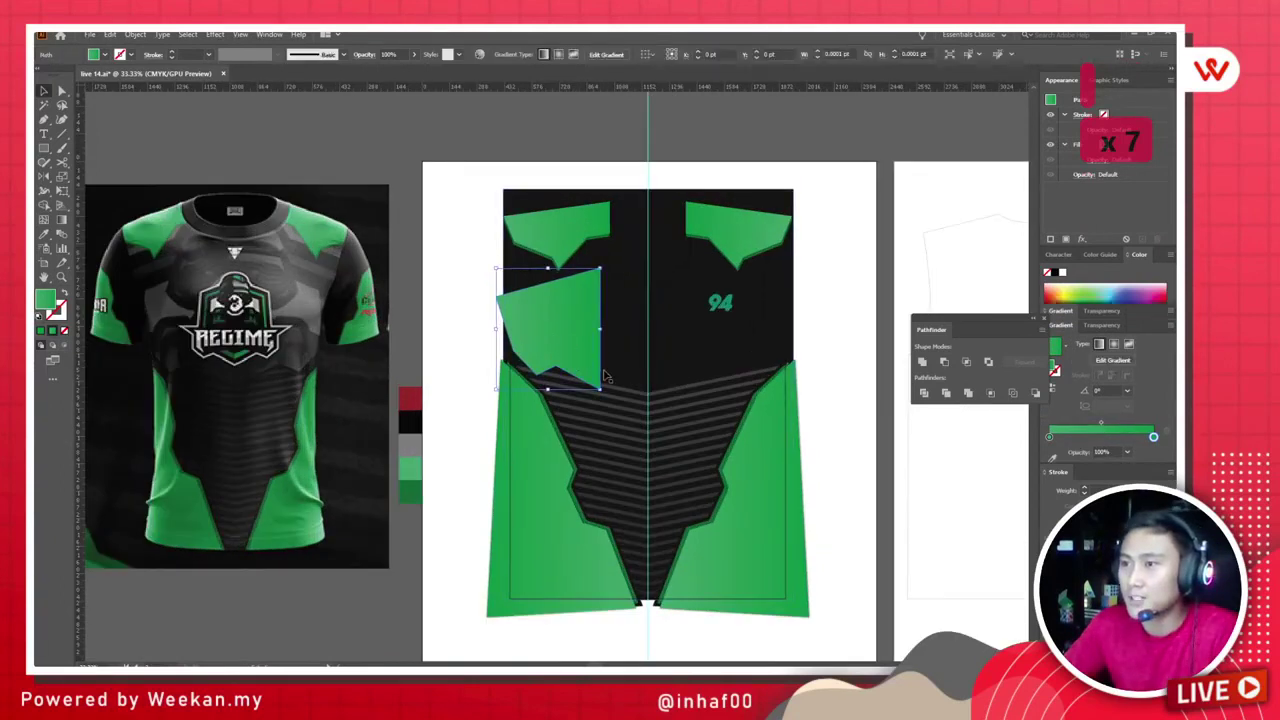
drag(600, 326, 651, 322)
key(alt+shift)
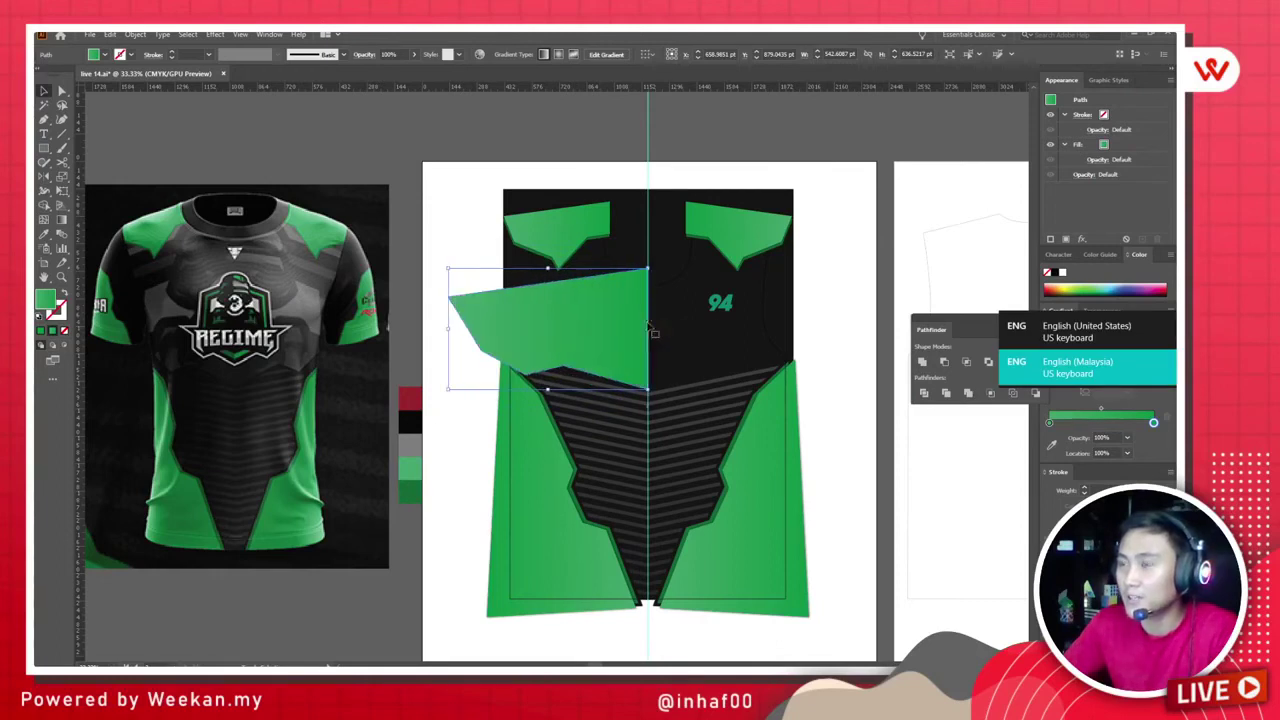
click(831, 283)
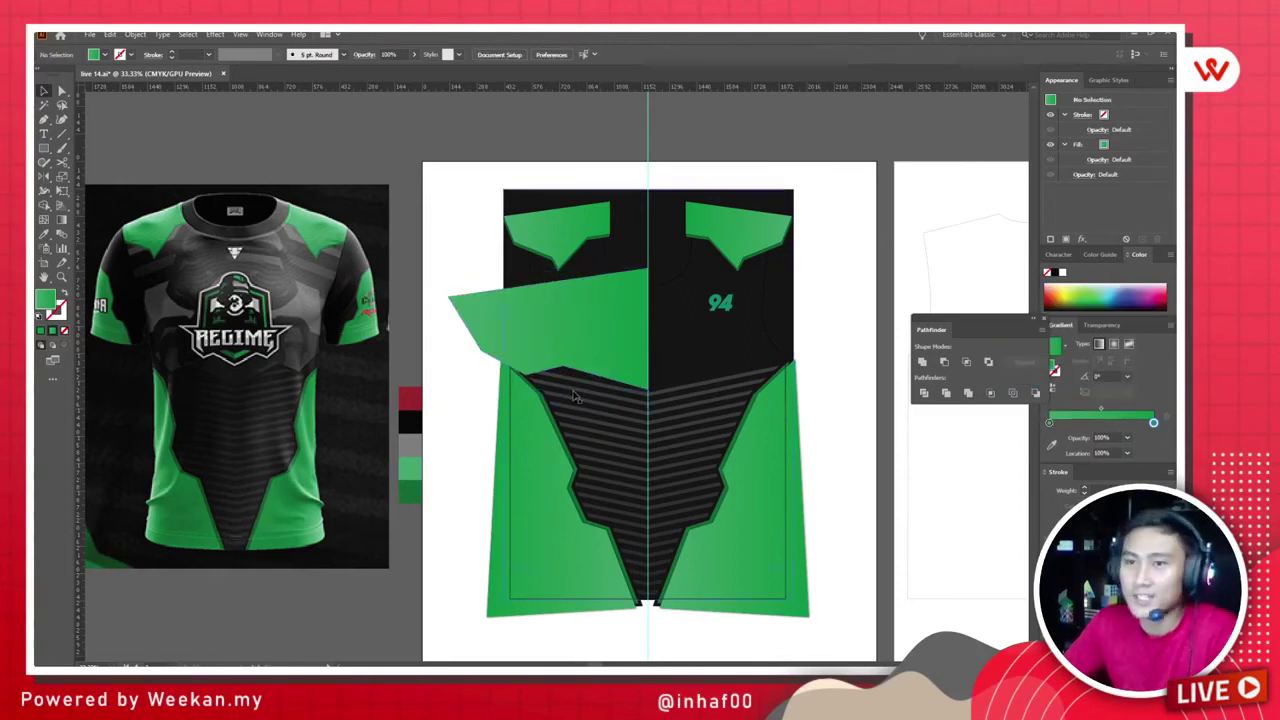
Step: Narrow the chest shape from its outer side to about 920 pt wide, keeping its inner edge on the centre guide, and reselect it
scroll(575, 397, up, 1)
click(458, 298)
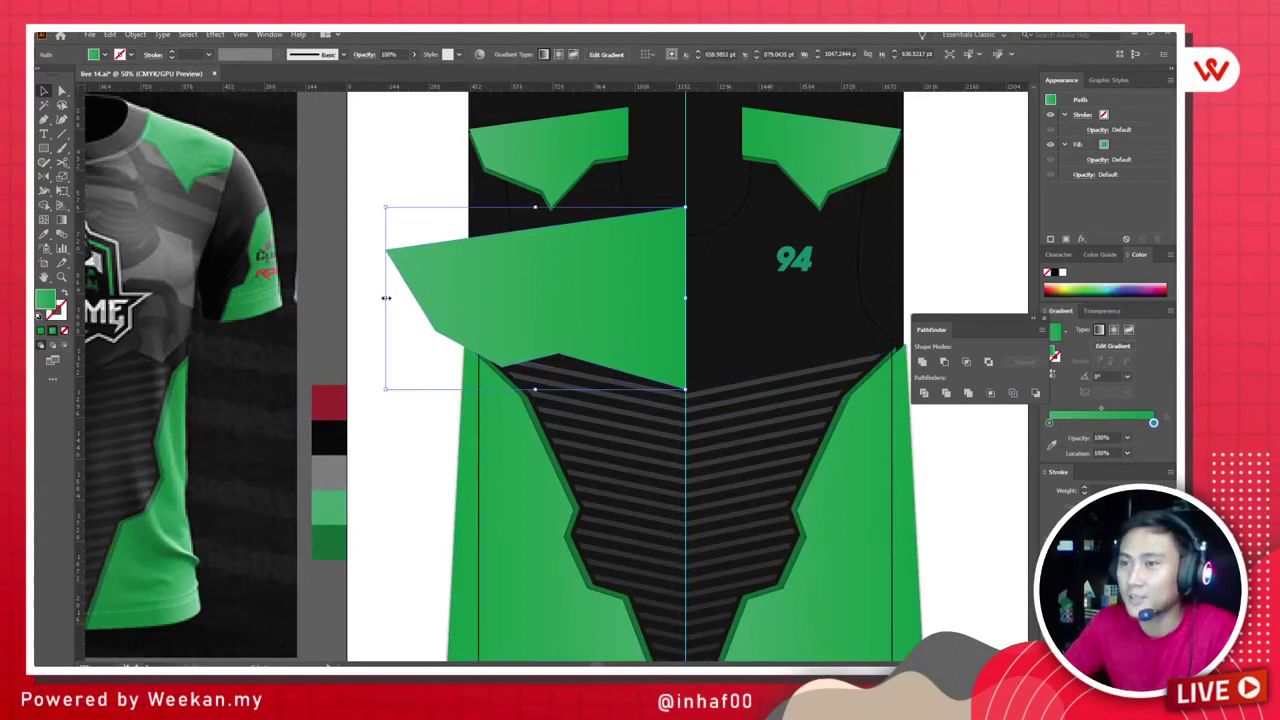
drag(384, 299, 422, 298)
click(345, 292)
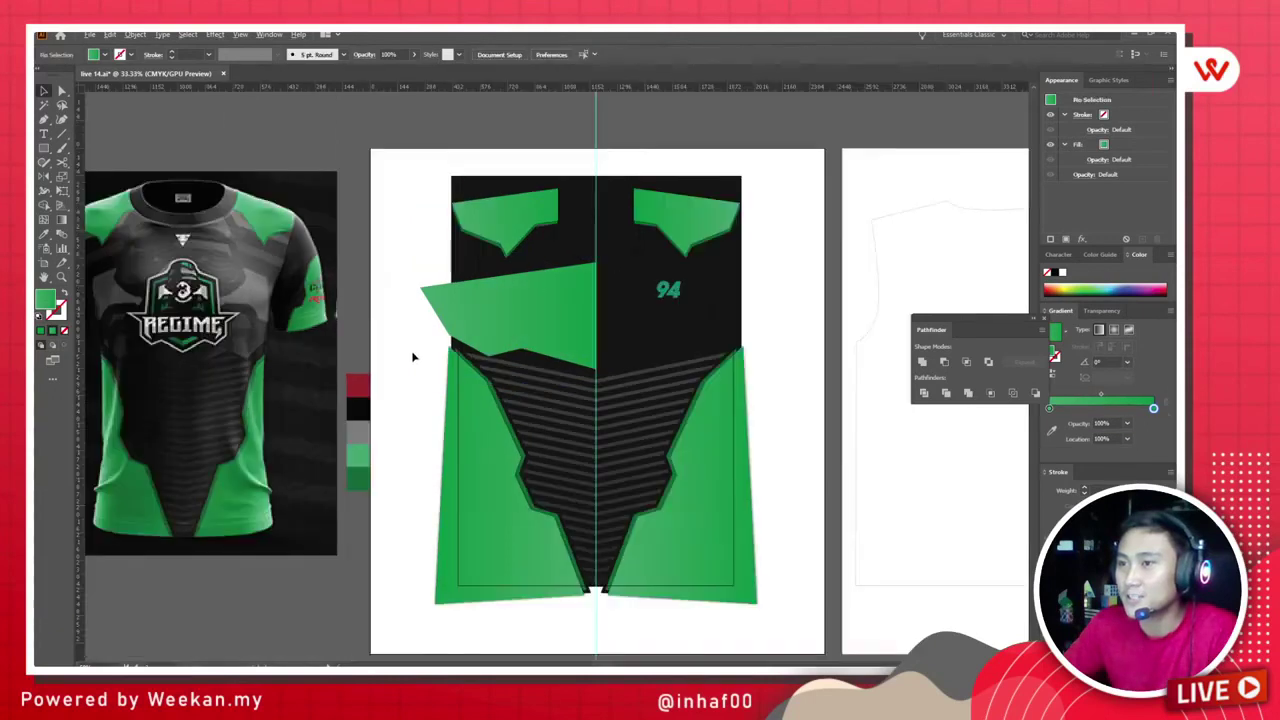
key(ctrl+minus)
click(707, 313)
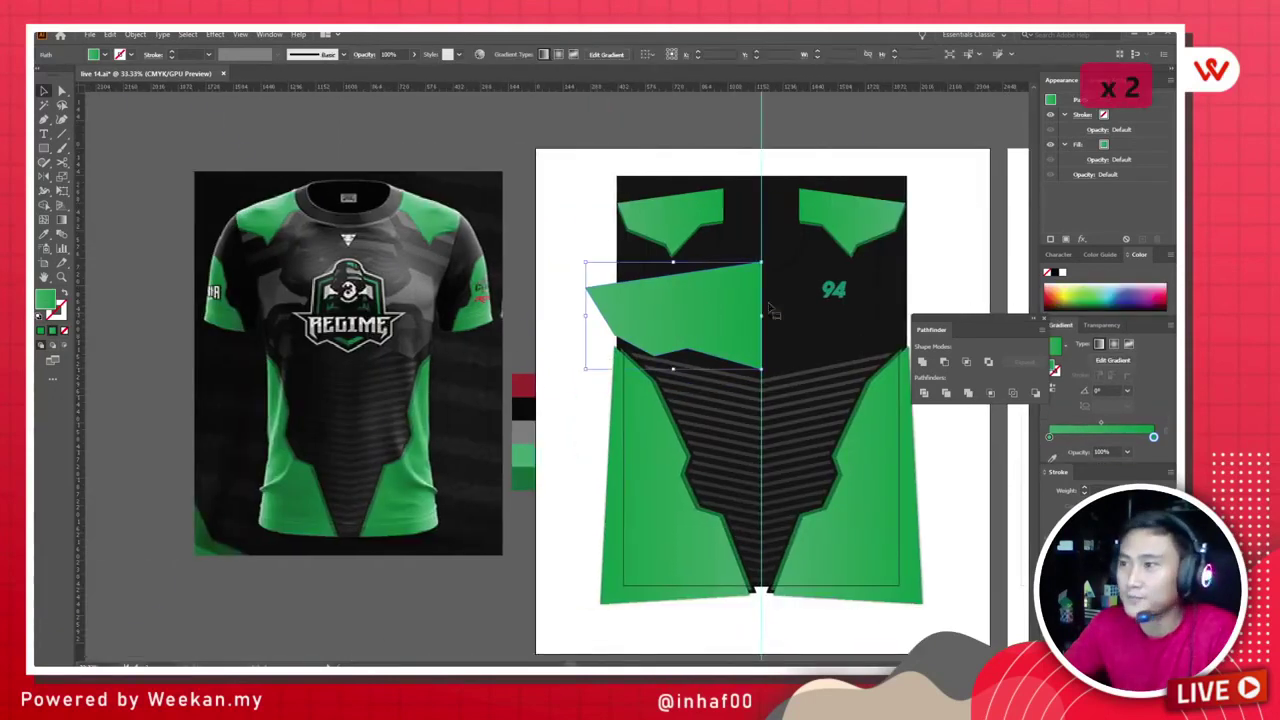
scroll(787, 302, up, 3)
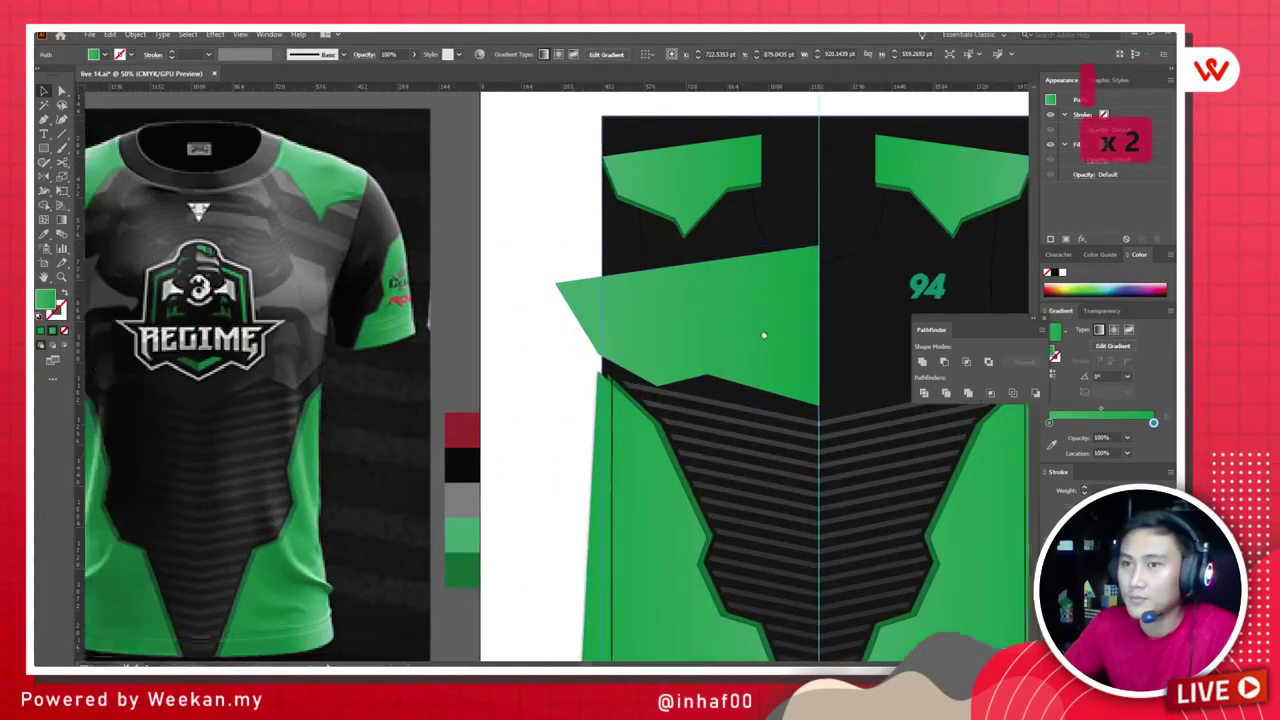
Step: Lower the chest shape towards the striped panel and scale it proportionally to about 815 pt wide, keeping its inner edge on the centre guide
scroll(812, 322, down, 3)
scroll(812, 322, right, 3)
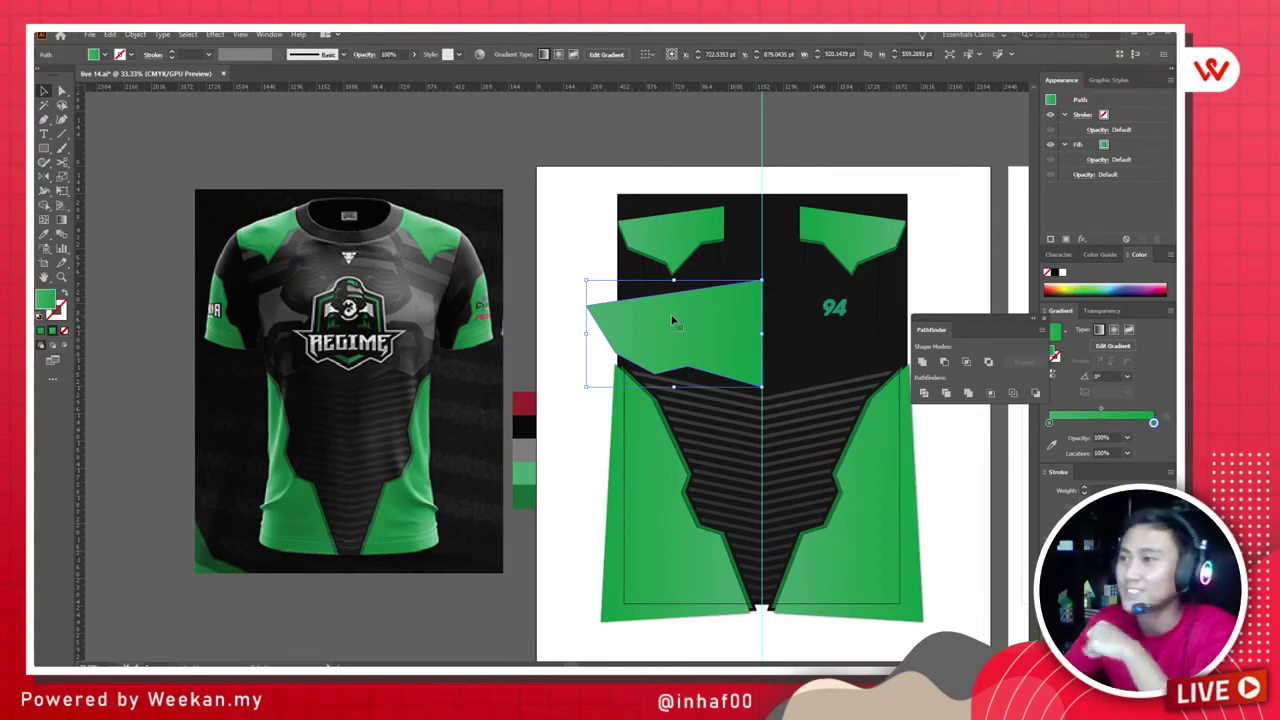
click(563, 341)
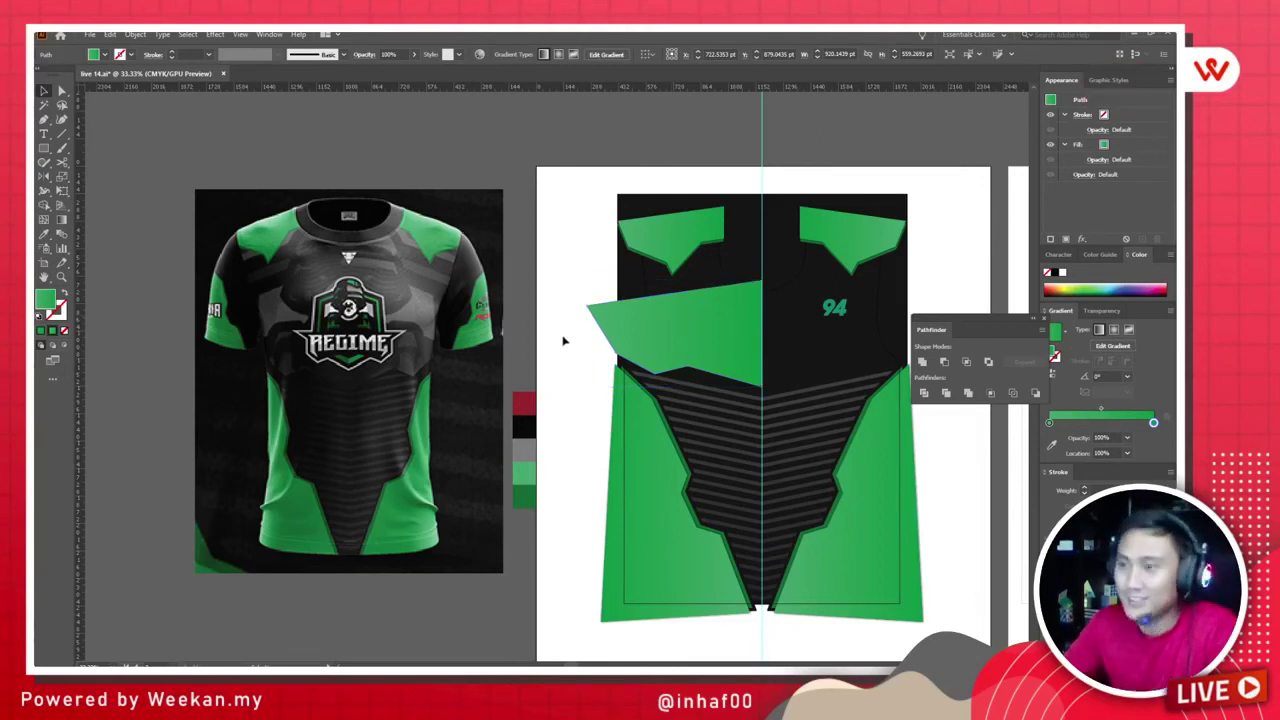
click(676, 318)
drag(676, 318, 670, 337)
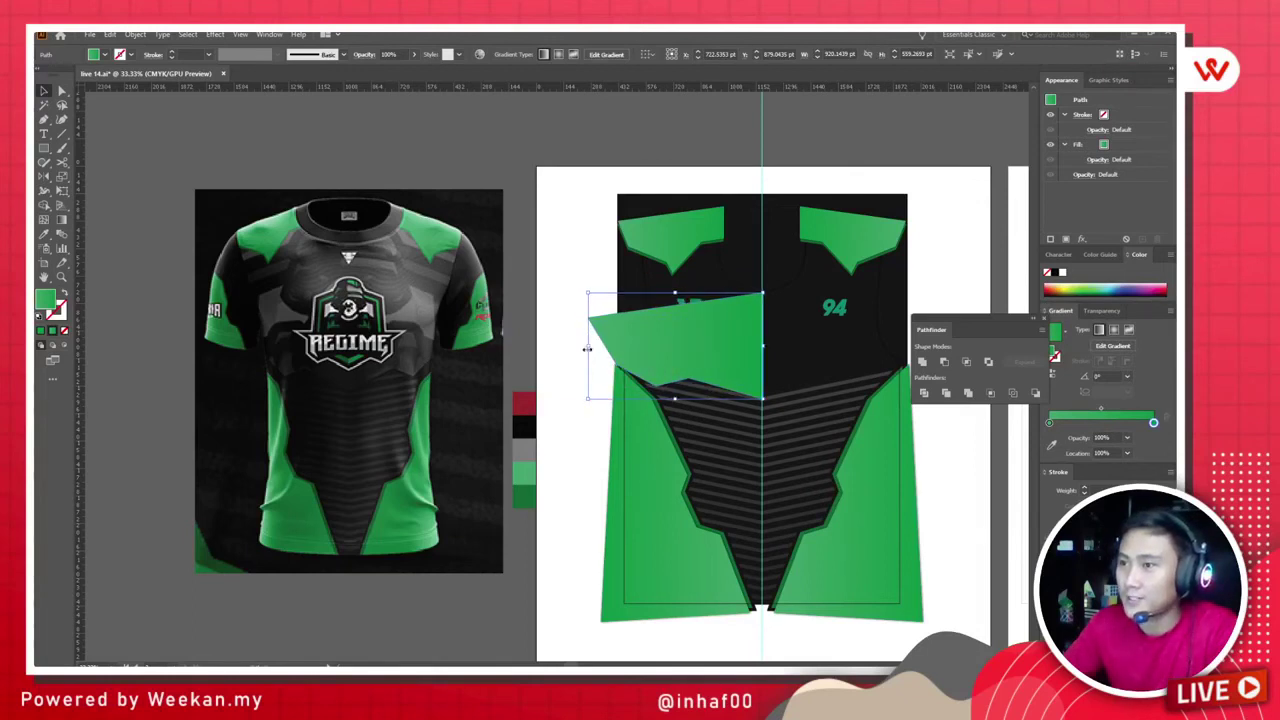
drag(587, 345, 608, 345)
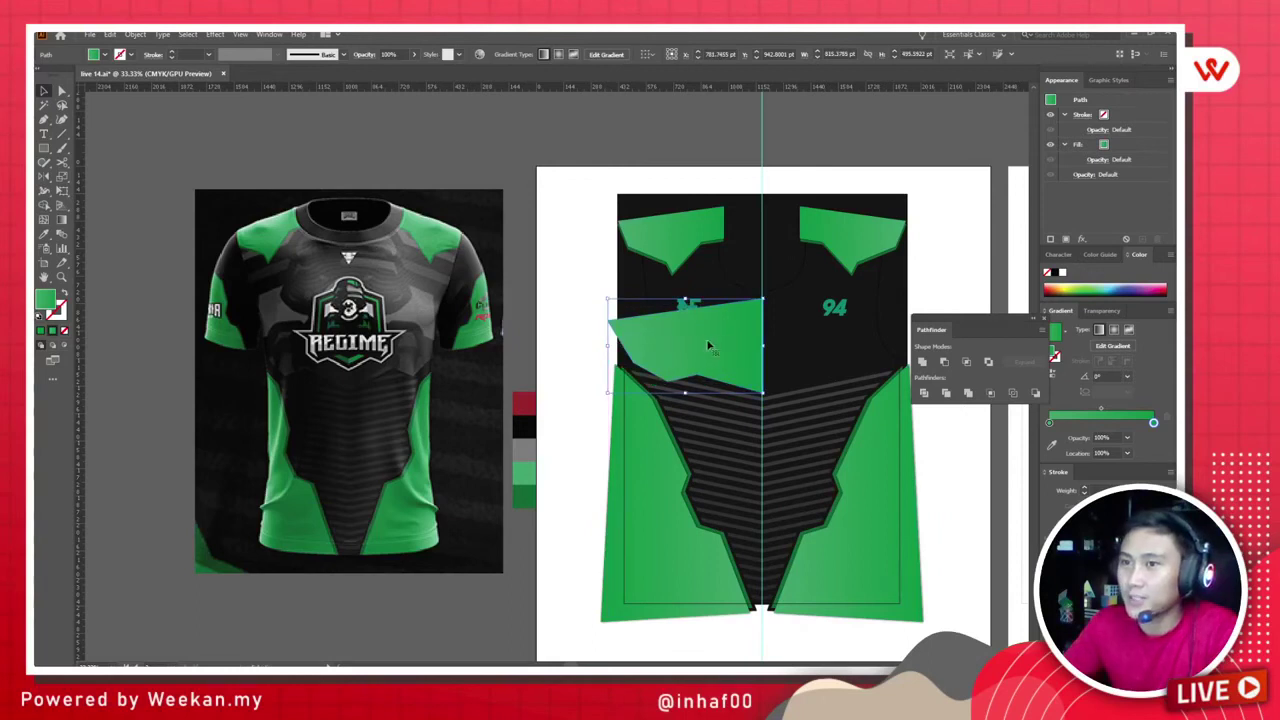
drag(733, 350, 736, 361)
scroll(803, 318, up, 2)
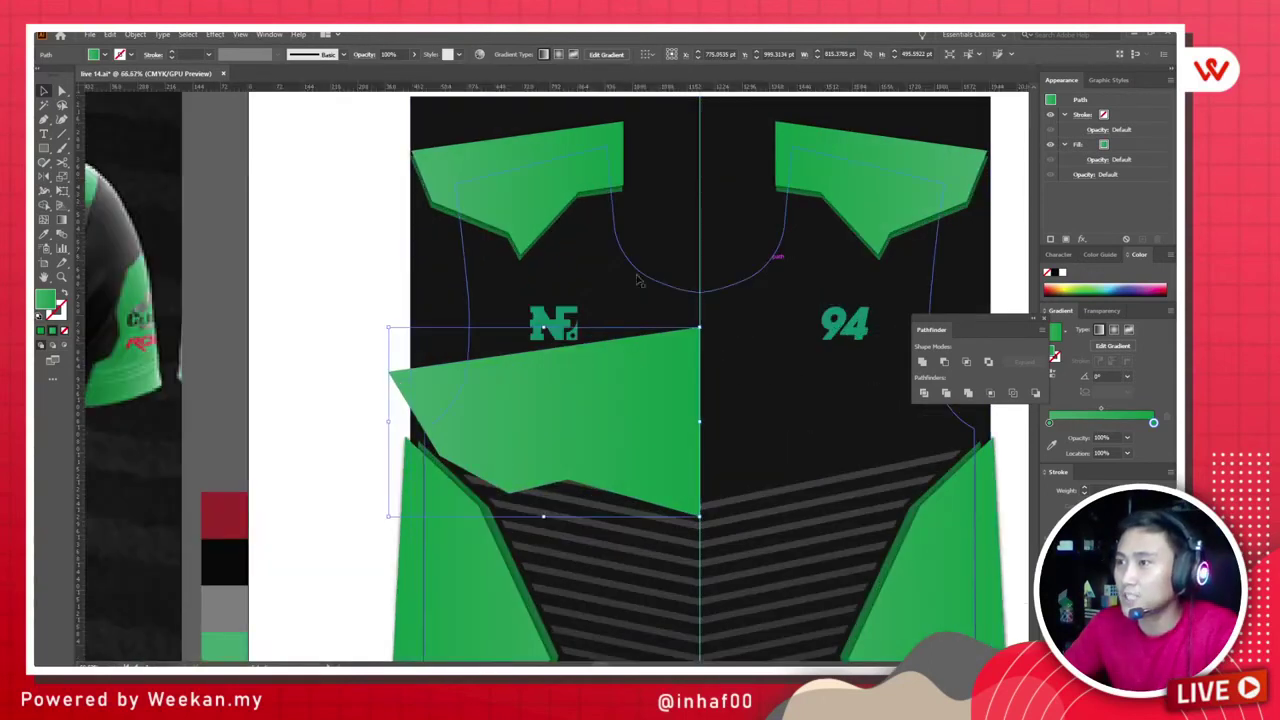
scroll(730, 345, down, 3)
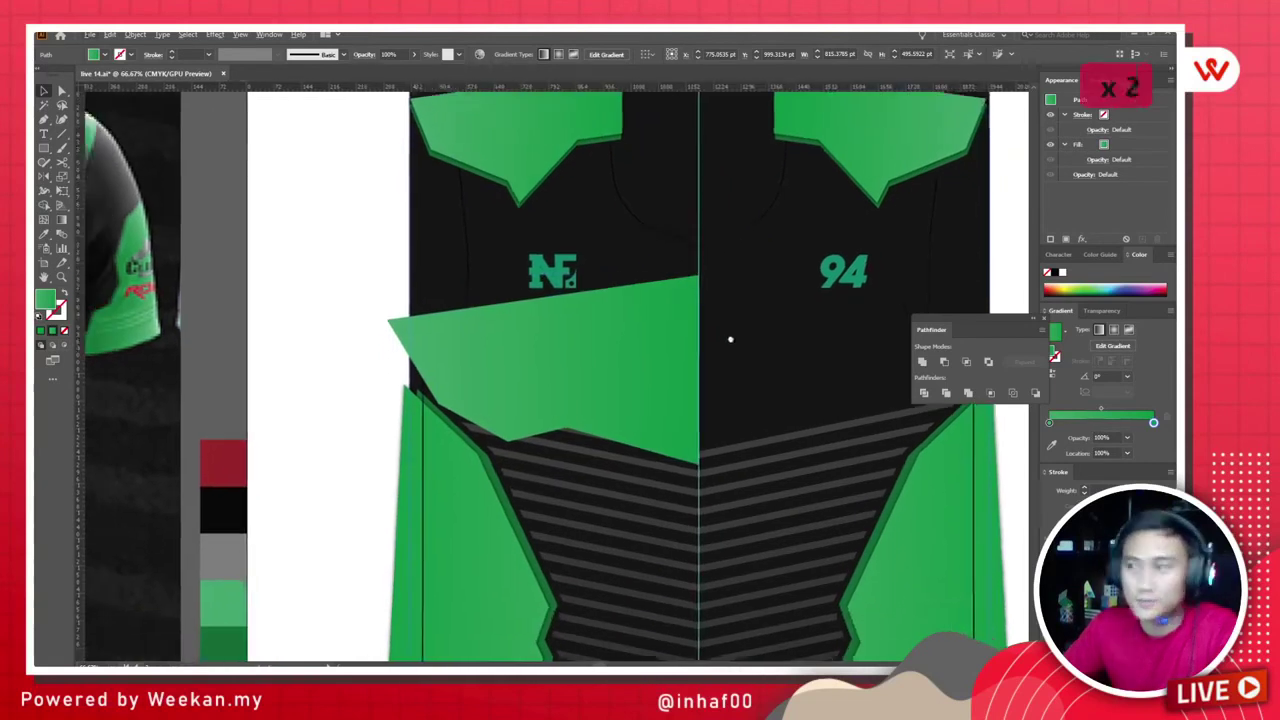
scroll(680, 364, left, 6)
scroll(555, 374, down, 2)
scroll(637, 371, left, 4)
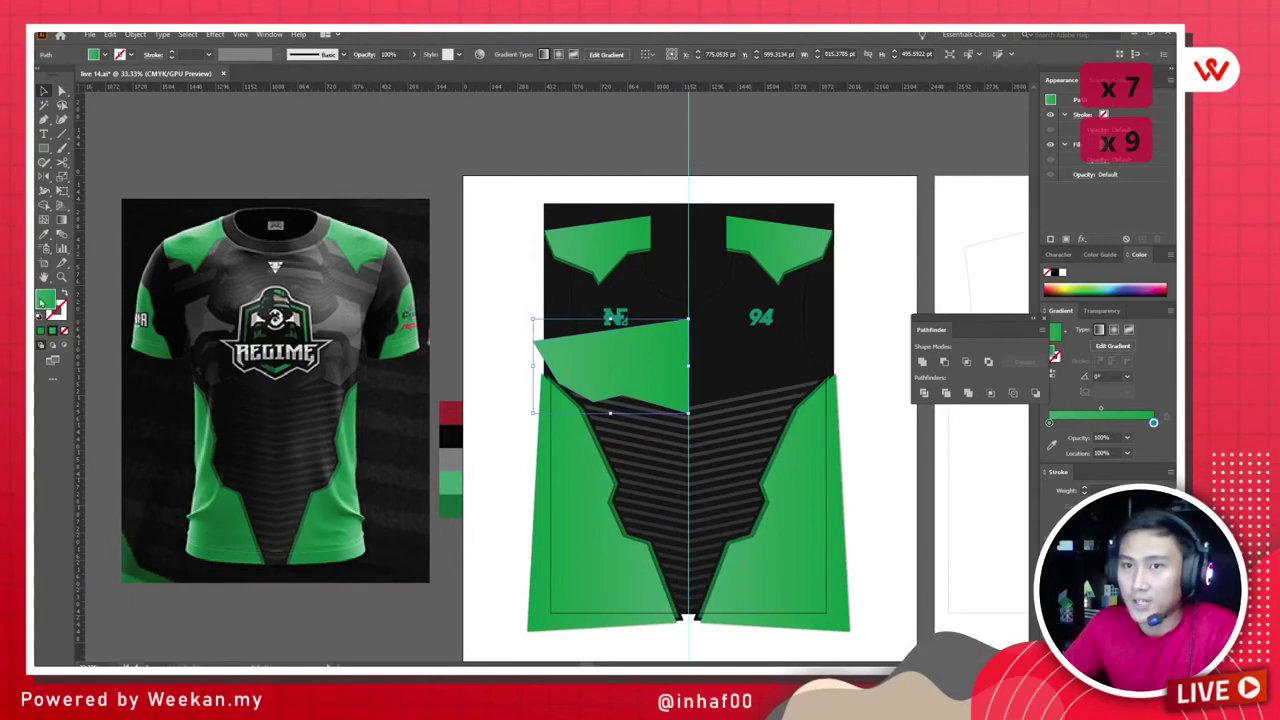
Step: Replace the chest shape's green gradient with a solid fill of hex 191919
double_click(43, 300)
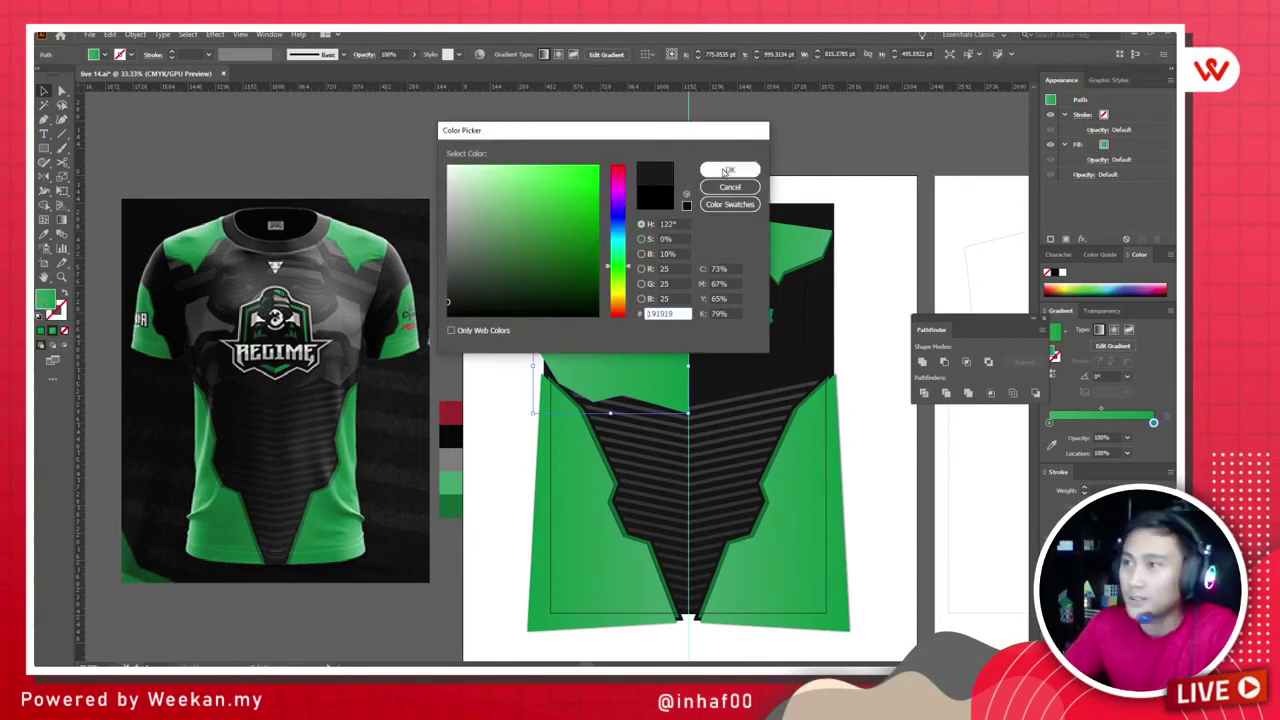
click(730, 169)
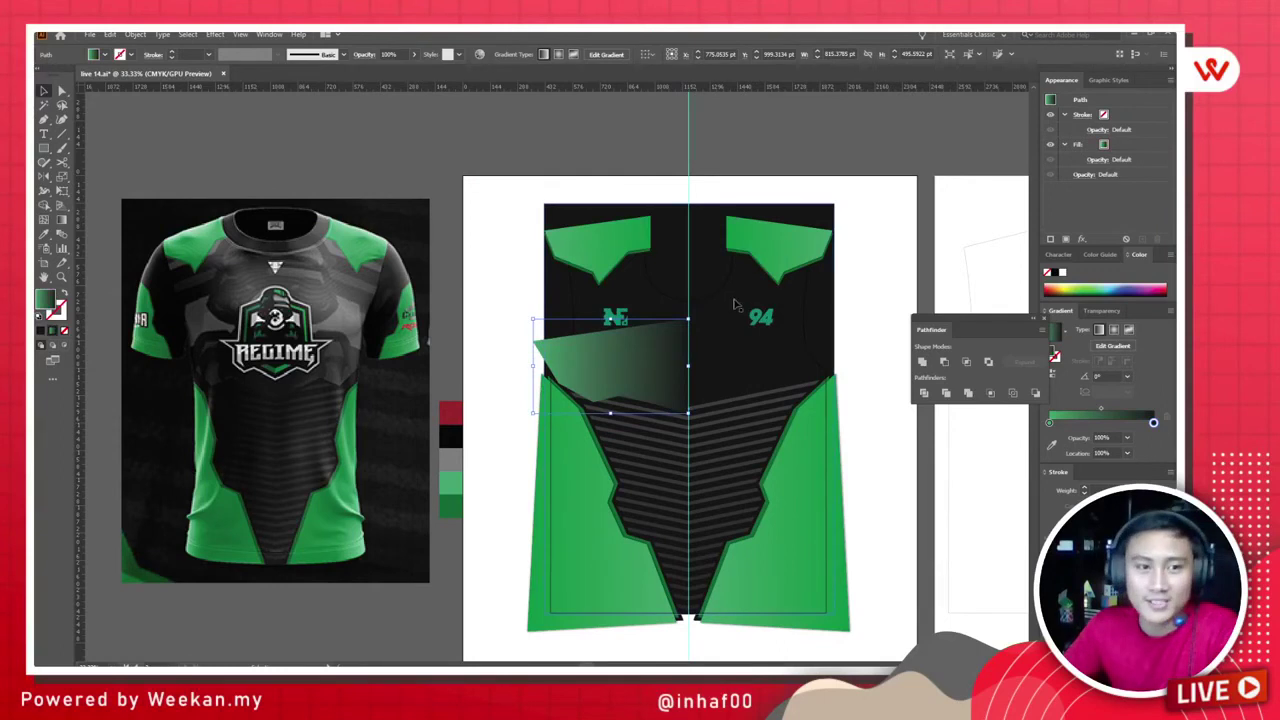
scroll(706, 324, up, 1)
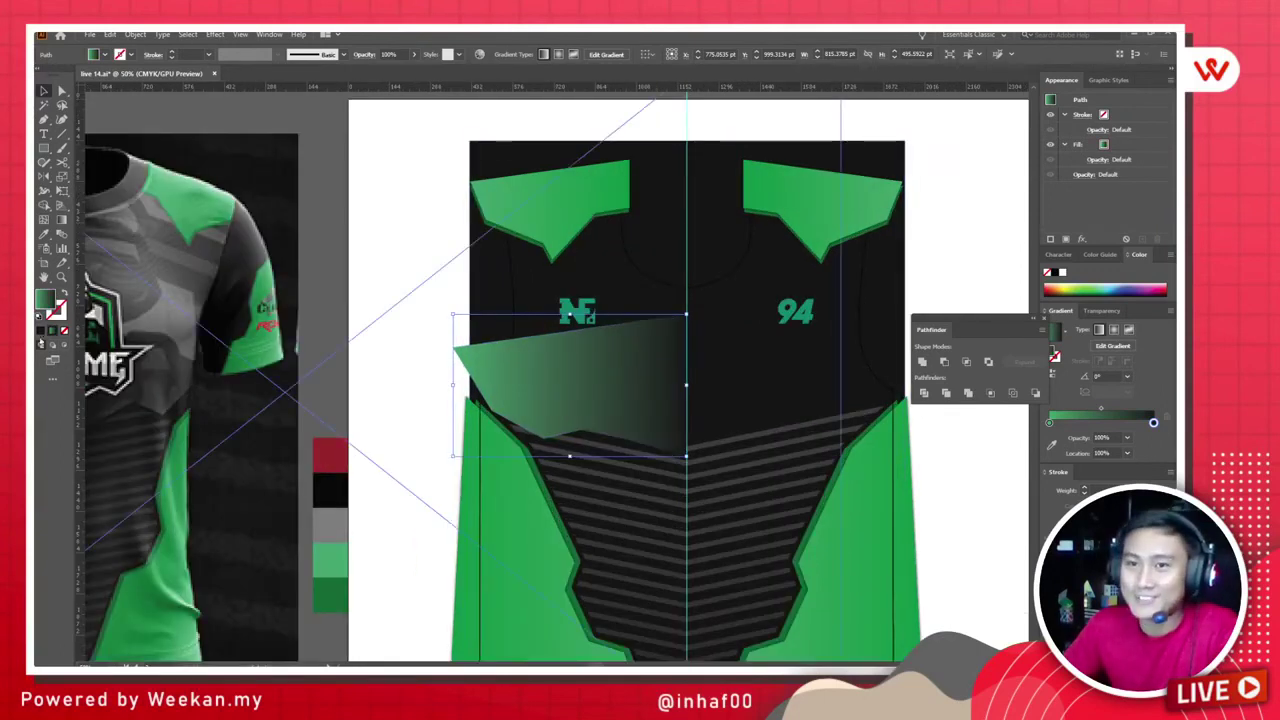
click(42, 331)
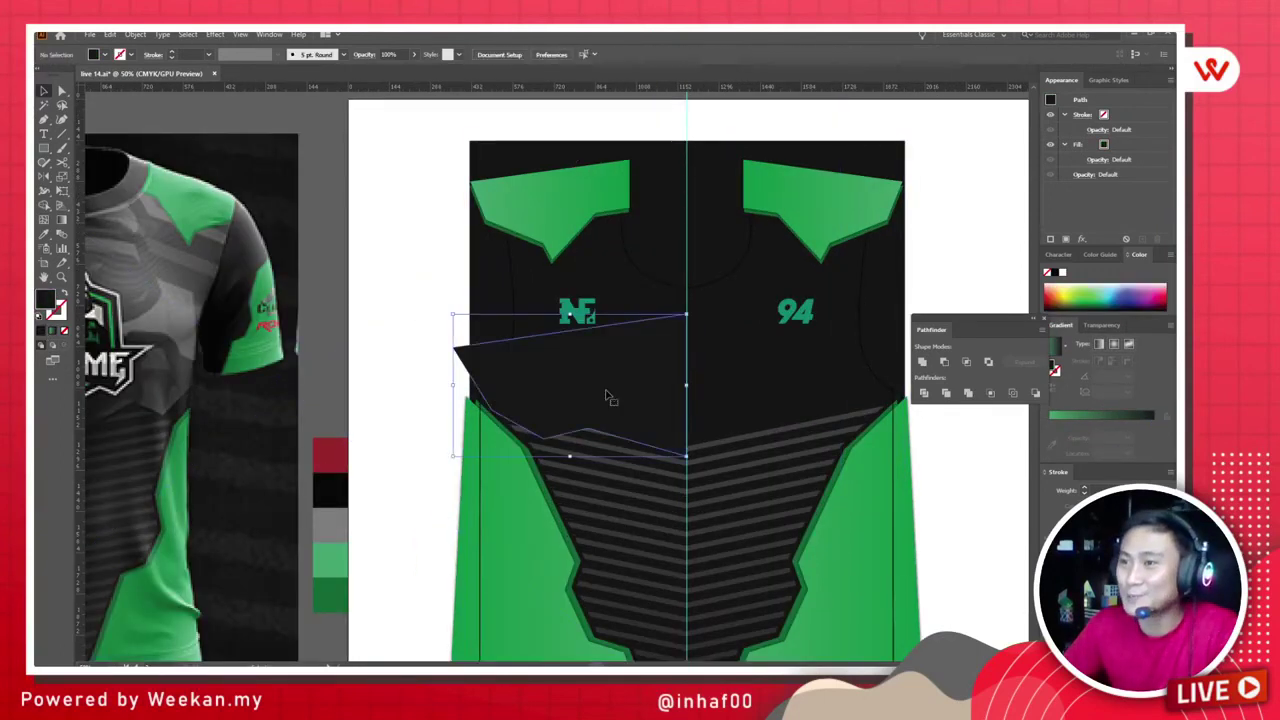
Step: Compare the dark chest shape on the shirt pattern with the chest panel of the reference jersey
scroll(607, 394, down, 1)
scroll(610, 400, left, 1)
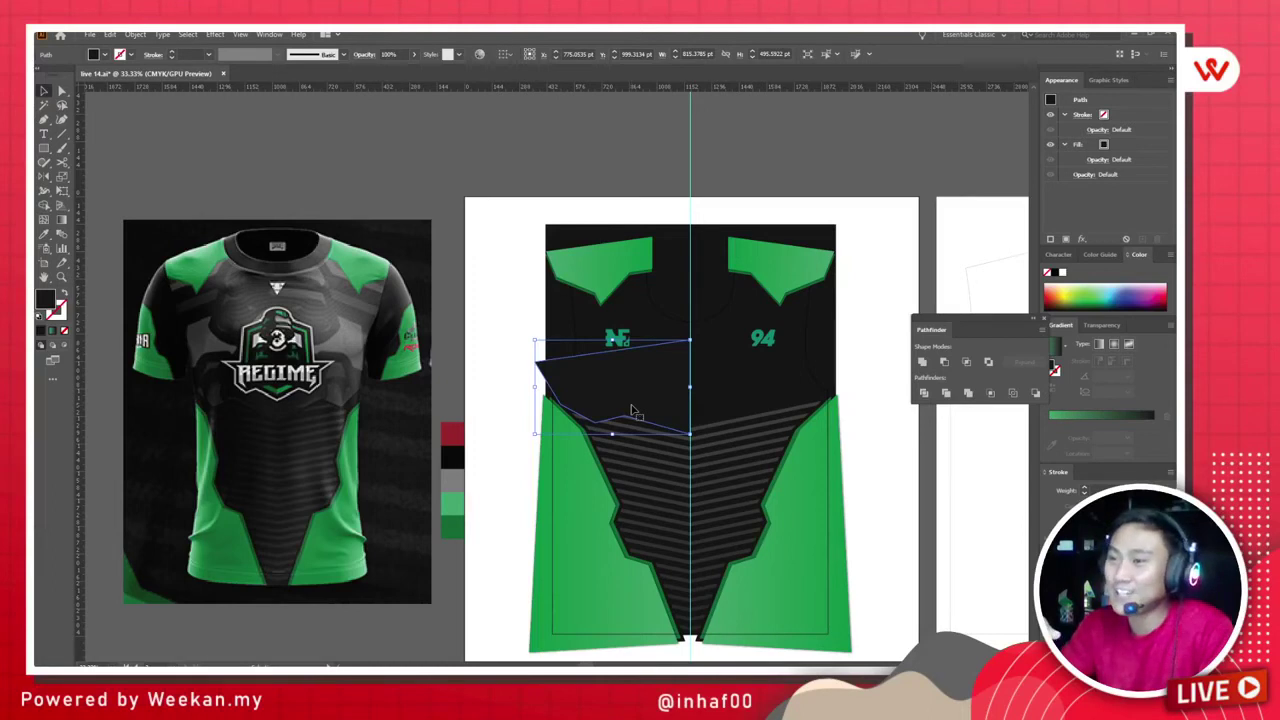
shift+click(815, 352)
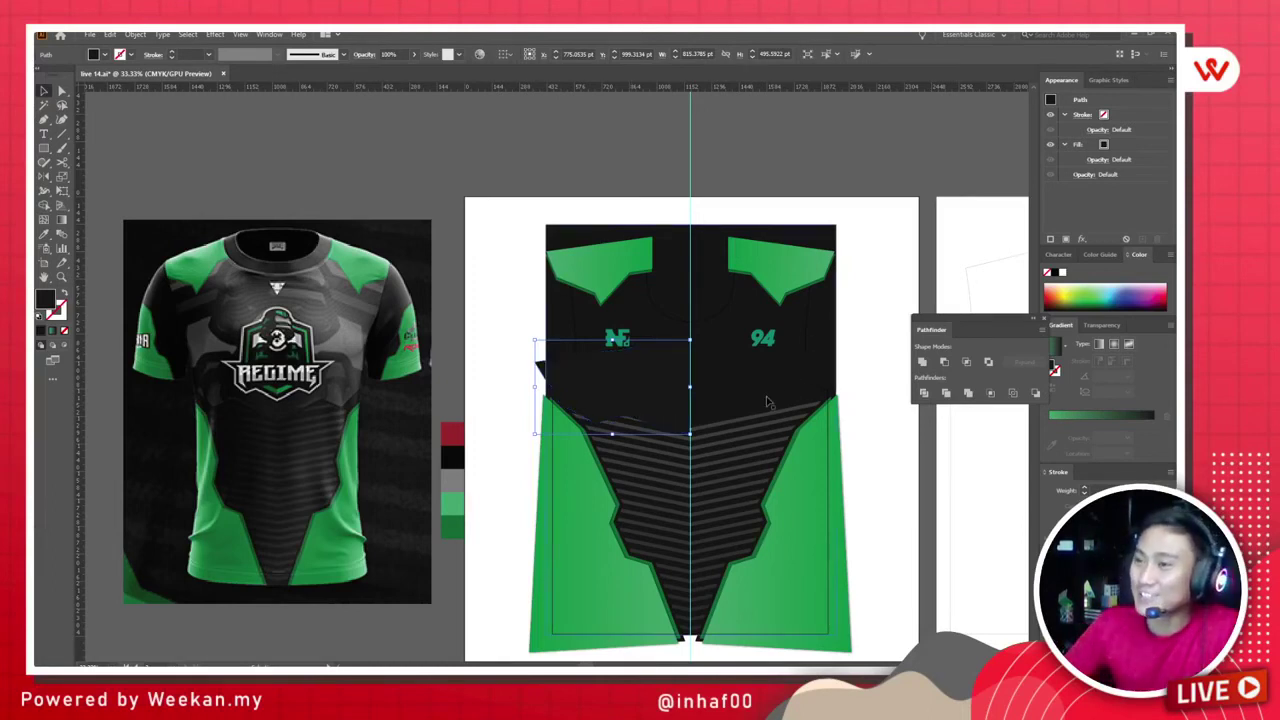
click(491, 349)
click(582, 376)
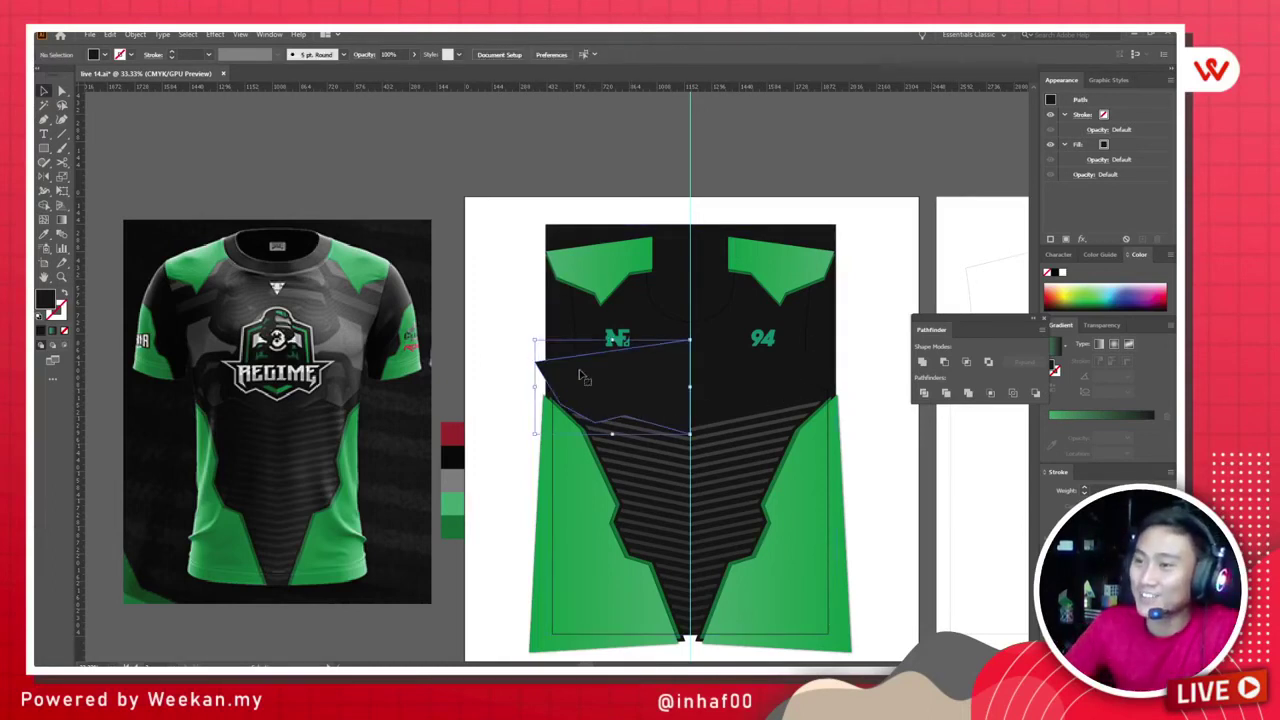
scroll(628, 390, up, 2)
scroll(632, 395, down, 2)
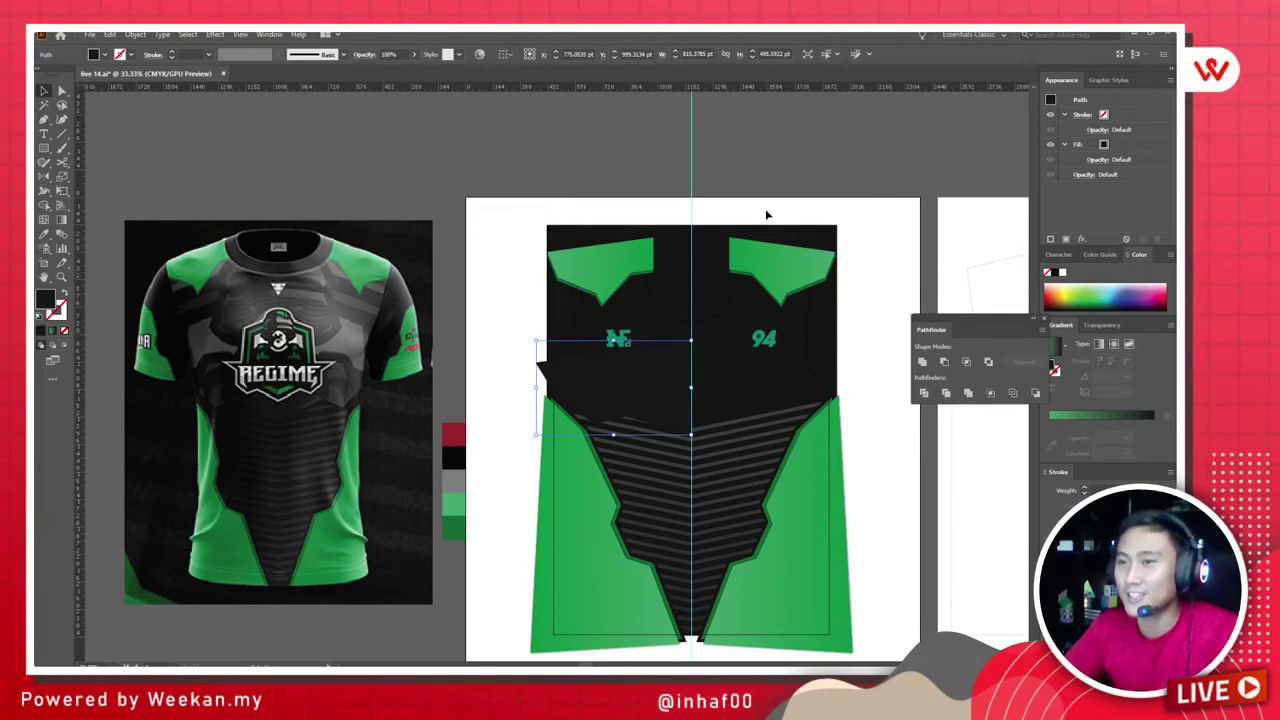
scroll(660, 395, up, 2)
scroll(651, 409, down, 1)
scroll(650, 410, left, 2)
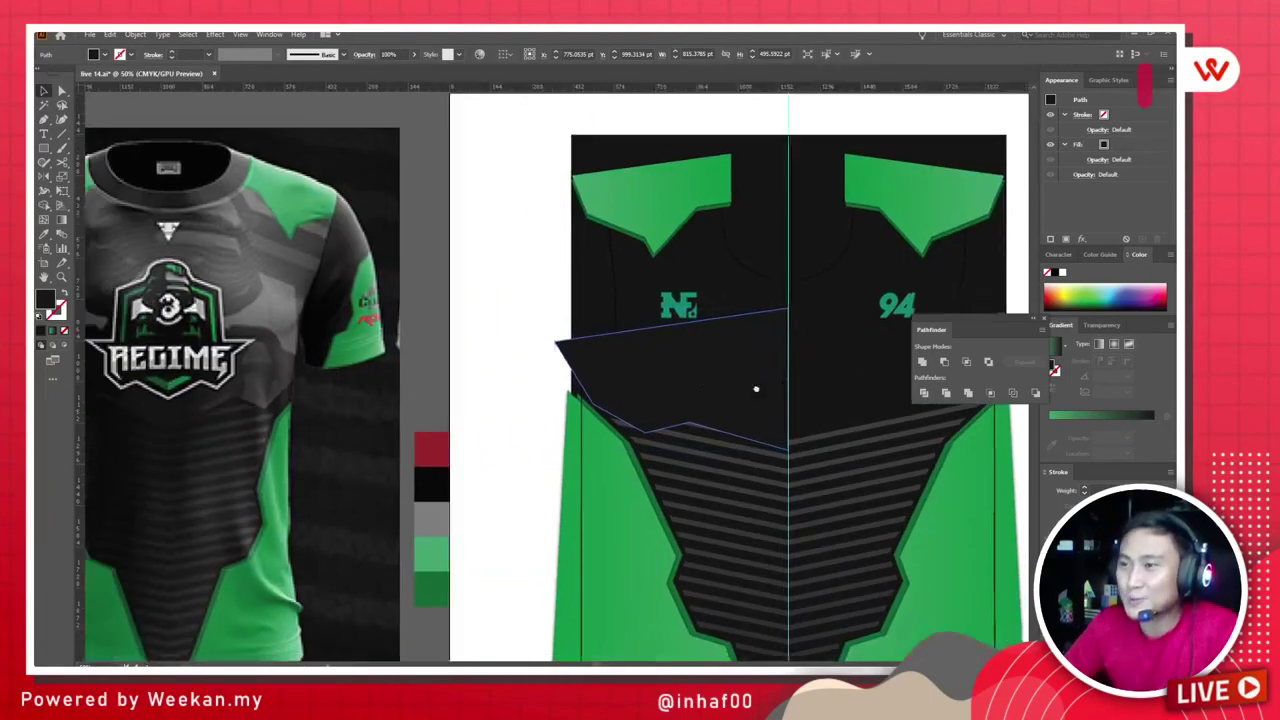
scroll(737, 390, down, 1)
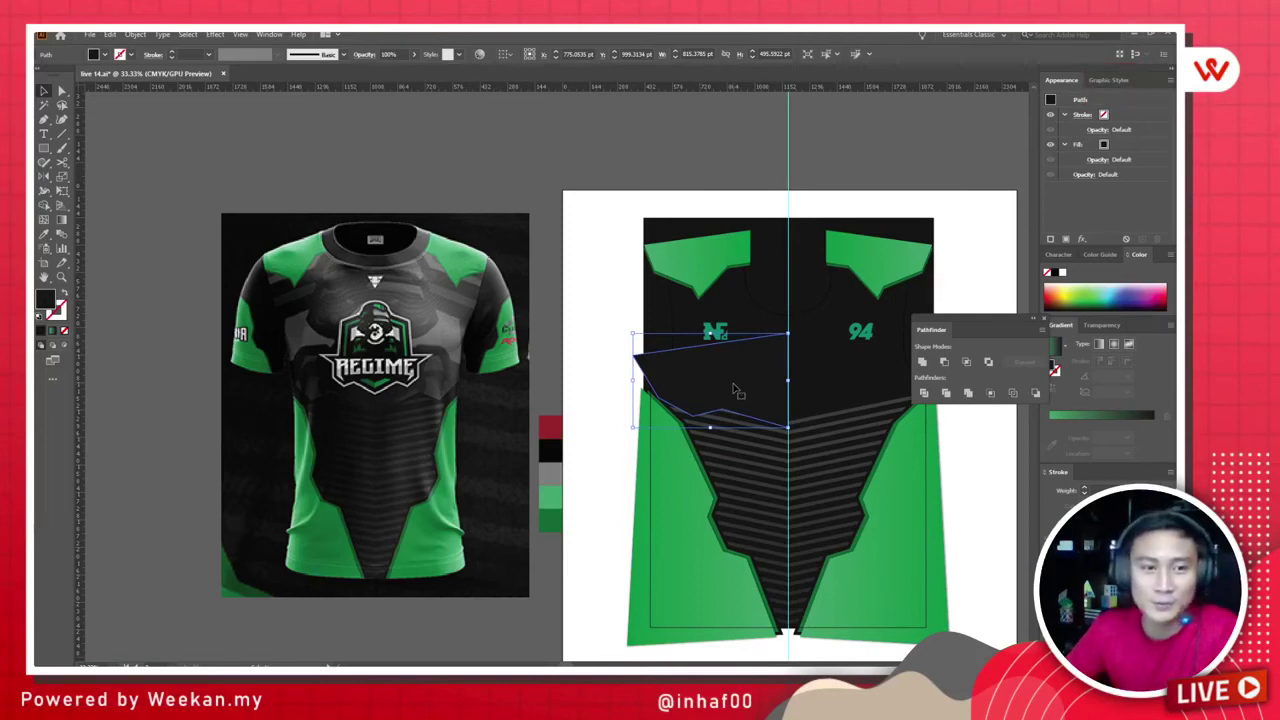
scroll(733, 390, right, 5)
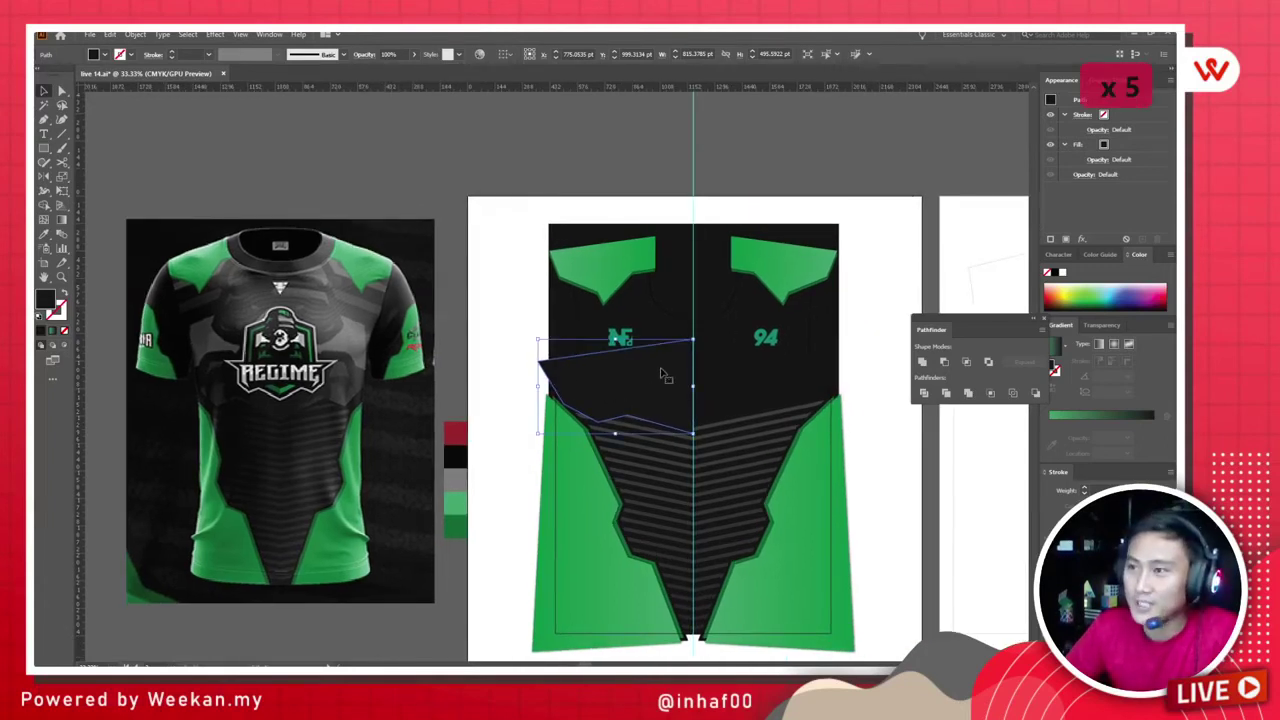
Step: Lighten the chest shape's fill to a dark grey slightly lighter than the shirt body, and reselect the shape
double_click(44, 300)
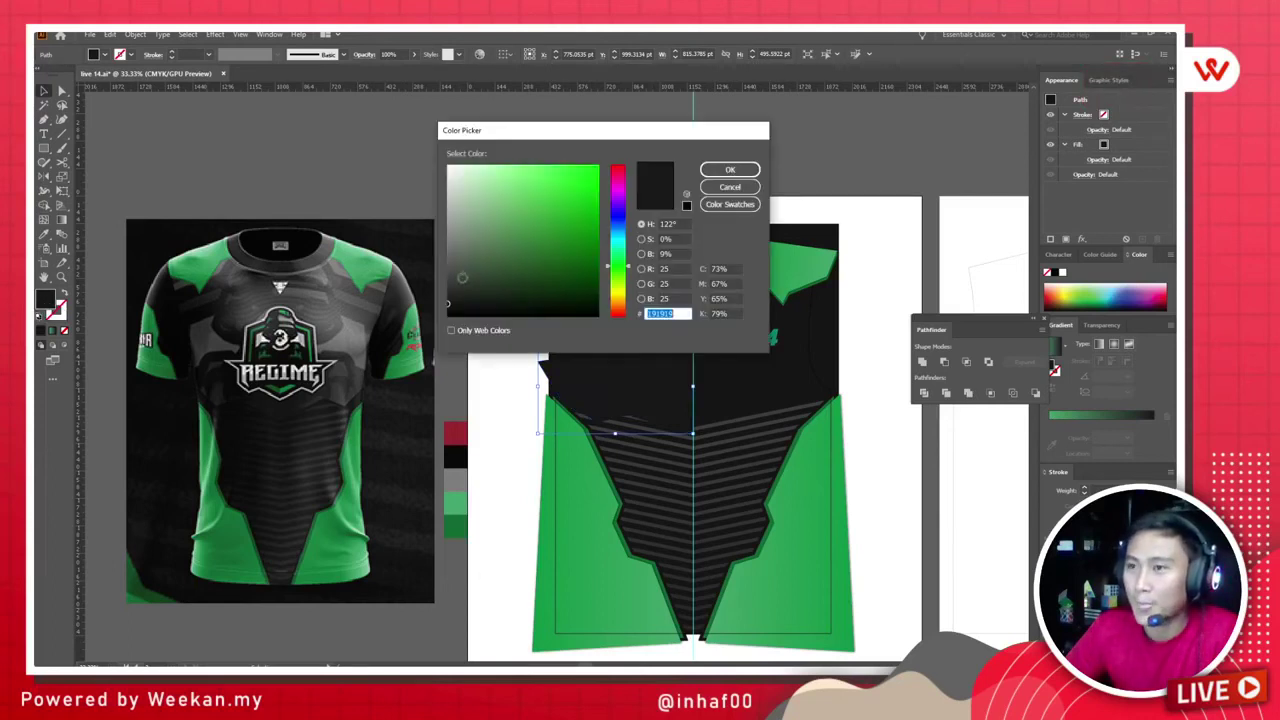
click(730, 170)
click(793, 149)
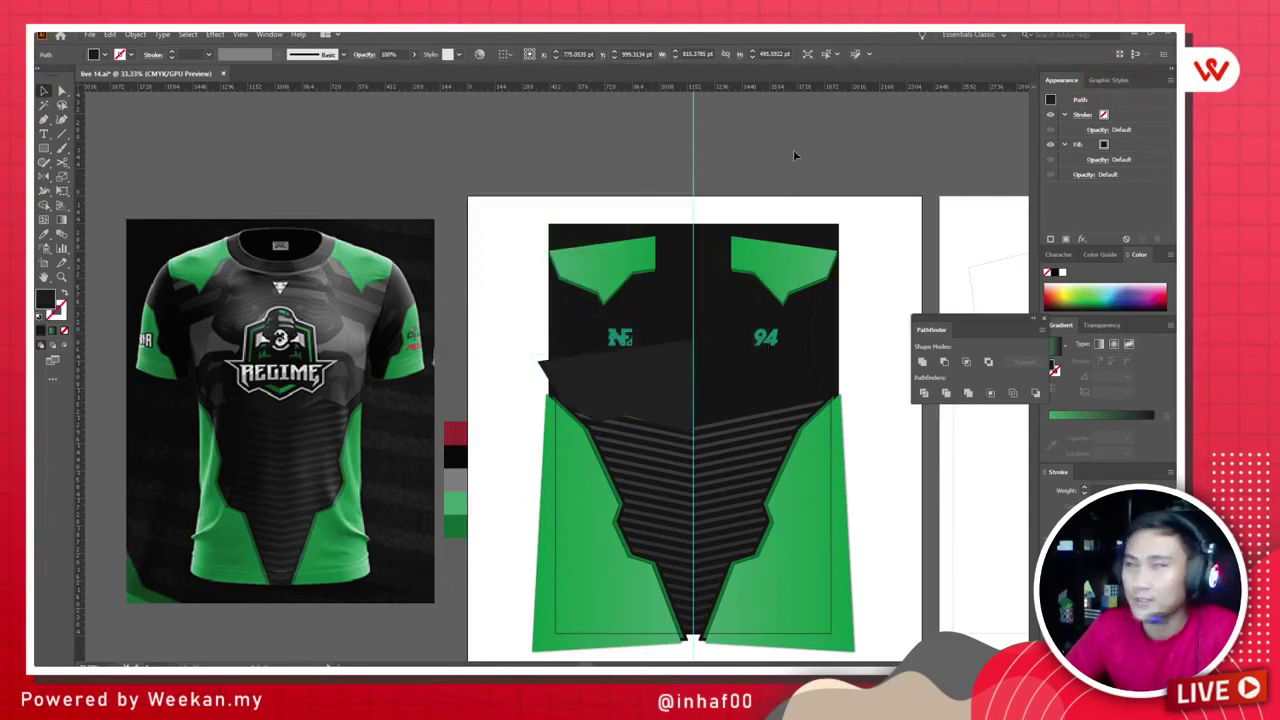
key(super)
click(817, 171)
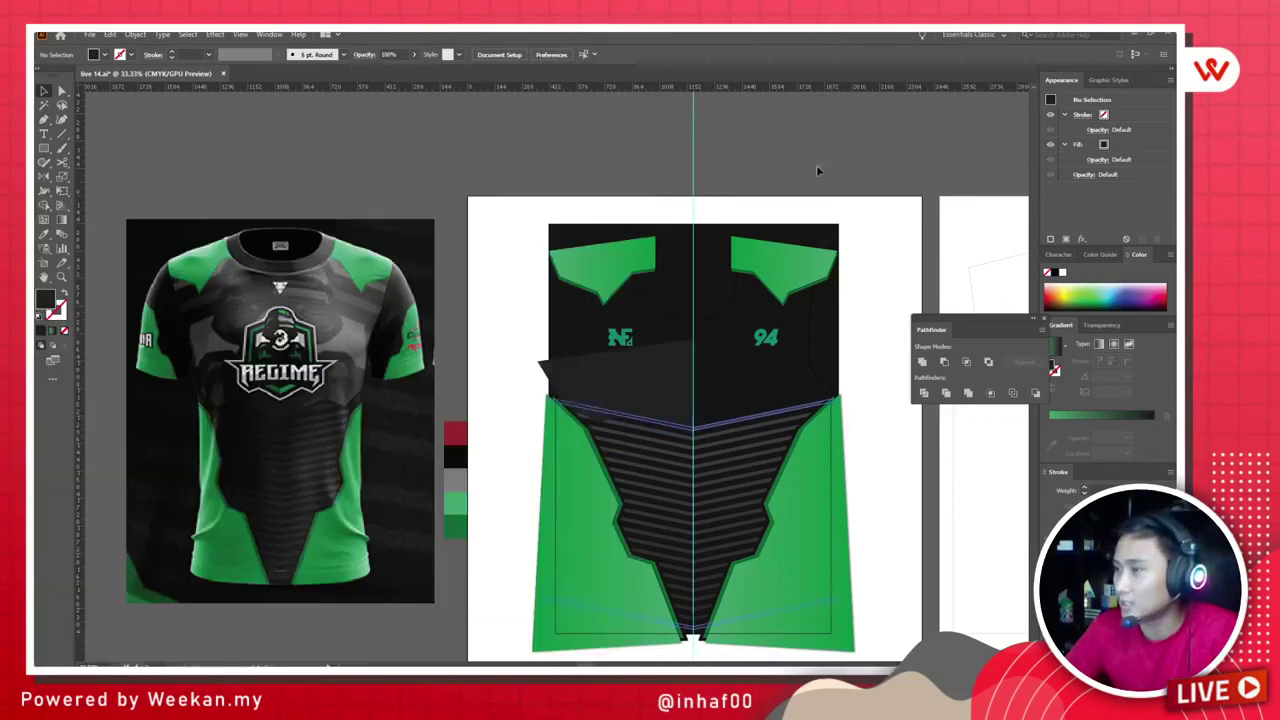
click(660, 387)
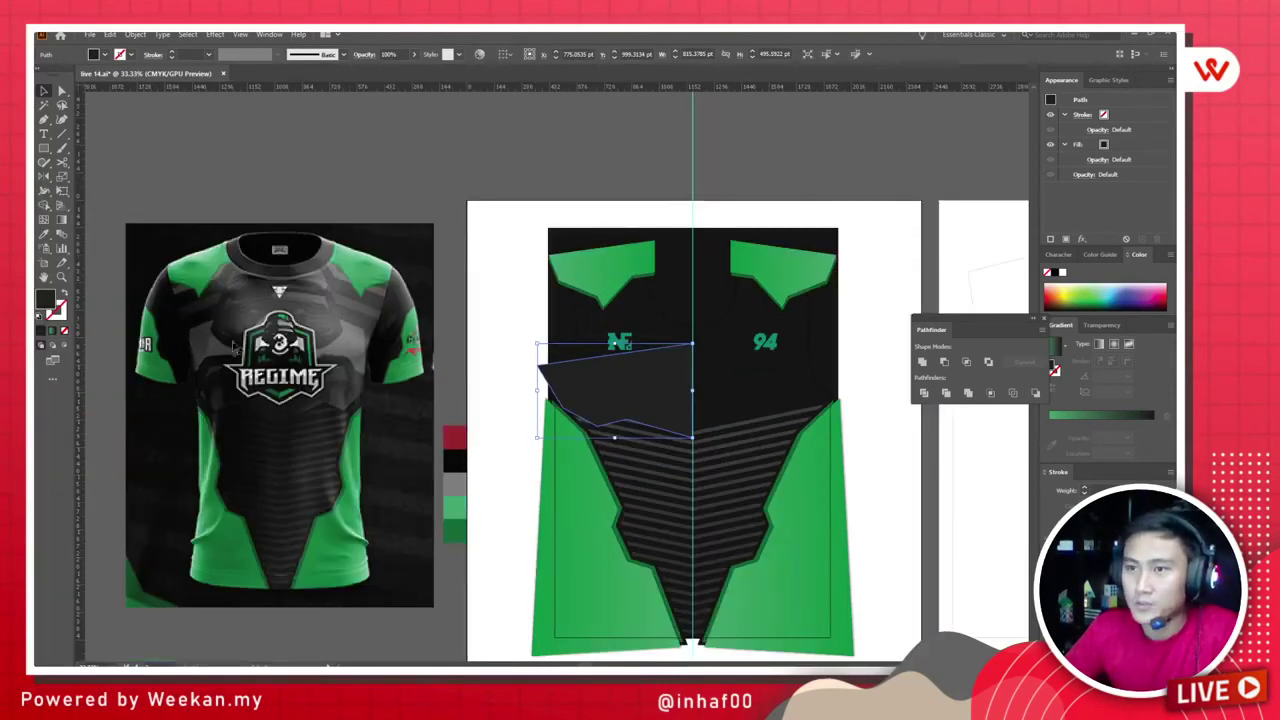
scroll(364, 363, up, 1)
scroll(364, 363, up, 3)
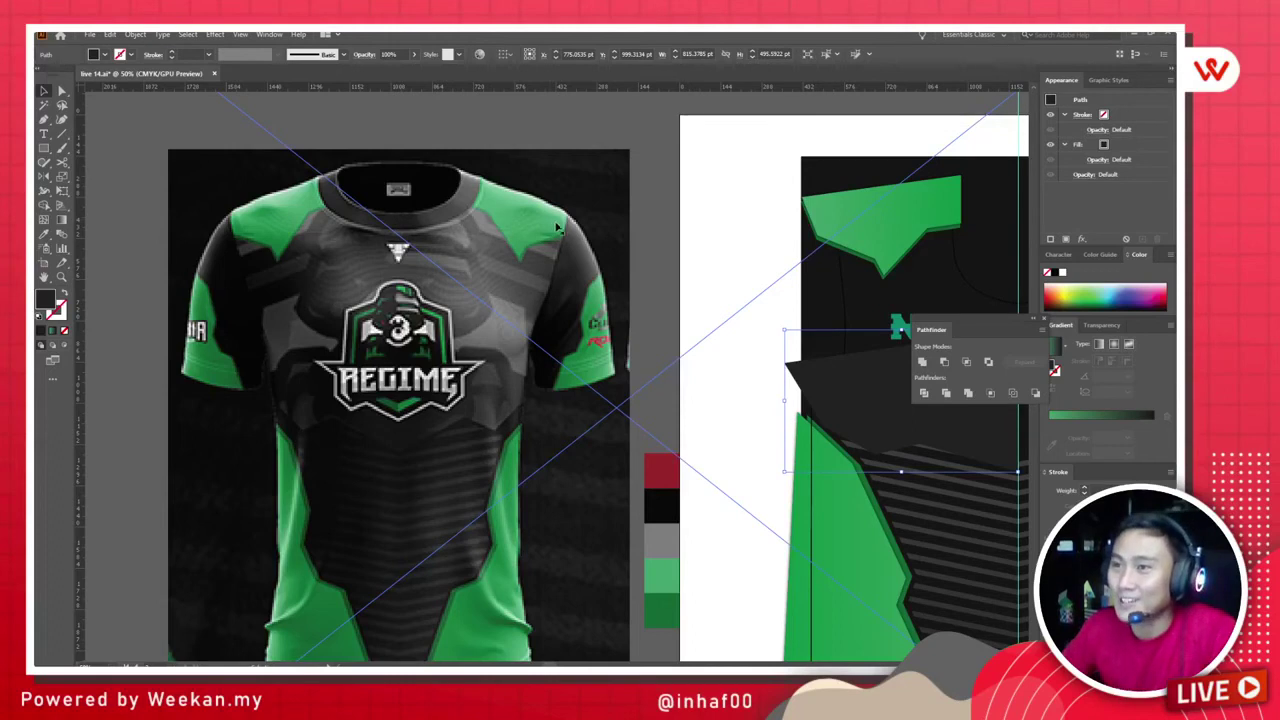
scroll(540, 505, down, 1)
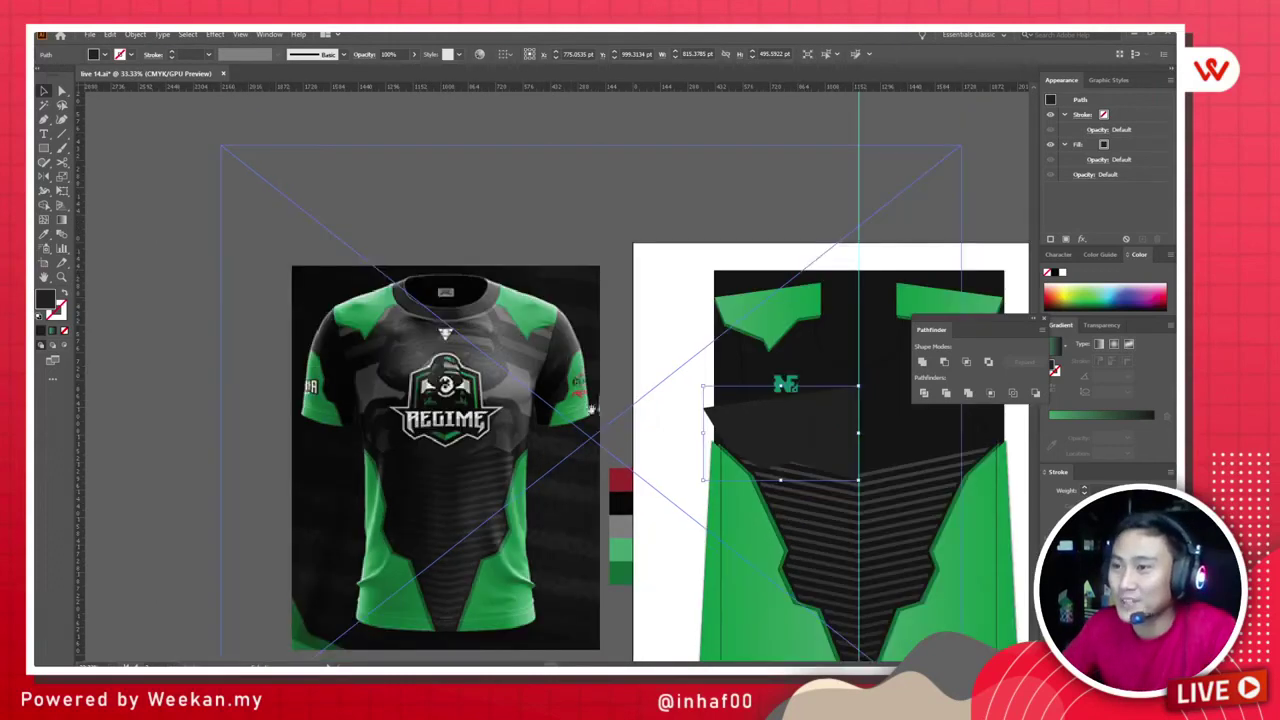
drag(590, 410, 451, 379)
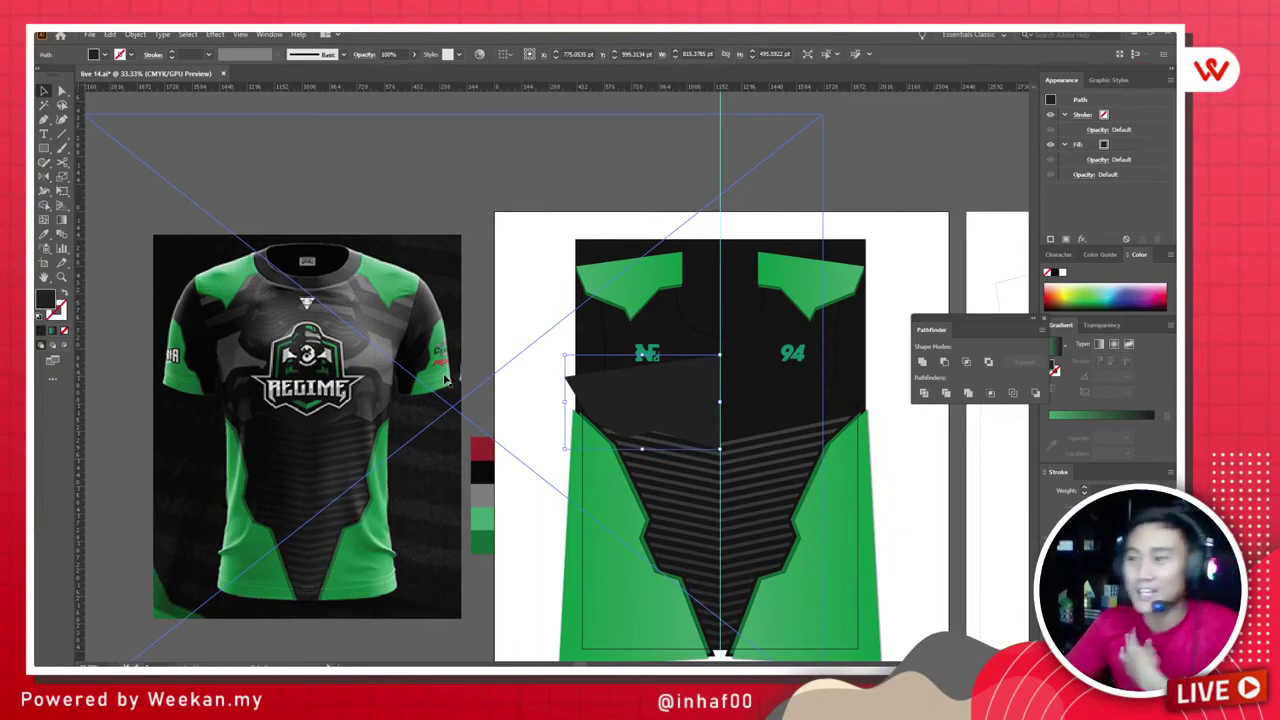
click(520, 371)
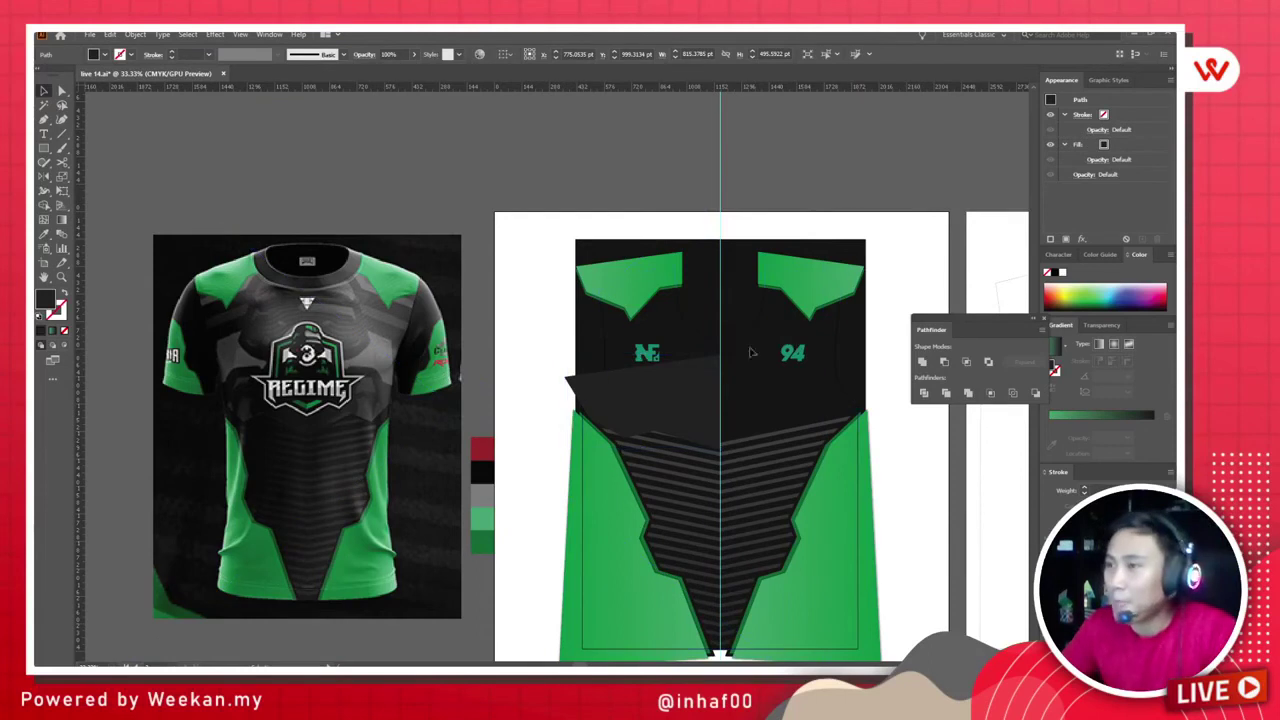
Step: Copy the chest shape in place and reflect the copy across the vertical centre guide onto the other half of the pattern
scroll(751, 352, up, 1)
click(623, 440)
scroll(625, 430, up, 2)
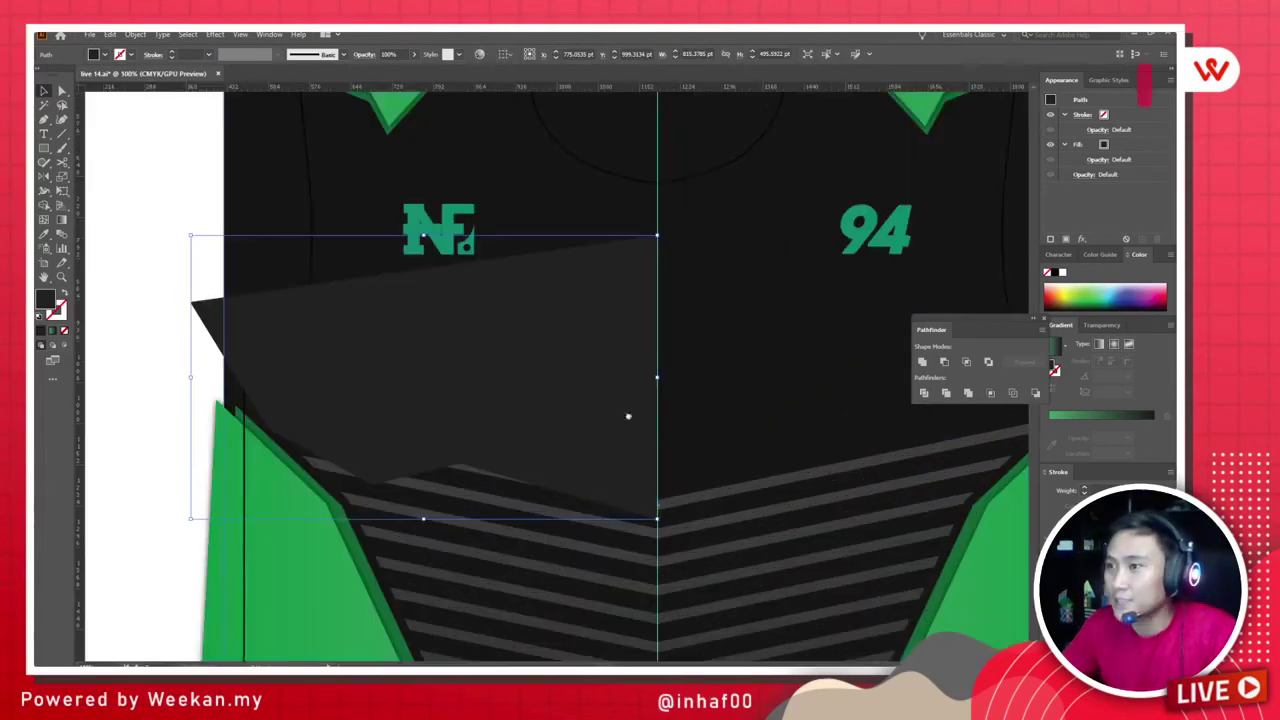
scroll(628, 416, right, 3)
scroll(628, 416, down, 1)
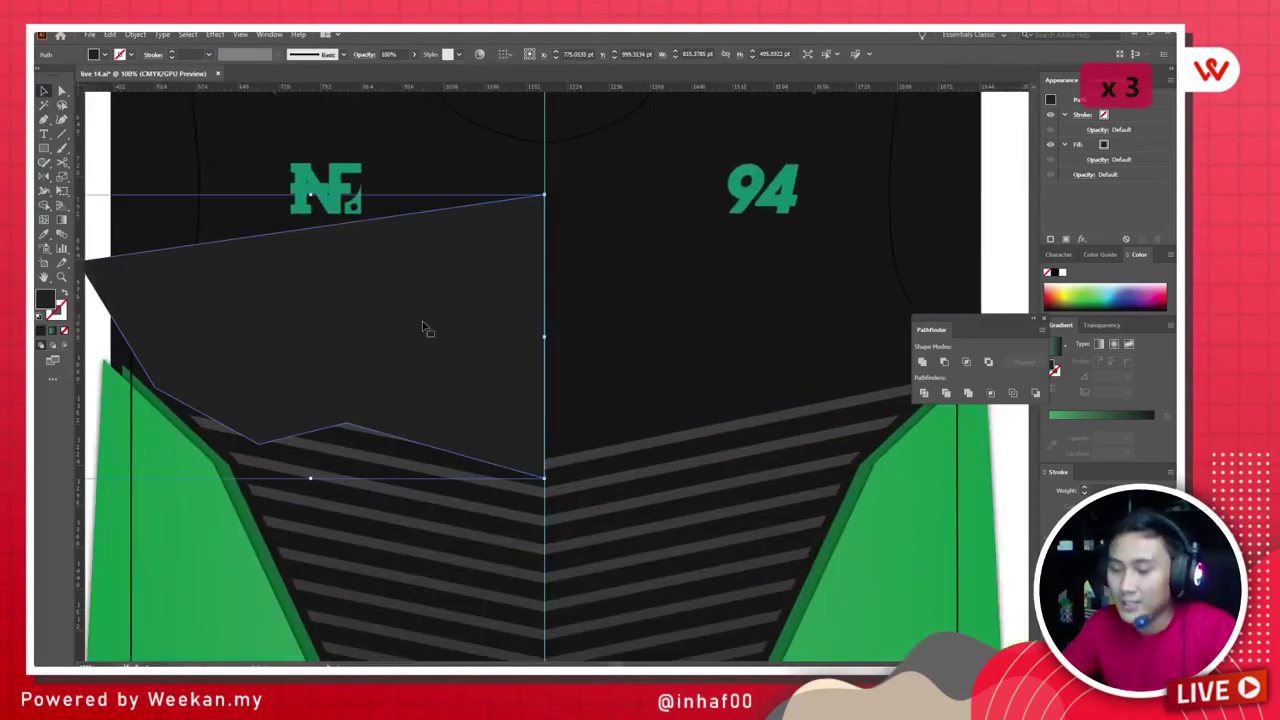
key(ctrl+c)
key(ctrl+f)
key(o)
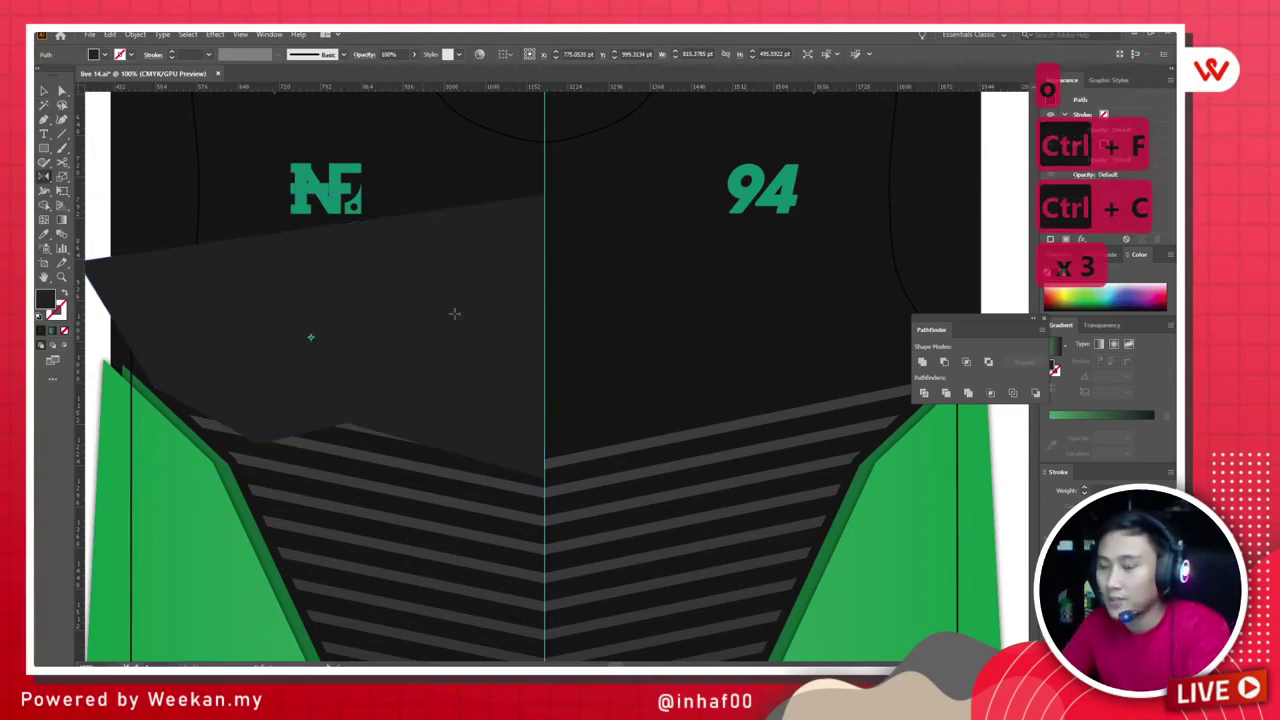
click(543, 172)
drag(628, 283, 369, 425)
key(v)
Step: Unite the two mirrored chest halves into a single full-width chest panel with Pathfinder
shift+click(435, 288)
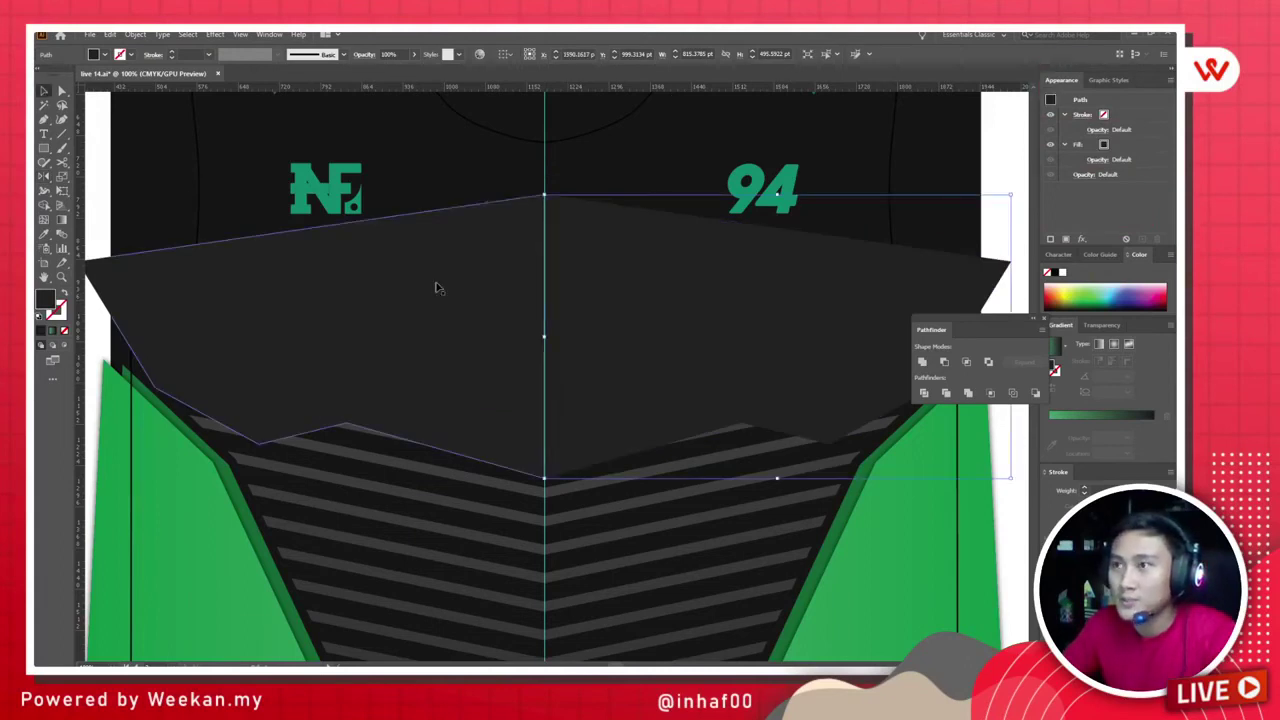
click(922, 361)
key(ctrl+minus)
key(ctrl+minus)
key(ctrl+minus)
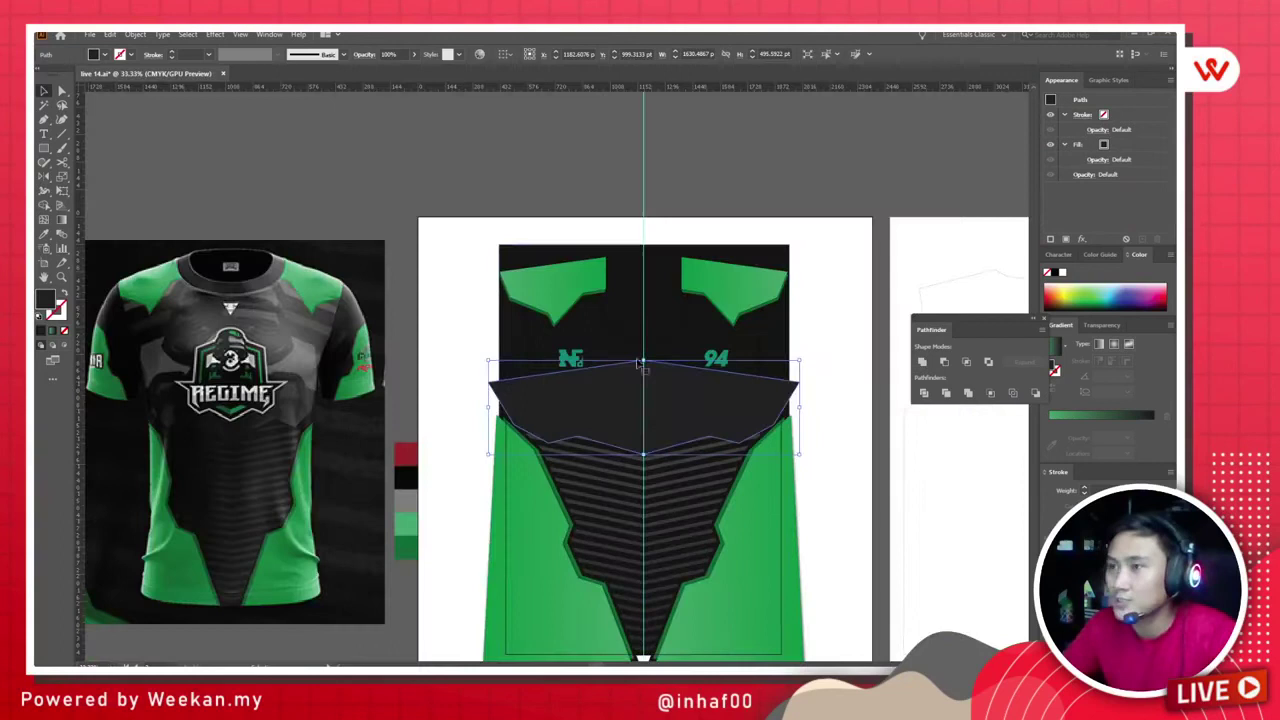
click(445, 268)
Step: Check the united chest panel against the reference jersey and reselect it on the pattern
key(ctrl+plus)
key(ctrl+plus)
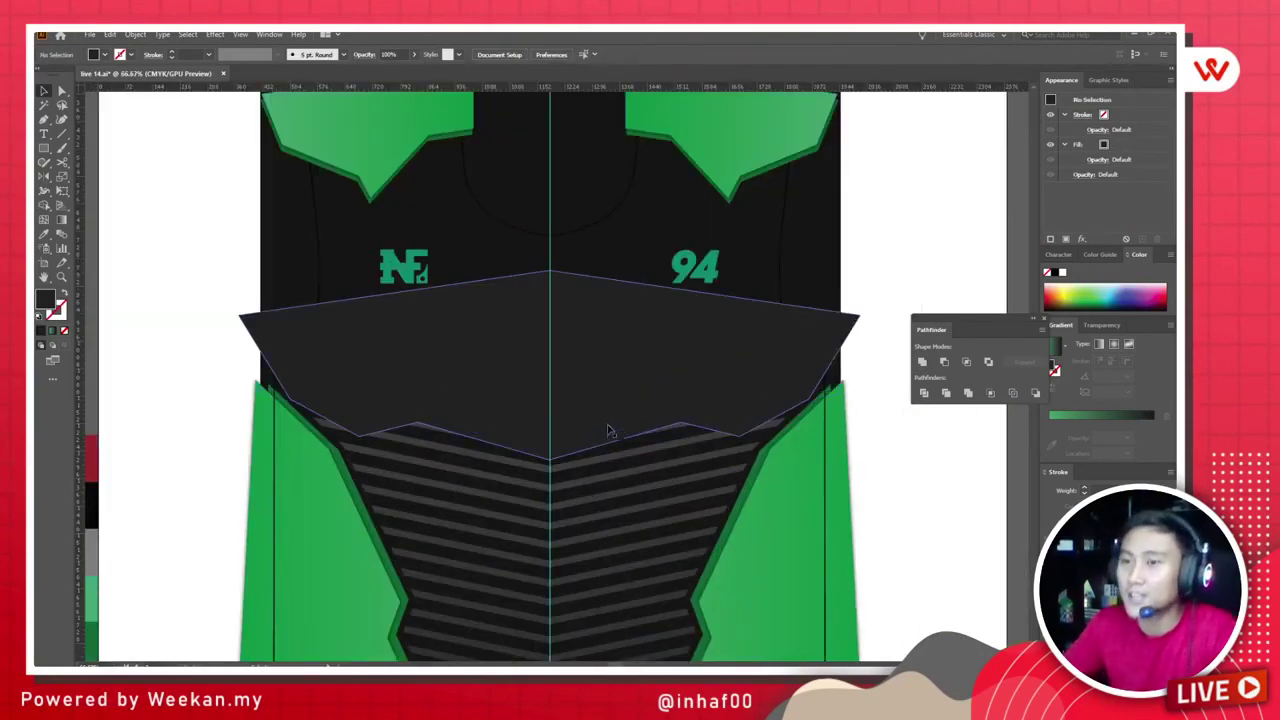
key(ctrl+minus)
key(ctrl+minus)
key(ctrl+minus)
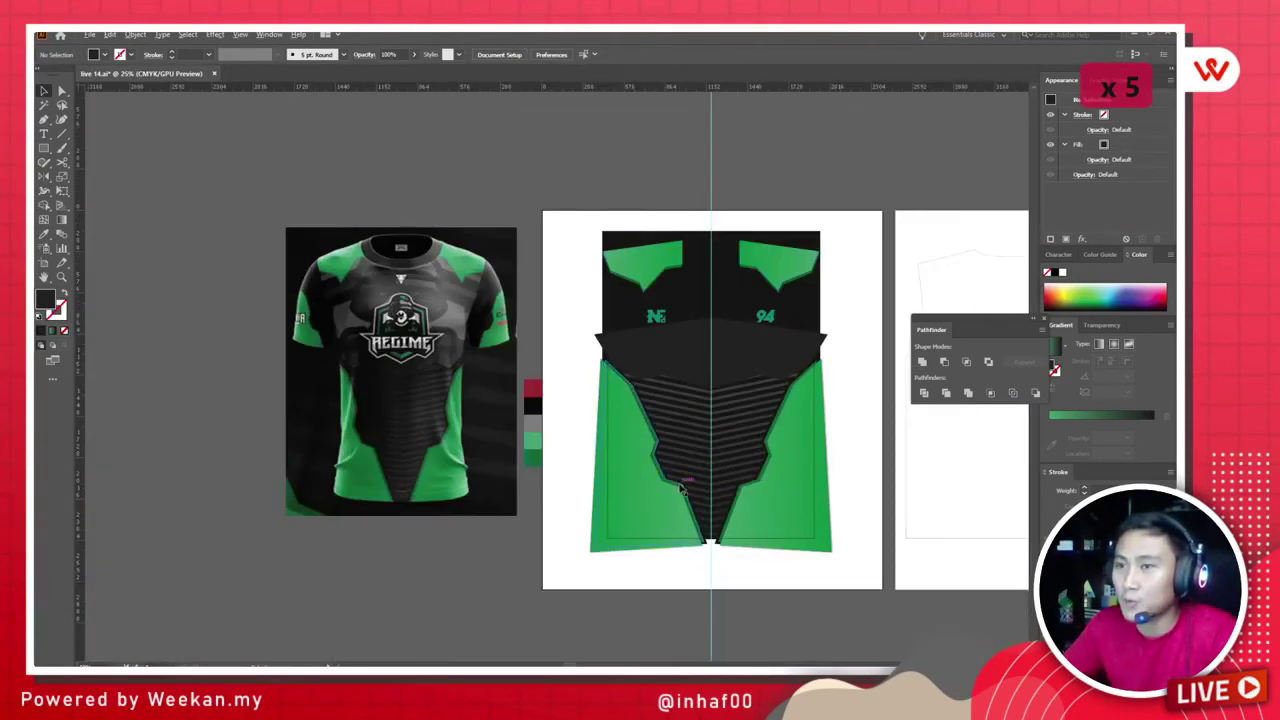
key(ctrl+plus)
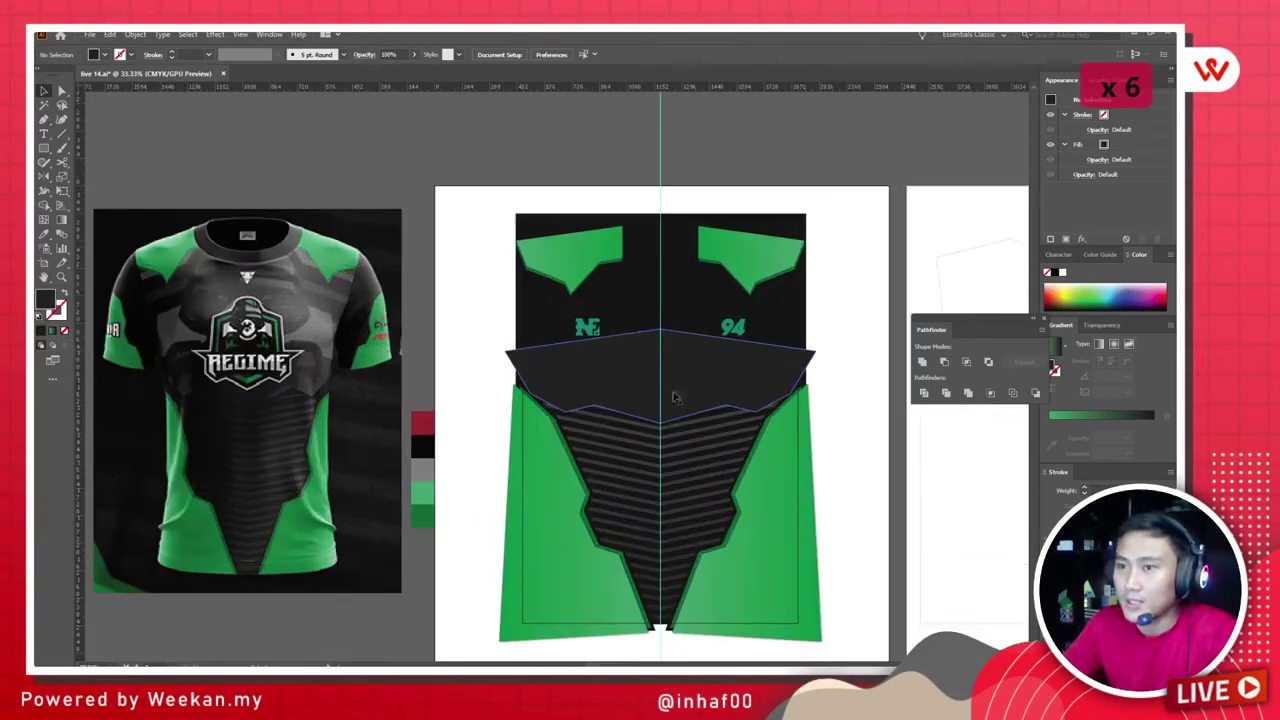
click(632, 376)
scroll(632, 376, up, 2)
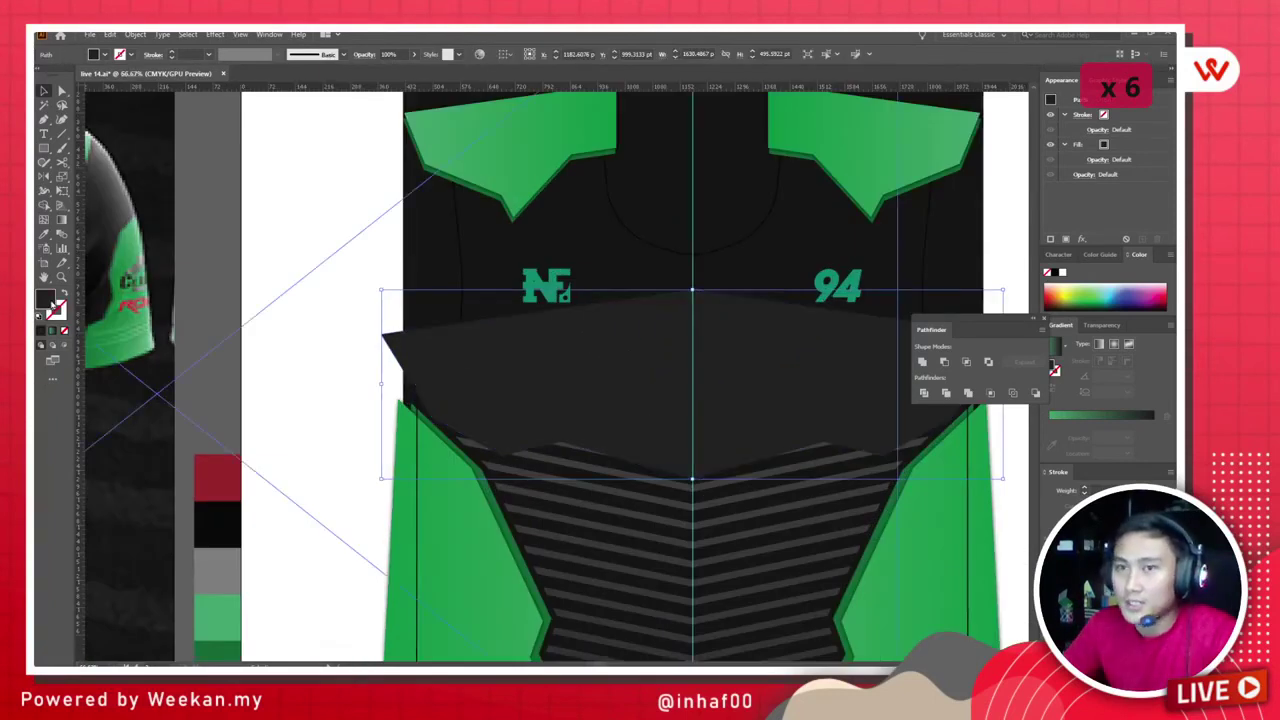
Step: Set the united chest panel's fill to the dark grey #353535 and deselect it
double_click(45, 298)
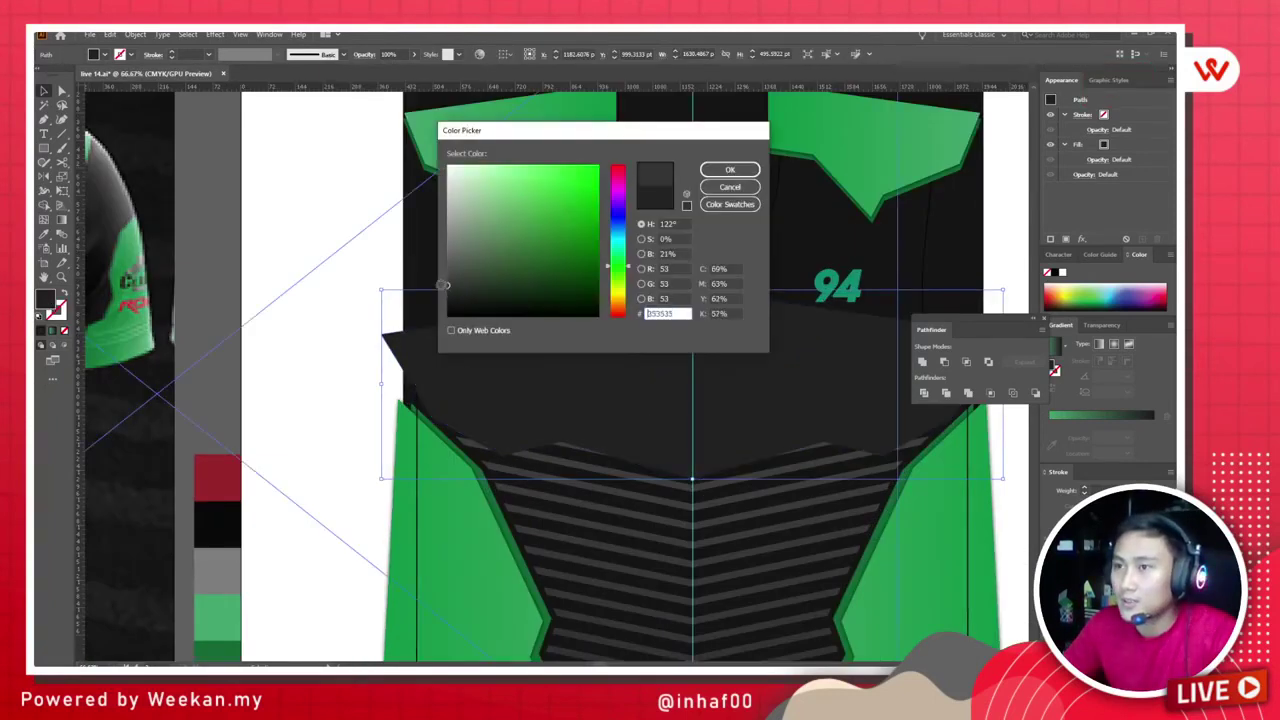
click(730, 169)
key(ctrl+minus)
key(ctrl+minus)
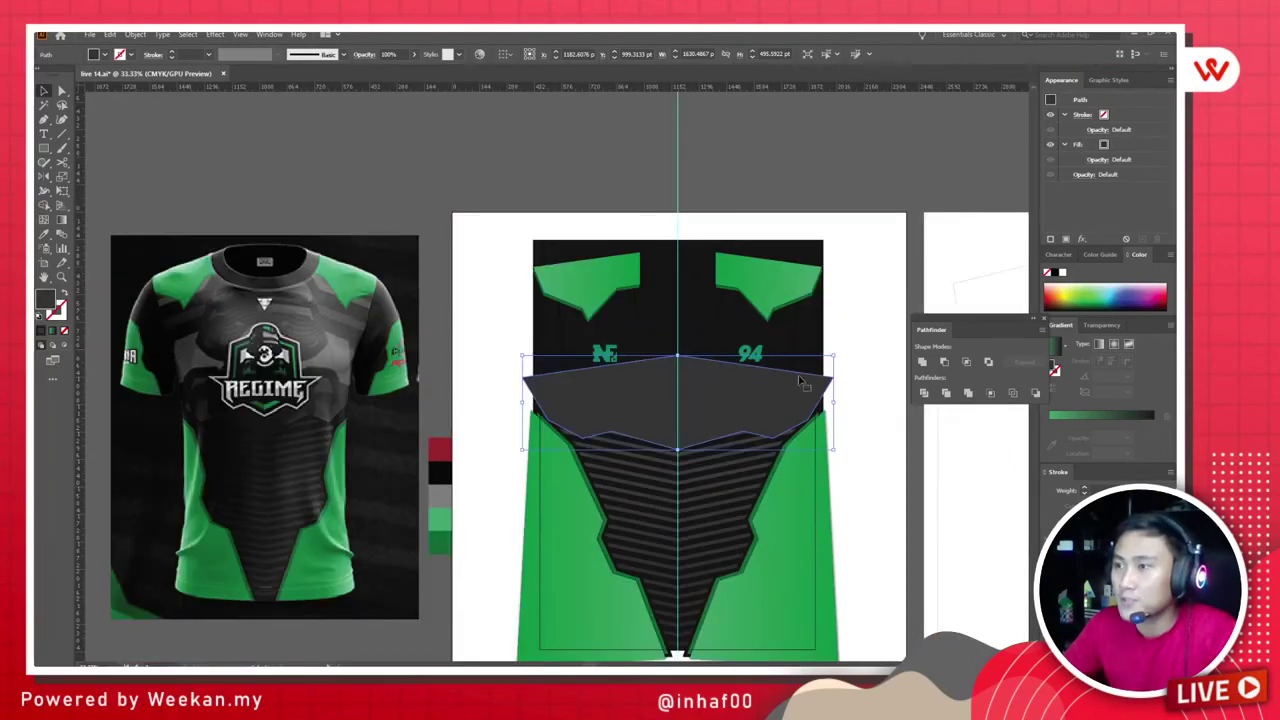
click(855, 289)
key(ctrl+plus)
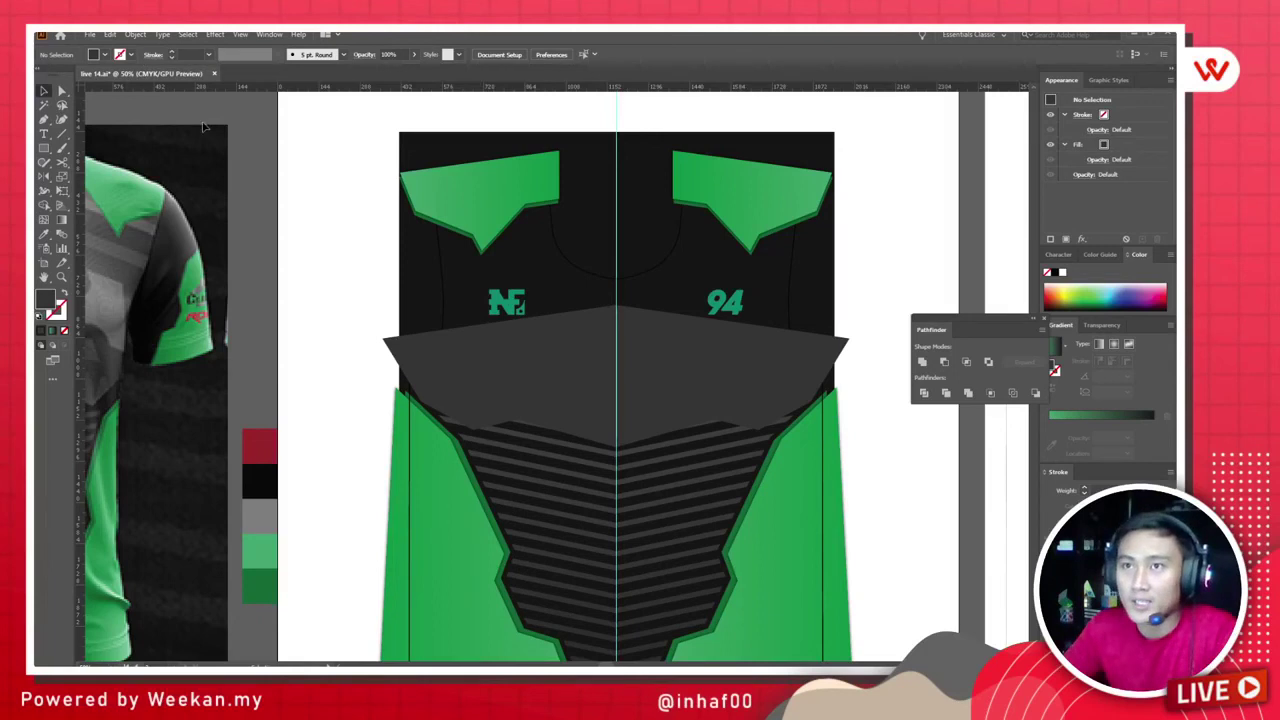
Step: Move the chest panel straight down by 10 units on the front pattern and deselect it
scroll(241, 224, down, 1)
drag(327, 245, 425, 305)
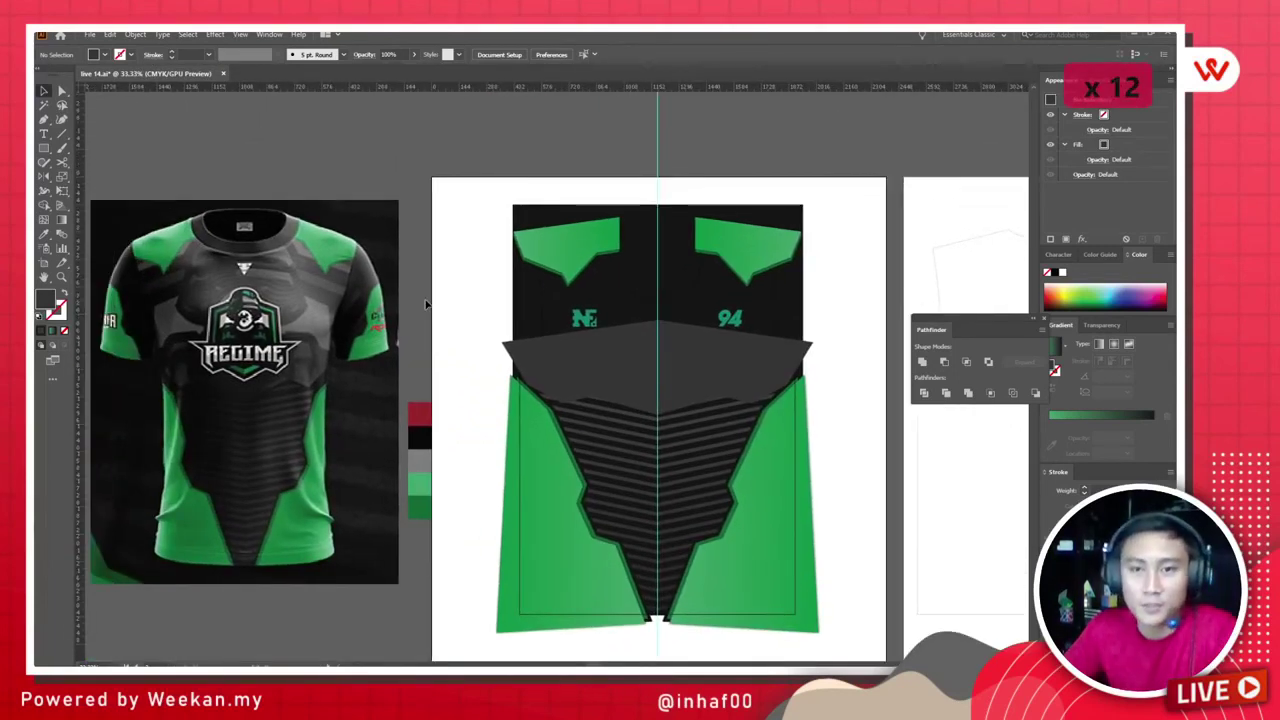
click(638, 373)
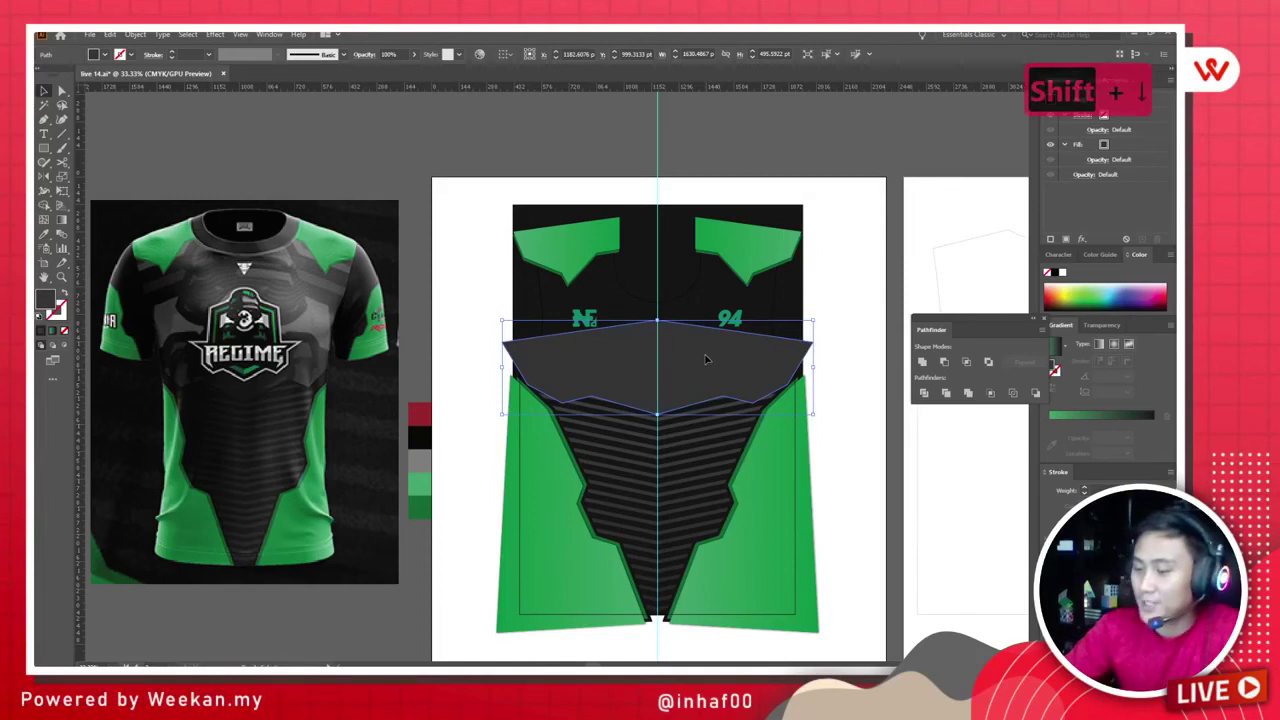
key(shift+Down)
key(shift+Down)
key(shift+Down)
key(shift+Down)
key(shift+Down)
key(shift+Up)
key(shift+Up)
key(shift+Up)
key(shift+Up)
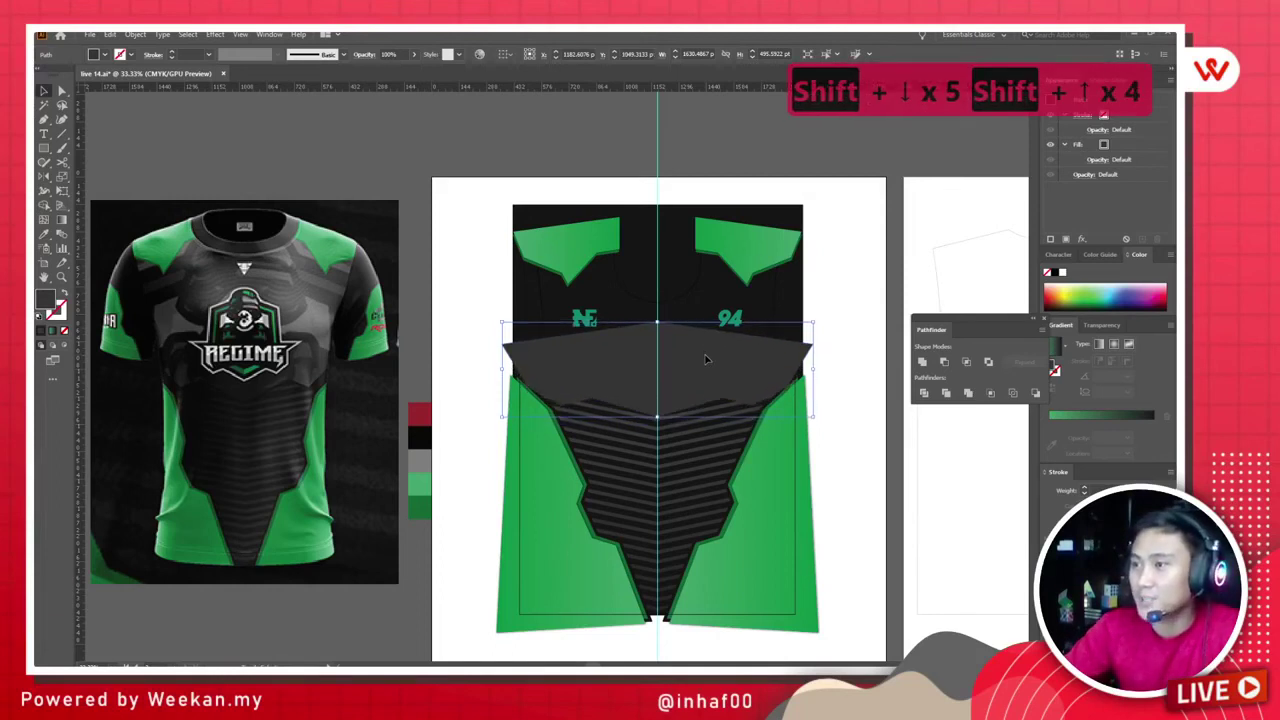
click(471, 293)
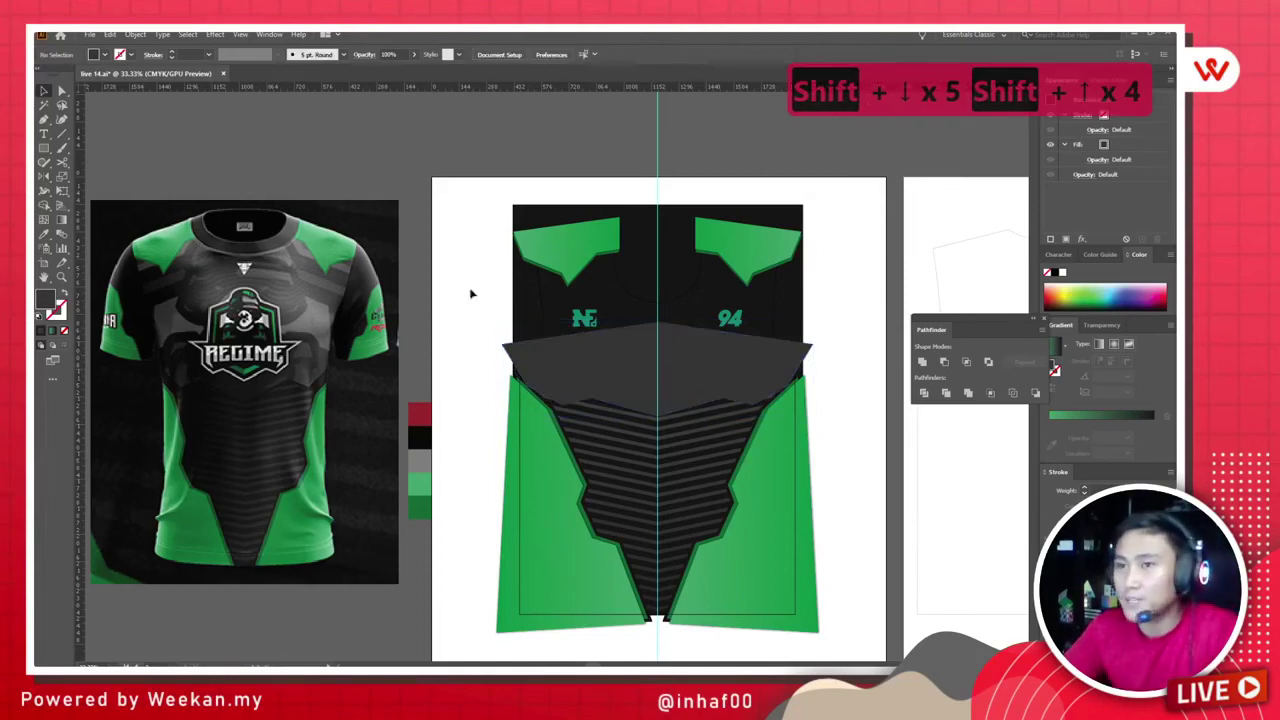
Step: Compare the selected chest panel's shape, position and colour with the chest area of the reference jersey
click(661, 346)
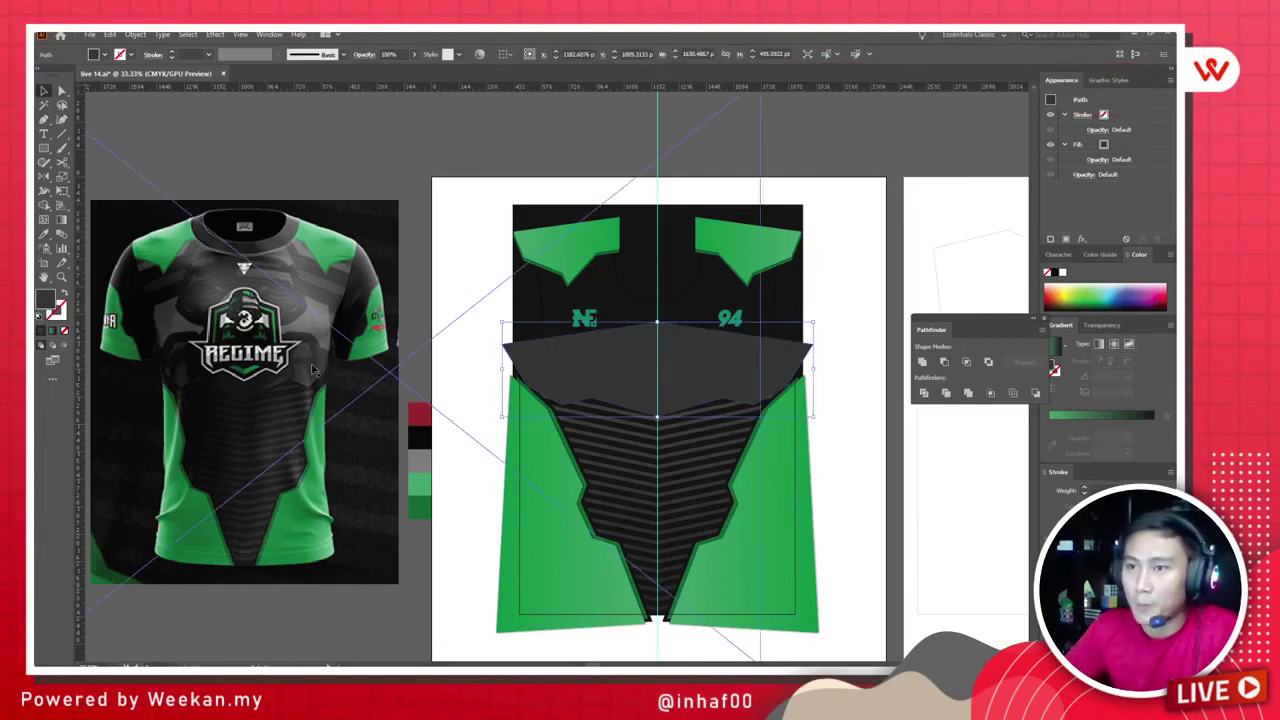
scroll(727, 370, up, 1)
scroll(697, 380, down, 2)
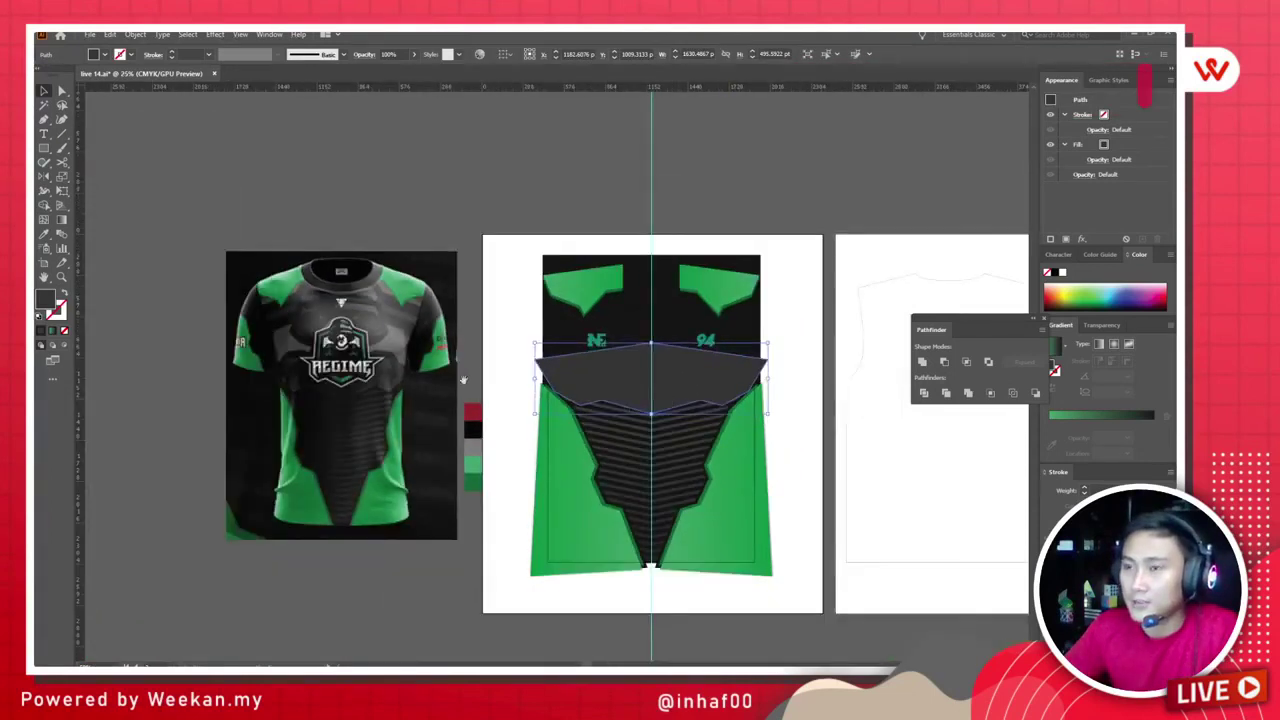
click(548, 377)
scroll(545, 377, up, 1)
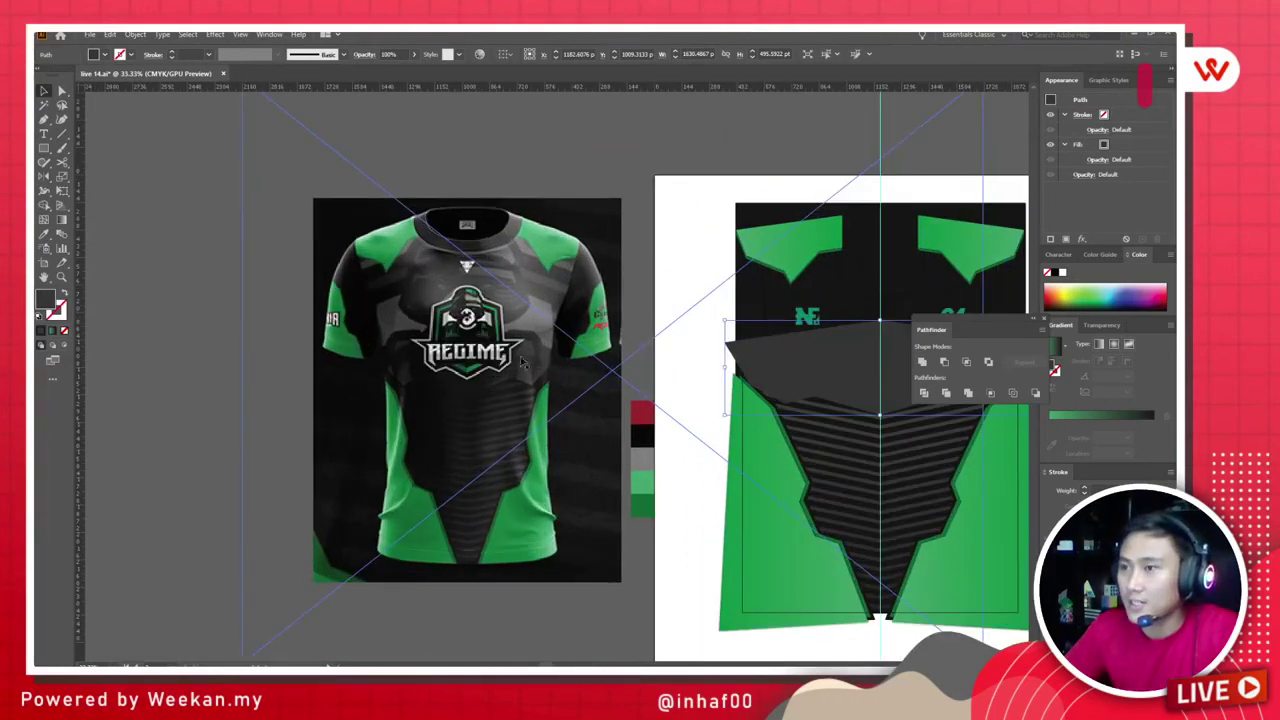
scroll(282, 332, right, 3)
click(717, 360)
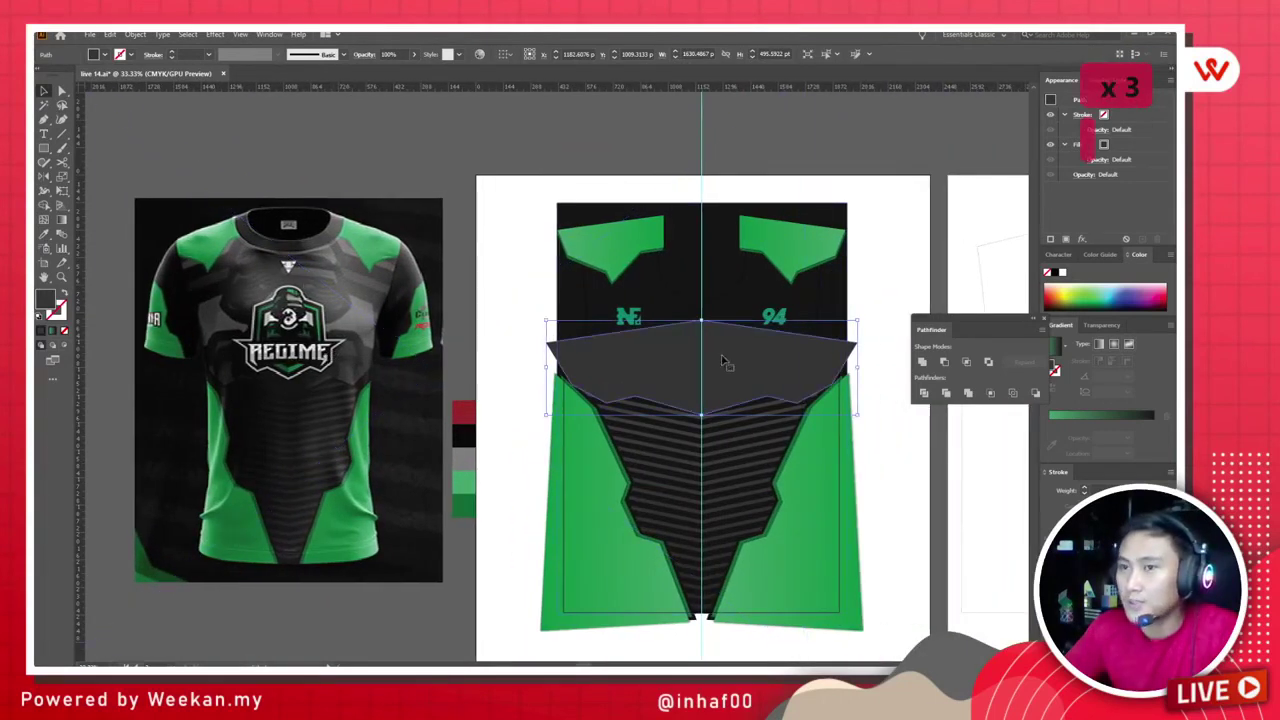
scroll(718, 361, up, 1)
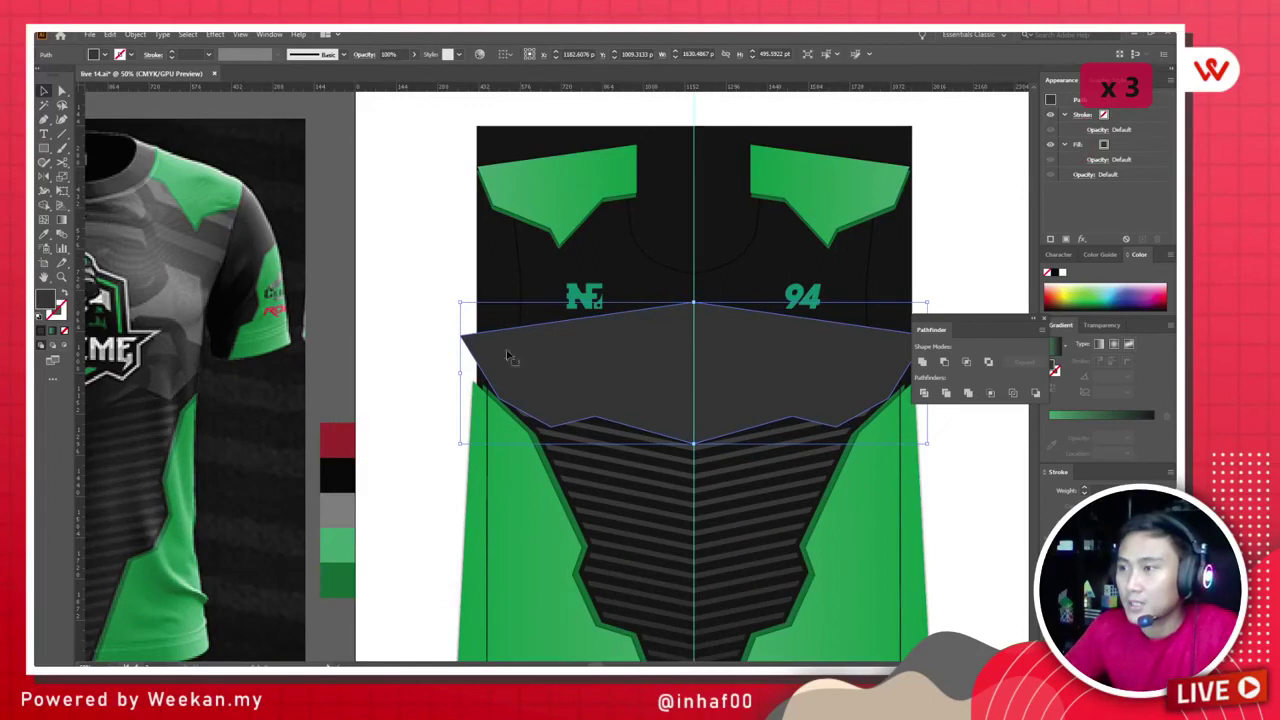
drag(459, 303, 139, 231)
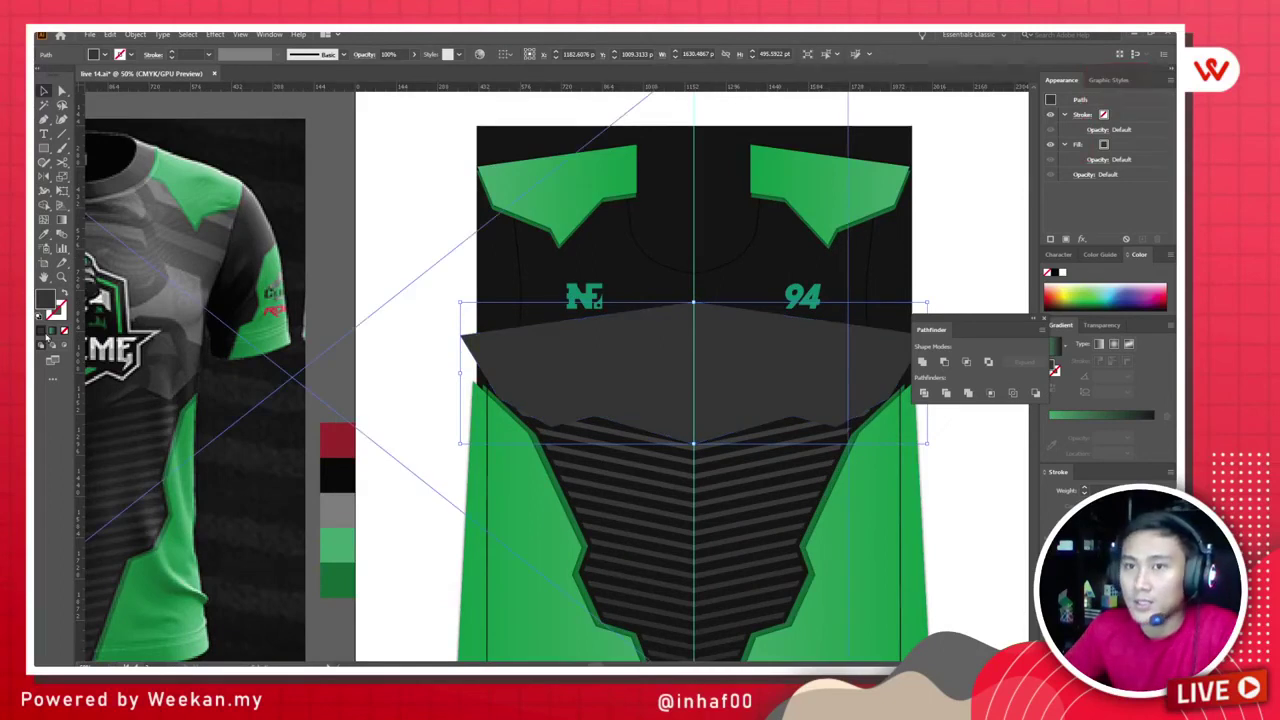
Step: Give the chest panel a near-black stroke with the hex colour 171717
click(58, 312)
double_click(58, 312)
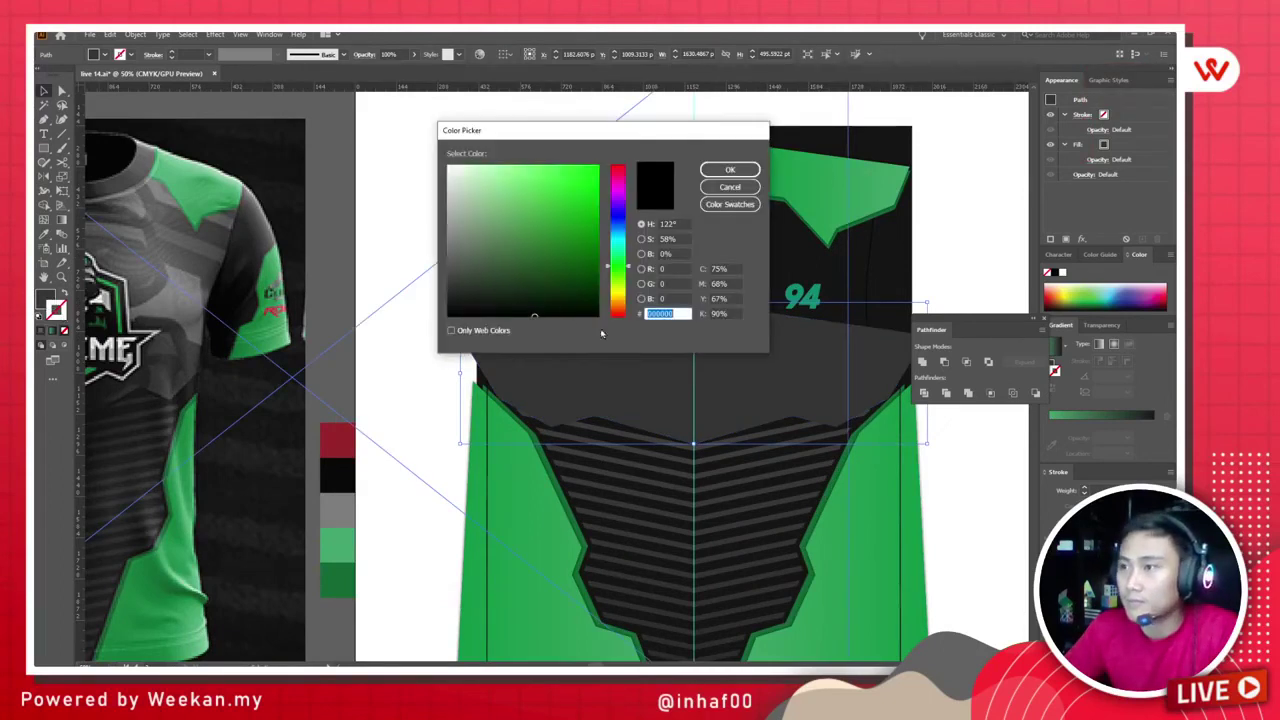
key(ctrl+v)
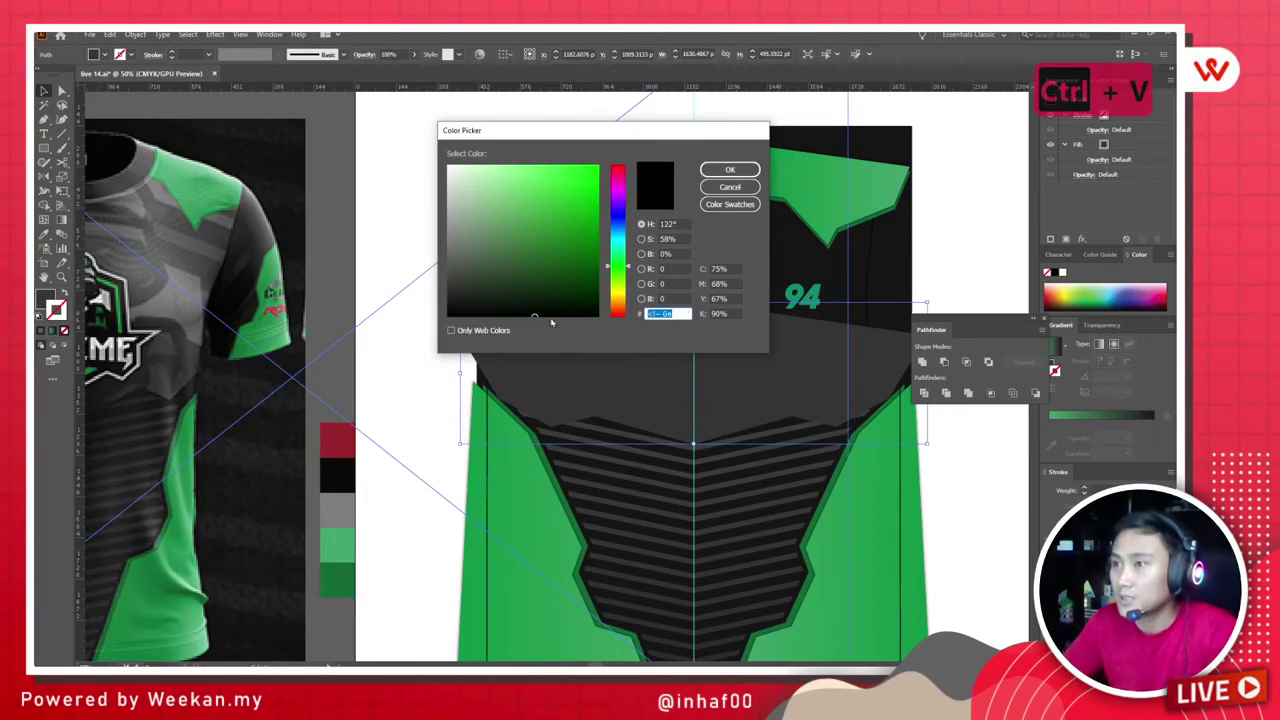
text(1717)
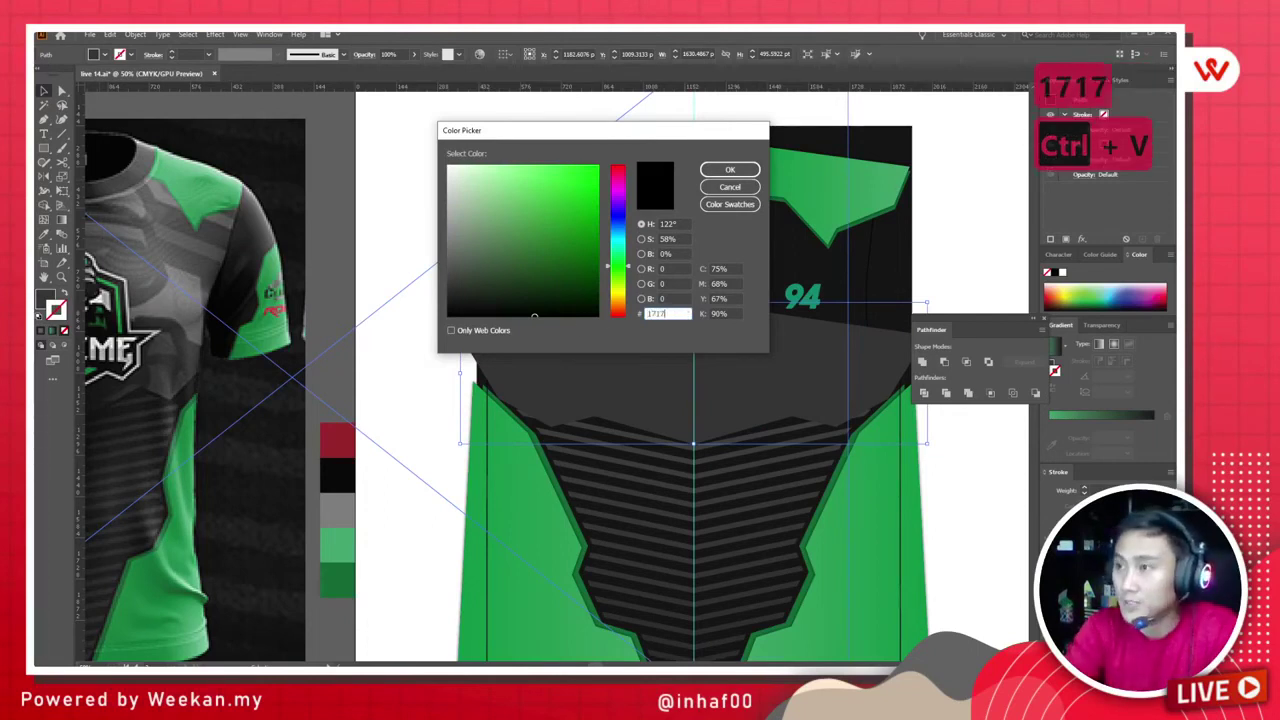
text(17)
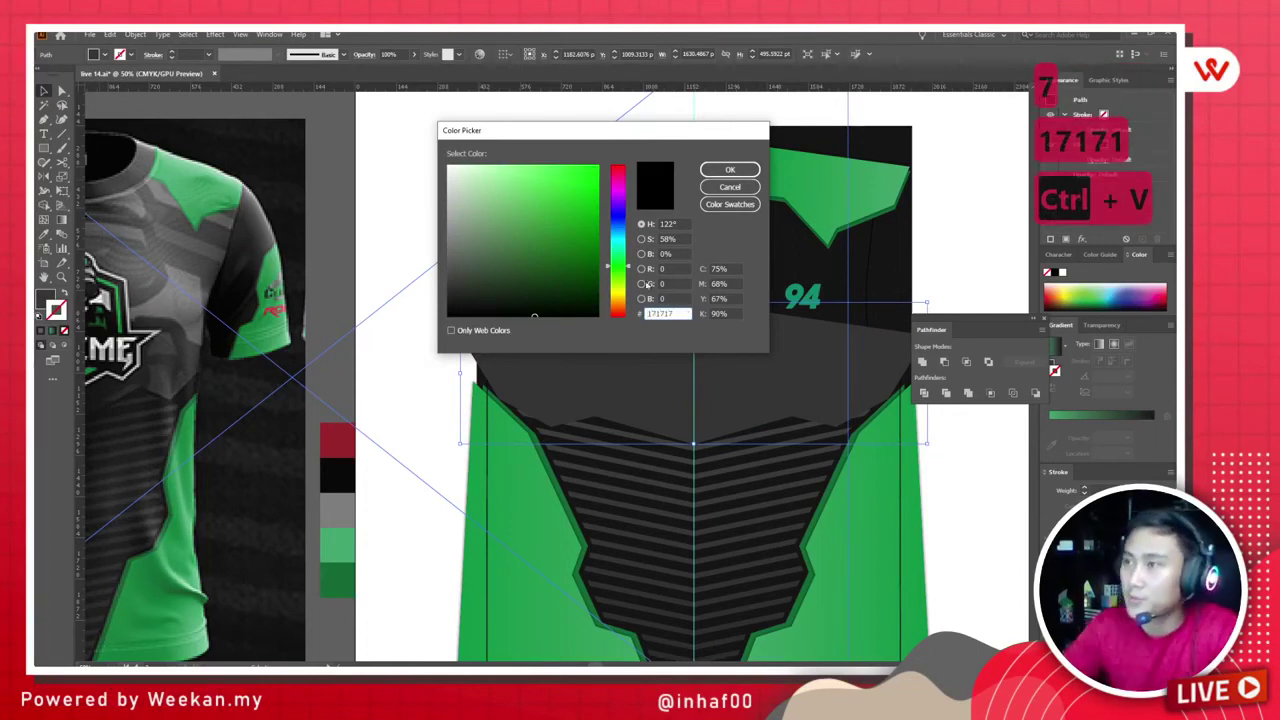
click(730, 170)
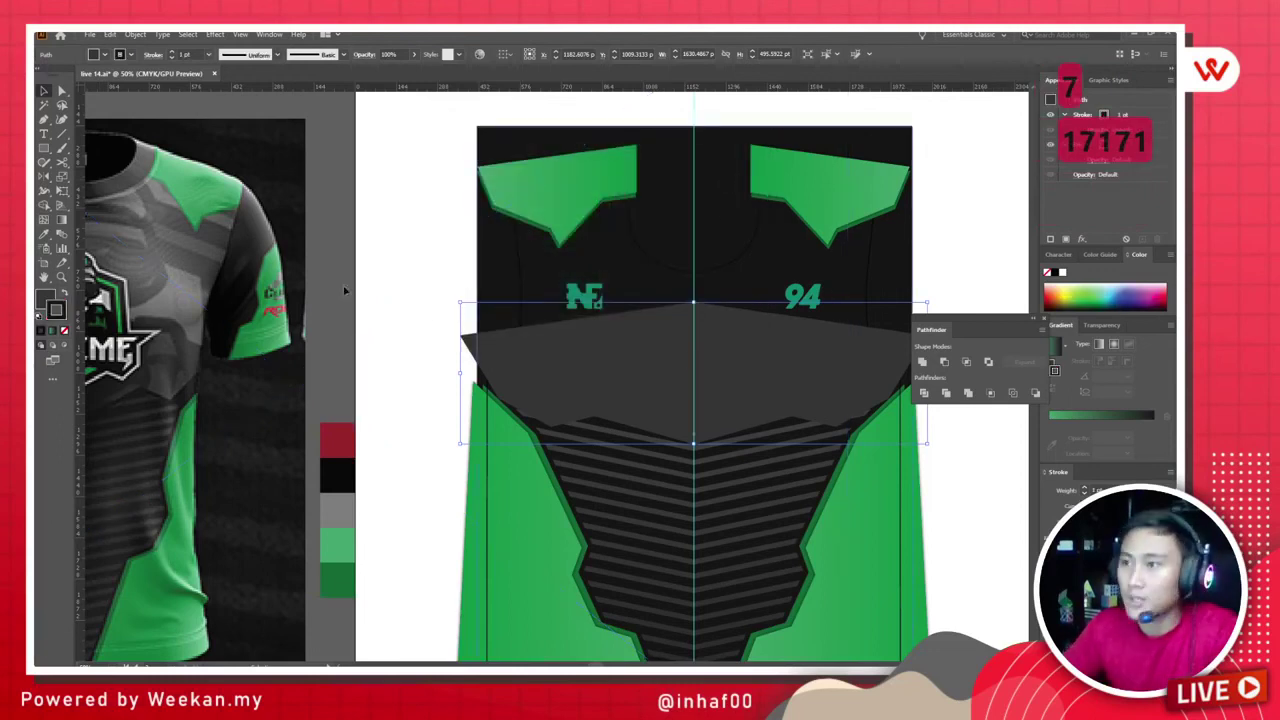
Step: Increase the chest panel's stroke weight to 18 pt and deselect the panel
click(172, 54)
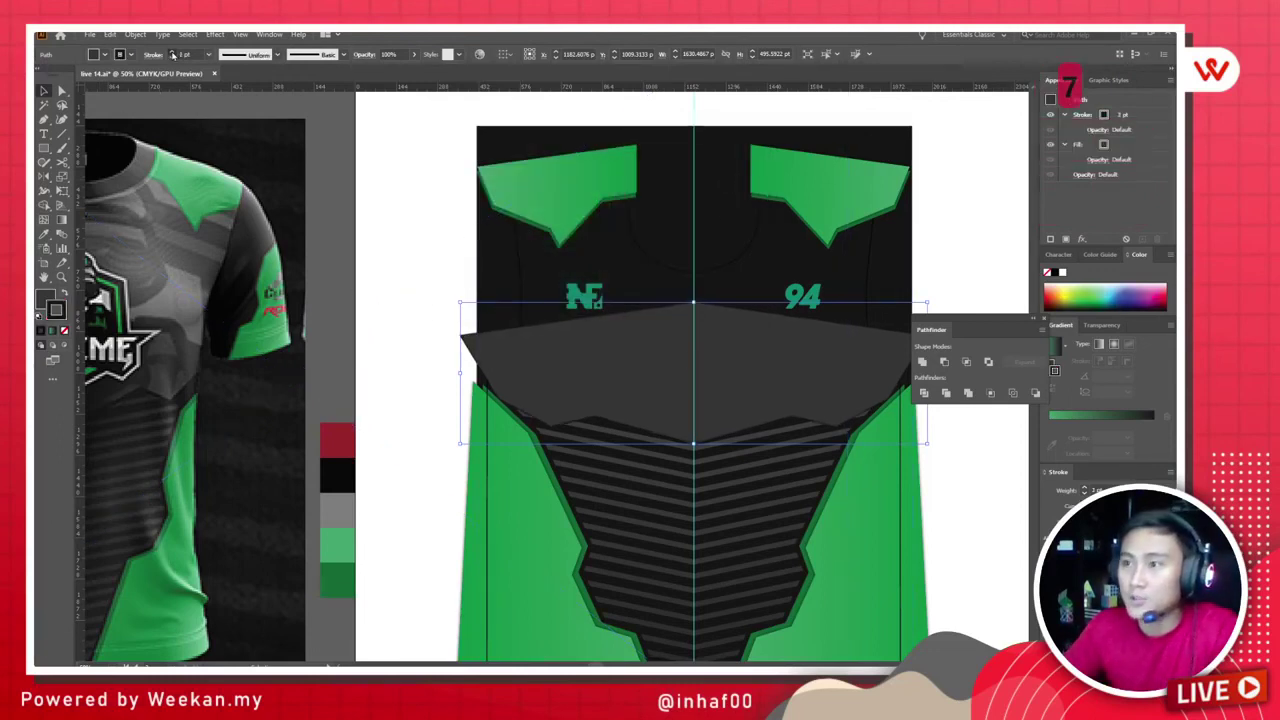
click(172, 54)
click(172, 54)
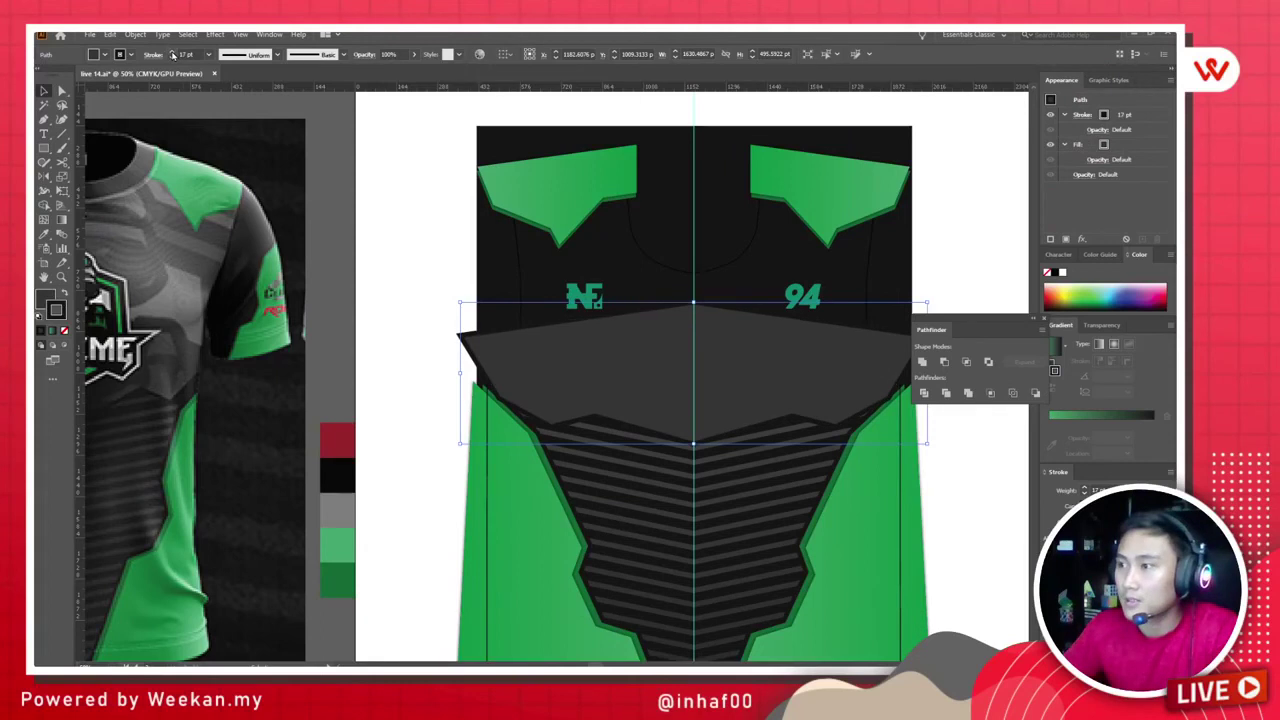
click(172, 54)
click(333, 204)
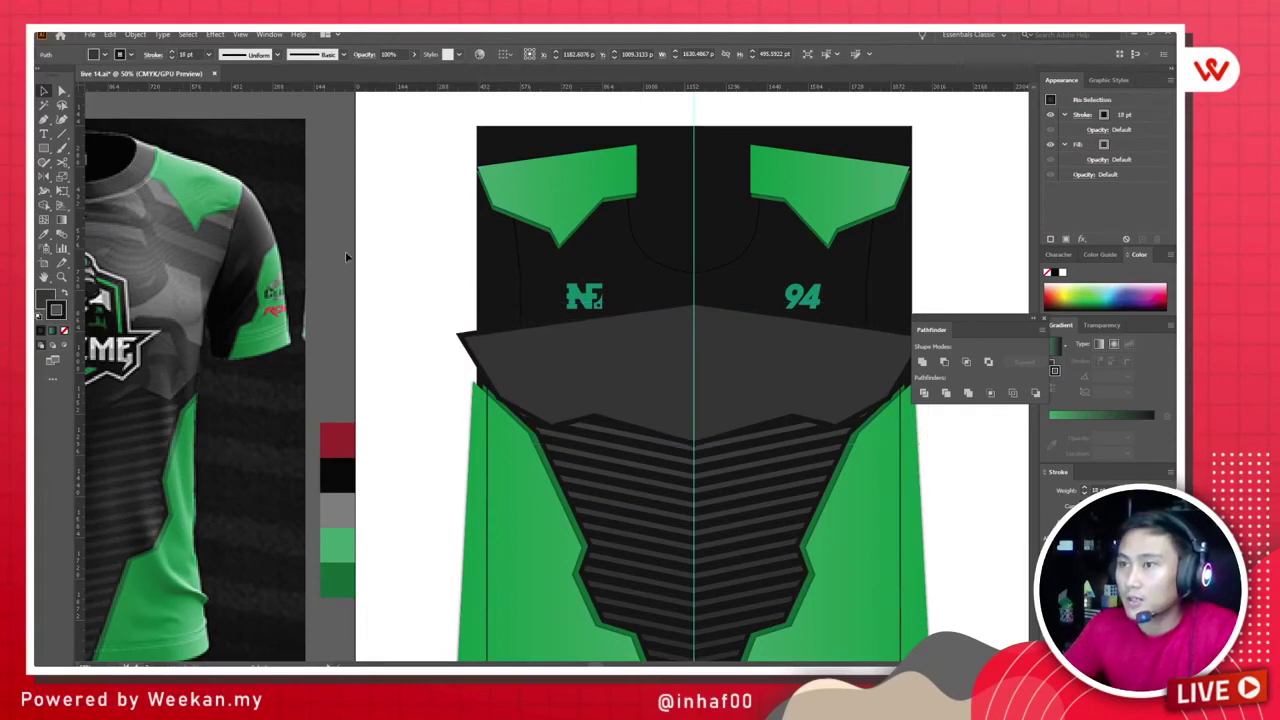
Step: Send the outlined chest panel backward in the stacking order until the pattern's armhole and seam lines lie over it
key(ctrl+minus)
click(702, 340)
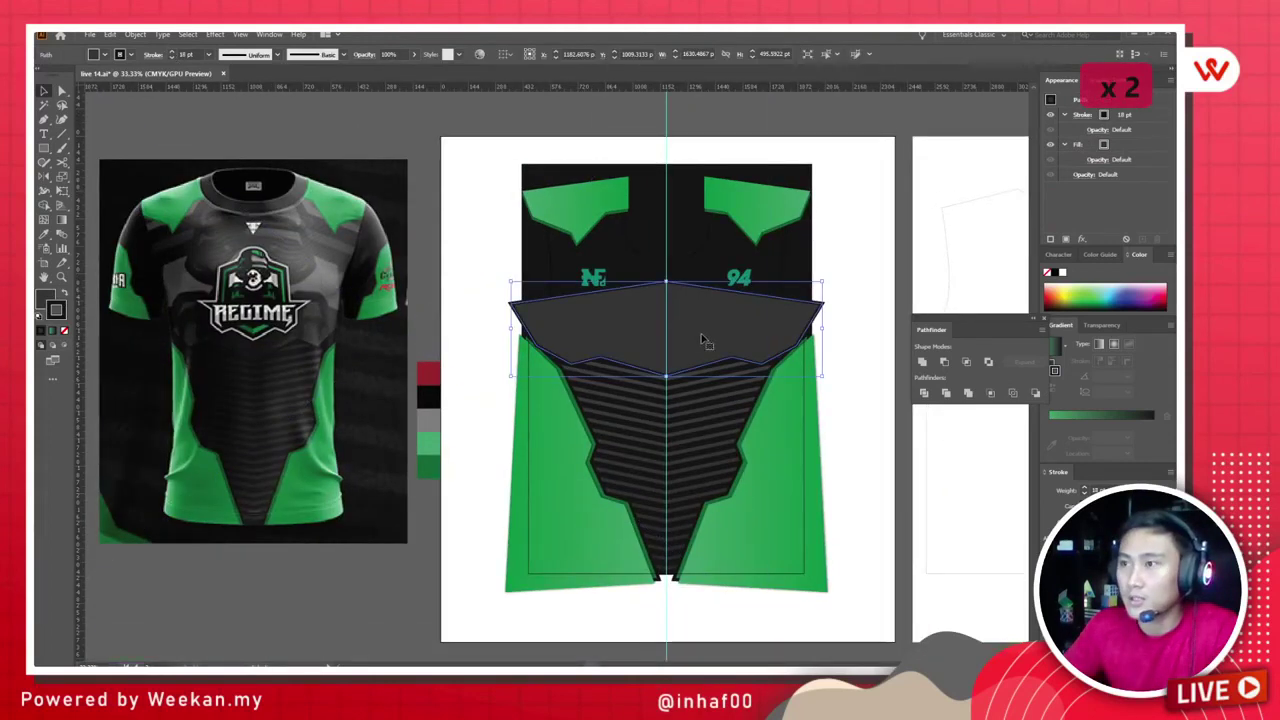
right_click(697, 342)
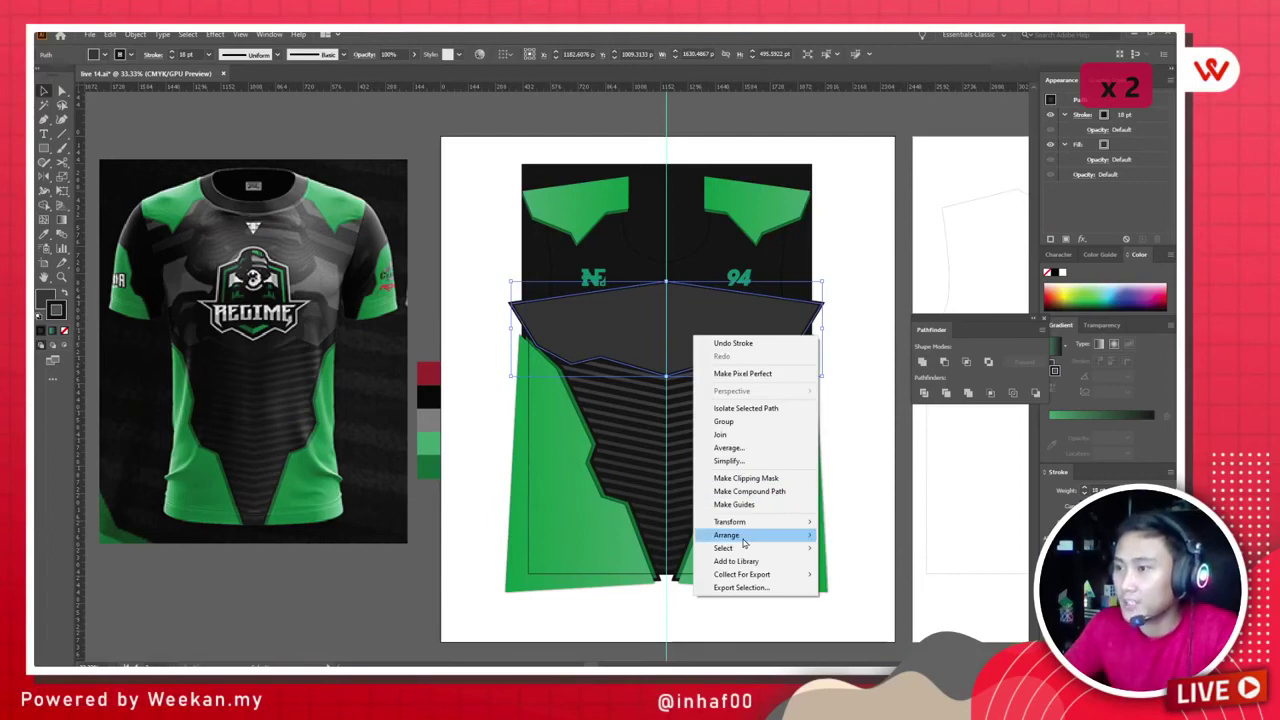
mouse_move(790, 536)
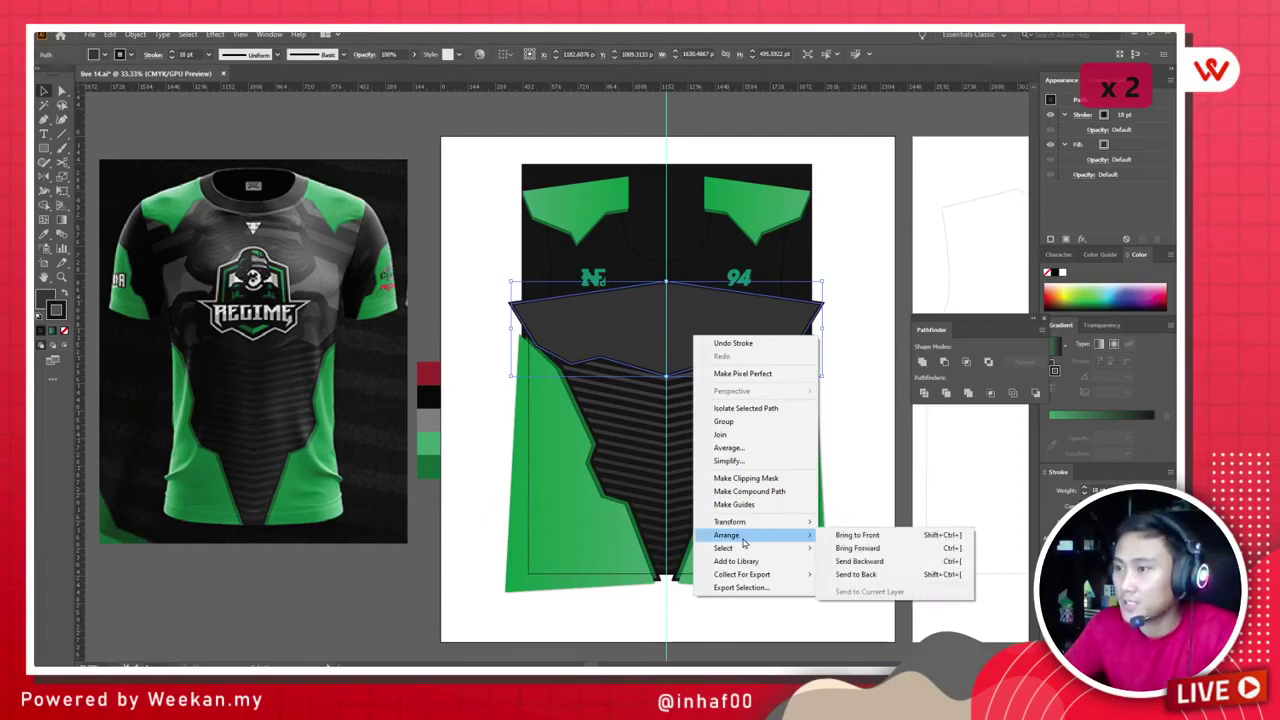
click(857, 420)
key(ctrl+bracketleft)
key(ctrl+bracketleft)
key(ctrl+bracketleft)
key(ctrl+bracketleft)
key(ctrl+bracketleft)
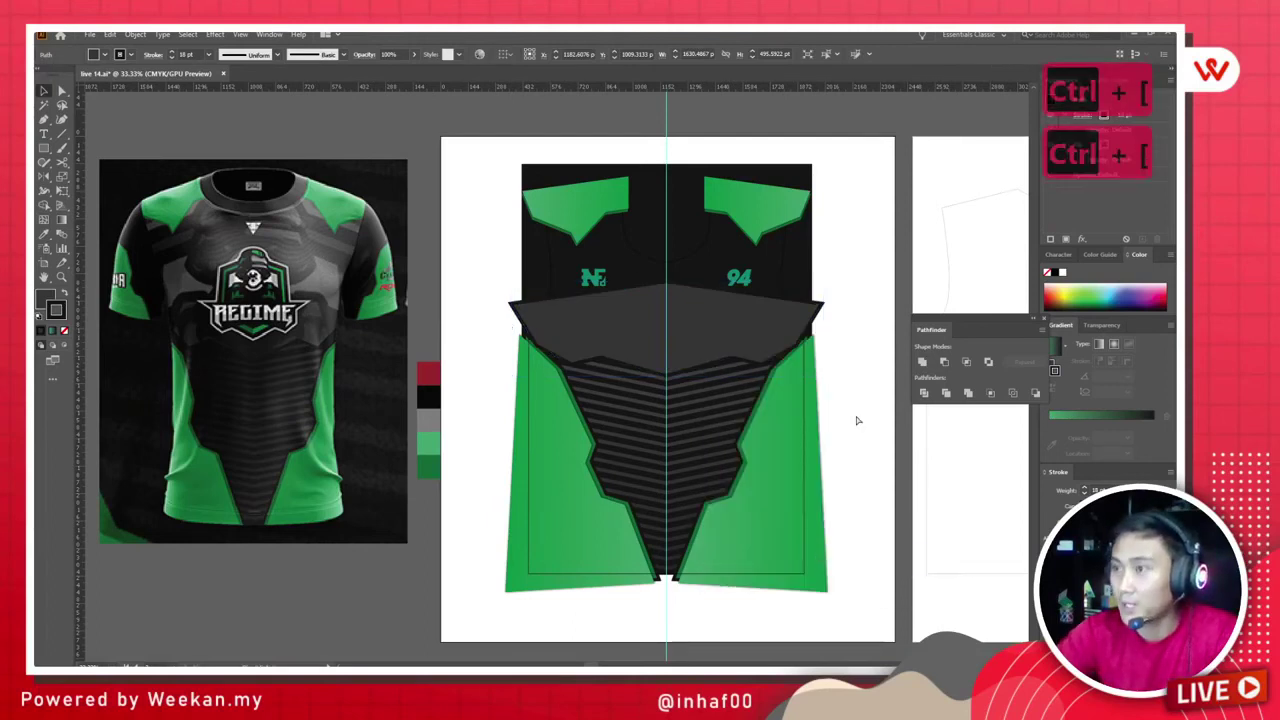
key(ctrl+bracketleft)
key(ctrl+bracketleft)
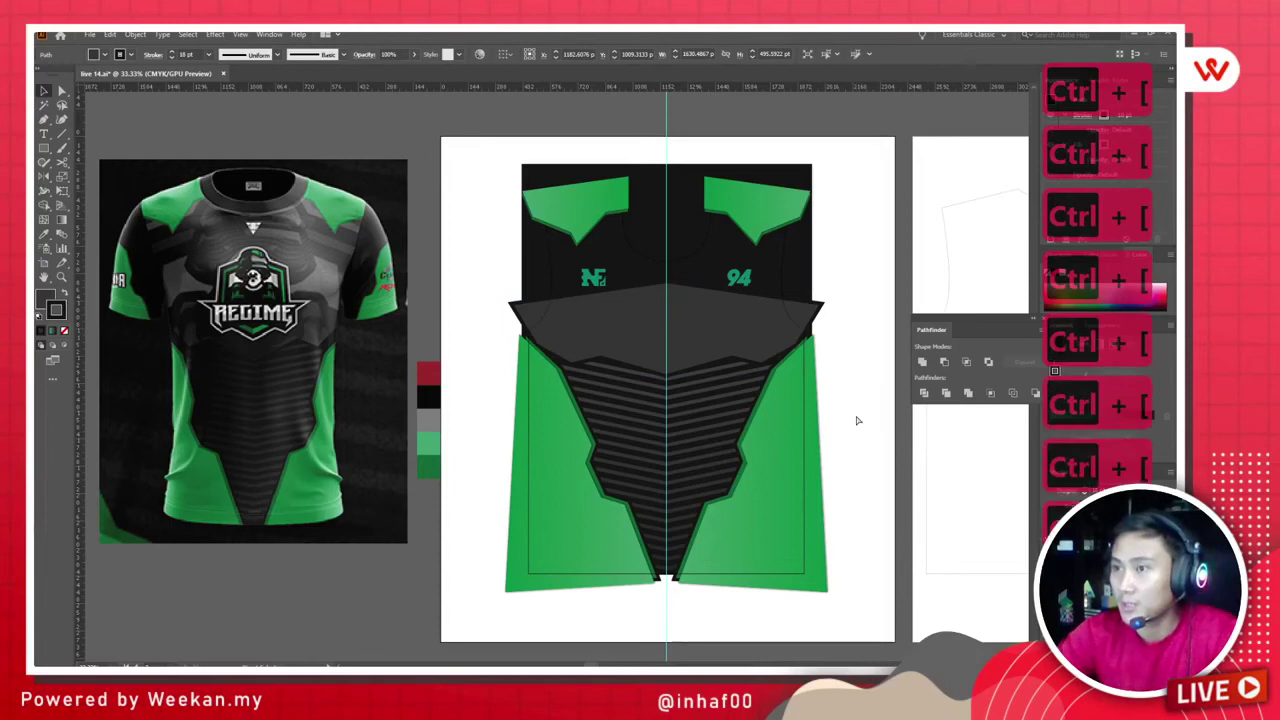
key(ctrl+bracketright)
key(ctrl+z)
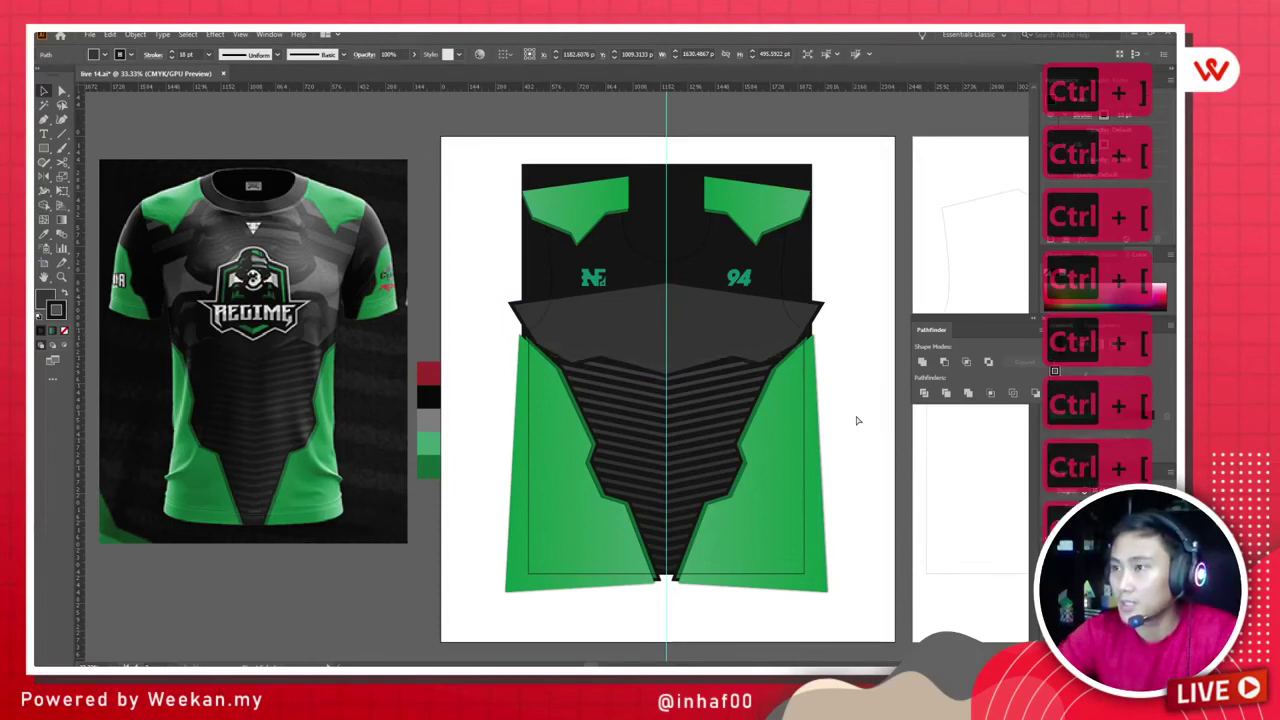
Step: Move the chest panel straight down by 33 units over the top of the chevron stripes and deselect it
click(486, 414)
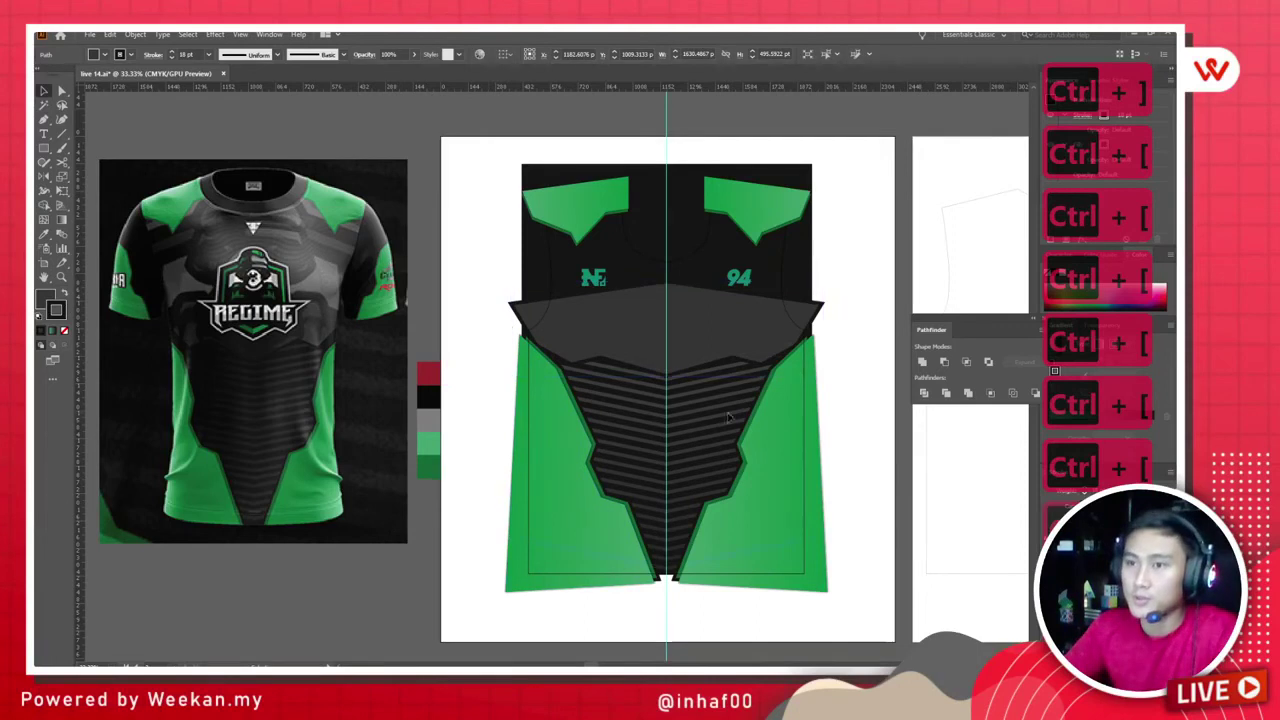
scroll(744, 413, up, 1)
click(666, 311)
key(Down)
key(Down)
key(Down)
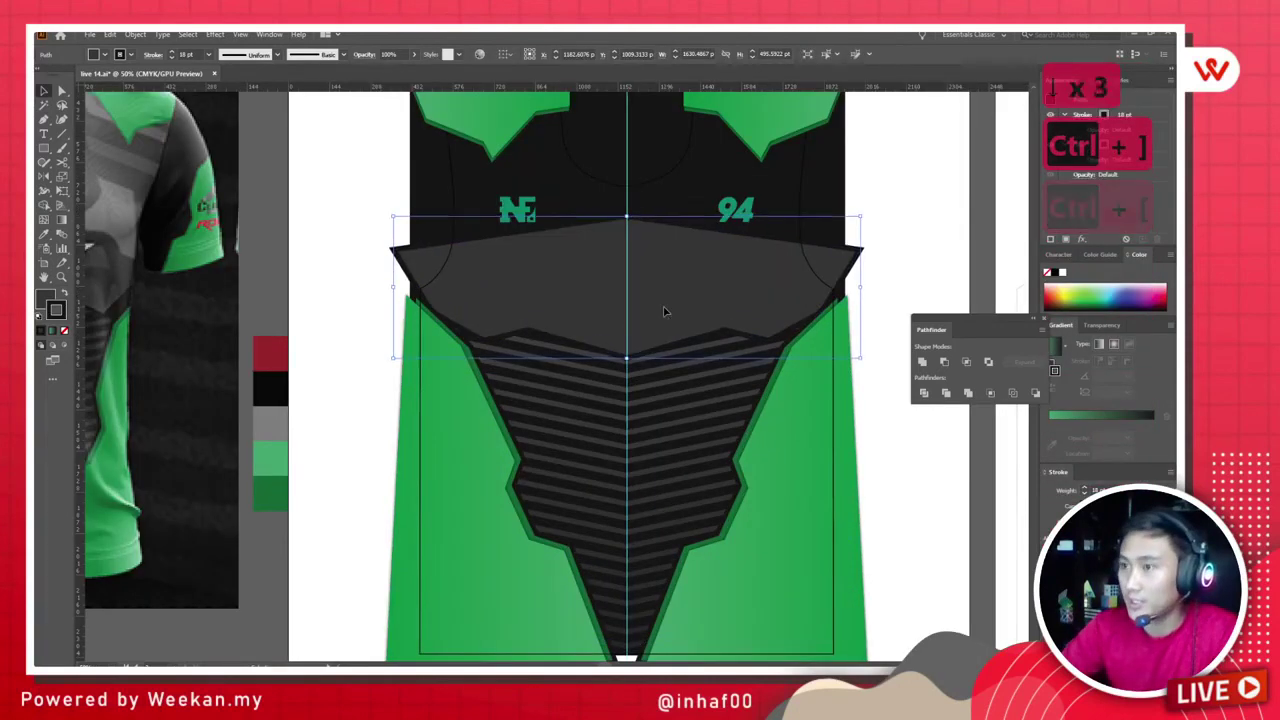
key(shift+Down)
key(shift+Down)
key(shift+Down)
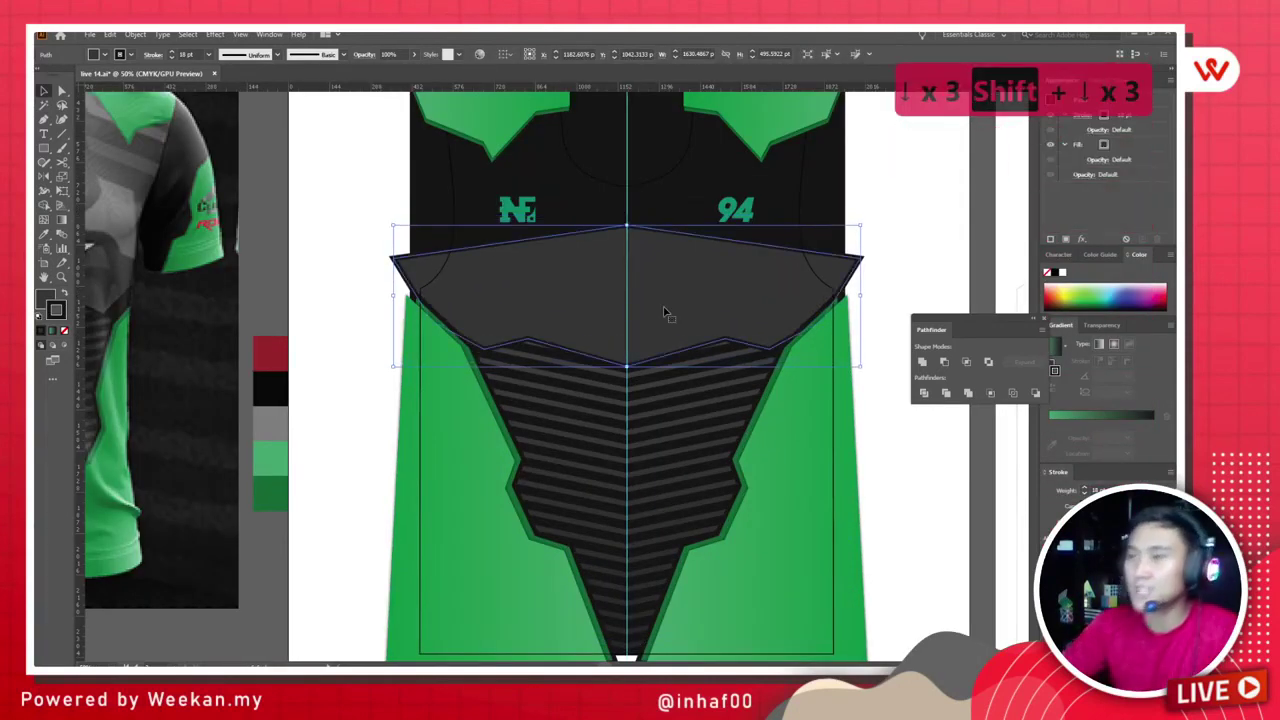
click(318, 232)
Step: Isolate the chevron stripe blend and give its uppermost stripe a near-black fill with the hex colour 171717, leaving isolation when done
scroll(630, 330, down, 2)
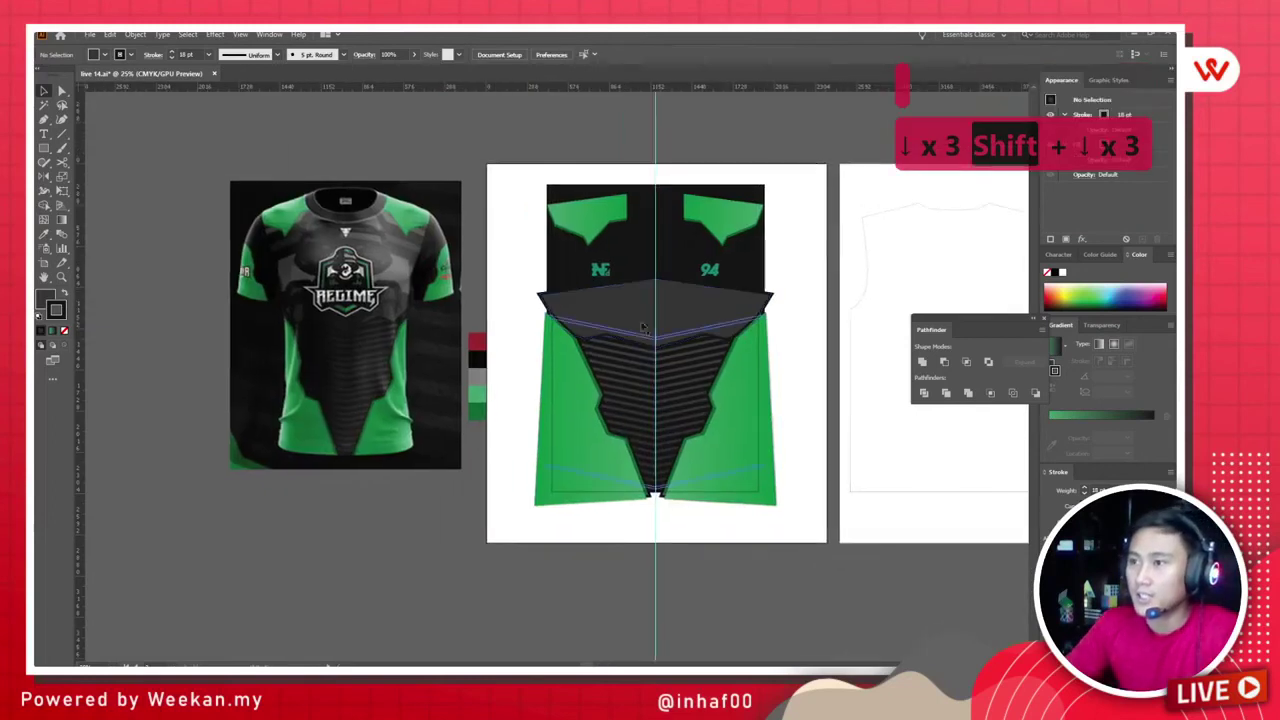
scroll(642, 325, up, 2)
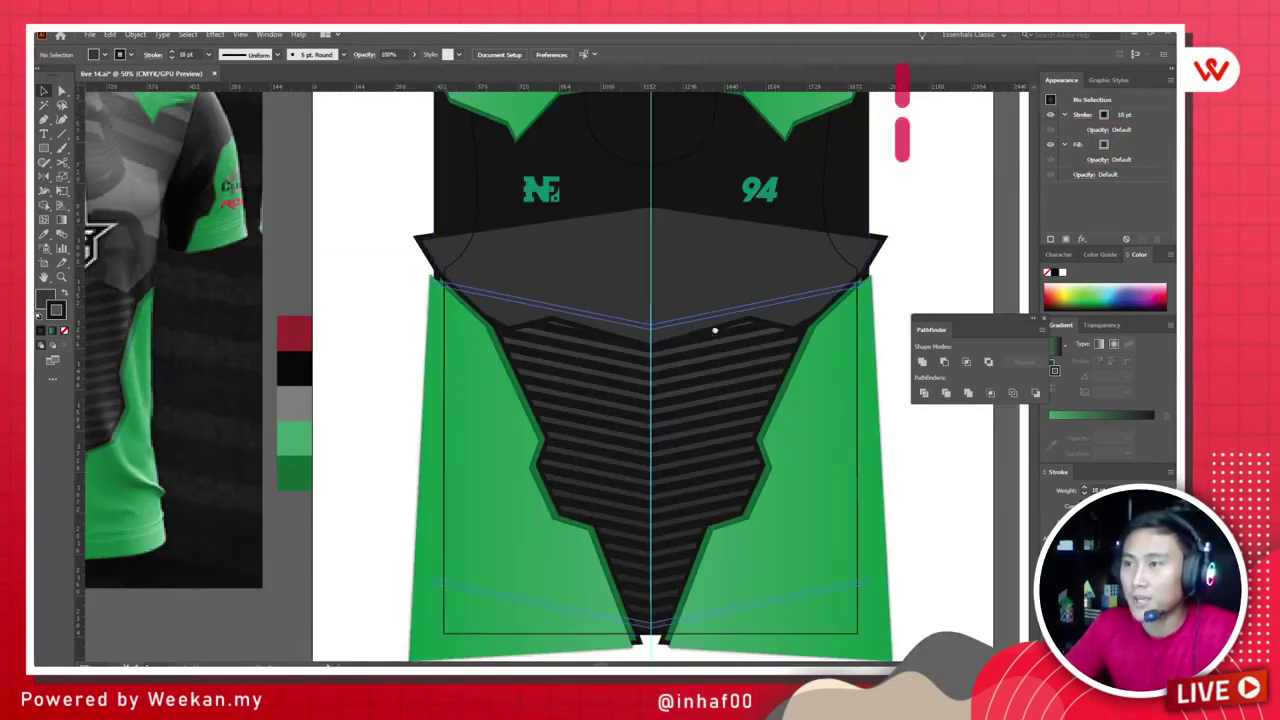
scroll(714, 330, down, 10)
scroll(714, 330, up, 10)
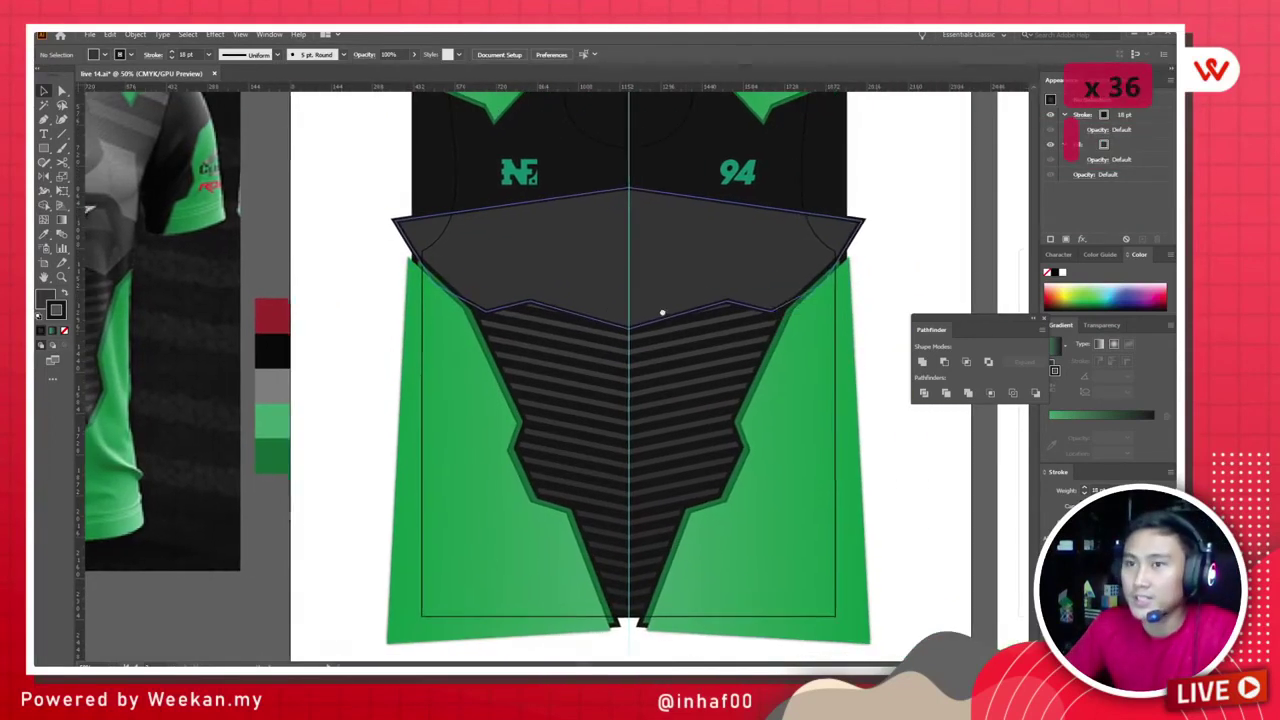
click(725, 322)
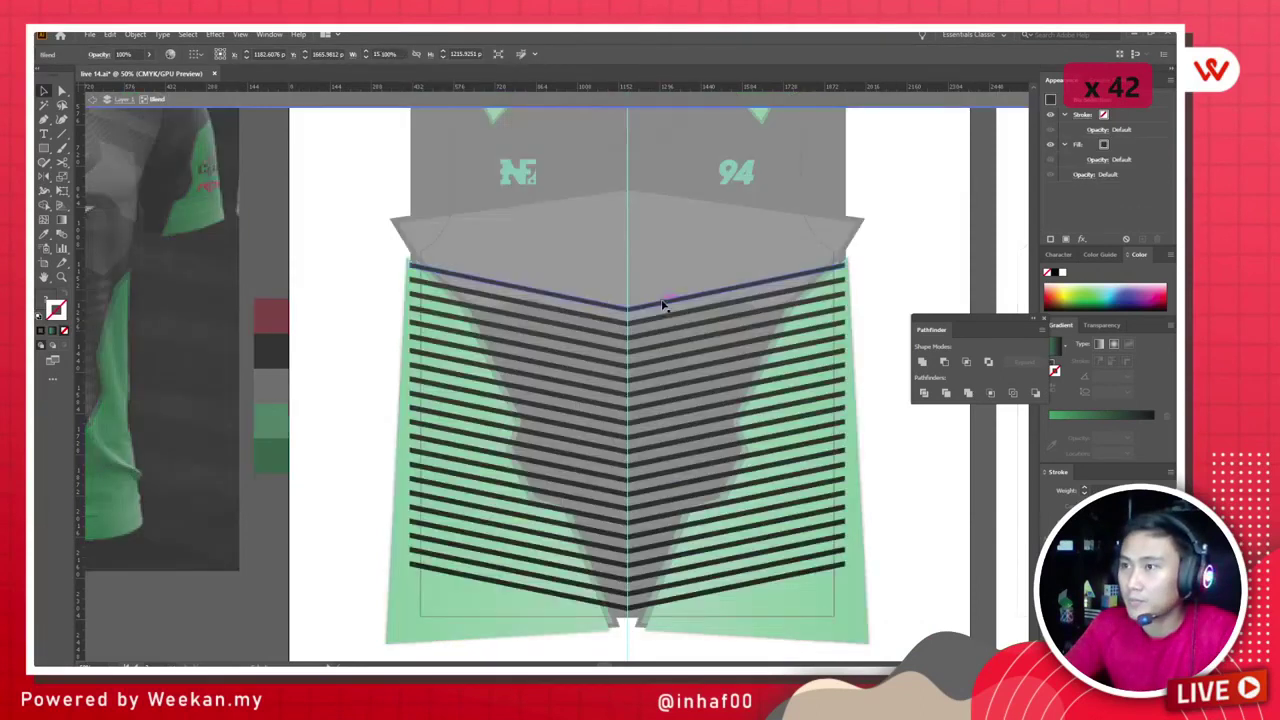
double_click(662, 306)
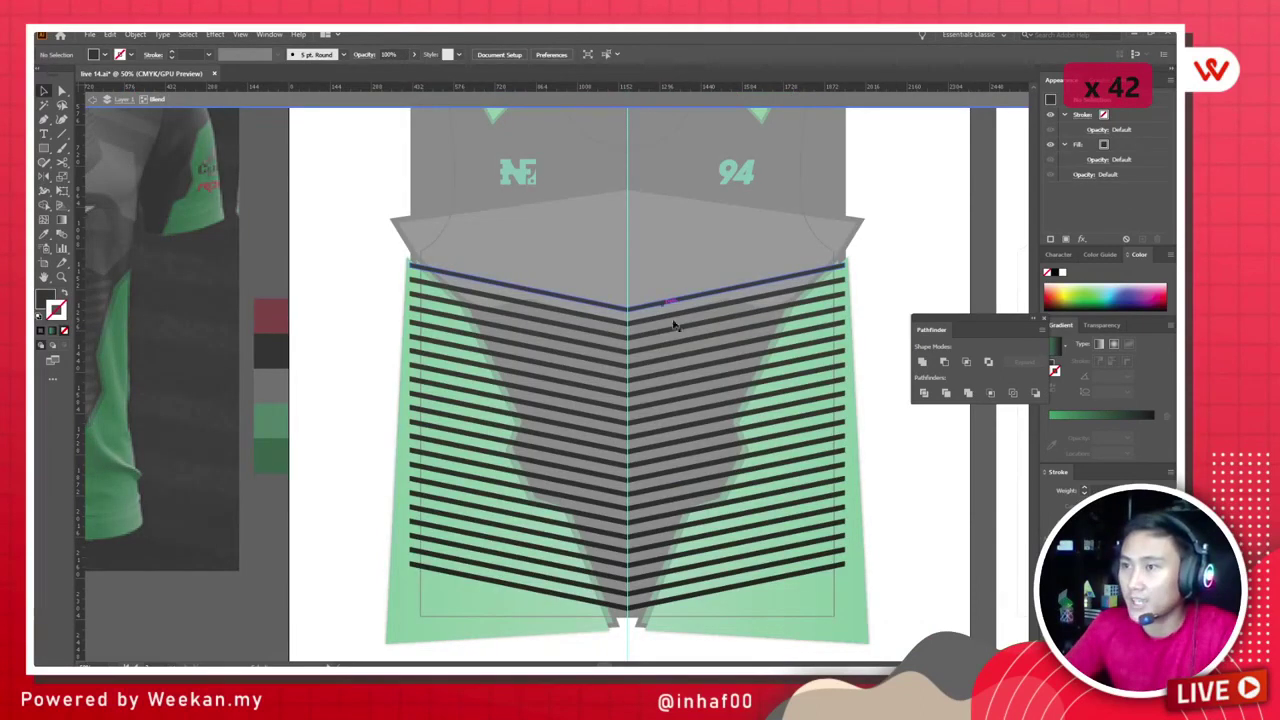
click(649, 308)
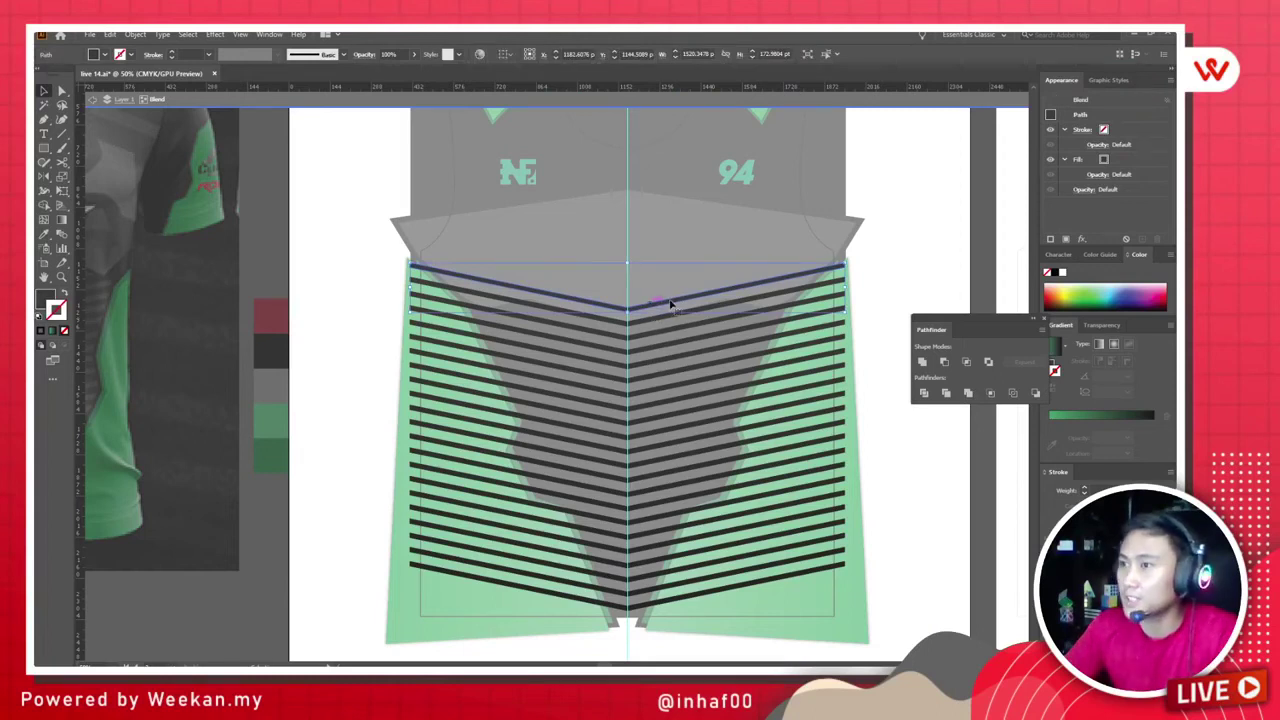
click(52, 303)
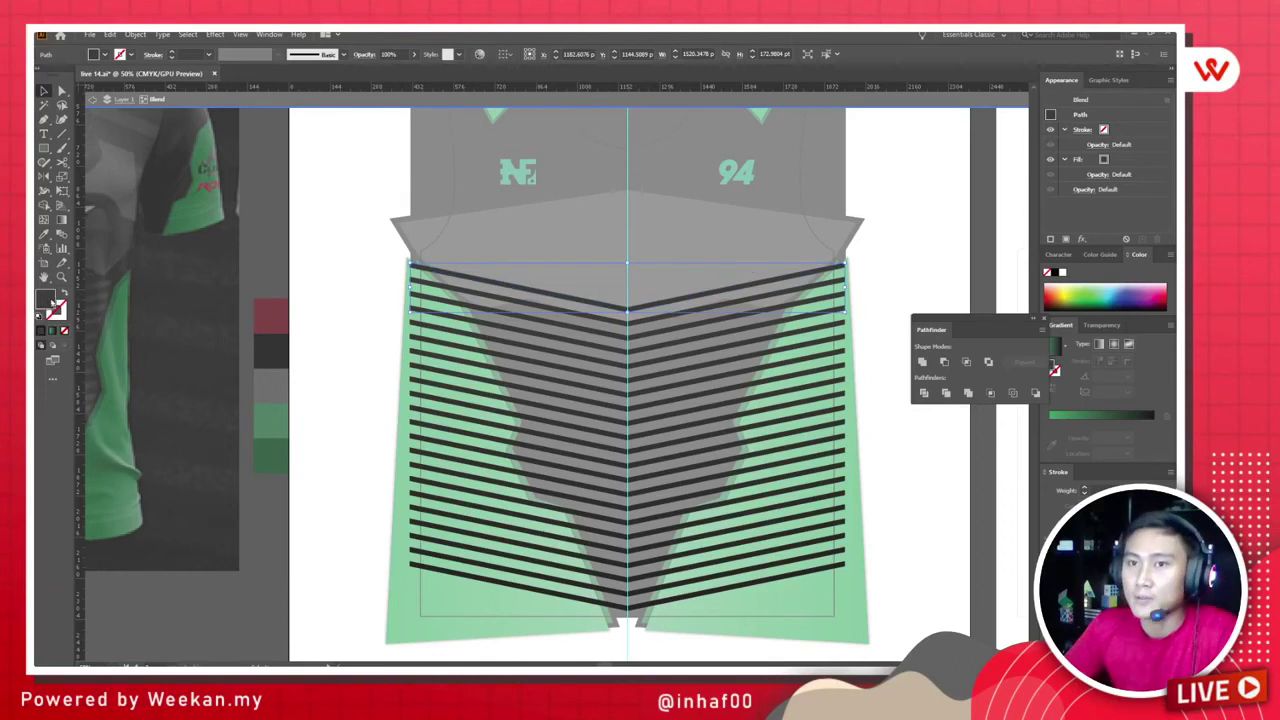
double_click(47, 299)
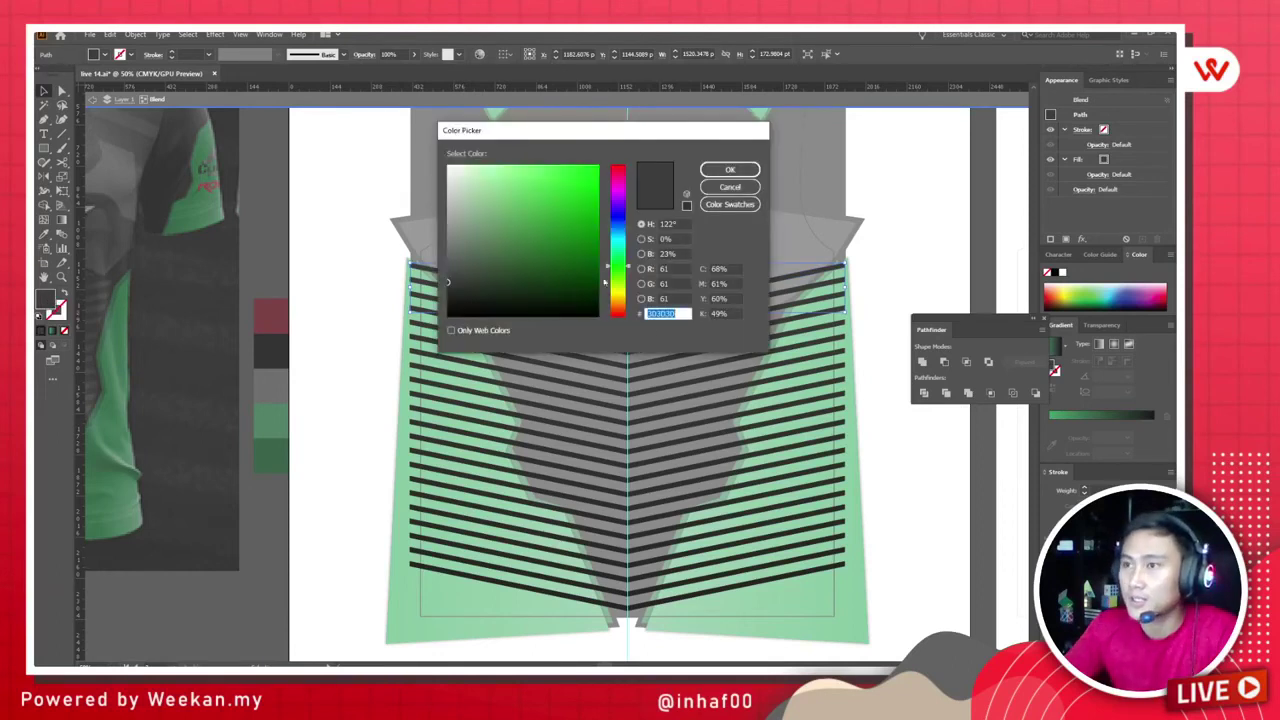
text(171717)
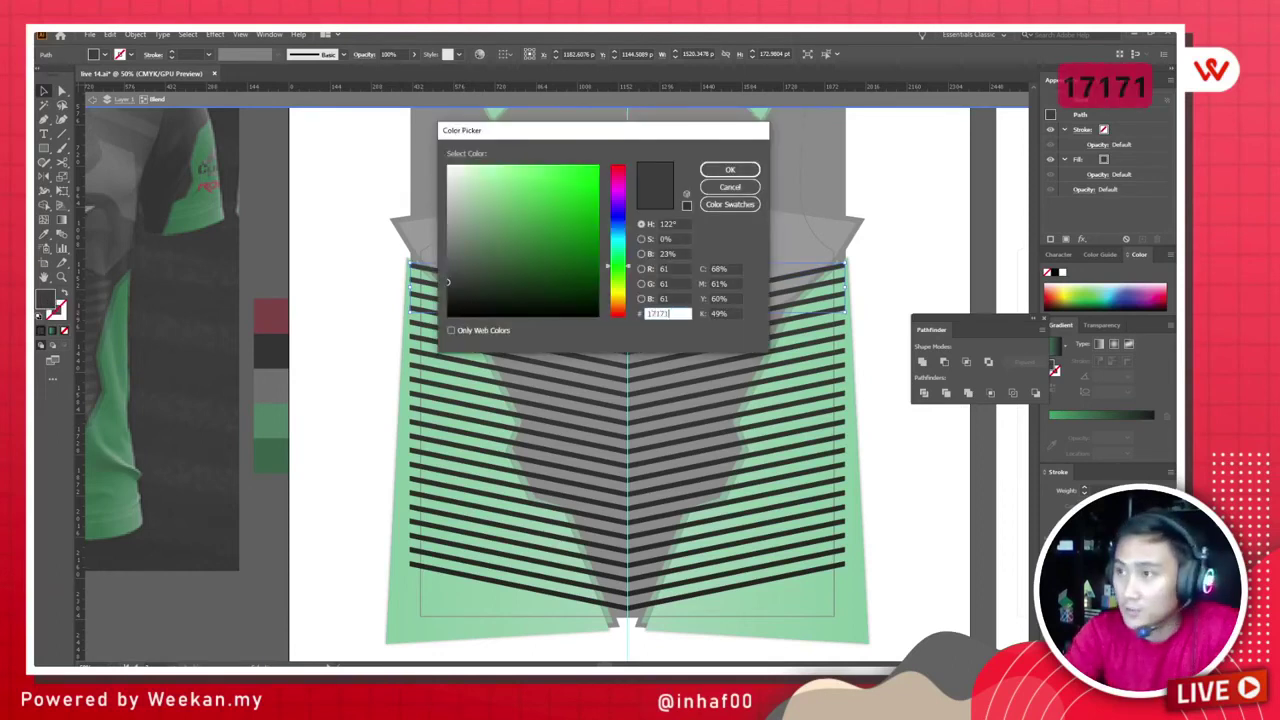
click(726, 172)
double_click(337, 277)
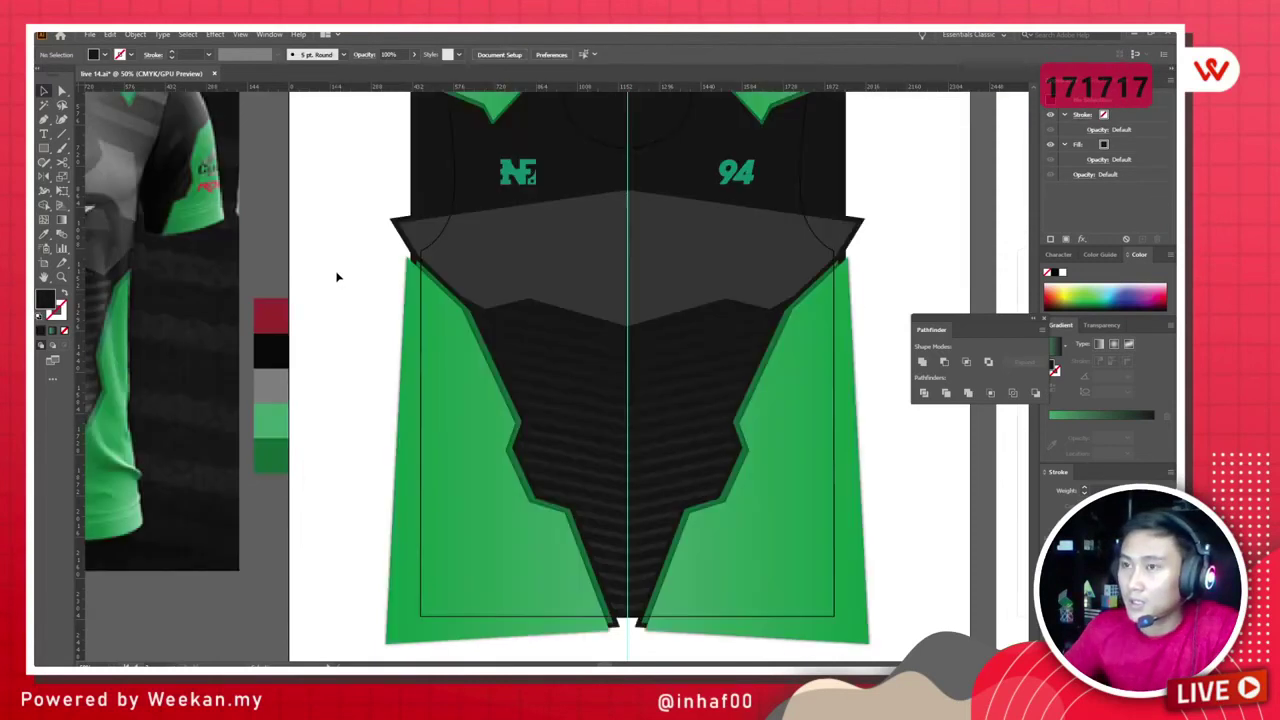
Step: Check the darkened chevron stripes down to the hem and save the document
scroll(565, 432, down, 2)
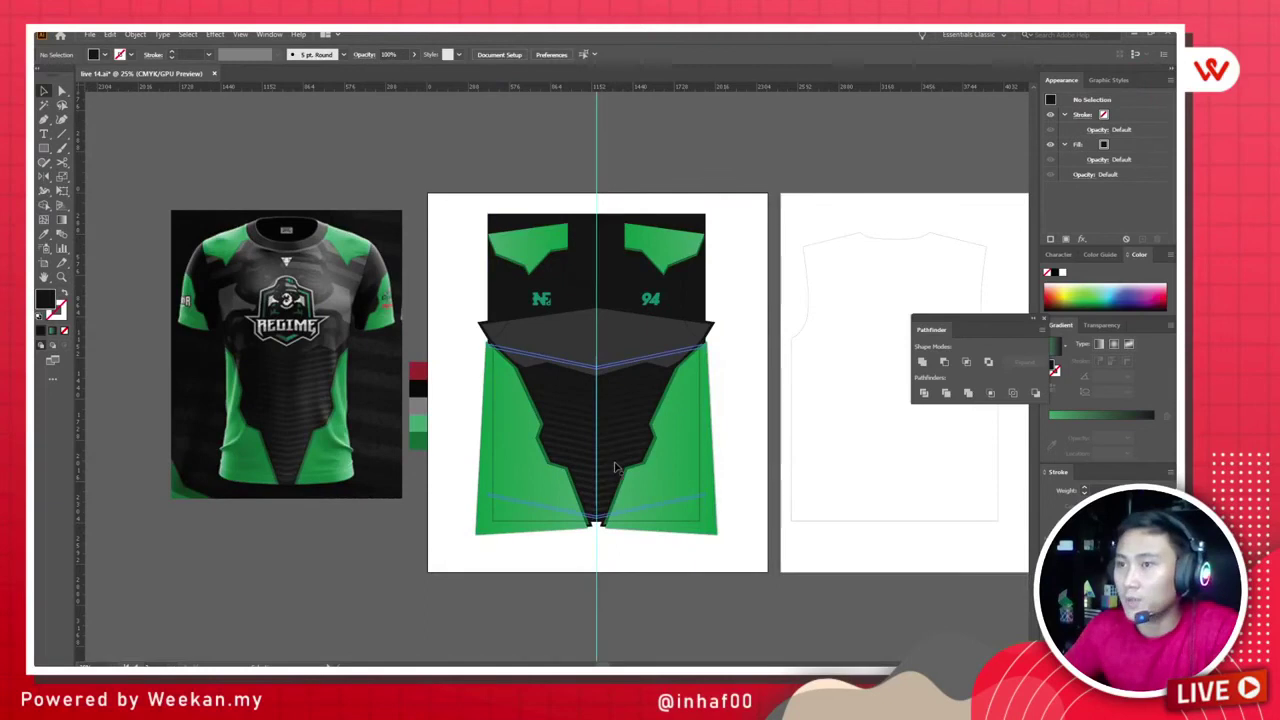
scroll(616, 468, up, 1)
scroll(598, 528, up, 2)
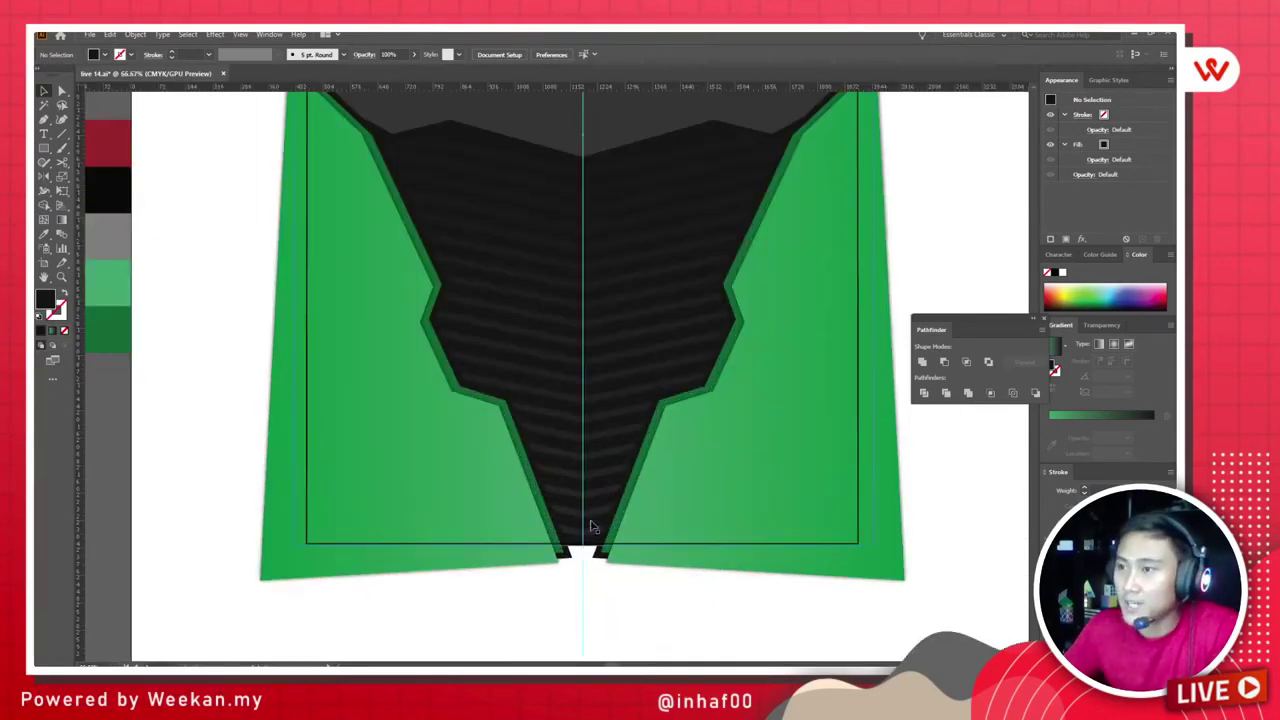
scroll(595, 525, up, 2)
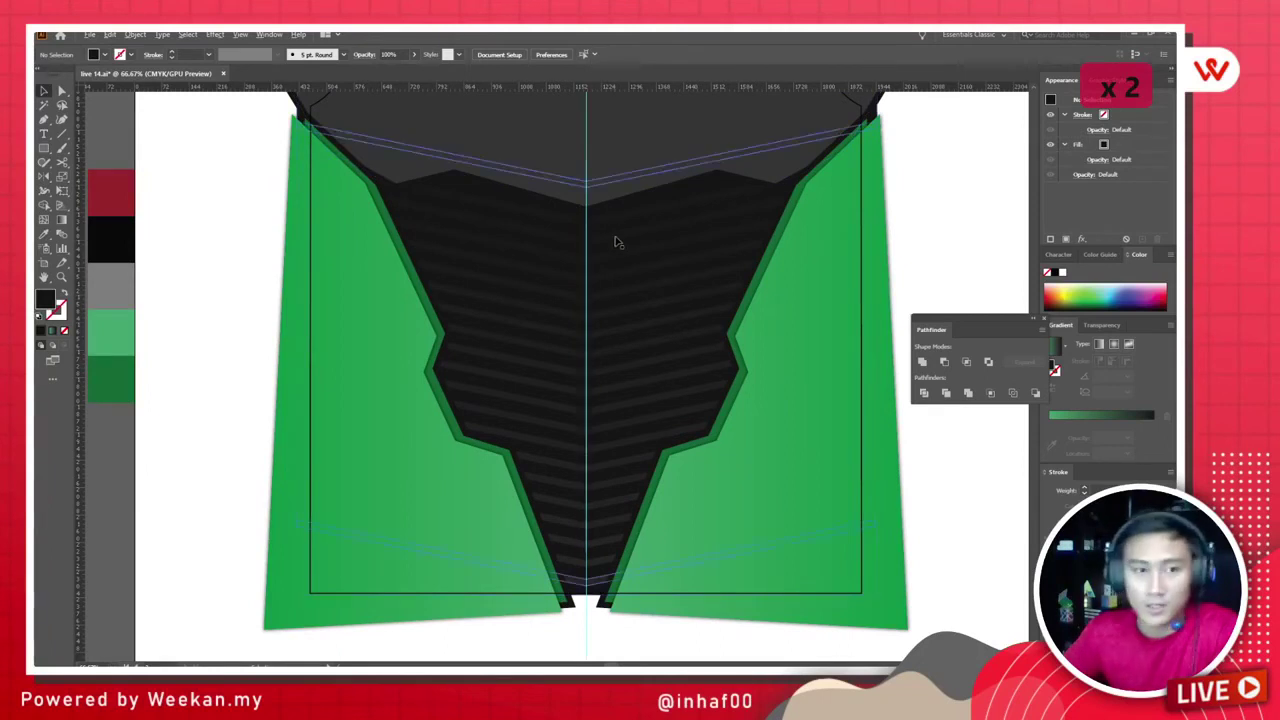
scroll(614, 360, down, 1)
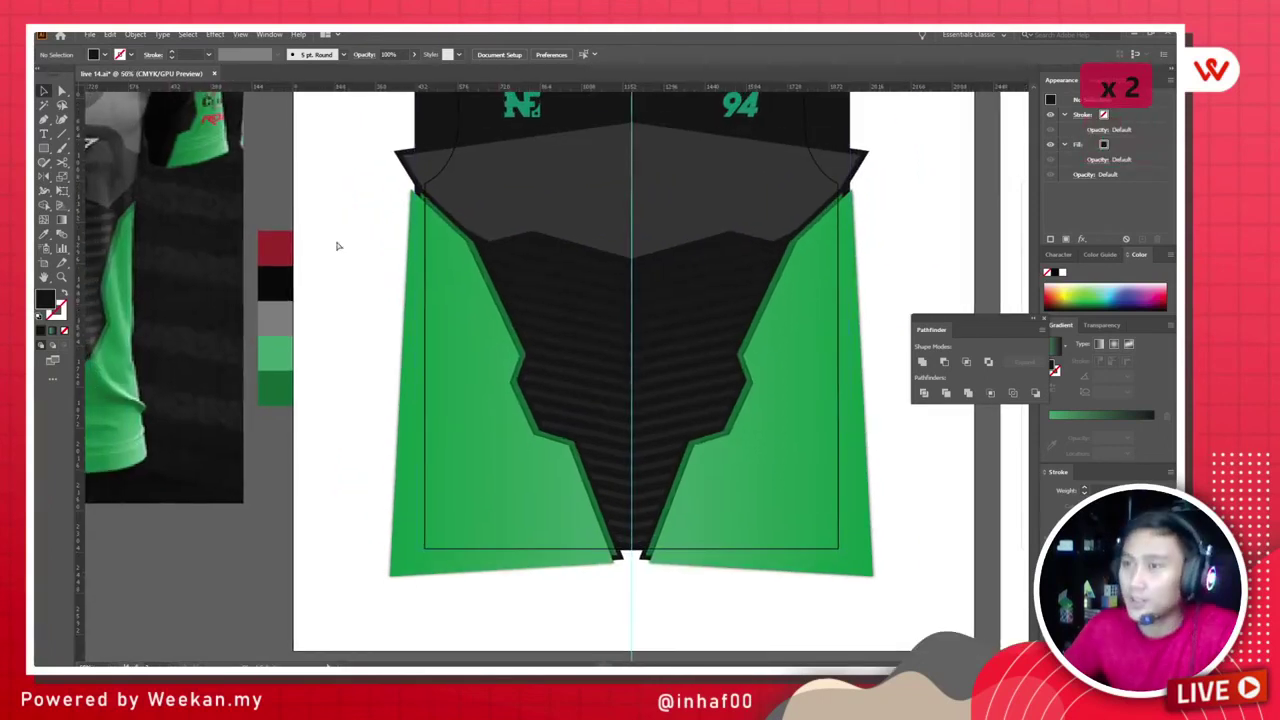
key(ctrl+s)
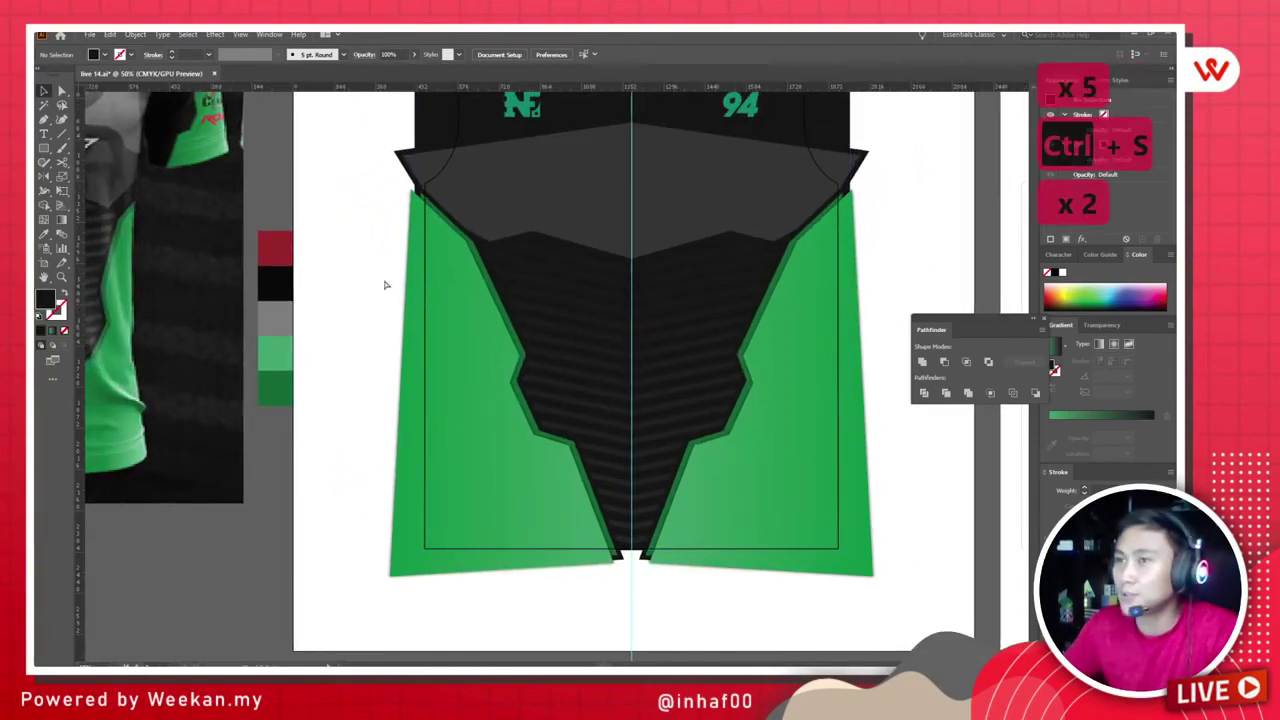
Step: Compare the front pattern's chest panel, stripes and side panels with the reference jersey photo
scroll(348, 305, down, 1)
scroll(365, 330, down, 1)
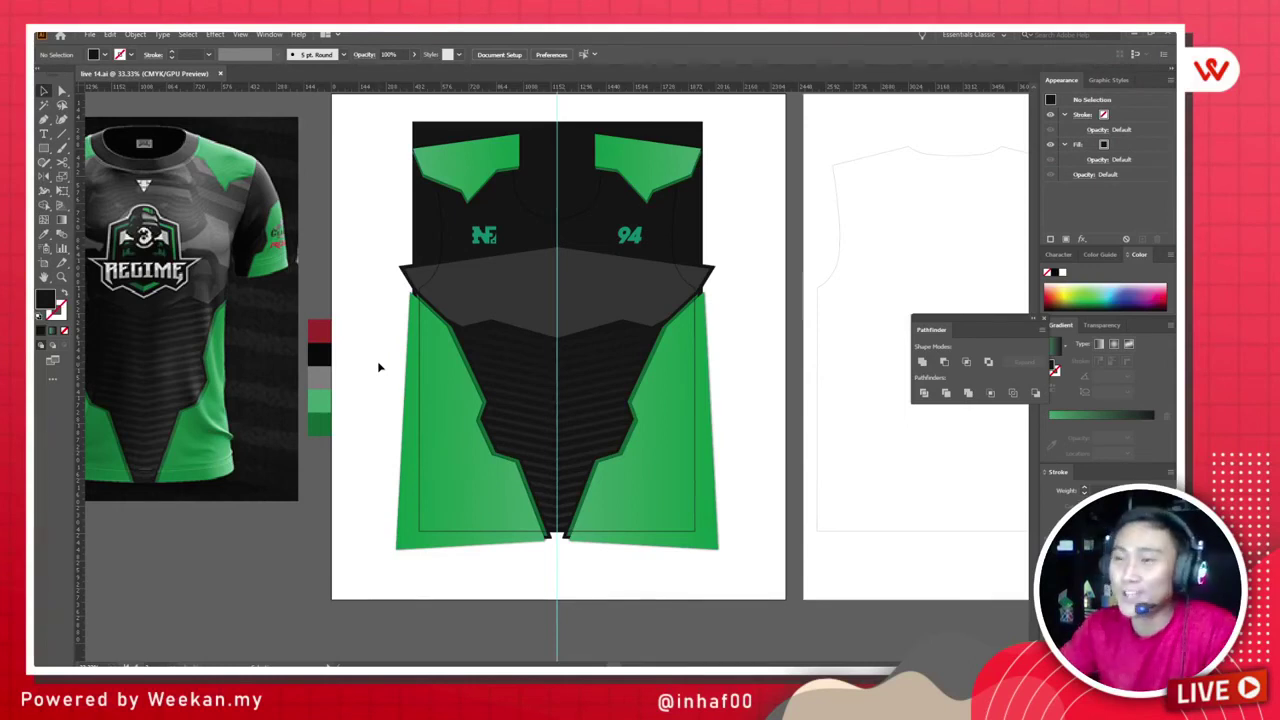
scroll(360, 357, up, 1)
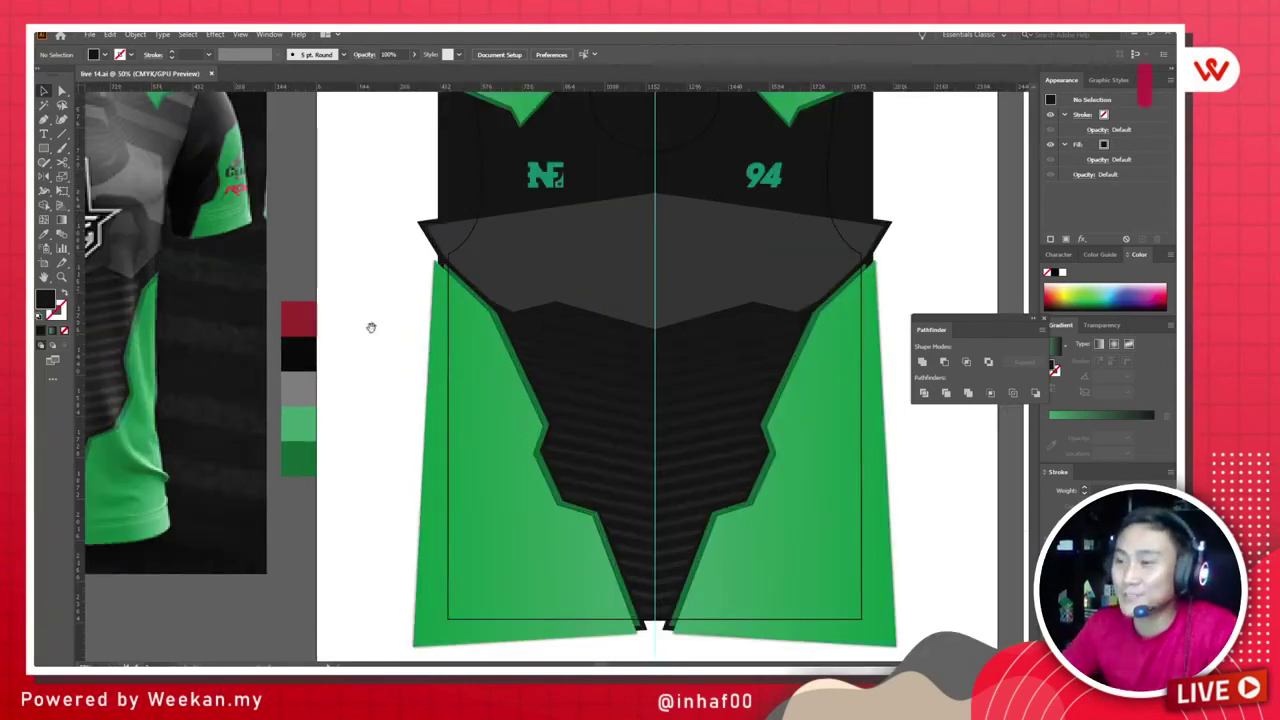
drag(371, 327, 563, 383)
scroll(563, 389, down, 1)
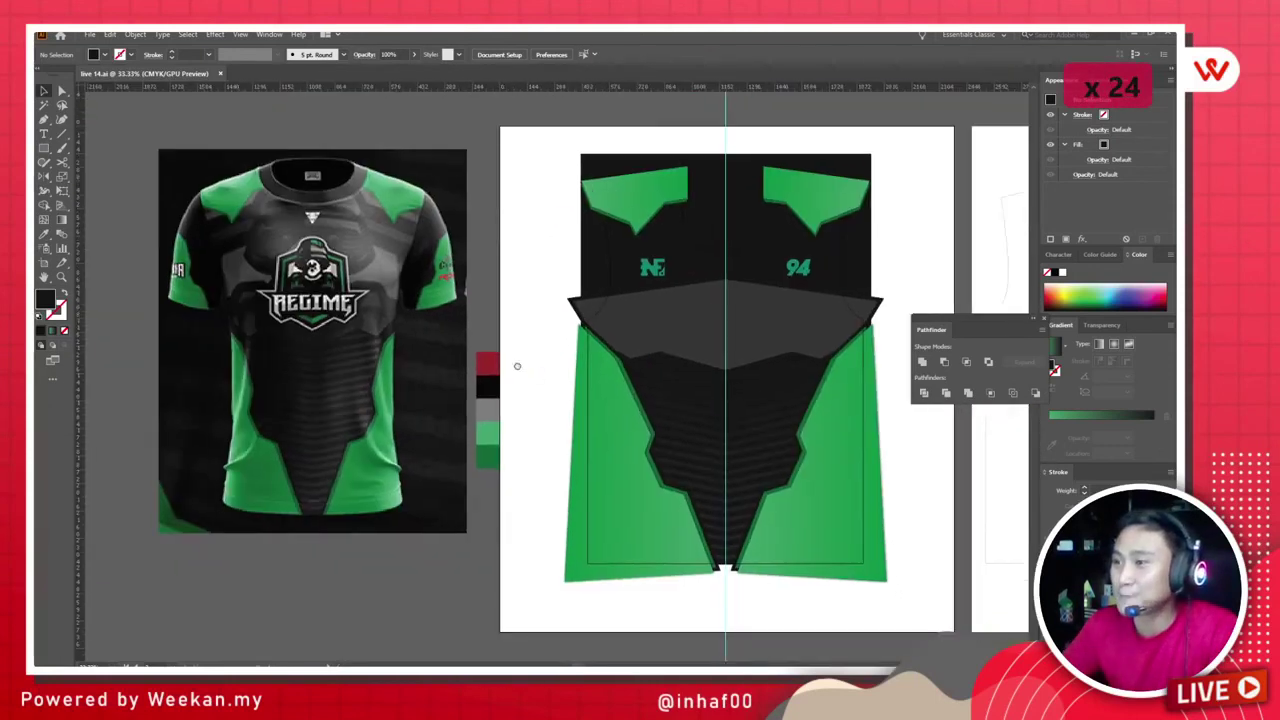
scroll(747, 418, up, 1)
drag(624, 300, 643, 310)
scroll(643, 310, down, 1)
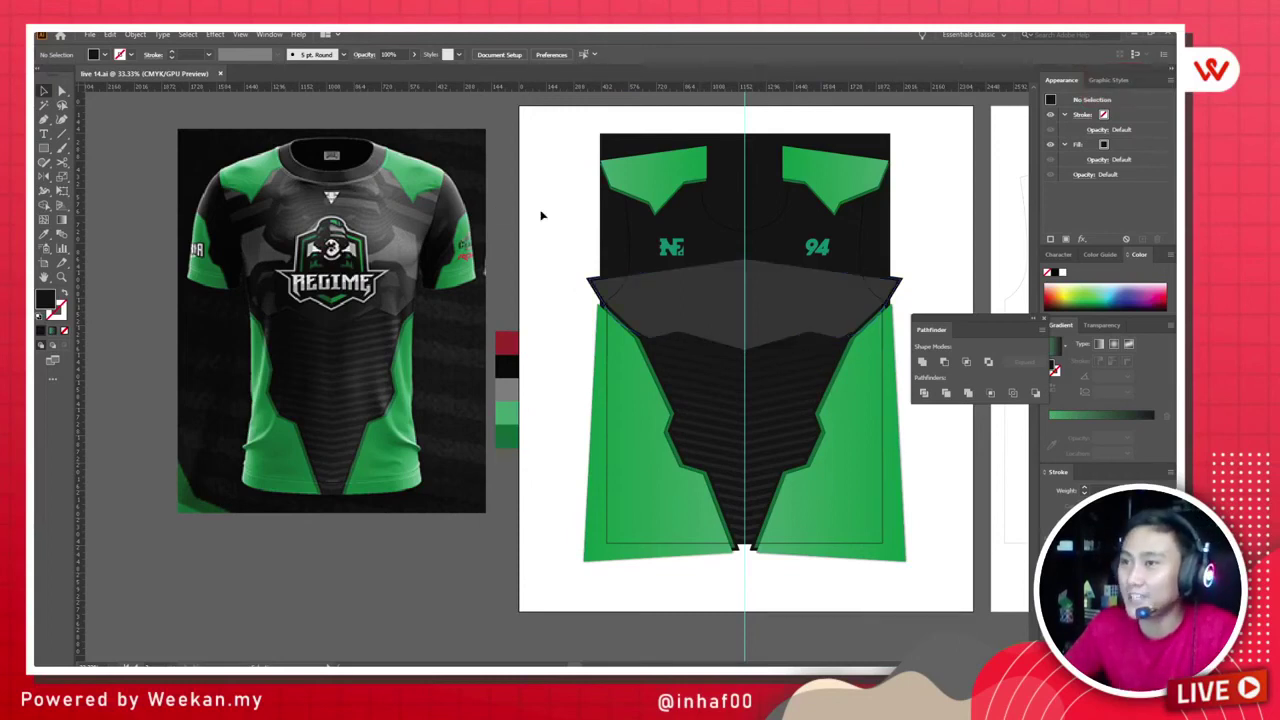
scroll(543, 225, up, 3)
scroll(543, 225, right, 2)
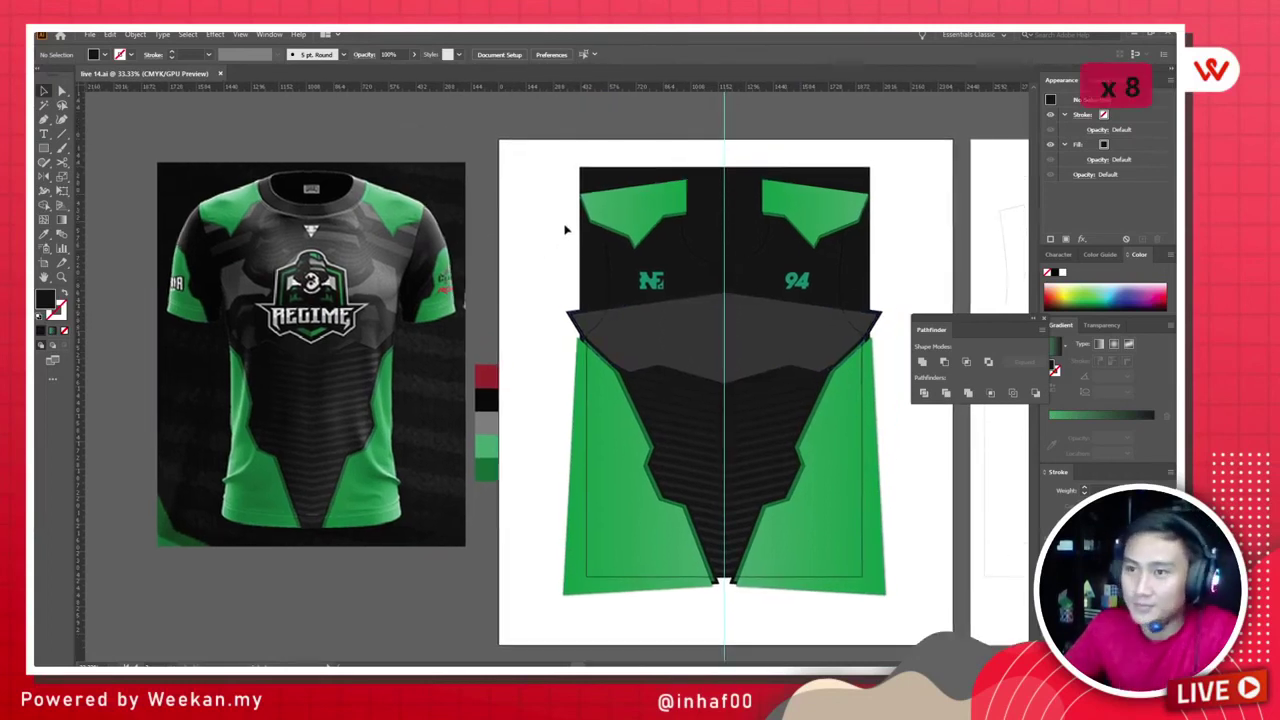
click(737, 343)
click(893, 270)
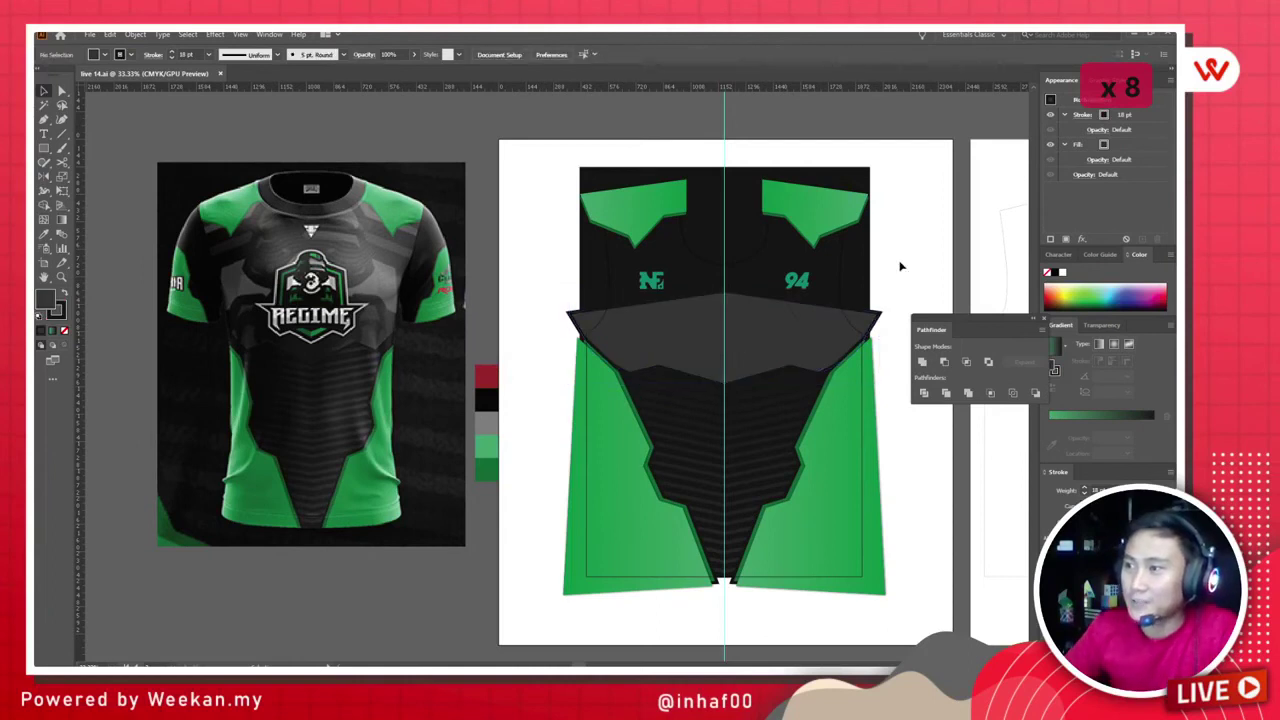
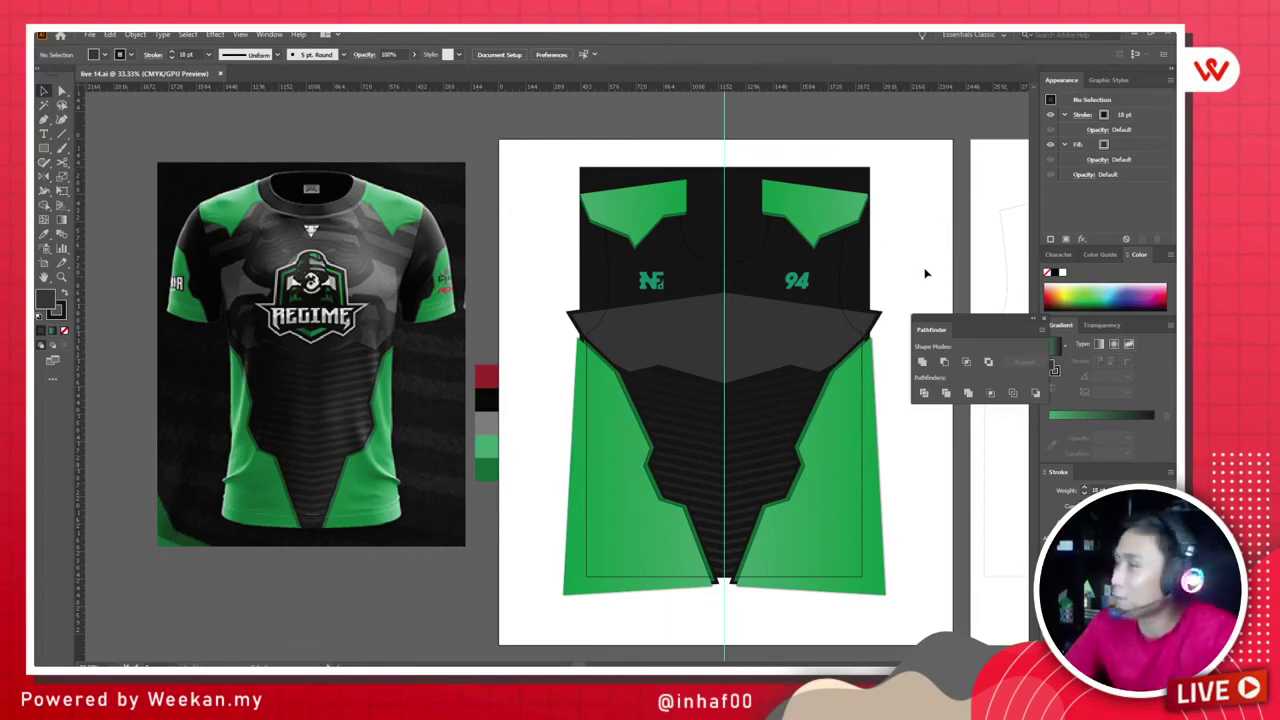
scroll(929, 267, up, 10)
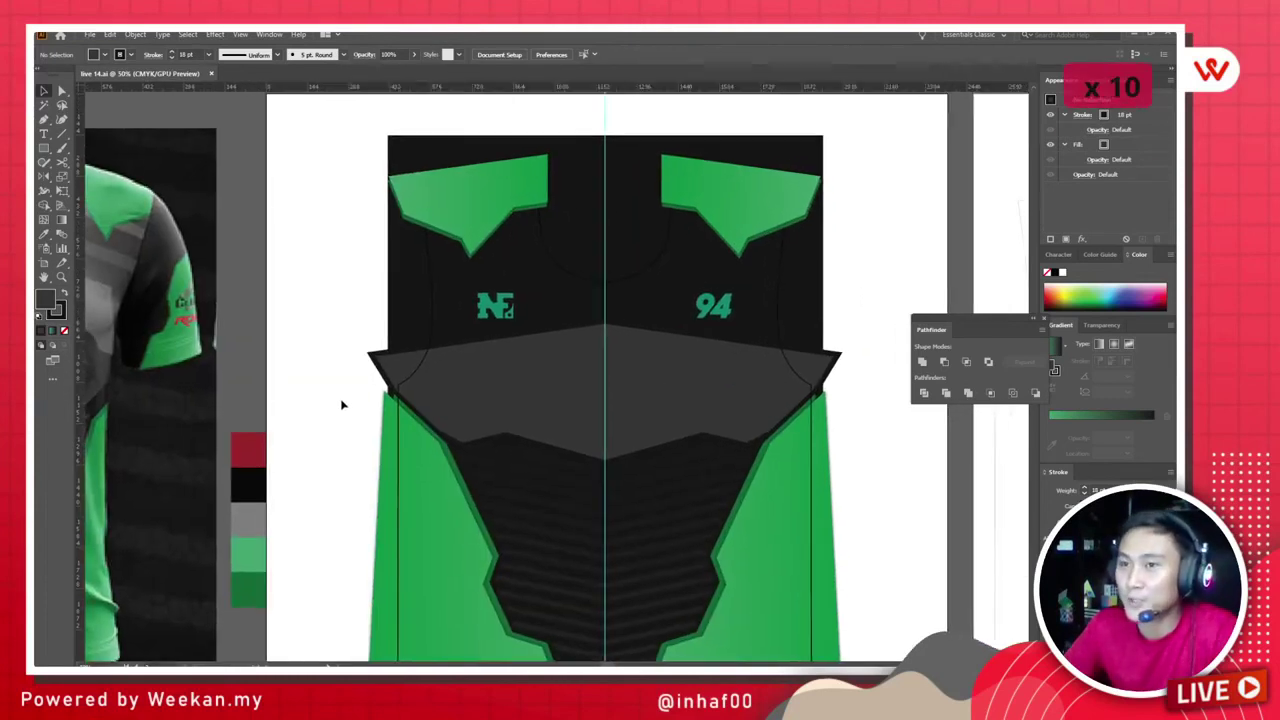
scroll(343, 402, left, 20)
scroll(587, 379, down, 1)
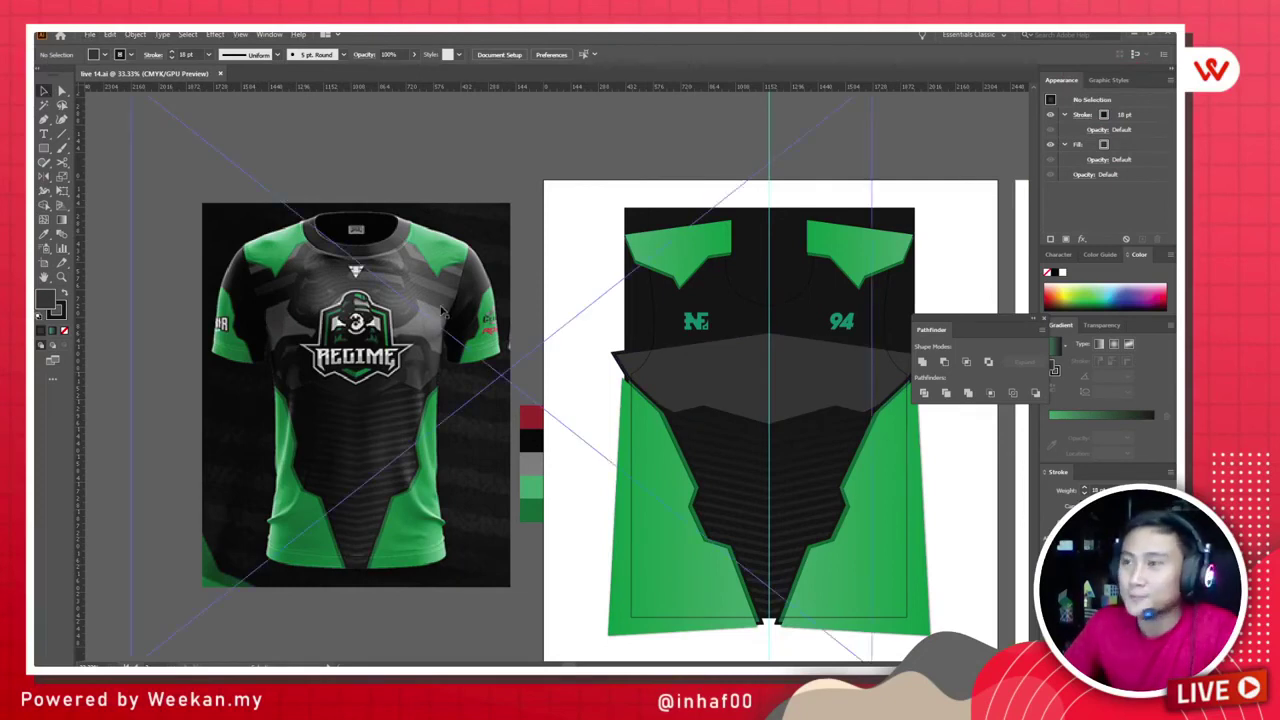
Step: Trace the grey angular chest shape beside the Regime logo on the reference jersey as a closed path with the Pen tool
click(615, 462)
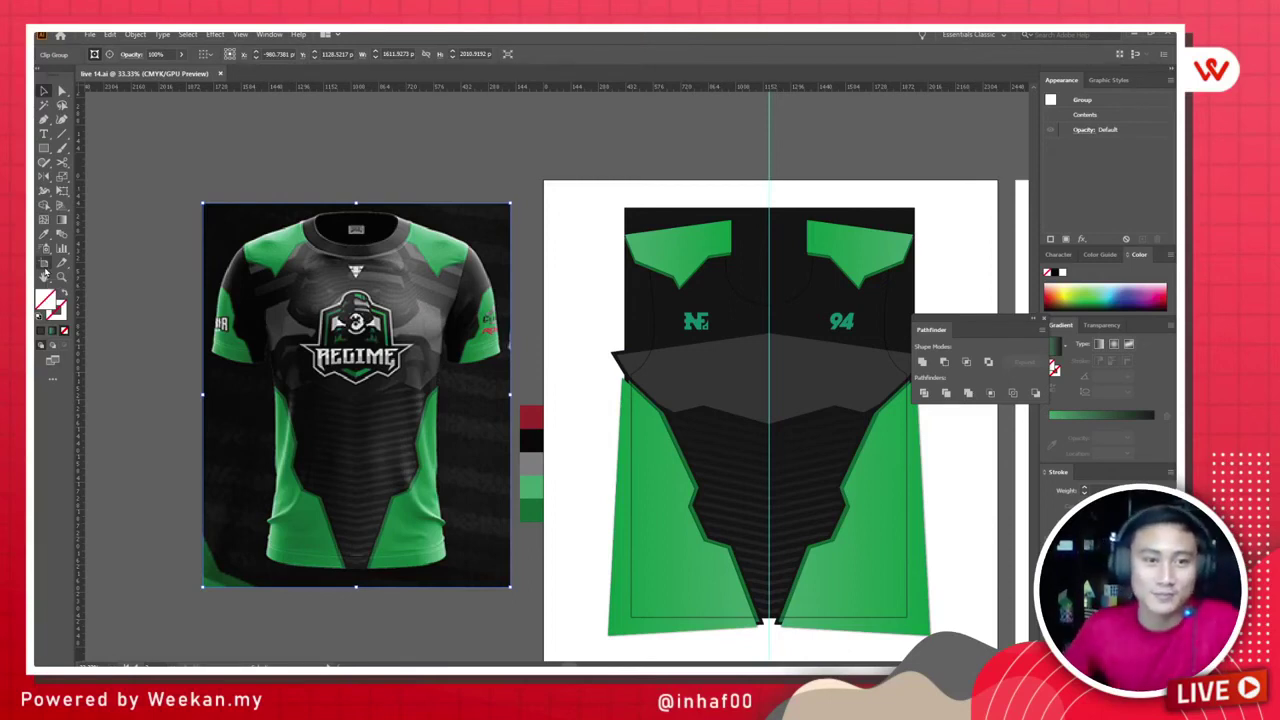
click(46, 91)
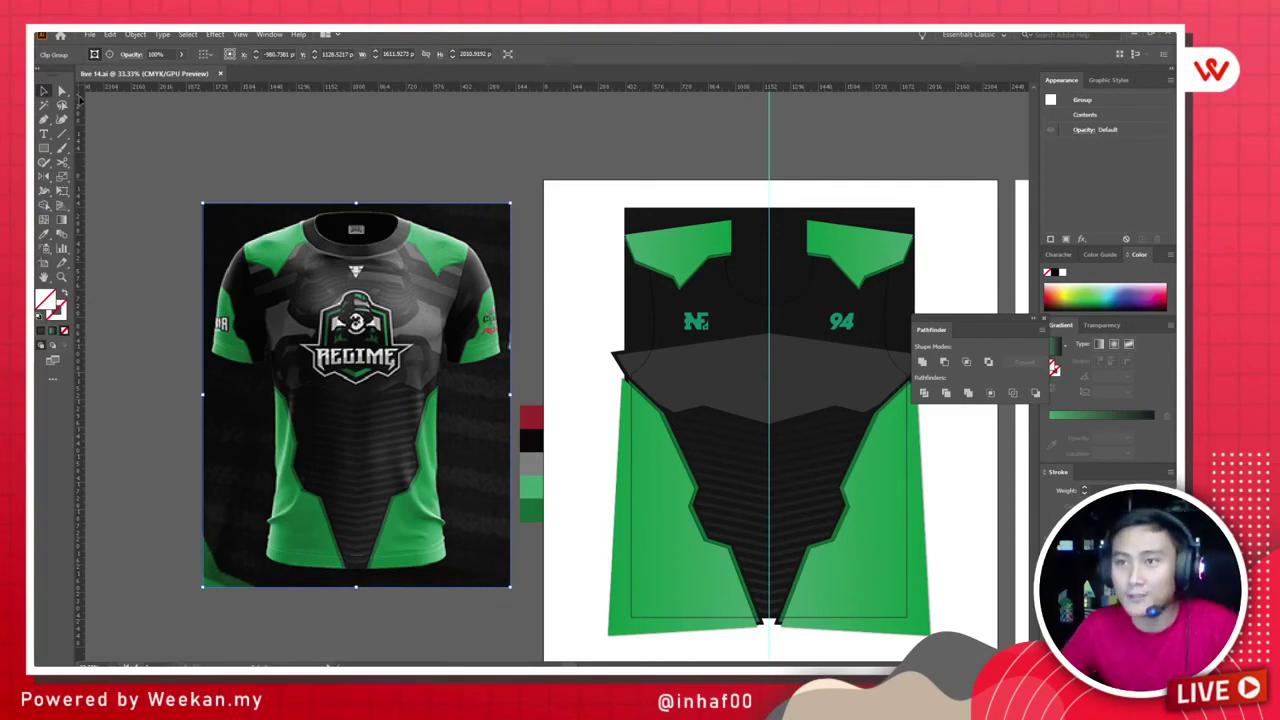
click(191, 257)
scroll(264, 285, up, 3)
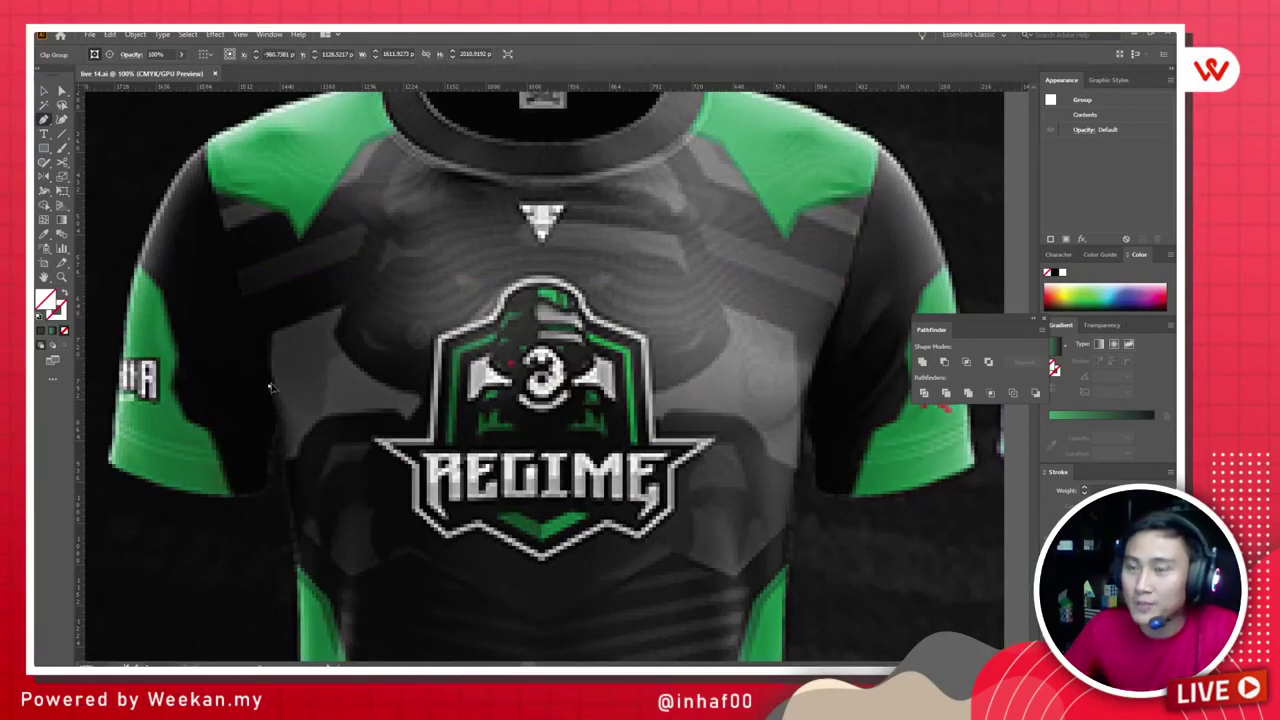
click(272, 333)
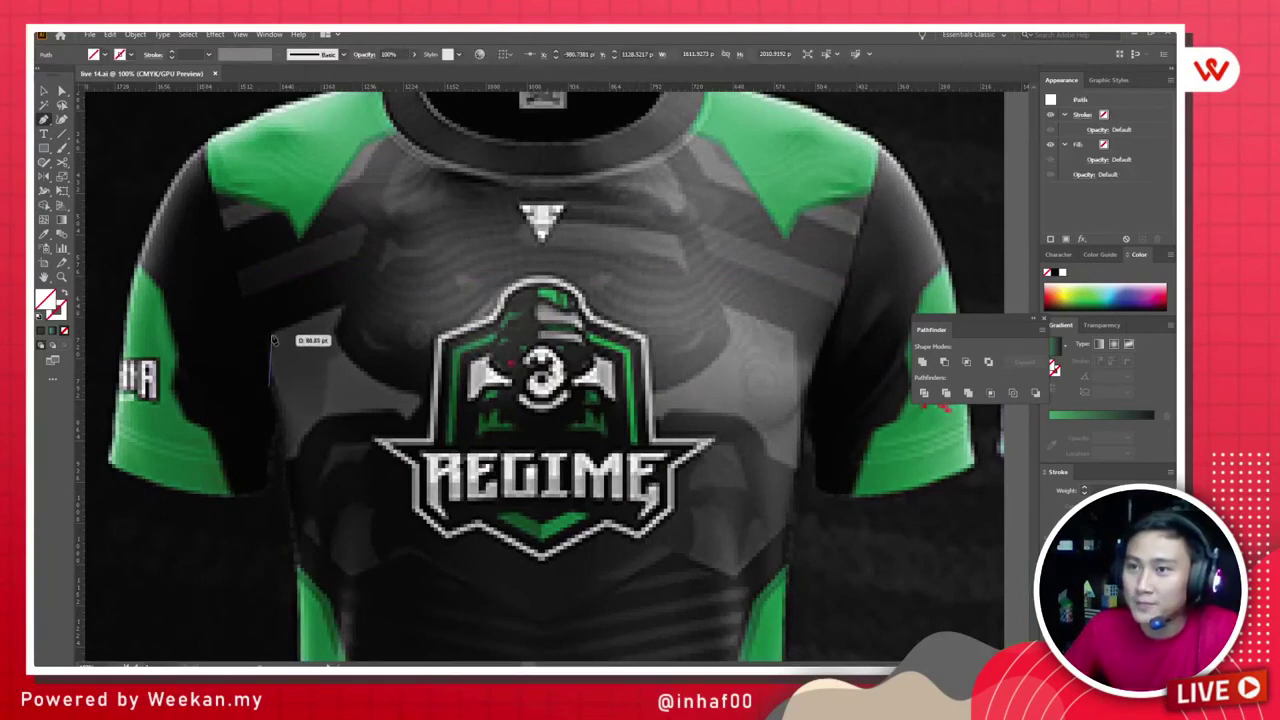
click(349, 306)
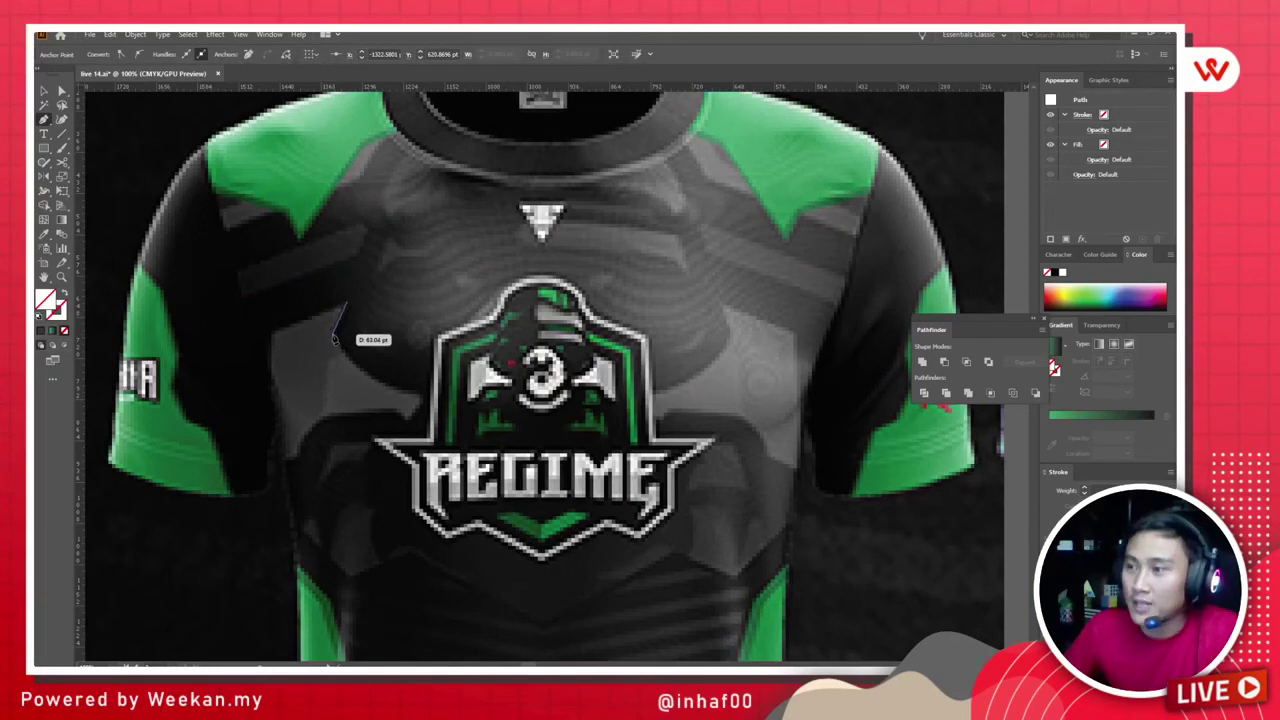
mouse_move(418, 395)
mouse_down()
mouse_move(490, 403)
mouse_move(410, 422)
mouse_move(337, 408)
mouse_move(294, 488)
mouse_up()
click(418, 396)
key(ctrl+z)
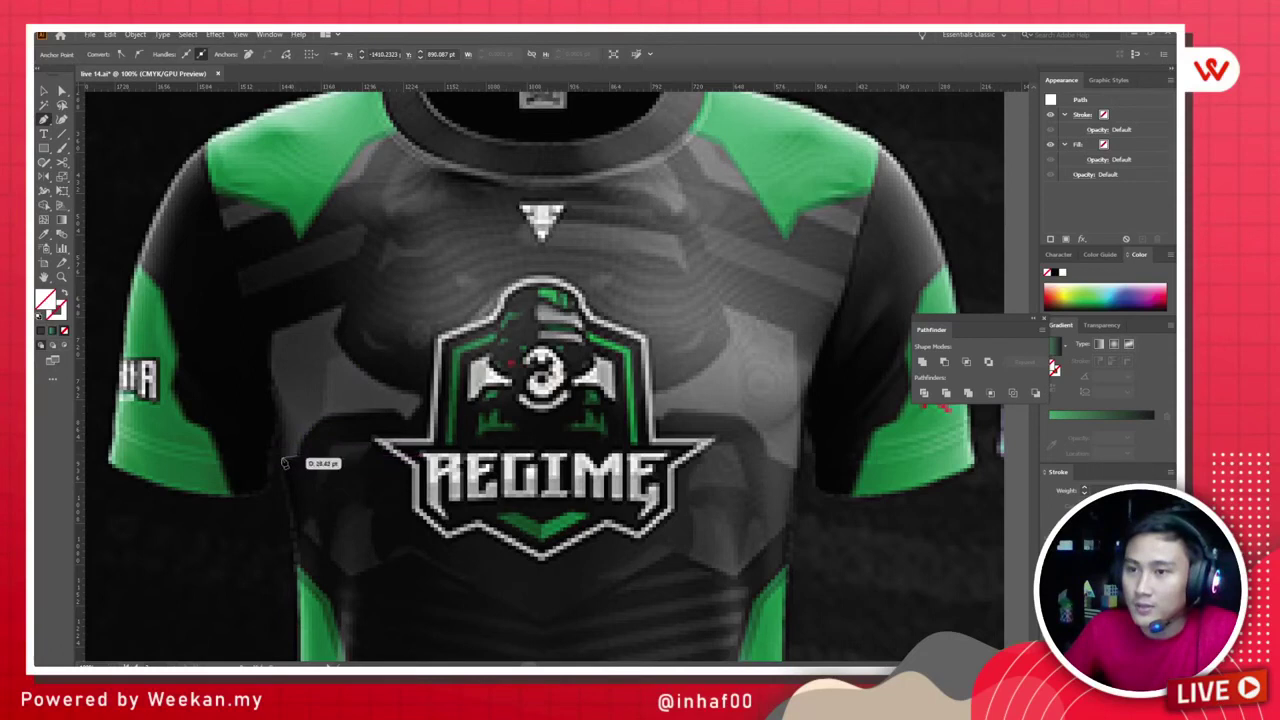
drag(268, 378, 269, 384)
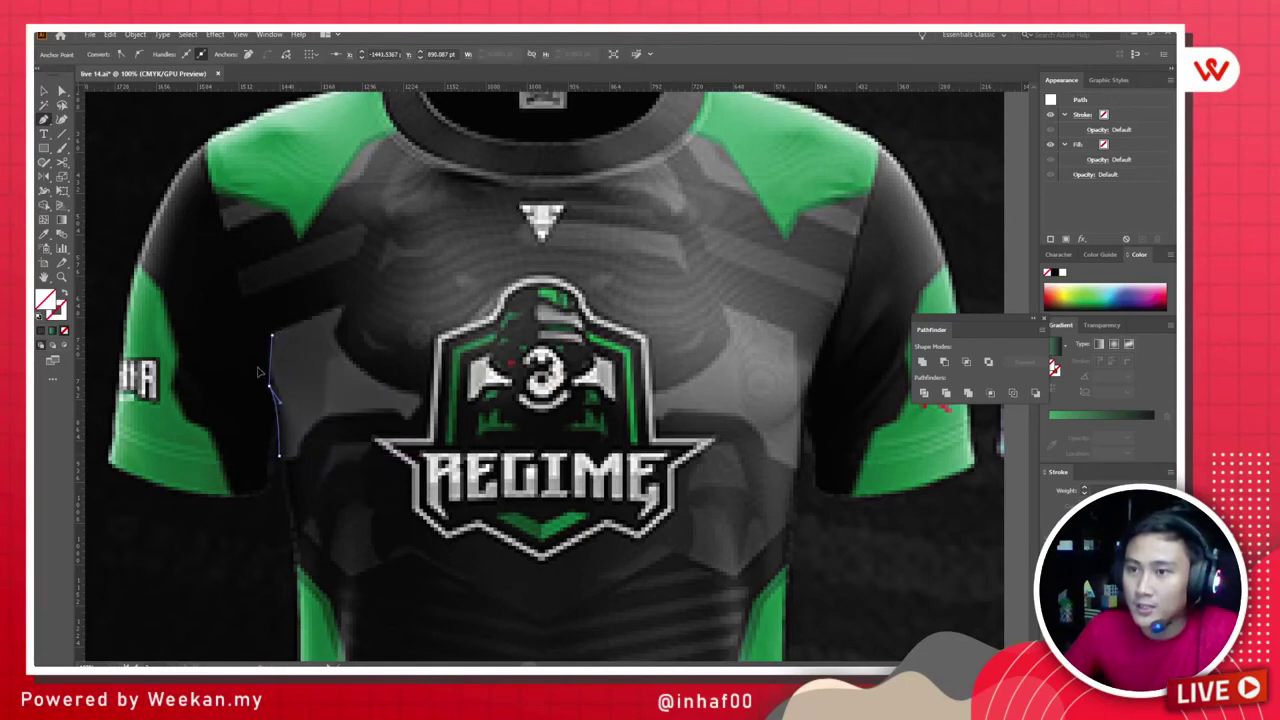
click(44, 91)
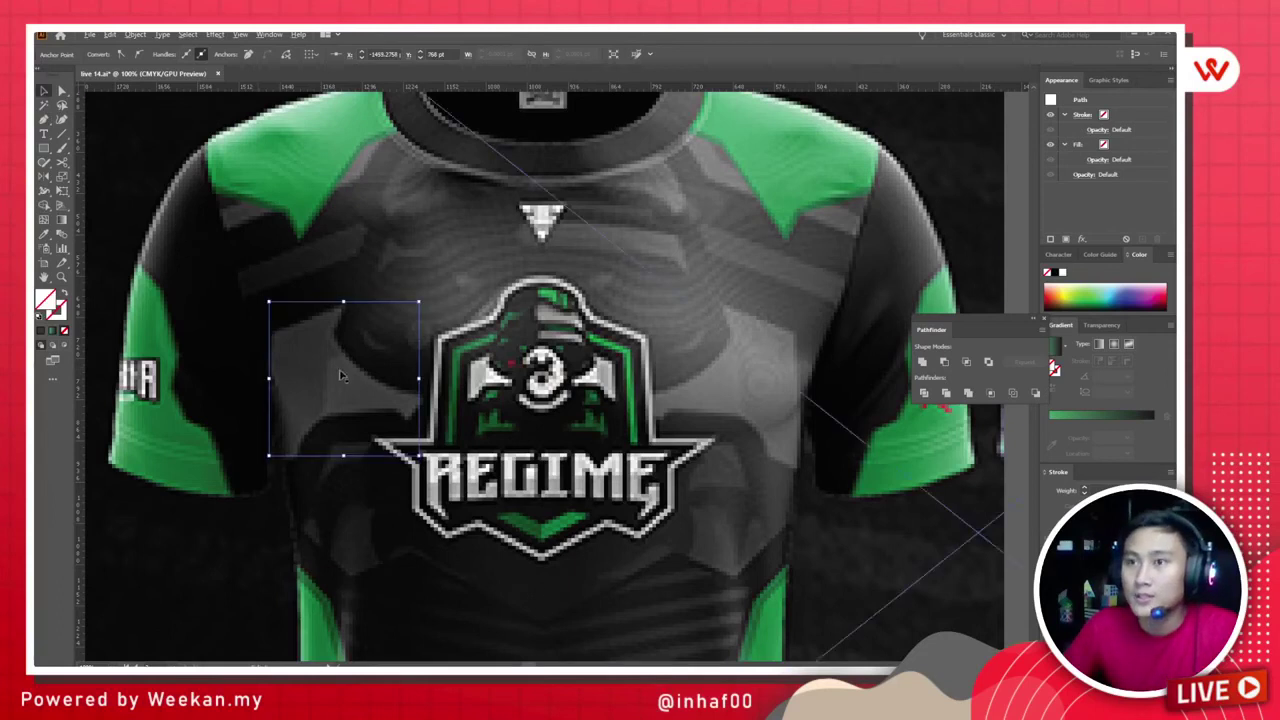
Step: Try to move the traced chest shape across the reference photo and undo the move
scroll(340, 375, down, 3)
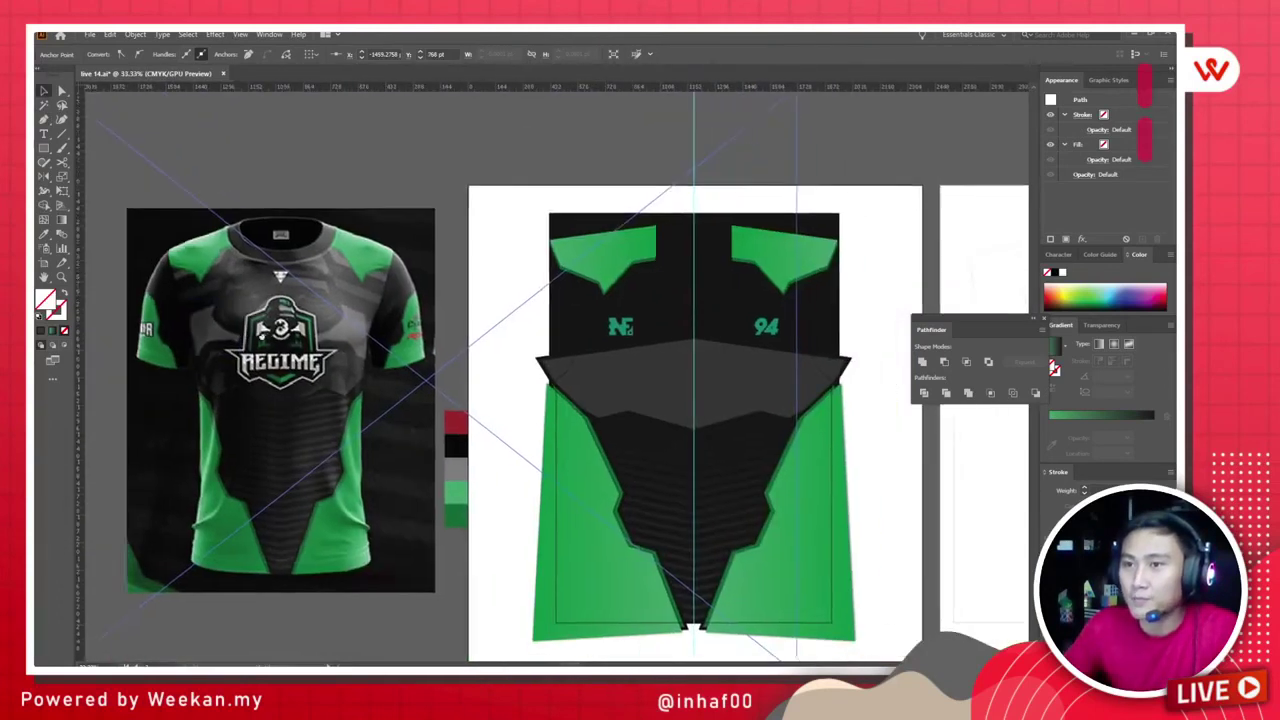
click(212, 332)
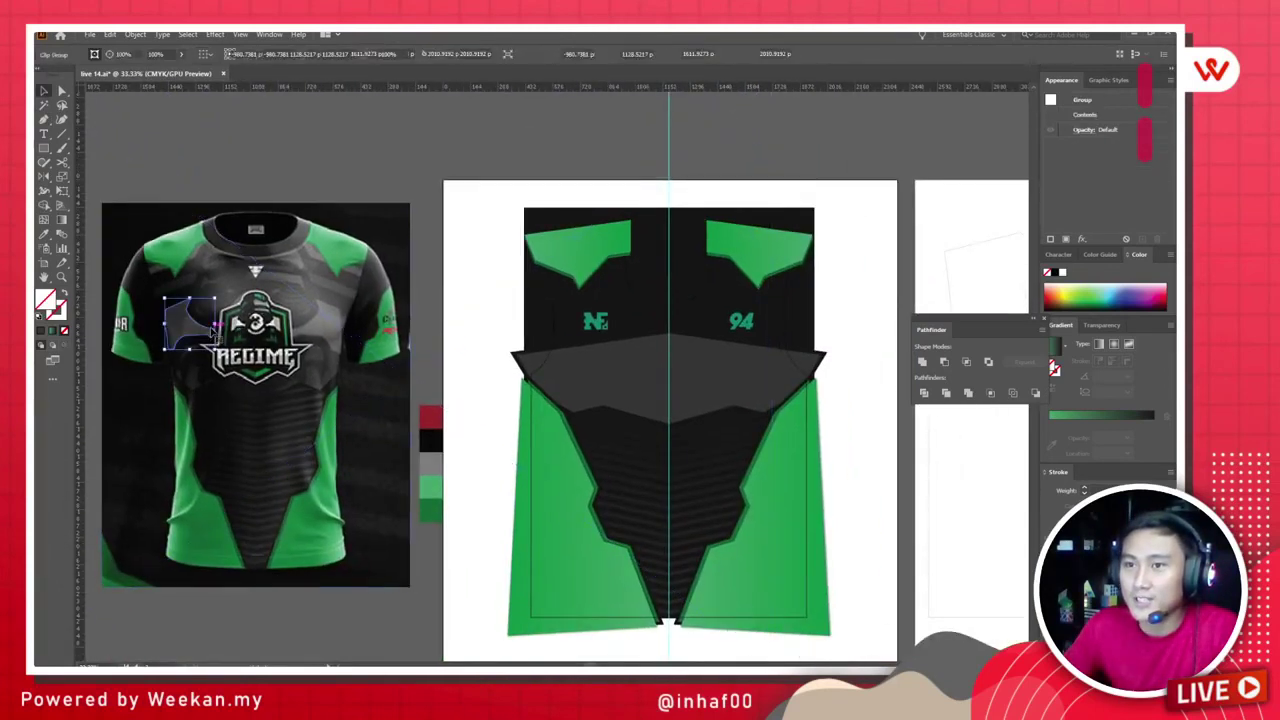
drag(214, 331, 272, 356)
key(ctrl+z)
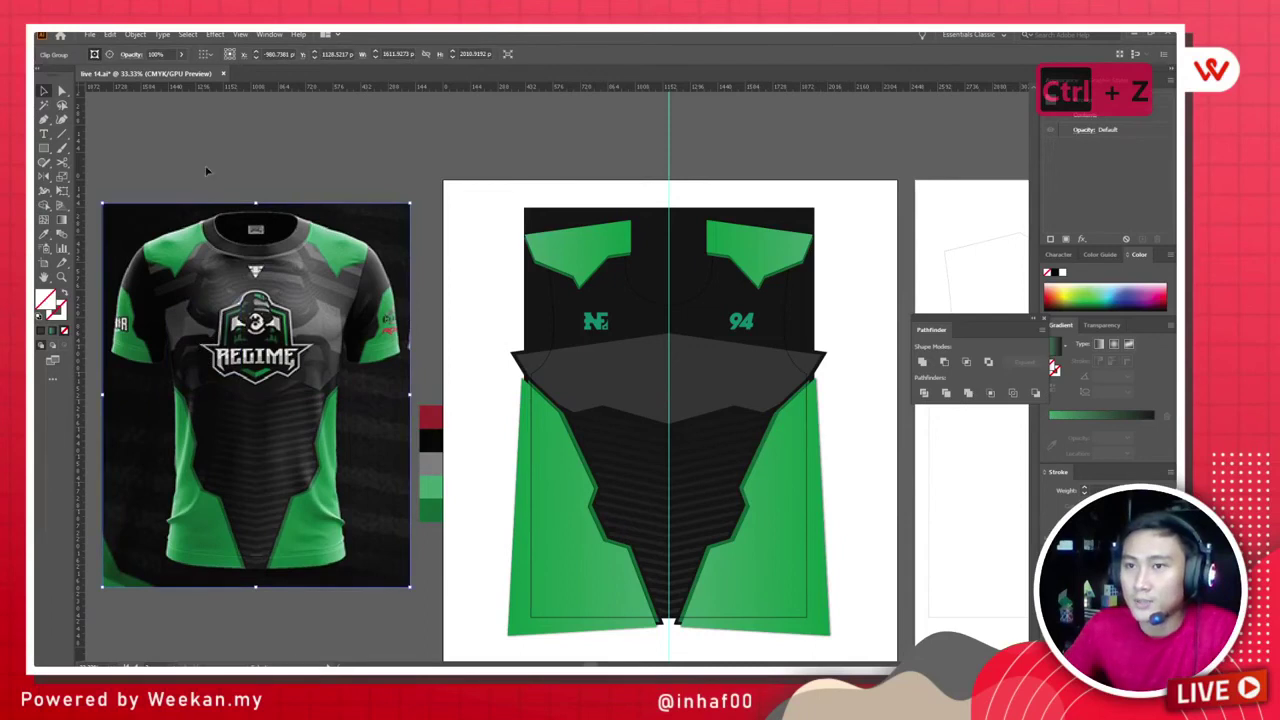
Step: Move the traced chest shape onto the front pattern's left side and fill it with the dark grey sampled from the reference jersey
click(207, 171)
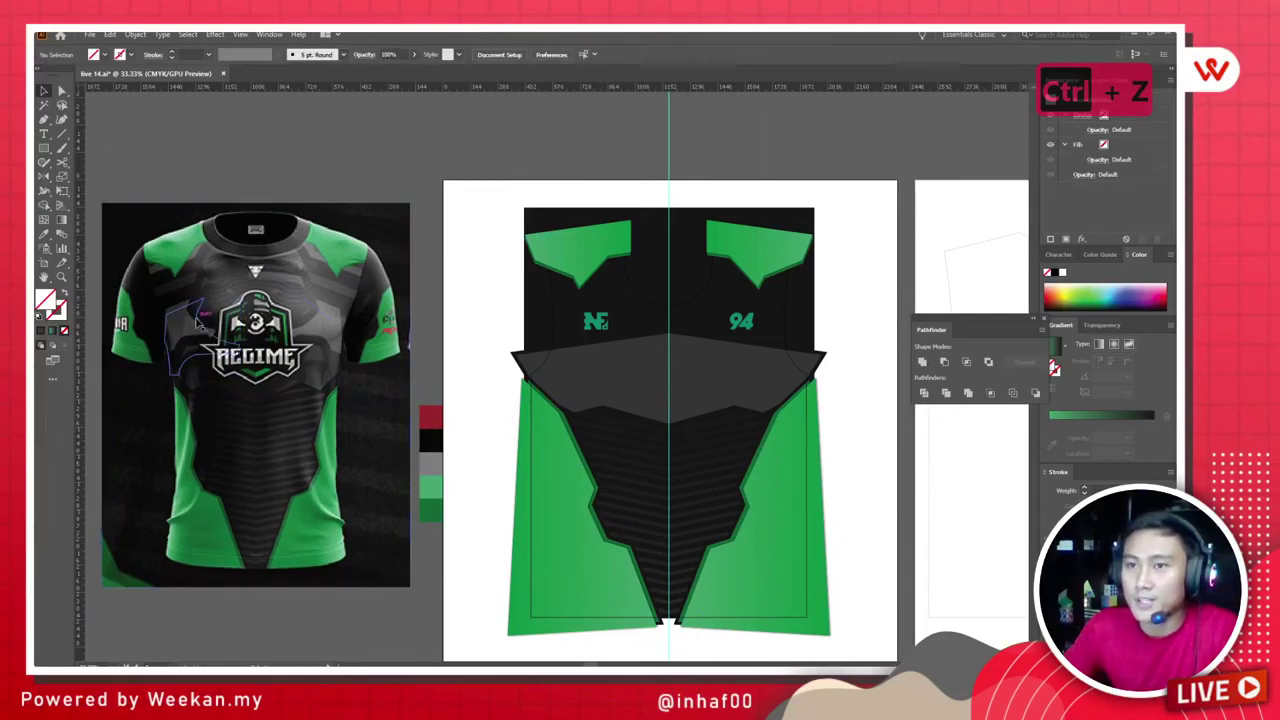
drag(200, 318, 558, 337)
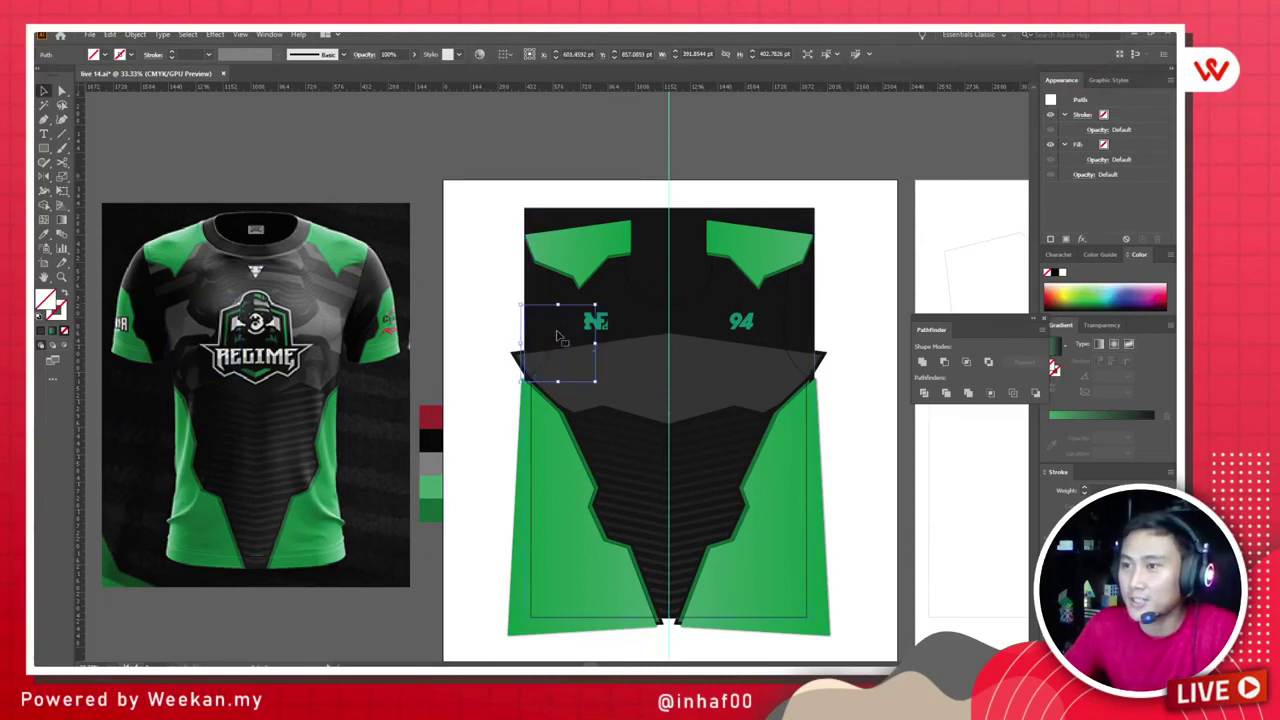
key(i)
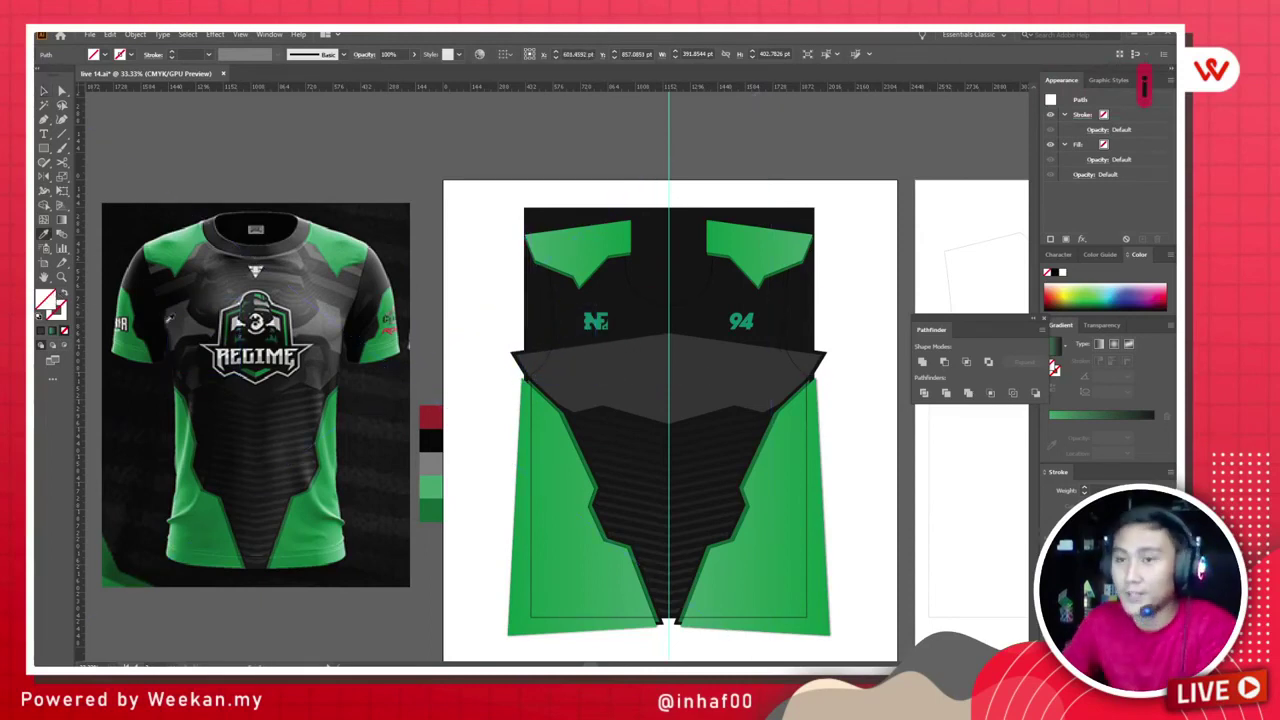
click(187, 322)
click(43, 91)
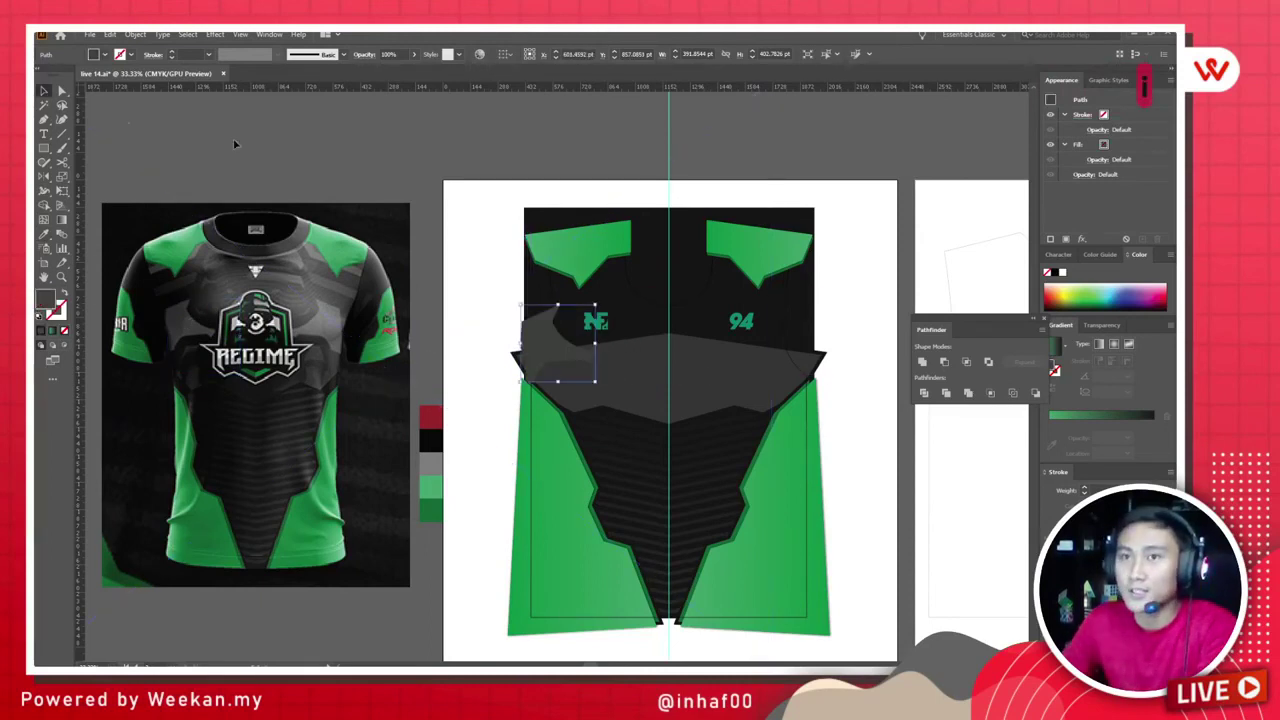
key(ctrl+shift+a)
Step: Stretch the grey angular shape horizontally to about 619 pt wide and shift it outward over the pattern's left edge
scroll(571, 383, up, 1)
scroll(571, 383, right, 3)
click(313, 337)
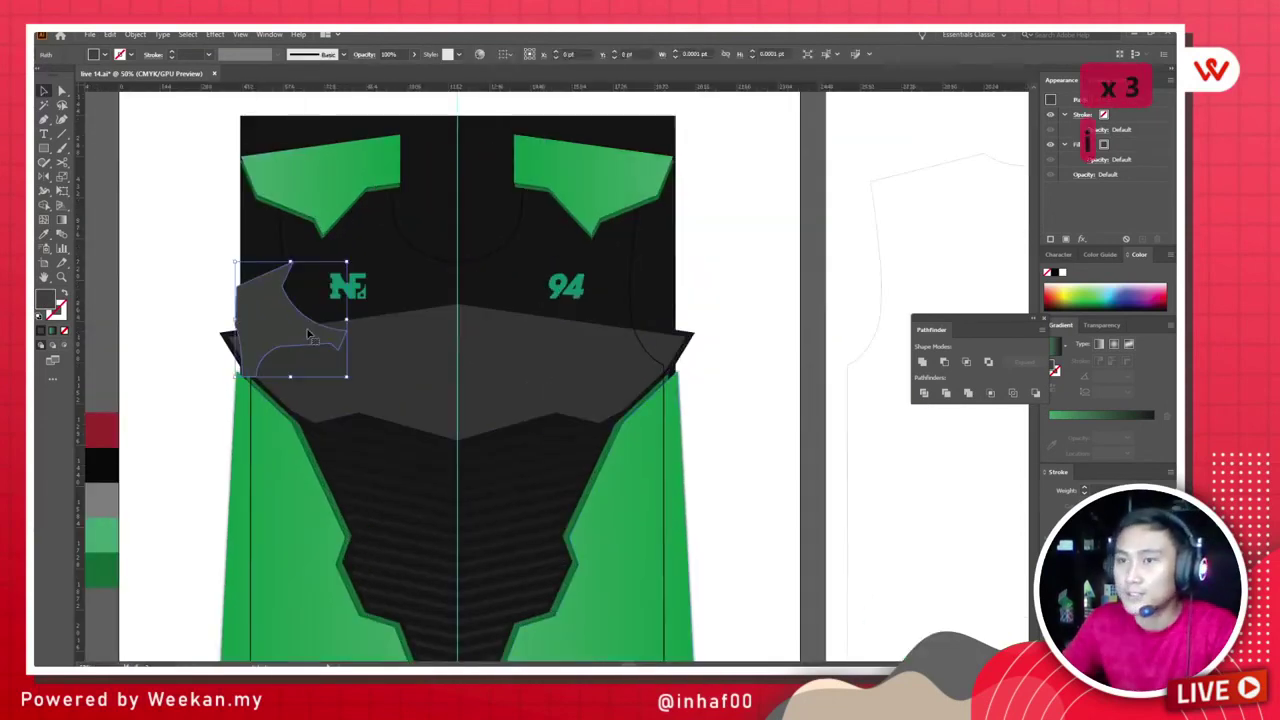
drag(345, 322, 411, 322)
scroll(366, 325, down, 3)
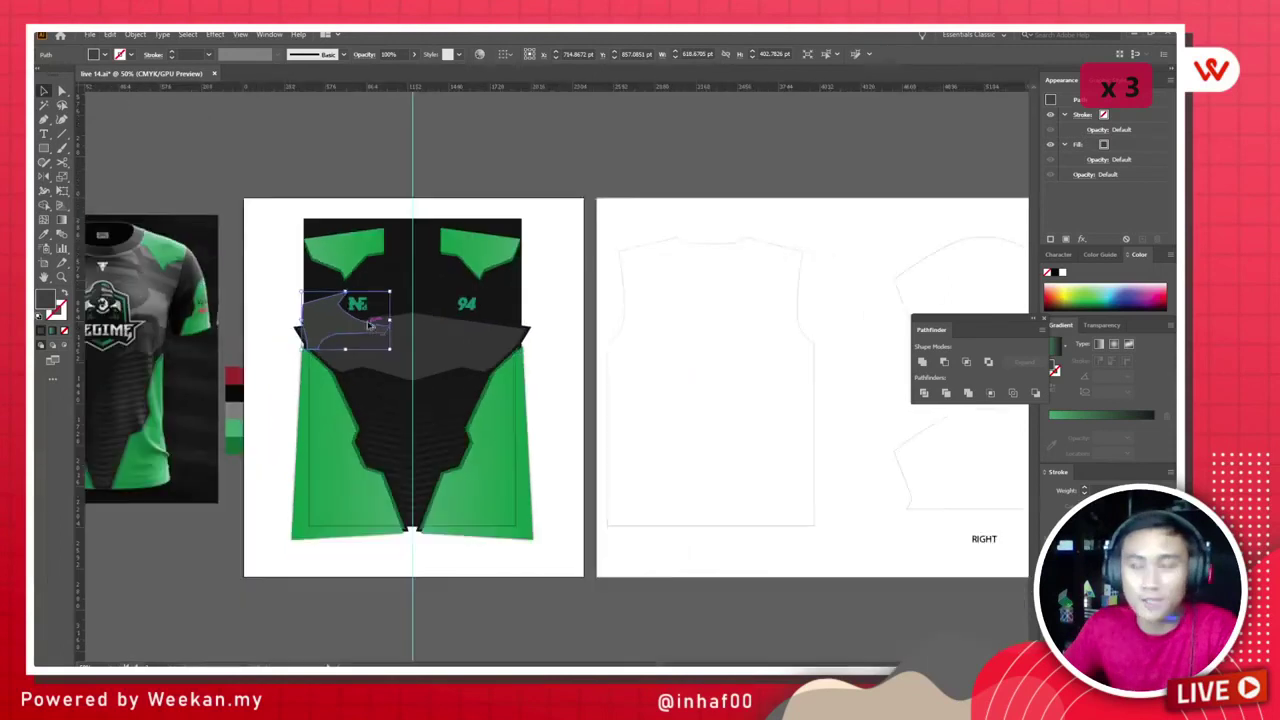
scroll(418, 330, up, 1)
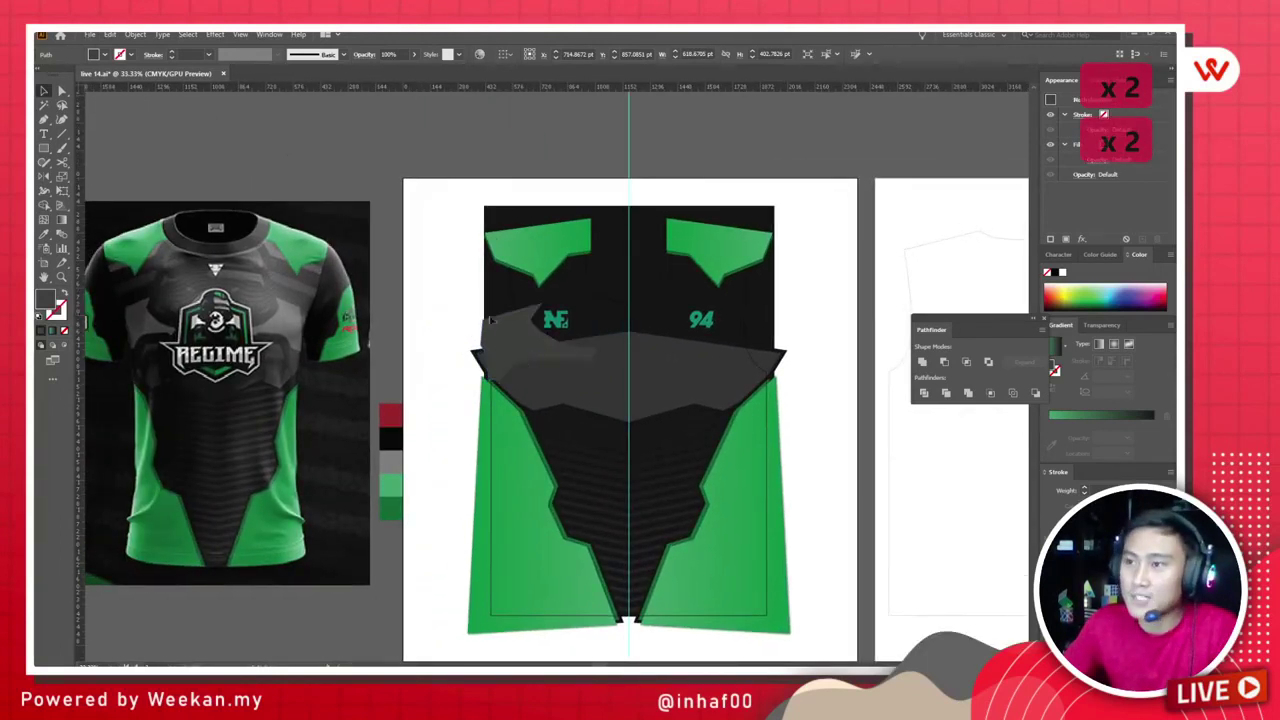
drag(522, 350, 503, 334)
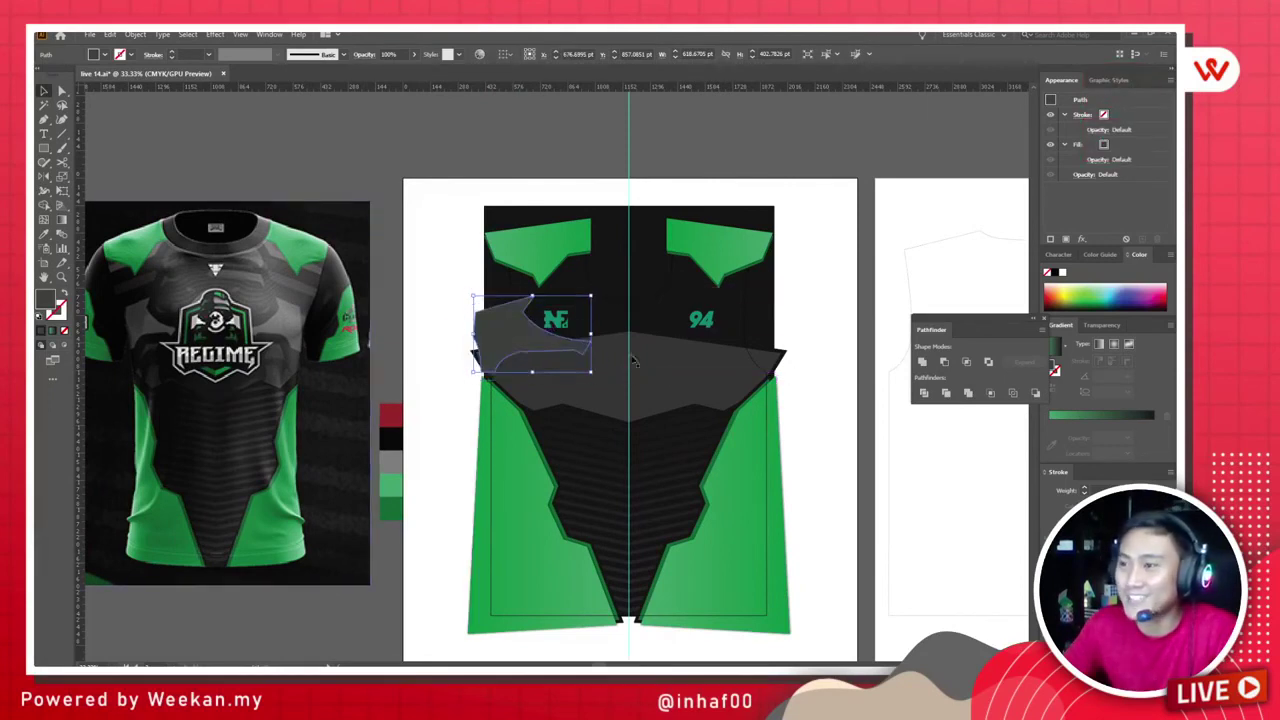
Step: Scale the dark grey chest panel slightly smaller about the centre guide and nudge it down
click(677, 366)
drag(784, 379, 762, 380)
click(794, 320)
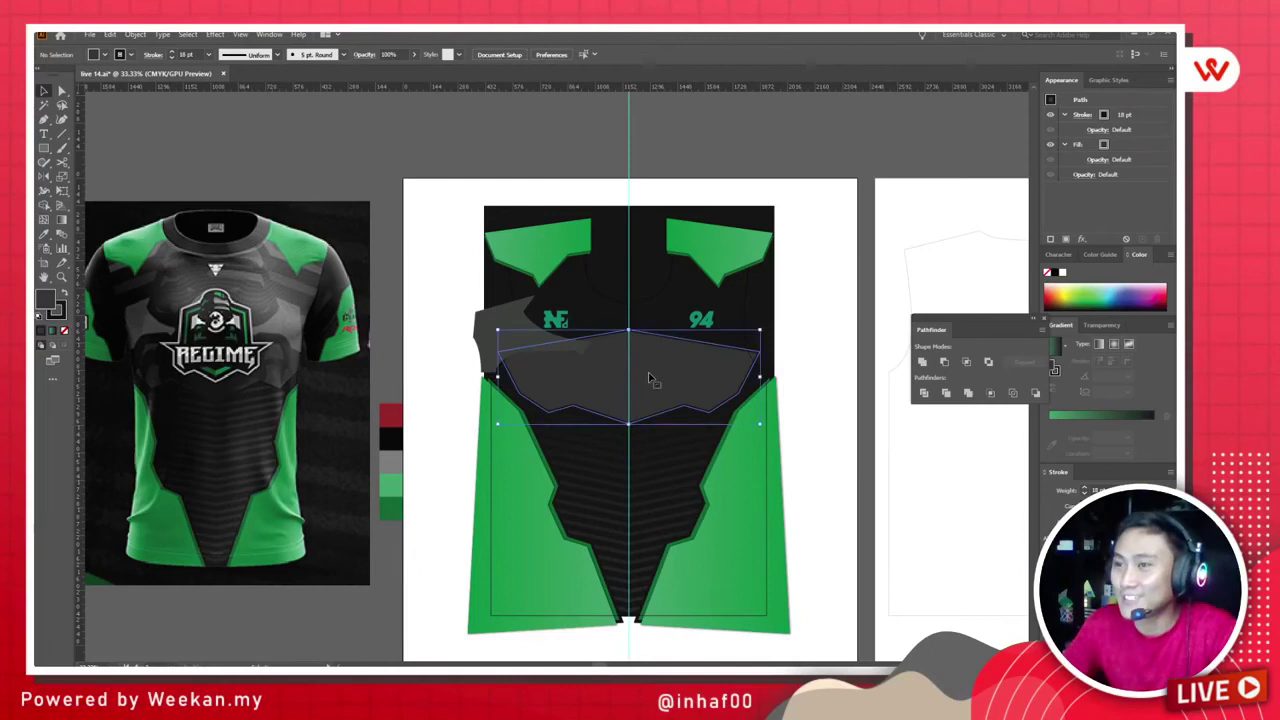
click(649, 379)
scroll(649, 379, up, 1)
drag(677, 374, 680, 370)
click(855, 304)
Step: Try placing the grey angular shape lower and further inward so it overlaps the chest panel and the NE logo
scroll(837, 340, down, 1)
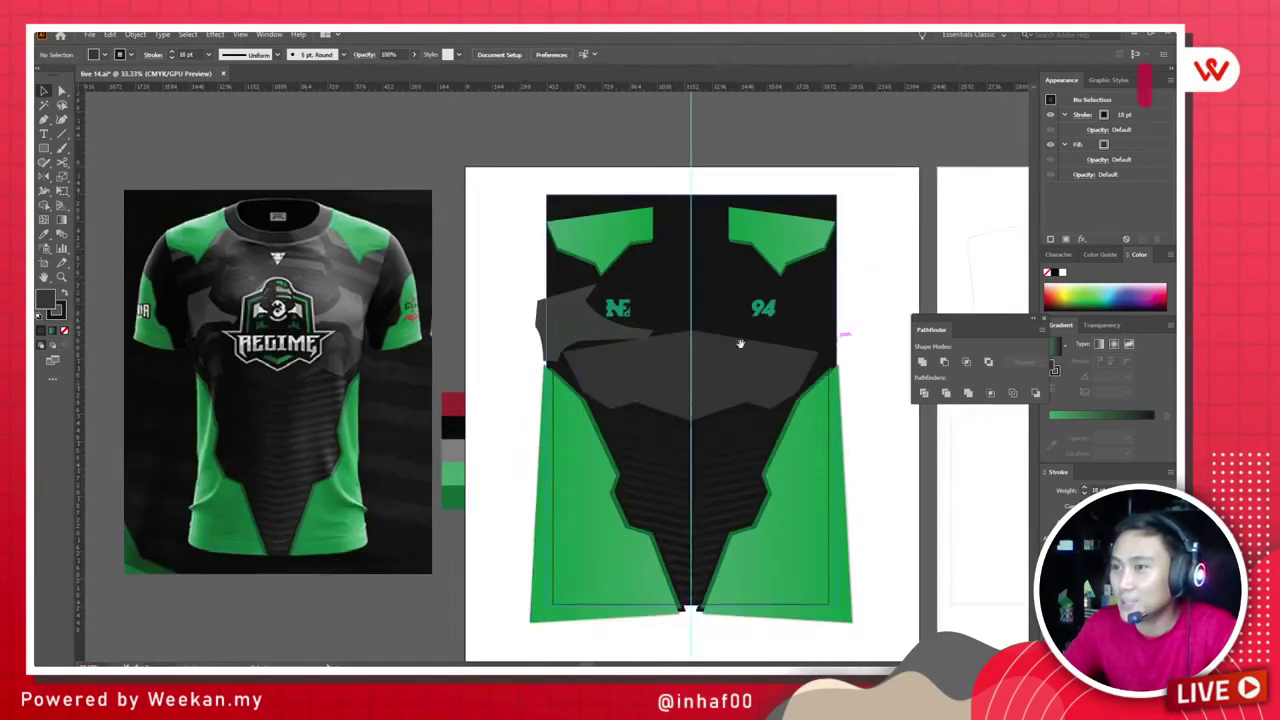
scroll(740, 344, up, 1)
click(699, 390)
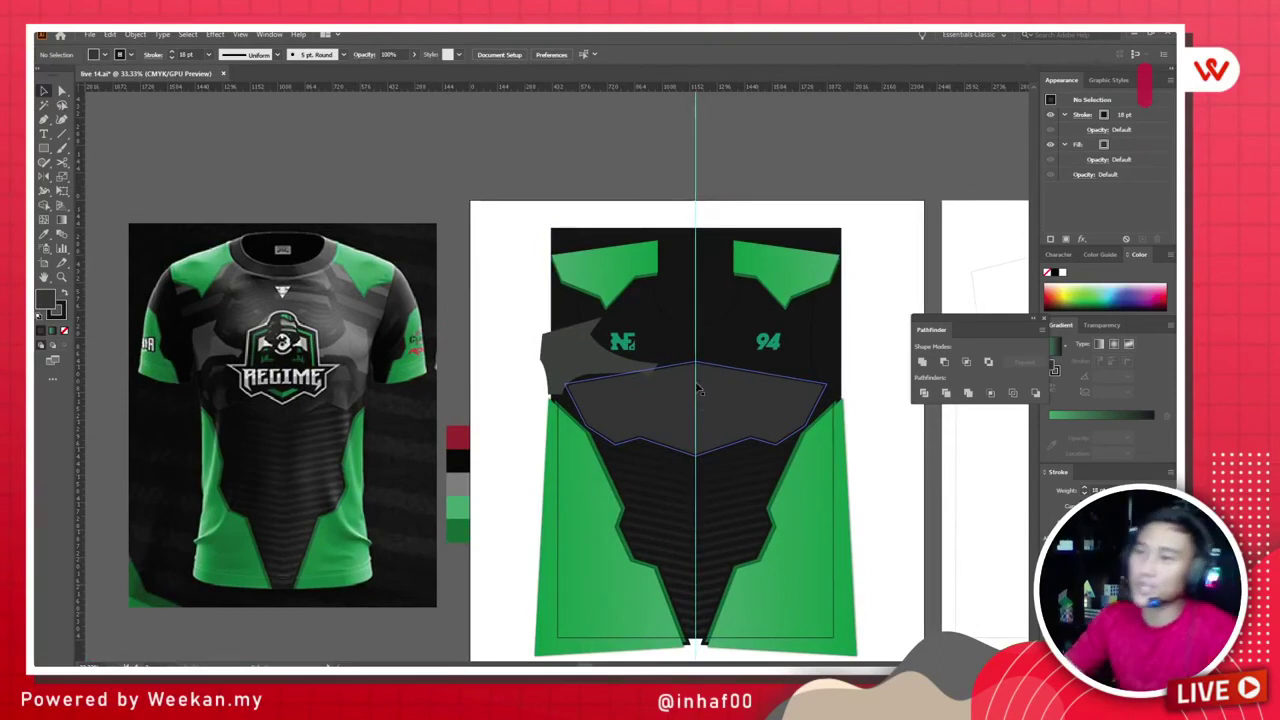
scroll(699, 390, up, 2)
scroll(709, 437, down, 1)
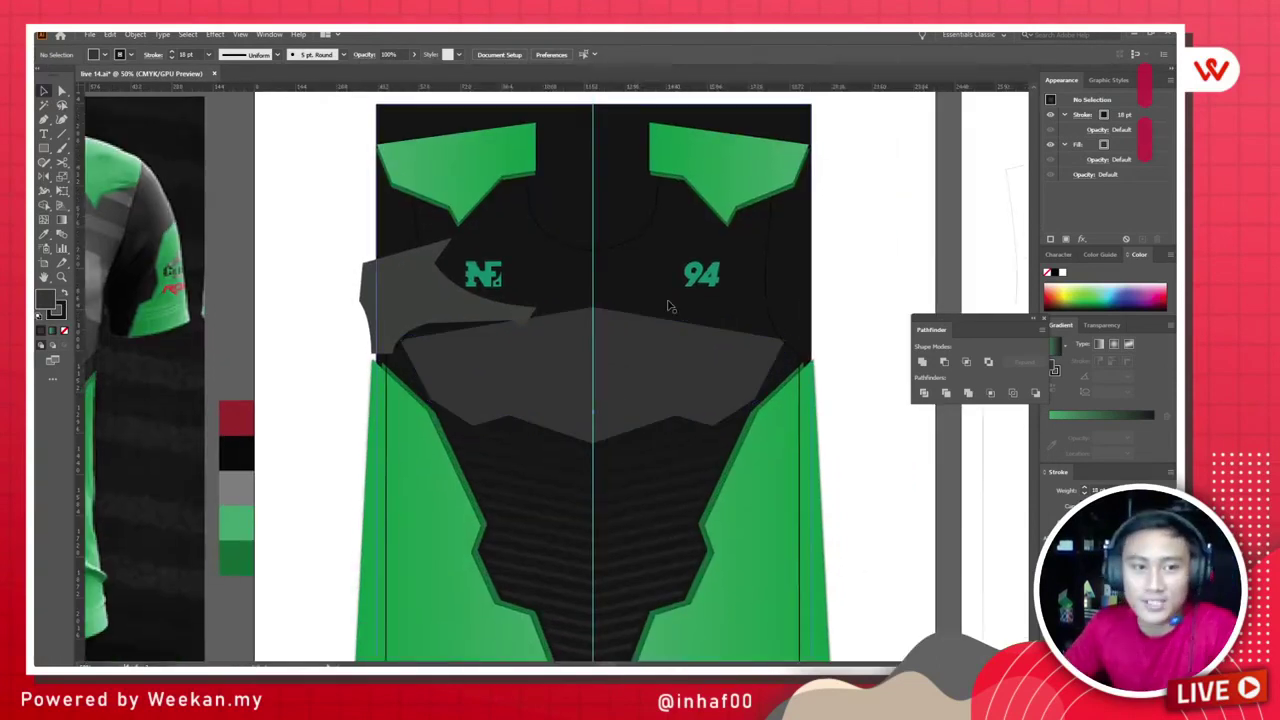
click(637, 358)
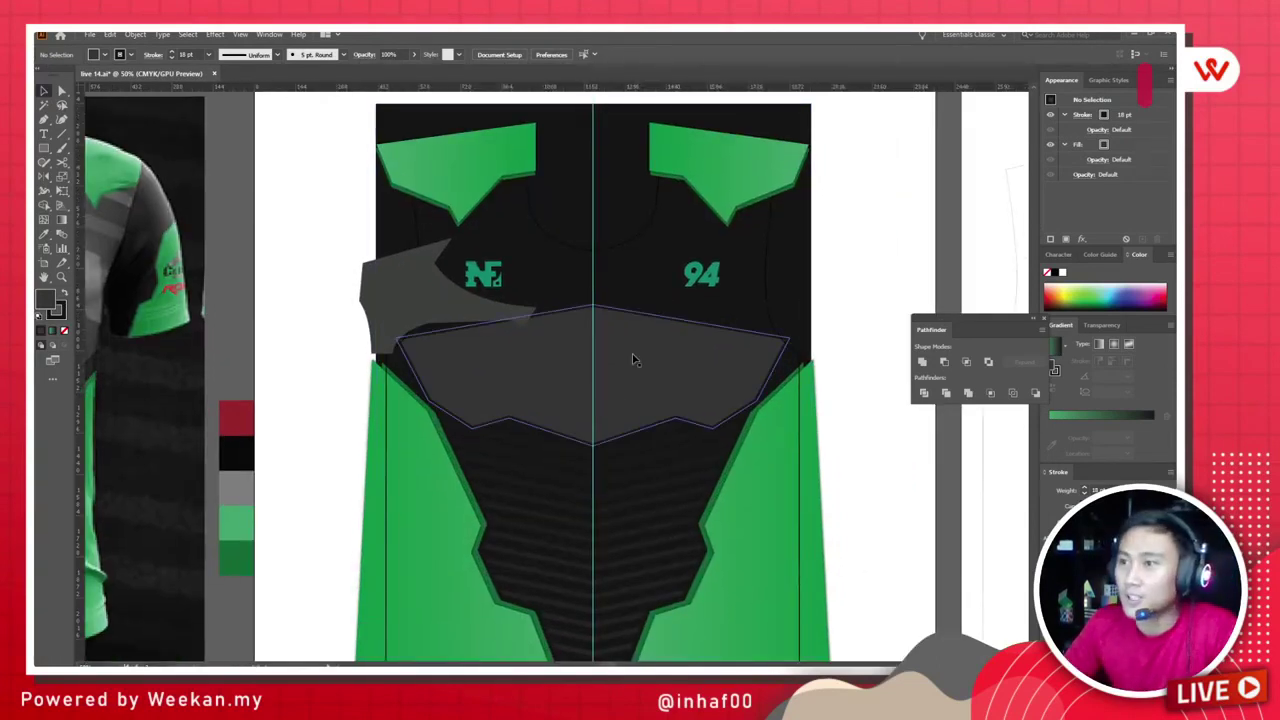
click(416, 287)
drag(425, 300, 463, 321)
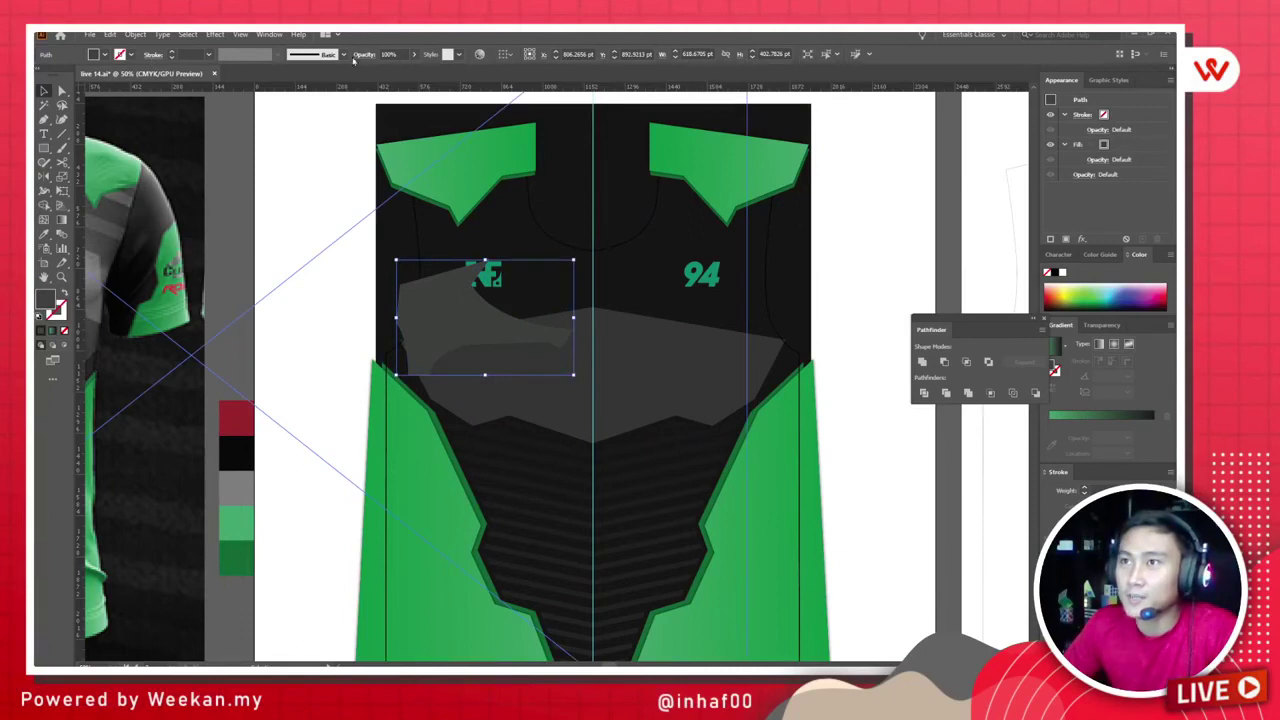
Step: Try the grey angular shape at 38% opacity with its selection edges hidden and restore the opacity to 100%
click(414, 54)
drag(412, 68, 386, 68)
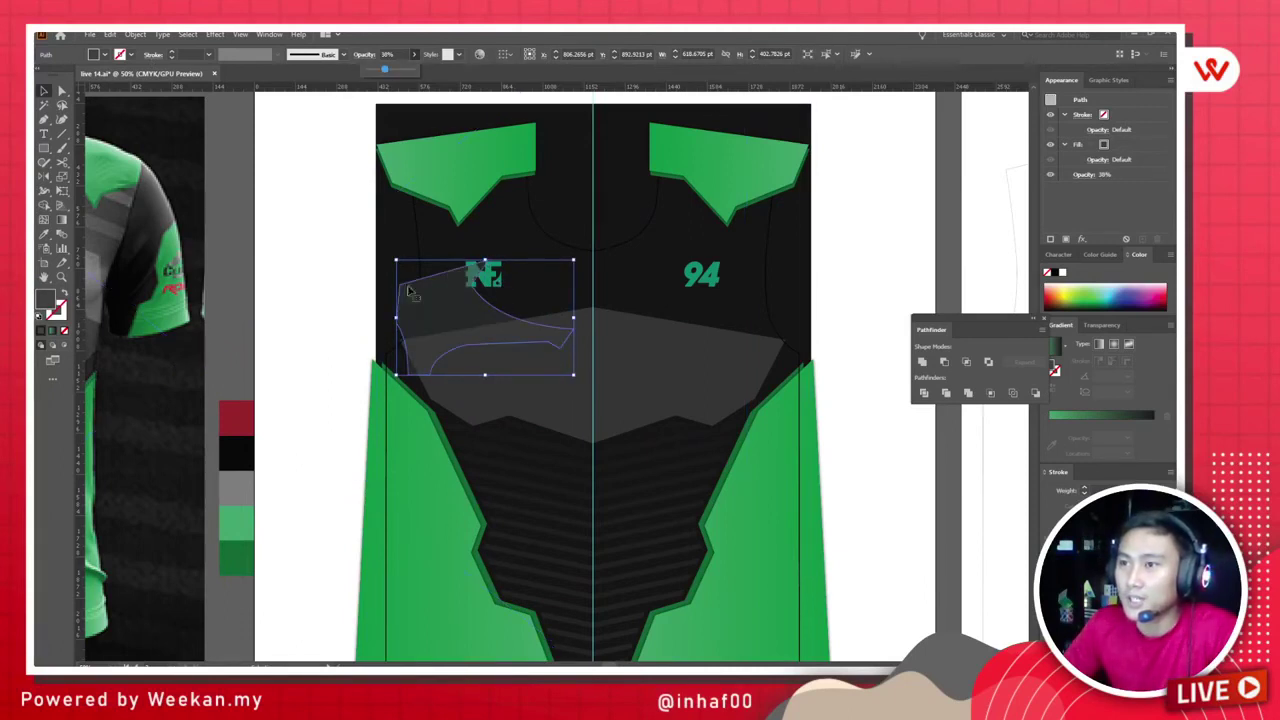
mouse_move(447, 323)
mouse_down()
mouse_move(438, 291)
mouse_move(460, 328)
mouse_move(446, 308)
mouse_up()
scroll(449, 310, up, 2)
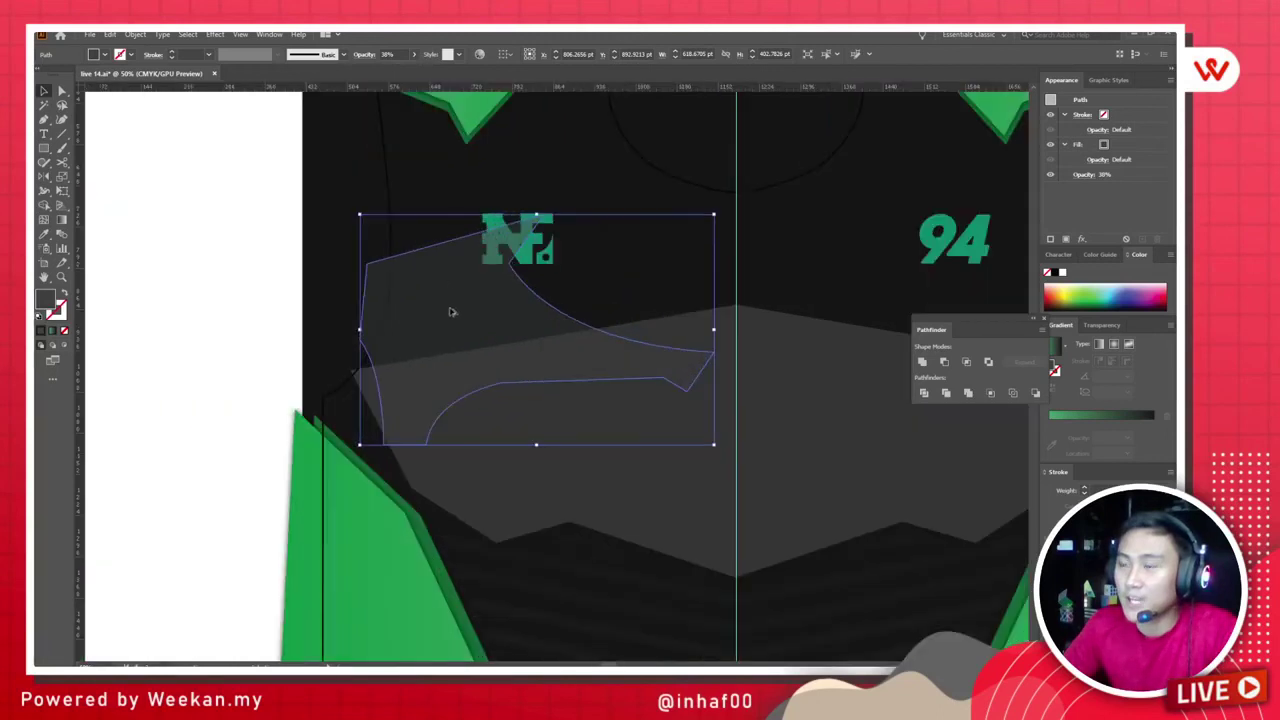
key(ctrl+h)
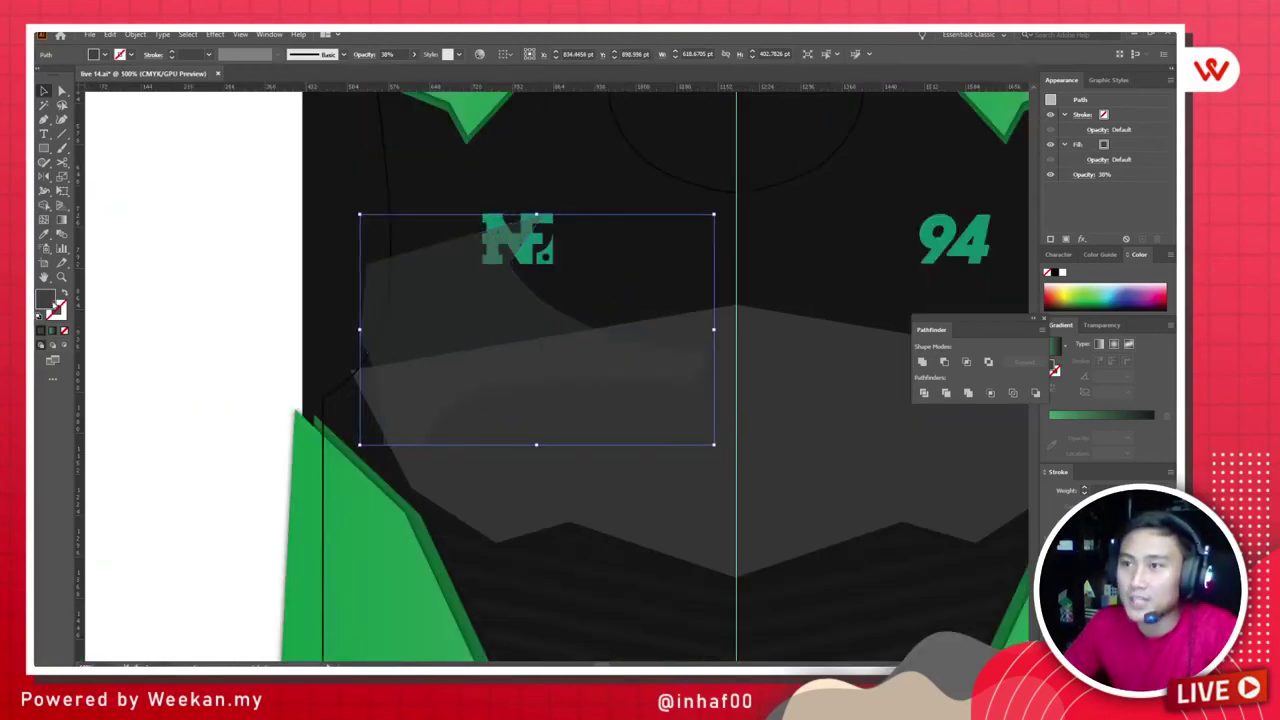
click(414, 54)
drag(388, 69, 439, 82)
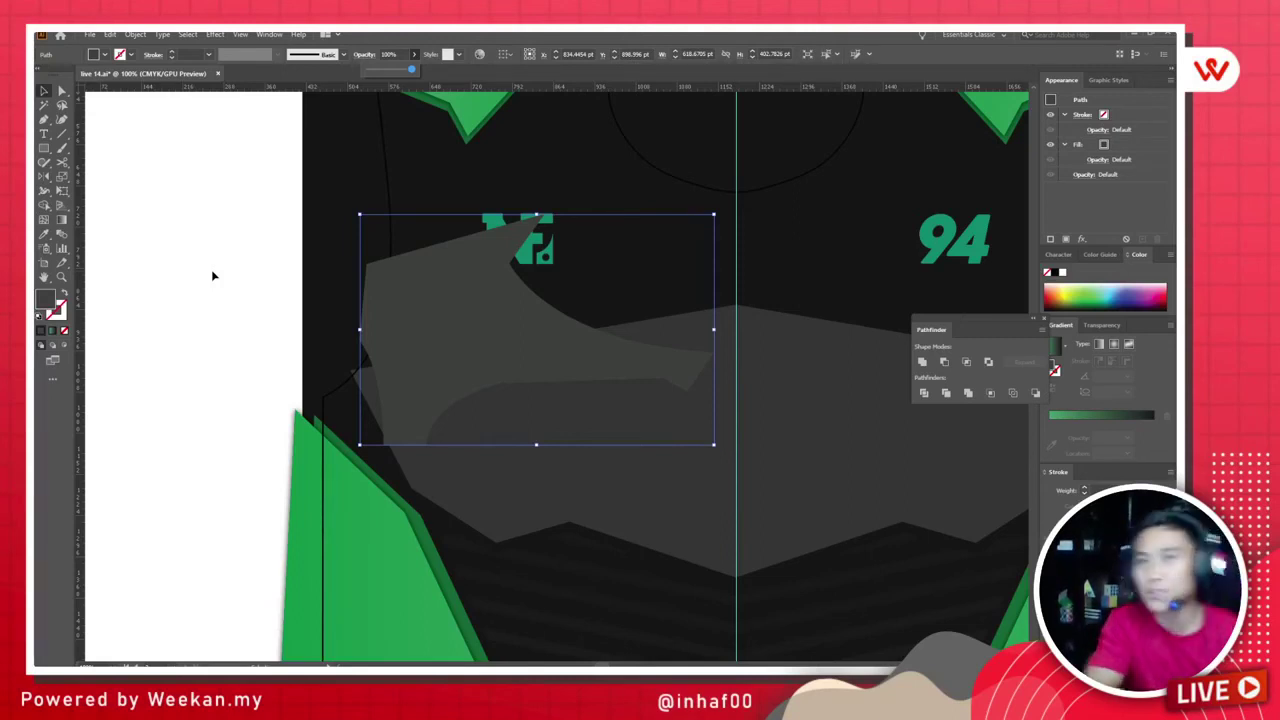
Step: Reposition the grey angular shape up and outward, clear of the NE logo and extending past the pattern's left edge
drag(422, 290, 365, 240)
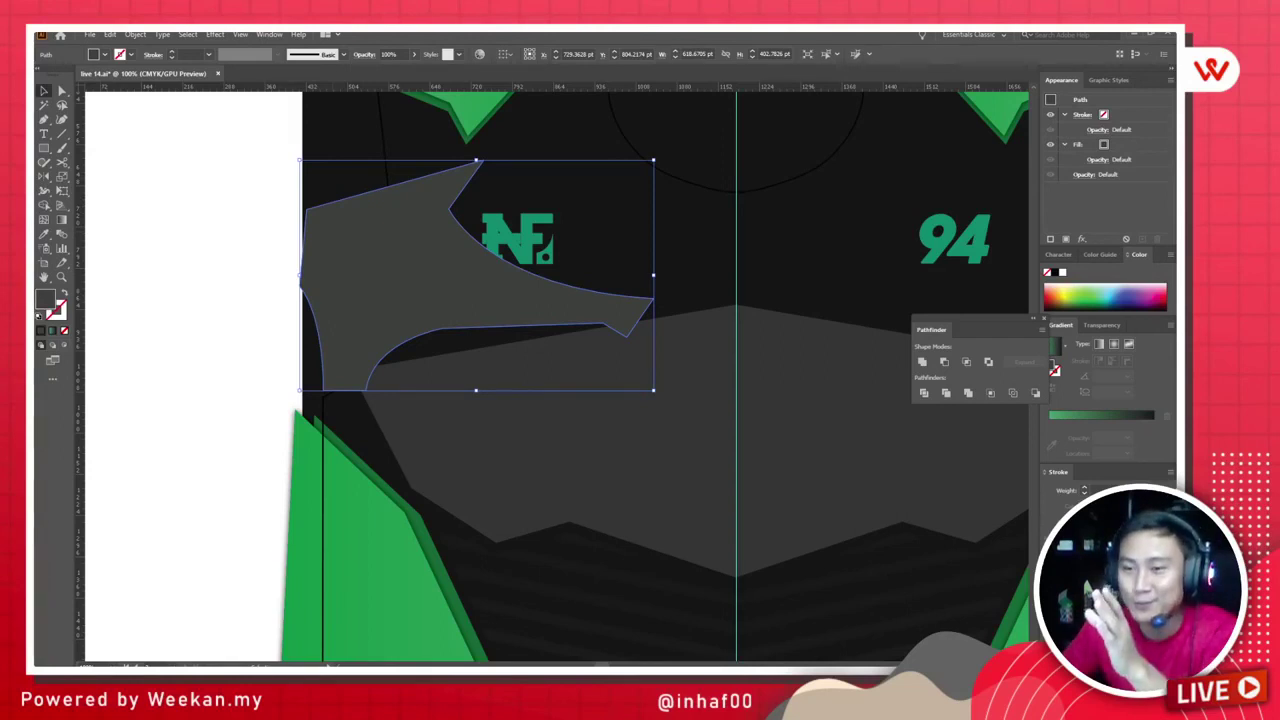
key(ctrl+h)
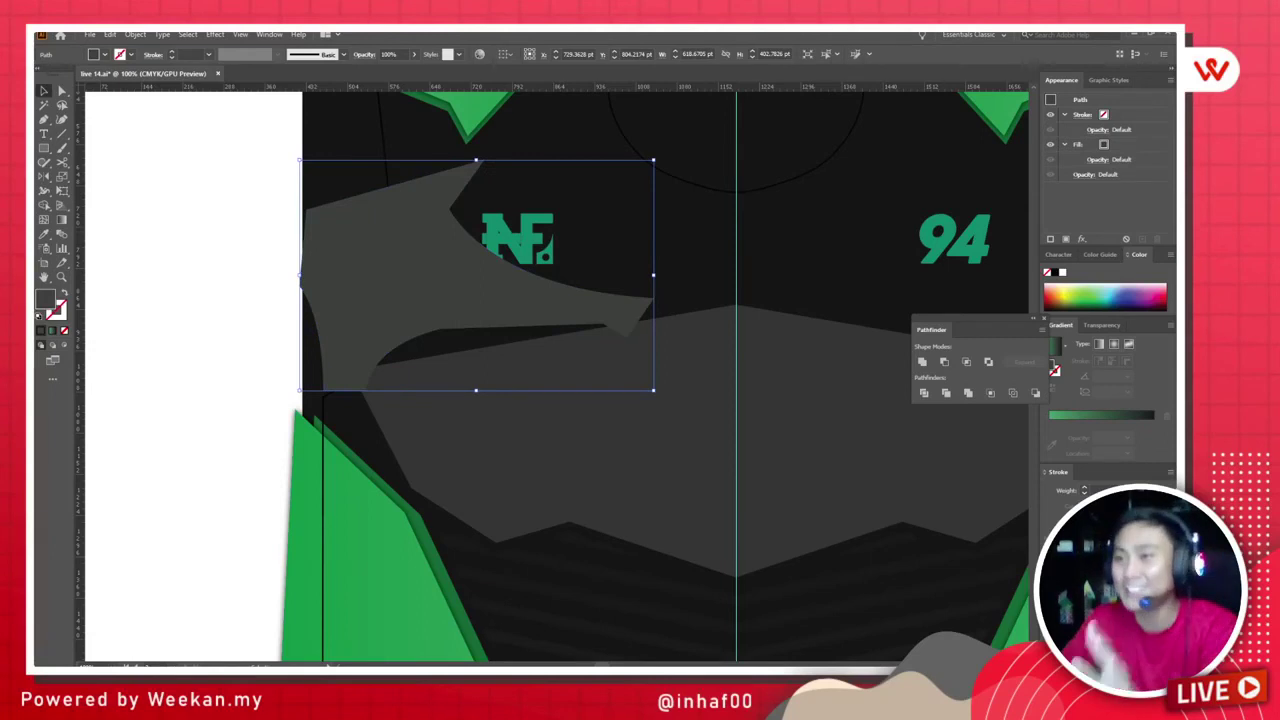
key(super)
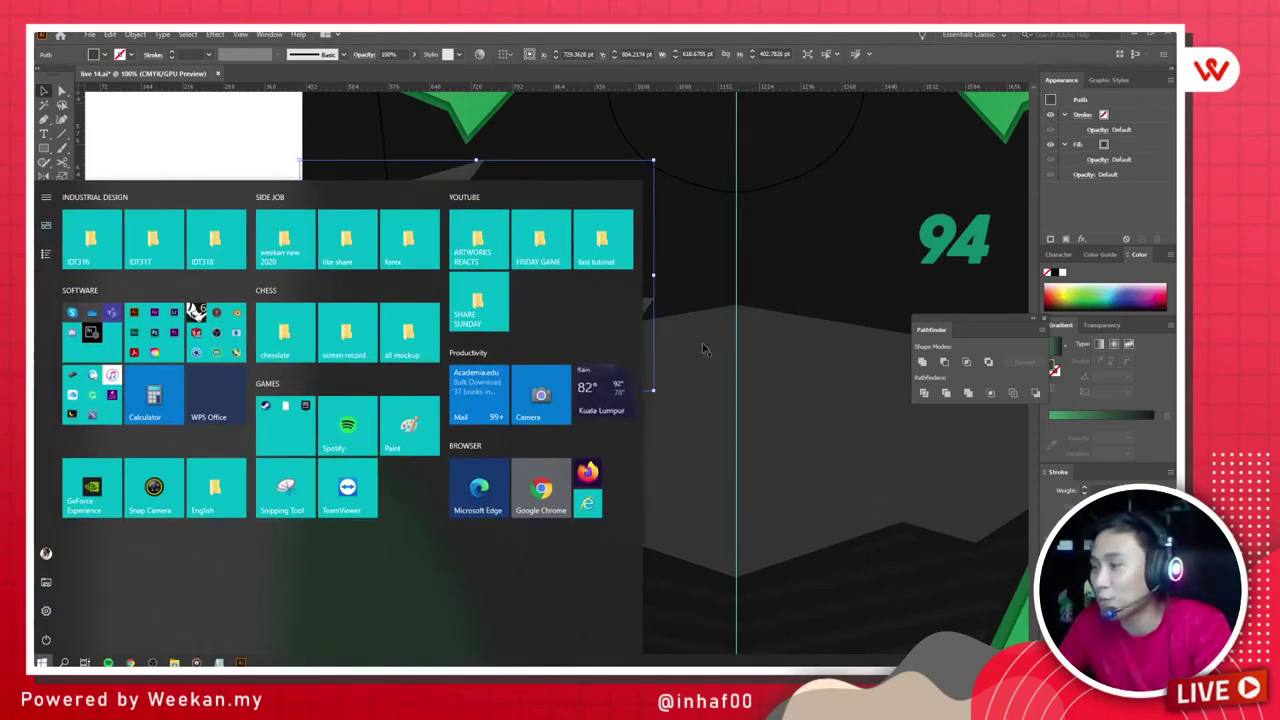
key(super)
drag(449, 277, 440, 305)
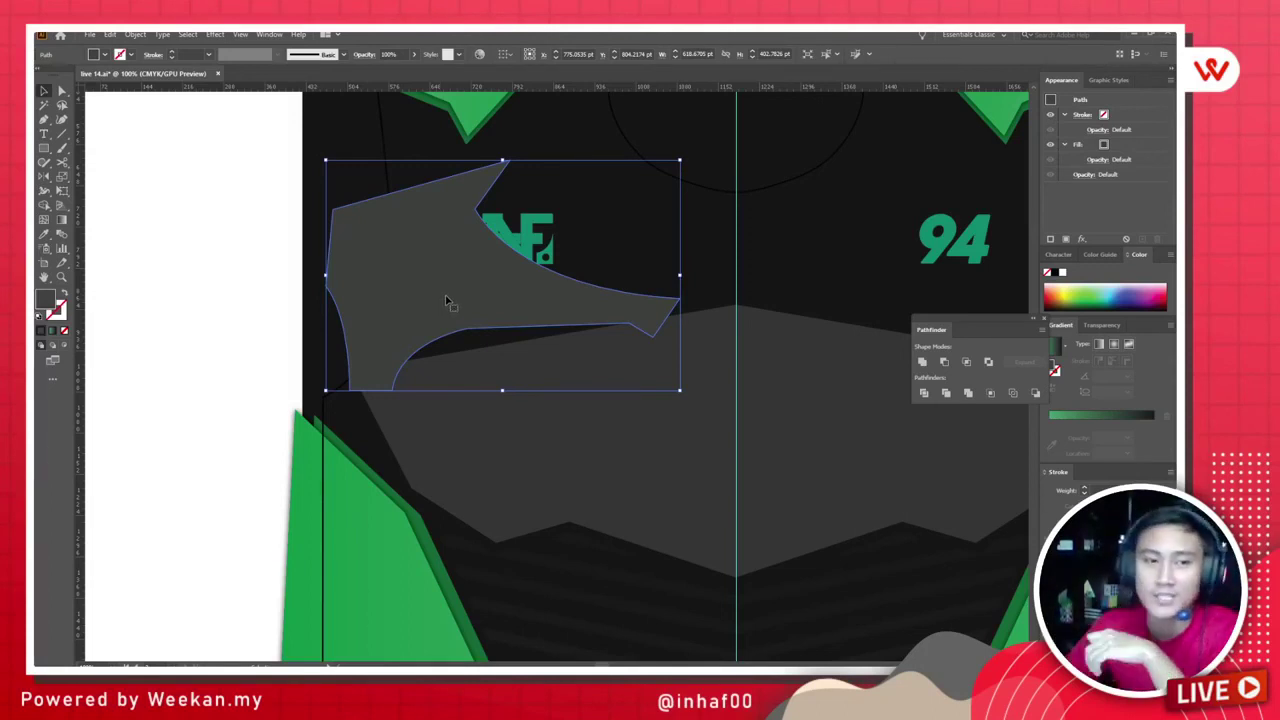
drag(449, 294, 418, 317)
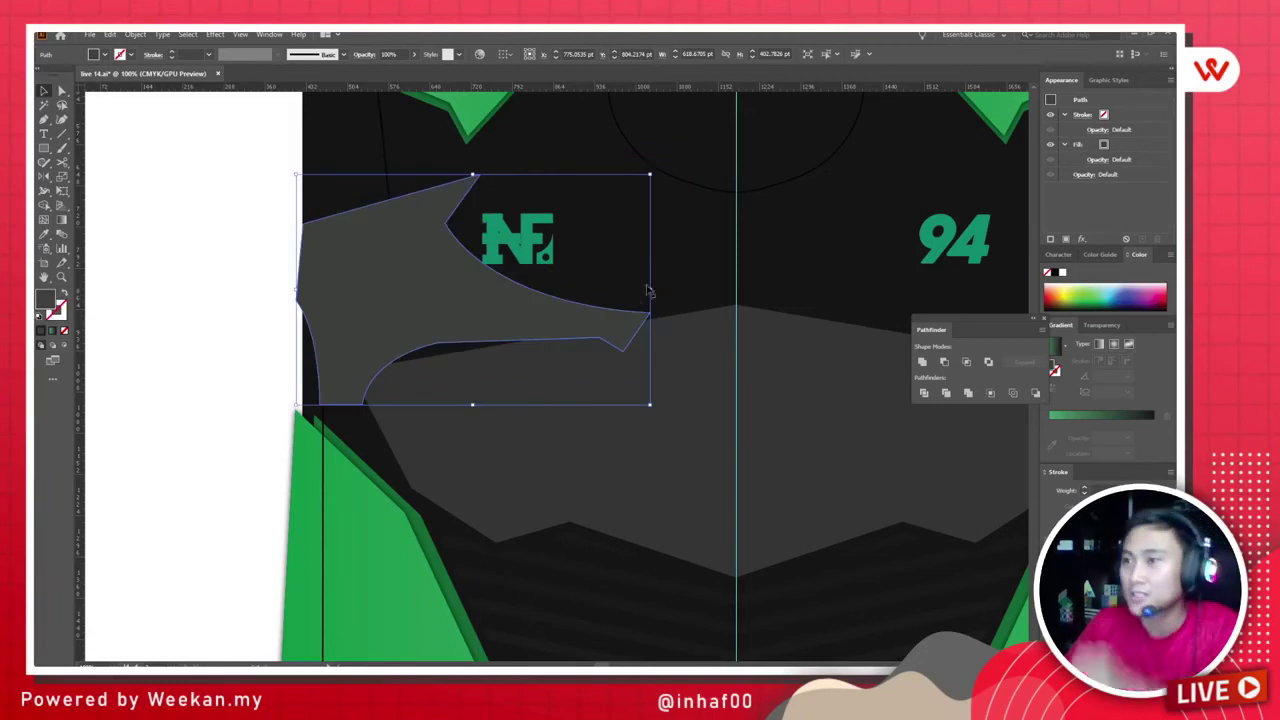
drag(515, 298, 510, 270)
scroll(510, 270, down, 2)
click(286, 272)
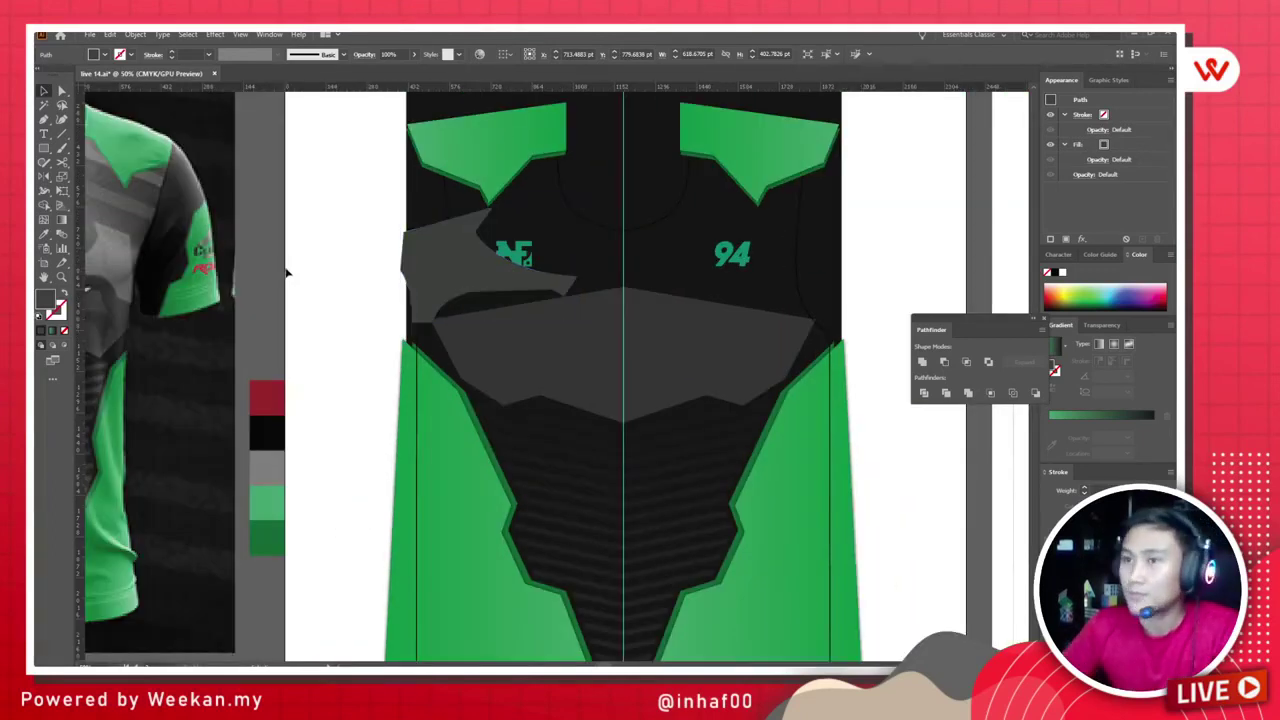
key(space)
drag(286, 272, 400, 323)
click(525, 330)
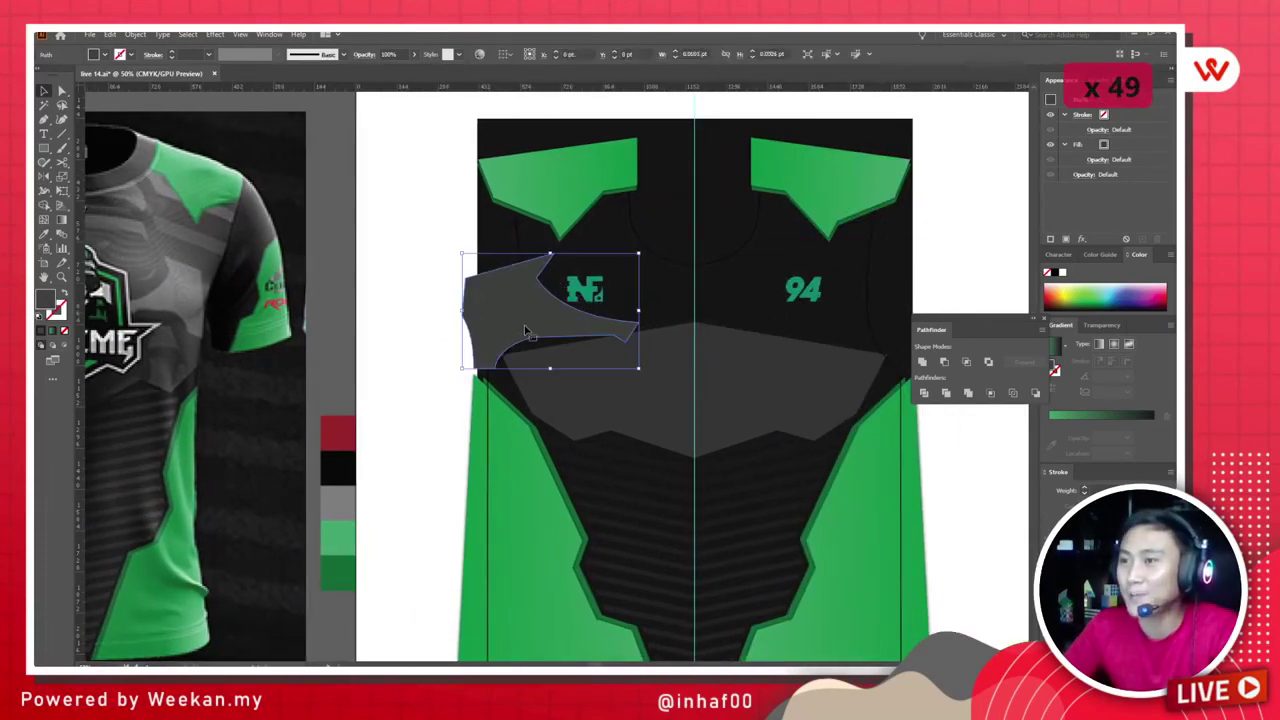
drag(525, 330, 509, 323)
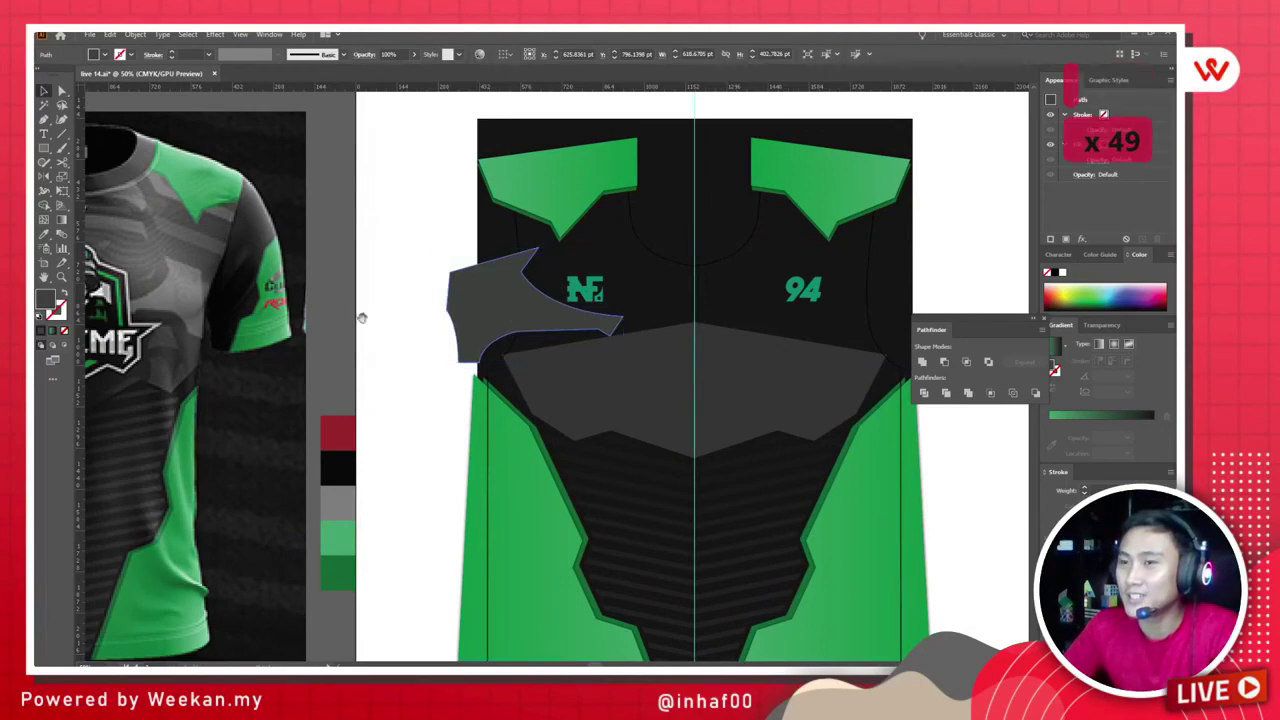
Step: Move the reference jersey photo further away from the front pattern
drag(360, 320, 607, 292)
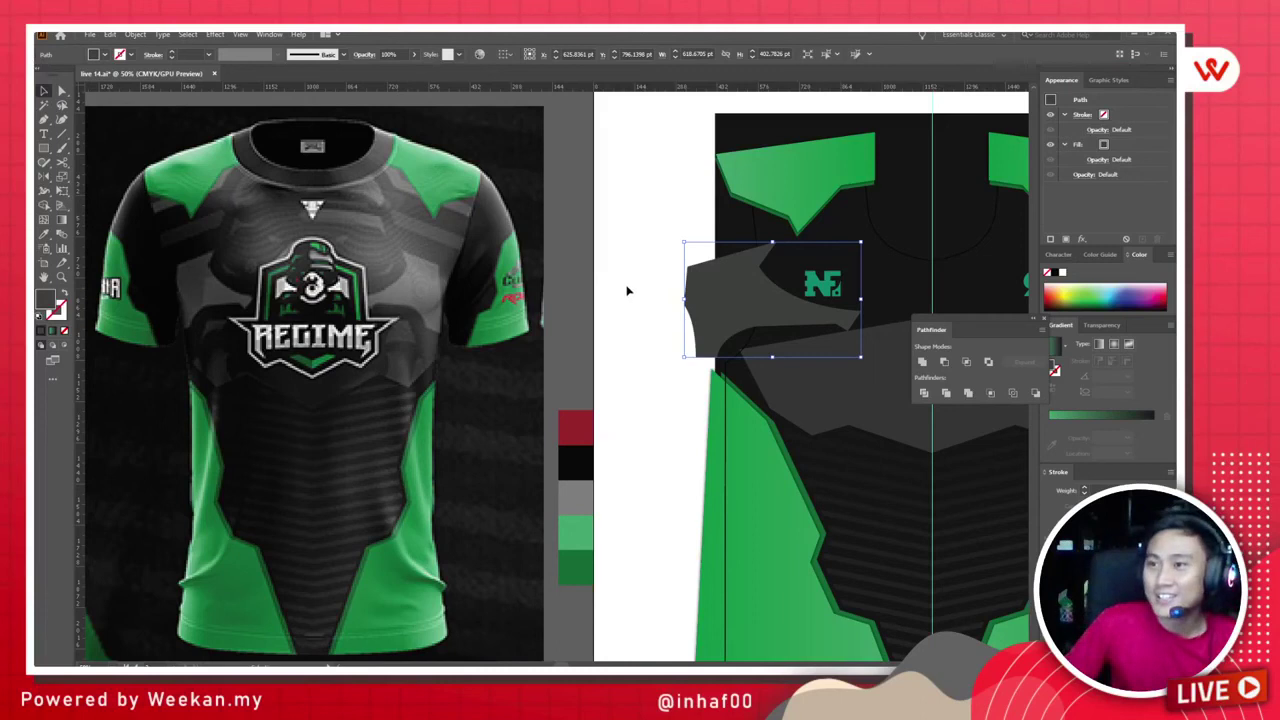
alt+scroll(405, 303, down, 5)
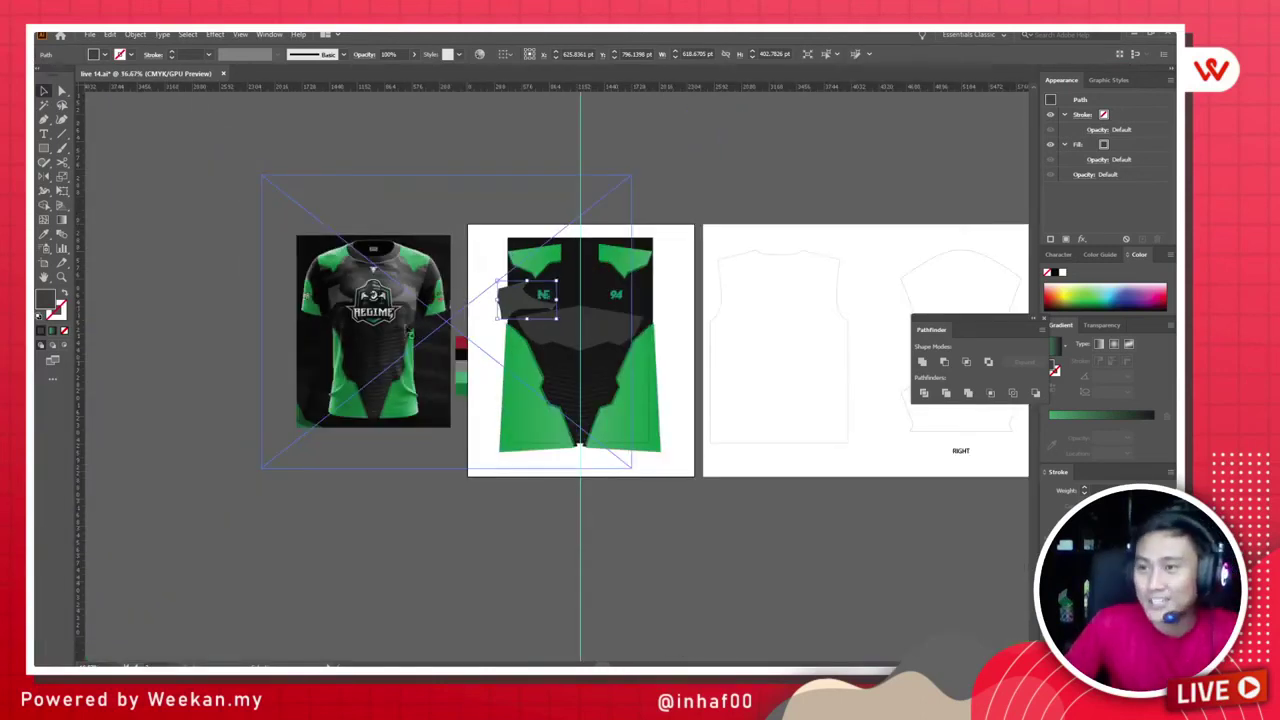
drag(430, 320, 363, 322)
alt+scroll(418, 330, up, 2)
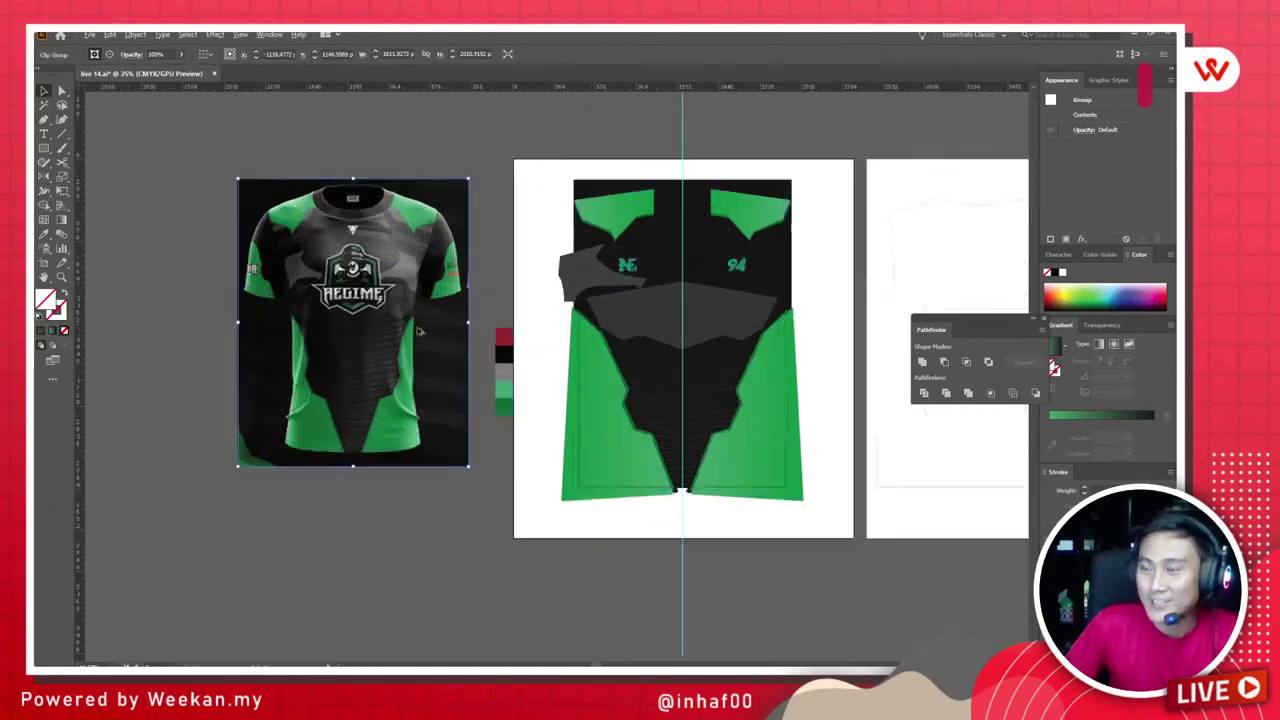
alt+scroll(418, 330, up, 1)
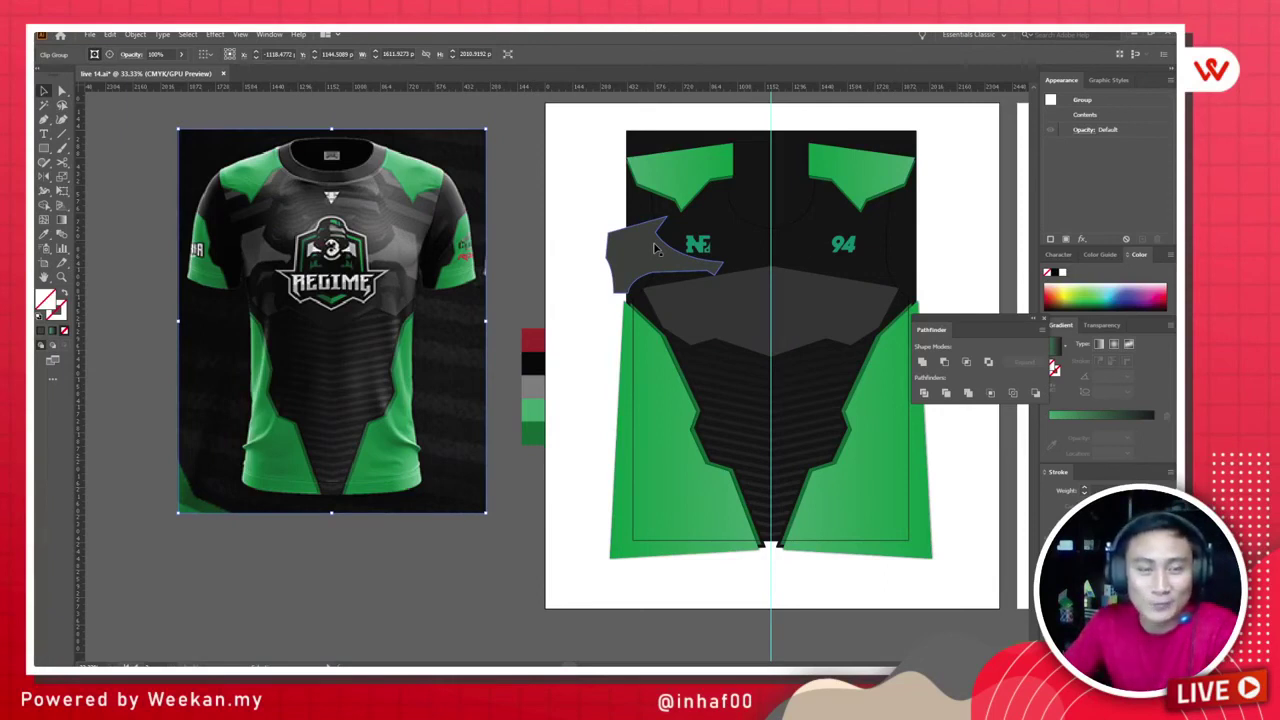
alt+scroll(656, 248, up, 4)
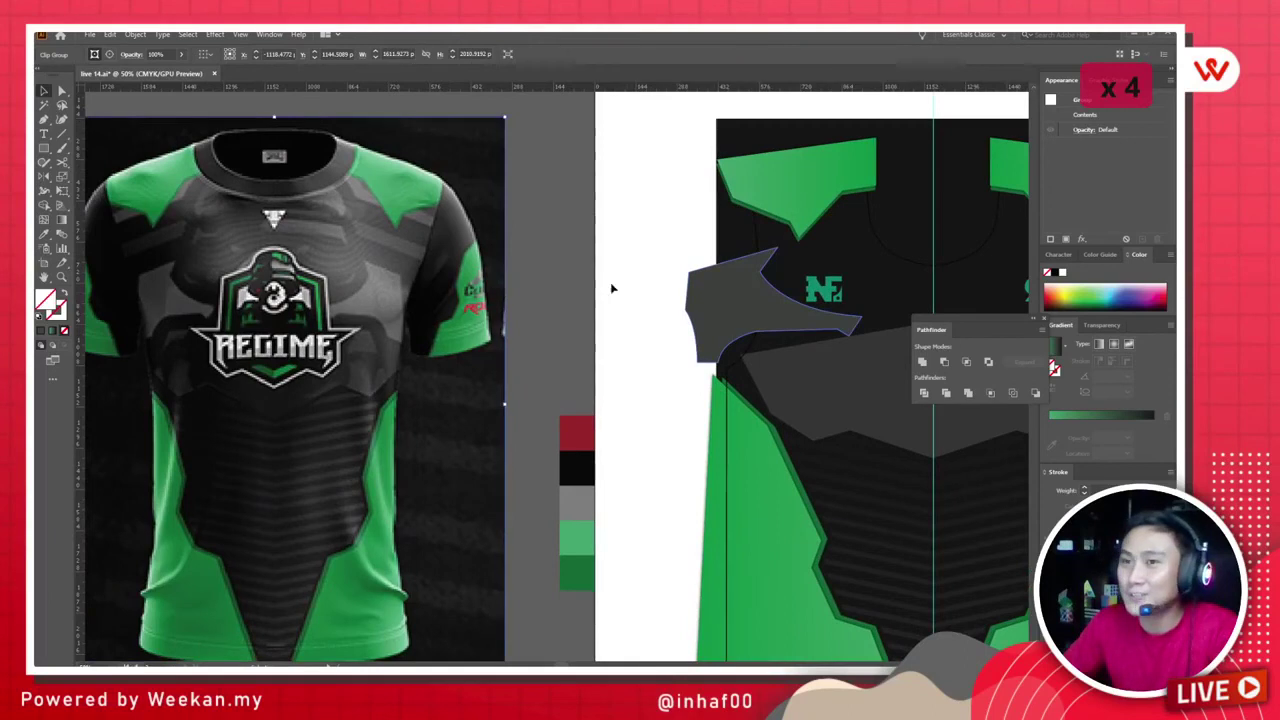
Step: Compare the grey angular shape's form and placement above the chest panel with the reference jersey
click(669, 300)
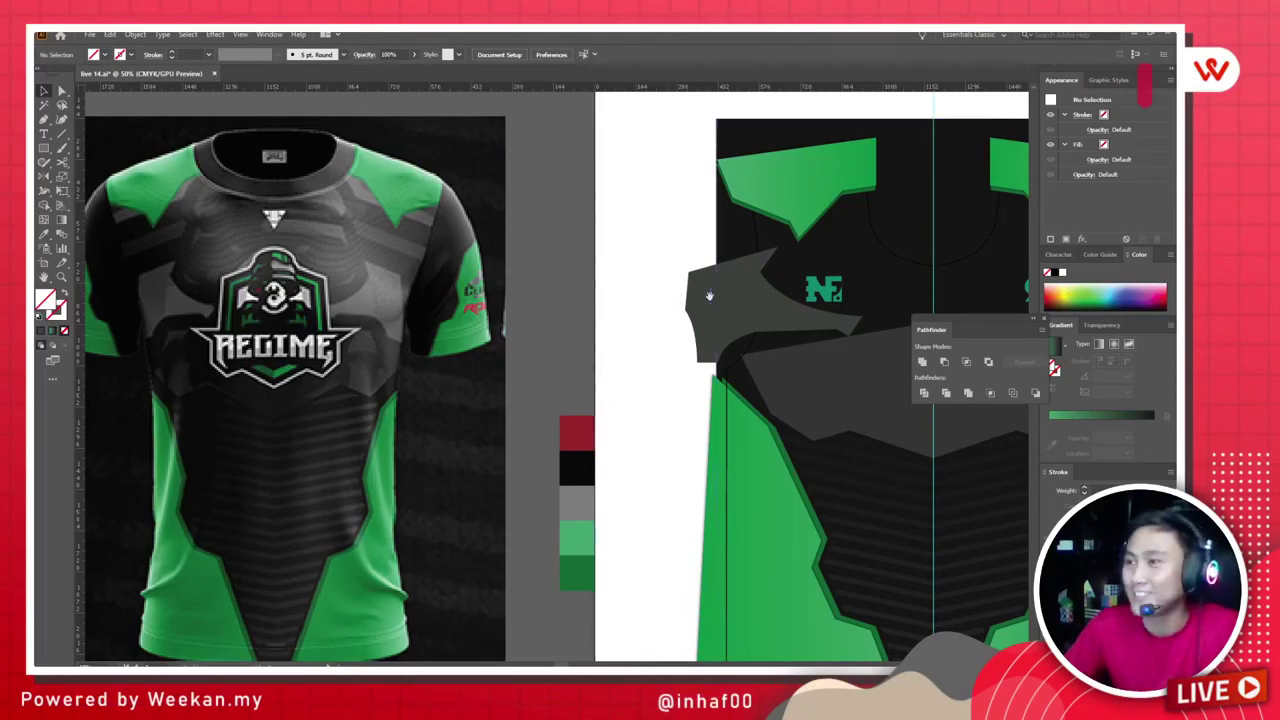
scroll(660, 300, right, 1)
click(649, 302)
click(649, 302)
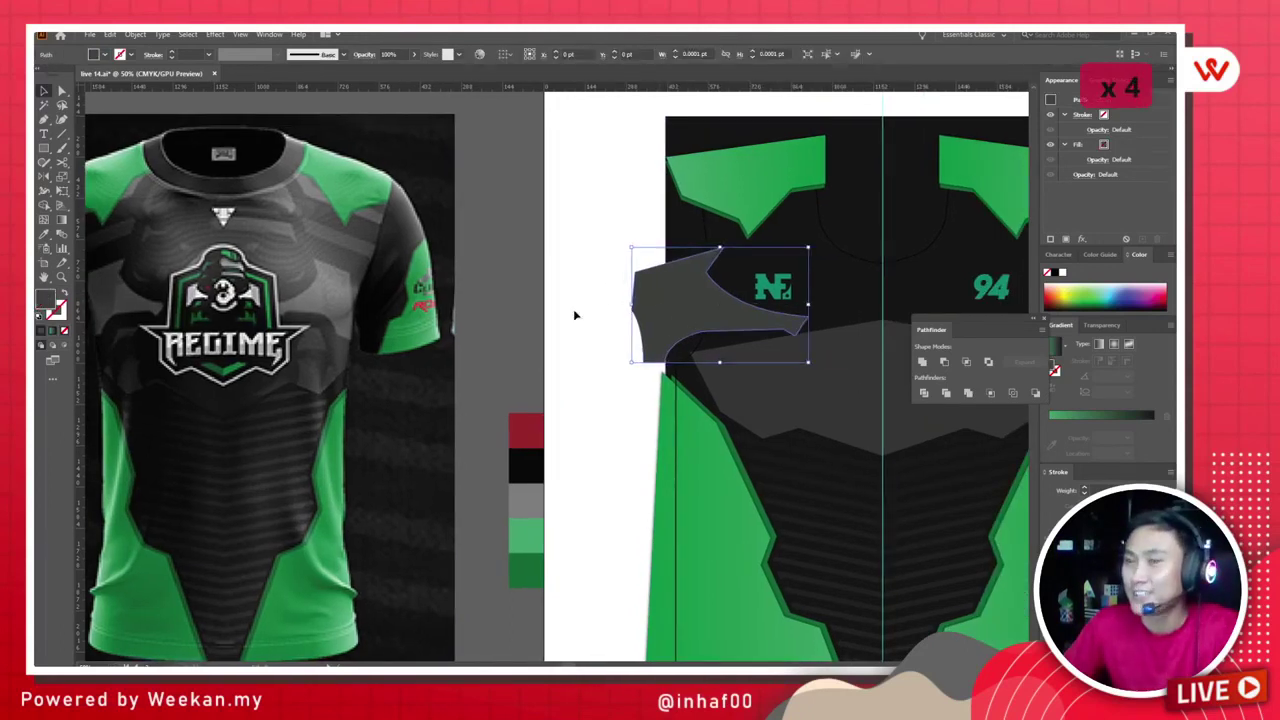
scroll(563, 350, down, 2)
click(563, 350)
scroll(698, 368, up, 1)
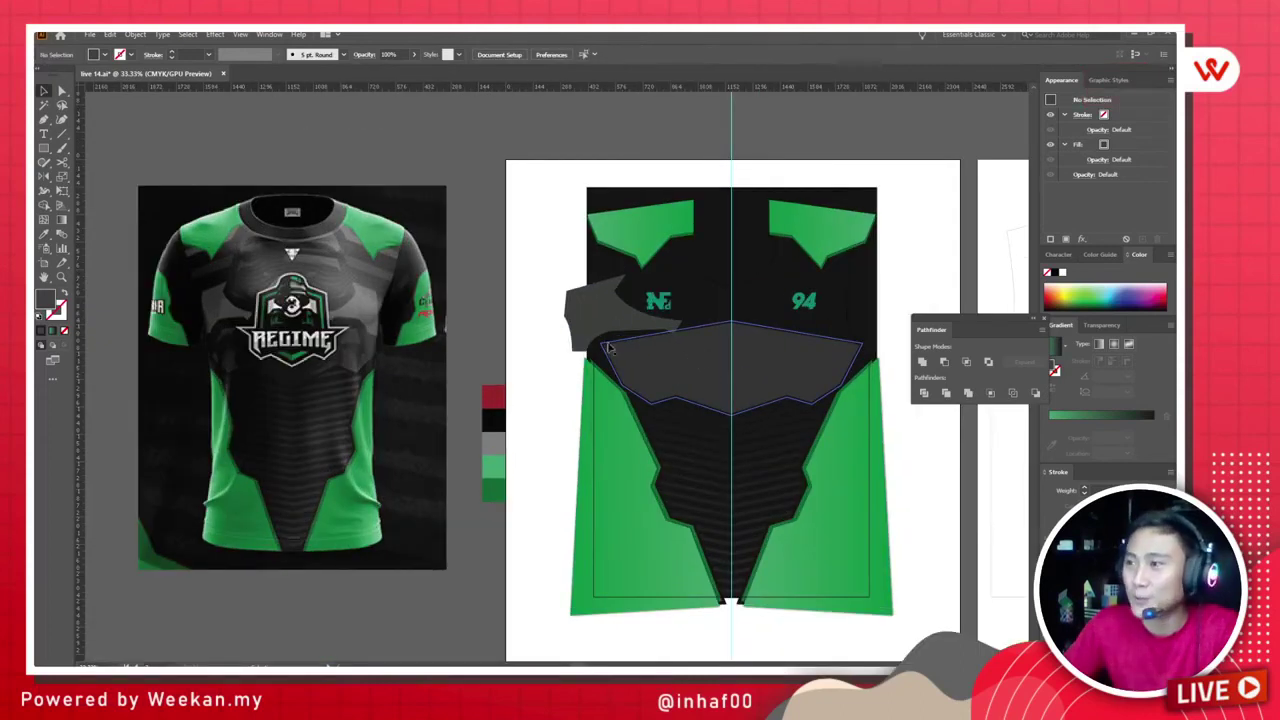
scroll(605, 330, up, 1)
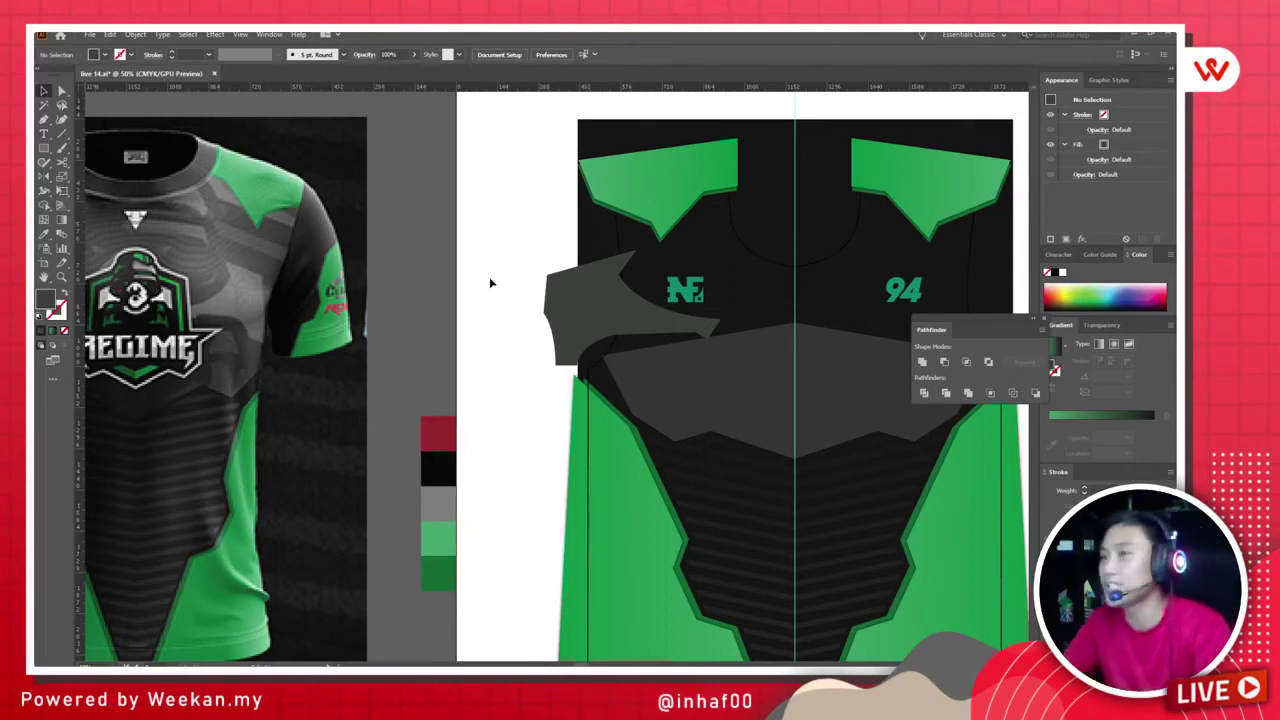
Step: Examine the reference jersey's grey side shapes against the angular shape and chest panel on the front pattern
scroll(500, 283, left, 5)
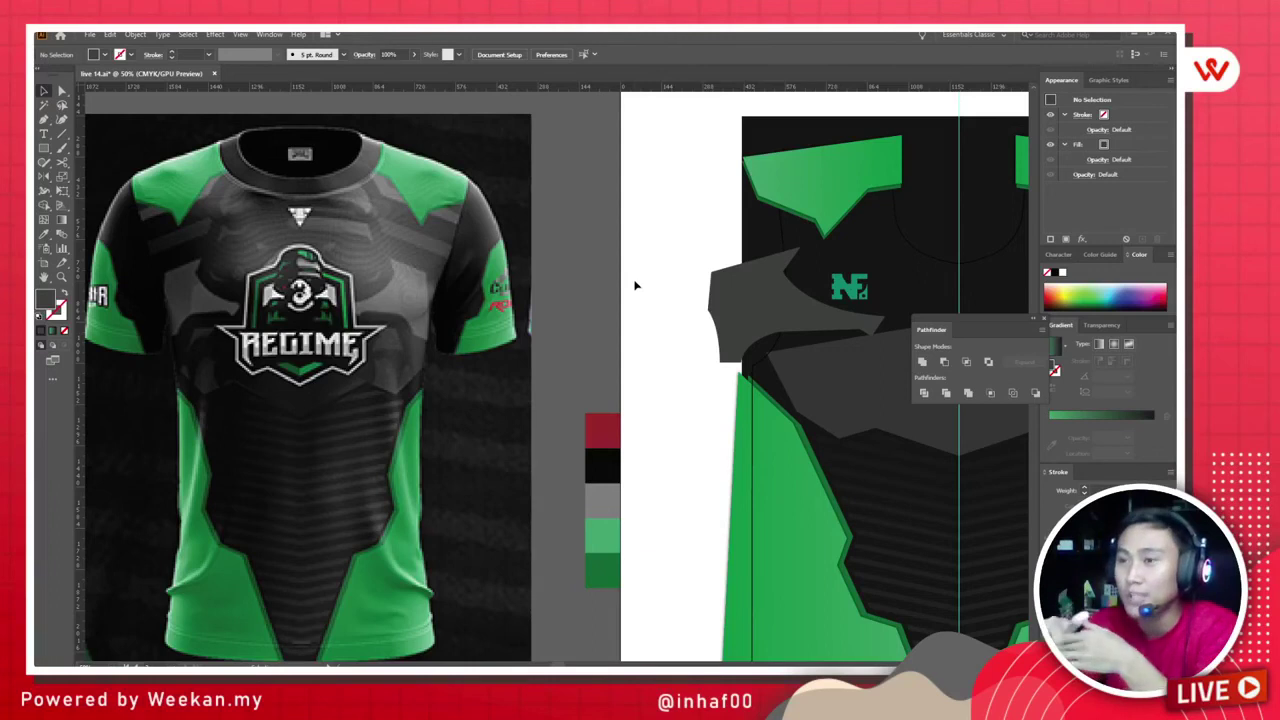
click(754, 316)
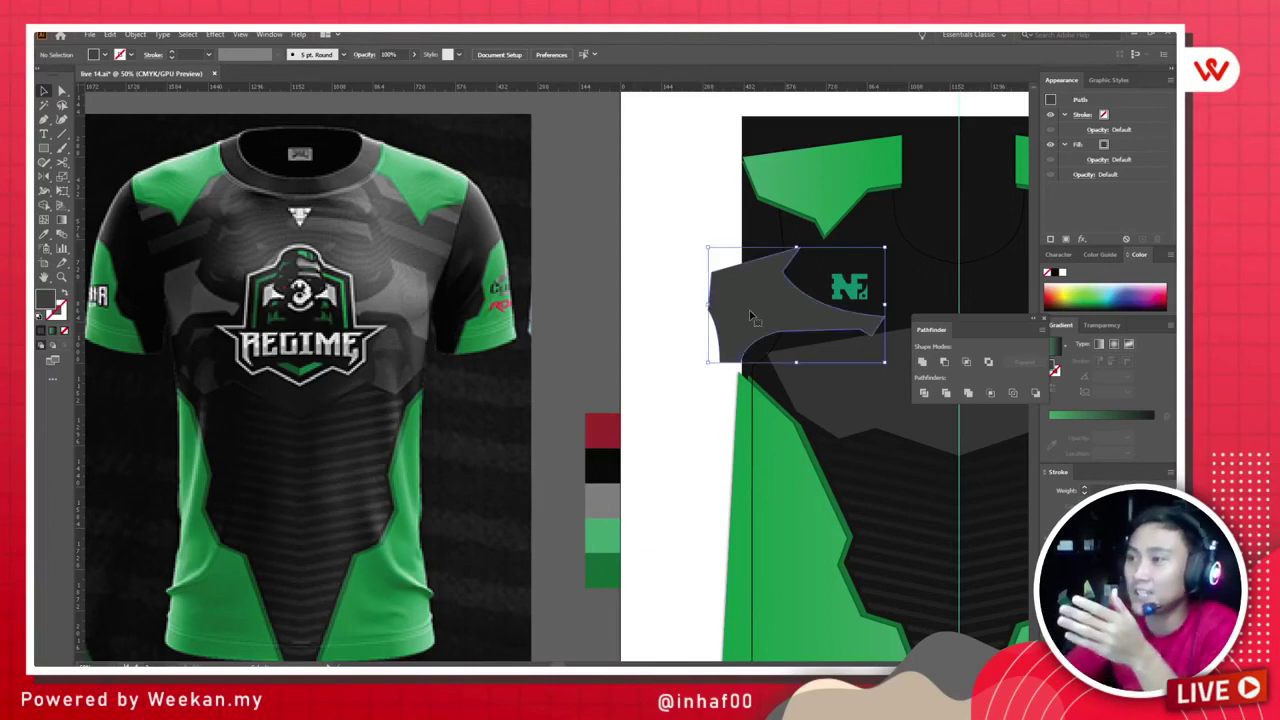
click(649, 214)
scroll(632, 334, right, 7)
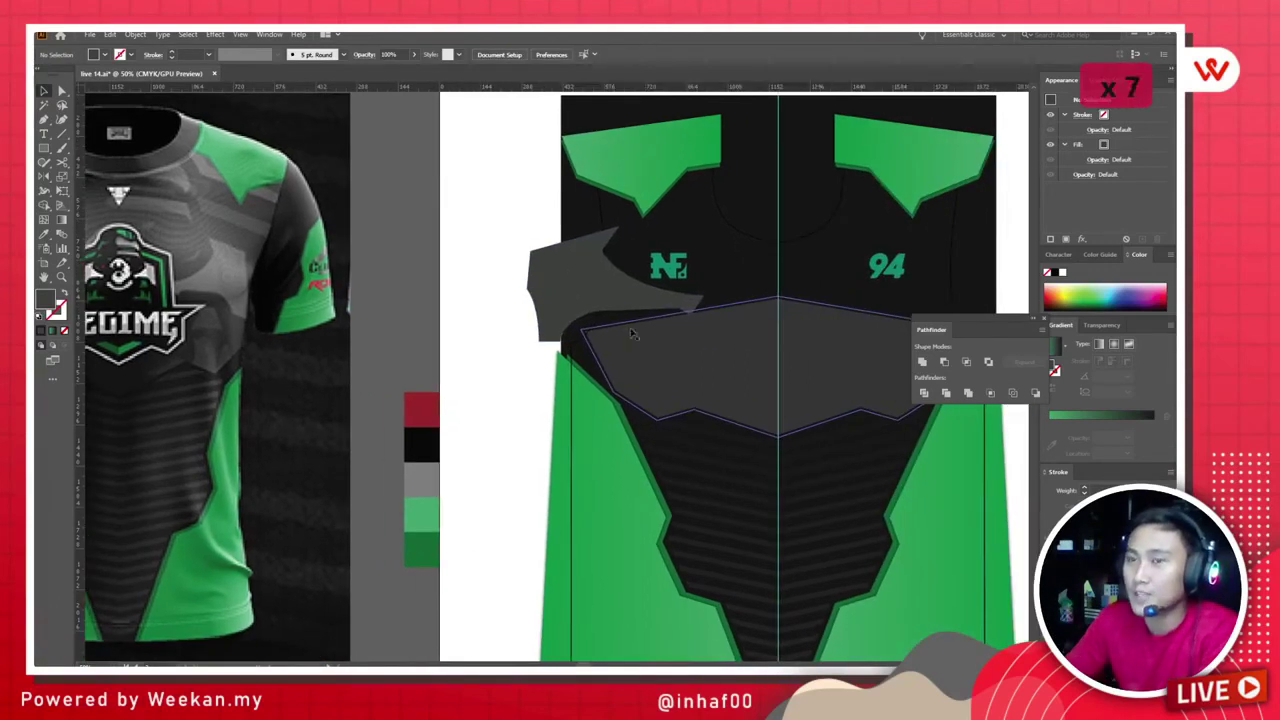
click(590, 295)
scroll(486, 305, left, 7)
scroll(487, 316, right, 5)
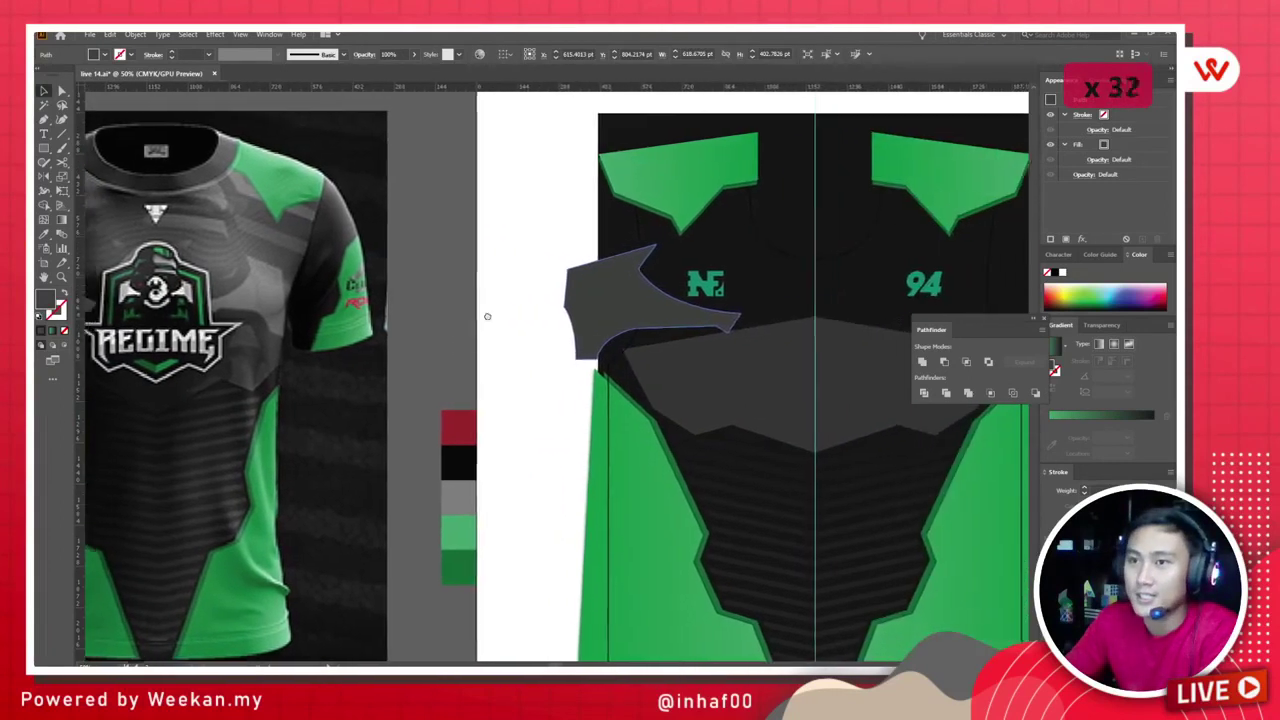
scroll(487, 316, right, 1)
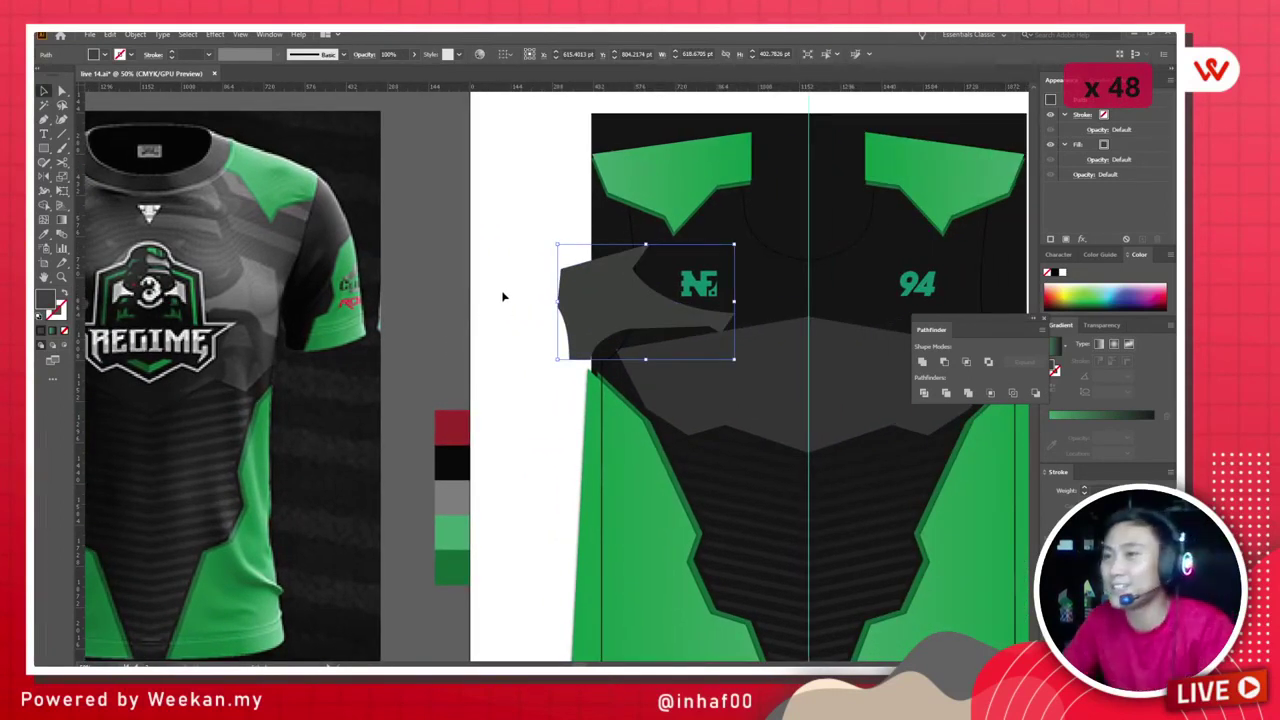
key(ctrl+minus)
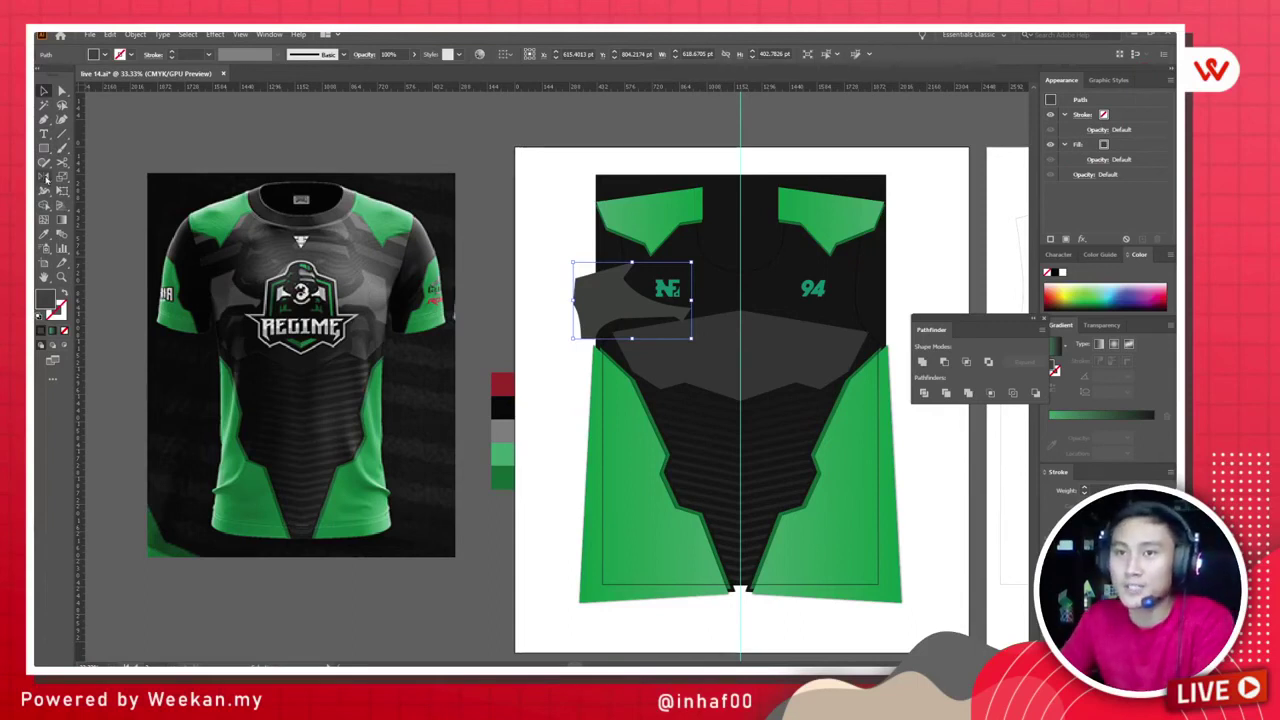
Step: Change the fill of the grey angular shape beside the NE logo to the lighter grey 7A7A7A
click(44, 233)
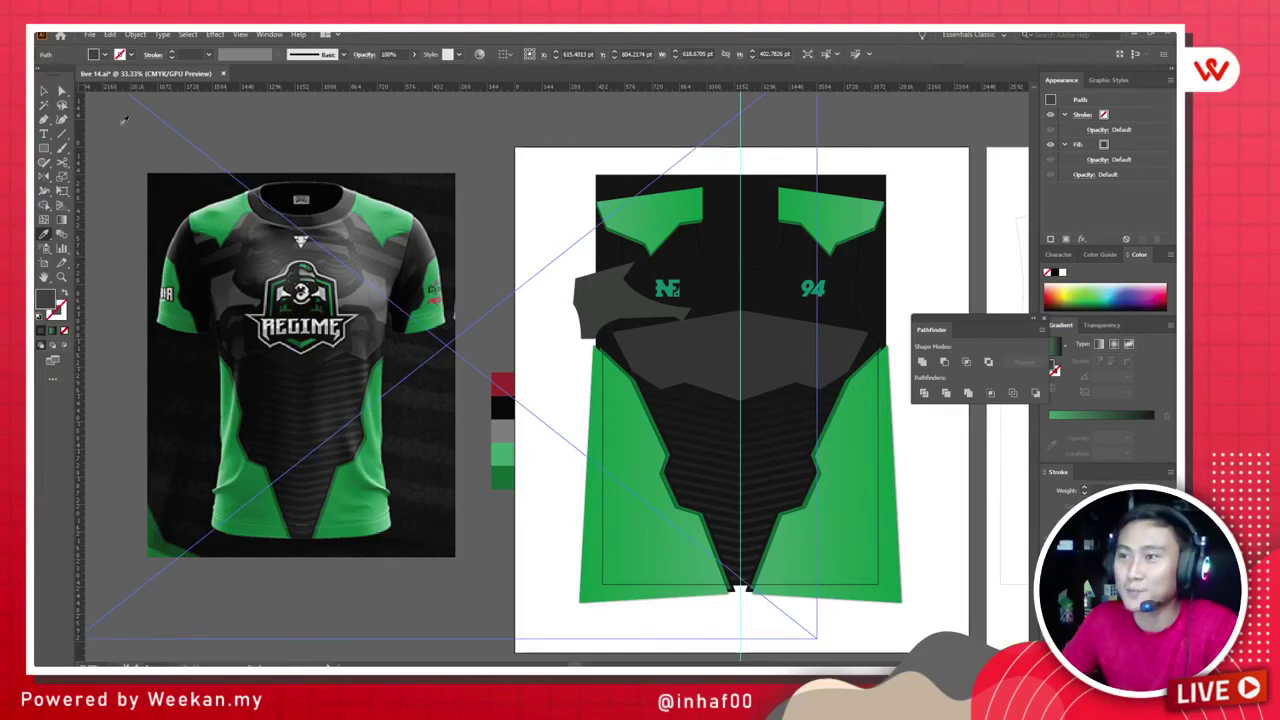
click(44, 90)
click(668, 318)
scroll(735, 356, up, 1)
drag(678, 374, 872, 434)
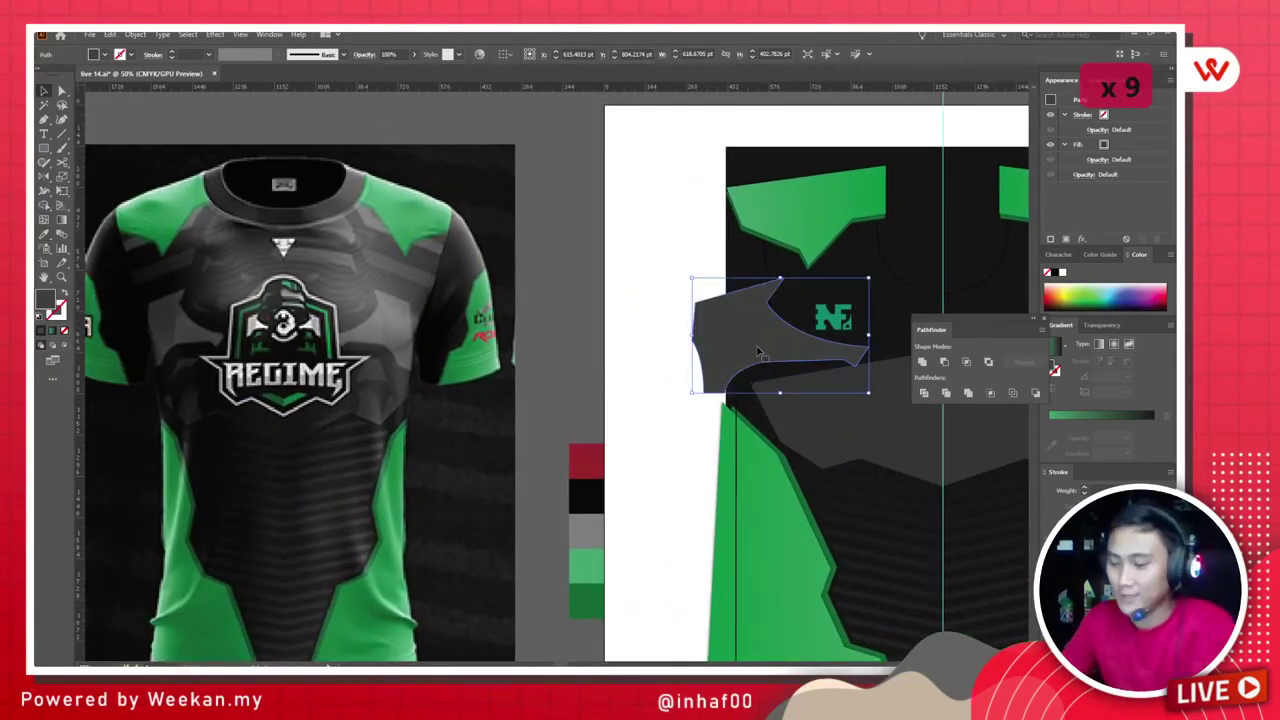
key(ctrl+[)
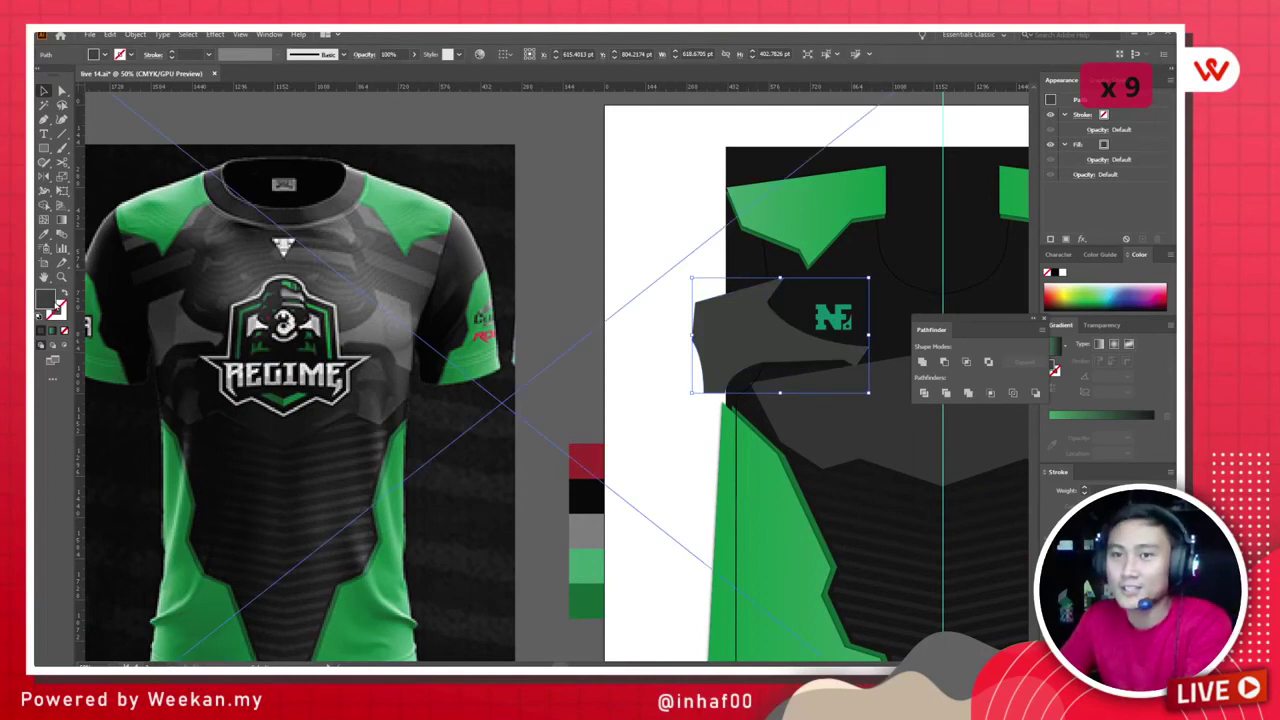
double_click(44, 298)
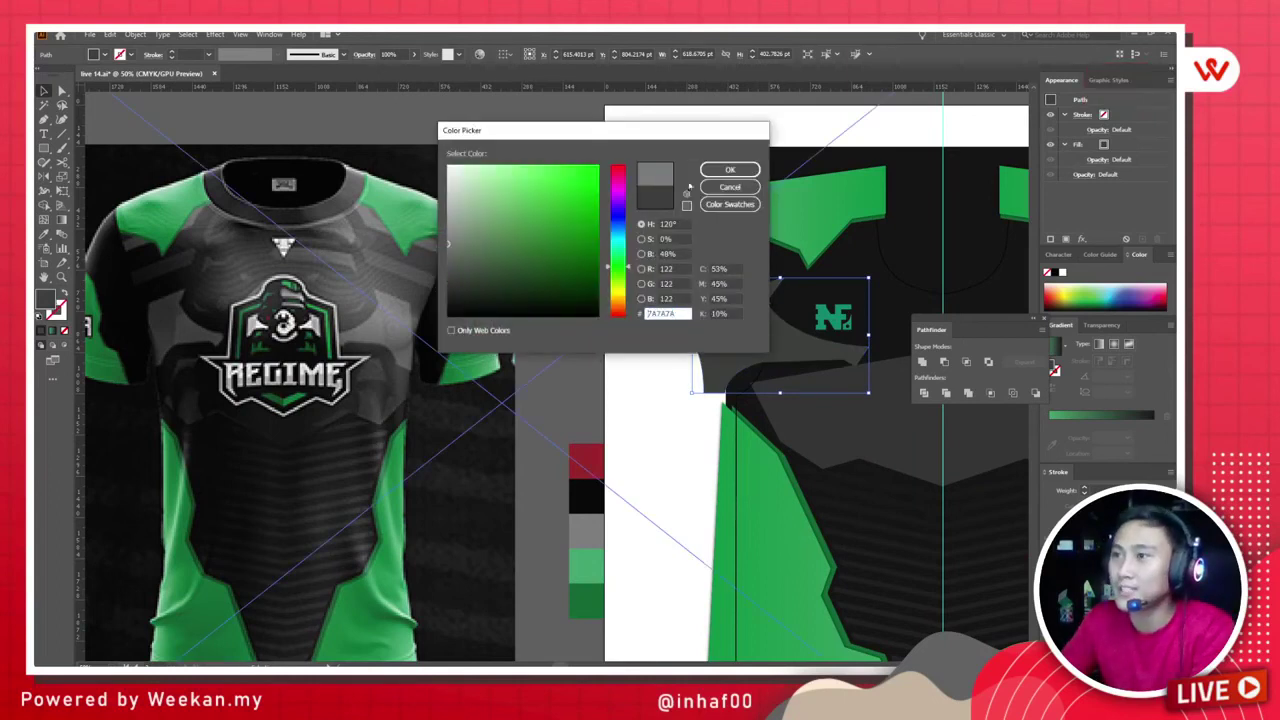
click(730, 170)
click(649, 274)
scroll(393, 267, up, 2)
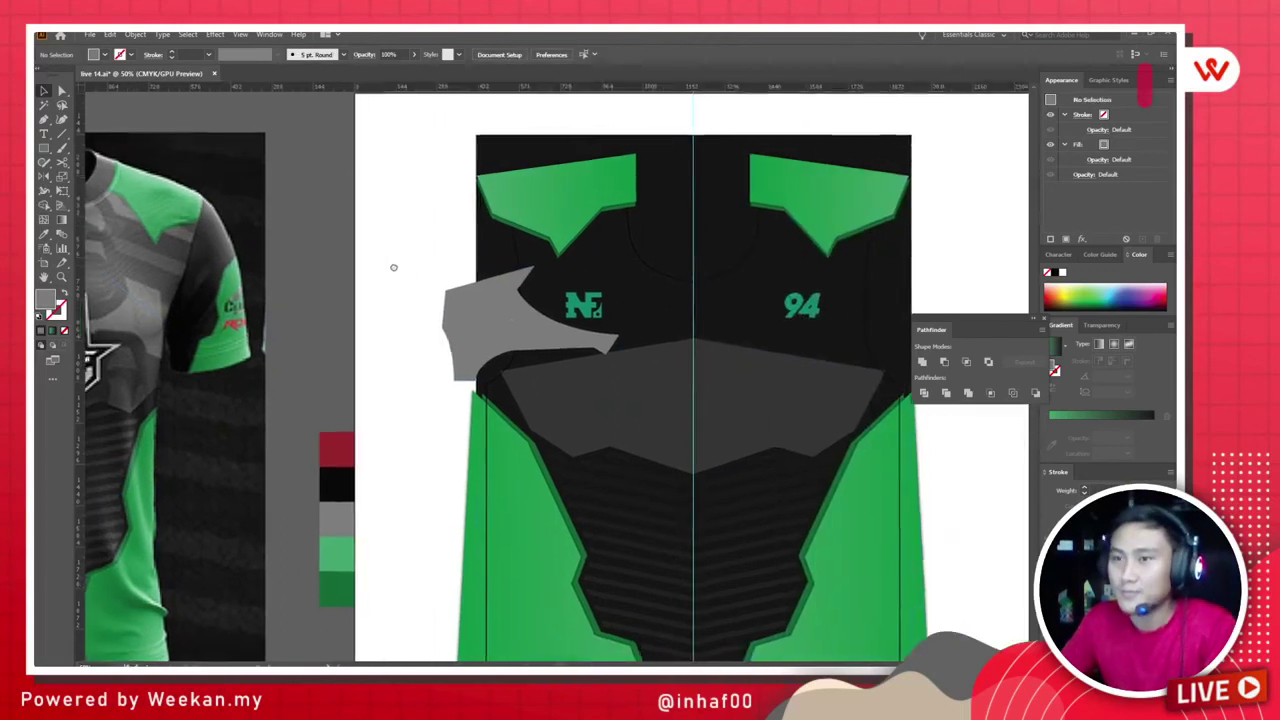
Step: Reflect the grey angular shape across the vertical centre guide to the 94 number's side of the front pattern
click(515, 319)
scroll(628, 276, up, 10)
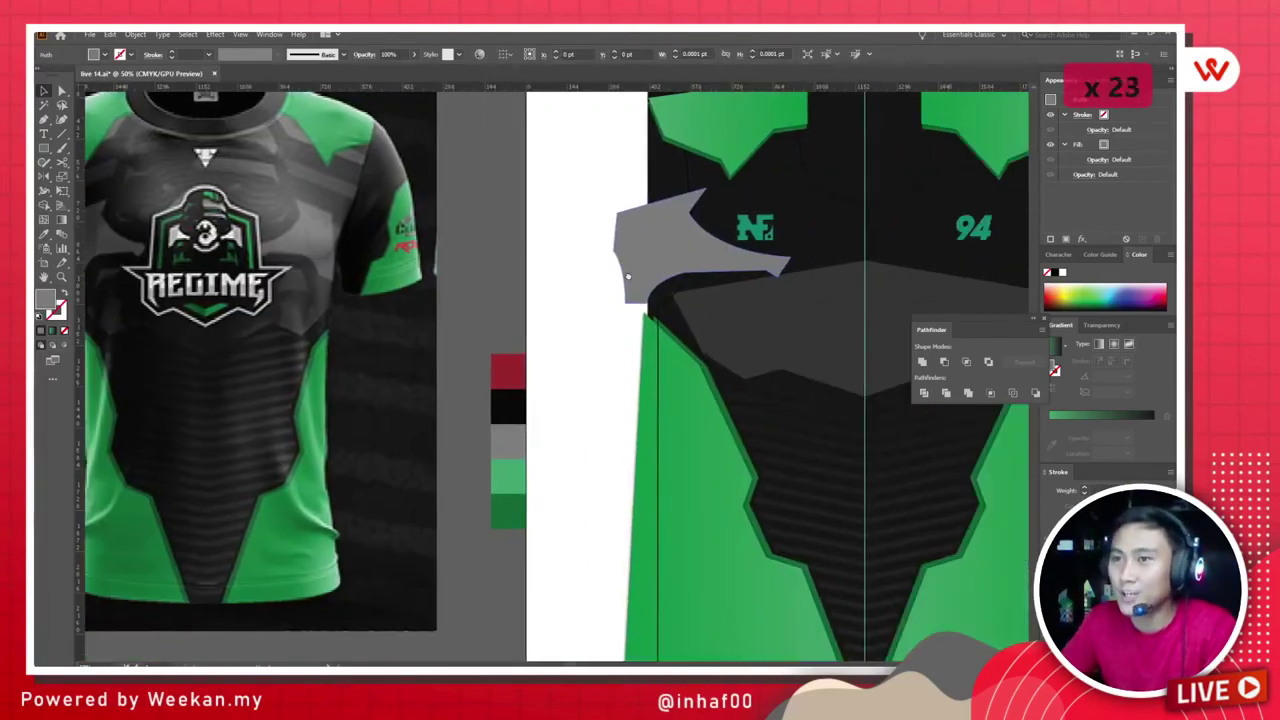
scroll(628, 276, down, 5)
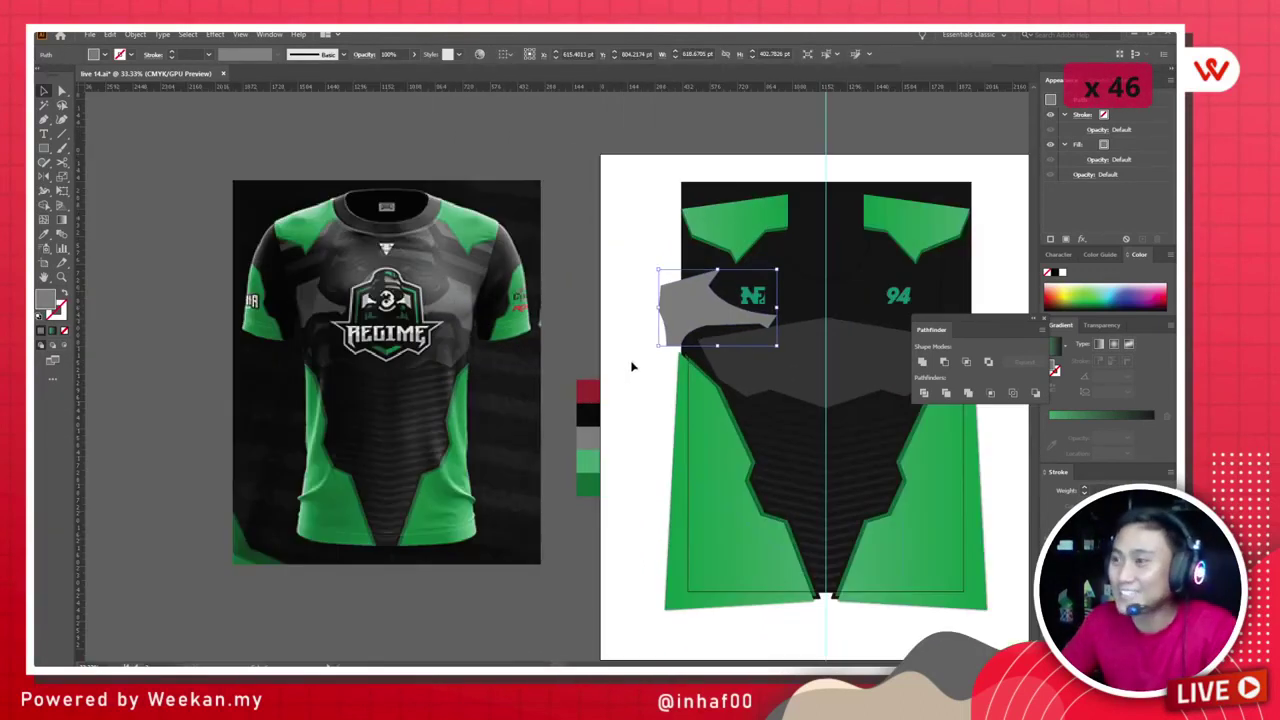
scroll(504, 370, right, 3)
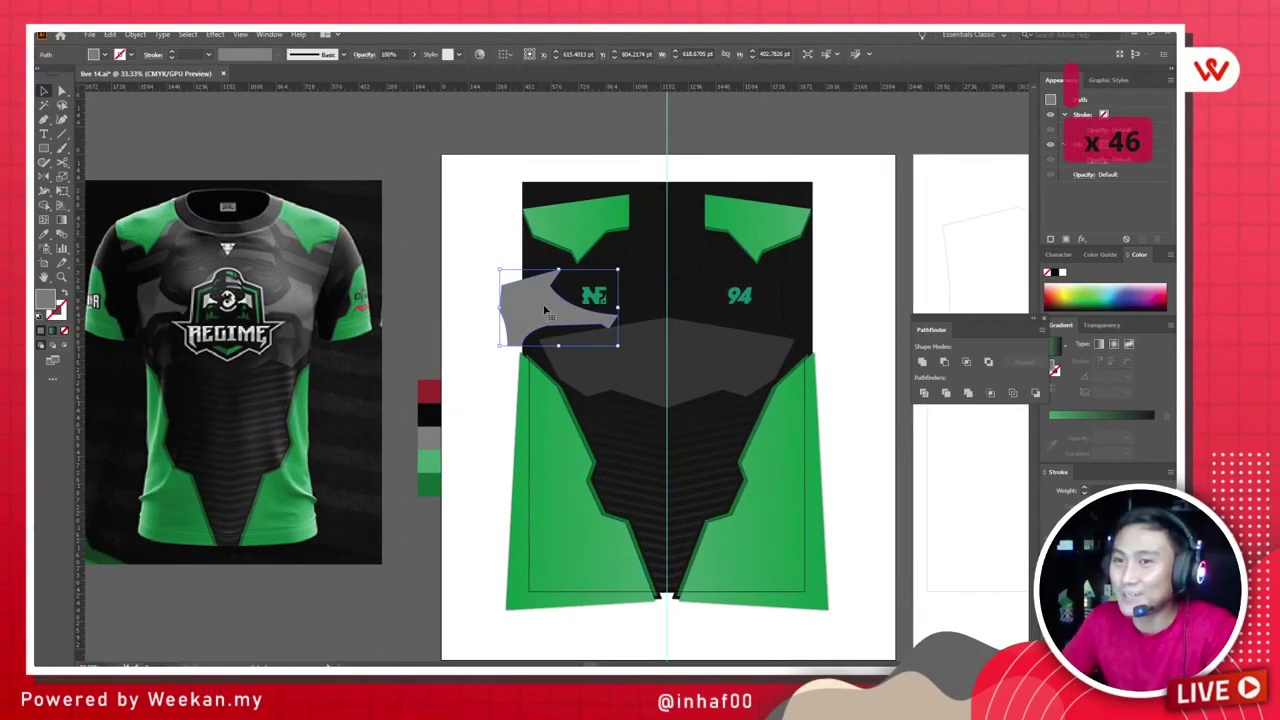
scroll(544, 311, up, 5)
scroll(491, 380, down, 2)
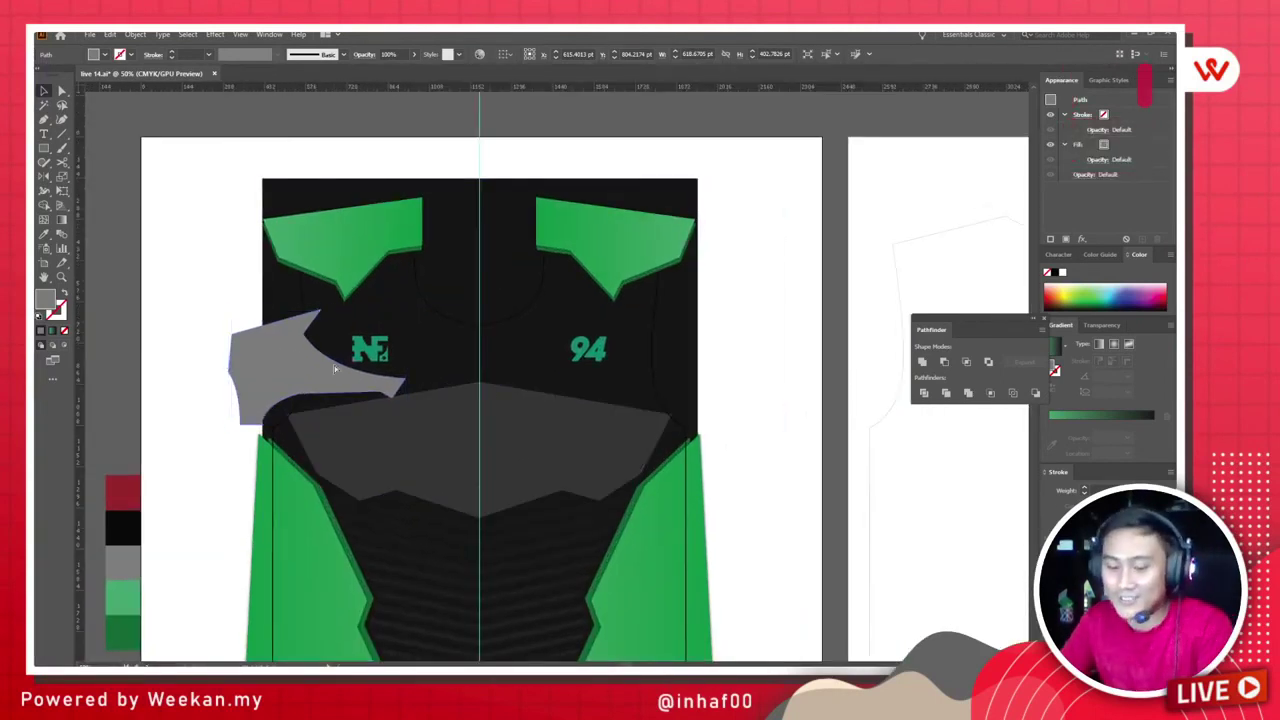
key(ctrl+c)
key(ctrl+f)
key(o)
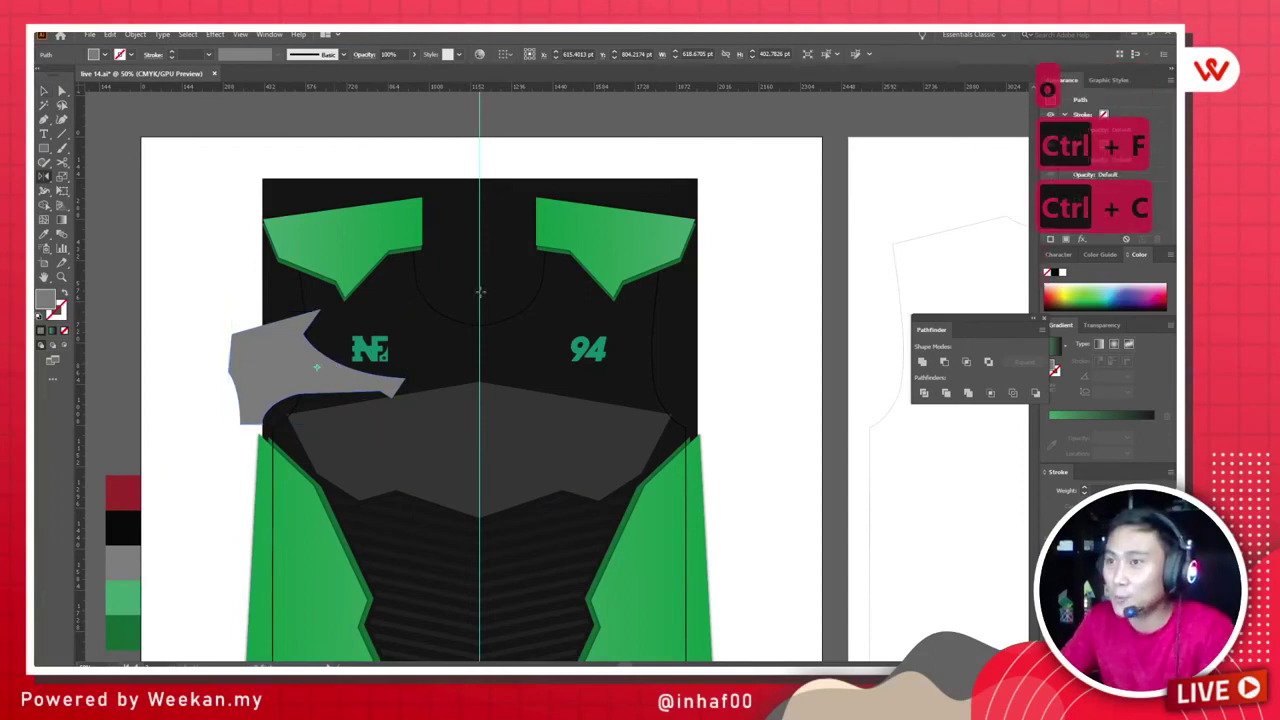
drag(538, 340, 460, 422)
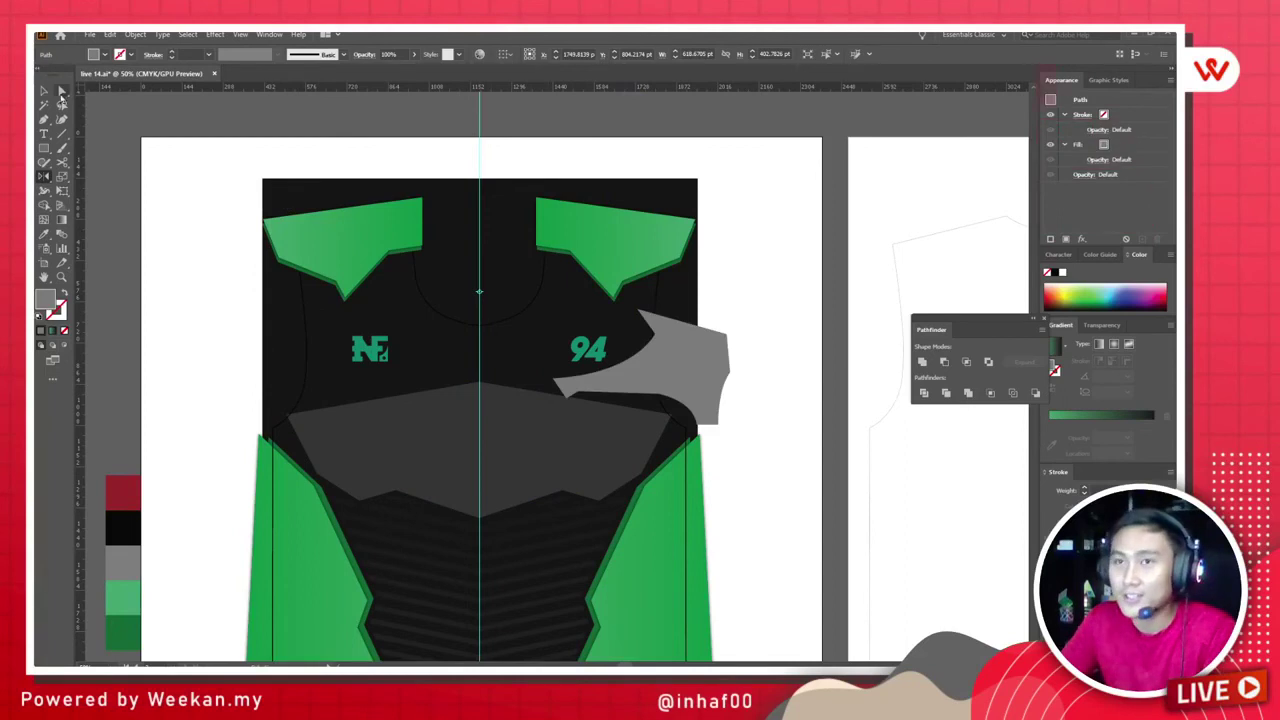
click(44, 91)
Step: Try moving the reflected grey shape away from the front pattern and undo the move
key(ctrl+c)
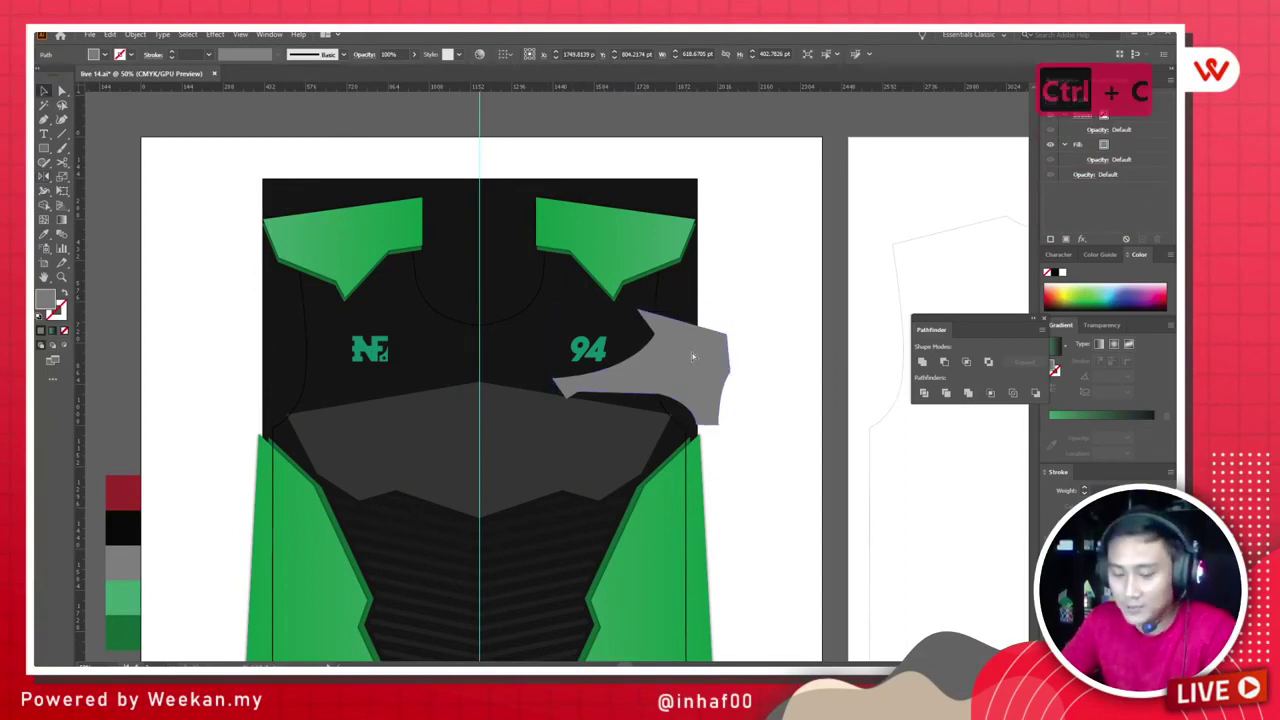
drag(708, 370, 866, 458)
key(ctrl+z)
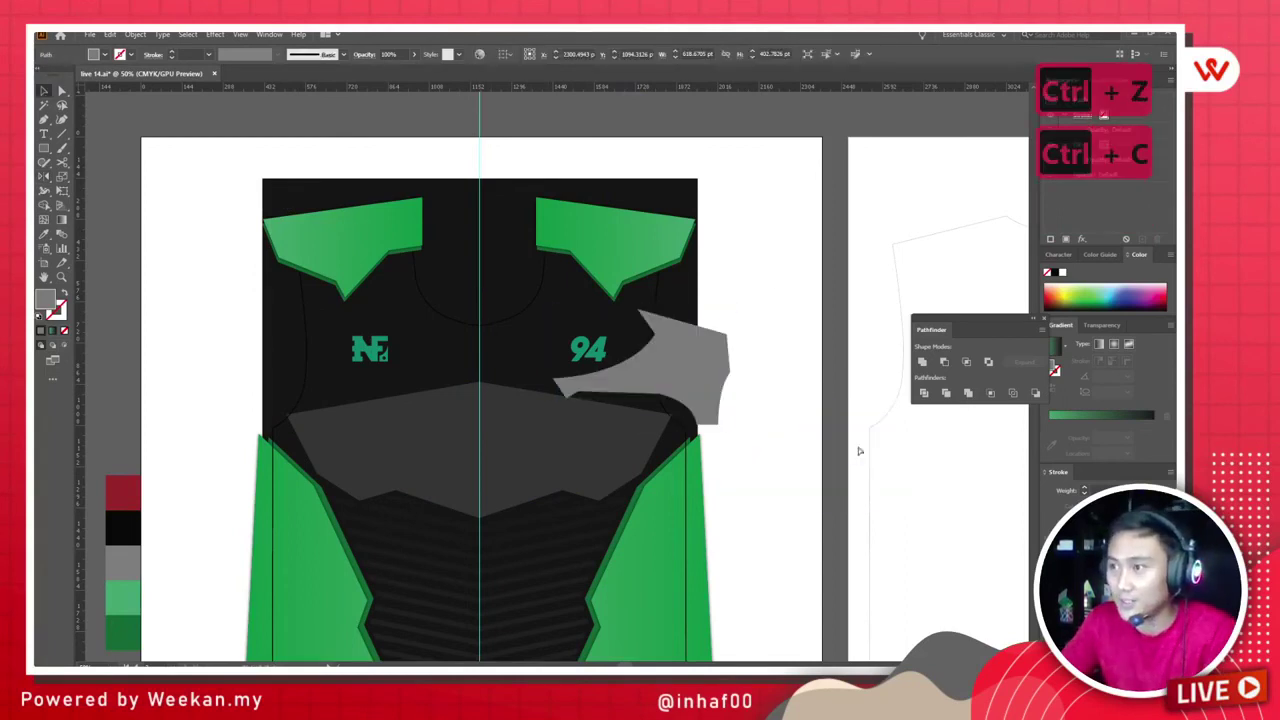
Step: Duplicate the grey shape in place and reflect the copy across the centre guide to the NE logo's side
key(ctrl+c)
key(ctrl+f)
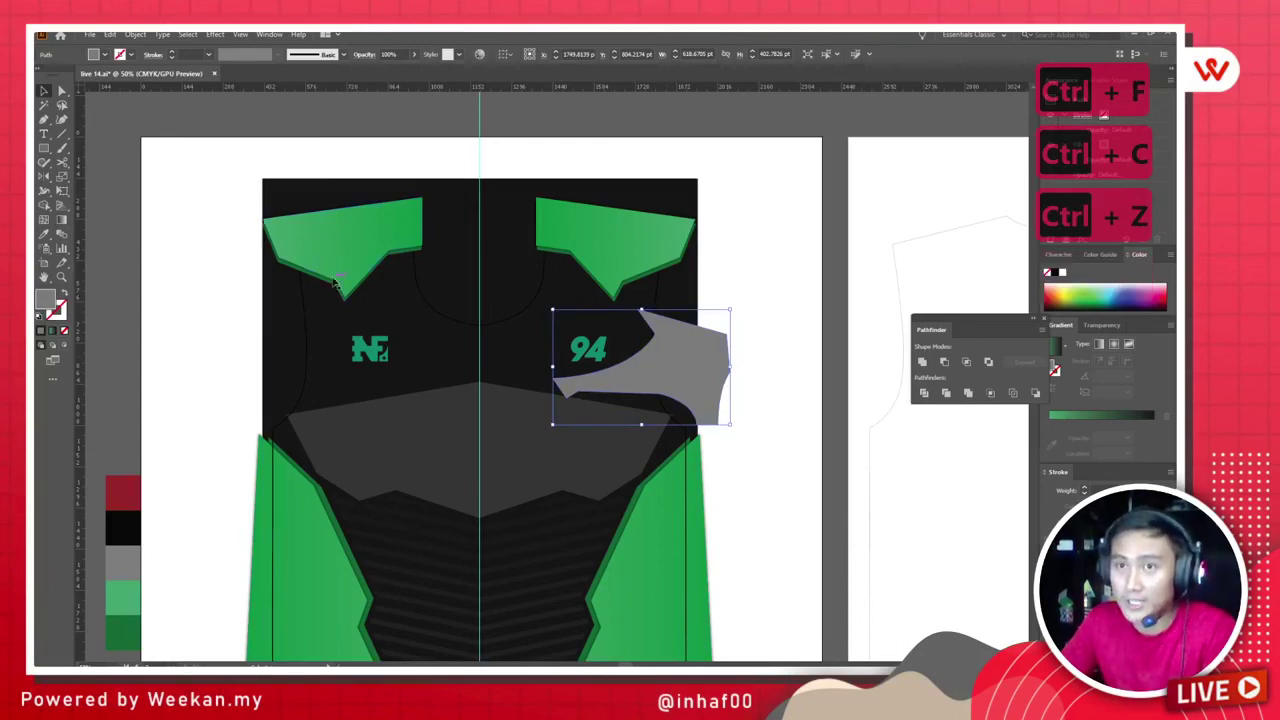
key(ctrl+shift+a)
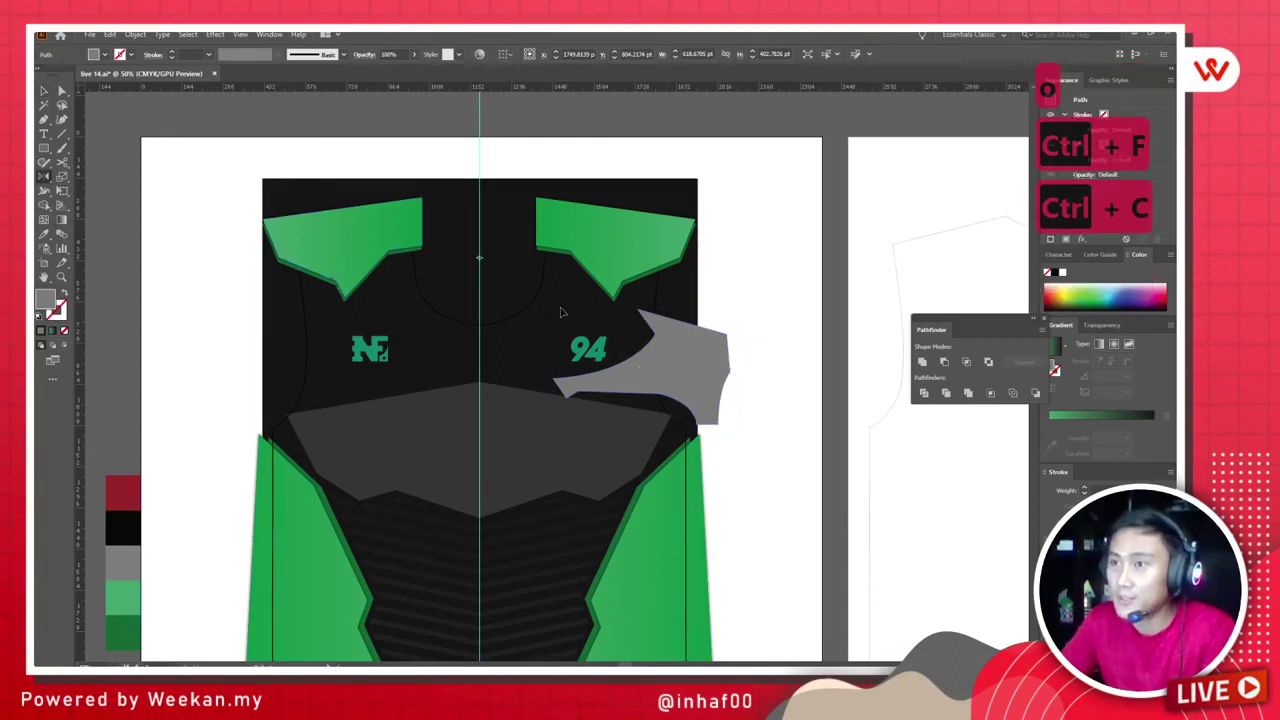
drag(561, 313, 409, 380)
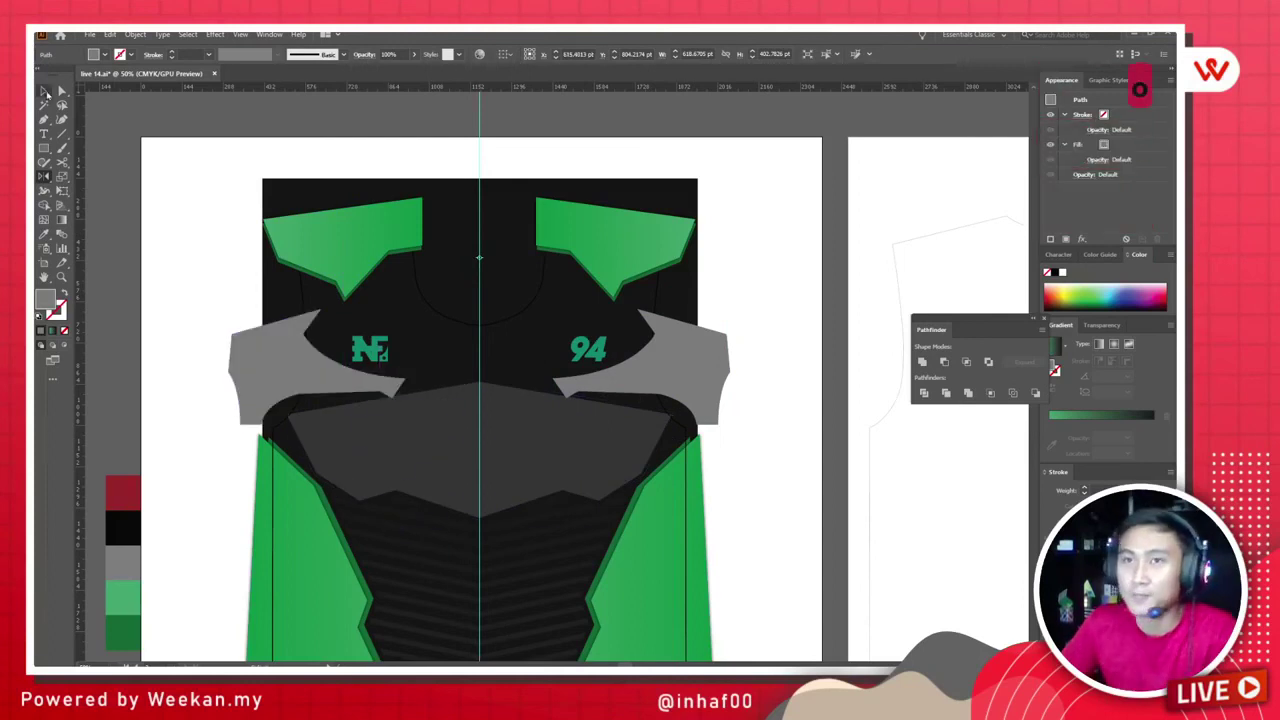
click(45, 91)
click(213, 185)
Step: Save the jersey document
key(ctrl+s)
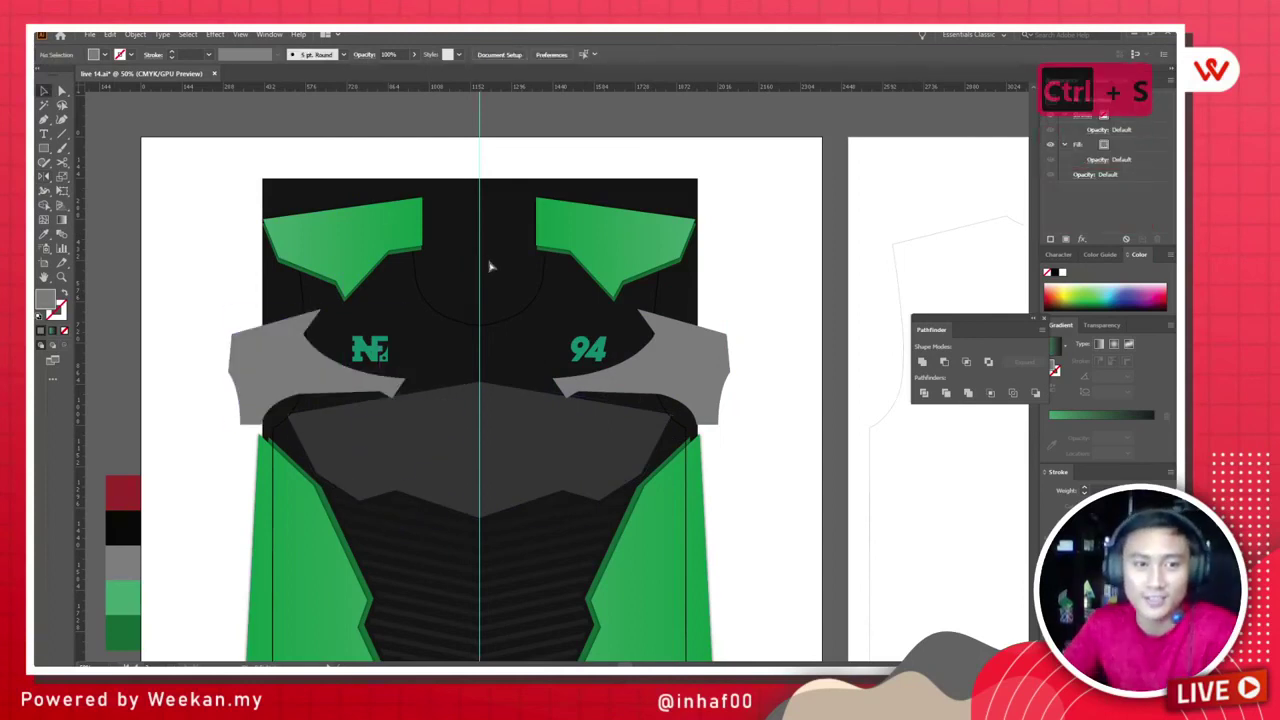
key(ctrl+s)
key(ctrl+s)
key(ctrl+s)
key(ctrl+s)
key(ctrl+s)
key(ctrl+s)
key(ctrl+s)
key(ctrl+minus)
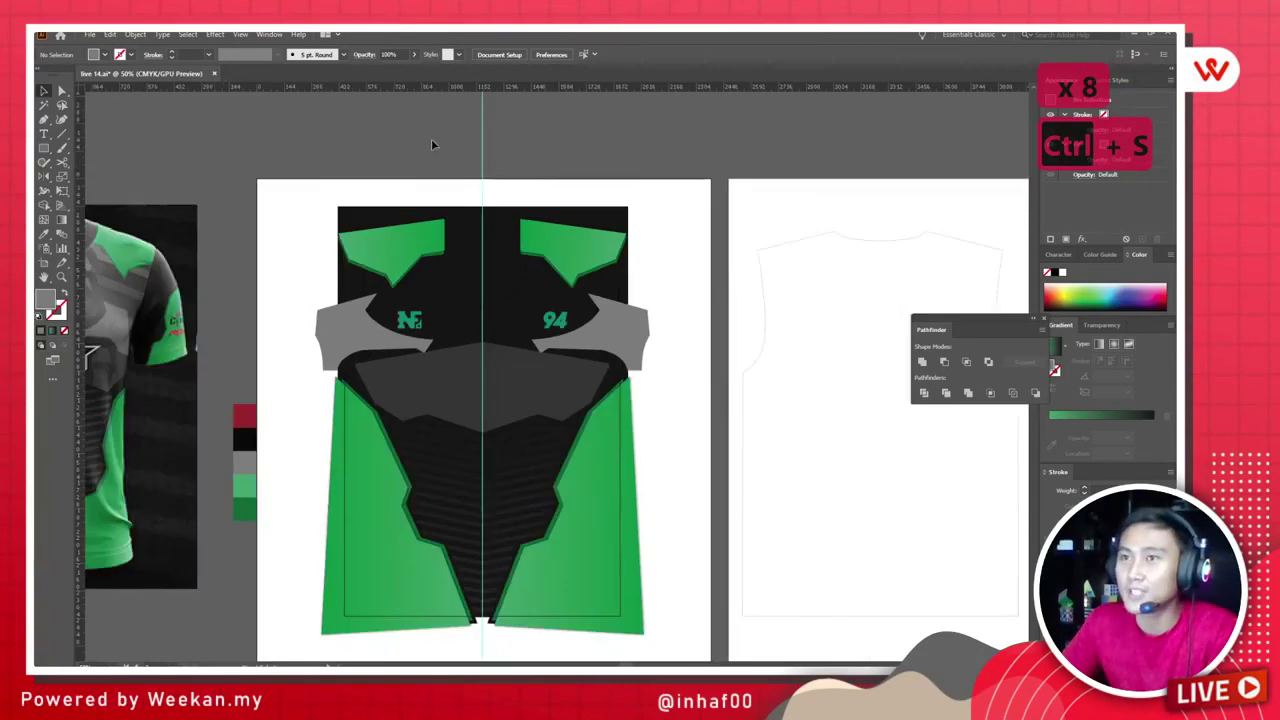
key(ctrl+s)
key(ctrl+s)
key(ctrl+s)
key(ctrl+s)
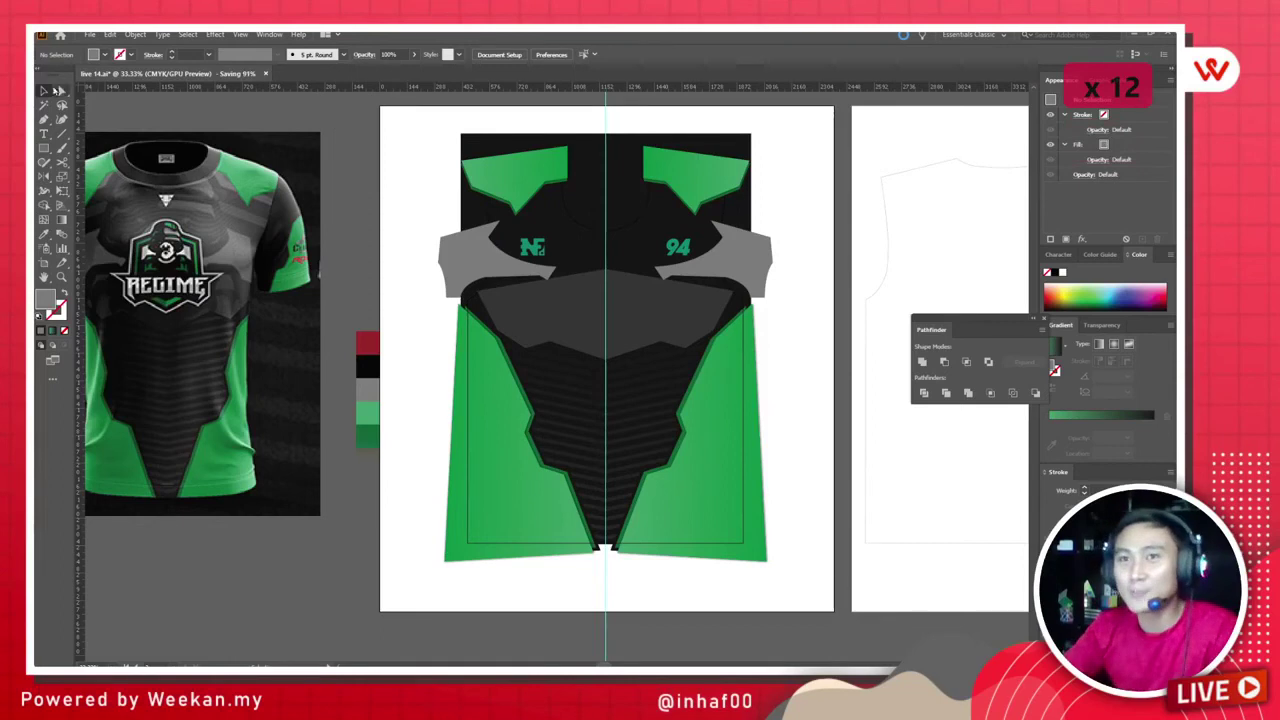
Step: Compare the whole front pattern, including both grey side shapes, with the reference jersey photo
scroll(297, 178, down, 3)
scroll(400, 230, left, 3)
scroll(459, 263, up, 2)
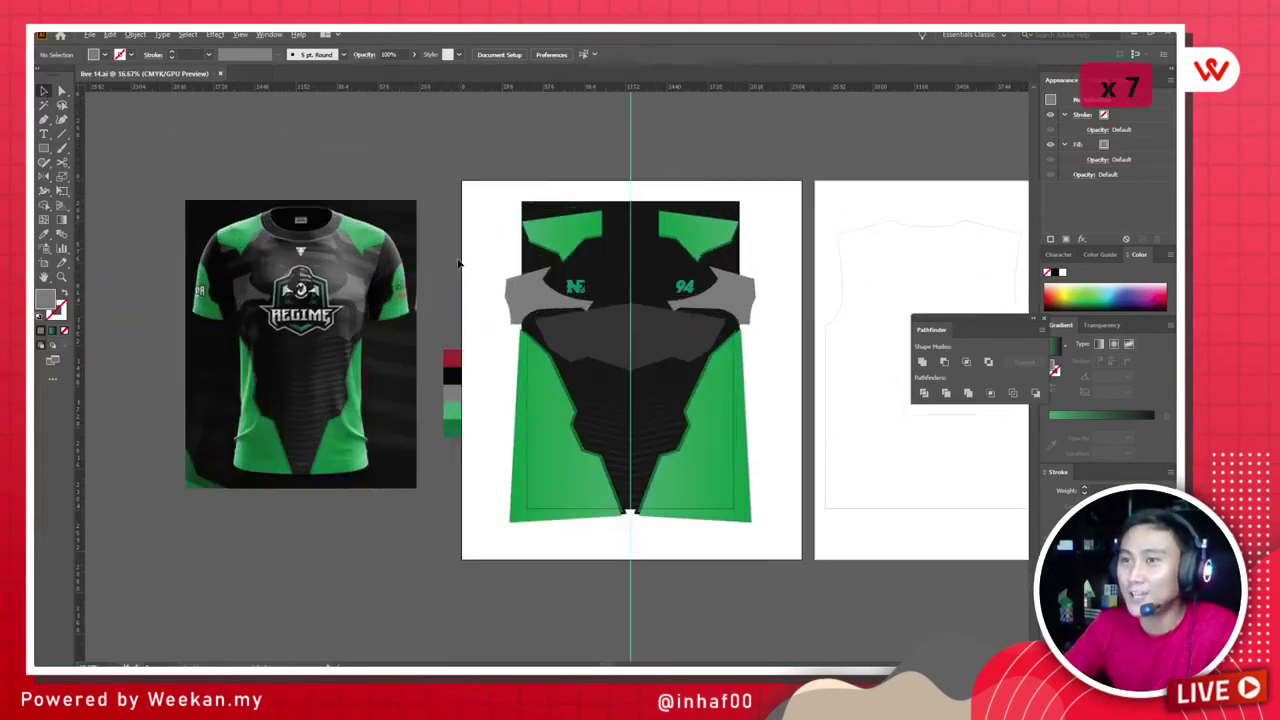
scroll(455, 252, up, 2)
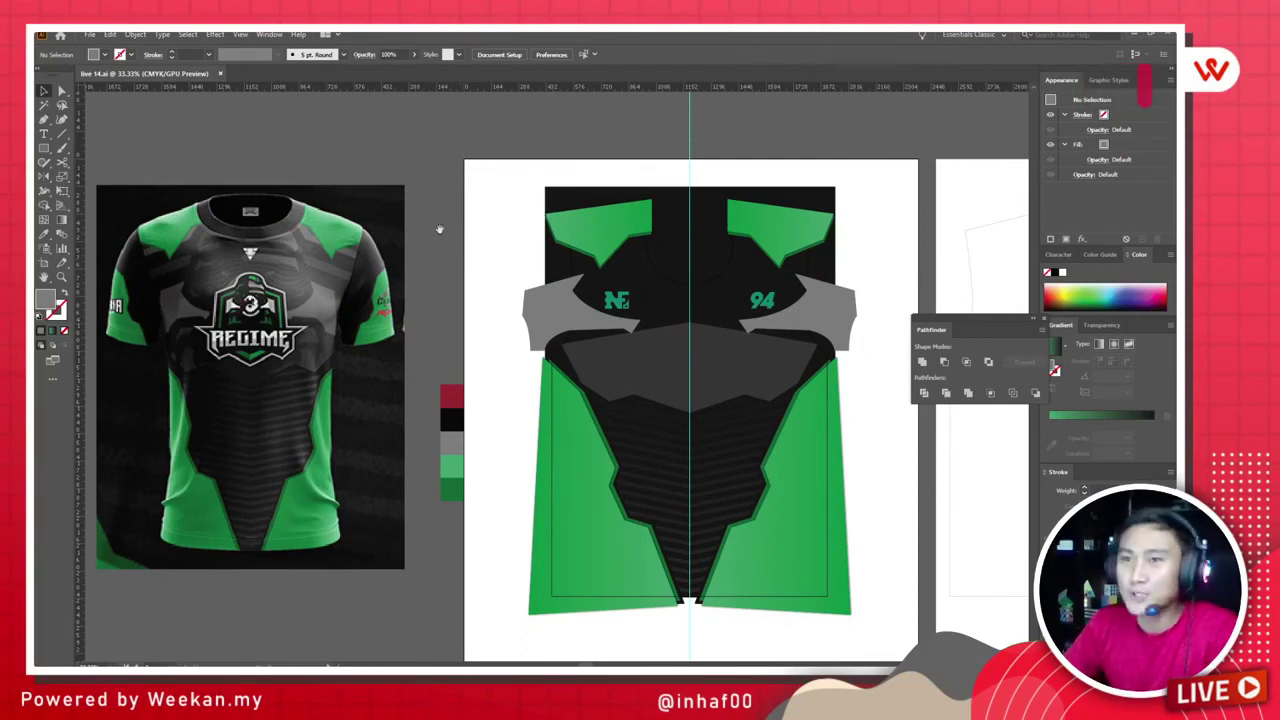
drag(440, 230, 468, 233)
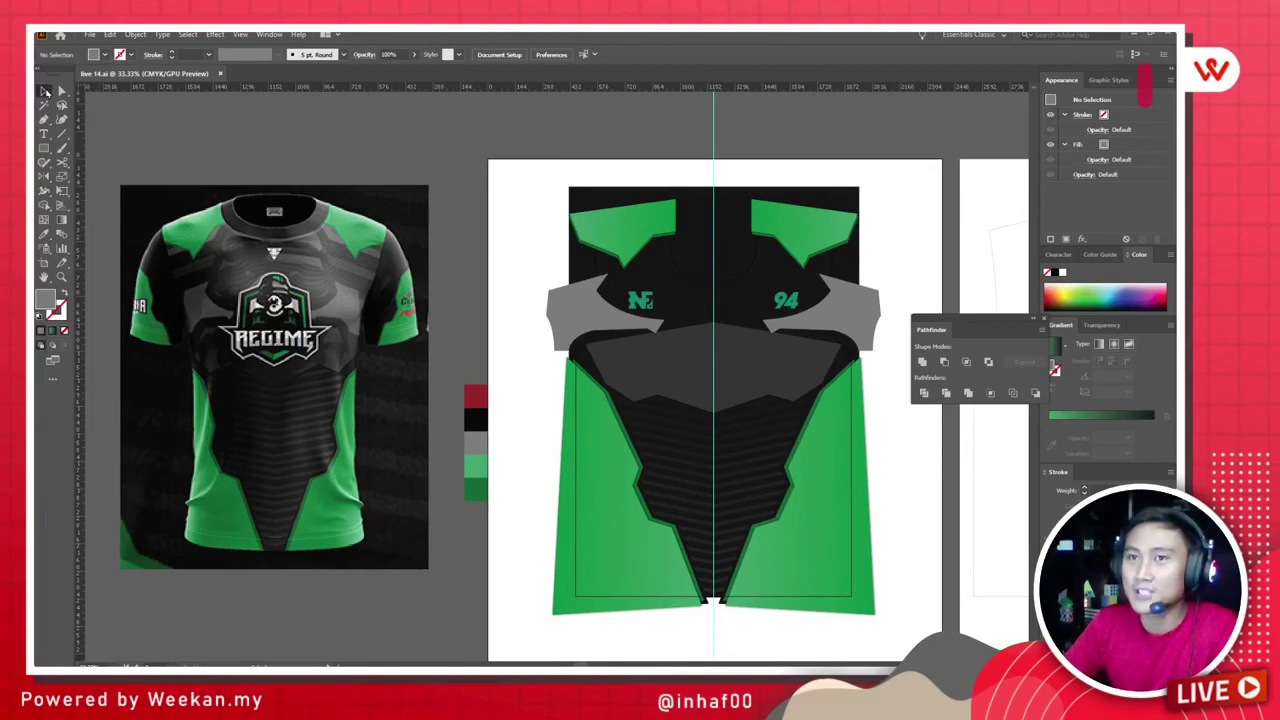
click(45, 90)
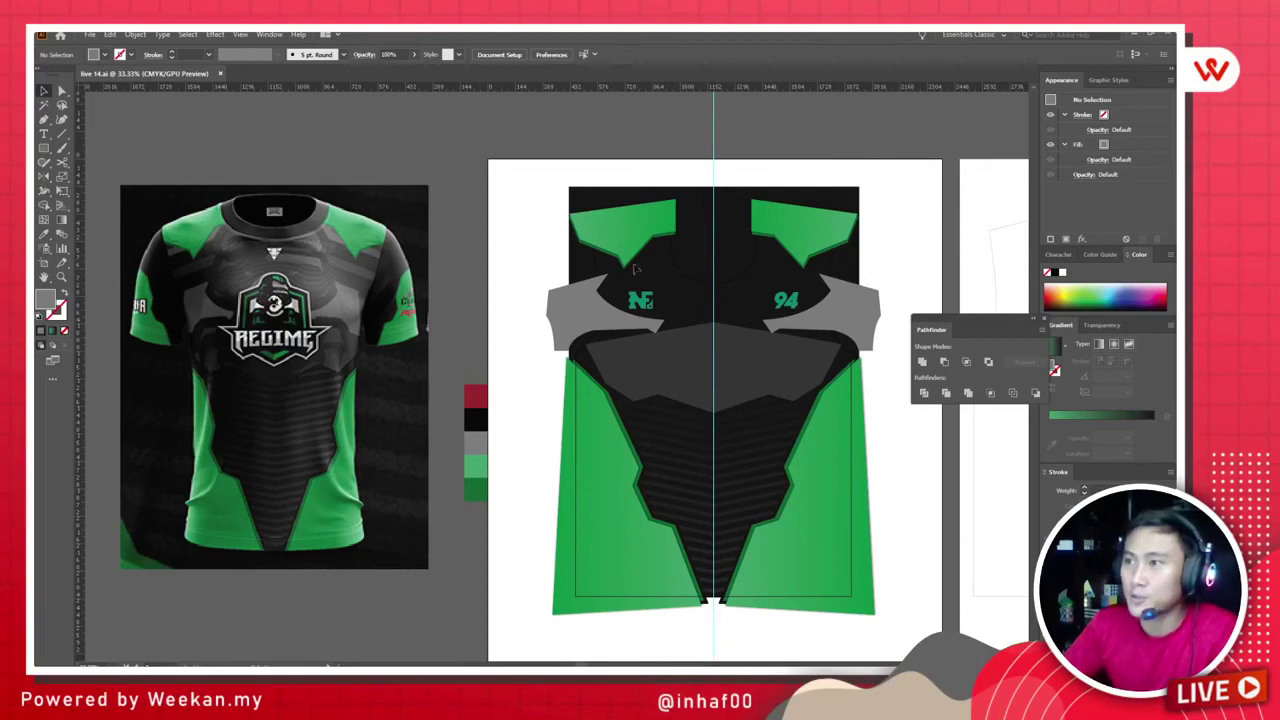
scroll(765, 325, up, 1)
scroll(765, 325, down, 1)
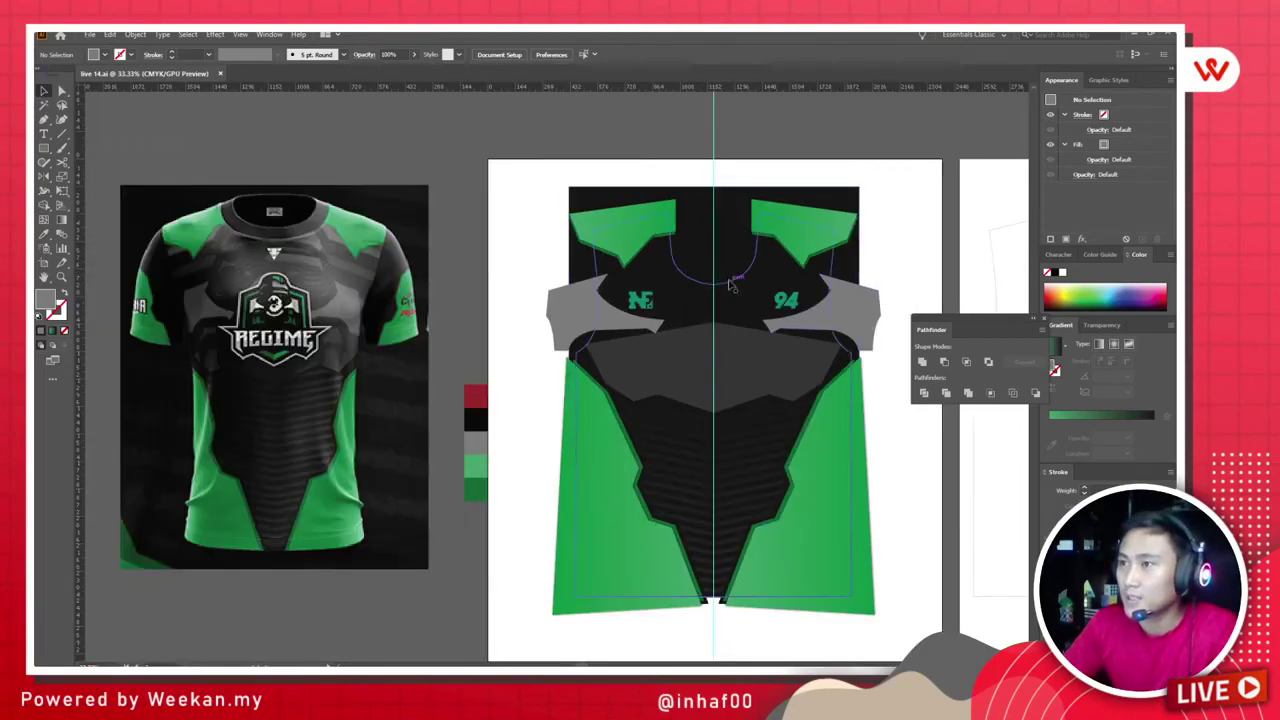
Step: Bring the black shirt pattern outline to the front, above the green and grey shapes
right_click(731, 287)
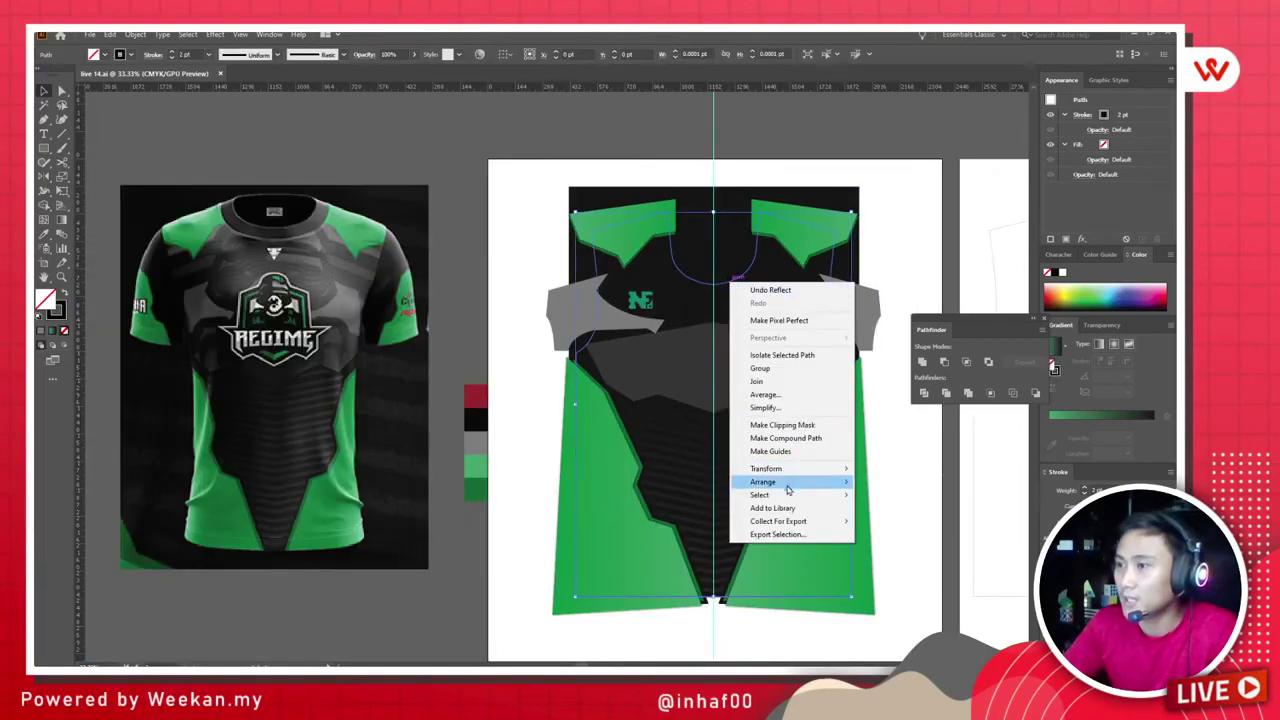
mouse_move(800, 482)
click(911, 483)
scroll(513, 372, up, 5)
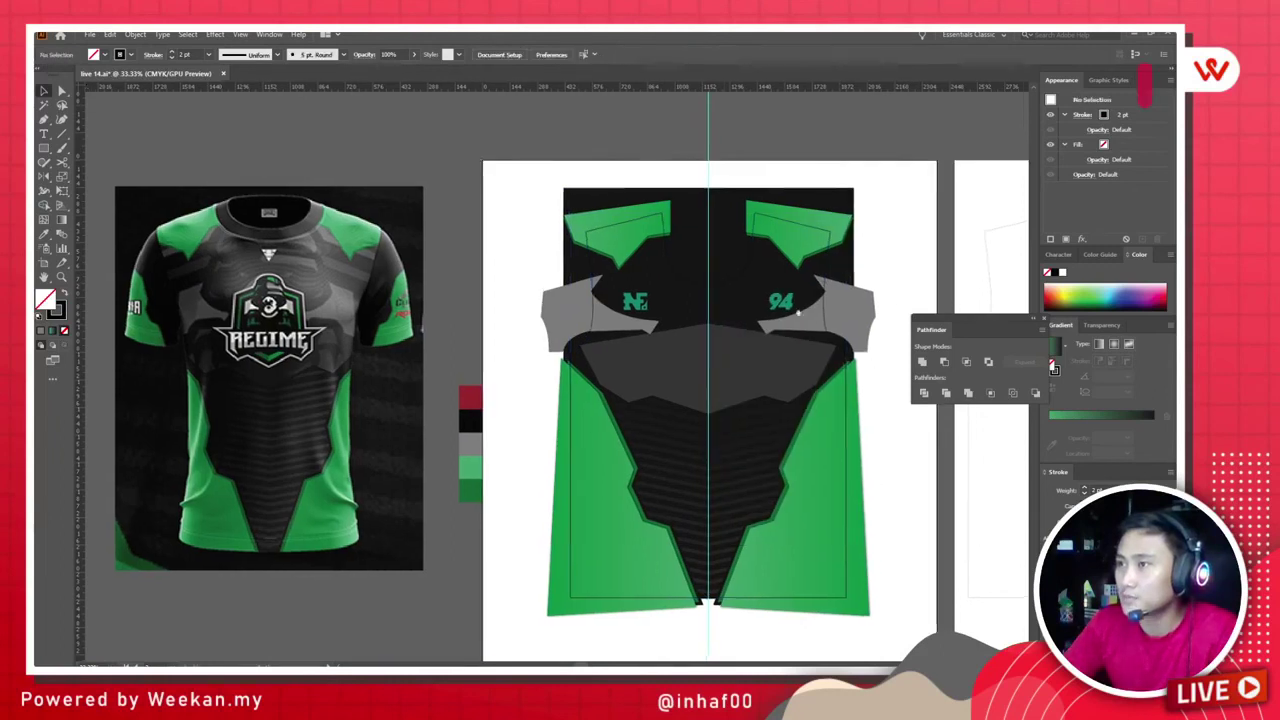
scroll(513, 372, down, 18)
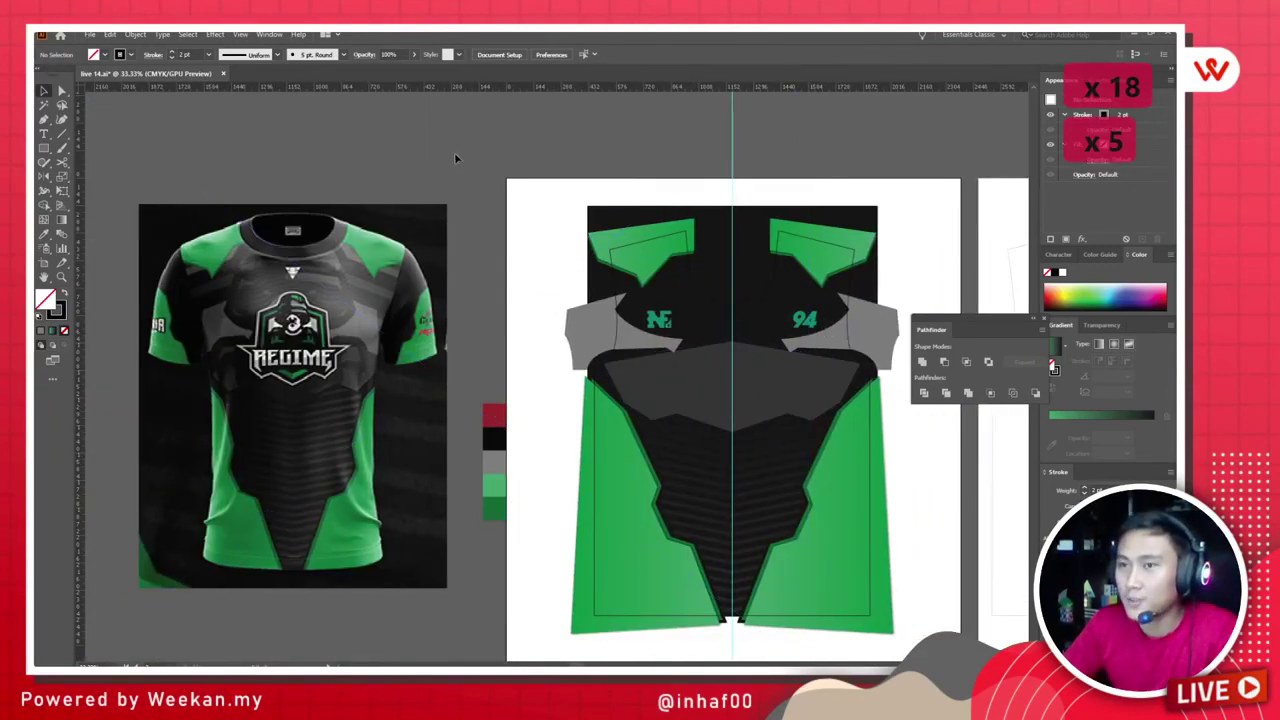
scroll(697, 360, up, 4)
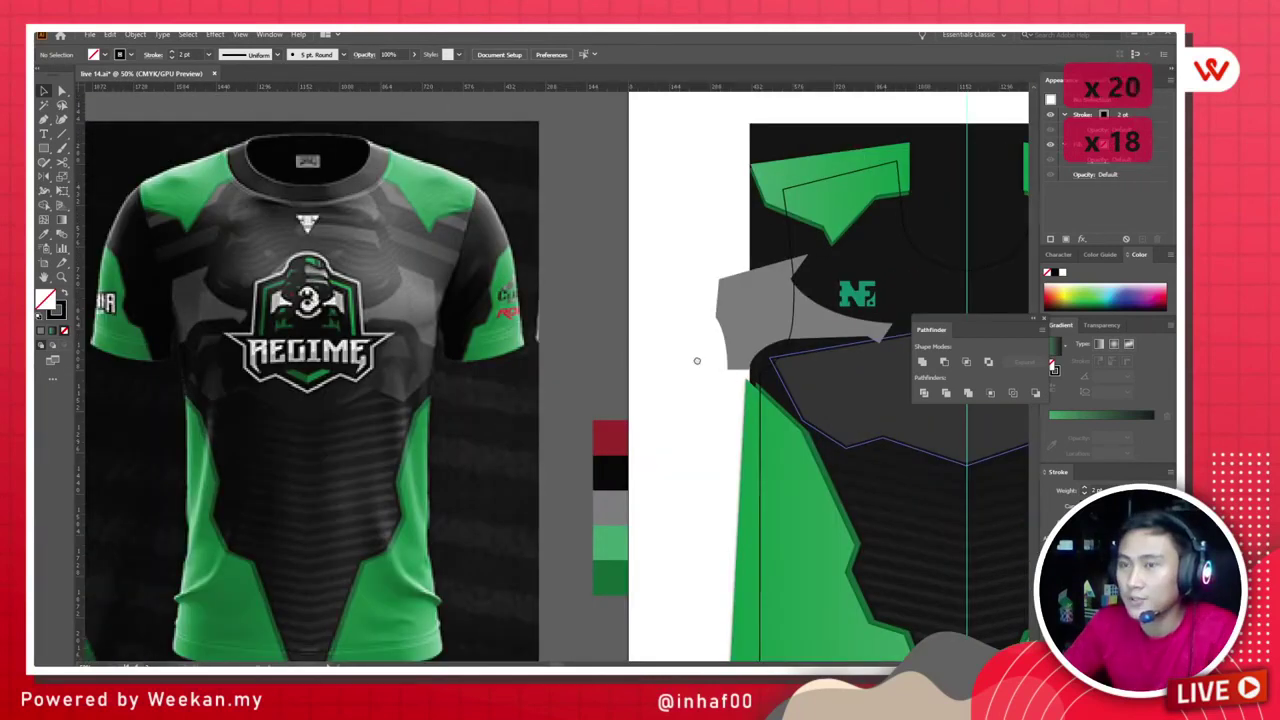
drag(694, 360, 617, 353)
scroll(617, 353, right, 20)
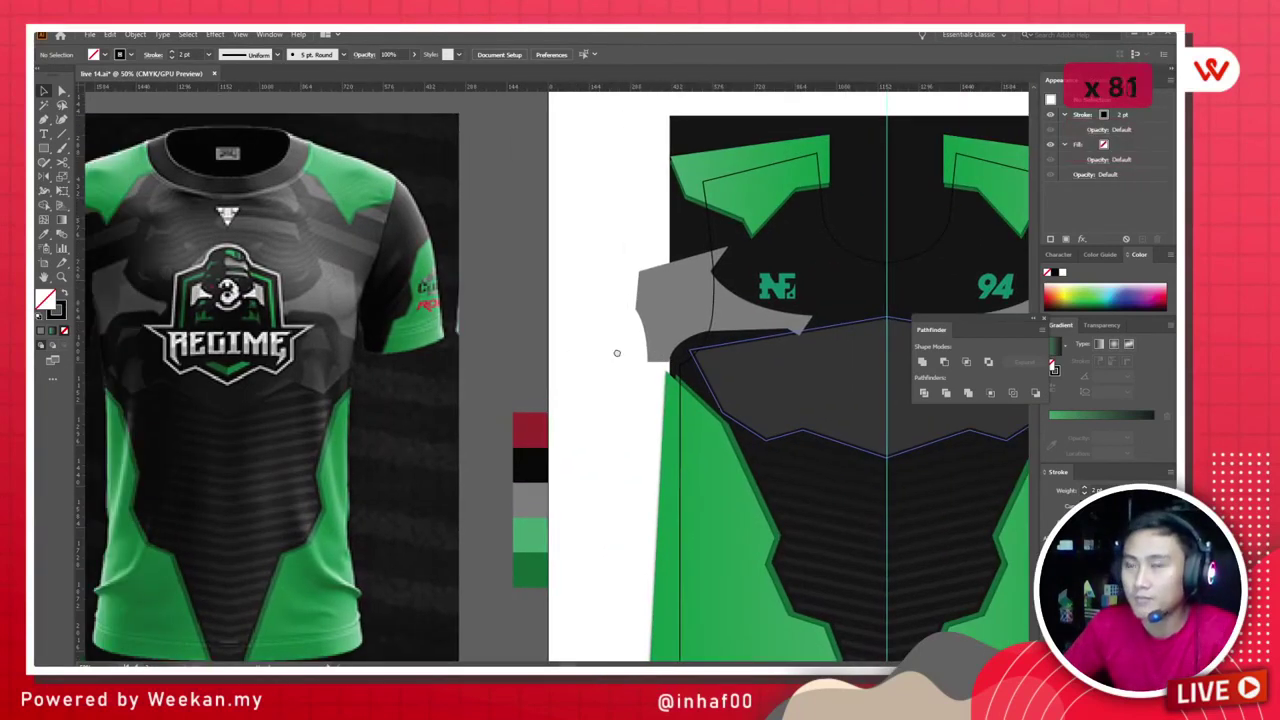
Step: Add a small area text frame containing the letter O between the reference photo and the front shirt pattern
scroll(323, 336, right, 20)
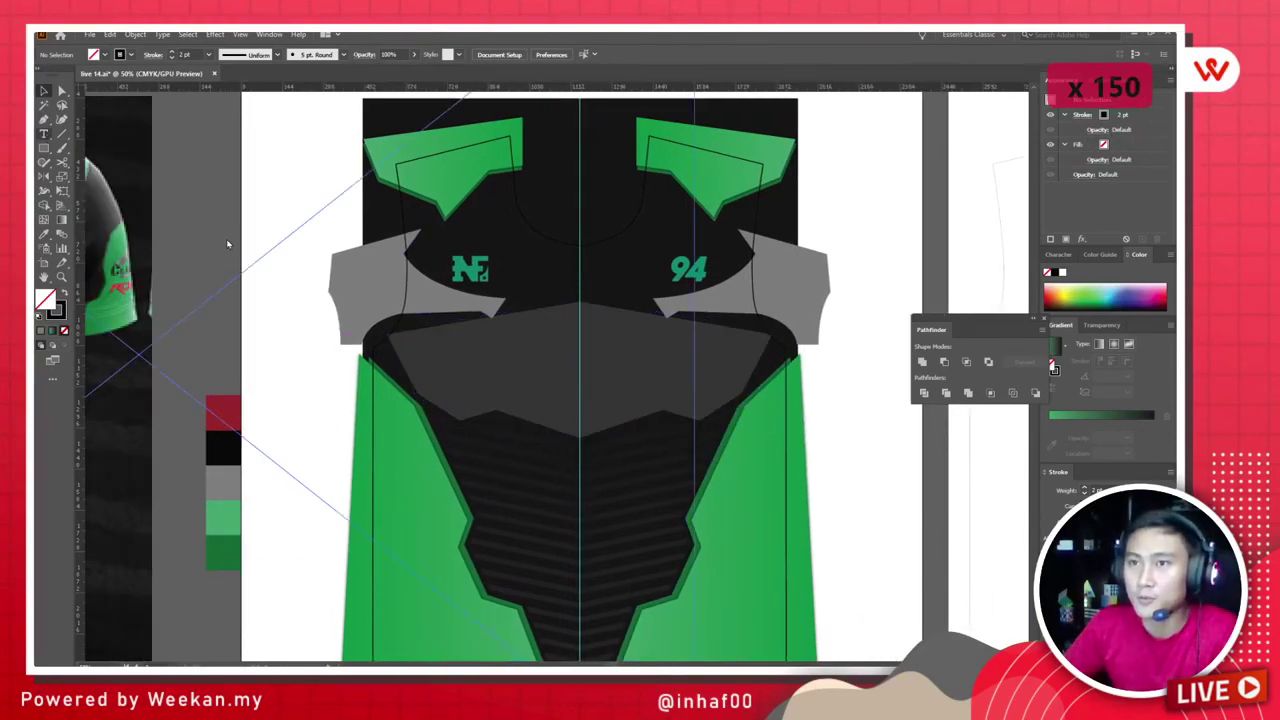
key(t)
drag(250, 246, 258, 252)
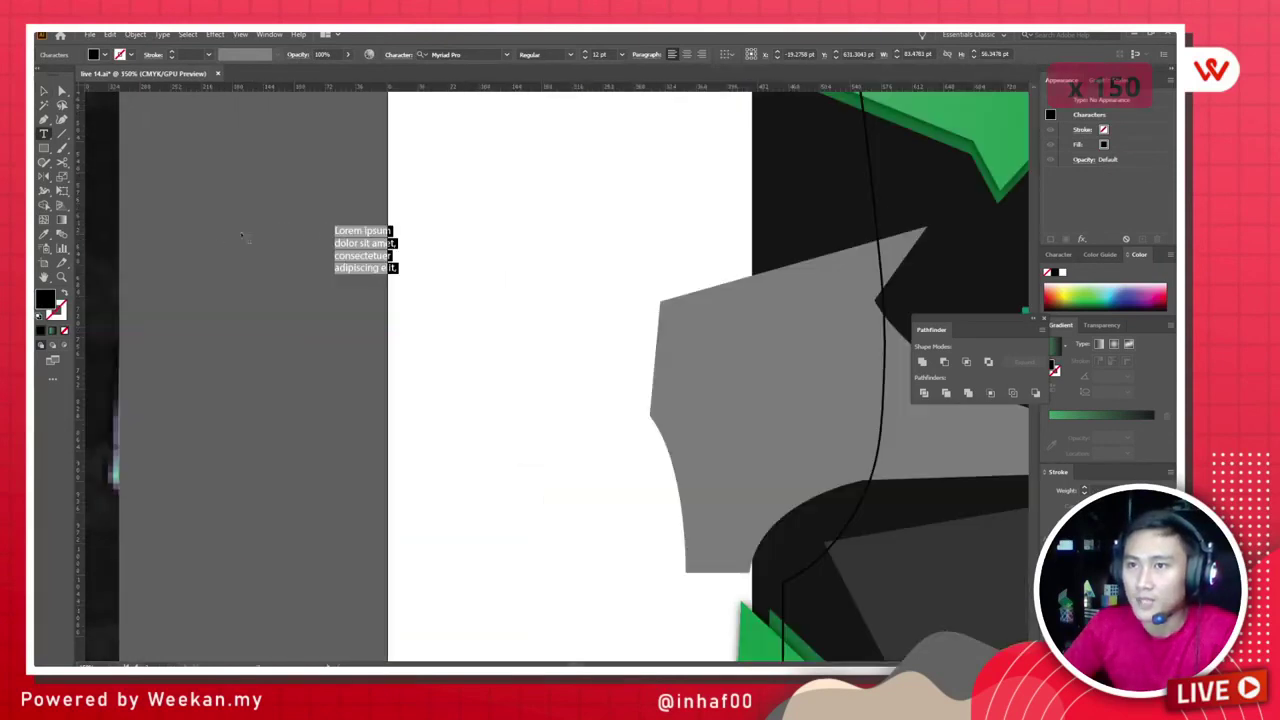
text(o)
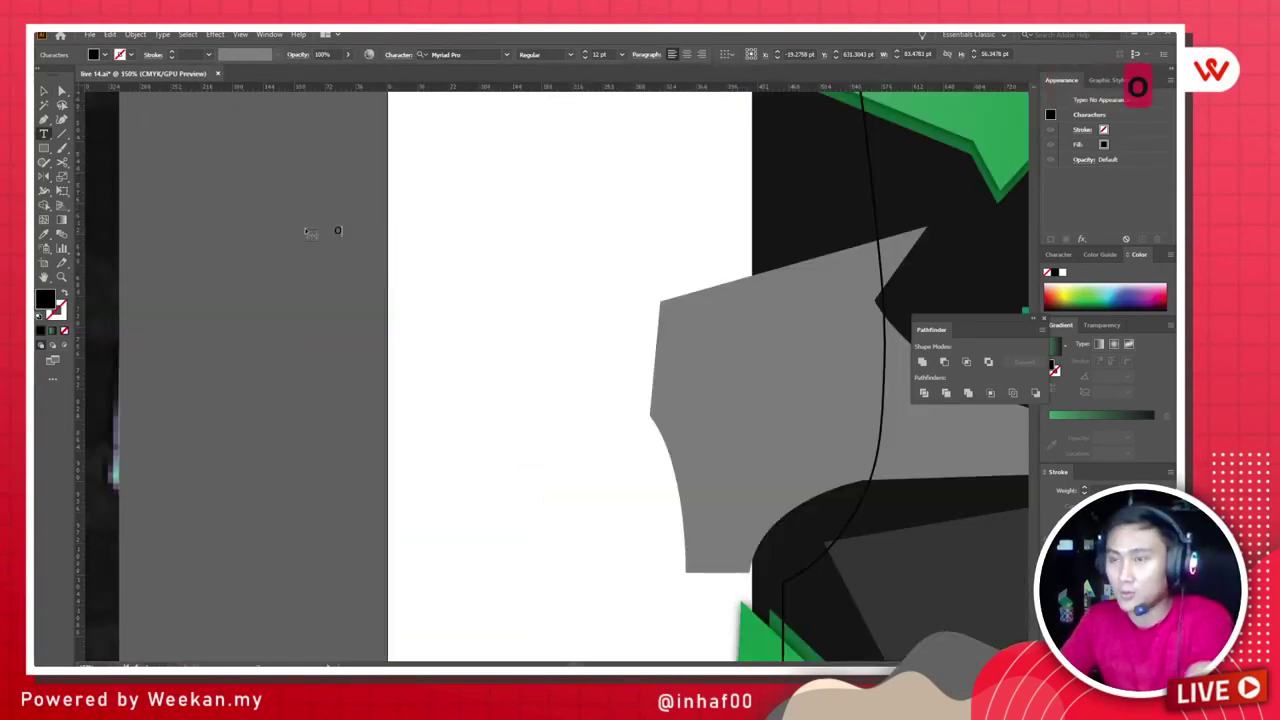
key(Escape)
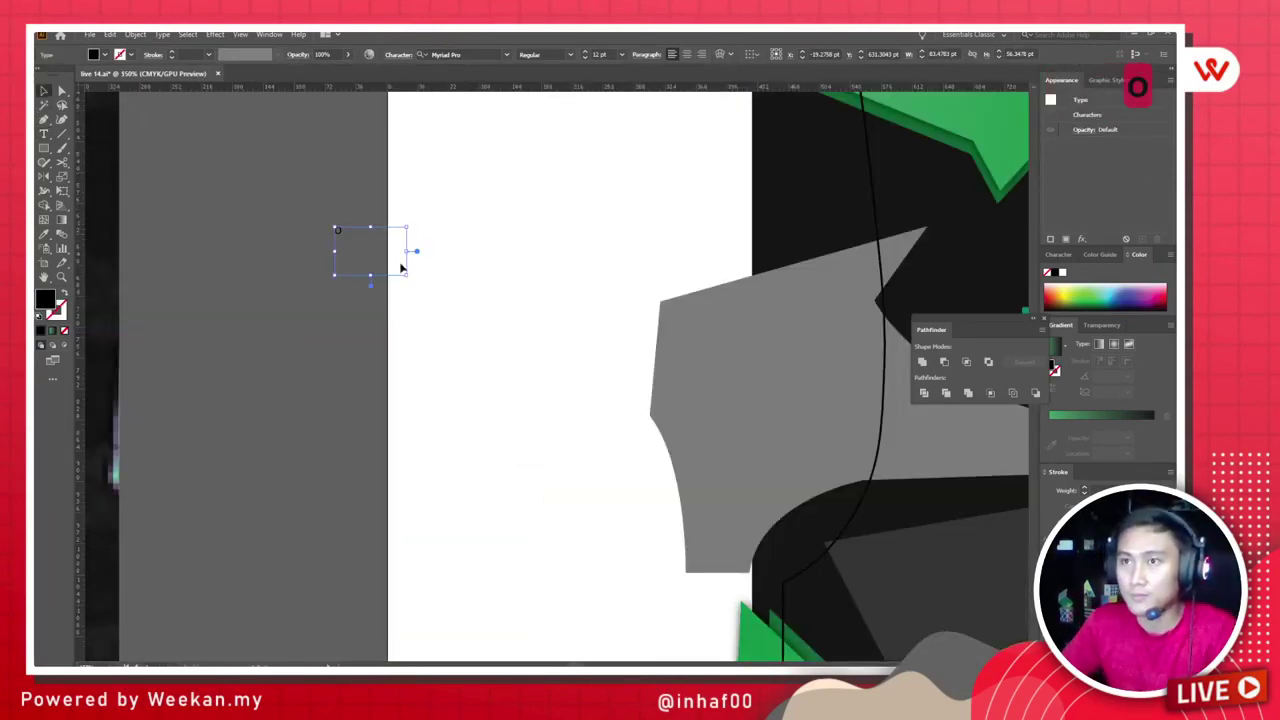
drag(408, 275, 753, 511)
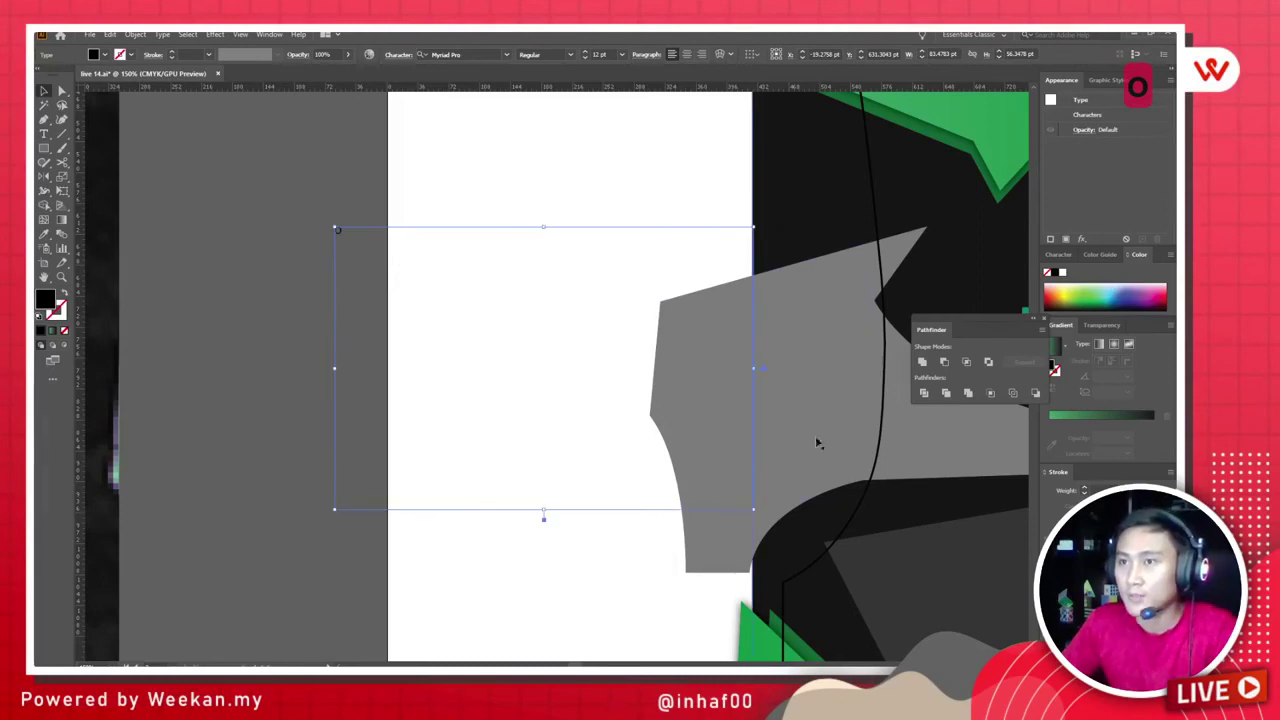
key(ctrl+z)
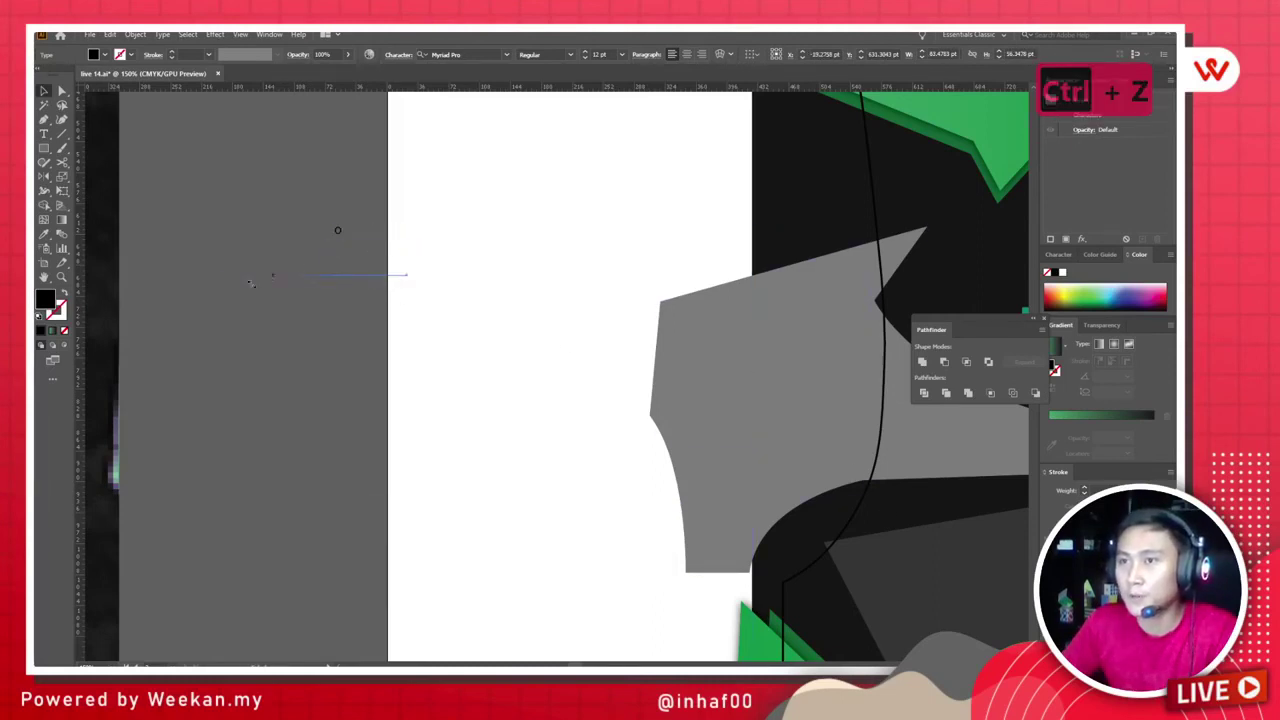
key(ctrl+z)
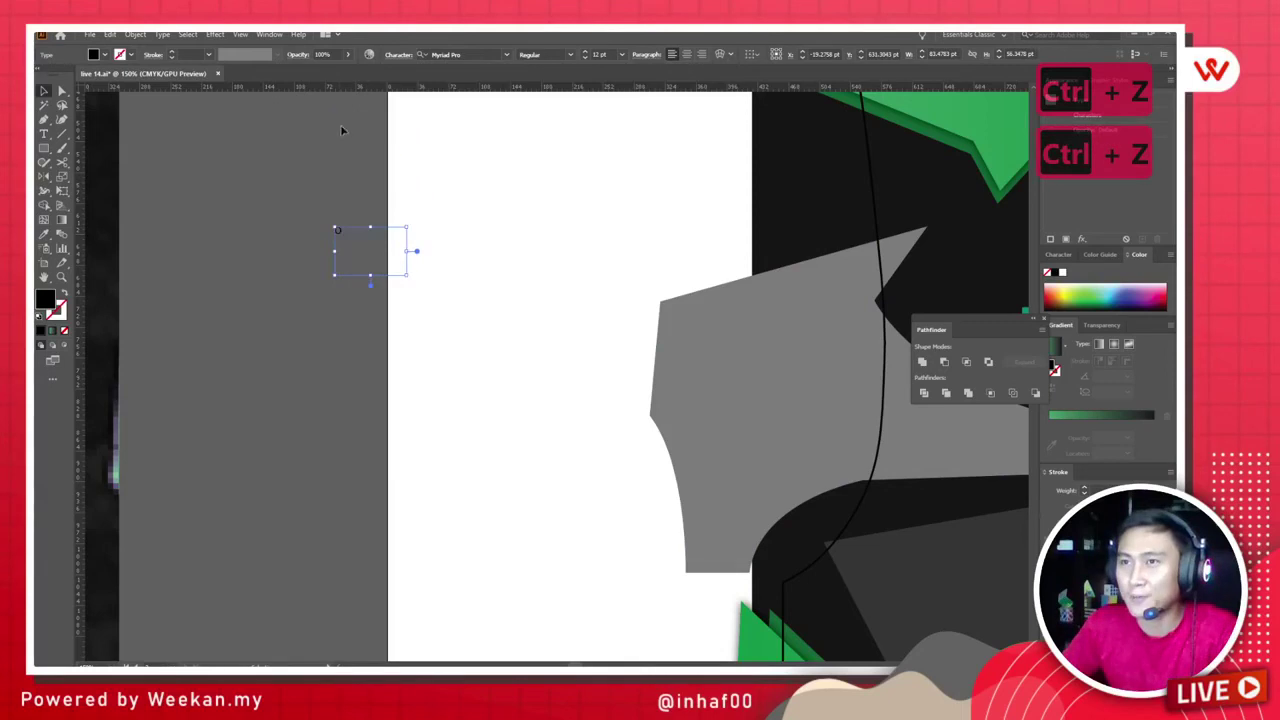
Step: Move the text frame clear of the artboard, onto the gap beside the reference photo, and select its letter for editing
drag(338, 233, 213, 335)
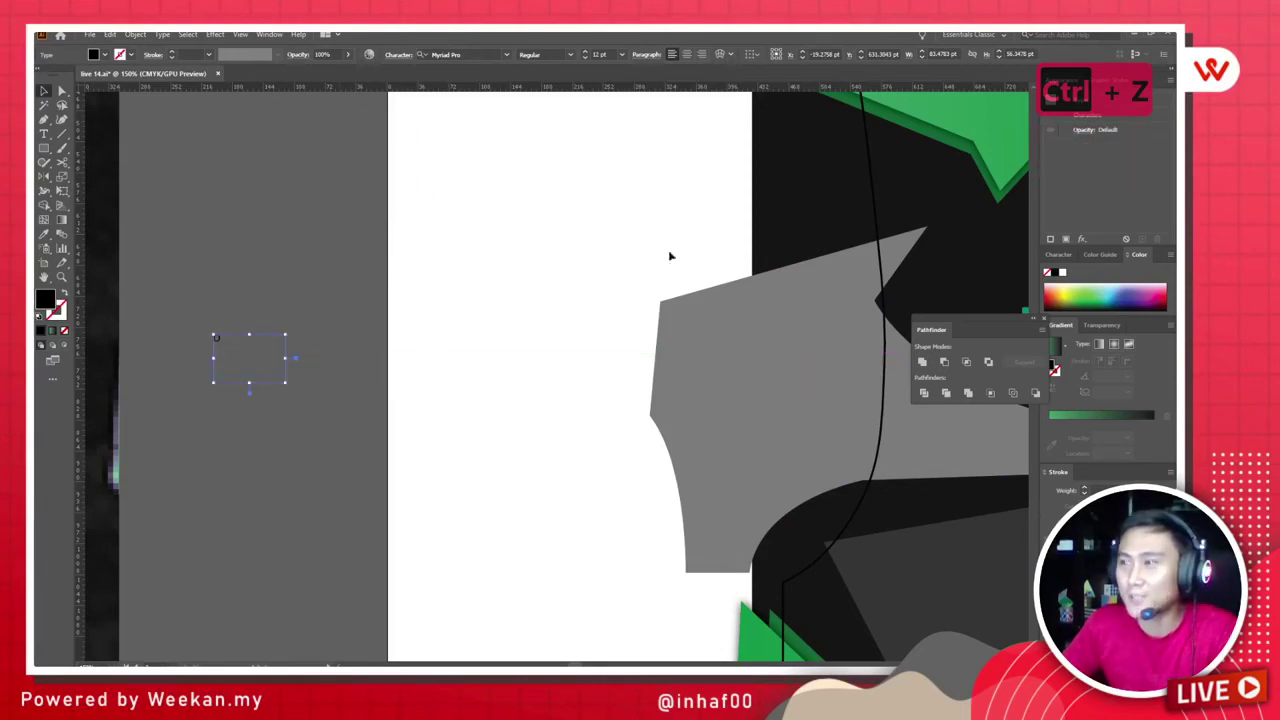
scroll(382, 278, down, 2)
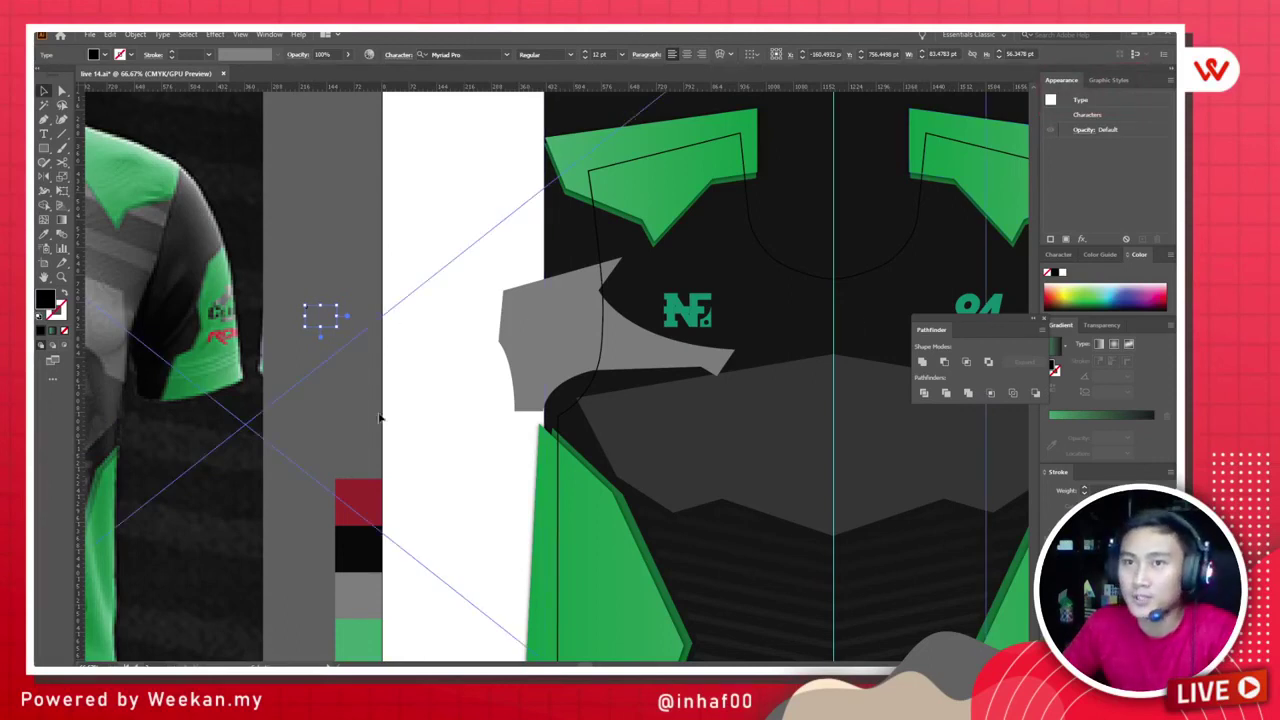
key(t)
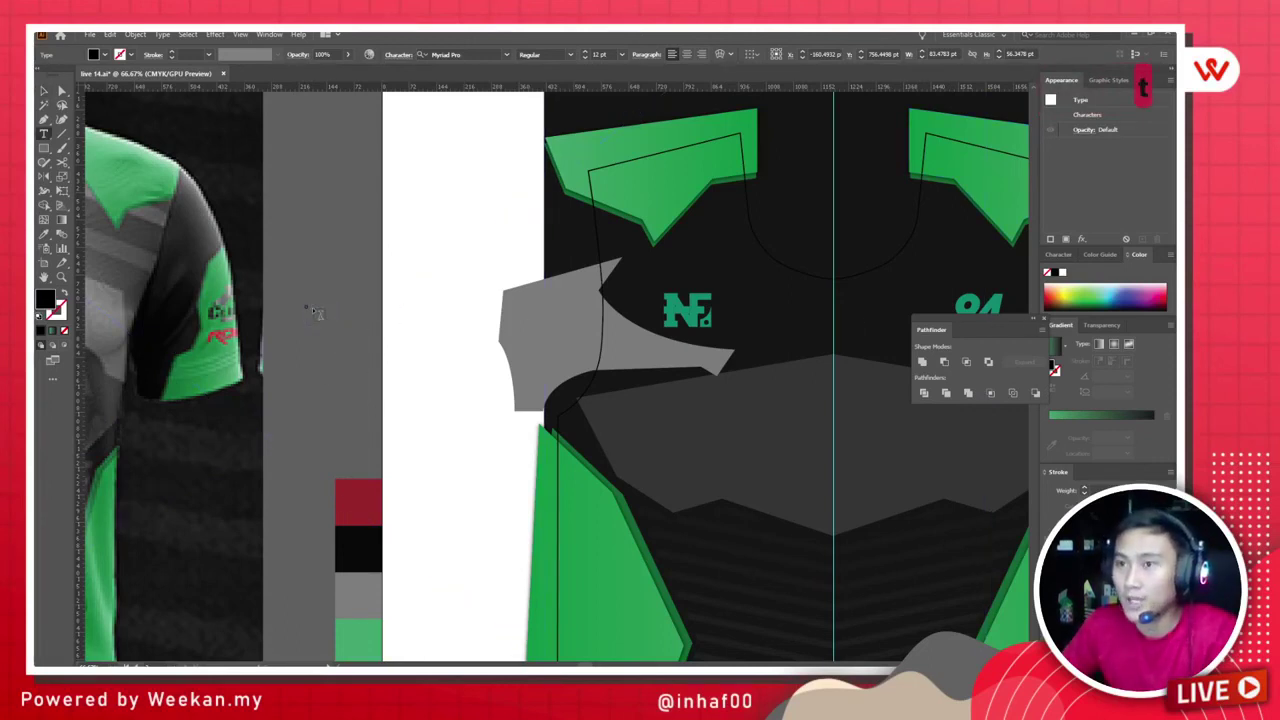
click(295, 305)
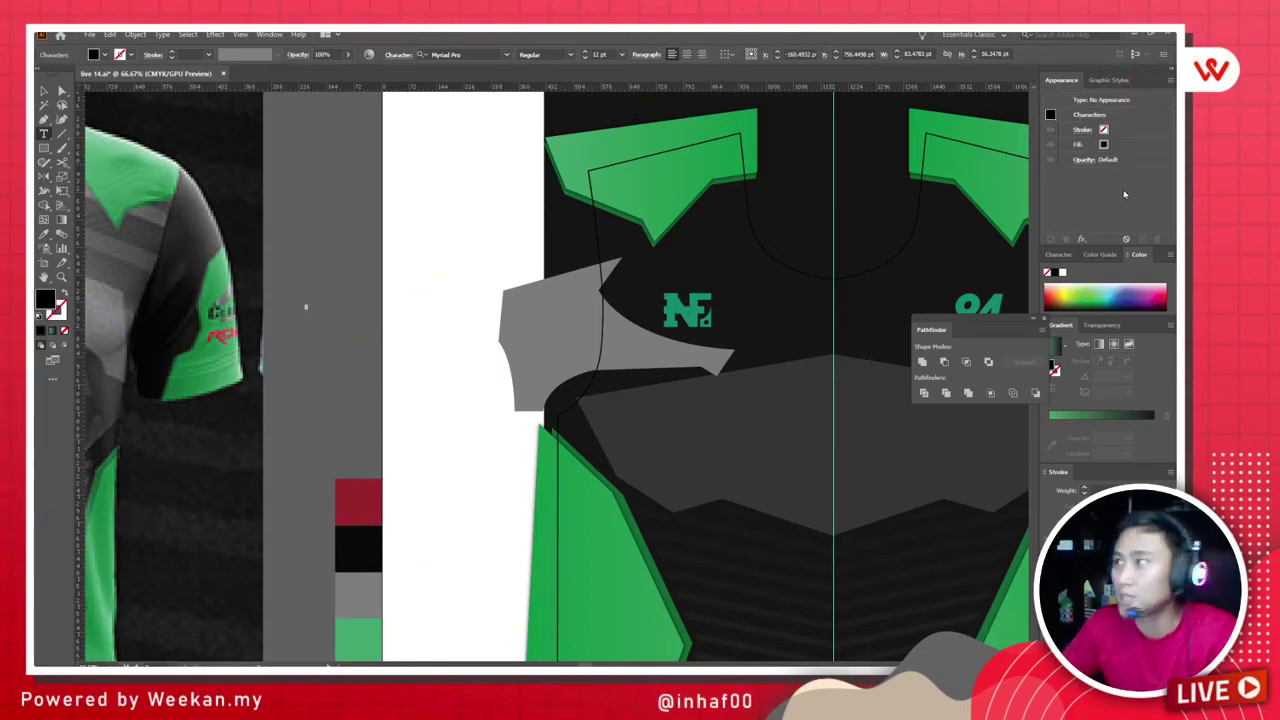
Step: Show the Character settings and set the letter O's font size to 72 pt
click(270, 35)
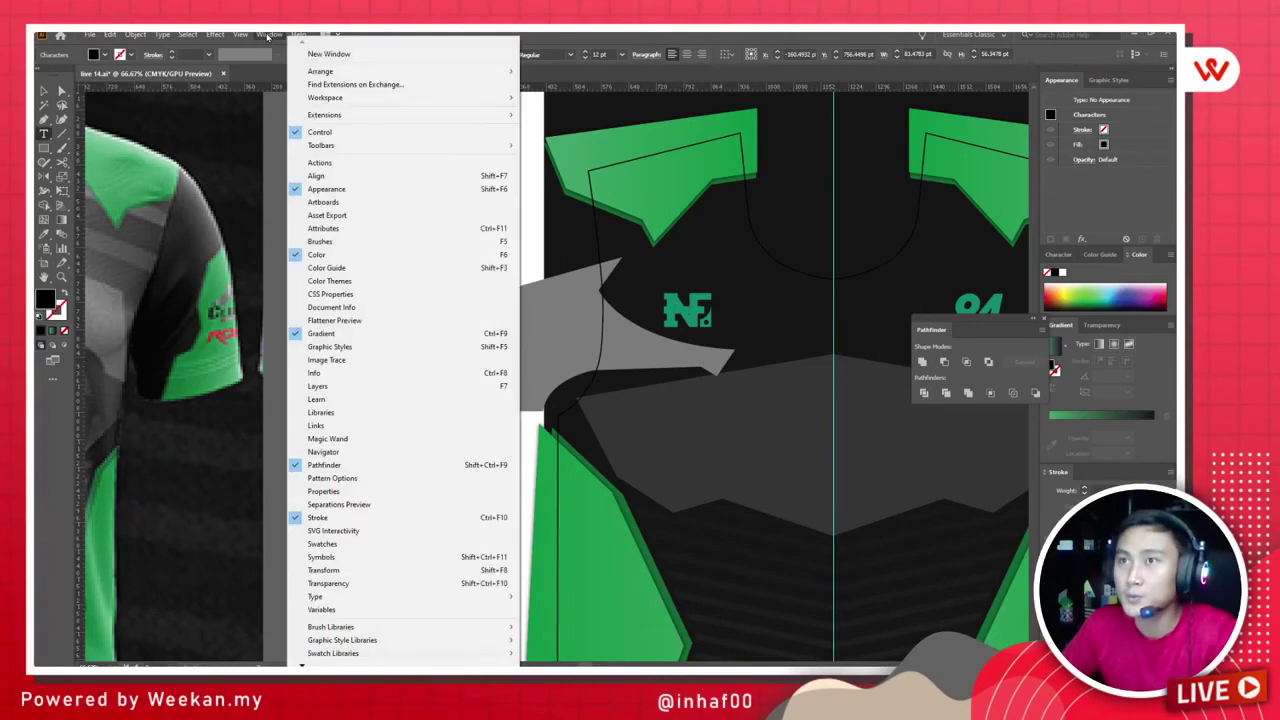
click(270, 35)
click(270, 35)
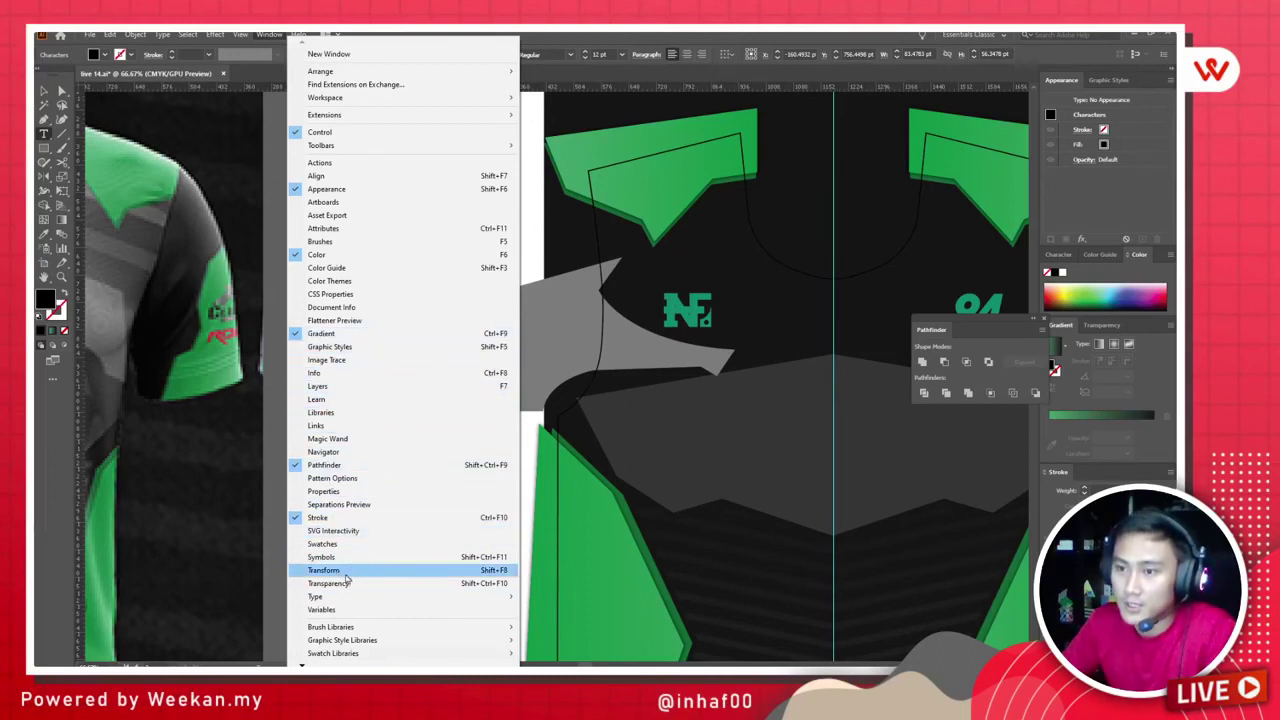
mouse_move(350, 598)
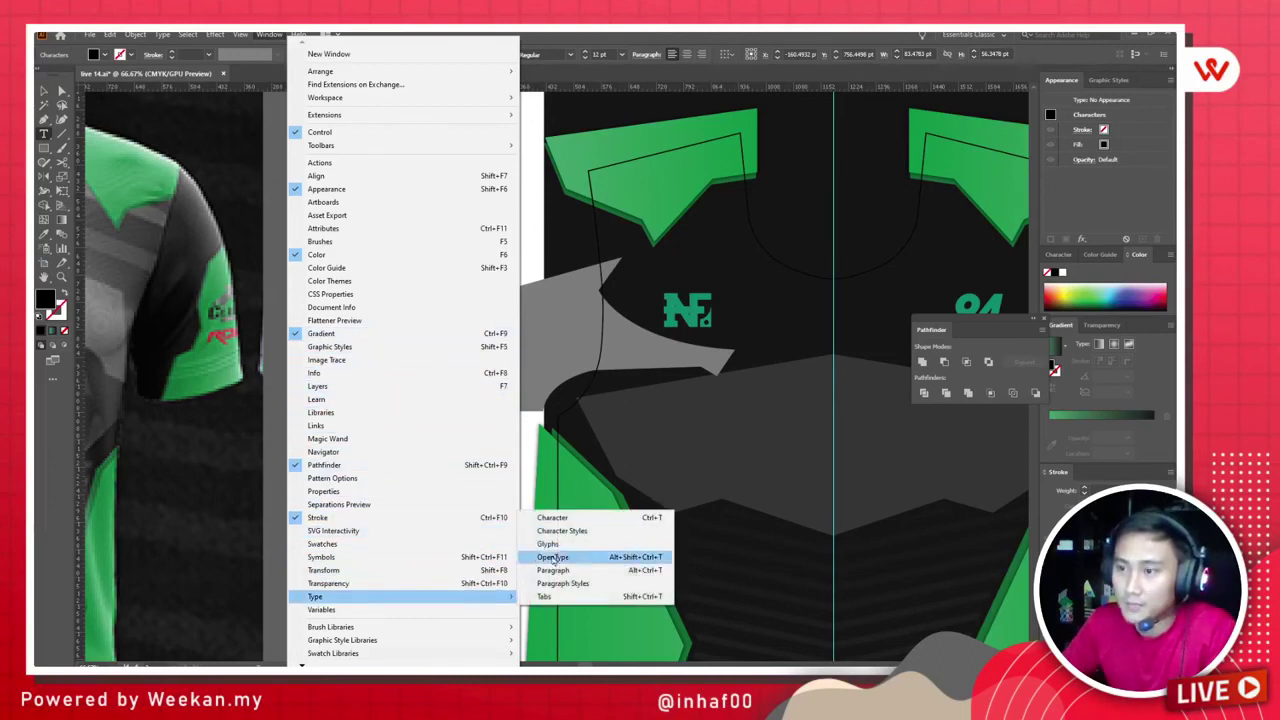
click(579, 518)
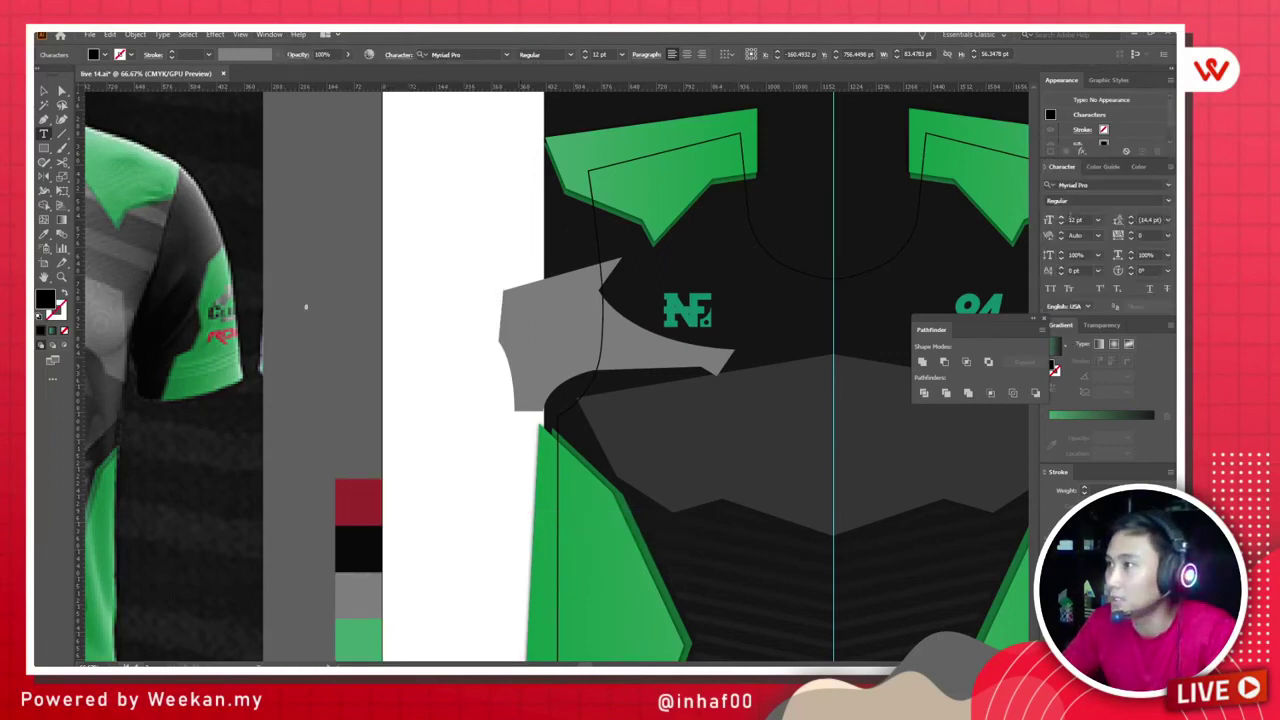
click(1098, 219)
click(1121, 435)
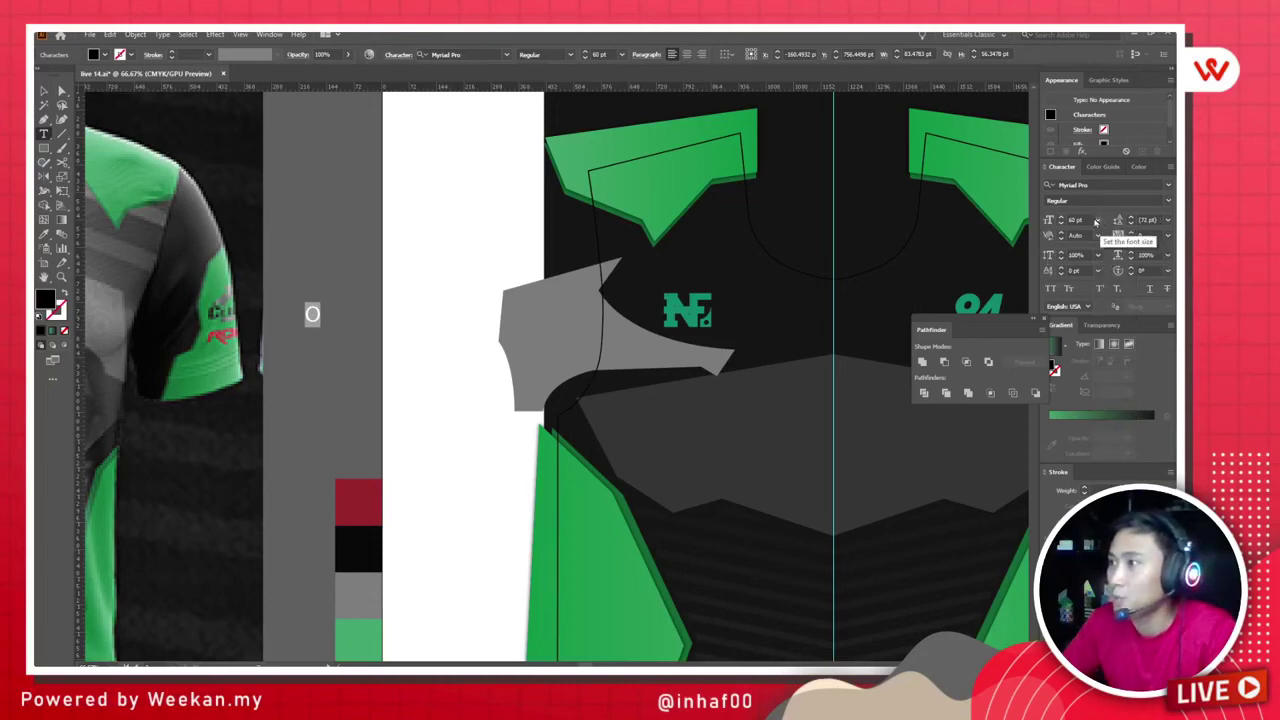
click(1098, 219)
click(1113, 433)
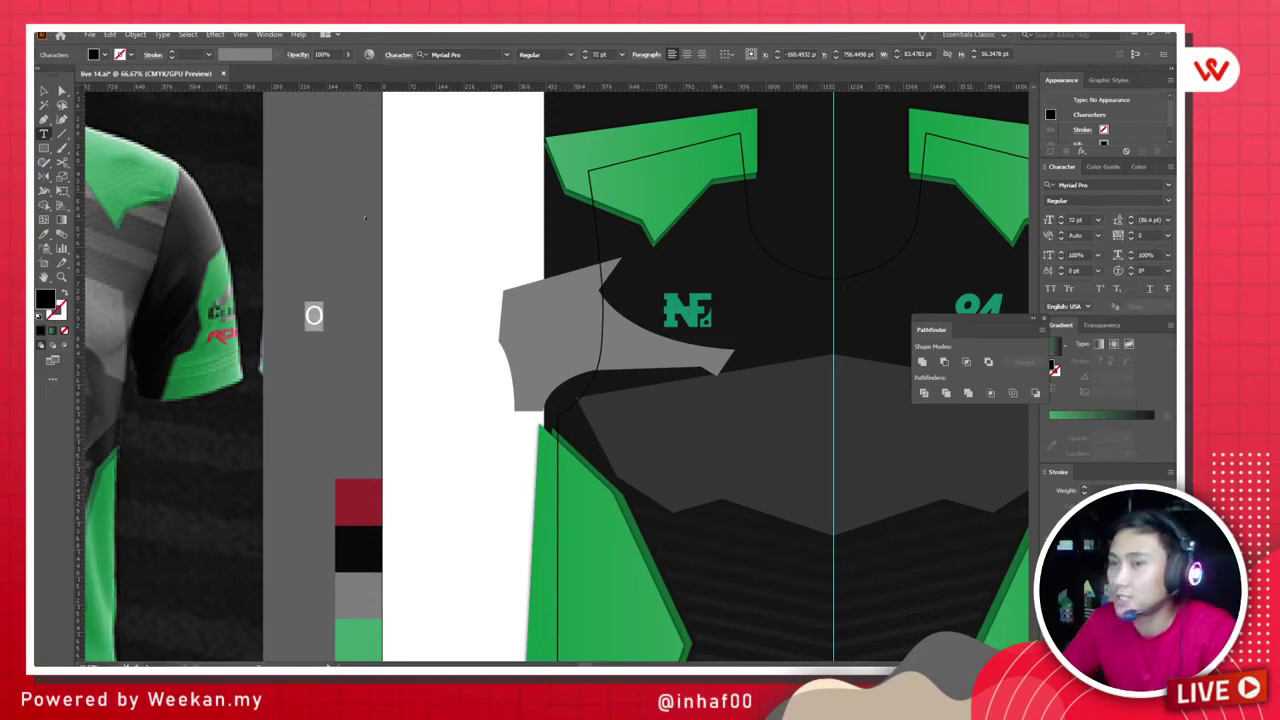
click(45, 90)
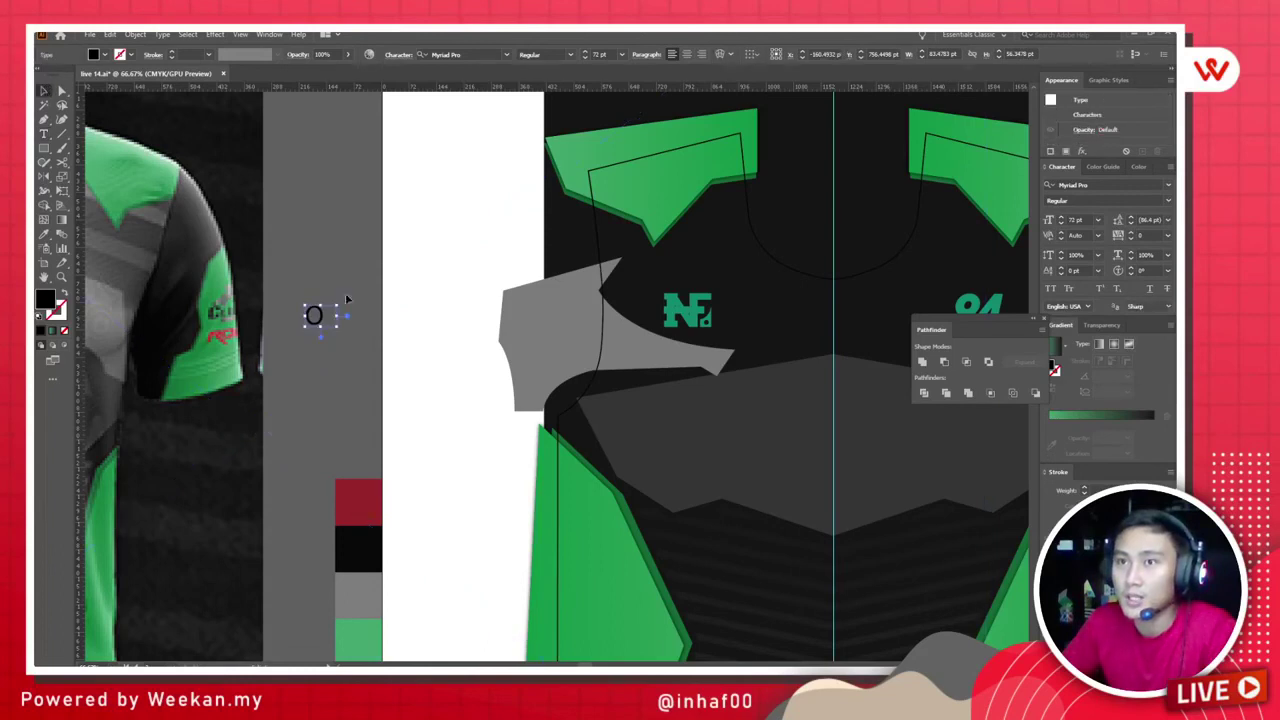
Step: Convert the letter O from live text to outlines
drag(337, 307, 537, 170)
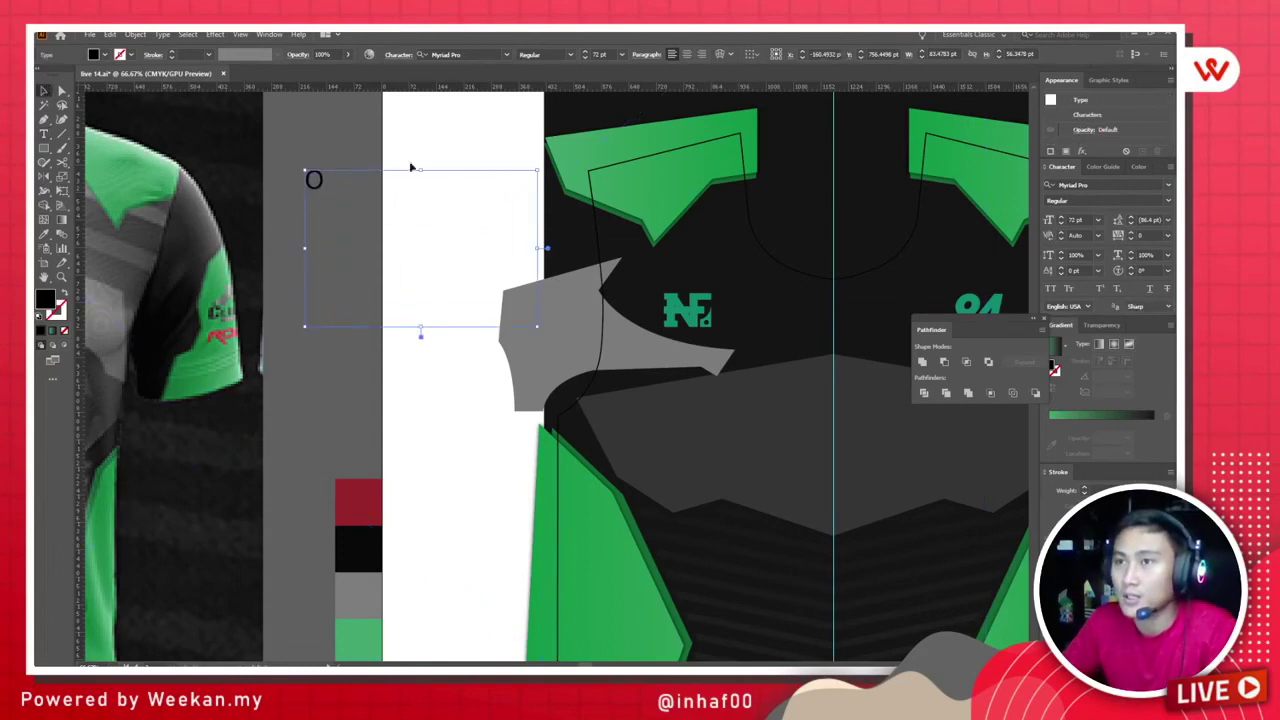
key(ctrl+z)
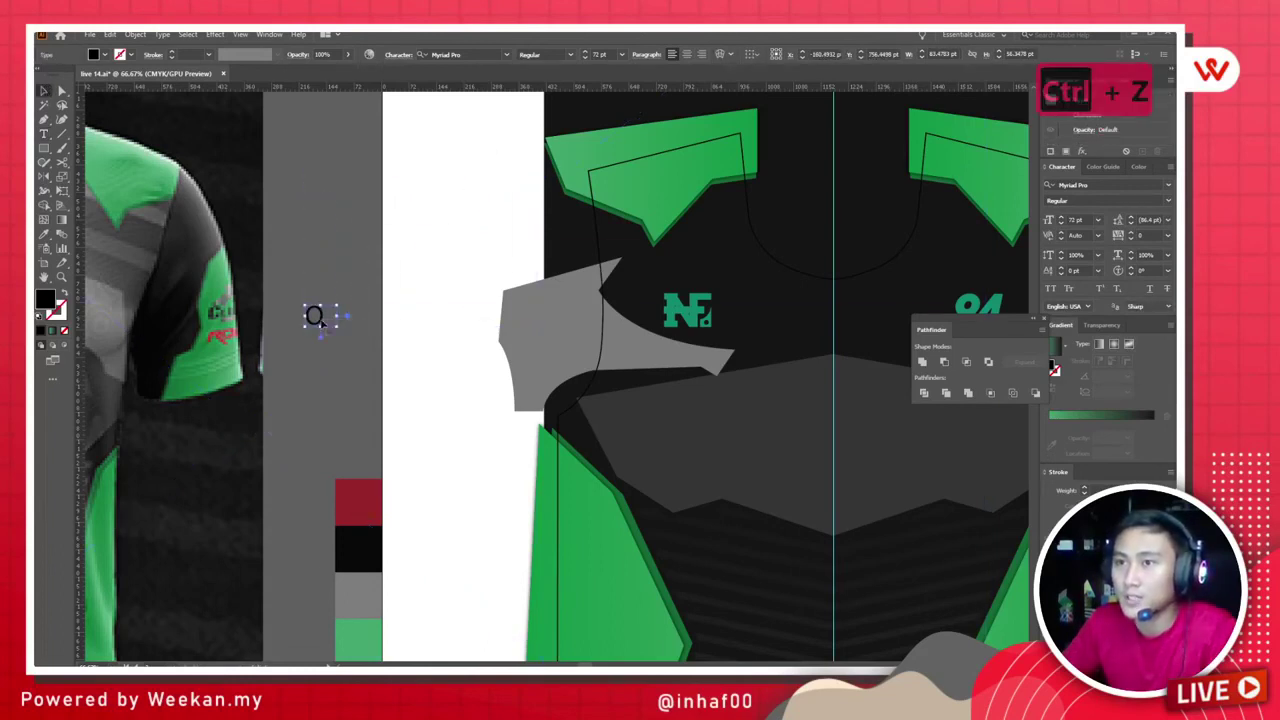
right_click(319, 317)
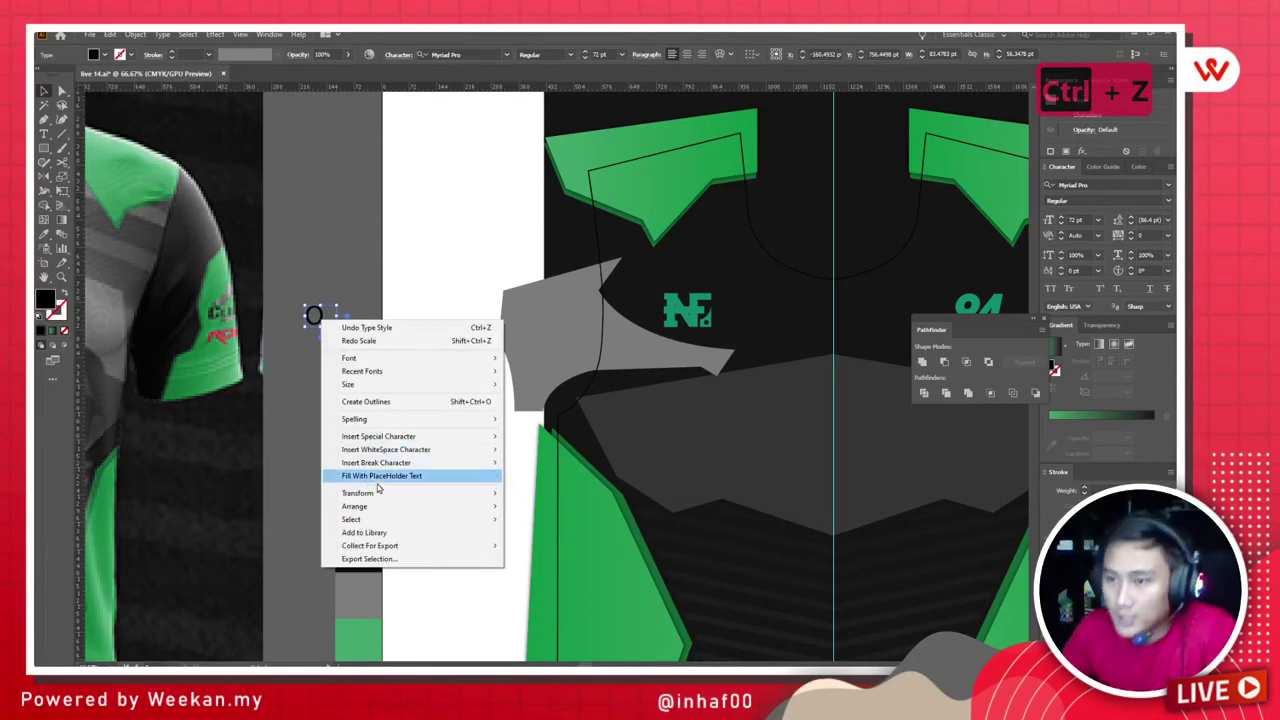
click(380, 401)
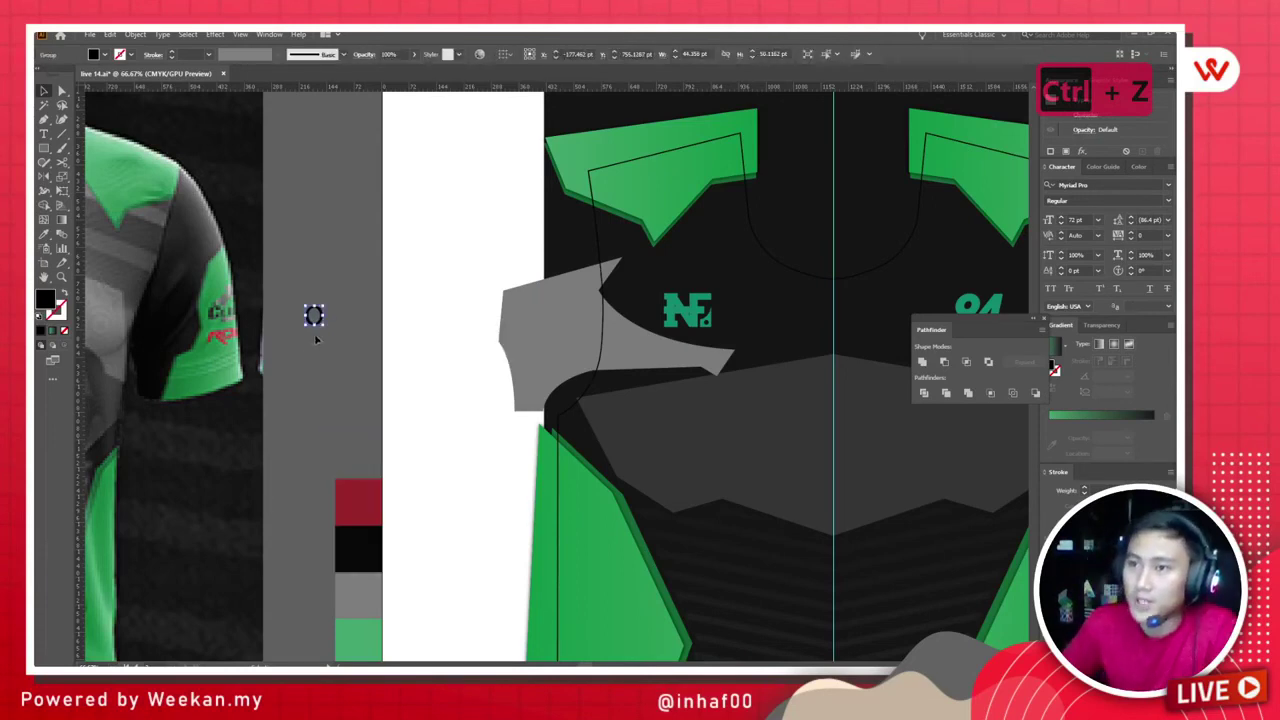
Step: Enlarge the outlined O to about 510 by 576 pt and centre it on the vertical guide over the chest panel
drag(322, 325, 501, 596)
drag(528, 603, 528, 603)
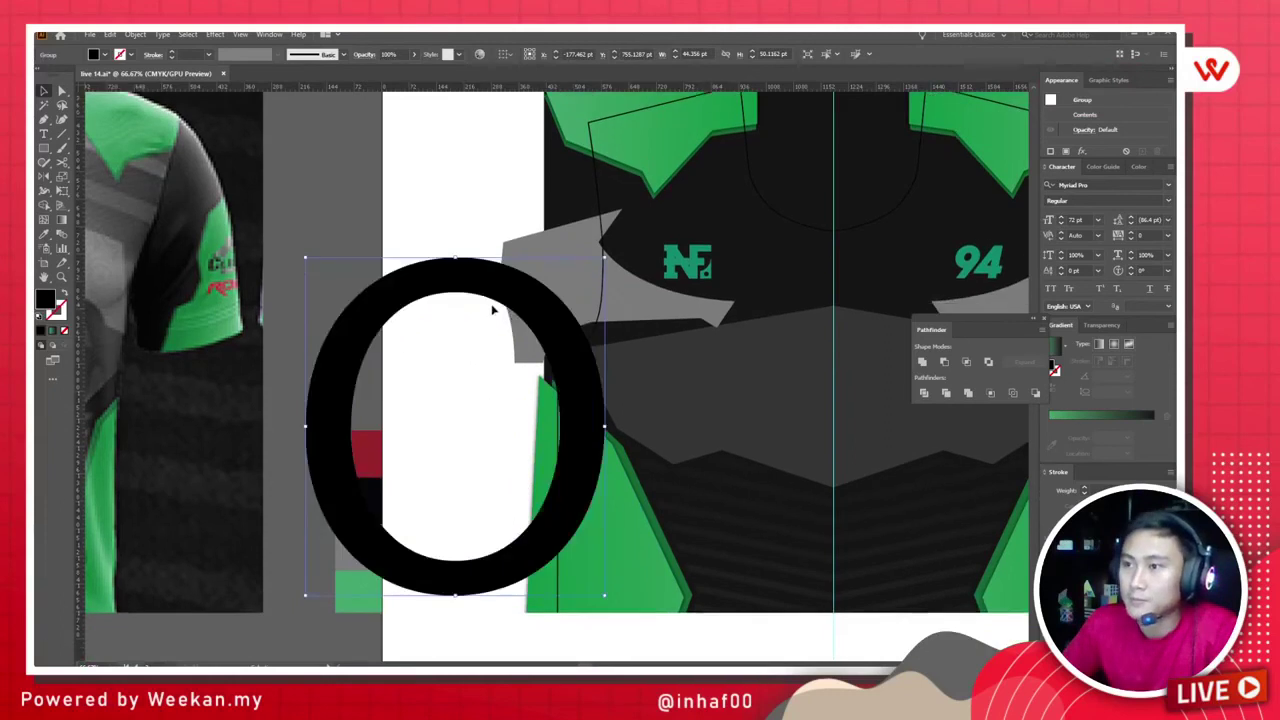
scroll(500, 309, down, 4)
scroll(424, 410, up, 3)
drag(424, 410, 702, 410)
drag(726, 310, 678, 406)
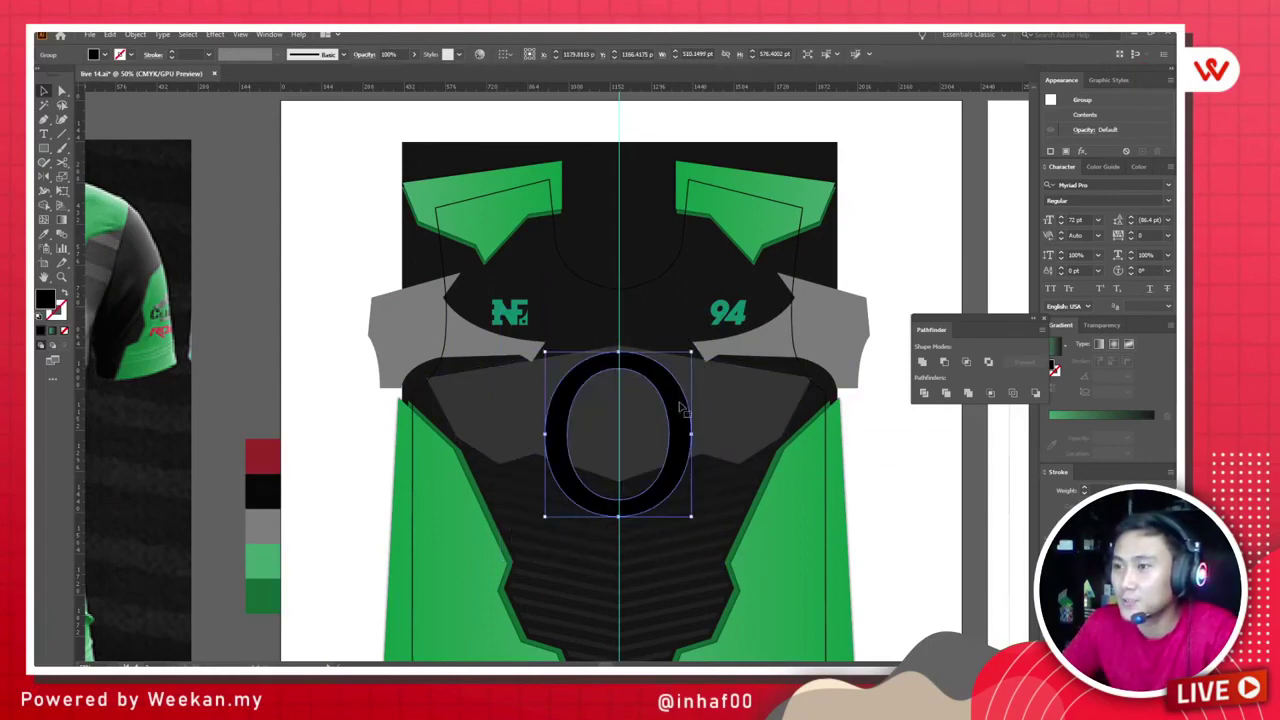
Step: Compare the front pattern and its chest letter with the logo and chest area of the reference jersey photo
key(ctrl+minus)
click(565, 413)
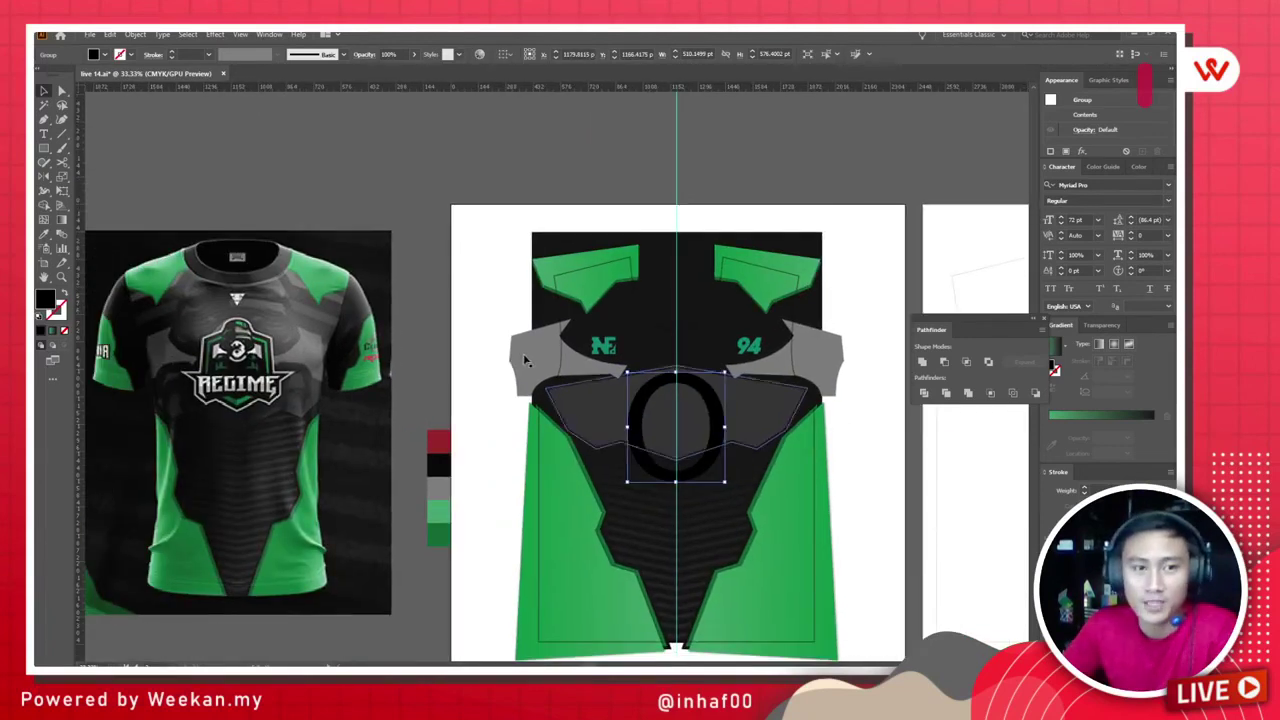
click(463, 402)
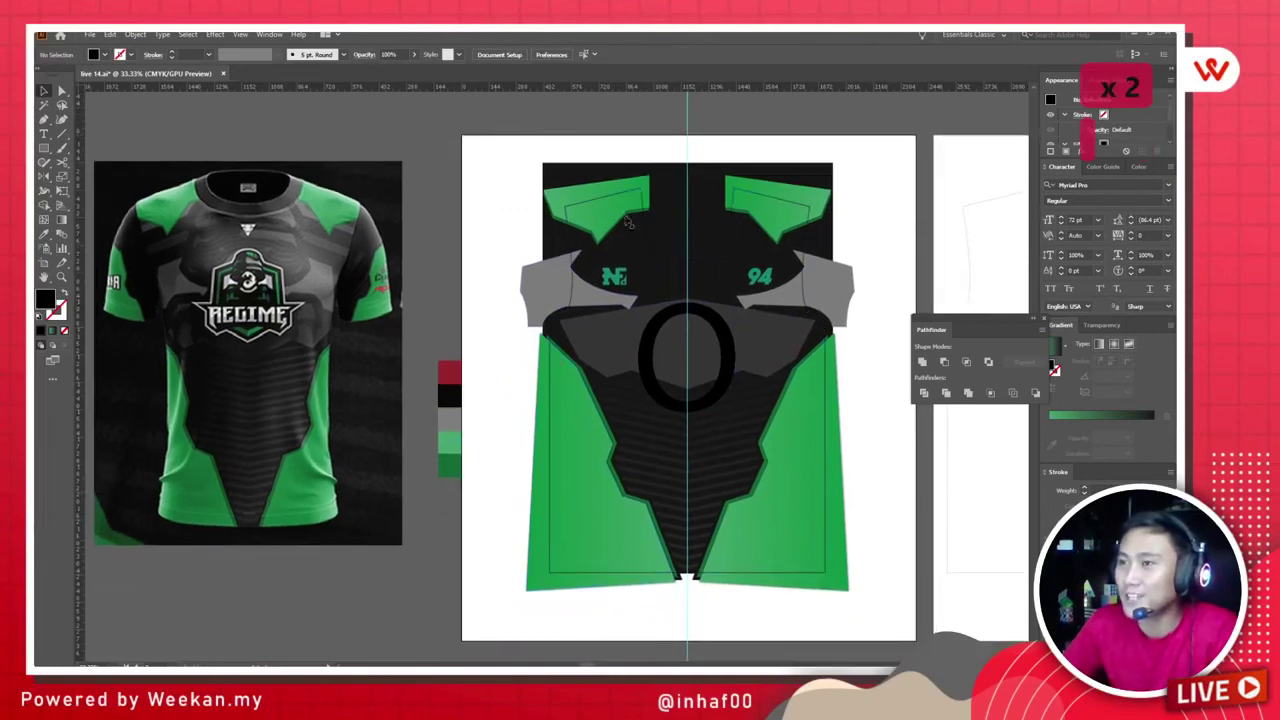
key(ctrl+plus)
drag(440, 403, 520, 413)
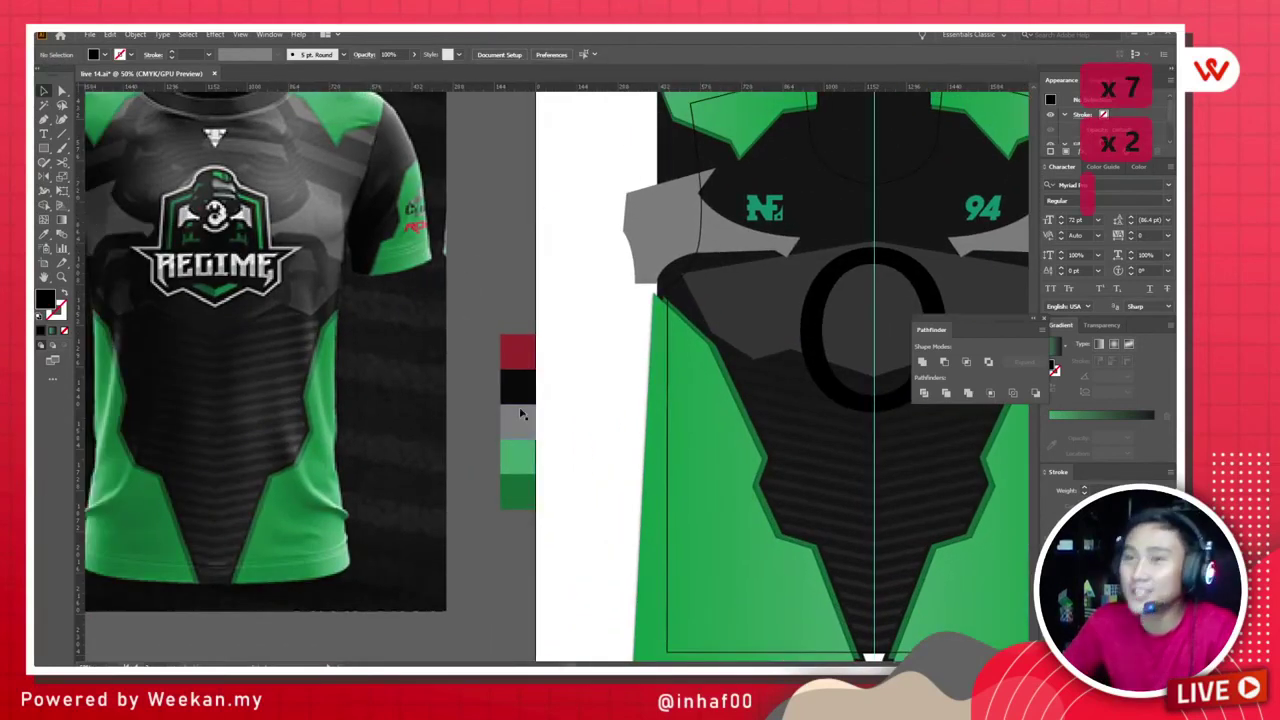
drag(275, 193, 306, 268)
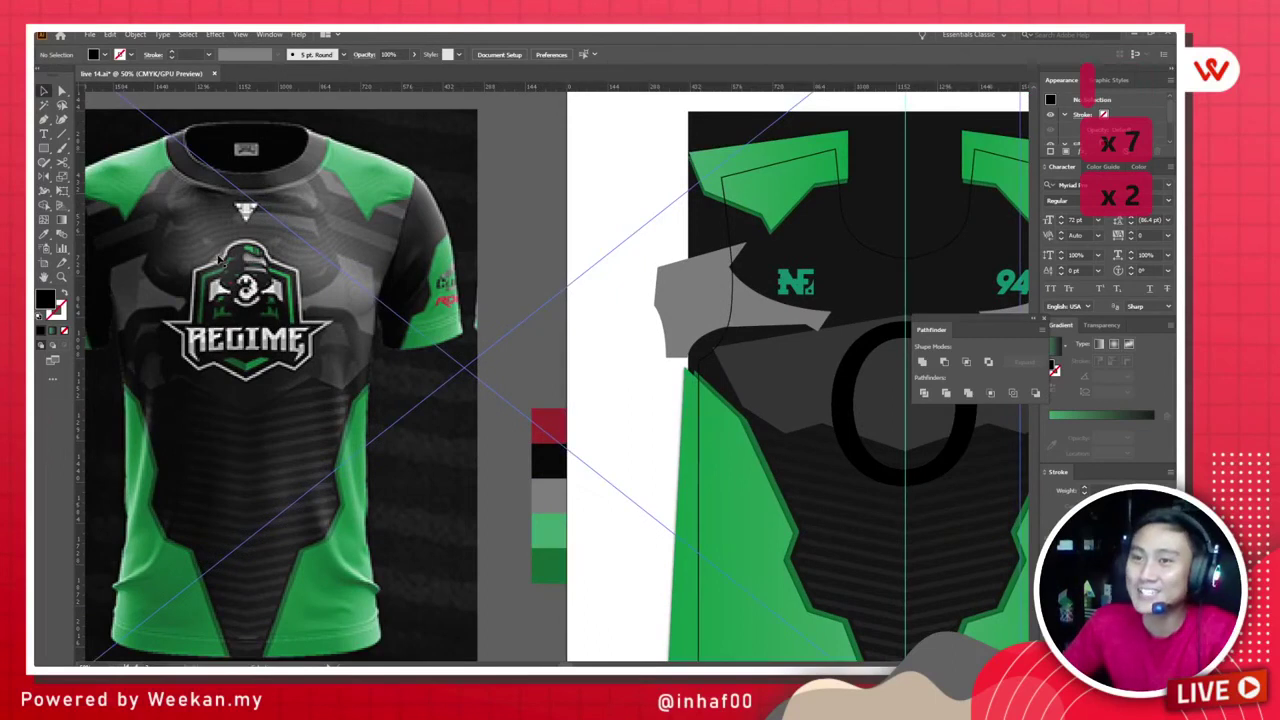
key(ctrl+plus)
drag(140, 198, 320, 268)
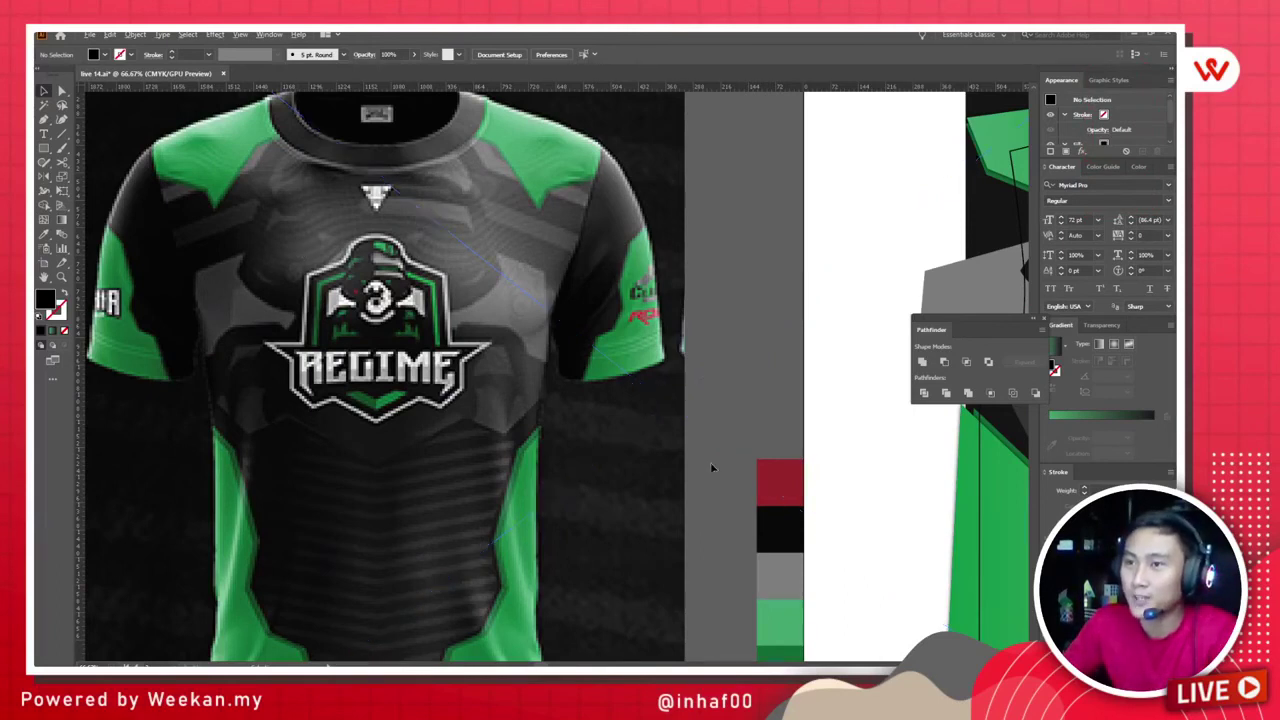
key(ctrl+minus)
scroll(790, 378, right, 9)
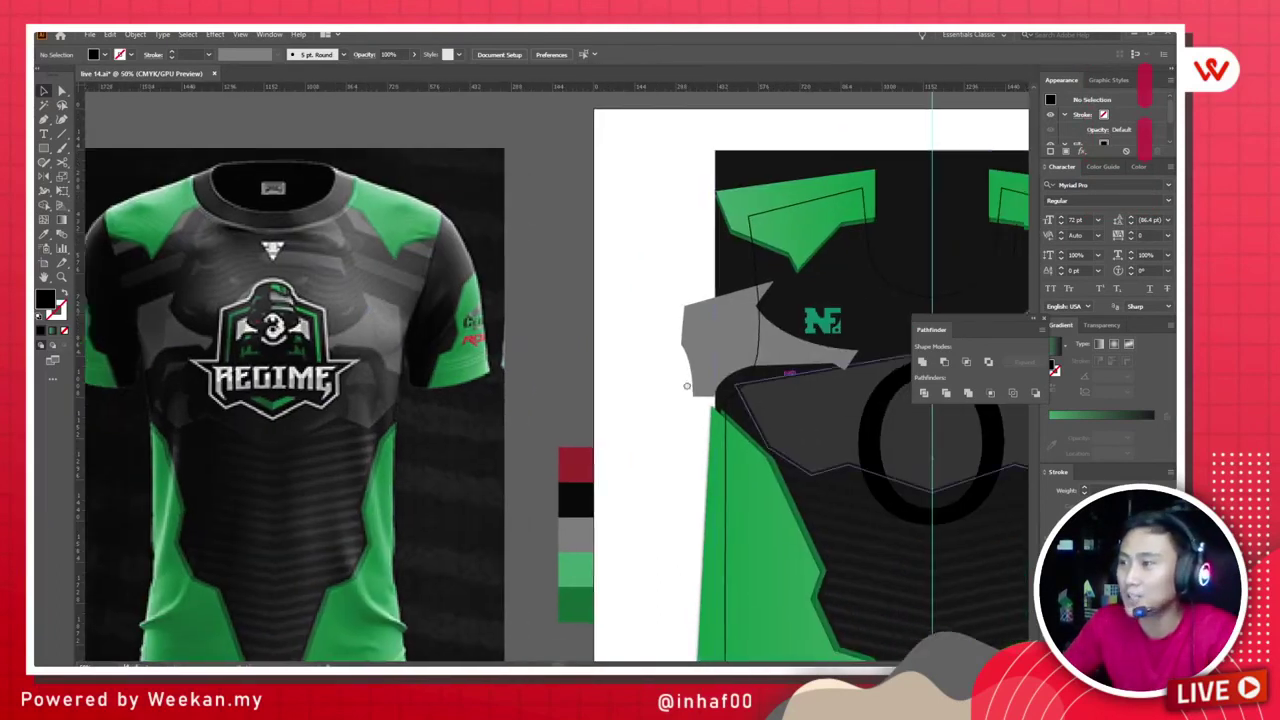
Step: Fill the outlined O on the chest panel with white, FFFFFF
click(843, 400)
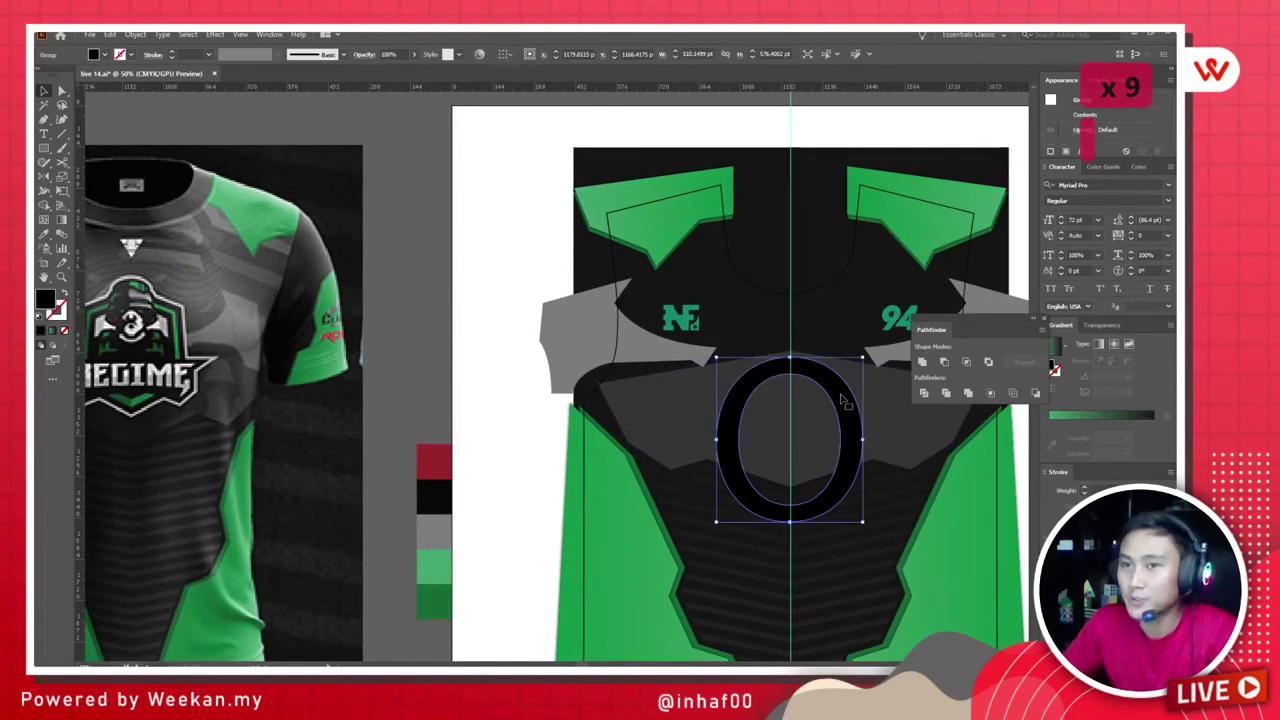
scroll(843, 400, right, 2)
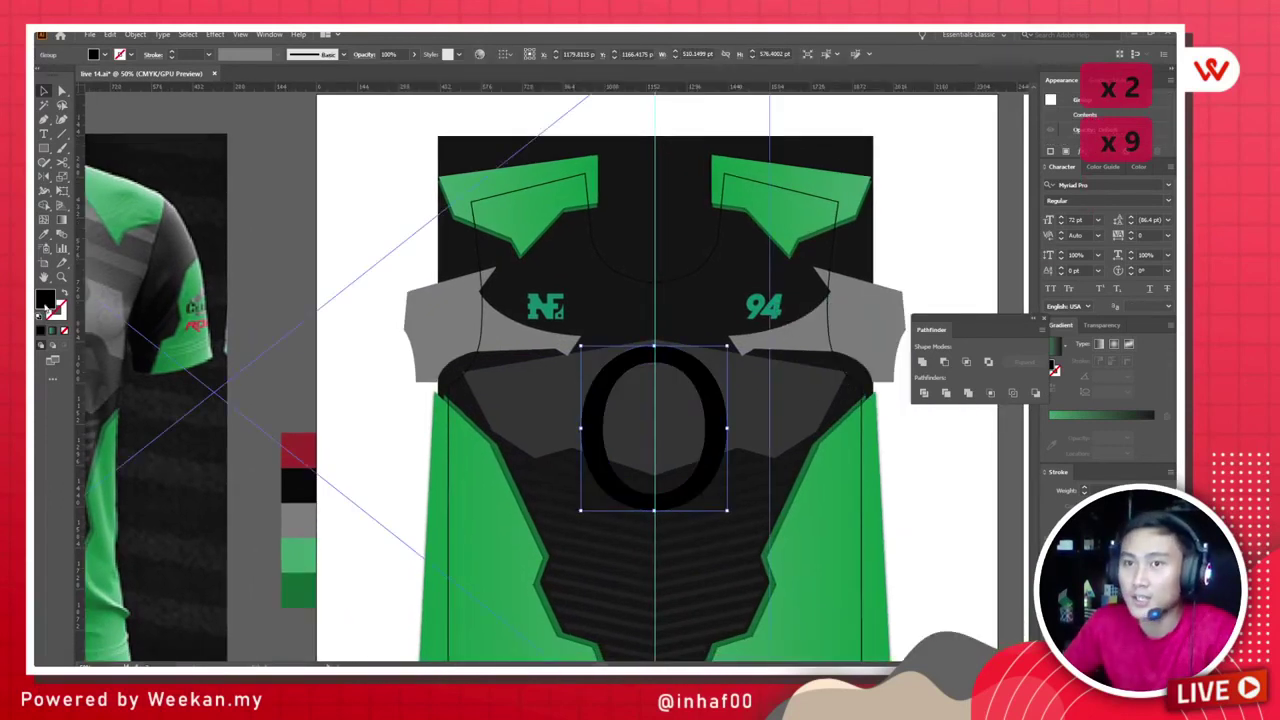
double_click(47, 300)
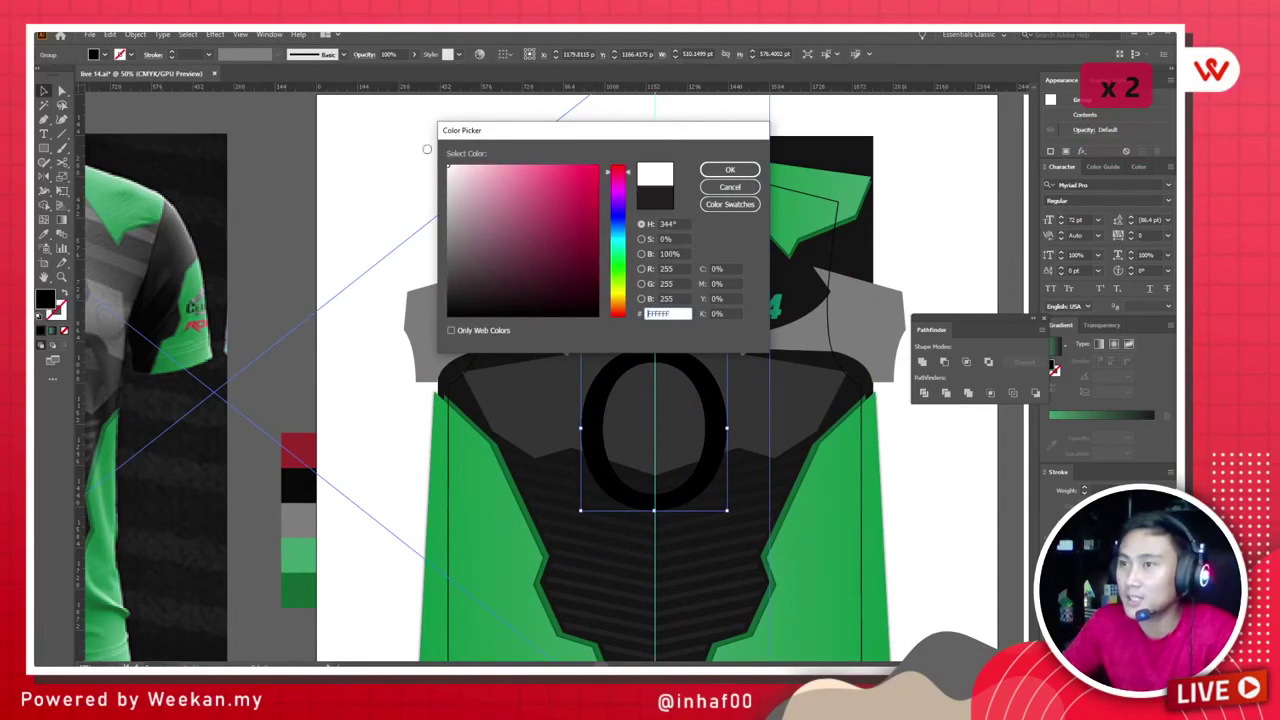
click(740, 172)
scroll(253, 220, left, 4)
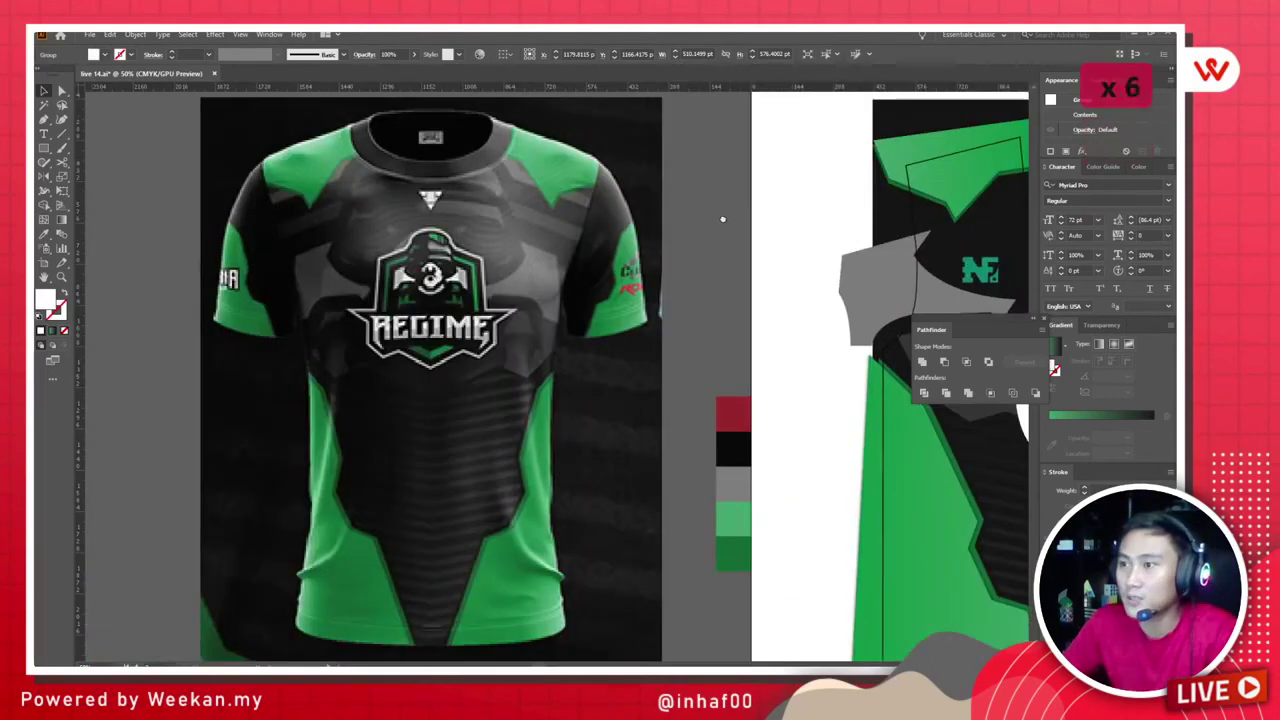
scroll(253, 220, right, 5)
scroll(253, 220, right, 1)
scroll(806, 457, up, 2)
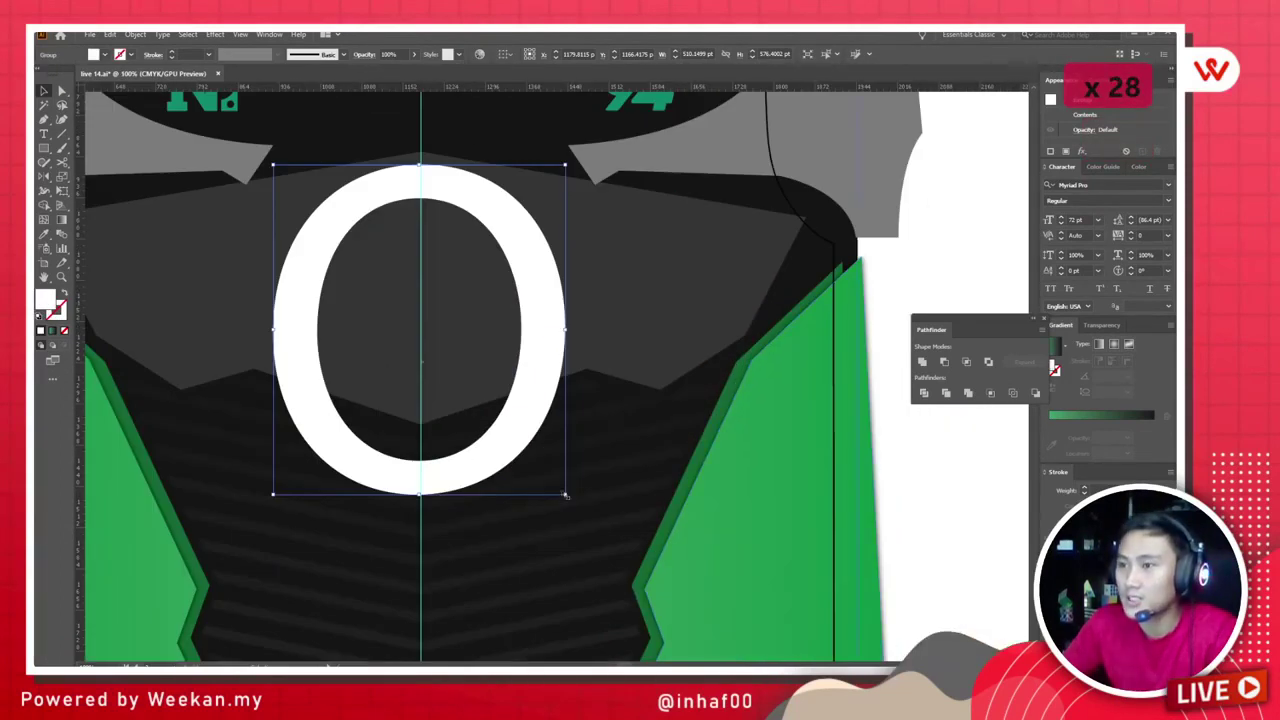
Step: Scale the white O on the chest down to about 432 by 488 pt and centre it on the vertical guide
drag(563, 492, 520, 443)
drag(466, 394, 494, 399)
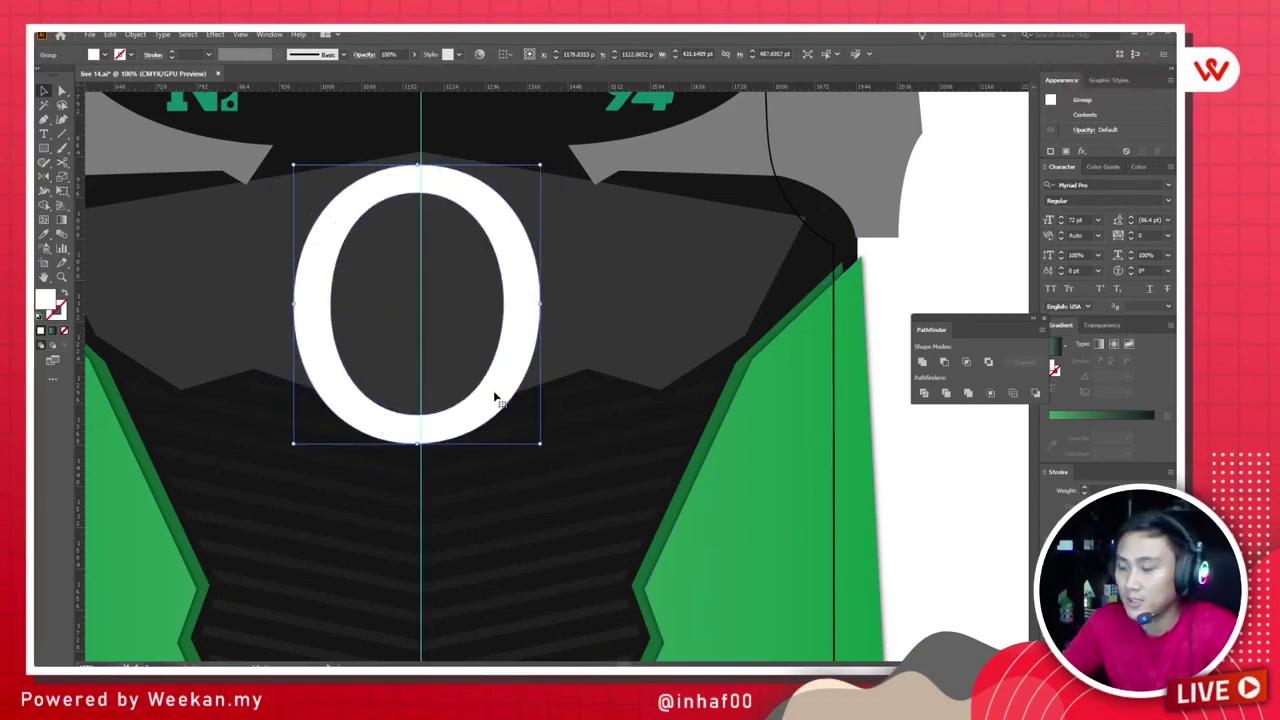
key(Right)
key(Right)
key(Right)
key(Right)
key(Right)
key(Right)
key(Right)
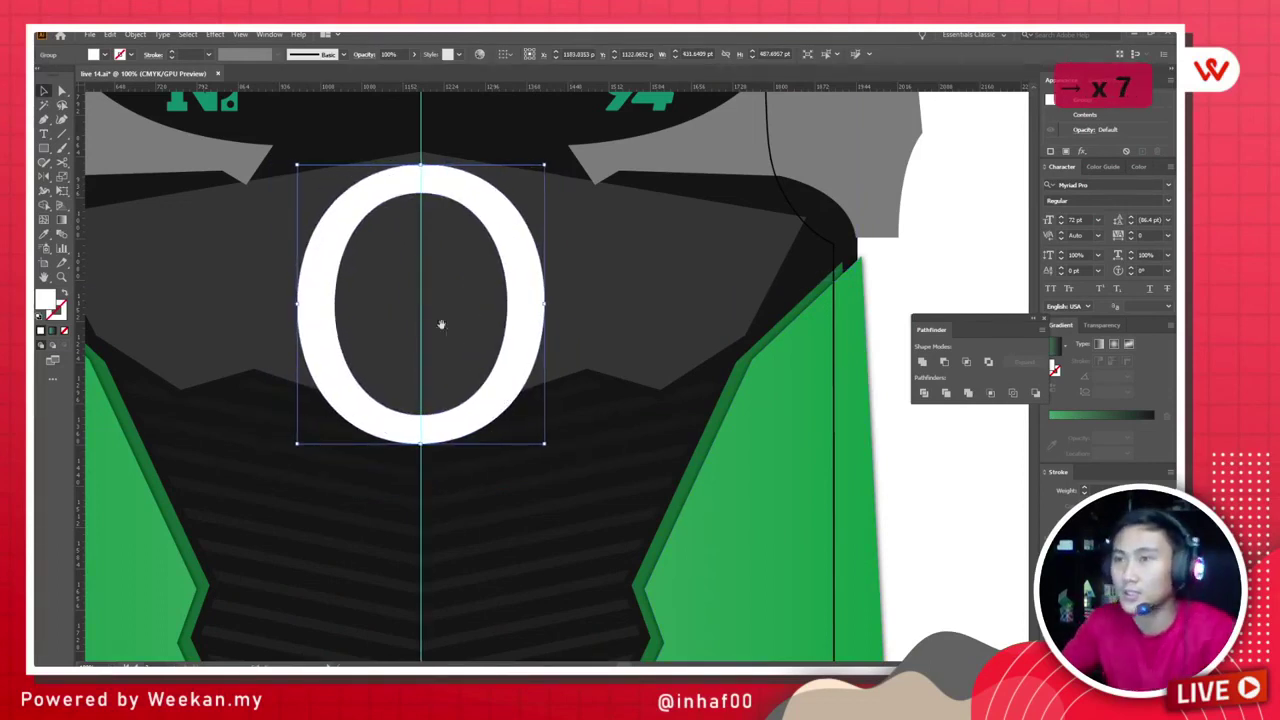
Step: Give the white O on the chest panel a black stroke
scroll(494, 398, up, 3)
scroll(494, 398, left, 4)
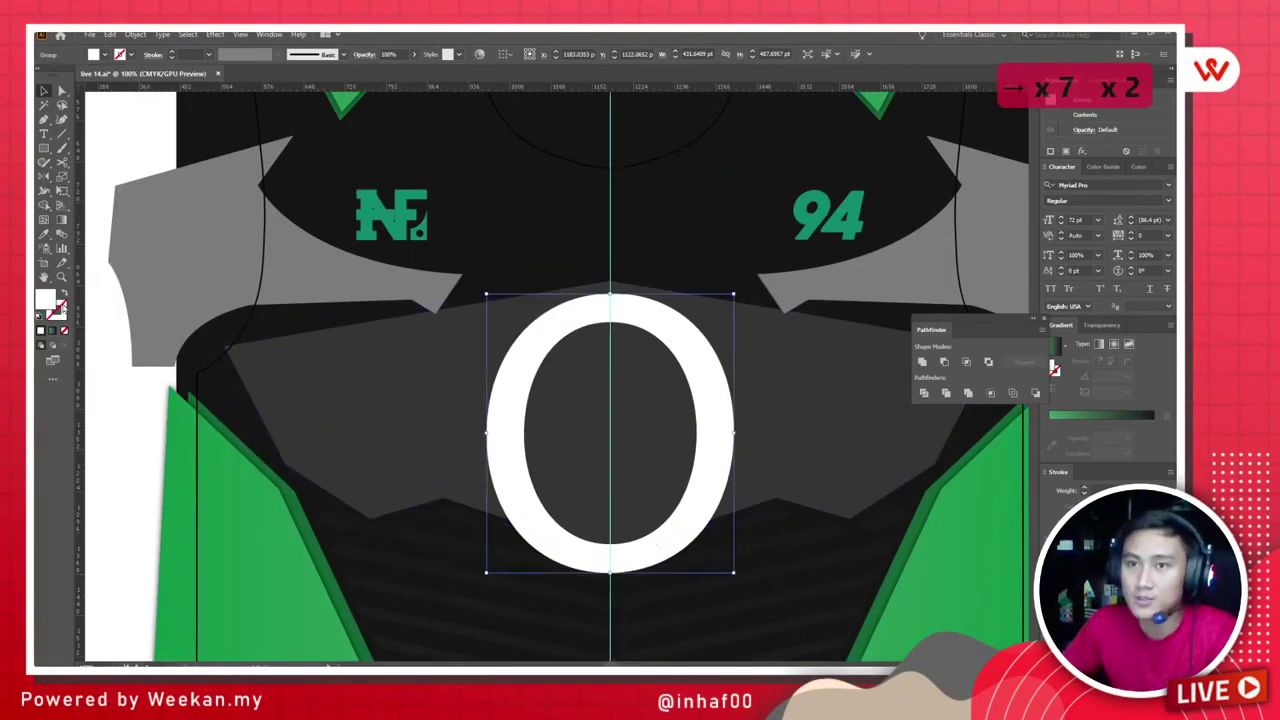
click(66, 309)
double_click(62, 311)
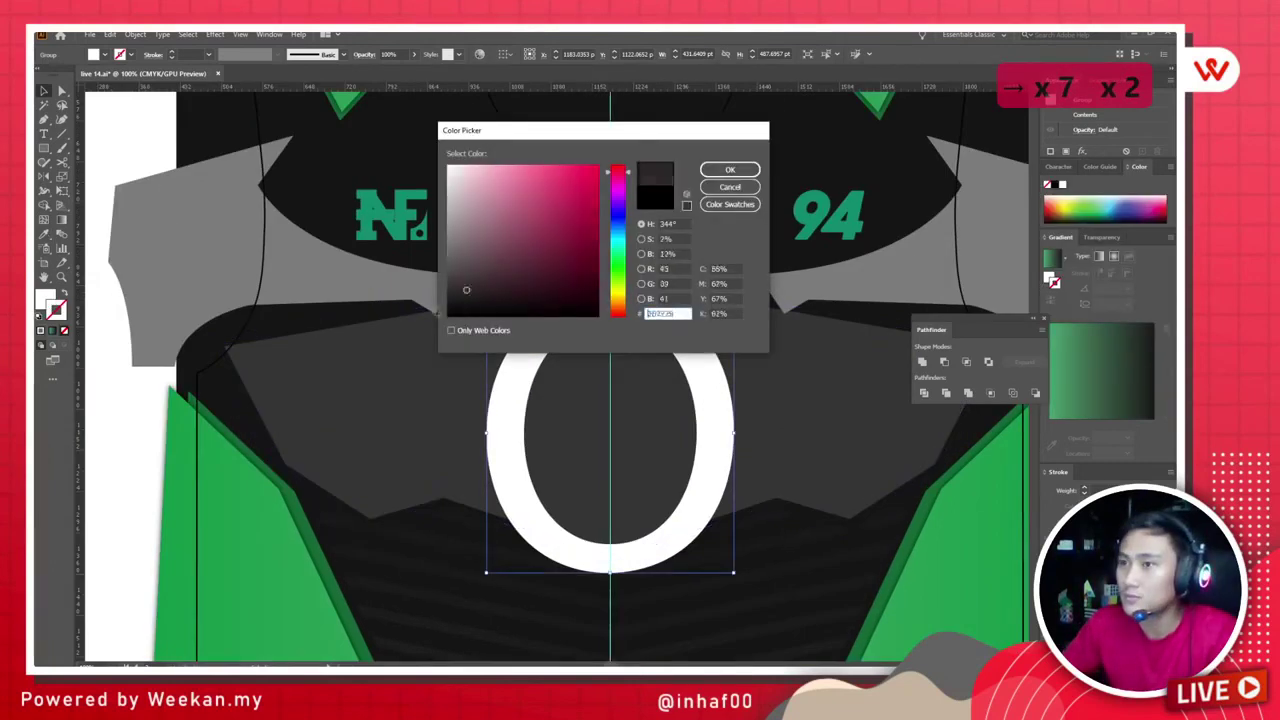
click(729, 170)
click(131, 56)
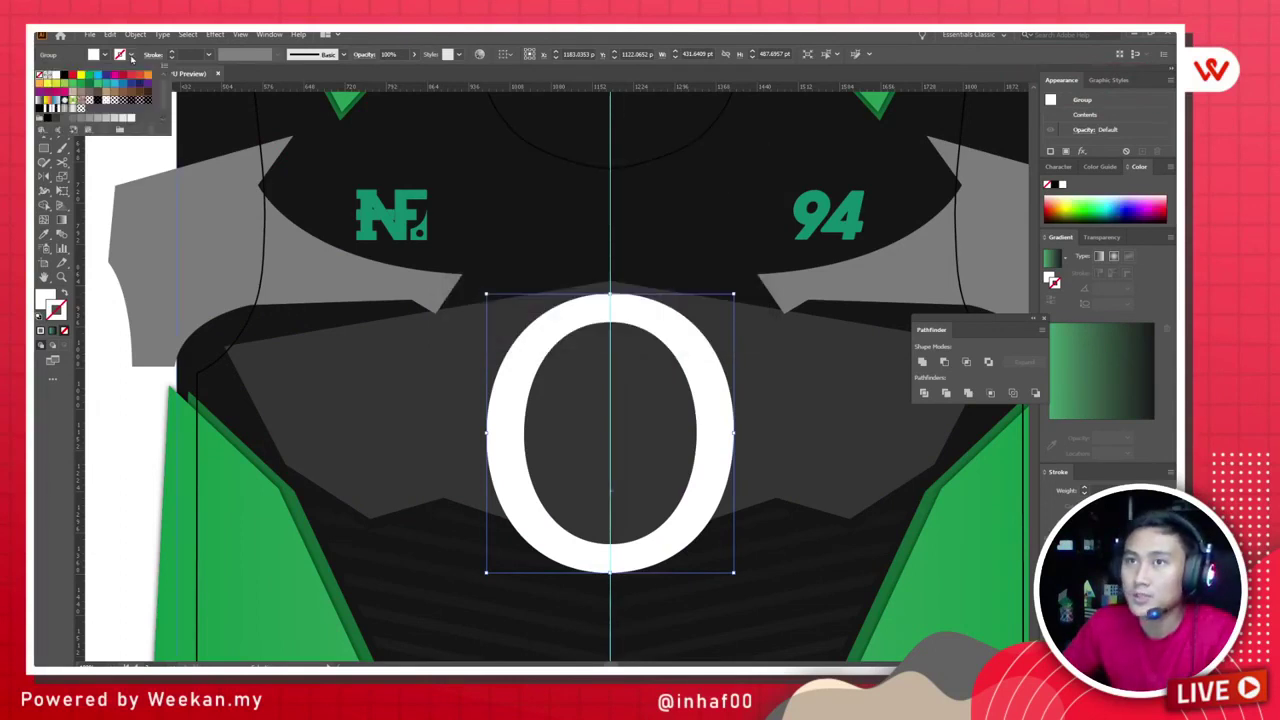
click(64, 77)
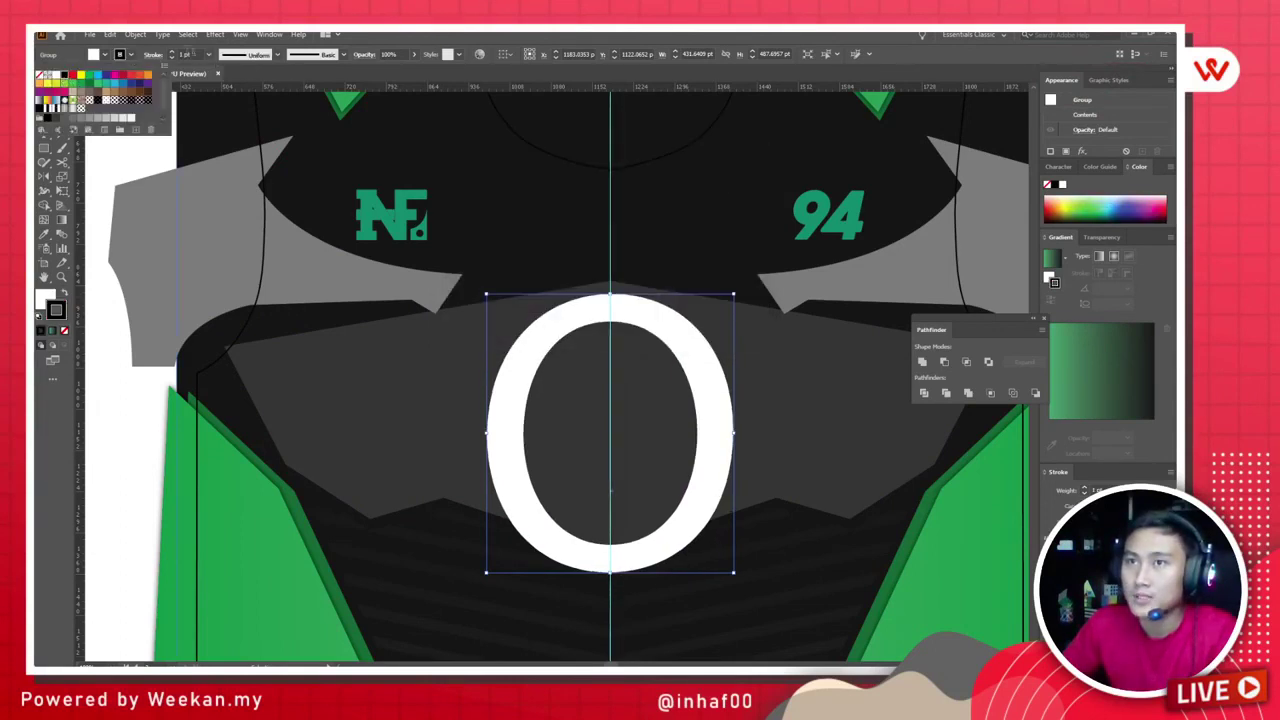
Step: Increase the black stroke of the chest O to 21 pt and deselect the letter
click(172, 54)
click(172, 54)
click(172, 54)
click(172, 54)
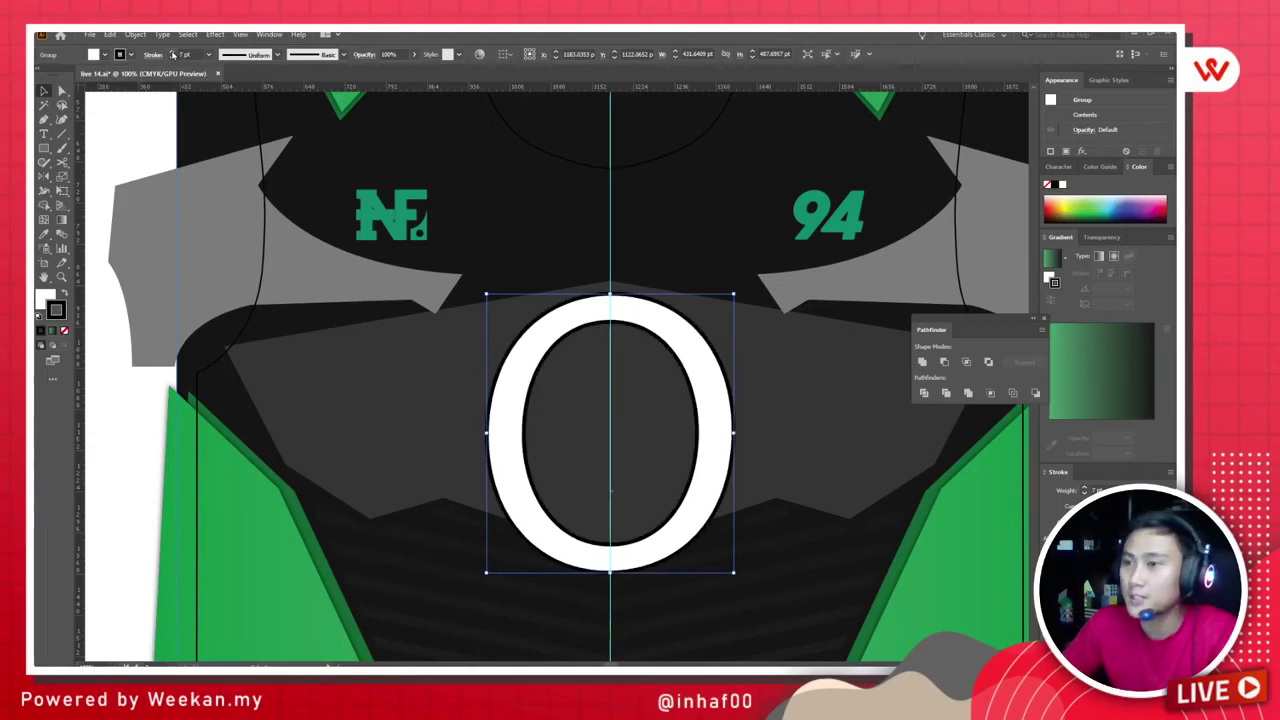
click(172, 54)
click(172, 54)
click(172, 54)
click(172, 54)
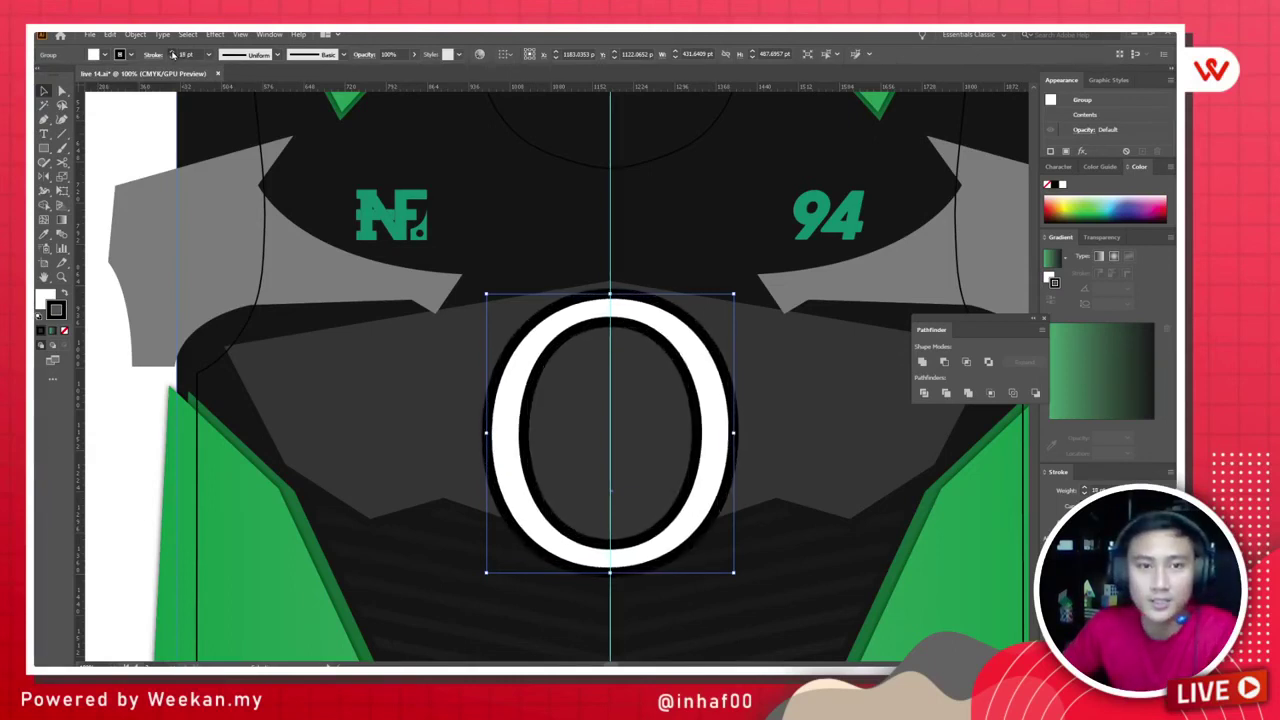
click(172, 54)
click(172, 54)
scroll(470, 440, down, 3)
click(363, 434)
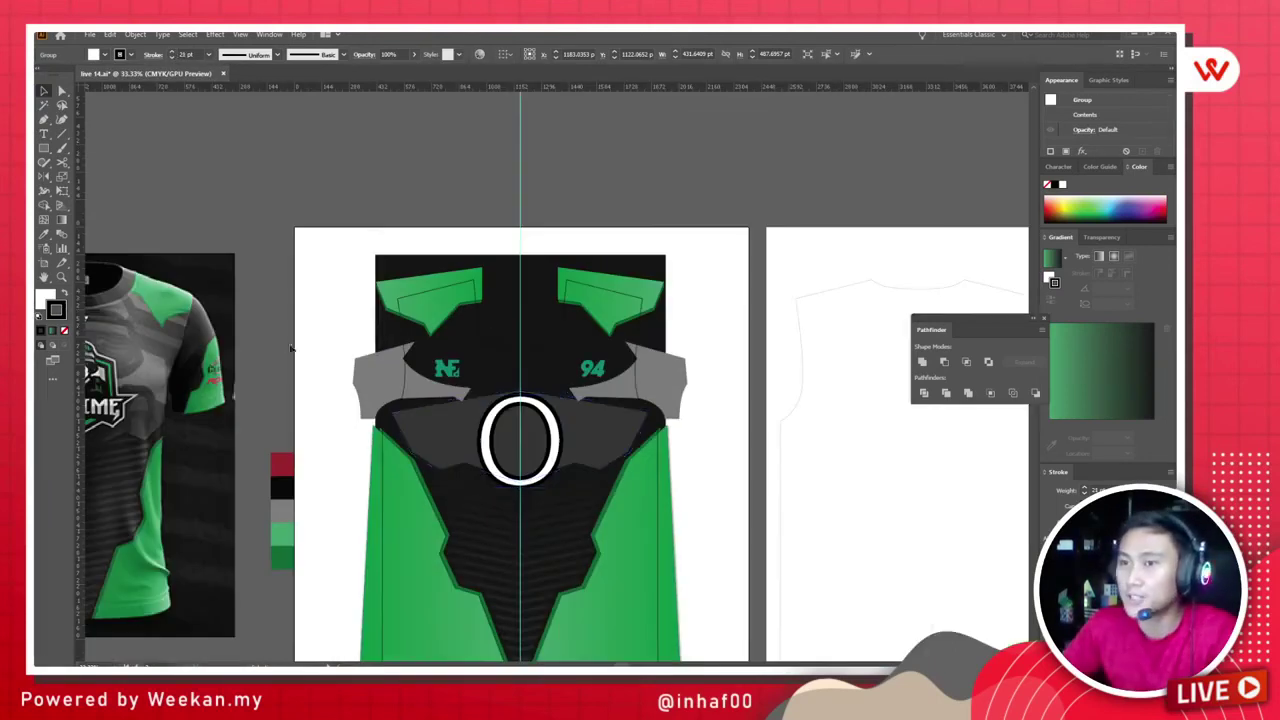
Step: Align the black stroke of the chest O to the outside of the letter shape
scroll(619, 360, up, 2)
scroll(619, 360, down, 2)
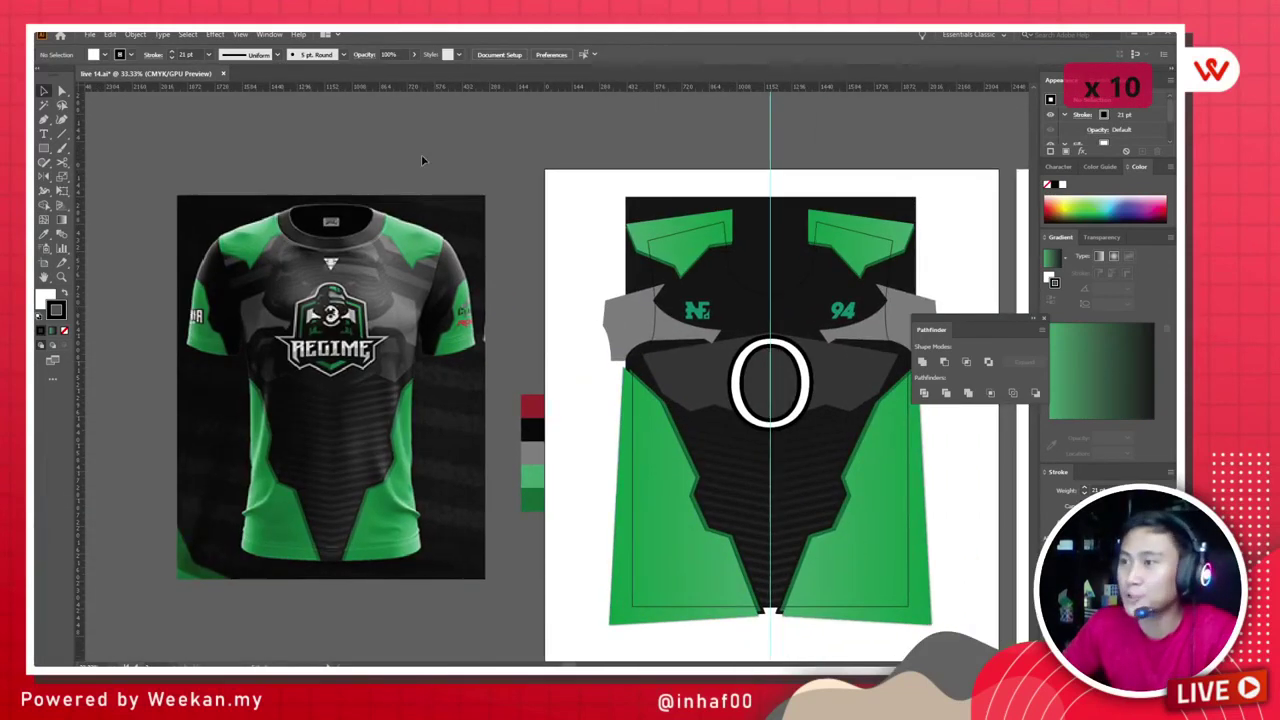
click(782, 355)
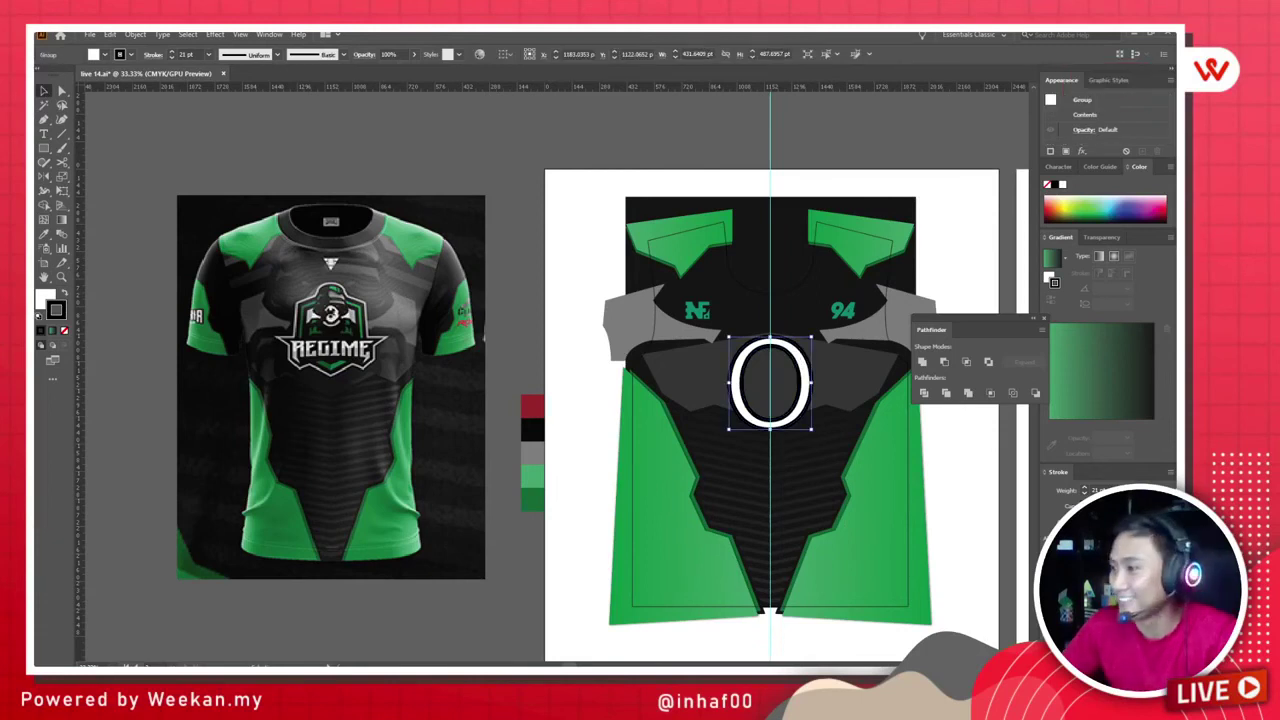
click(453, 162)
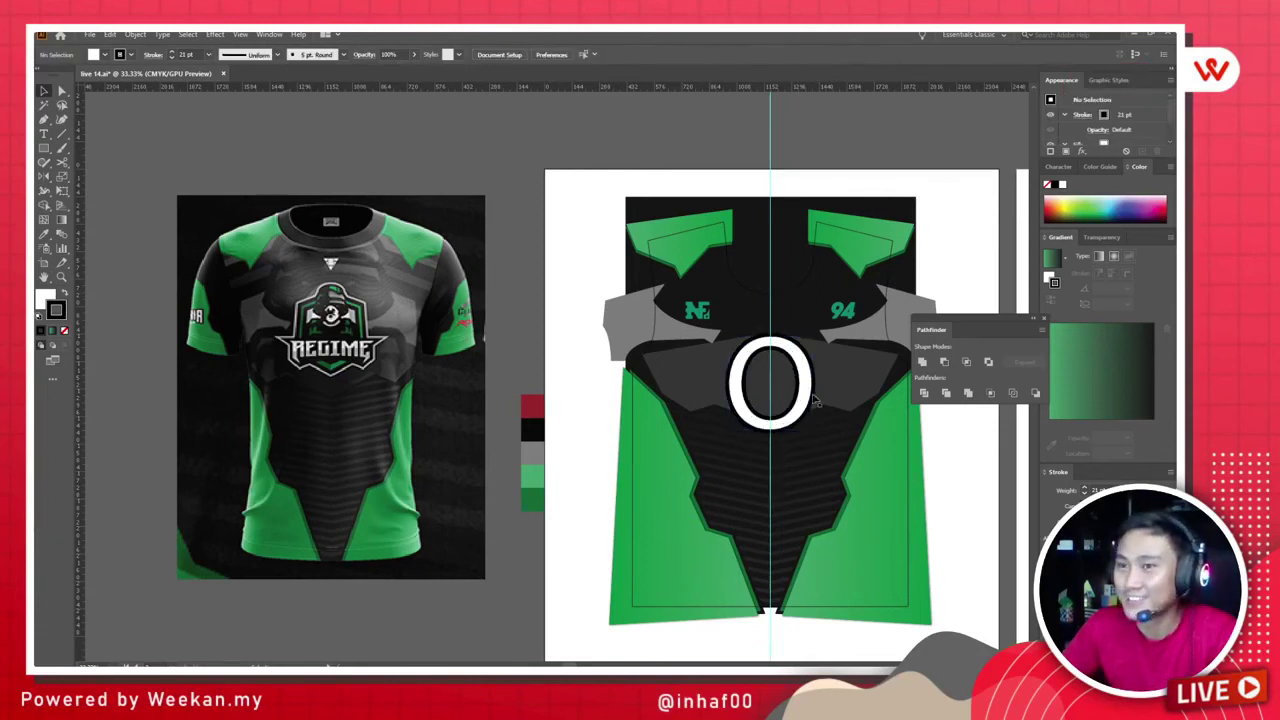
Step: Move the outlined O straight down about 22 pt along the centre guide on the chest panel
scroll(815, 400, up, 1)
scroll(397, 342, left, 5)
scroll(397, 342, right, 5)
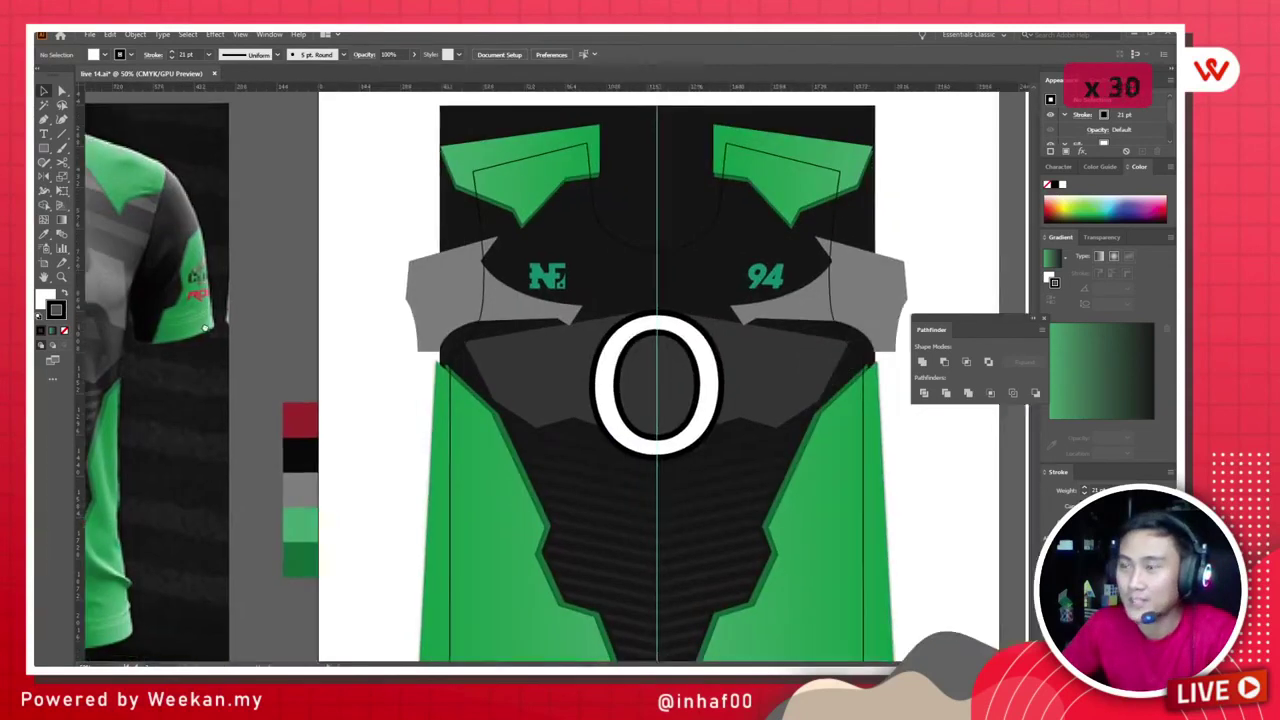
scroll(397, 342, left, 5)
scroll(620, 358, down, 1)
scroll(620, 358, right, 6)
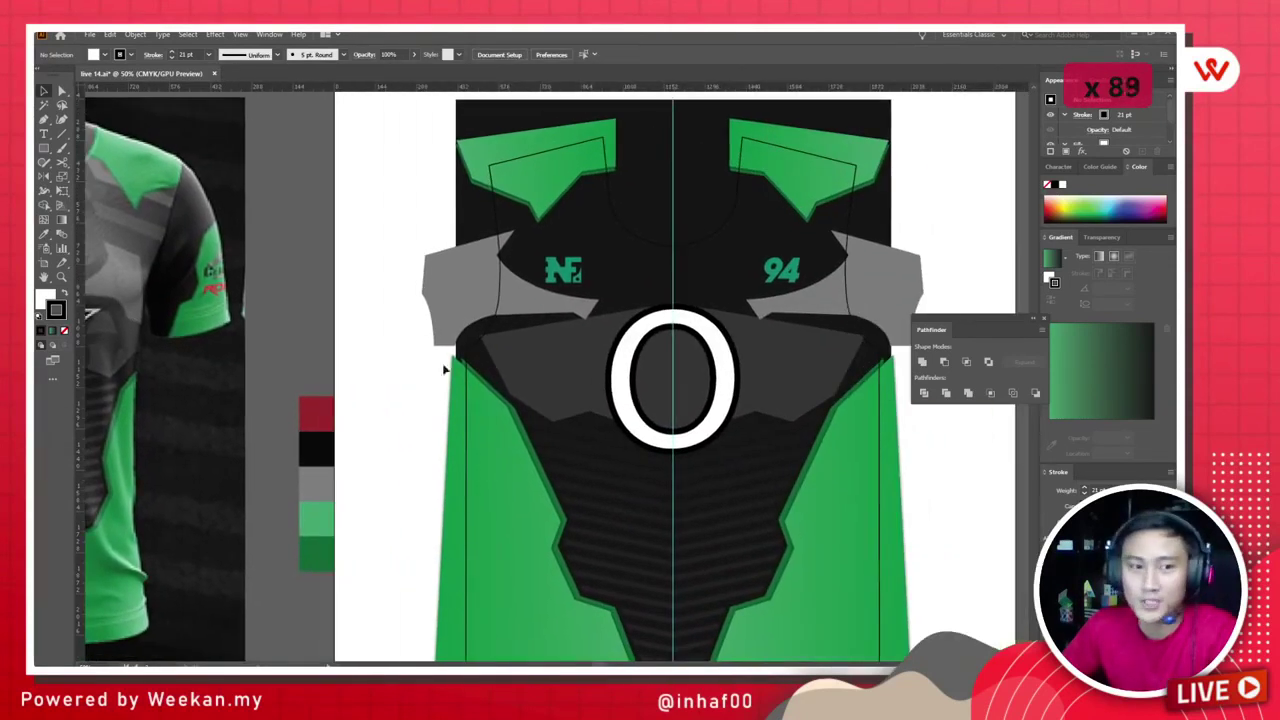
click(738, 352)
drag(720, 354, 726, 360)
key(ctrl+minus)
scroll(720, 360, left, 3)
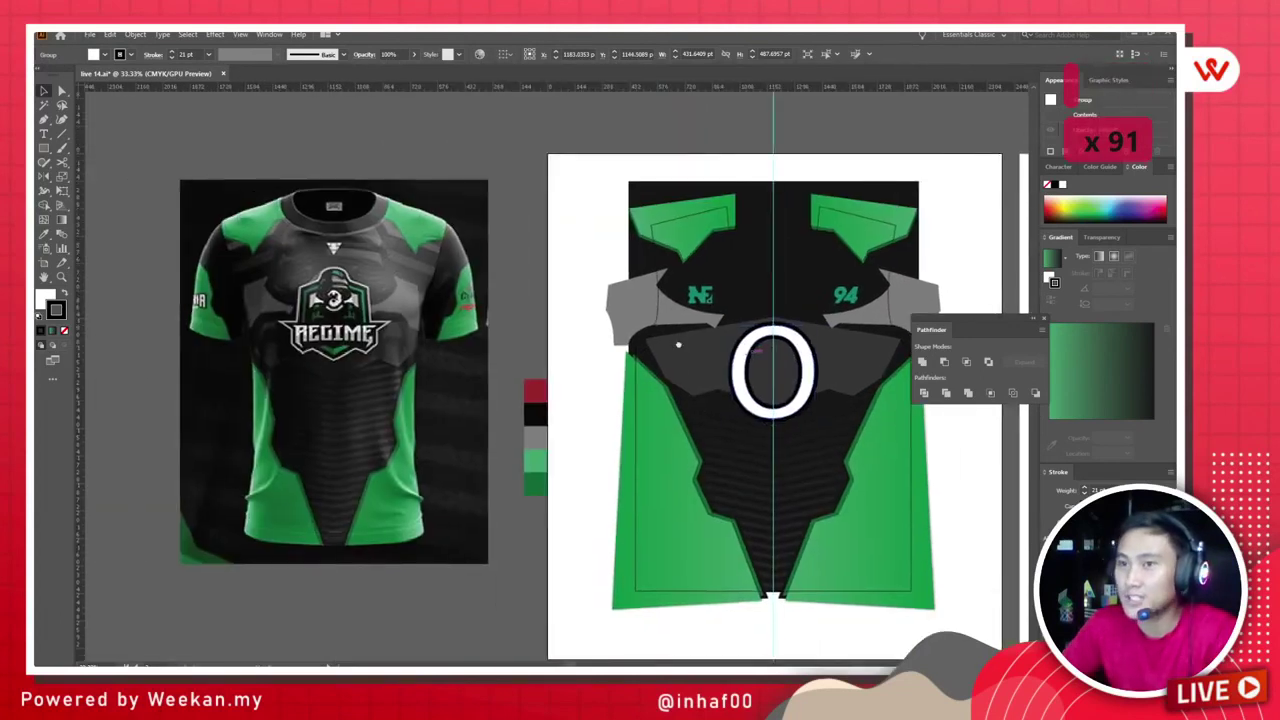
scroll(712, 360, up, 1)
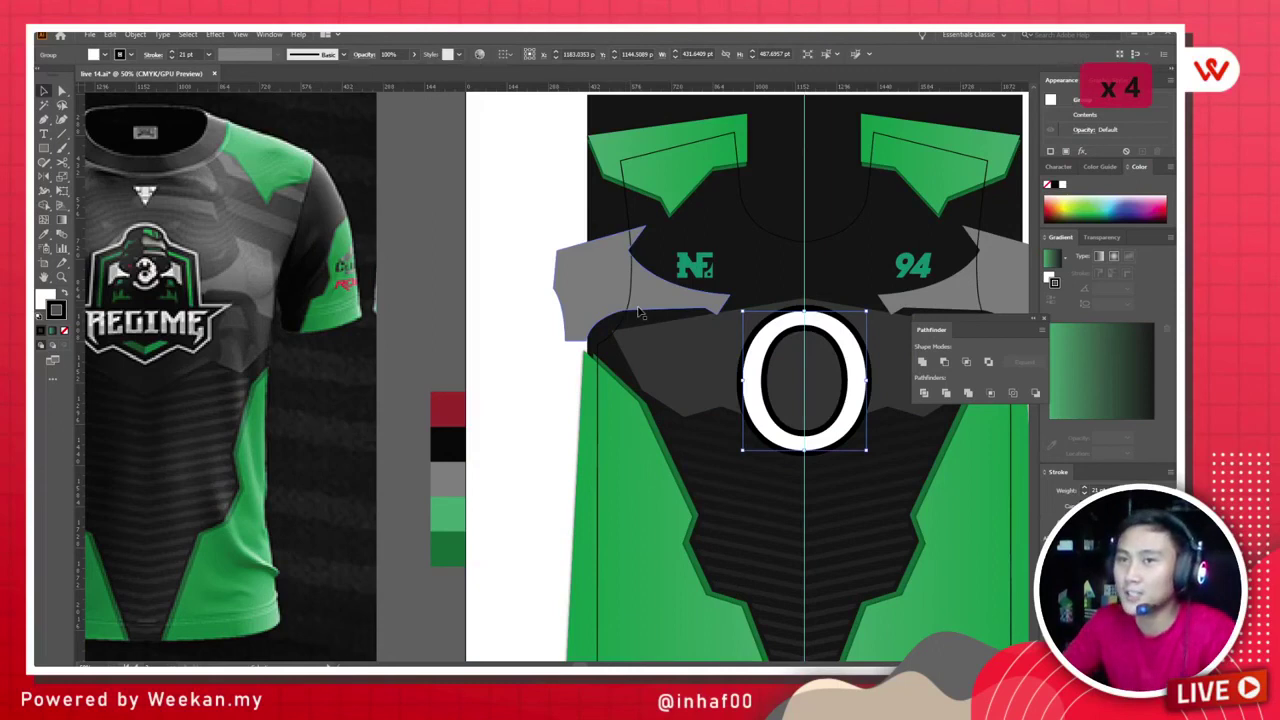
scroll(500, 314, down, 1)
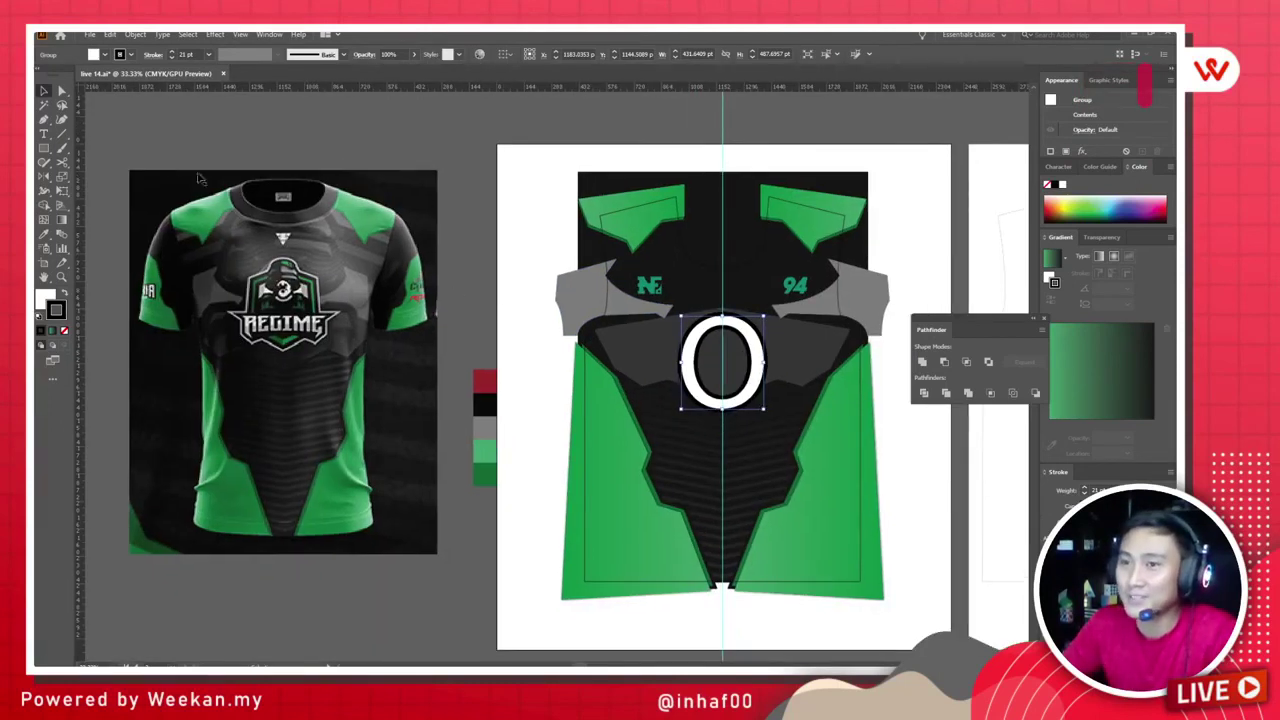
drag(202, 179, 175, 185)
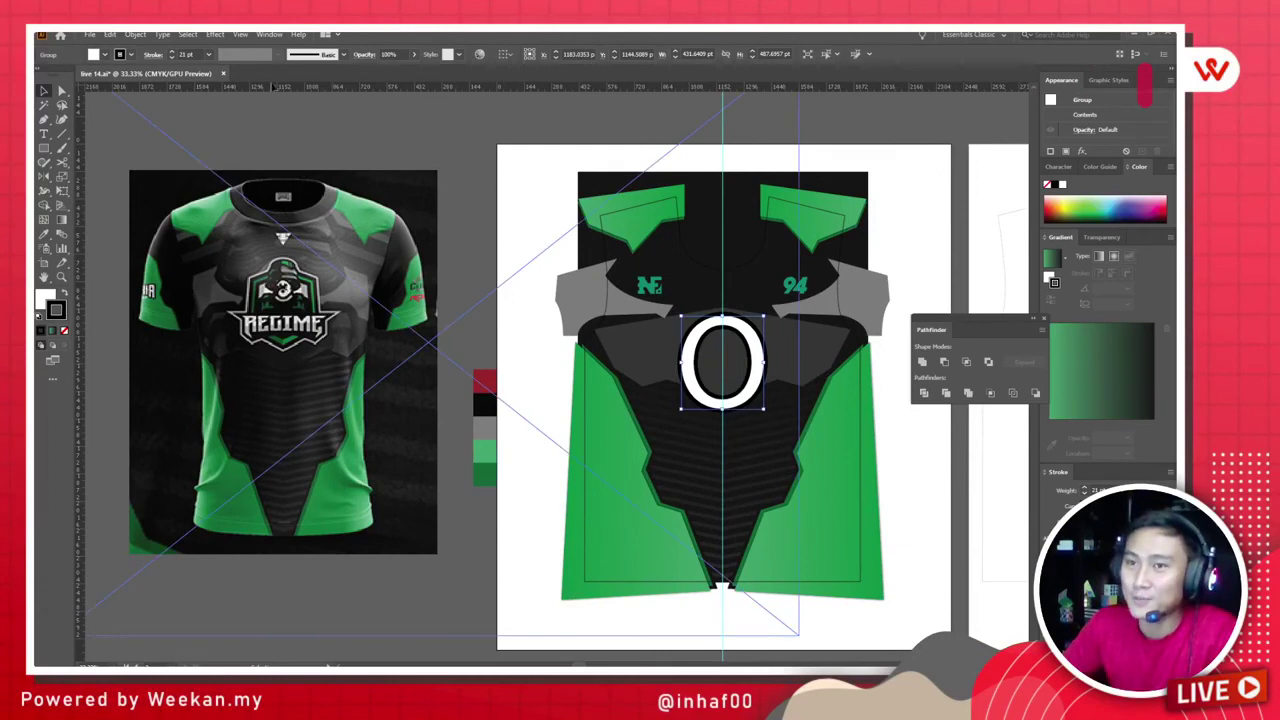
drag(275, 87, 750, 345)
right_click(750, 345)
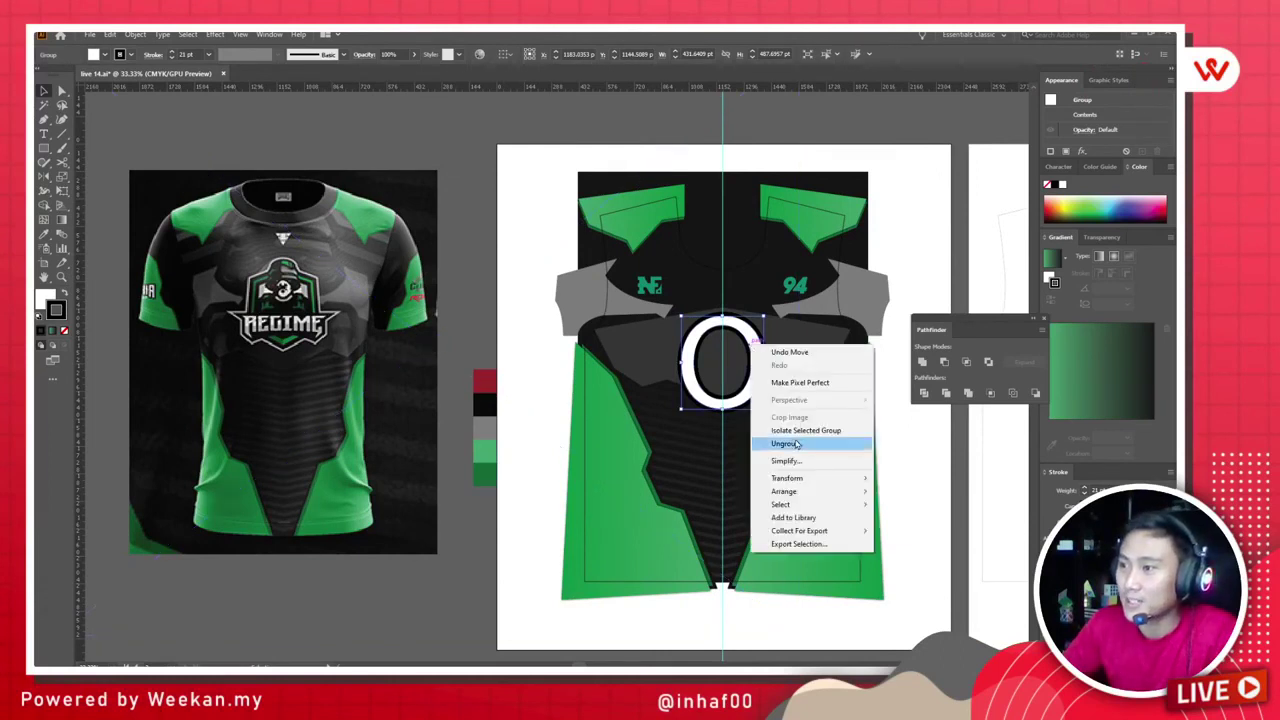
click(786, 444)
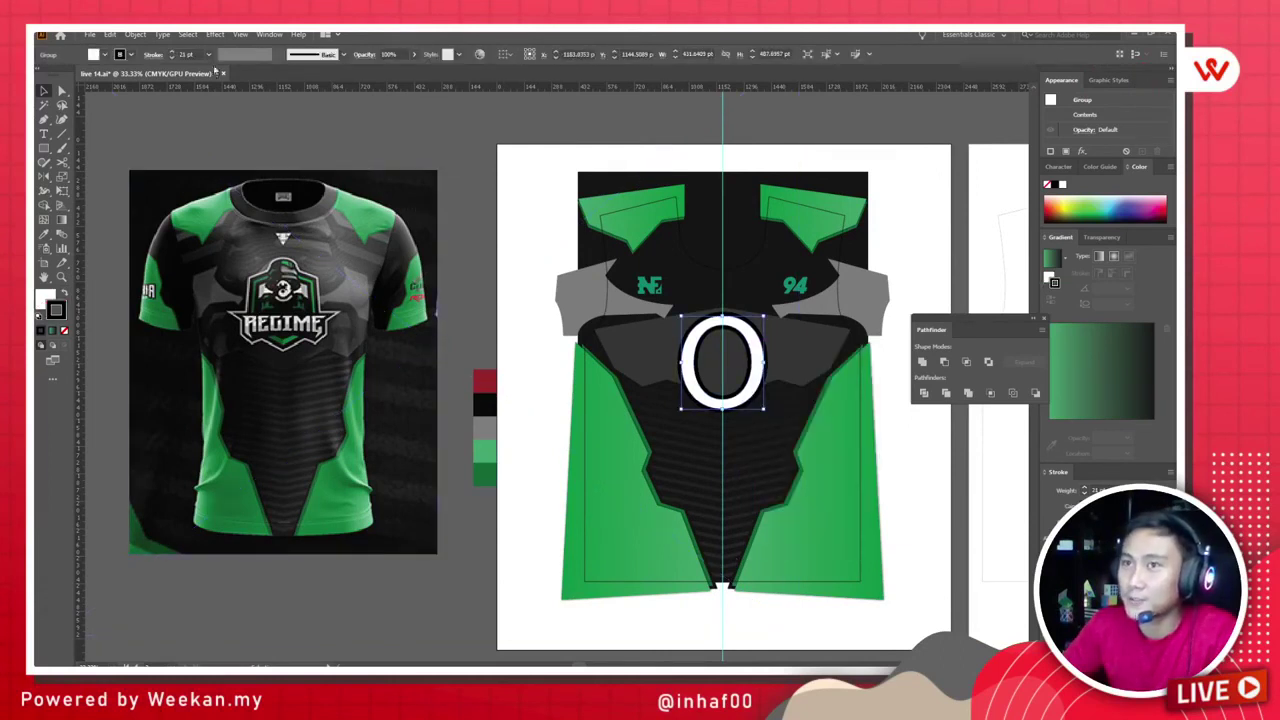
Step: Set up a Multiply drop shadow on the chest O with an X offset of -1 pt
click(216, 35)
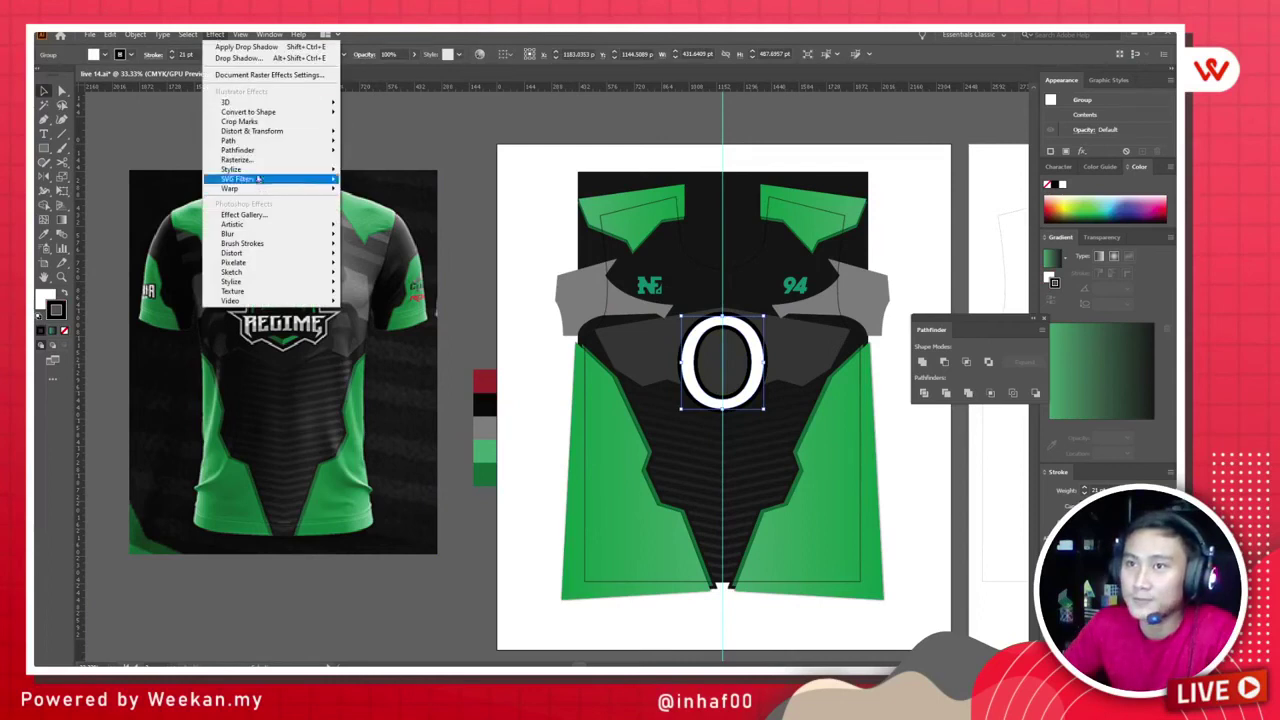
mouse_move(262, 170)
click(385, 171)
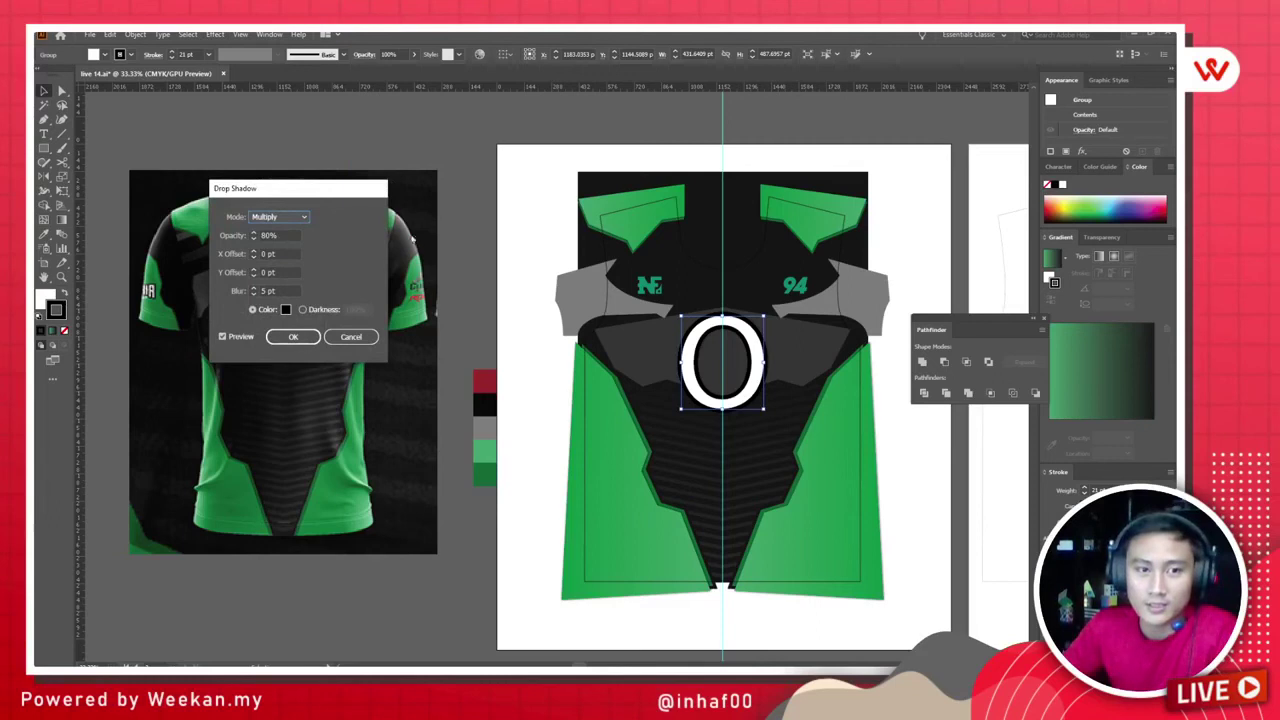
click(272, 217)
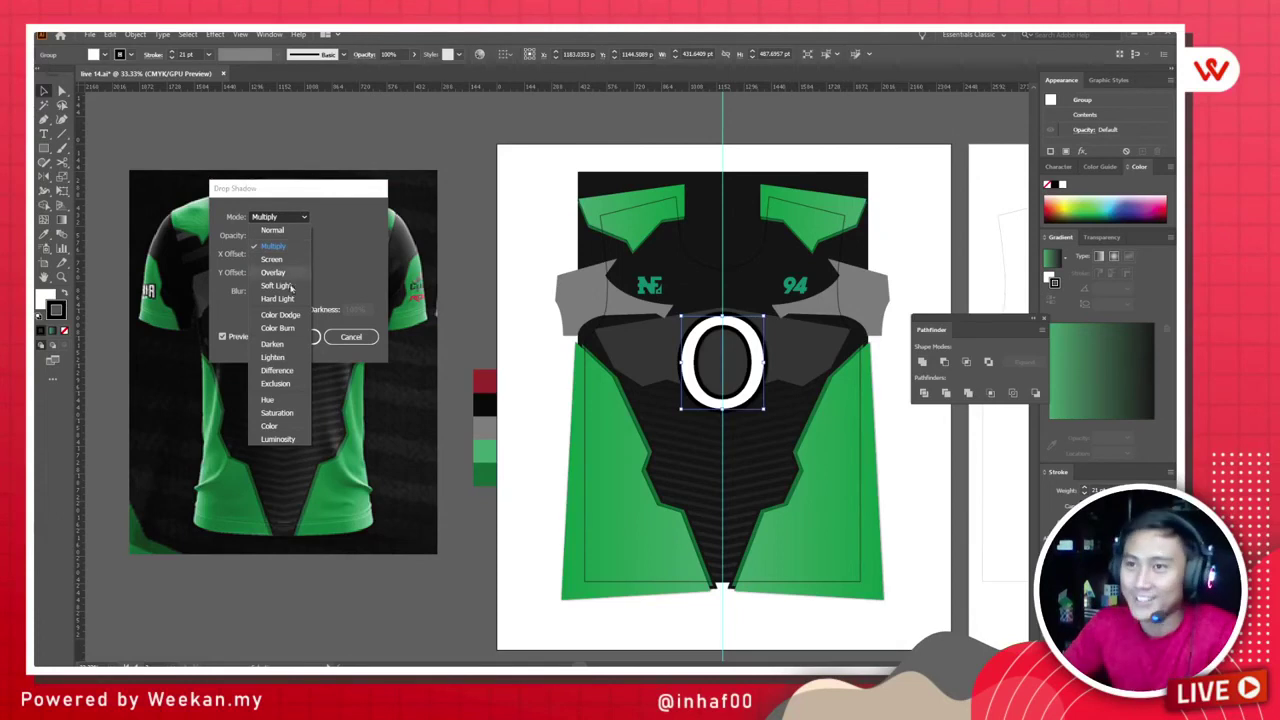
click(284, 216)
drag(290, 188, 447, 247)
click(446, 280)
click(434, 277)
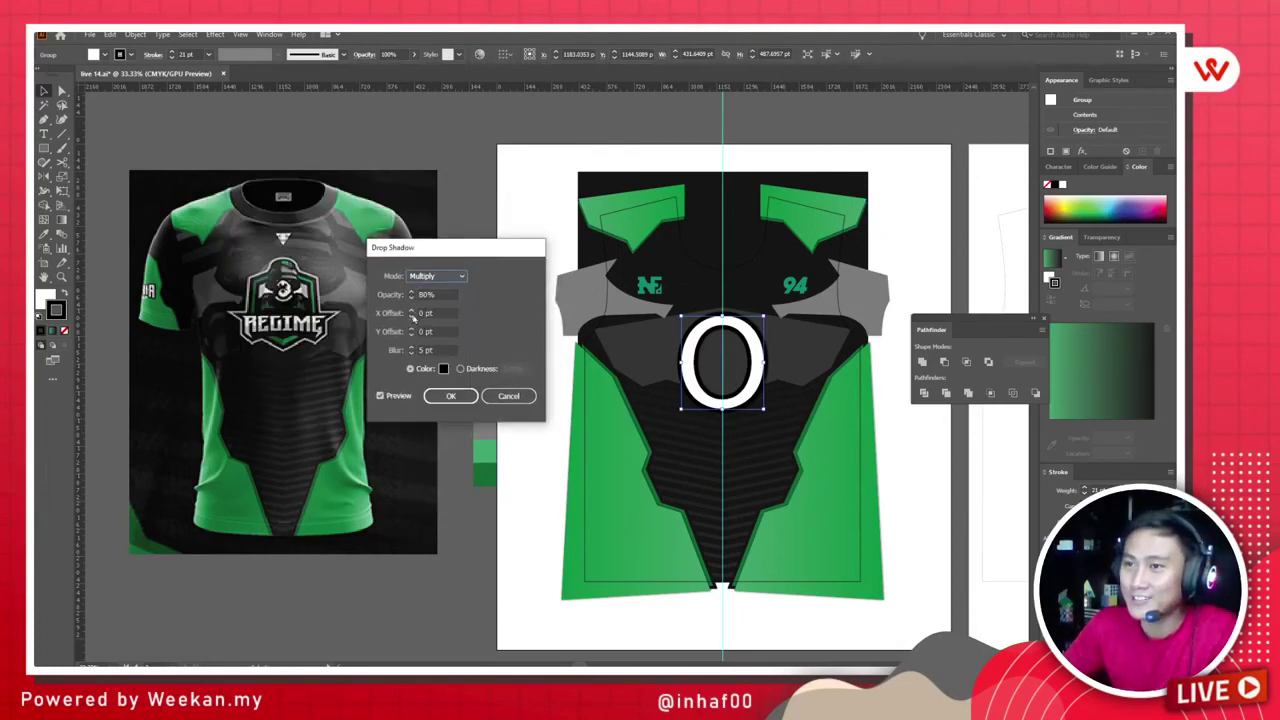
click(412, 314)
click(412, 314)
click(411, 317)
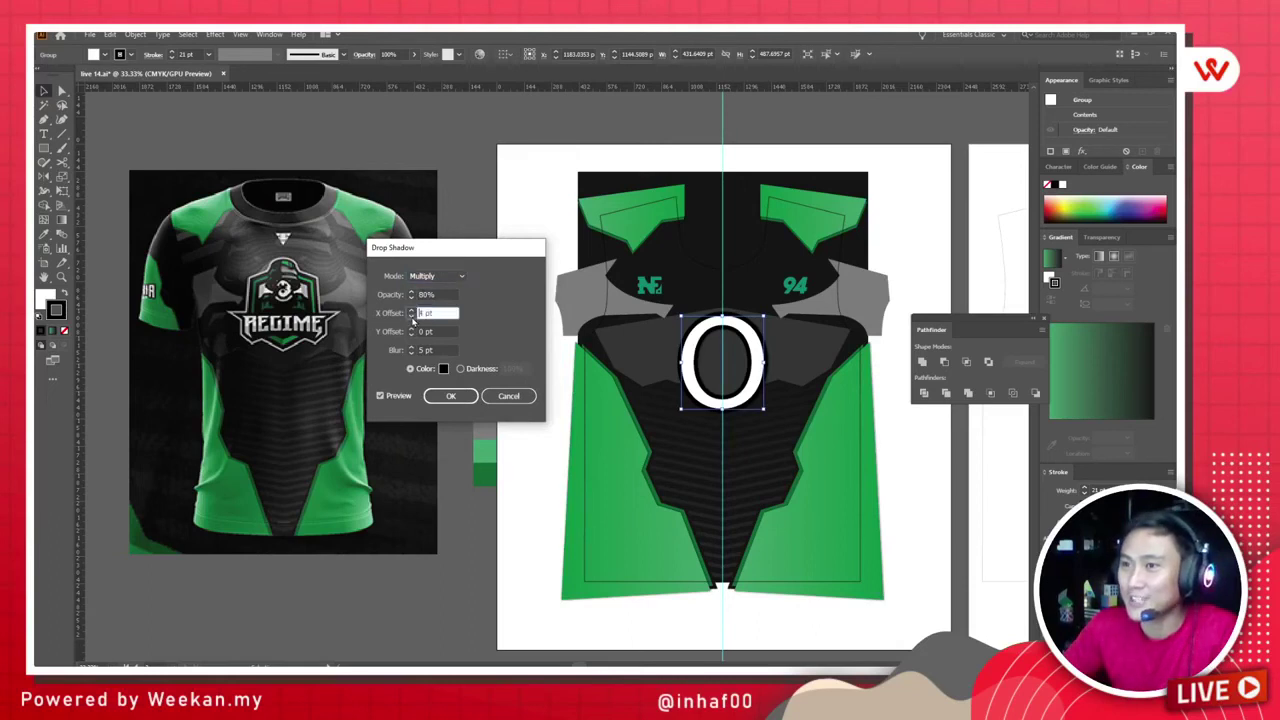
click(411, 312)
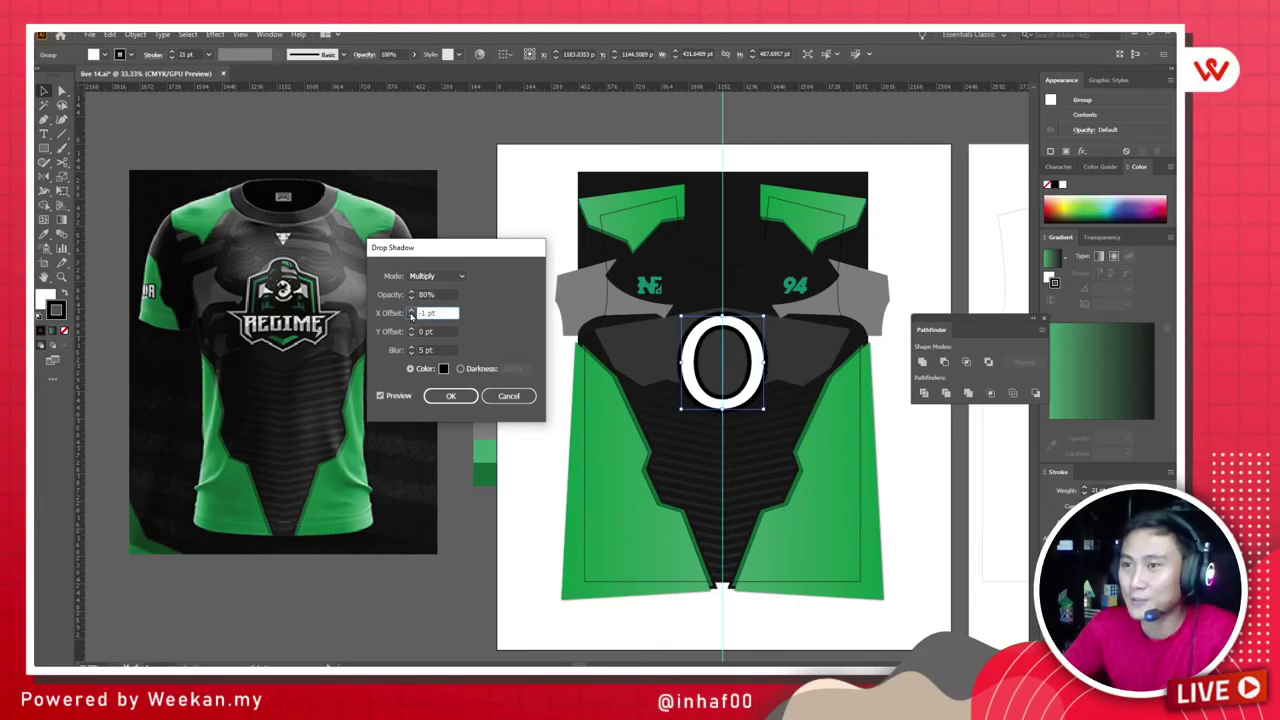
Step: Set the drop shadow's X offset to 0 pt and apply the effect to the white O on the chest
click(411, 316)
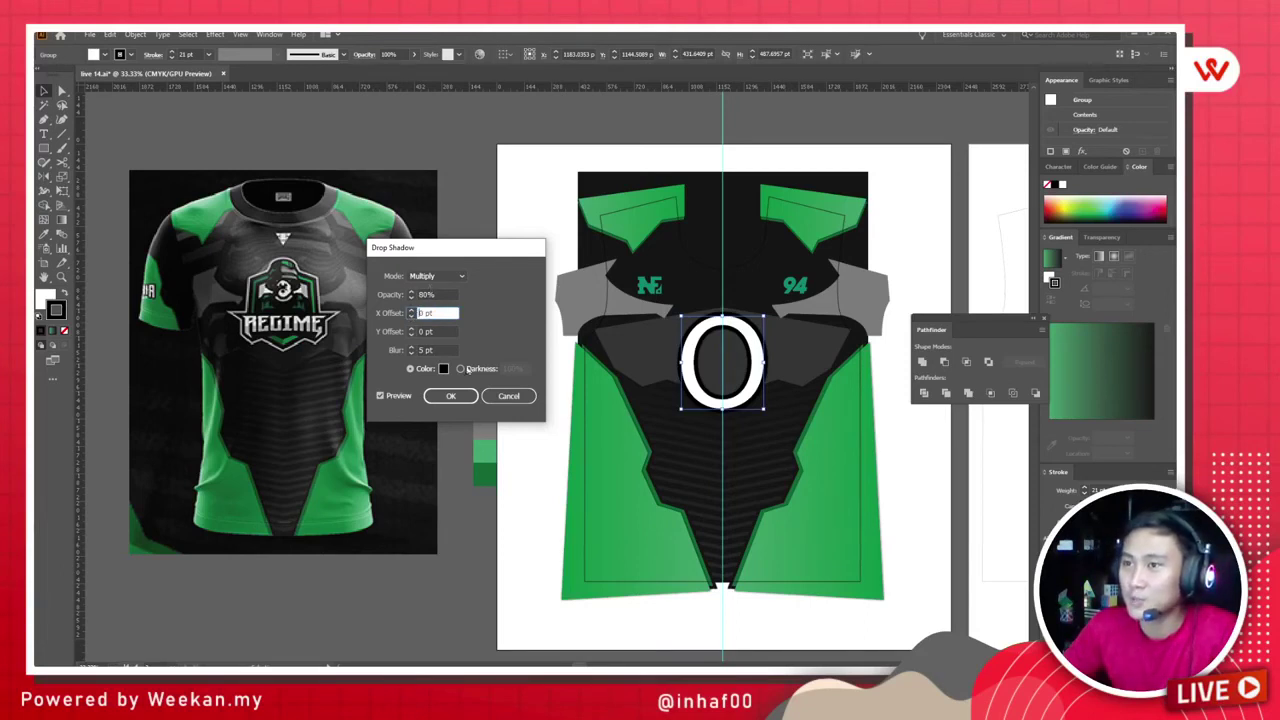
click(450, 396)
key(ctrl+1)
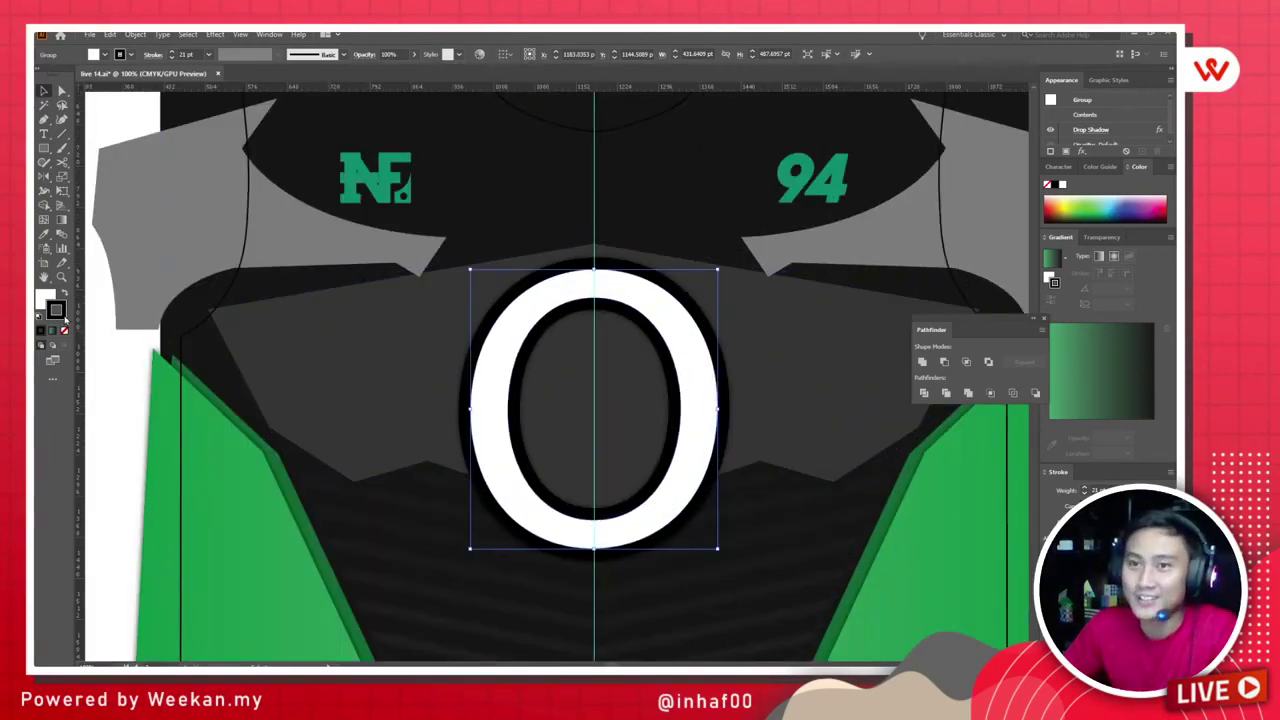
Step: Reduce the black outline of the white O to a 7 pt stroke
click(172, 58)
click(172, 58)
click(172, 58)
click(172, 58)
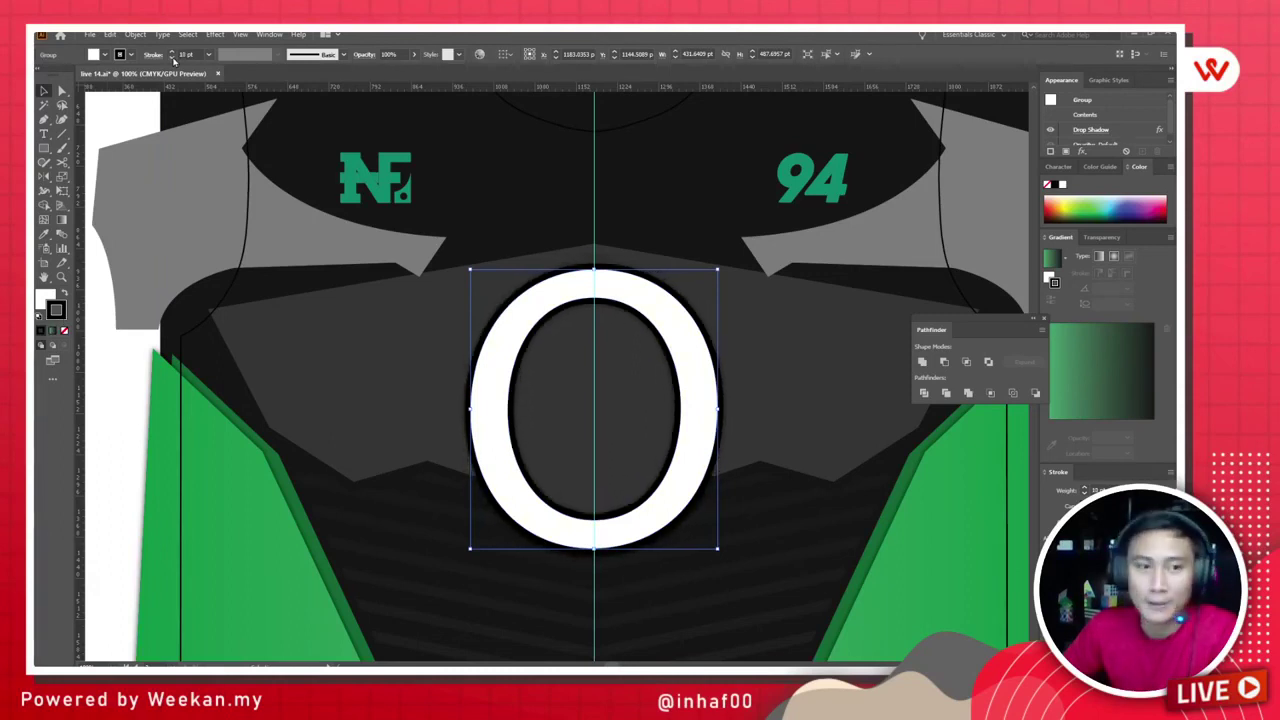
click(172, 58)
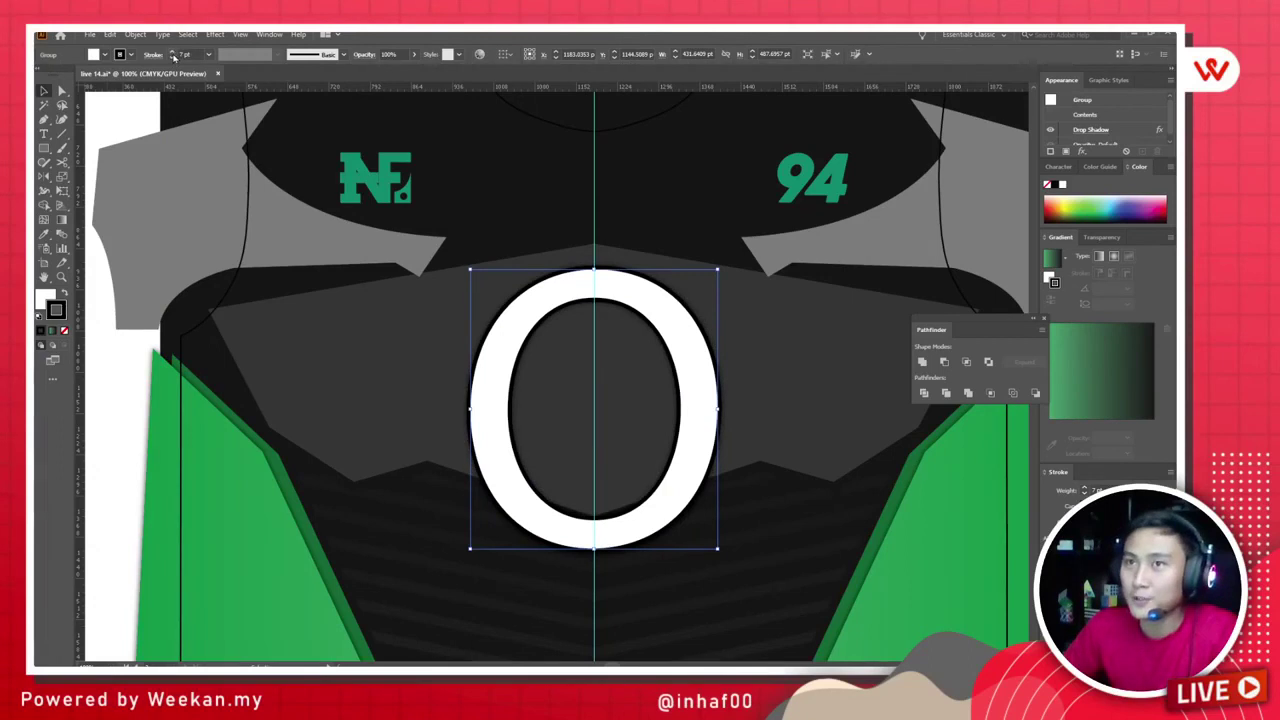
key(ctrl+minus)
key(ctrl+minus)
click(605, 388)
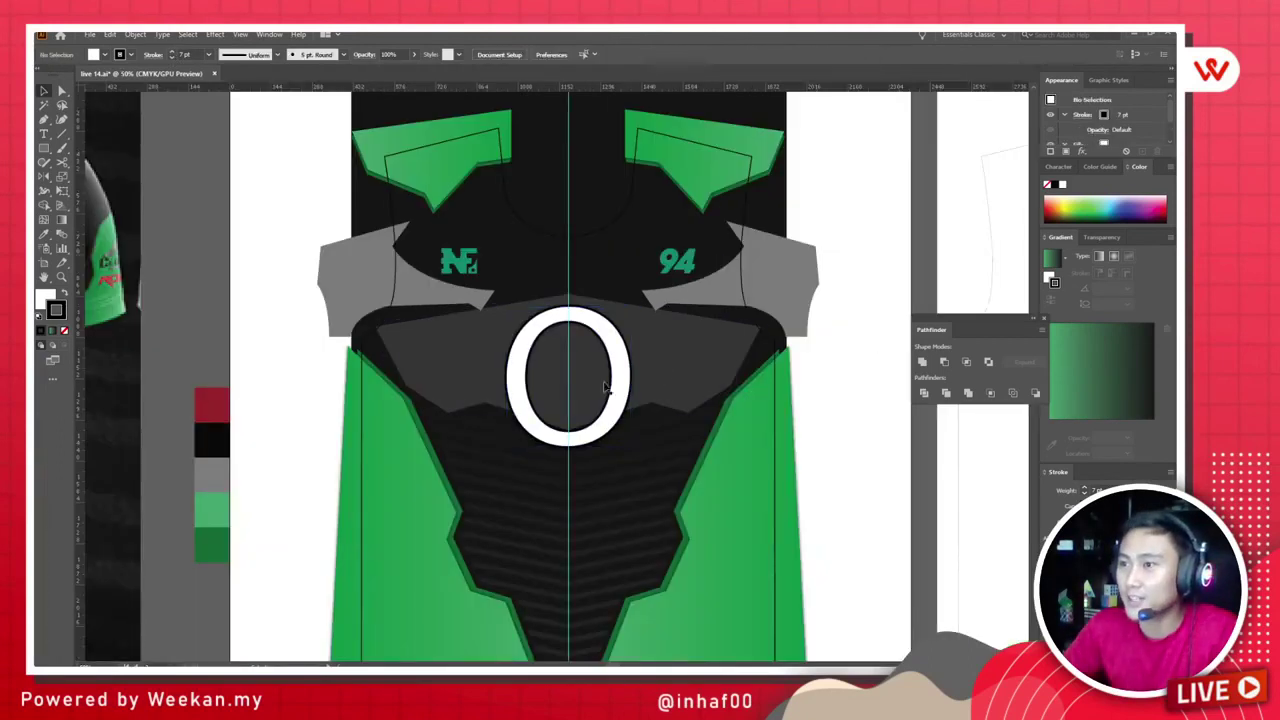
Step: Increase the black stroke around the white O to 17 pt
click(605, 388)
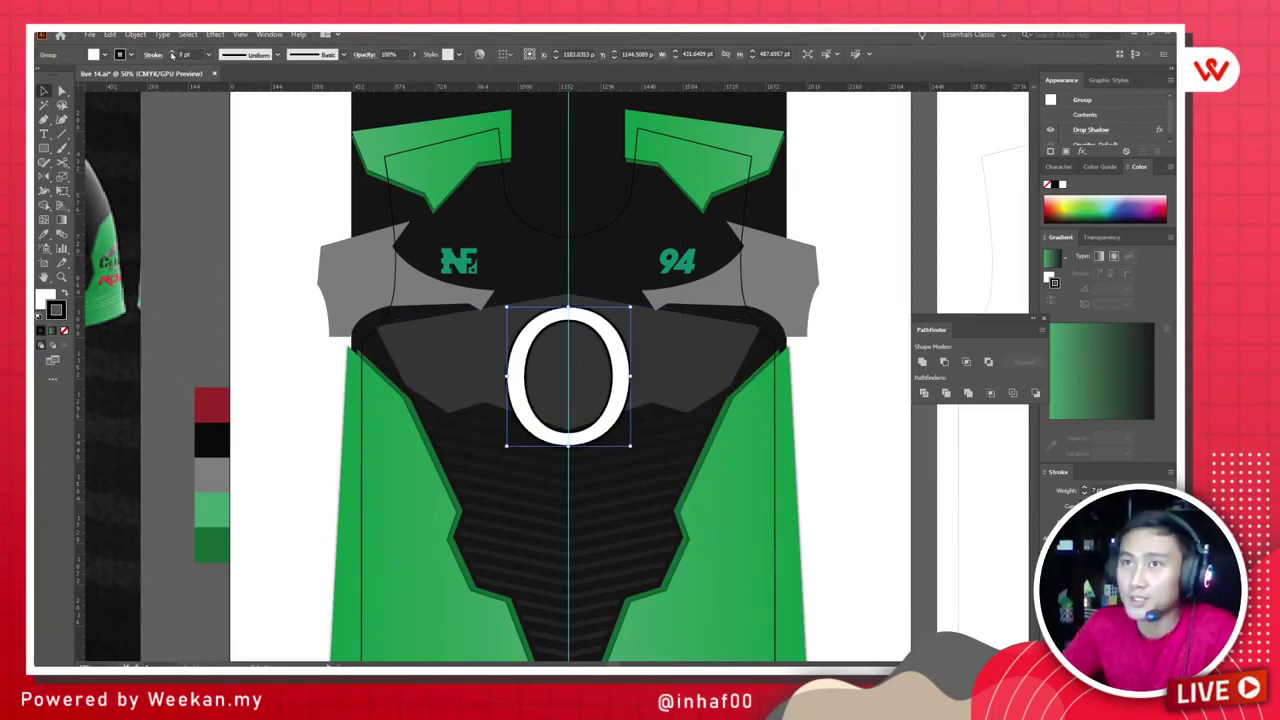
click(171, 53)
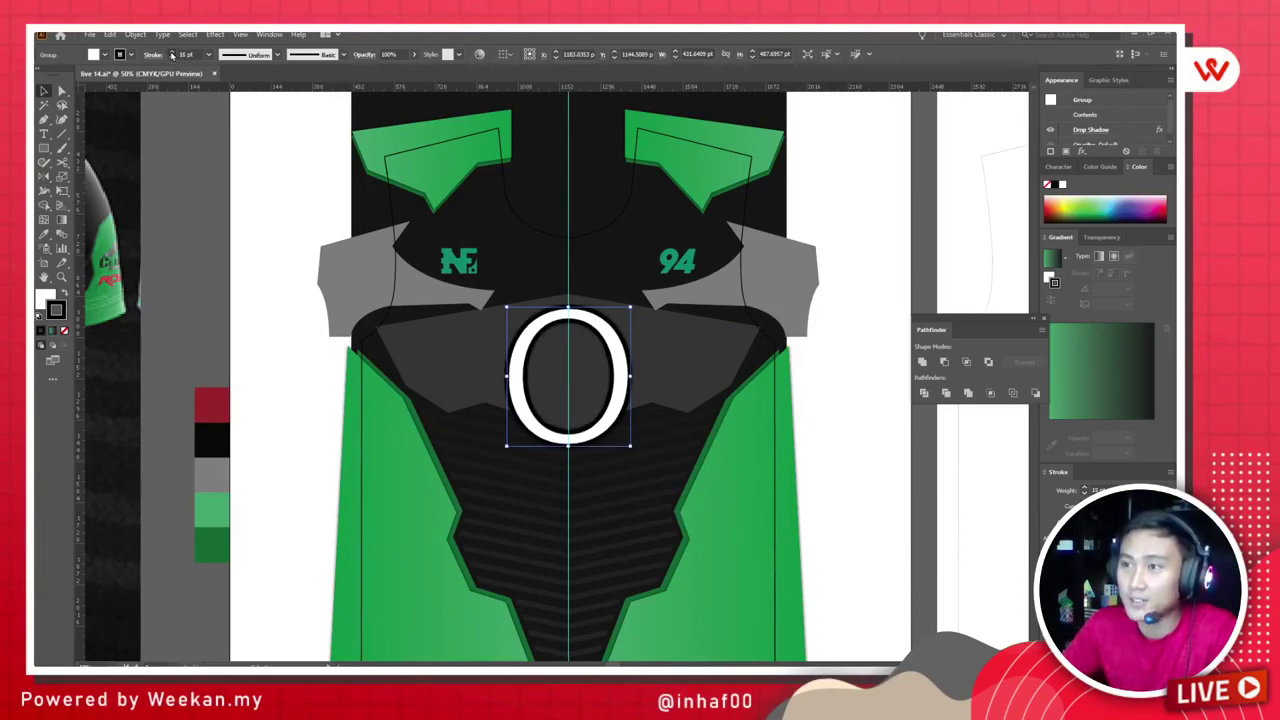
click(171, 52)
click(171, 52)
click(173, 204)
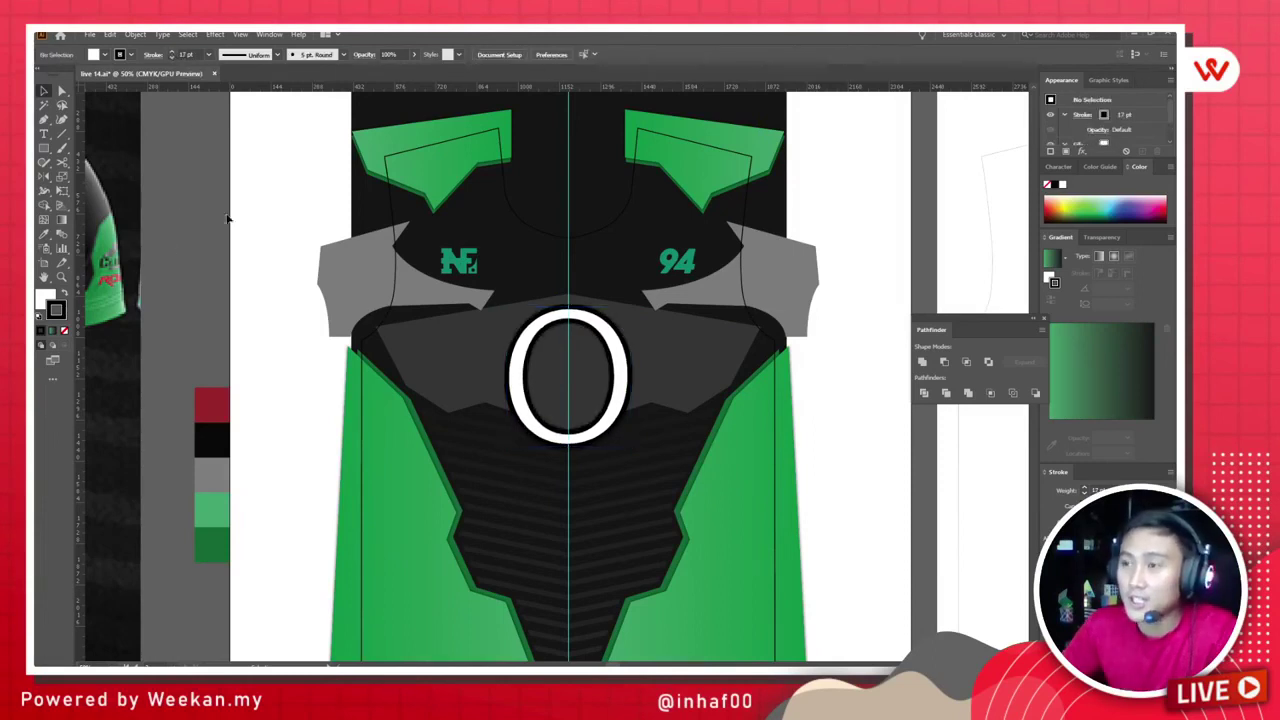
Step: Scale the white O down proportionally about its centre to about 329 by 372 pt
drag(228, 218, 343, 300)
click(728, 410)
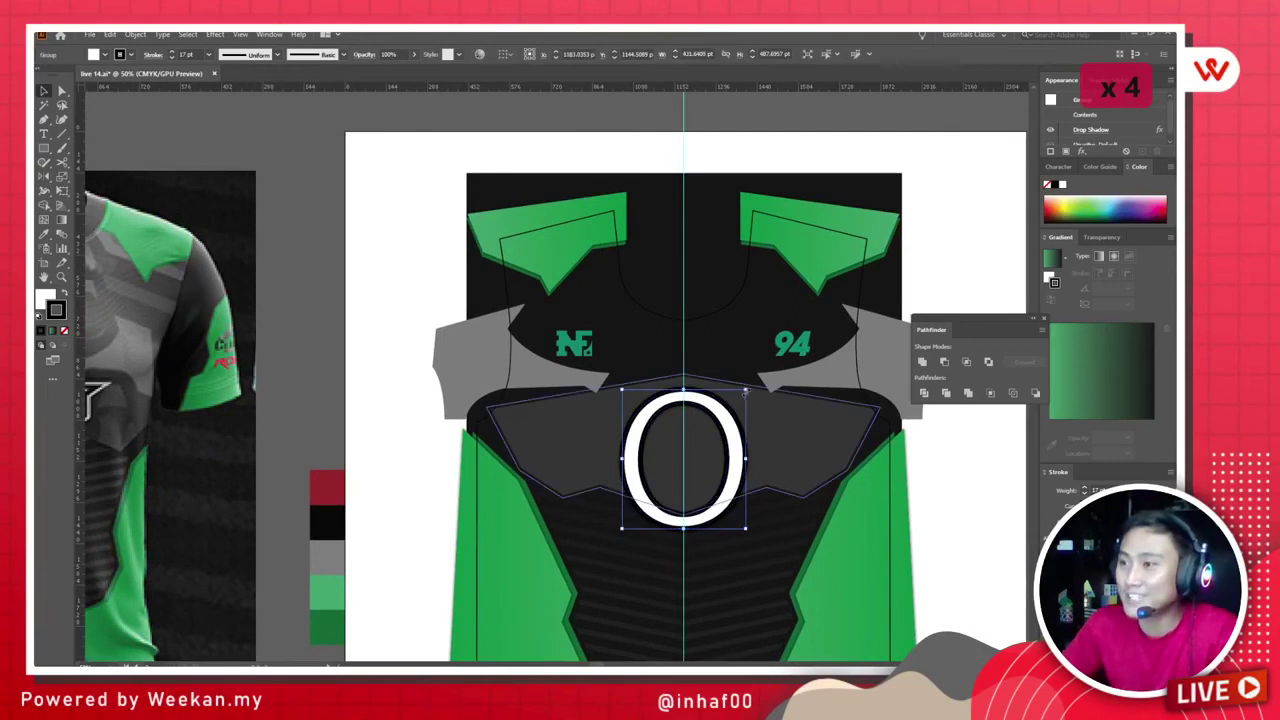
drag(745, 391, 732, 405)
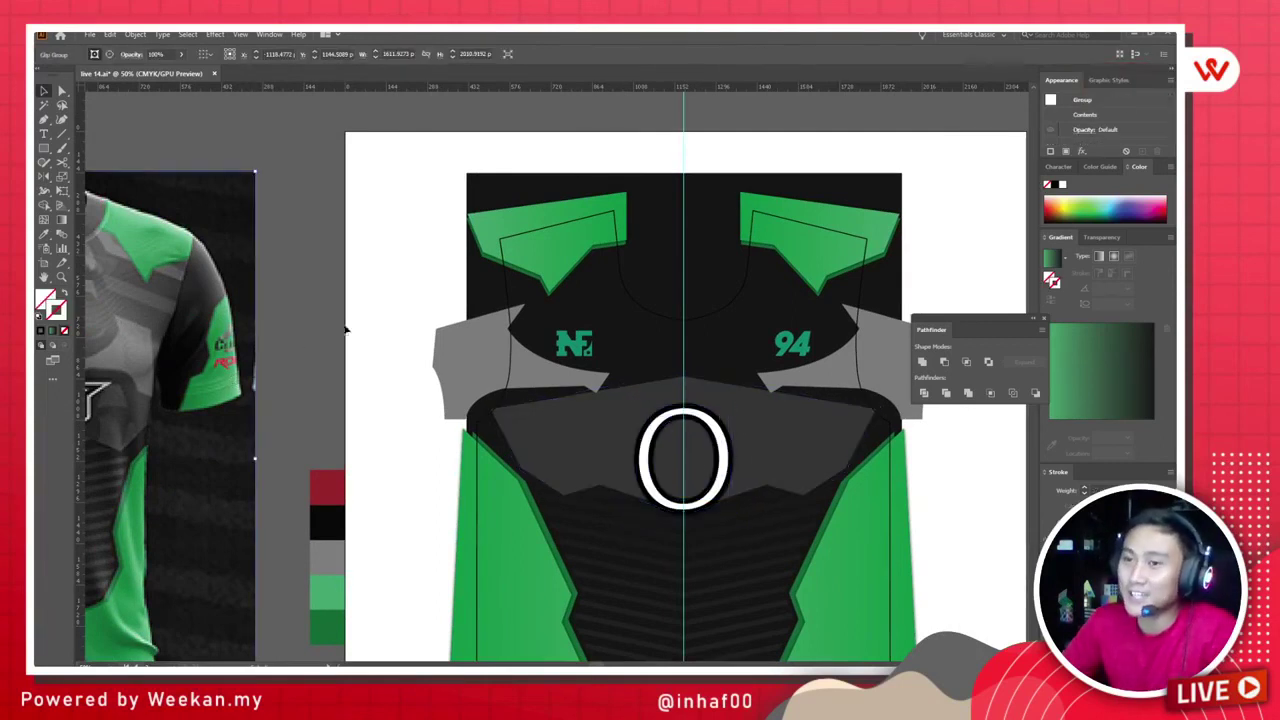
Step: Undo the last position change of the white O
click(718, 440)
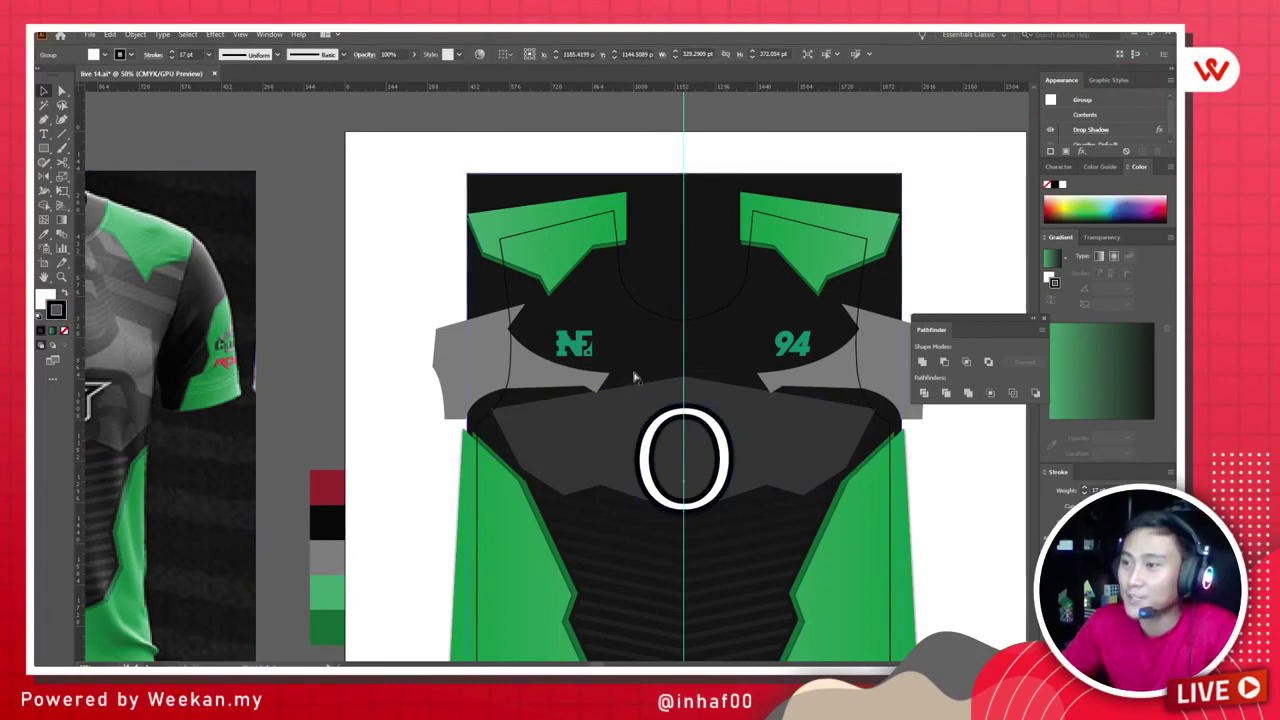
key(ctrl+z)
scroll(786, 474, up, 1)
scroll(786, 474, up, 1)
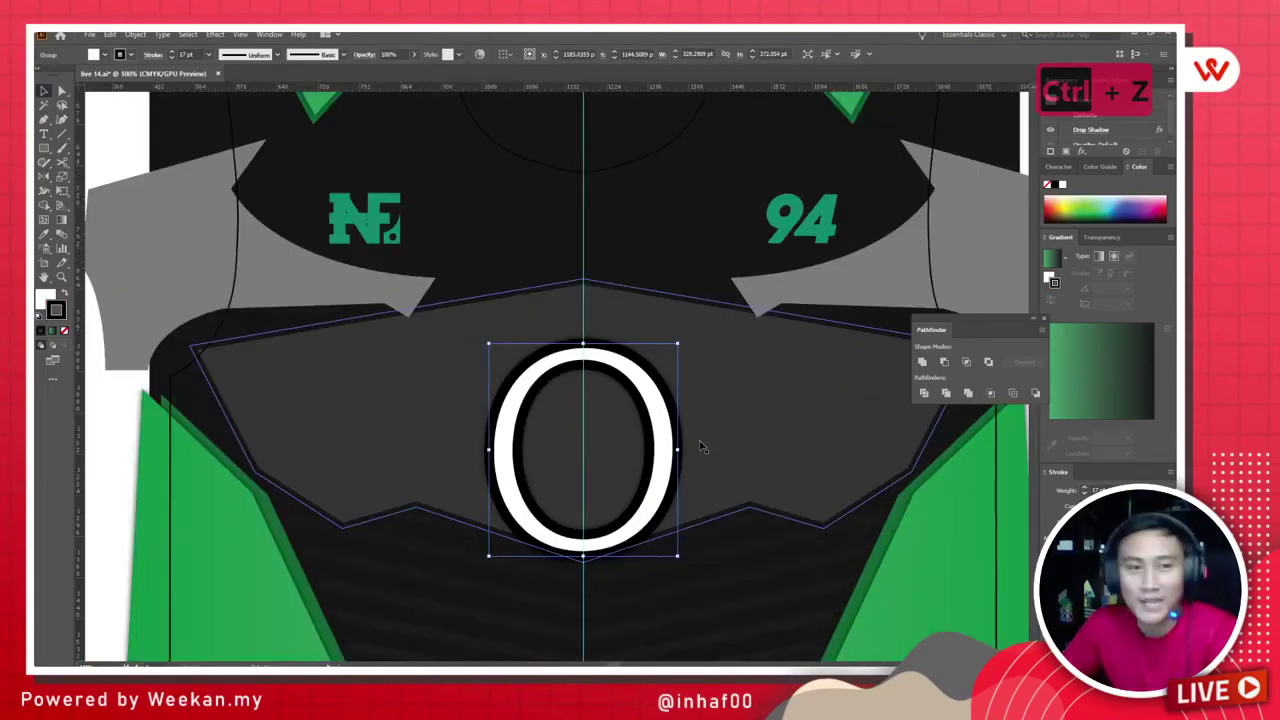
key(ctrl+z)
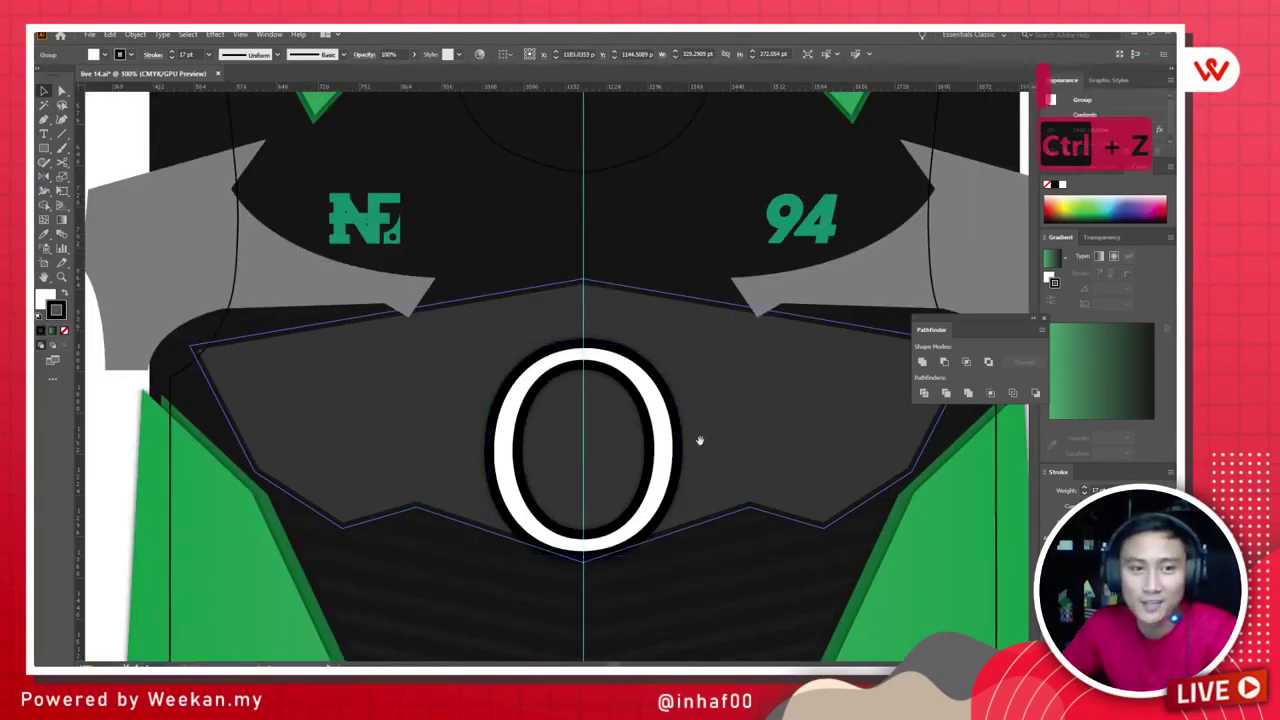
drag(700, 437, 738, 397)
key(ctrl+z)
key(ctrl+z)
key(ctrl+z)
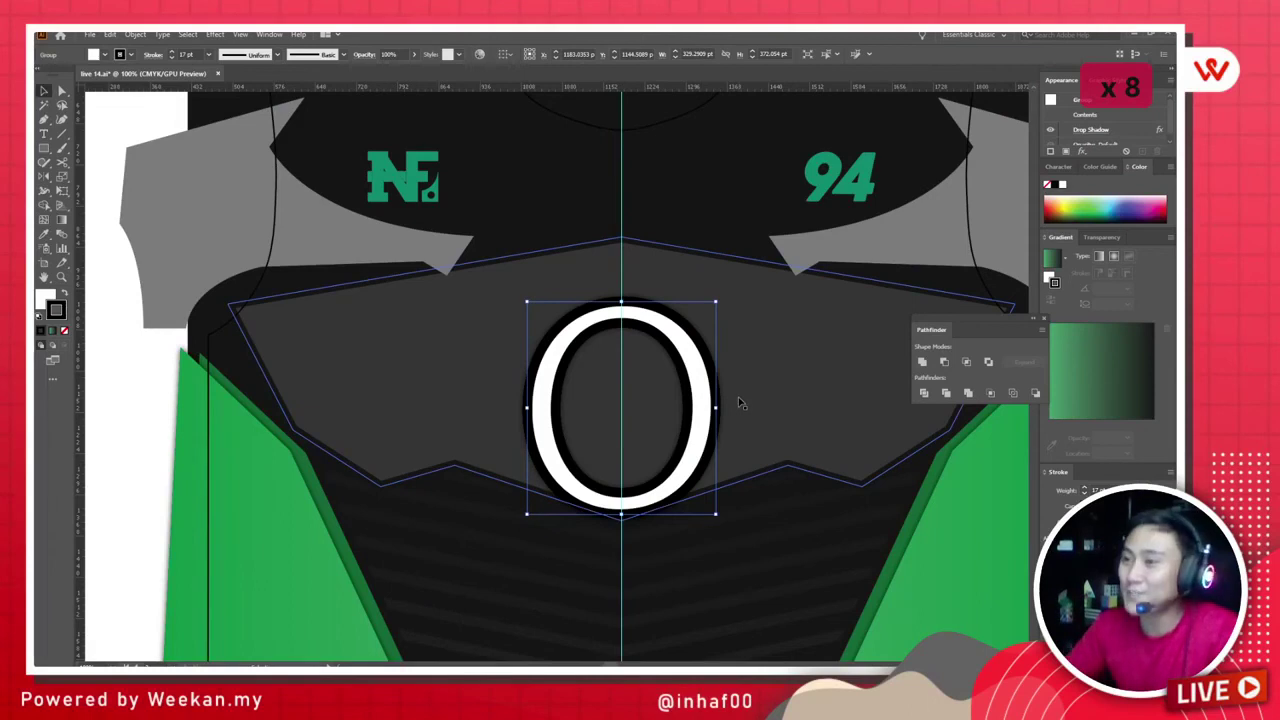
Step: Set the stroke weight of the resized white O to 22 pt
scroll(742, 405, down, 1)
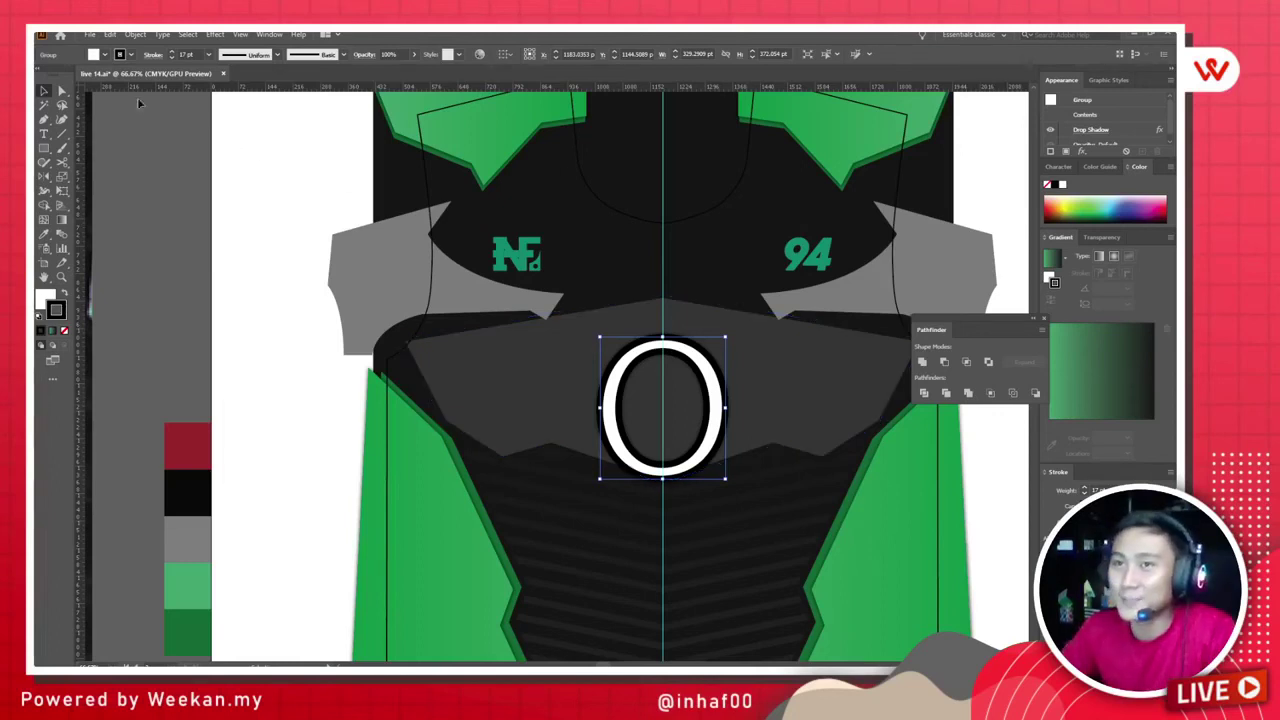
click(172, 54)
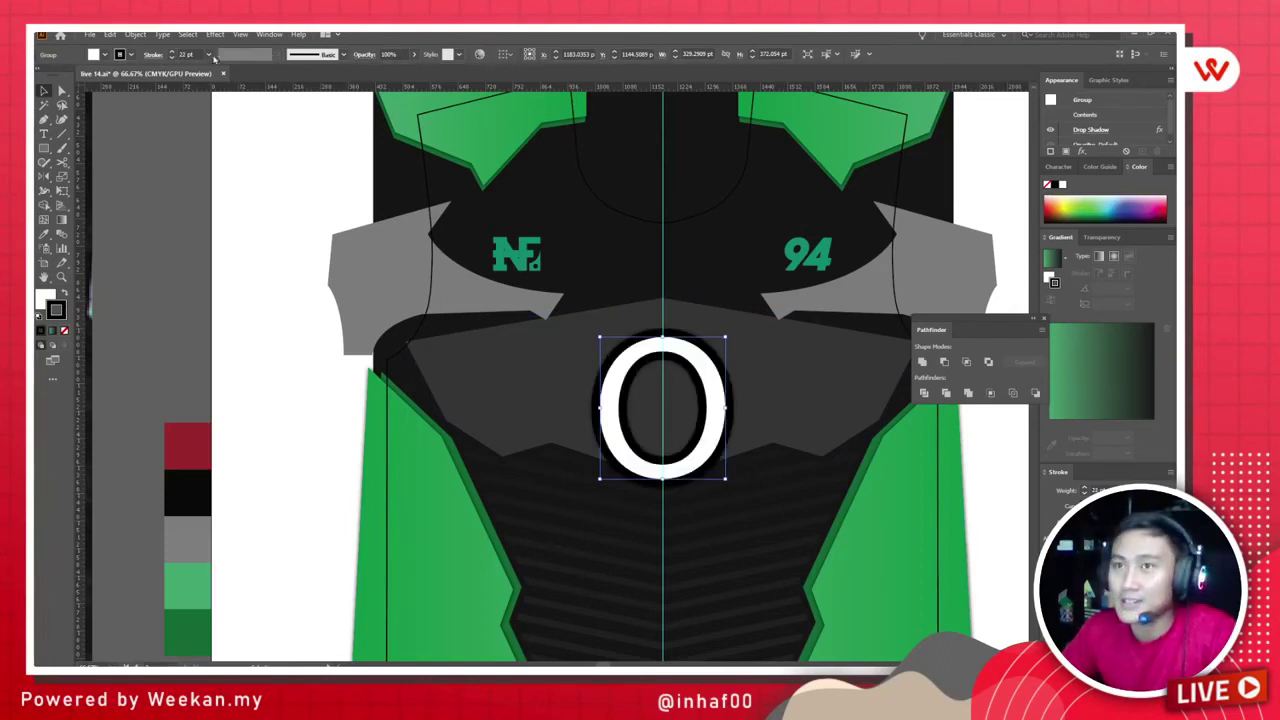
click(240, 163)
key(ctrl+minus)
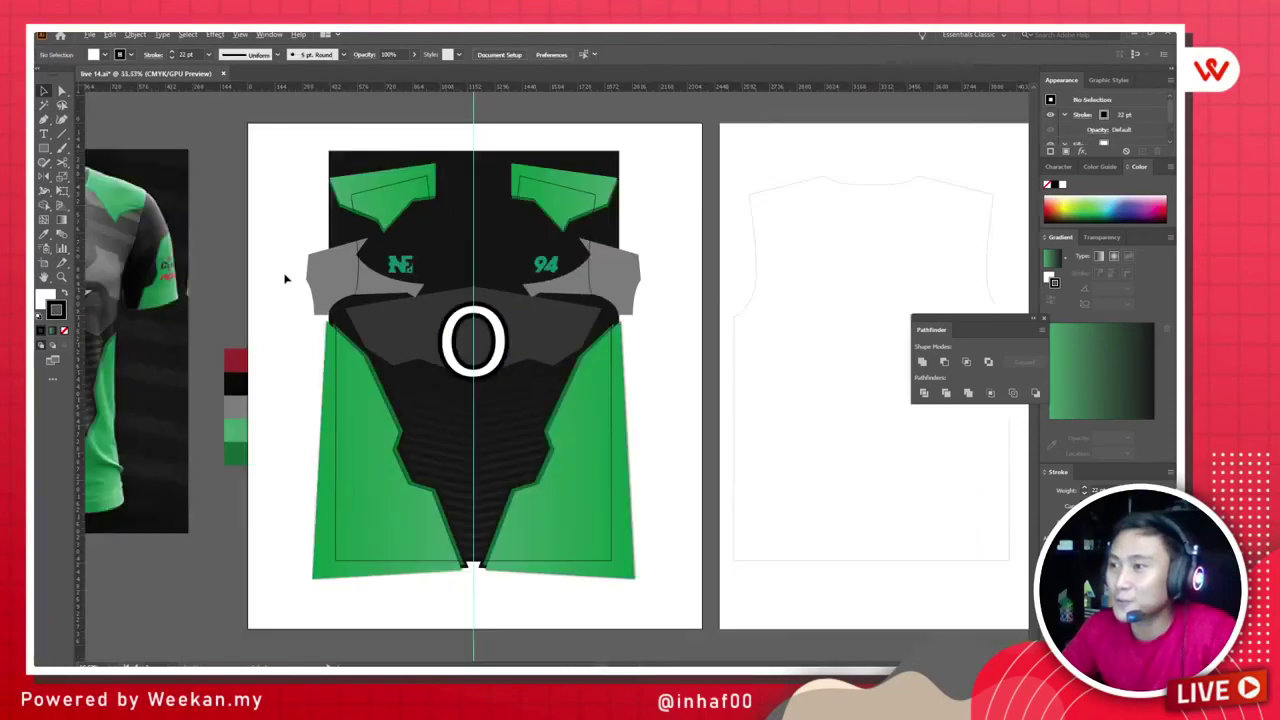
scroll(365, 318, left, 3)
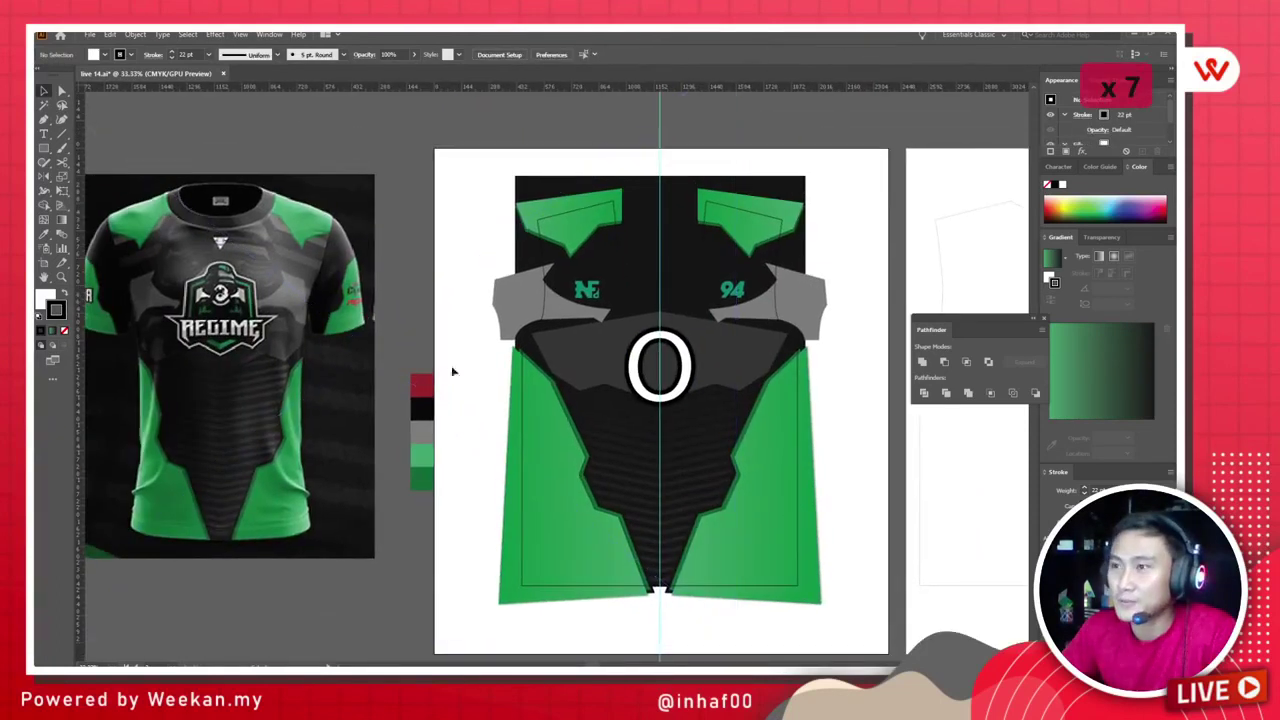
Step: Shift both light grey side shapes beside the chest down together by about 27 pt
click(538, 318)
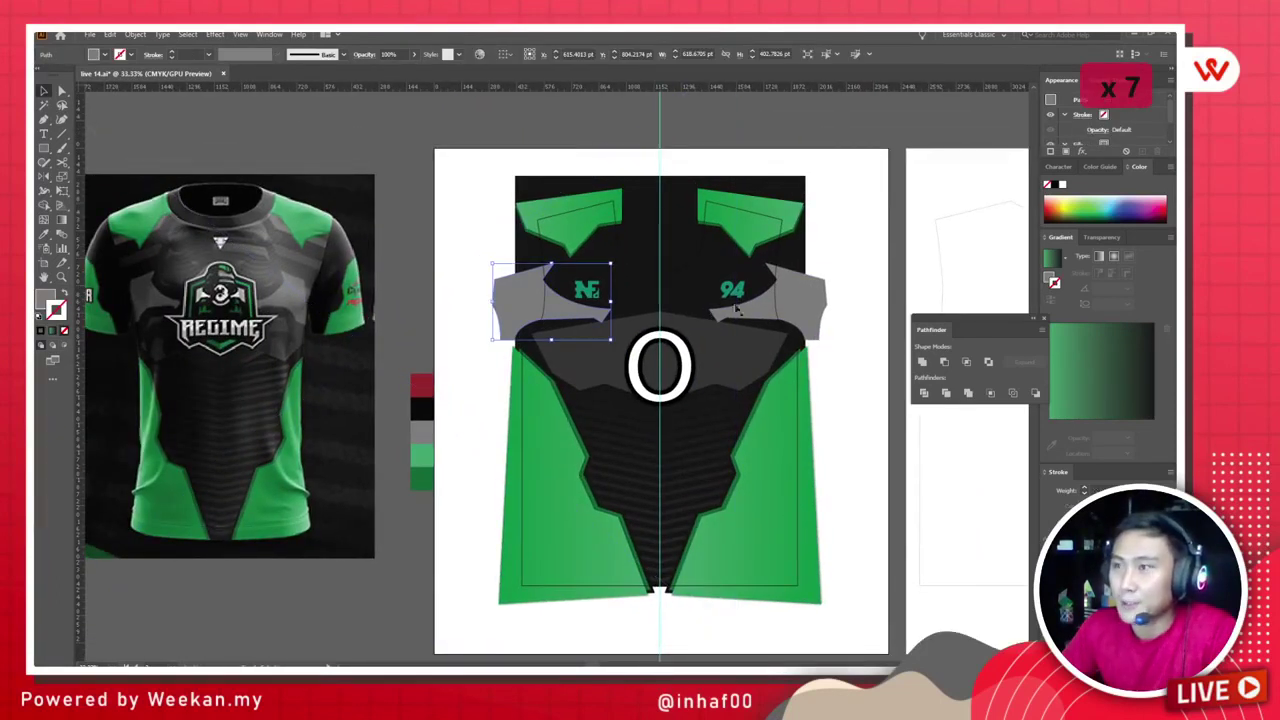
shift+click(765, 310)
key(Down)
key(Down)
key(Down)
key(Down)
key(Down)
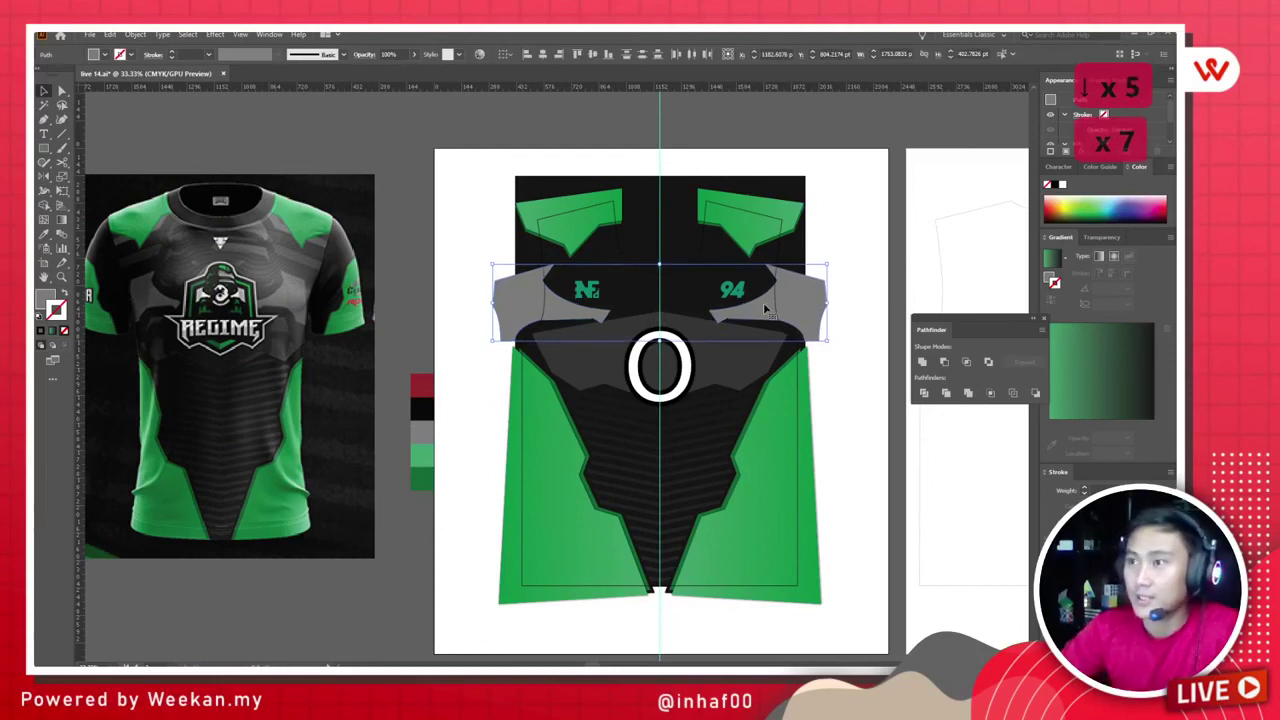
key(shift+Down)
key(shift+Down)
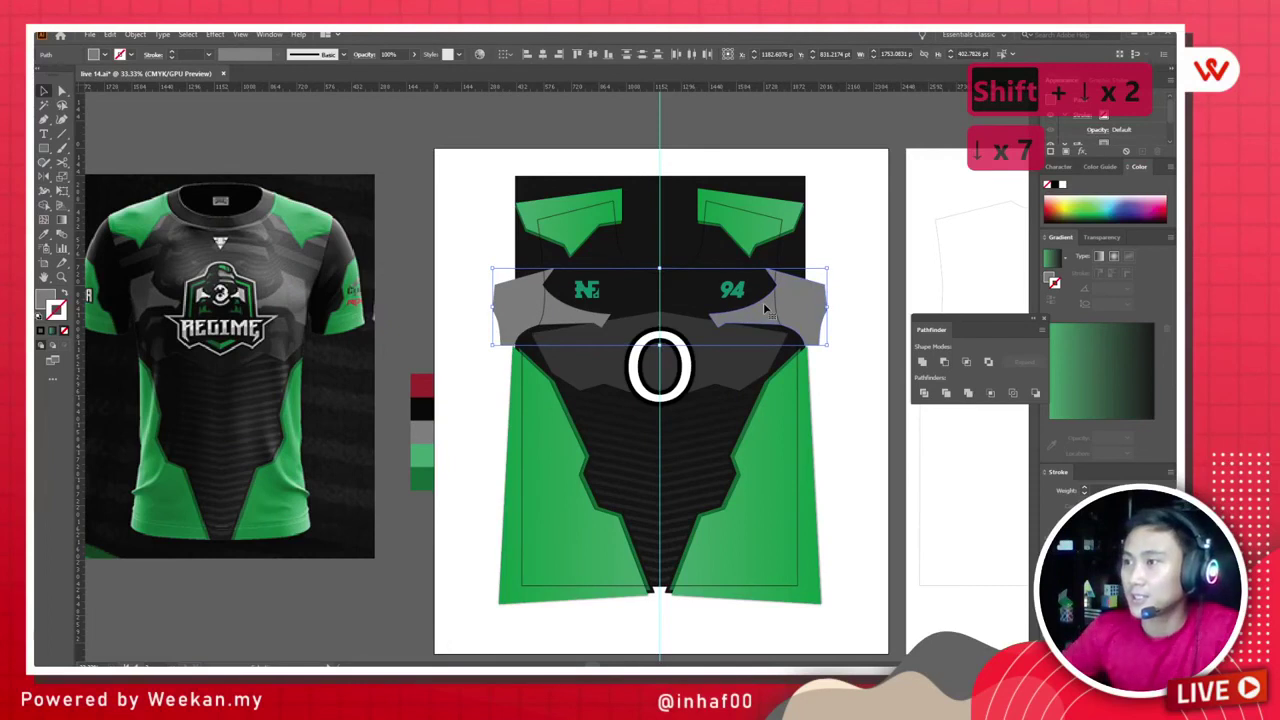
click(451, 246)
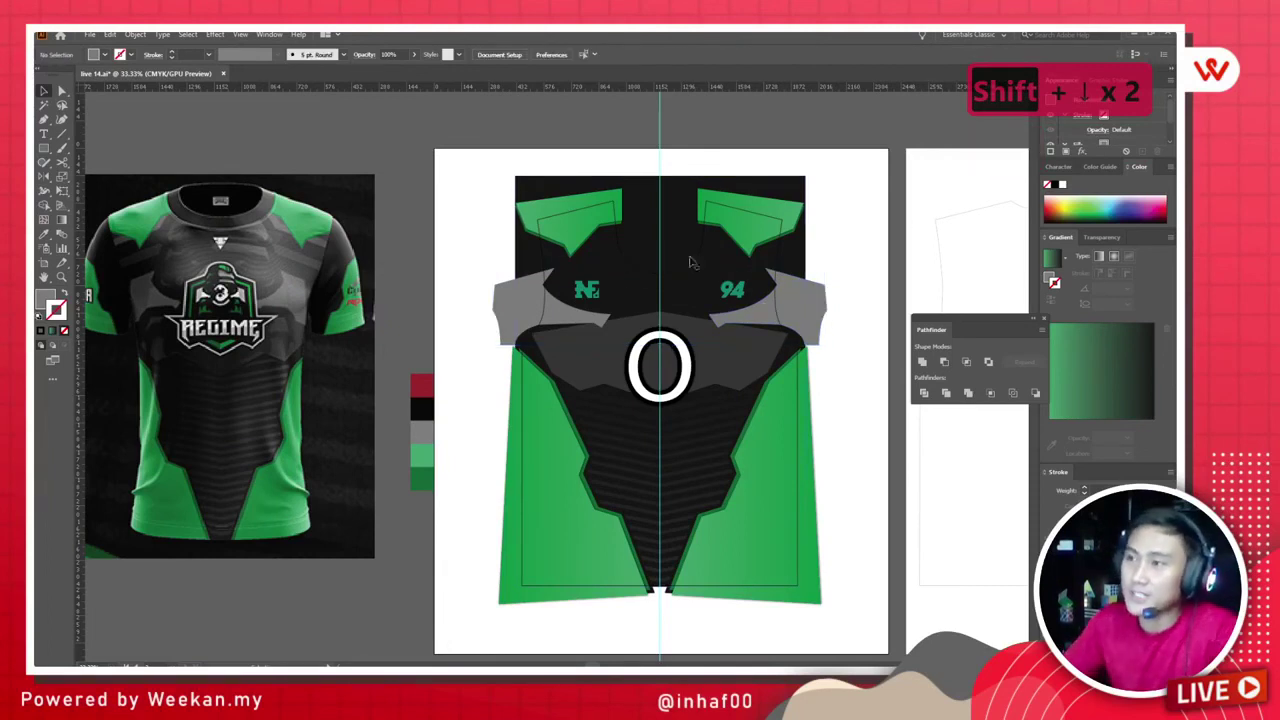
Step: Place a copy of the front shirt pattern outline in the empty canvas area beyond the reference jersey image
click(783, 262)
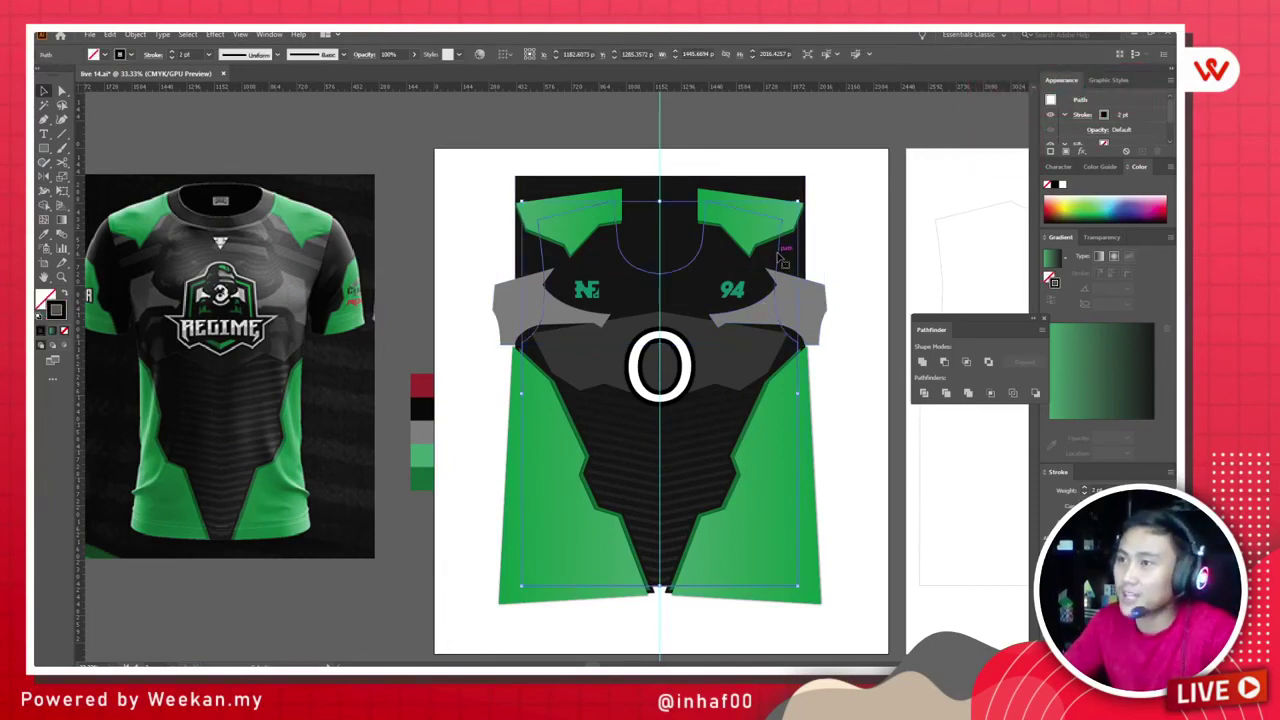
scroll(783, 262, down, 1)
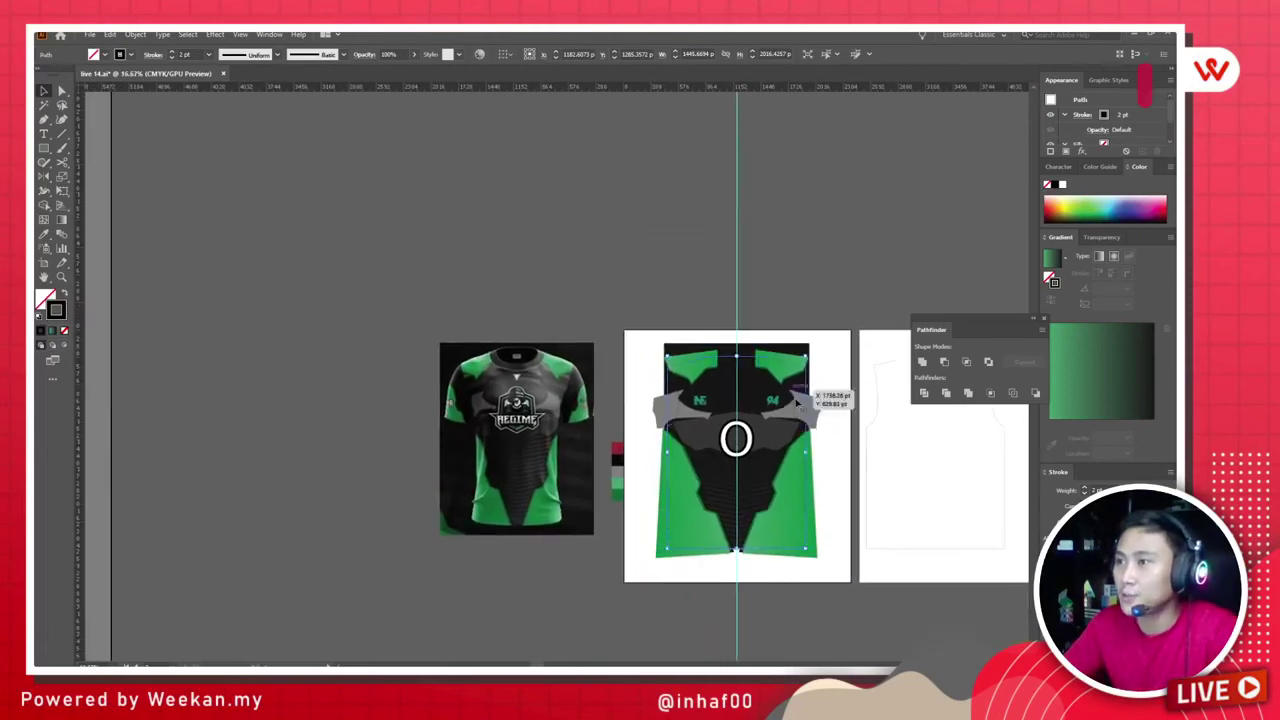
drag(336, 396, 355, 398)
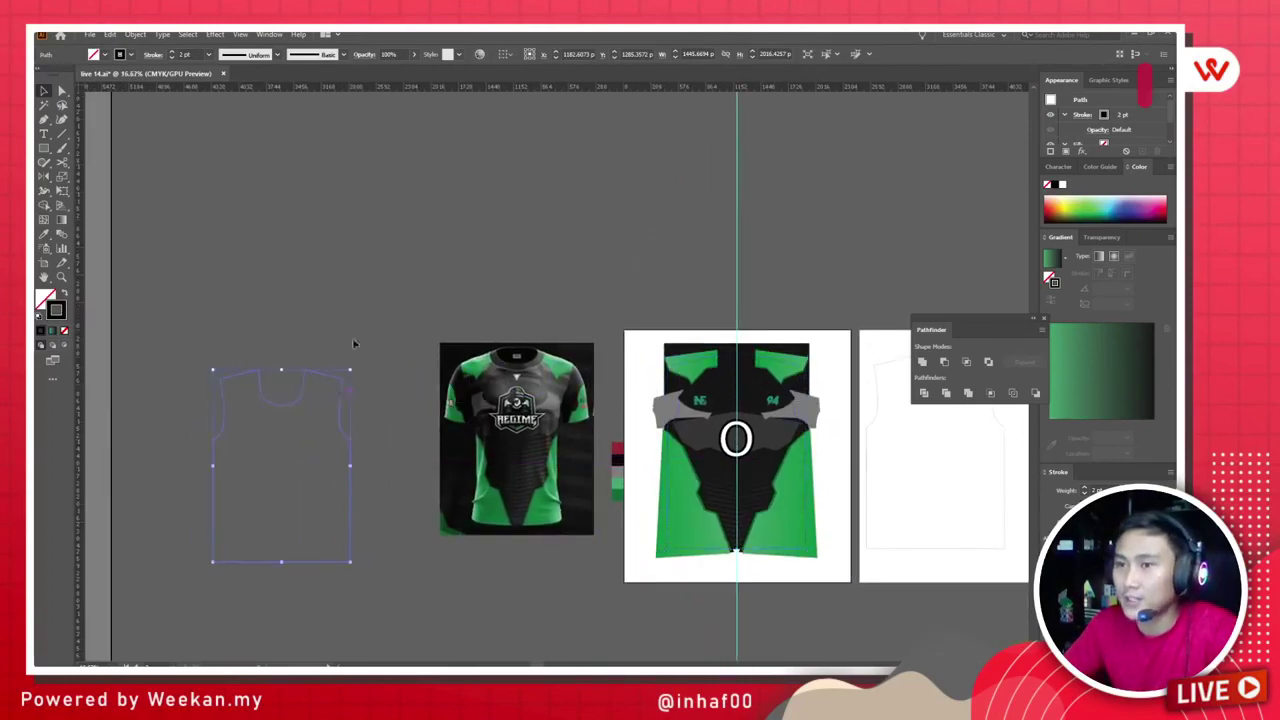
click(249, 489)
Step: Thicken the copied shirt outline's stroke to 7 pt
scroll(249, 489, up, 3)
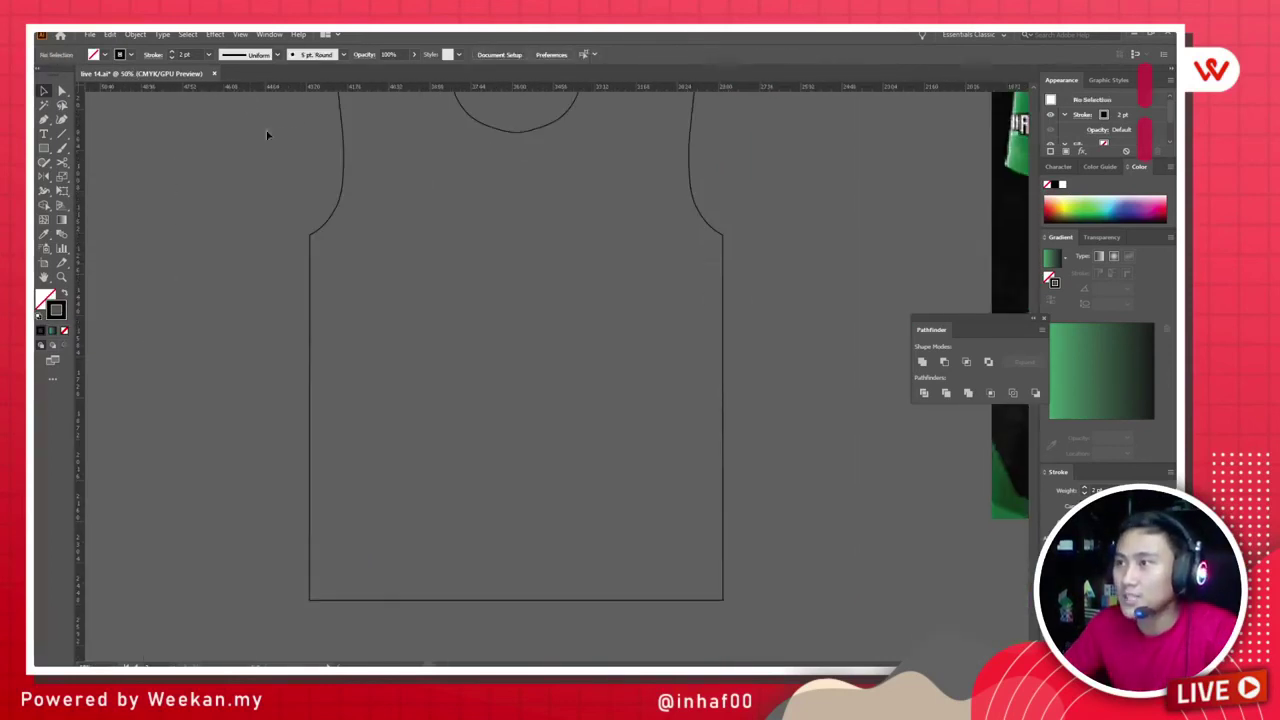
drag(267, 135, 502, 231)
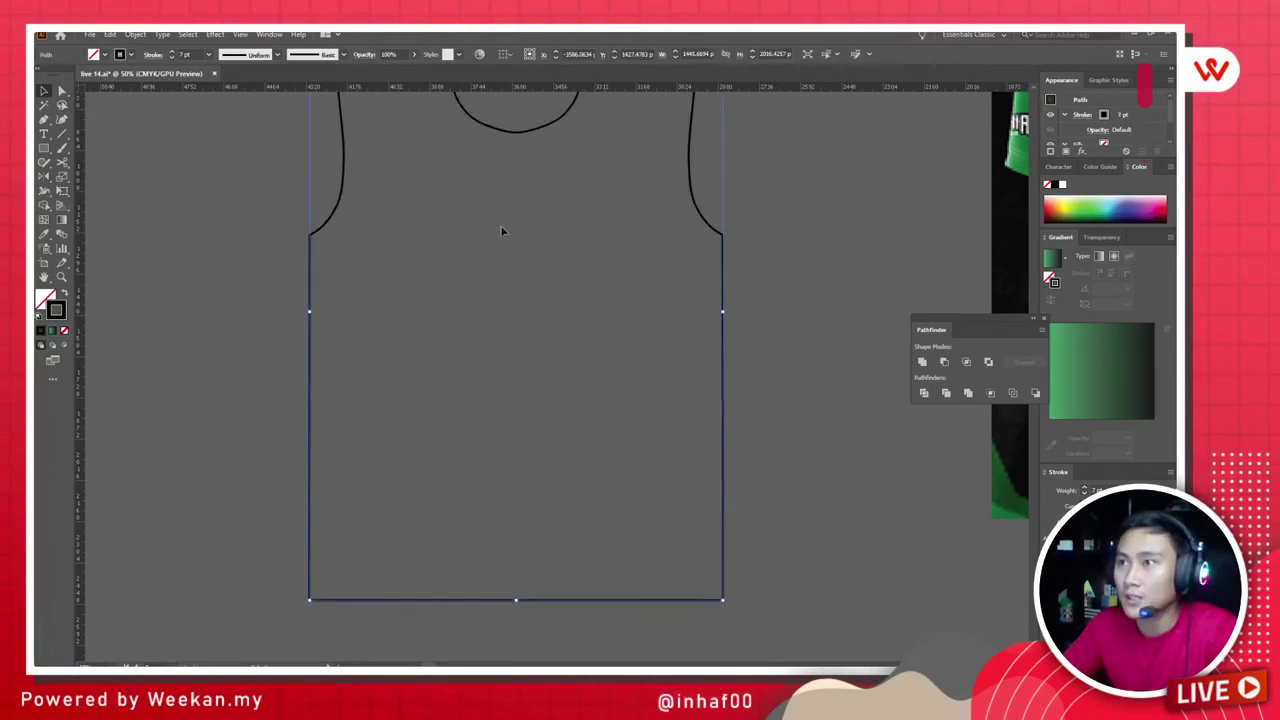
scroll(502, 231, up, 2)
click(771, 226)
scroll(771, 226, down, 1)
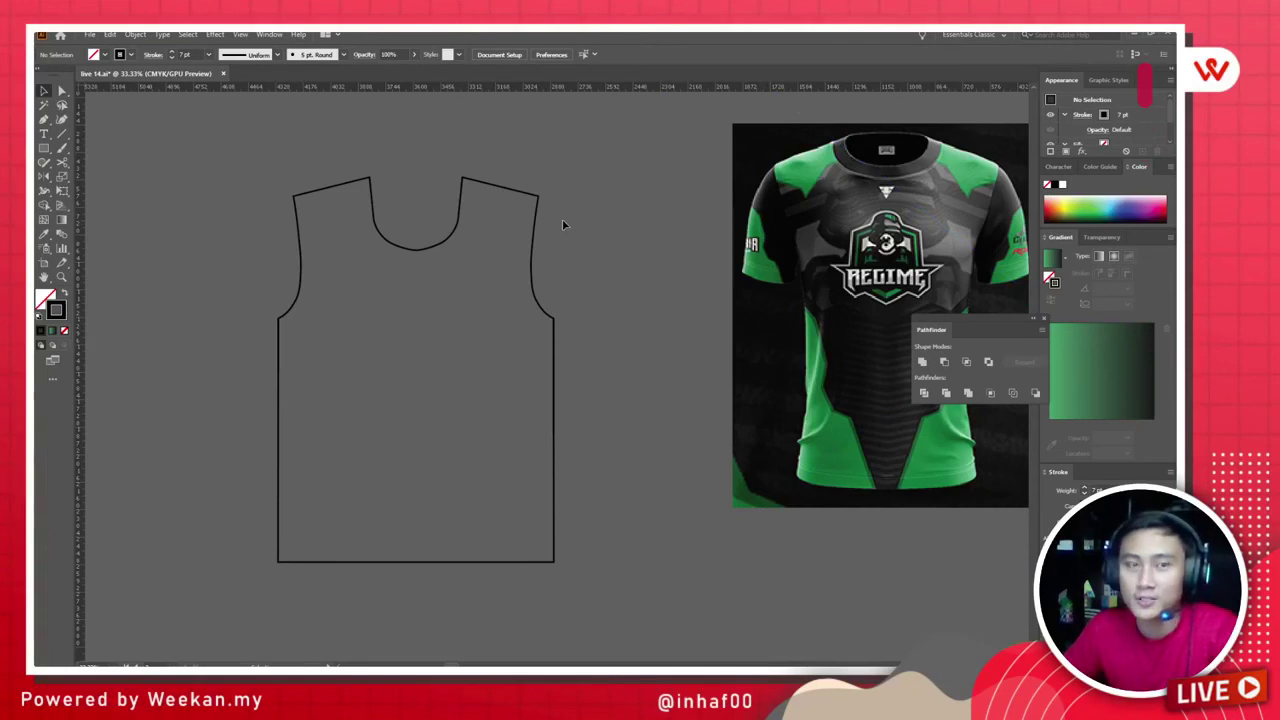
Step: Try to raise the bottom-centre anchor of the neckline on the copied shirt outline, and undo the move
drag(563, 225, 469, 303)
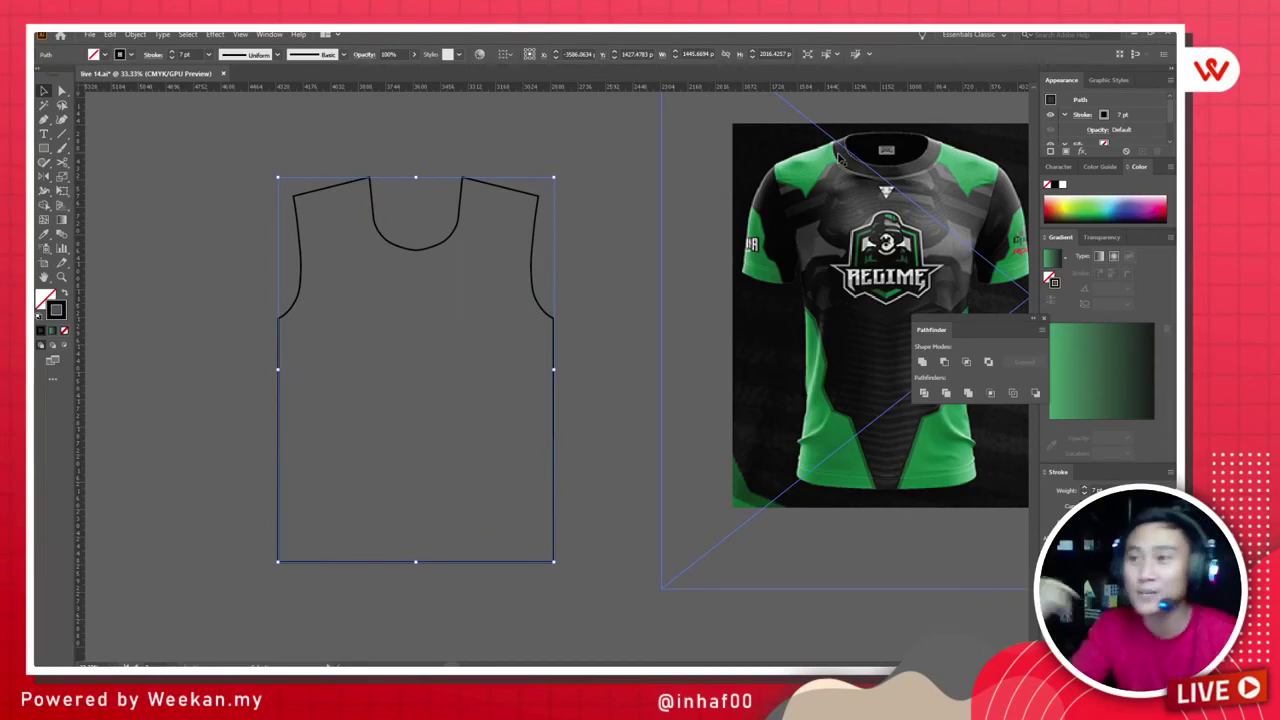
click(423, 131)
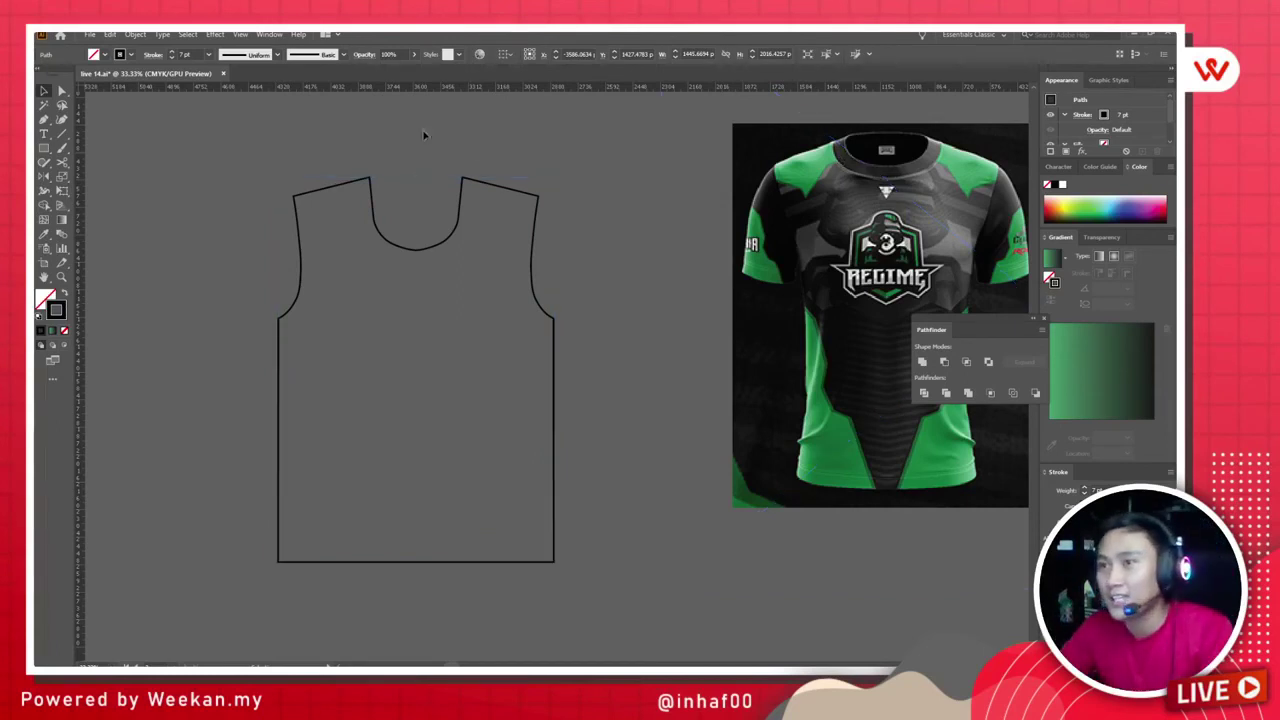
click(418, 229)
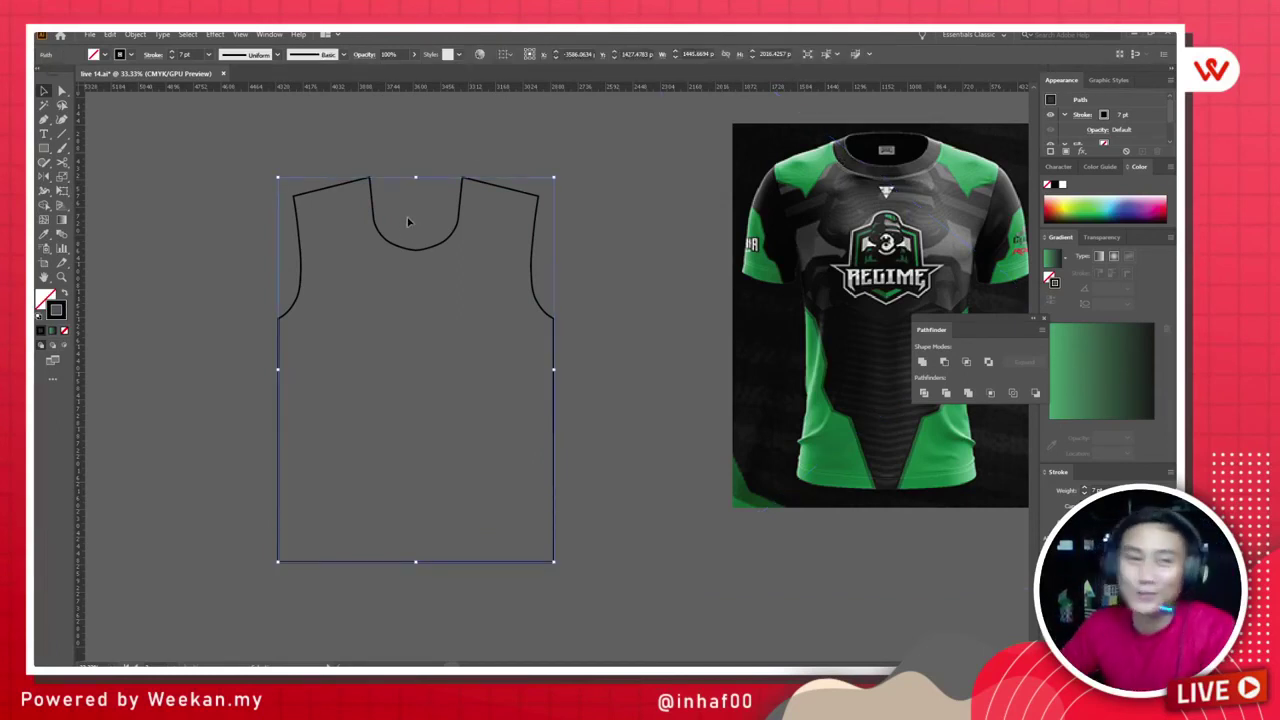
scroll(407, 217, up, 4)
drag(437, 208, 497, 337)
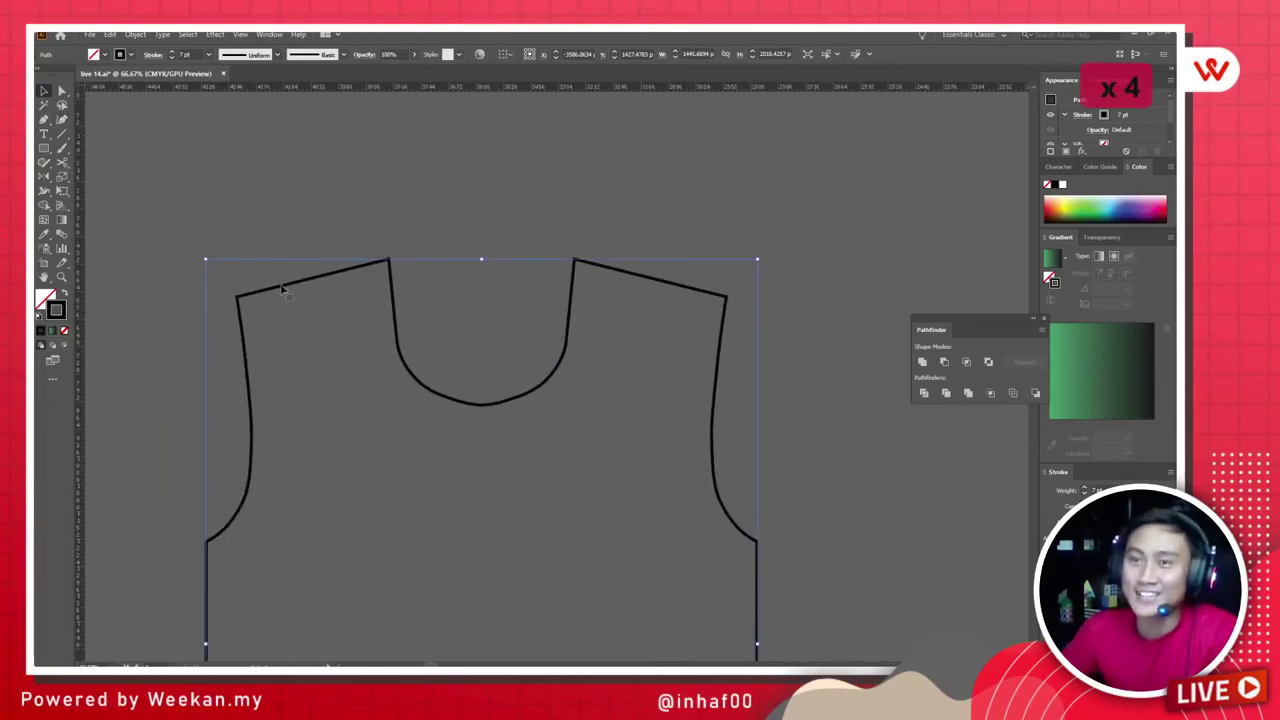
click(63, 92)
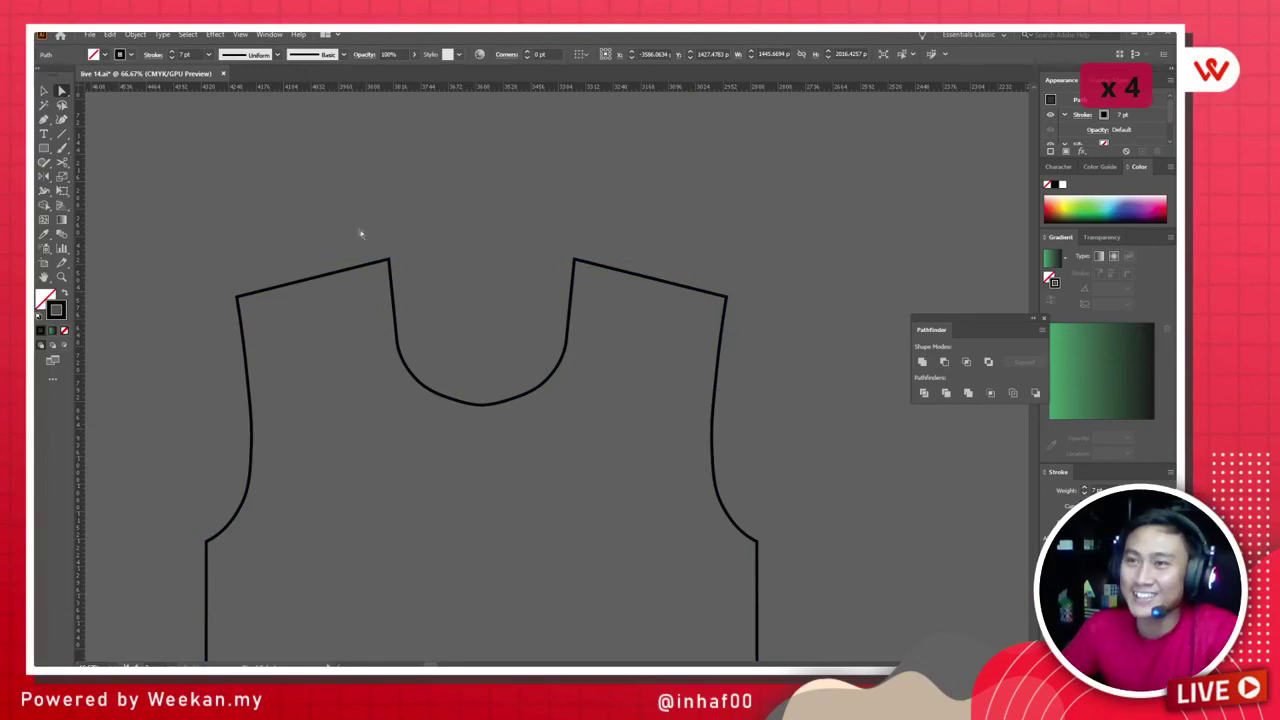
click(393, 291)
click(465, 393)
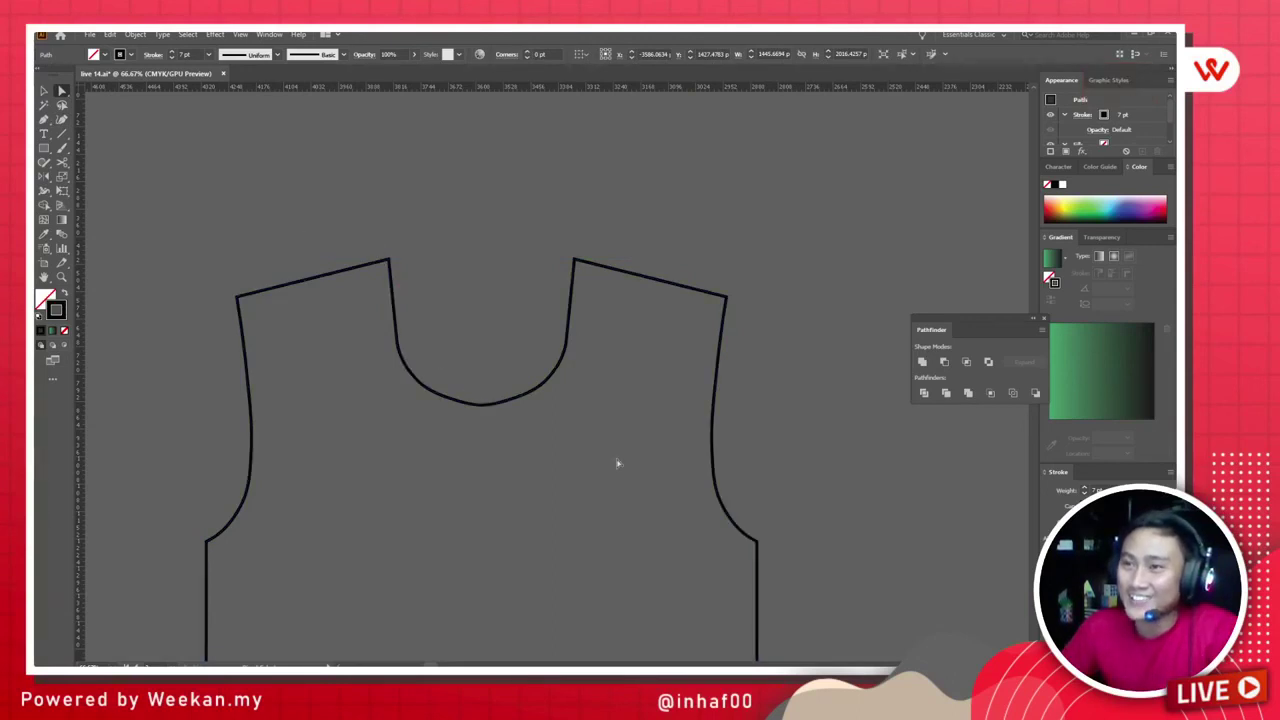
click(560, 374)
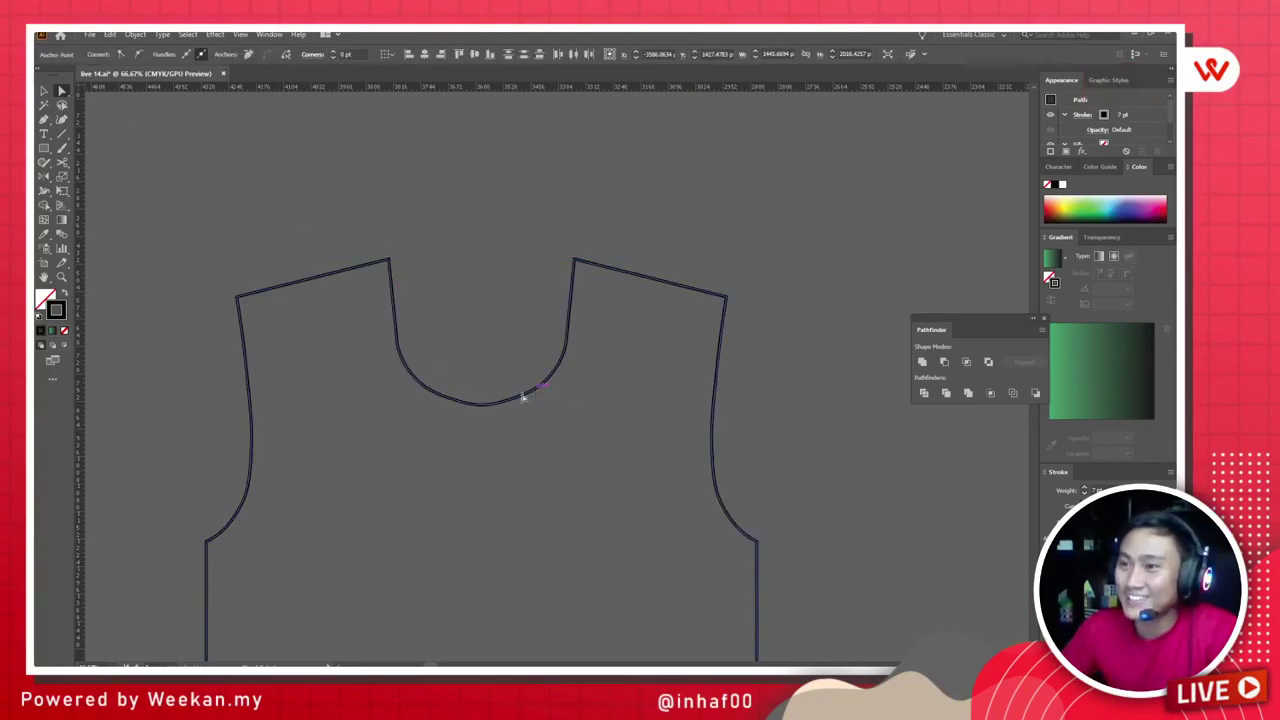
drag(486, 406, 481, 330)
key(ctrl+z)
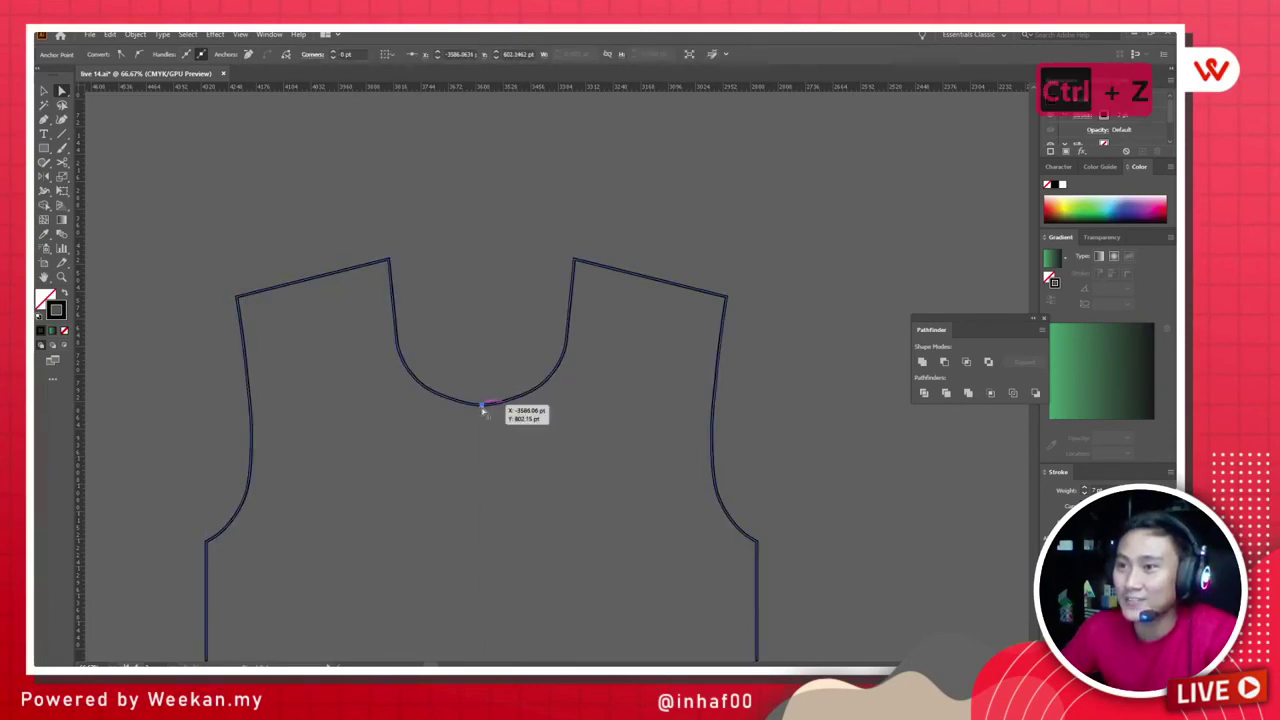
Step: Try to shift the two neck corner anchors of the copied shirt outline together, and undo the move
scroll(497, 407, up, 1)
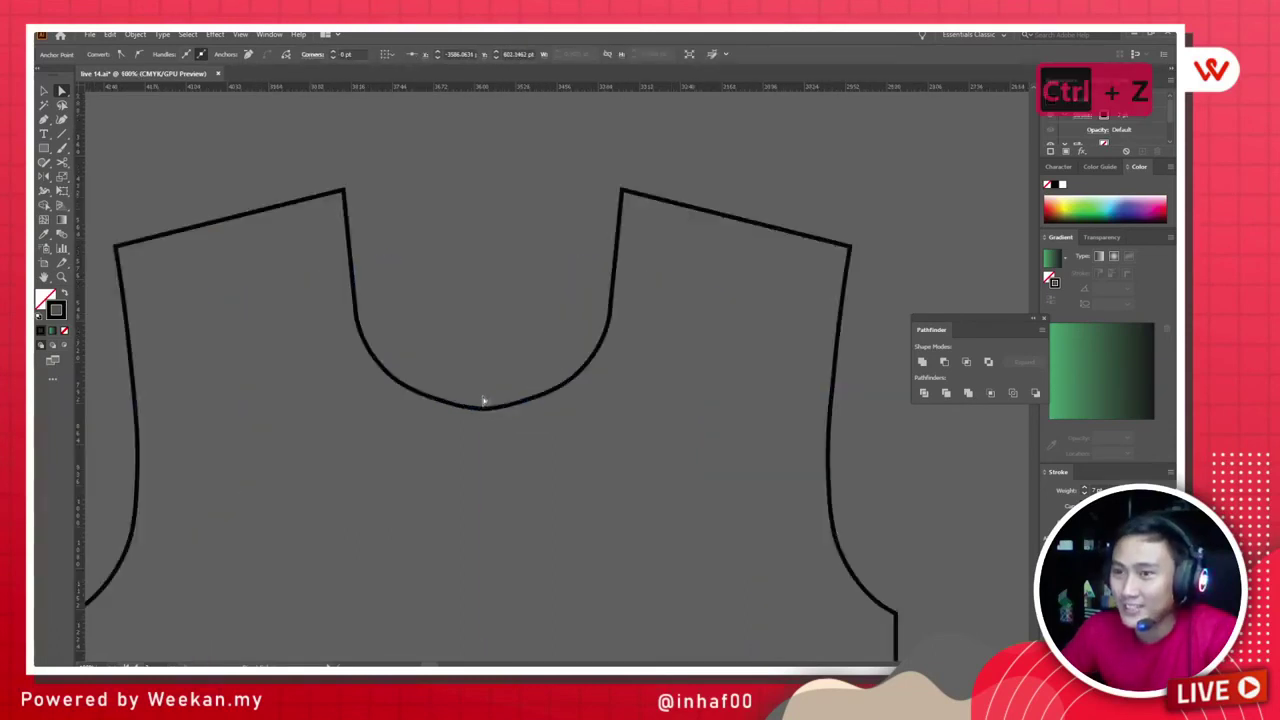
scroll(480, 400, up, 2)
click(620, 453)
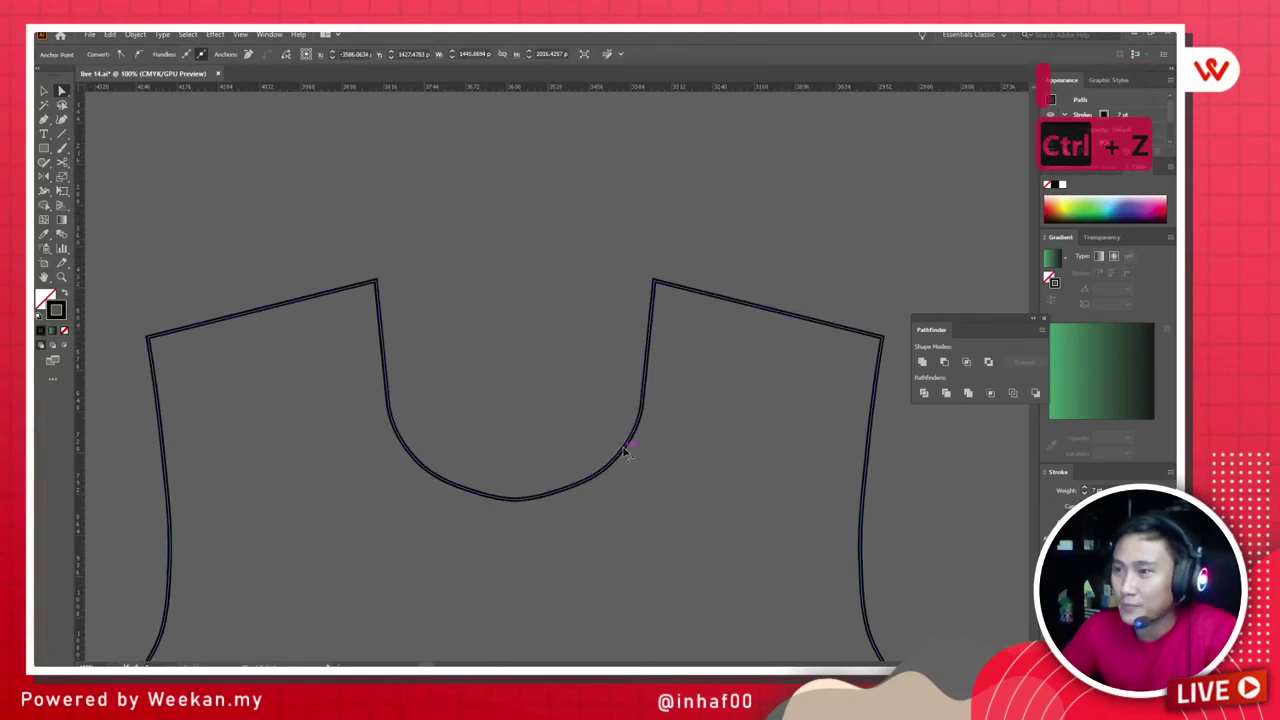
click(377, 283)
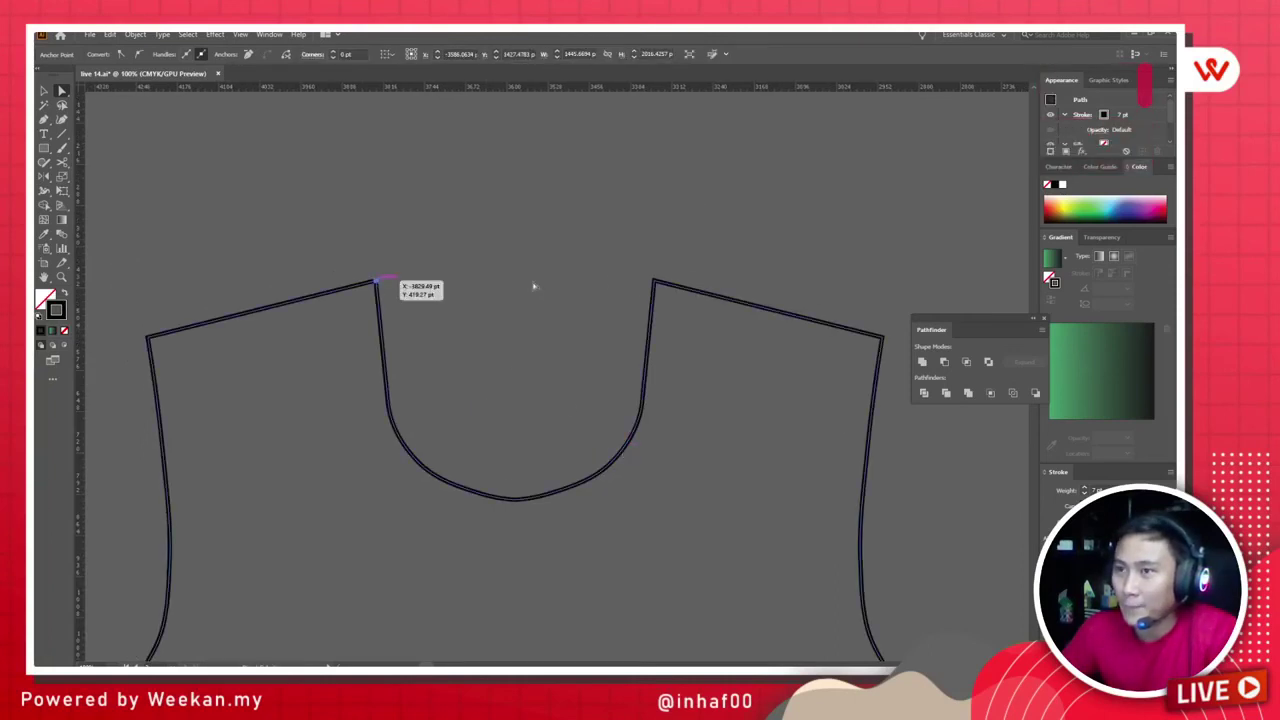
shift+click(655, 282)
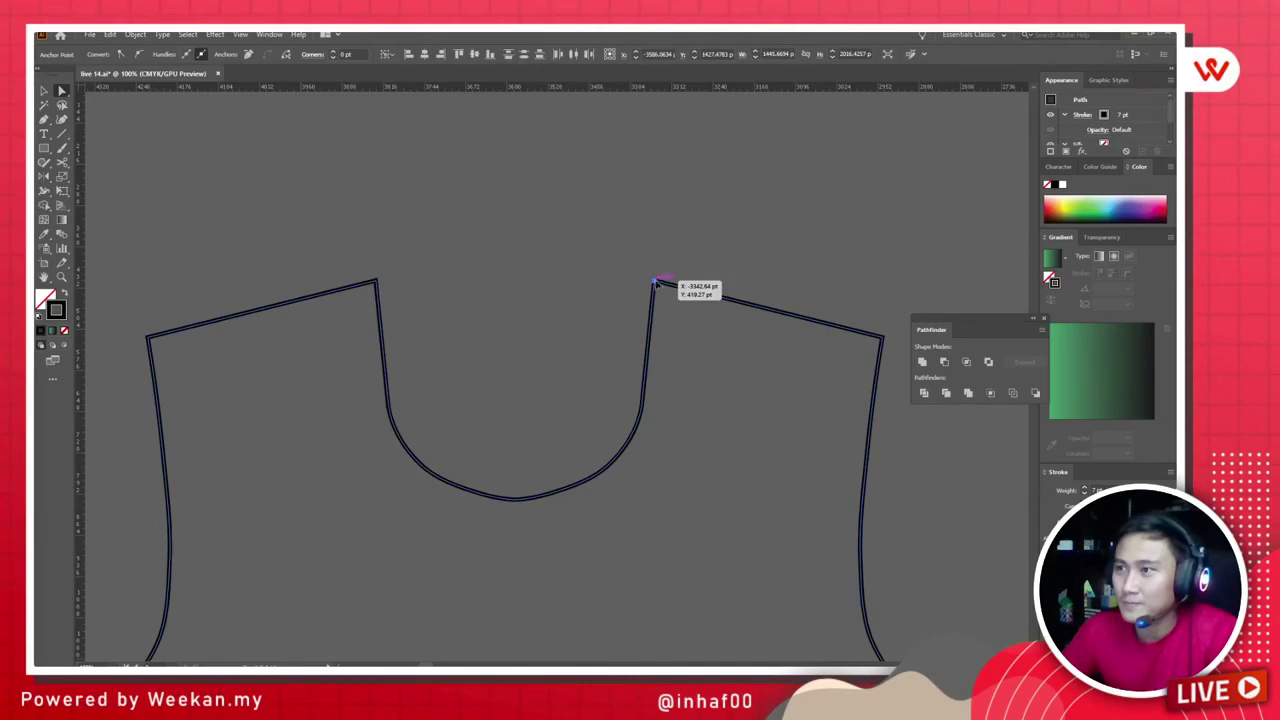
drag(655, 283, 596, 259)
key(ctrl+z)
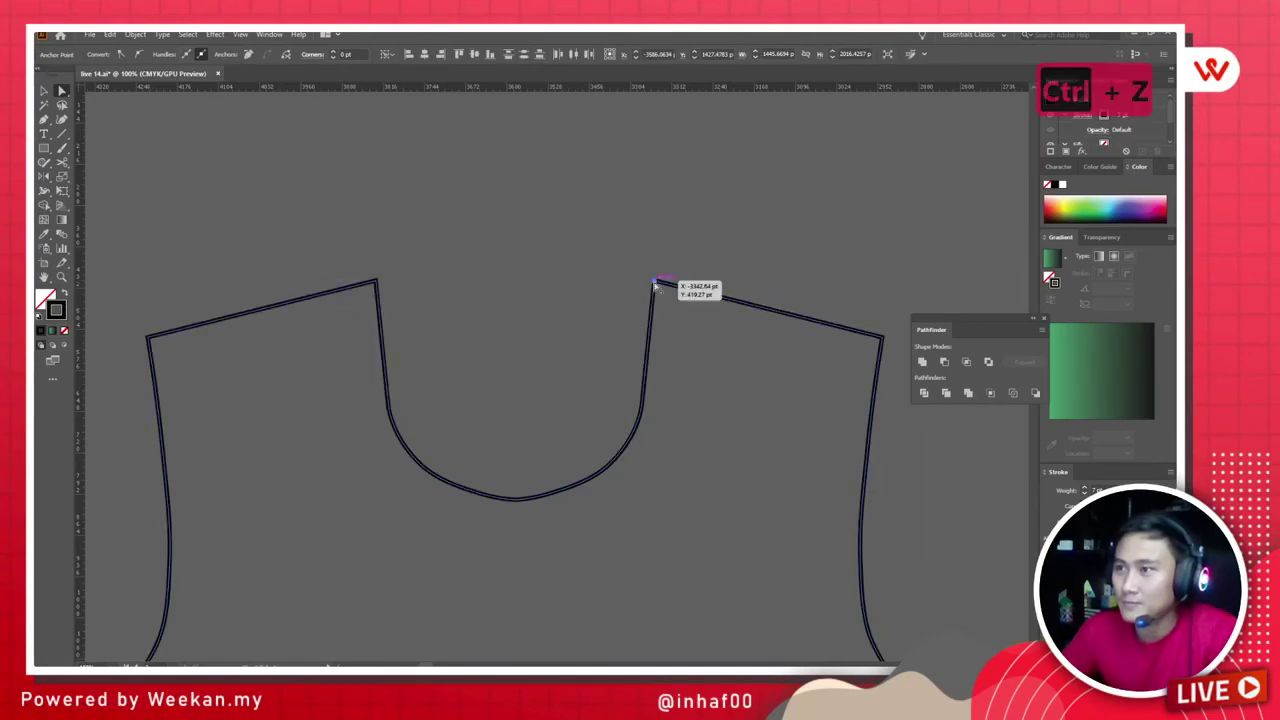
click(297, 209)
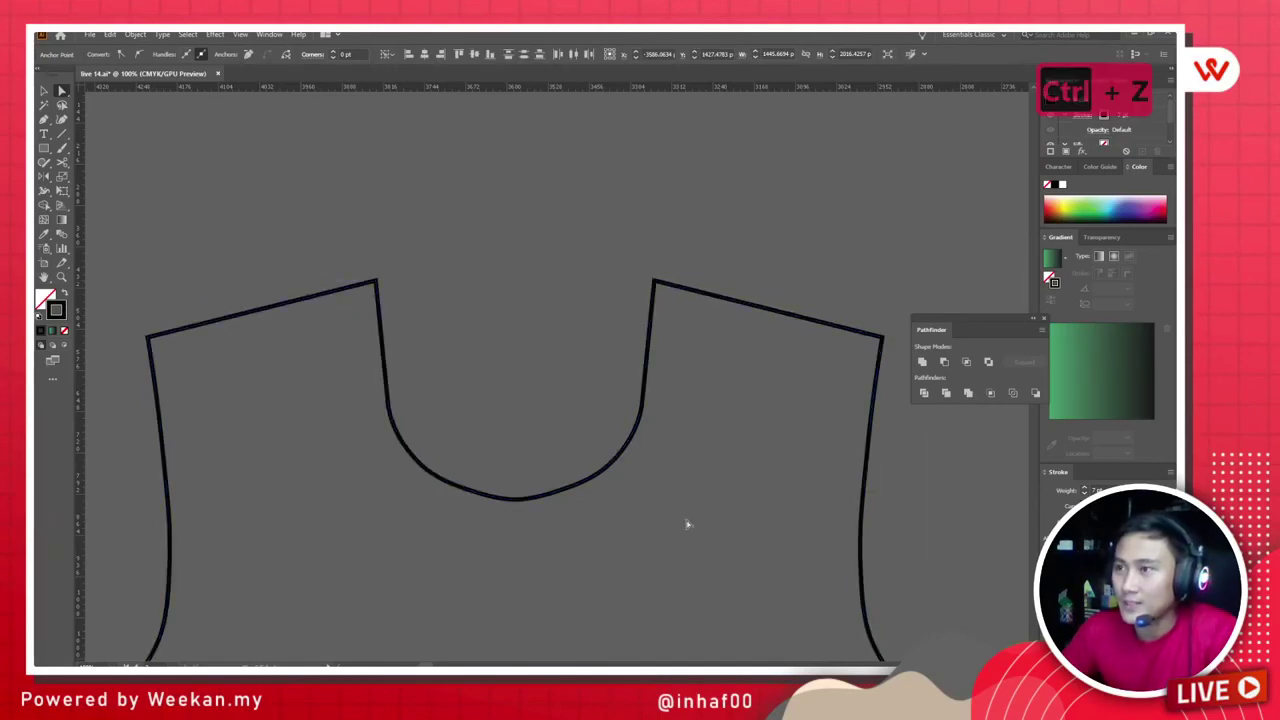
scroll(409, 225, down, 6)
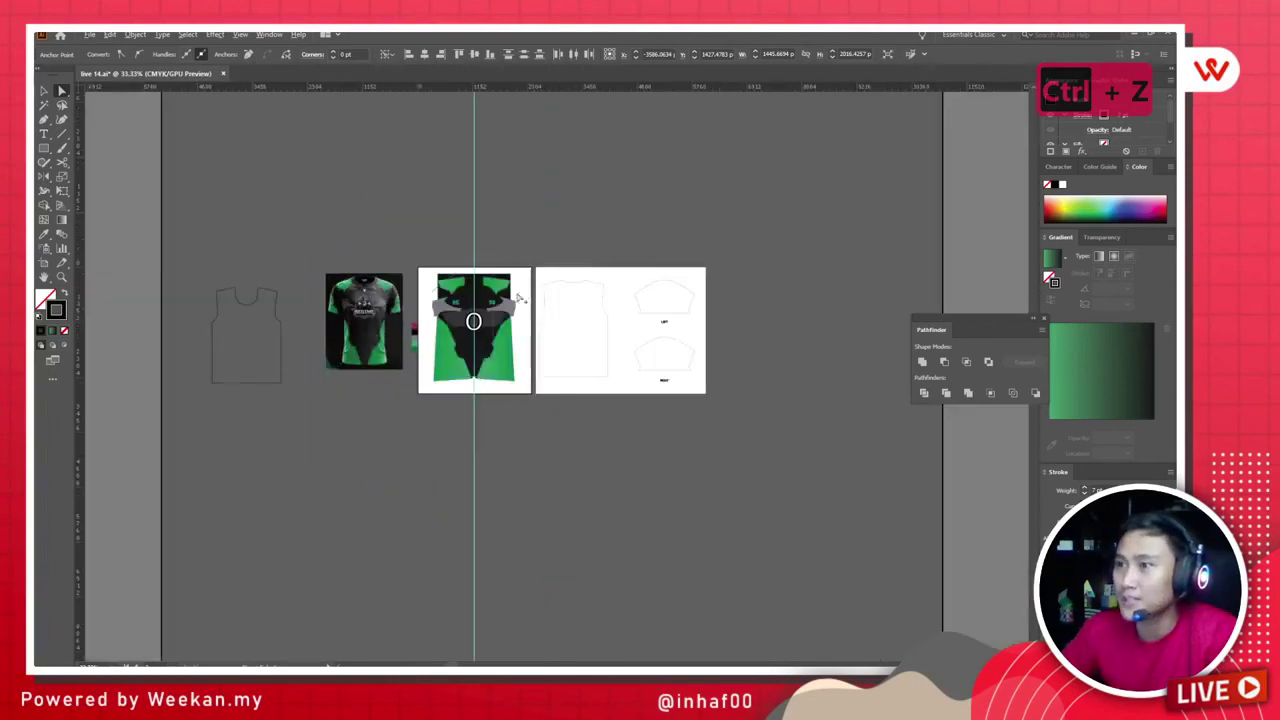
scroll(260, 280, up, 3)
scroll(551, 289, up, 3)
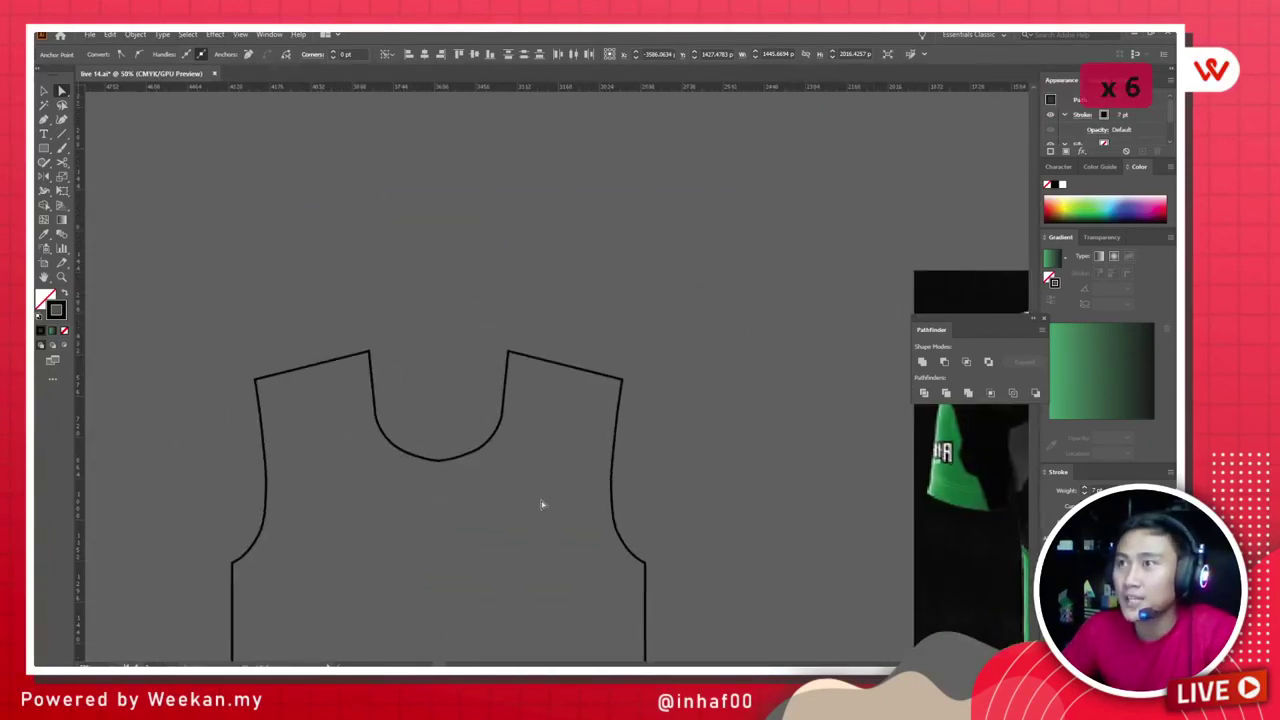
scroll(529, 503, up, 1)
scroll(474, 409, down, 2)
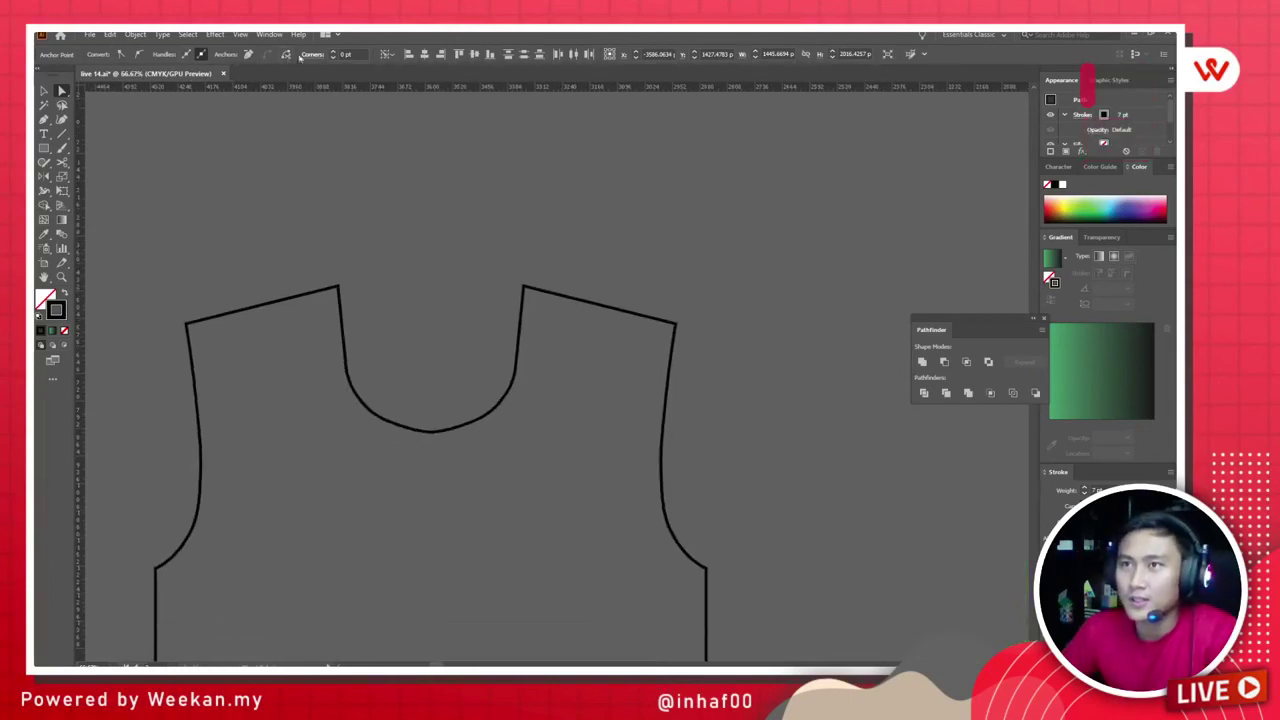
click(385, 54)
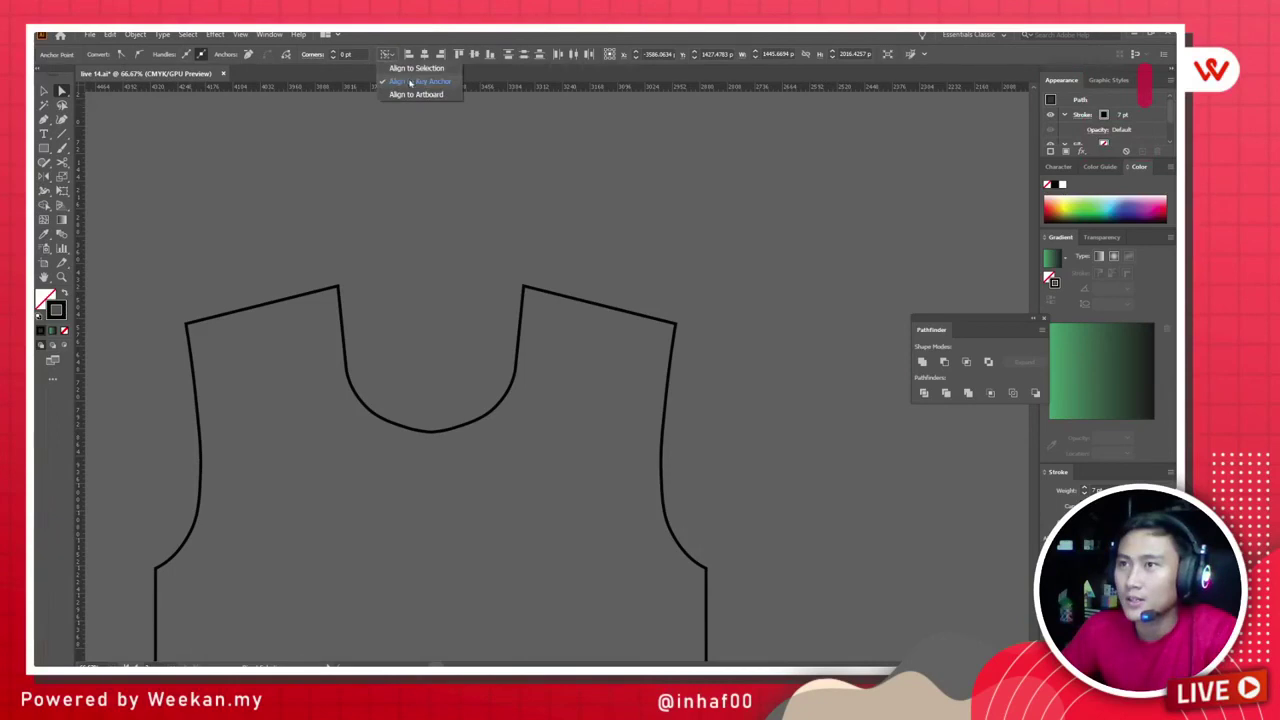
click(587, 247)
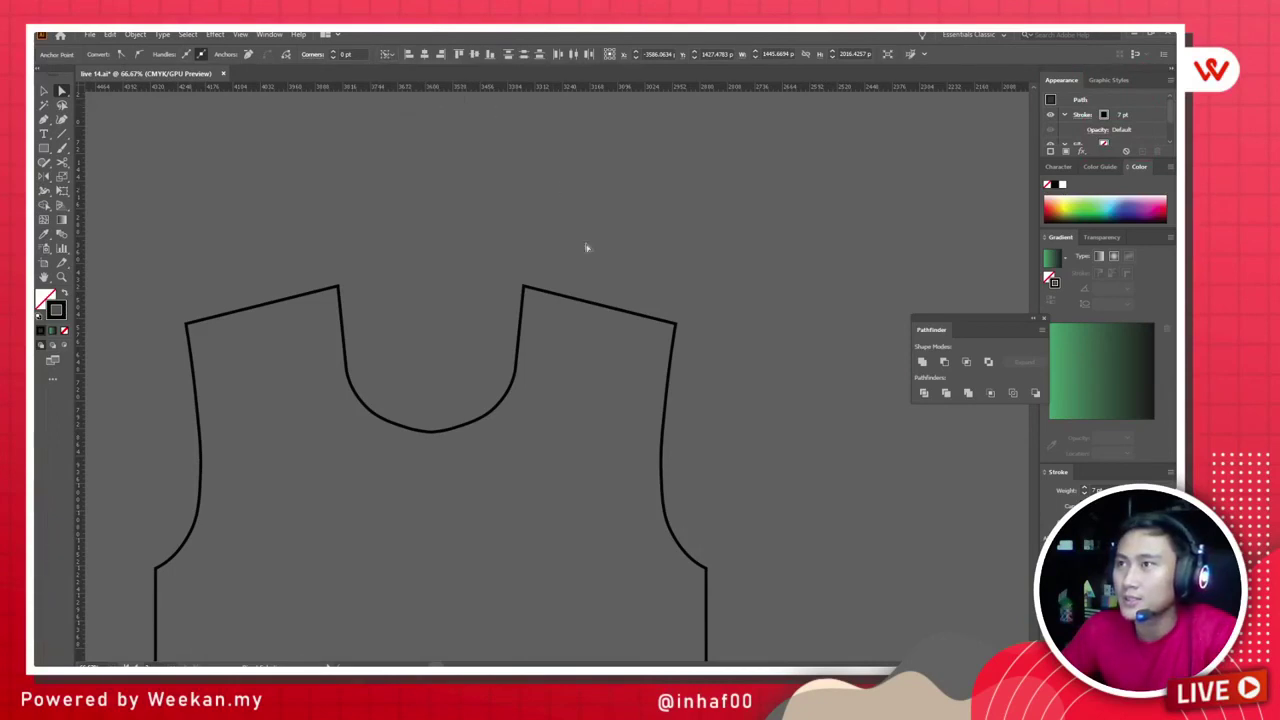
Step: Group the copied shirt outline and switch the canvas display from GPU to CPU preview
click(43, 91)
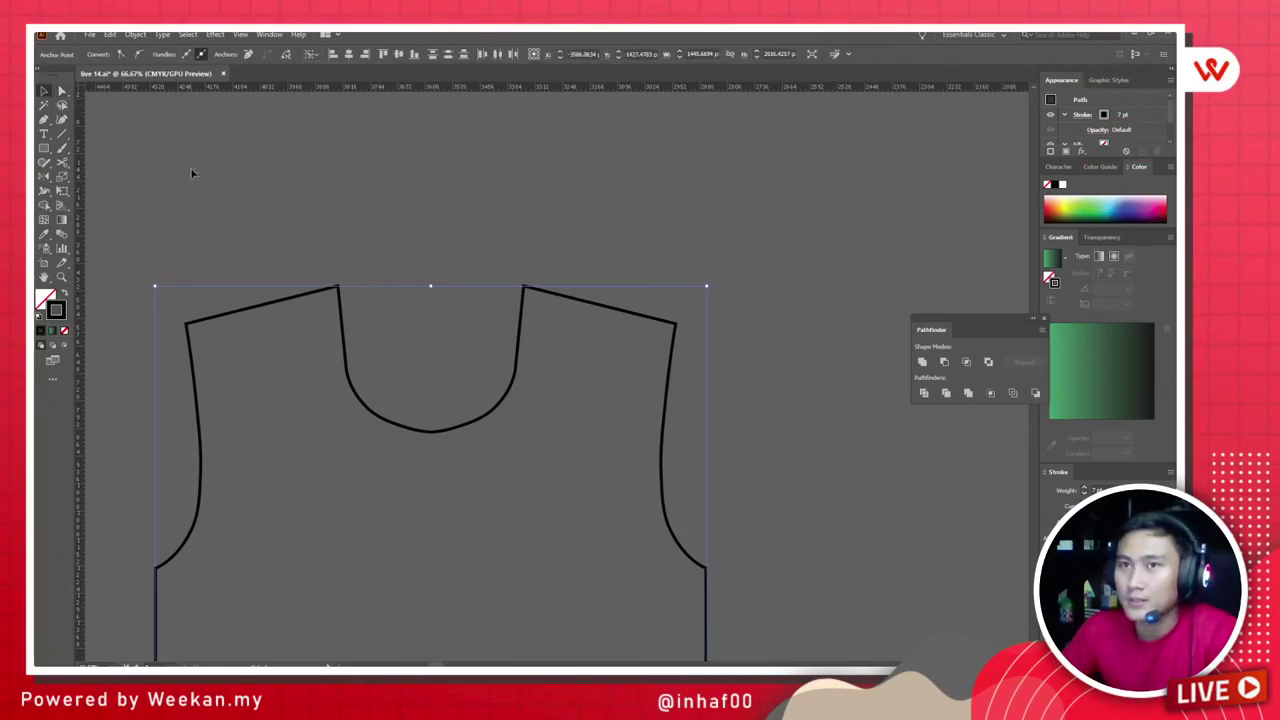
click(519, 328)
click(501, 314)
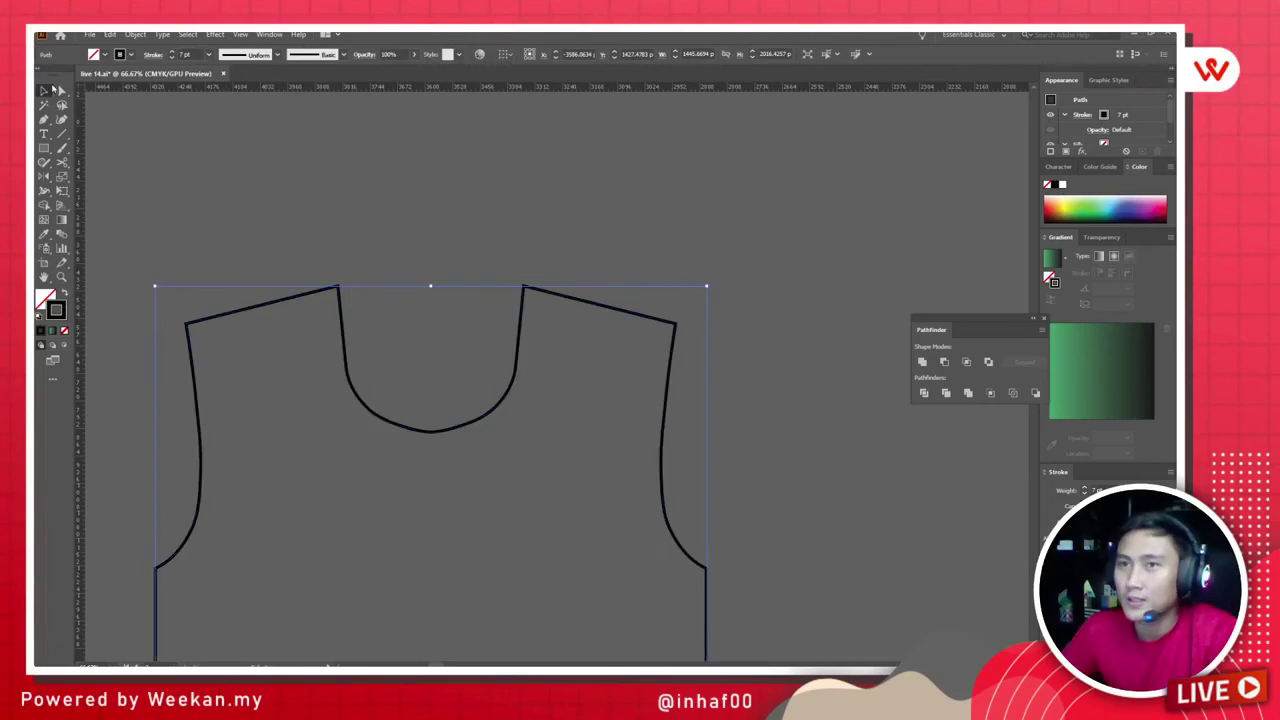
click(62, 91)
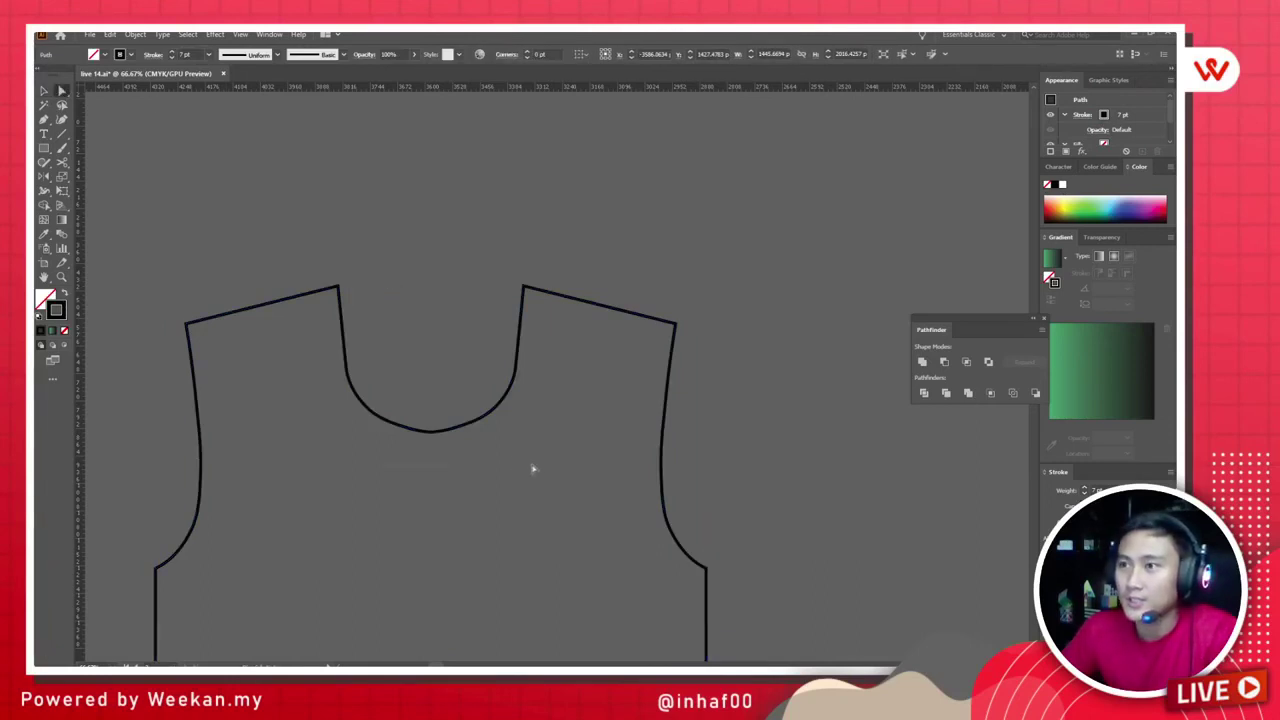
key(ctrl+g)
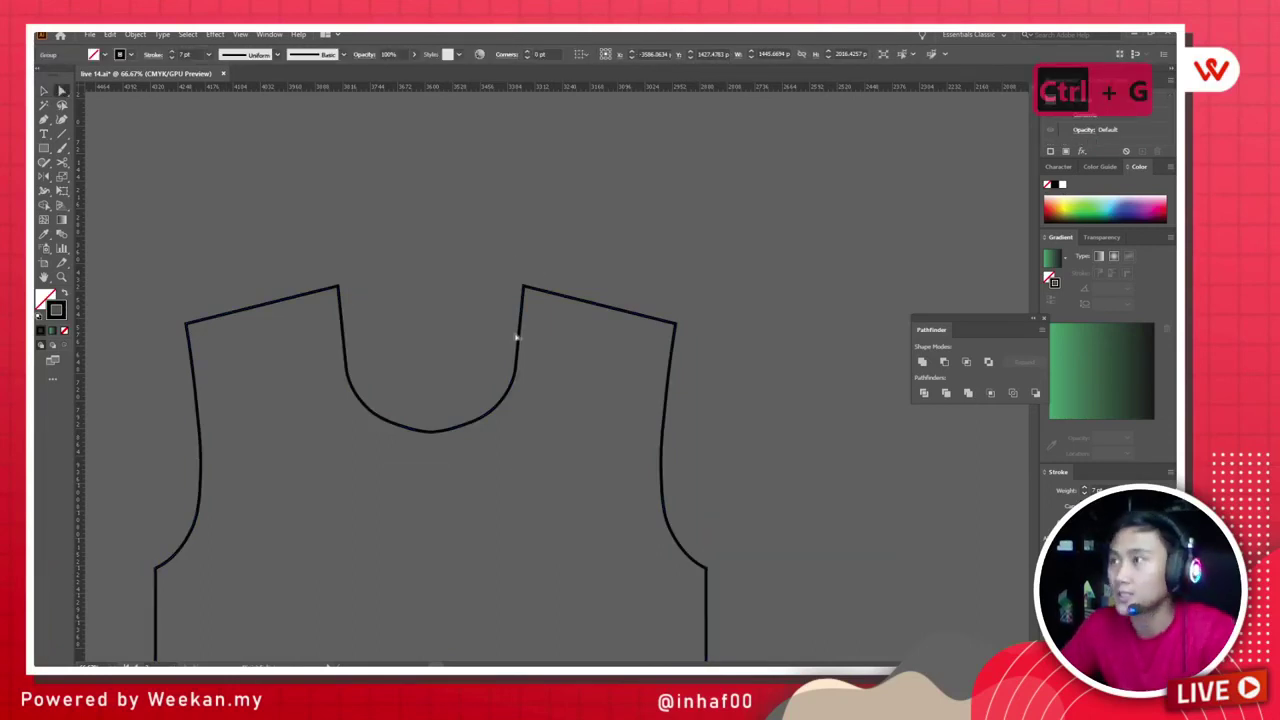
click(519, 341)
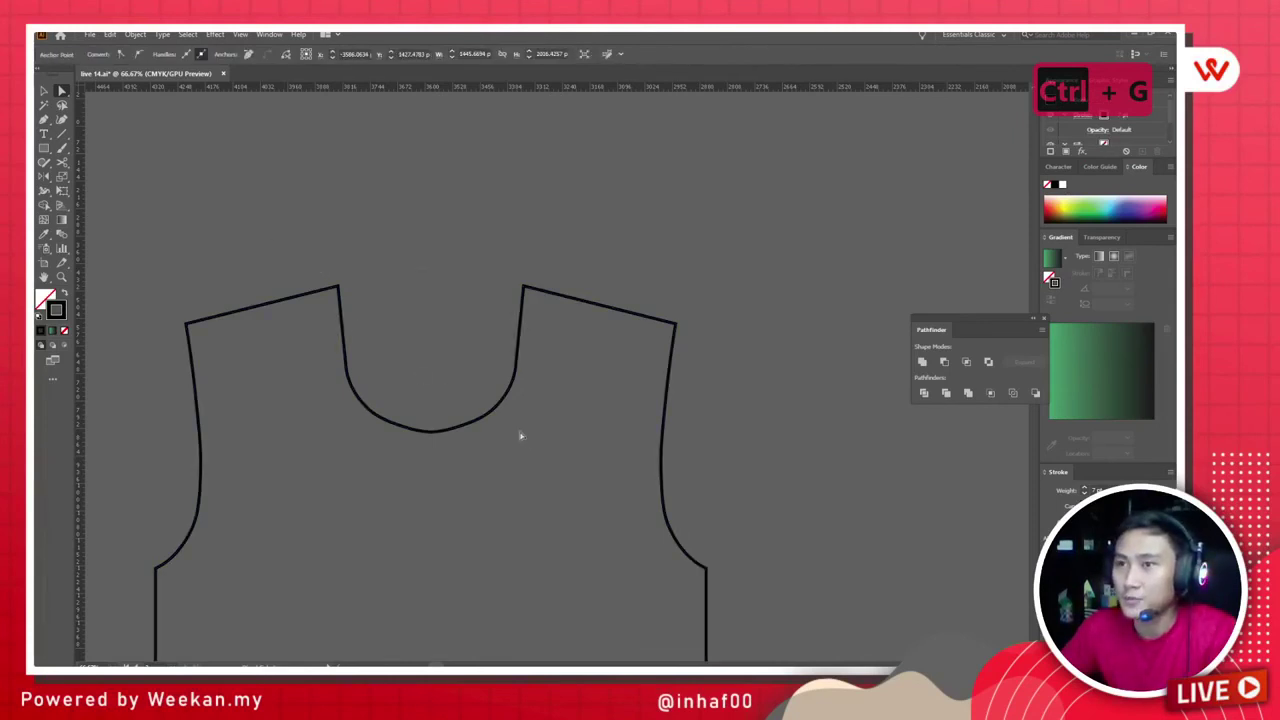
key(ctrl+e)
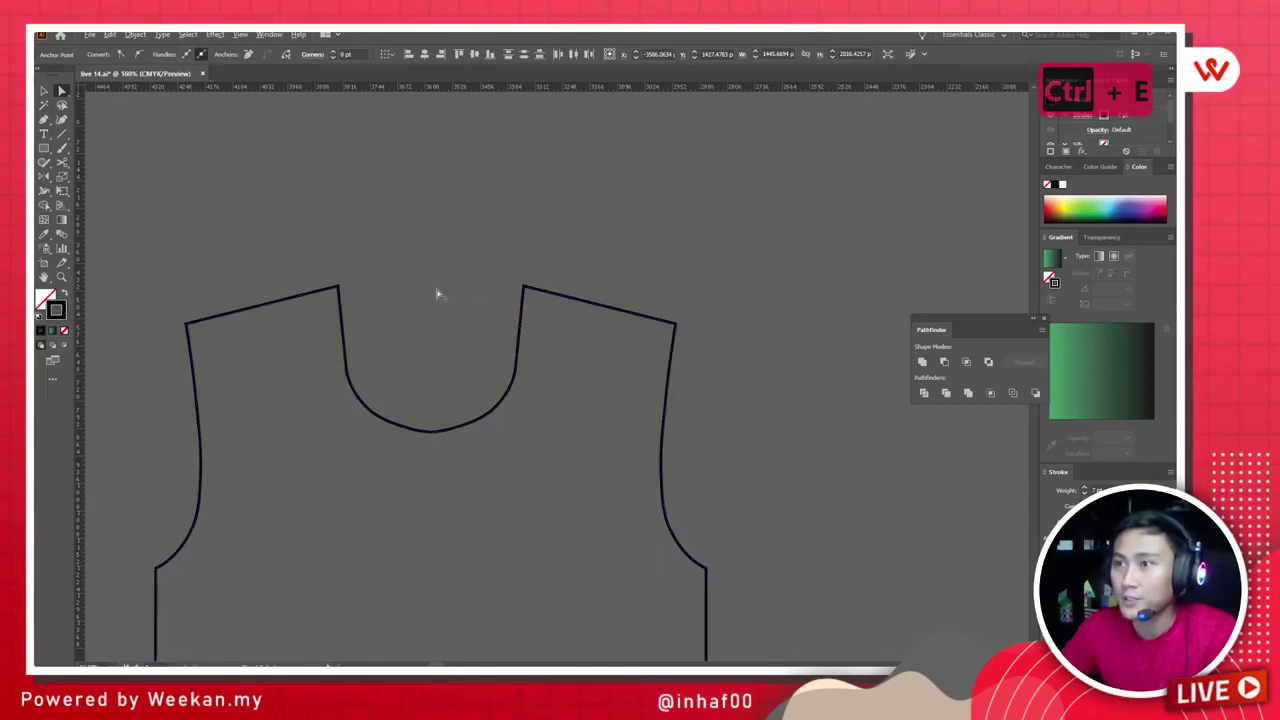
scroll(437, 293, up, 3)
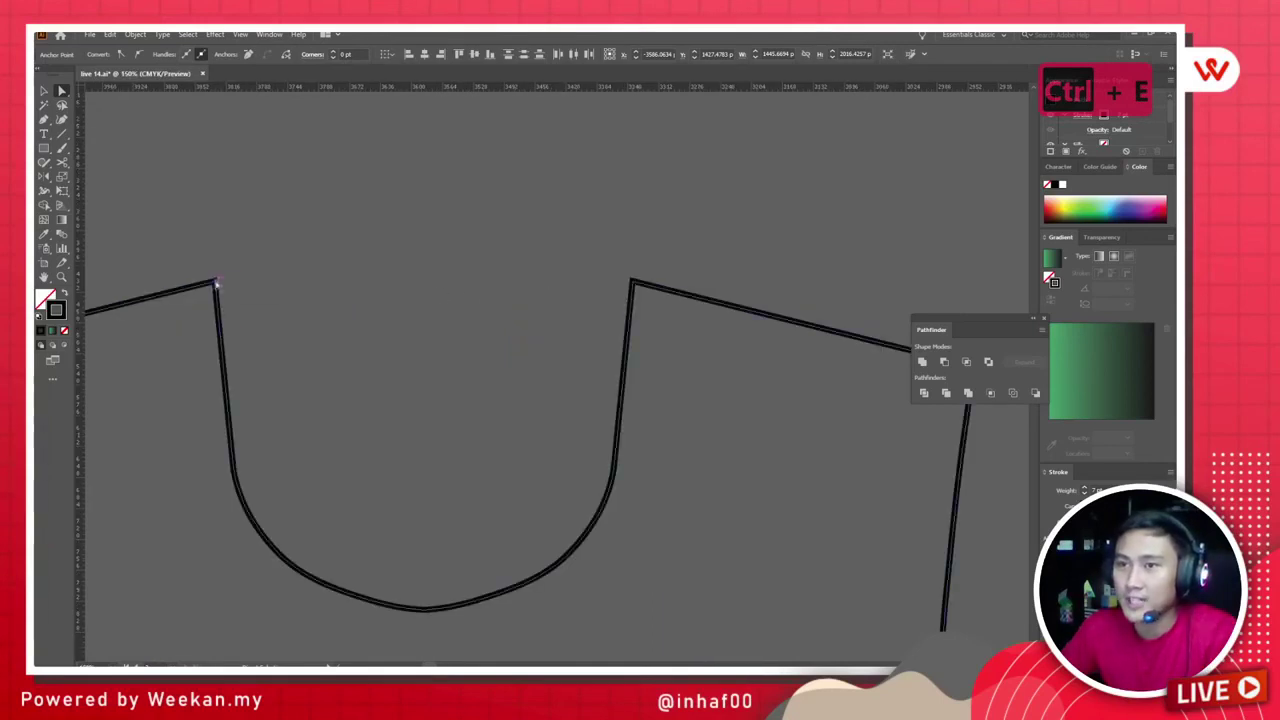
Step: Pull the left neck corner and left neckline point of the copied outline inward, and raise its bottom-centre neckline point
click(218, 283)
drag(218, 283, 343, 256)
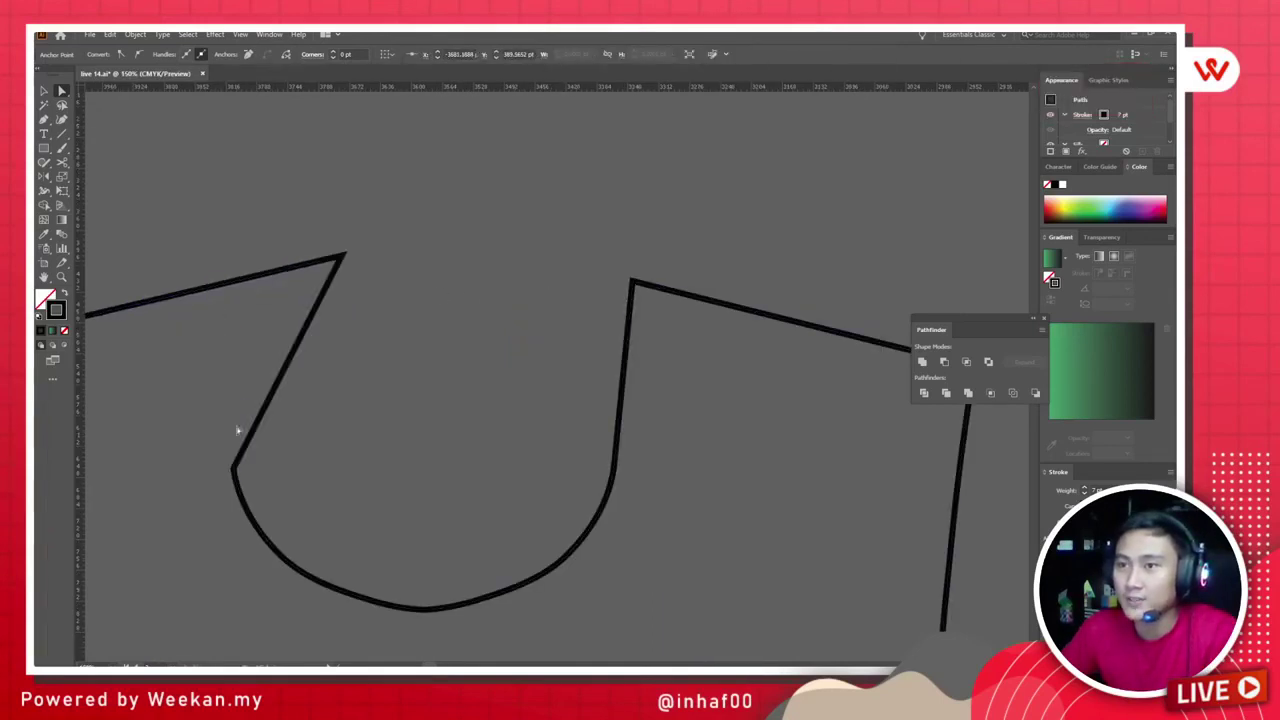
mouse_move(309, 443)
mouse_down()
mouse_move(277, 497)
mouse_move(331, 447)
mouse_up()
key(ctrl+z)
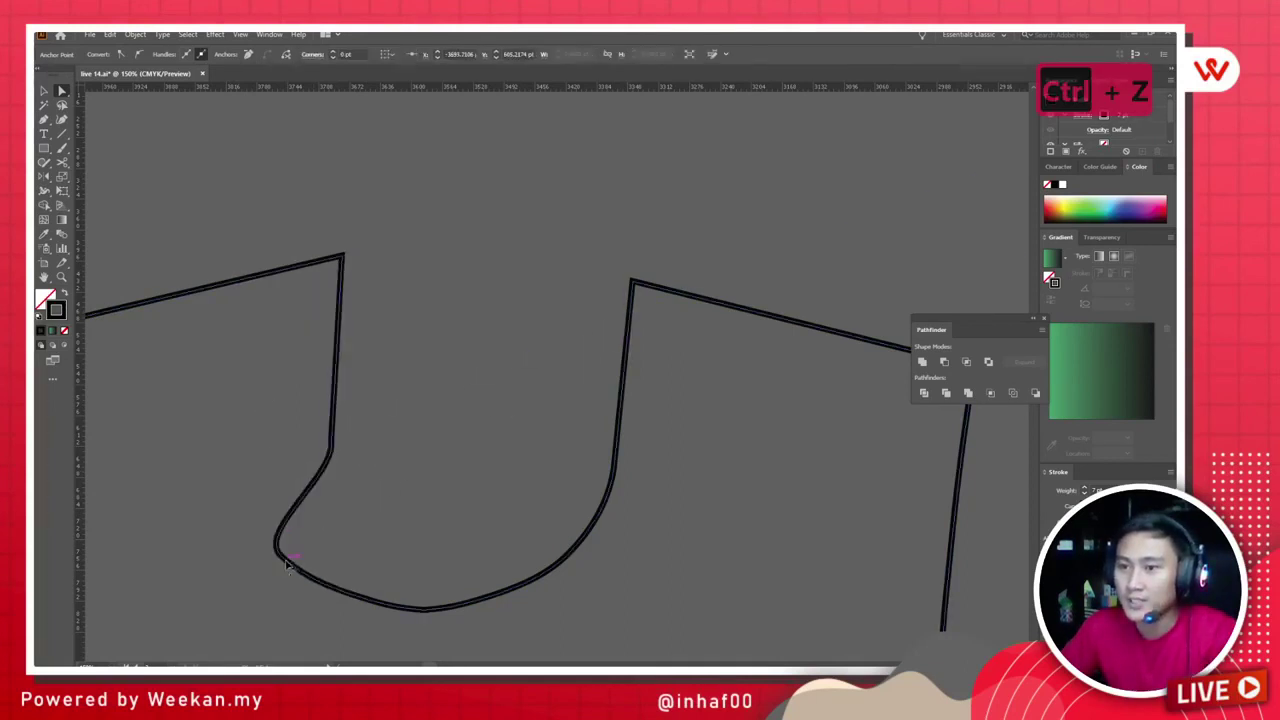
click(300, 572)
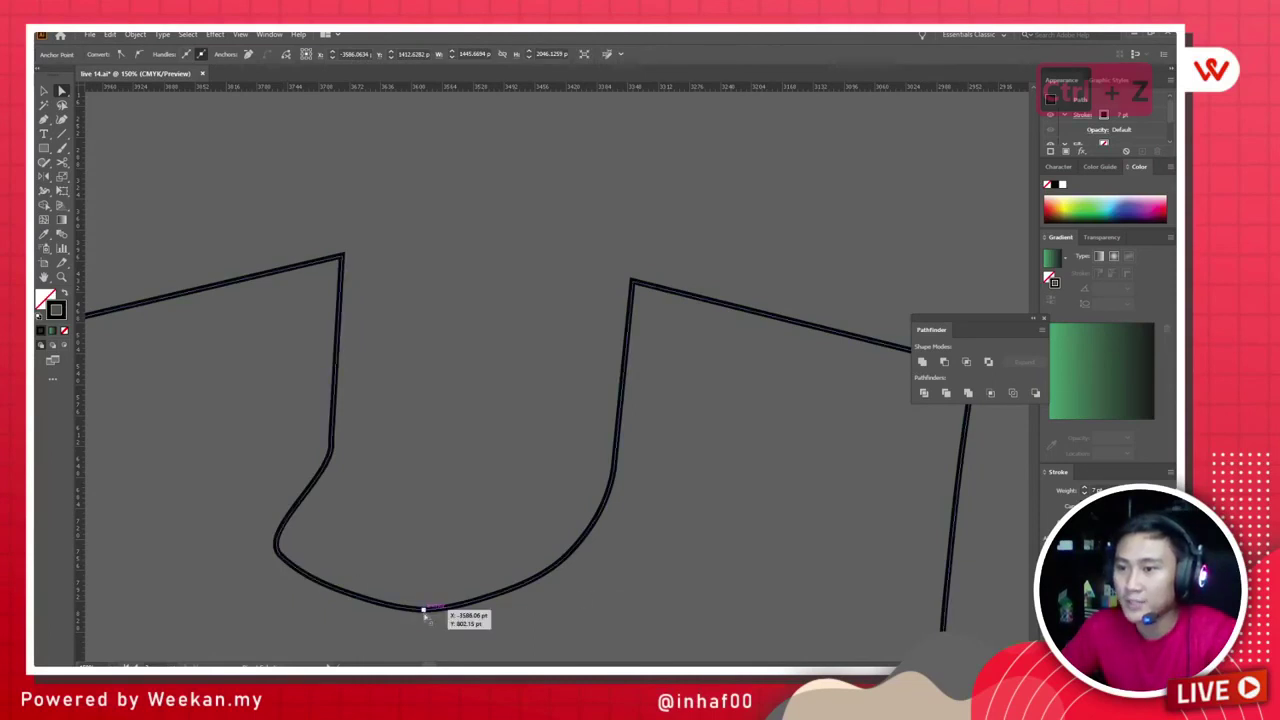
drag(429, 606, 441, 496)
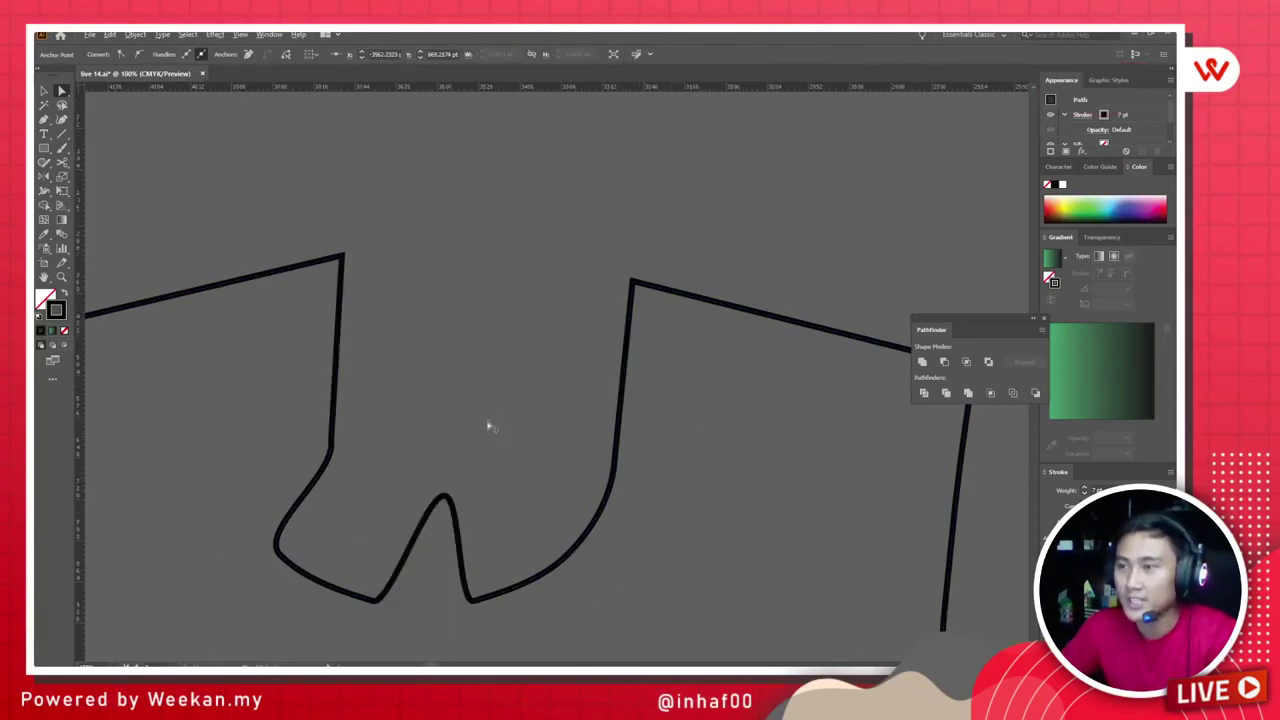
Step: Delete the distorted copy of the shirt outline beside the reference jersey image
scroll(489, 423, down, 2)
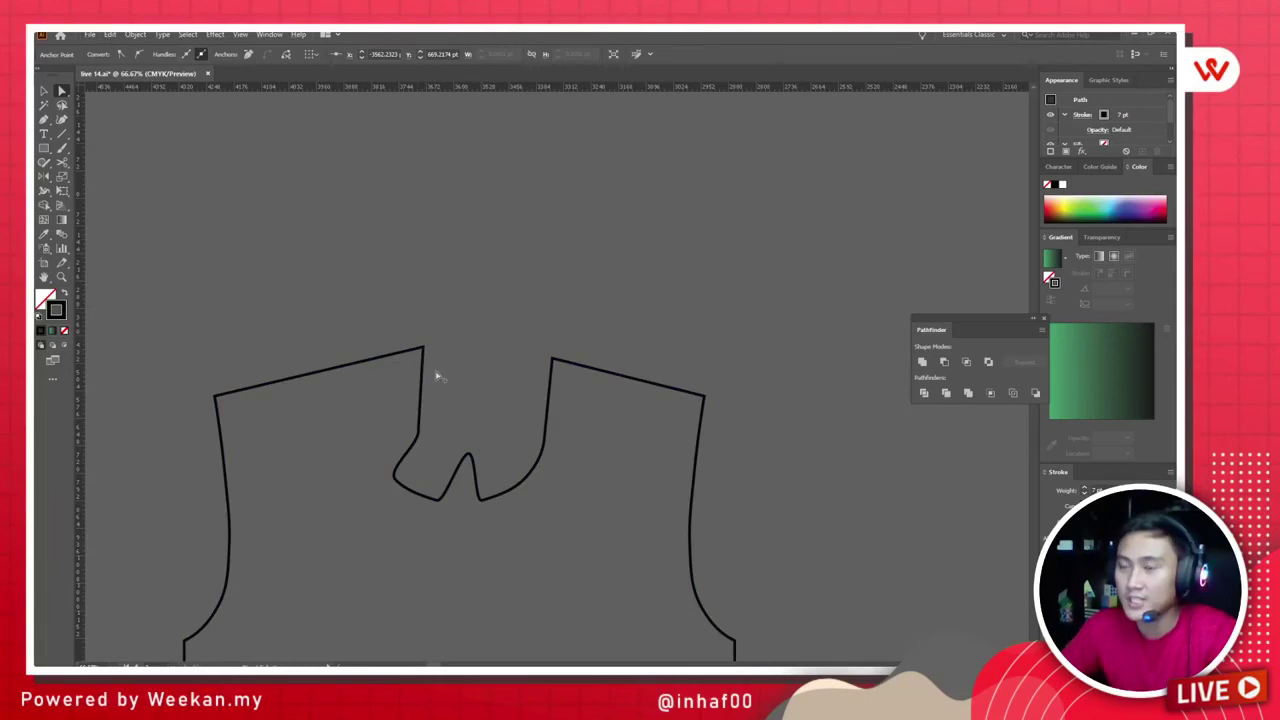
scroll(434, 366, down, 2)
click(45, 90)
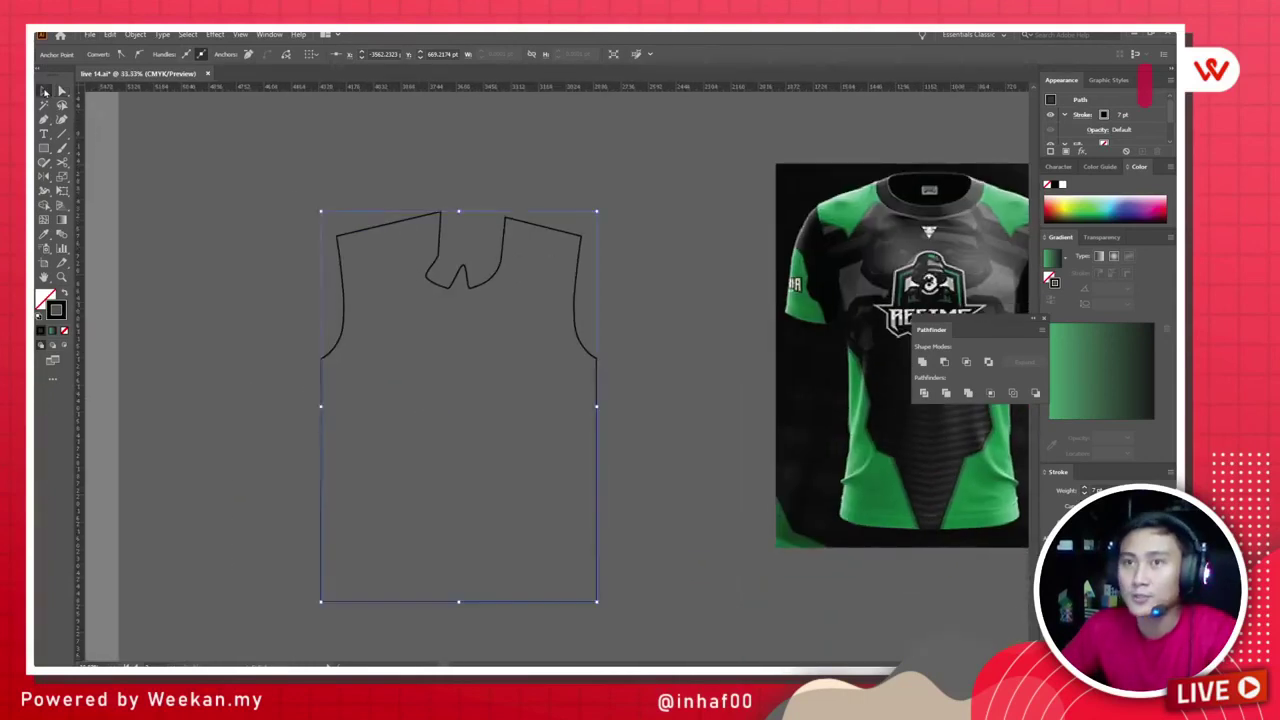
key(ctrl+g)
key(Delete)
key(Delete)
key(Delete)
key(Delete)
key(Delete)
key(Delete)
key(Delete)
key(Delete)
key(Delete)
key(Delete)
key(Delete)
key(Delete)
key(Delete)
key(Delete)
key(Delete)
key(Delete)
key(Delete)
key(Delete)
key(Delete)
key(Delete)
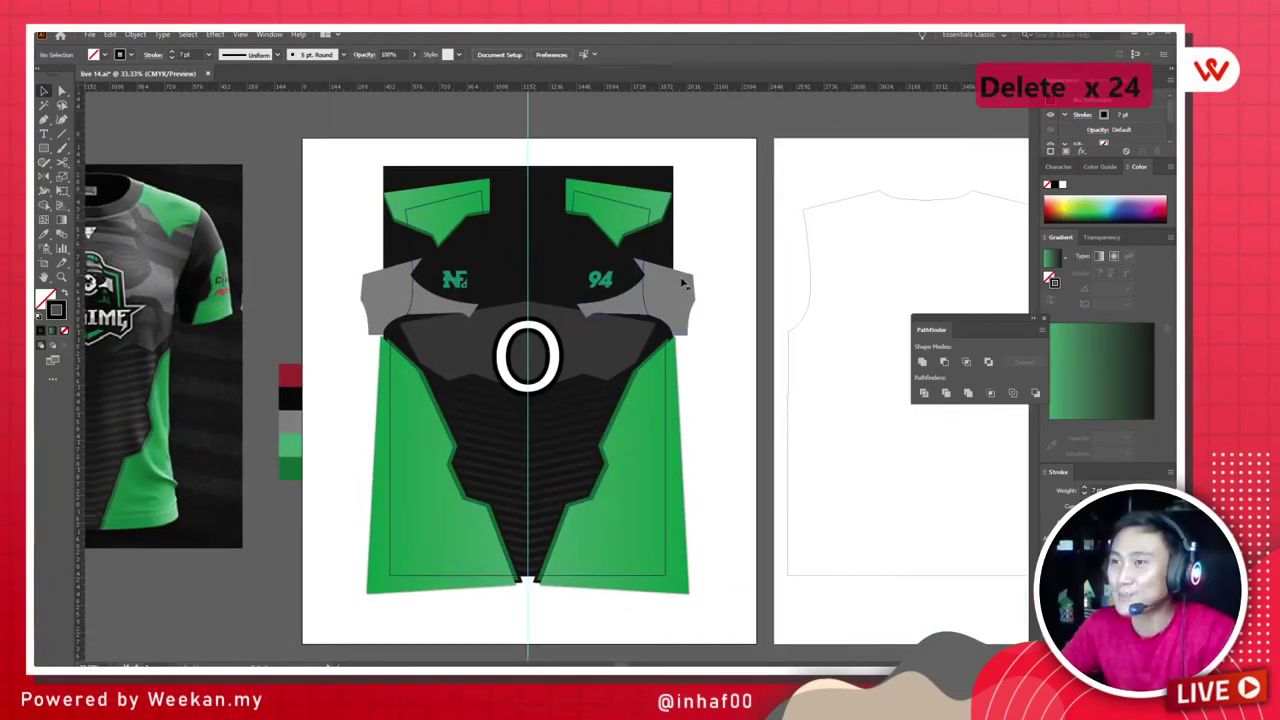
click(648, 255)
scroll(661, 262, down, 1)
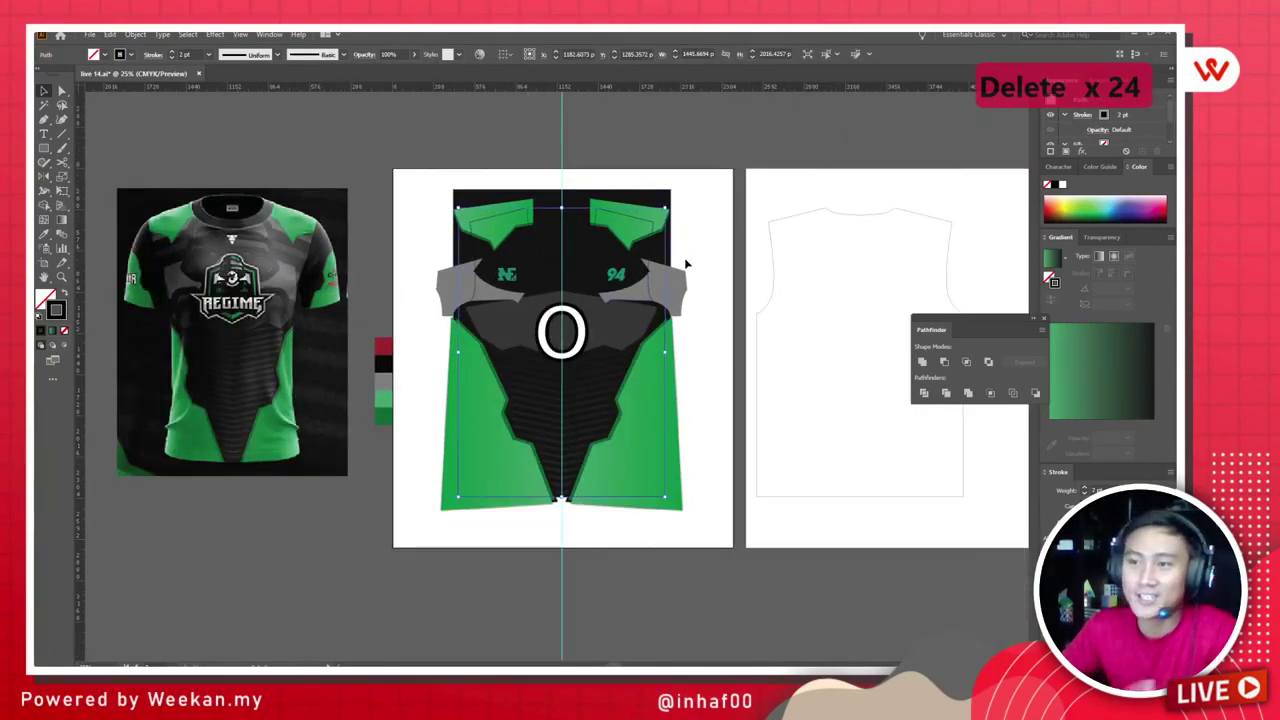
scroll(686, 264, up, 1)
scroll(691, 229, up, 1)
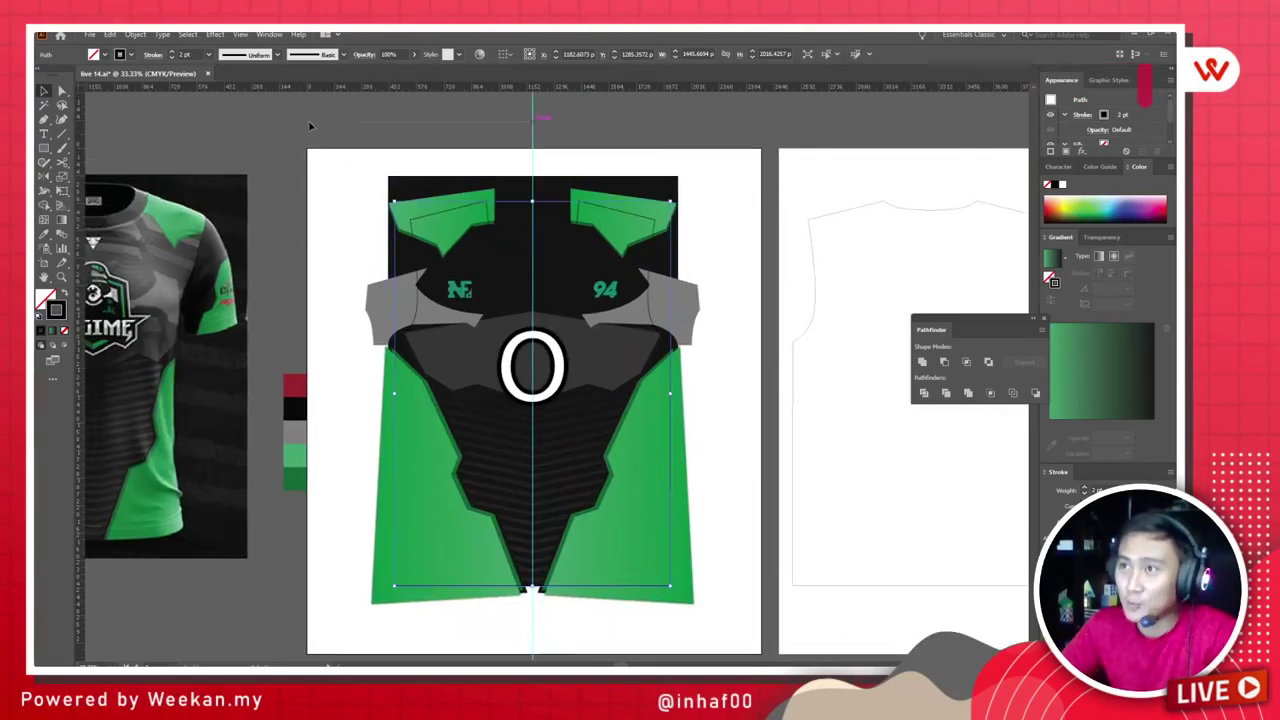
click(351, 357)
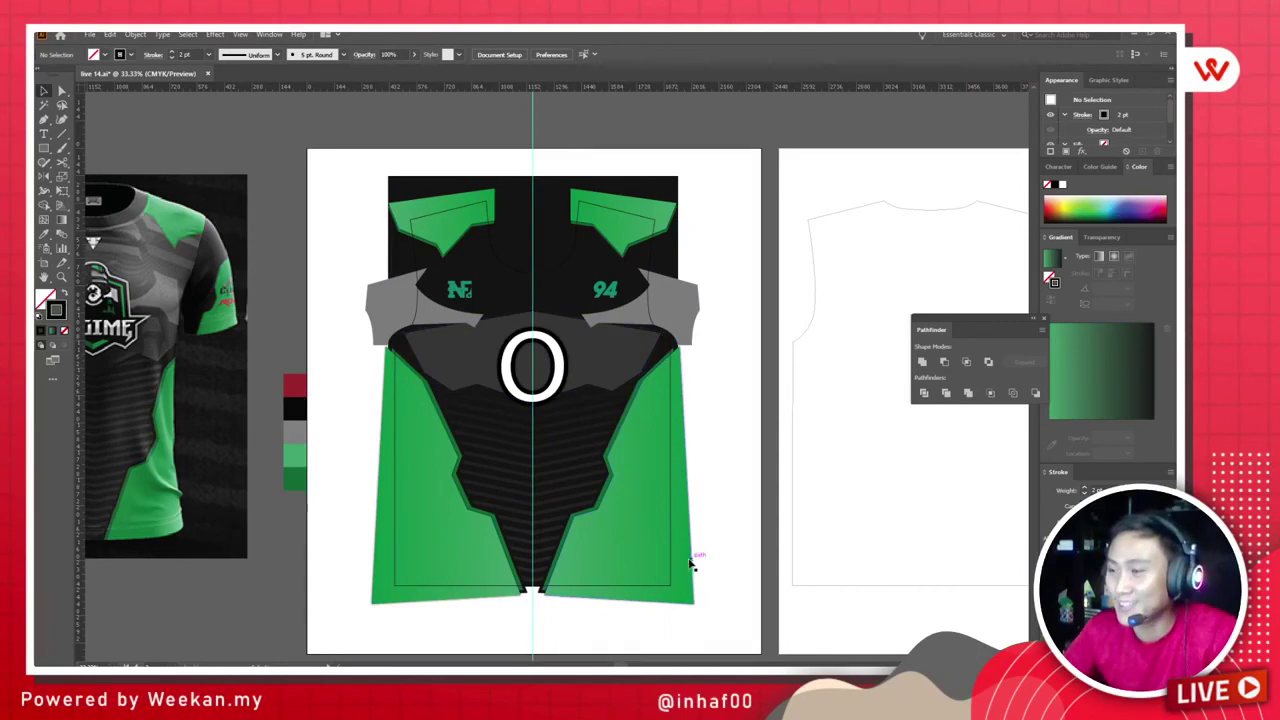
key(super)
key(super)
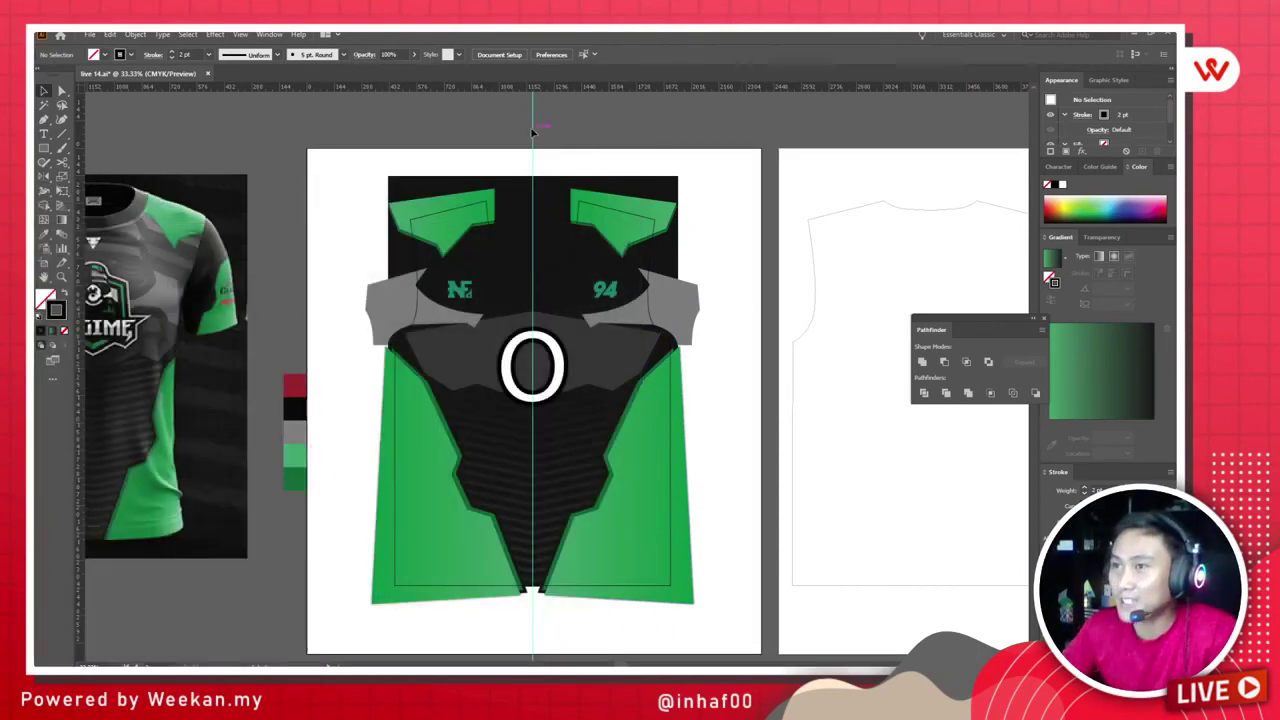
right_click(533, 131)
click(691, 132)
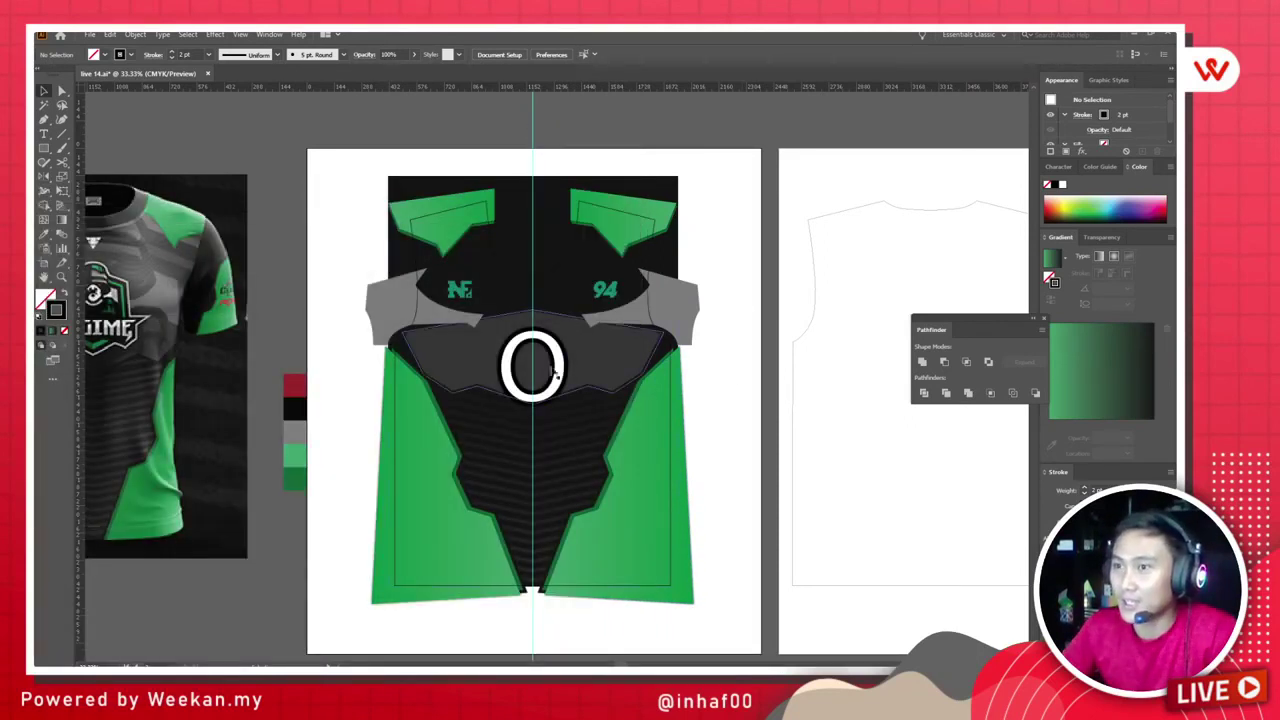
Step: Export Artboard 2 for screens as a PNG at 1x scale to the Desktop
click(90, 35)
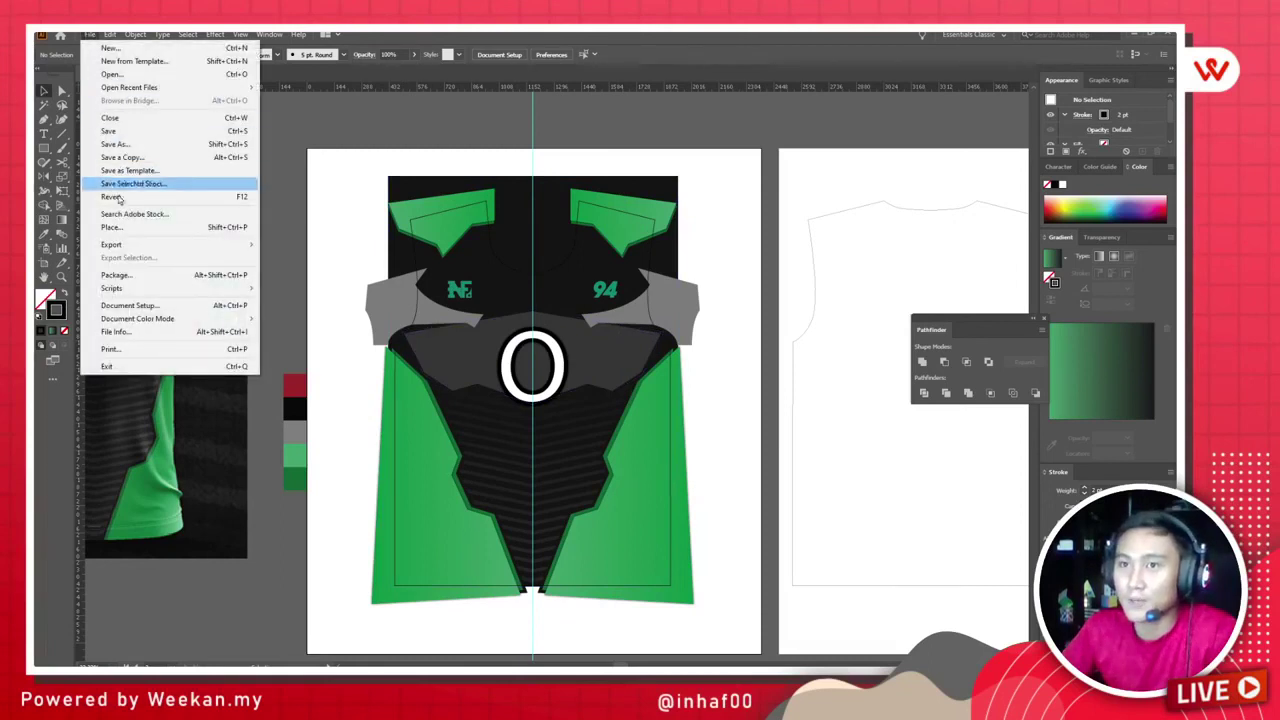
mouse_move(132, 247)
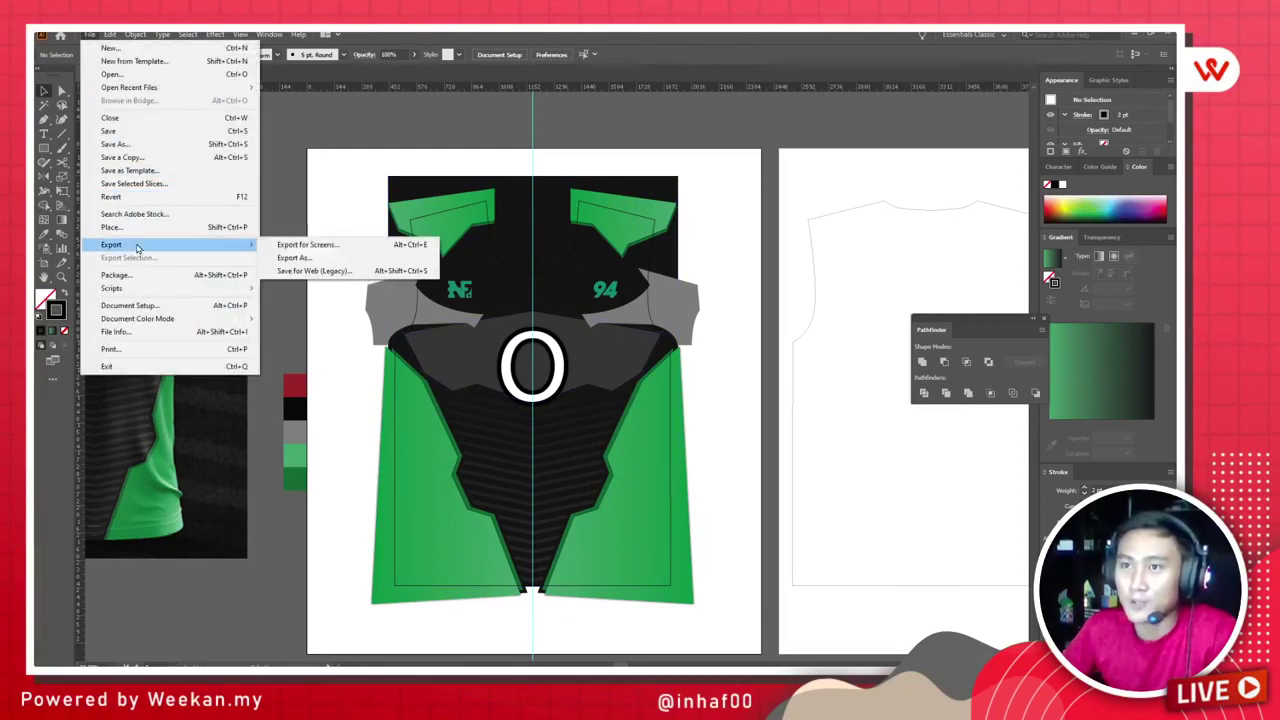
click(328, 246)
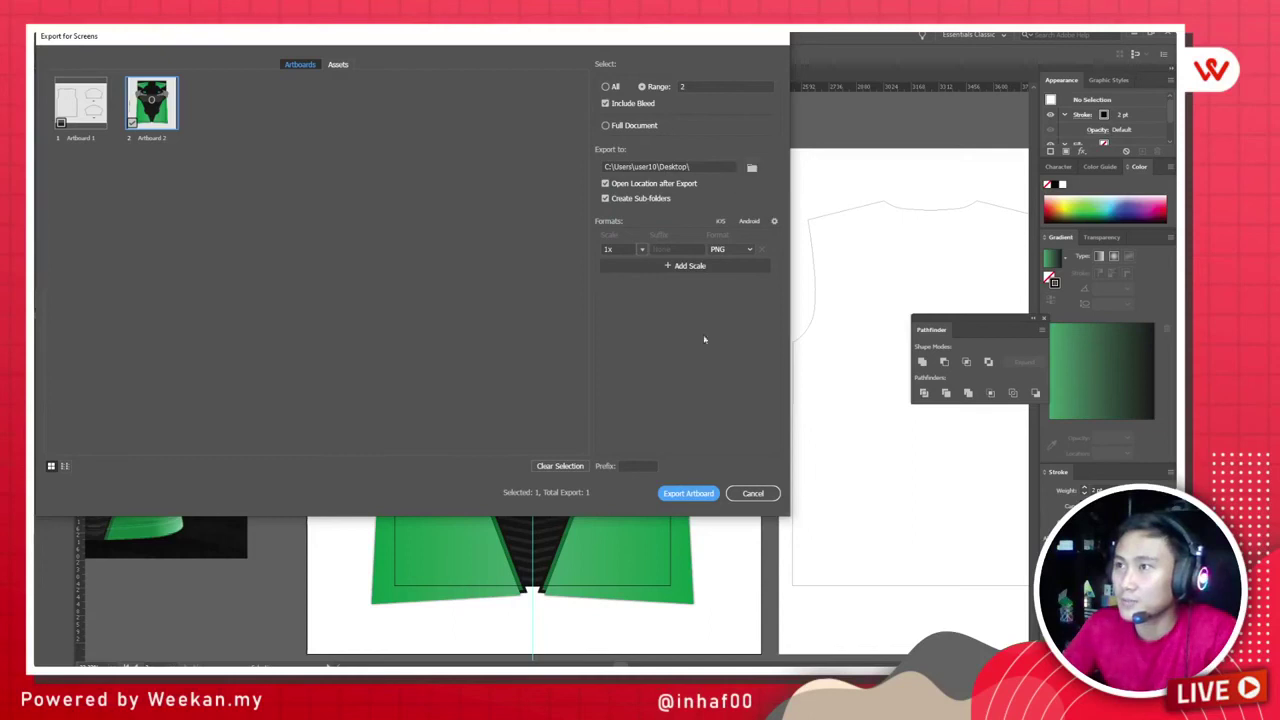
click(688, 493)
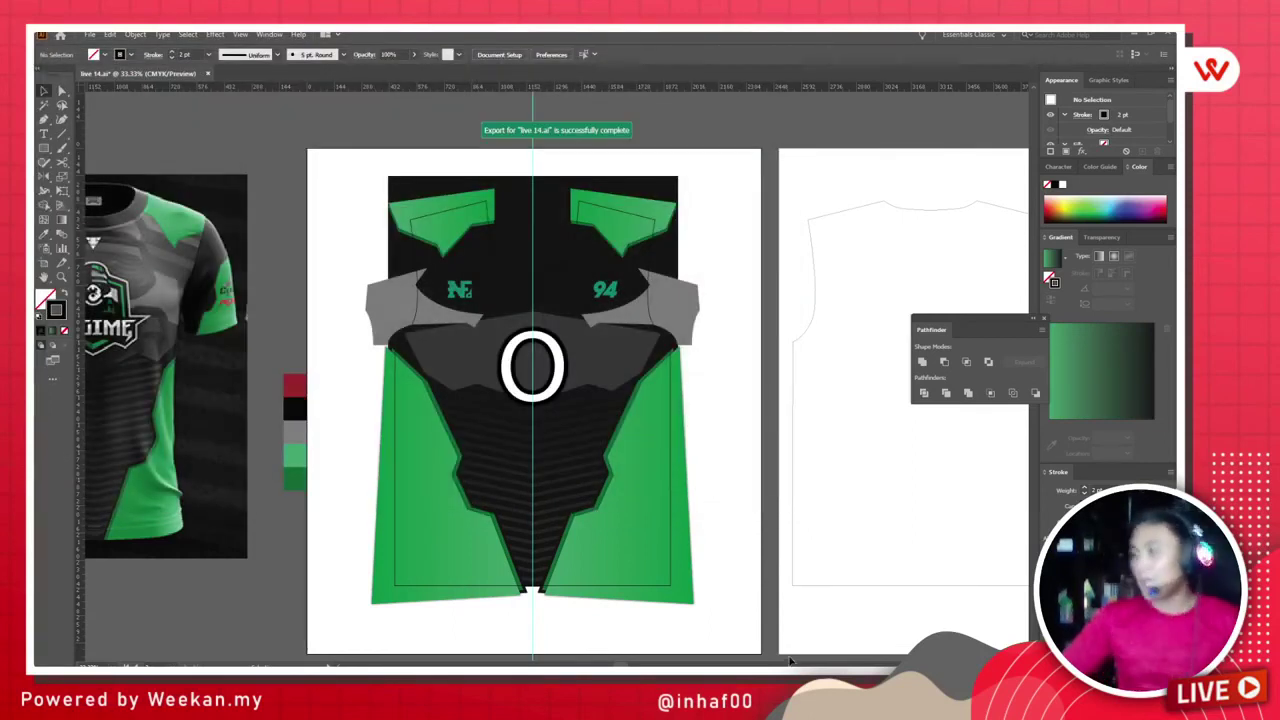
key(super)
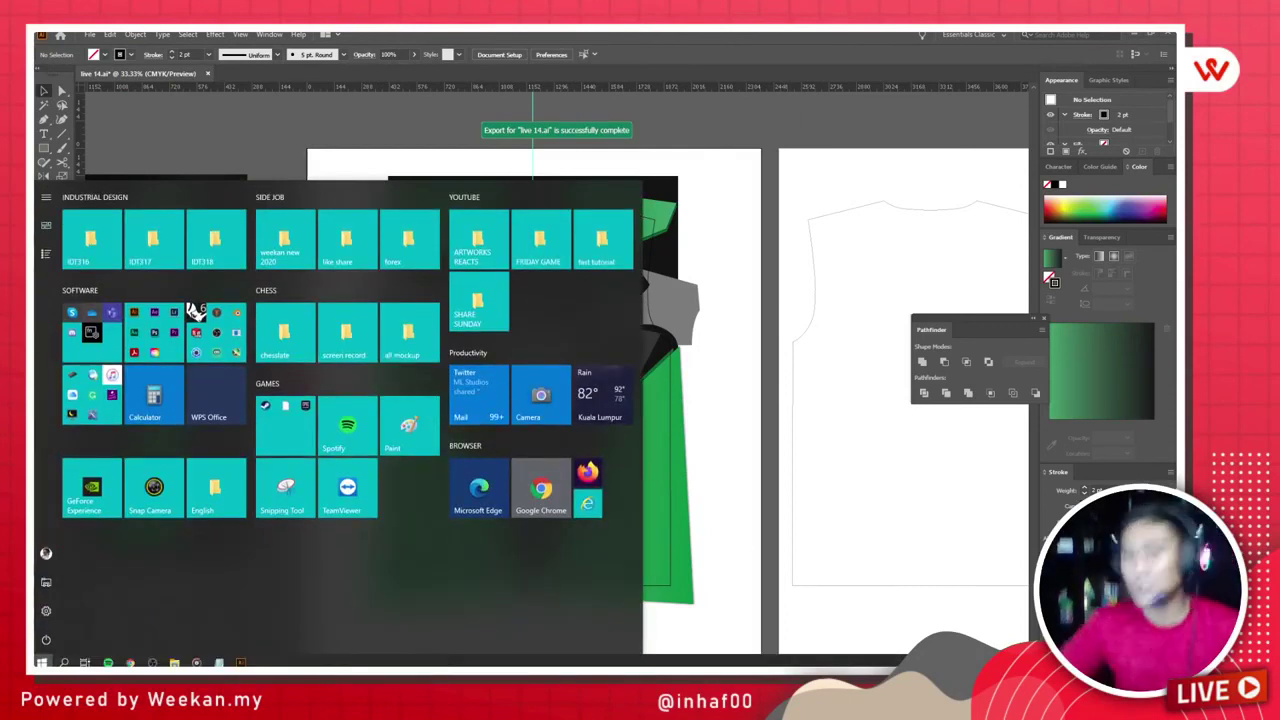
key(super)
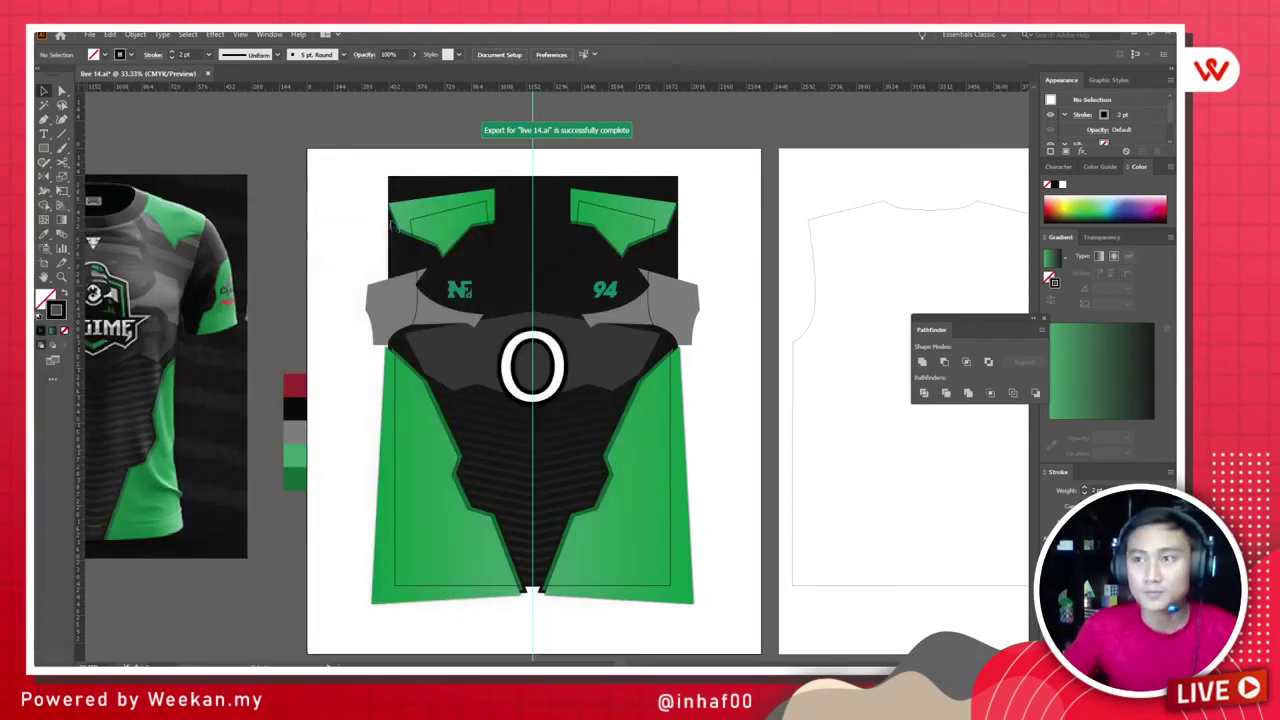
Step: Switch to the desktop and preview the T-shirt Crewneck Front mockup image in Windows Photo Viewer
click(1127, 38)
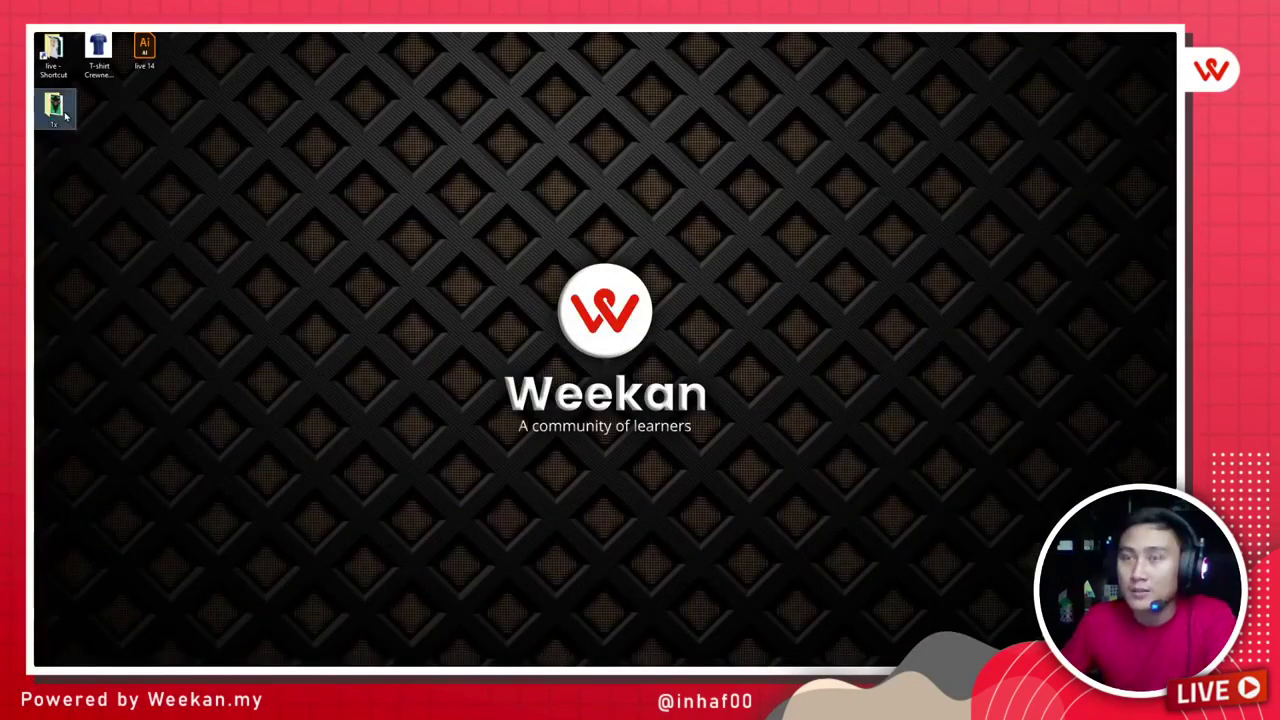
click(103, 48)
double_click(103, 48)
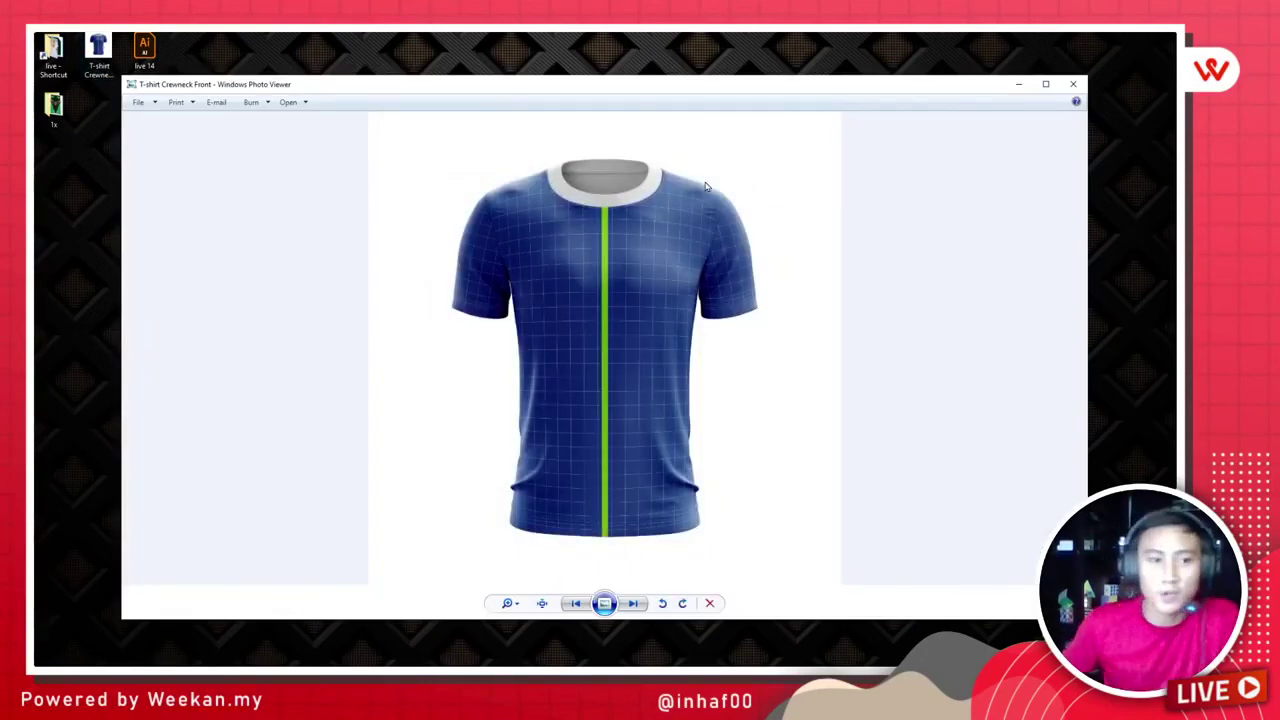
click(1073, 84)
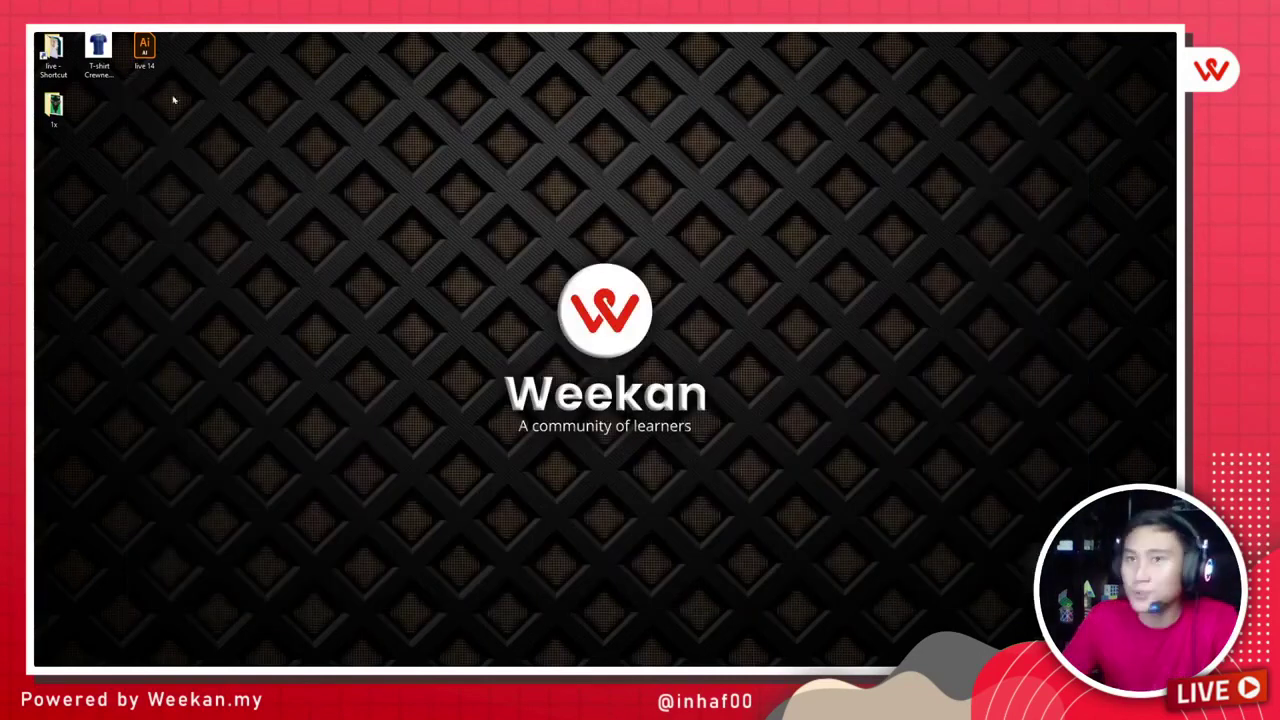
Step: Open the T-shirt Crewneck Front mockup in Adobe Photoshop 2020, maximize the window and clear the layer selection
right_click(100, 56)
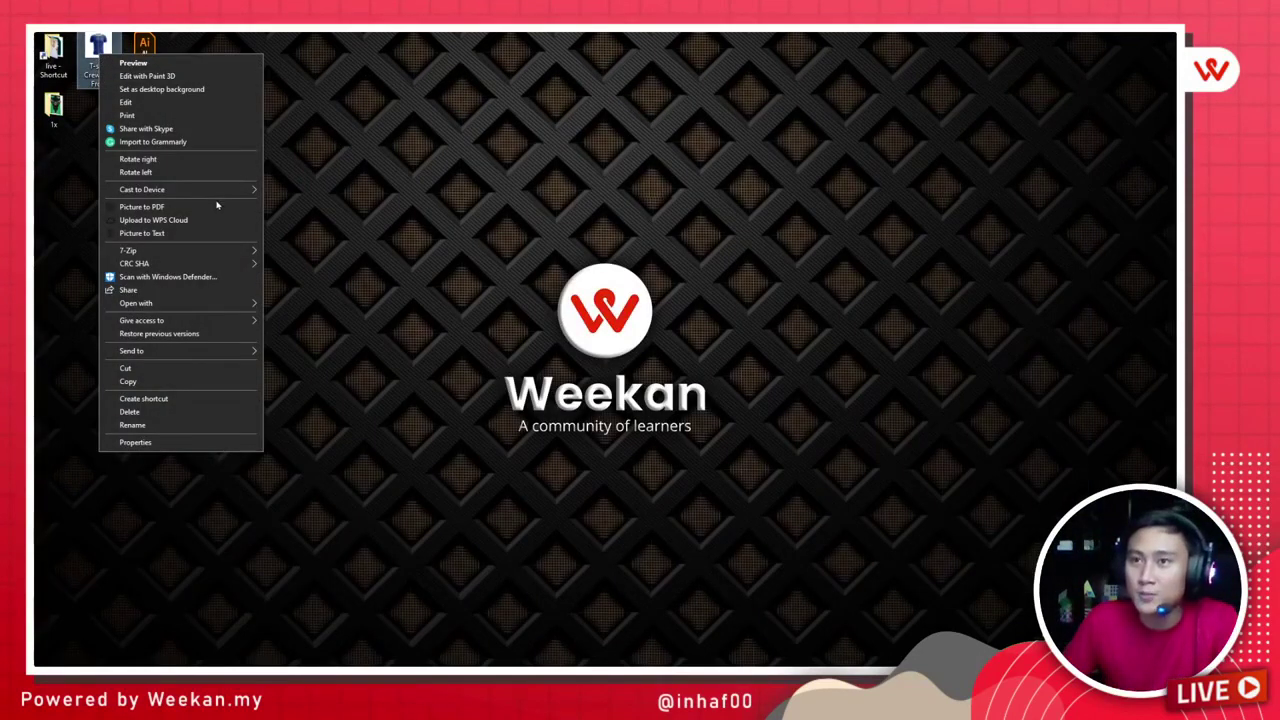
mouse_move(204, 266)
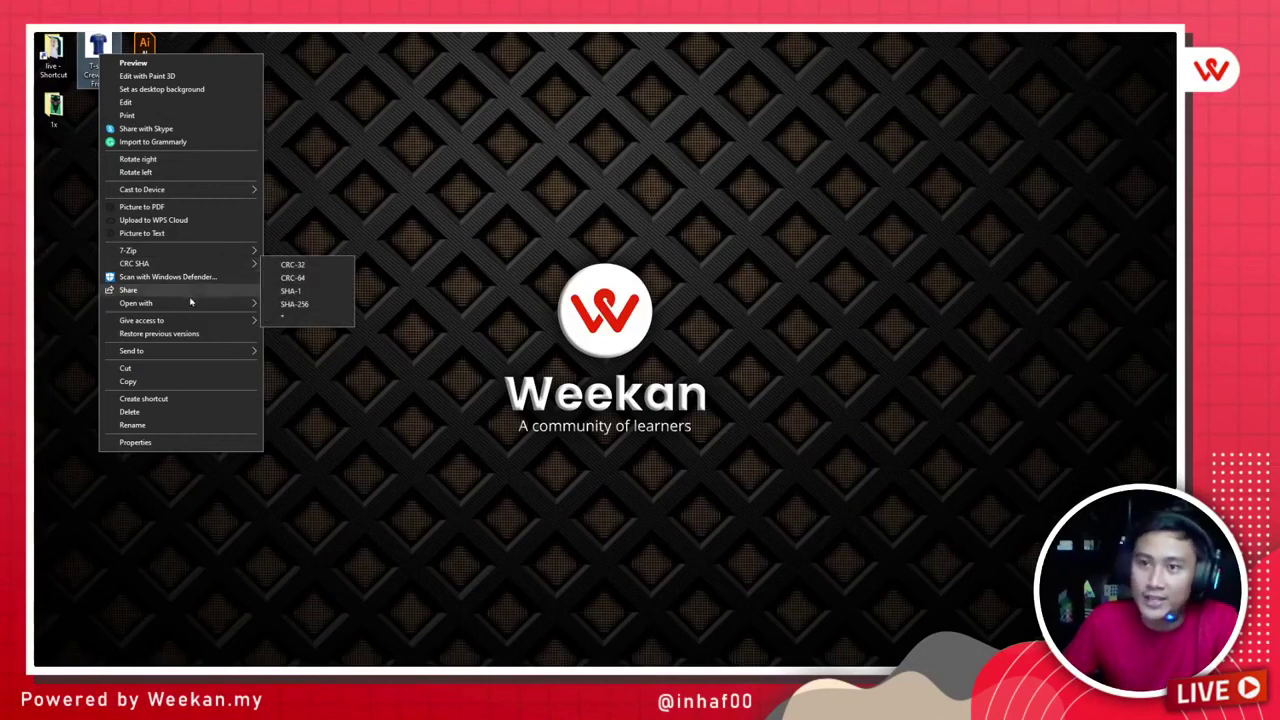
mouse_move(185, 311)
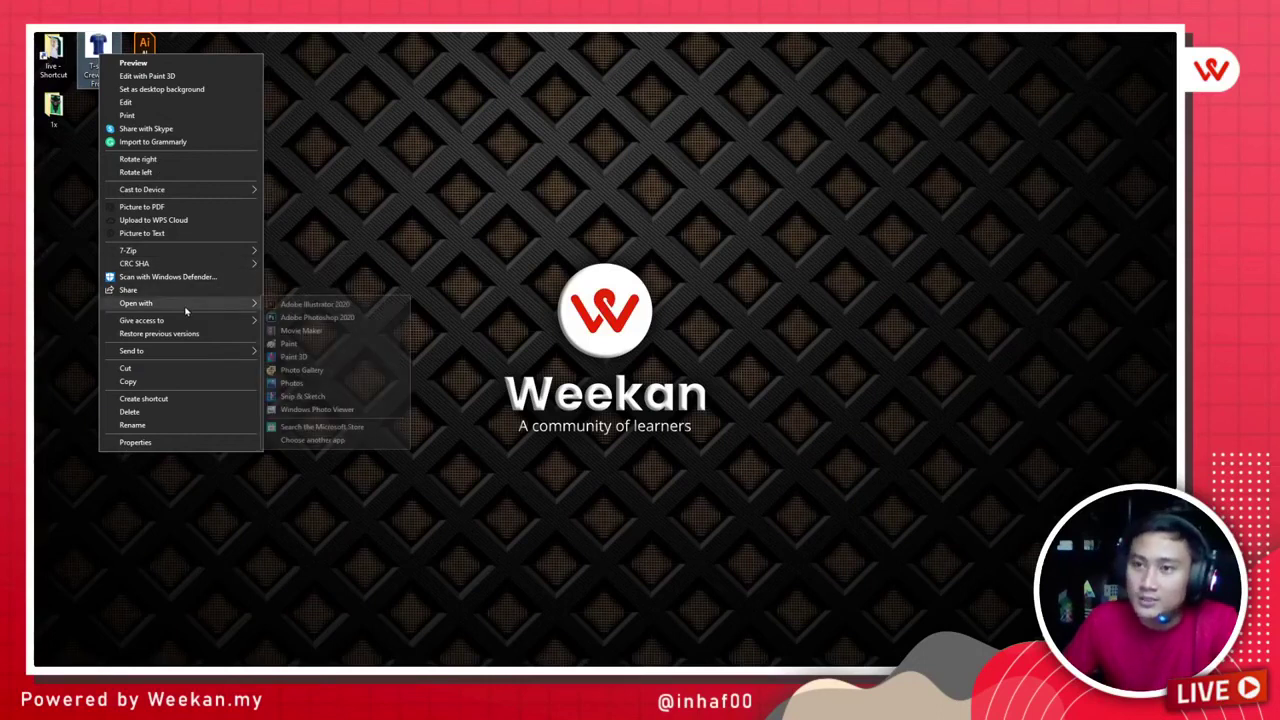
click(300, 317)
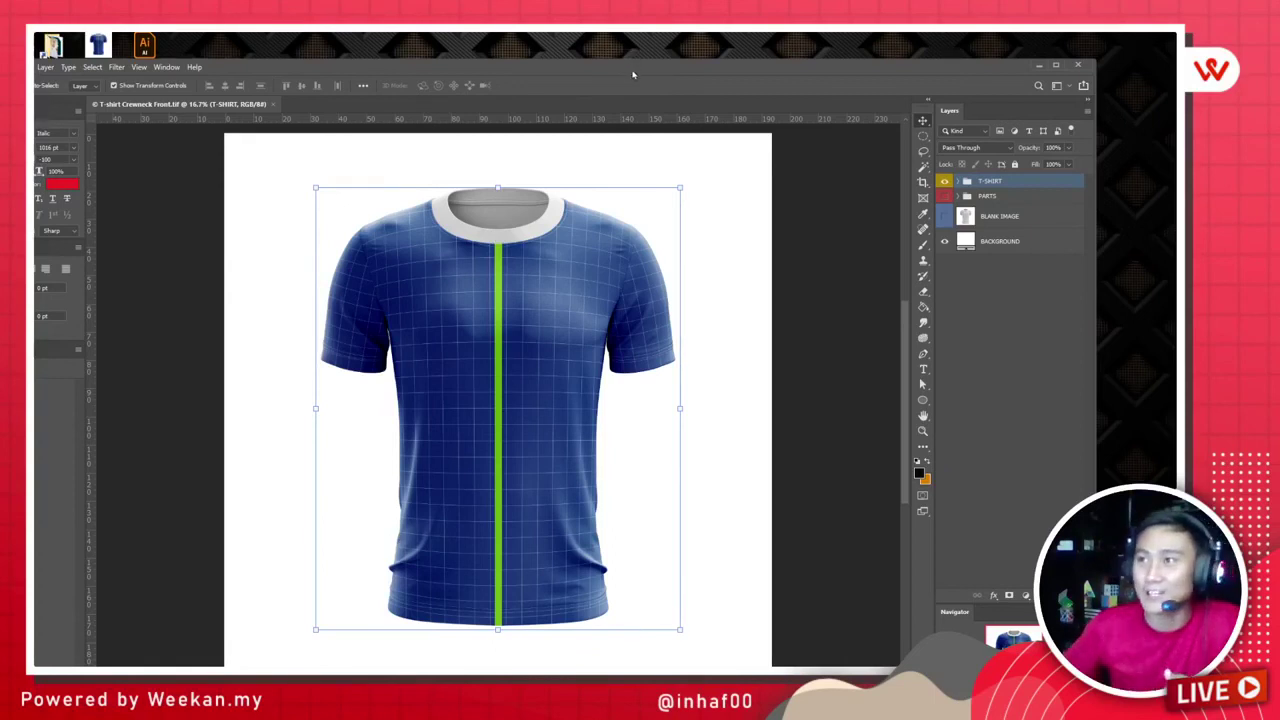
drag(632, 74, 695, 34)
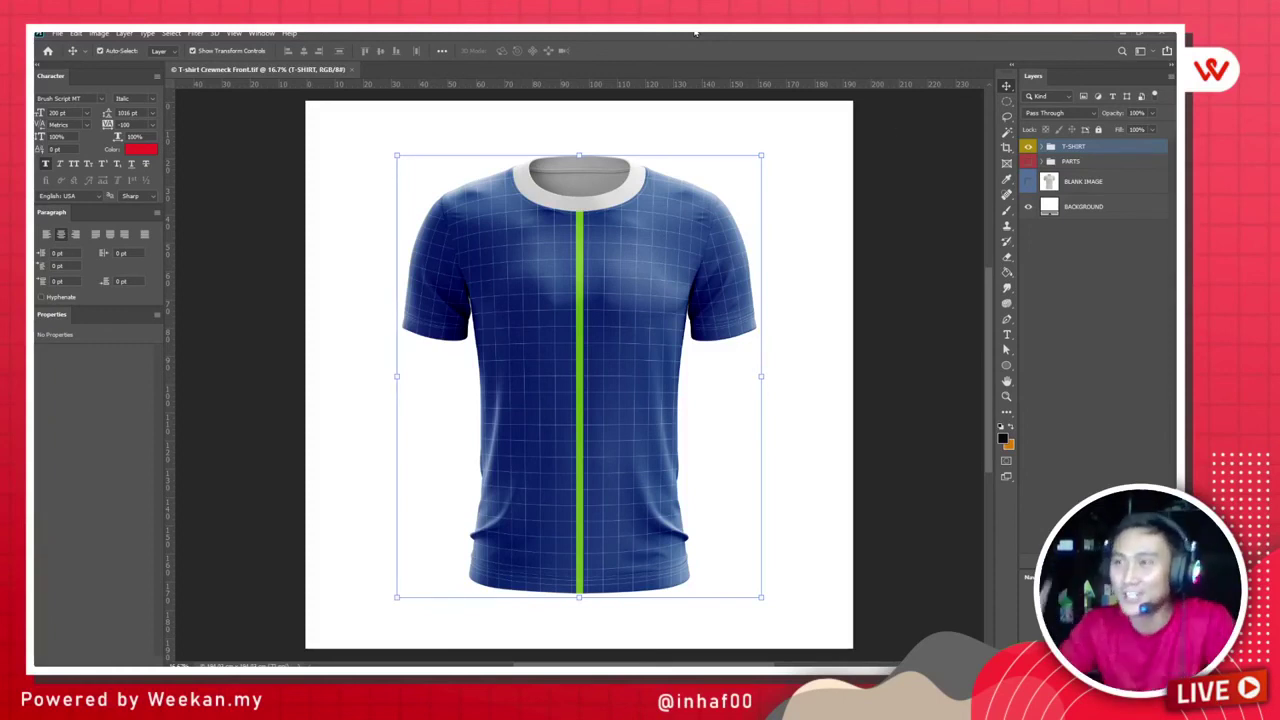
click(913, 263)
scroll(910, 298, down, 1)
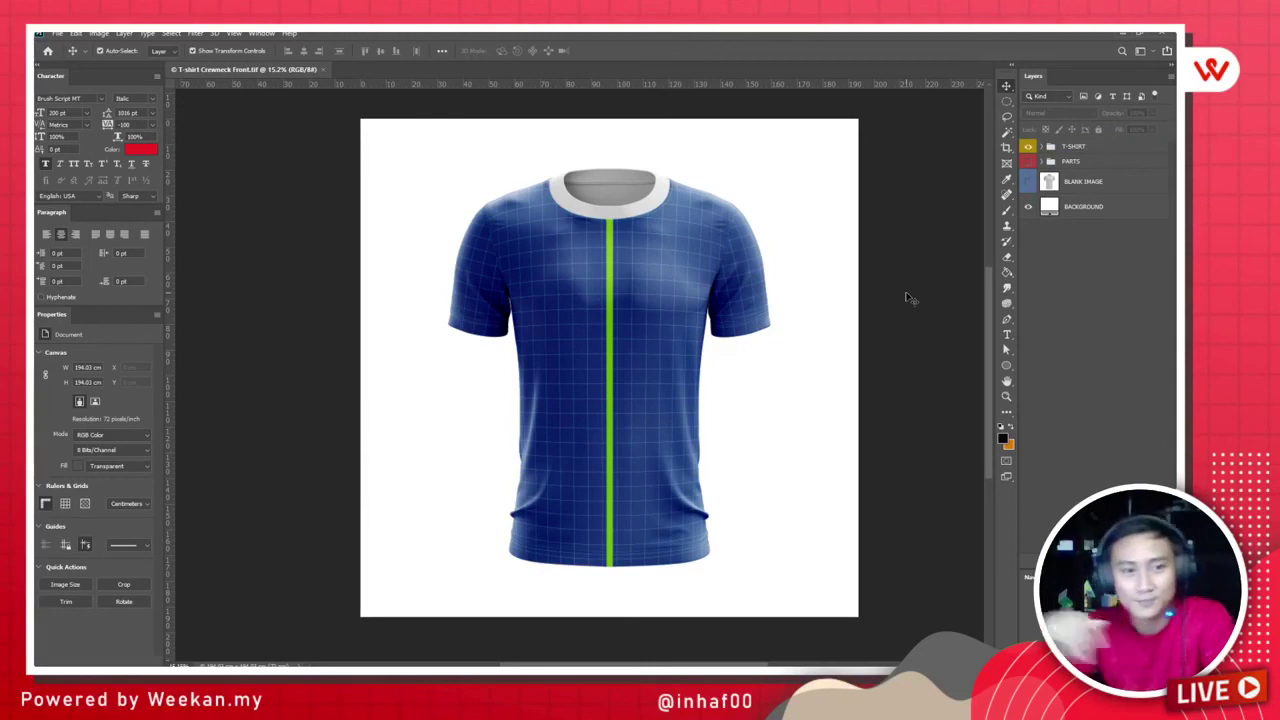
scroll(755, 316, up, 1)
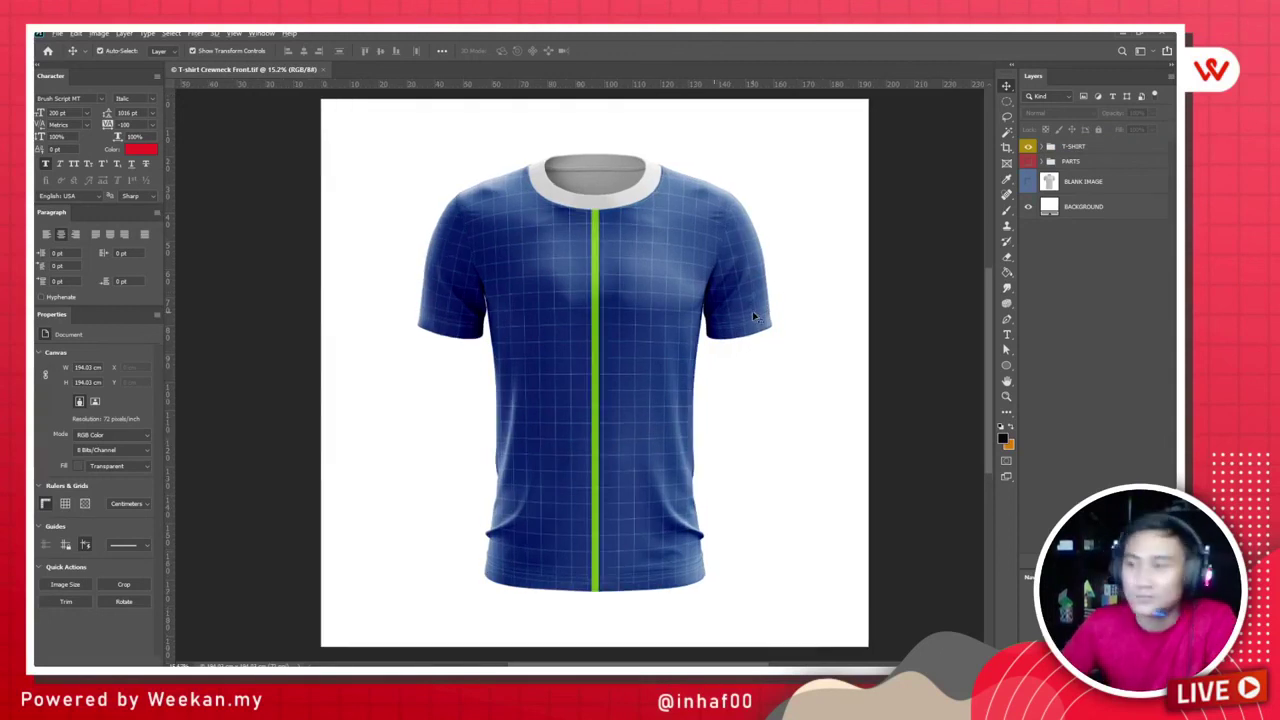
scroll(755, 316, up, 2)
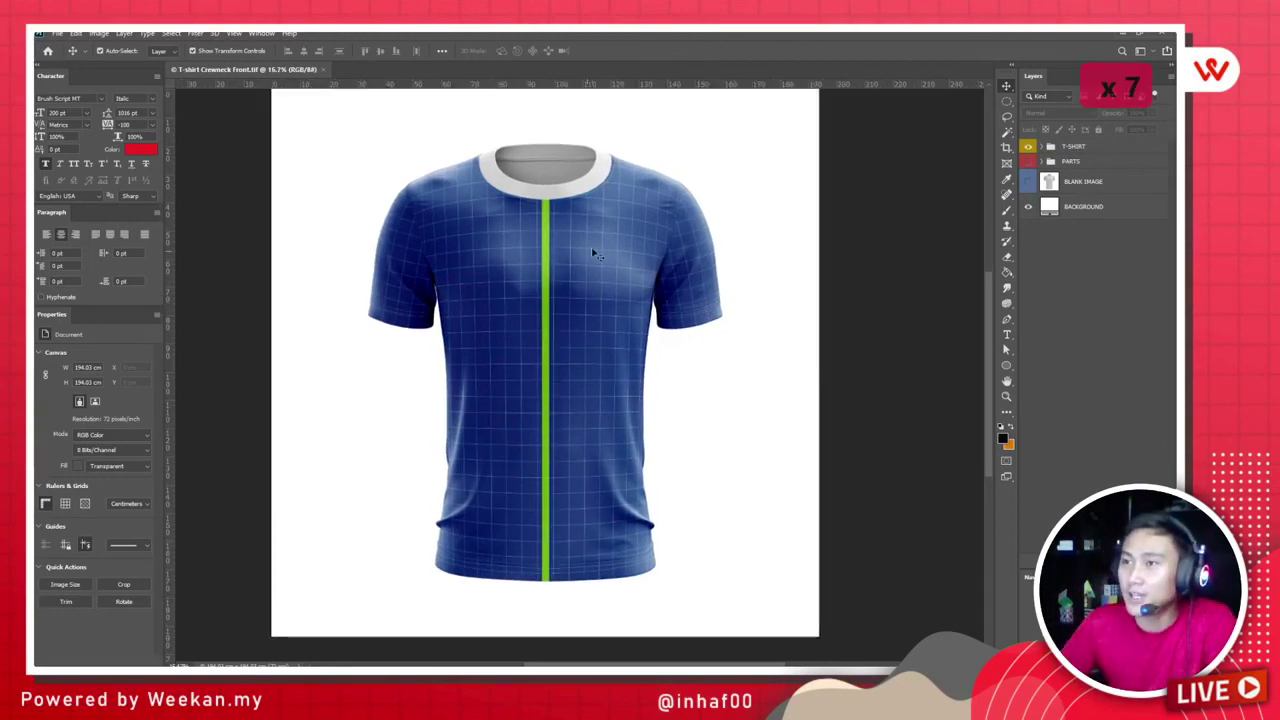
Step: Expand the T-SHIRT and SMART groups and open the FRONT smart object's contents for editing
click(1042, 147)
click(1061, 147)
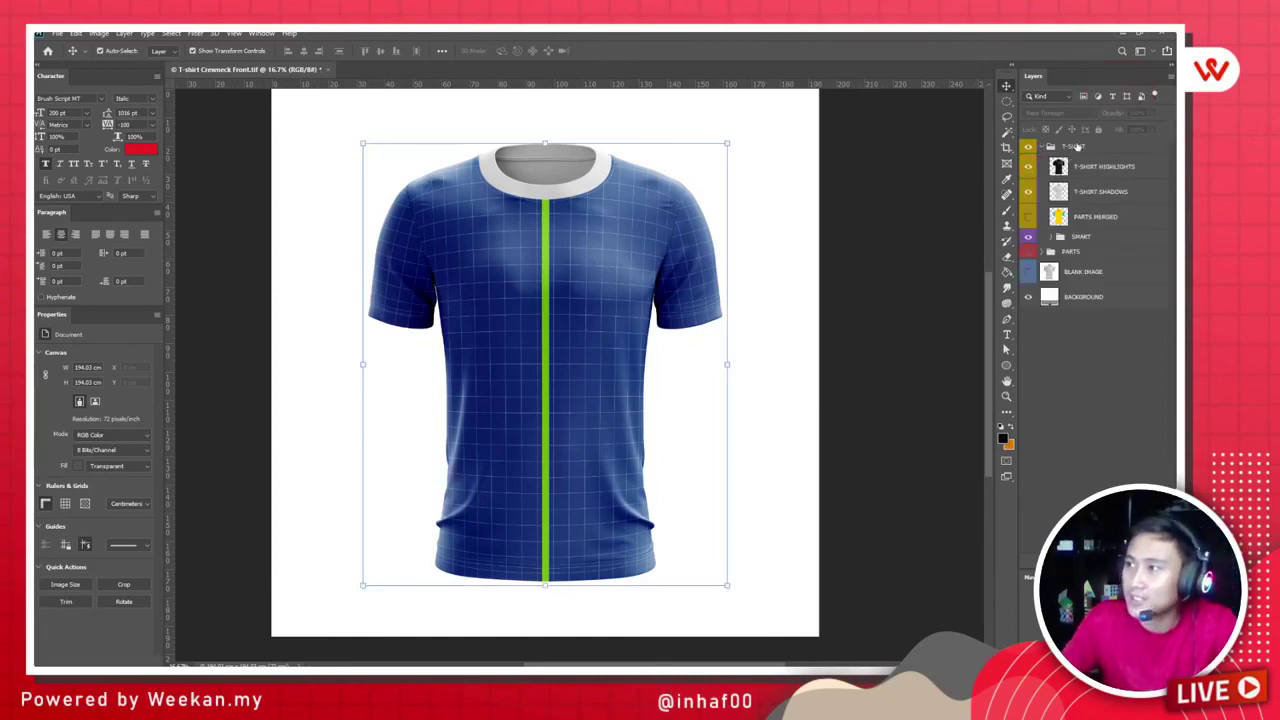
click(1052, 237)
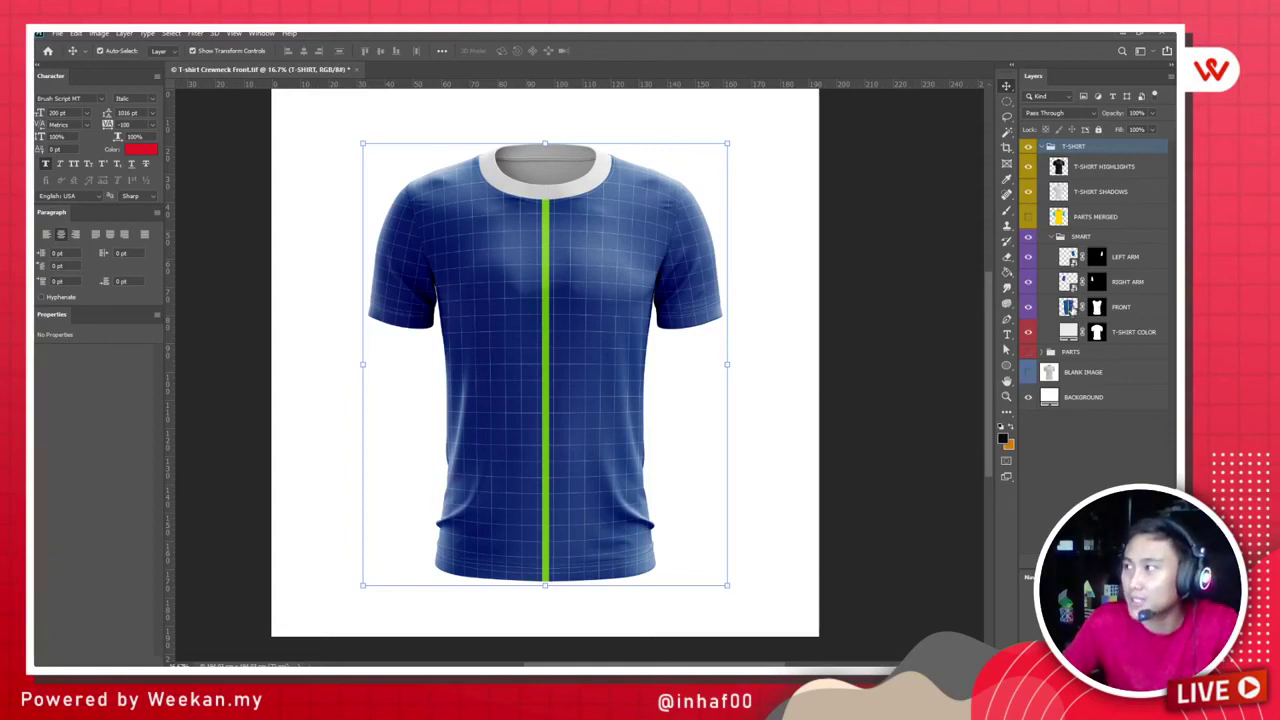
double_click(1067, 307)
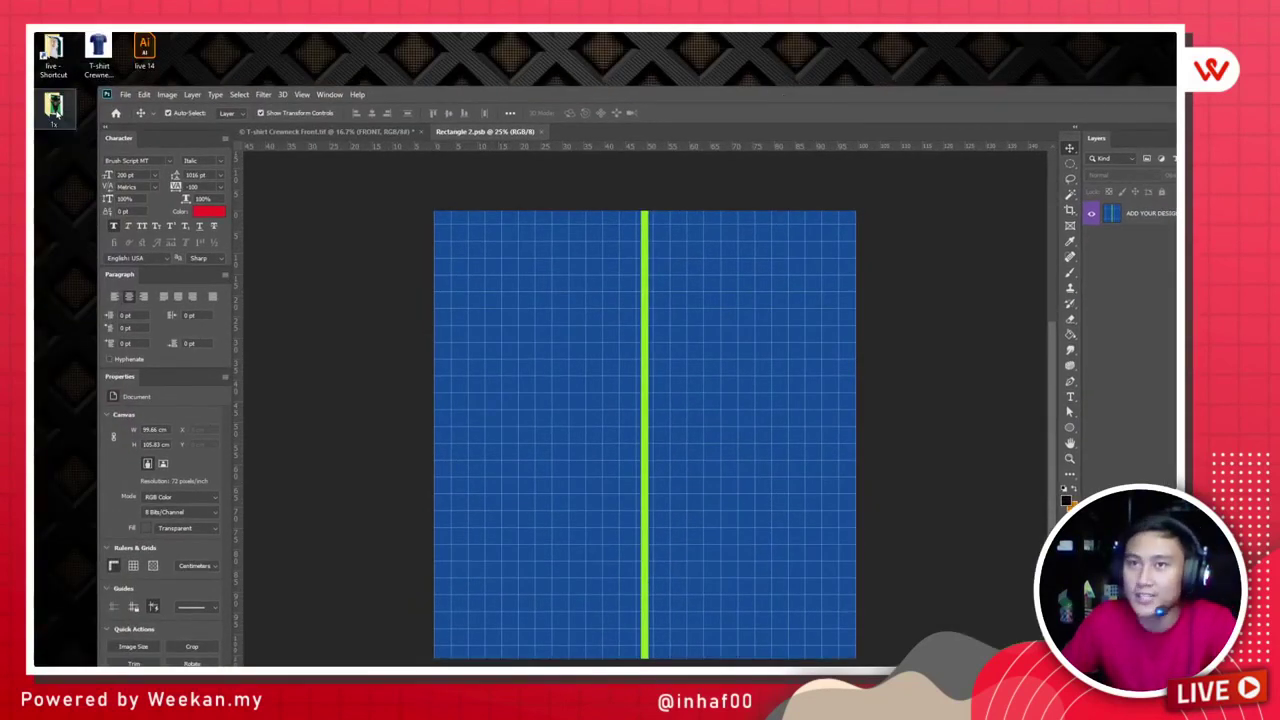
Step: Place the exported Artboard 2 artwork over the blue grid, enlarge it to about 142% and move it slightly down, centred horizontally
drag(98, 50, 723, 323)
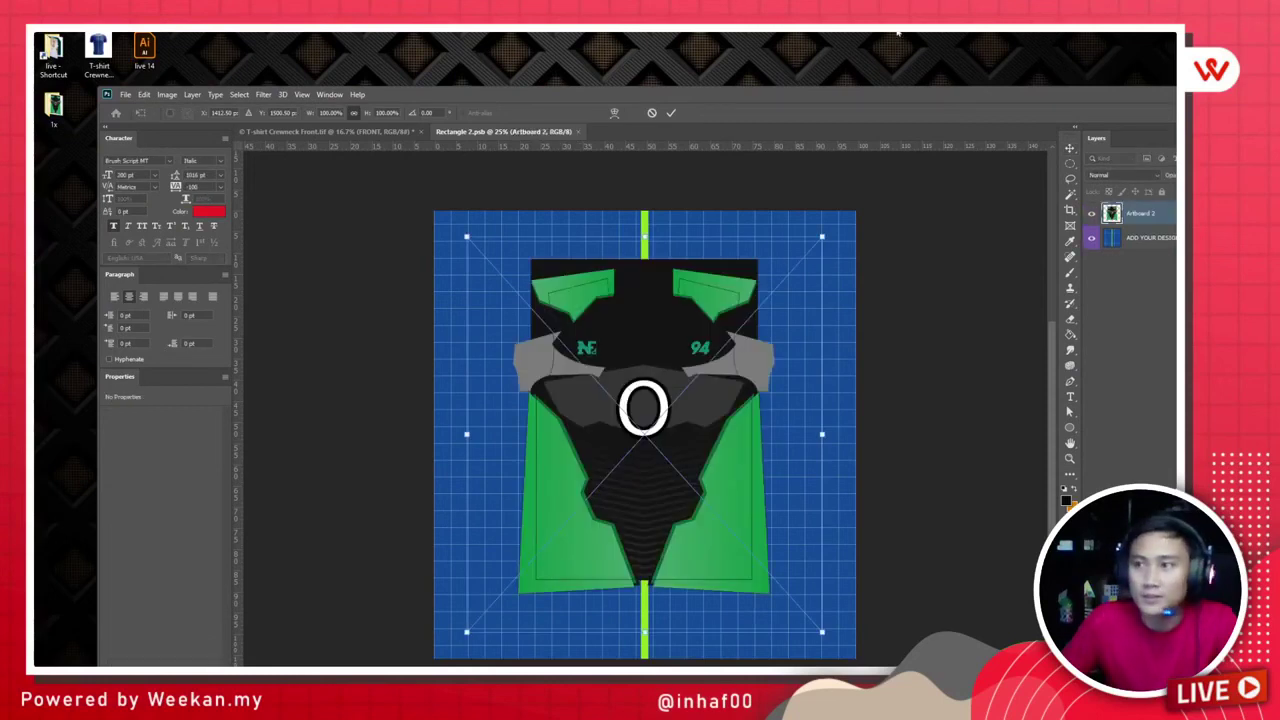
double_click(829, 95)
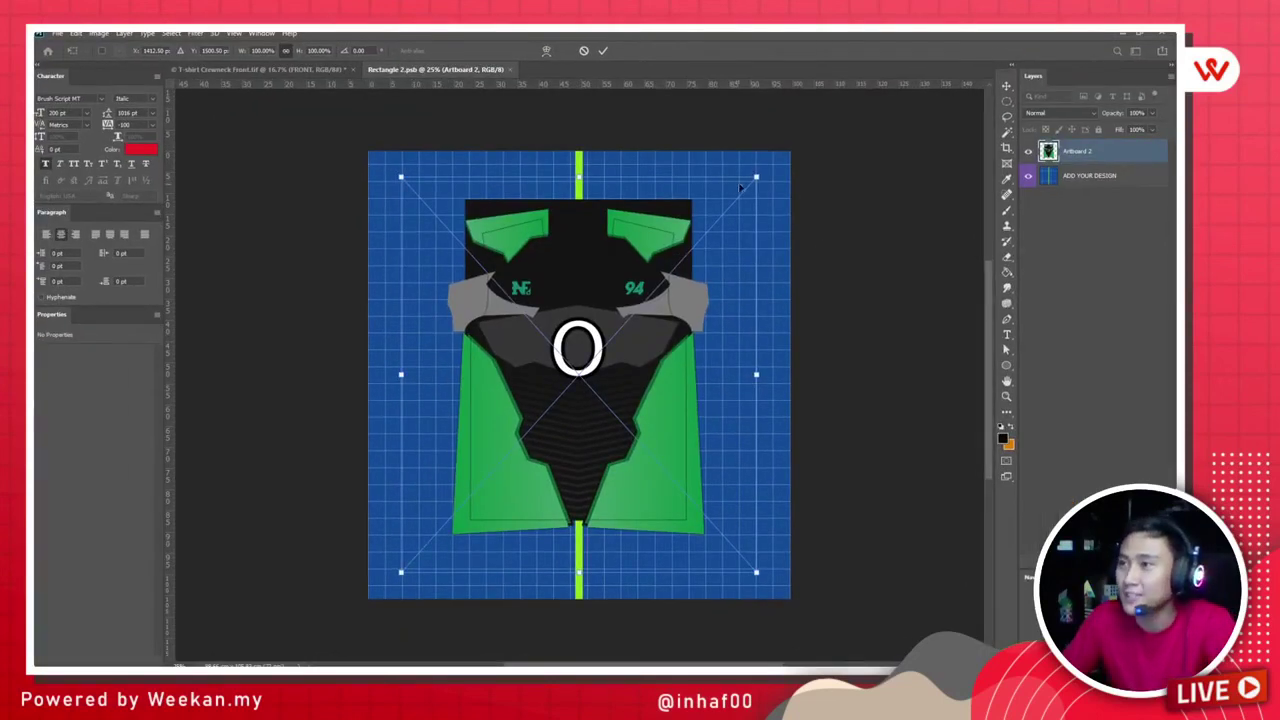
drag(757, 177, 831, 95)
drag(666, 284, 665, 306)
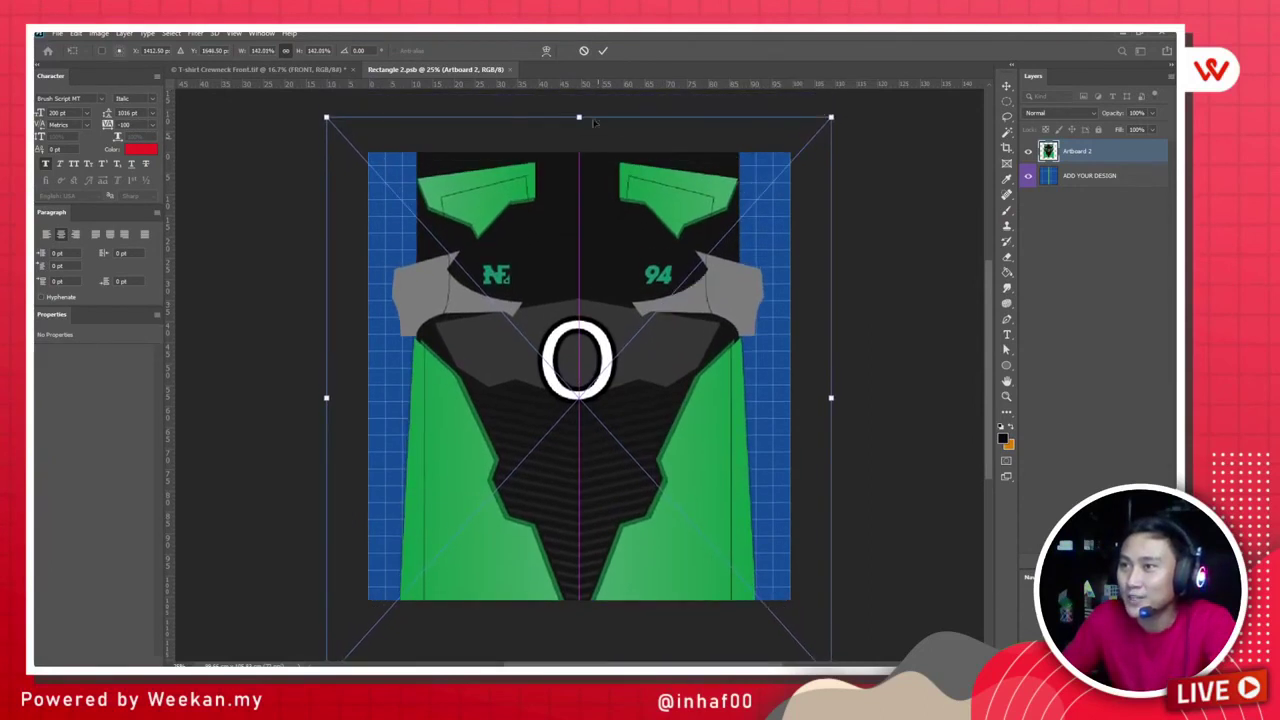
click(603, 51)
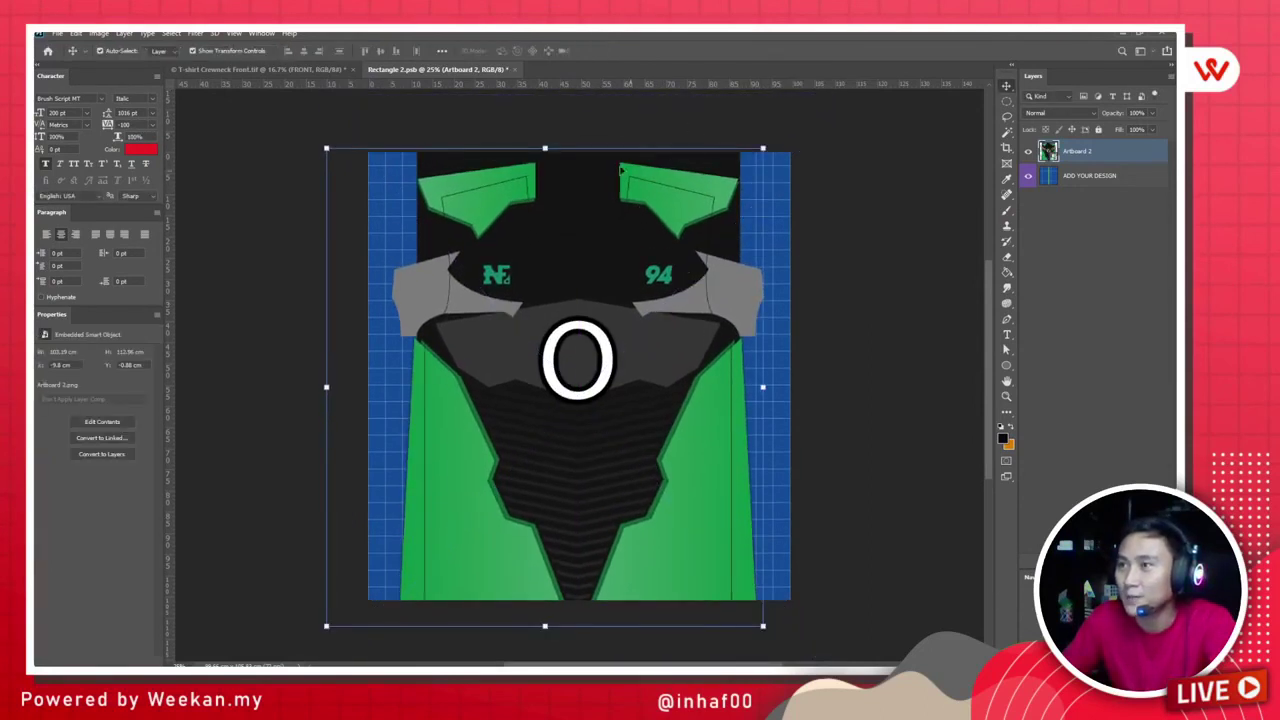
Step: Save the FRONT smart object's contents and return to the T-shirt Crewneck Front mockup document
click(851, 216)
key(ctrl+s)
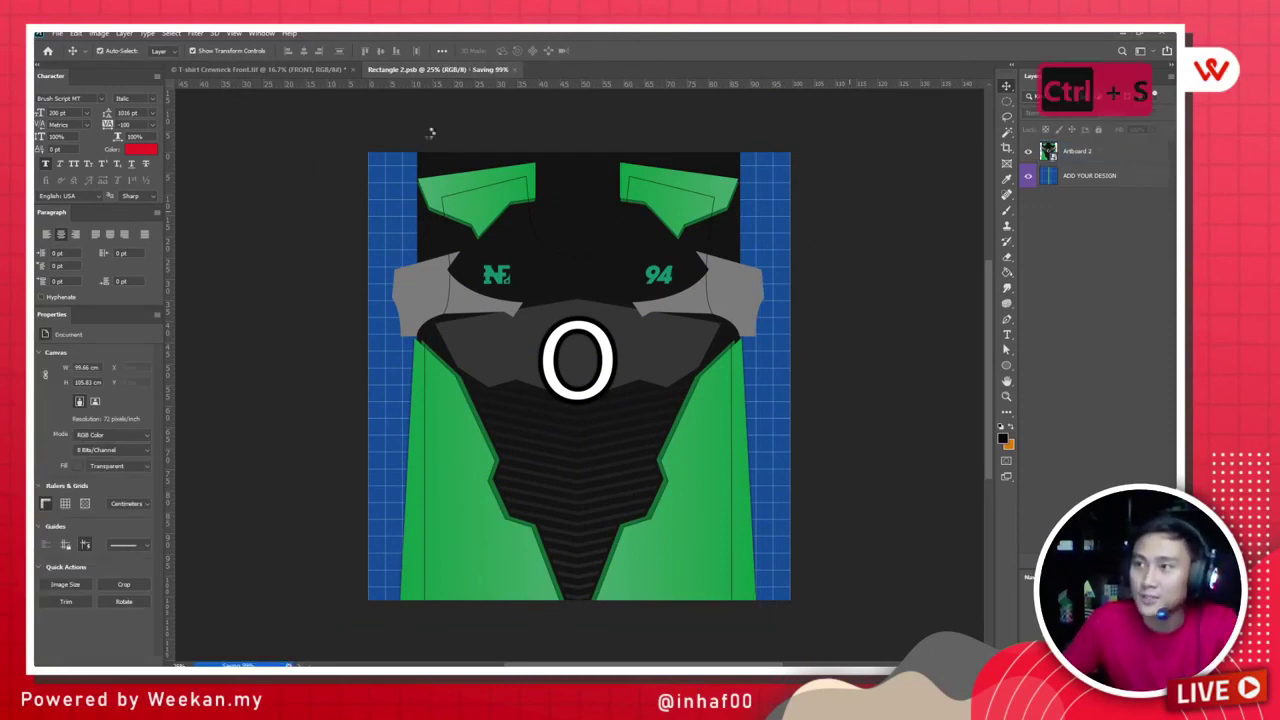
click(264, 70)
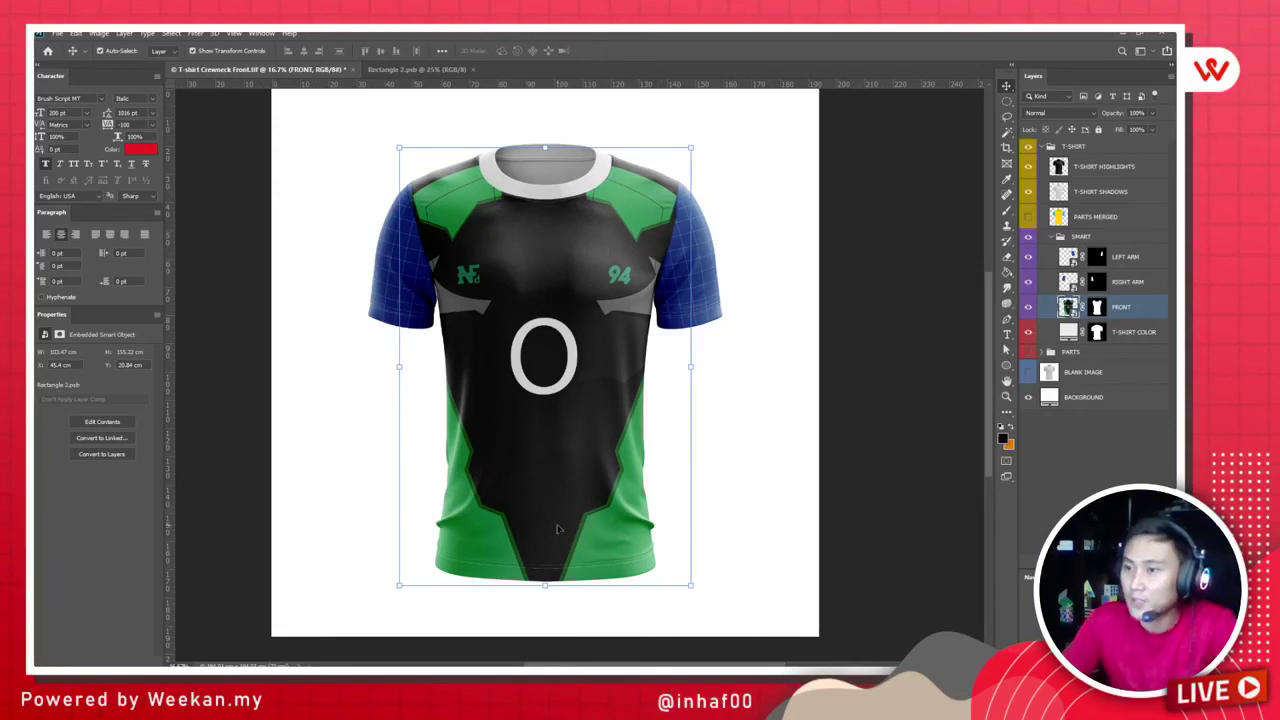
Step: Hide the T-SHIRT SHADOWS layer and inspect the striped lower panel and the whole jersey front on the mockup
click(857, 457)
scroll(571, 457, up, 3)
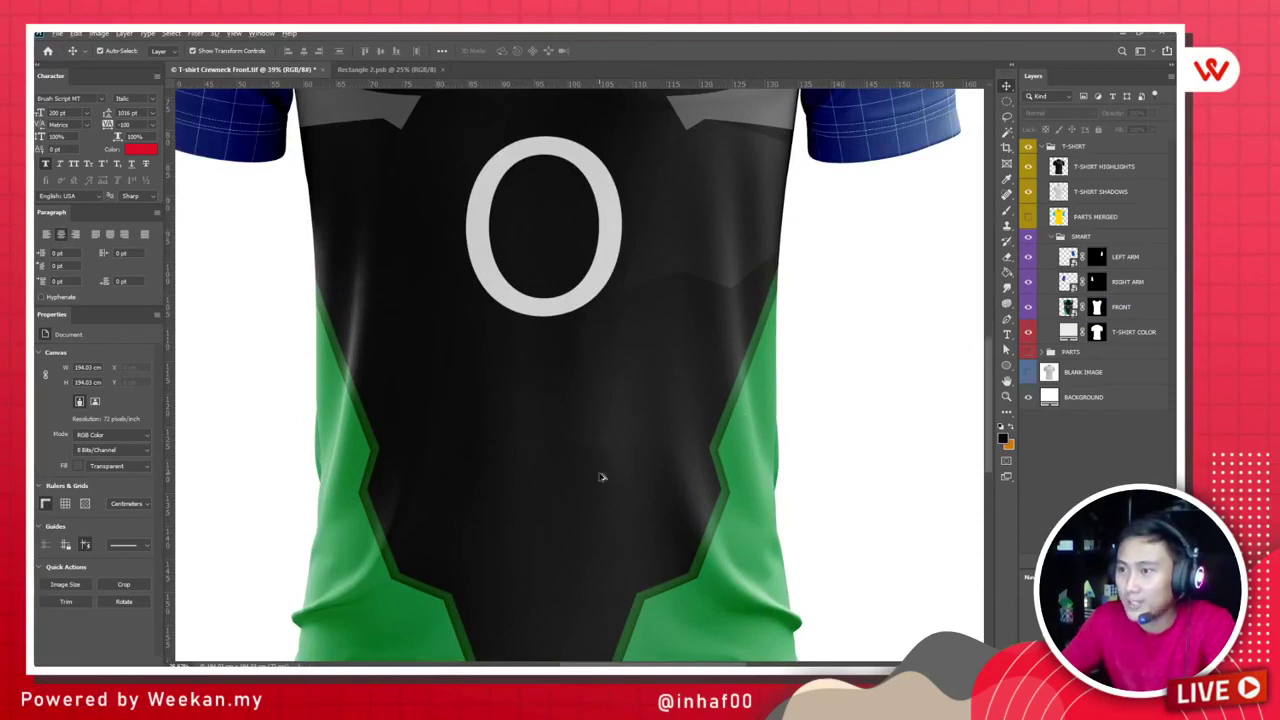
scroll(437, 494, up, 1)
scroll(430, 508, down, 2)
scroll(470, 509, up, 2)
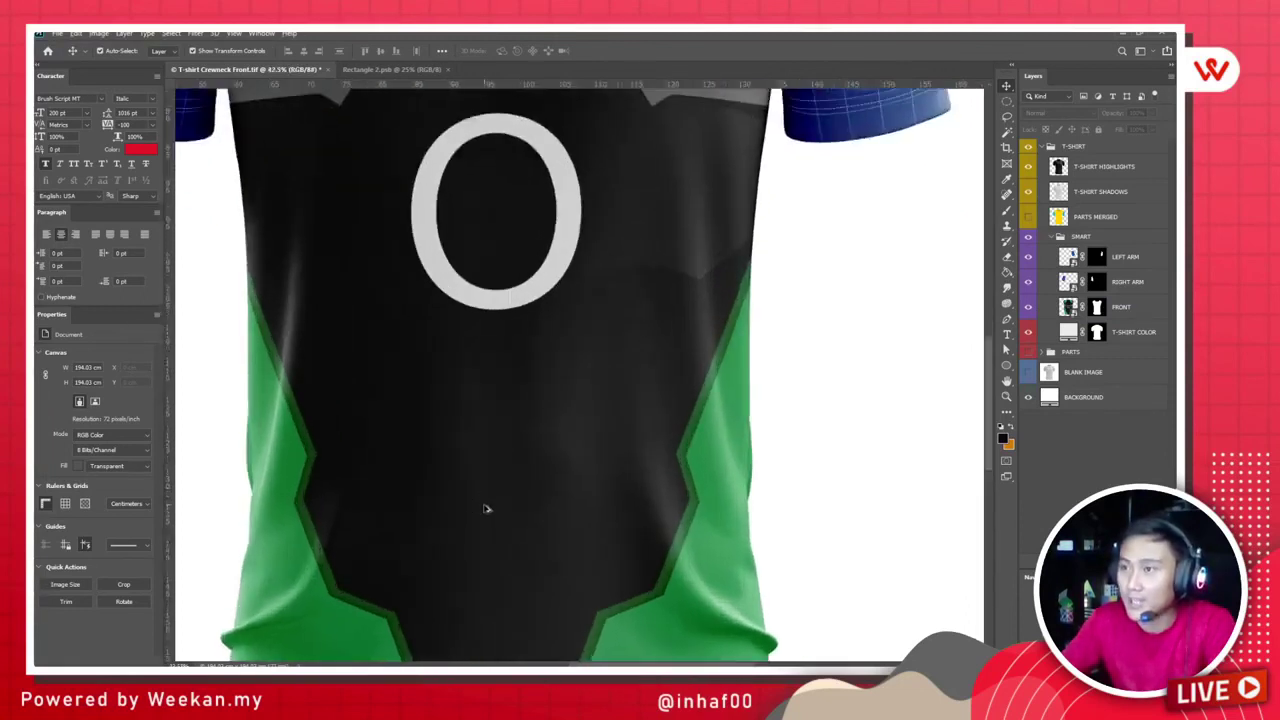
scroll(484, 509, up, 2)
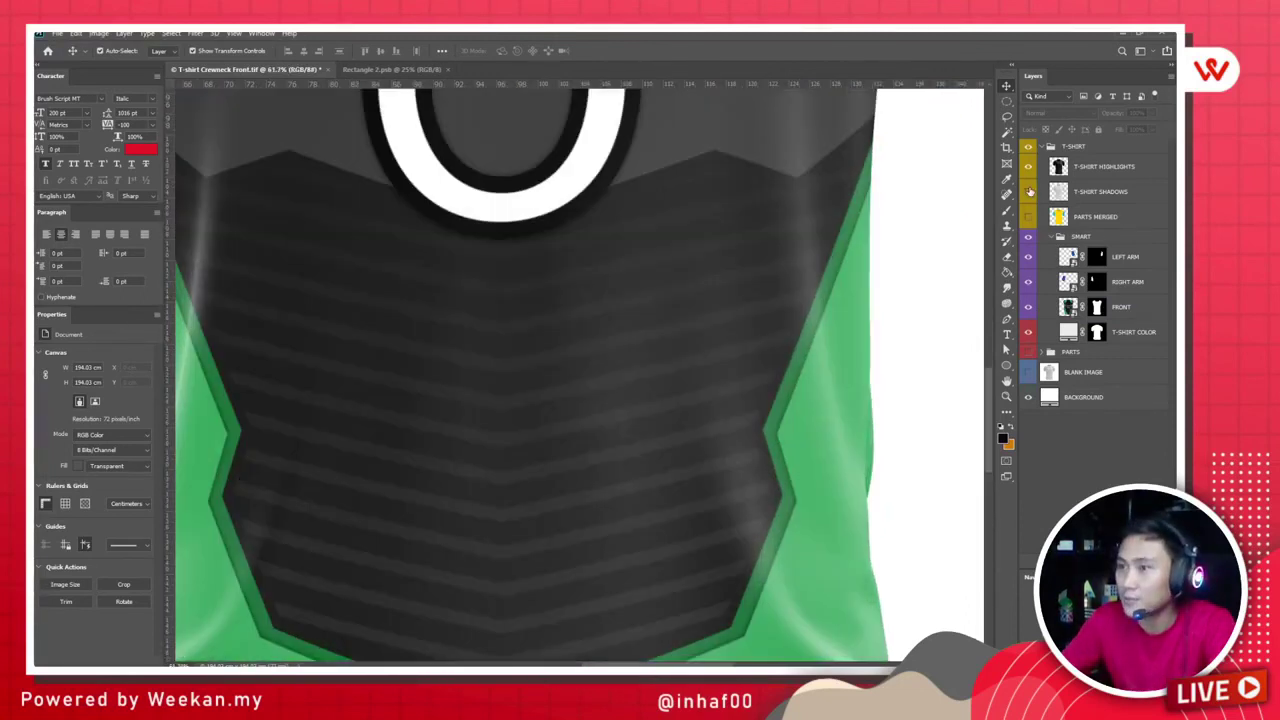
scroll(657, 430, down, 3)
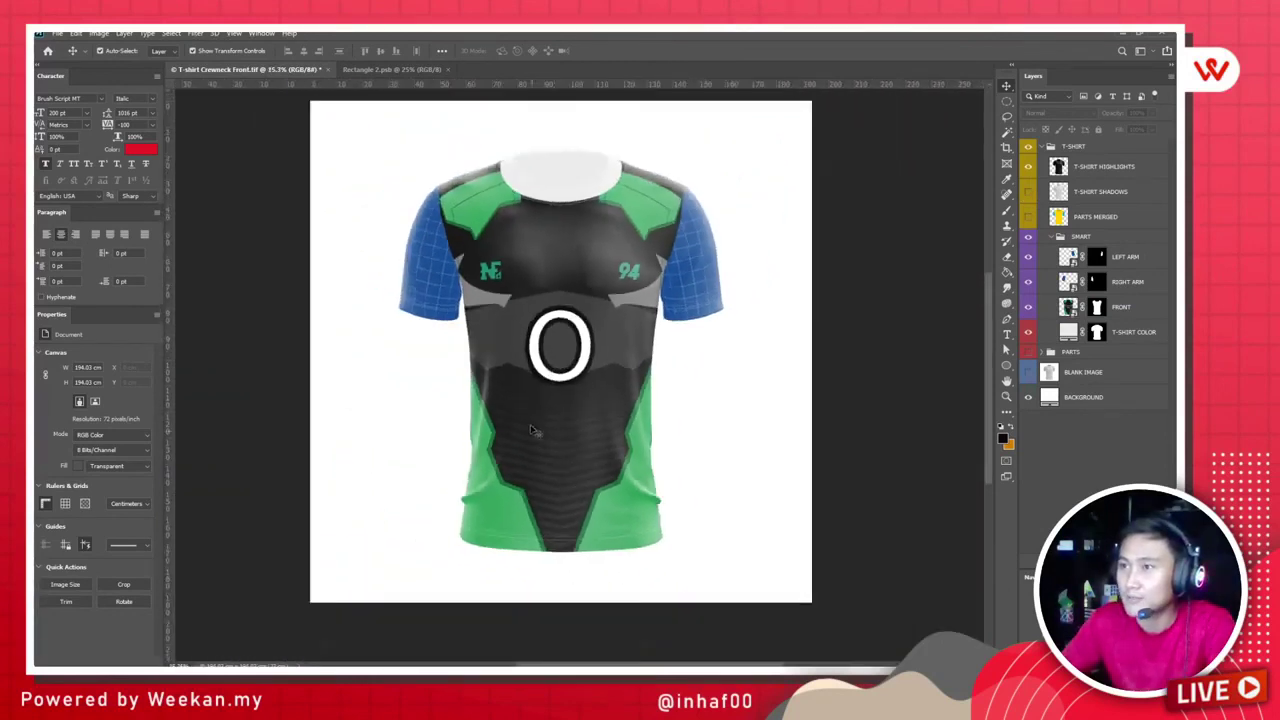
Step: Compare the mockup with its shading layers toggled, leaving both T-SHIRT SHADOWS and T-SHIRT HIGHLIGHTS visible
scroll(532, 430, up, 5)
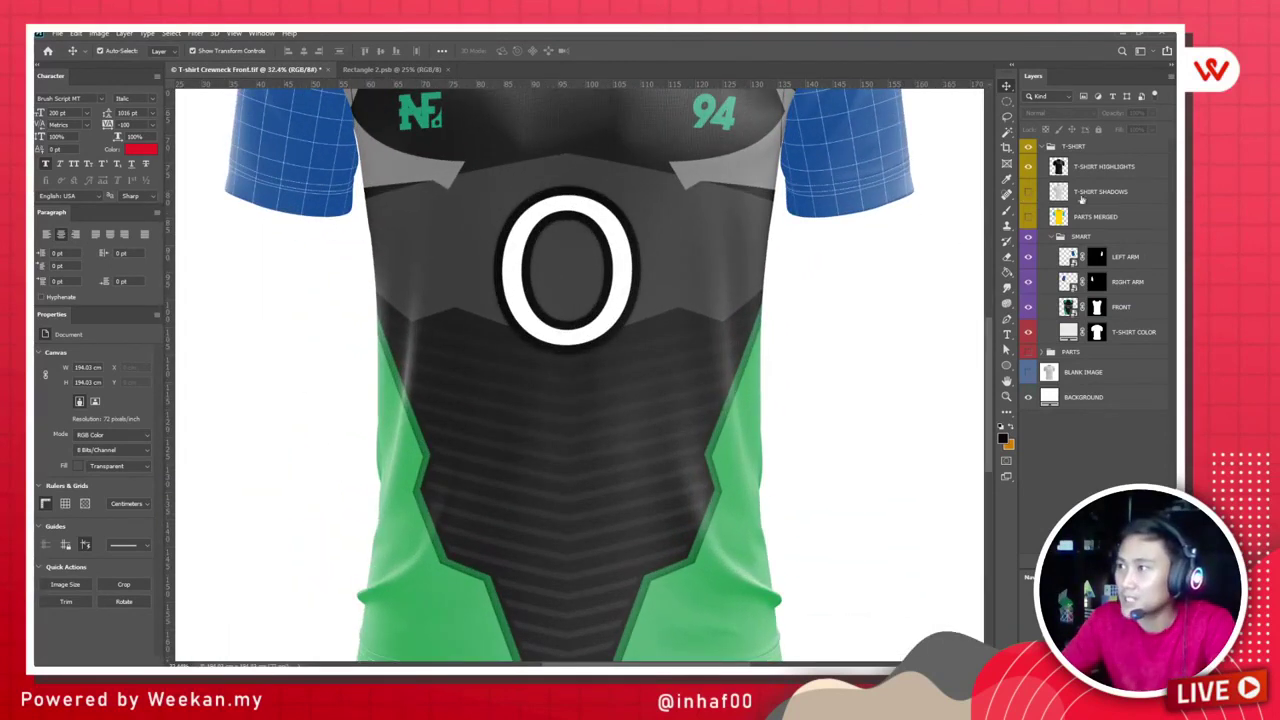
click(1100, 193)
click(1029, 193)
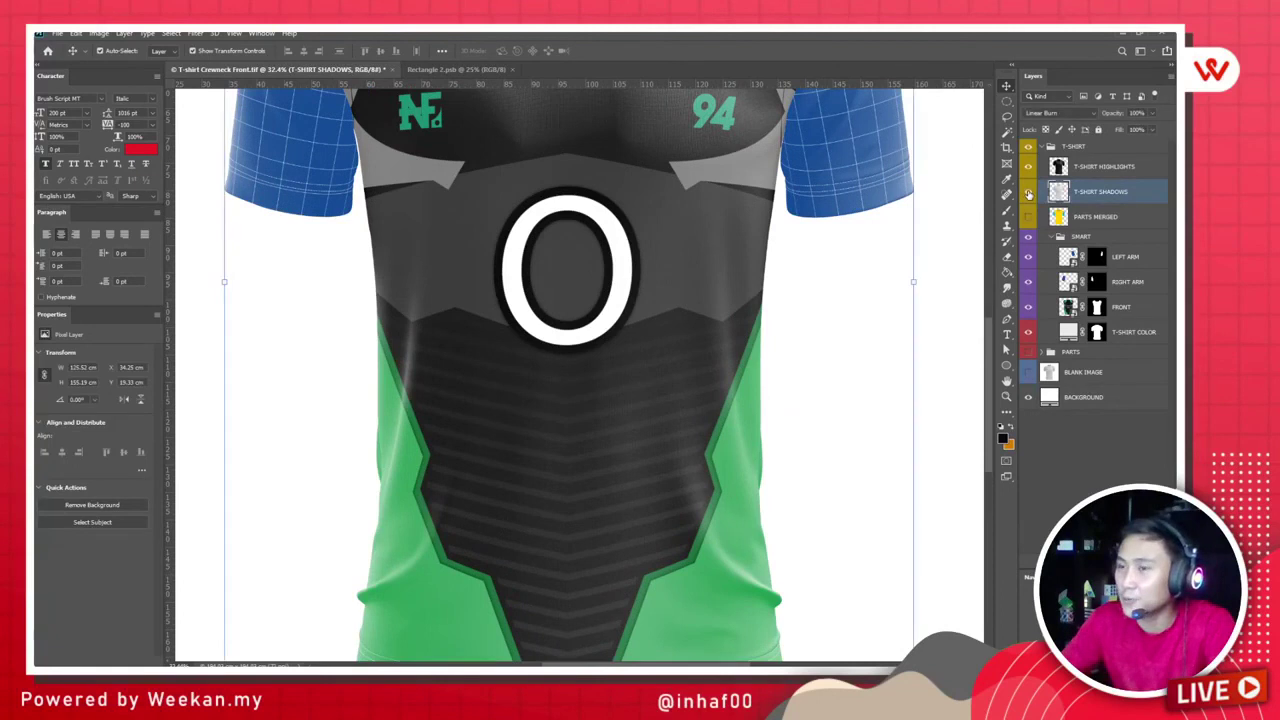
click(1029, 193)
click(1028, 166)
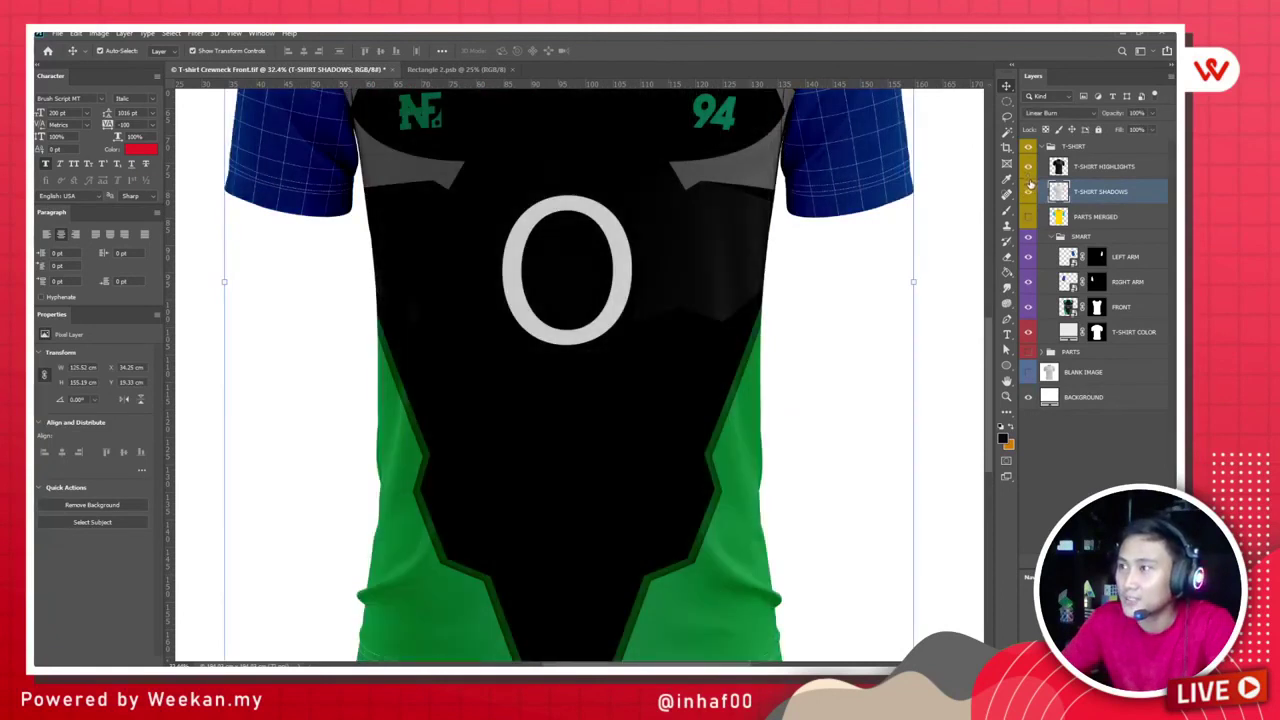
click(1029, 193)
scroll(658, 437, down, 1)
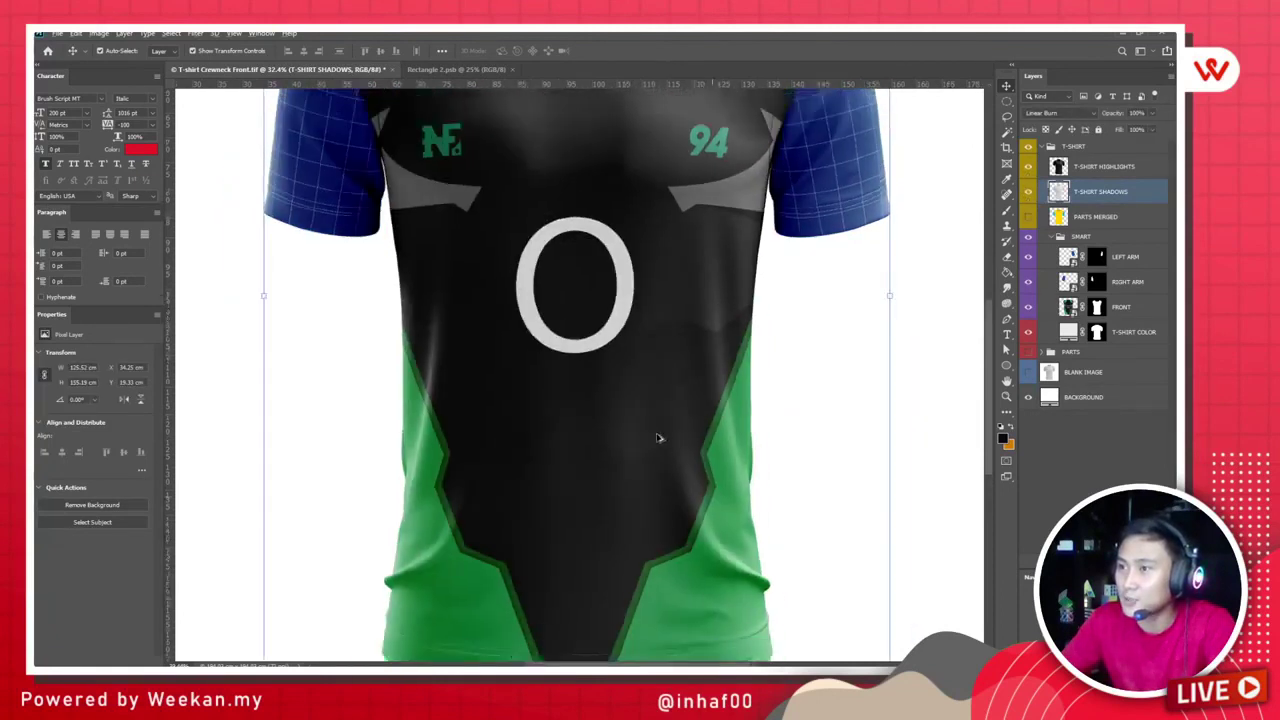
scroll(658, 437, down, 2)
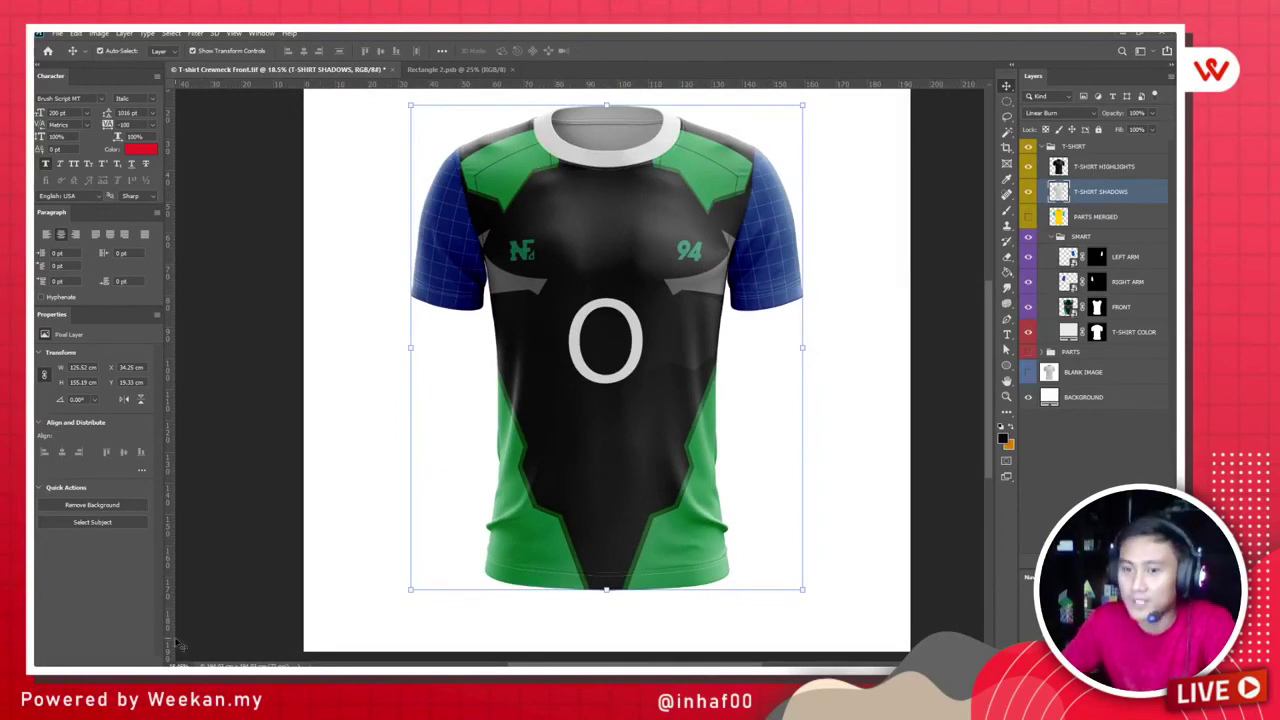
Step: Switch to the live 14.ai artwork in Illustrator and hide the thin jersey-front outline path lying over the design
key(super)
click(189, 309)
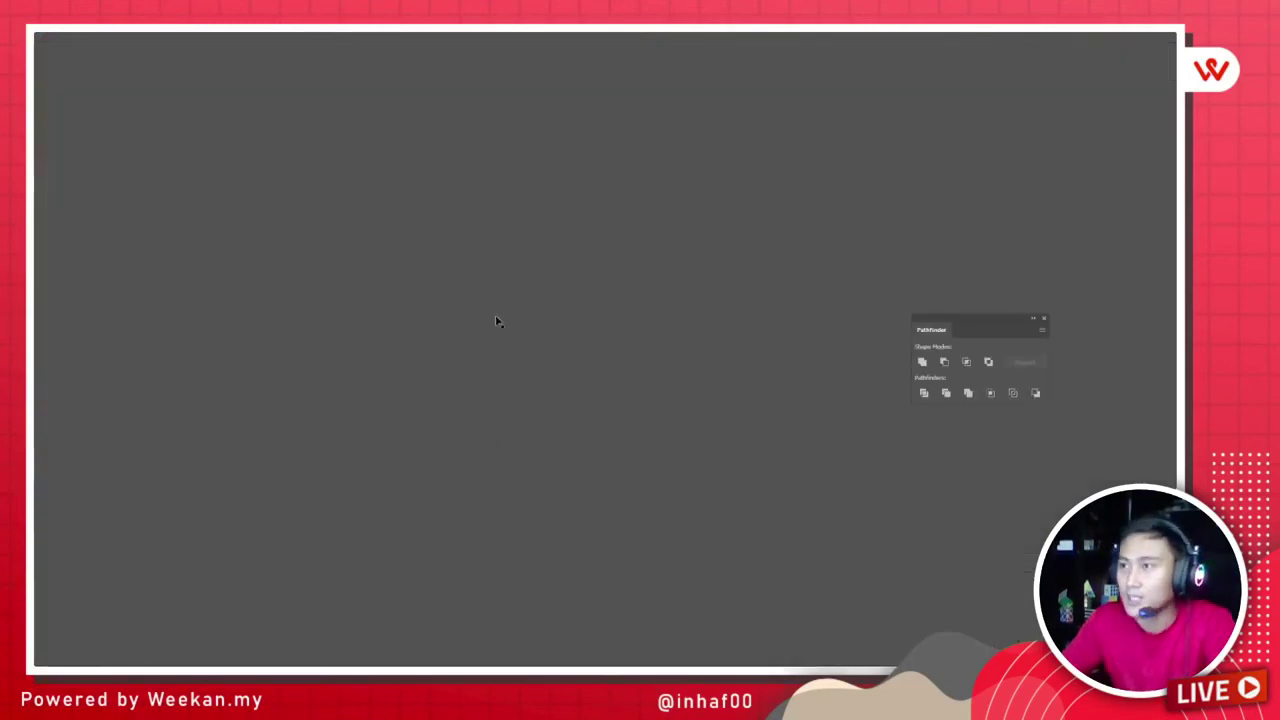
scroll(625, 185, up, 2)
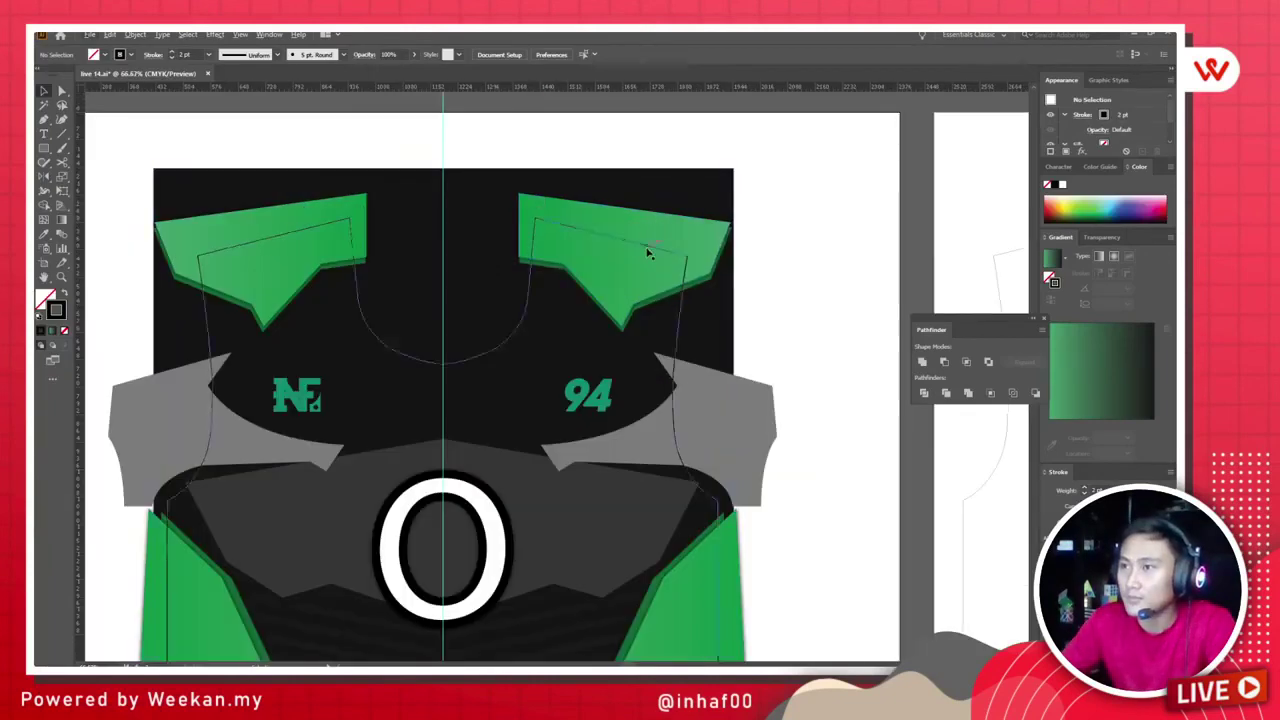
click(648, 252)
right_click(651, 250)
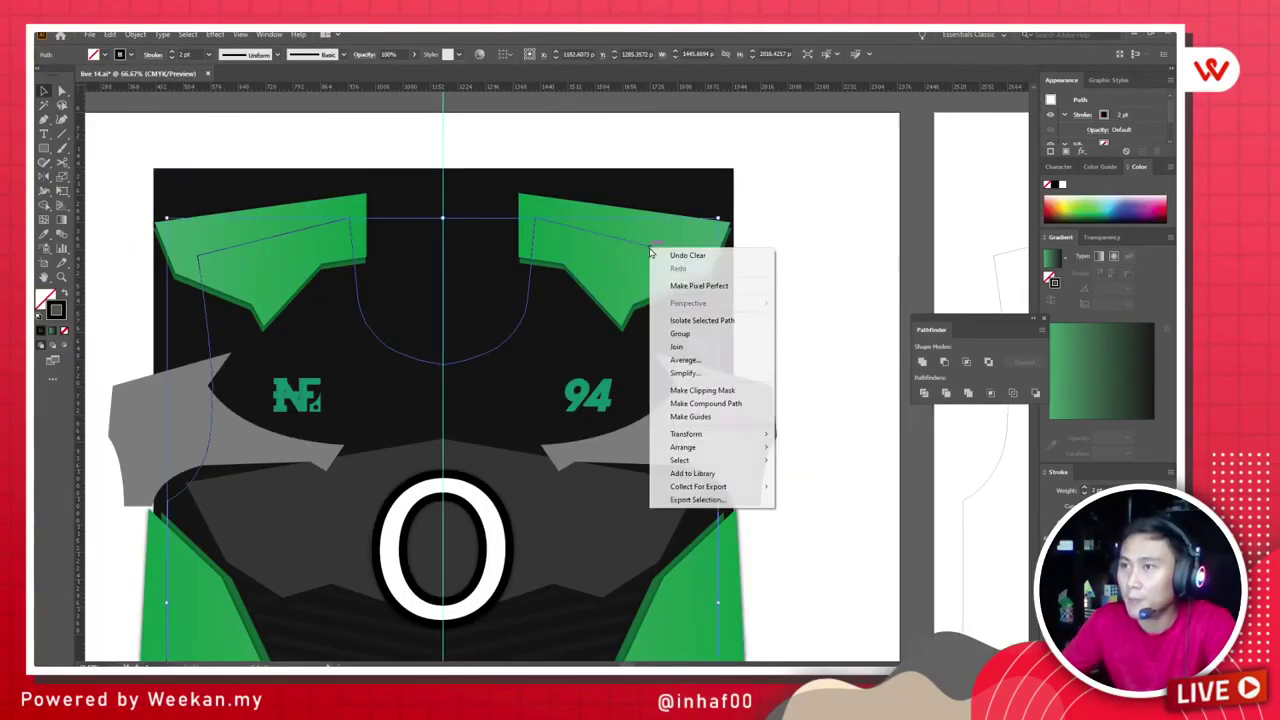
click(803, 200)
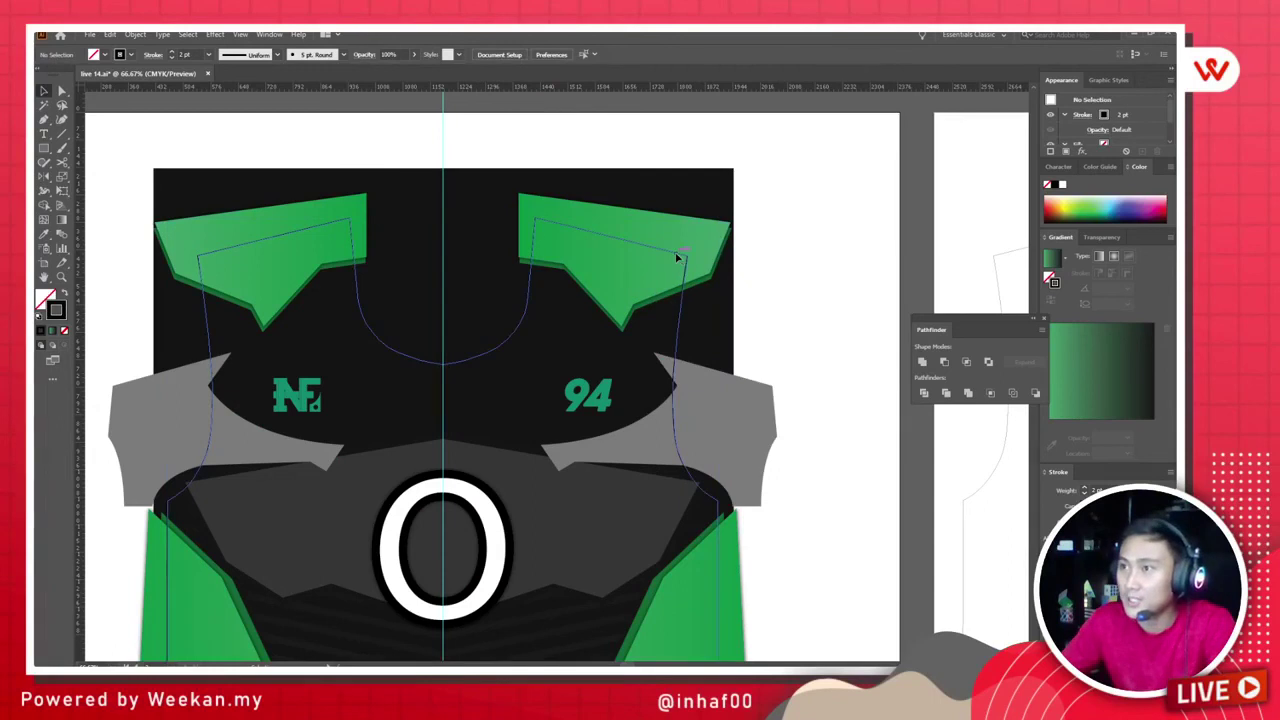
click(677, 258)
key(ctrl+3)
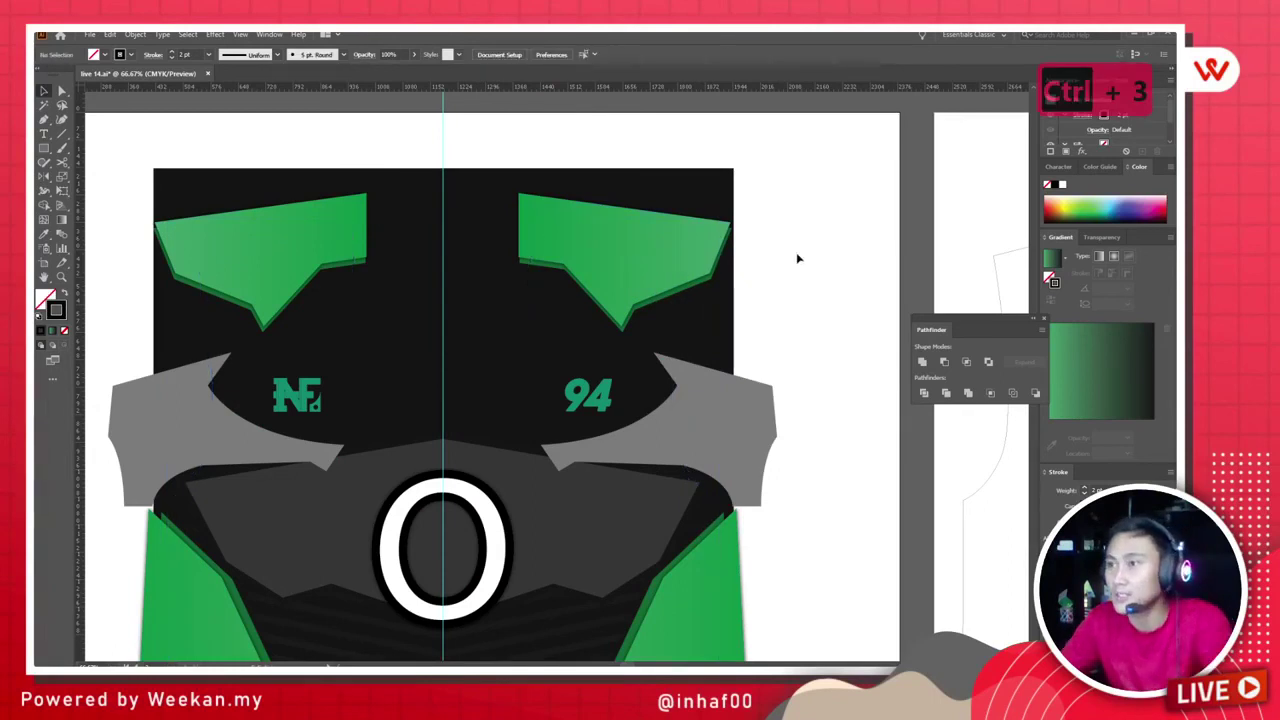
key(ctrl+minus)
key(ctrl+minus)
scroll(700, 380, down, 2)
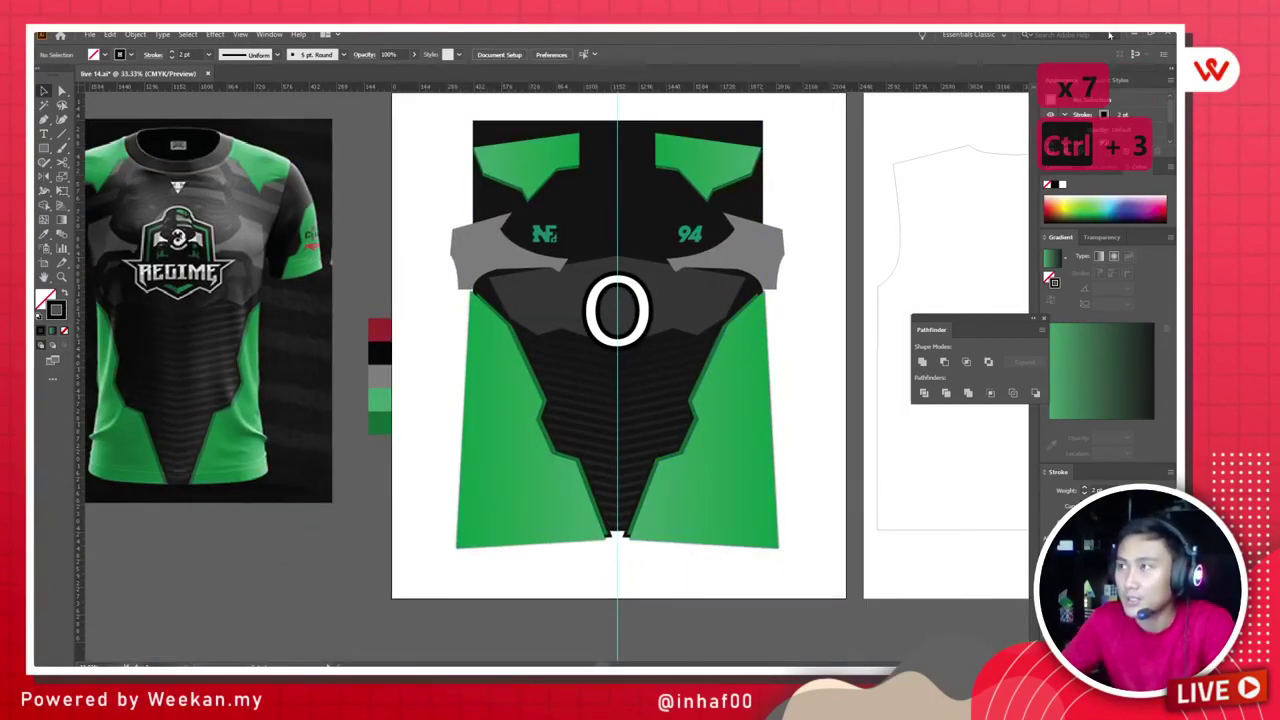
Step: Check the mockup, return to the Illustrator artwork, spread the two grey chest shapes farther apart and centre the pair on the vertical guide
key(alt+Tab)
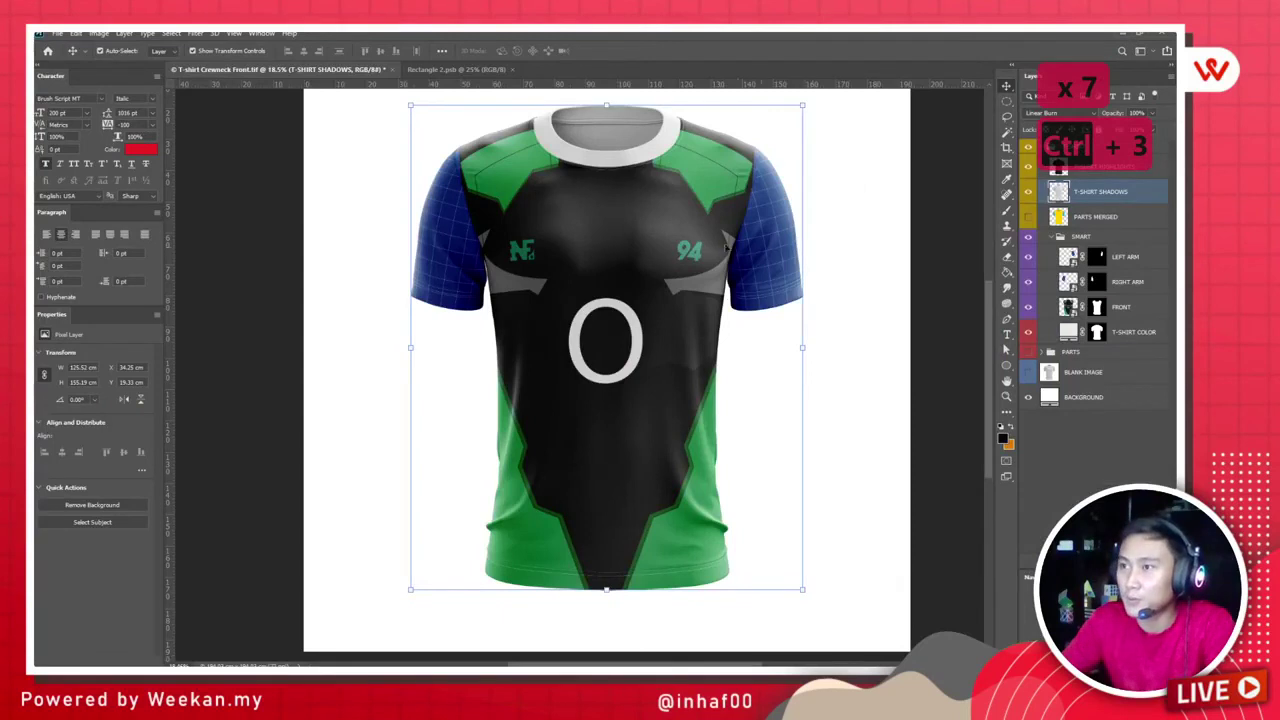
key(super)
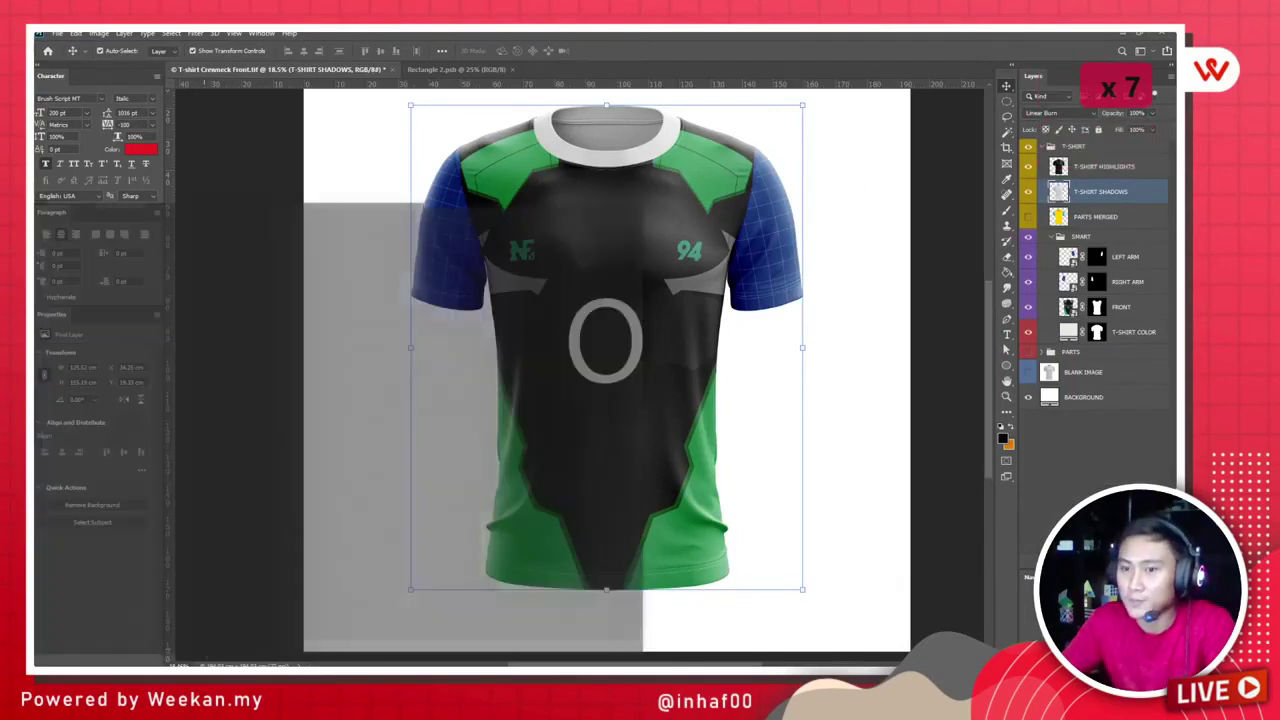
key(super)
key(alt+Tab)
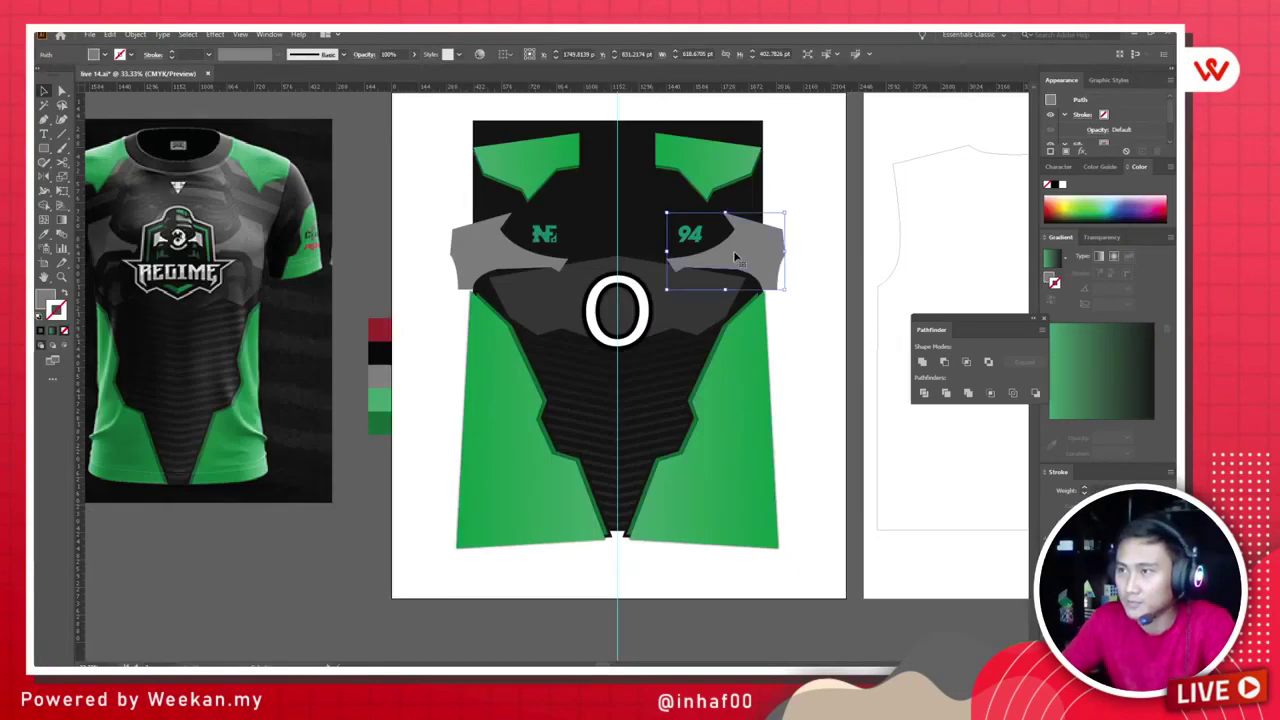
drag(733, 250, 771, 257)
shift+click(511, 262)
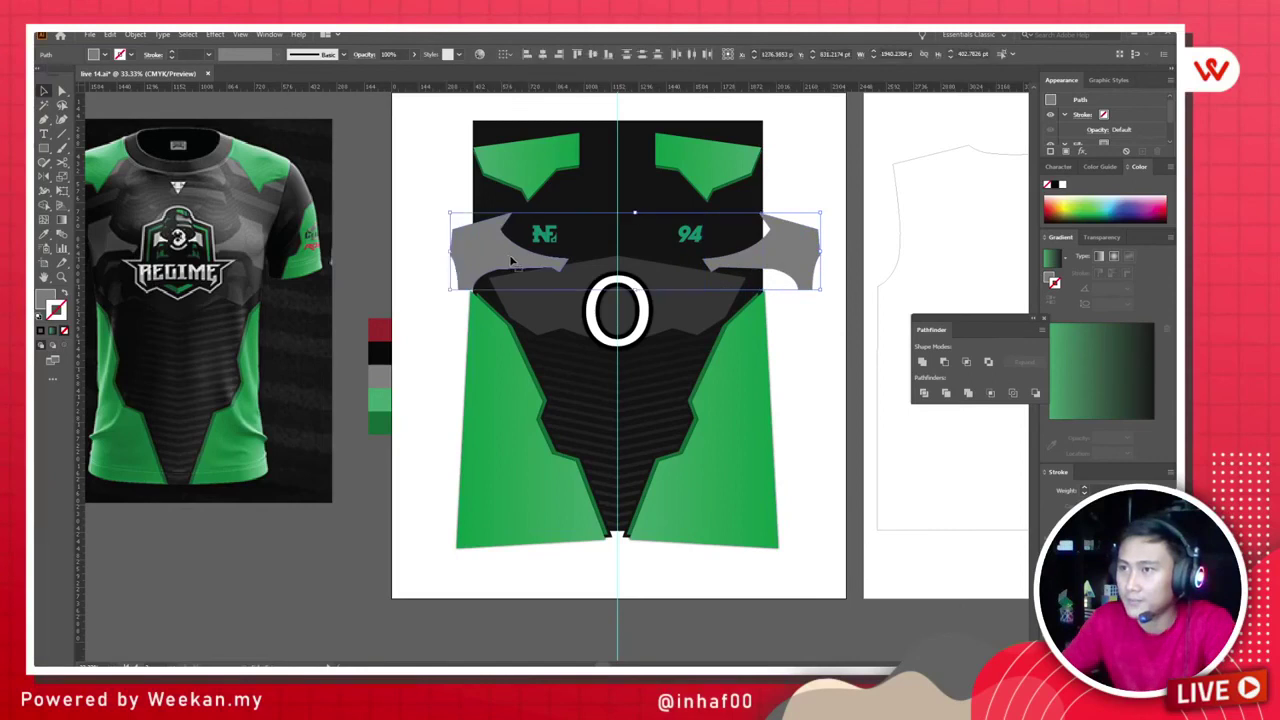
drag(511, 262, 494, 262)
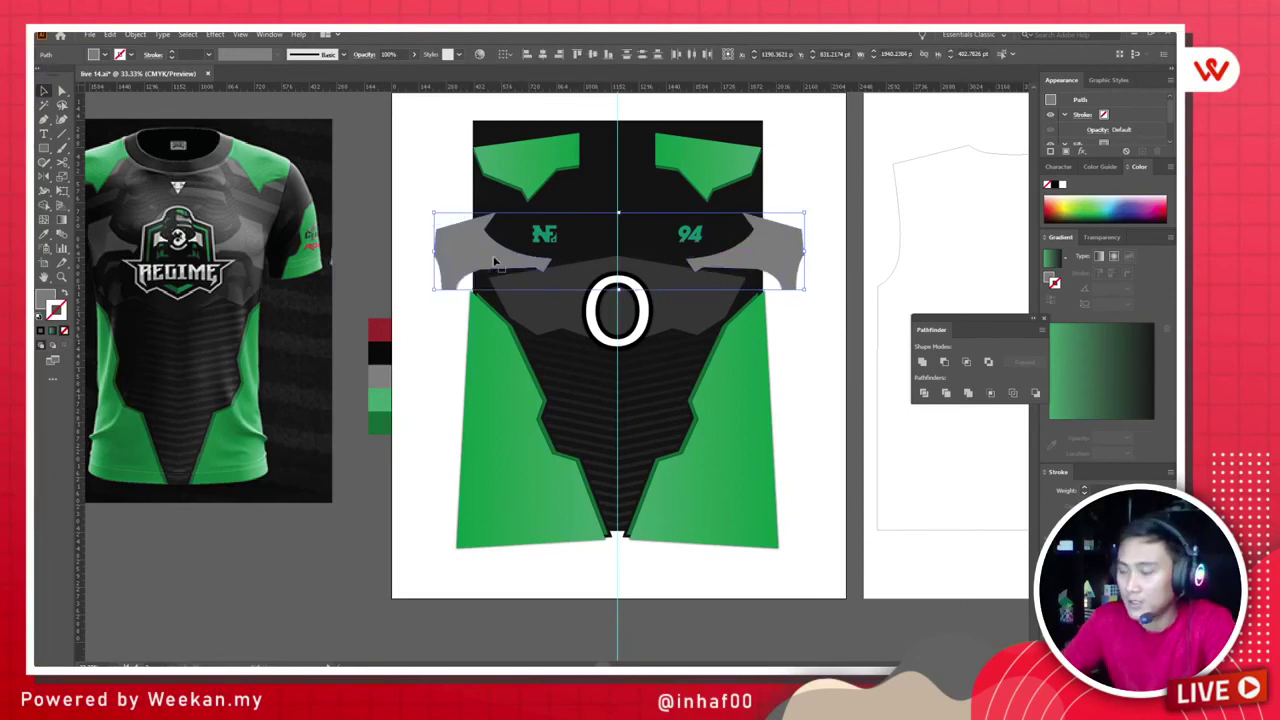
key(Left)
key(Left)
key(Left)
key(Left)
key(Left)
key(Left)
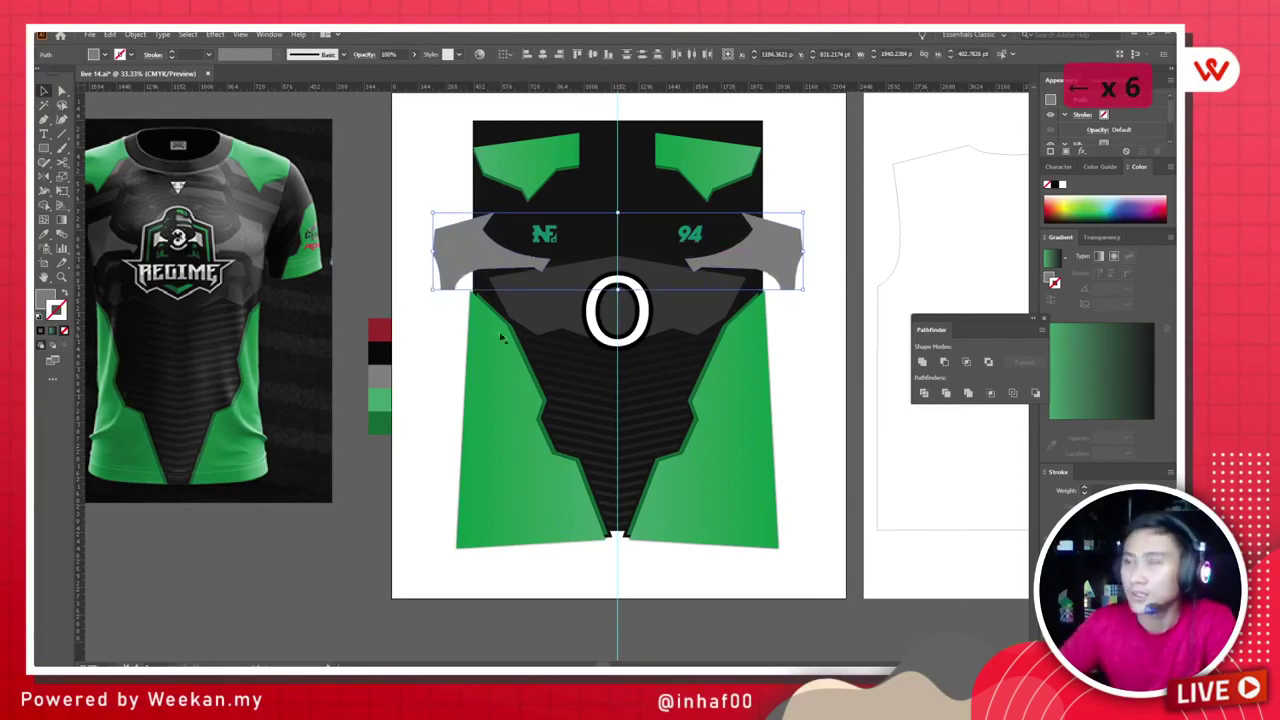
click(450, 157)
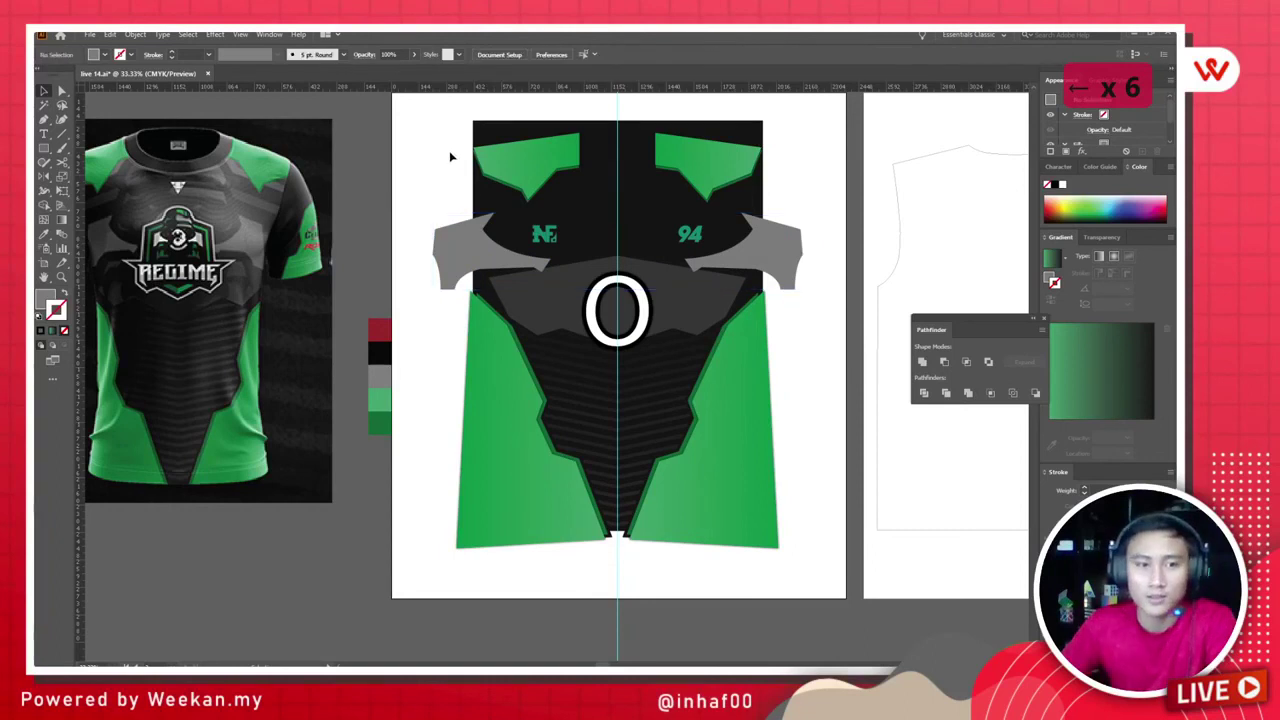
Step: Try to set the Export for Screens destination of Artboard 2 to a folder named 232 inside the Desktop's 1x folder
key(ctrl+plus)
key(ctrl+minus)
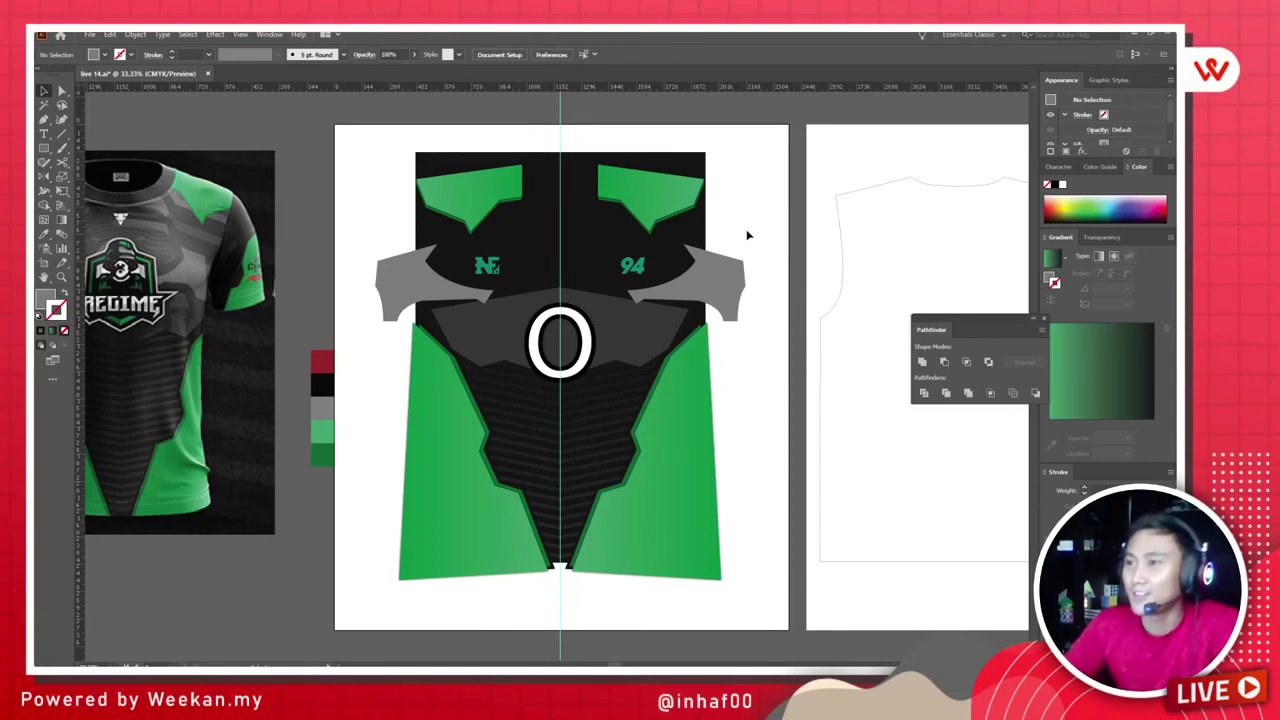
scroll(745, 240, up, 1)
scroll(745, 240, down, 1)
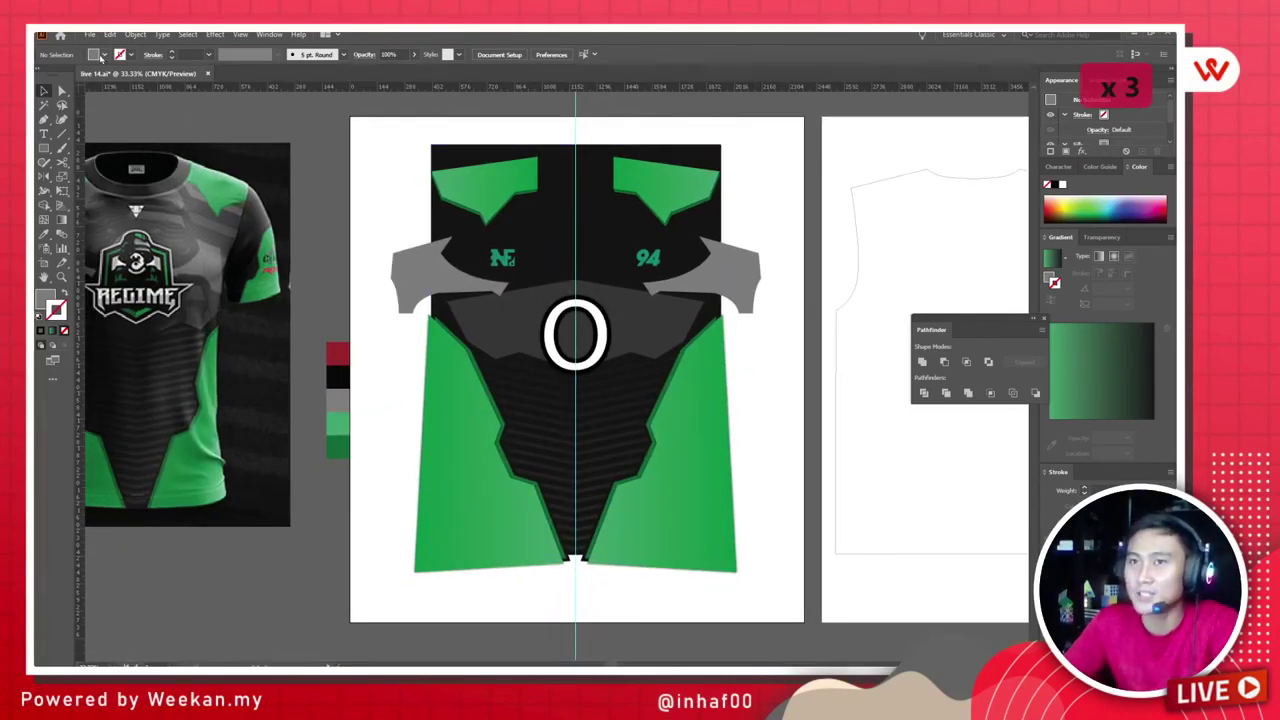
click(89, 34)
mouse_move(150, 246)
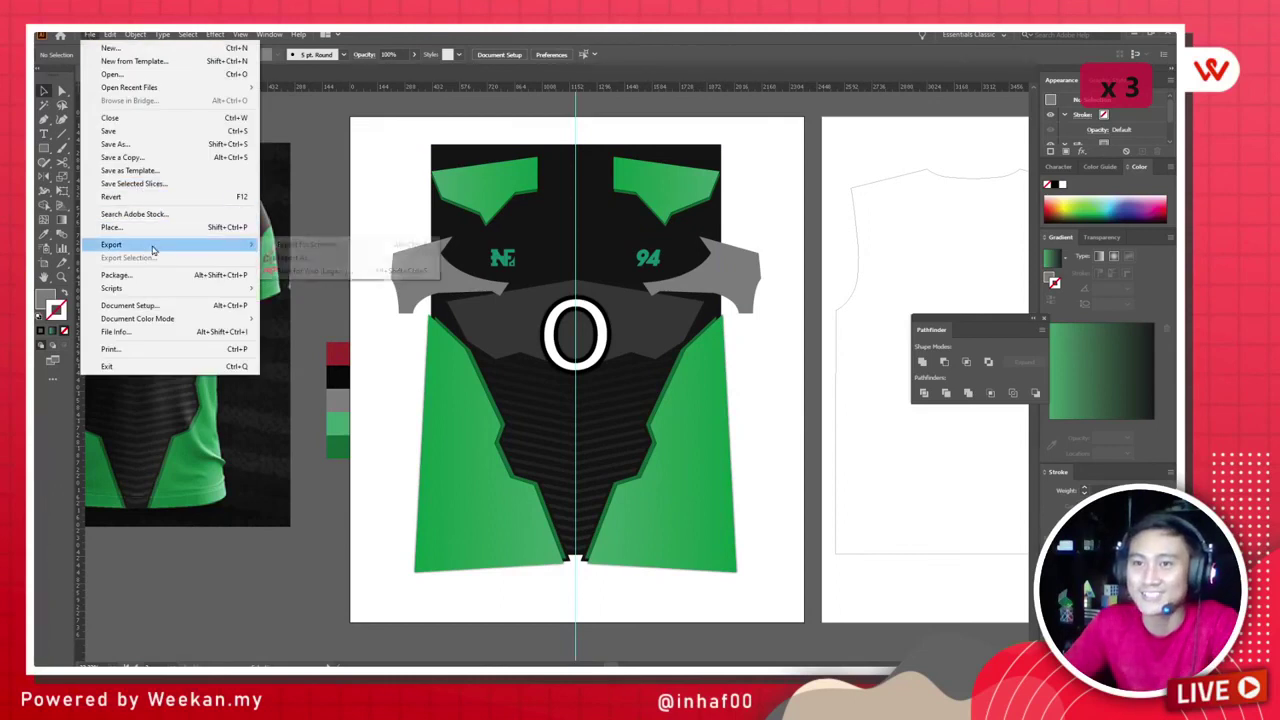
click(306, 246)
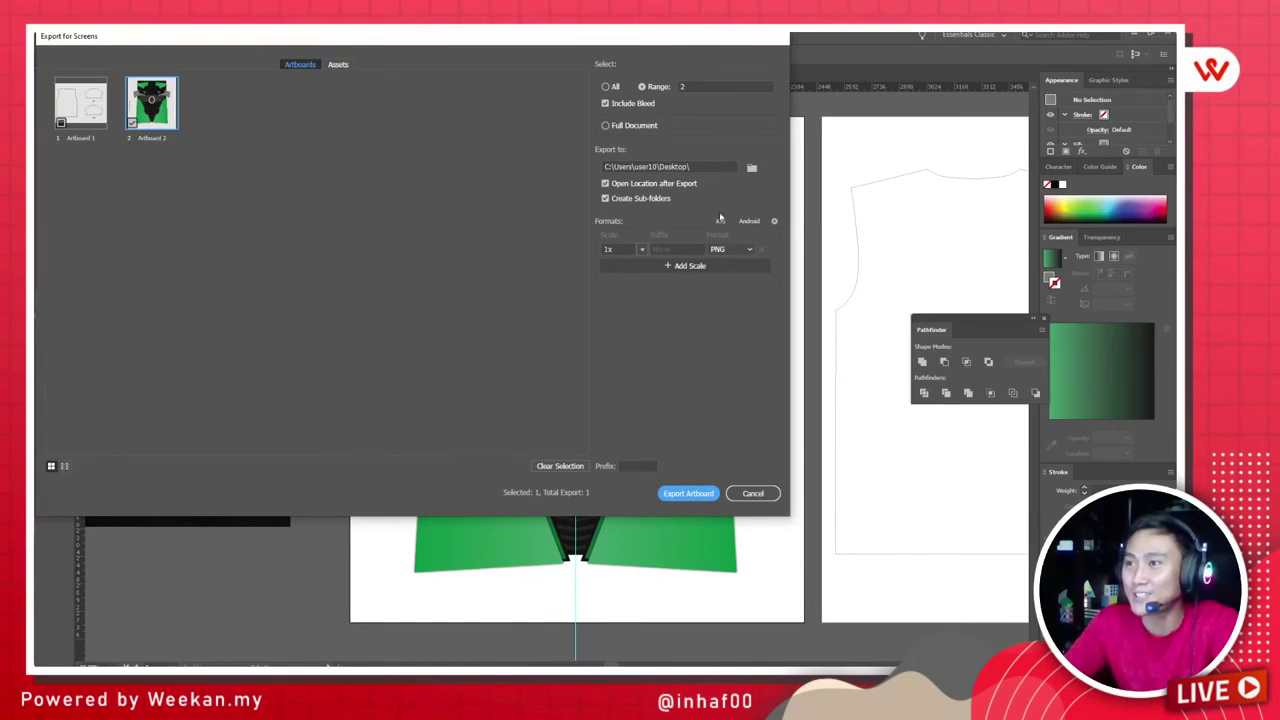
click(752, 167)
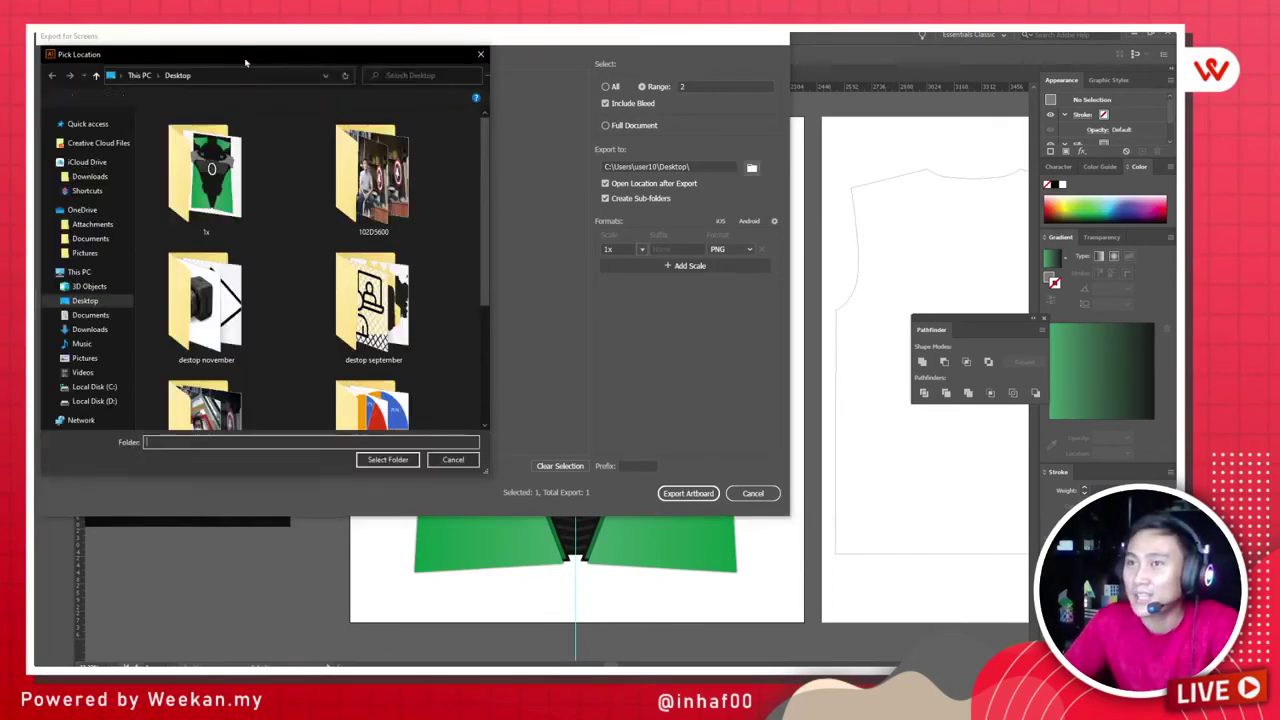
double_click(226, 168)
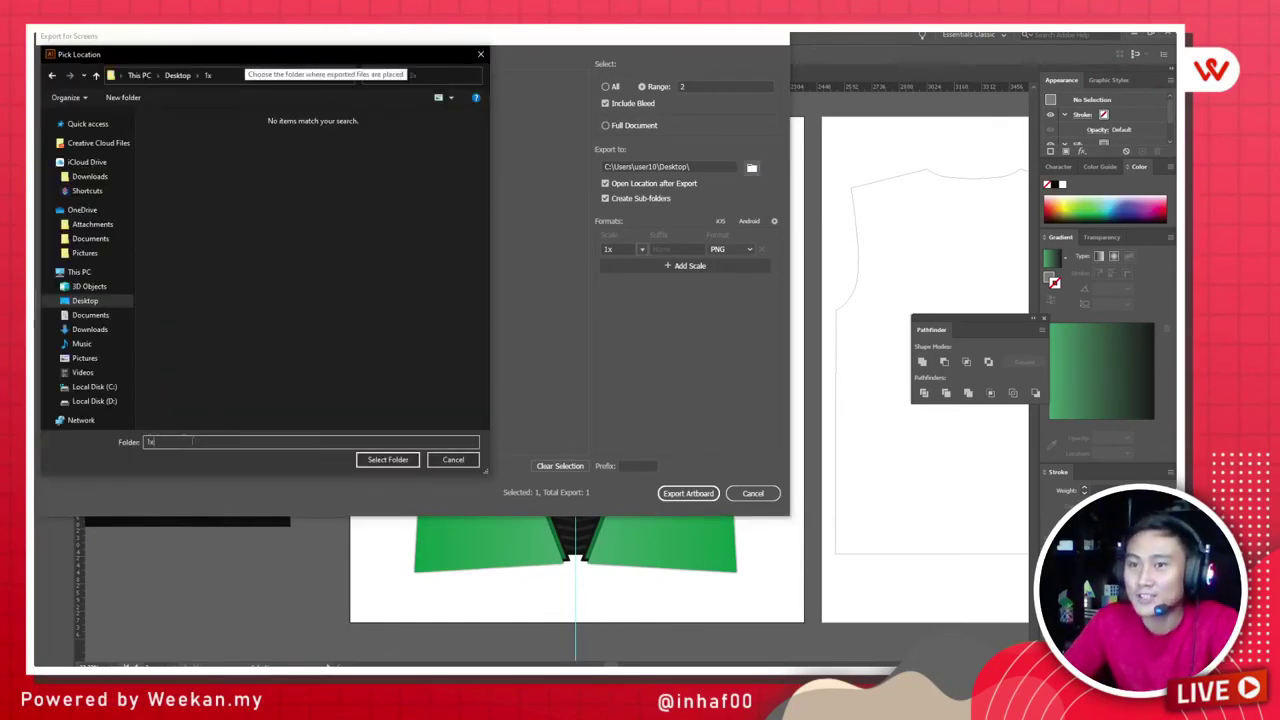
text(232)
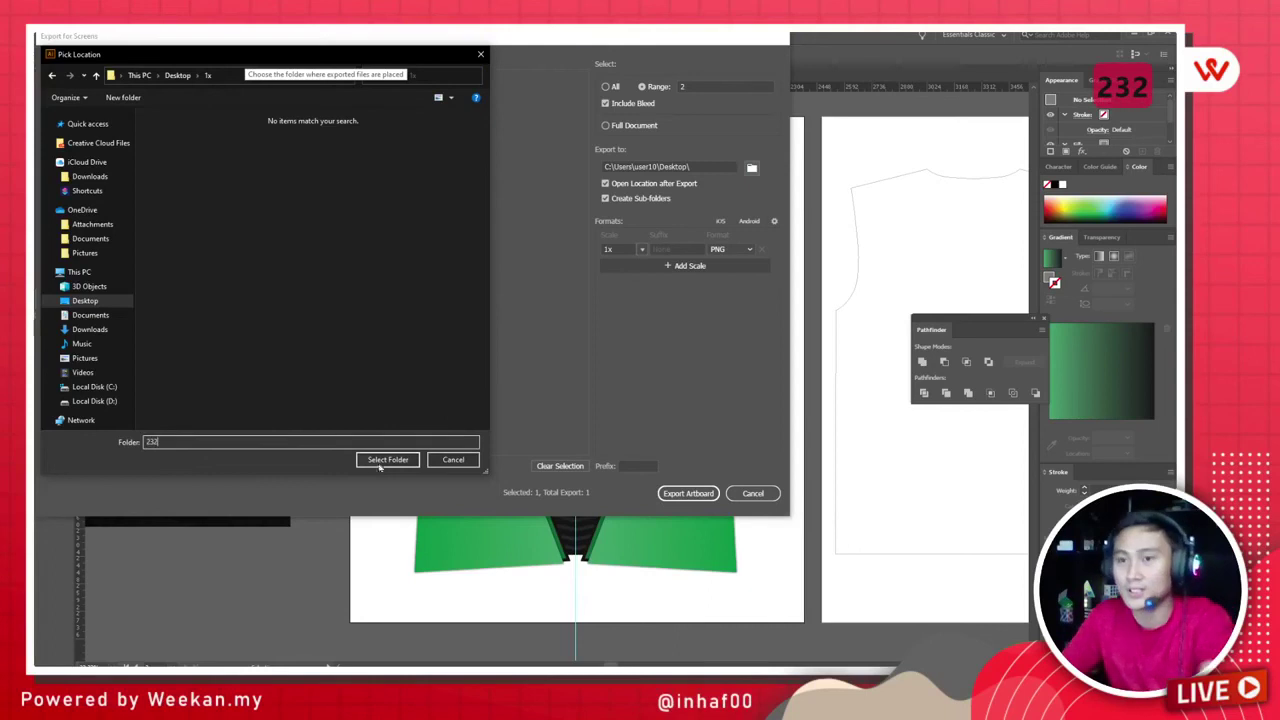
click(398, 460)
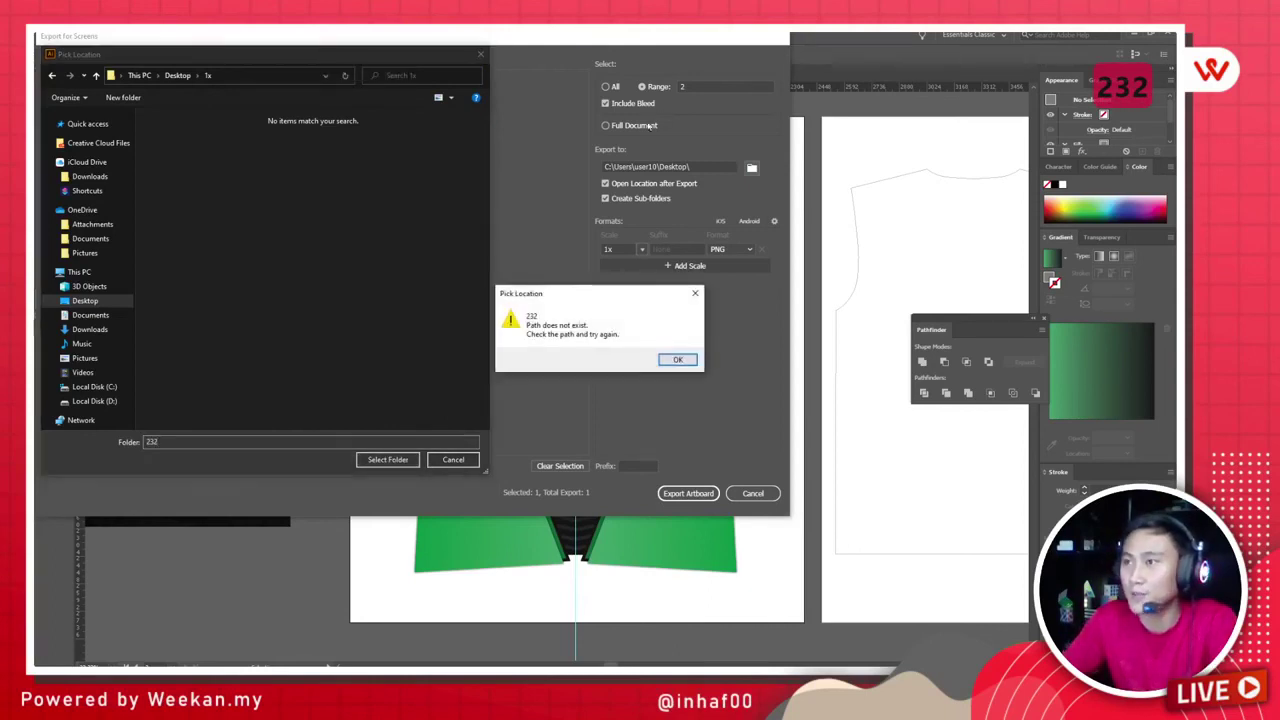
click(684, 360)
click(262, 441)
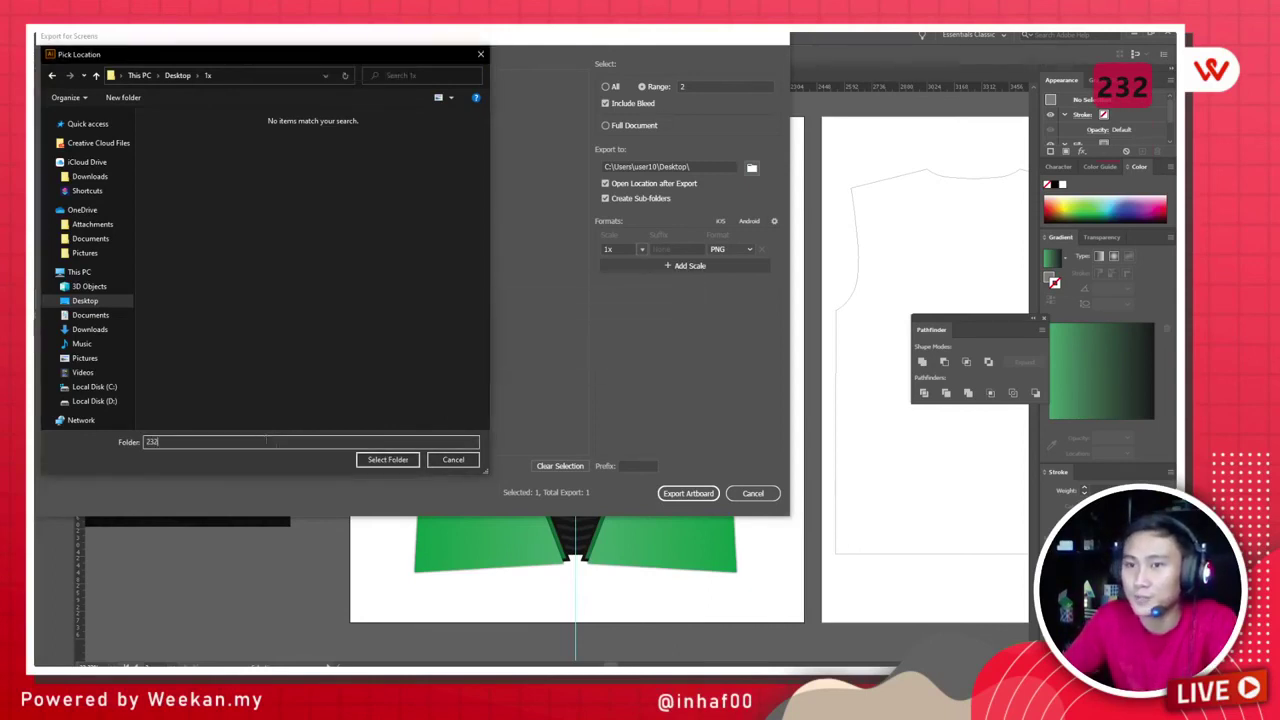
text(a)
click(445, 460)
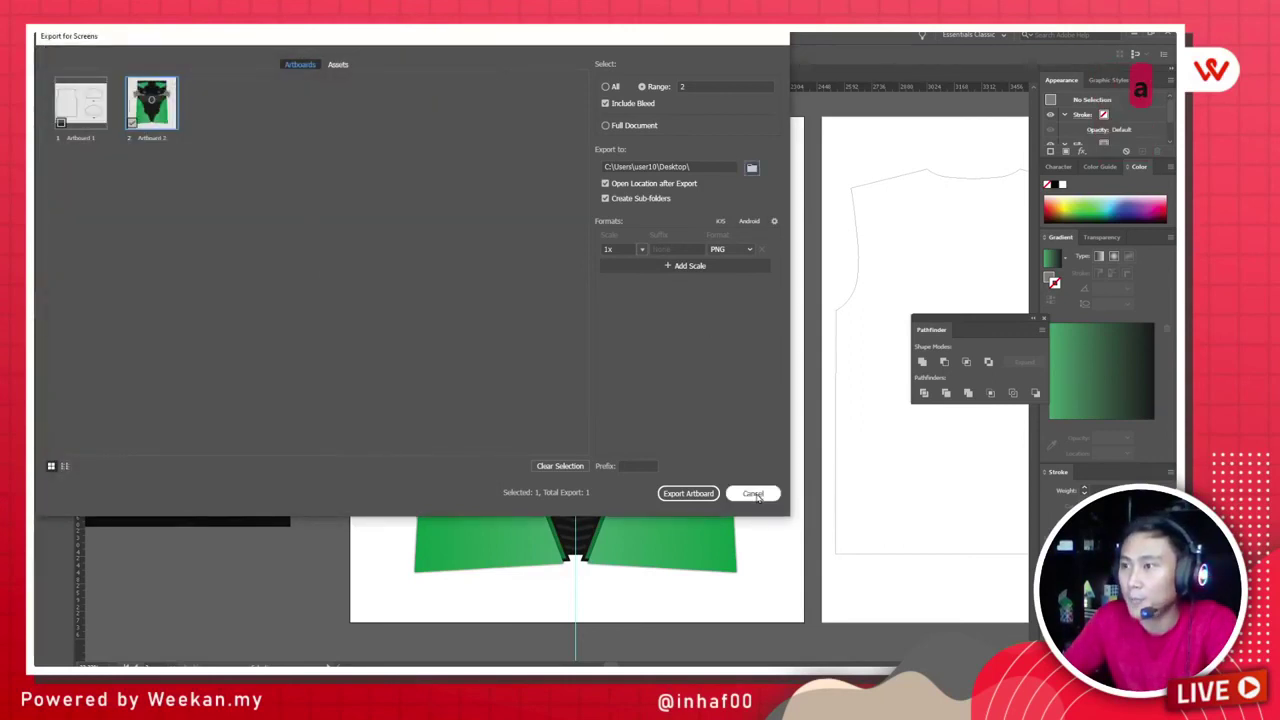
click(688, 493)
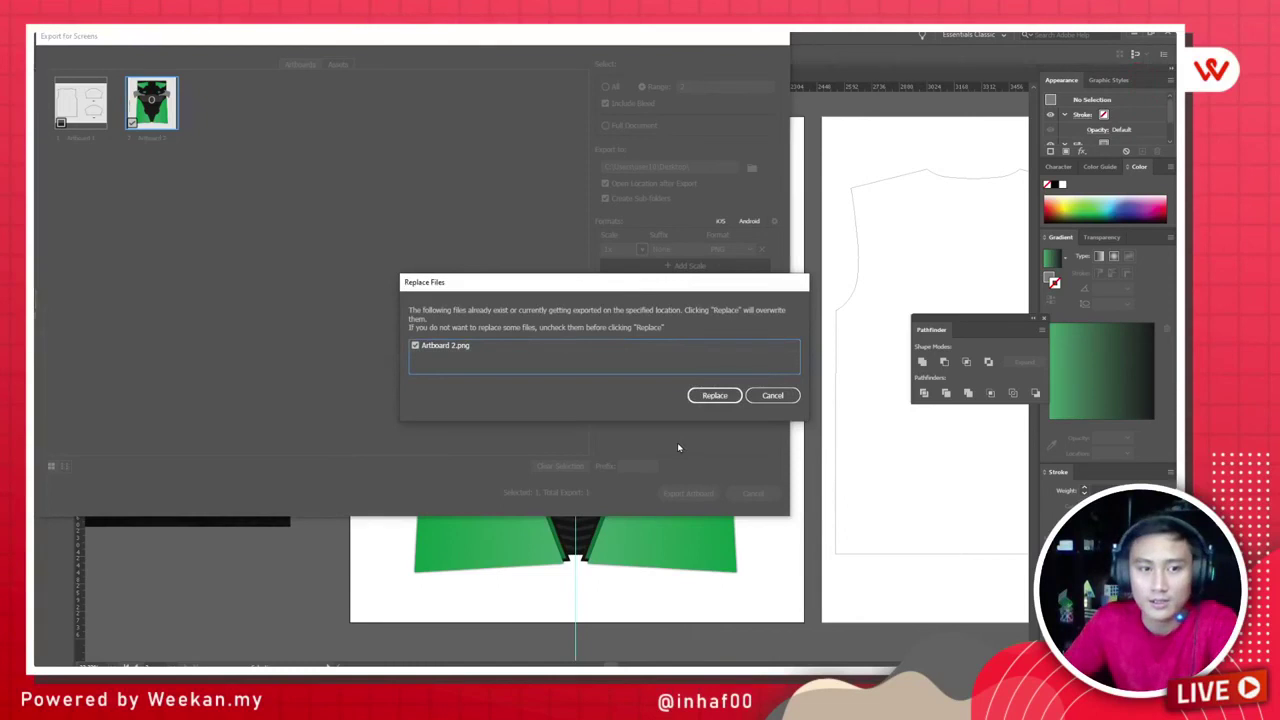
click(768, 398)
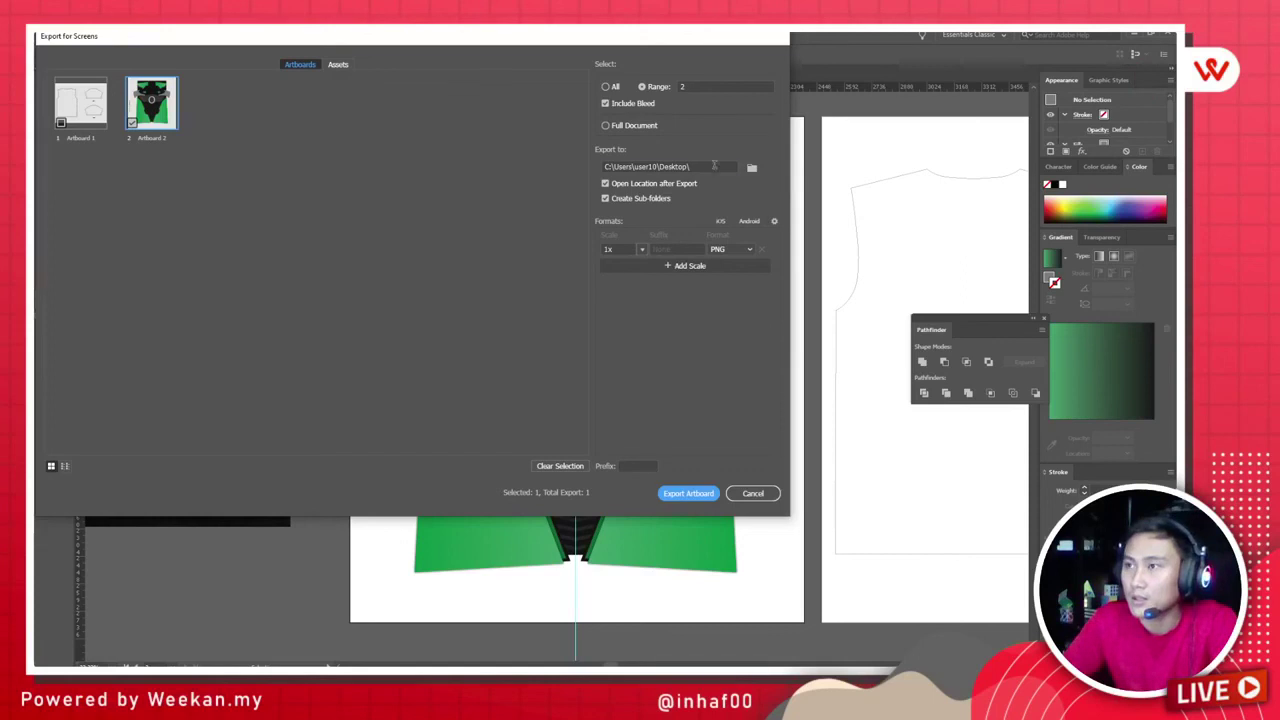
click(713, 165)
click(713, 493)
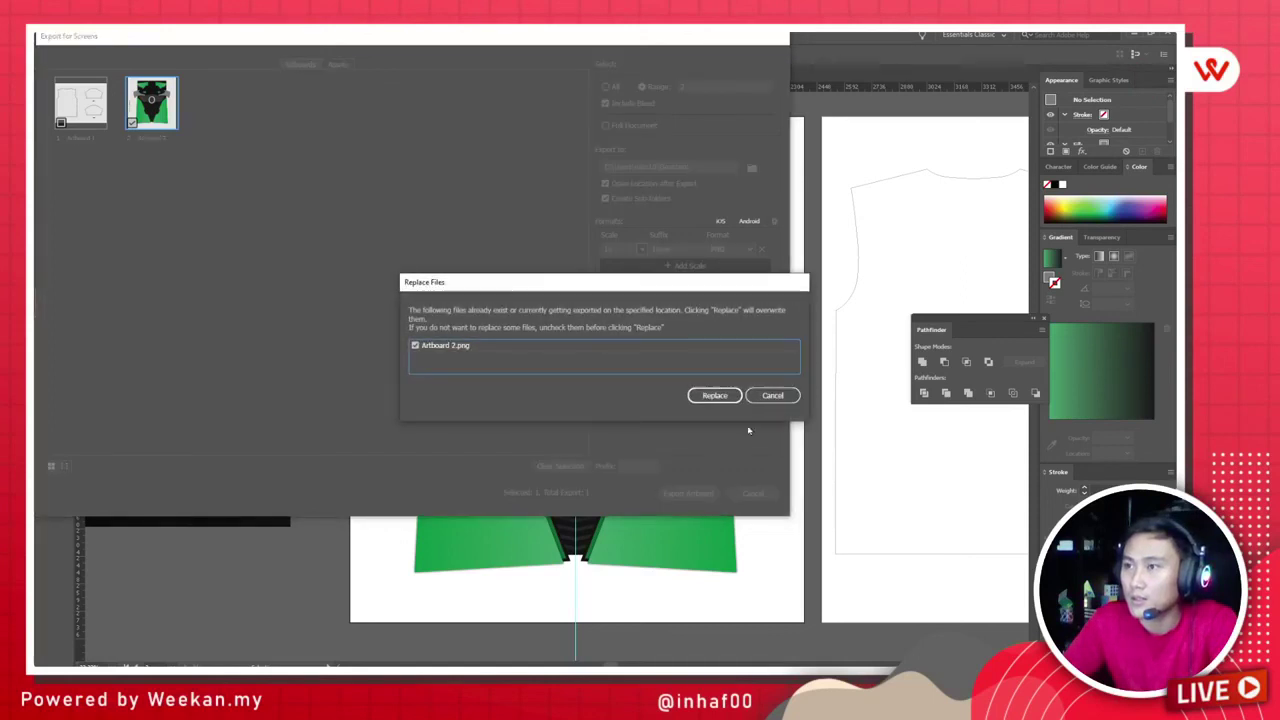
click(768, 396)
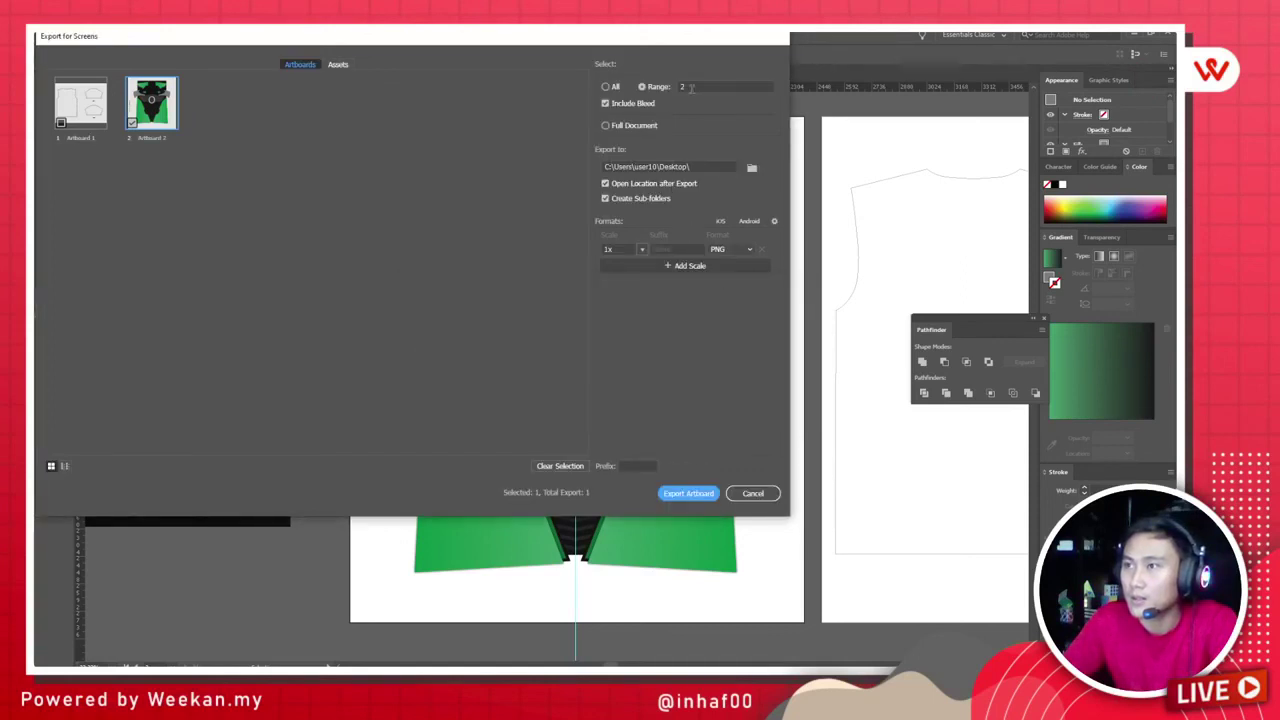
click(765, 490)
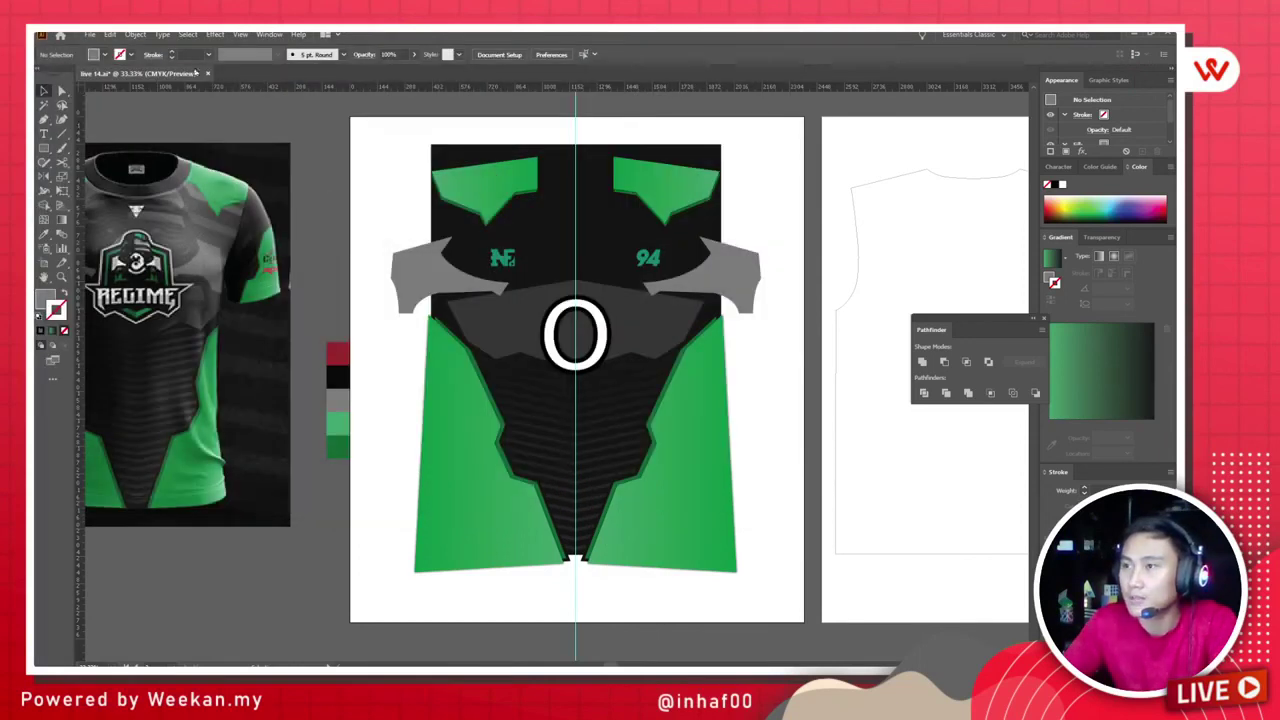
click(91, 34)
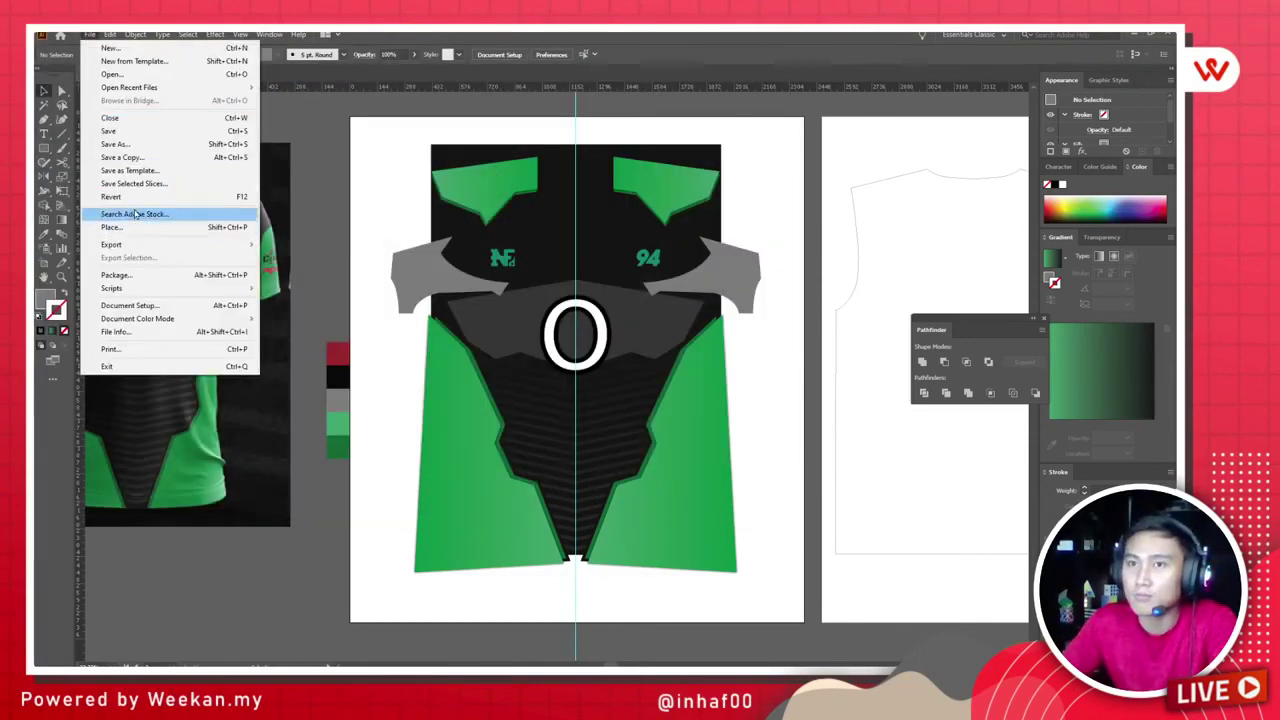
mouse_move(147, 246)
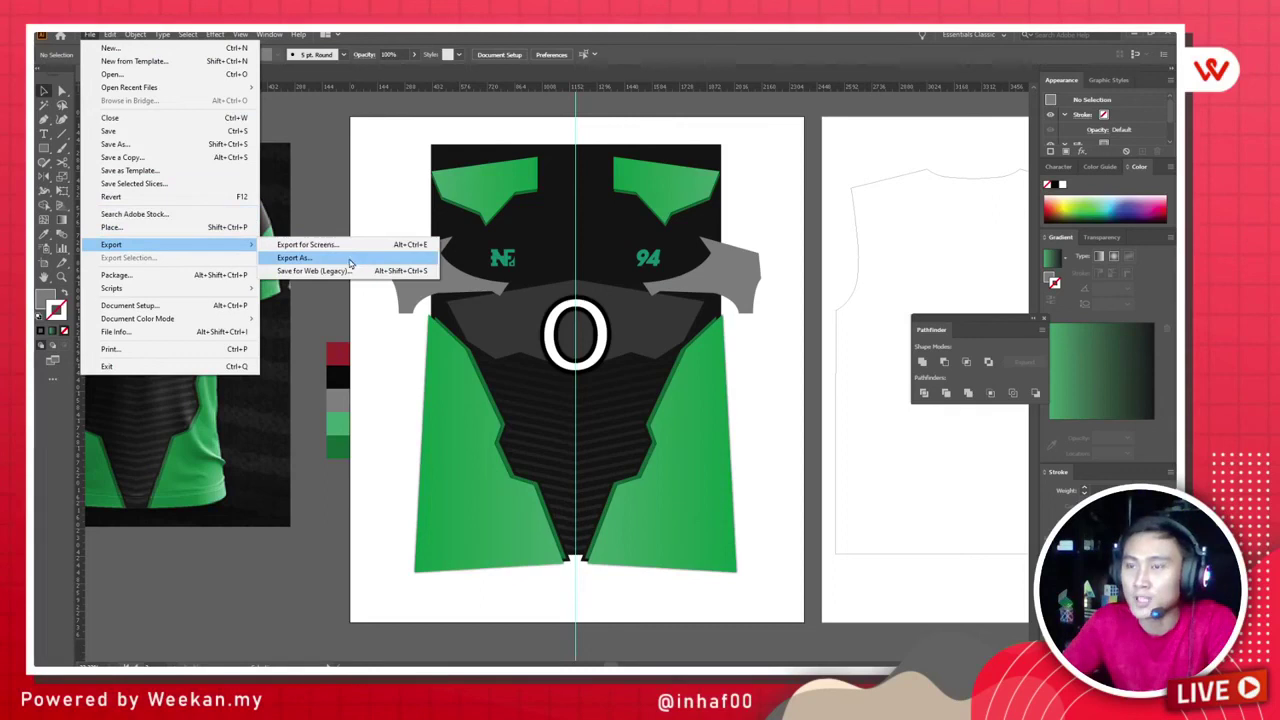
click(354, 247)
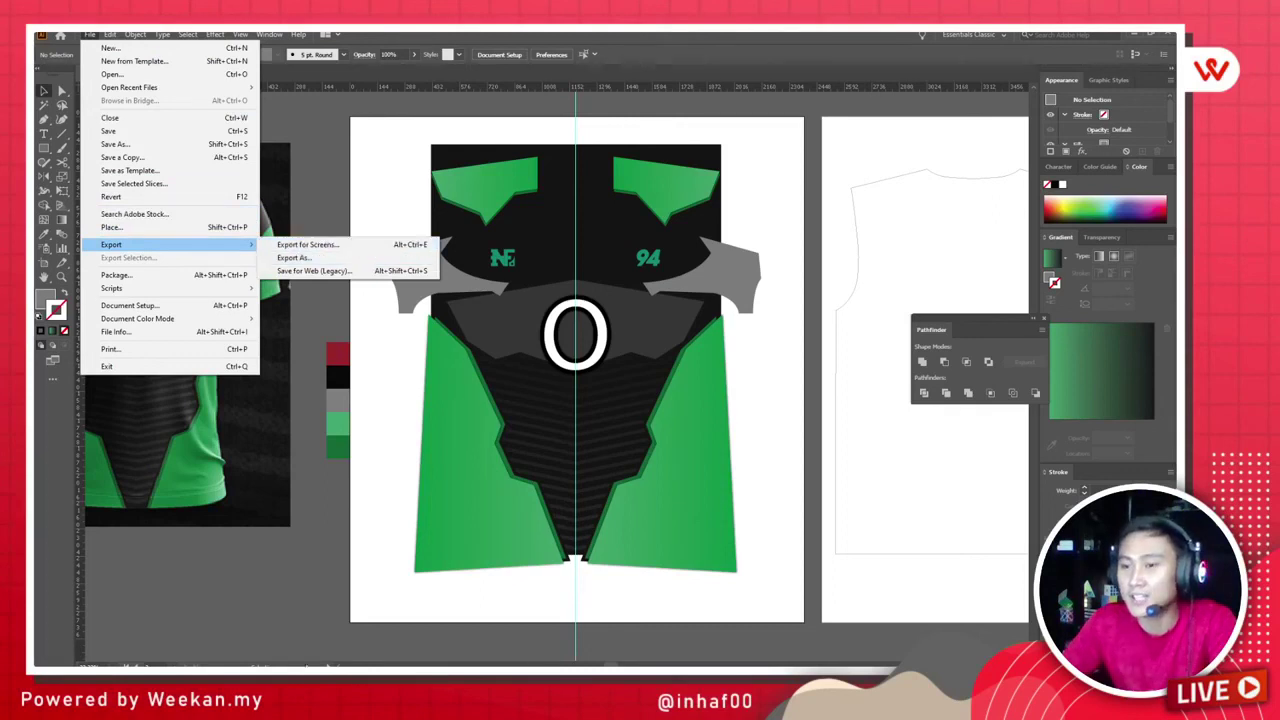
Step: Switch to the T-shirt Crewneck mockup in Photoshop, examine the fabric texture on the chest up close and the whole shirt, and deselect its layer
key(super)
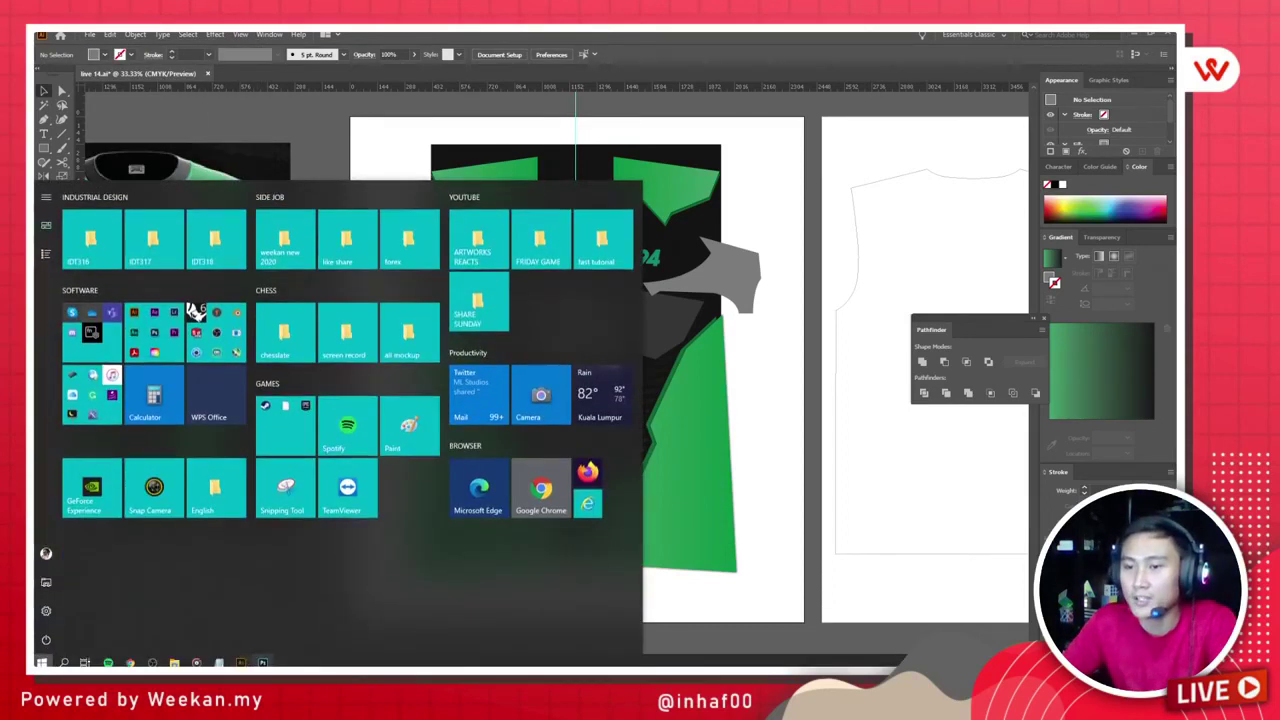
click(191, 314)
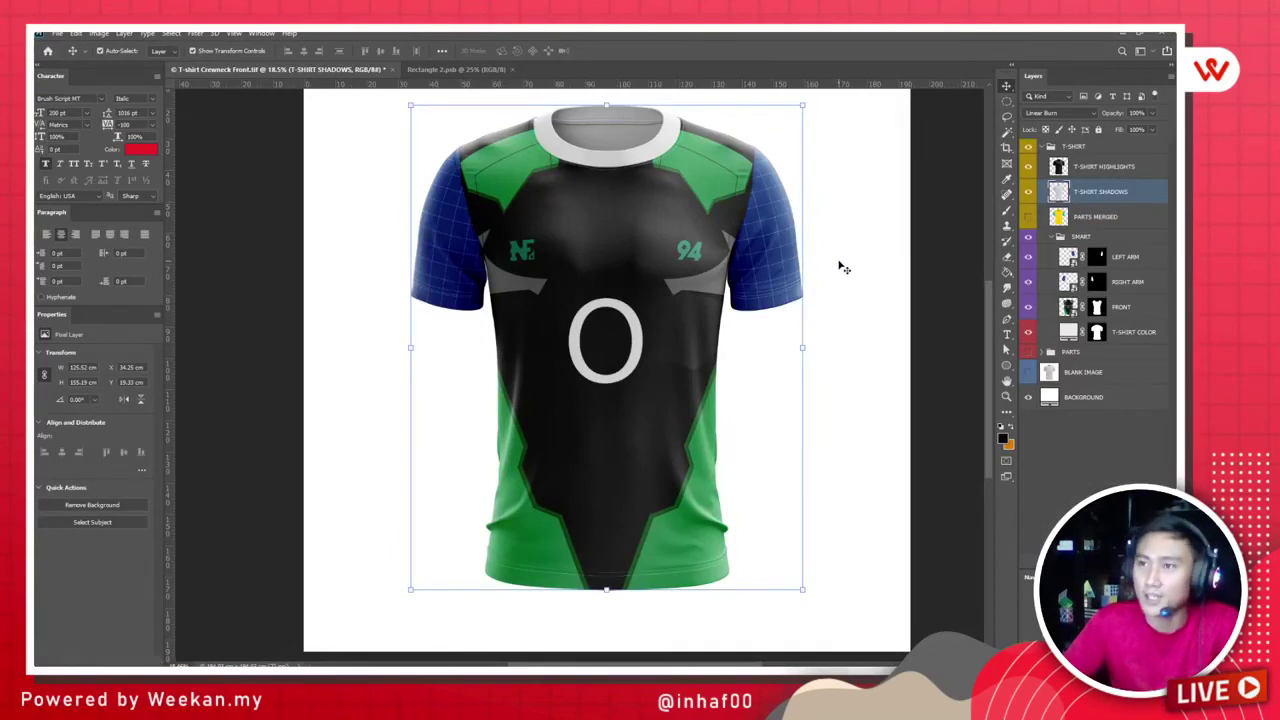
scroll(686, 190, up, 1)
scroll(674, 188, up, 6)
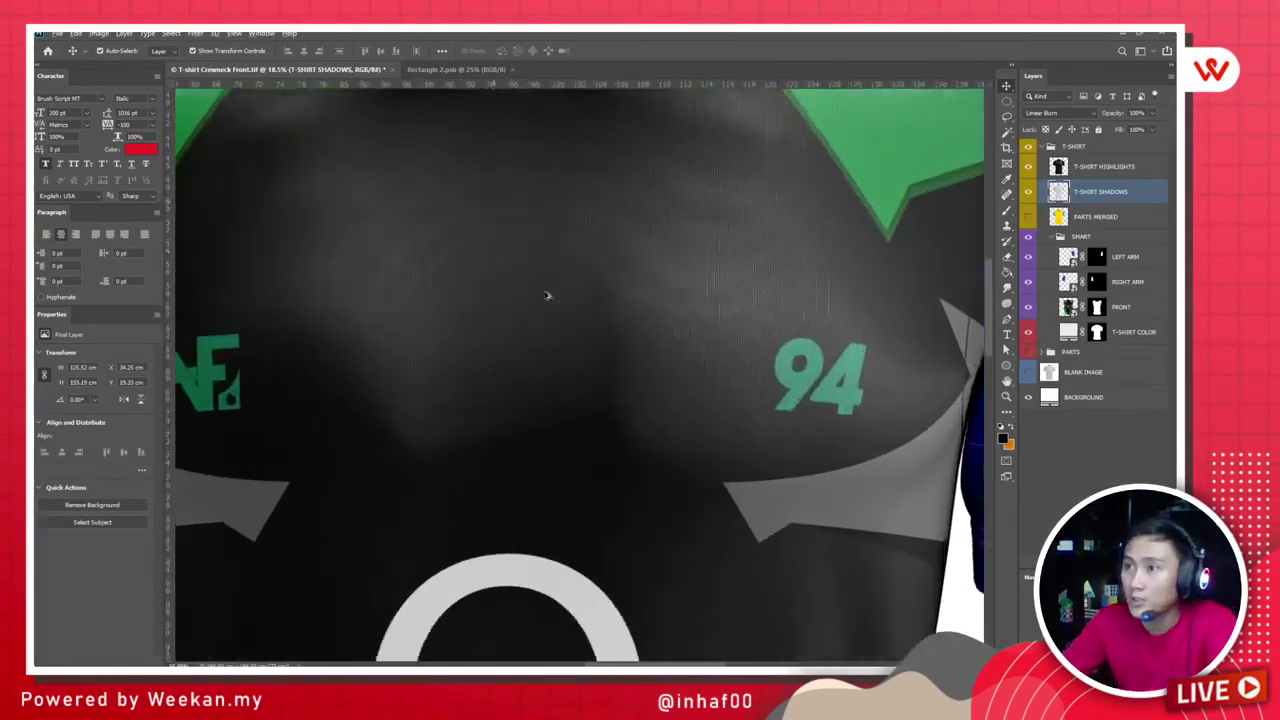
scroll(427, 408, up, 5)
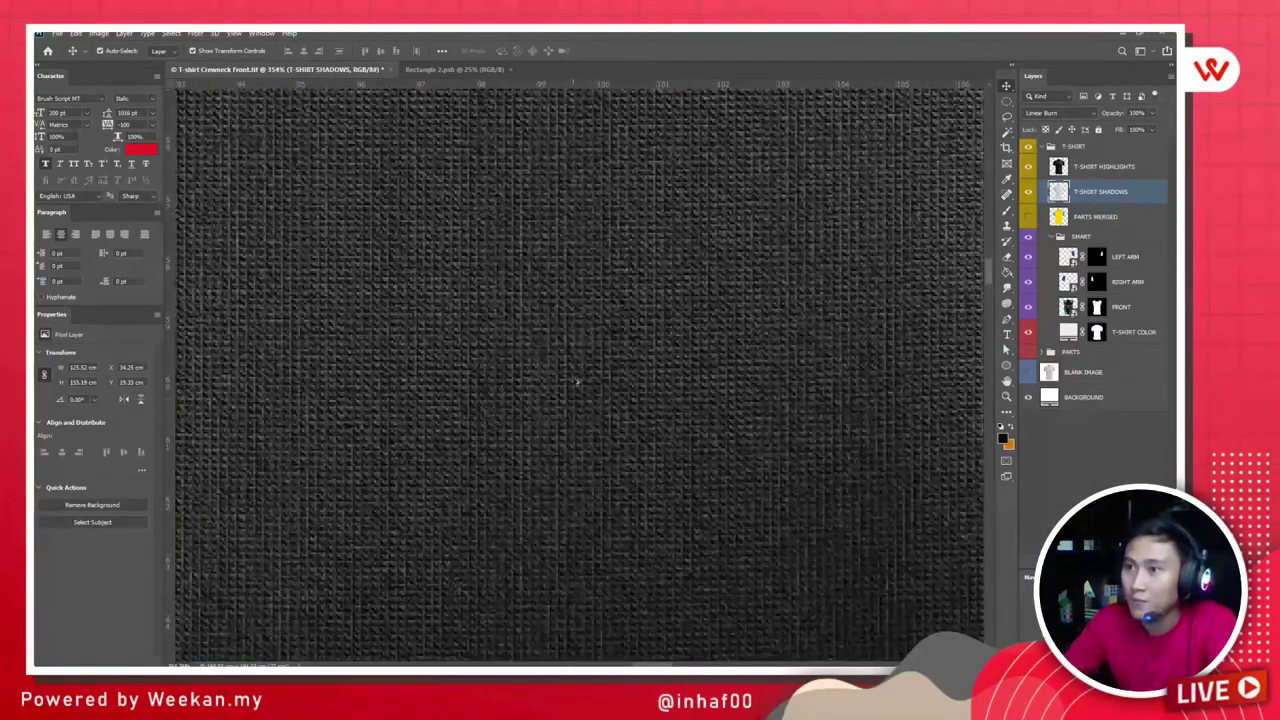
scroll(490, 380, down, 10)
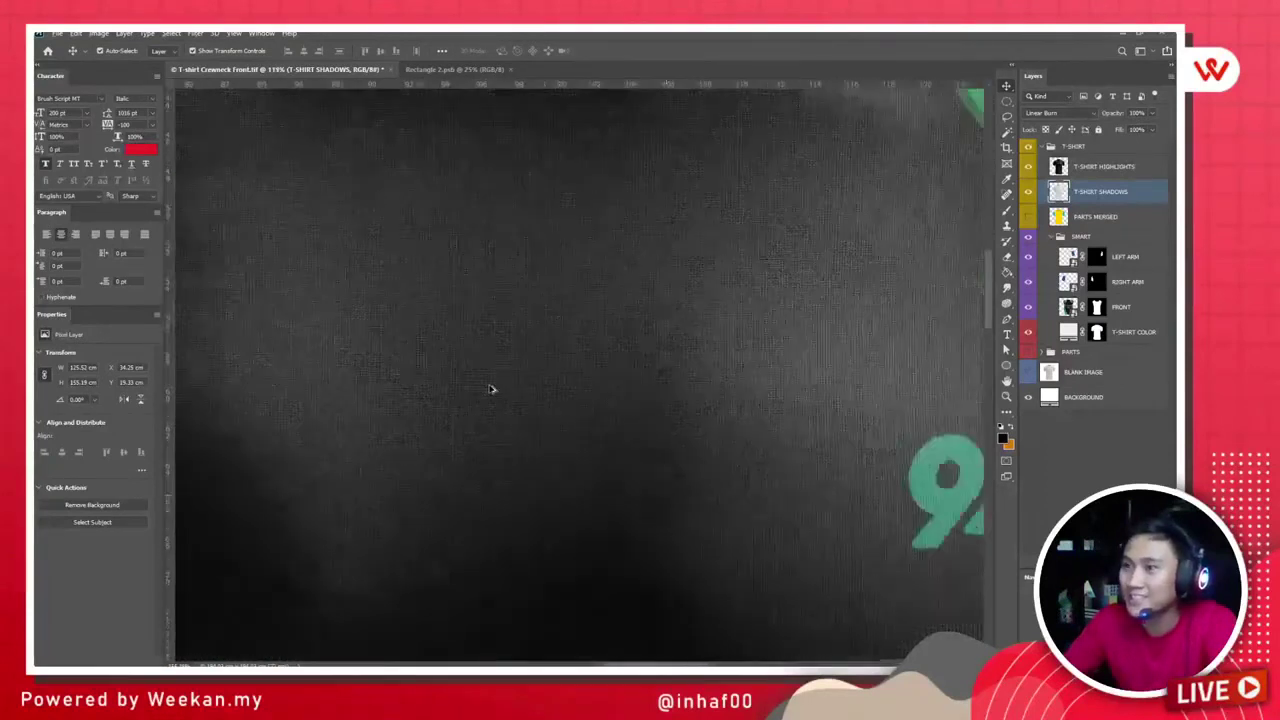
scroll(494, 394, down, 8)
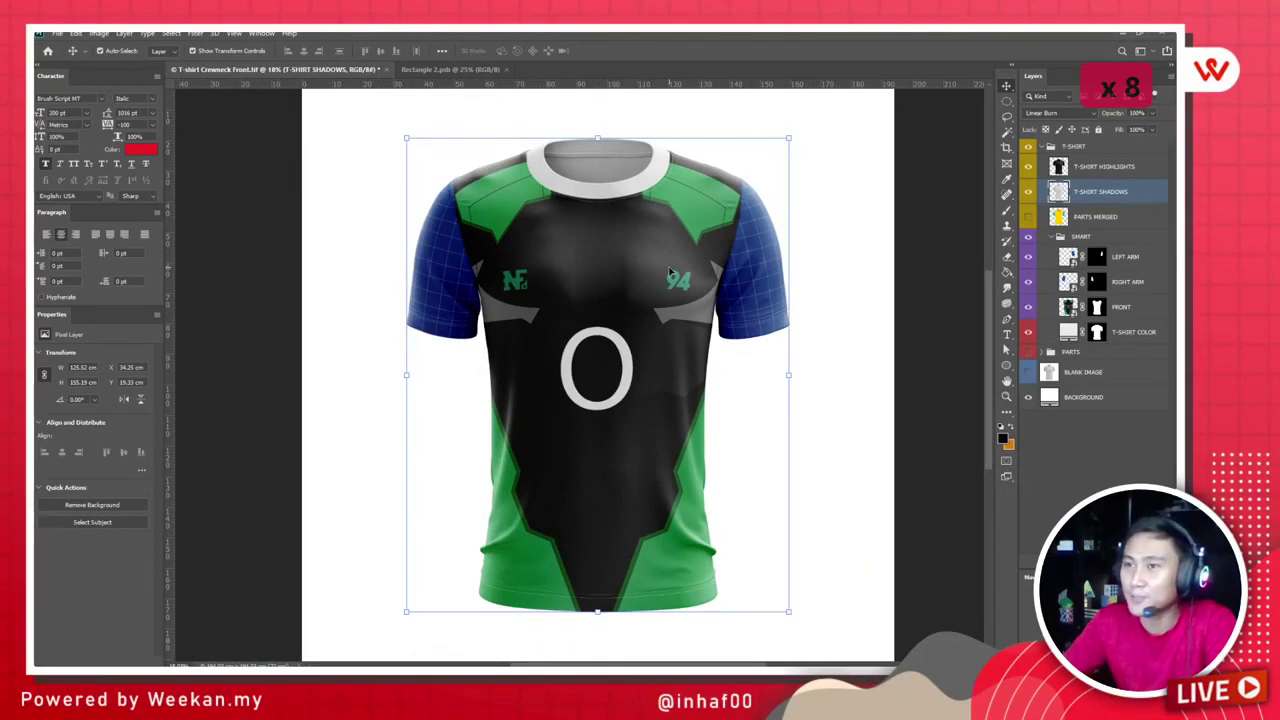
key(super)
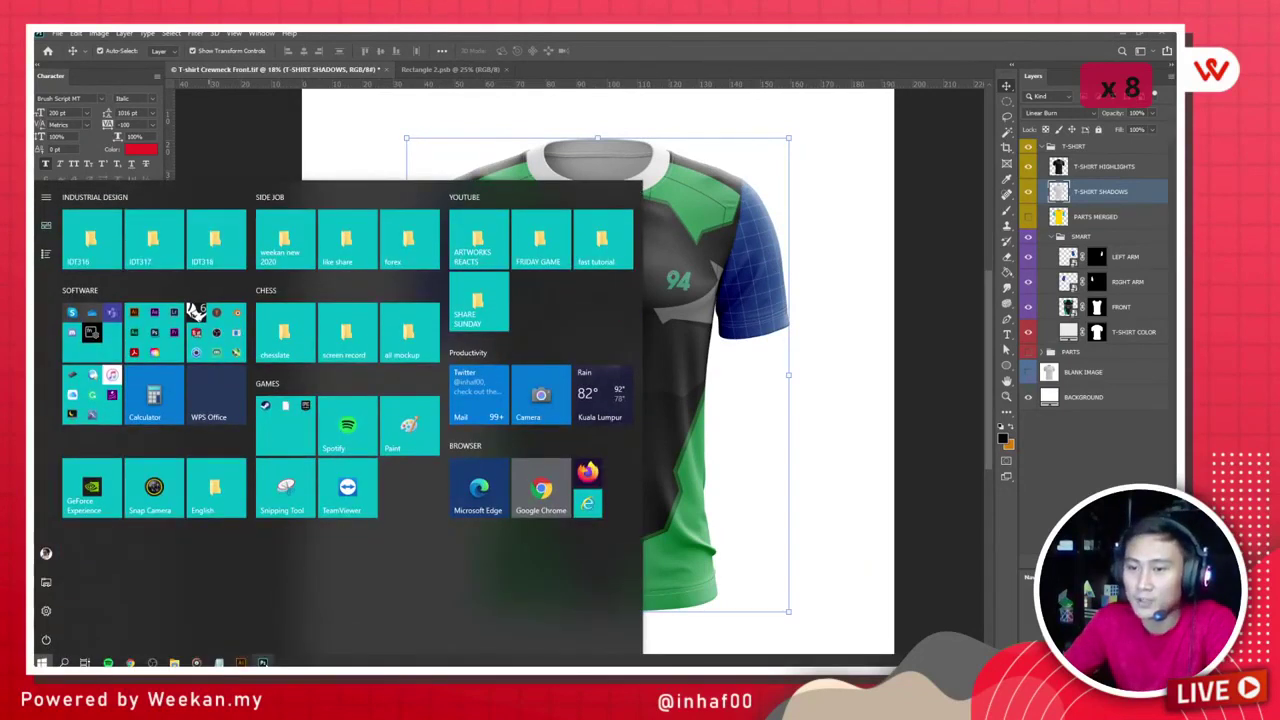
click(190, 310)
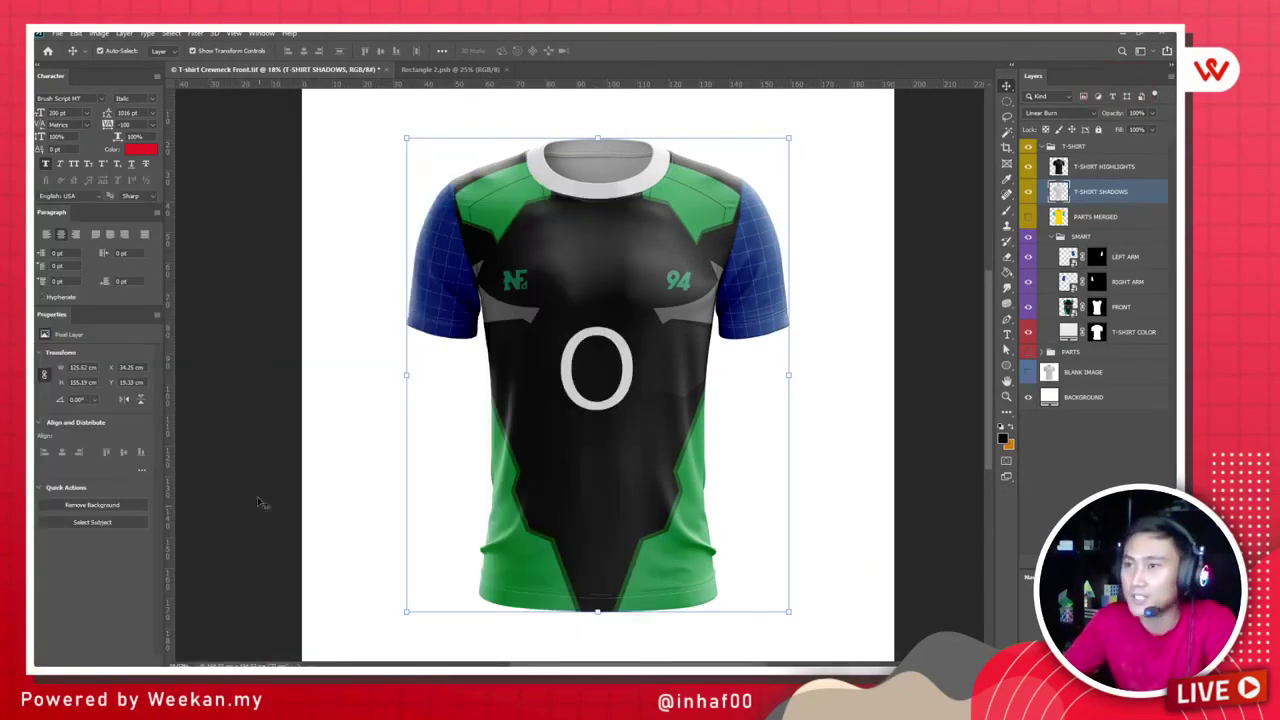
click(241, 432)
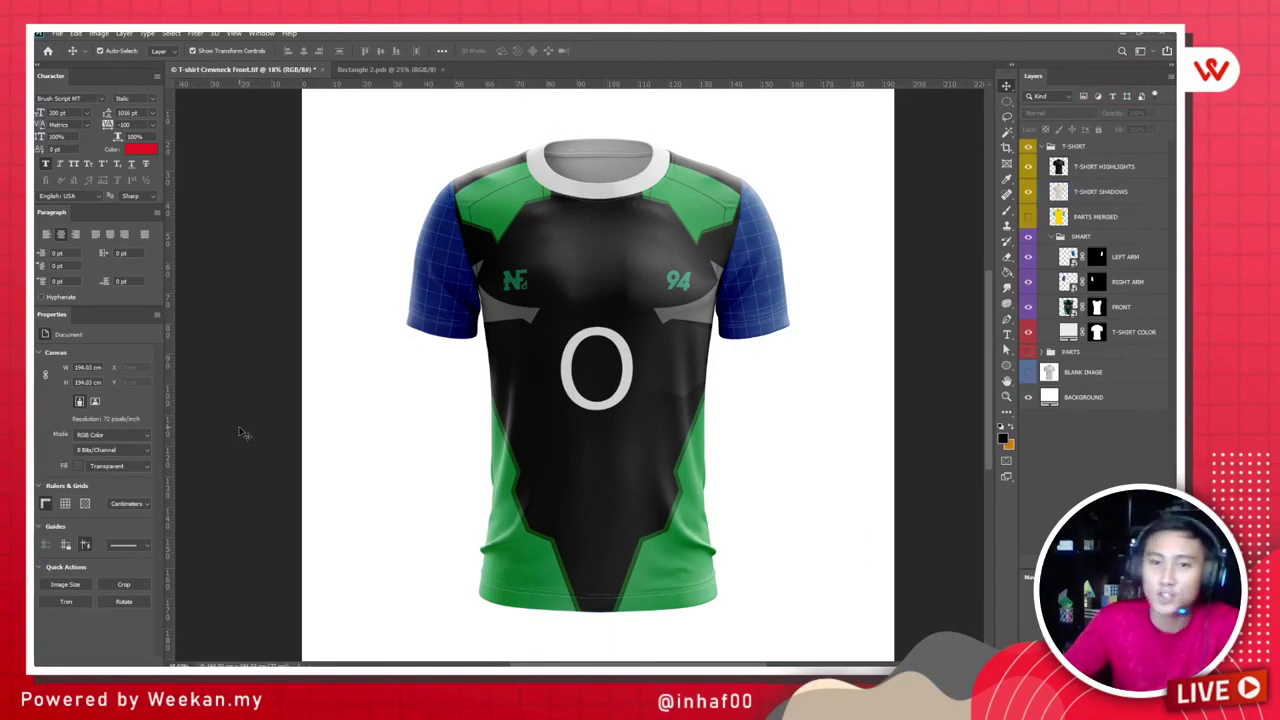
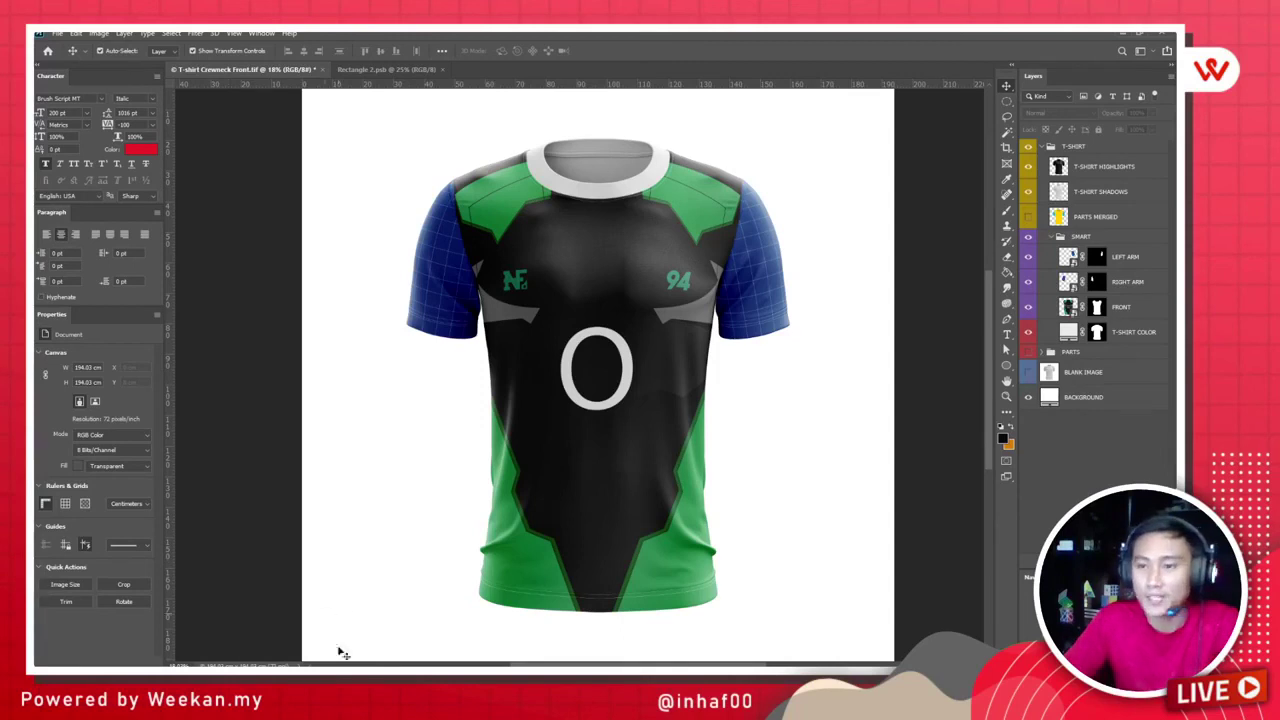
Step: Switch to the live 14 artwork in Illustrator
key(super)
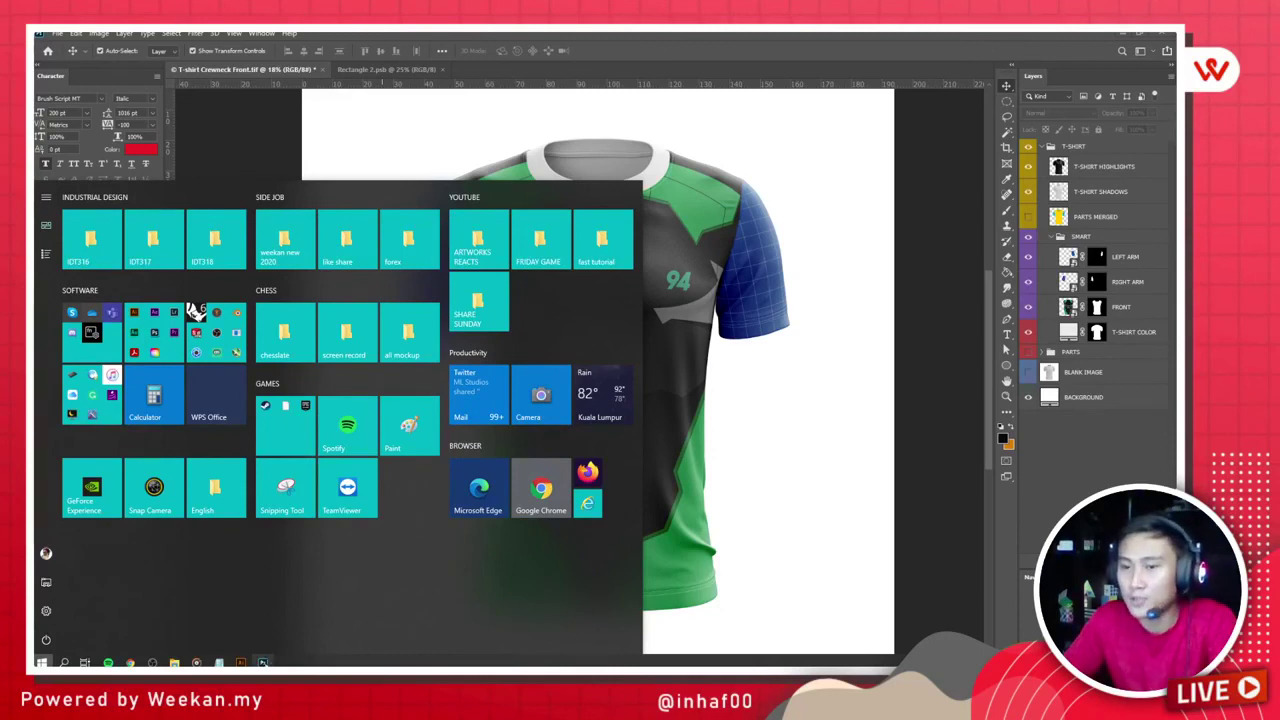
click(240, 662)
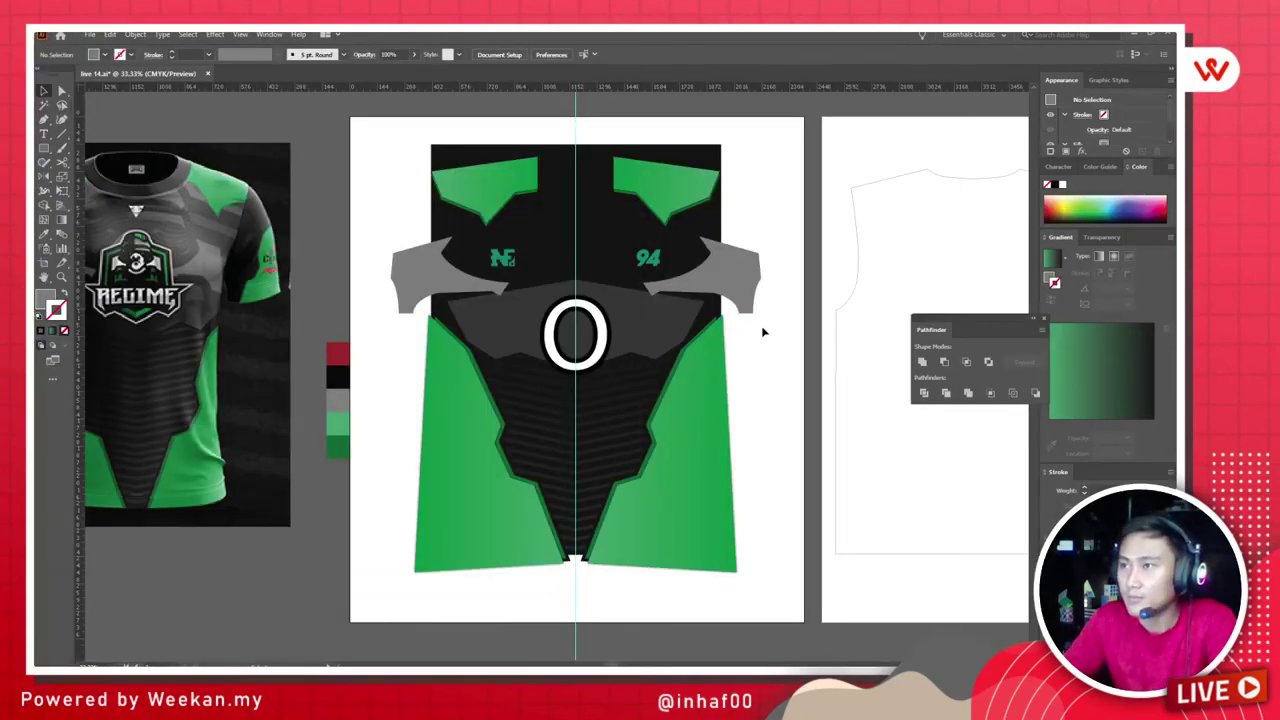
Step: Try to export Artboard 2 to the Desktop as a 1x PNG with Export for Screens
key(ctrl+shift+s)
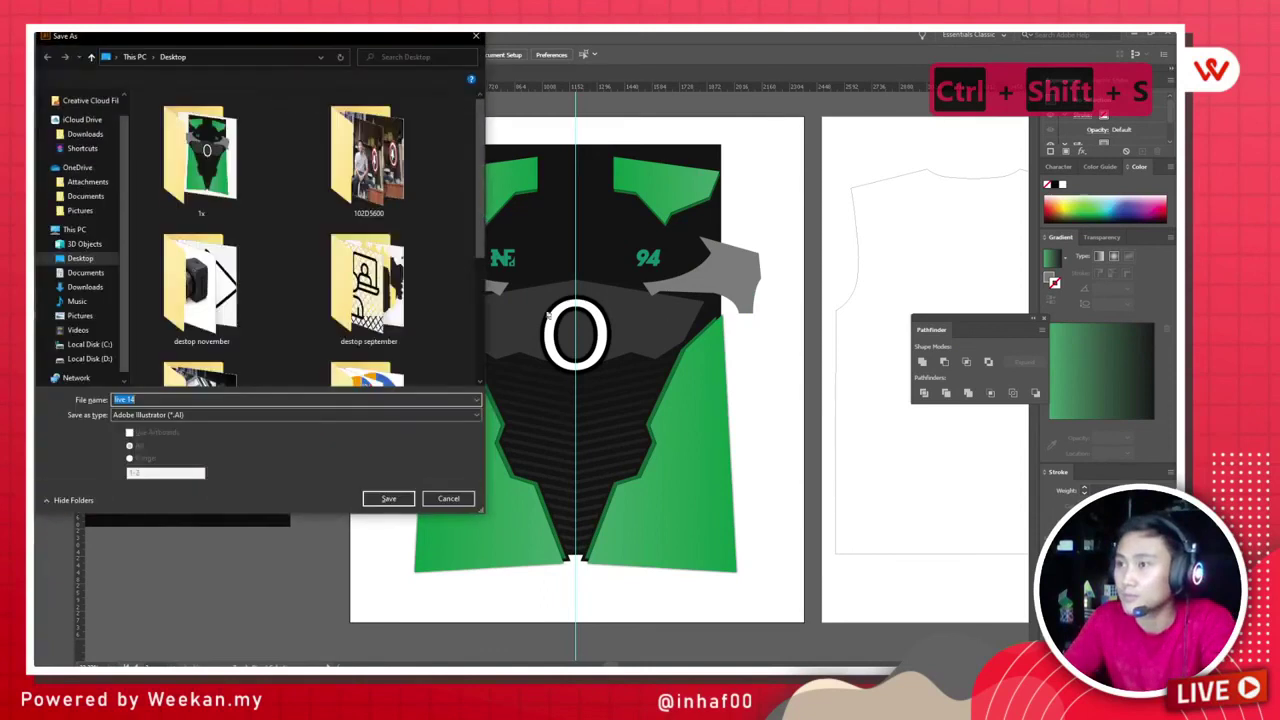
click(452, 499)
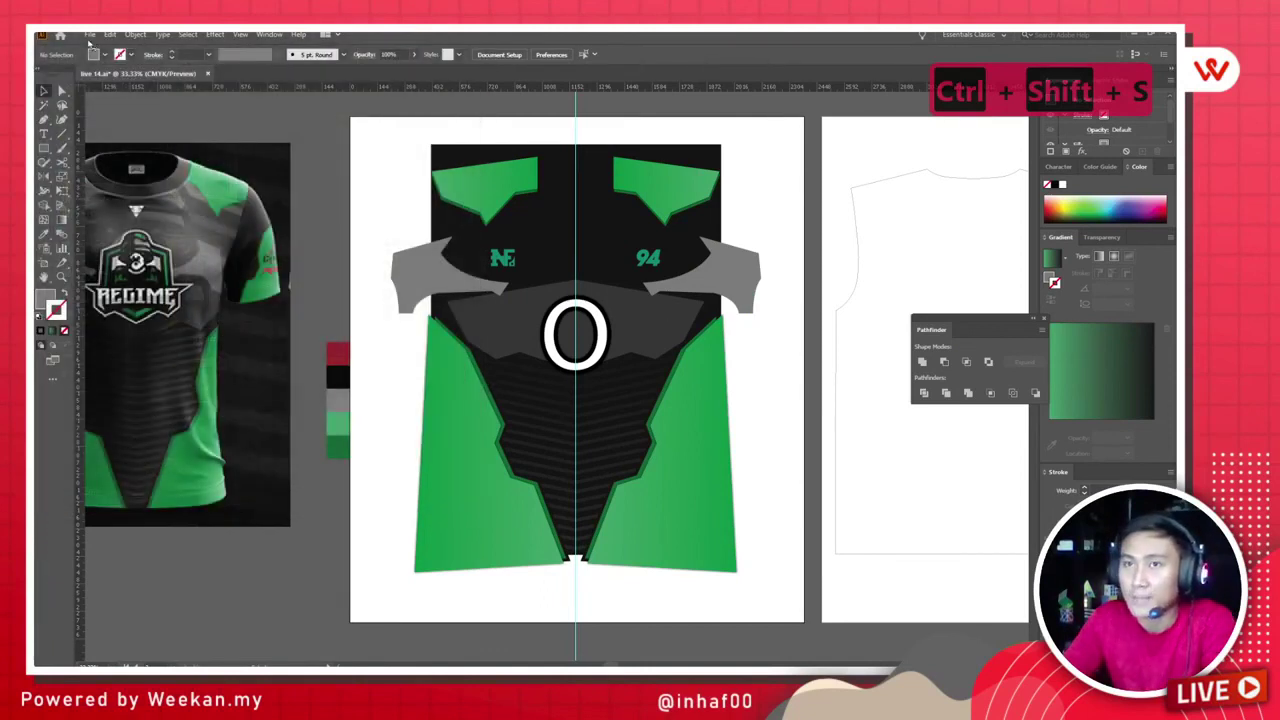
click(89, 35)
mouse_move(136, 246)
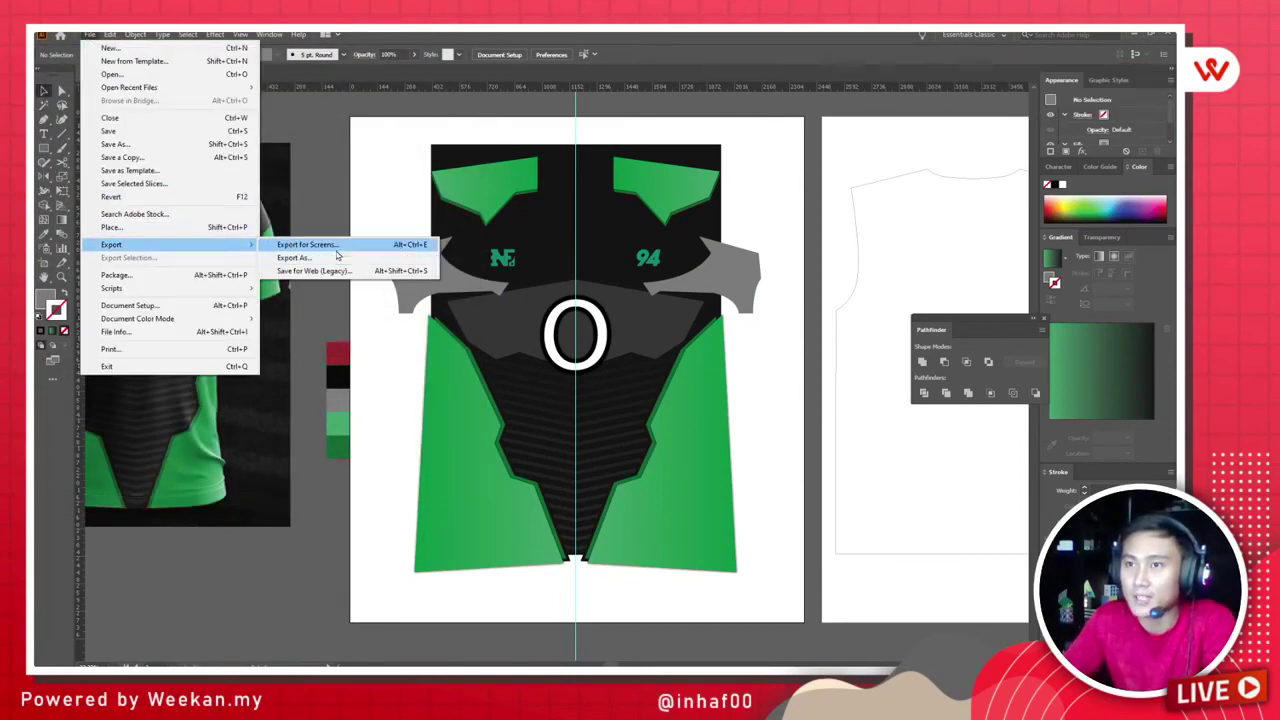
click(343, 249)
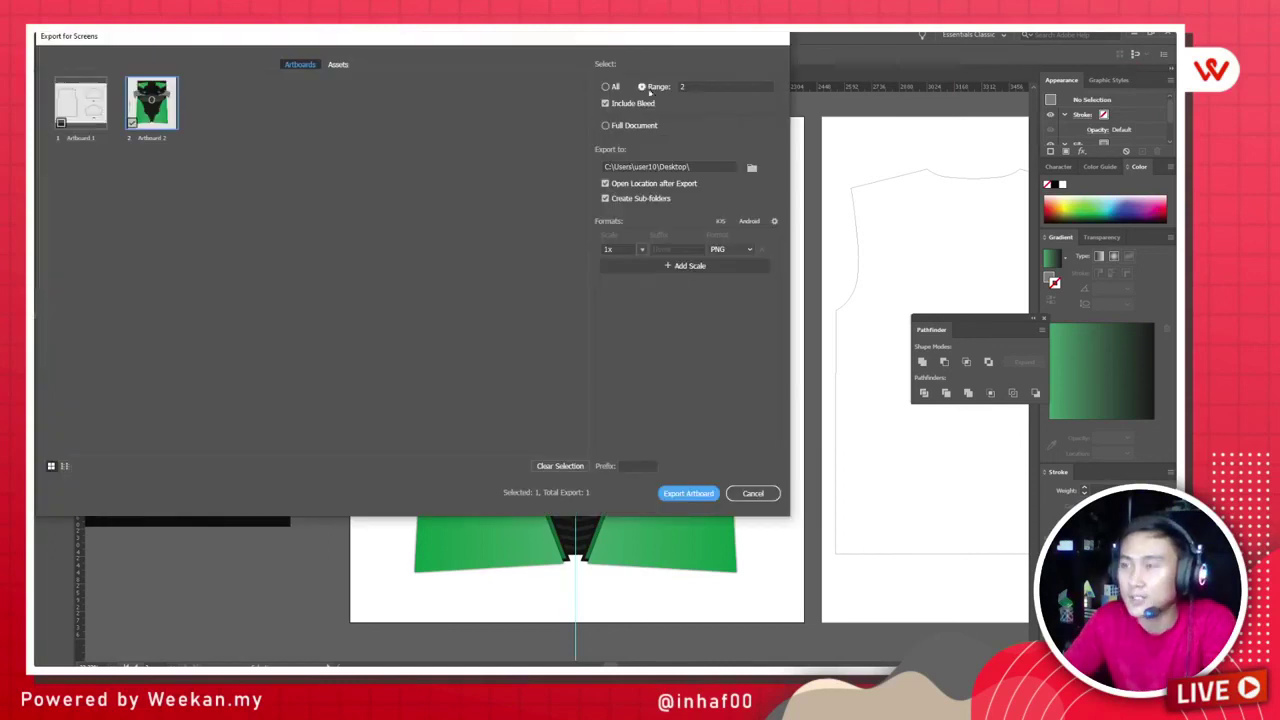
click(688, 493)
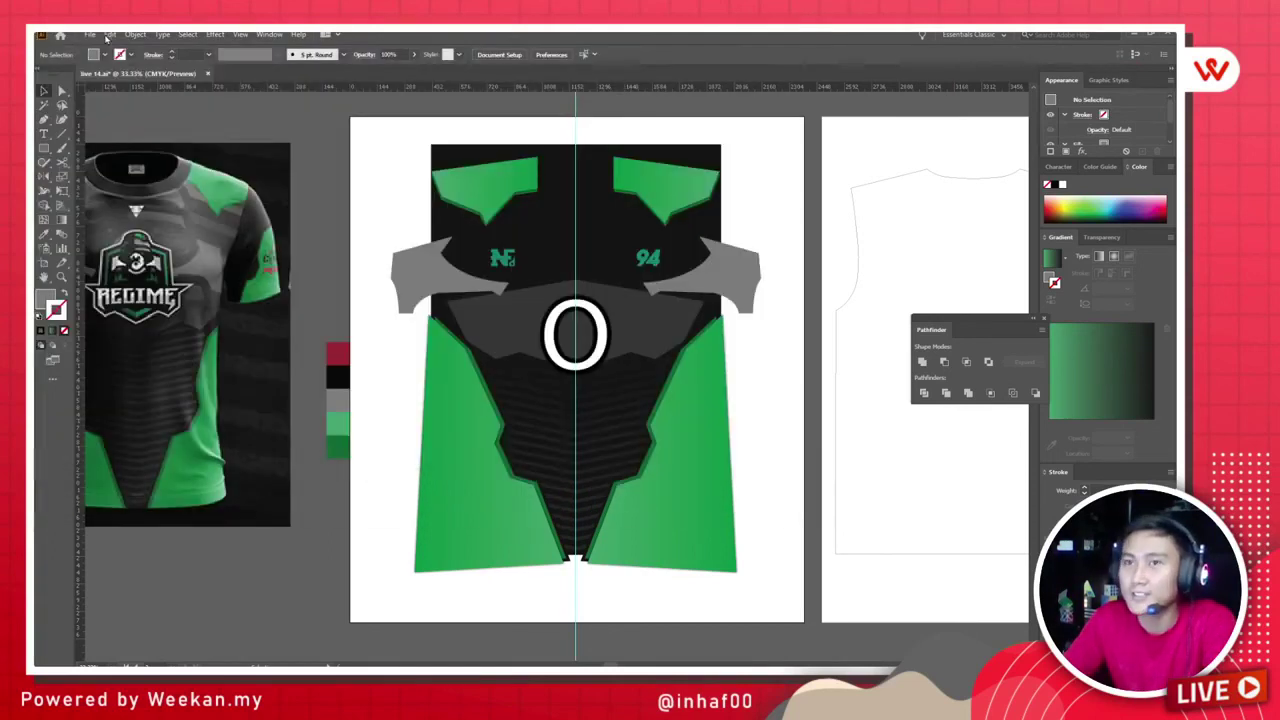
Step: Start an Export As of the jersey artwork in PNG format, using artboards and limiting the range to artboard 2
click(88, 34)
mouse_move(150, 246)
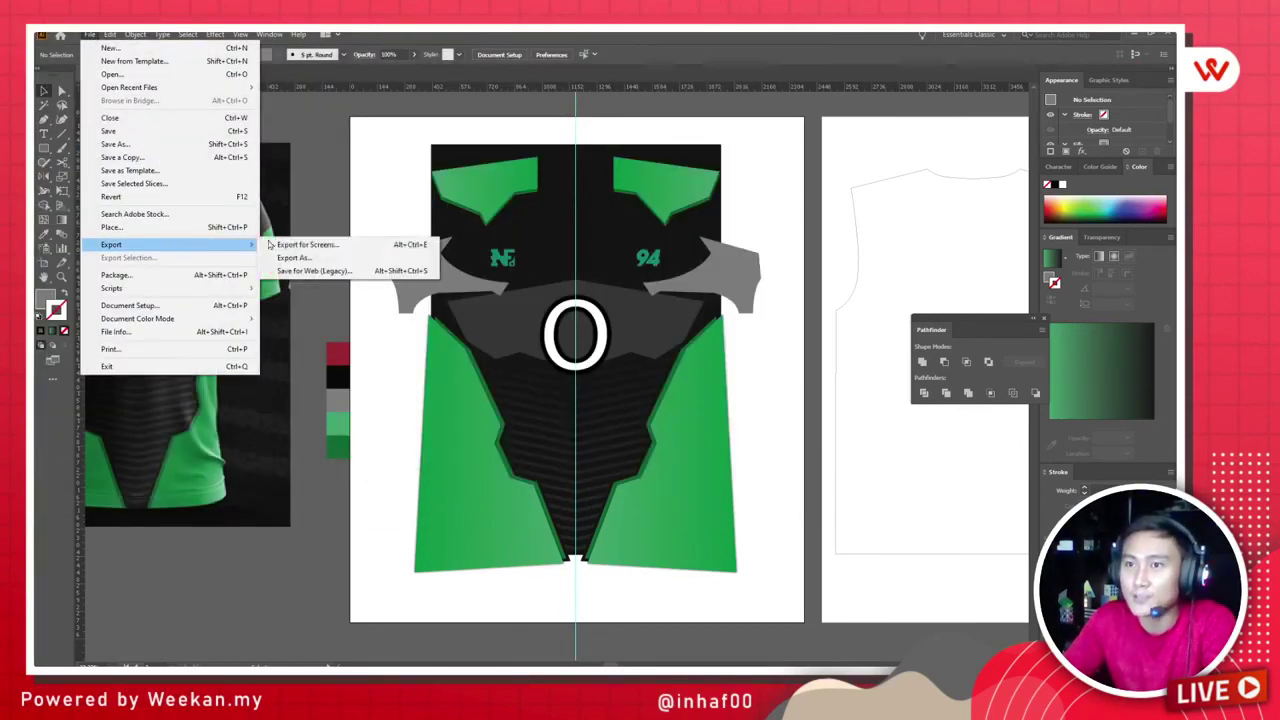
click(325, 261)
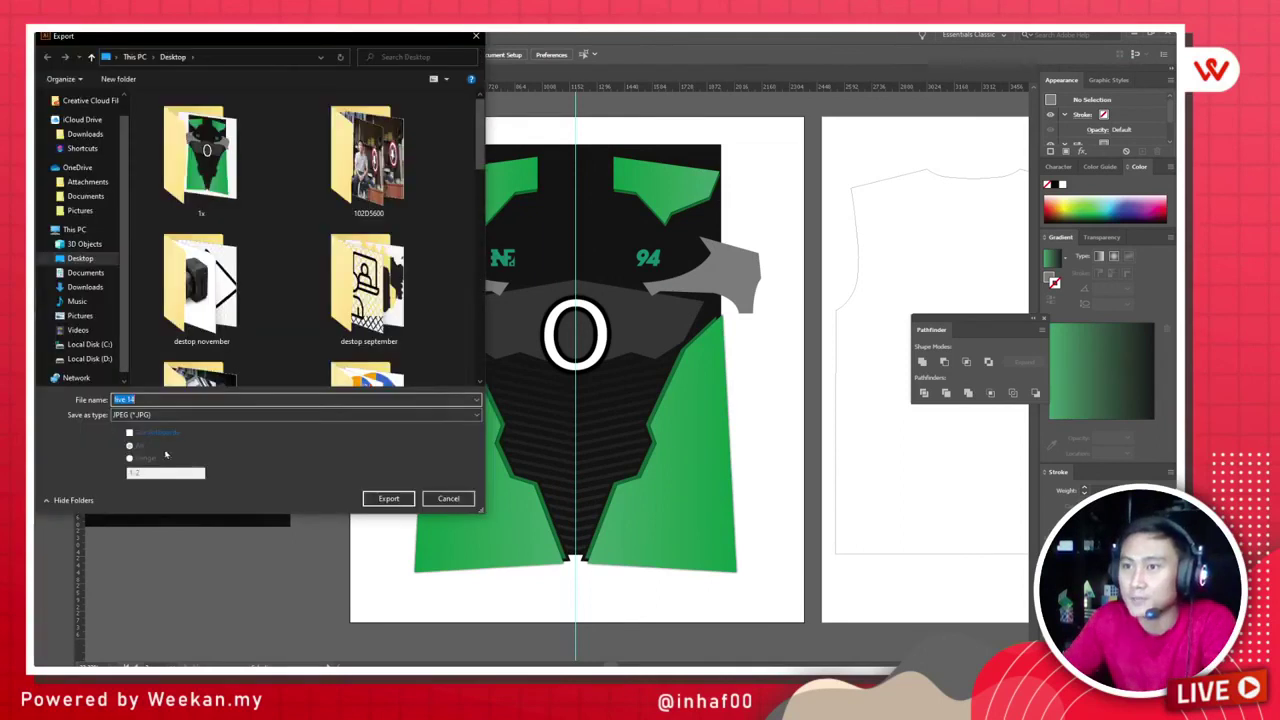
click(157, 415)
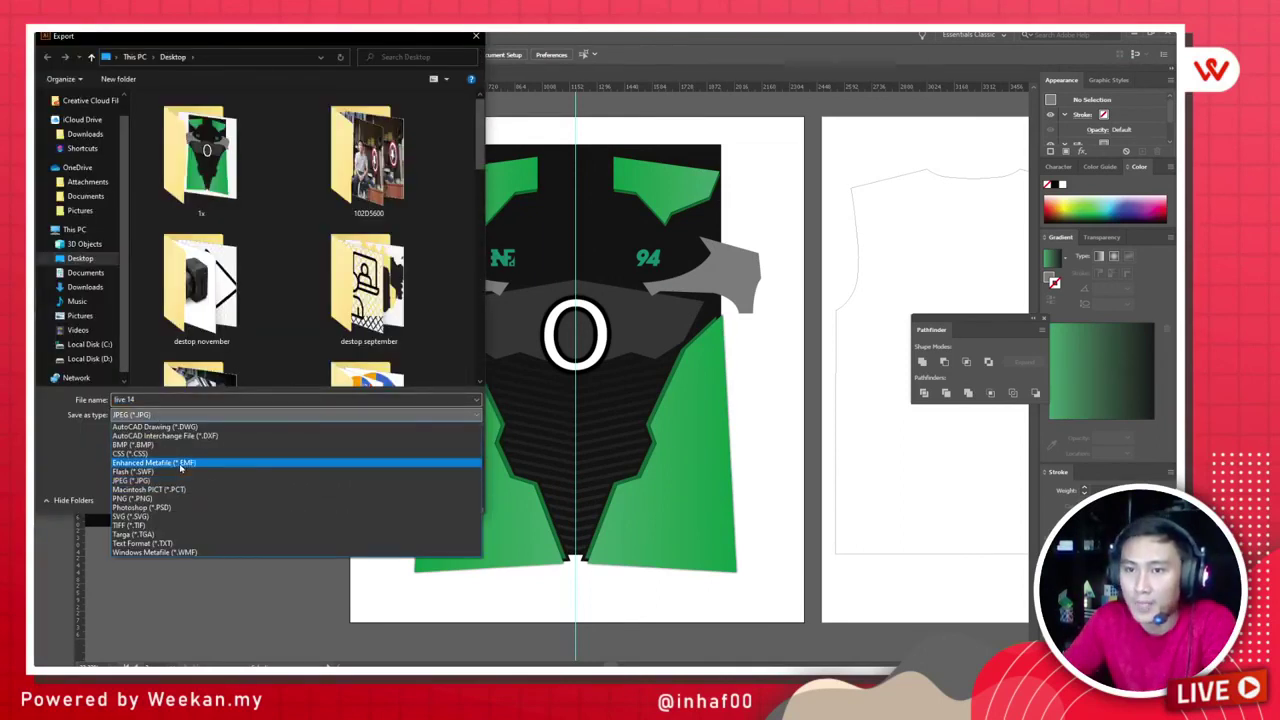
click(170, 502)
click(129, 433)
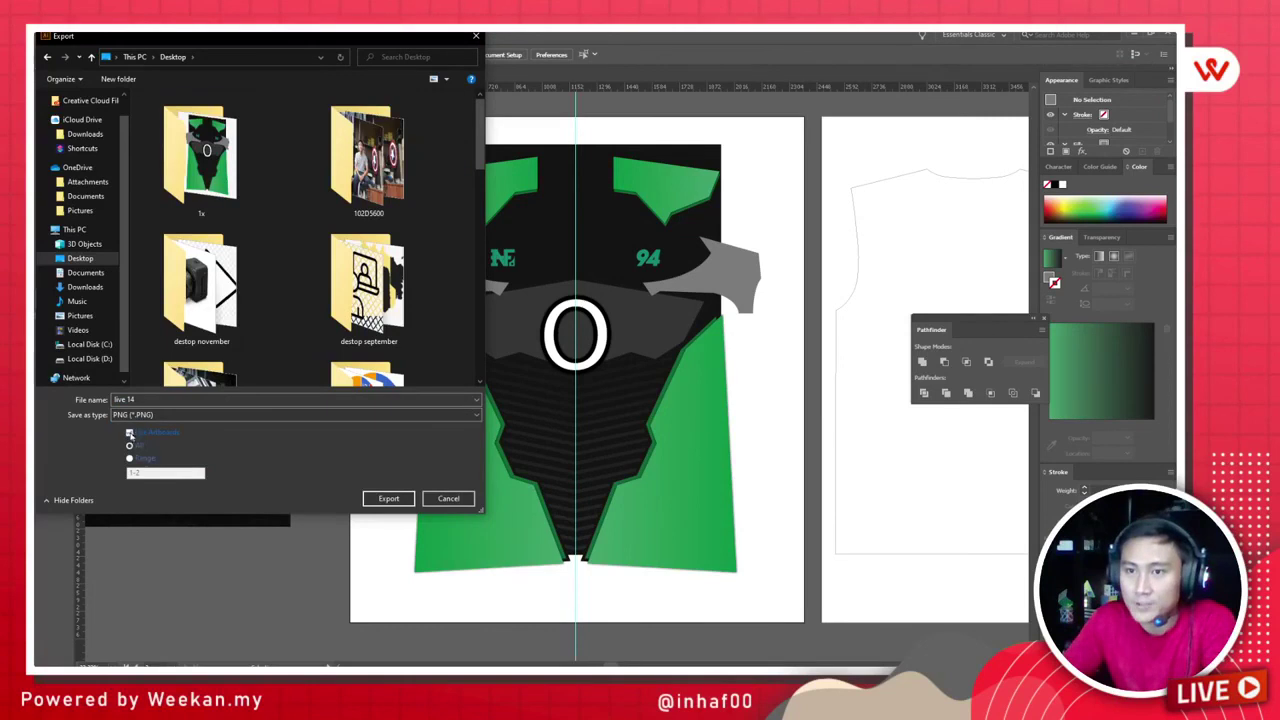
click(129, 459)
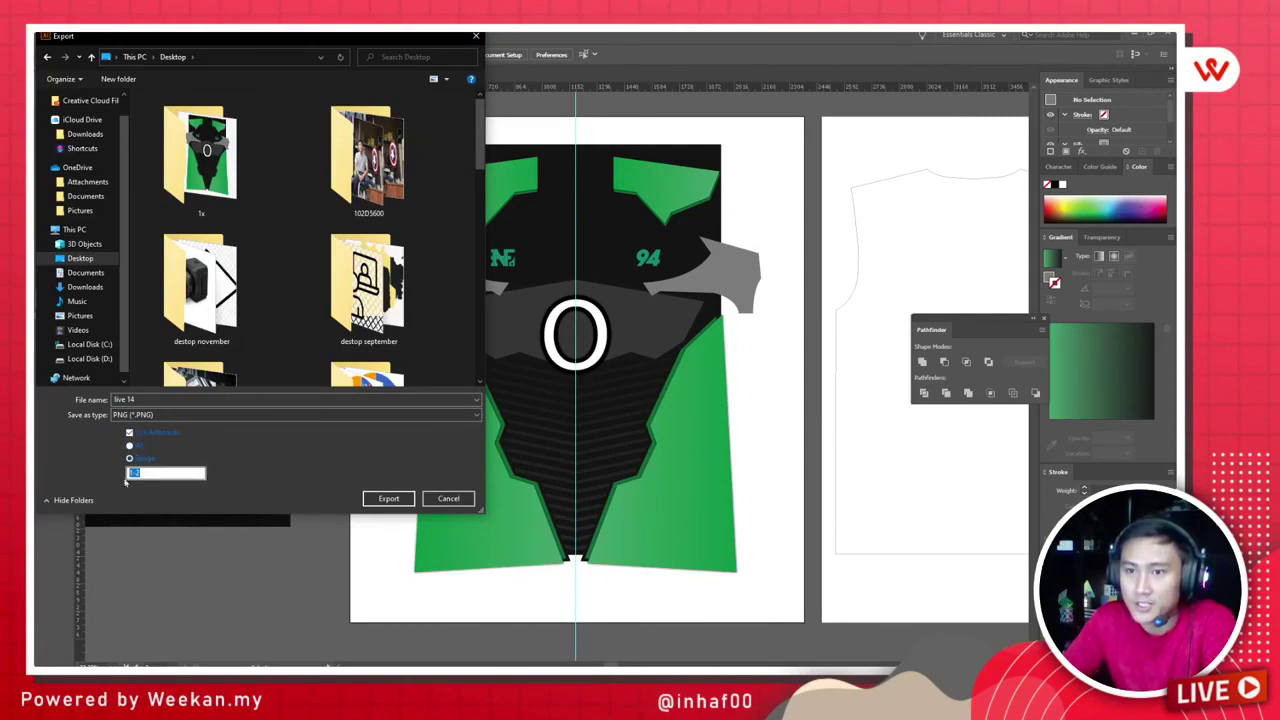
text(2)
Step: Export the PNG as live 14 into the Desktop's 1x folder at High (300 ppi) resolution with a transparent background
double_click(200, 155)
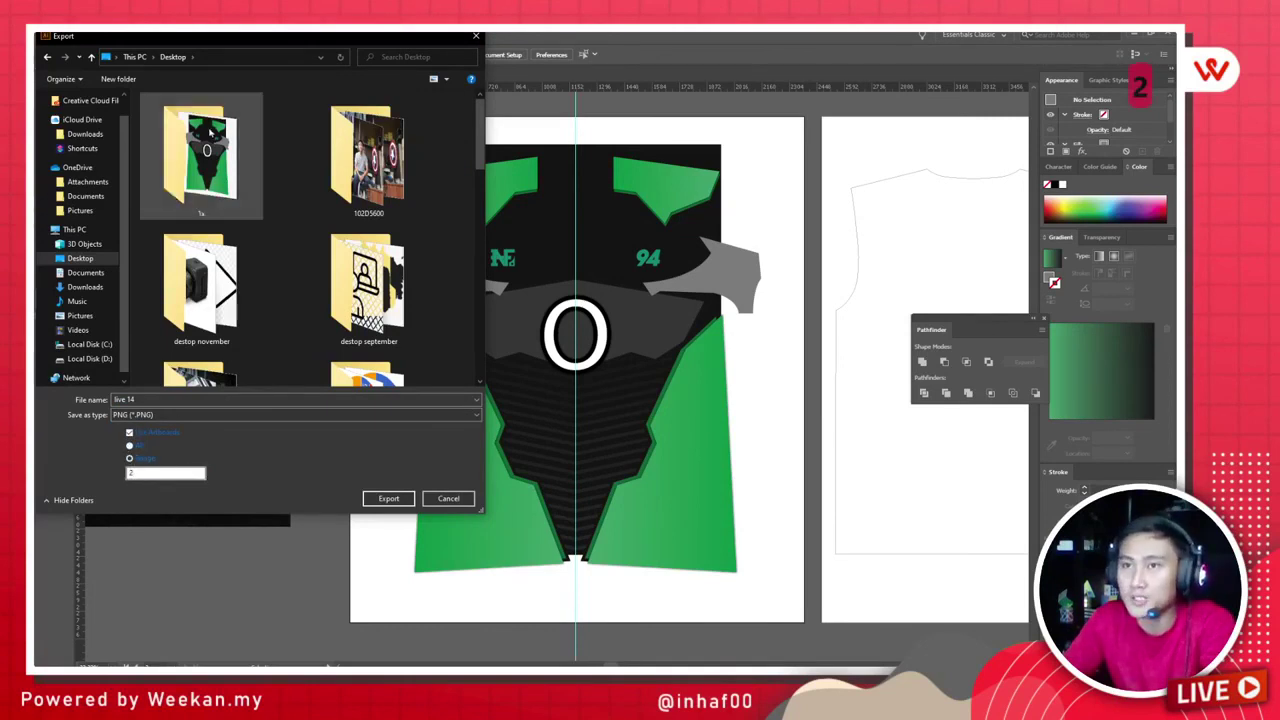
click(210, 400)
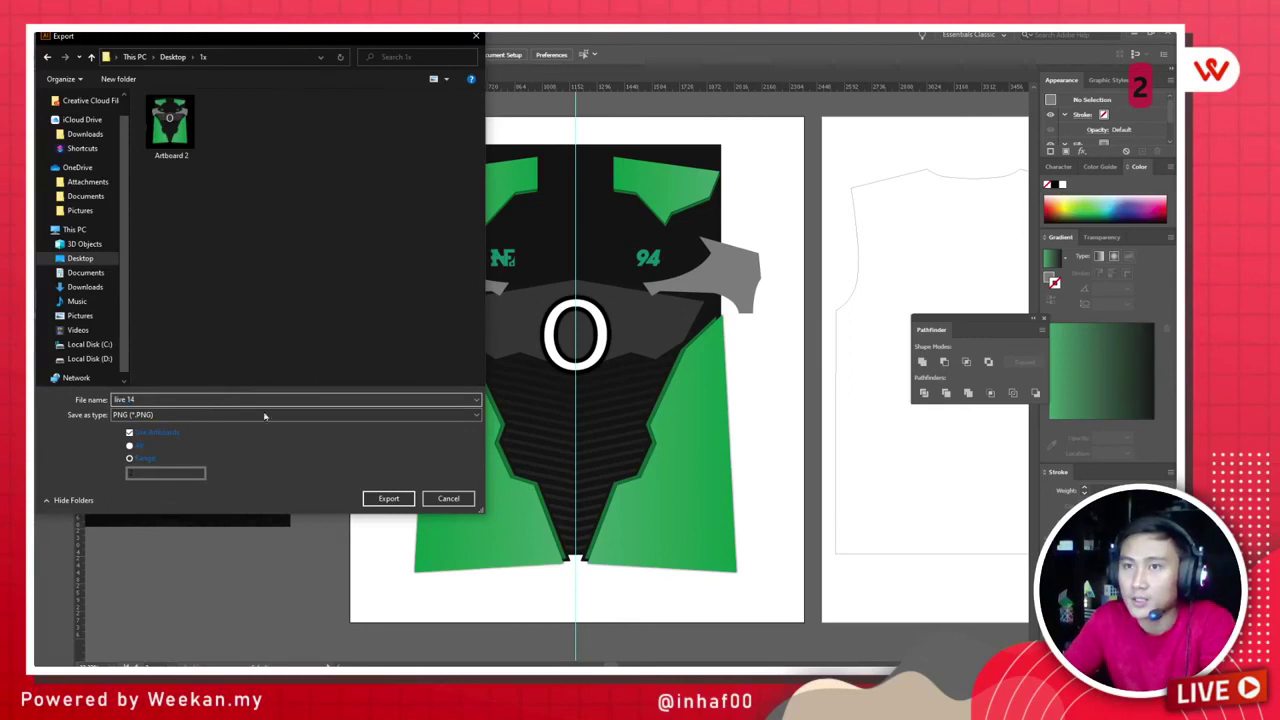
click(388, 496)
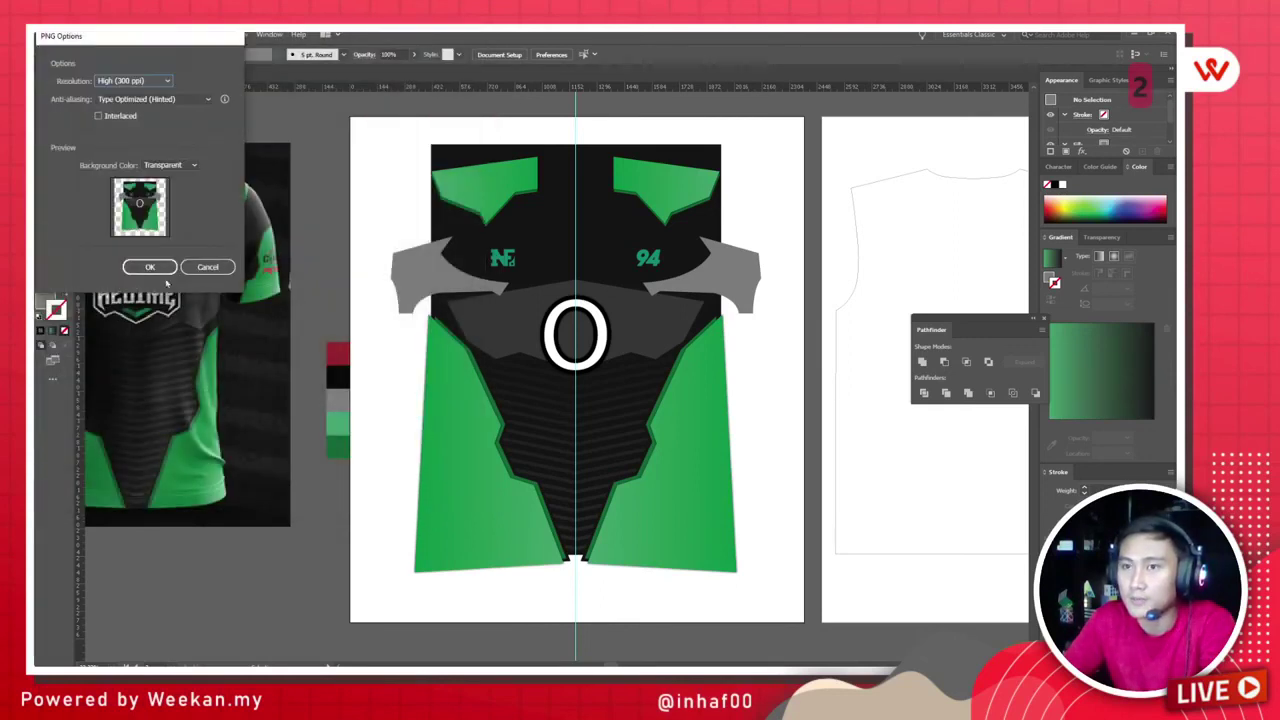
click(148, 268)
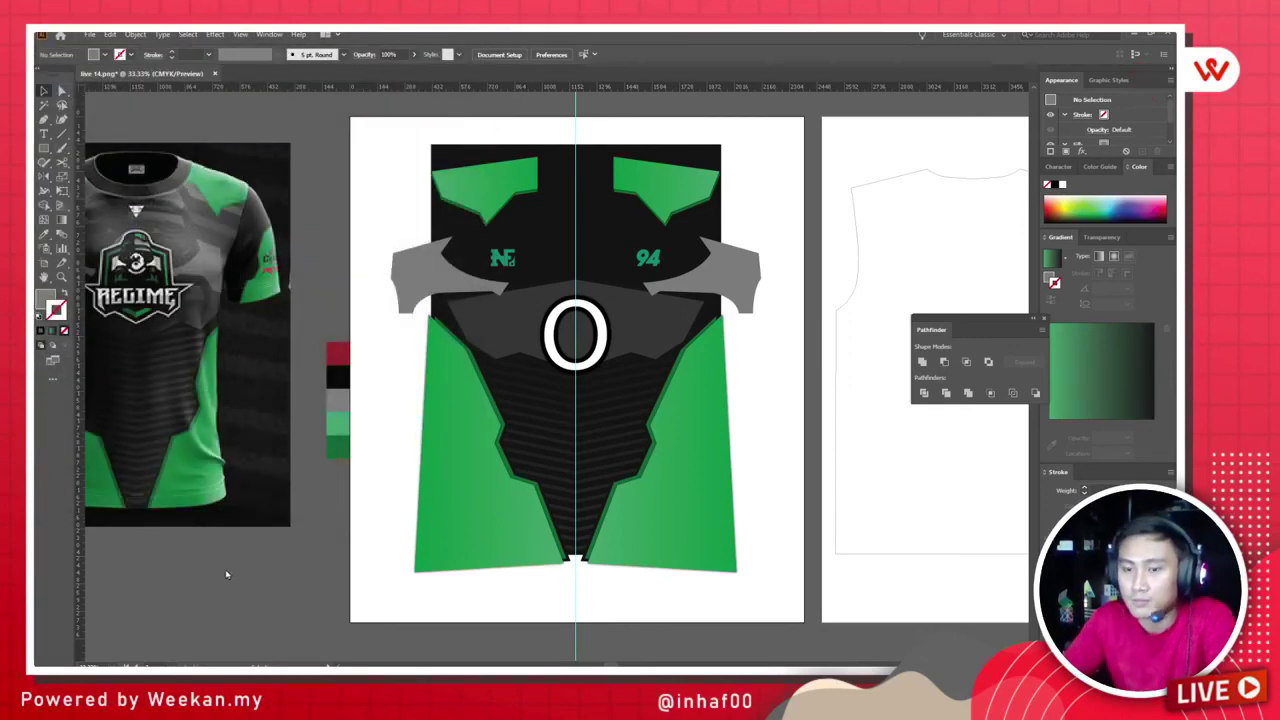
Step: Switch to the Rectangle 2.psb smart object in Photoshop and delete the old Artboard 2 artwork placed over the grid
key(super)
click(210, 662)
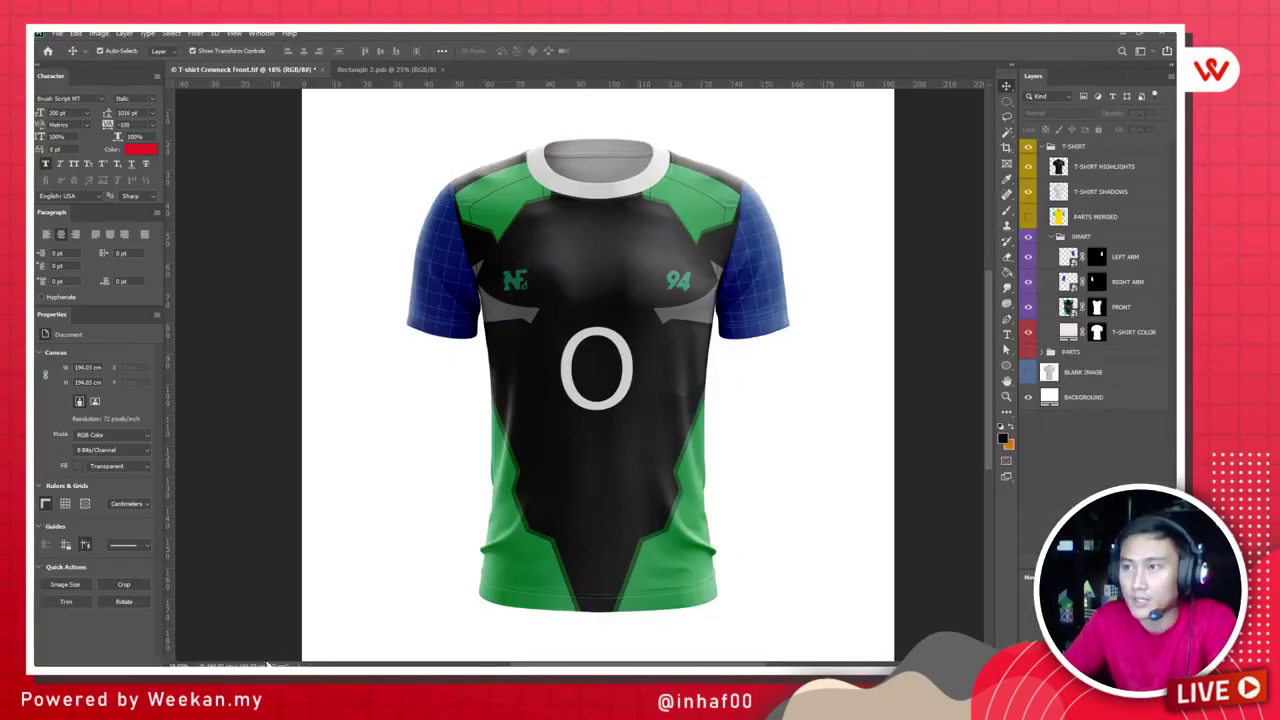
click(401, 70)
key(Delete)
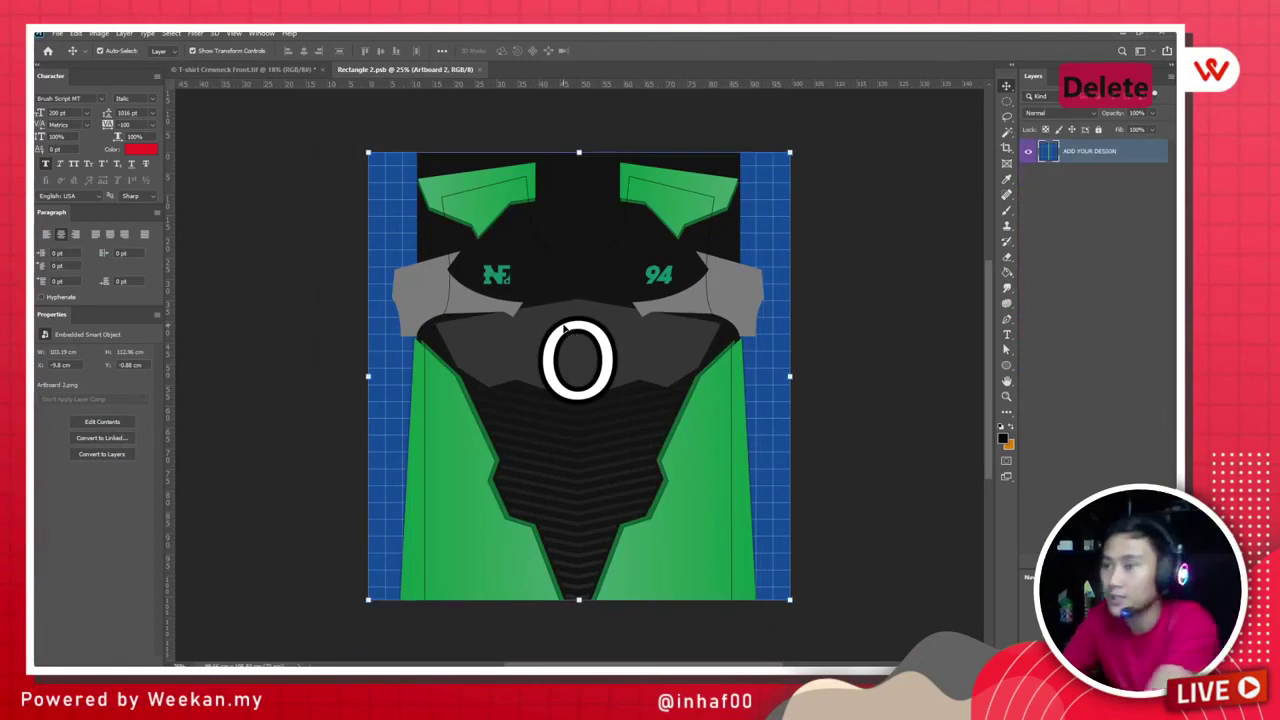
key(super)
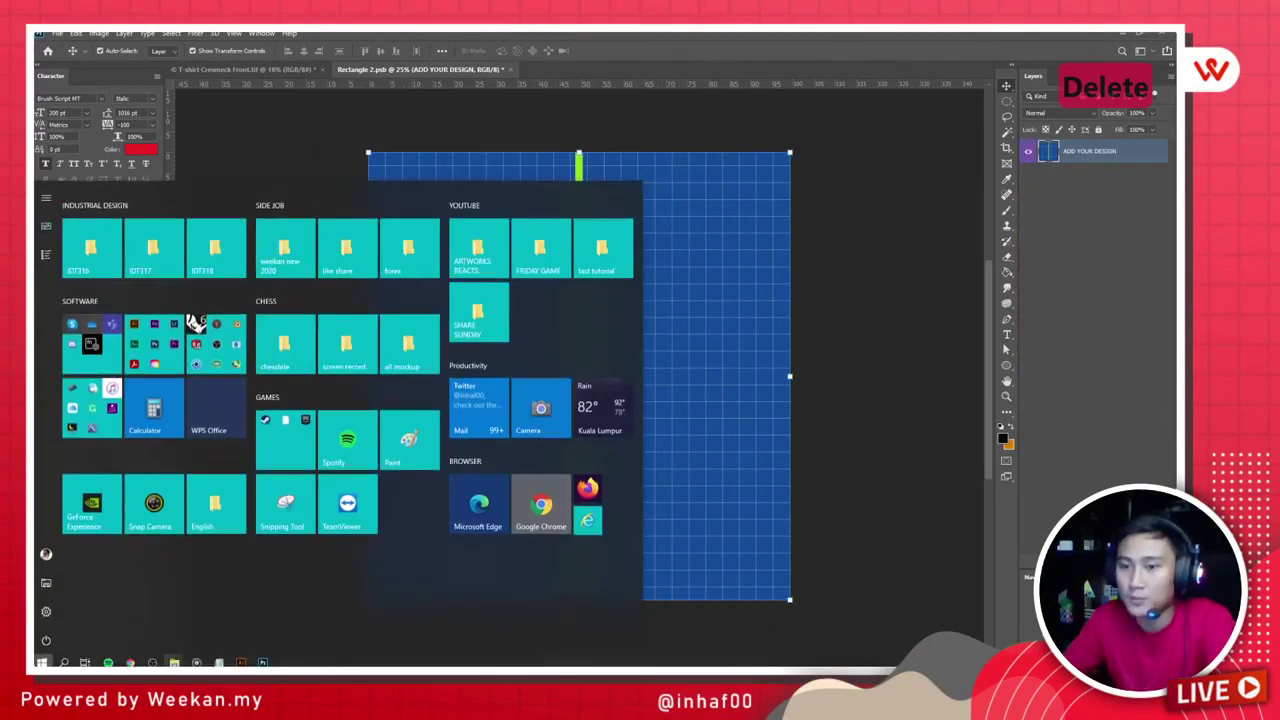
mouse_move(174, 662)
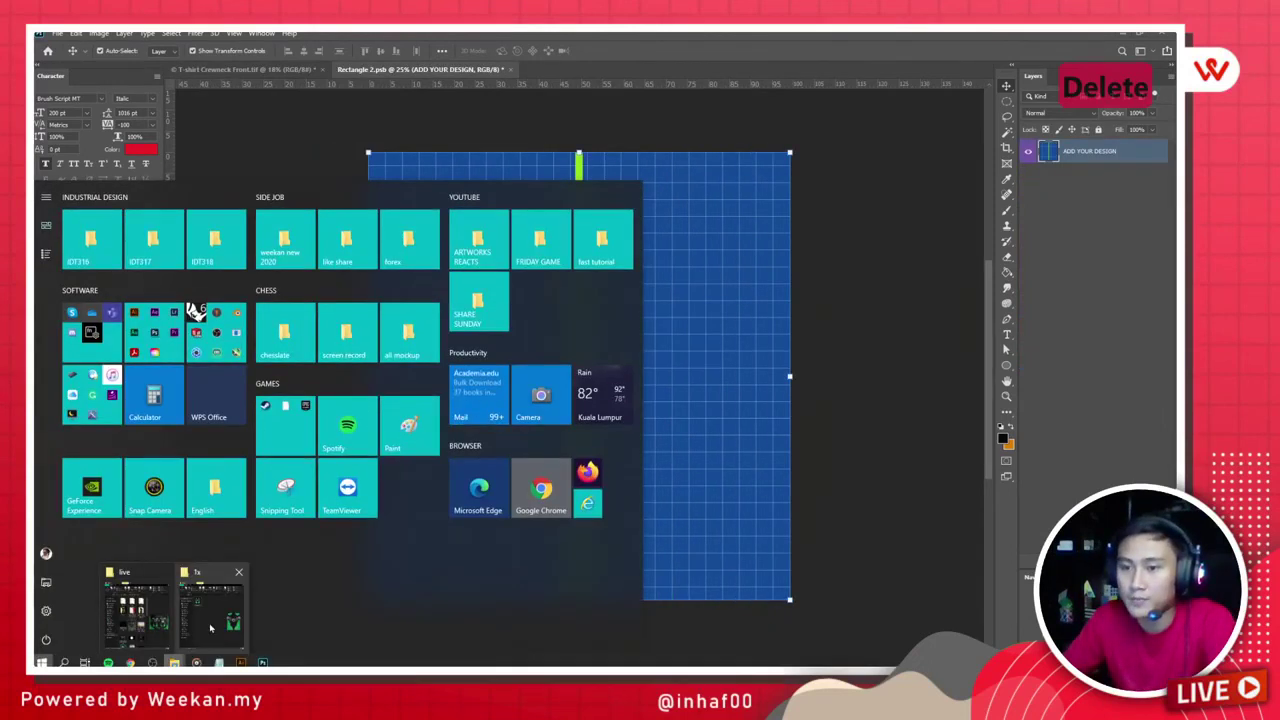
key(Escape)
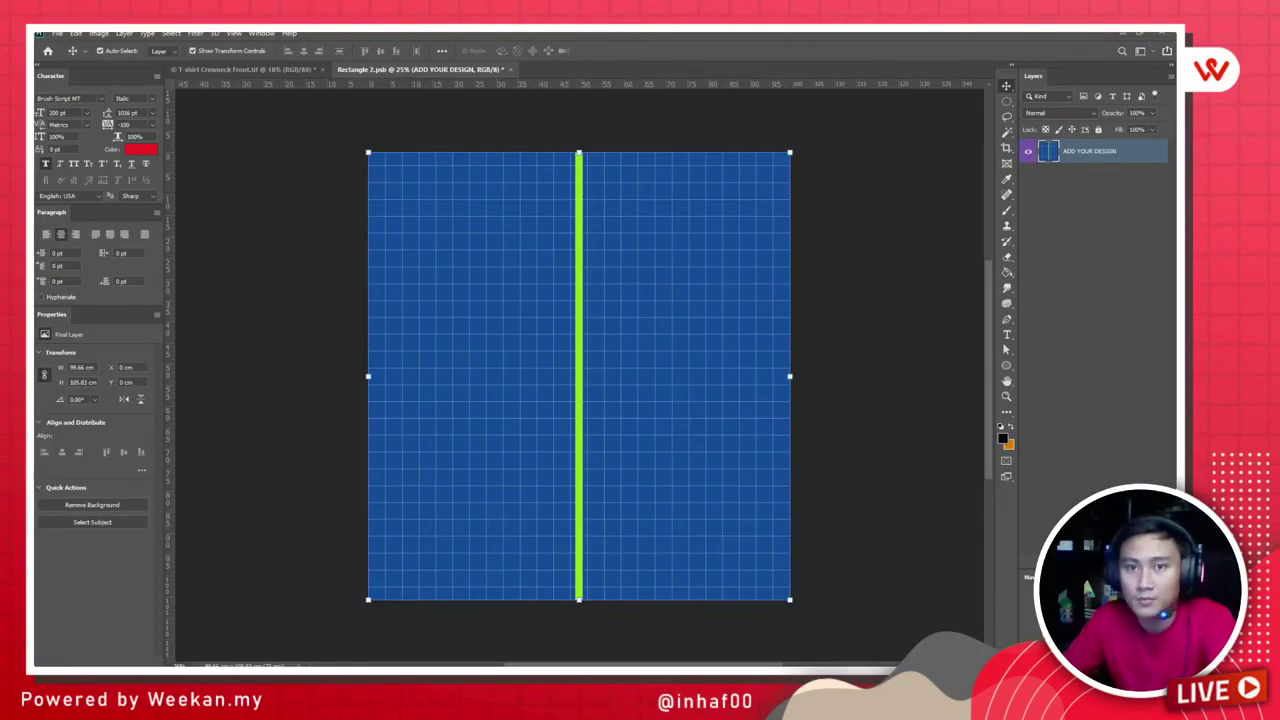
key(super)
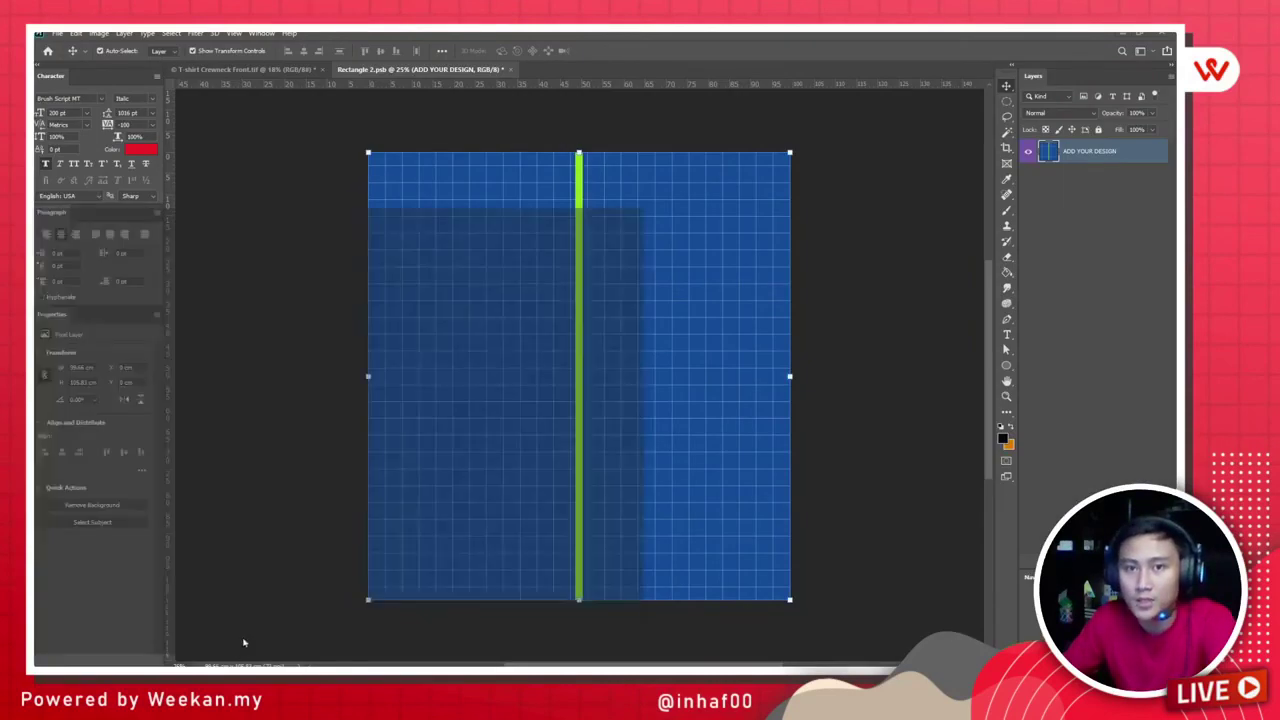
key(Escape)
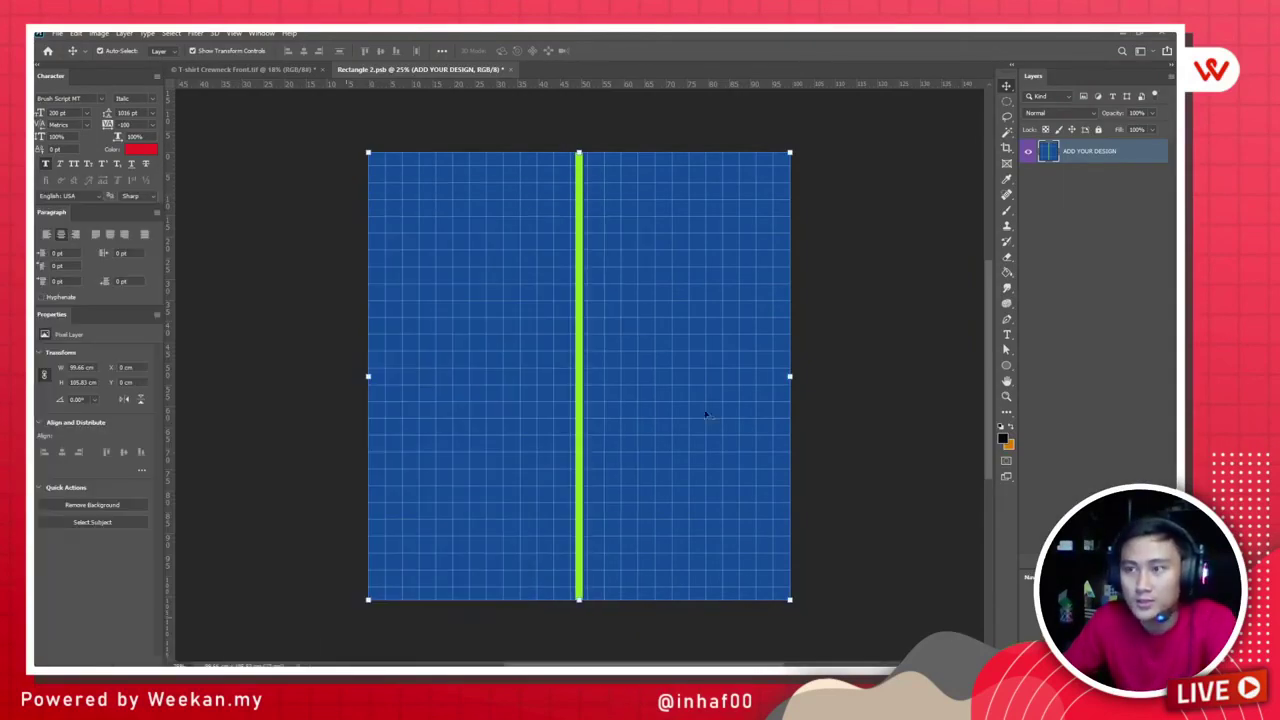
key(super)
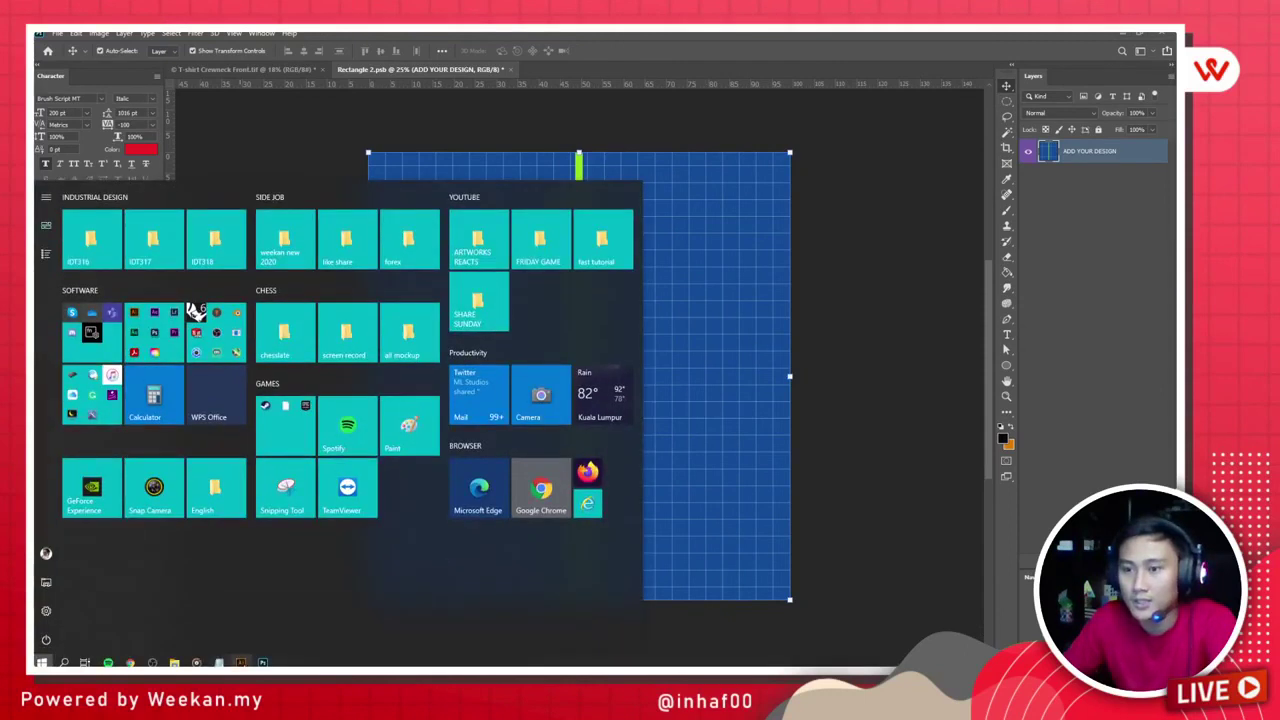
click(229, 663)
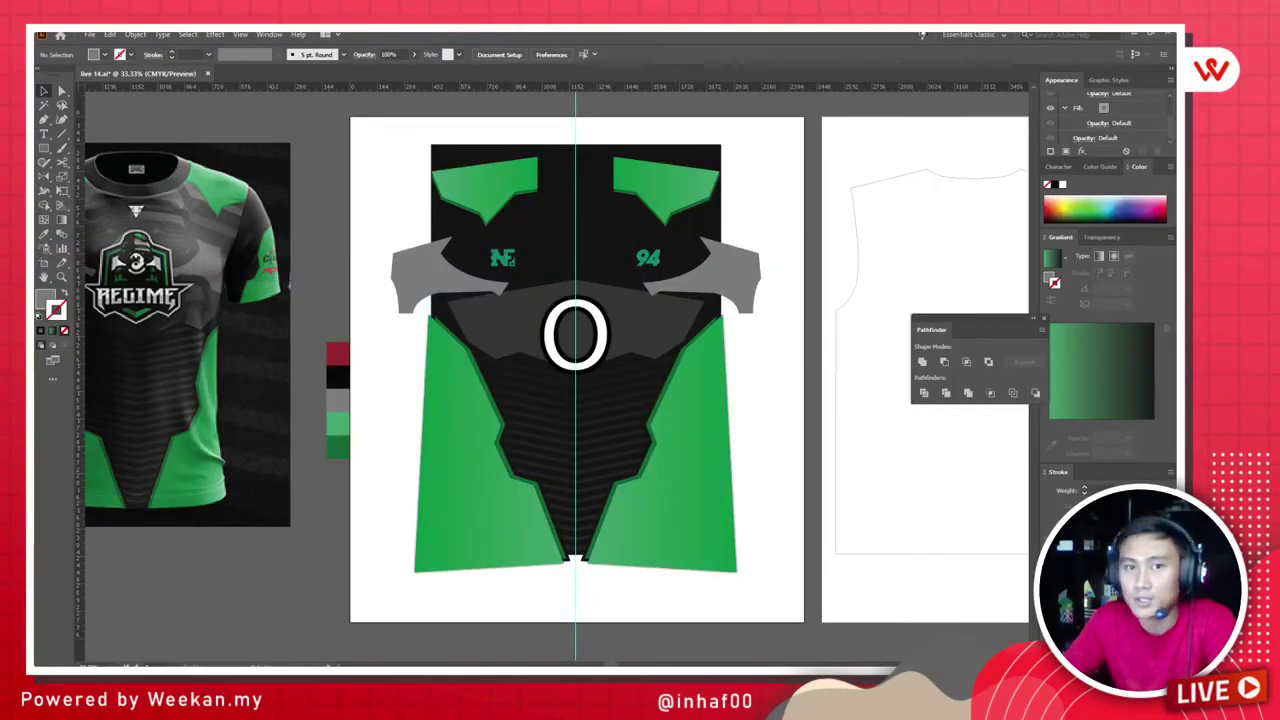
click(1140, 34)
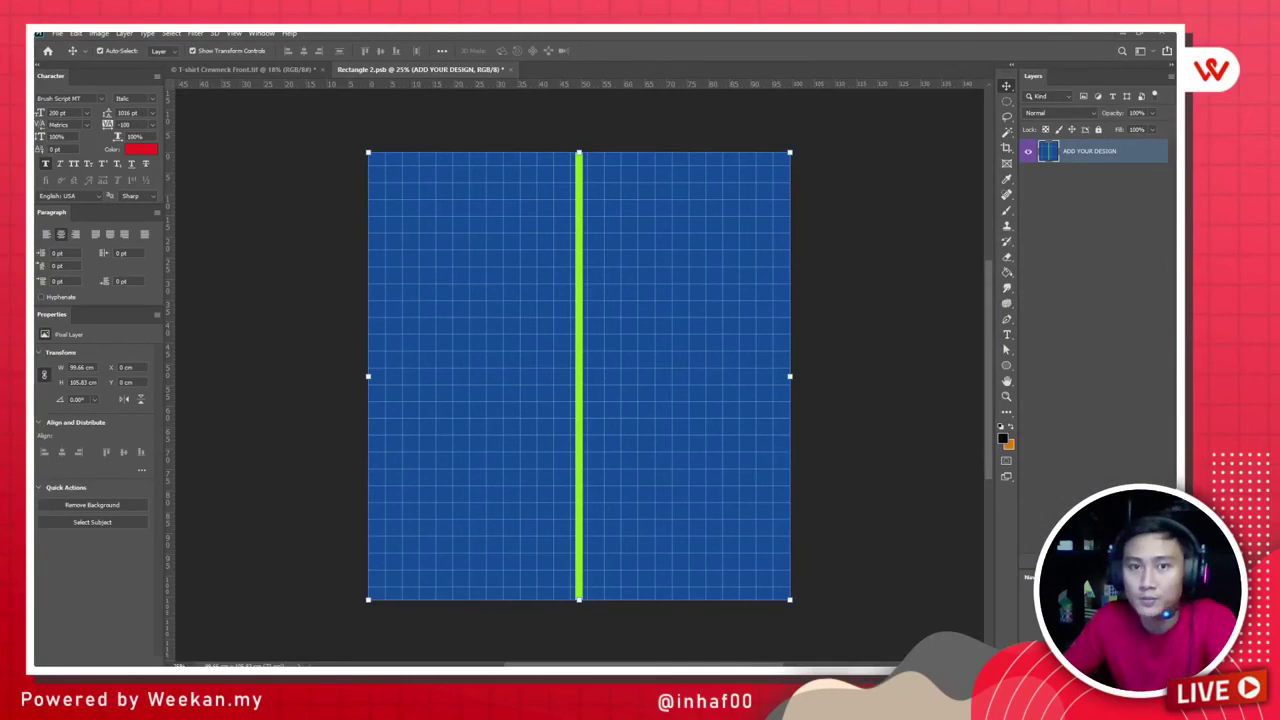
Step: Place the live 14-02 artwork over the grid, scaled to 140.68% and shifted down to cover the front area
key(ctrl+v)
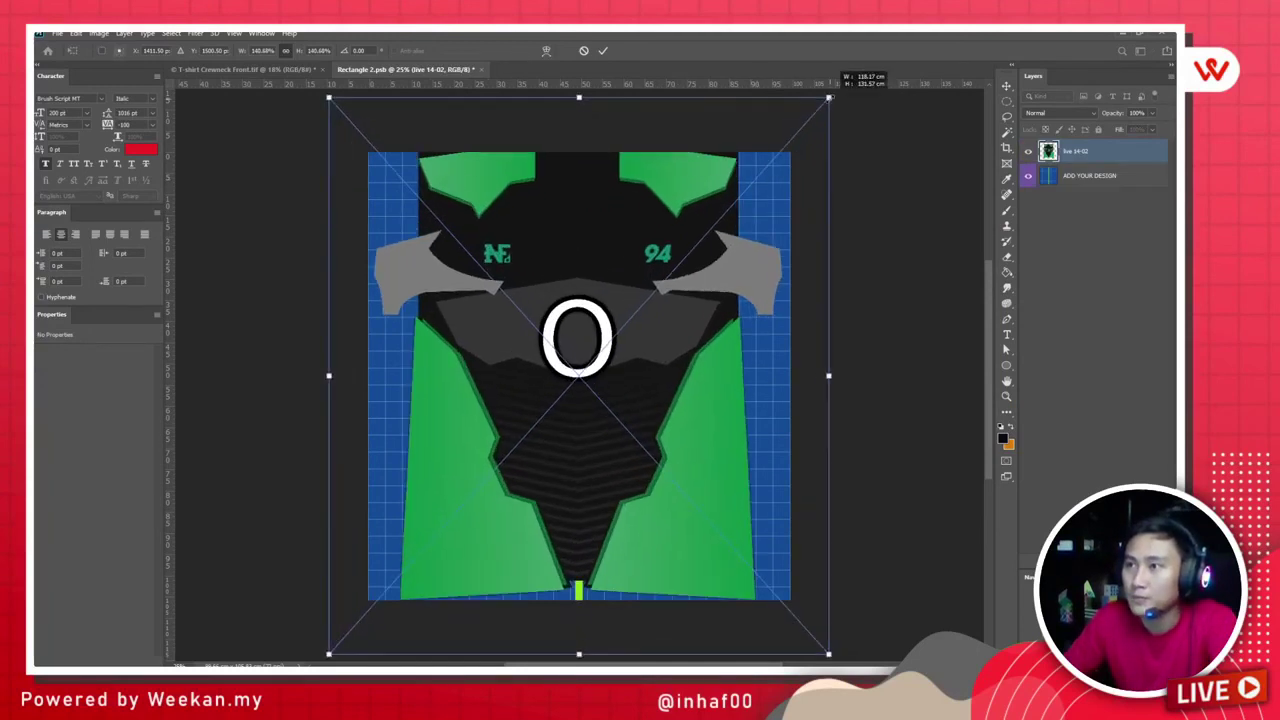
key(shift+Down)
key(shift+Down)
key(shift+Down)
key(shift+Down)
key(shift+Down)
key(shift+Down)
key(shift+Down)
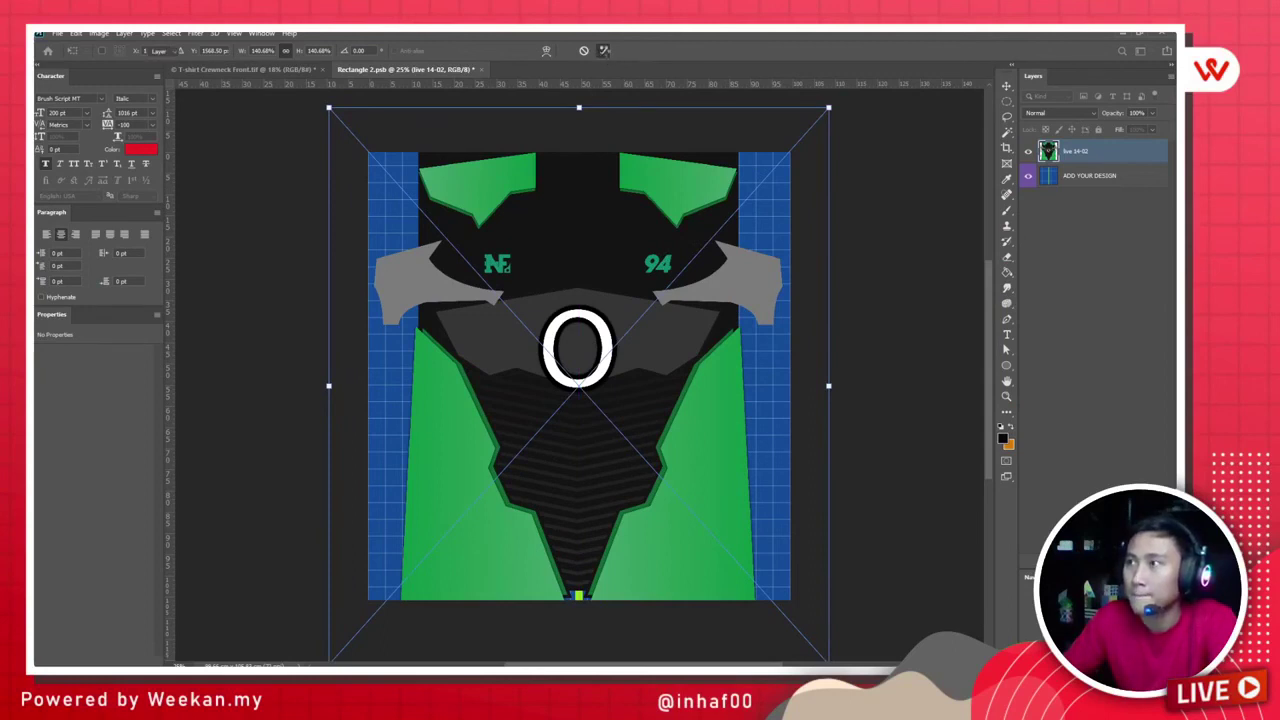
click(604, 50)
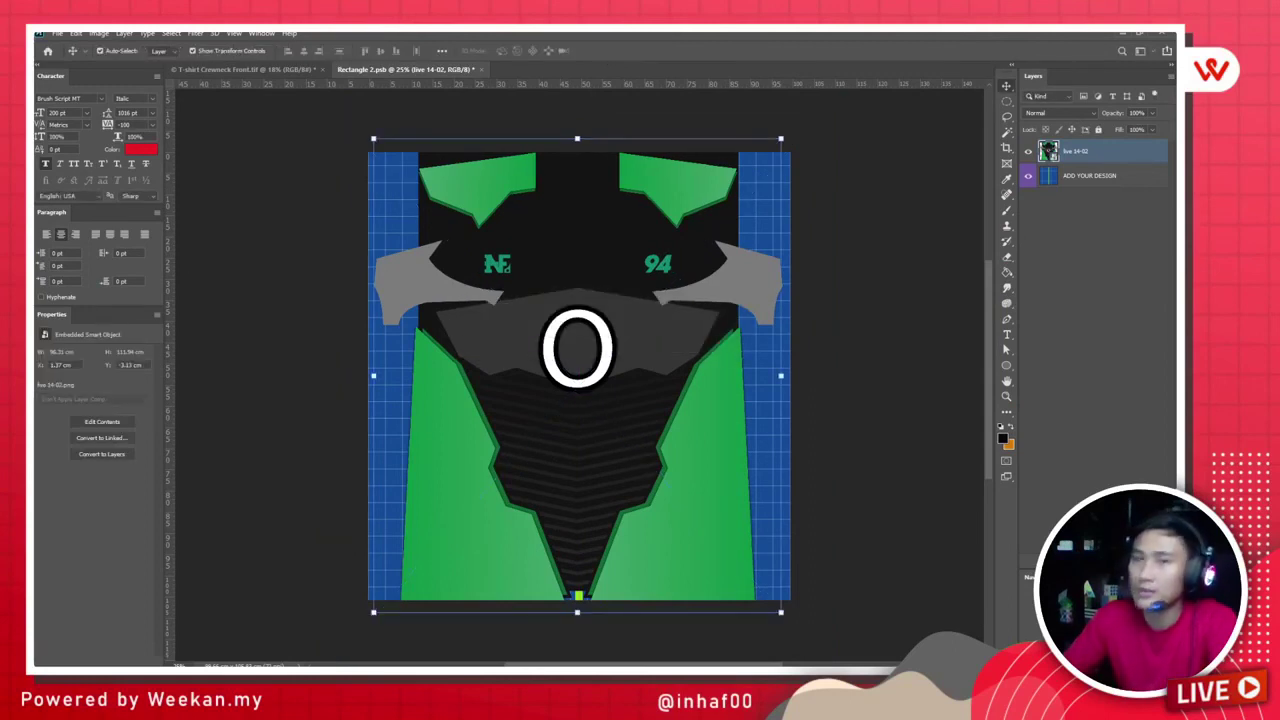
Step: Save the Rectangle 2.psb smart object and view the updated front on the crewneck mockup
click(873, 279)
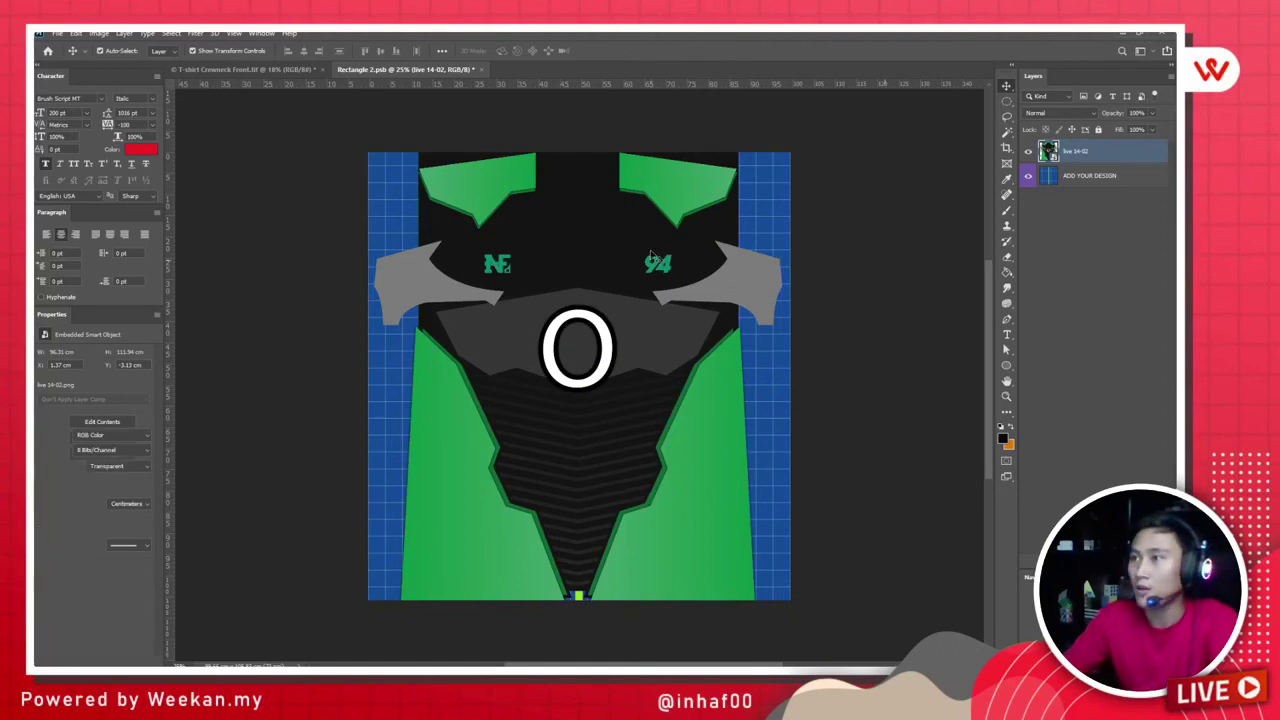
key(ctrl+s)
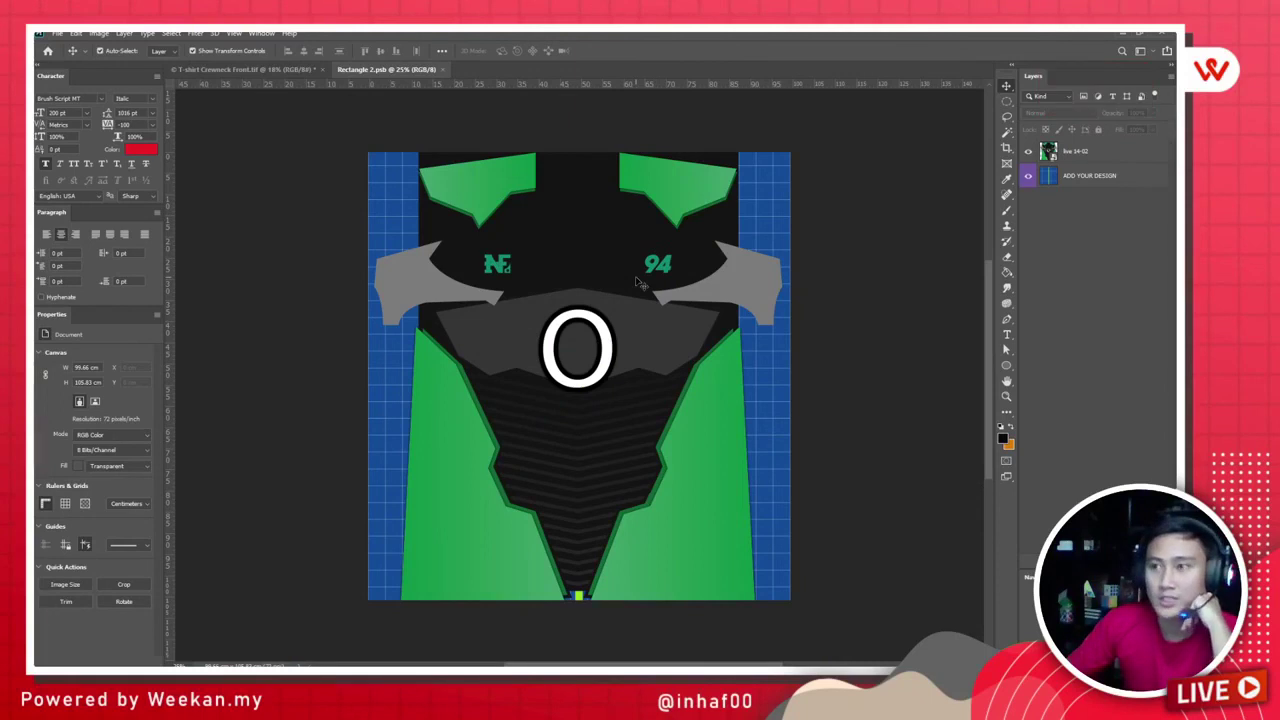
click(232, 71)
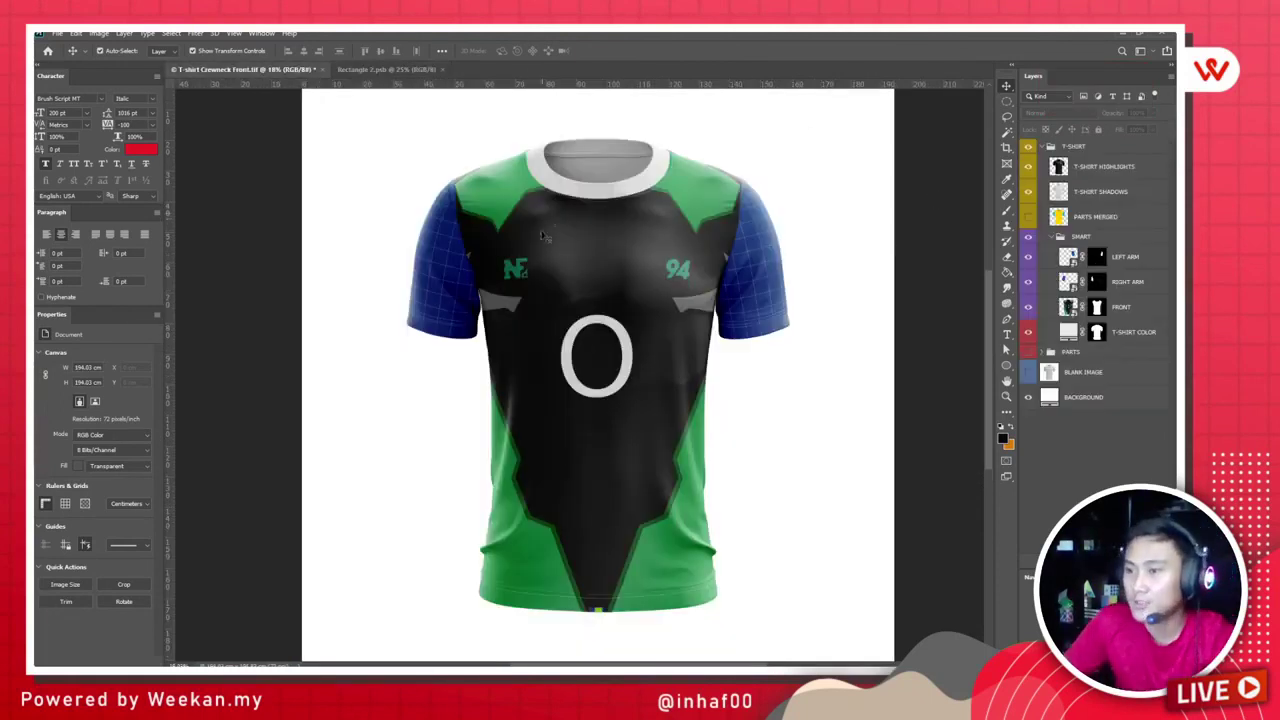
Step: Enlarge the live 14-02 artwork to 147.03% in Rectangle 2.psb, save it and return to the crewneck mockup
click(415, 70)
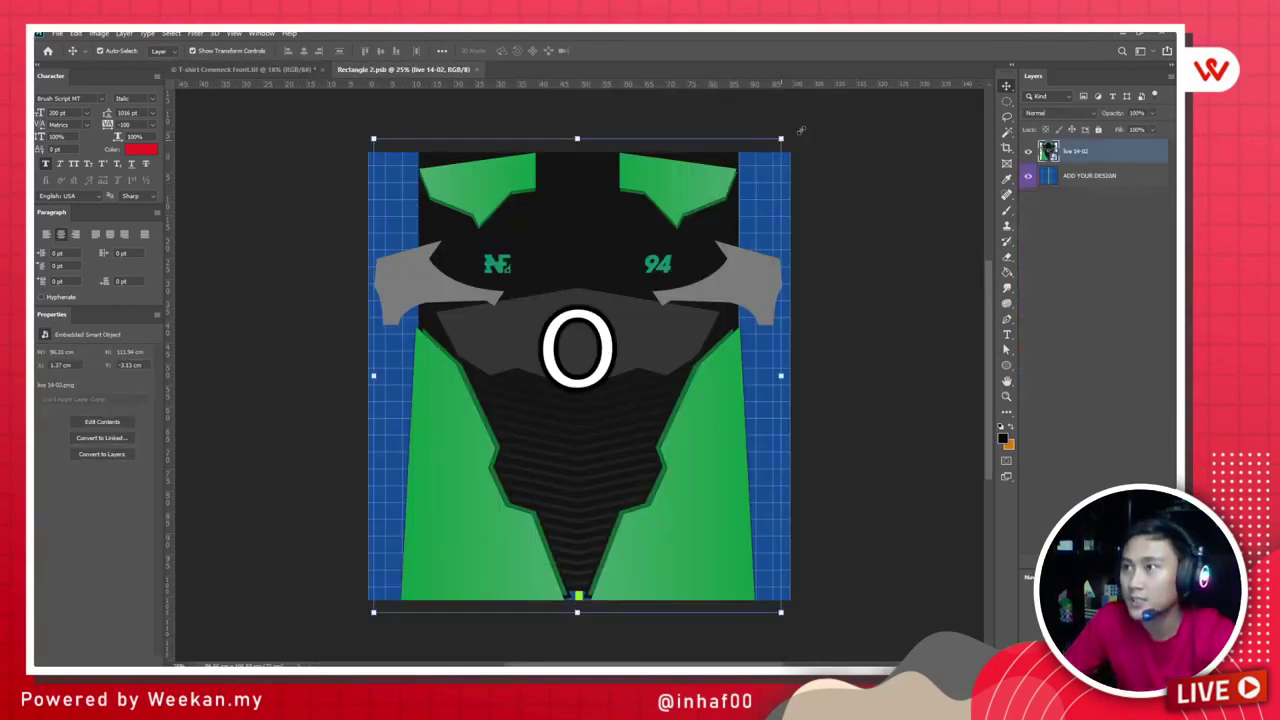
drag(781, 139, 840, 96)
key(ctrl+z)
key(ctrl+z)
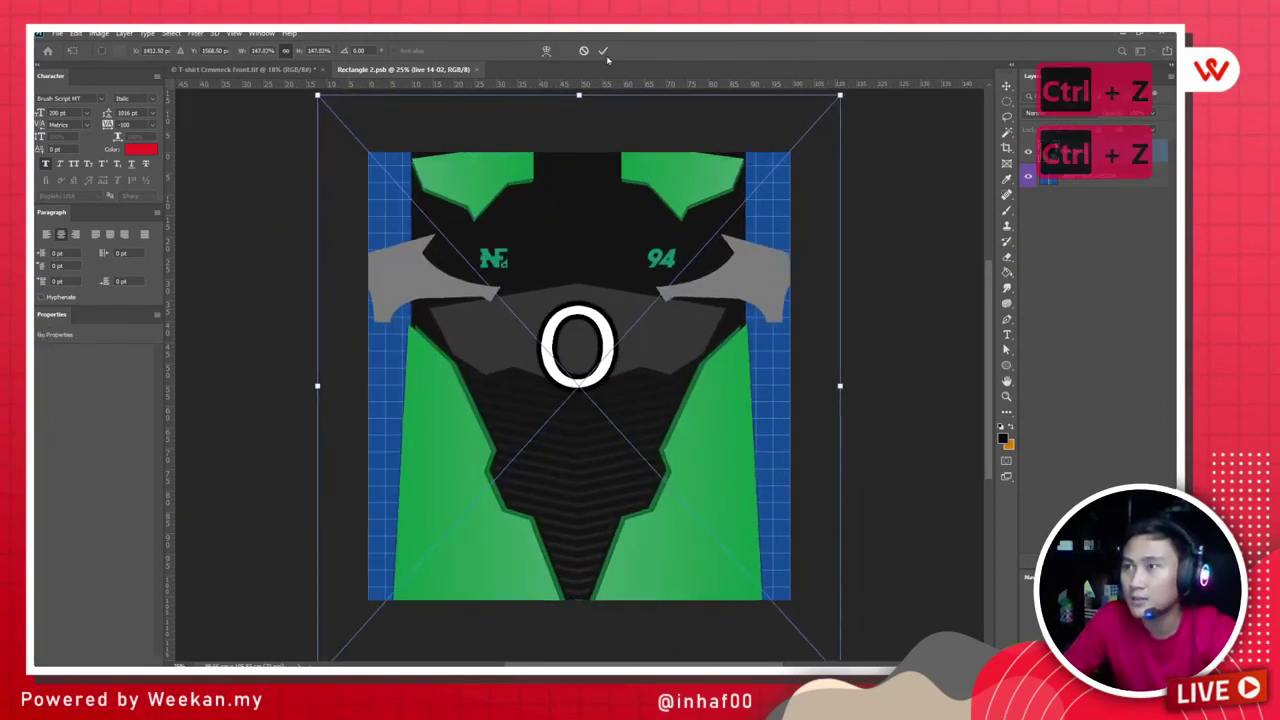
key(ctrl+z)
key(ctrl+s)
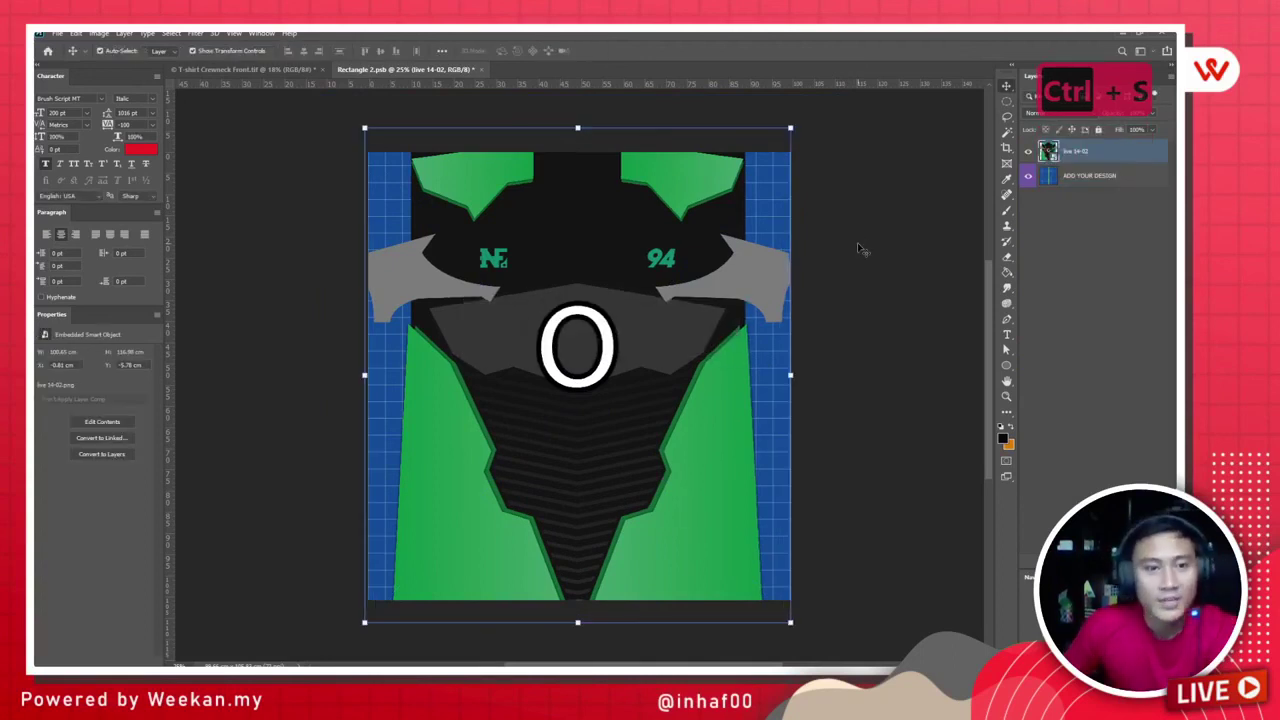
click(320, 160)
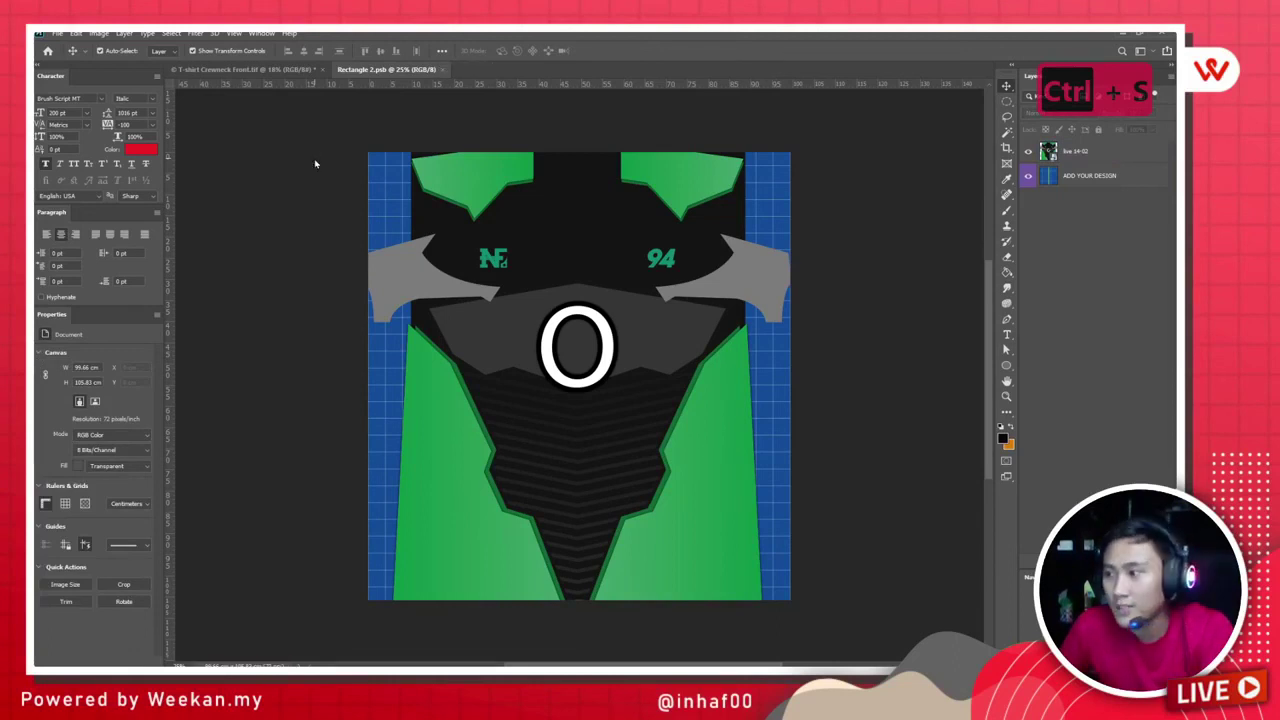
click(250, 69)
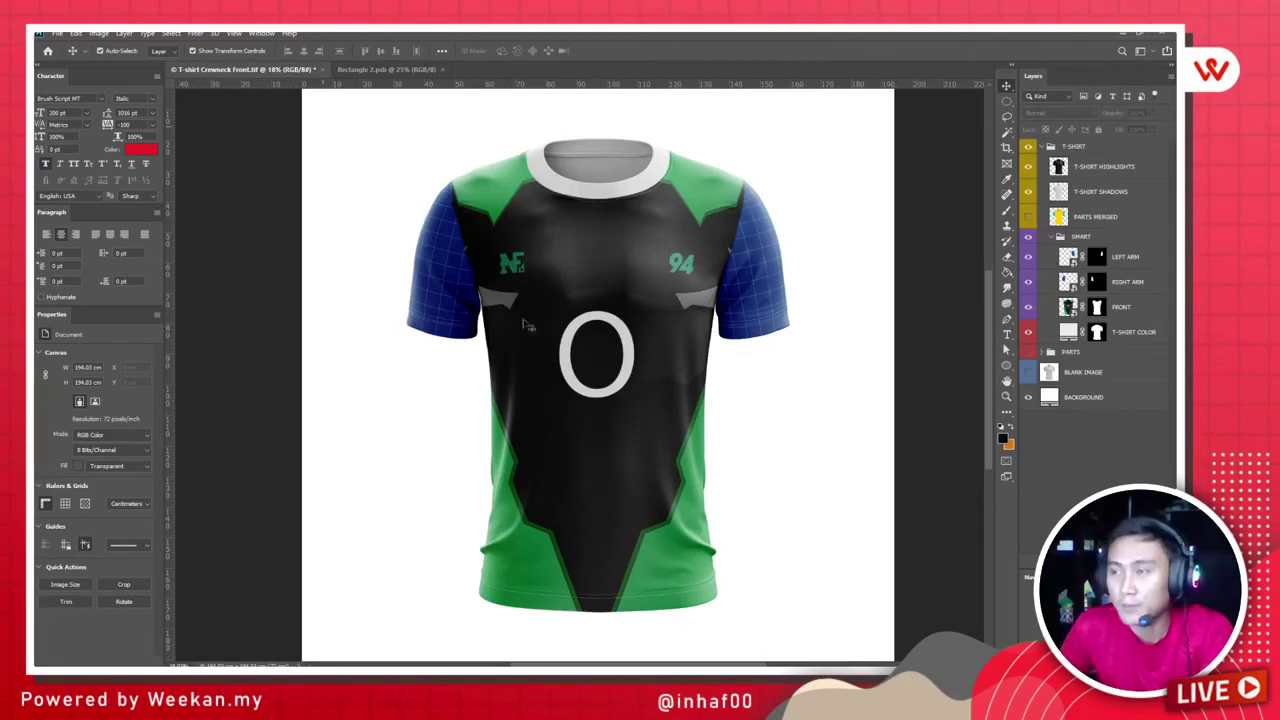
scroll(652, 392, up, 3)
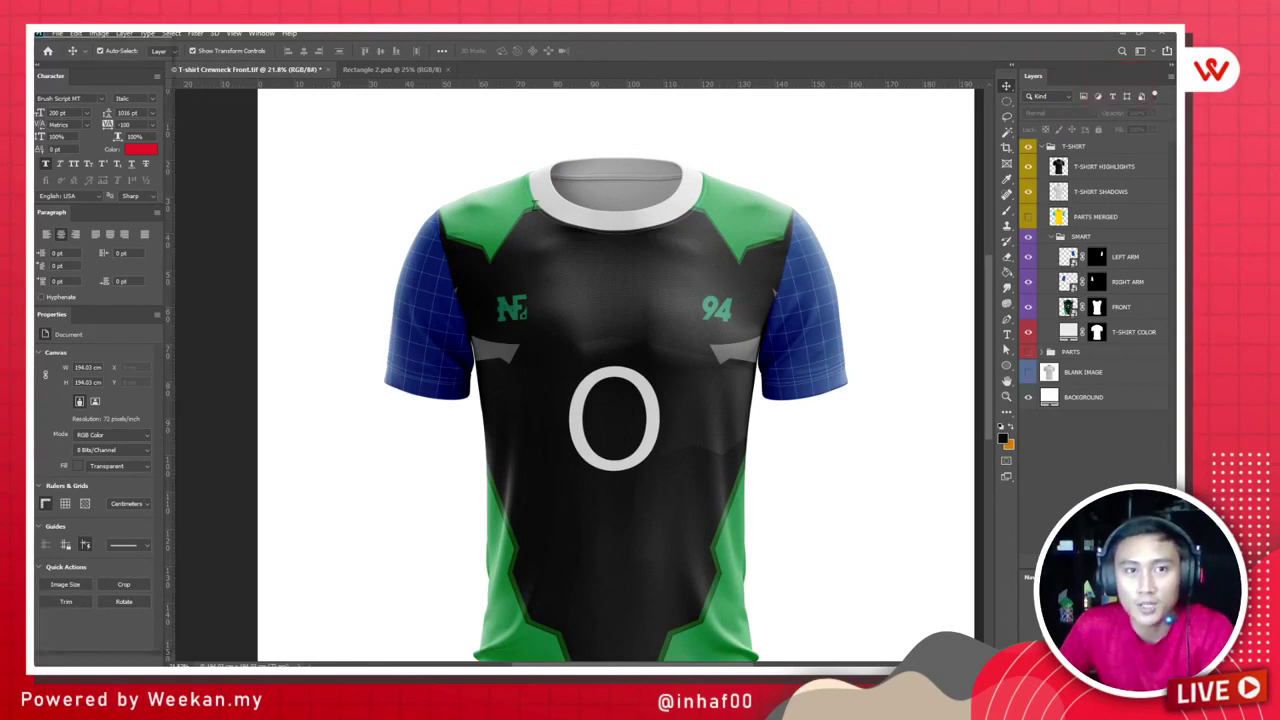
click(610, 33)
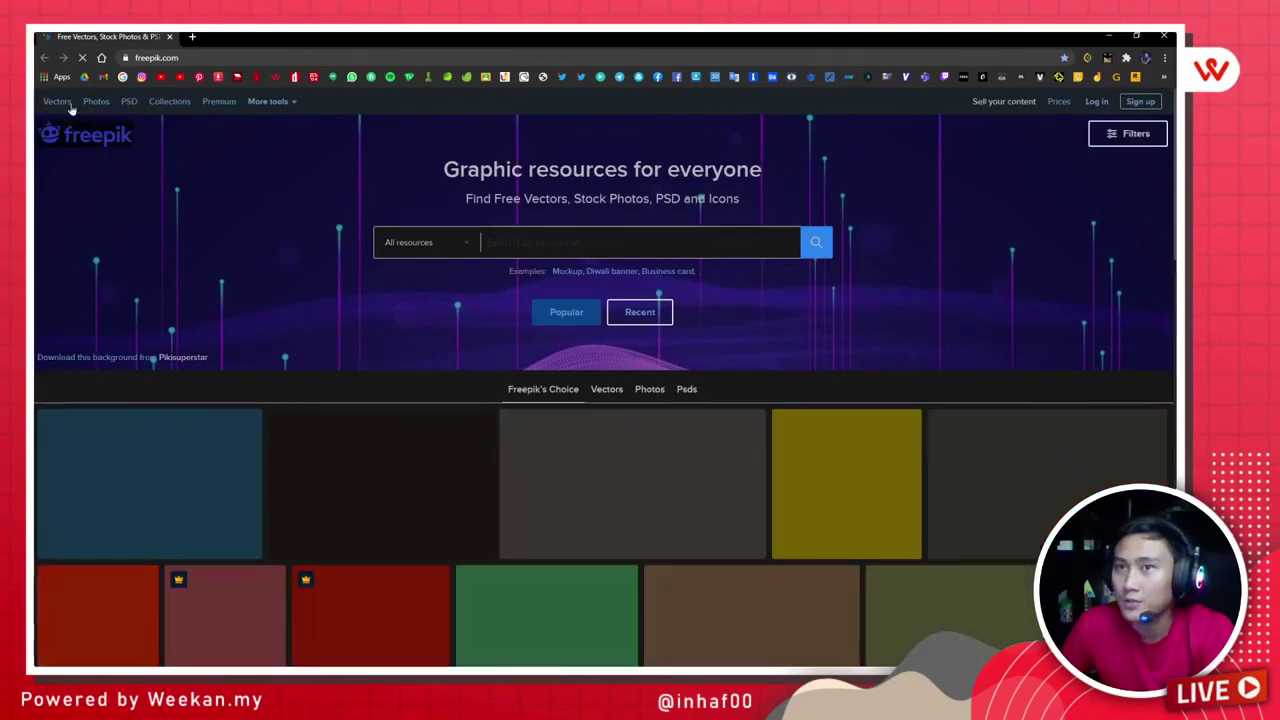
click(1163, 38)
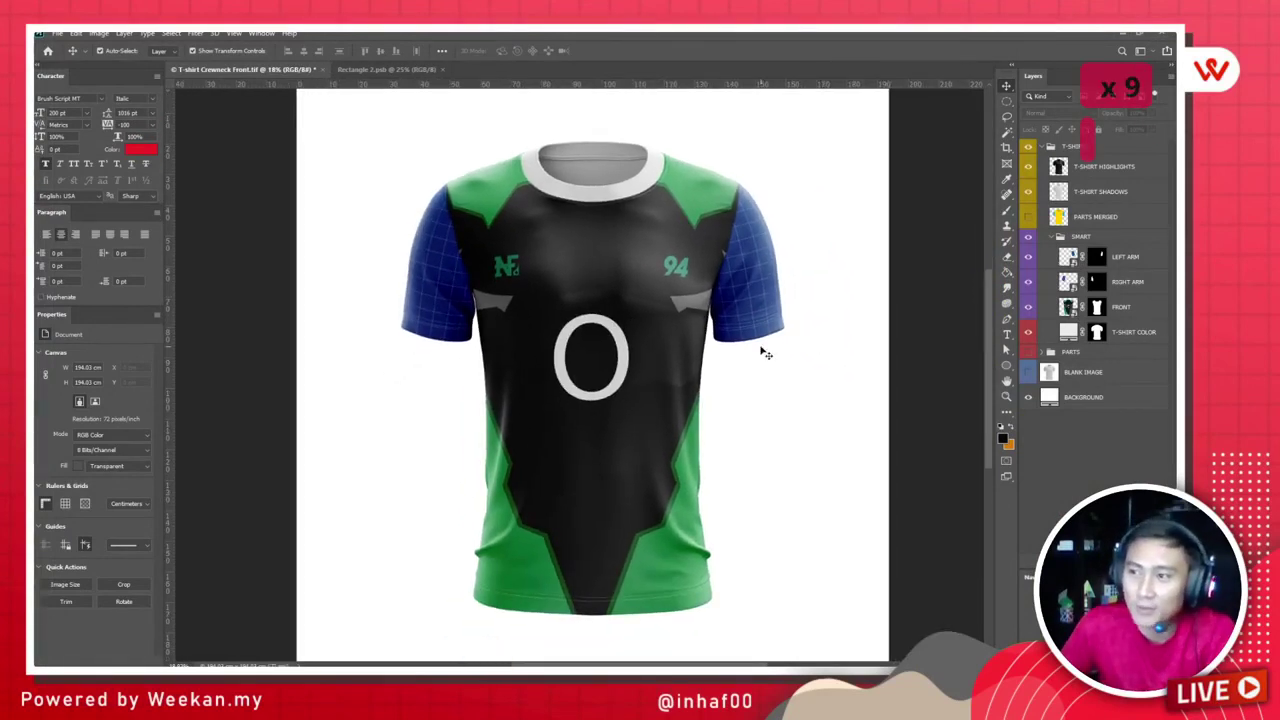
Step: Brighten the live 14-02 layer in Rectangle 2.psb with an RGB Curves point at input 31, output 44
click(395, 69)
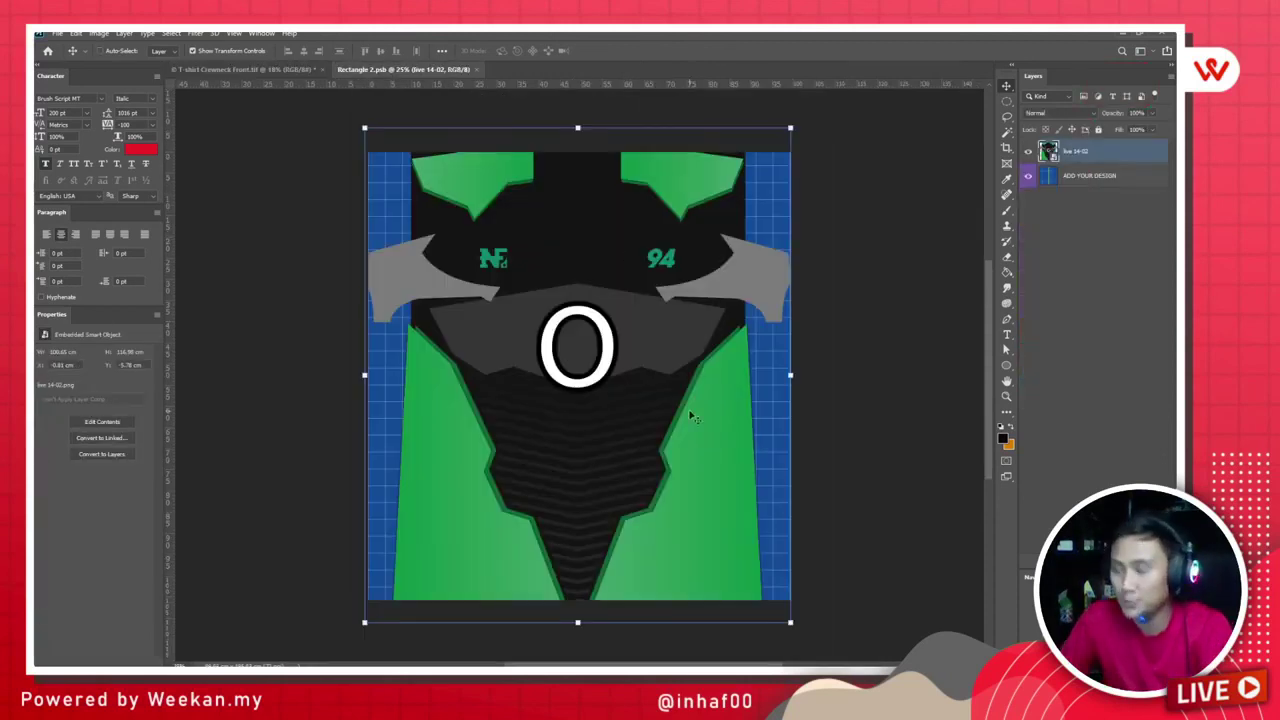
key(ctrl+m)
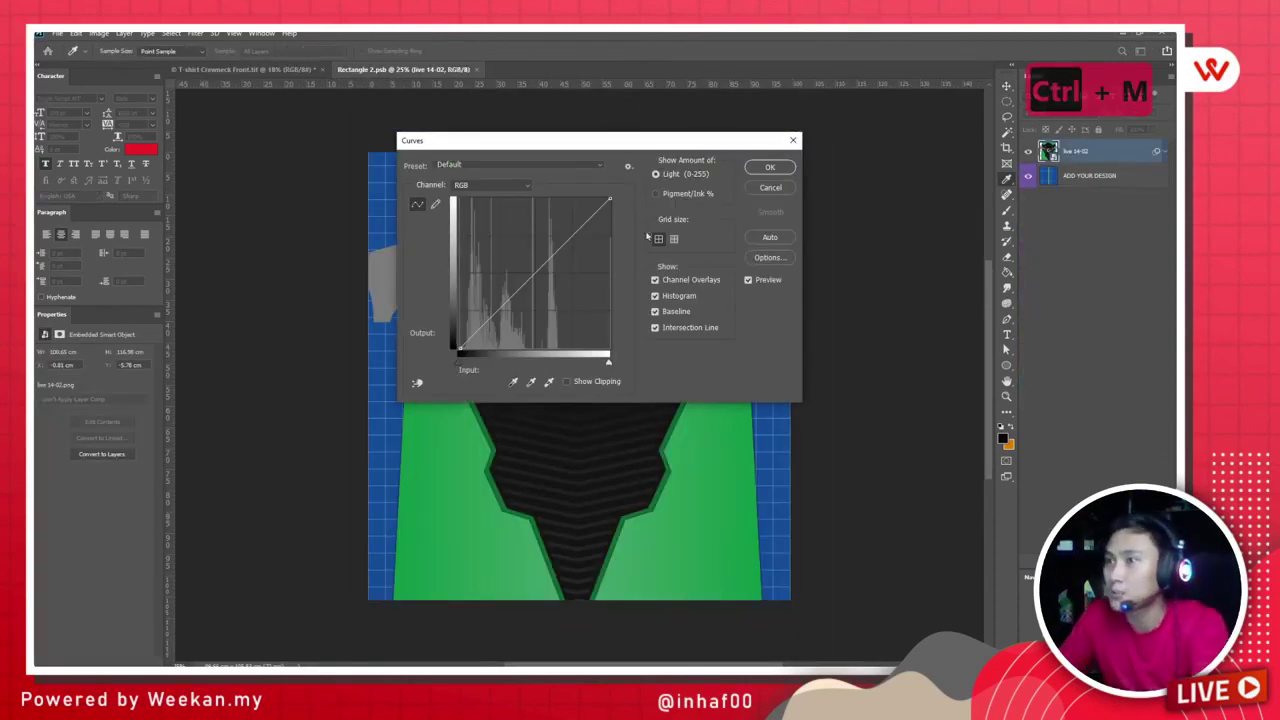
drag(503, 305, 478, 320)
drag(531, 141, 836, 201)
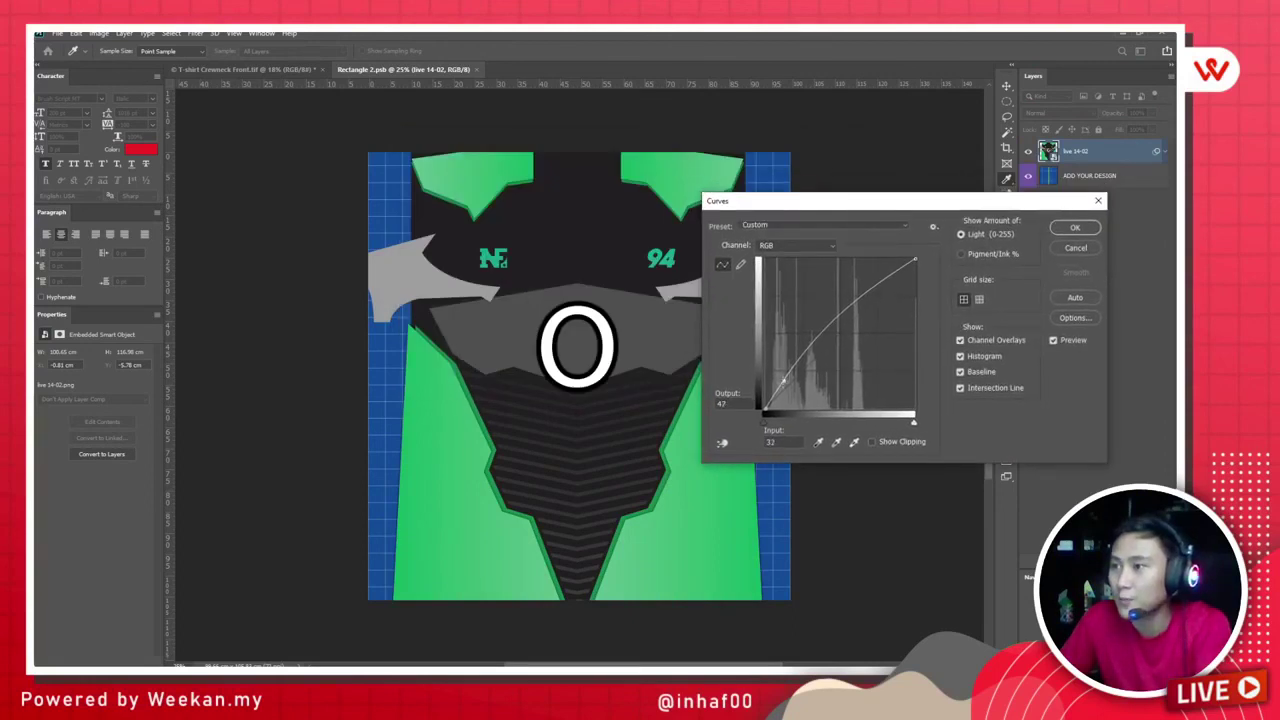
drag(781, 384, 780, 386)
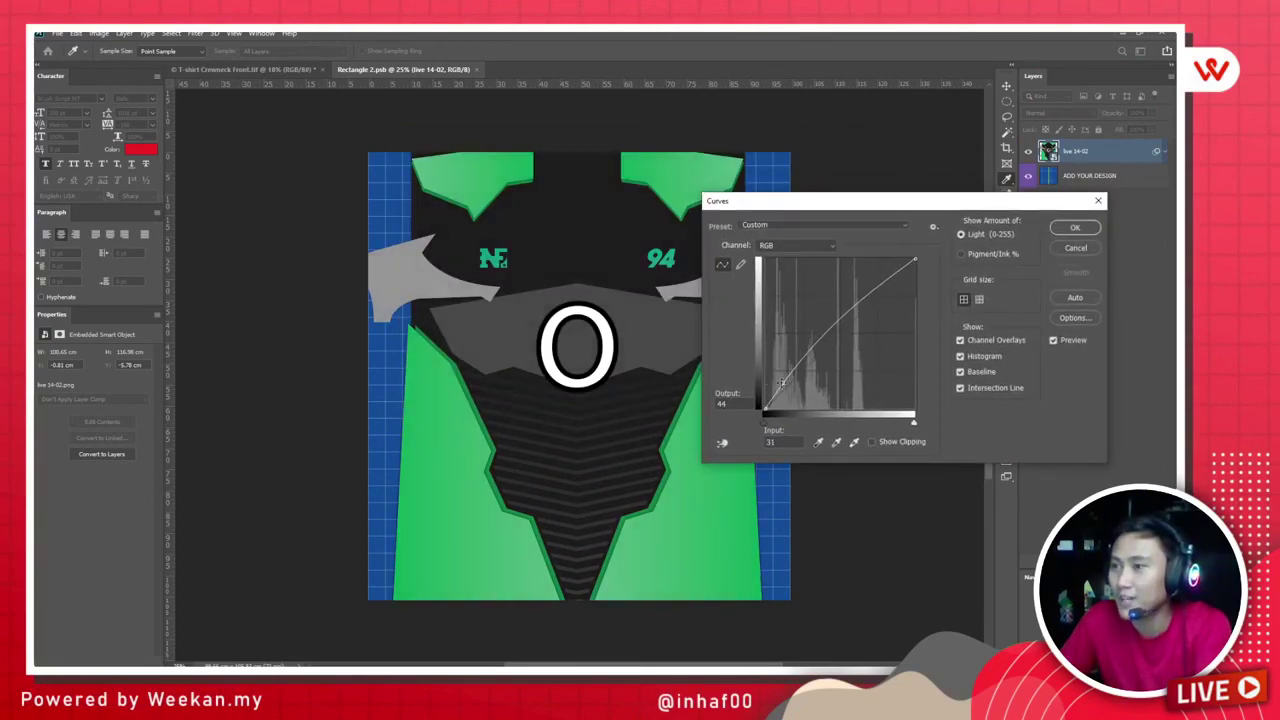
click(1075, 227)
Step: Save the brightened smart object and inspect the lower front pattern and whole jersey on the crewneck mockup
key(ctrl+s)
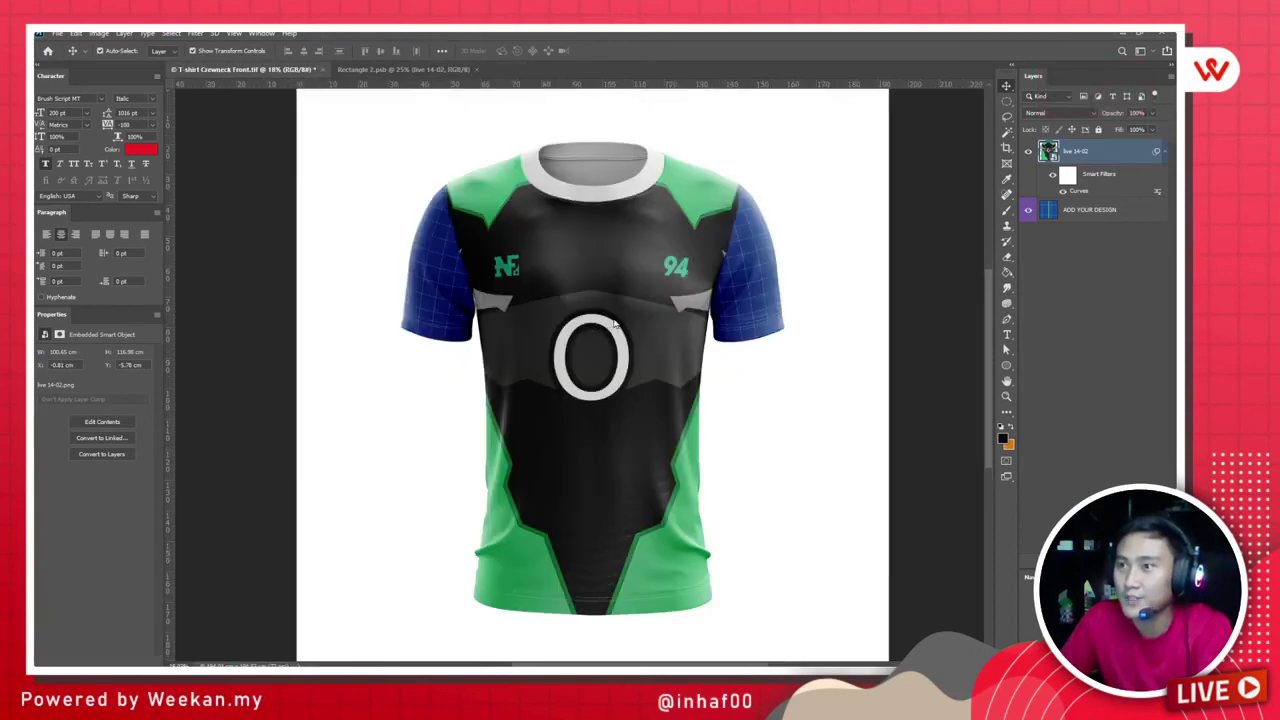
click(228, 70)
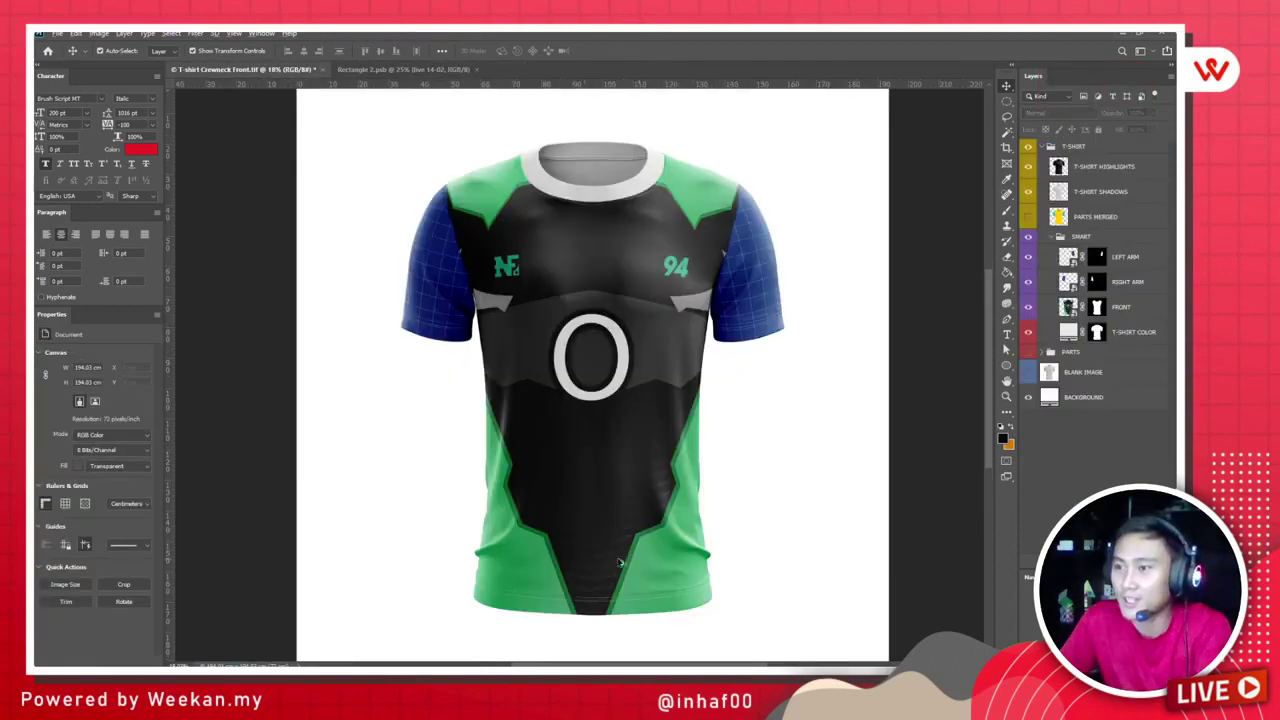
scroll(620, 563, up, 3)
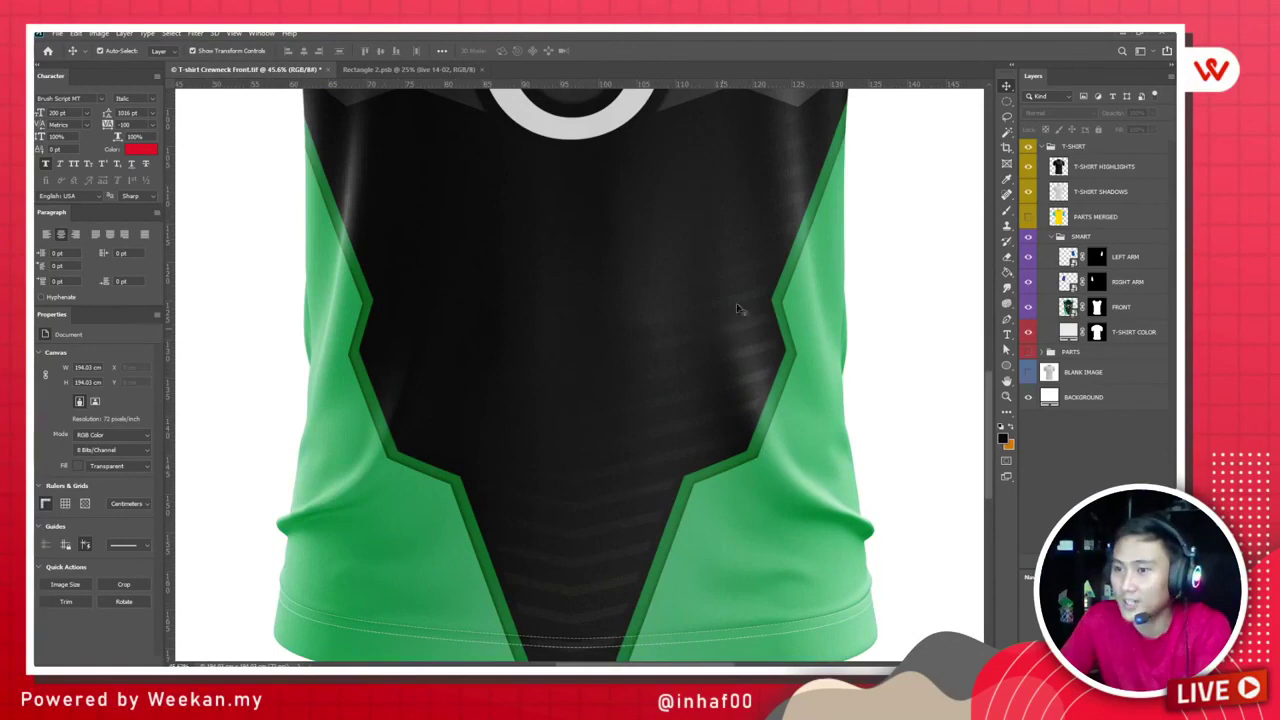
scroll(737, 308, down, 4)
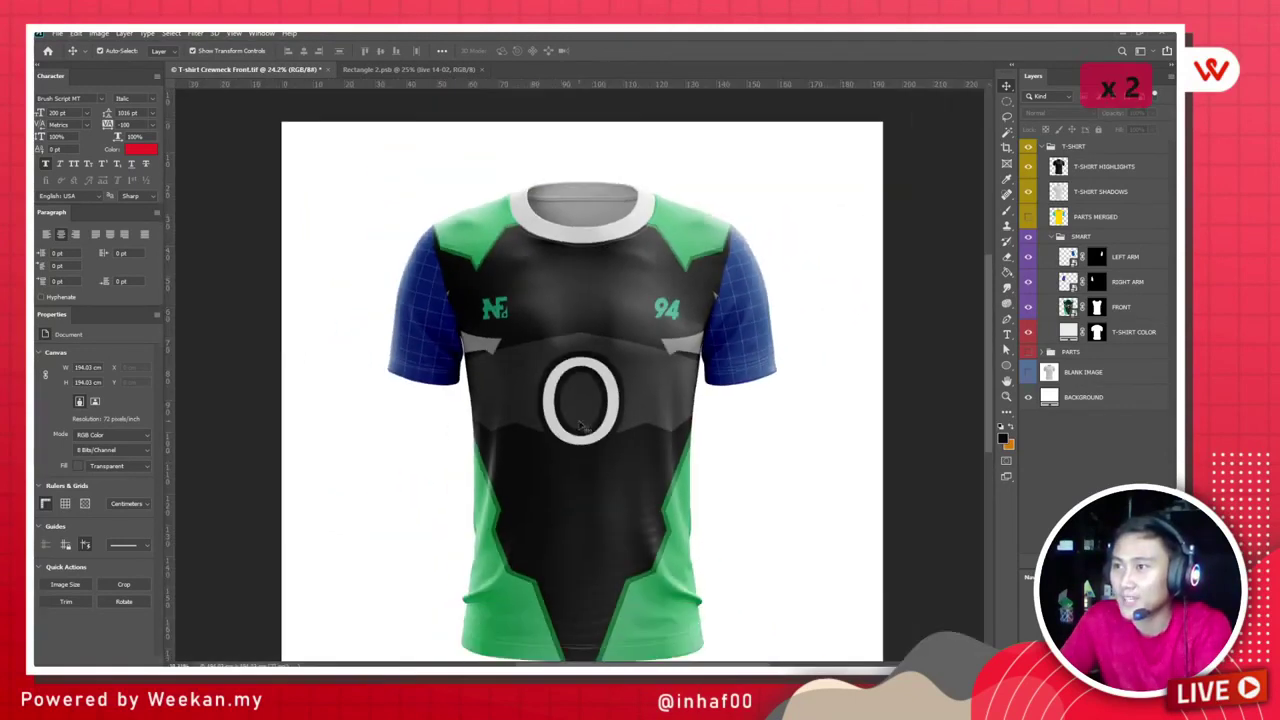
scroll(425, 337, down, 2)
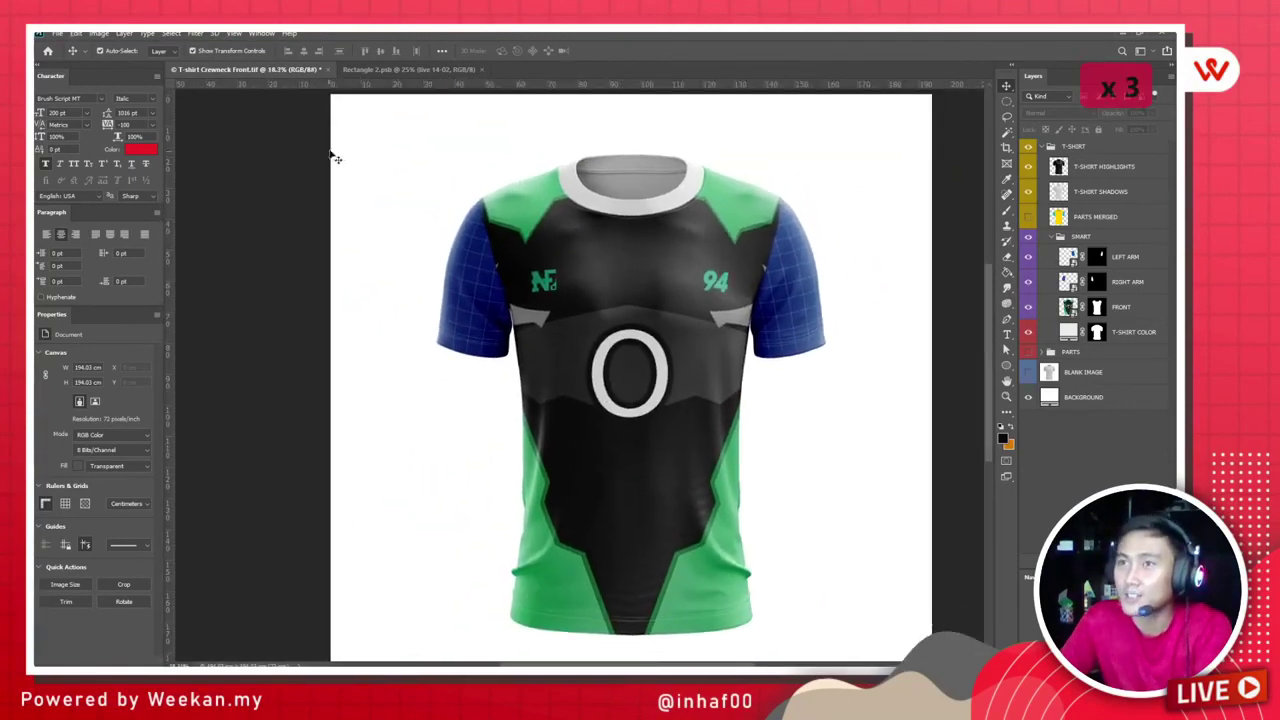
Step: Compare Rectangle 2.psb with the mockup, save the smart object again and return to the T-shirt Crewneck Front document
click(405, 70)
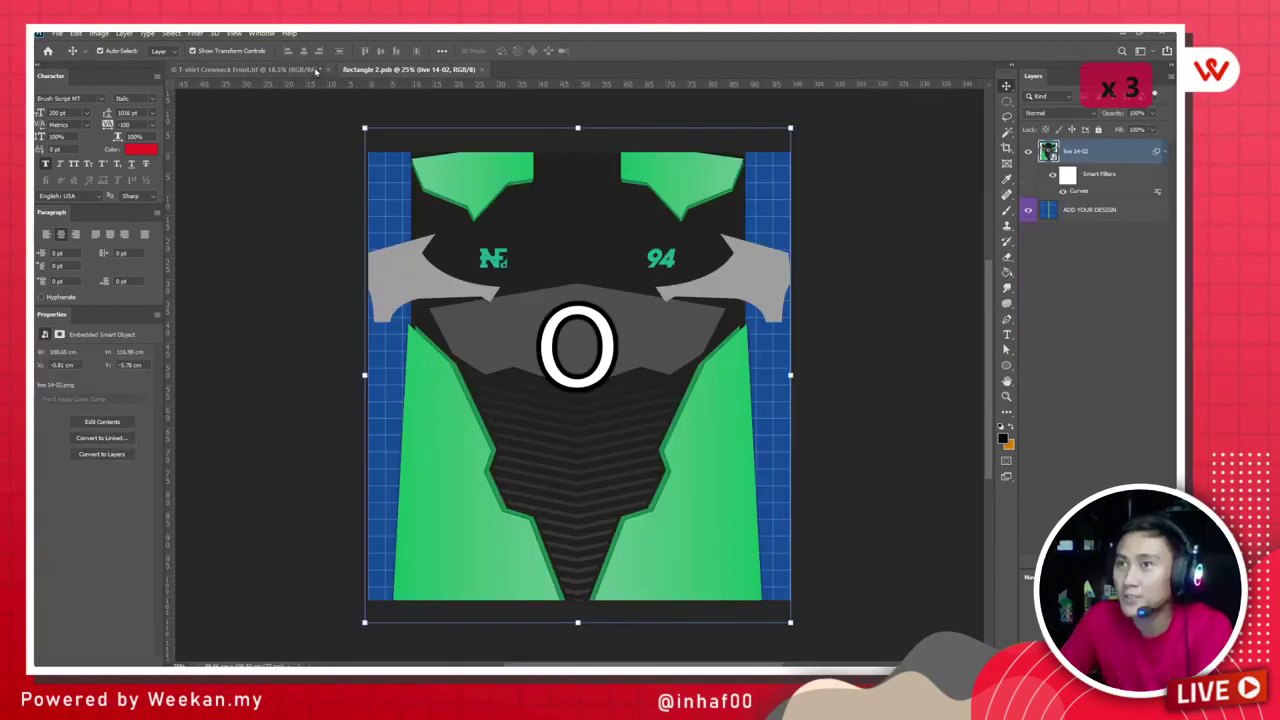
click(245, 69)
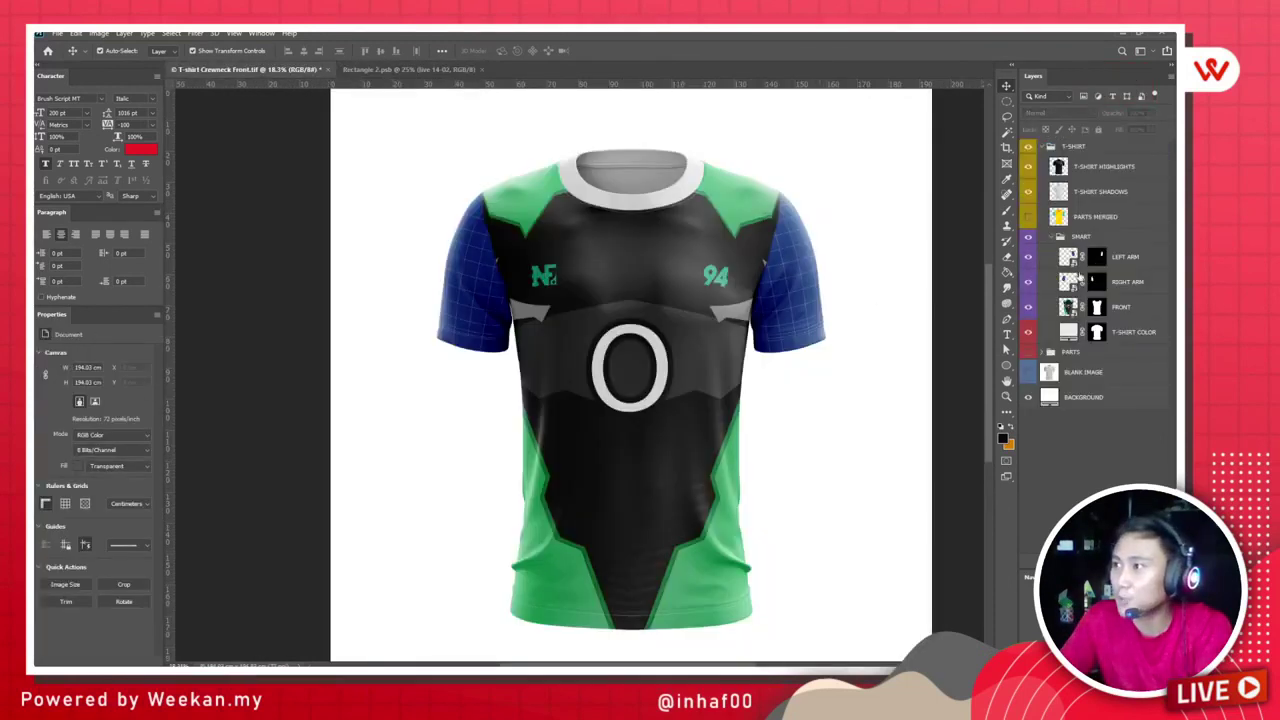
click(480, 70)
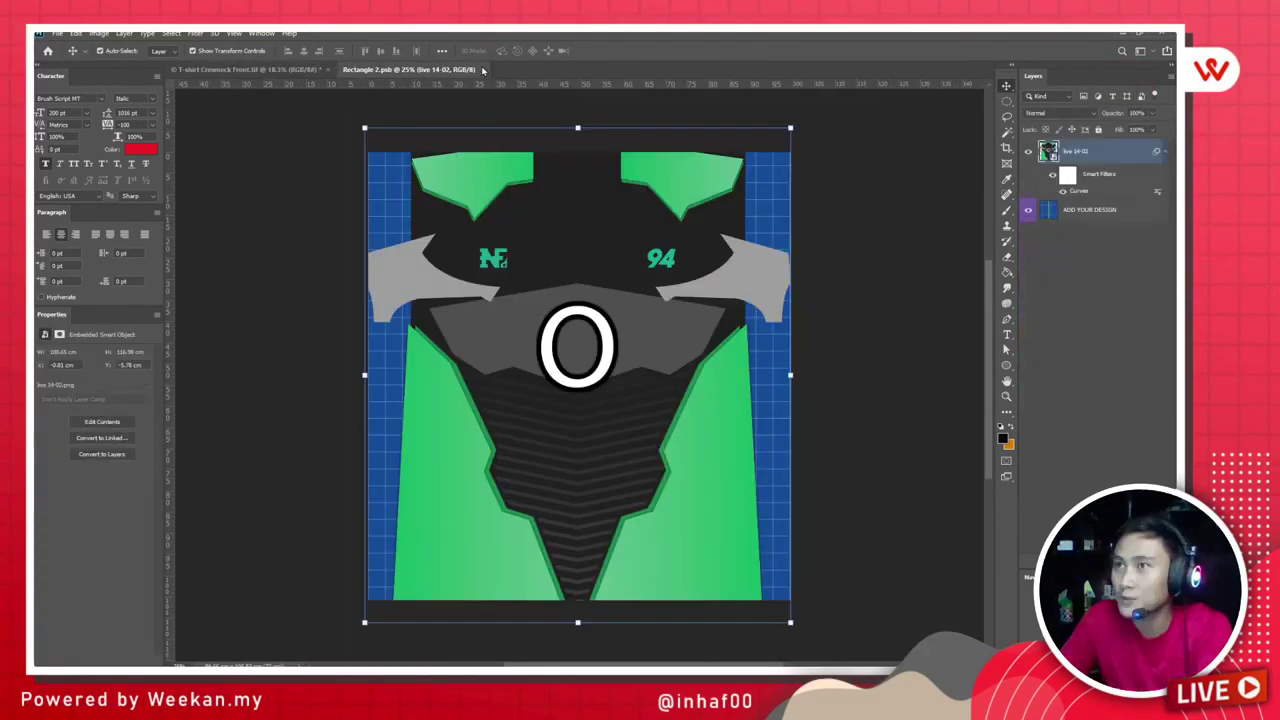
key(ctrl+s)
key(ctrl+Tab)
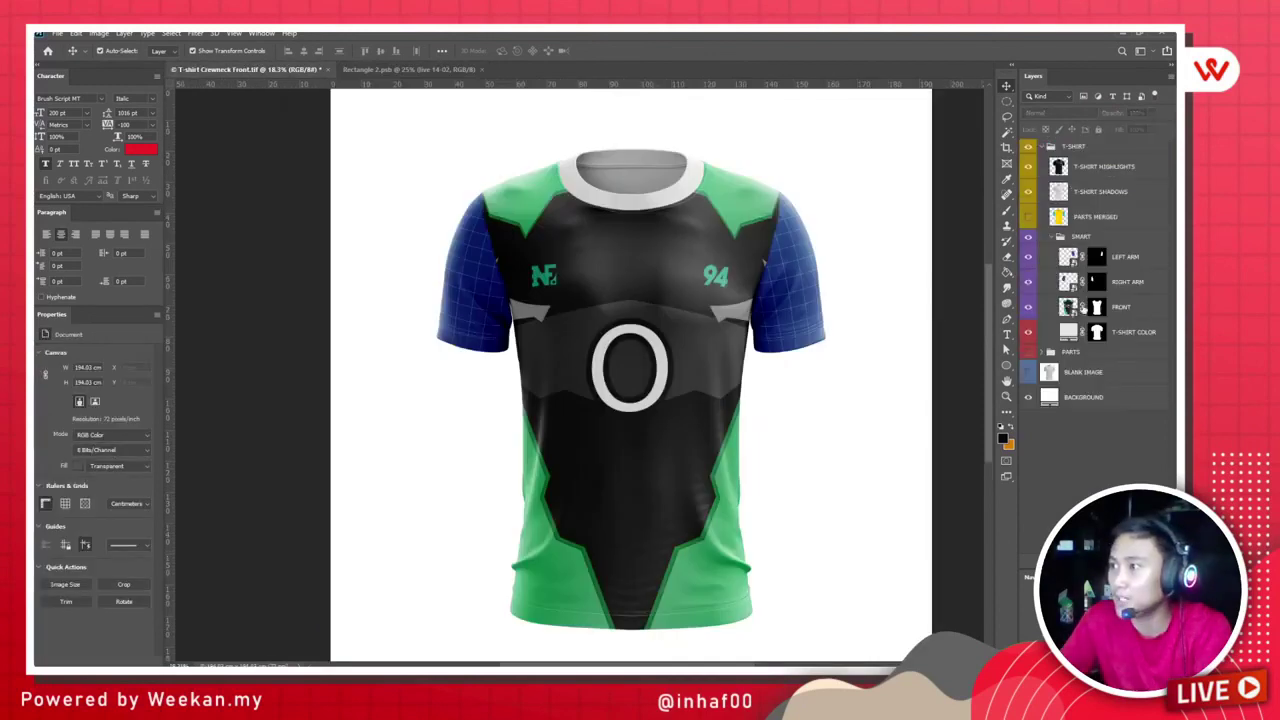
Step: Place the live 14-02 artwork from Rectangle 2.psb into the LEFT ARM smart object, save it and check the sleeve on the mockup
double_click(1070, 256)
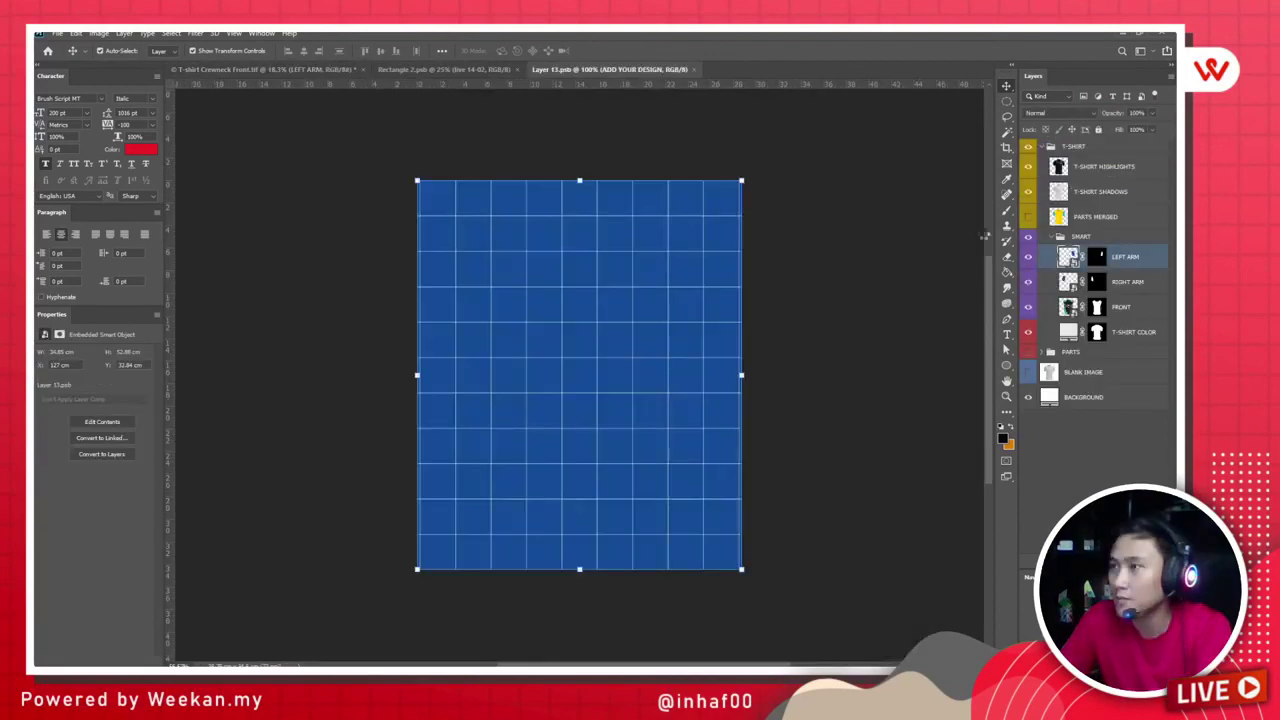
click(440, 69)
drag(590, 257, 621, 326)
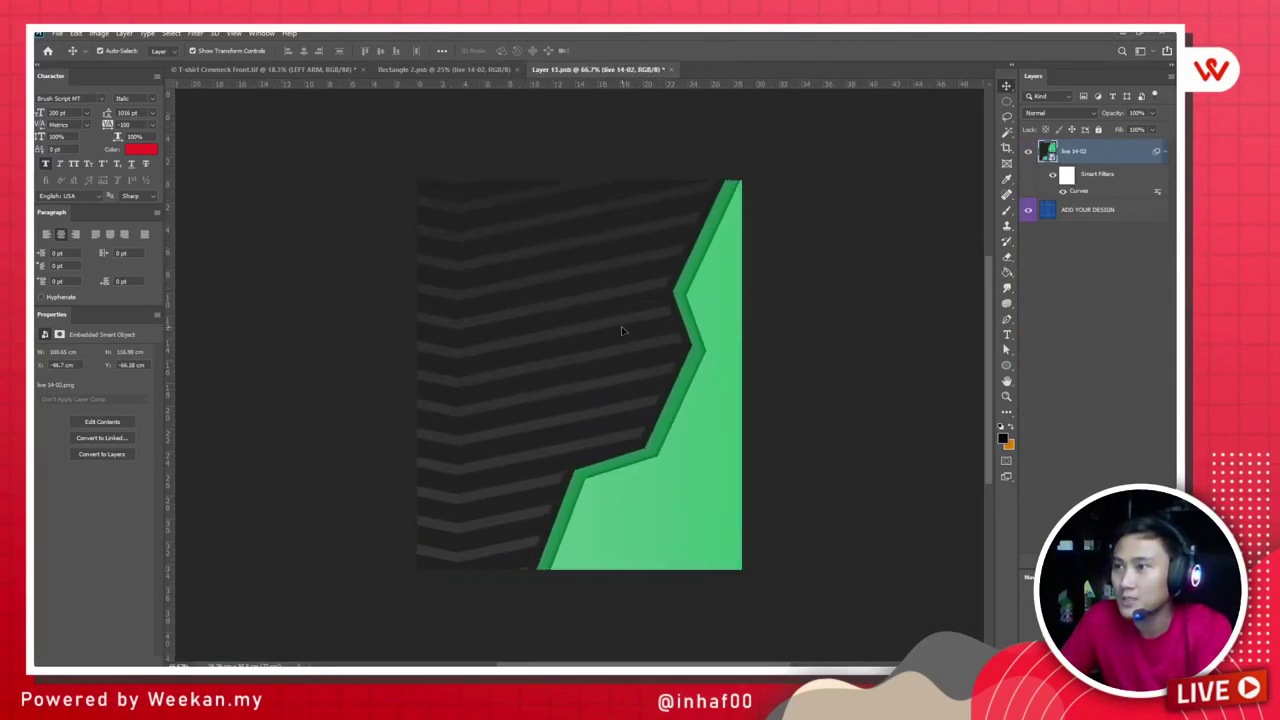
key(ctrl+s)
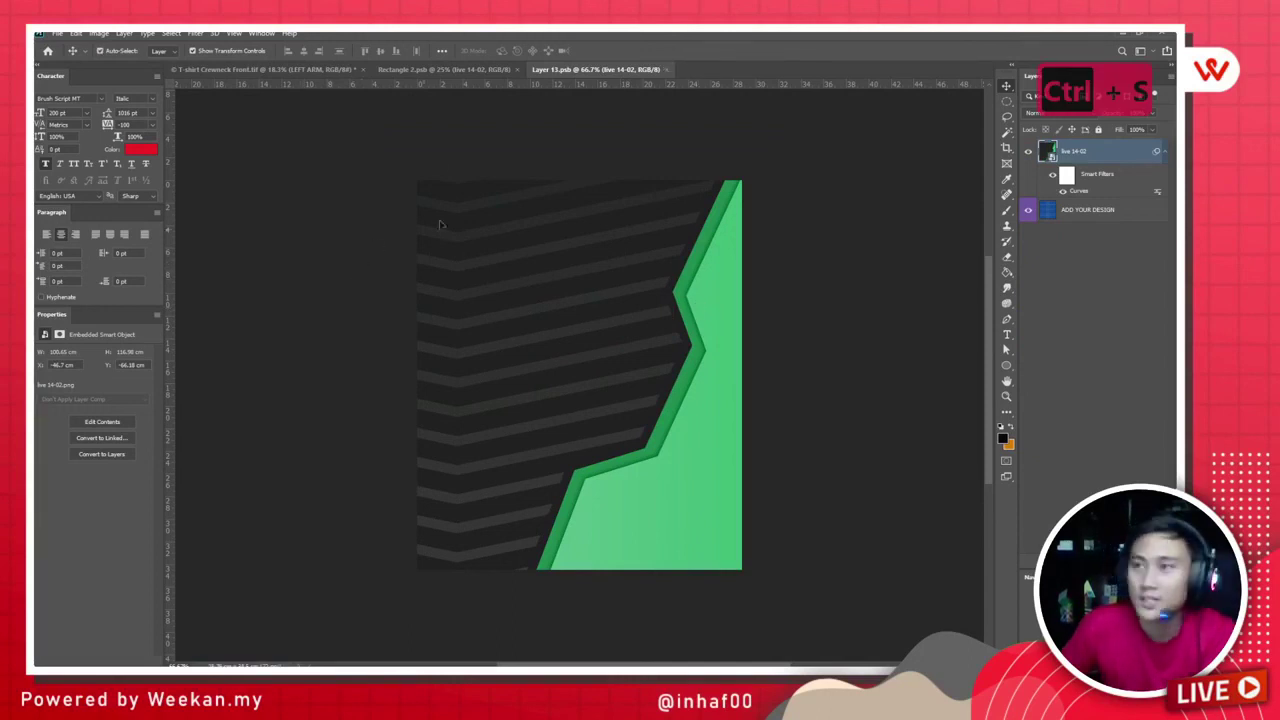
click(340, 70)
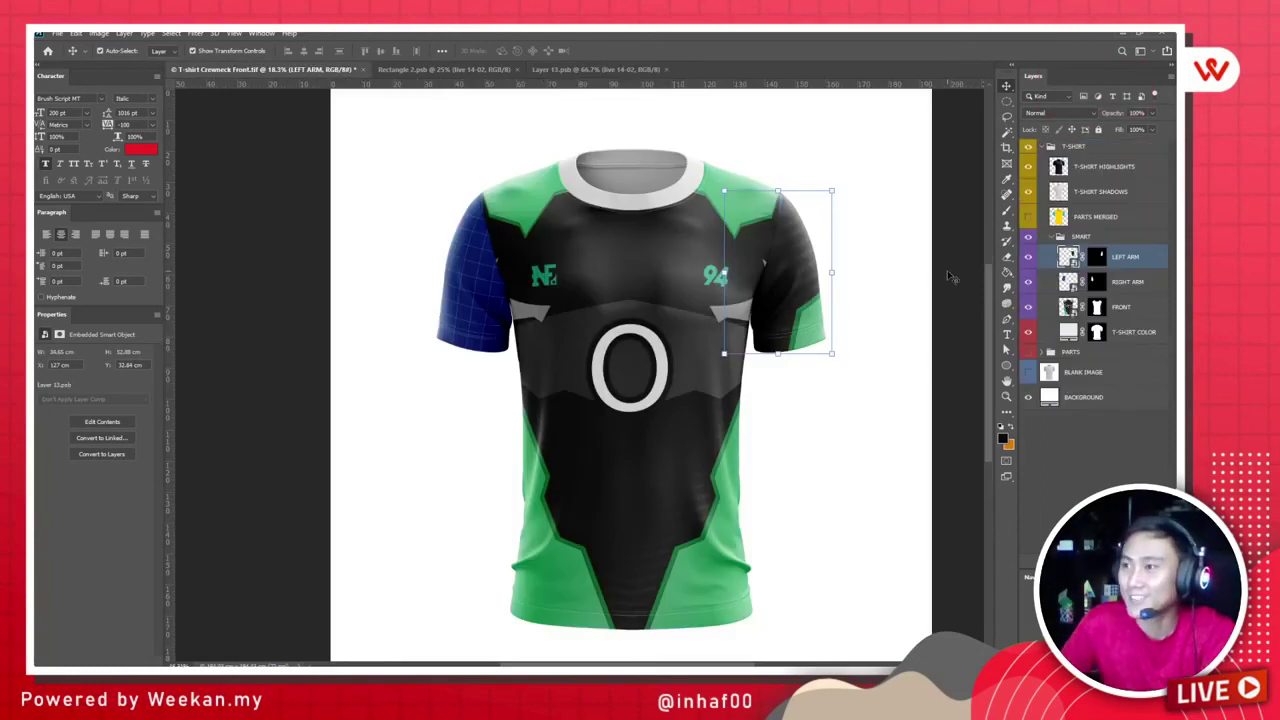
scroll(755, 358, up, 1)
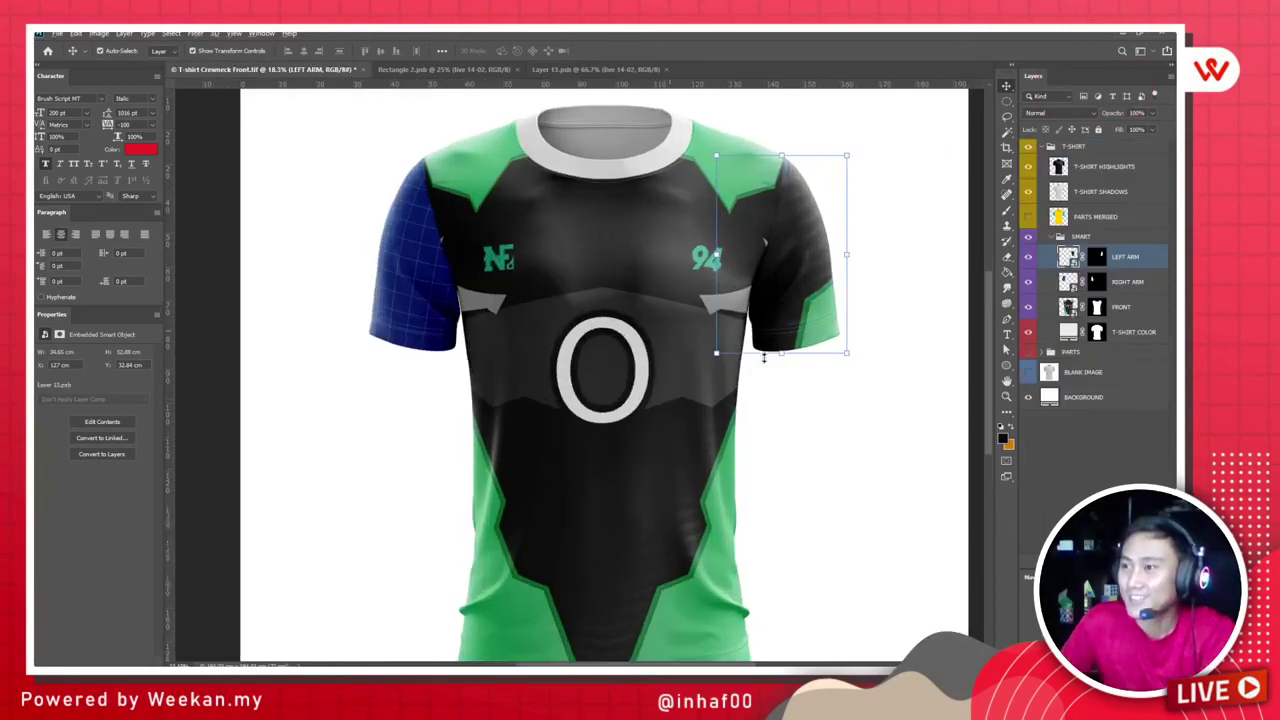
Step: Reposition the sleeve artwork in Layer 13.psb to about X -19.15 cm, Y -63.28 cm, save it and view the mockup
click(566, 70)
drag(669, 334, 582, 392)
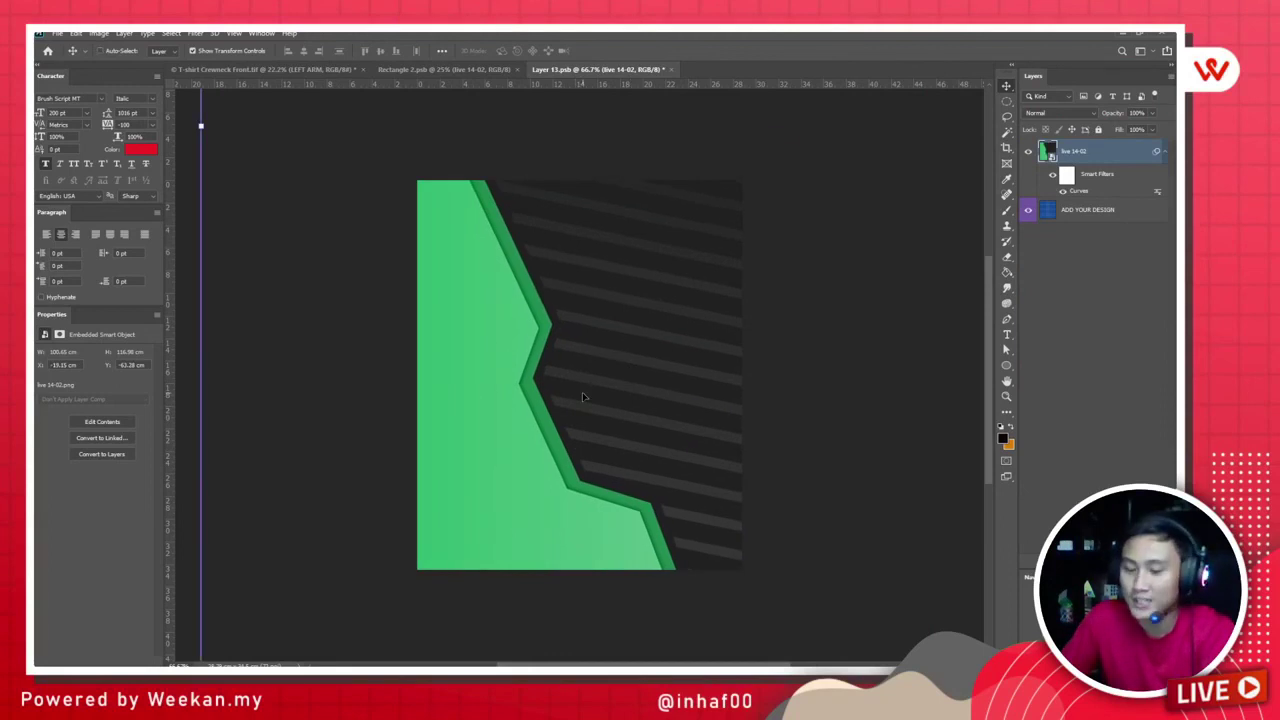
key(ctrl+s)
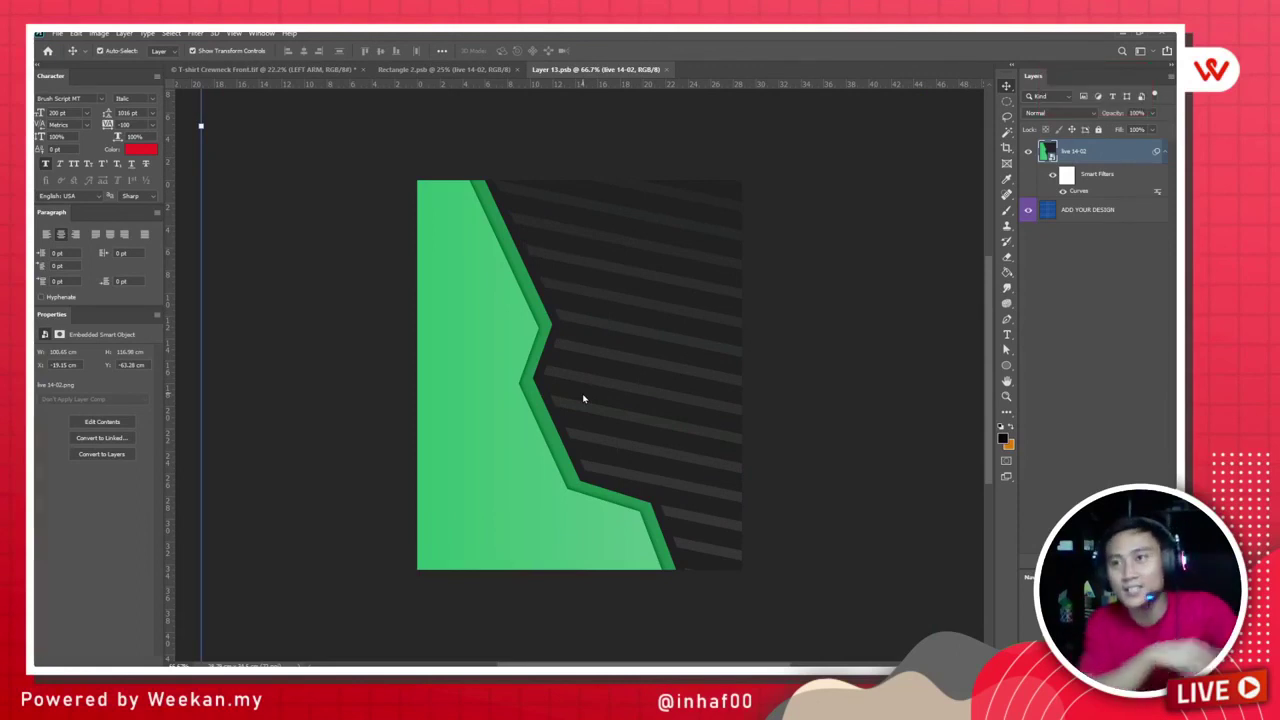
click(309, 76)
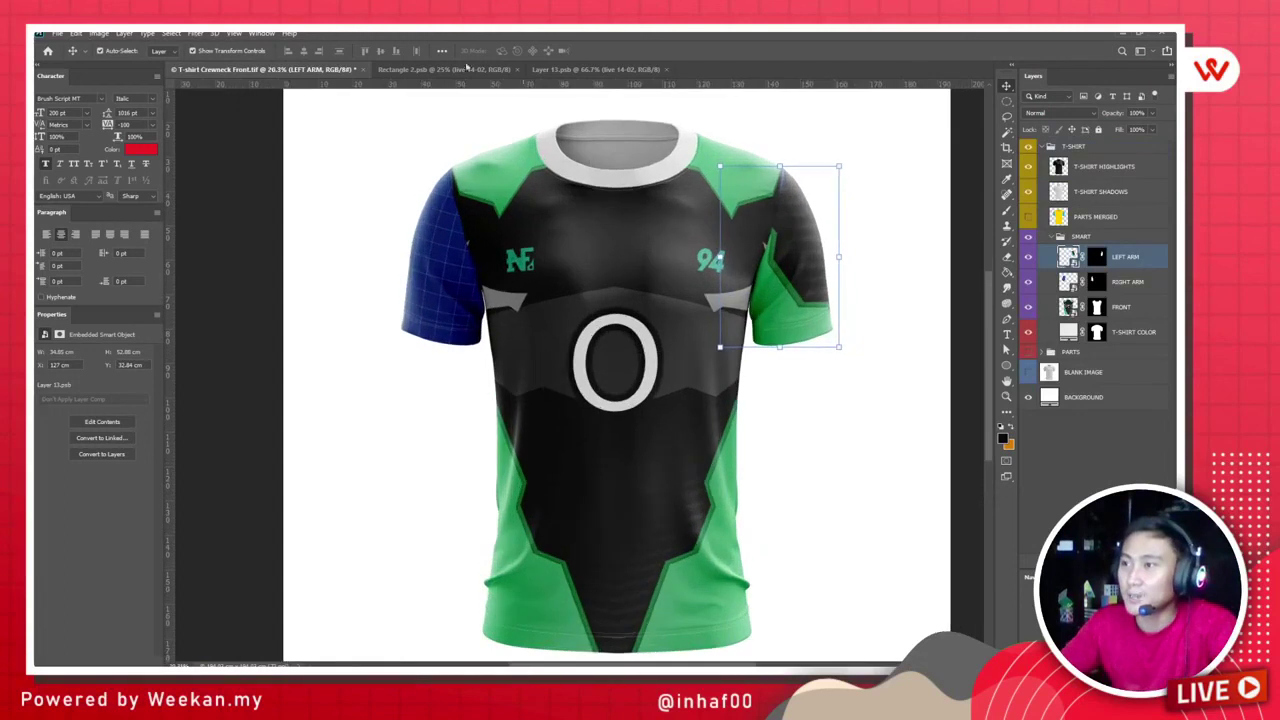
Step: Shift the sleeve artwork in Layer 13.psb to about X -54.68 cm, Y -64.02 cm, save it and inspect the left arm
click(565, 70)
drag(582, 342, 678, 263)
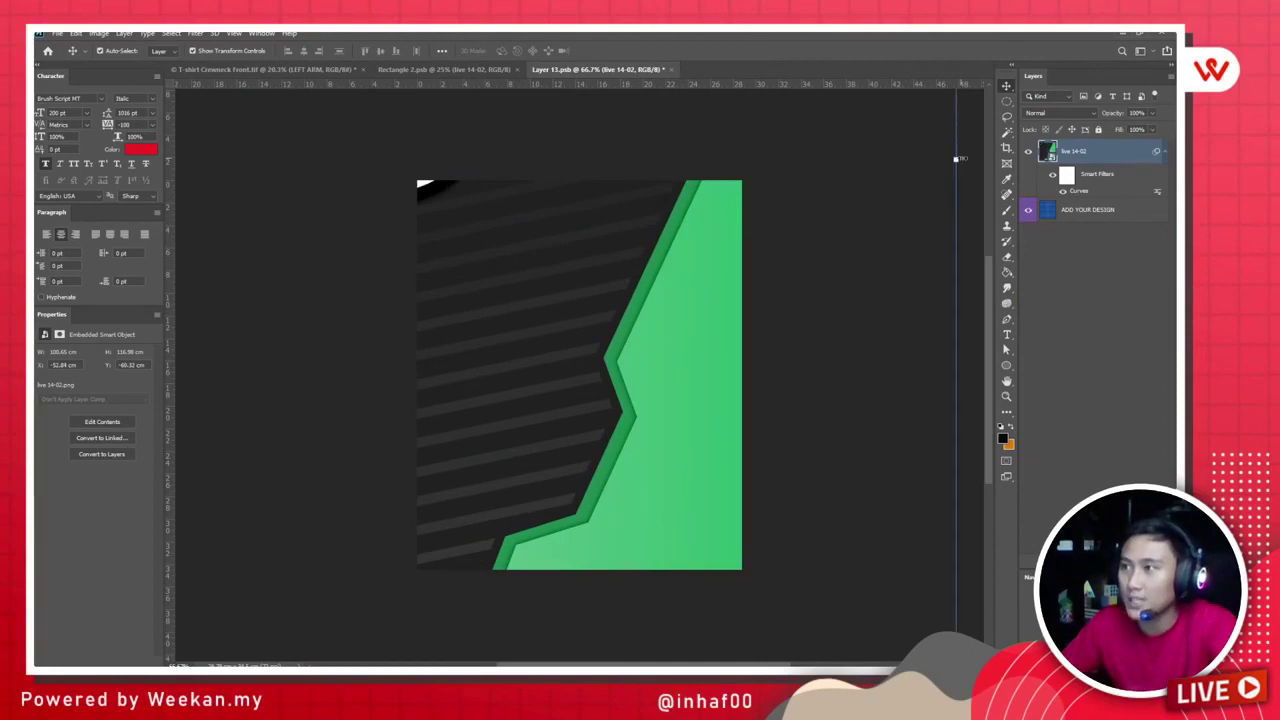
drag(470, 360, 486, 409)
key(ctrl+s)
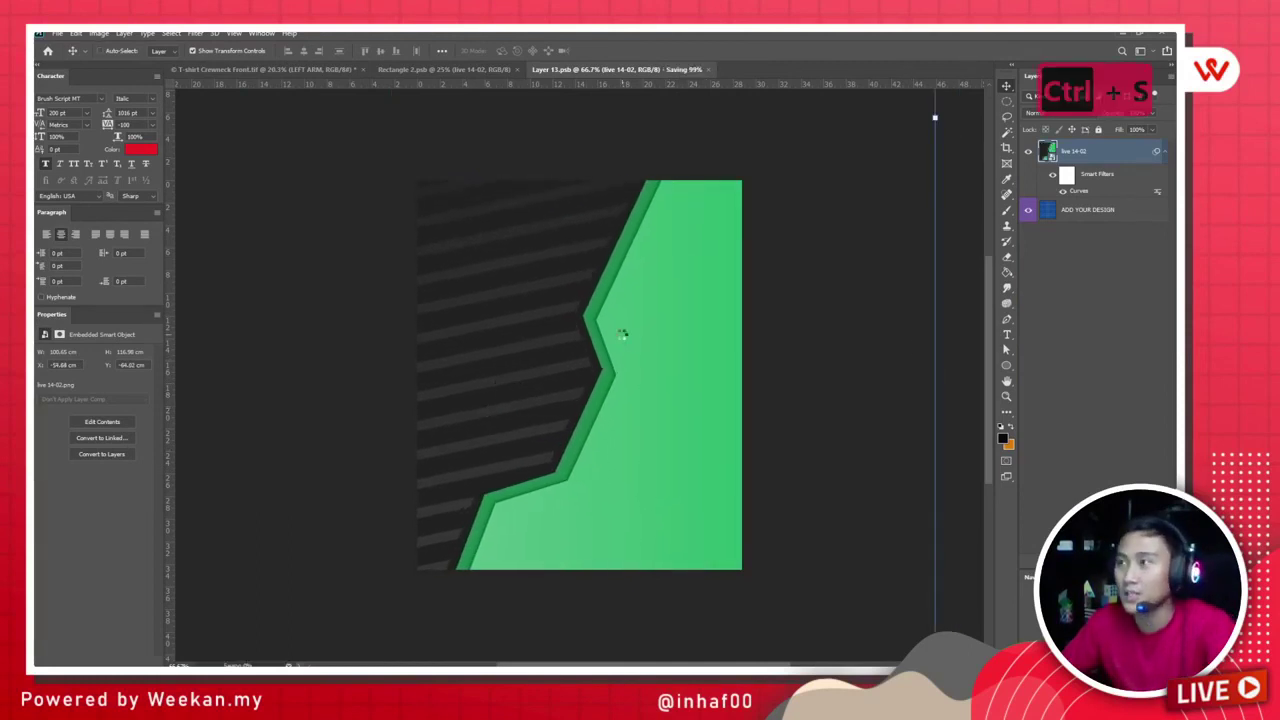
click(250, 69)
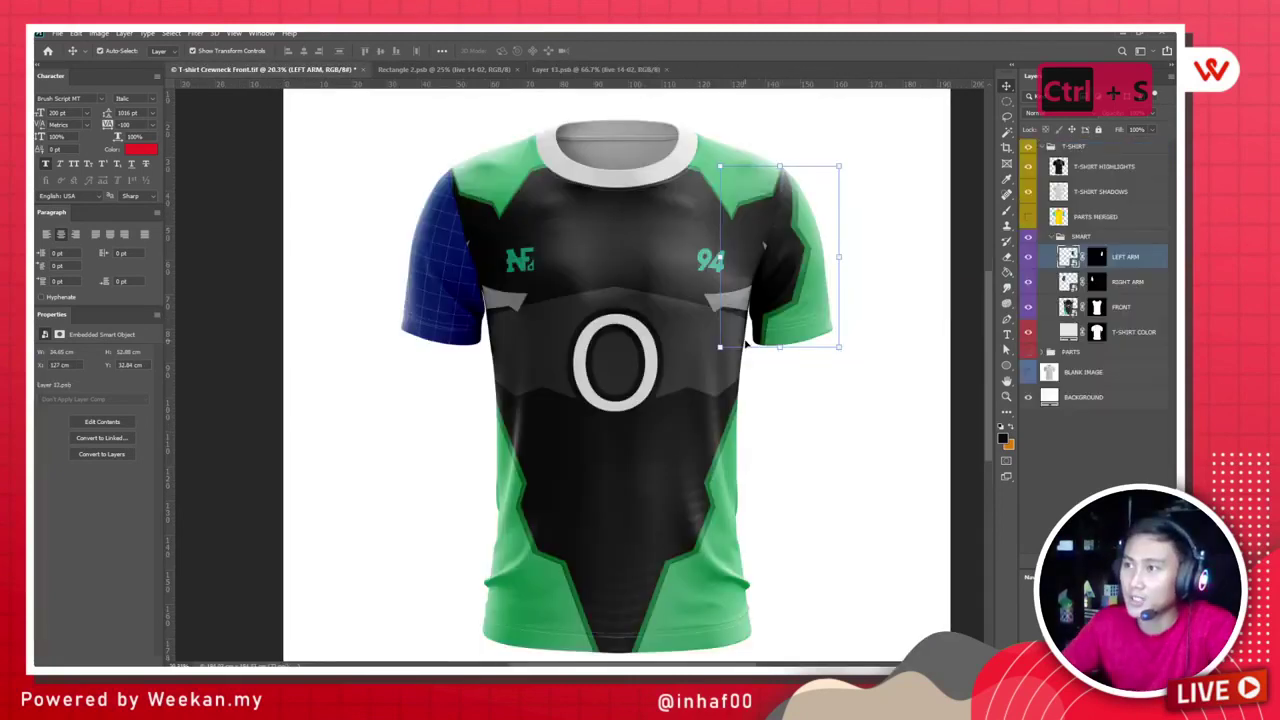
click(590, 72)
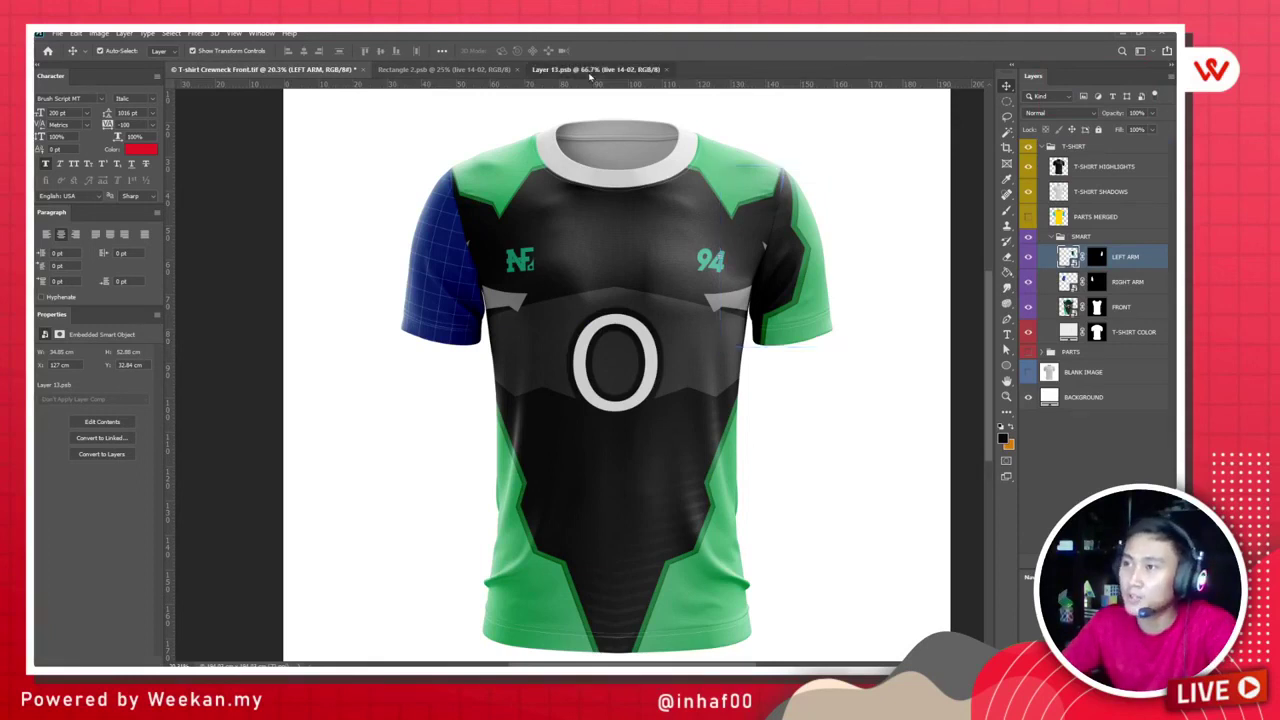
click(352, 70)
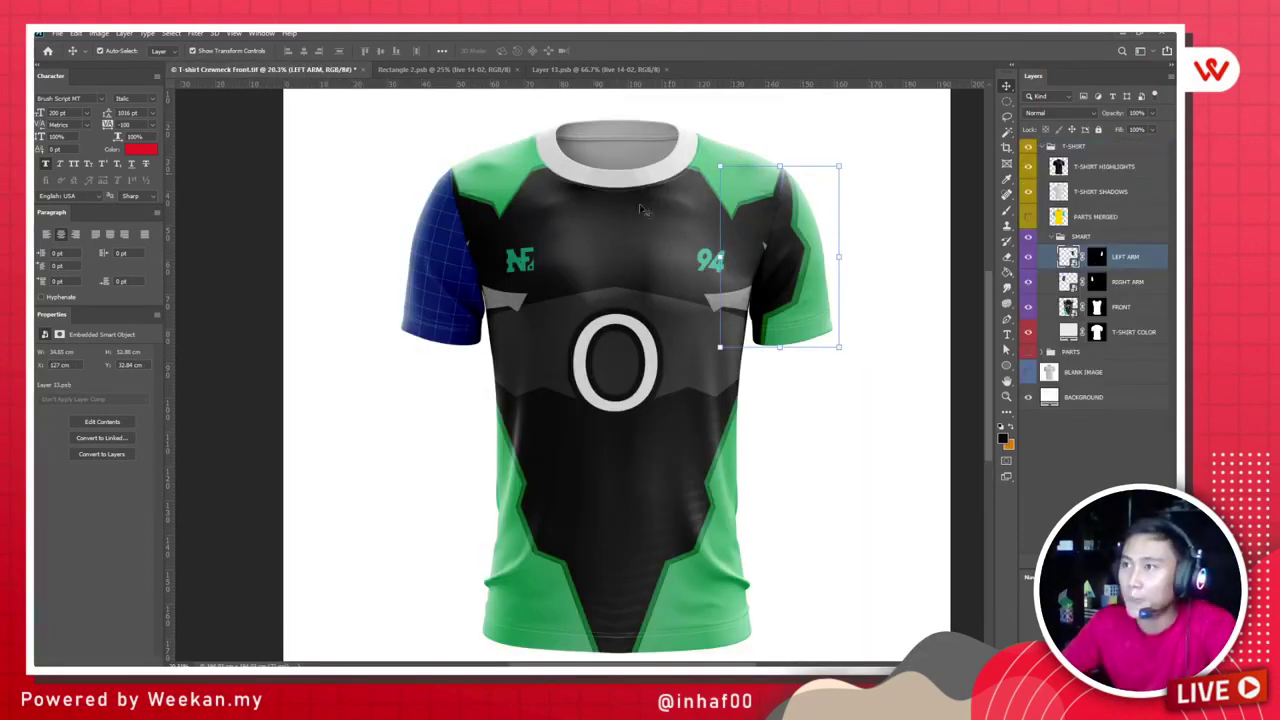
Step: Add a new layer filled with the artwork's dark colour beneath live 14-02 in Rectangle 2.psb, save it and return to the mockup
click(452, 70)
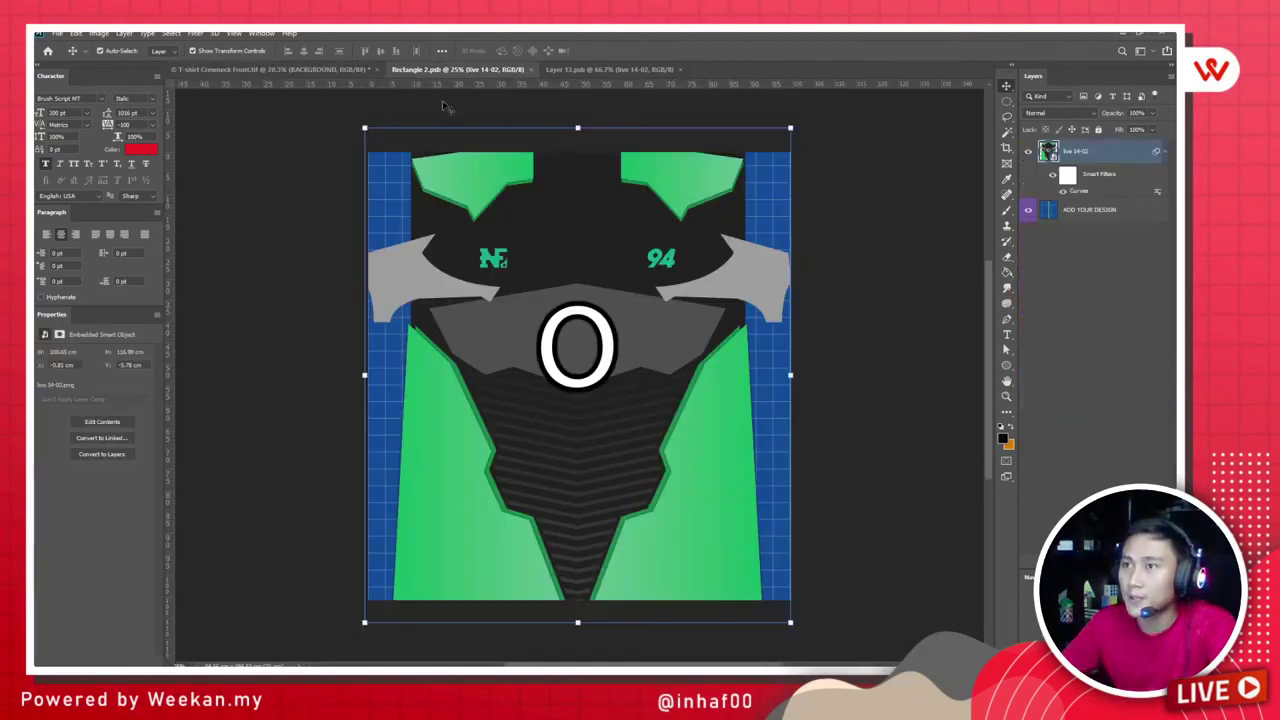
click(1110, 379)
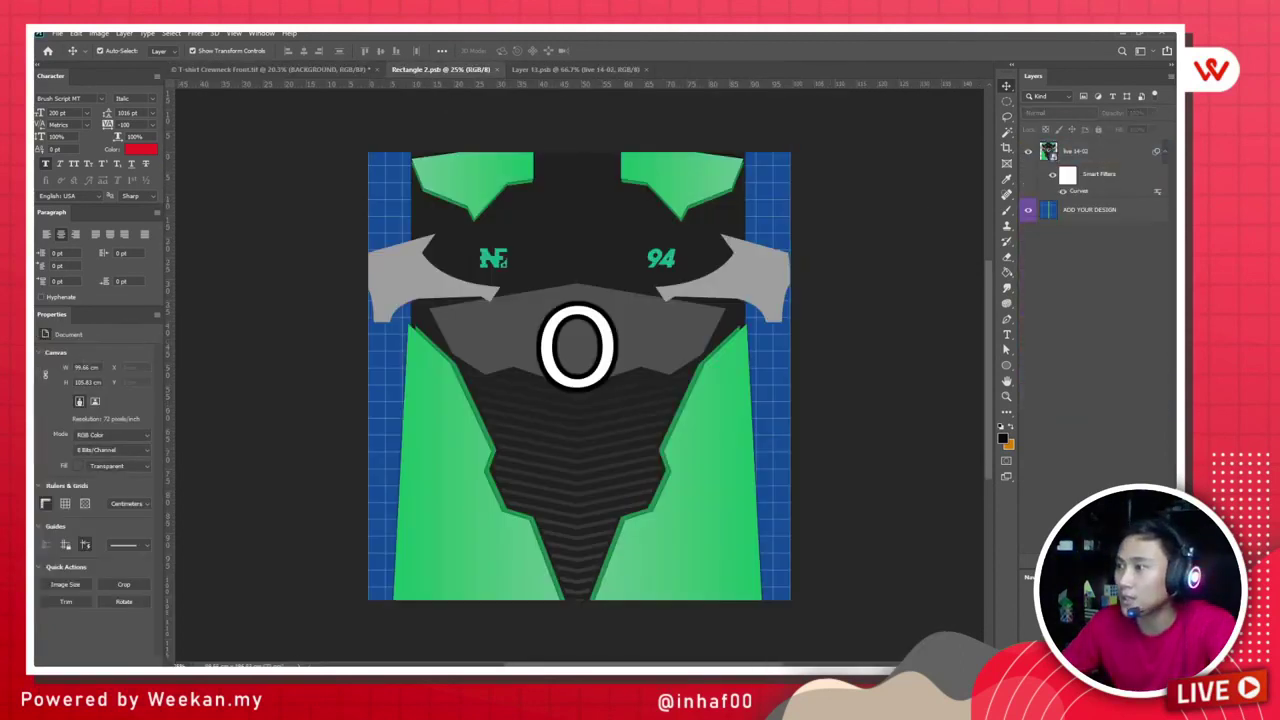
key(ctrl+shift+alt+n)
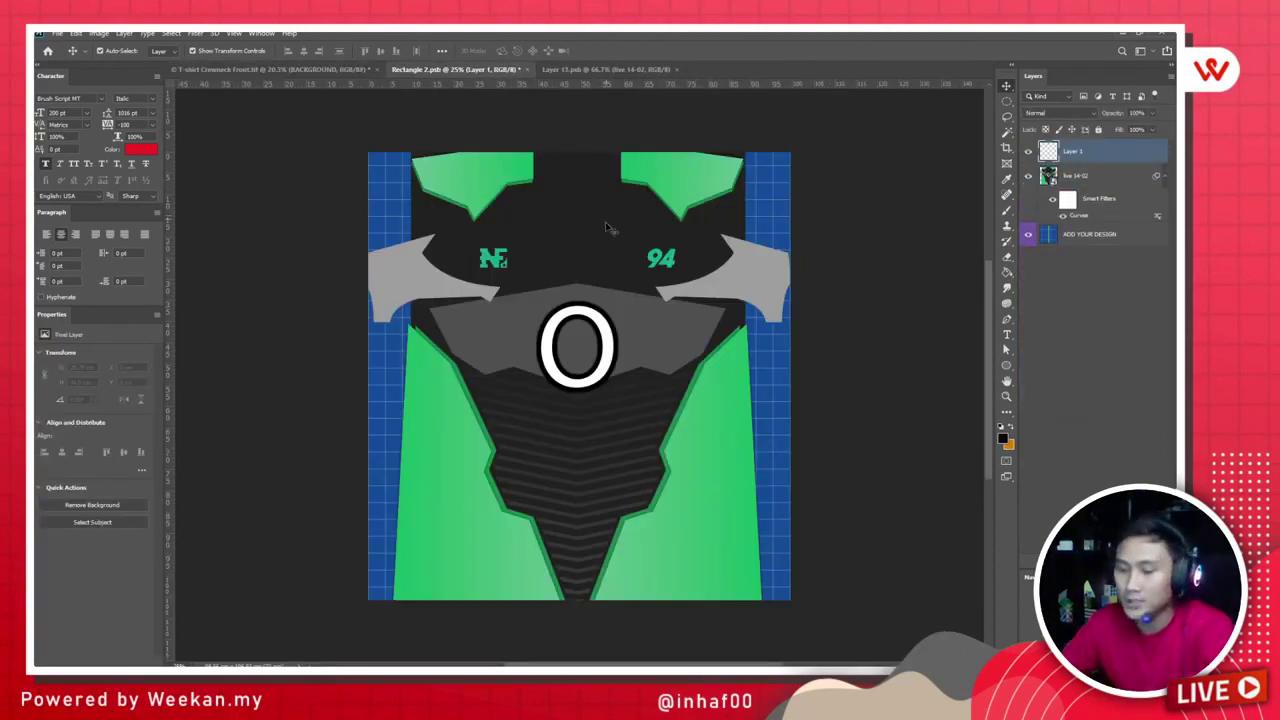
key(i)
key(g)
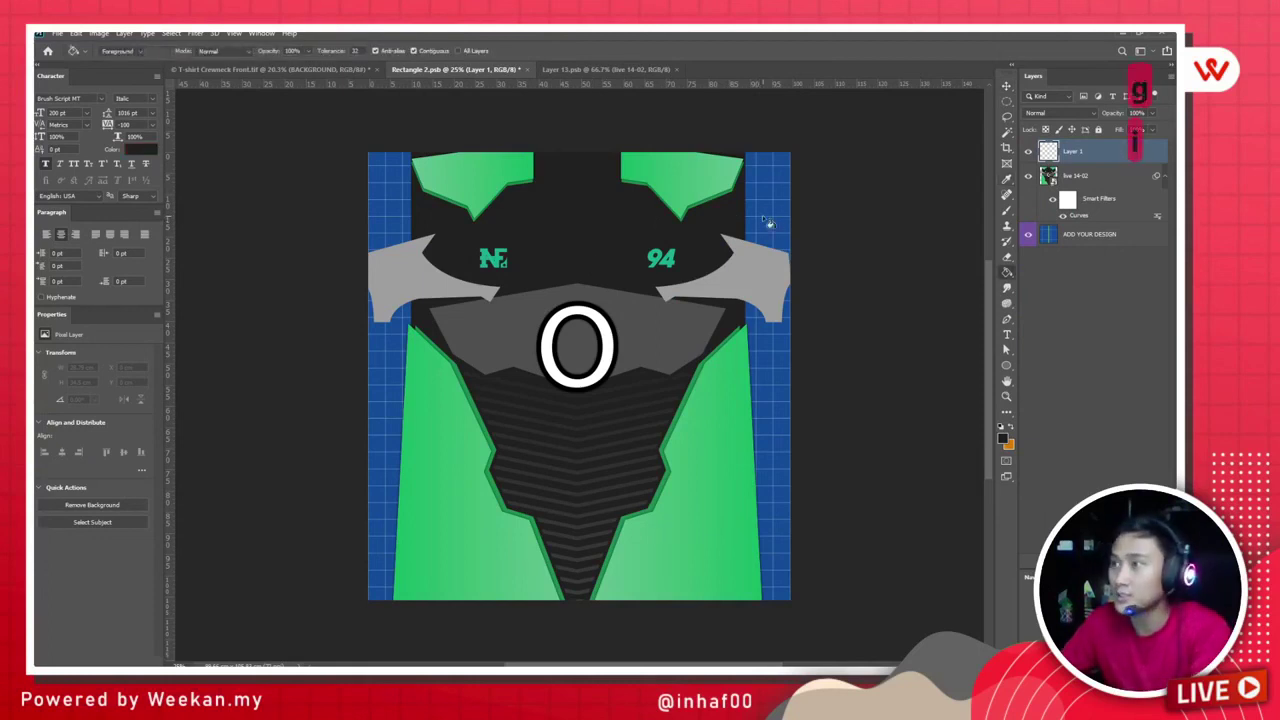
click(768, 222)
key(v)
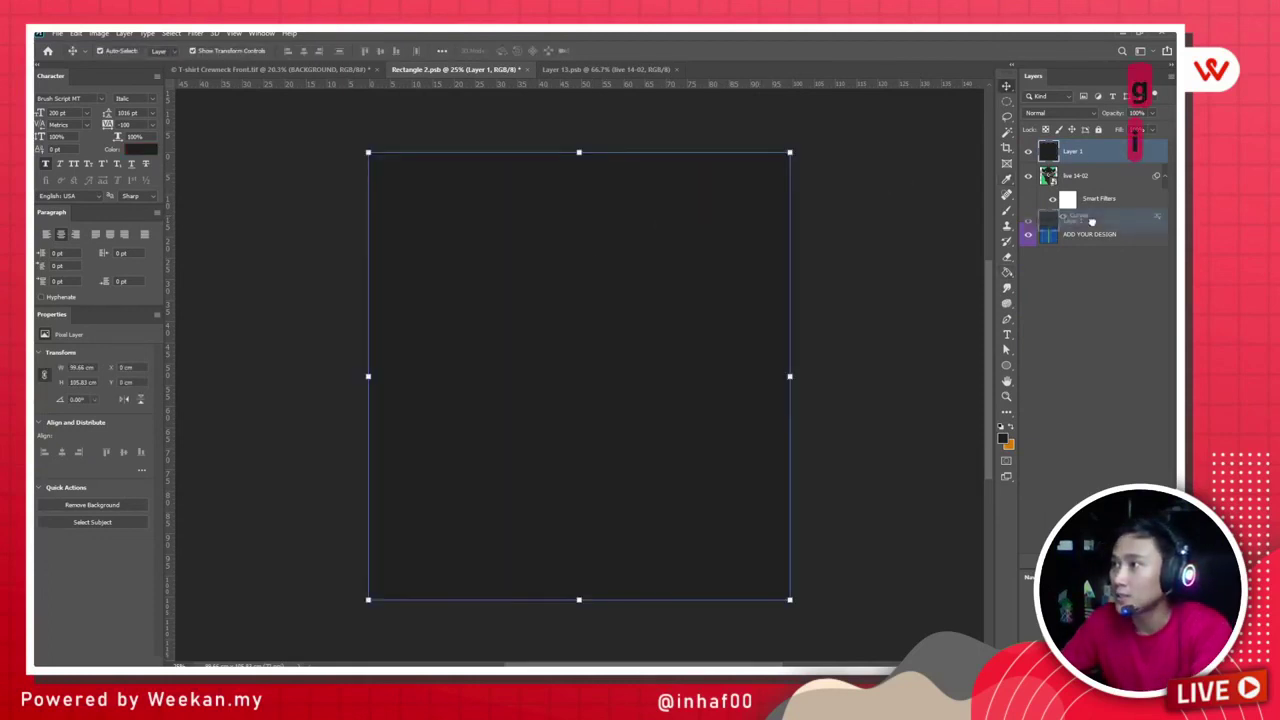
key(ctrl+bracketleft)
key(ctrl+s)
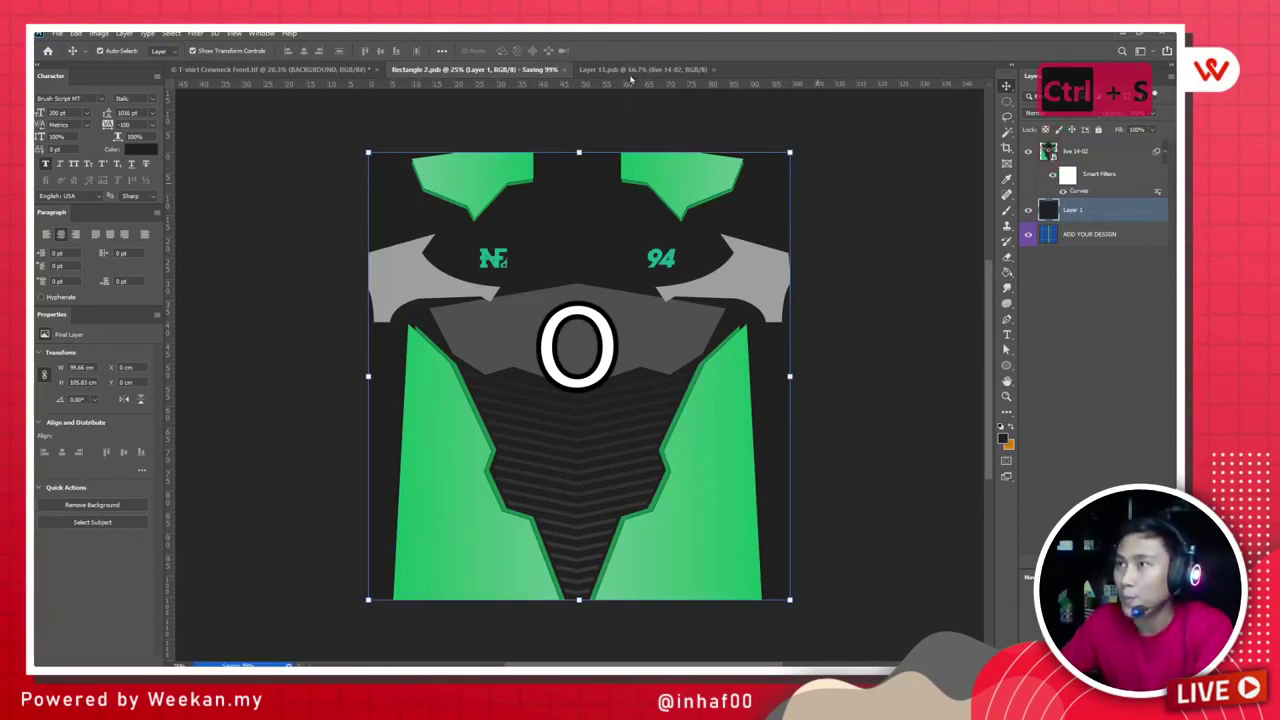
key(super)
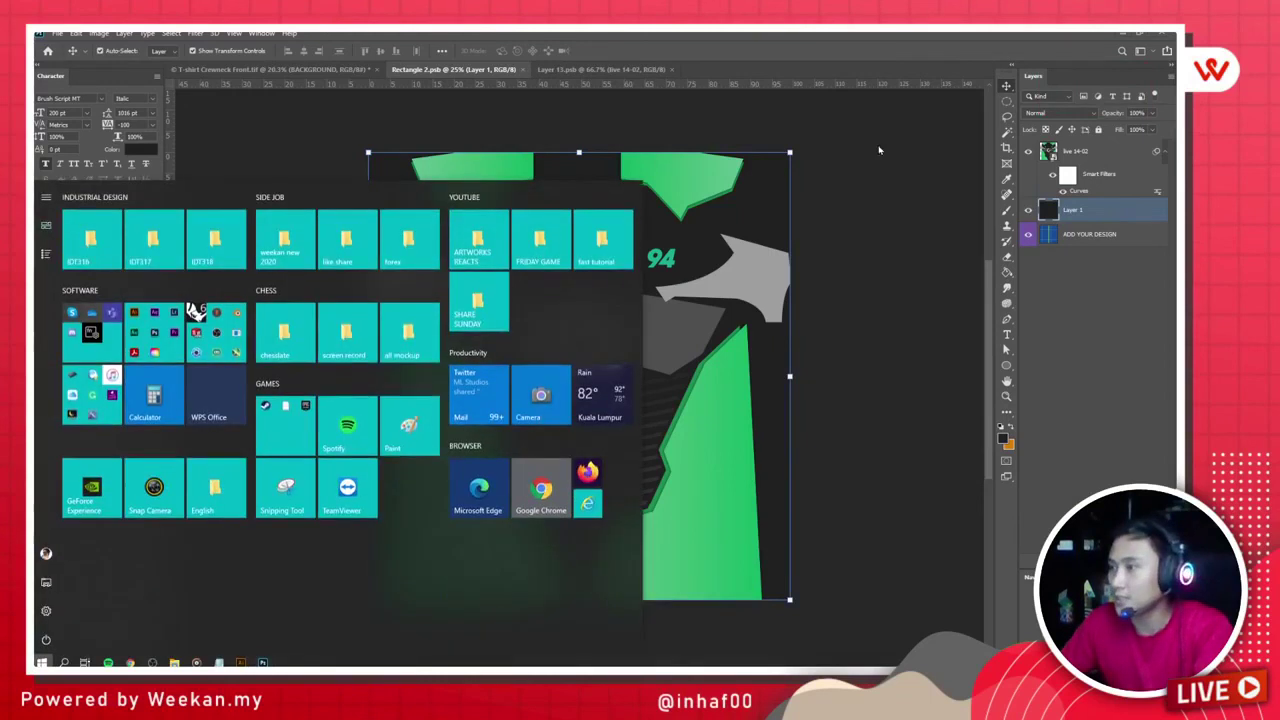
key(super)
click(597, 70)
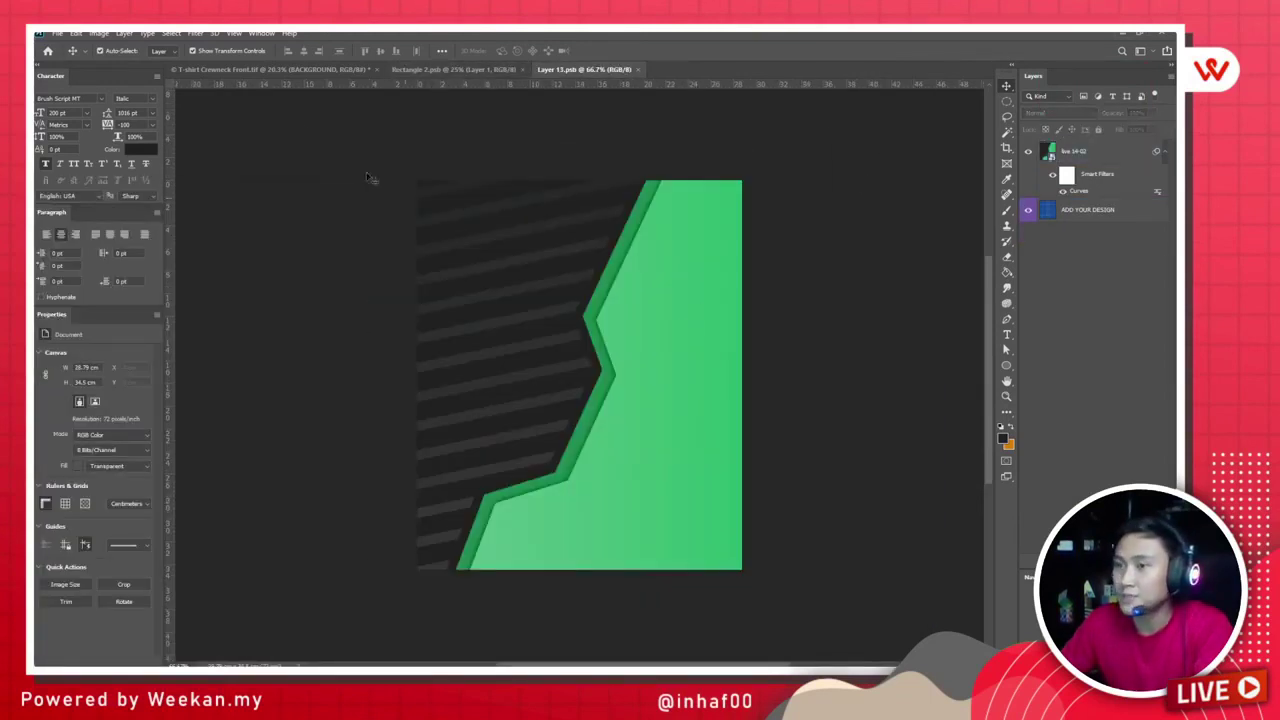
click(270, 70)
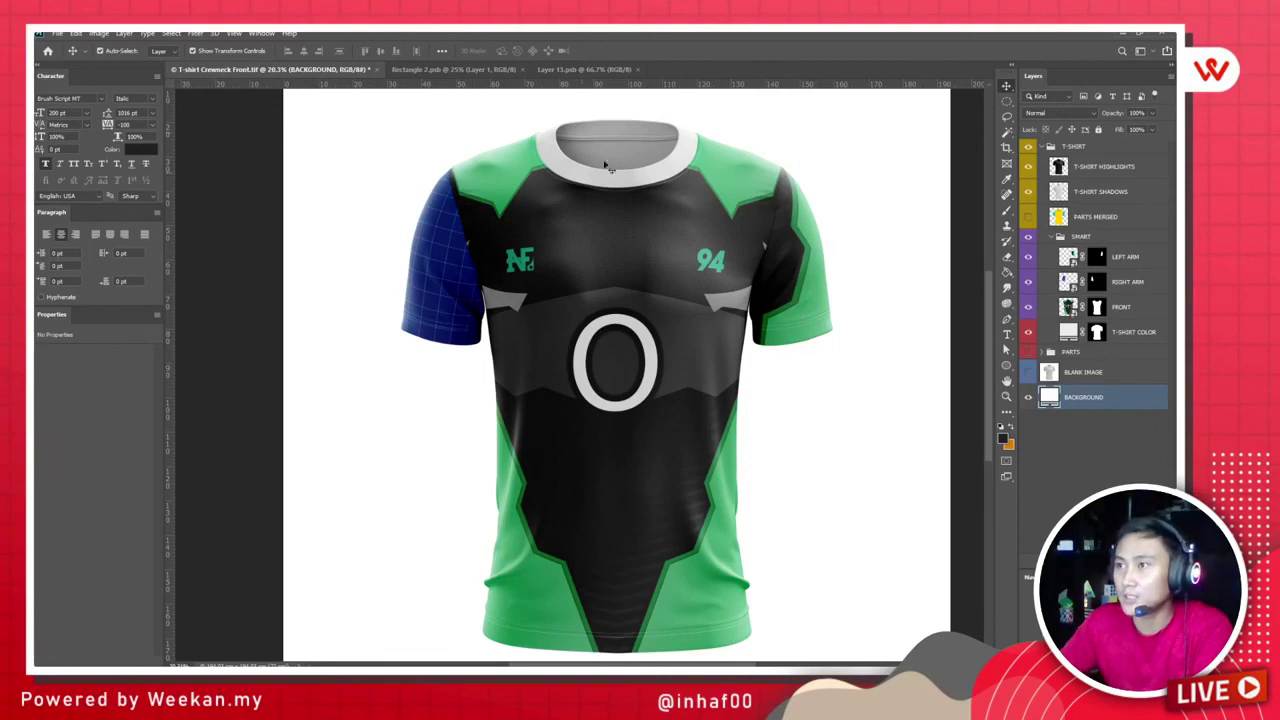
Step: Move live 14-02 in Layer 13.psb to about X -37 cm, Y -76.05 cm, centring the chevron pattern, and save it to the mockup
click(584, 69)
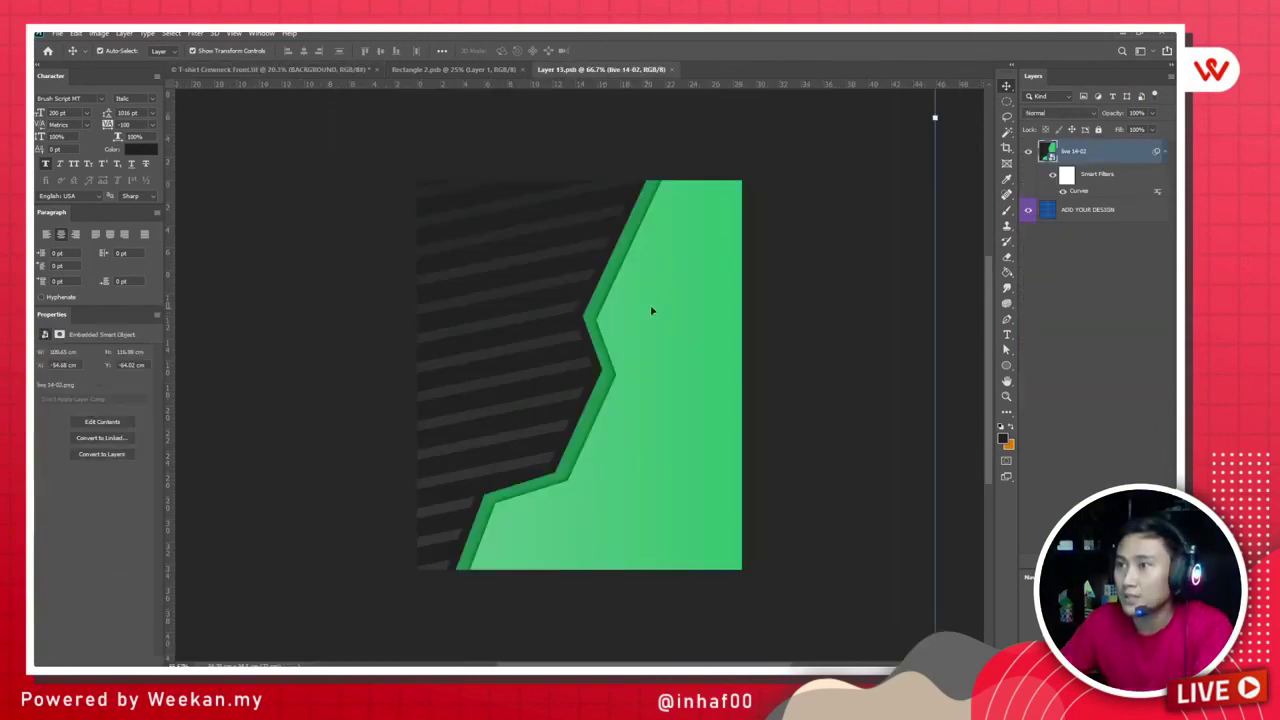
drag(646, 296, 843, 157)
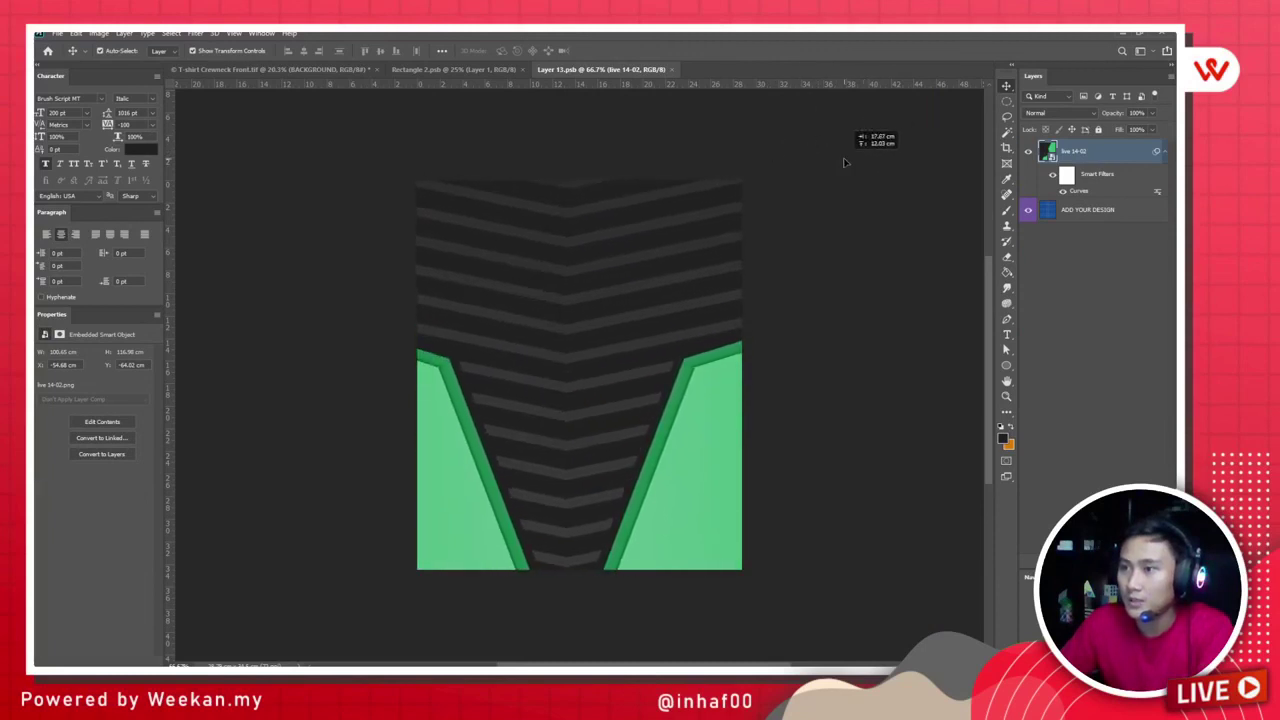
key(ctrl+s)
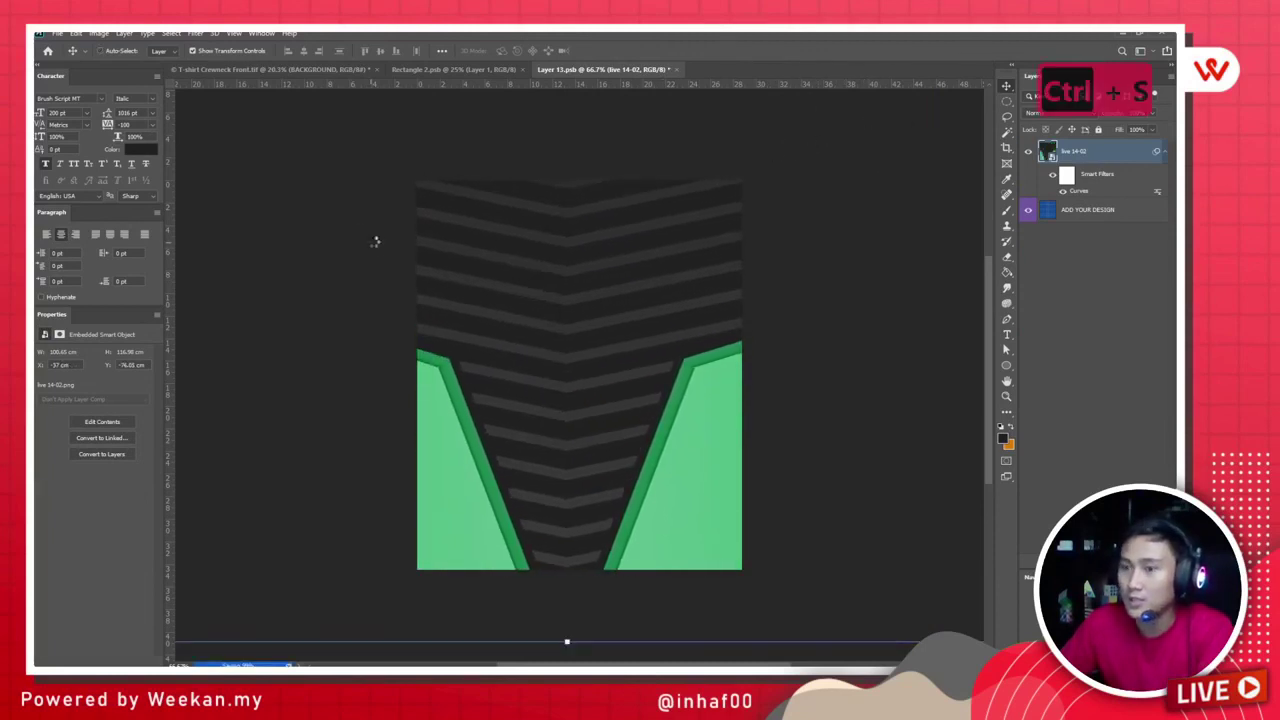
click(353, 67)
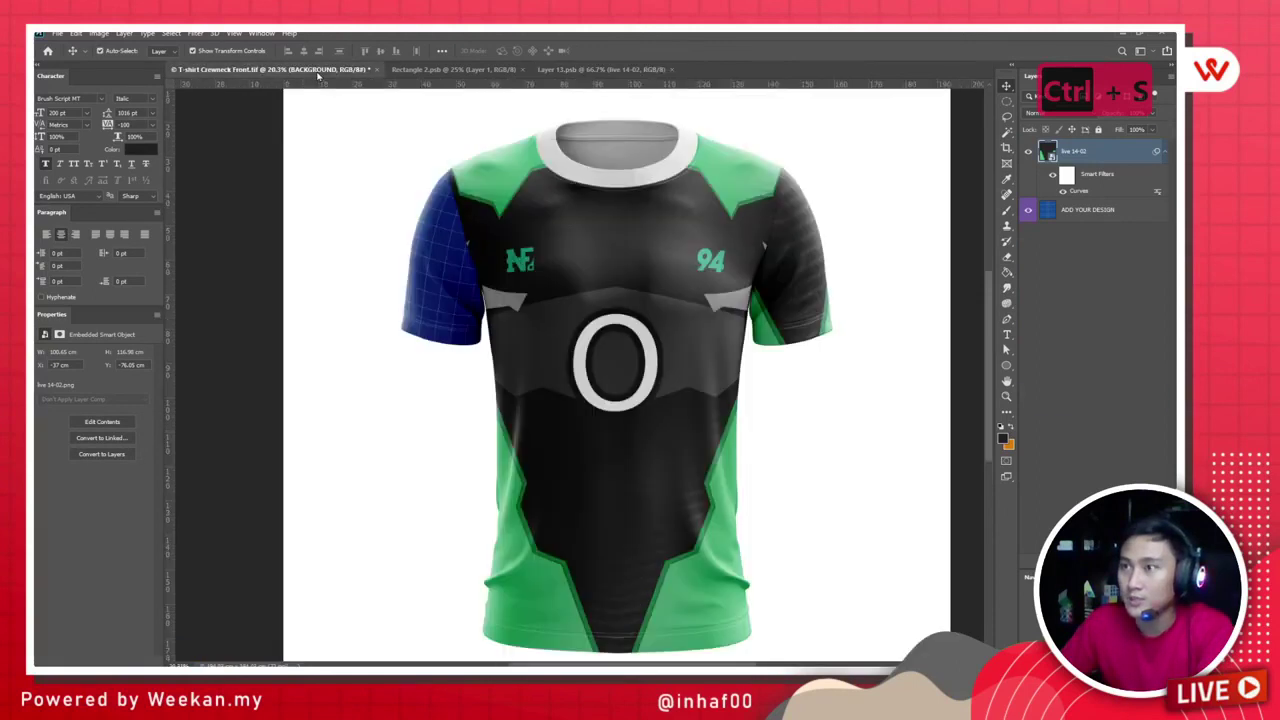
Step: Shift the chevron artwork in Layer 13.psb horizontally to about X -28.15 cm, save it and check the left sleeve
click(600, 69)
drag(644, 333, 744, 338)
key(ctrl+s)
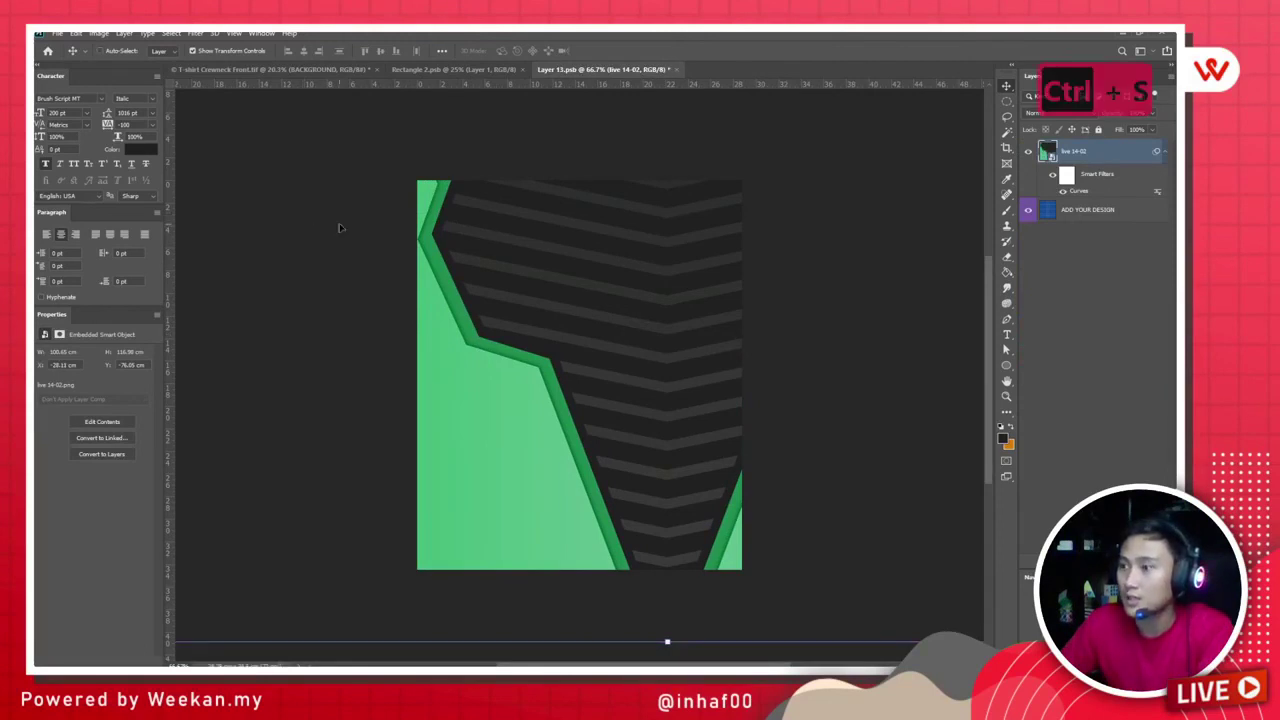
click(310, 69)
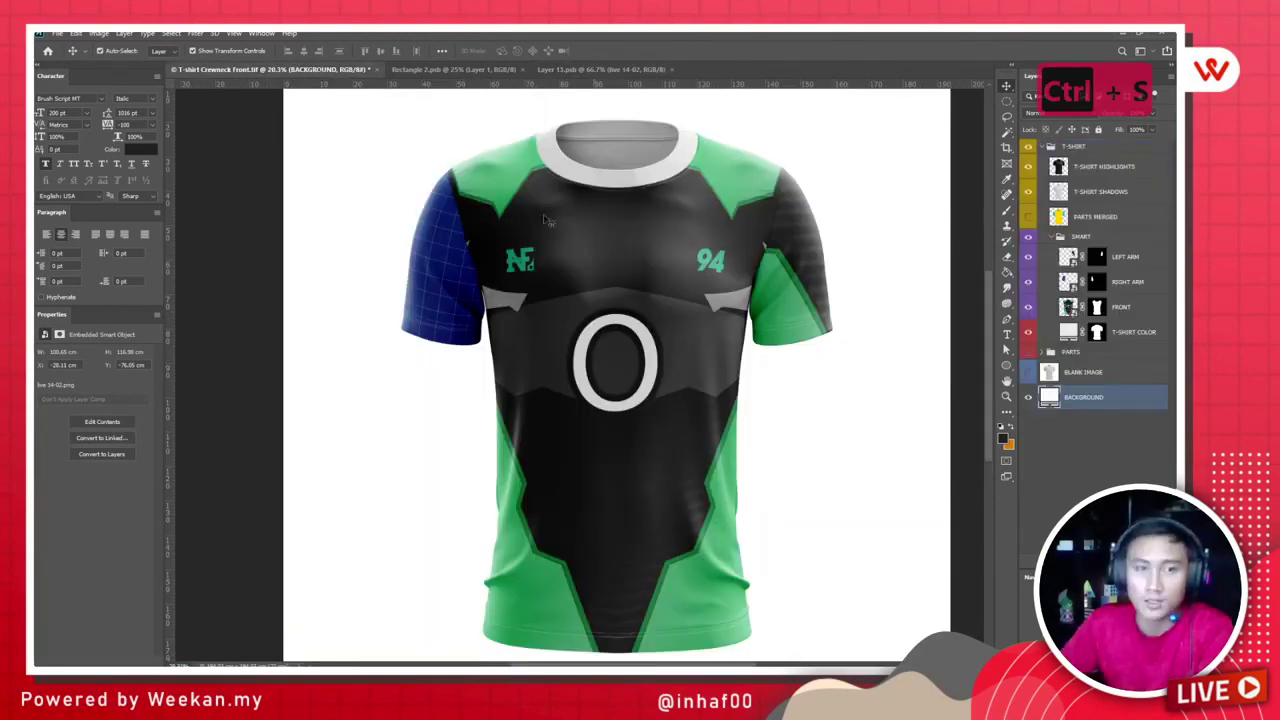
key(ctrl+Tab)
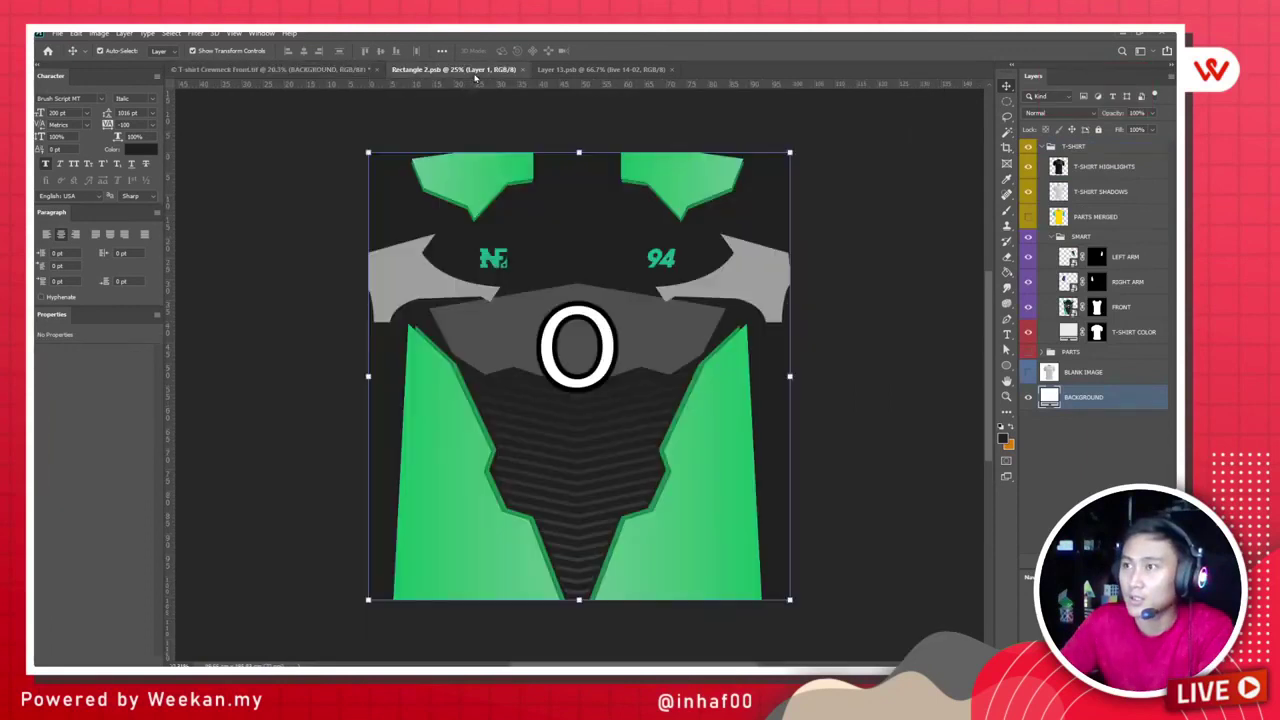
key(ctrl+z)
key(ctrl+z)
key(ctrl+z)
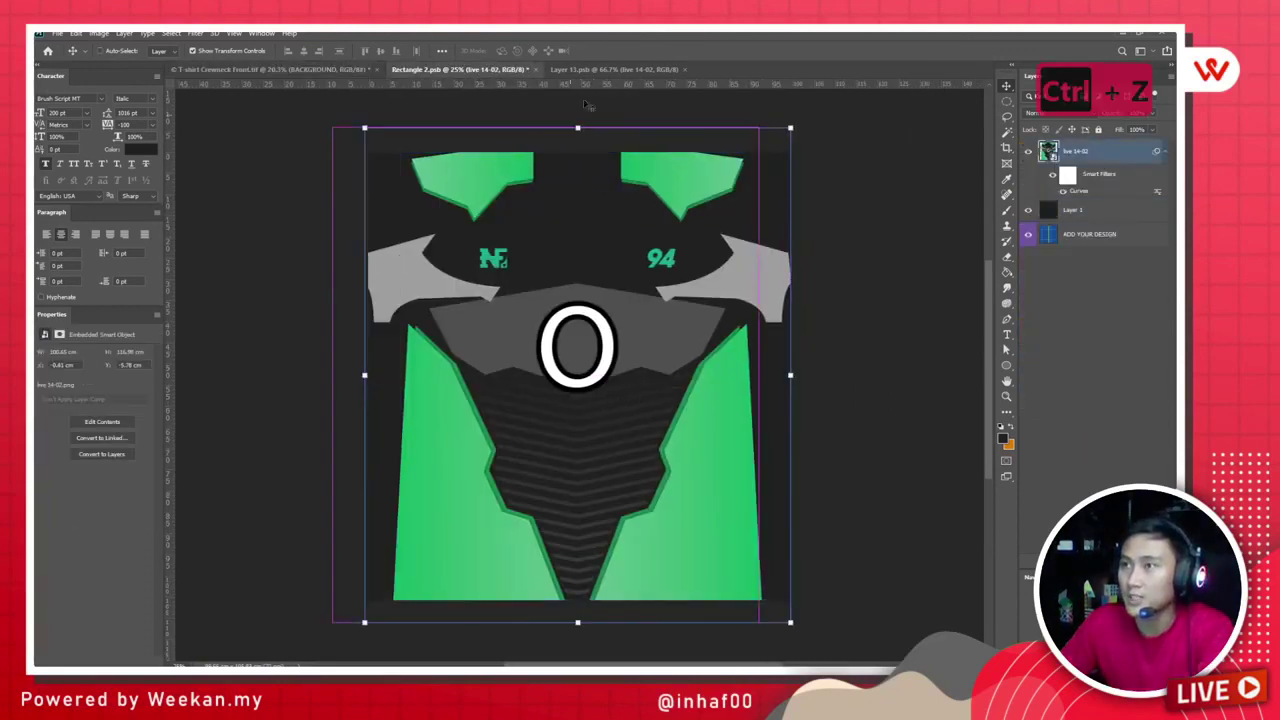
Step: Set the sleeve artwork in Layer 13.psb to about X -33.26 cm, save it and check the left arm on the mockup
key(ctrl+Tab)
key(ctrl+z)
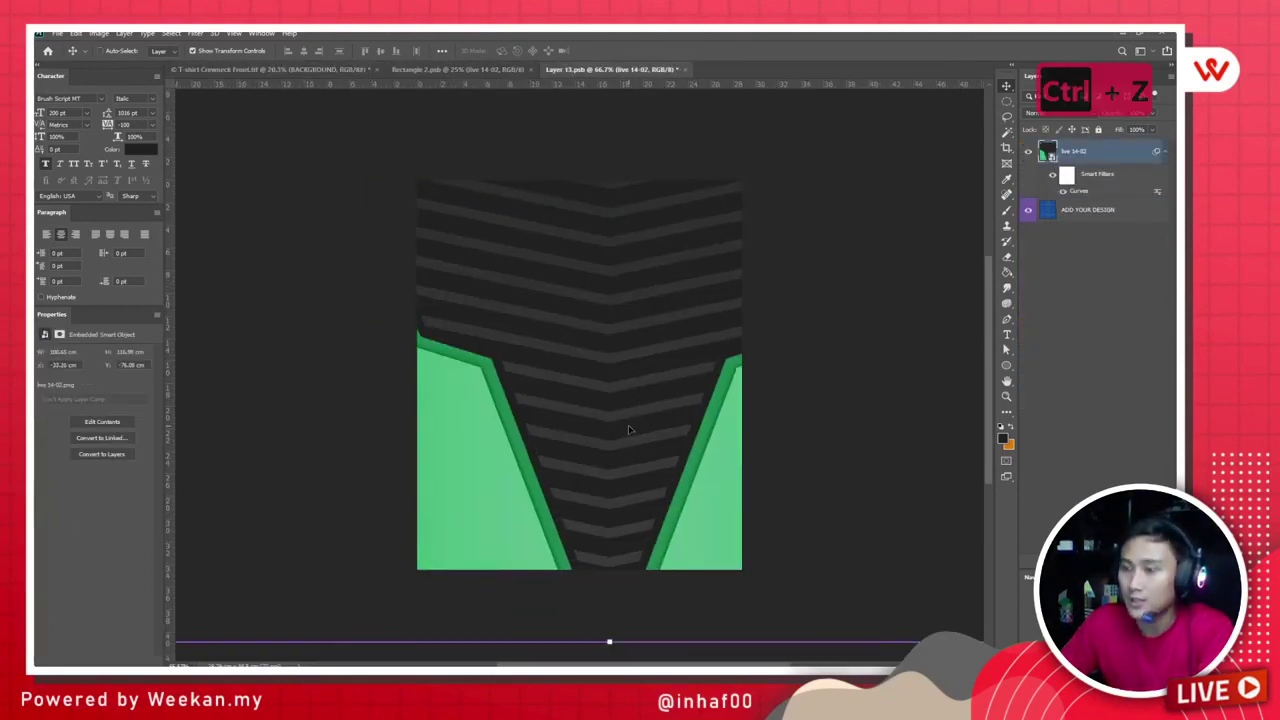
key(ctrl+s)
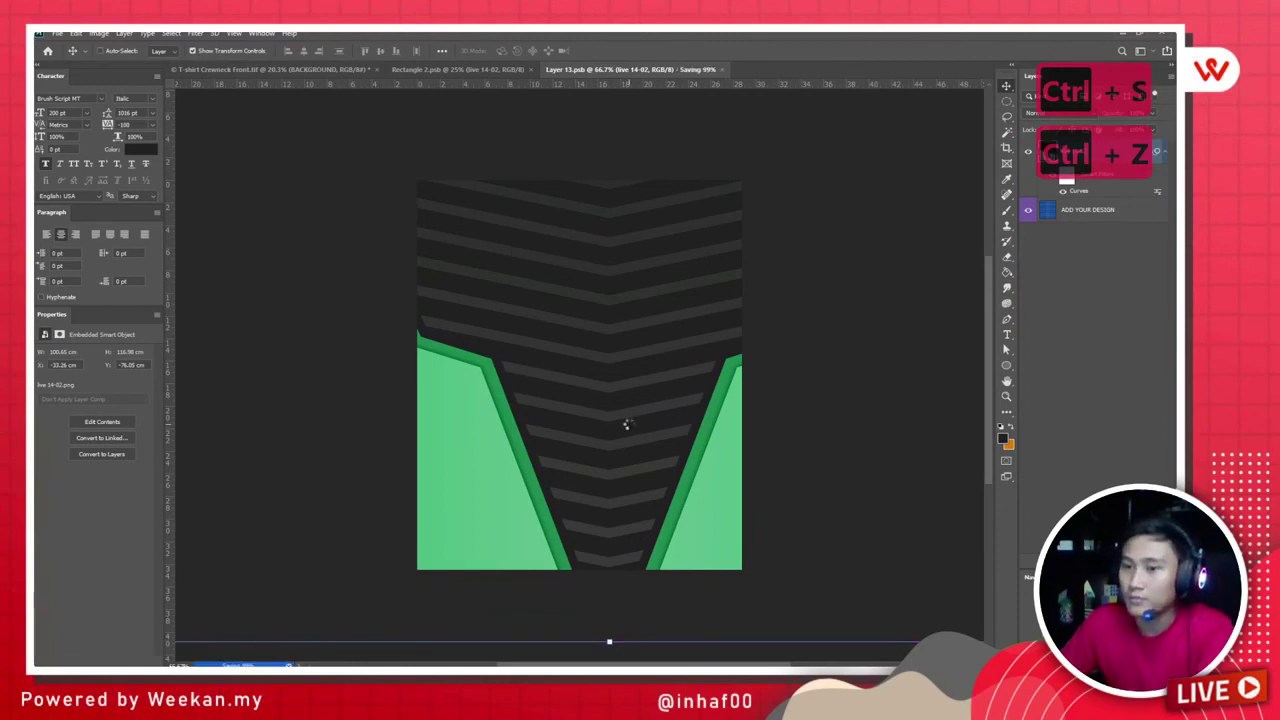
click(305, 72)
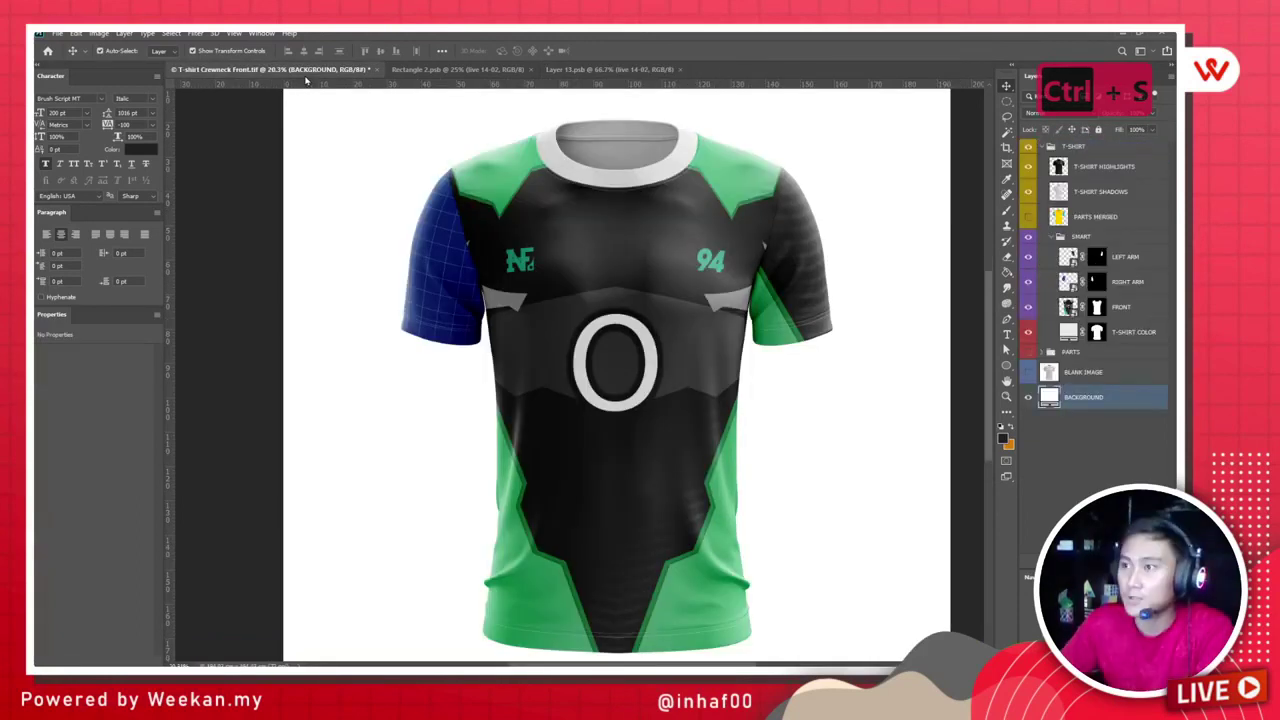
Step: Copy the entire canvas area of the live 14-02 sleeve artwork in Layer 13.psb onto a new layer
click(605, 70)
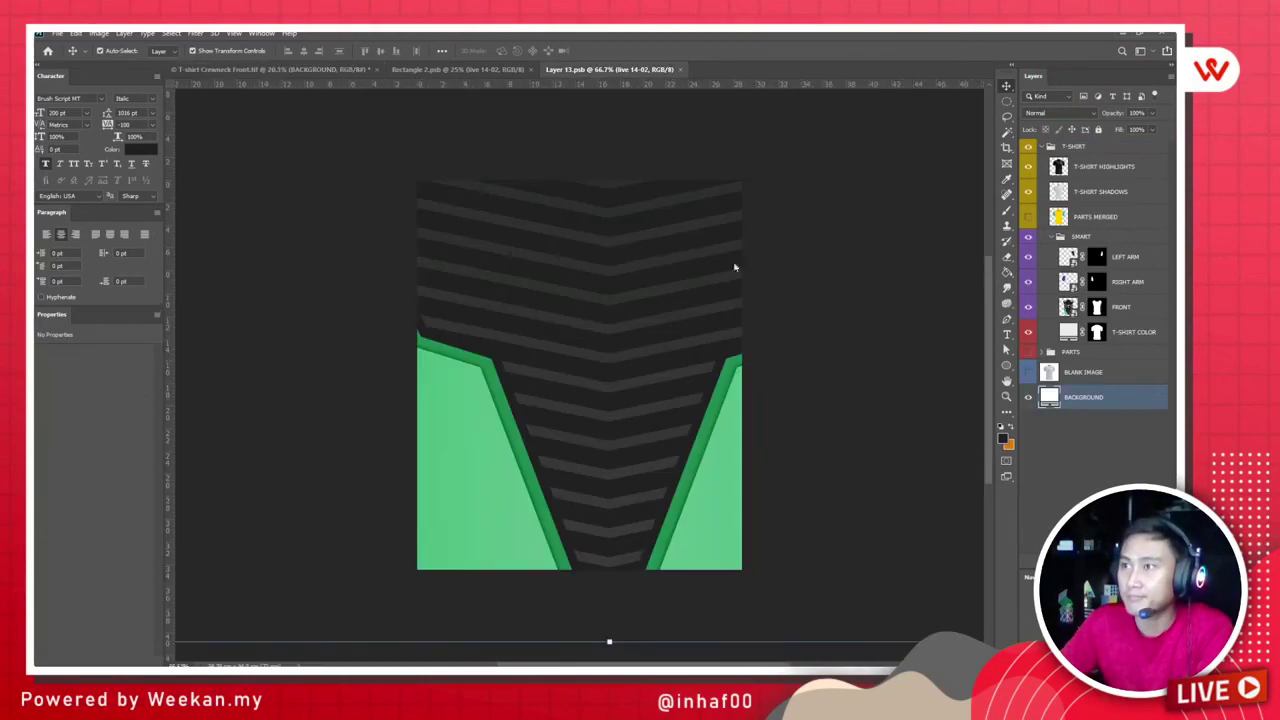
key(ctrl+a)
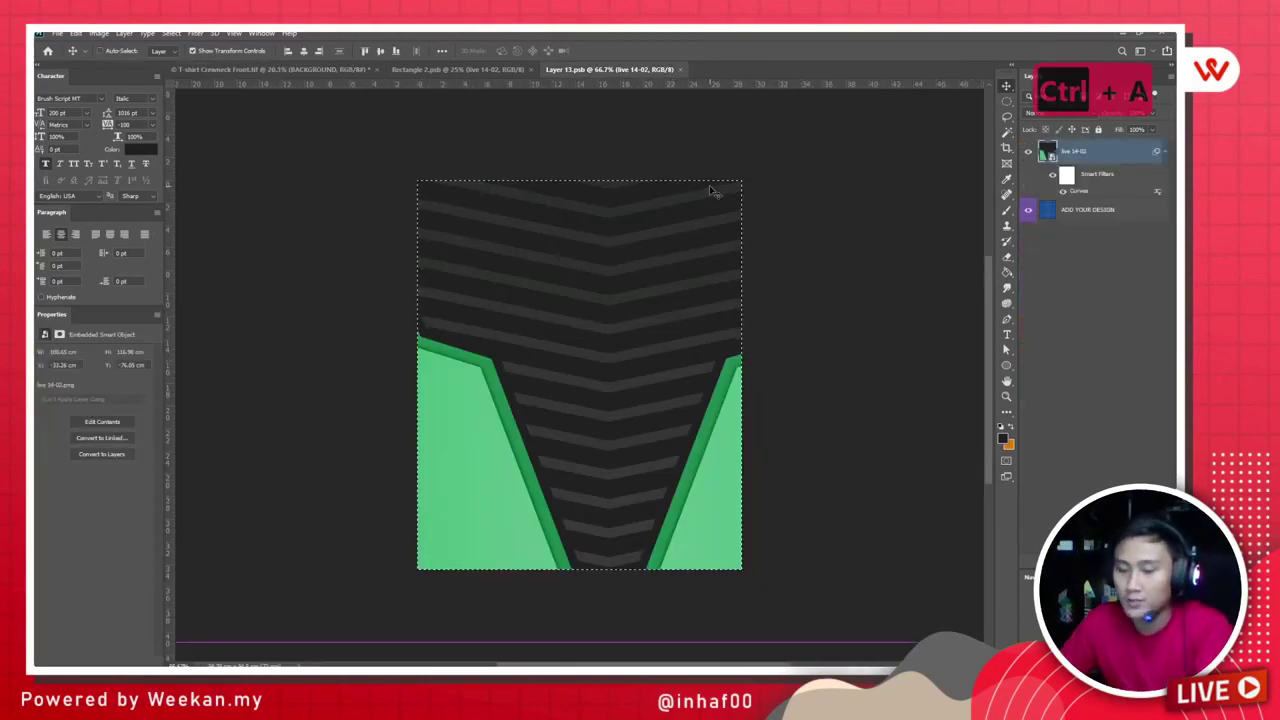
key(ctrl+j)
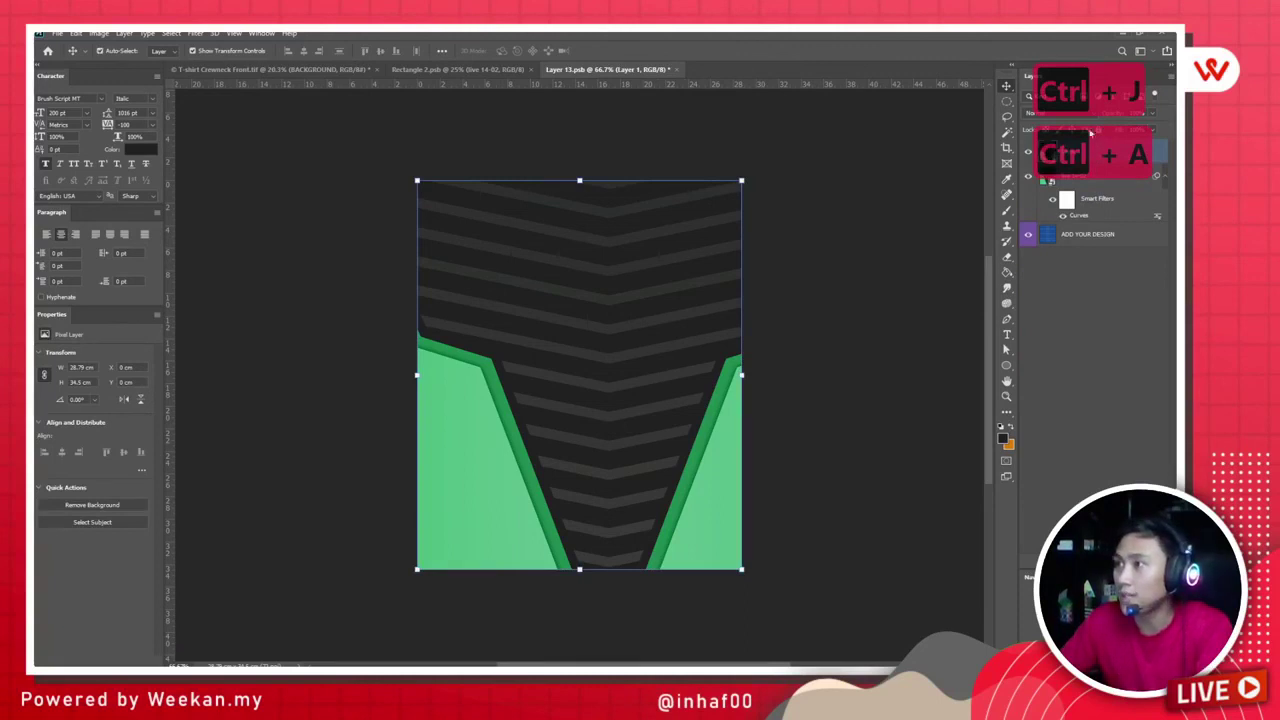
Step: Open the RIGHT ARM smart object from the mockup and copy the sleeve layer from Layer 13.psb into it, filling the canvas
click(268, 69)
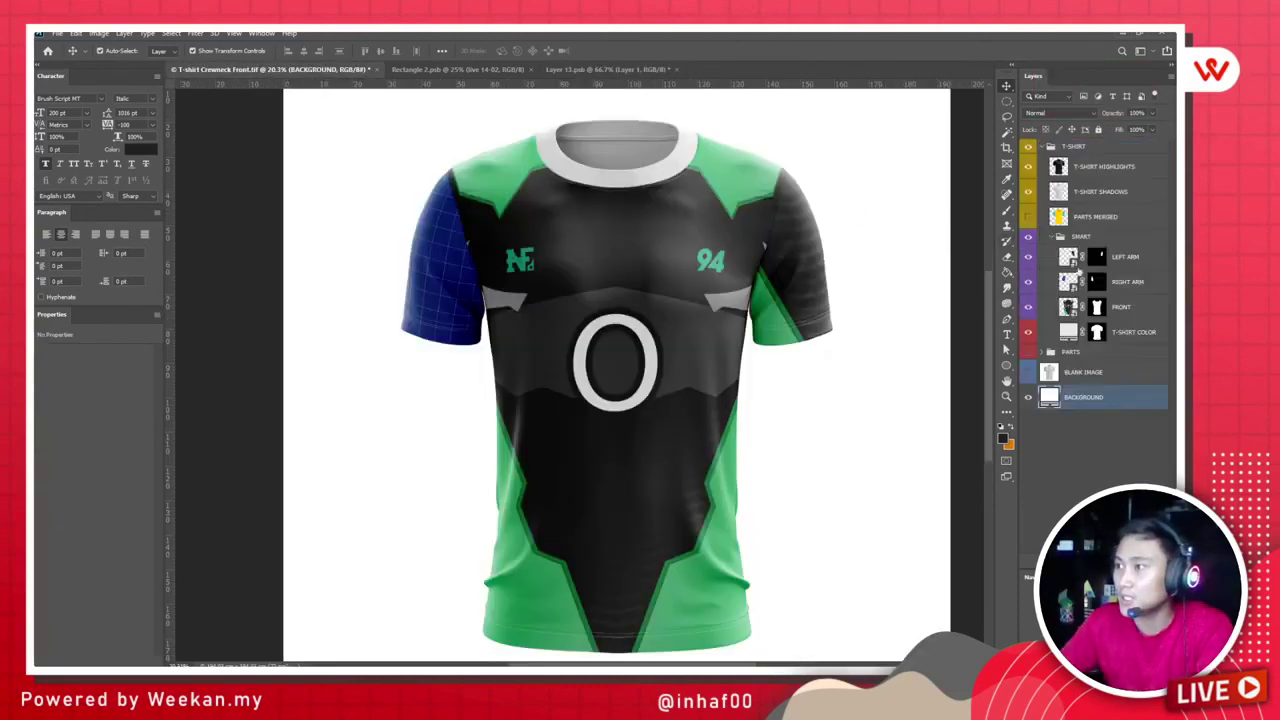
double_click(1068, 282)
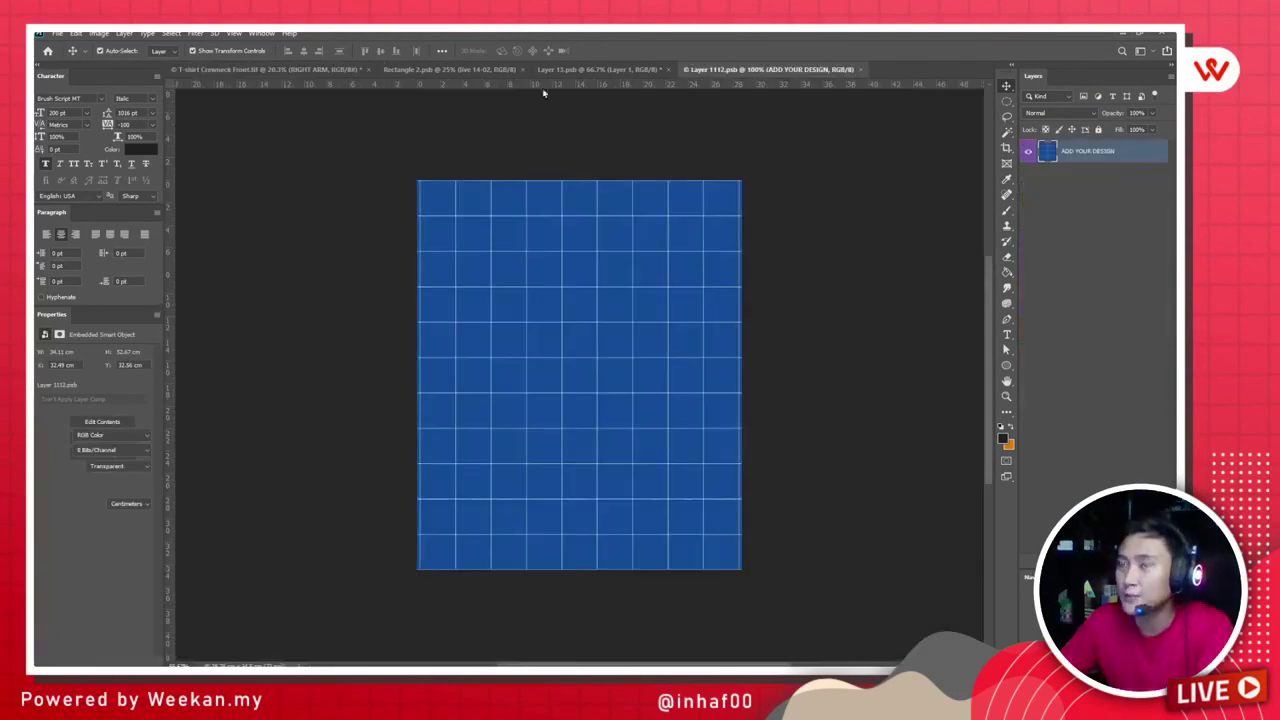
click(598, 69)
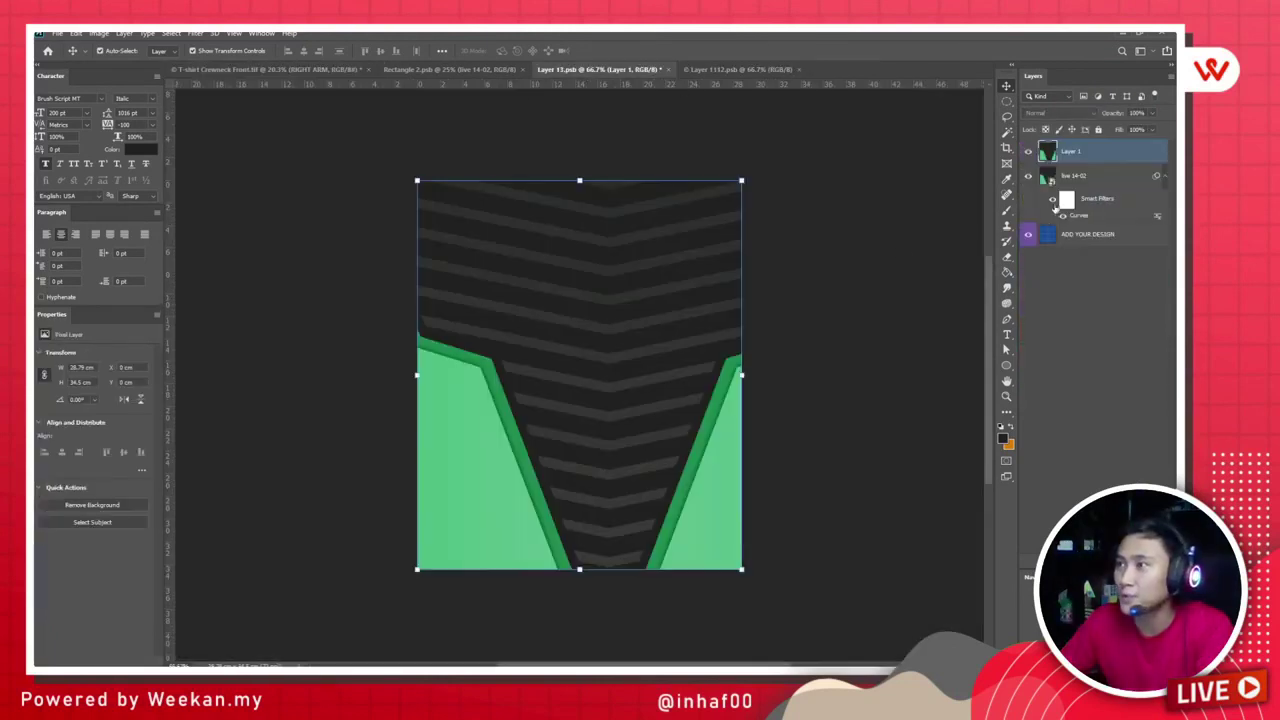
drag(598, 327, 563, 410)
Step: Flip the sleeve layer in Layer 1112.psb horizontally, save it and check the right arm on the T-shirt mockup
click(76, 33)
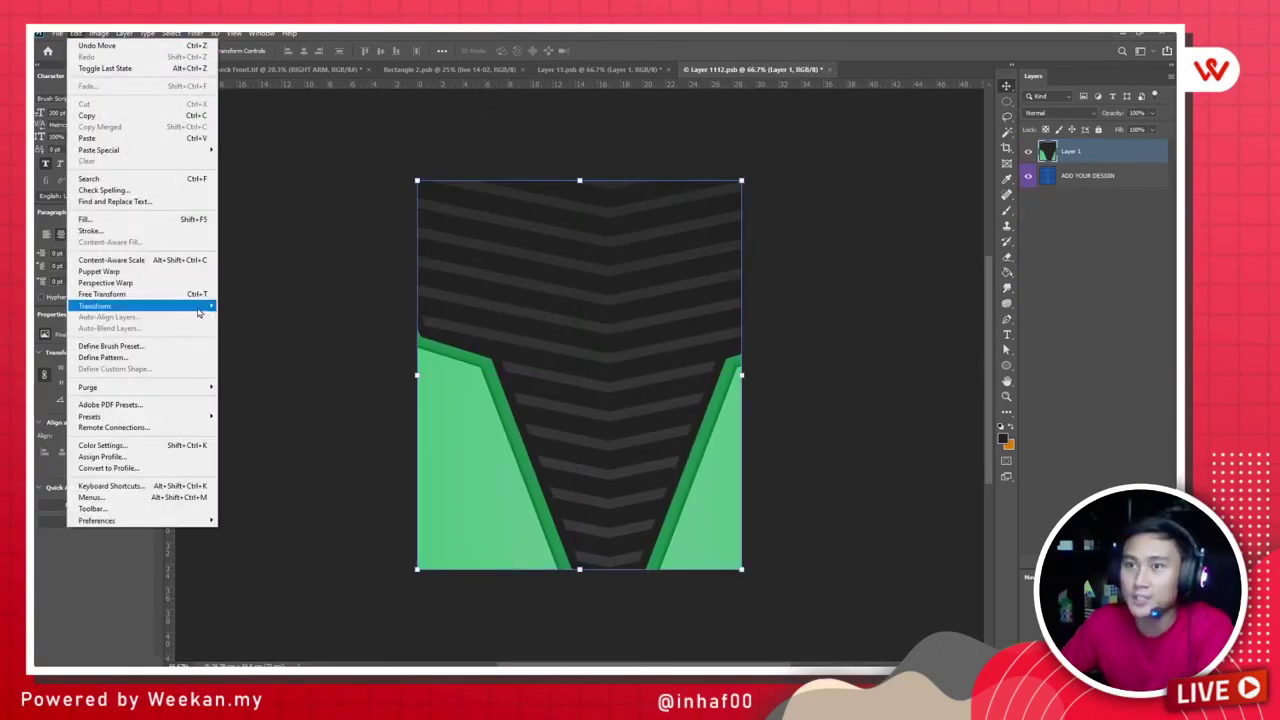
mouse_move(190, 305)
click(279, 490)
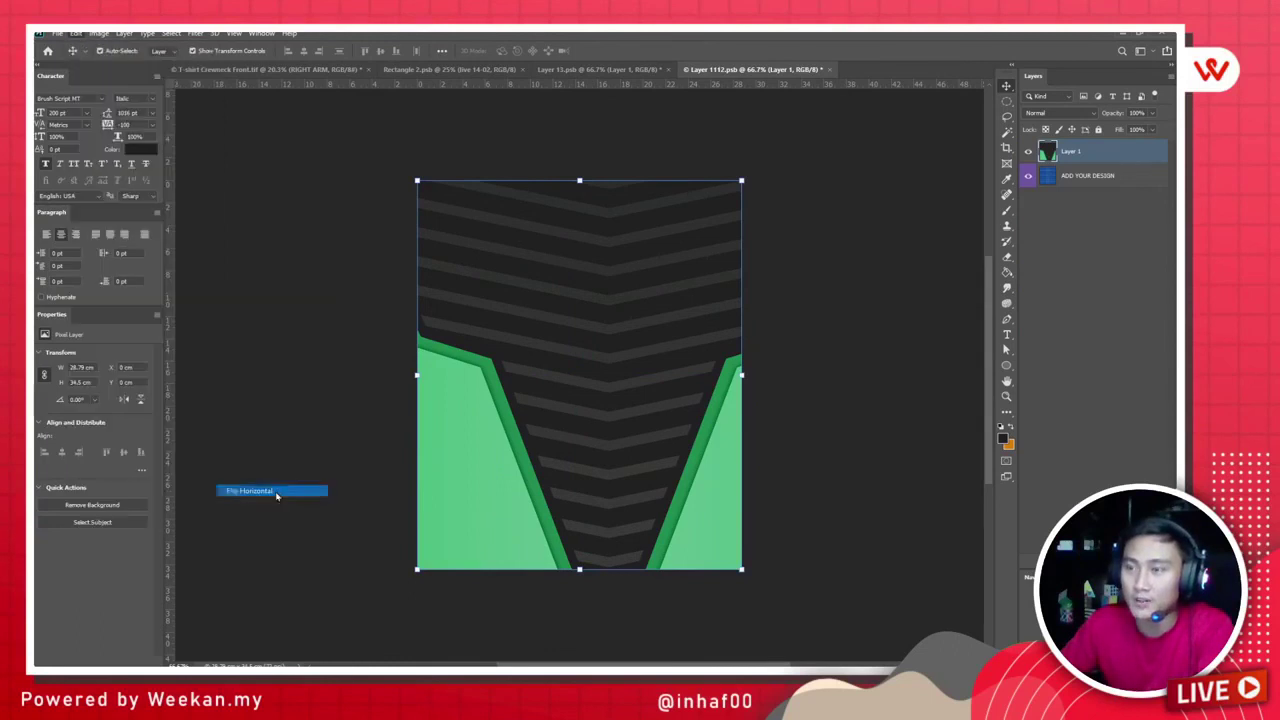
key(ctrl+s)
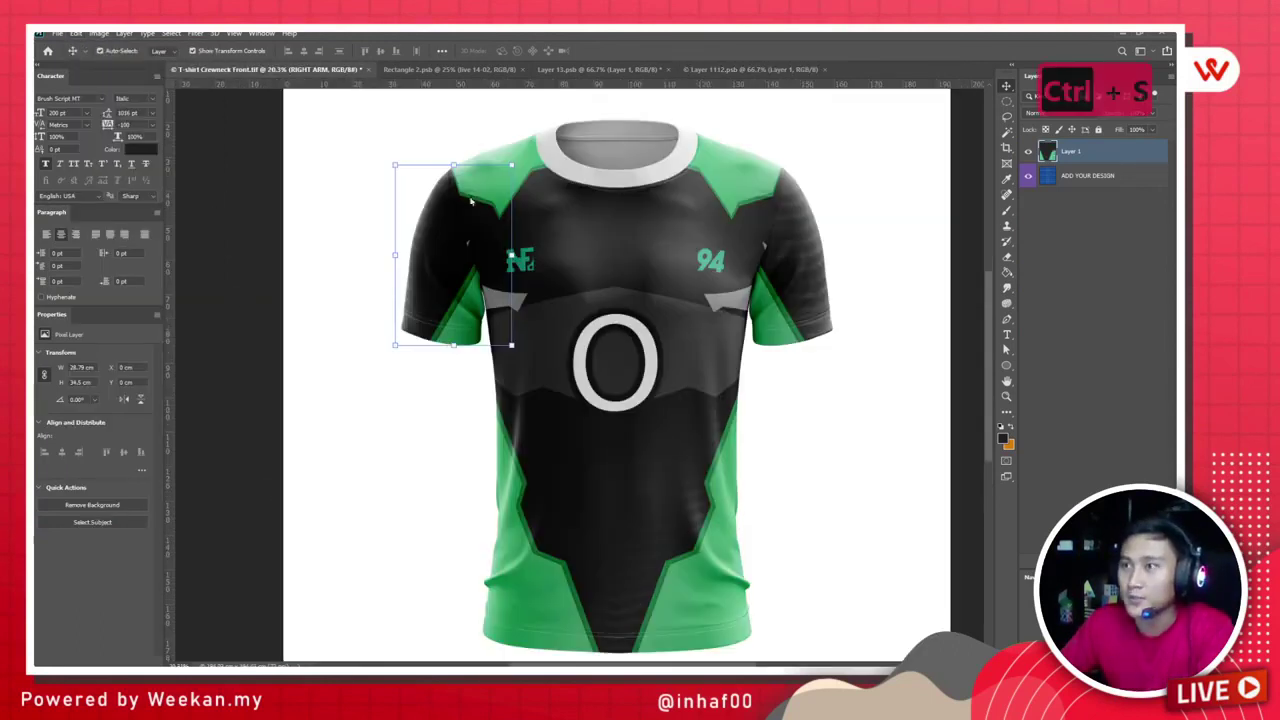
click(265, 69)
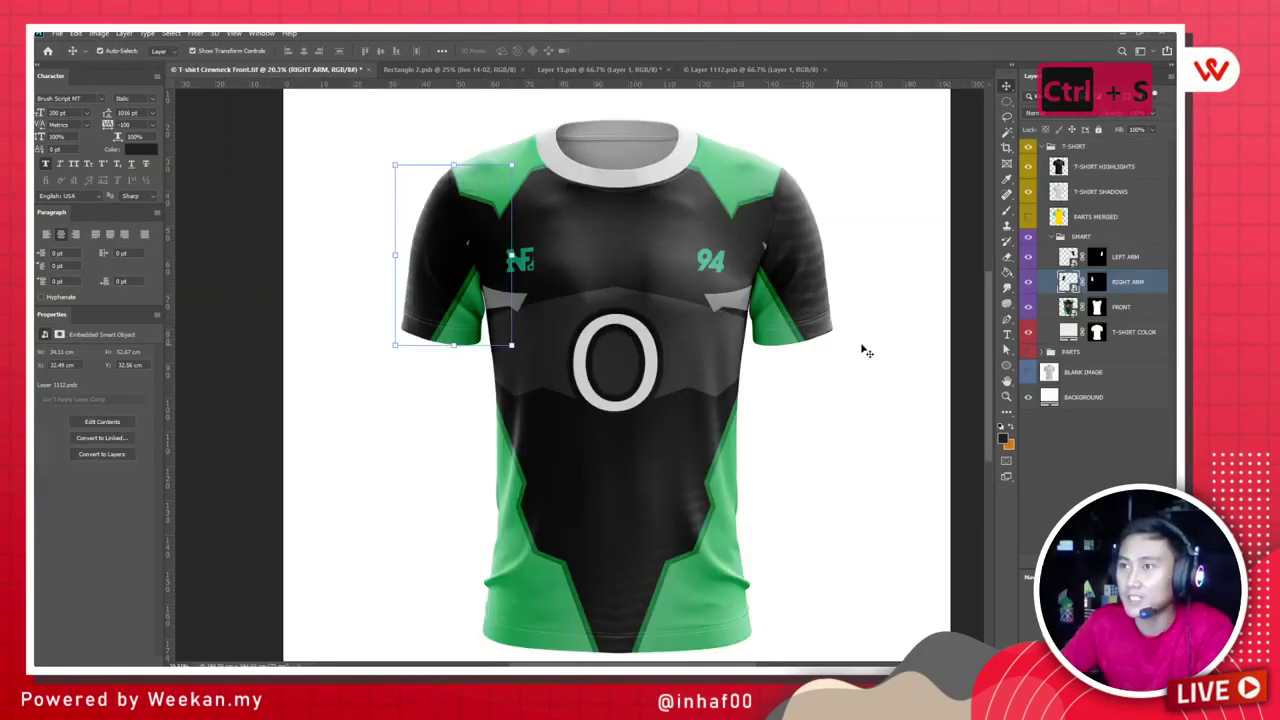
Step: Change the mockup's BACKGROUND fill colour to dark grey 1c1e1d
scroll(922, 368, down, 2)
drag(920, 370, 642, 380)
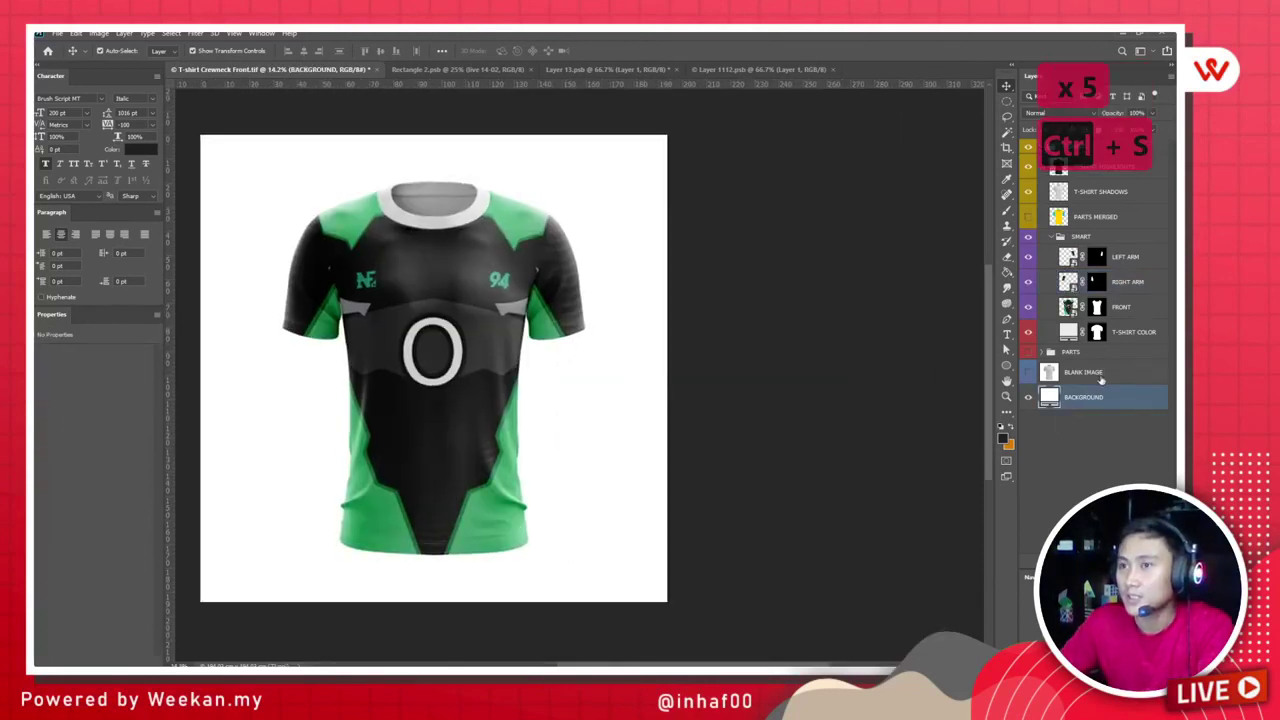
click(1028, 397)
click(1028, 397)
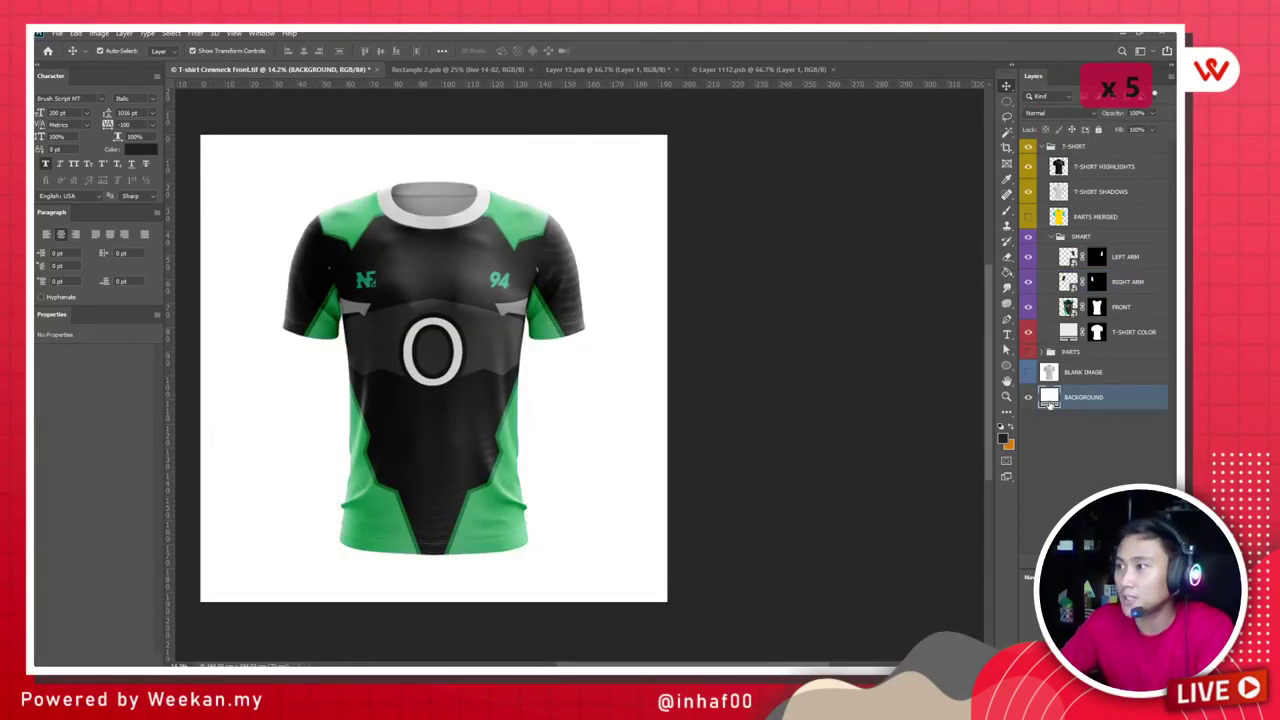
double_click(1048, 398)
mouse_move(934, 322)
mouse_down()
mouse_move(878, 328)
mouse_move(816, 405)
mouse_up()
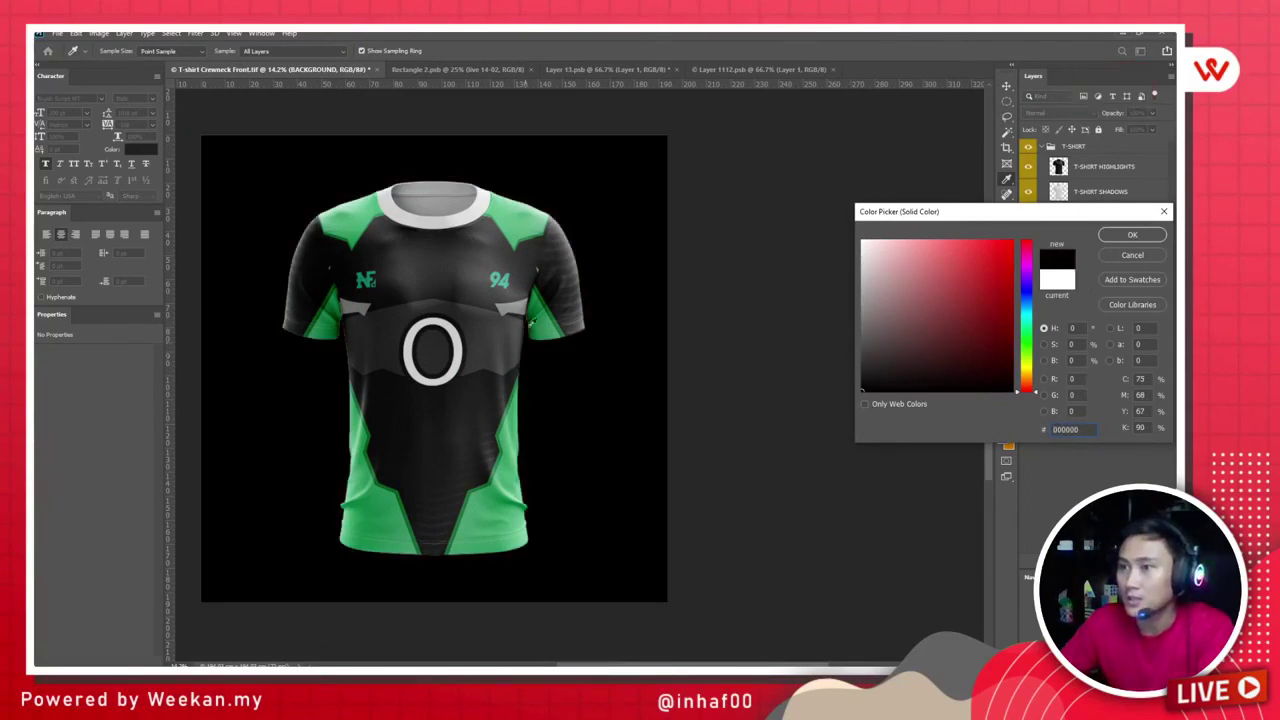
click(536, 296)
mouse_move(897, 311)
mouse_down()
mouse_move(1012, 361)
mouse_move(970, 400)
mouse_move(960, 372)
mouse_move(882, 362)
mouse_move(884, 377)
mouse_up()
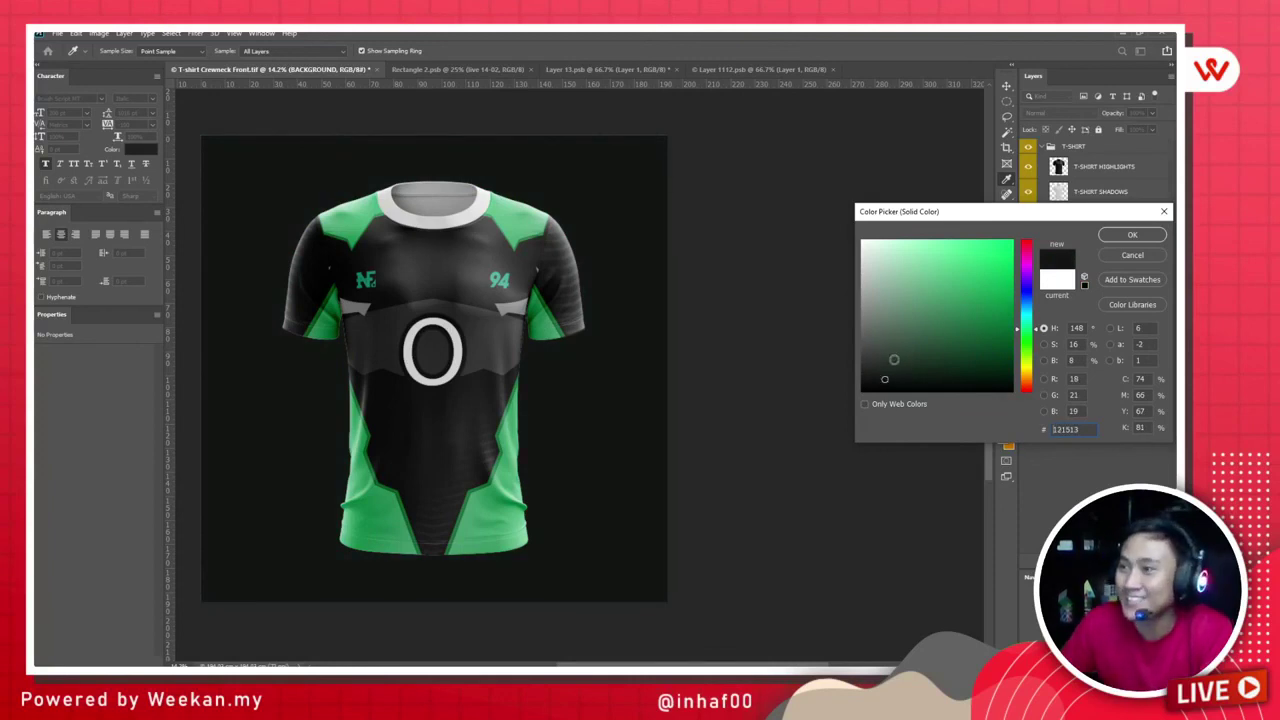
click(881, 371)
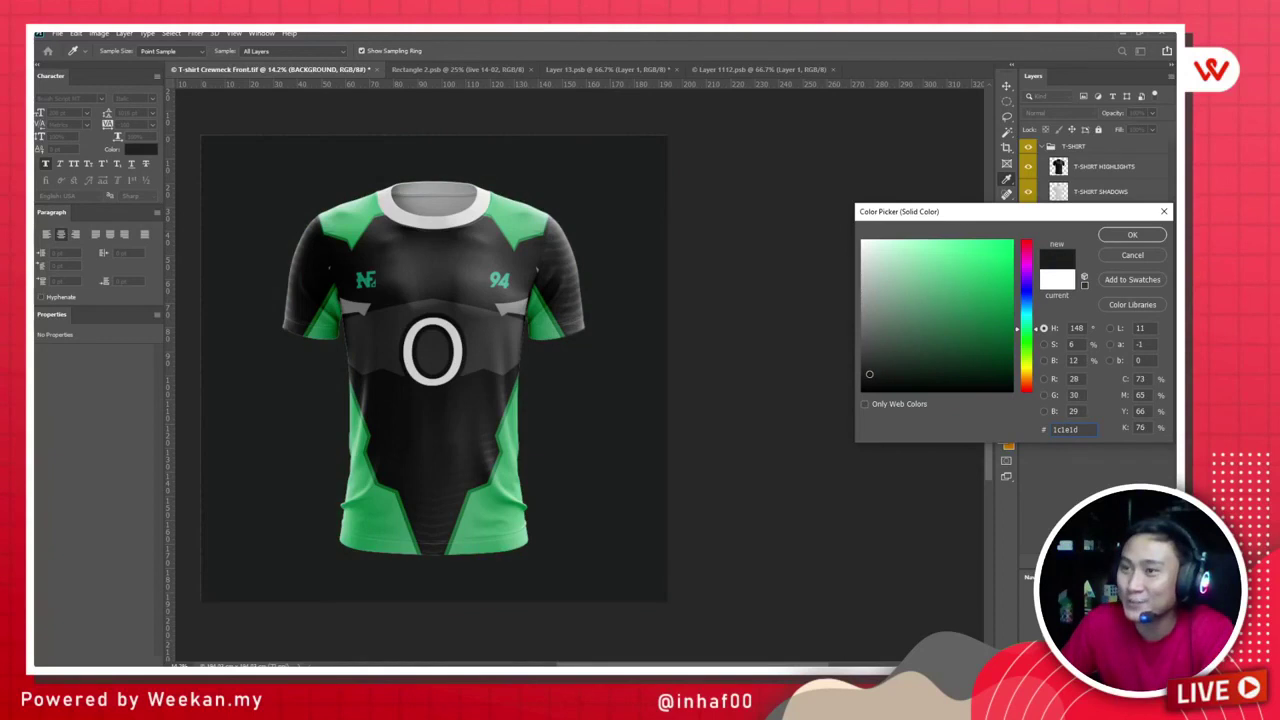
click(1131, 235)
key(v)
Step: Inspect the mockup's chest, number and sleeves up close, and review the front and sleeve artwork in Rectangle 2.psb and Layer 13.psb
scroll(361, 357, up, 1)
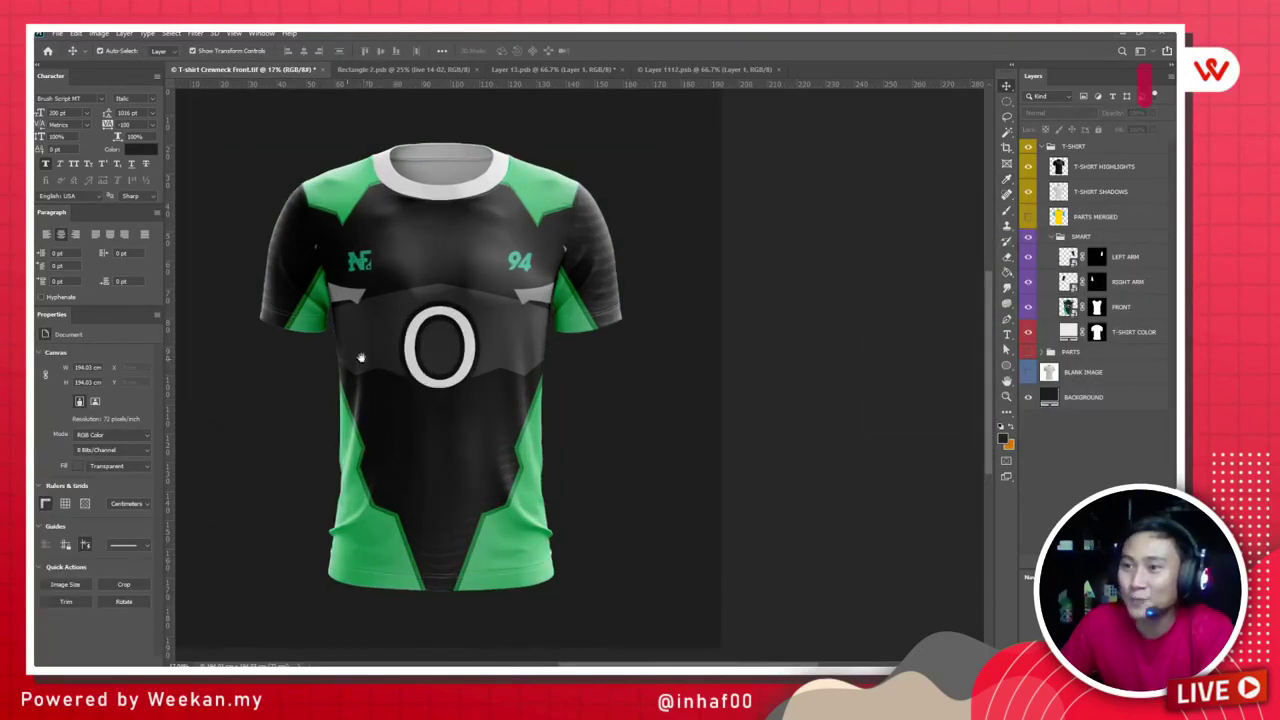
scroll(361, 357, up, 4)
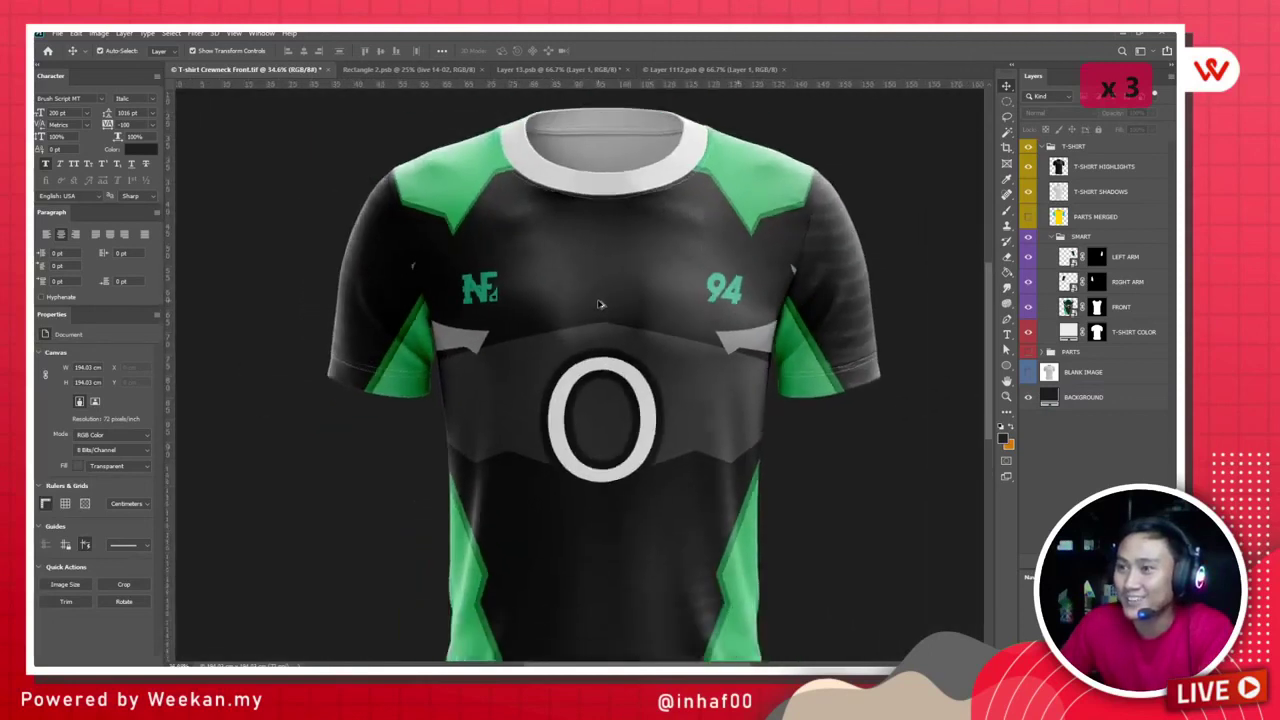
scroll(600, 304, up, 4)
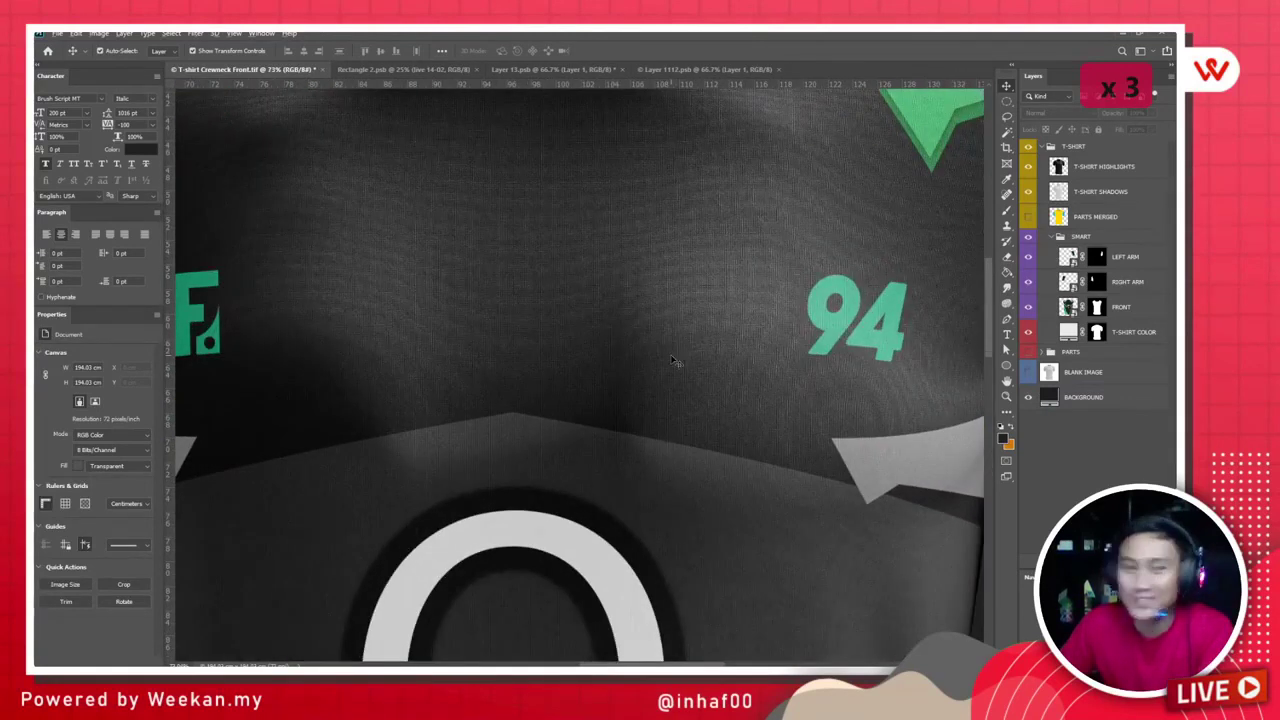
scroll(675, 360, down, 5)
scroll(503, 389, down, 2)
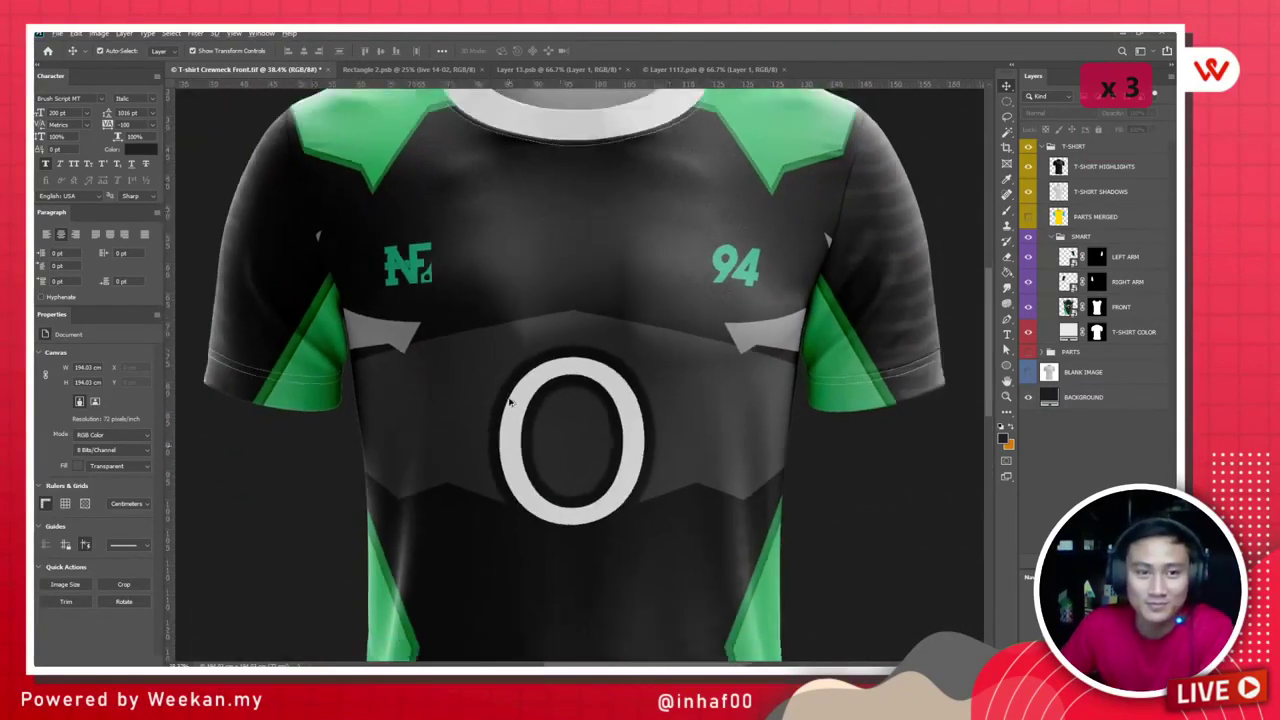
scroll(509, 401, down, 2)
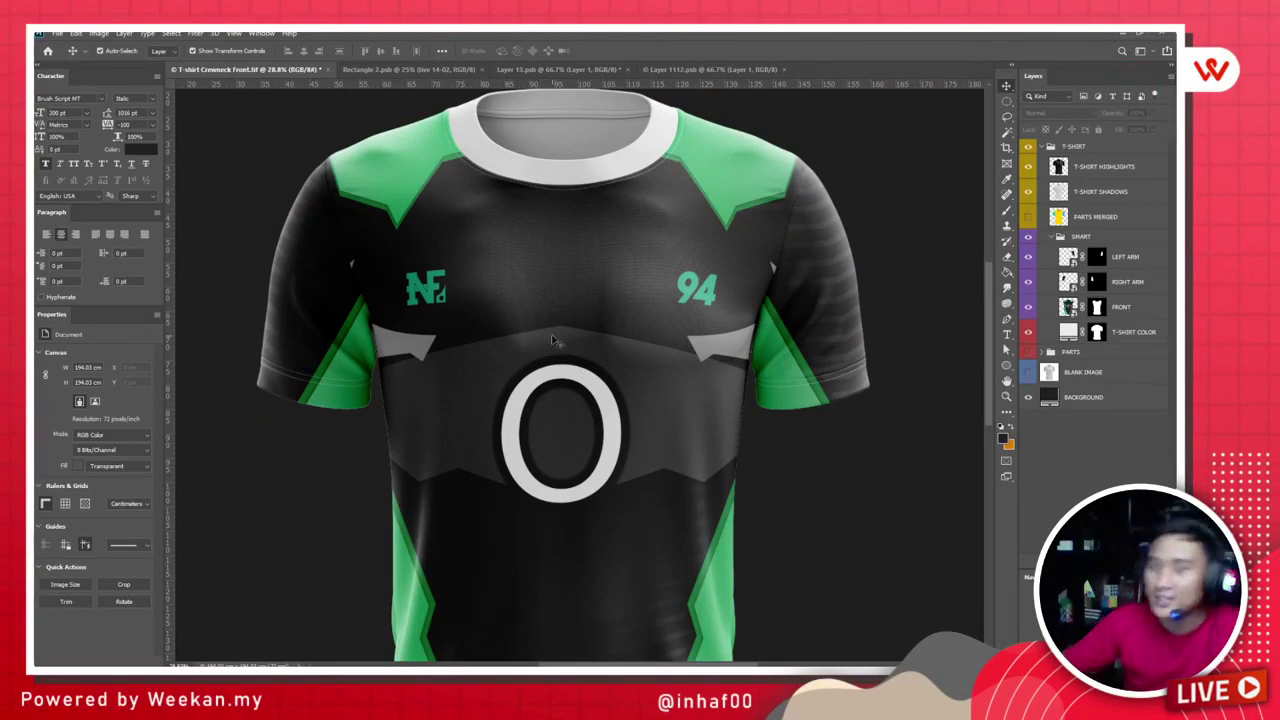
scroll(561, 341, down, 4)
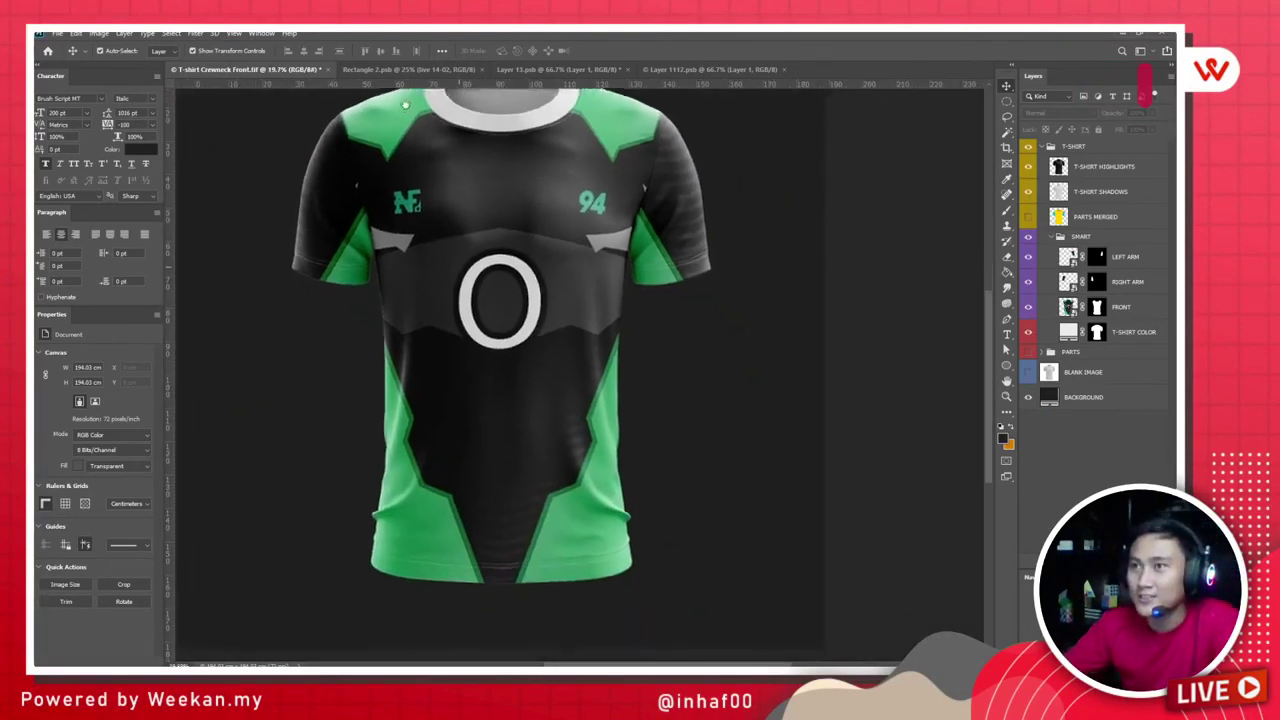
click(418, 69)
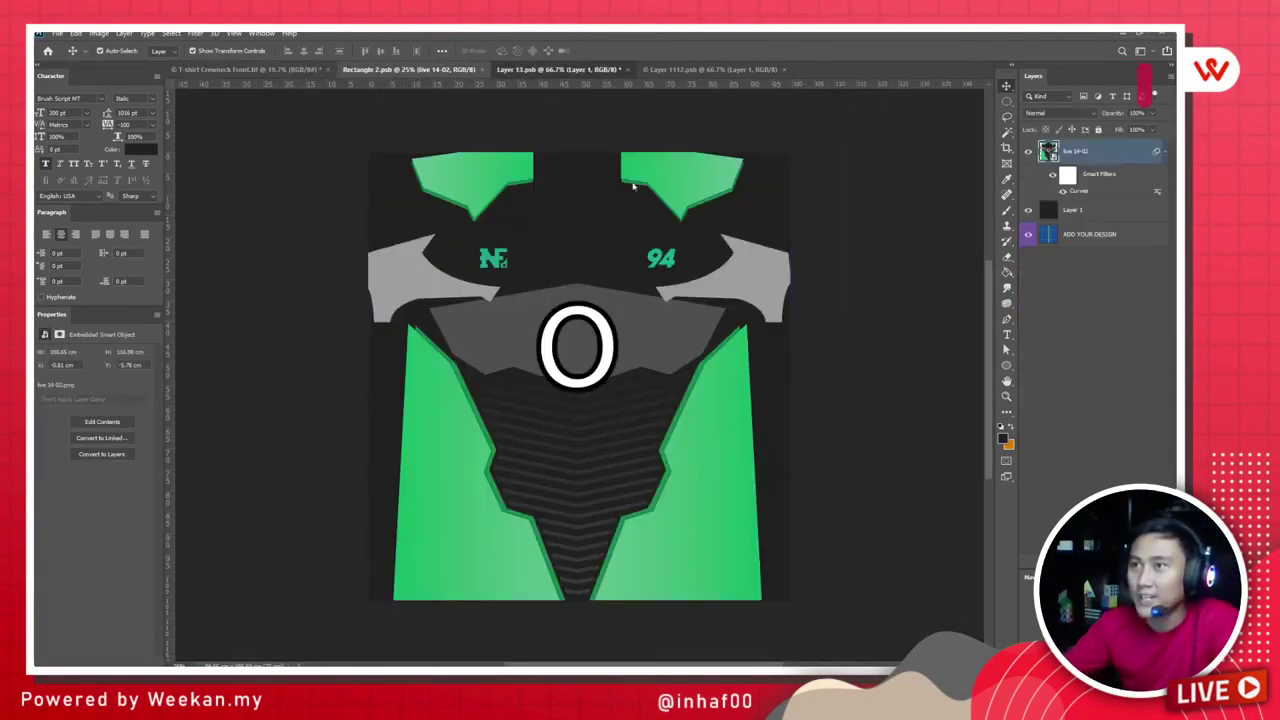
click(580, 69)
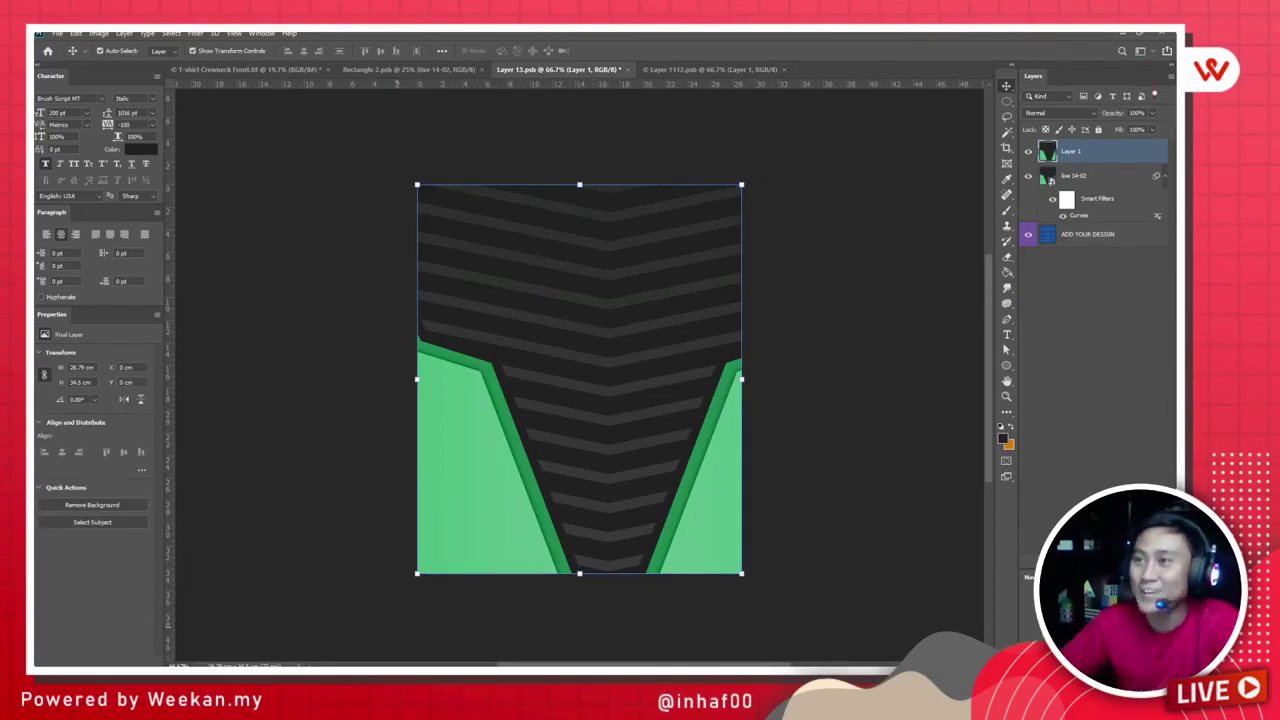
Step: Switch to Illustrator and review the front design and the blank back, LEFT and RIGHT sleeve patterns in live 14.ai
key(super)
scroll(191, 320, down, 1)
click(191, 309)
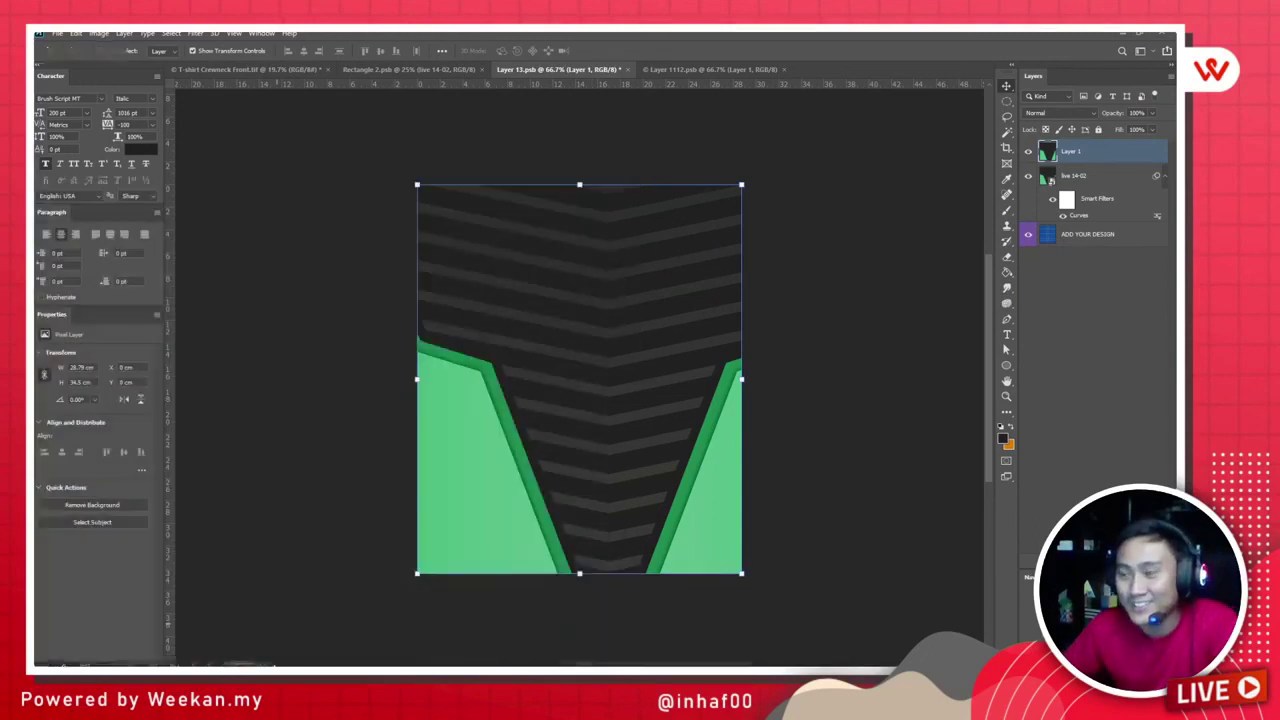
scroll(476, 295, right, 12)
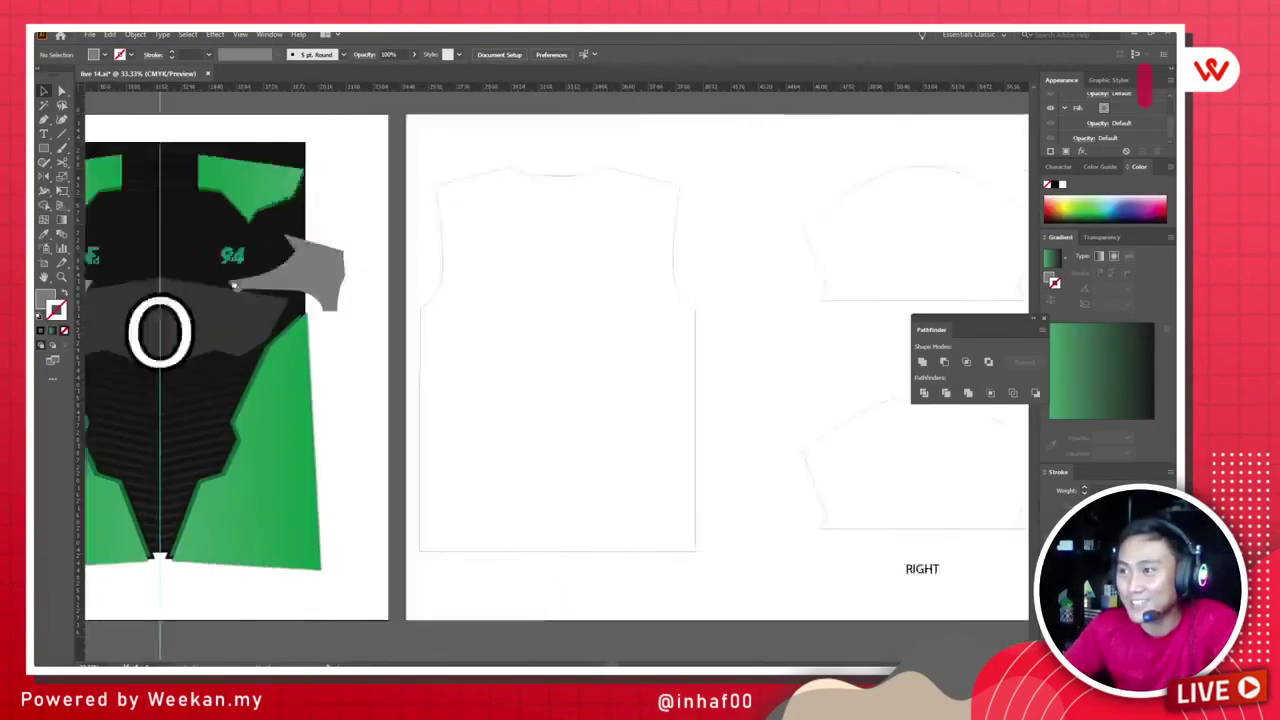
scroll(675, 293, left, 14)
scroll(500, 256, up, 5)
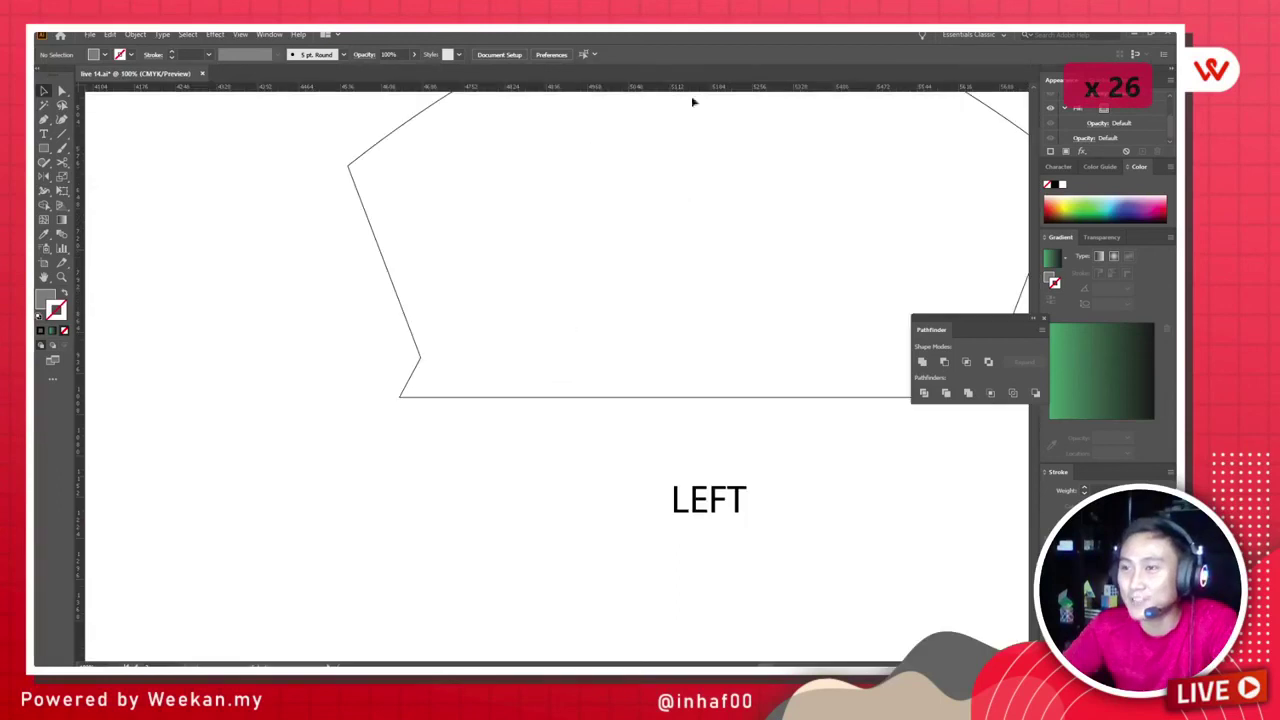
scroll(486, 354, up, 5)
scroll(486, 354, right, 8)
scroll(410, 441, down, 4)
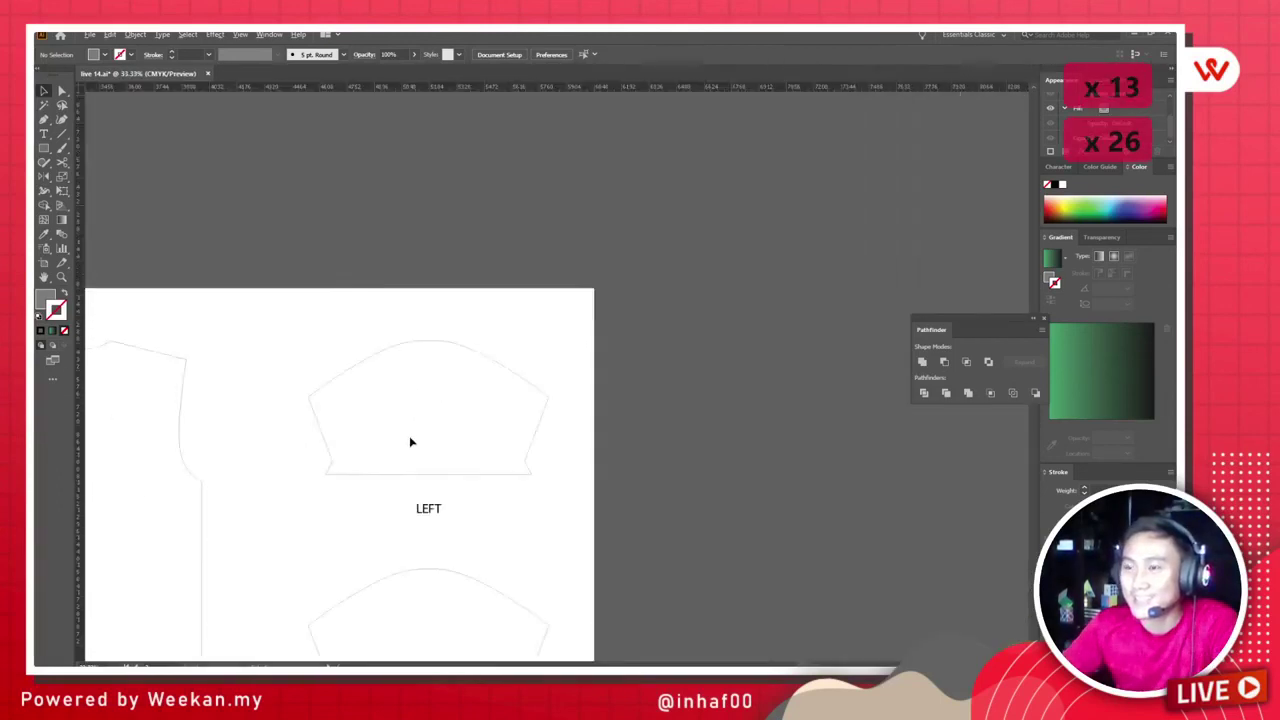
scroll(560, 369, left, 6)
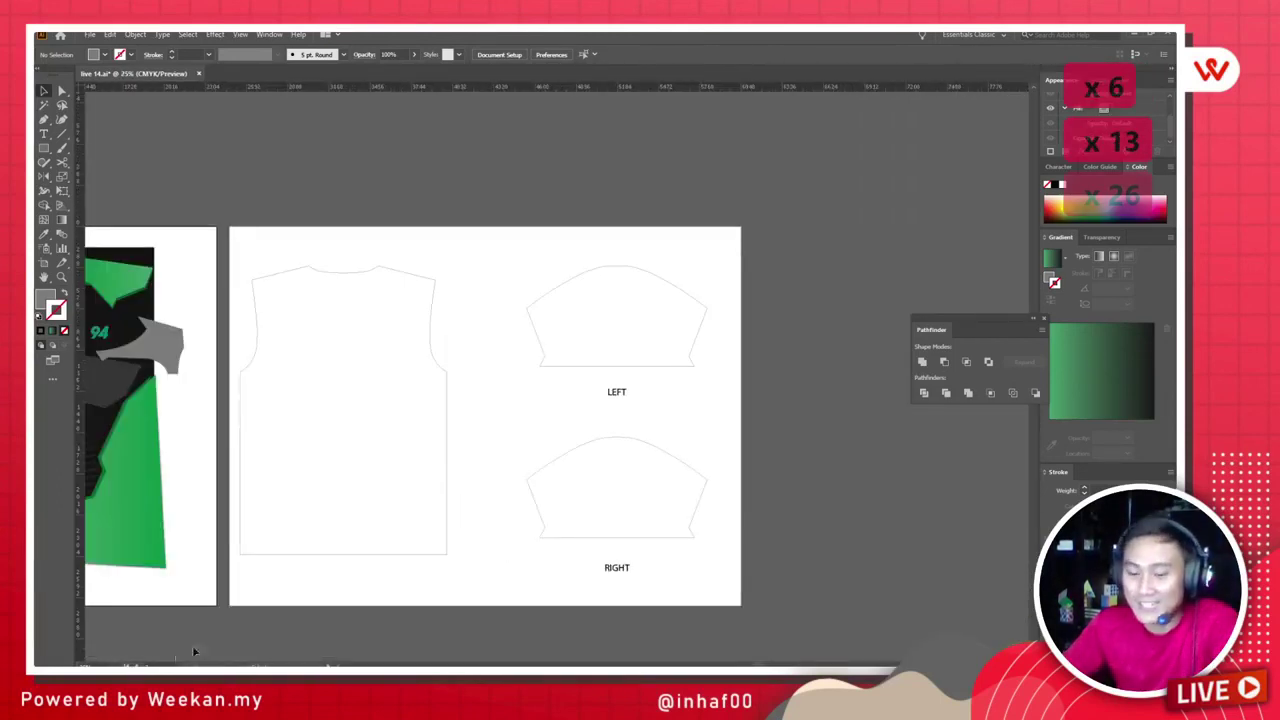
Step: Switch back to Photoshop and compare the T-shirt mockup with the flat jersey artwork in Illustrator
click(41, 663)
click(262, 663)
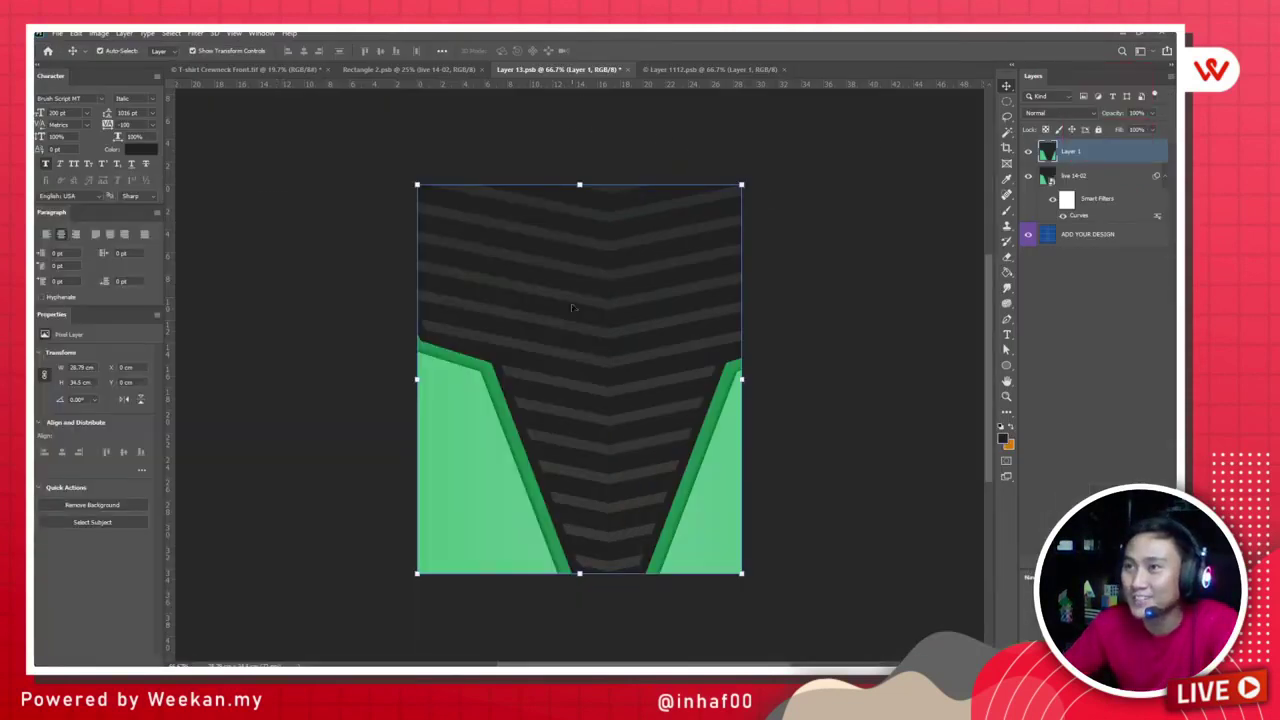
click(250, 69)
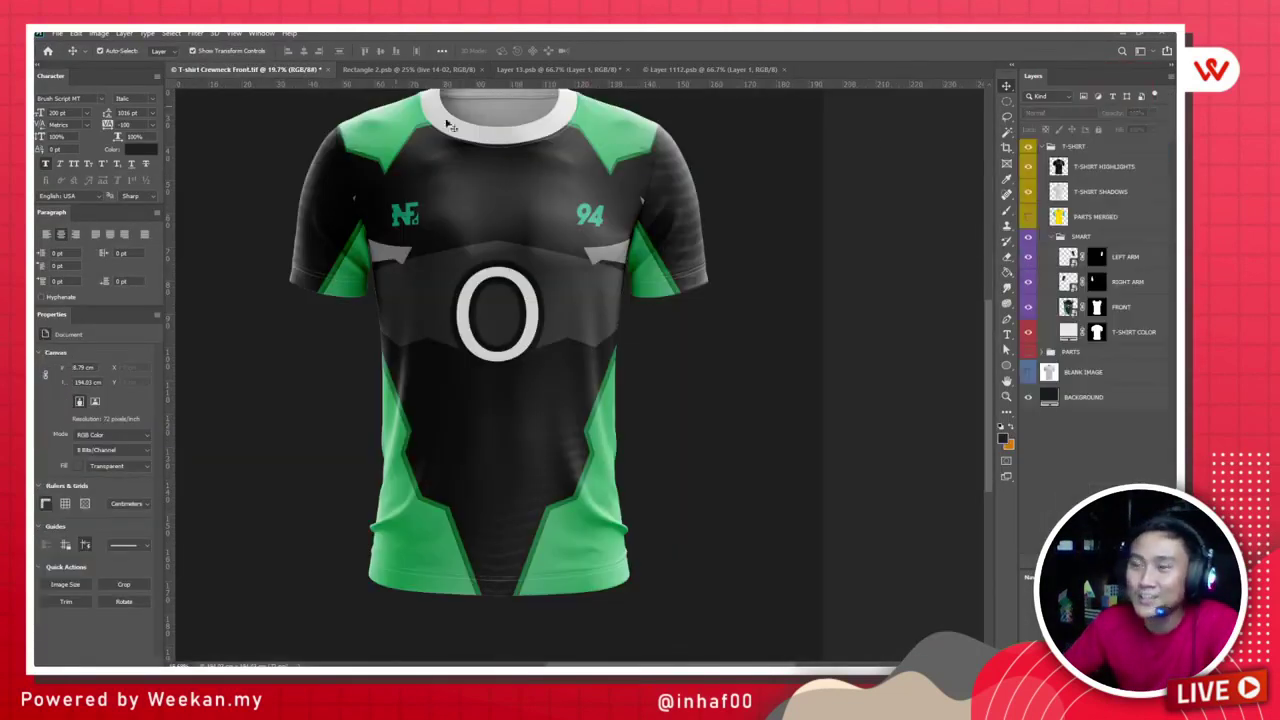
scroll(587, 380, up, 5)
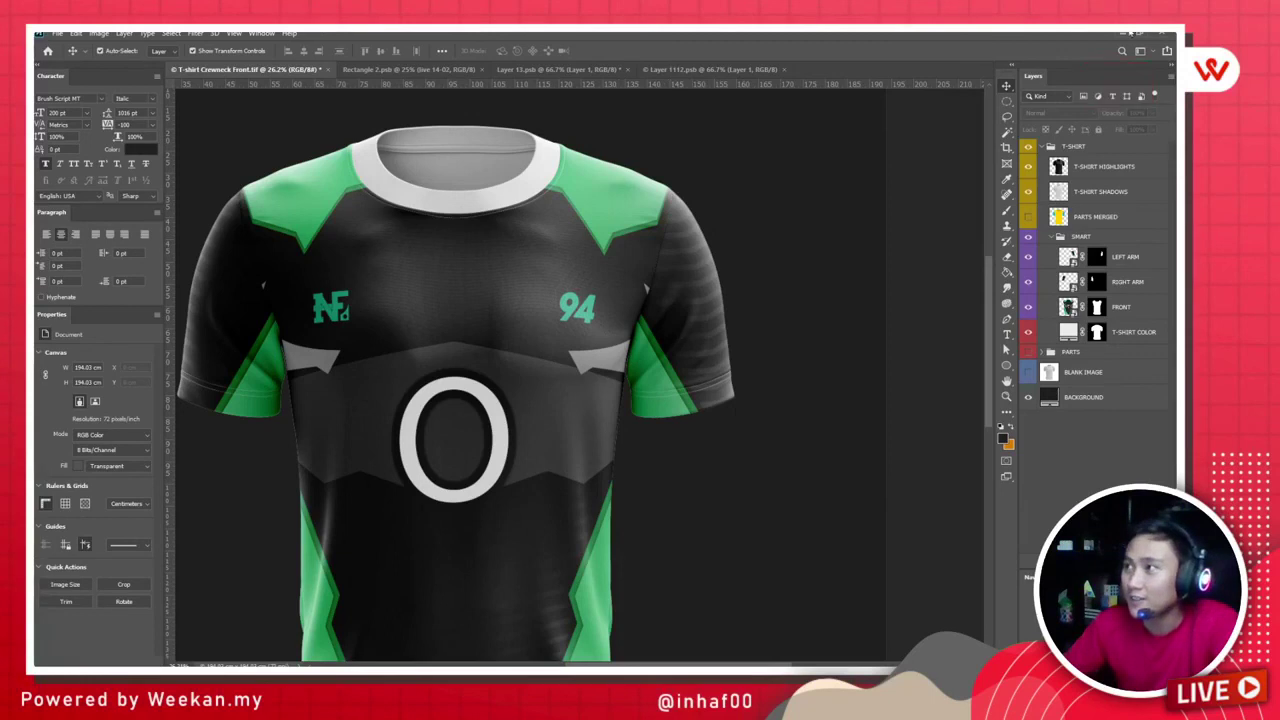
key(alt+Tab)
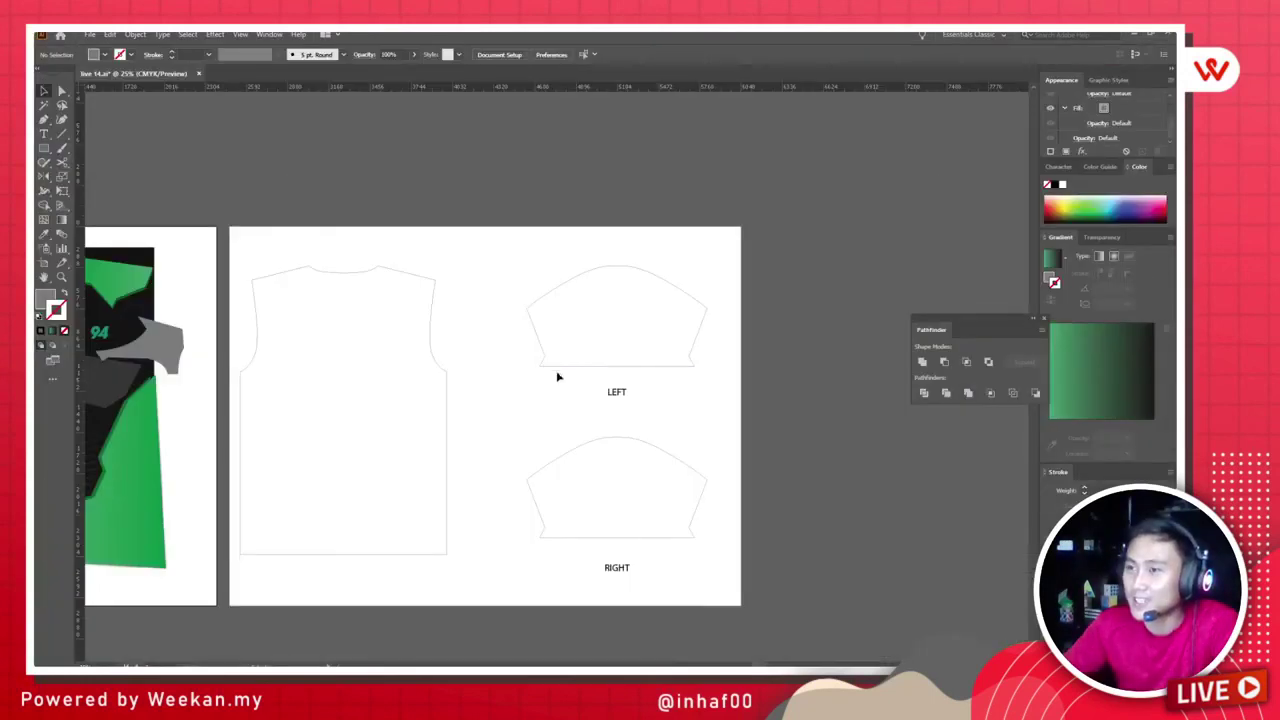
scroll(490, 301, left, 11)
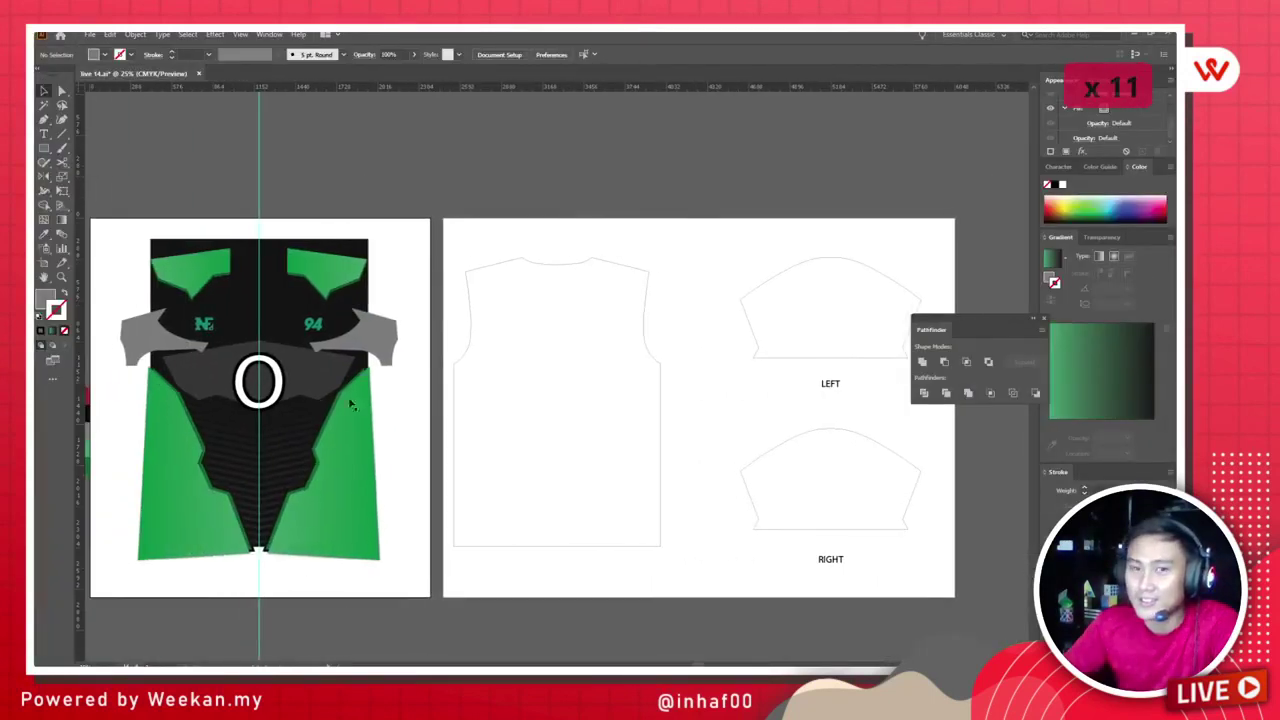
key(super)
key(alt+Tab)
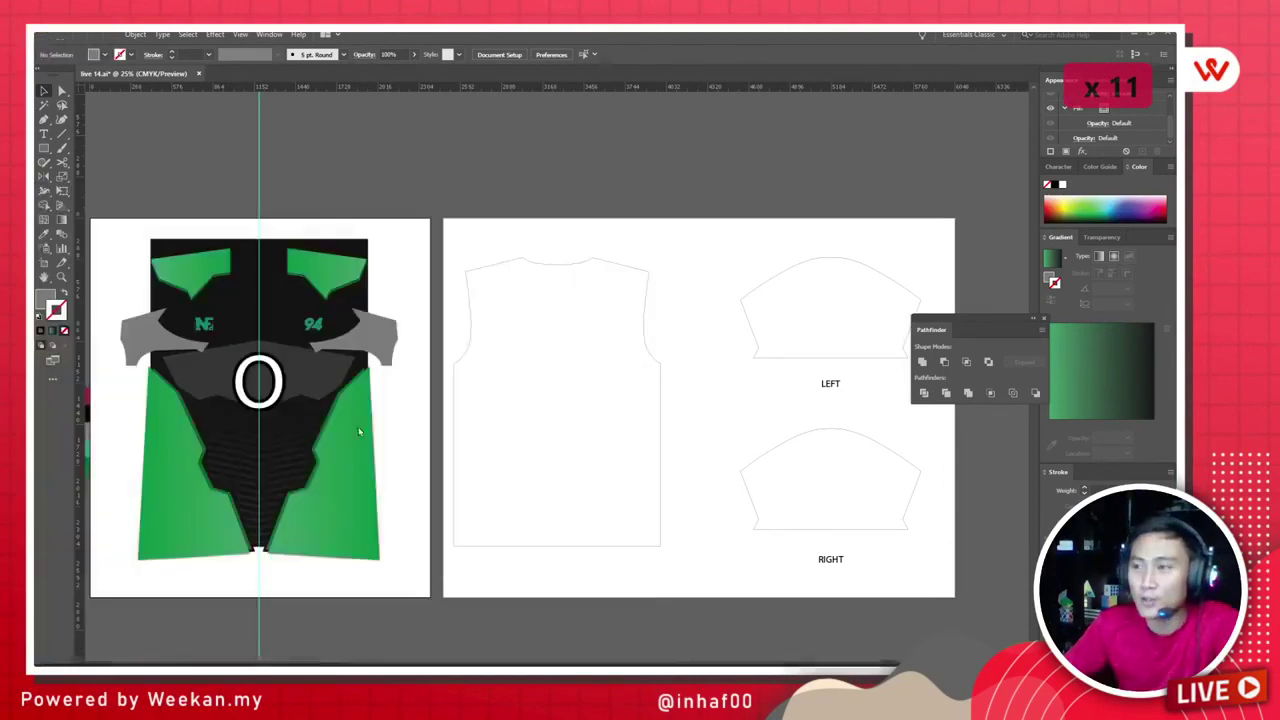
scroll(610, 328, down, 6)
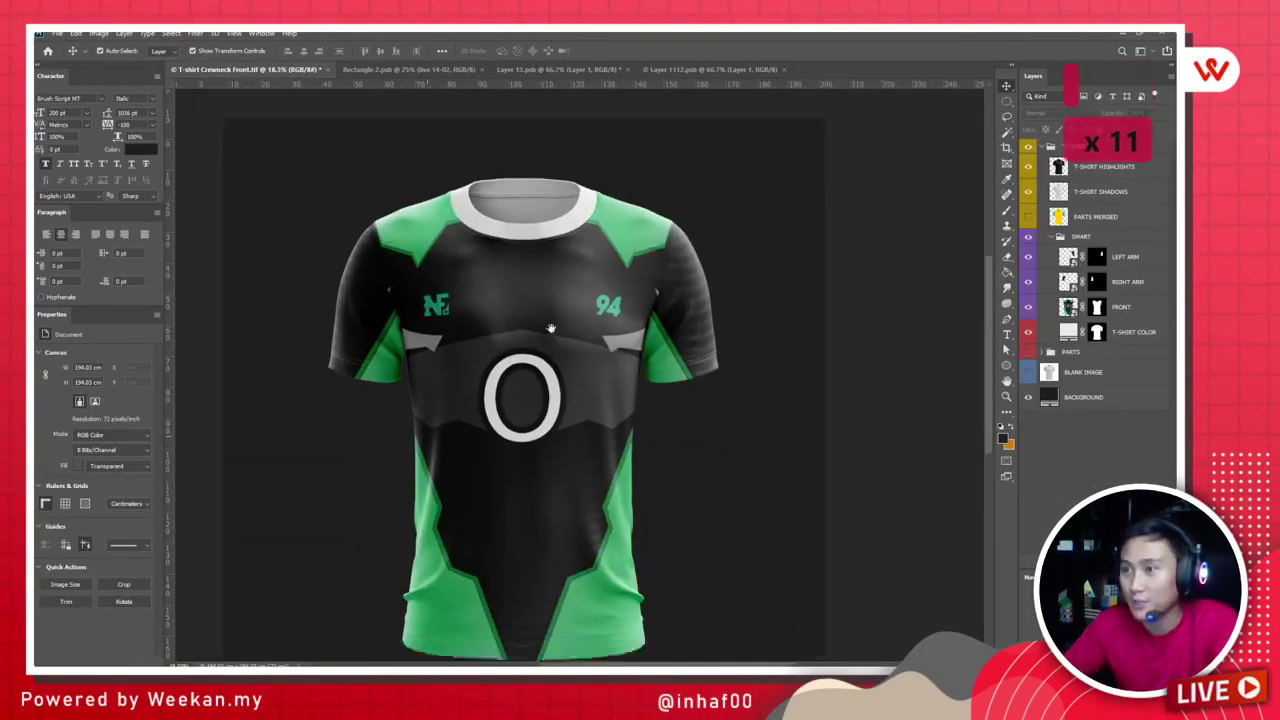
Step: Show the PARTS group, hide the T-SHIRT COLOR layer, and change the COLLAR fill colour to black 000000
scroll(549, 350, down, 3)
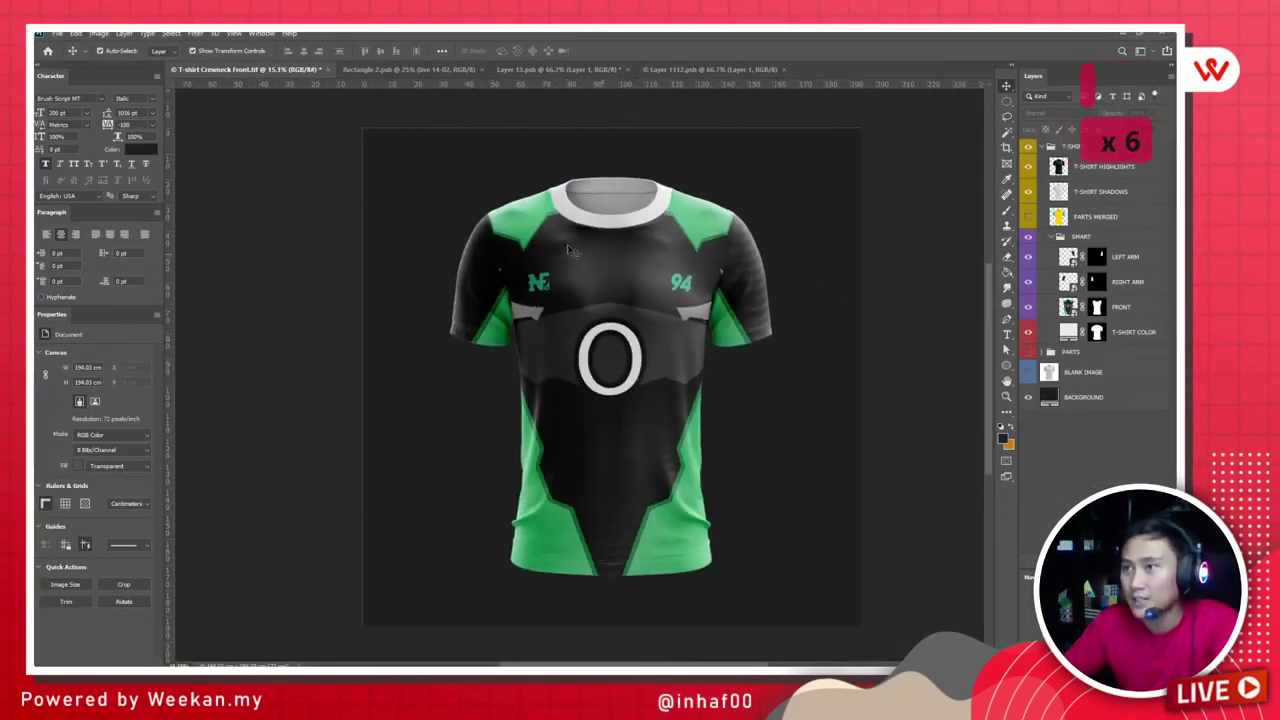
click(1047, 353)
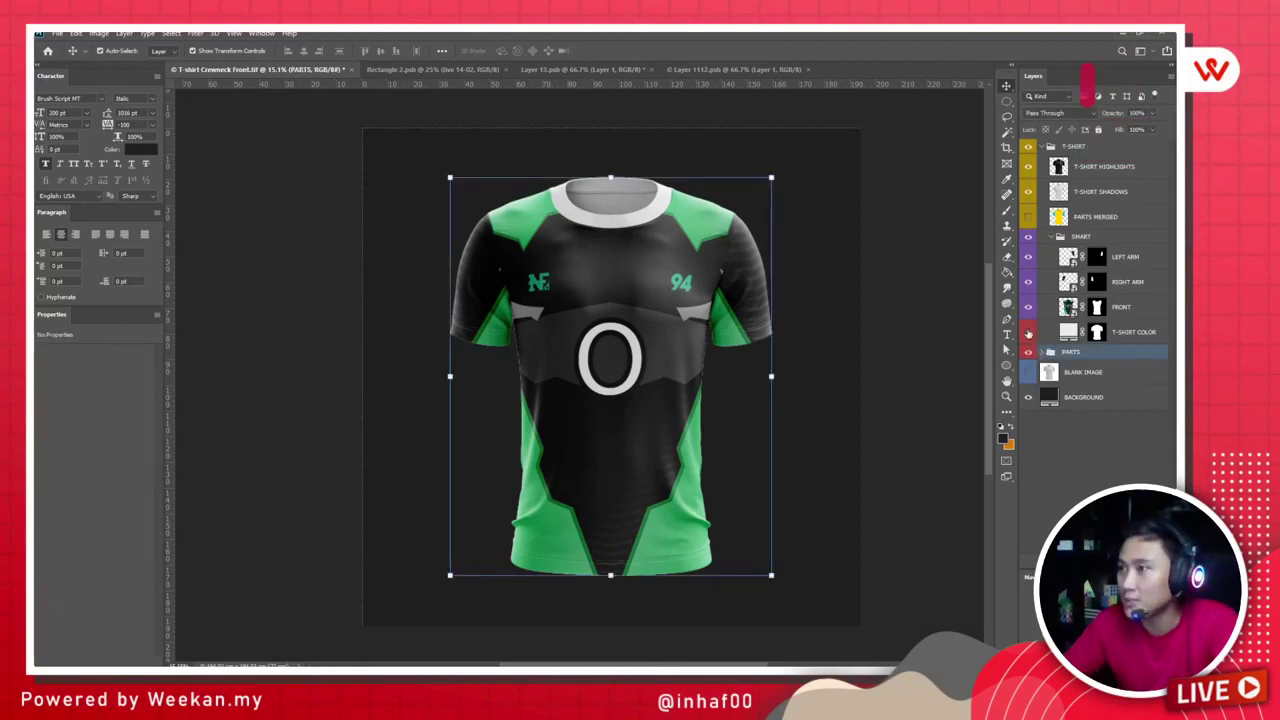
click(1041, 353)
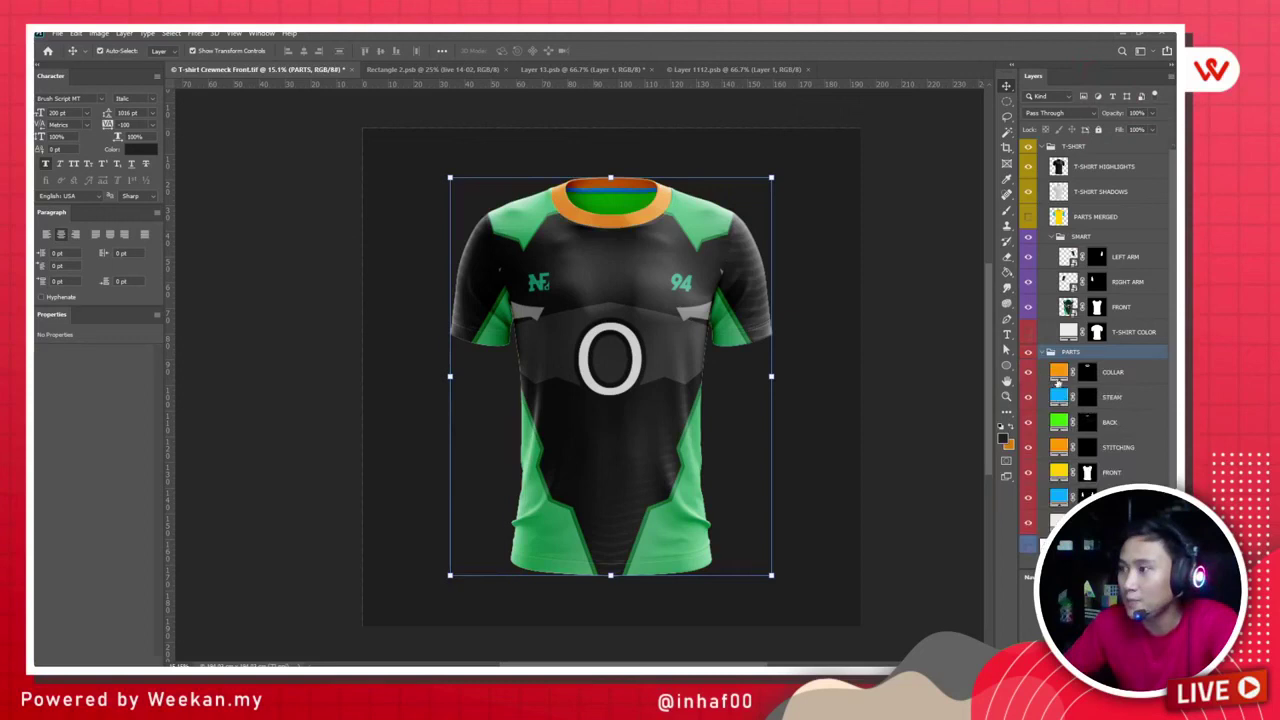
double_click(1059, 372)
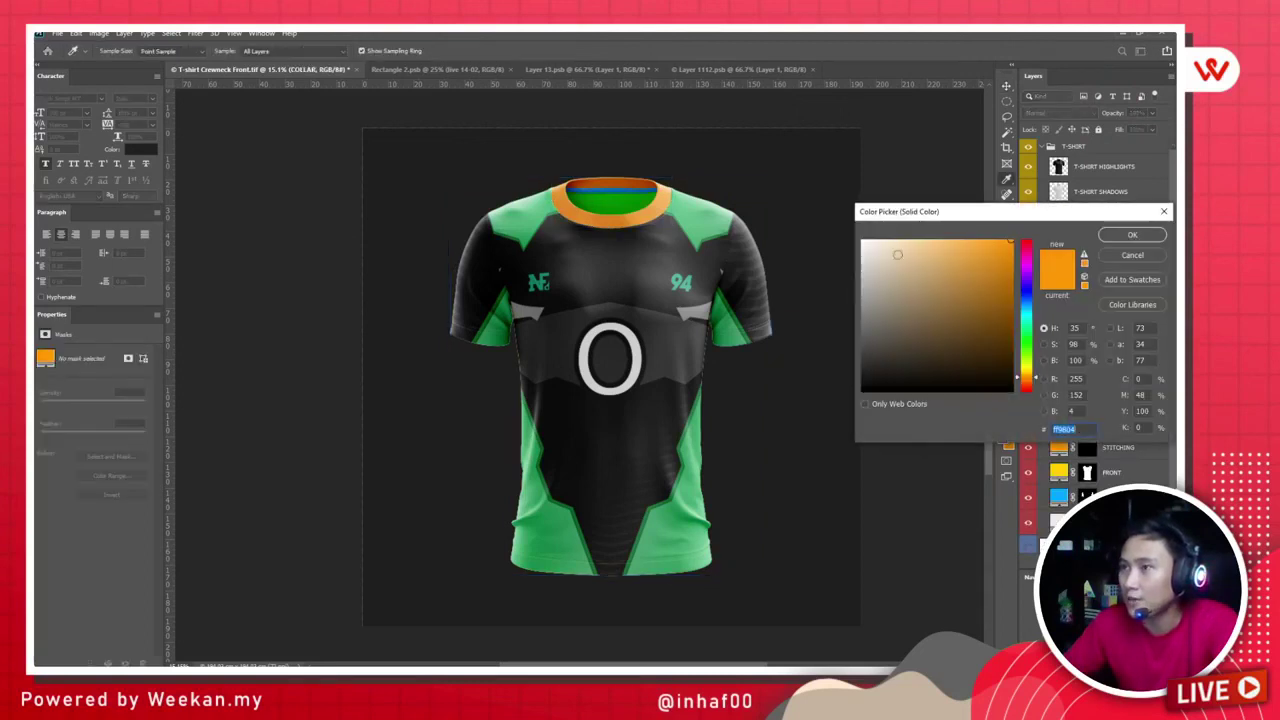
click(689, 441)
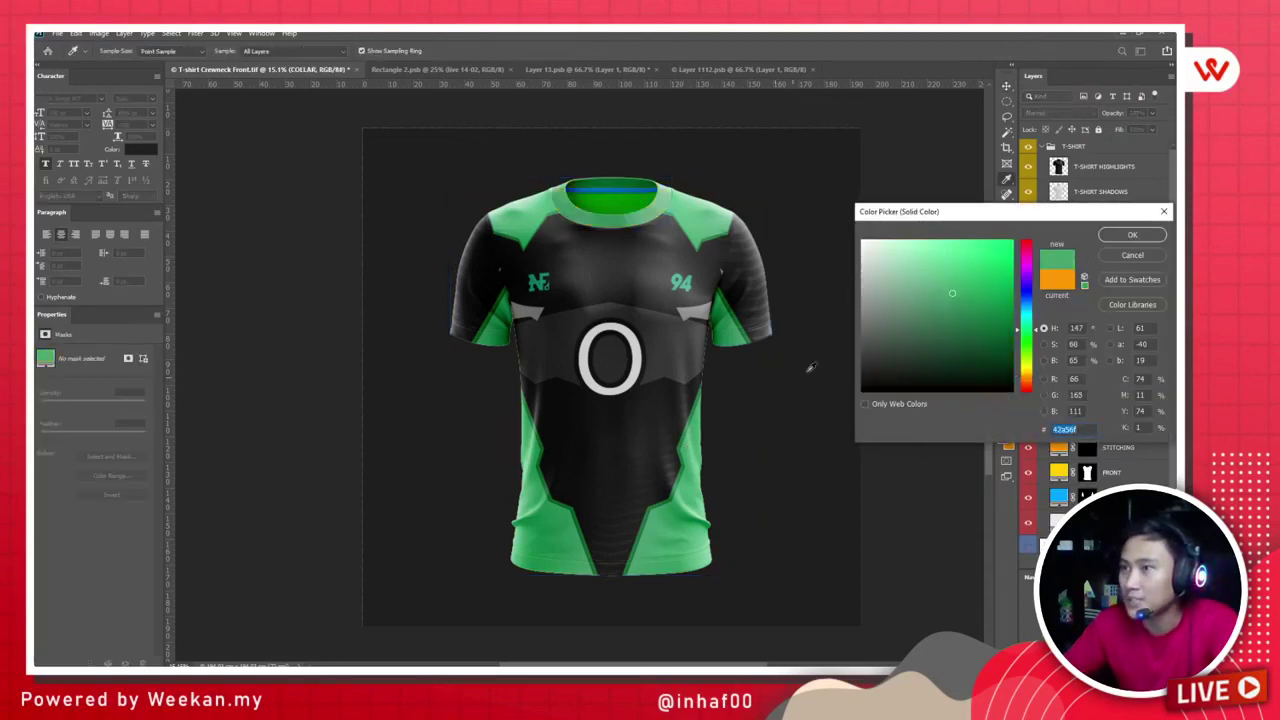
click(831, 421)
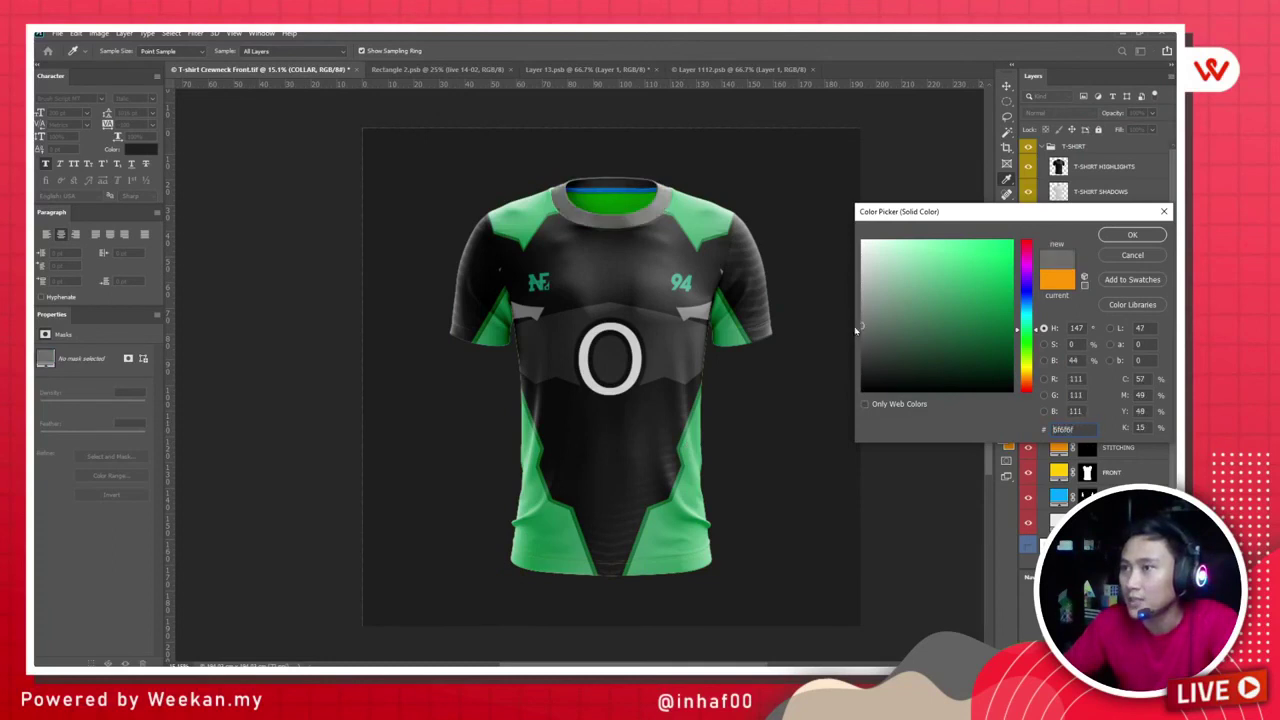
key(Return)
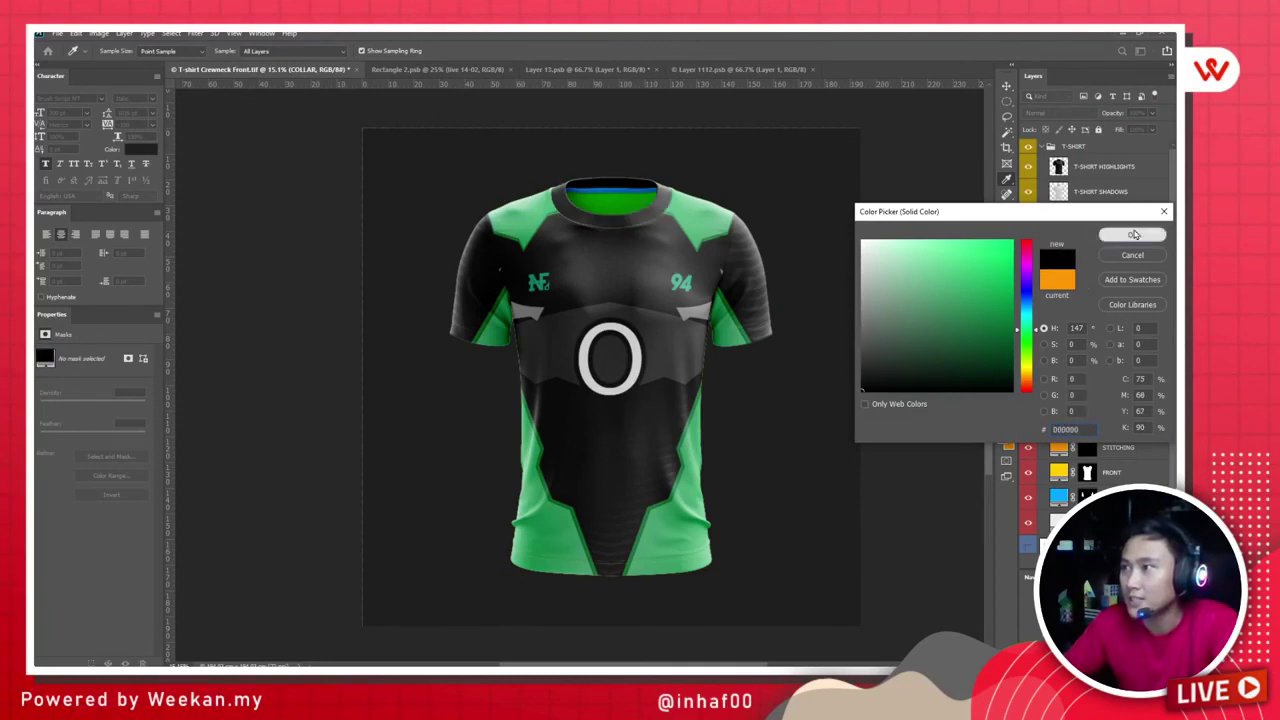
Step: Change the STEAM layer's fill colour to grey 7e7e7e
double_click(1059, 397)
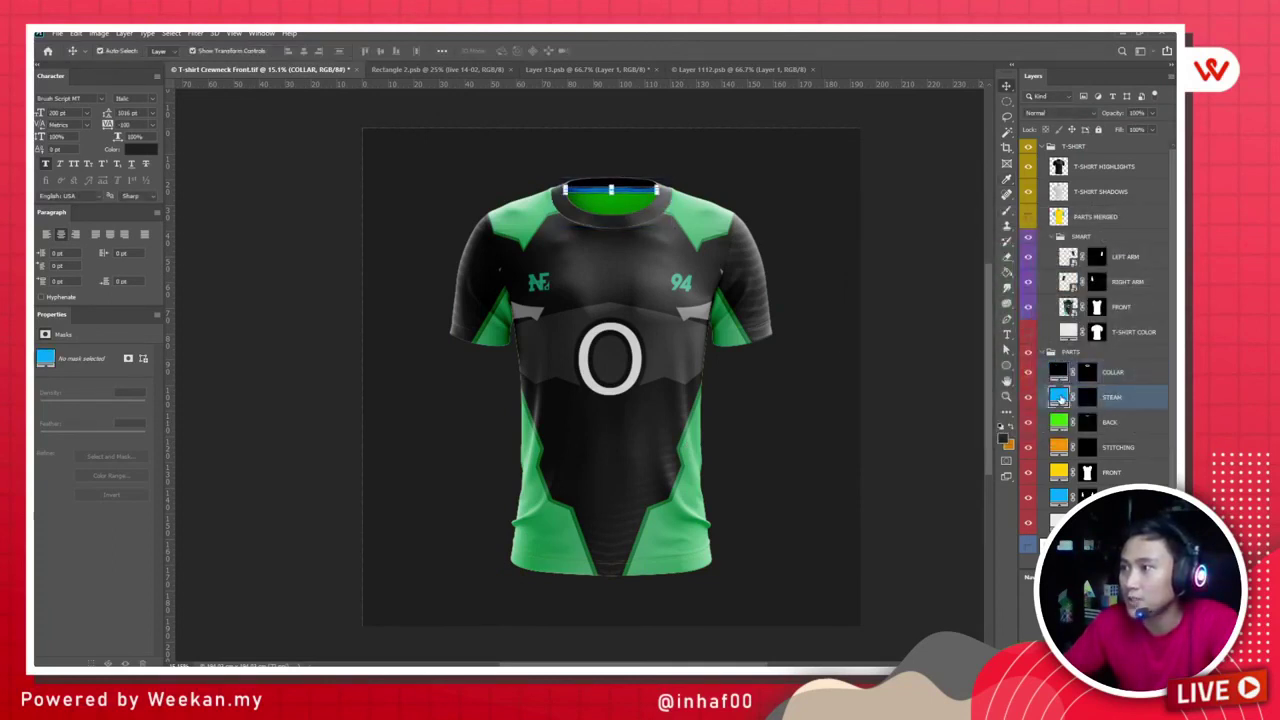
click(862, 386)
mouse_move(892, 358)
mouse_down()
mouse_move(858, 352)
mouse_move(840, 322)
mouse_up()
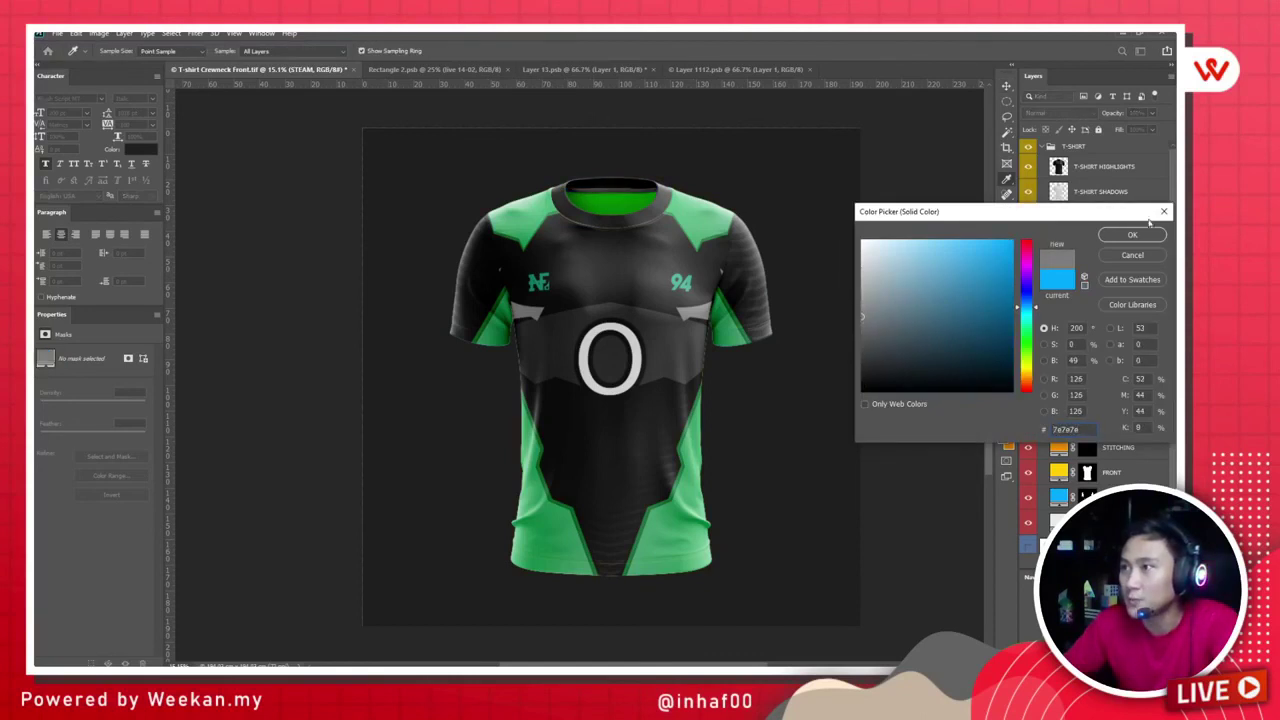
click(1160, 237)
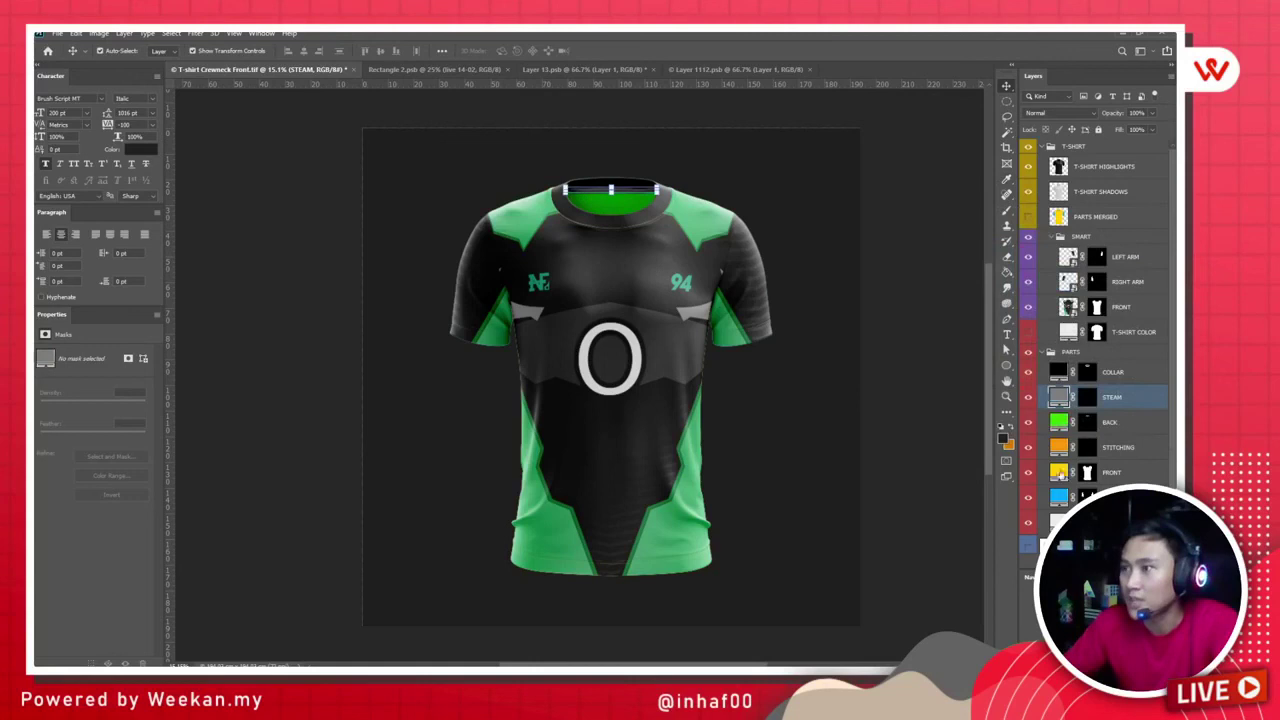
Step: Change the fill colour of the BACK layer in the PARTS group to light green 79cba1, sampled from the shirt's shoulder
double_click(1060, 421)
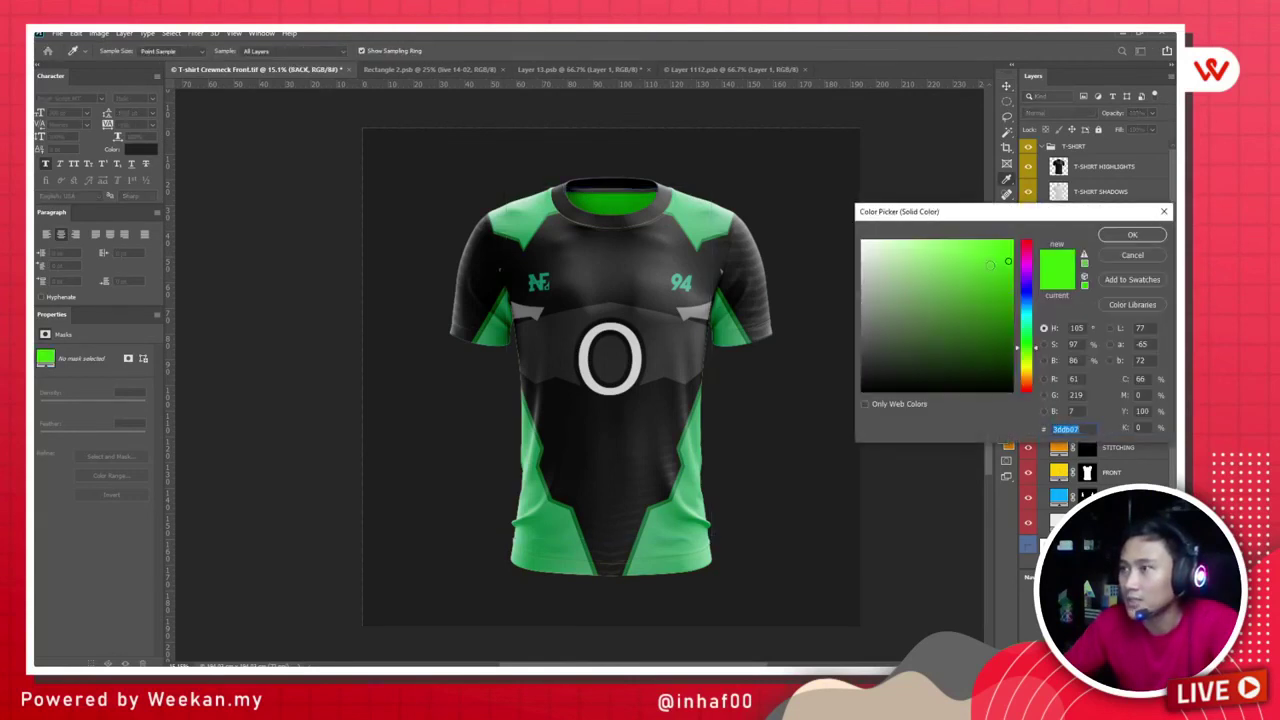
click(546, 202)
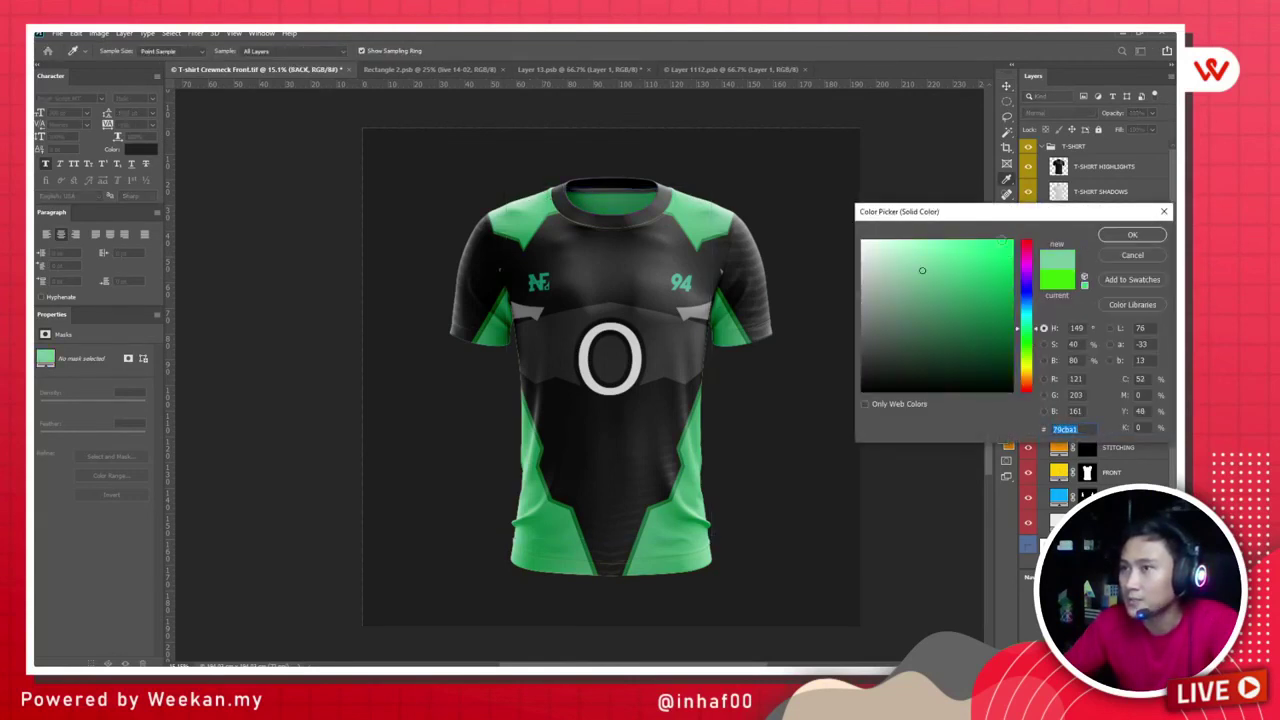
click(1132, 235)
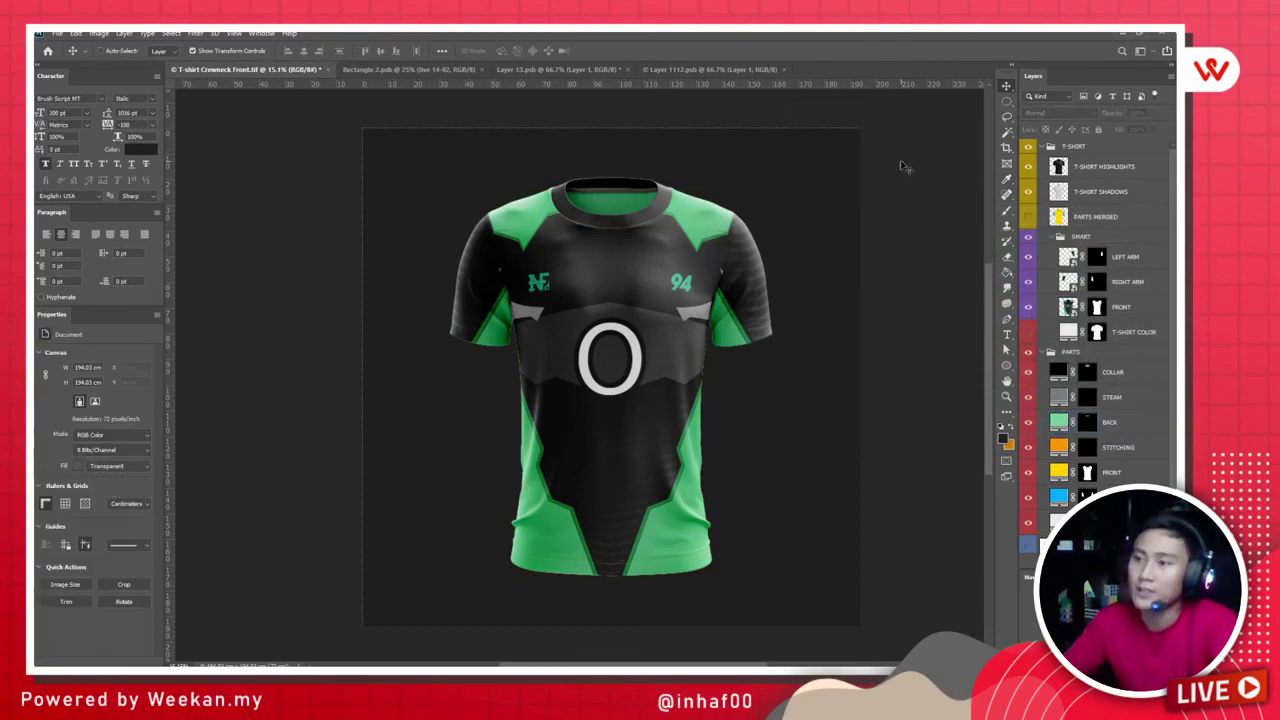
Step: Save the mockup as a JPEG copy named T-shirt Crewneck Front in the Desktop folder 1x, with quality 10
key(ctrl+shift+s)
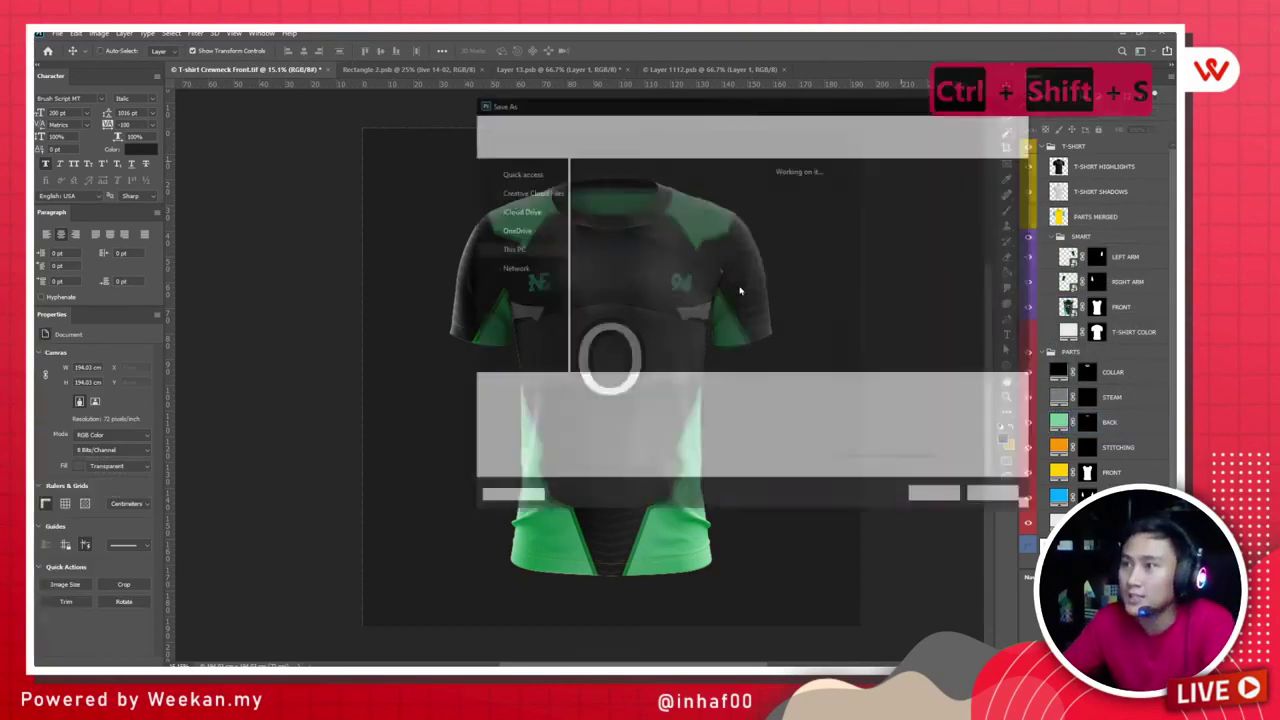
click(631, 402)
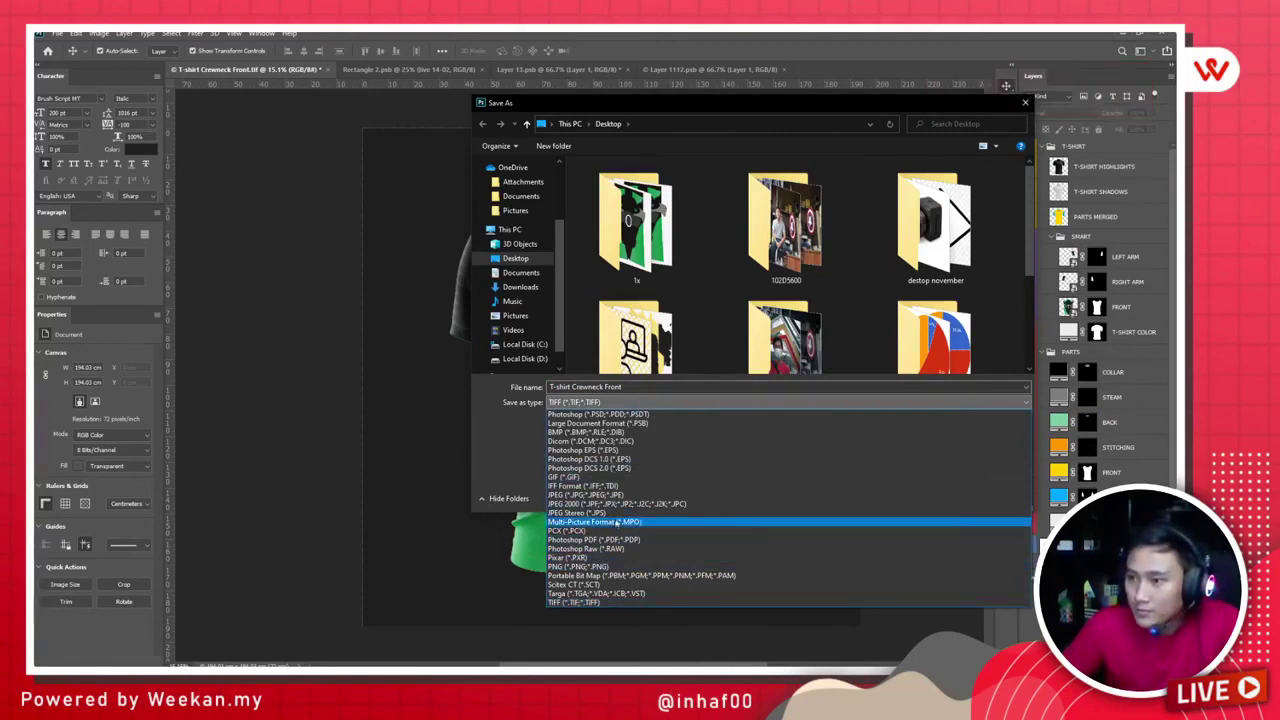
click(600, 494)
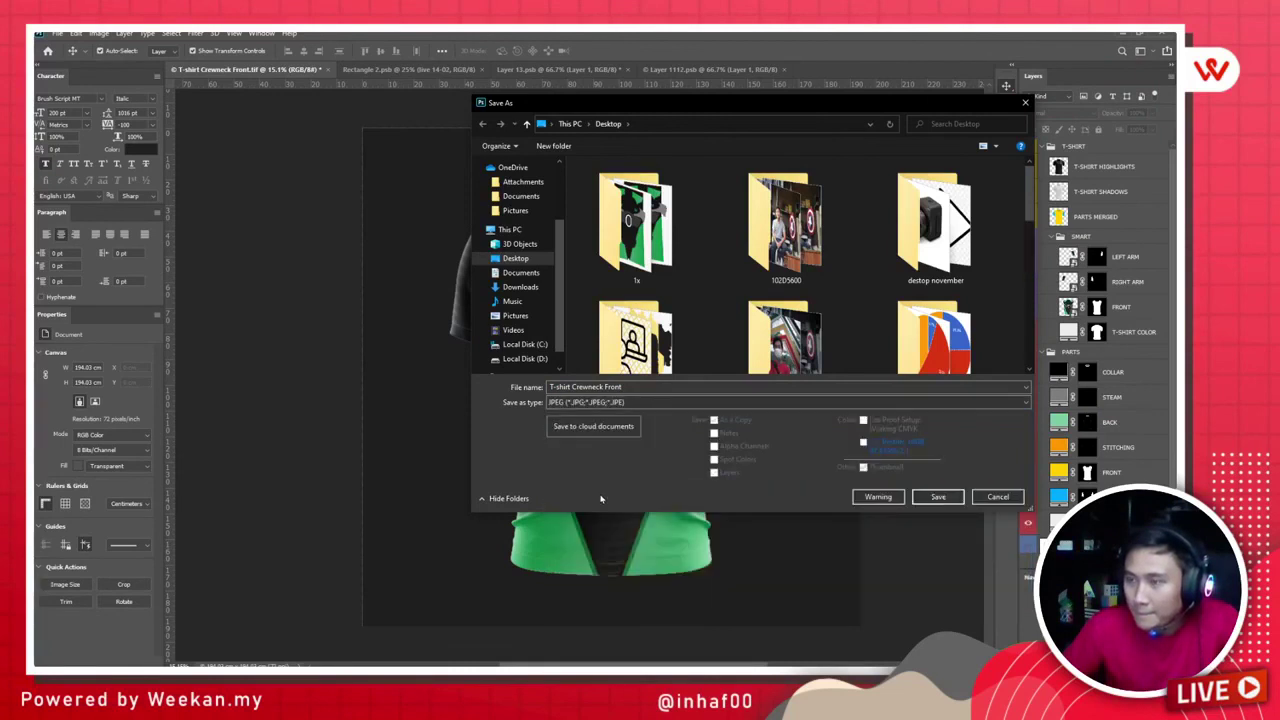
double_click(635, 240)
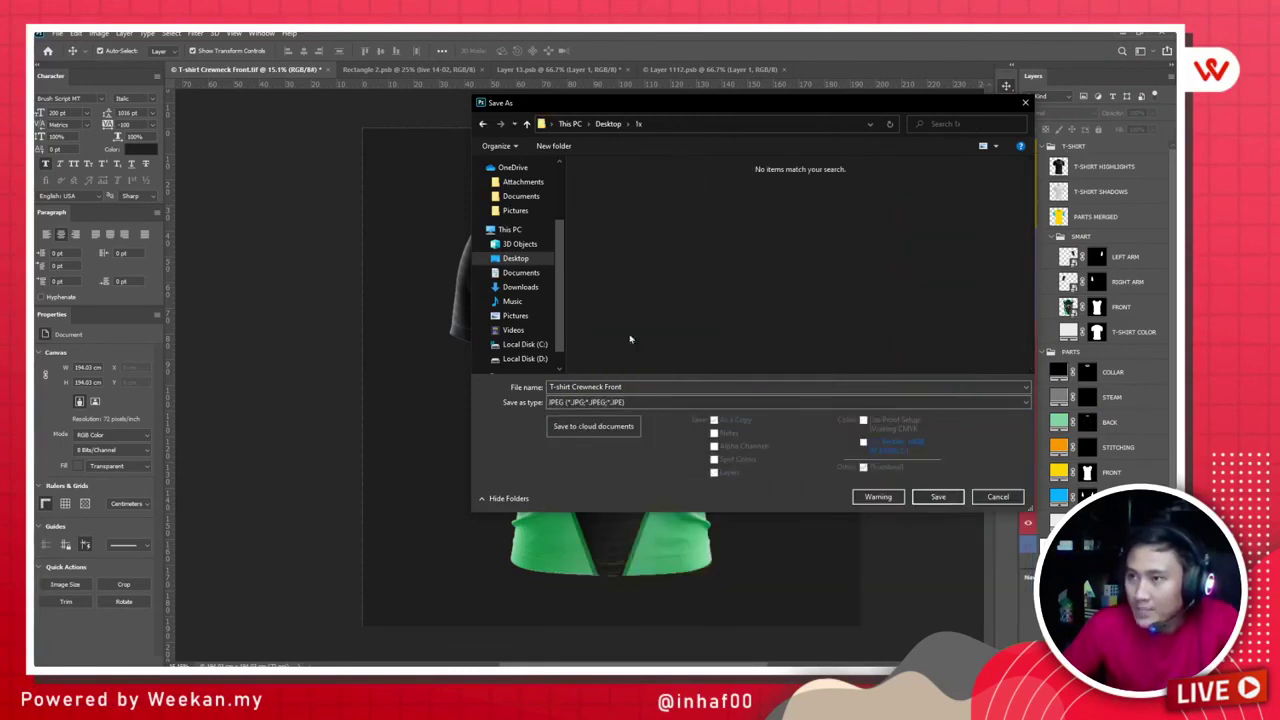
click(938, 497)
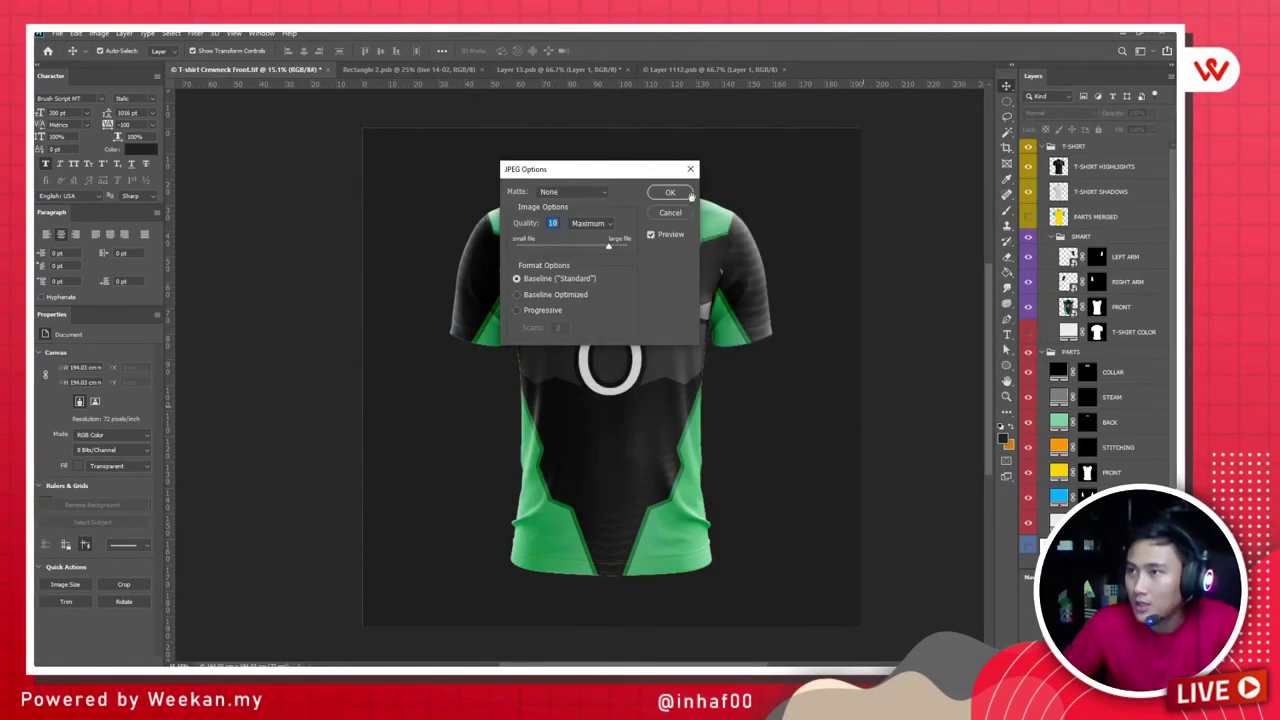
click(672, 195)
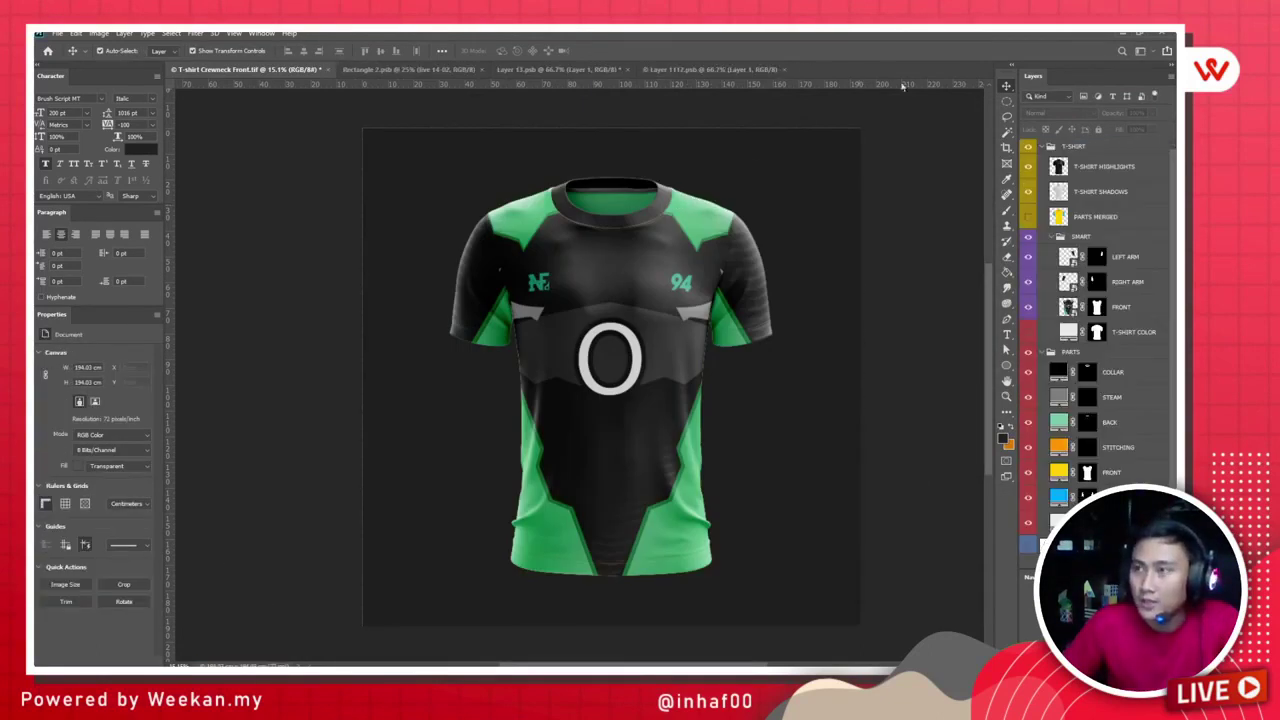
Step: Quit Photoshop without saving changes to the mockup and its smart objects, keeping live 14.ai open in Illustrator
click(1162, 33)
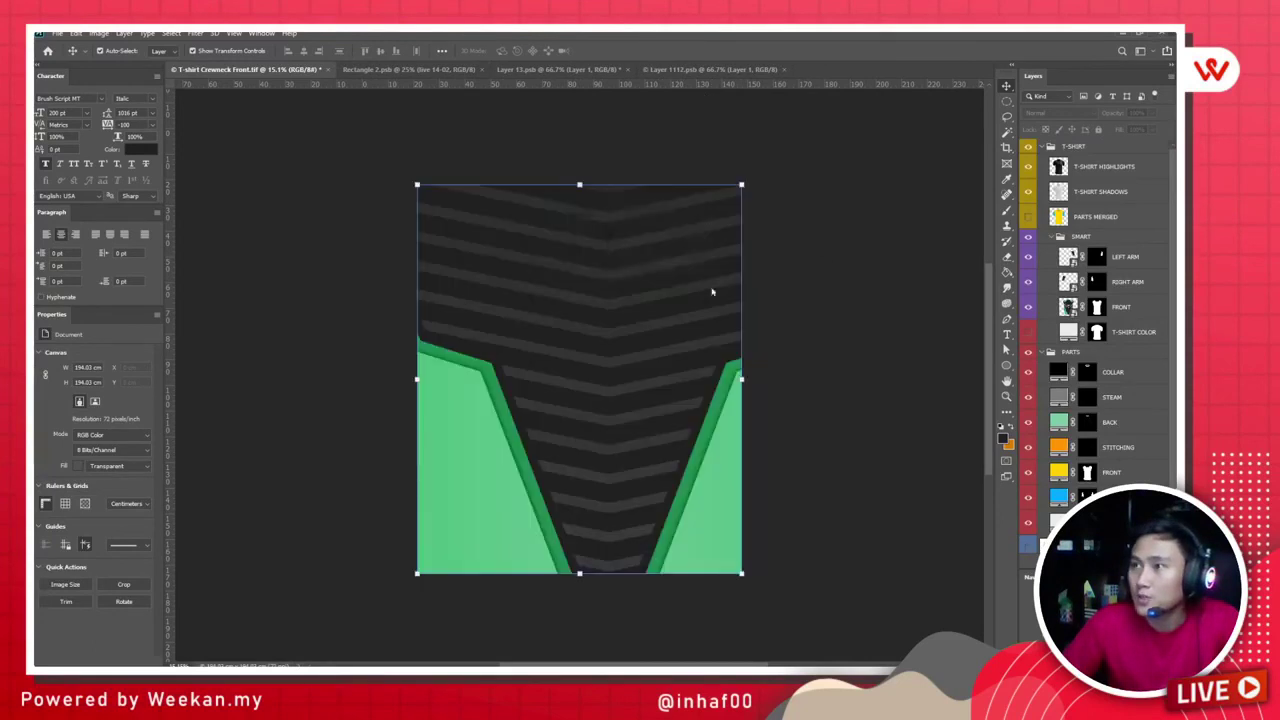
click(609, 266)
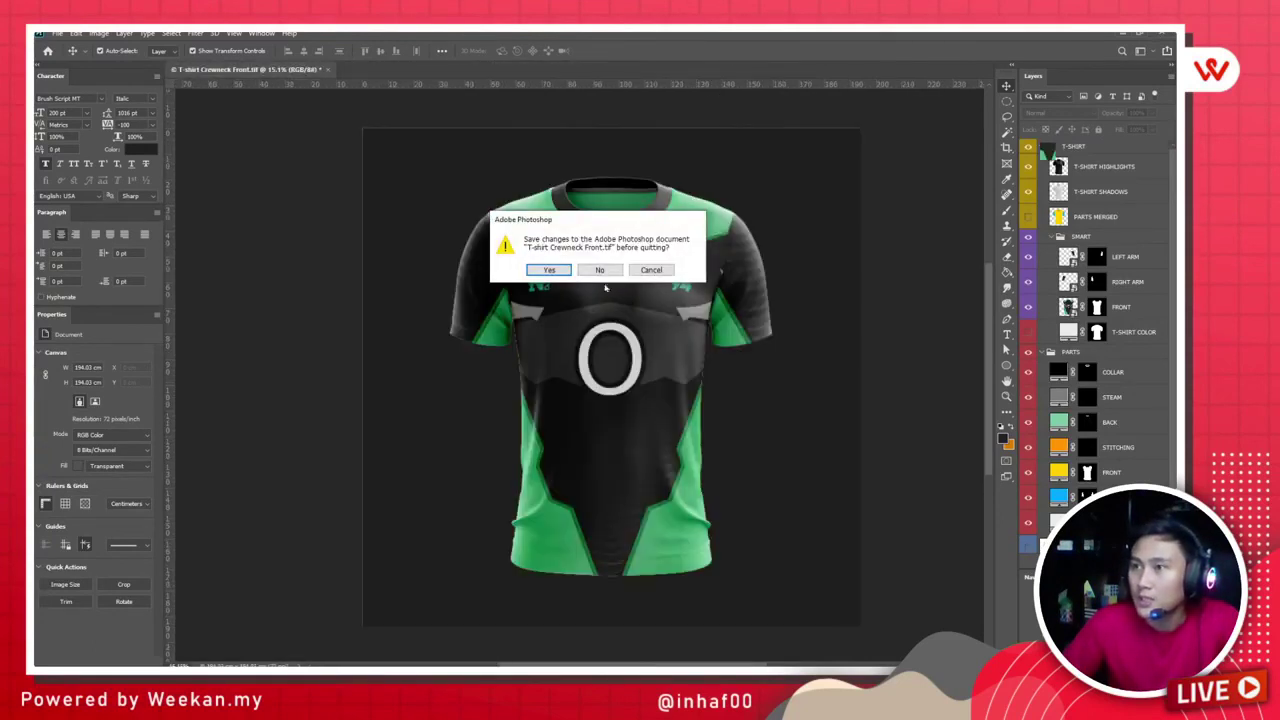
click(600, 270)
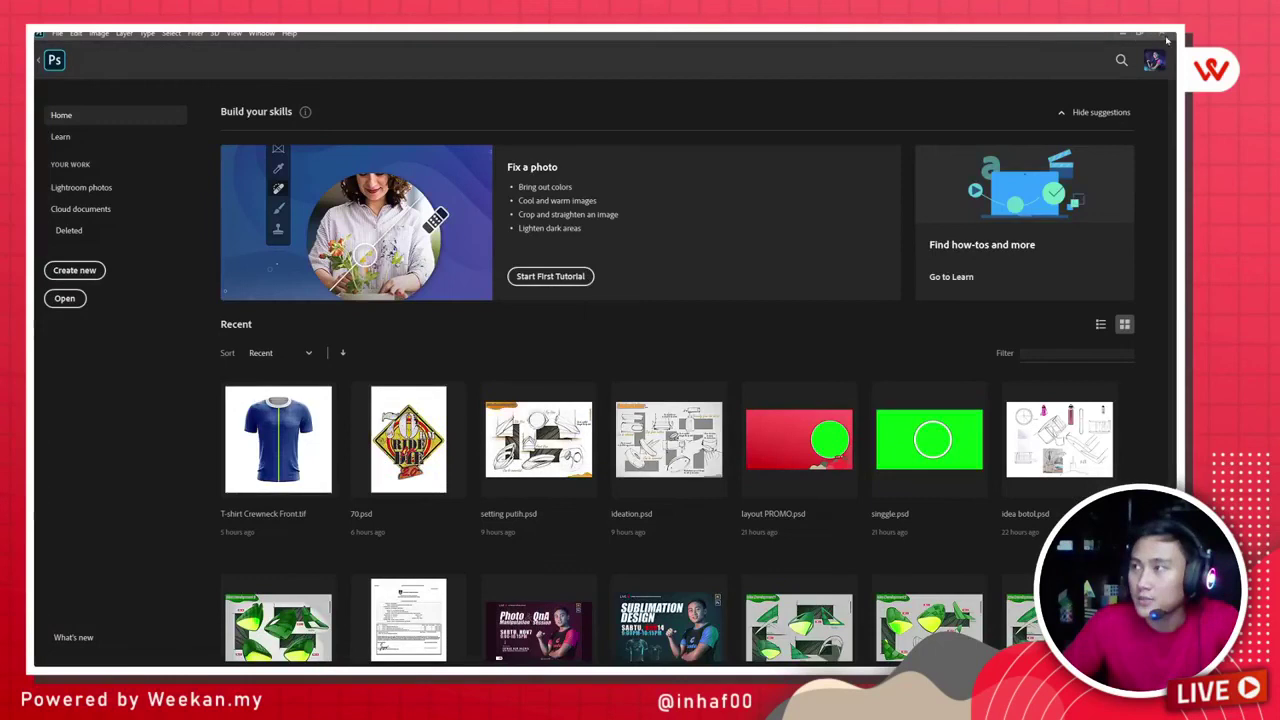
click(1162, 34)
click(1166, 36)
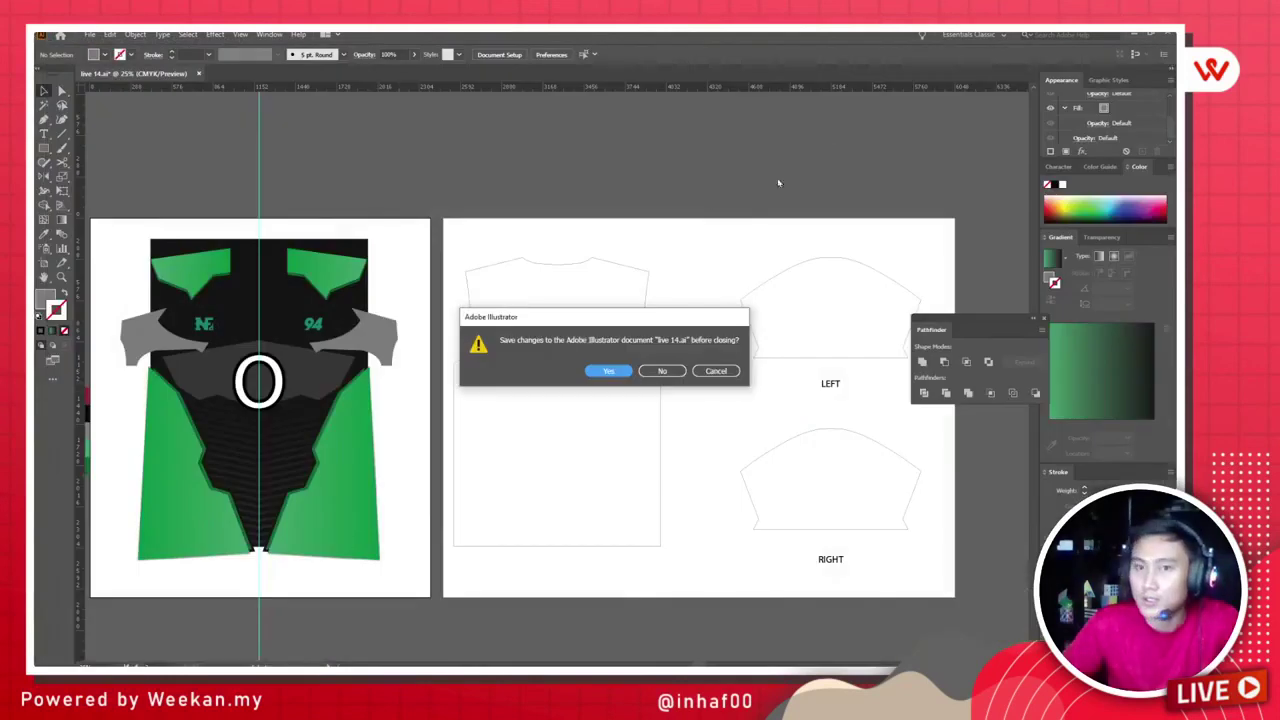
click(718, 372)
Step: Place T-shirt Crewneck Front.jpg as a linked image in live 14.ai and position it beside the sleeve pattern artboard
scroll(499, 388, down, 1)
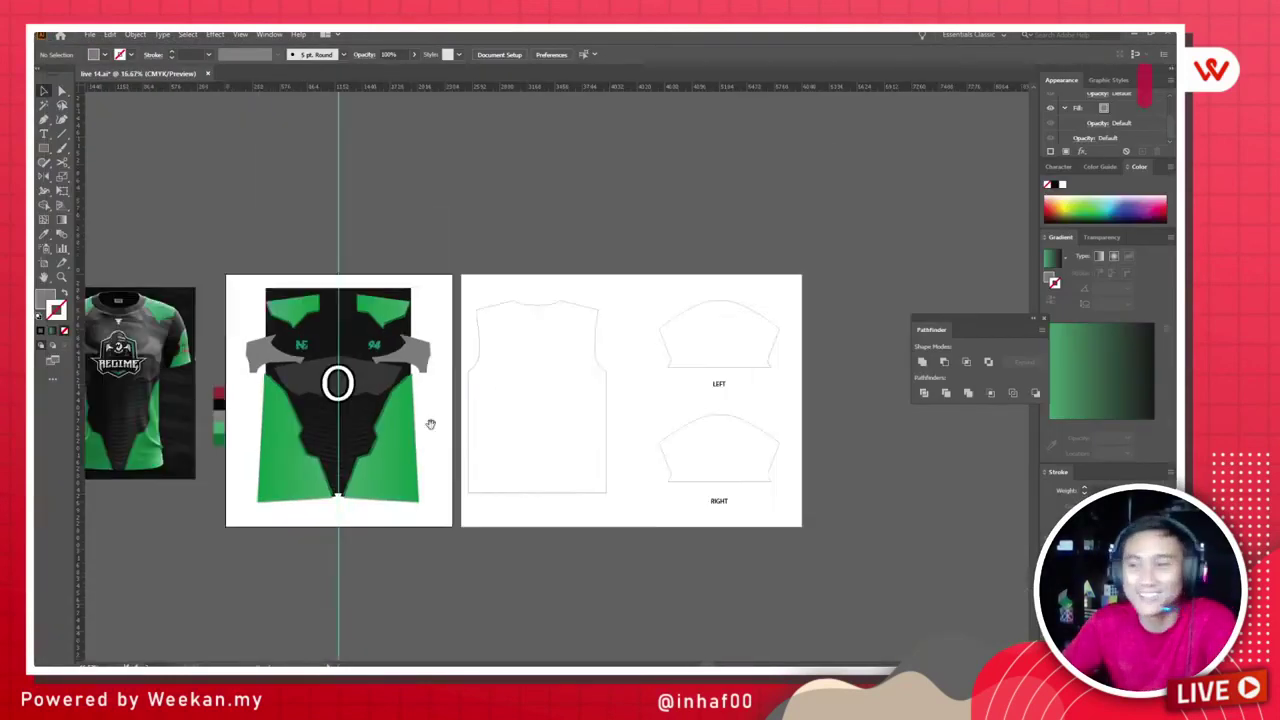
drag(429, 423, 637, 406)
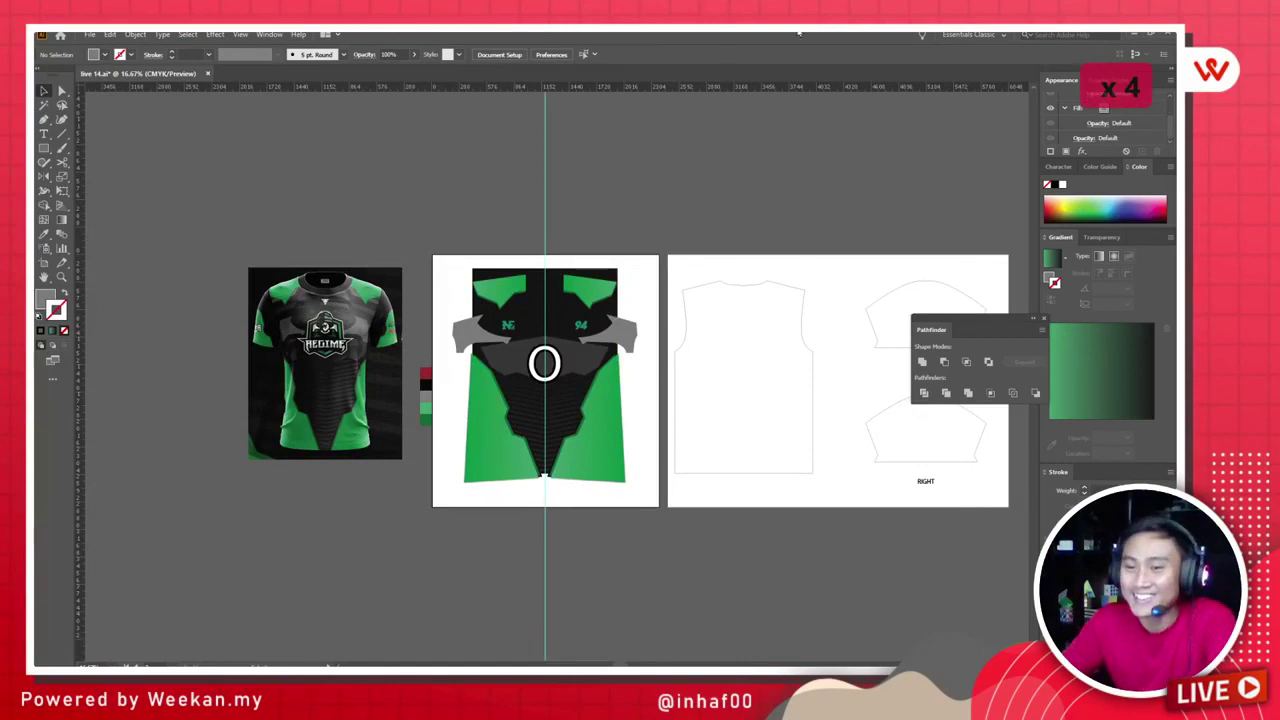
click(1135, 35)
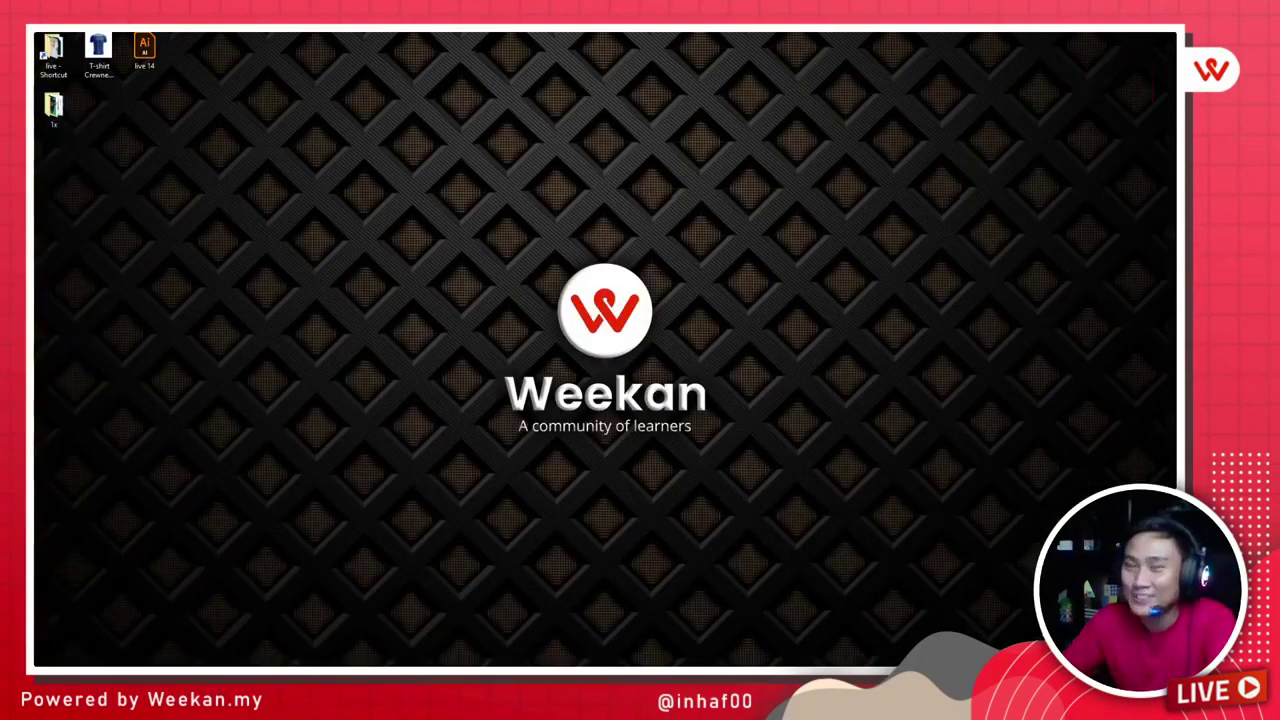
mouse_move(85, 667)
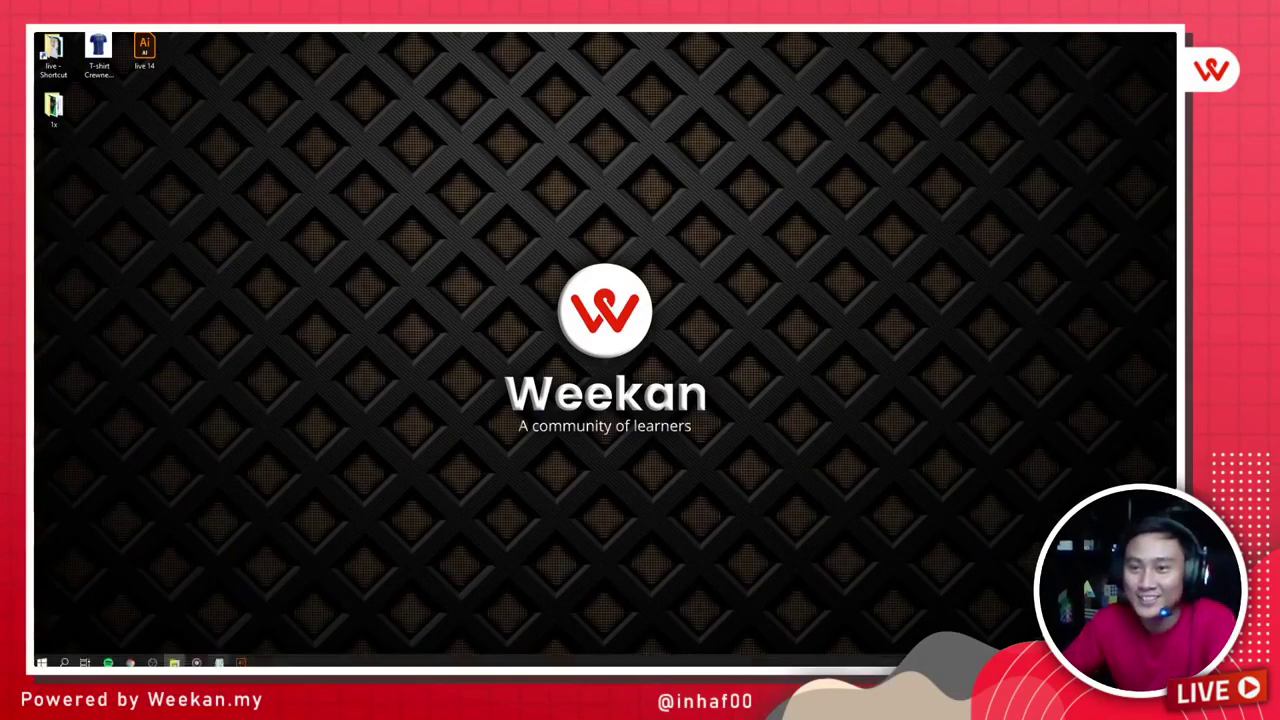
click(243, 662)
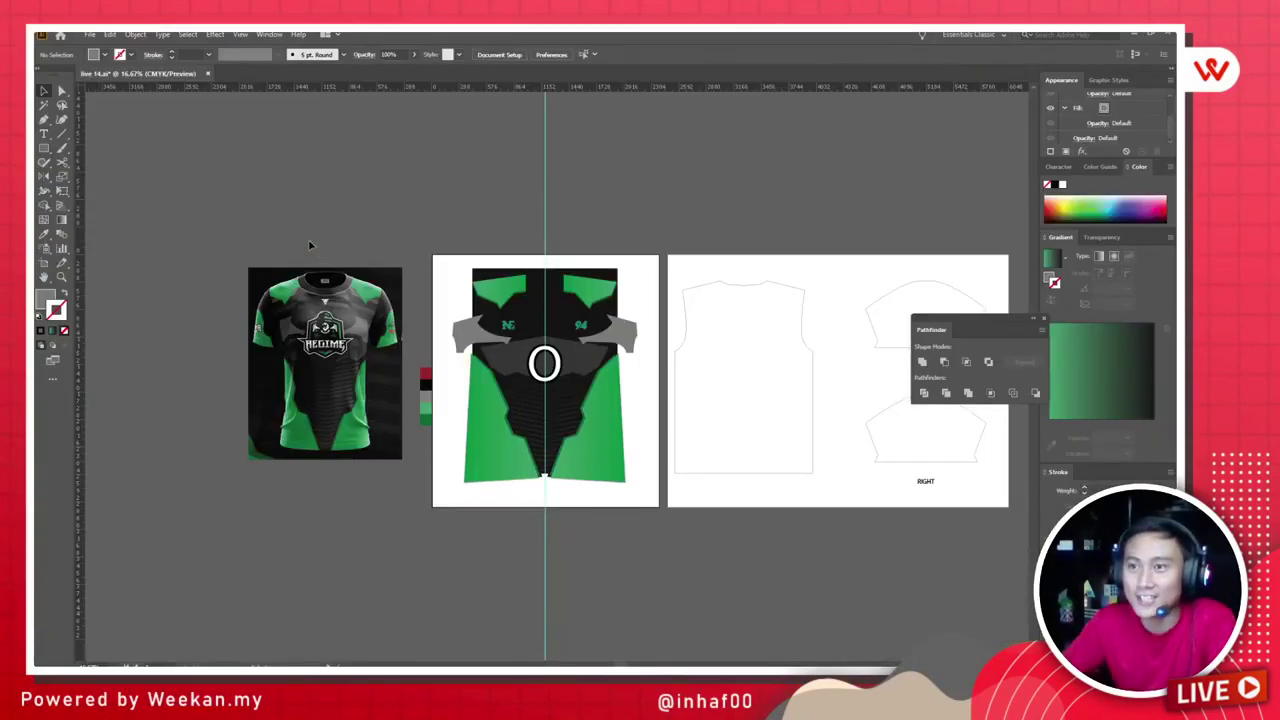
click(150, 230)
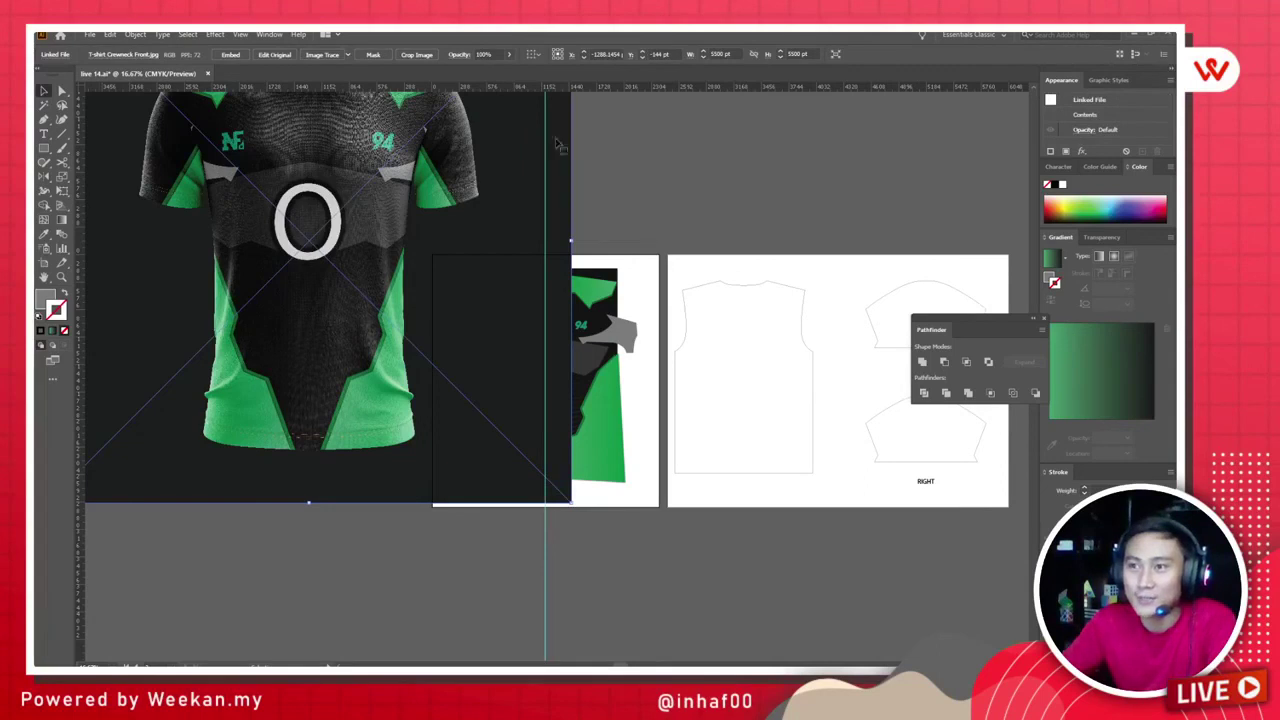
drag(560, 146, 749, 453)
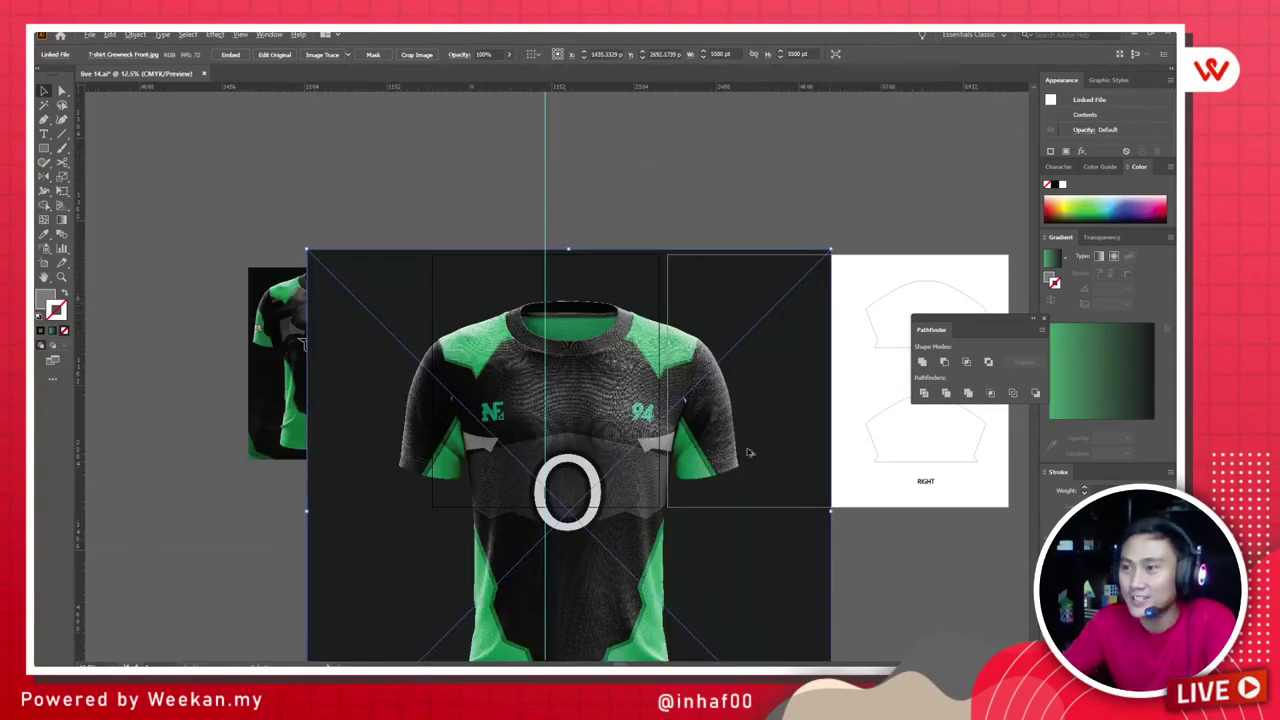
scroll(628, 481, down, 8)
drag(380, 385, 749, 369)
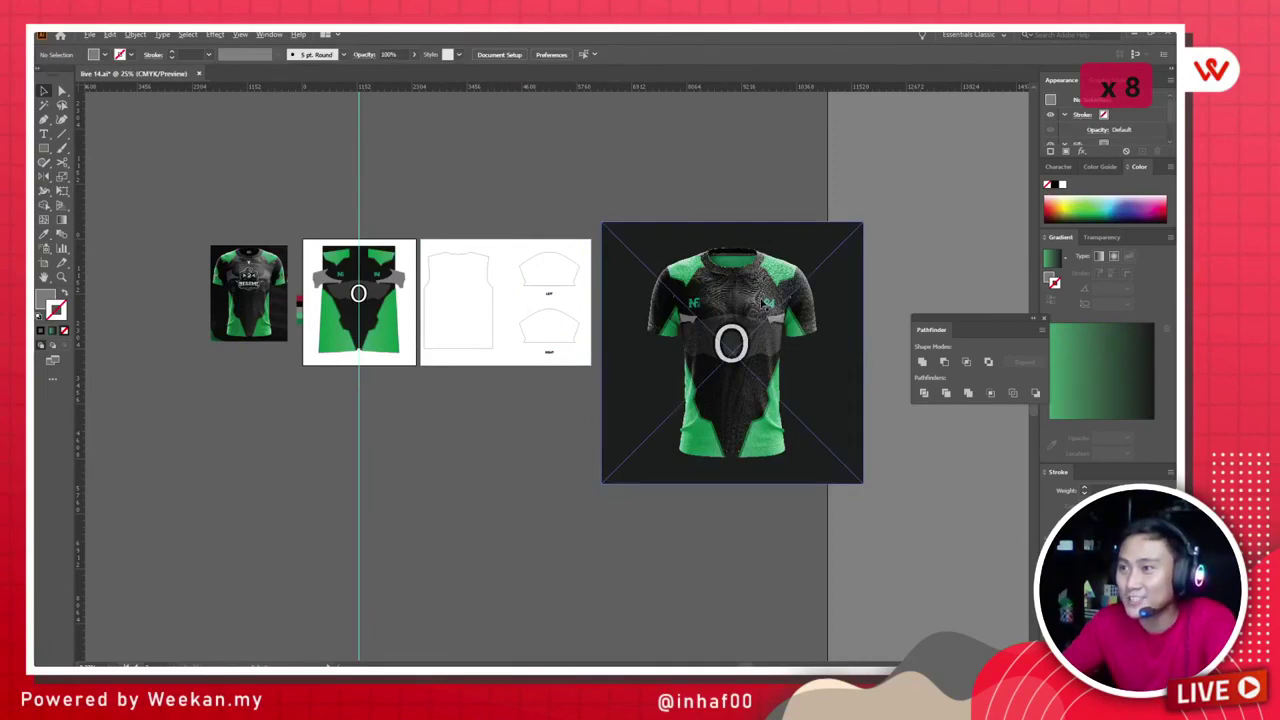
Step: Inspect the placed mockup's chest and fabric texture up close, and compare it with the flat artwork and the reference jersey
scroll(765, 300, up, 12)
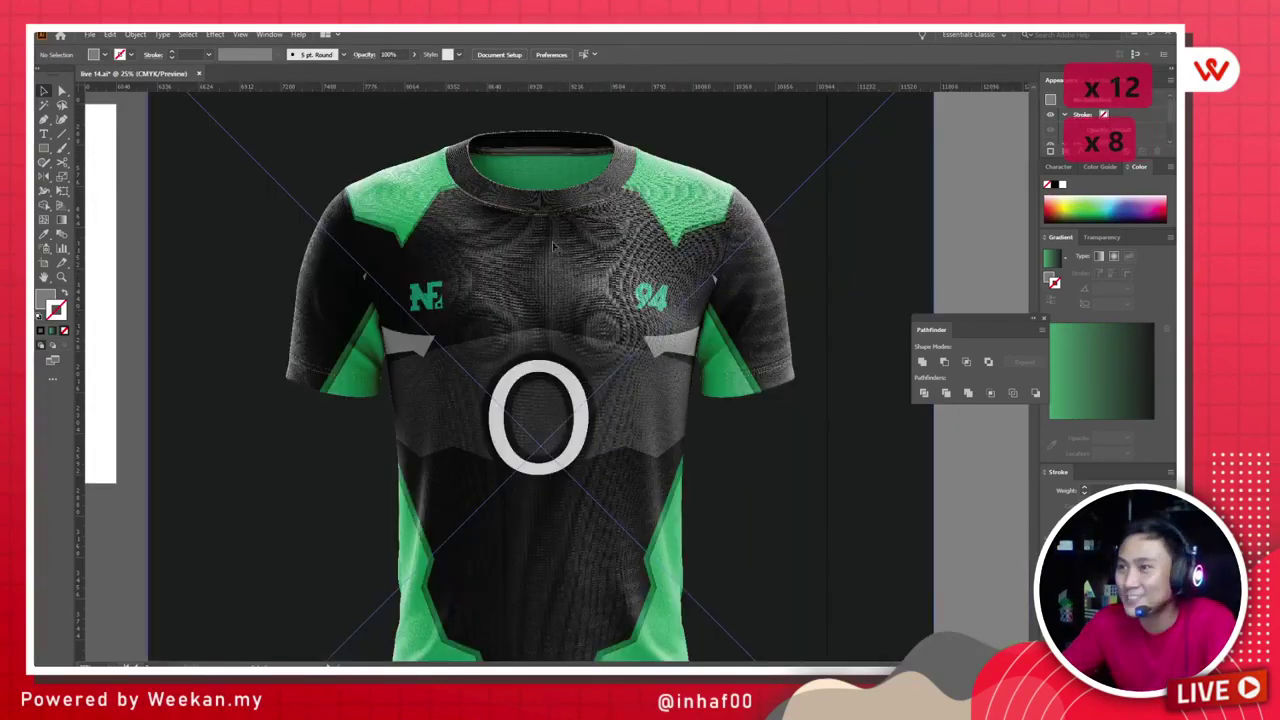
scroll(591, 246, up, 3)
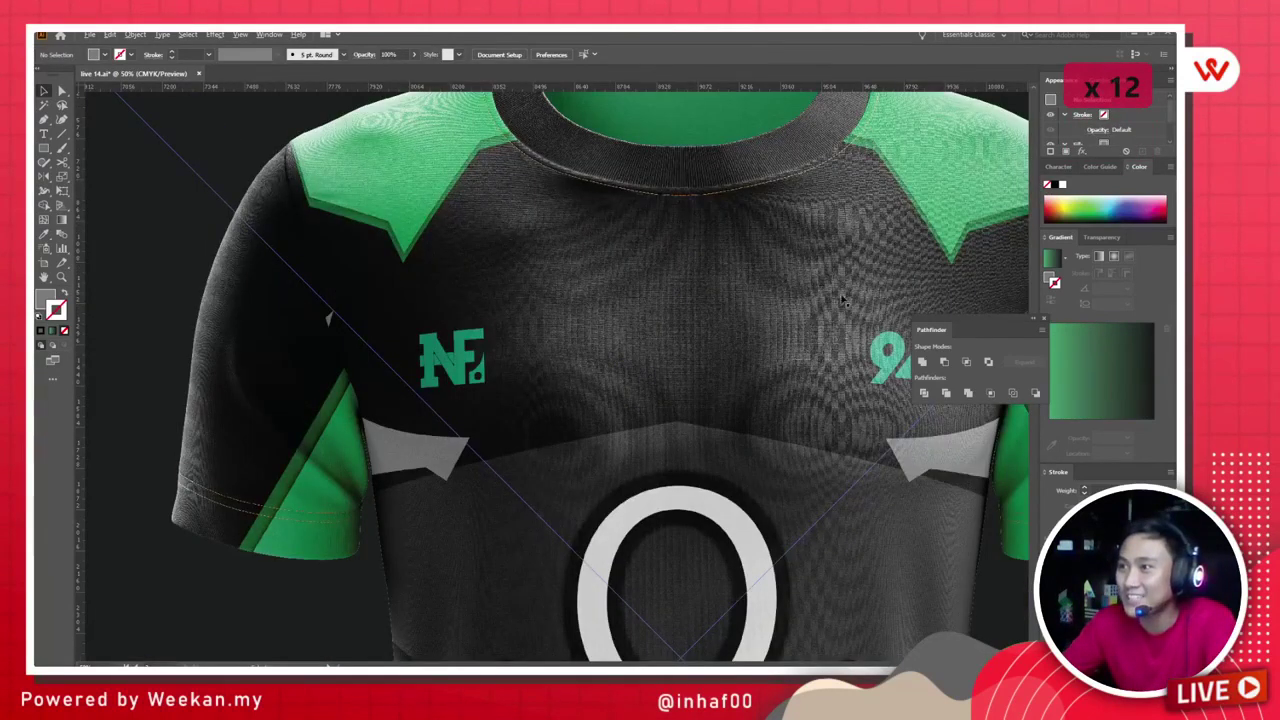
scroll(757, 304, up, 4)
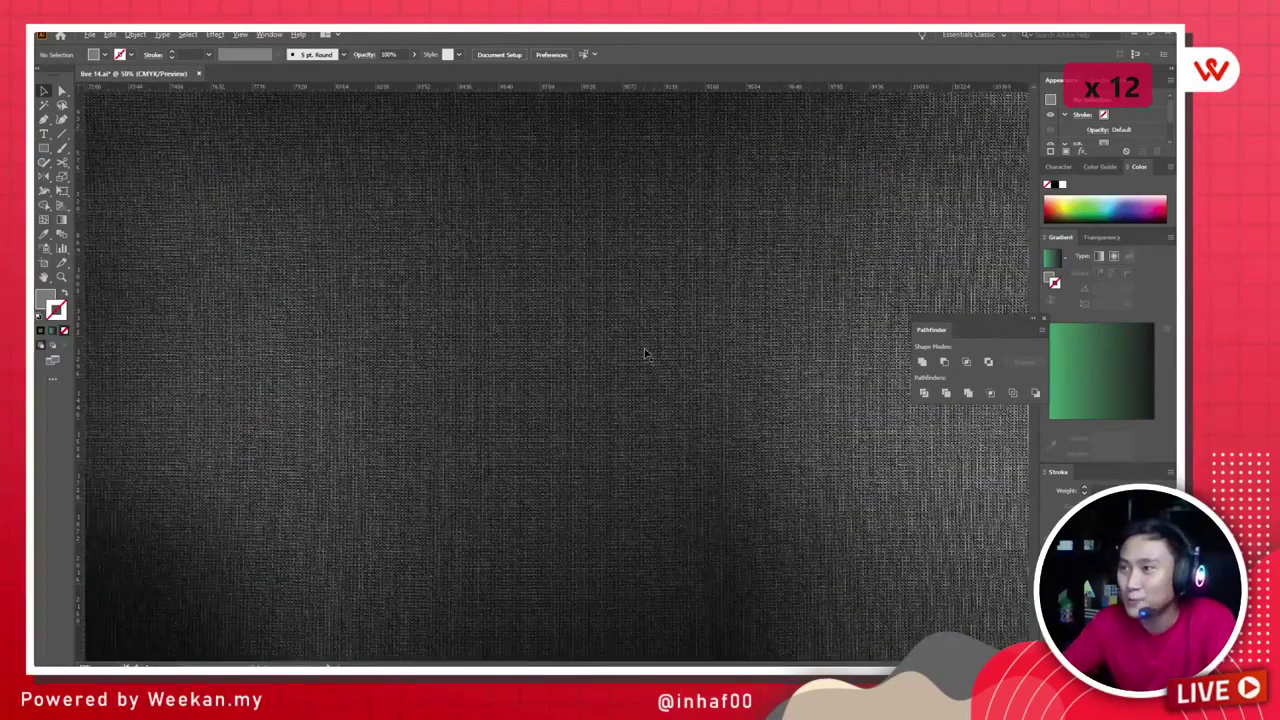
scroll(643, 353, down, 5)
scroll(600, 388, down, 11)
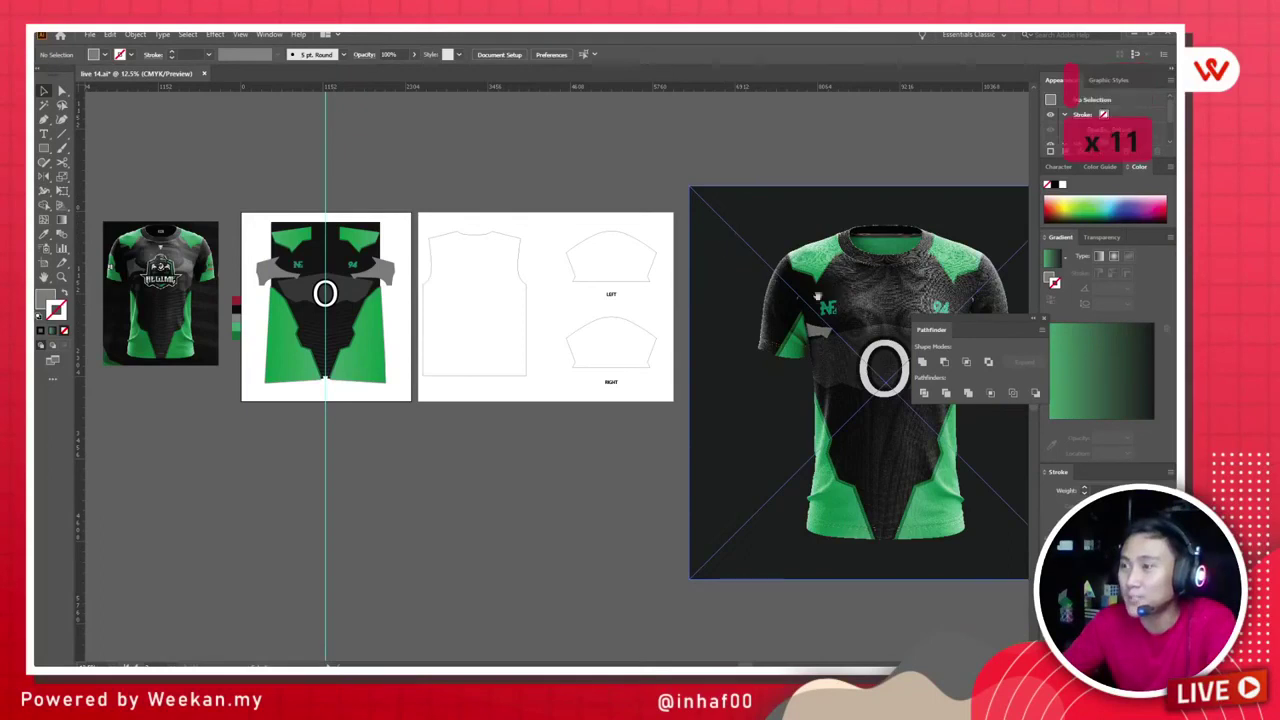
Step: Crop the placed mockup to the sleeve beside the 94 using a clipping mask rectangle of about 1686 × 2027 pt
scroll(722, 240, up, 2)
scroll(423, 203, right, 20)
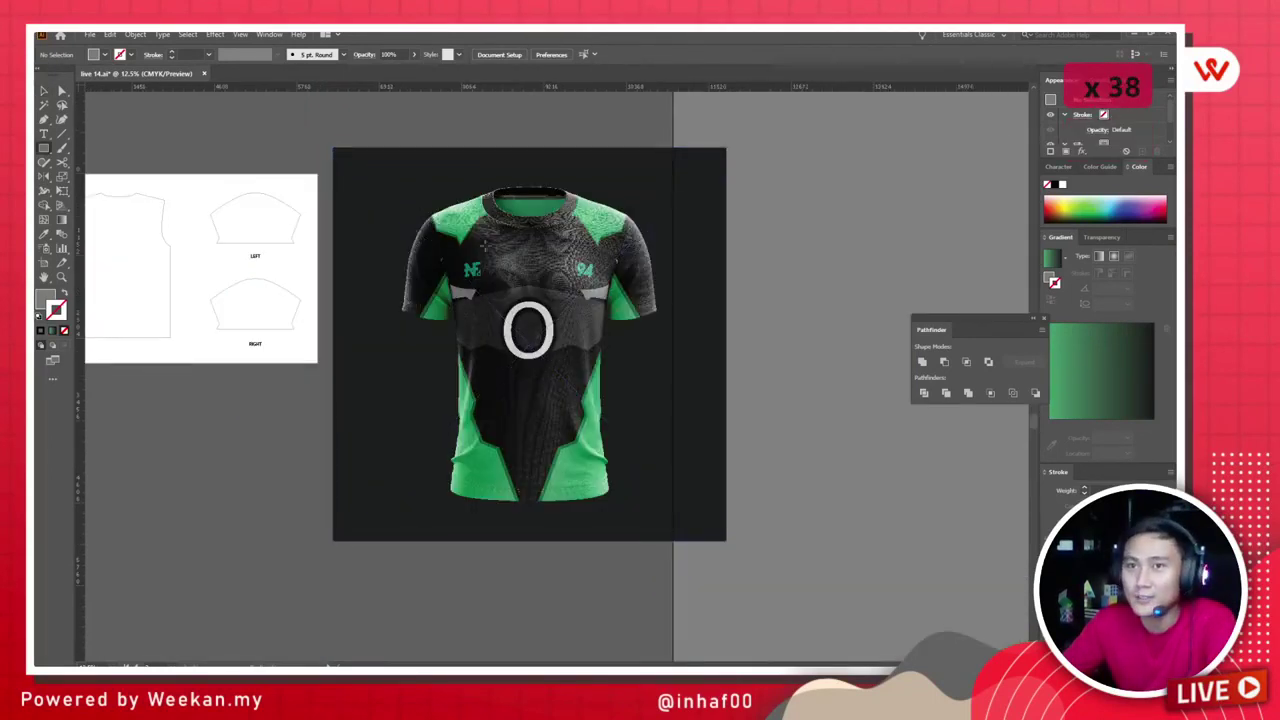
drag(570, 200, 692, 346)
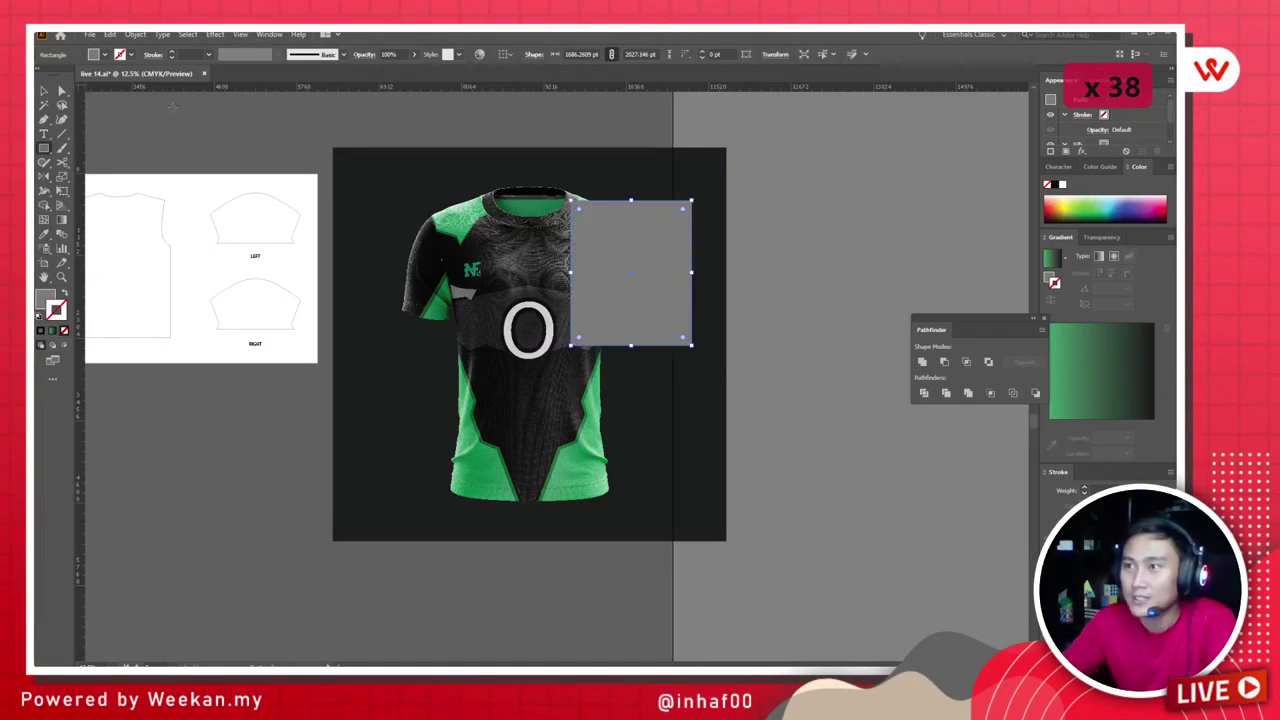
click(47, 92)
shift+click(580, 221)
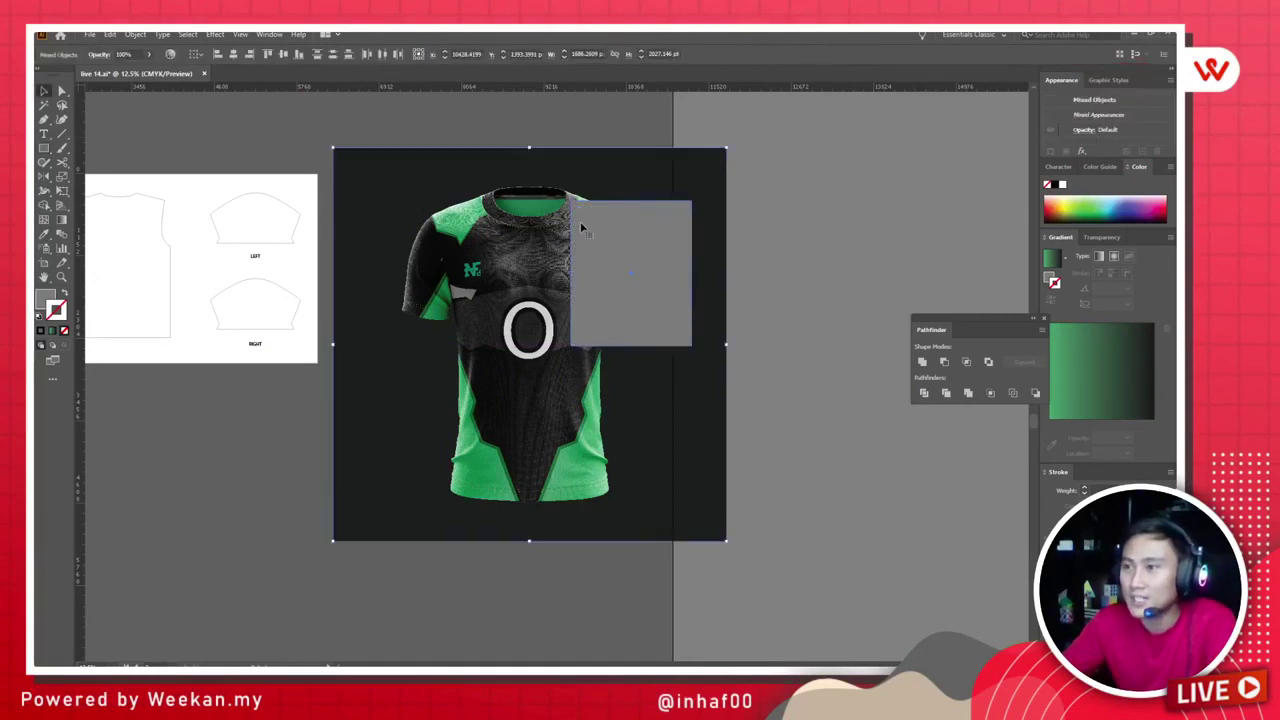
key(ctrl+7)
Step: Position the cropped sleeve image beside the sleeve pattern artboard as a reference
drag(636, 278, 429, 249)
scroll(342, 264, up, 5)
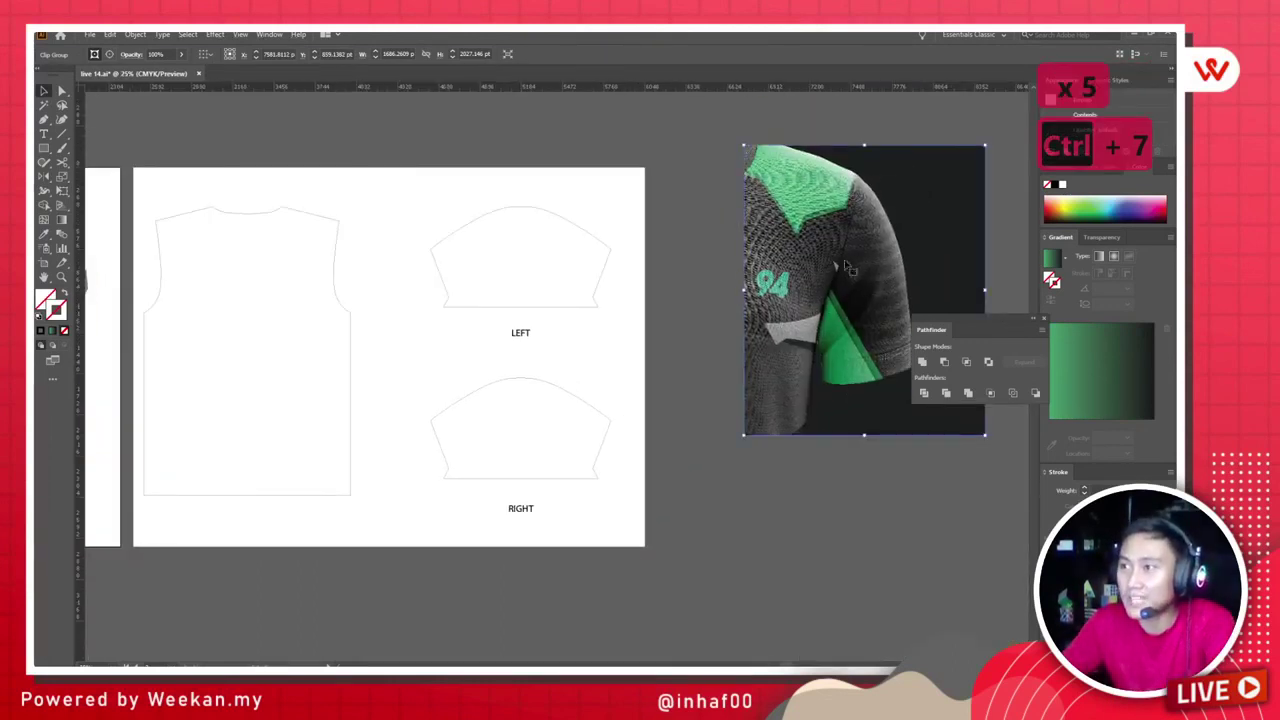
drag(845, 268, 793, 243)
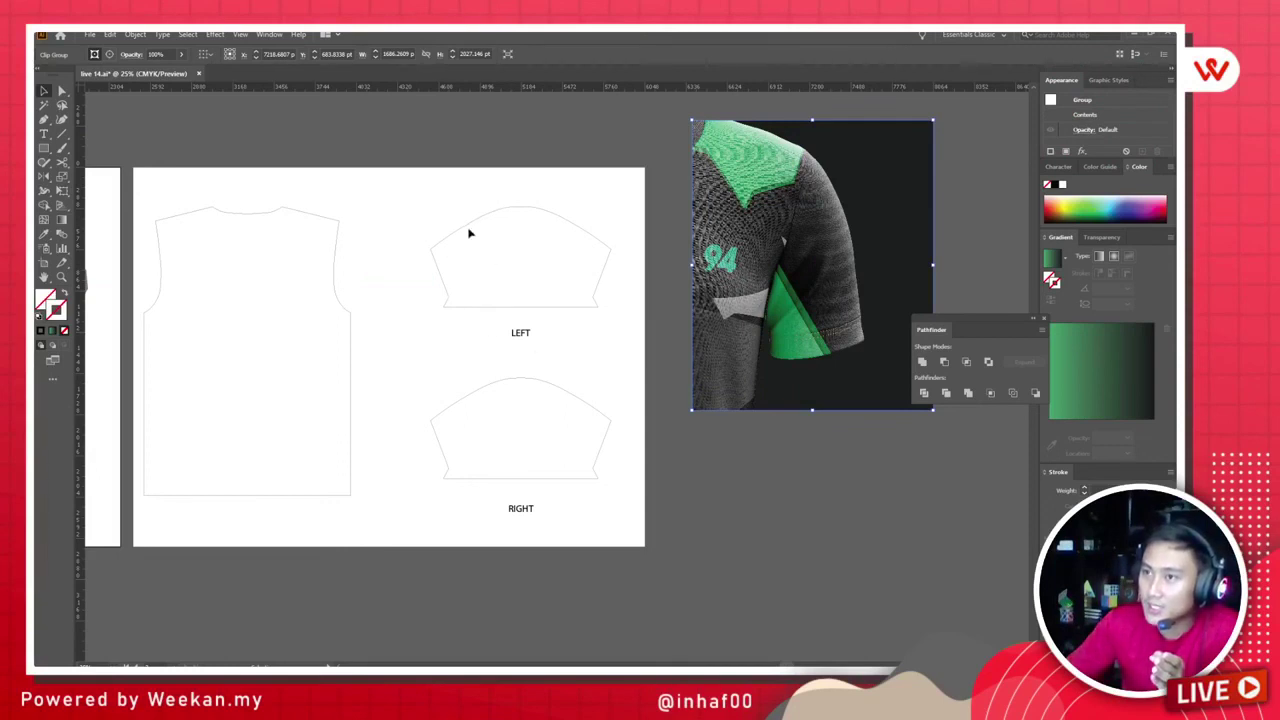
Step: Try to move the jersey front's green lower side panel by itself onto the pattern artboard
scroll(506, 310, down, 3)
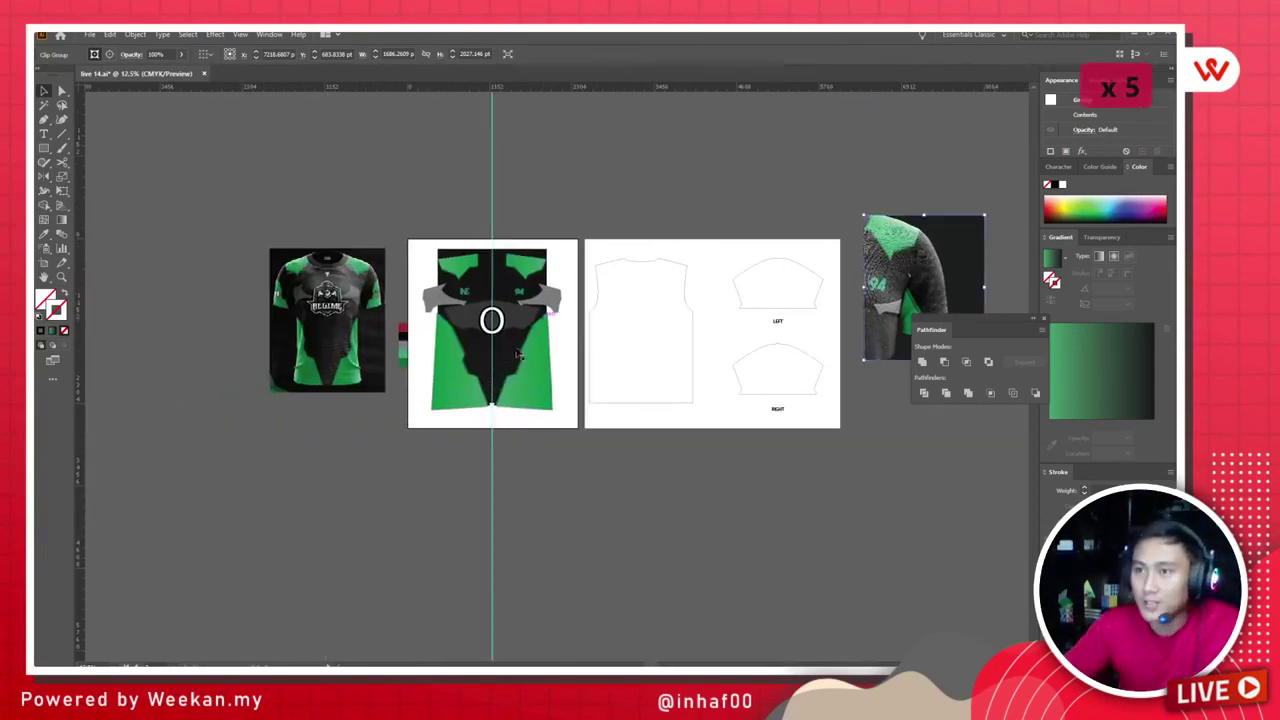
scroll(623, 349, up, 5)
click(423, 394)
scroll(423, 394, right, 10)
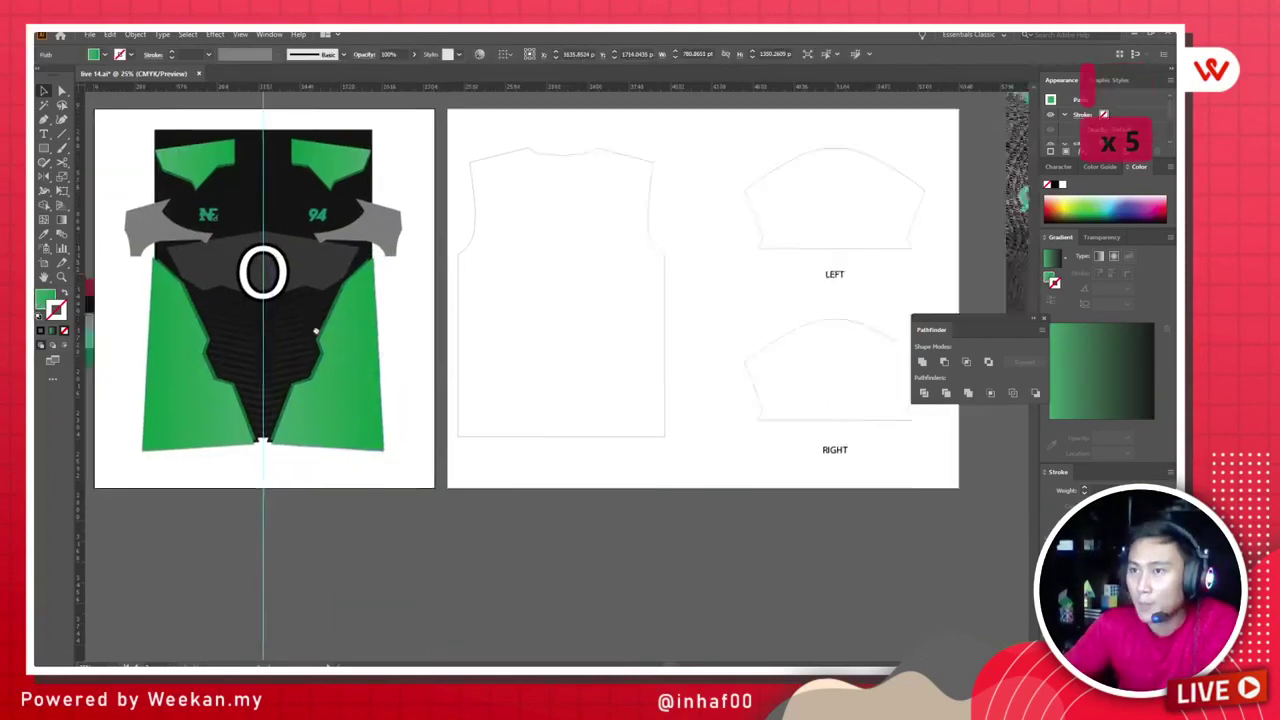
drag(309, 329, 625, 398)
key(ctrl+z)
key(ctrl+z)
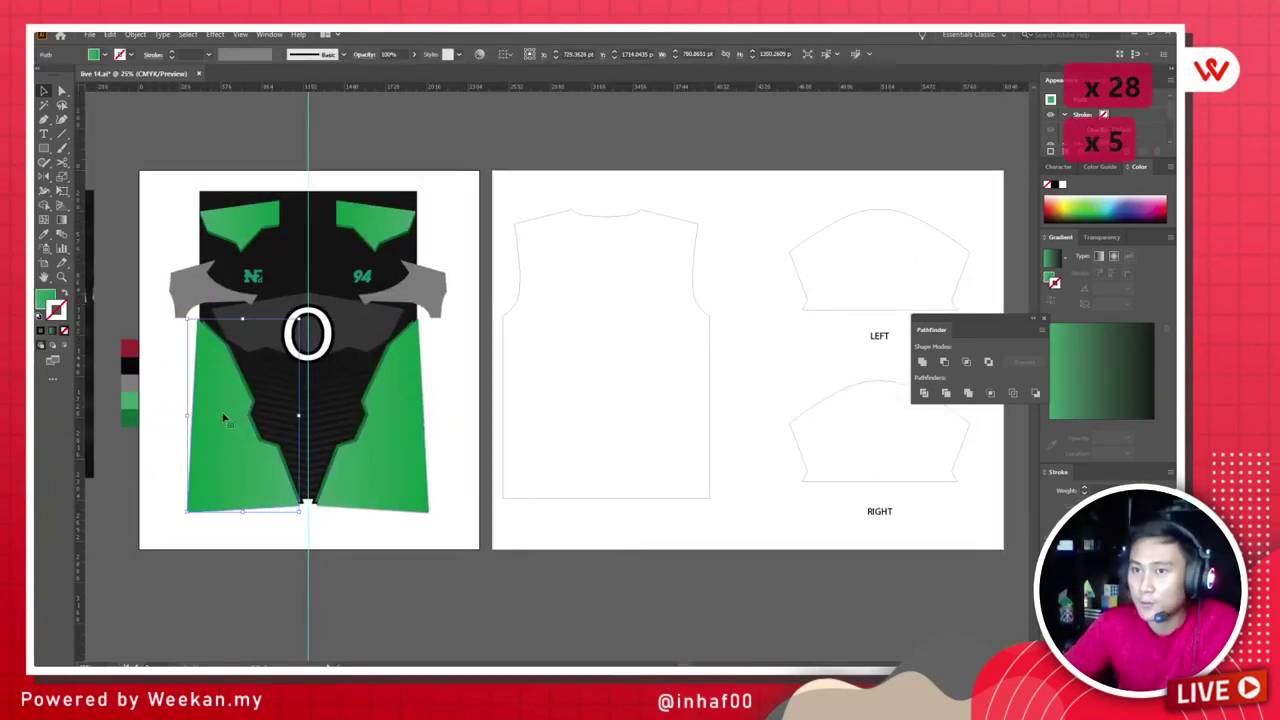
drag(226, 417, 614, 423)
key(ctrl+z)
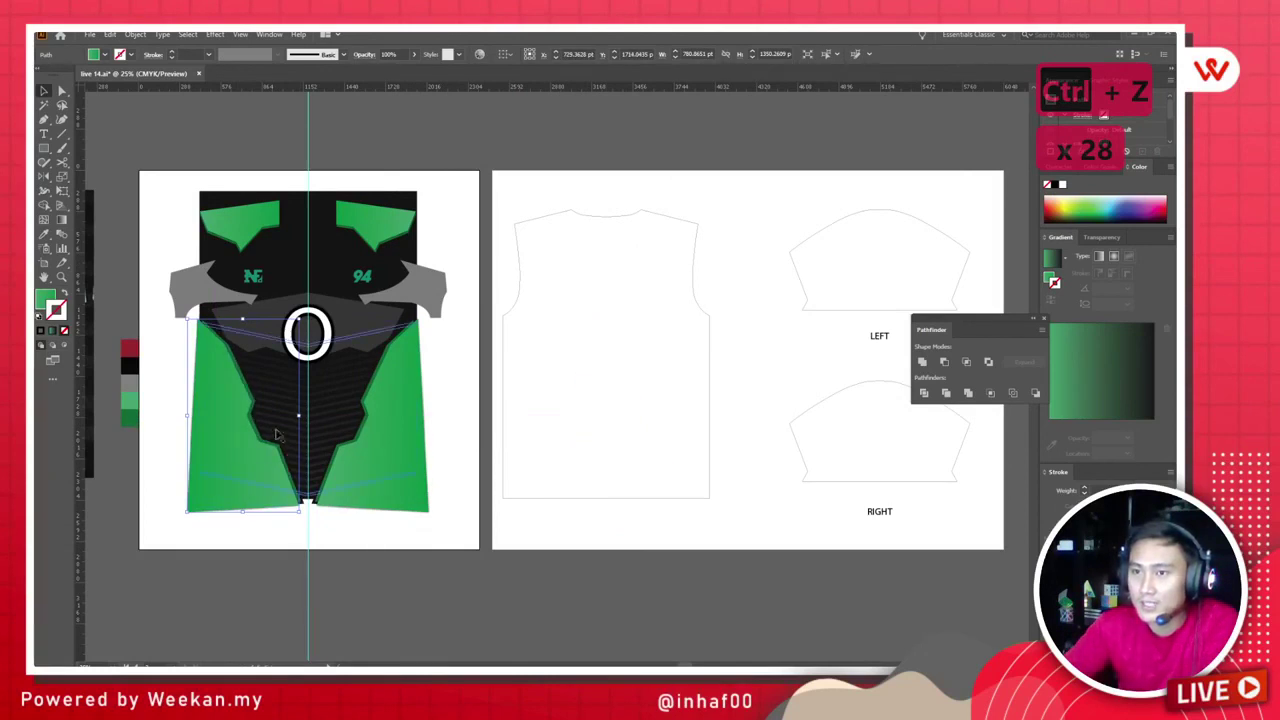
Step: Try to move the green side panel together with the striped dark body onto the pattern artboard, and undo the moves
click(231, 427)
shift+click(256, 424)
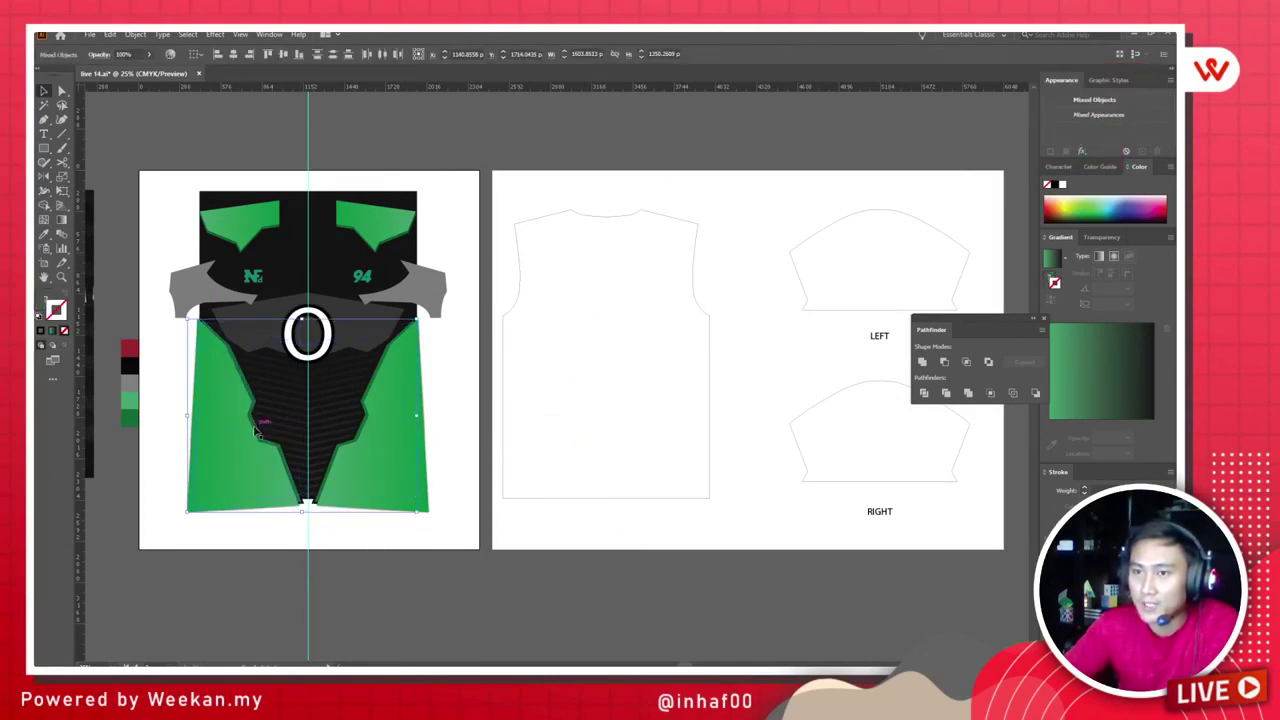
drag(265, 430, 625, 422)
key(ctrl+z)
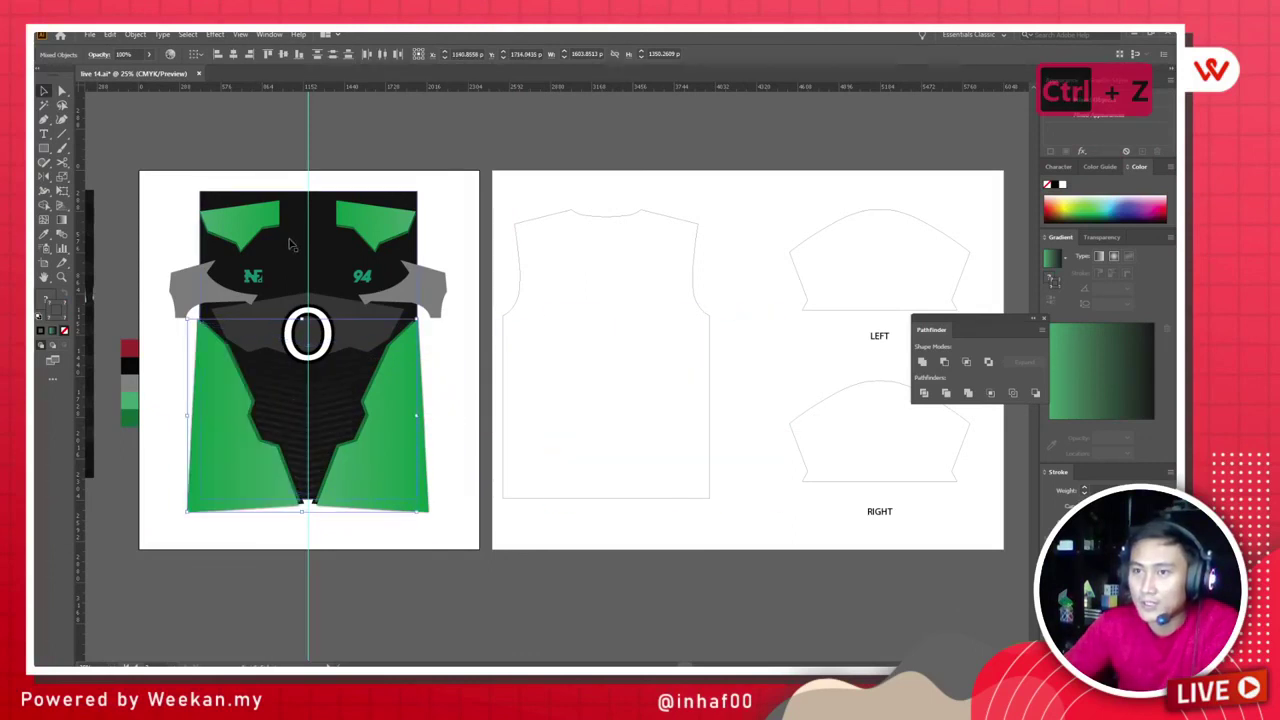
key(ctrl+z)
key(ctrl+z)
key(ctrl+z)
key(ctrl+z)
key(ctrl+z)
key(ctrl+z)
key(ctrl+z)
key(ctrl+z)
key(ctrl+z)
key(ctrl+z)
key(ctrl+z)
key(ctrl+z)
key(ctrl+z)
key(ctrl+z)
key(ctrl+z)
key(ctrl+z)
key(ctrl+z)
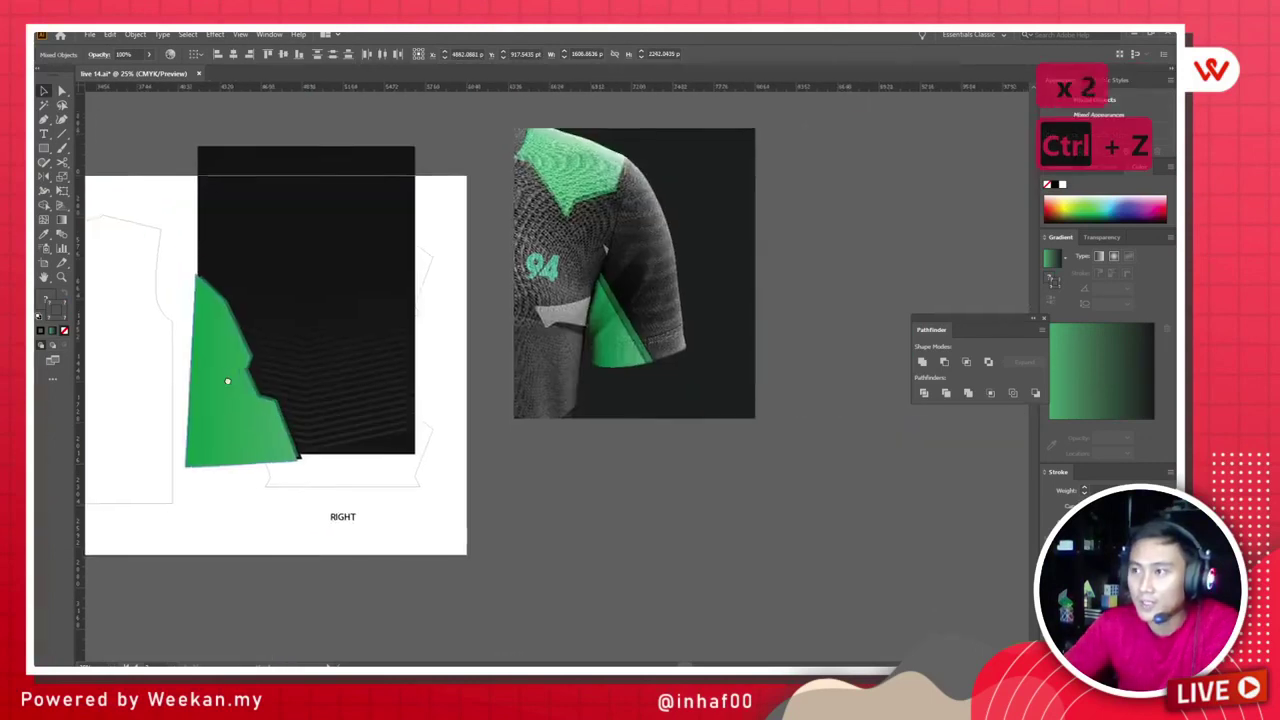
key(ctrl+z)
key(ctrl+z)
key(ctrl+z)
key(ctrl+z)
key(ctrl+z)
key(ctrl+z)
key(ctrl+z)
key(ctrl+z)
key(ctrl+z)
key(ctrl+z)
key(ctrl+z)
key(ctrl+z)
key(ctrl+z)
key(ctrl+z)
key(ctrl+z)
key(ctrl+z)
key(ctrl+z)
key(ctrl+z)
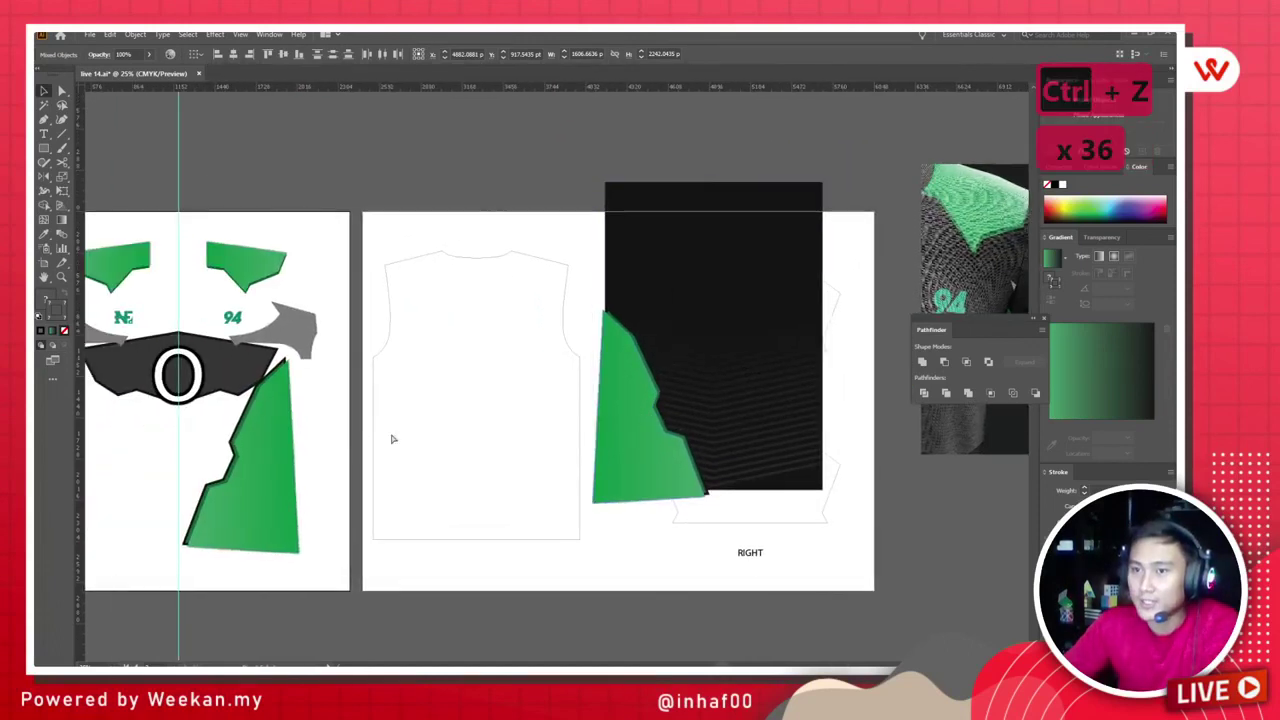
Step: Place a copy of the green side panel and striped dark body over the RIGHT sleeve pattern, enlarged to about 2171 × 3030 pt
drag(127, 490, 426, 337)
scroll(590, 351, up, 1)
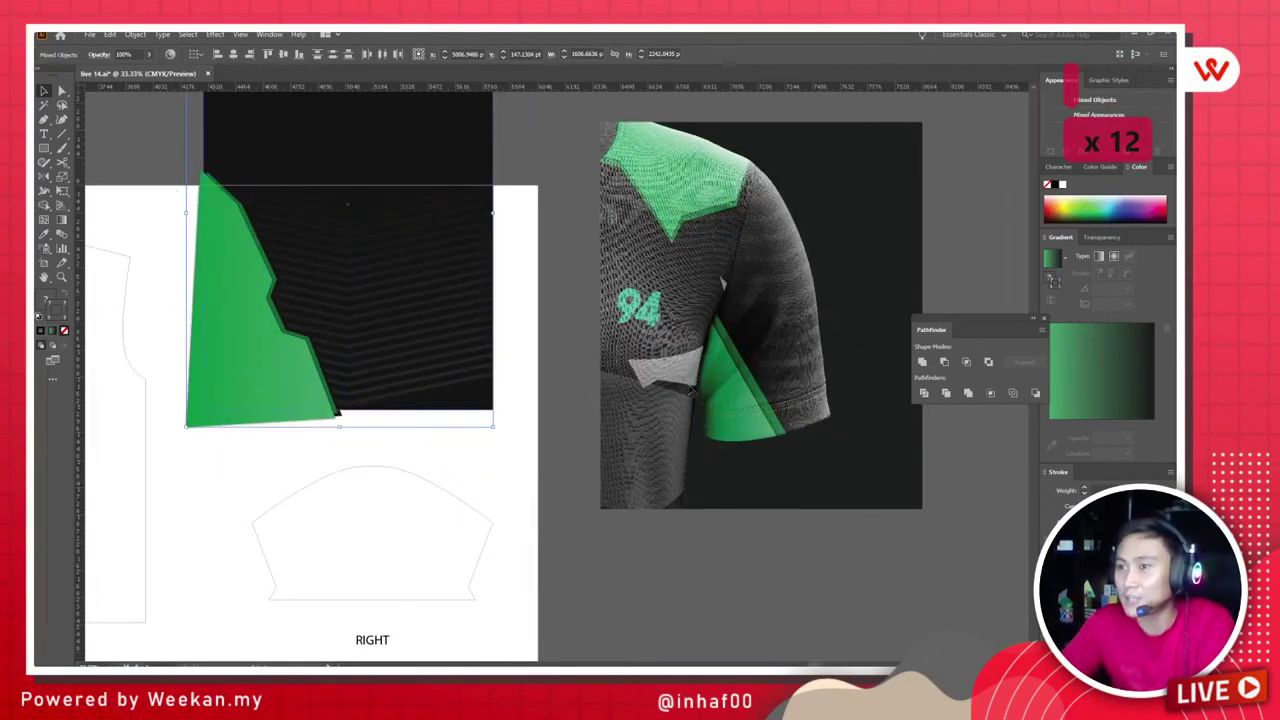
drag(352, 288, 345, 466)
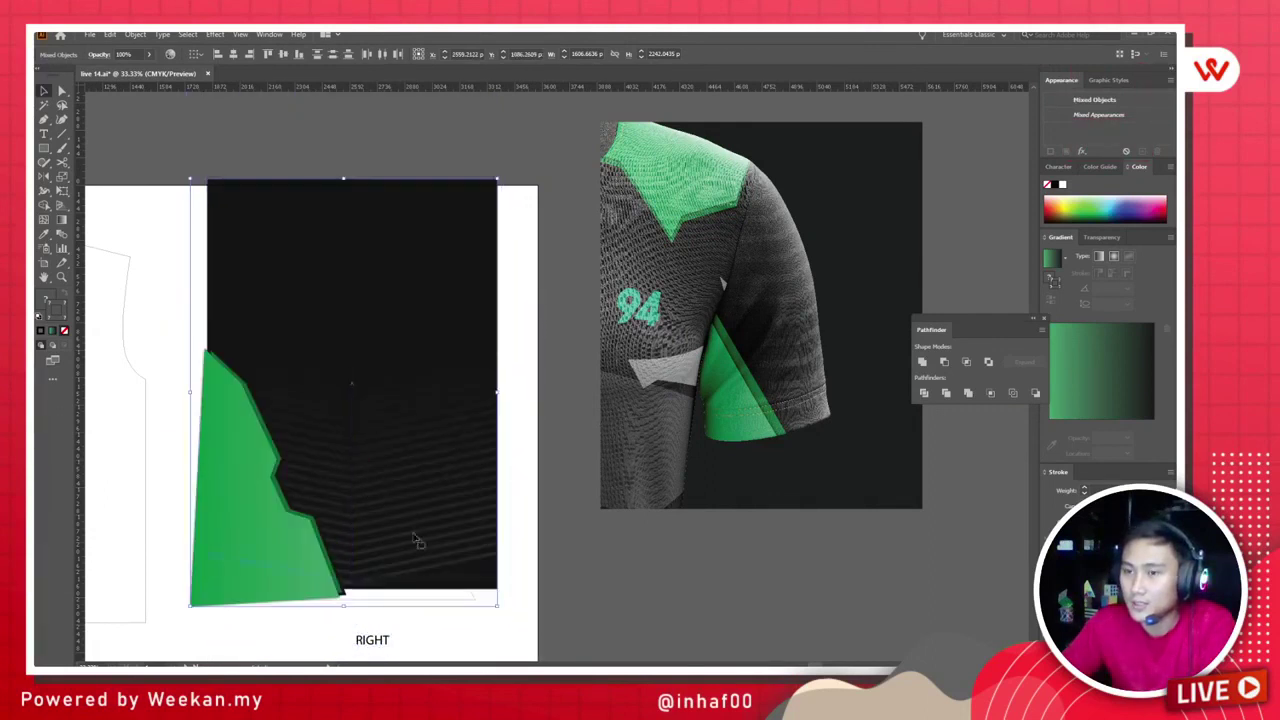
drag(498, 607, 605, 611)
drag(309, 486, 271, 342)
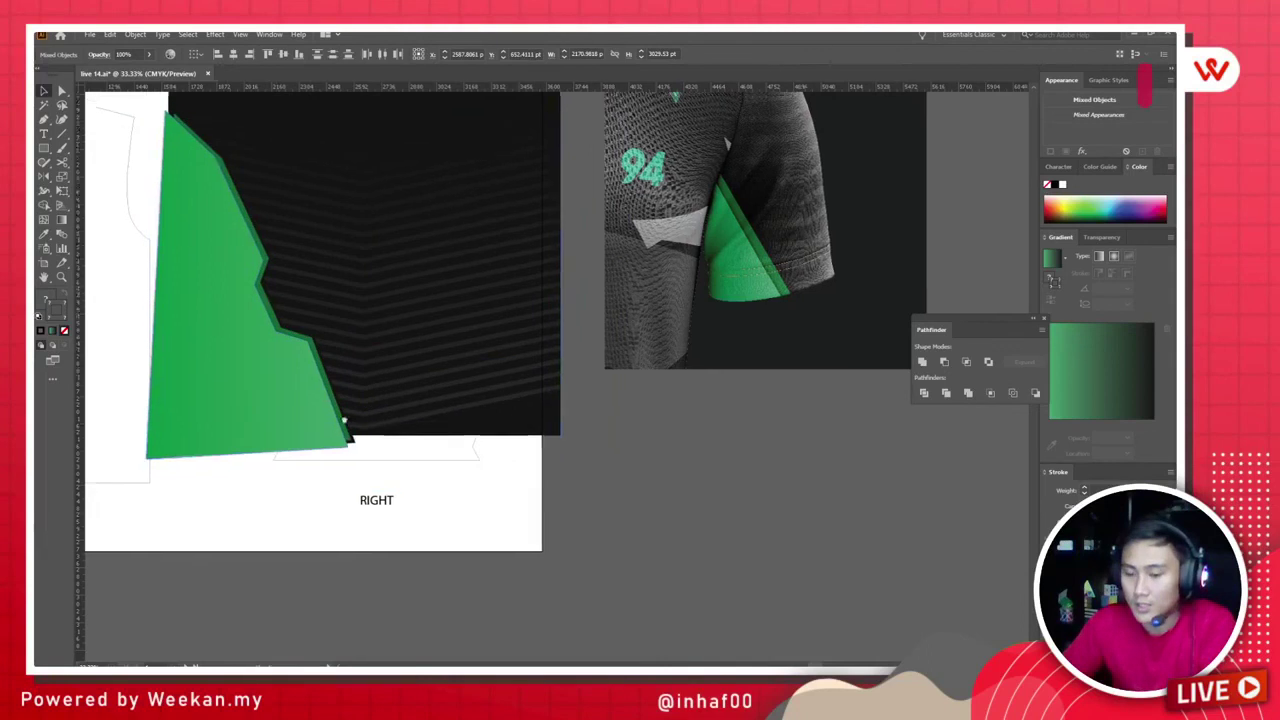
drag(305, 368, 389, 472)
Step: Switch to Outline view, shift the copied artwork over the RIGHT sleeve outline and enlarge it to about 2357 pt wide
click(240, 35)
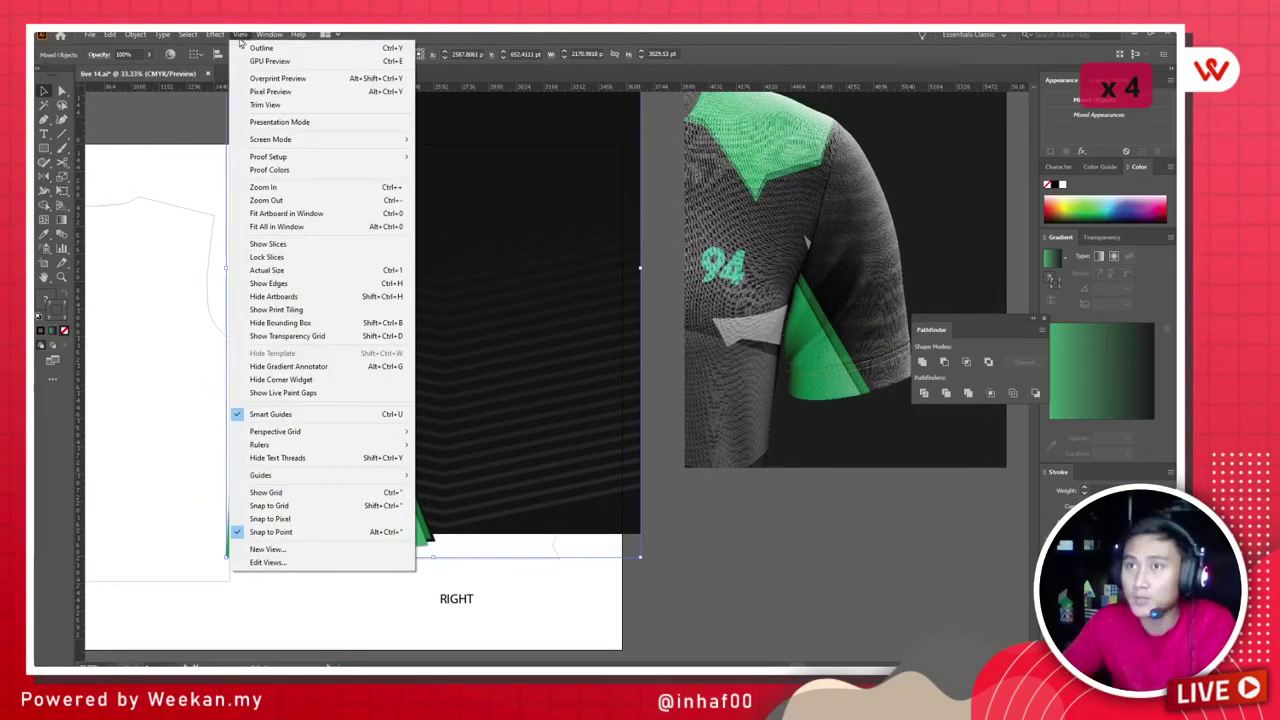
click(261, 47)
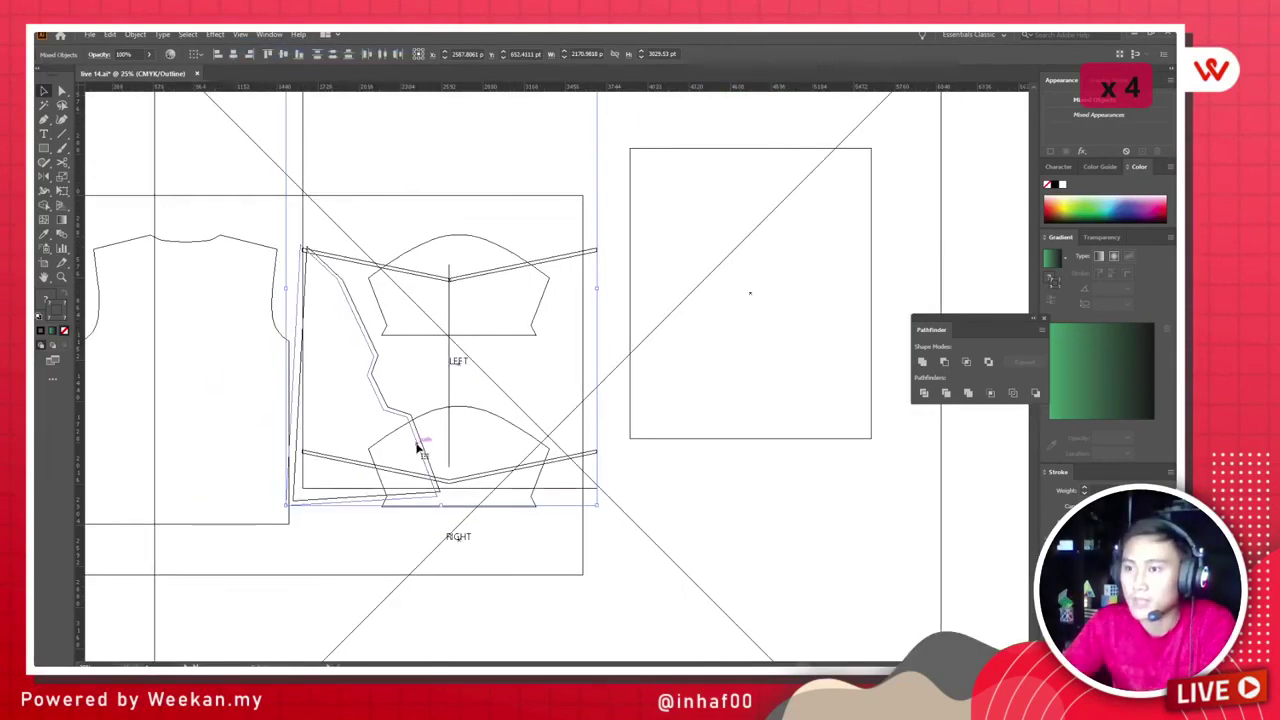
mouse_move(423, 449)
mouse_down()
mouse_move(432, 481)
mouse_move(412, 458)
mouse_up()
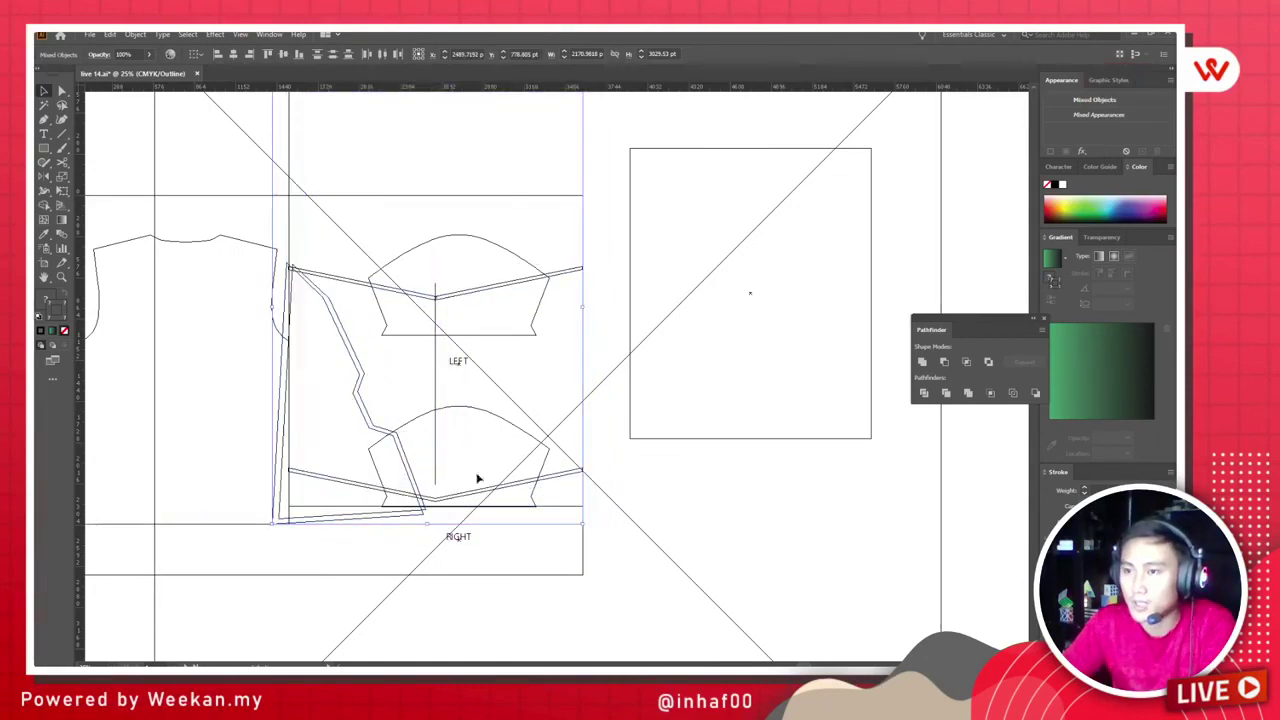
drag(583, 526, 626, 563)
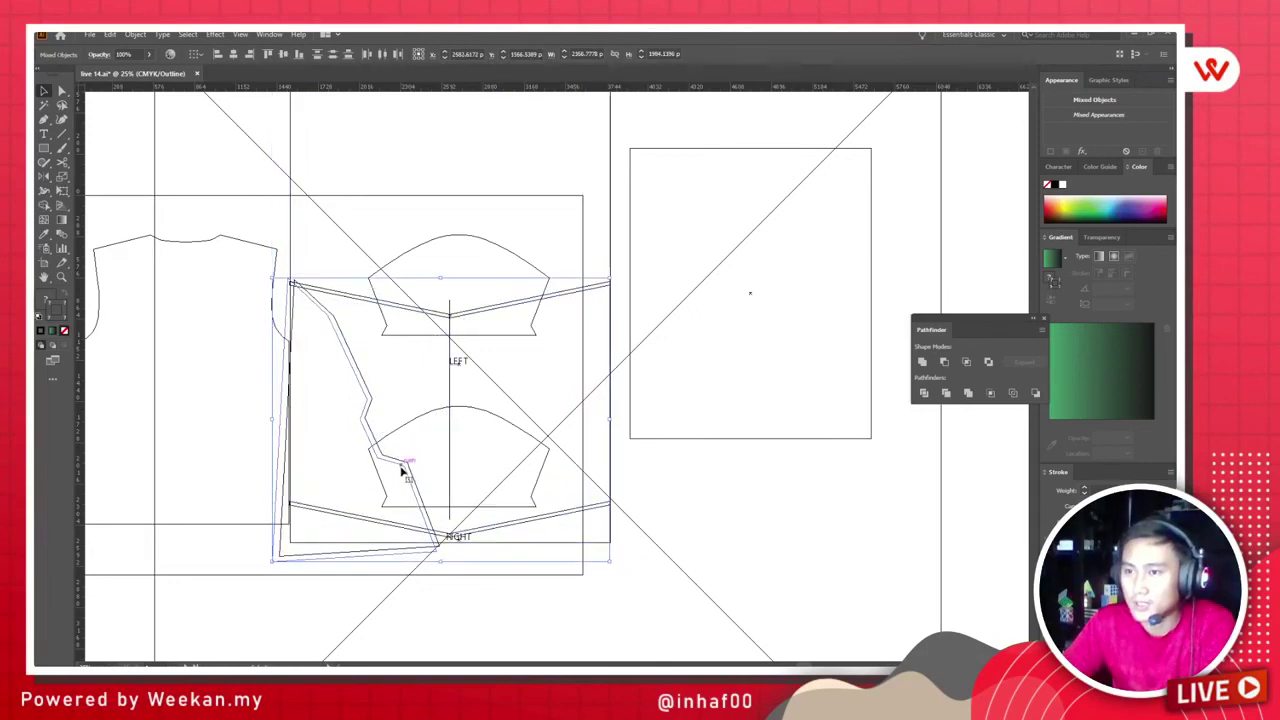
Step: Reposition the green panel and stripes across the RIGHT sleeve without the dark base, return to Preview and group them
drag(409, 471, 393, 435)
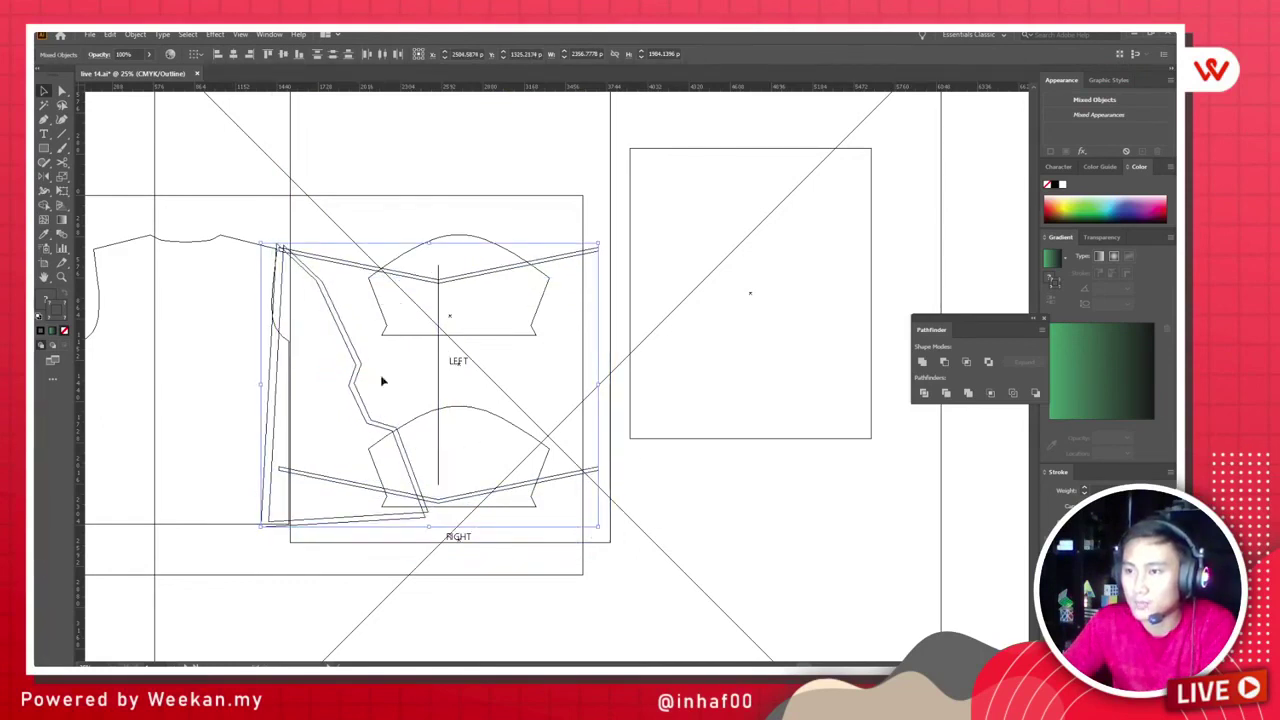
click(240, 34)
click(260, 49)
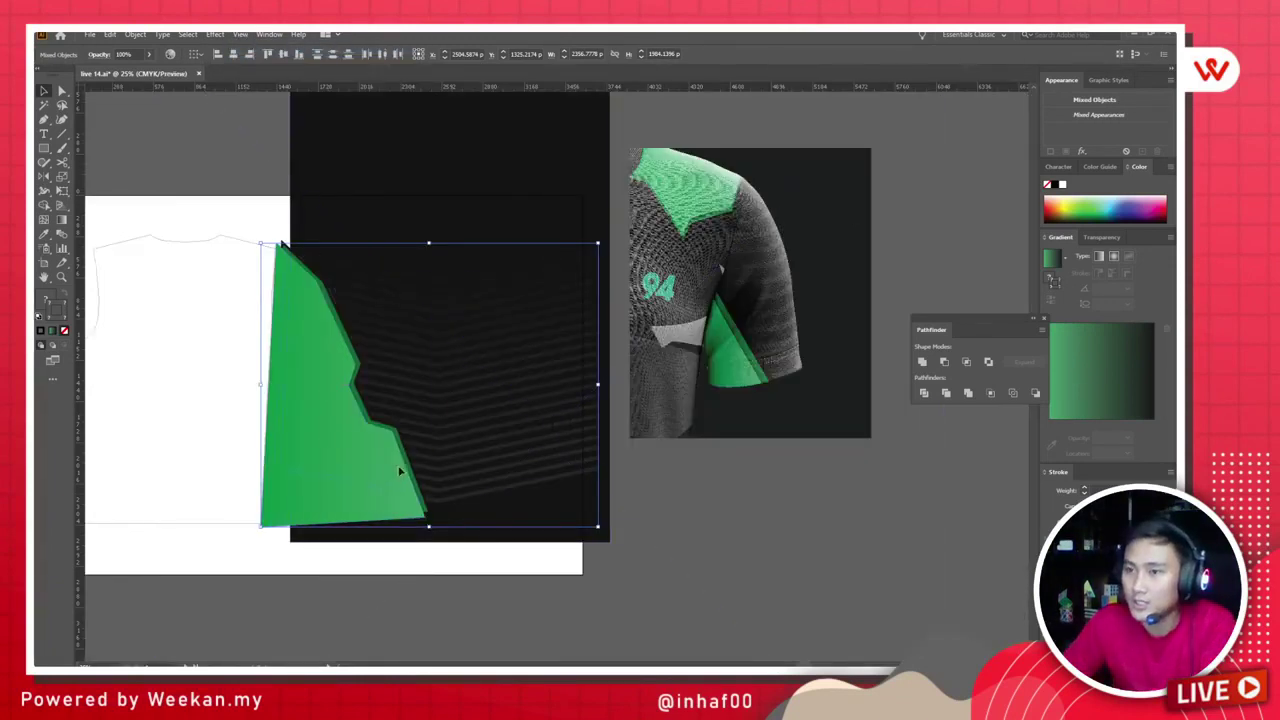
drag(408, 454, 409, 472)
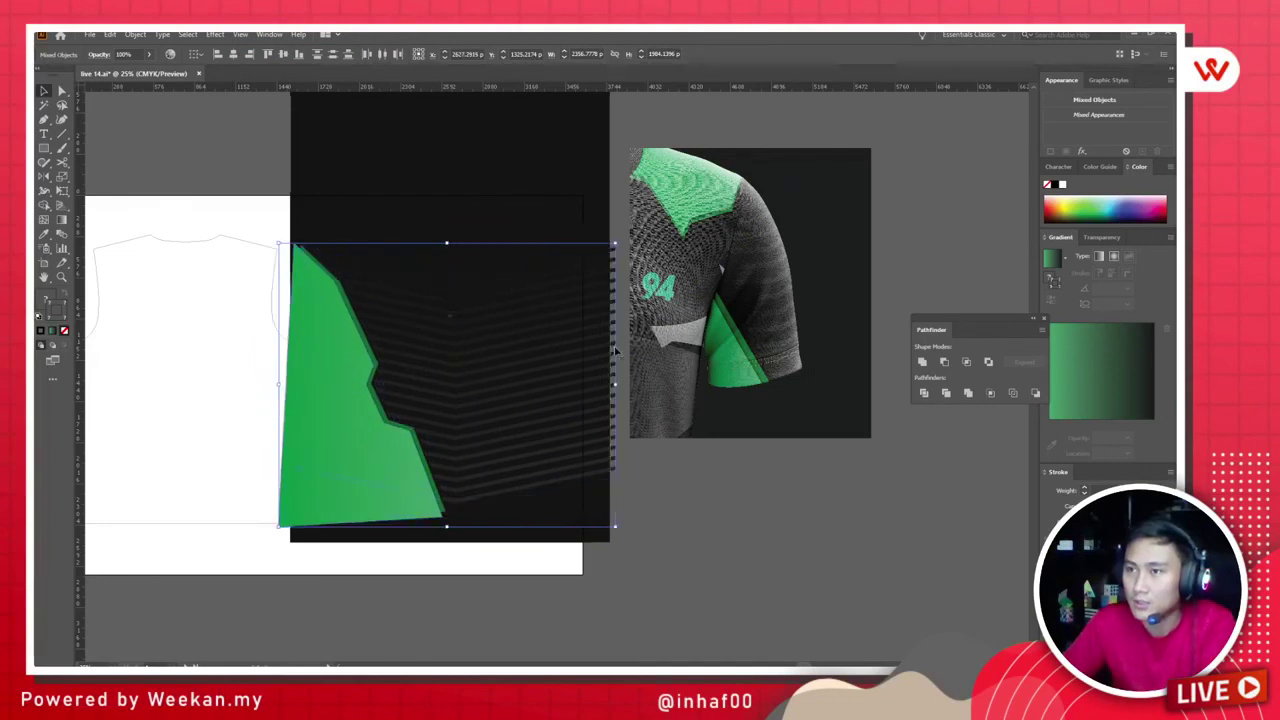
key(ctrl+g)
click(719, 491)
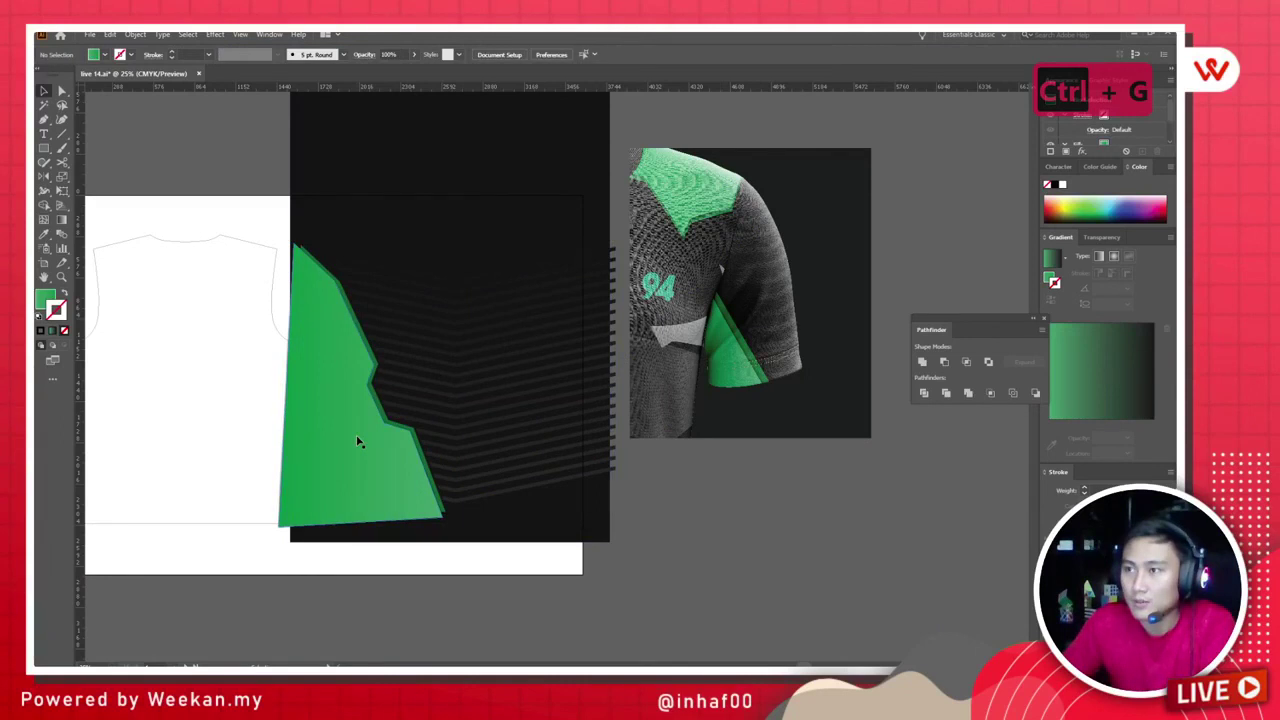
Step: Bring the RIGHT sleeve outline in front of the artwork by selecting it in Outline view, and return to Preview
click(430, 450)
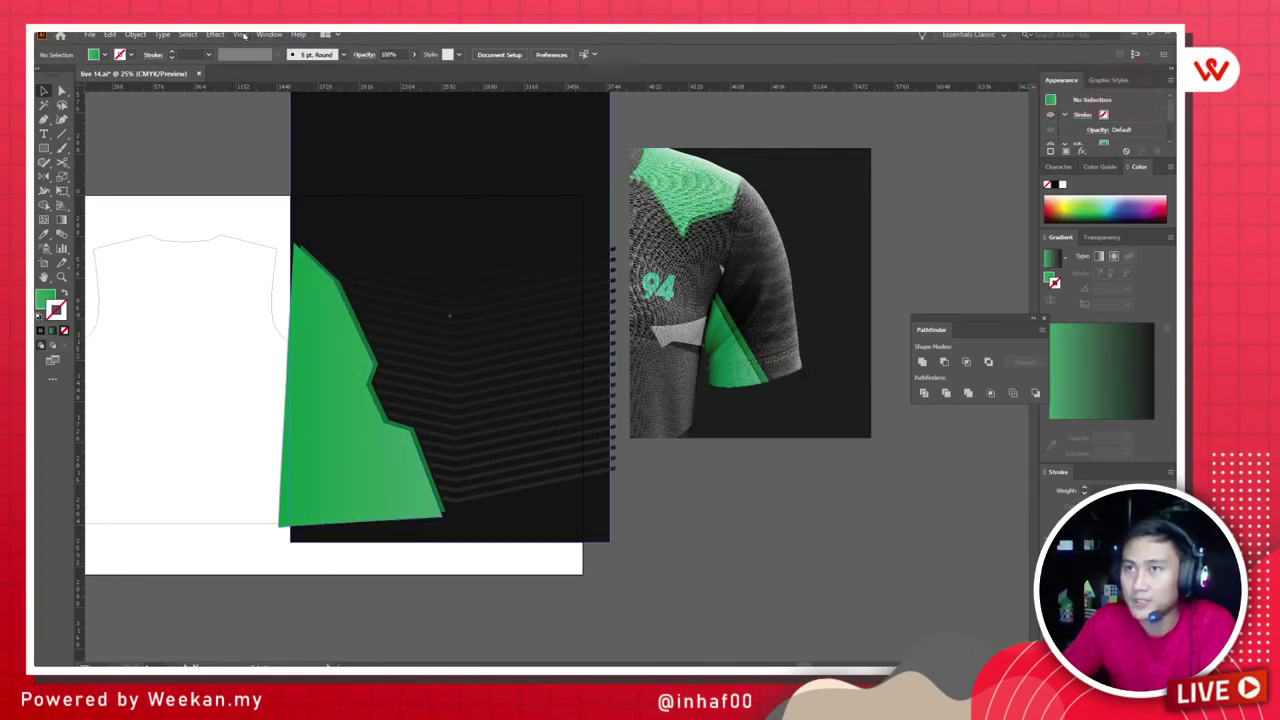
click(240, 34)
click(262, 44)
right_click(536, 506)
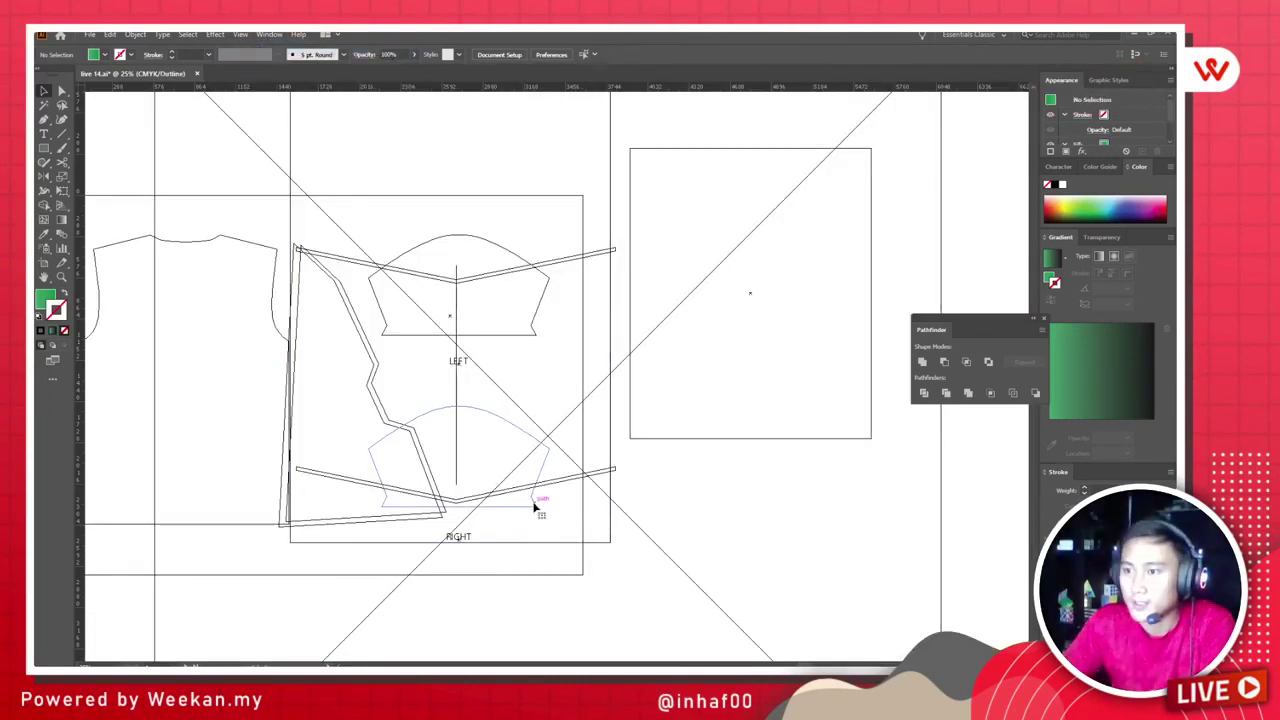
mouse_move(579, 450)
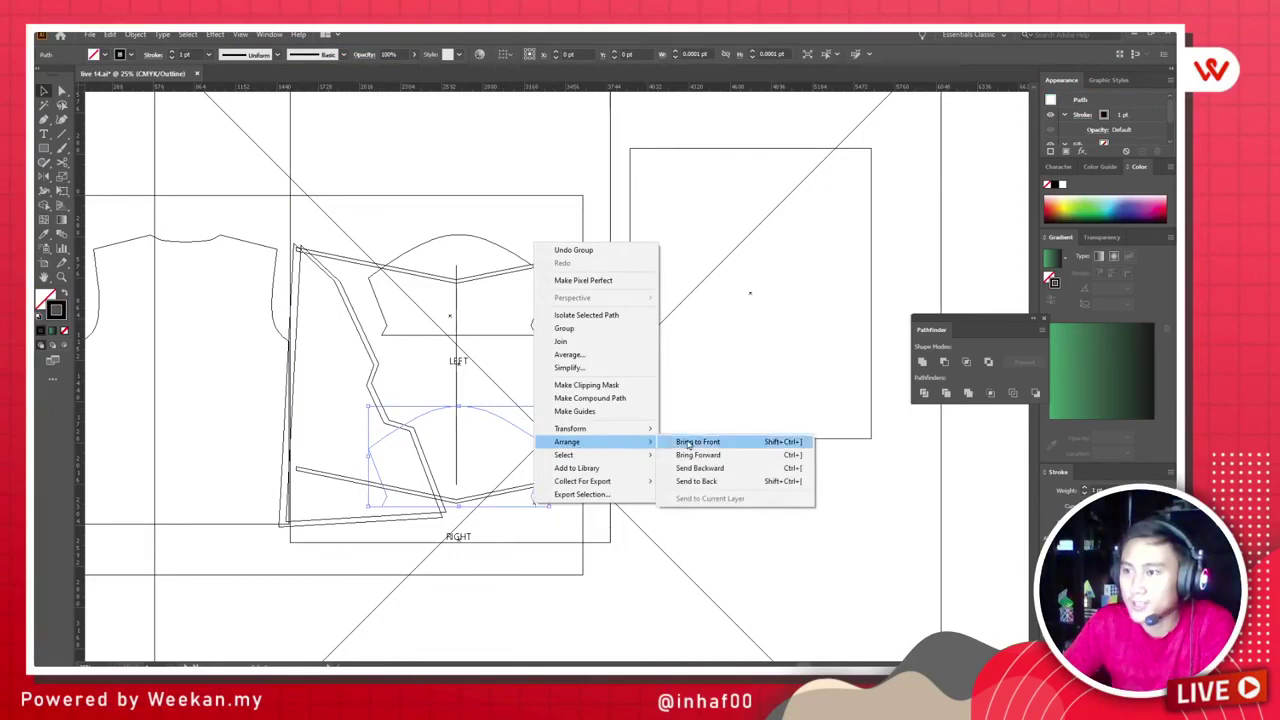
click(692, 441)
click(268, 34)
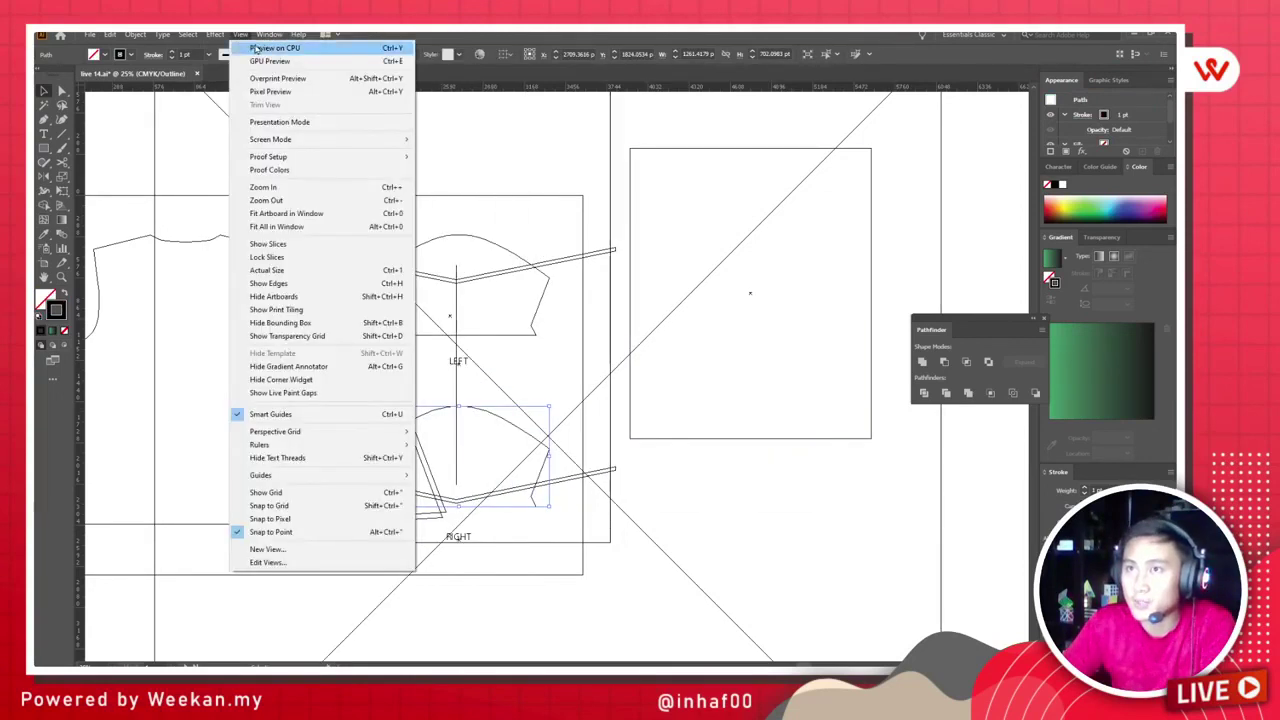
click(260, 47)
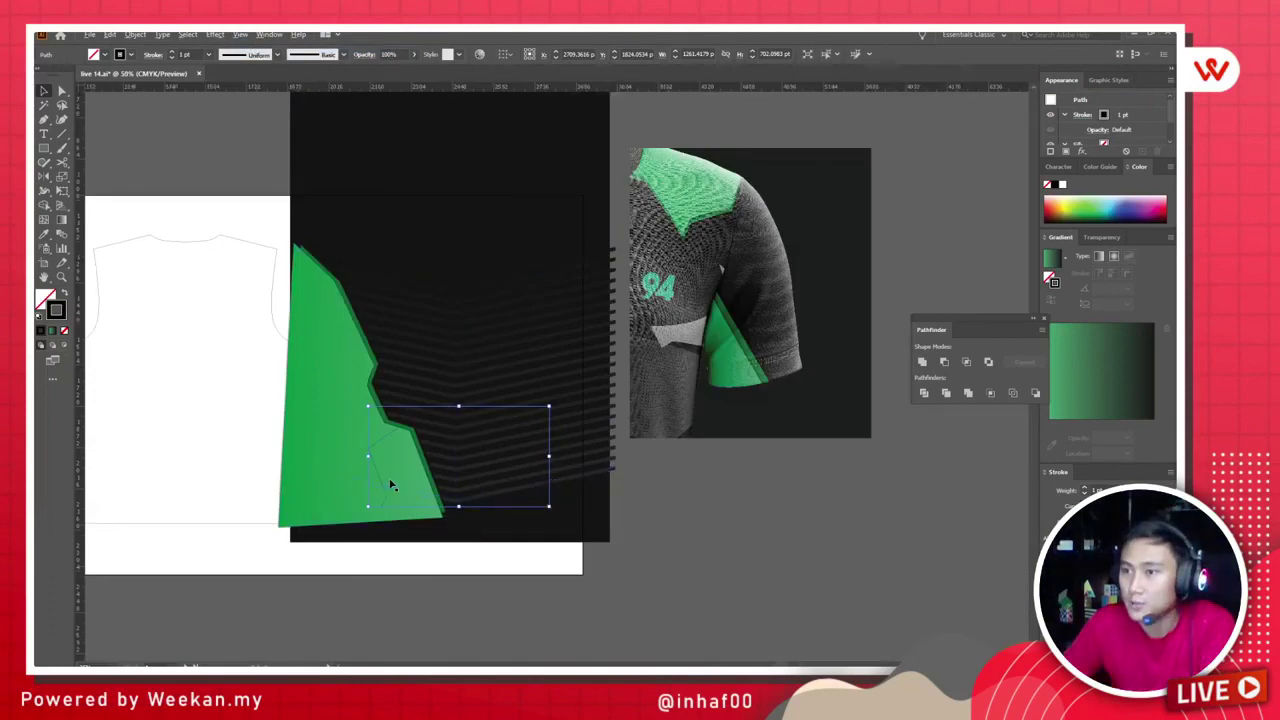
Step: Clip the green panel, stripes and dark base into the RIGHT sleeve outline, and compare the sleeve with the mockup crop
scroll(391, 486, up, 2)
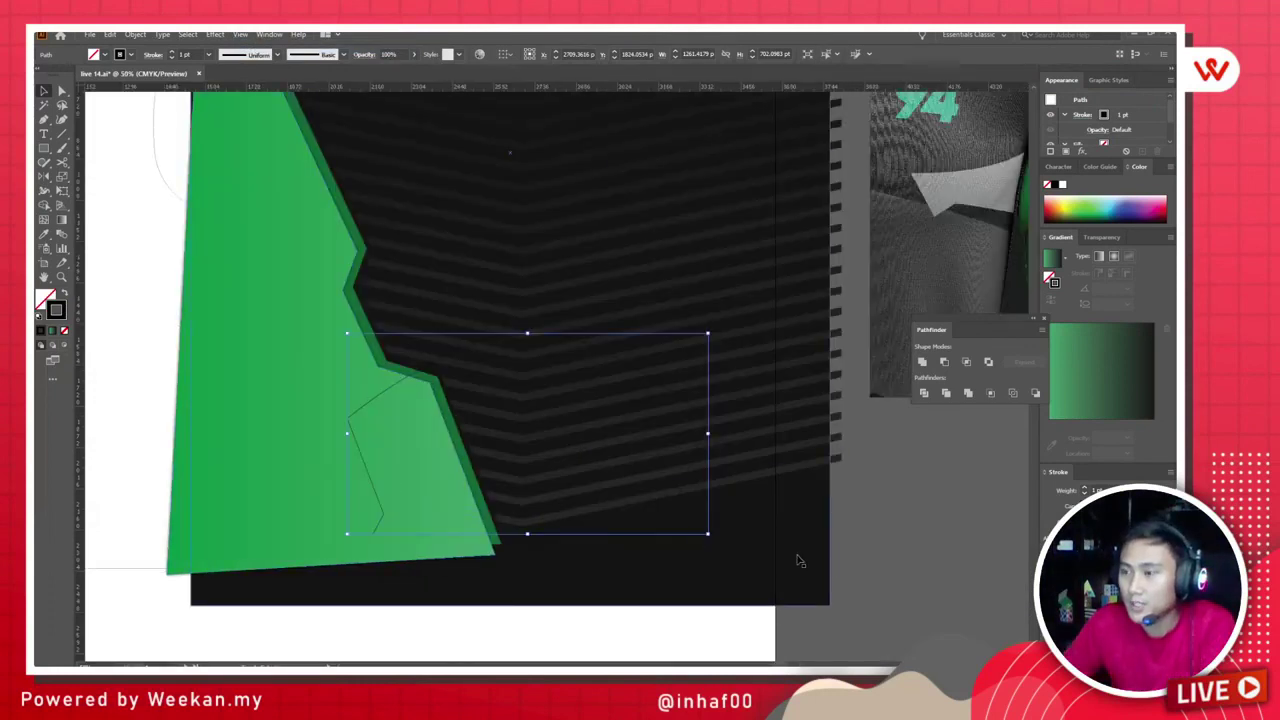
click(801, 560)
drag(832, 582, 606, 506)
key(ctrl+7)
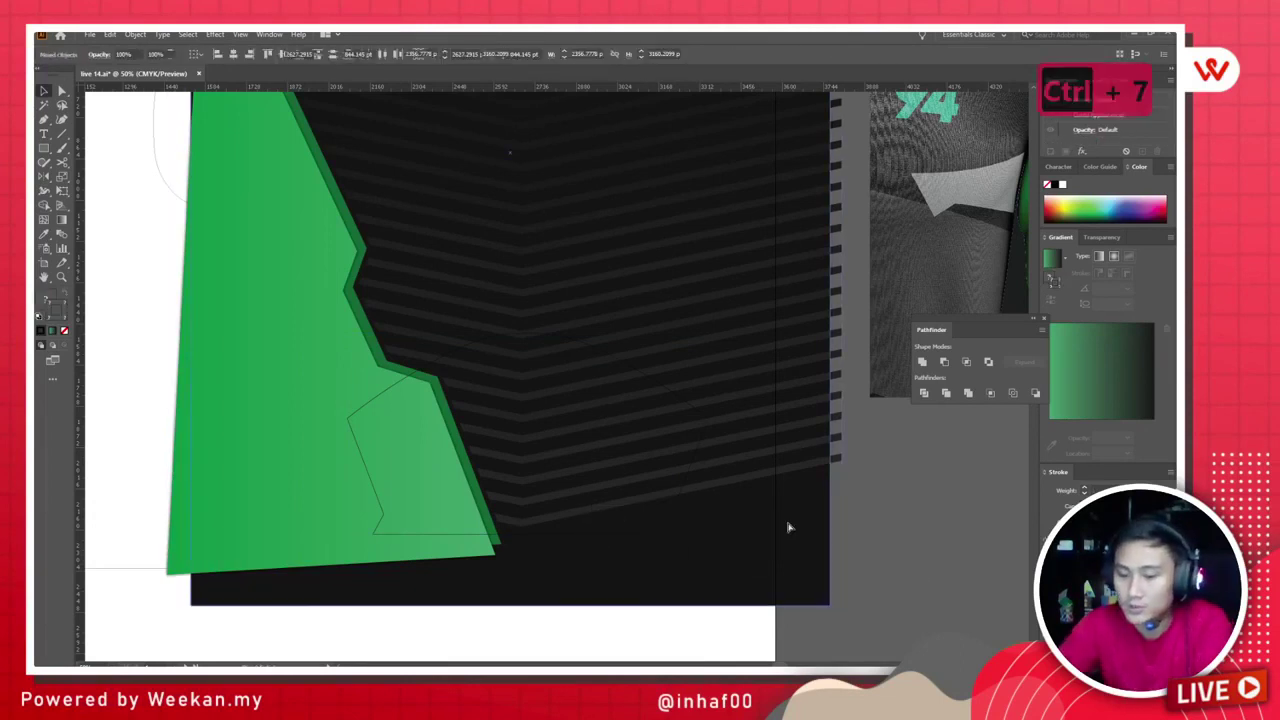
scroll(790, 515, down, 1)
scroll(564, 522, right, 3)
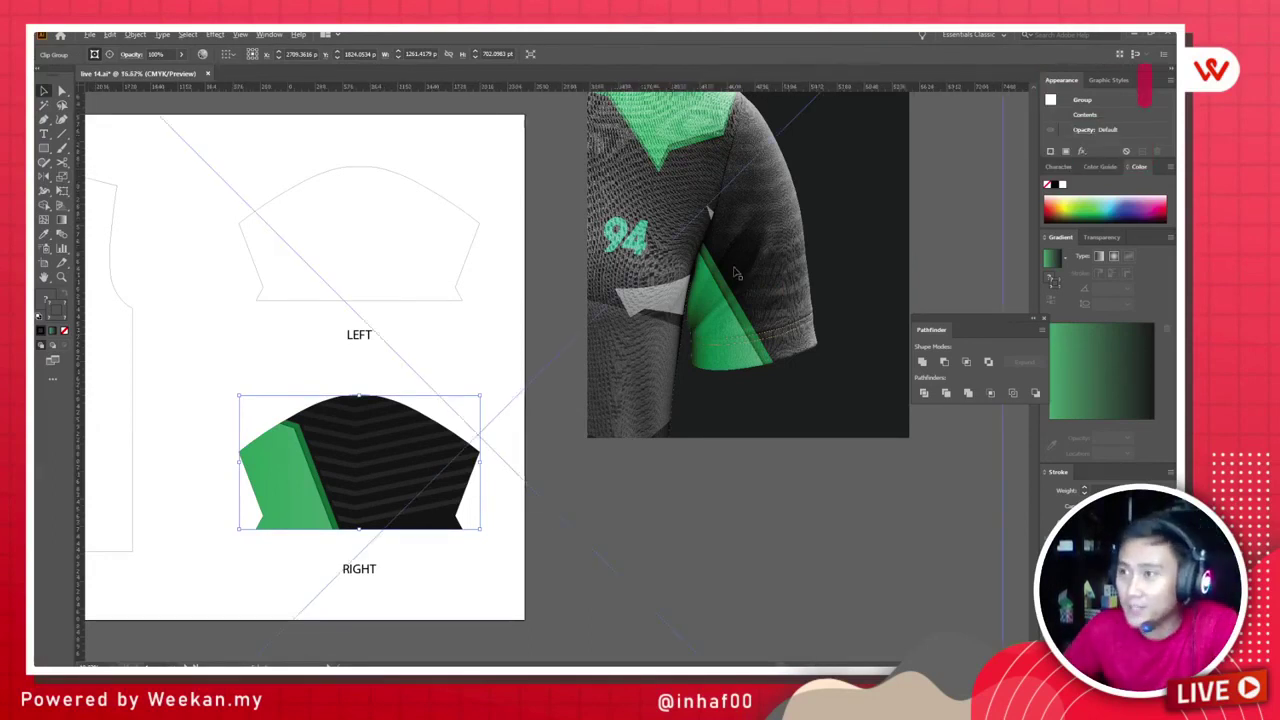
scroll(670, 263, down, 2)
scroll(670, 262, up, 3)
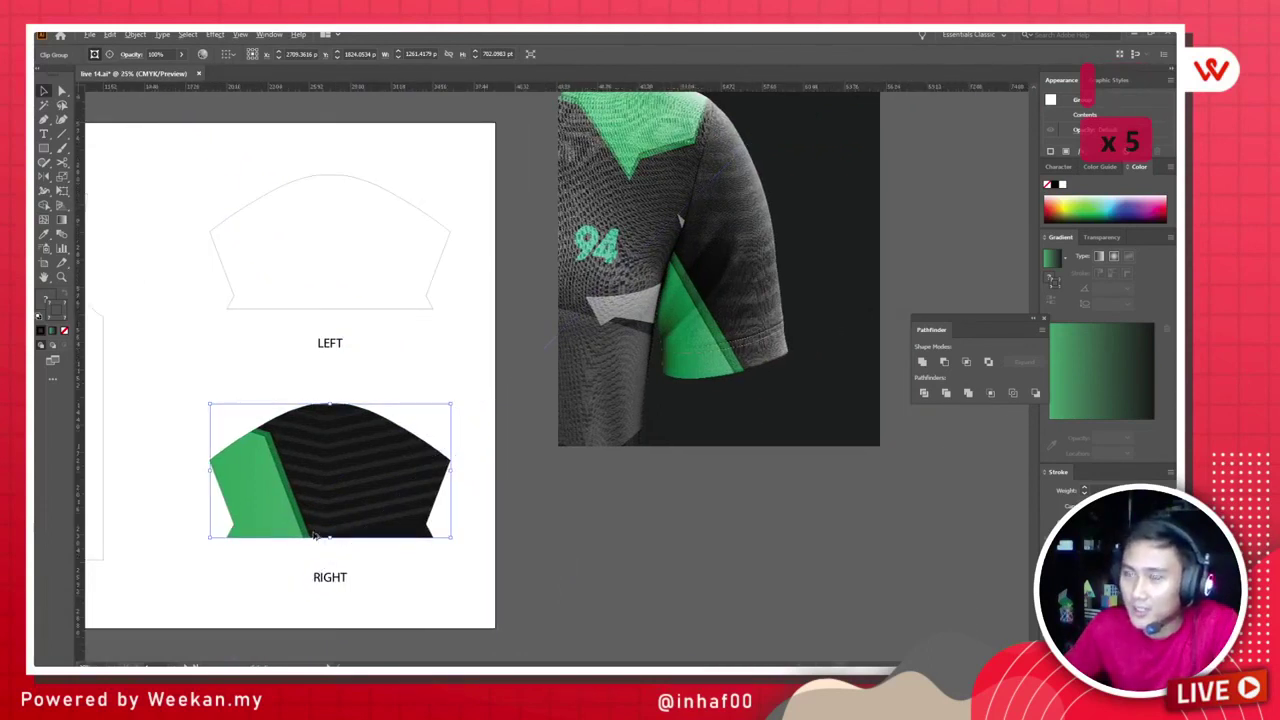
scroll(330, 520, down, 2)
scroll(433, 463, left, 10)
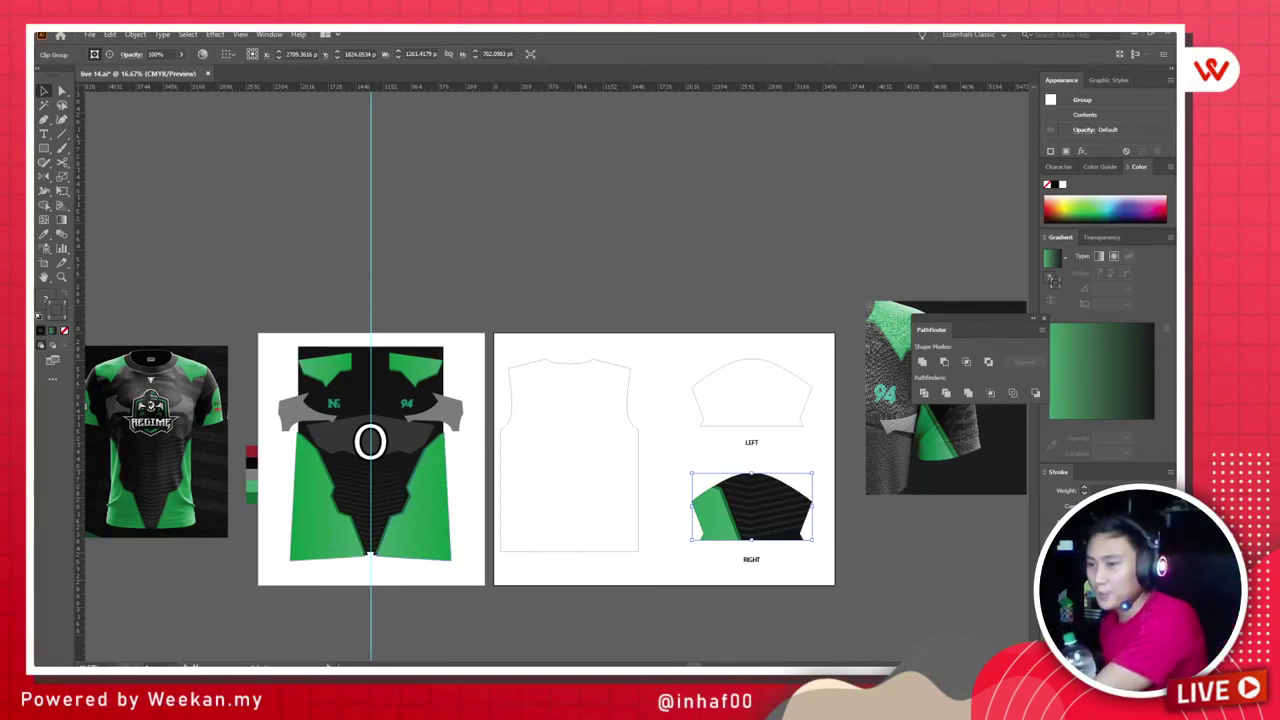
key(super)
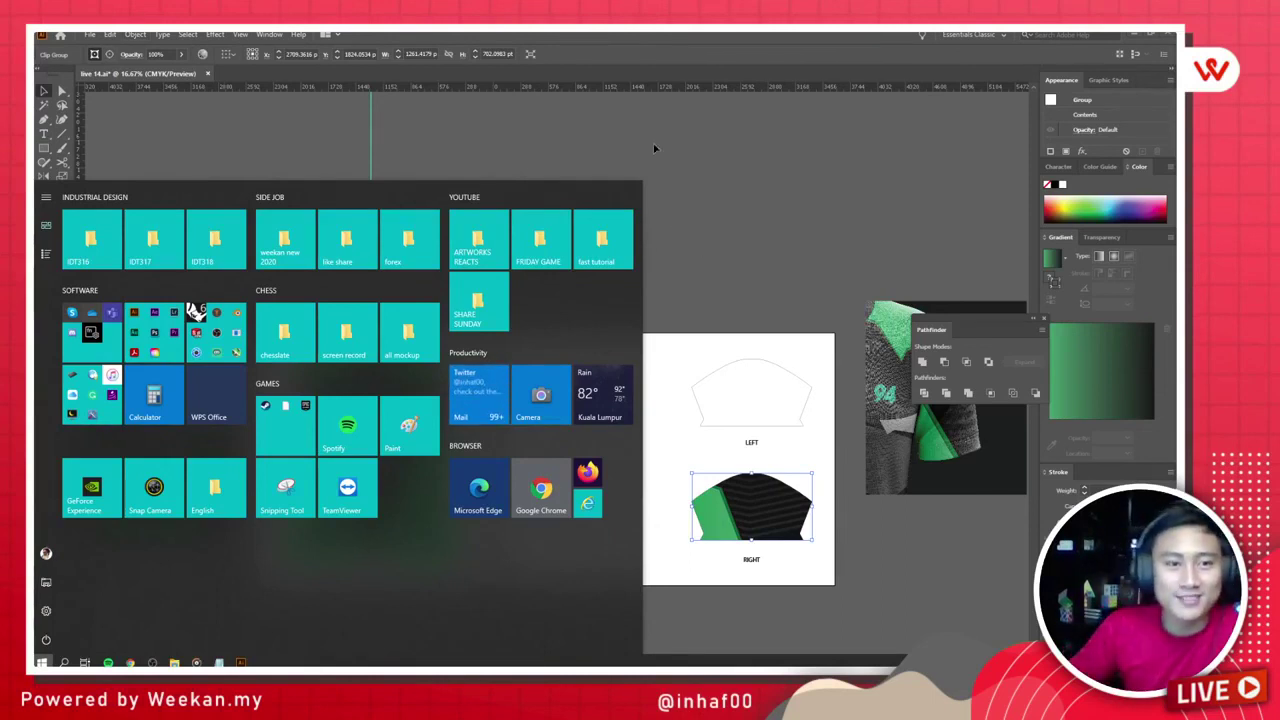
click(740, 175)
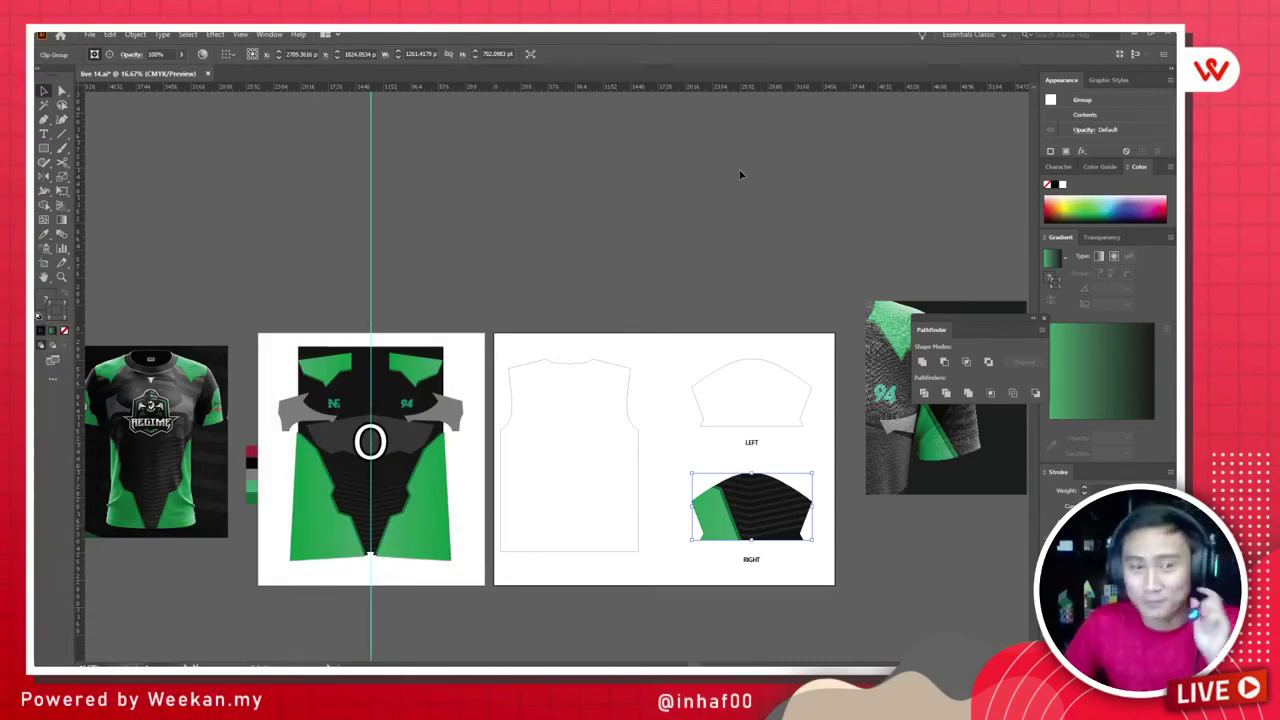
click(689, 185)
key(d)
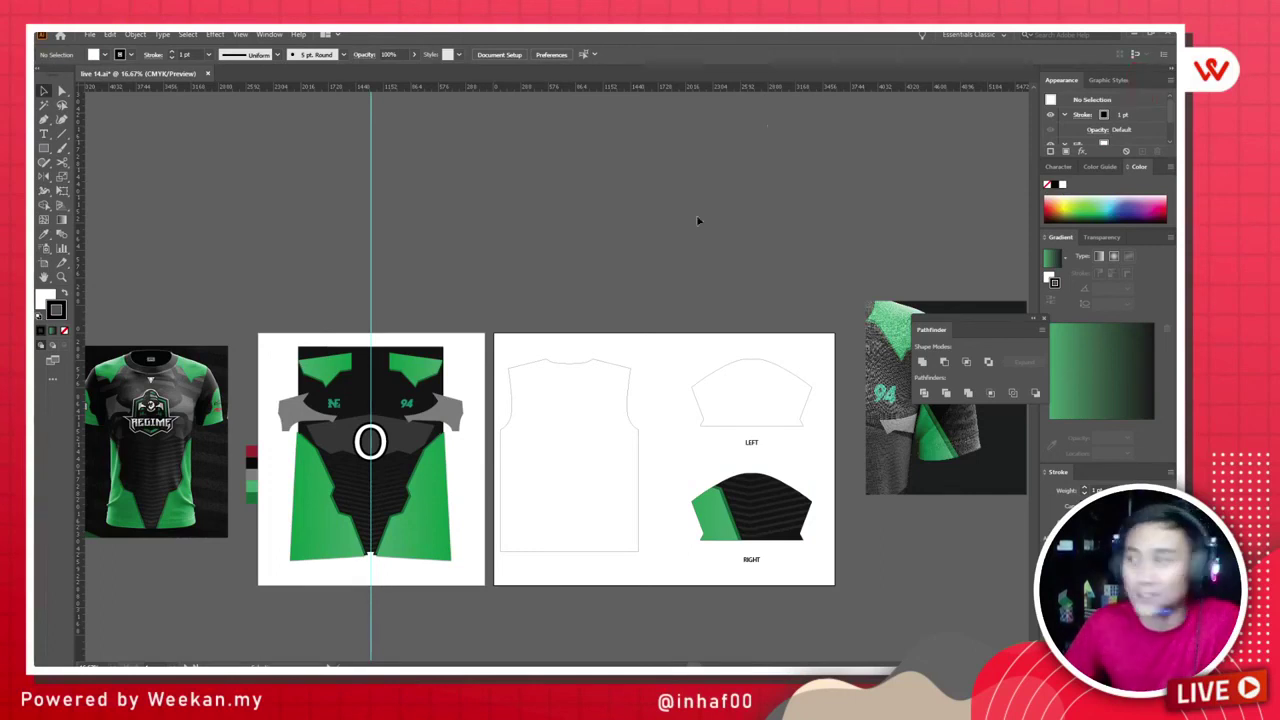
scroll(703, 422, up, 1)
drag(495, 436, 583, 357)
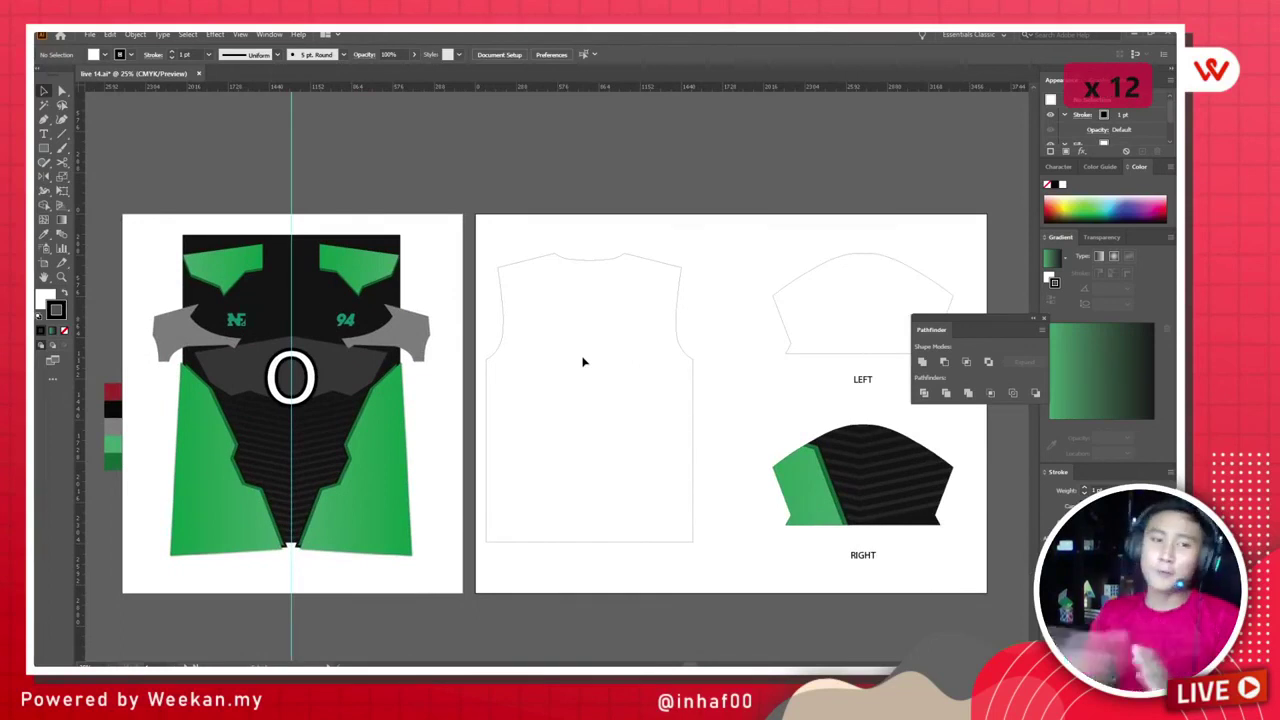